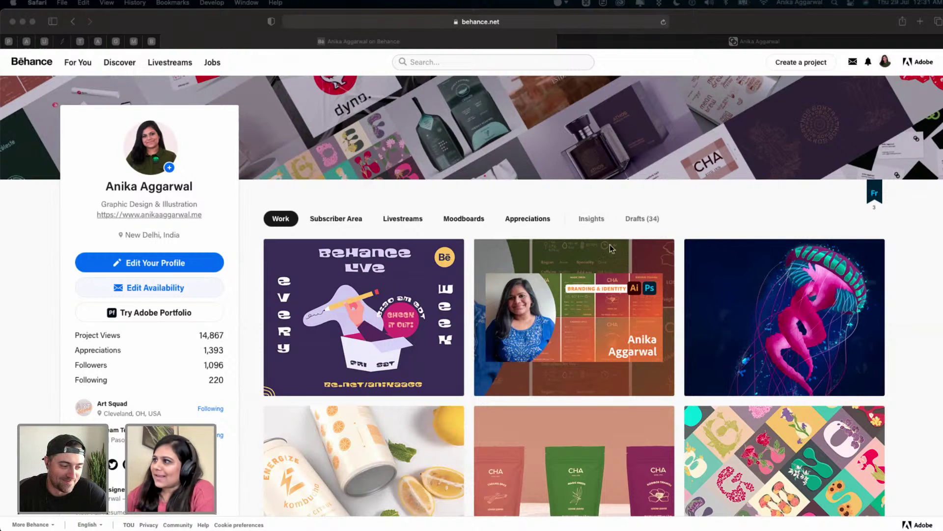
# - Look through the portfolio profile's project thumbnails, top tools and about section
pyautogui.scroll(-5, 611, 308)
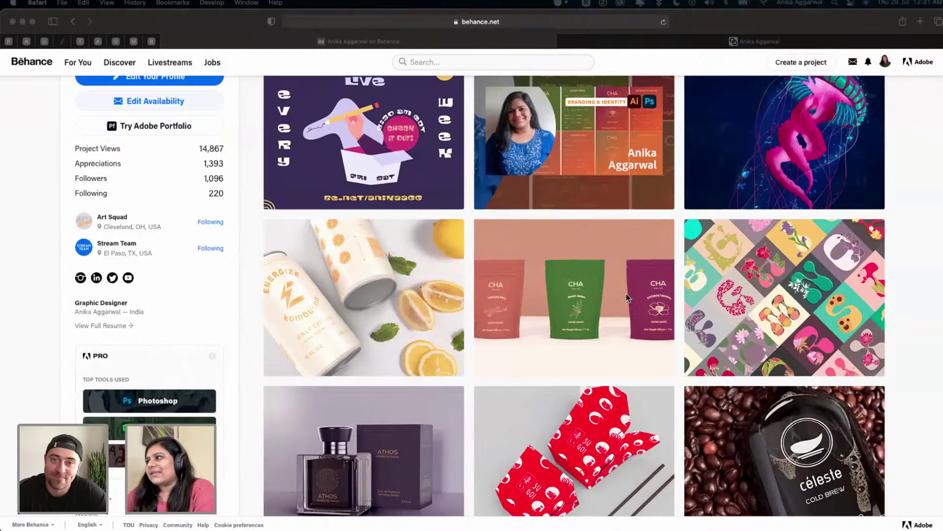
pyautogui.scroll(-1, 626, 293)
pyautogui.scroll(-3, 608, 337)
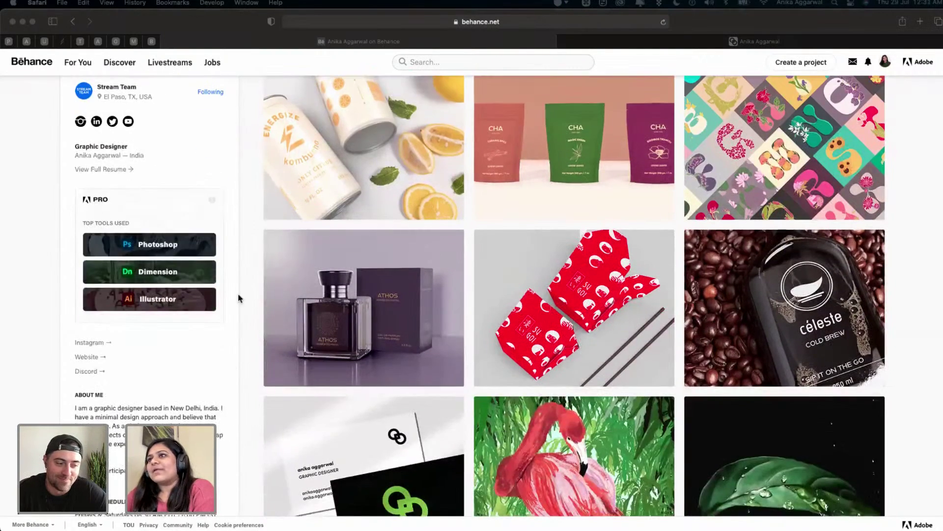
pyautogui.scroll(9, 221, 363)
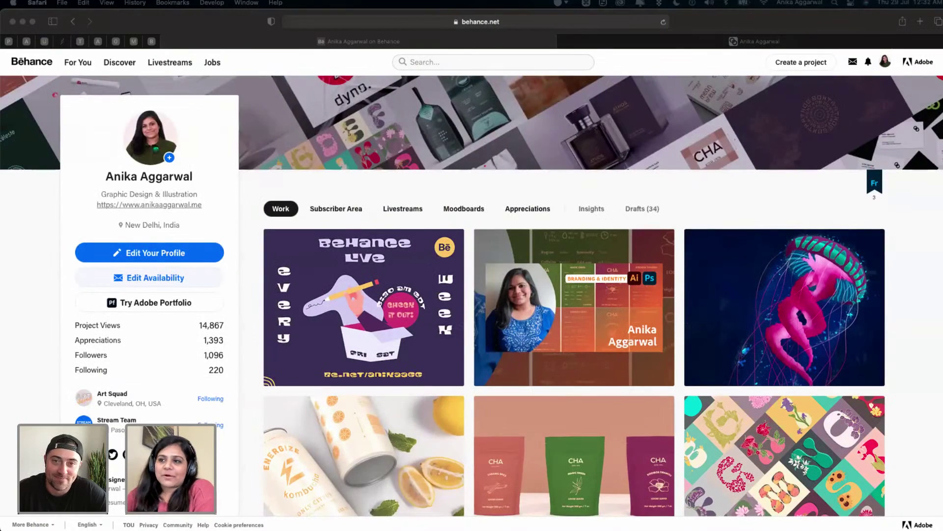
pyautogui.scroll(-6, 144, 329)
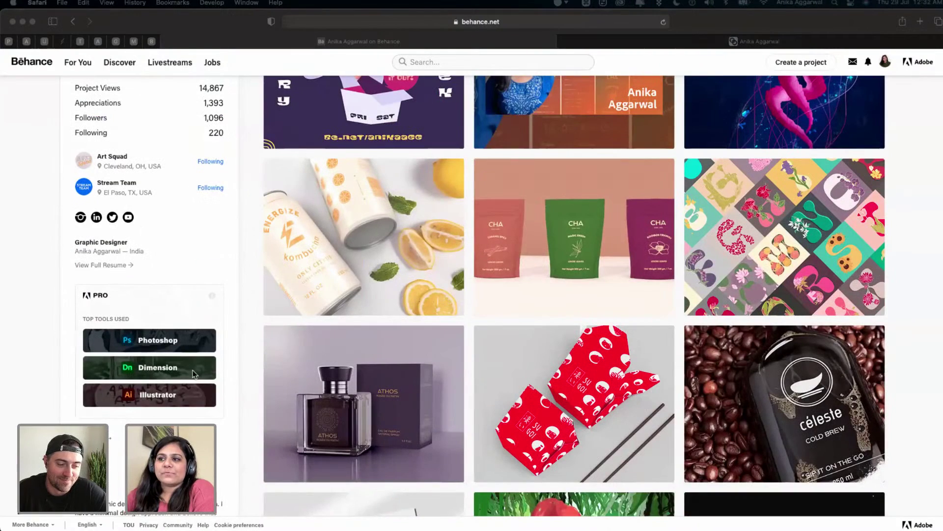
pyautogui.scroll(-3, 520, 285)
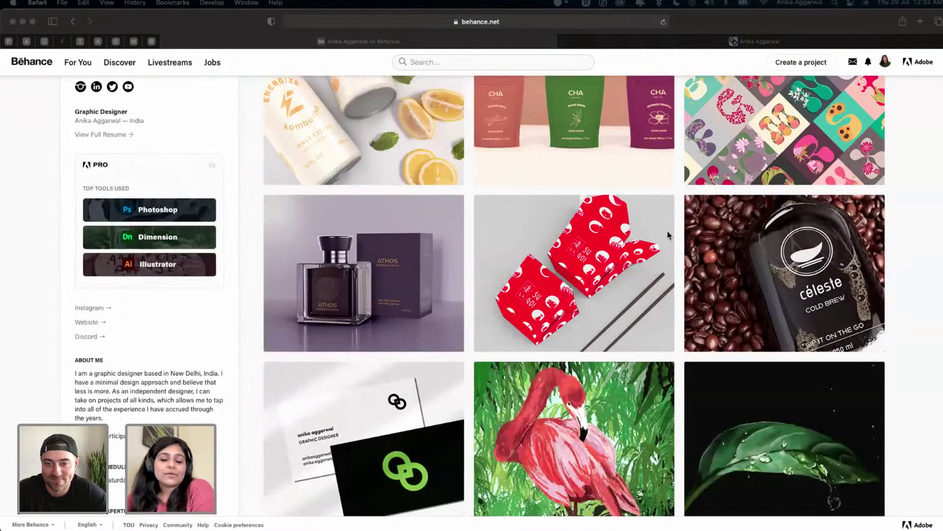
pyautogui.scroll(1, 667, 230)
pyautogui.scroll(5, 614, 220)
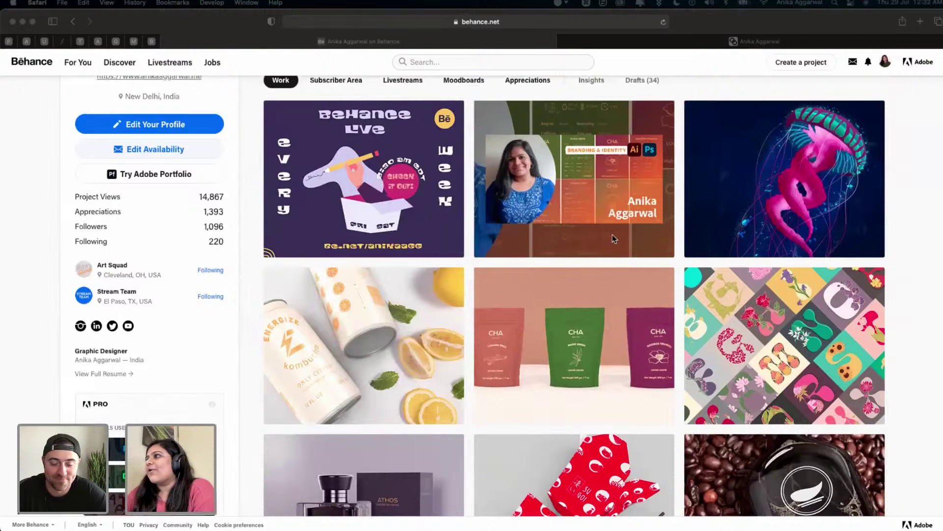
# - Open the CHA branding and packaging project and review its hero image, pouch designs and brand story
pyautogui.click(634, 319)
pyautogui.click(634, 315)
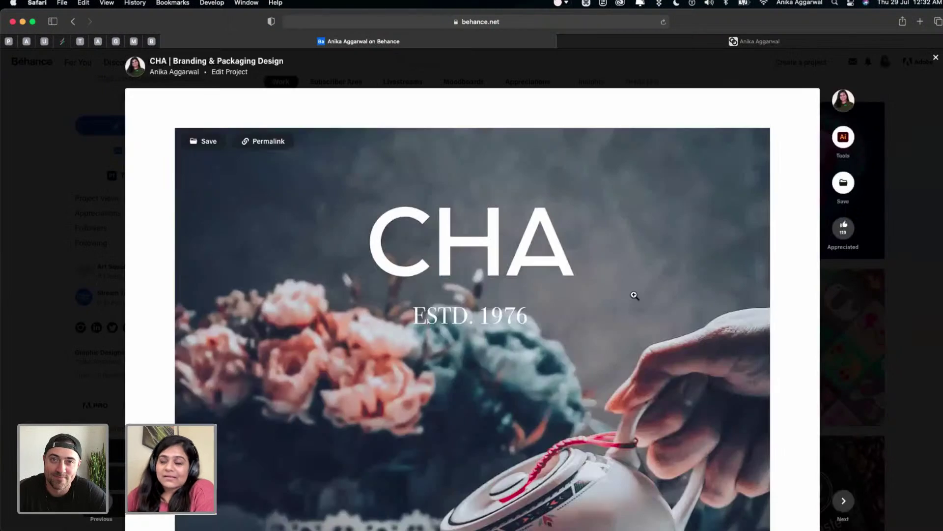
pyautogui.scroll(-2, 643, 329)
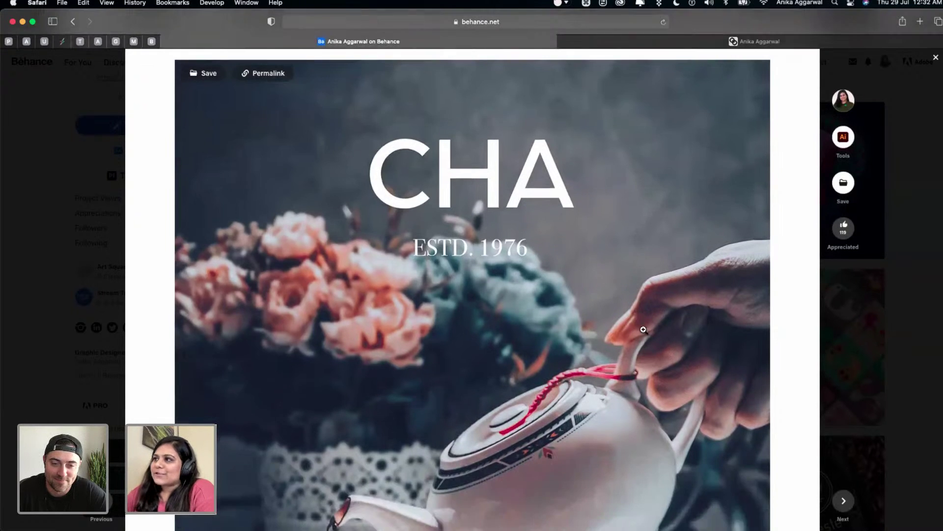
pyautogui.scroll(-15, 644, 329)
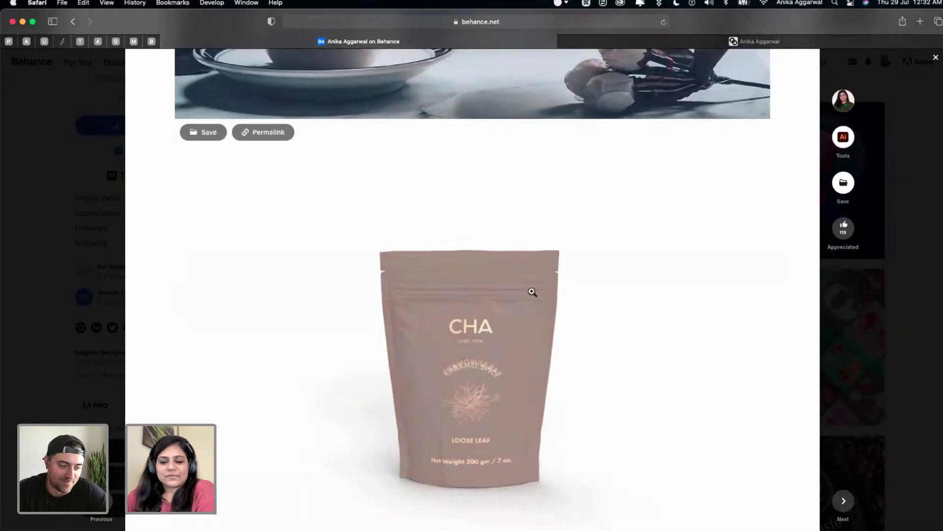
pyautogui.scroll(-8, 532, 291)
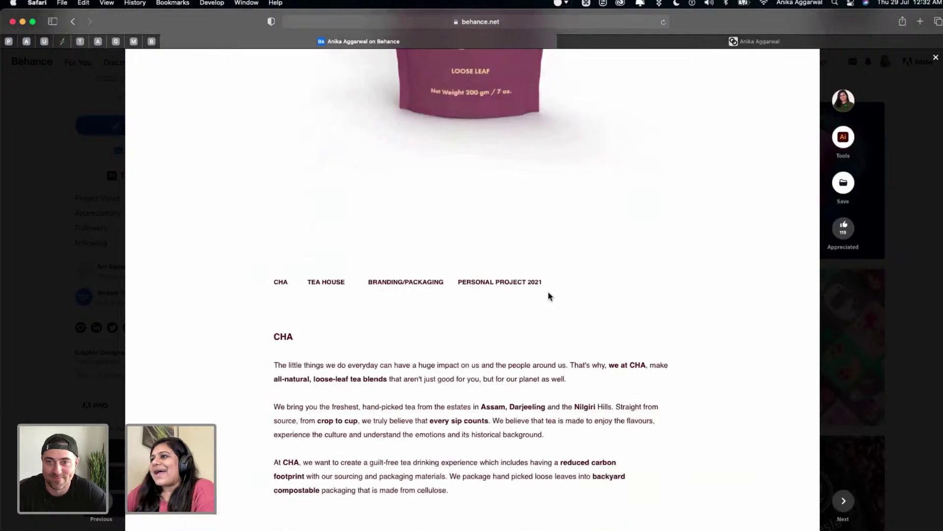
pyautogui.scroll(-5, 538, 329)
pyautogui.scroll(-3, 613, 307)
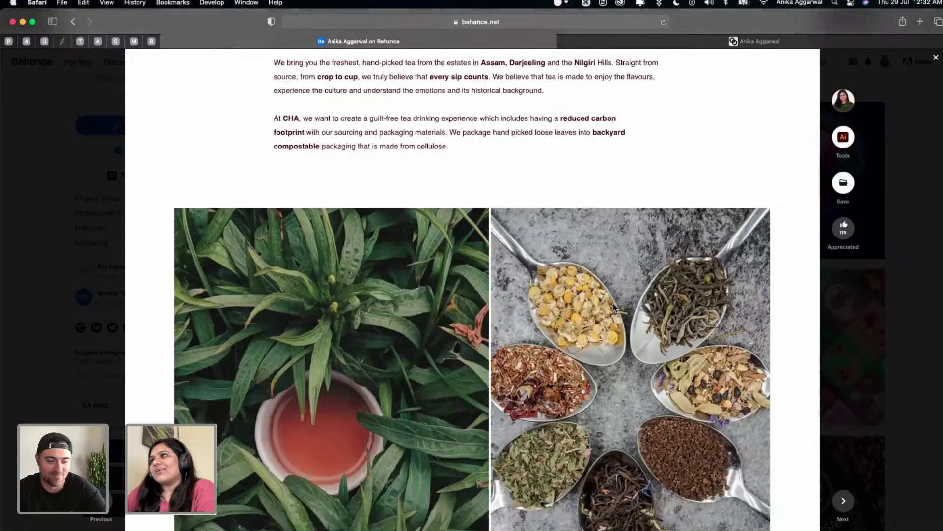
pyautogui.scroll(-8, 614, 307)
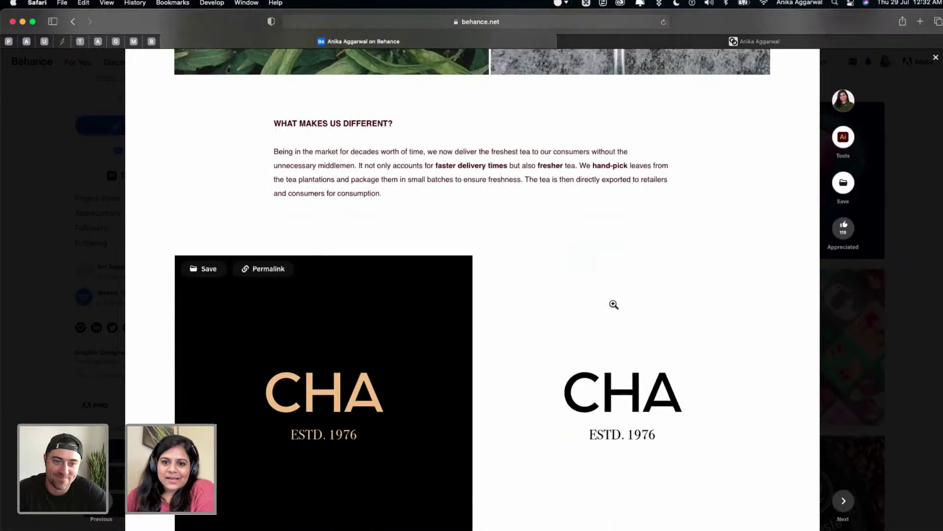
# - Review the CHA project's logo variations, clear-space guidelines, typography and illustrations, and close the project
pyautogui.scroll(-2, 614, 304)
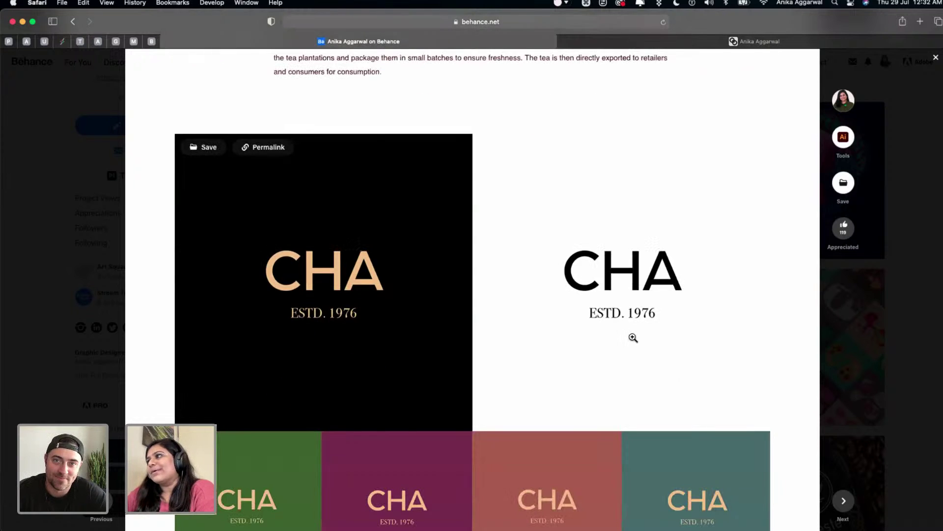
pyautogui.scroll(-1, 636, 339)
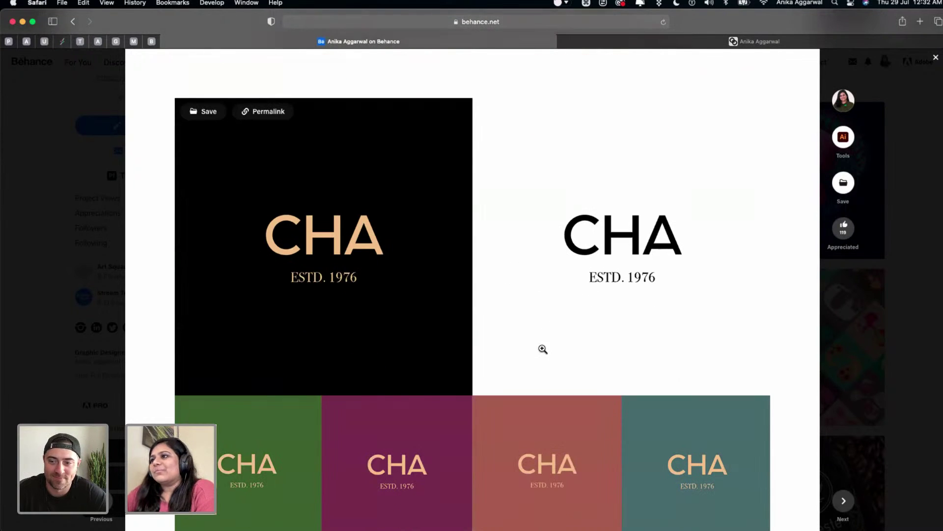
pyautogui.scroll(-2, 543, 350)
pyautogui.scroll(-12, 550, 343)
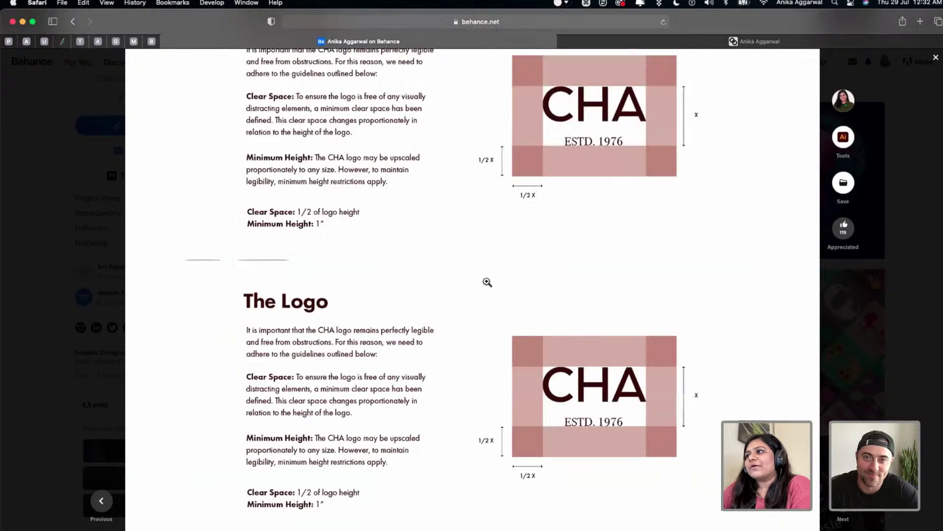
pyautogui.scroll(-10, 484, 285)
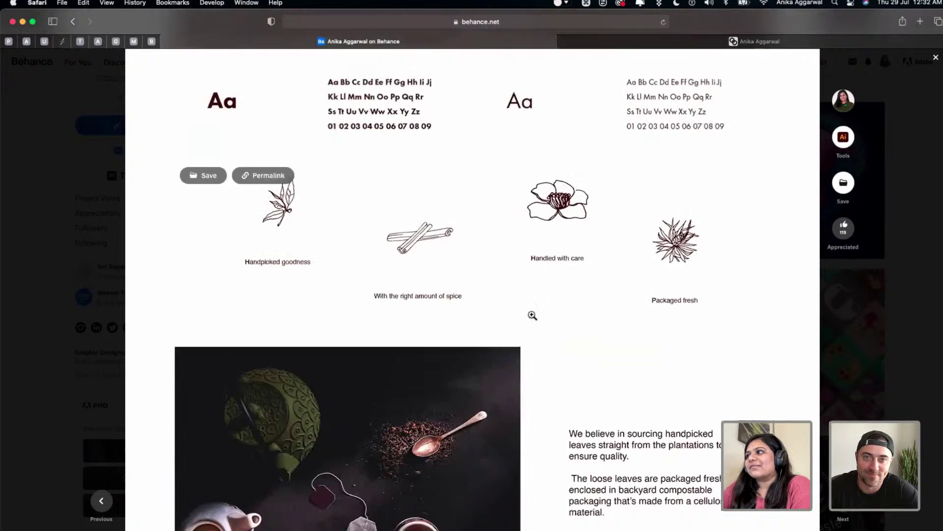
pyautogui.scroll(-1, 532, 315)
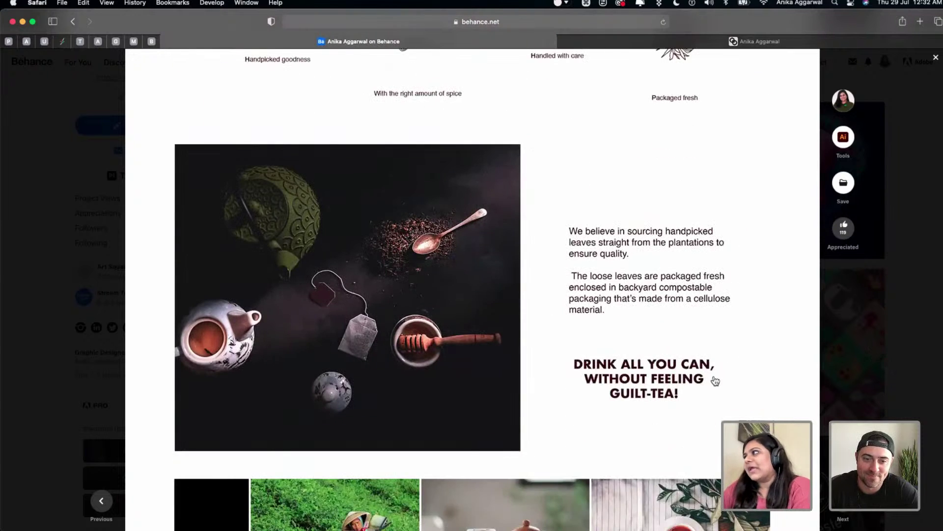
pyautogui.press('Escape')
# - Switch to QuickTime Player, play ShowReel_v2.mov to the end, and close the video
pyautogui.scroll(-1, 615, 438)
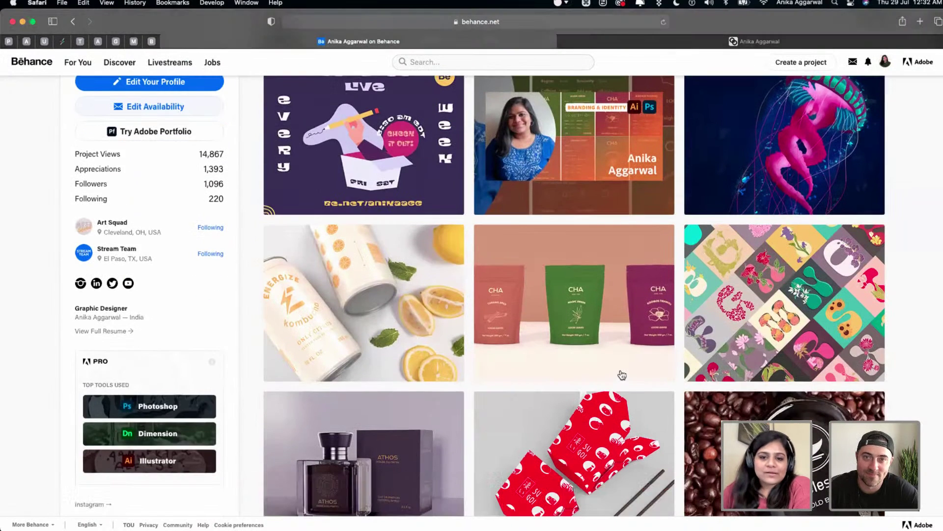
pyautogui.scroll(-3, 622, 375)
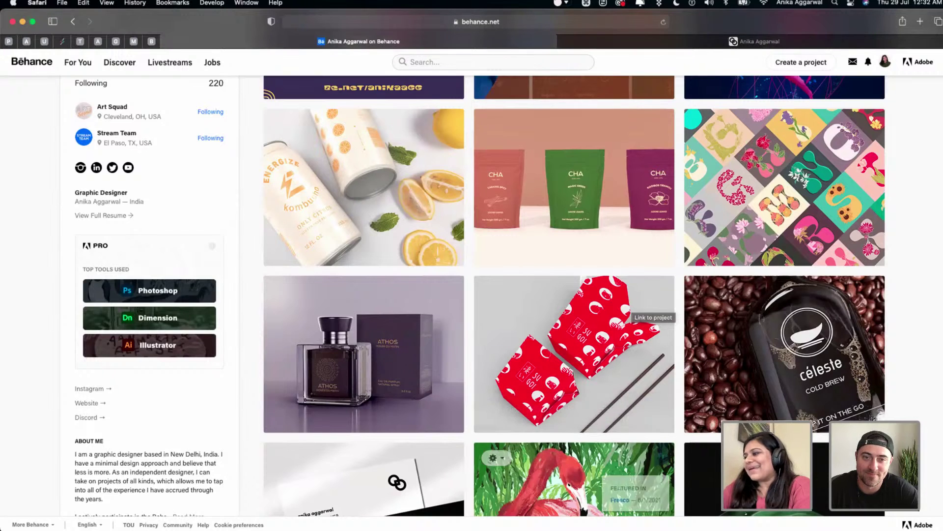
pyautogui.click(683, 522)
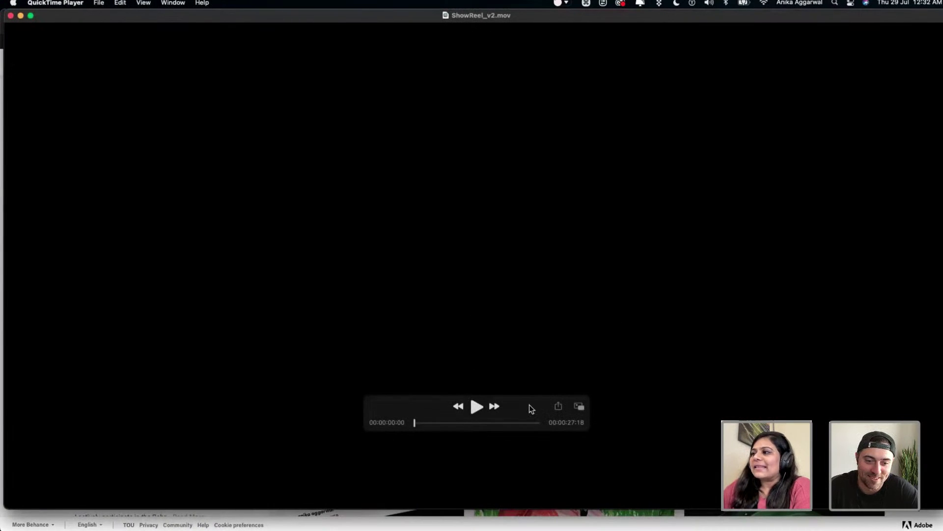
pyautogui.moveTo(529, 405); pyautogui.dragTo(518, 476)
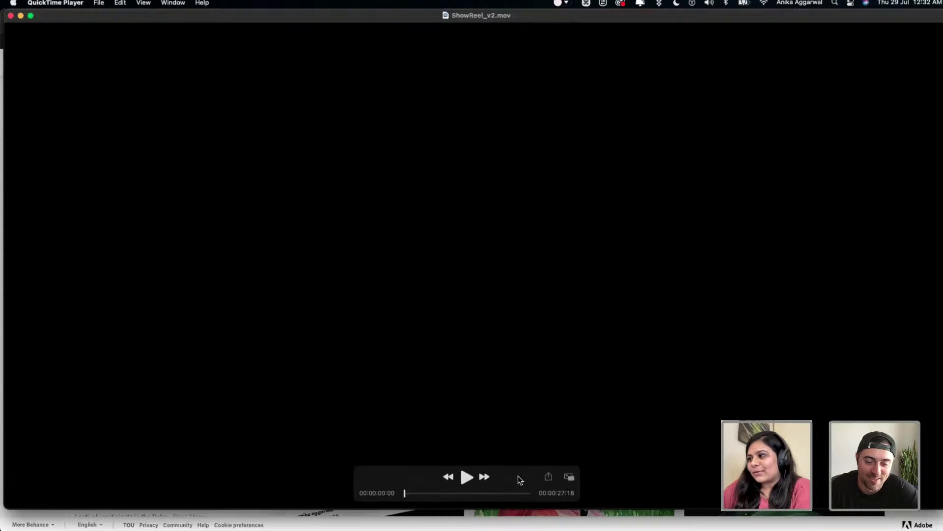
pyautogui.click(466, 477)
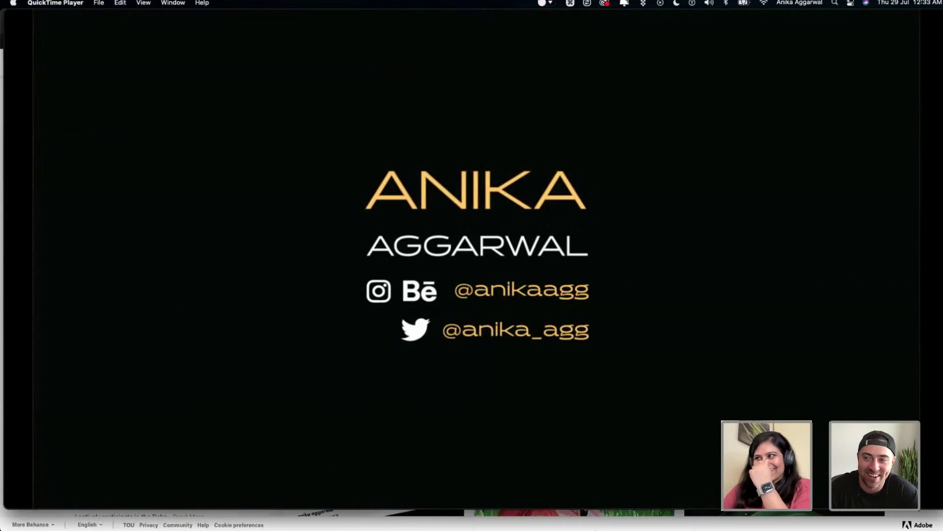
pyautogui.moveTo(661, 337)
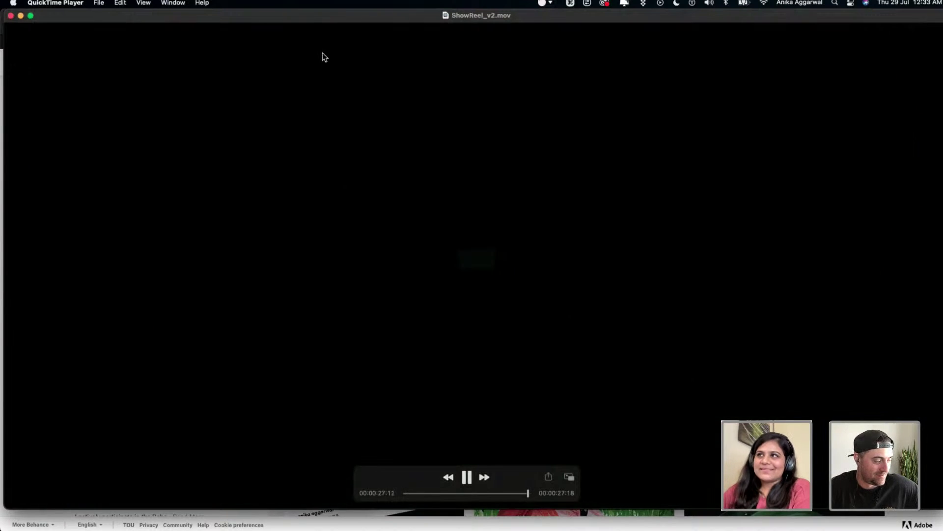
pyautogui.doubleClick(15, 20)
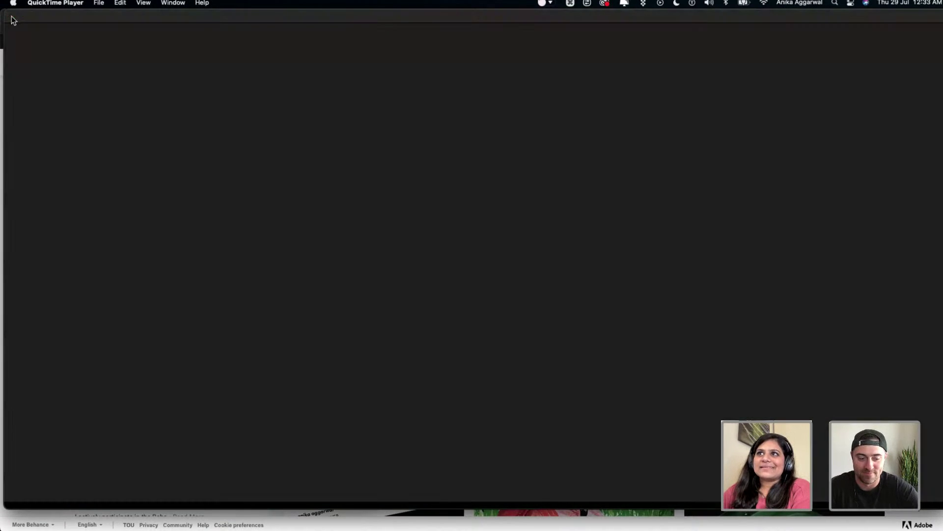
pyautogui.press('super+w')
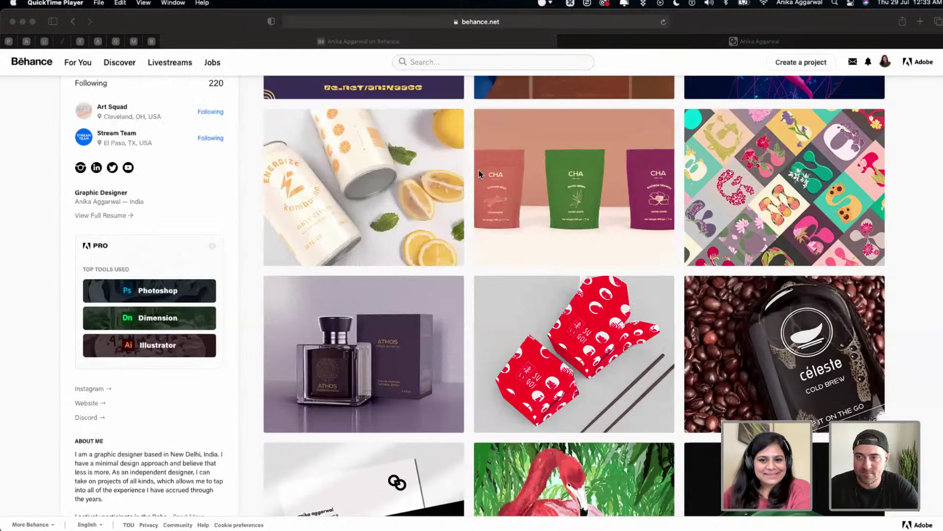
# - Switch to Adobe Illustrator and bring the ExplorationDeck_AdobeLive.aic document to the front
pyautogui.scroll(10, 478, 169)
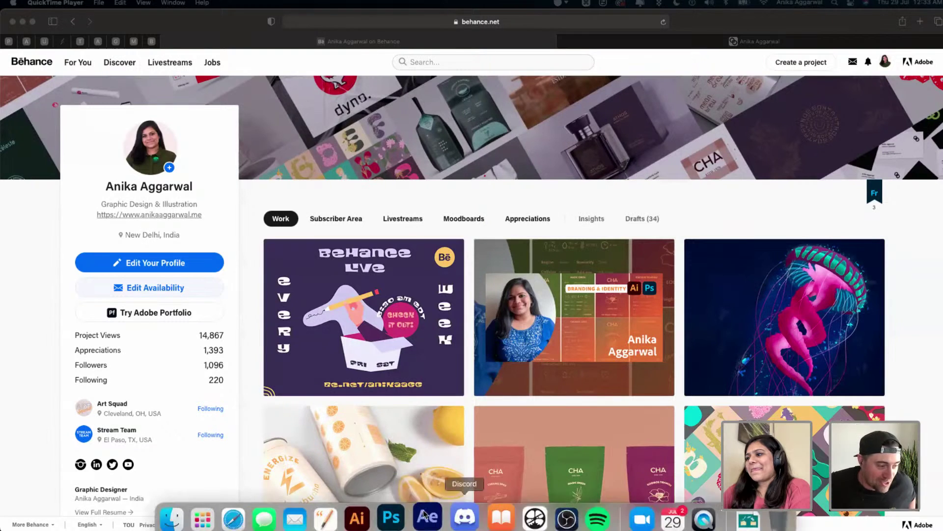
pyautogui.click(368, 508)
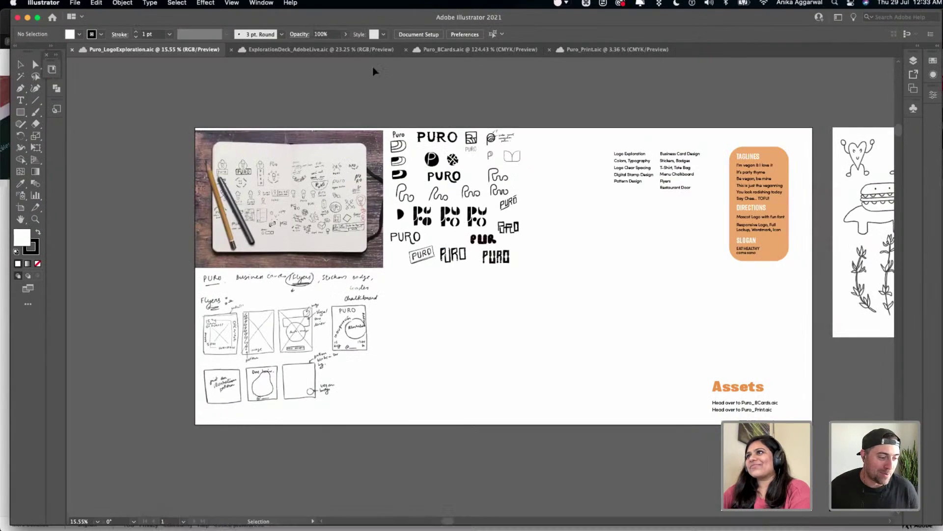
pyautogui.click(314, 49)
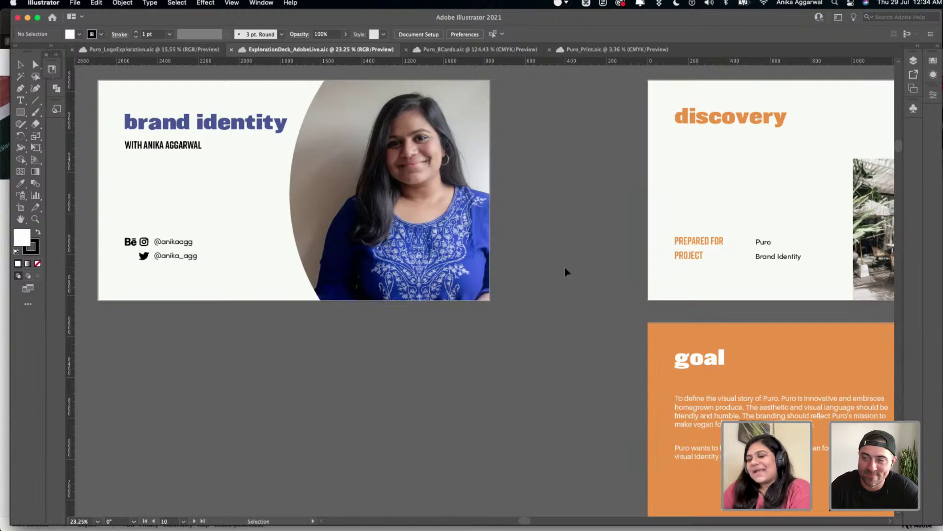
# - Examine the exploration deck's discovery artboard and read the Puro brand goal on the artboard below it
pyautogui.hscroll(5, 565, 269)
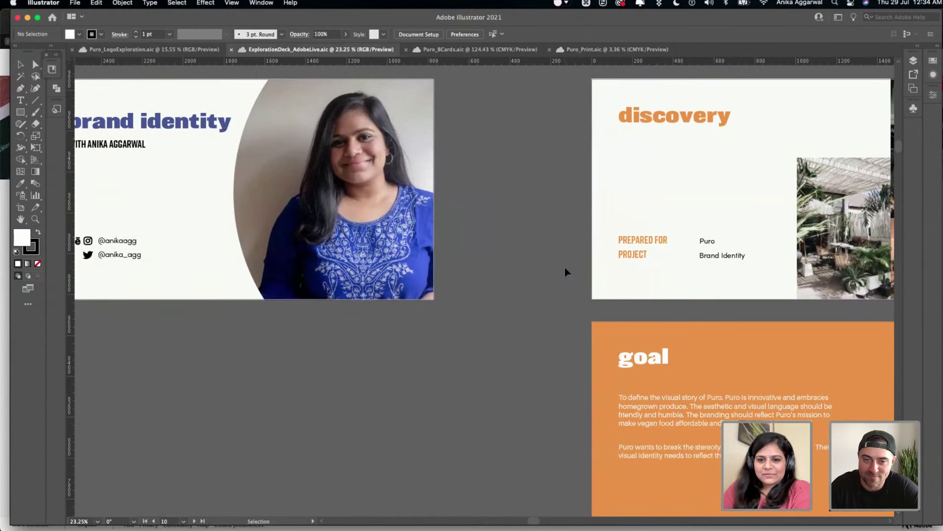
pyautogui.hscroll(8, 564, 266)
pyautogui.hscroll(15, 565, 270)
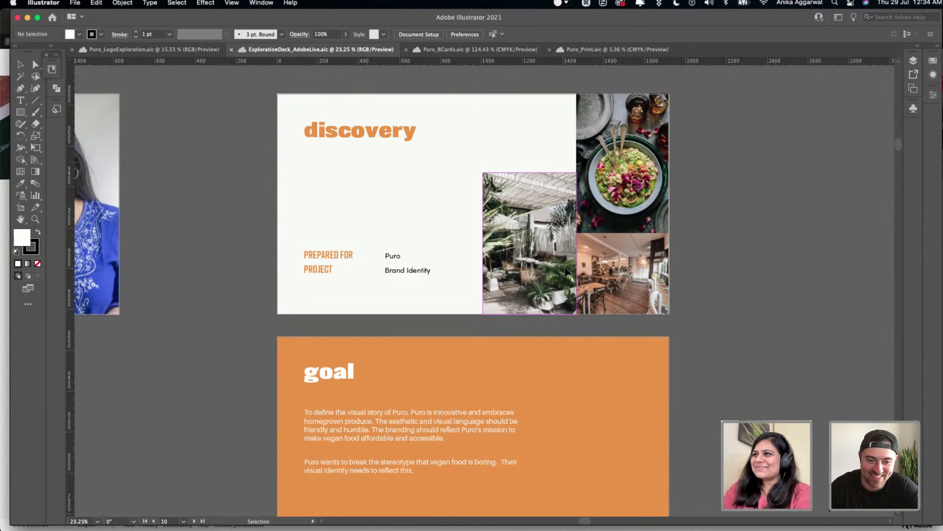
pyautogui.scroll(5, 566, 271)
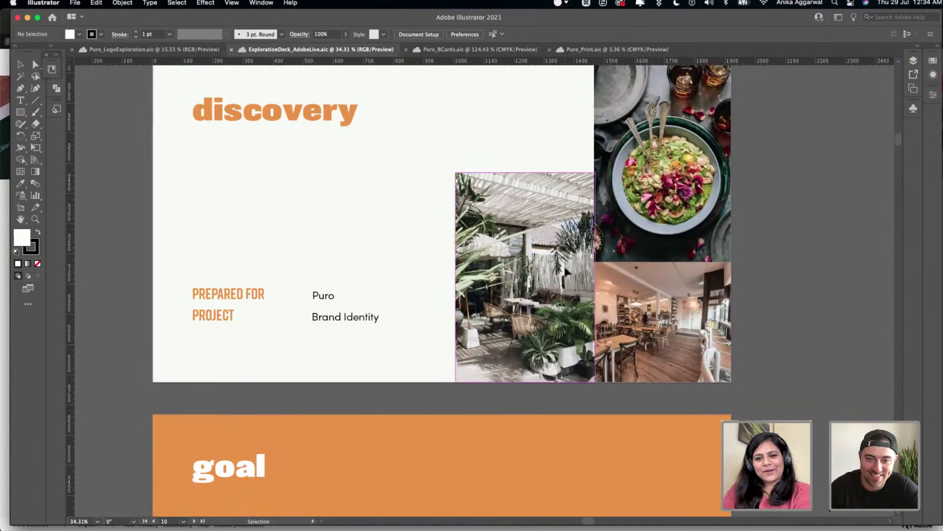
pyautogui.scroll(2, 566, 271)
pyautogui.scroll(2, 566, 272)
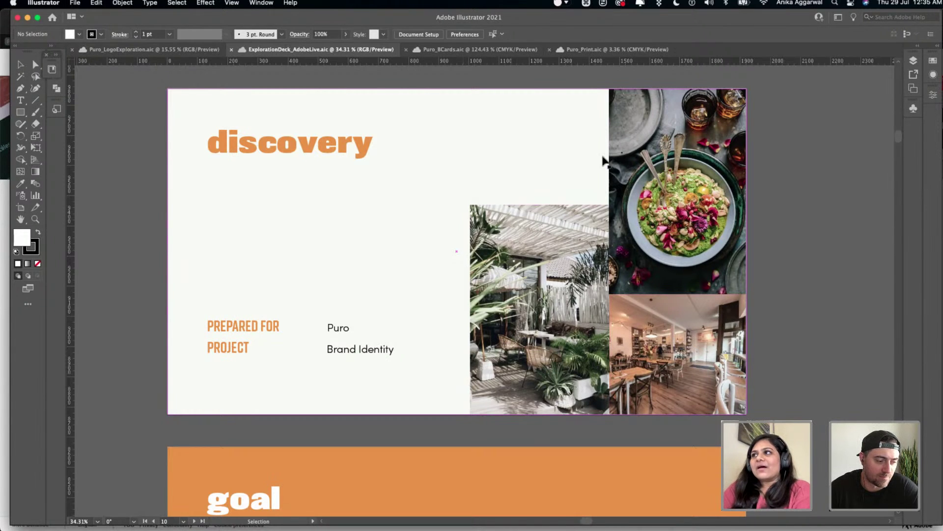
pyautogui.scroll(-2, 570, 358)
pyautogui.scroll(-8, 570, 357)
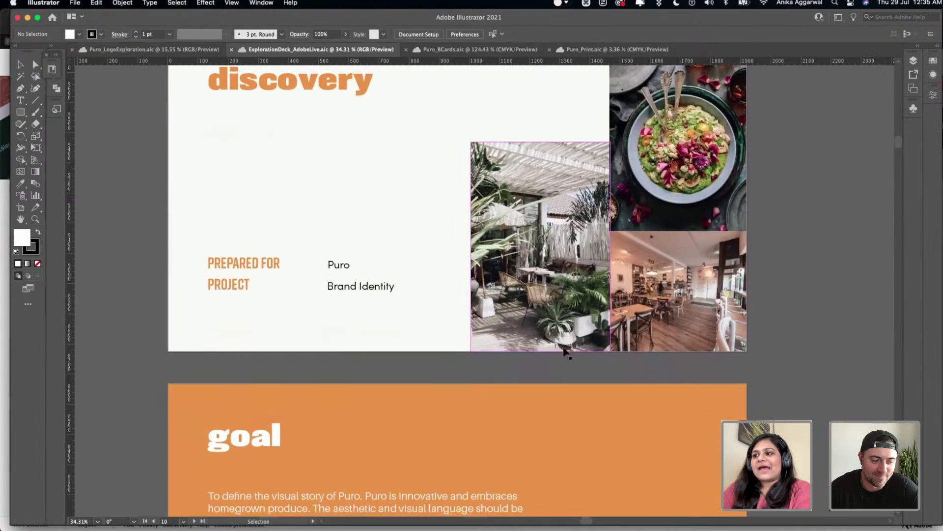
pyautogui.scroll(-5, 339, 479)
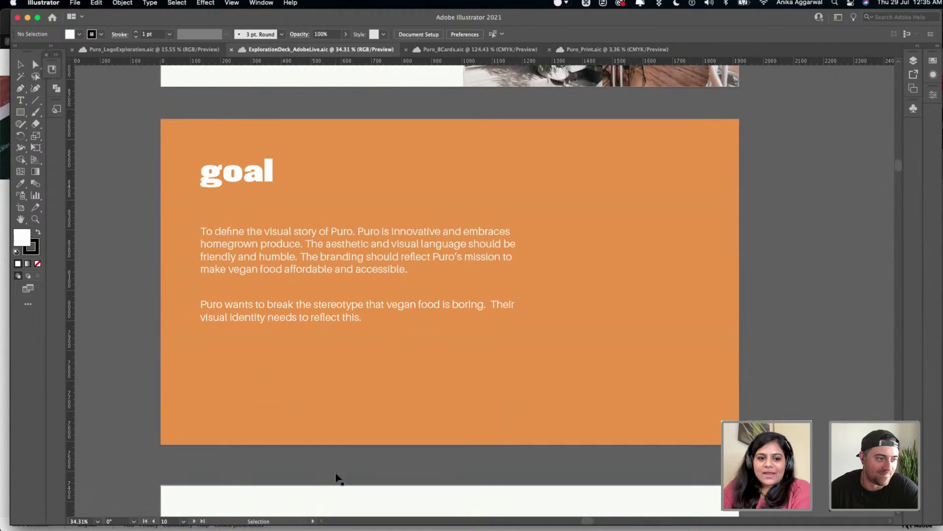
pyautogui.scroll(8, 336, 477)
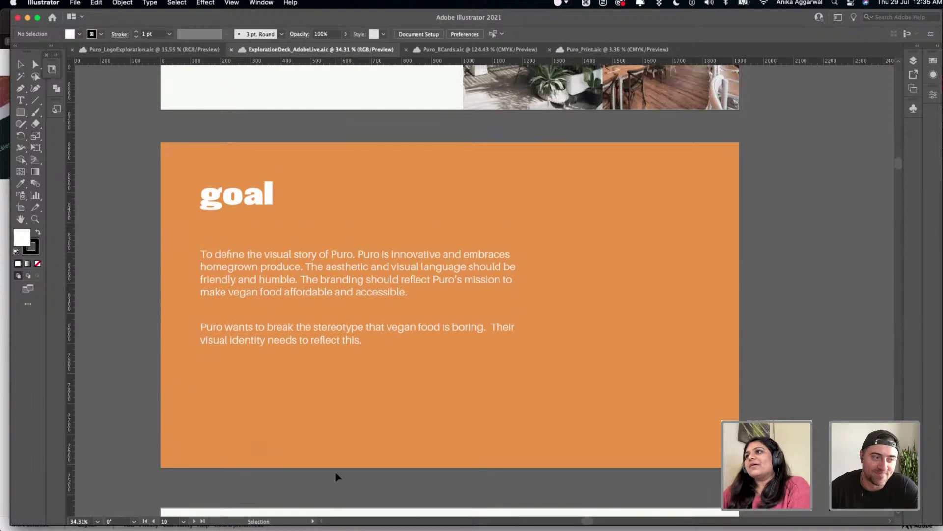
# - Review the discovery artboard again and return to the Puro goal artboard below it
pyautogui.scroll(8, 339, 216)
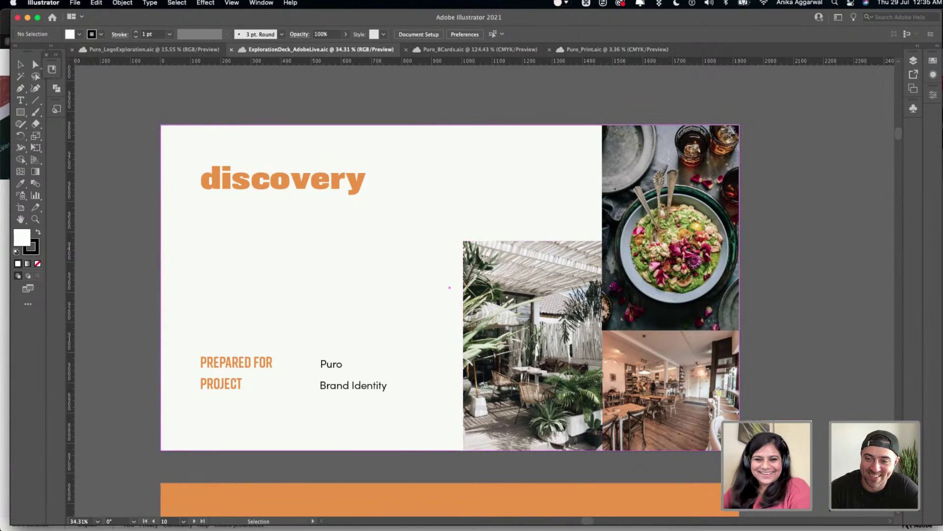
pyautogui.scroll(-3, 480, 278)
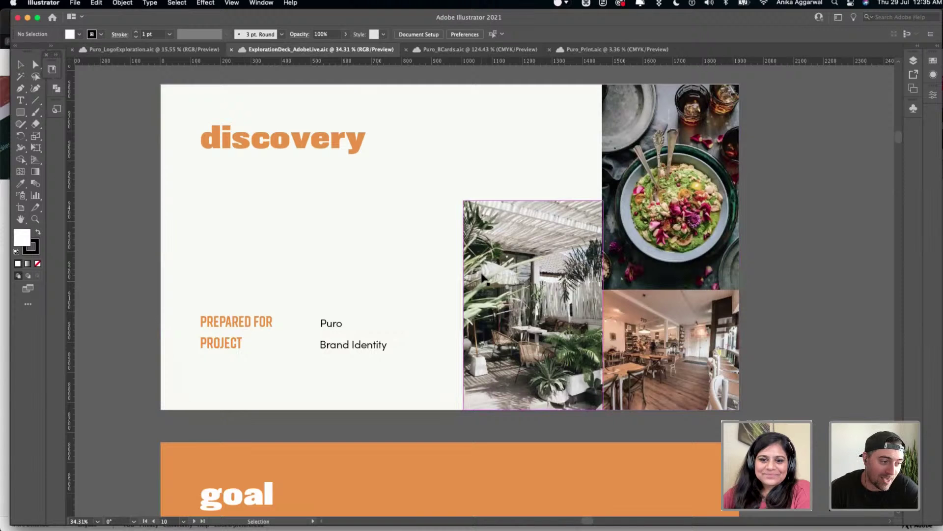
pyautogui.scroll(-5, 486, 278)
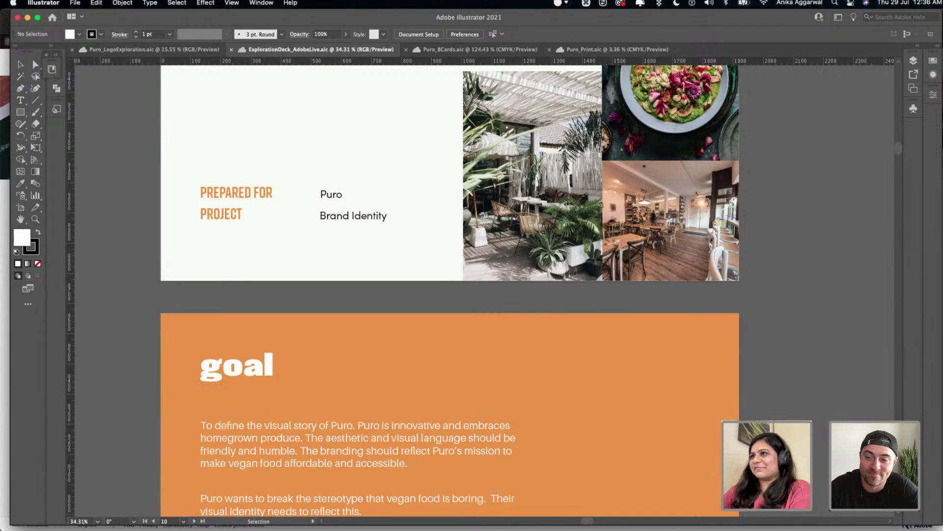
pyautogui.scroll(-5, 310, 273)
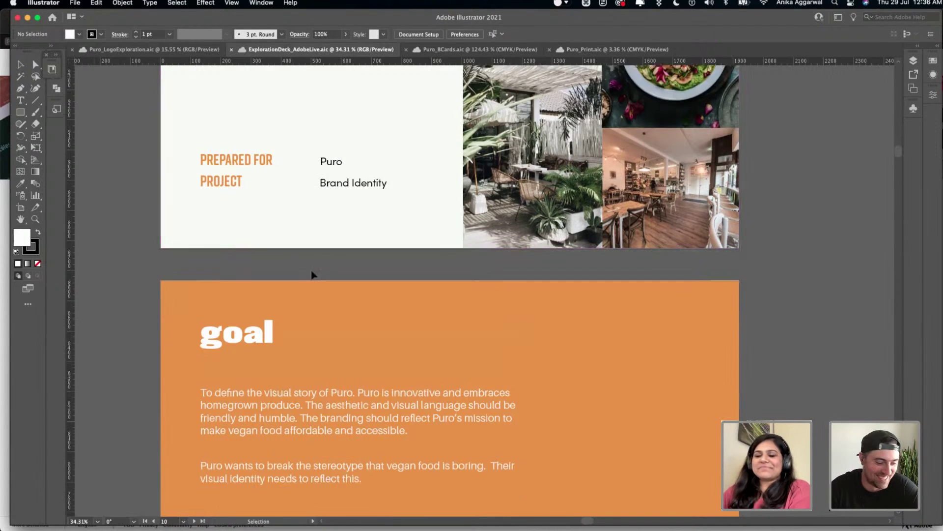
pyautogui.scroll(-8, 317, 298)
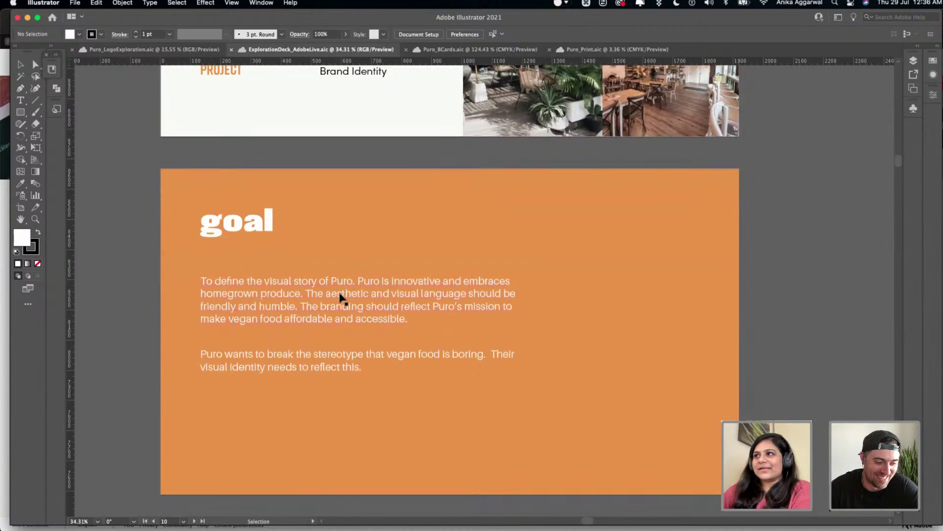
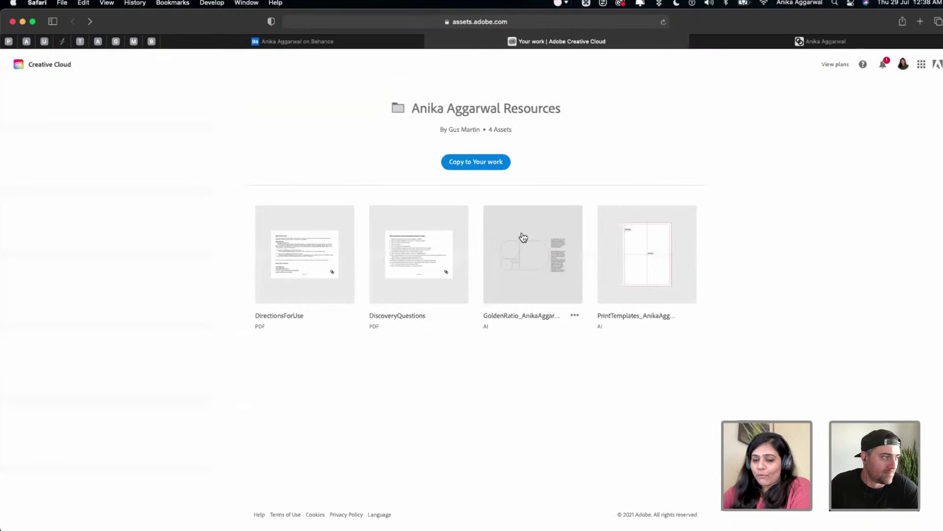
# - Open the golden ratio AI file from the shared Creative Cloud resources in Safari, view both pages, and return to the folder
pyautogui.click(552, 243)
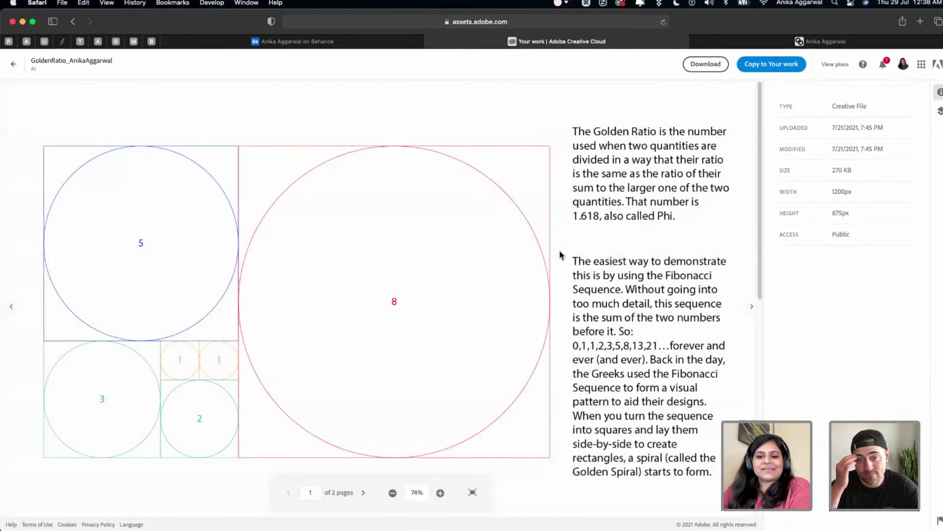
pyautogui.scroll(-2, 560, 261)
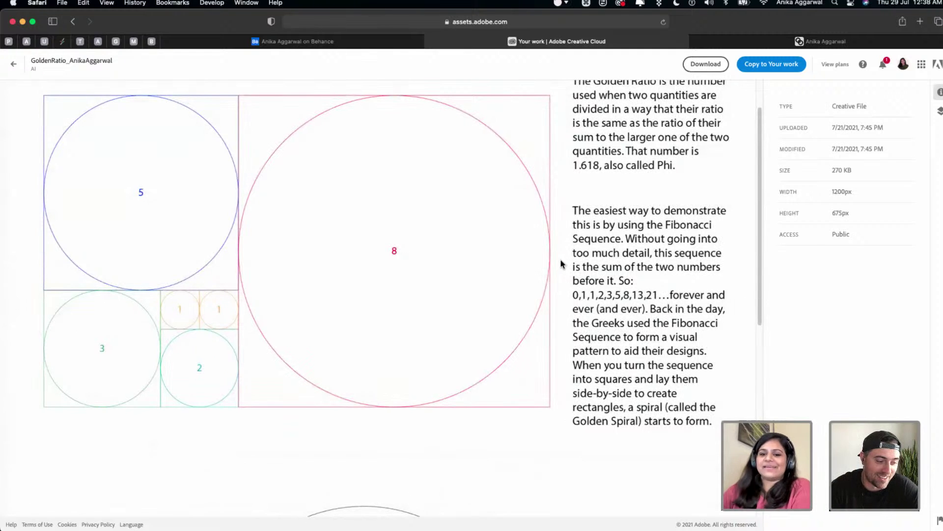
pyautogui.scroll(-5, 561, 264)
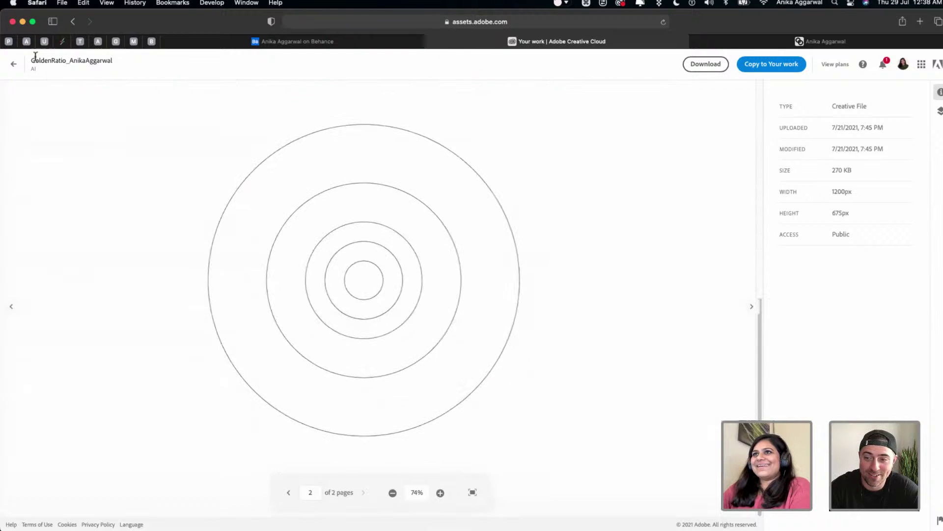
pyautogui.click(17, 64)
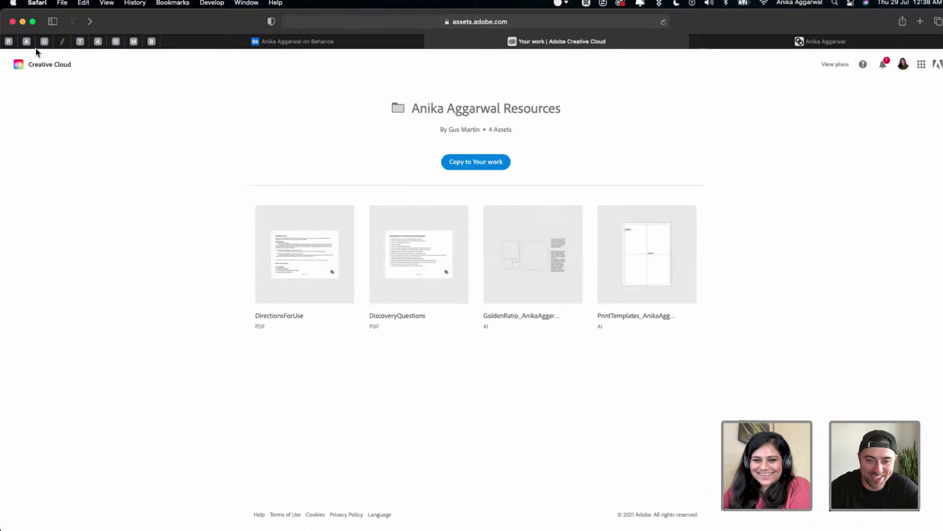
# - Open the DiscoveryQuestions PDF and read through both pages, including the client questions and useful links
pyautogui.click(398, 257)
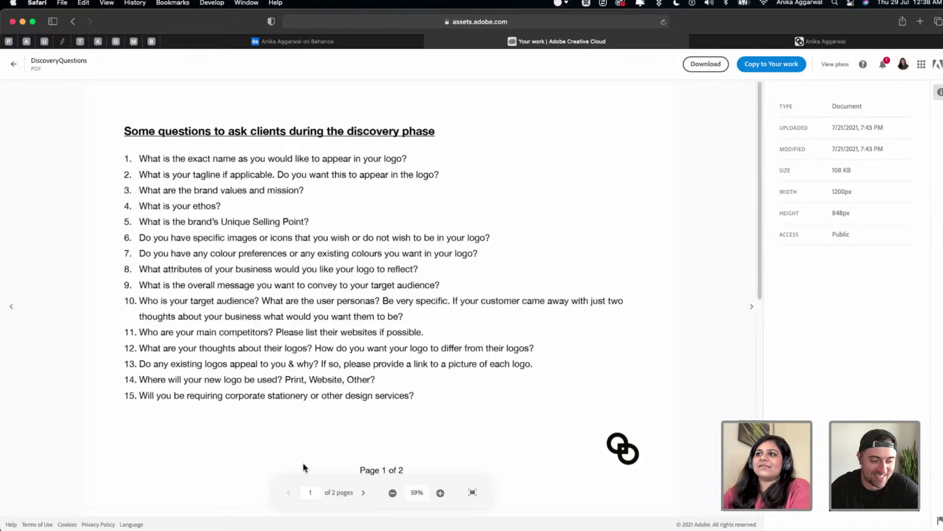
pyautogui.scroll(-3, 247, 342)
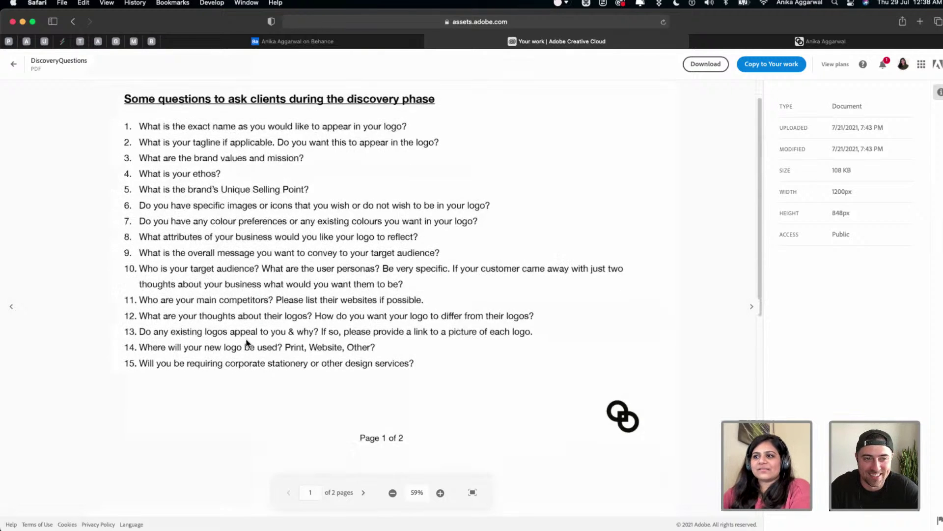
pyautogui.scroll(-5, 247, 343)
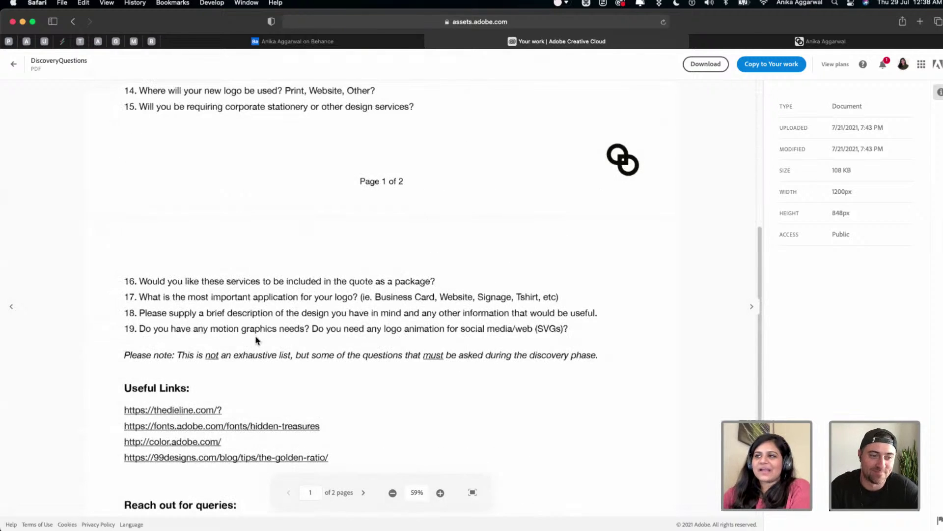
pyautogui.scroll(6, 255, 335)
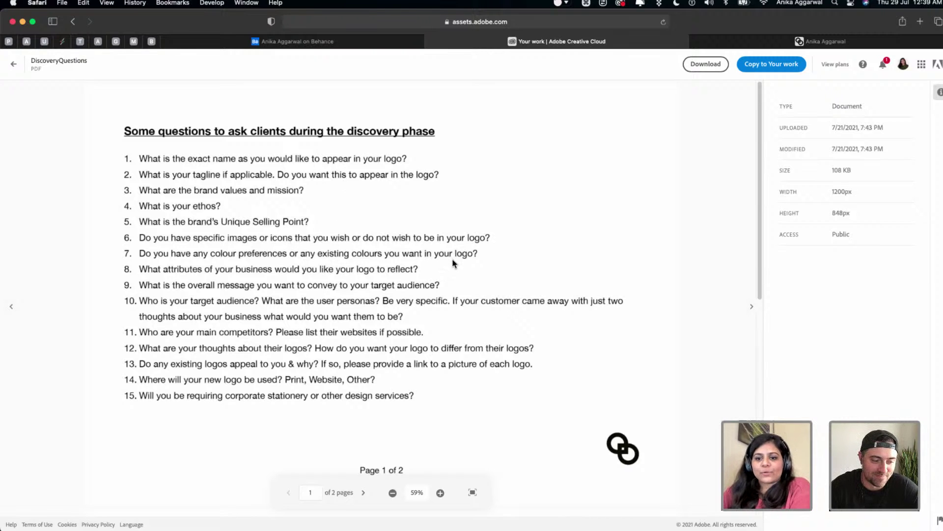
pyautogui.scroll(-10, 455, 264)
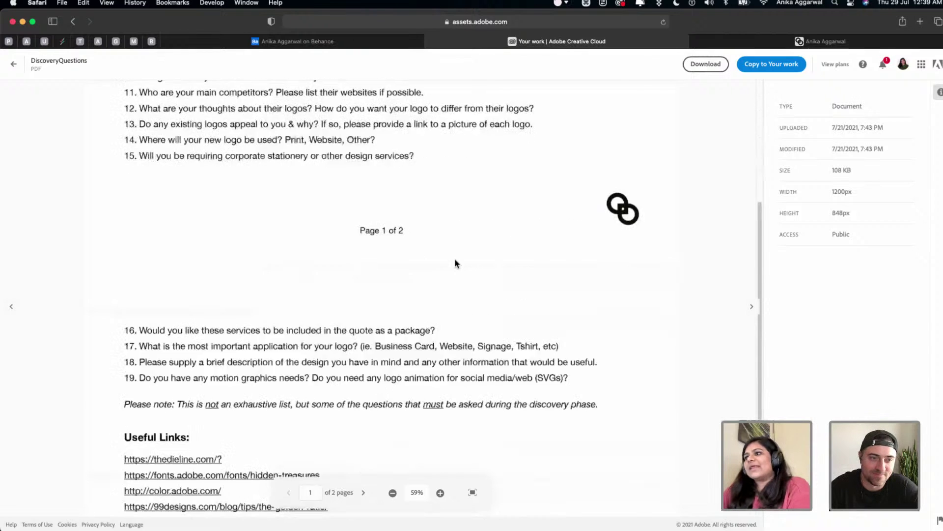
pyautogui.scroll(-1, 211, 415)
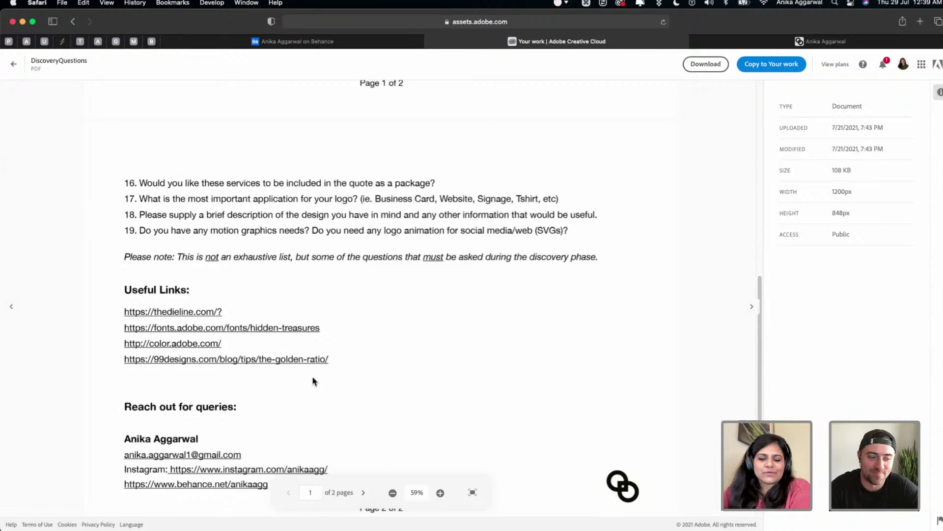
pyautogui.scroll(-2, 327, 384)
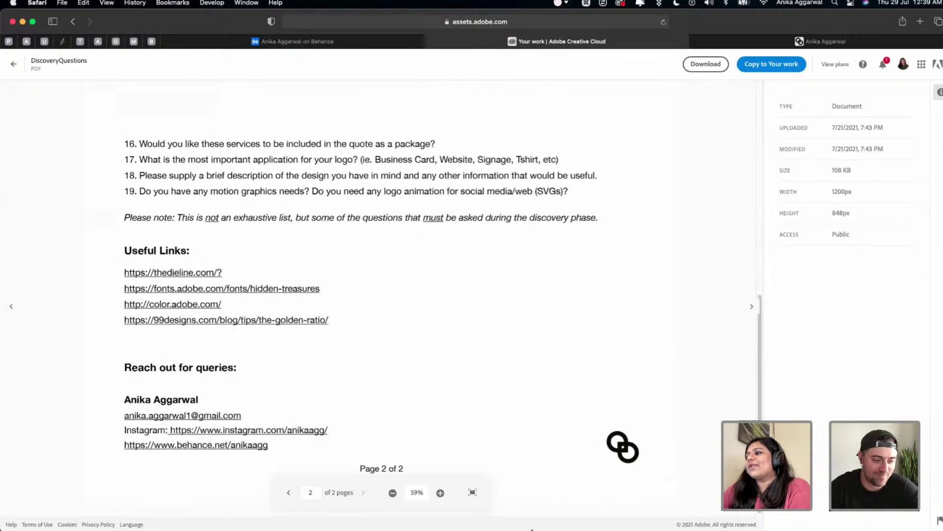
# - Switch back to Adobe Illustrator and examine the exploration deck's brand traits, usage and moodboard artboards
pyautogui.click(365, 511)
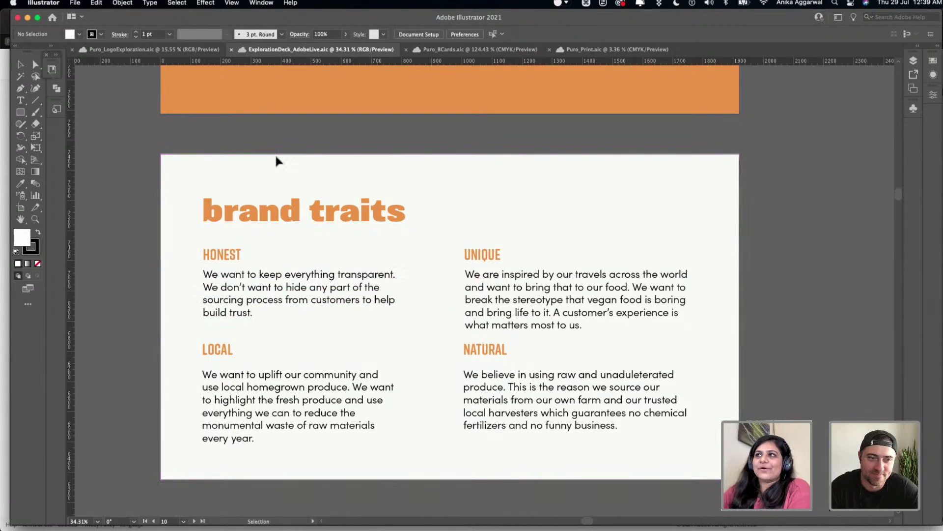
pyautogui.scroll(-1, 278, 154)
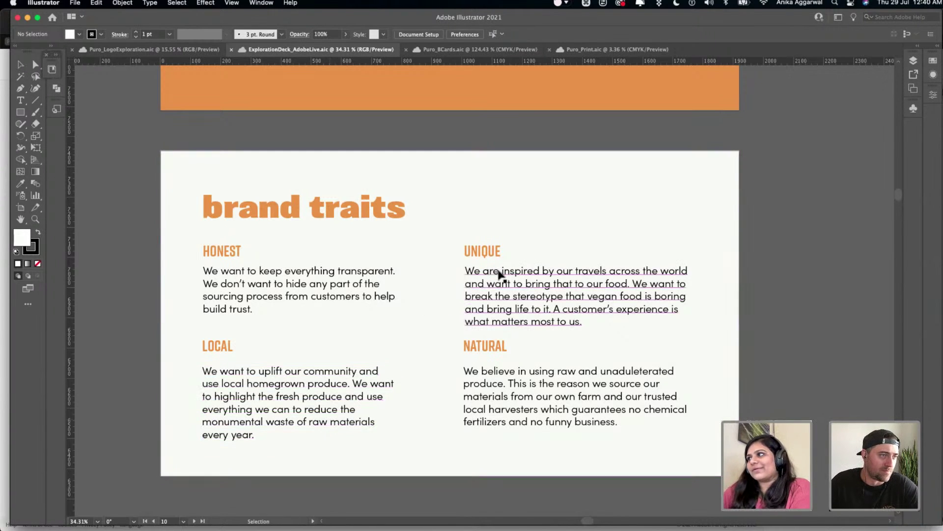
pyautogui.scroll(-2, 500, 274)
pyautogui.scroll(-15, 500, 275)
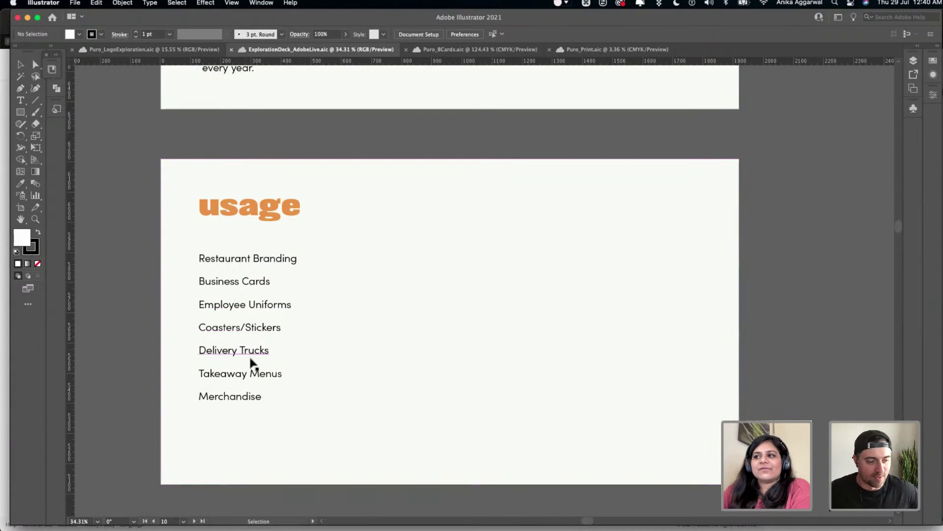
pyautogui.scroll(-5, 402, 354)
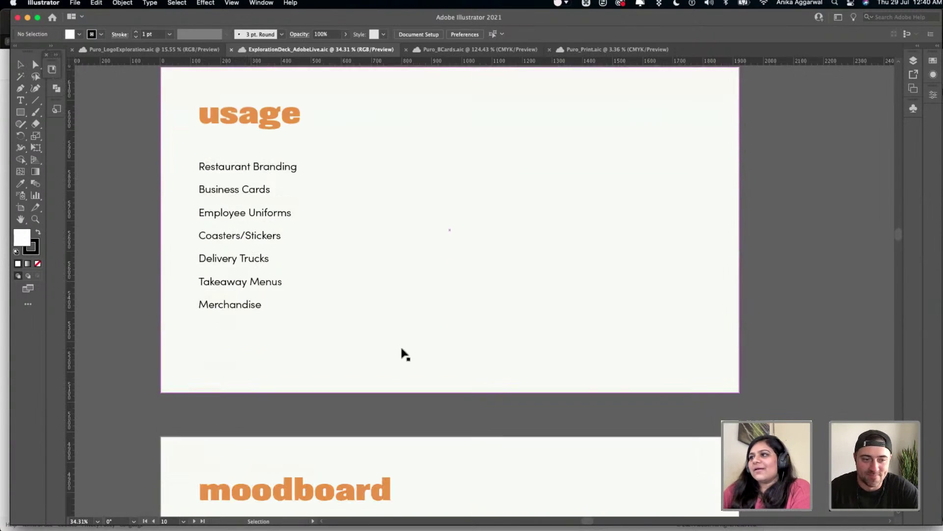
pyautogui.scroll(-3, 411, 361)
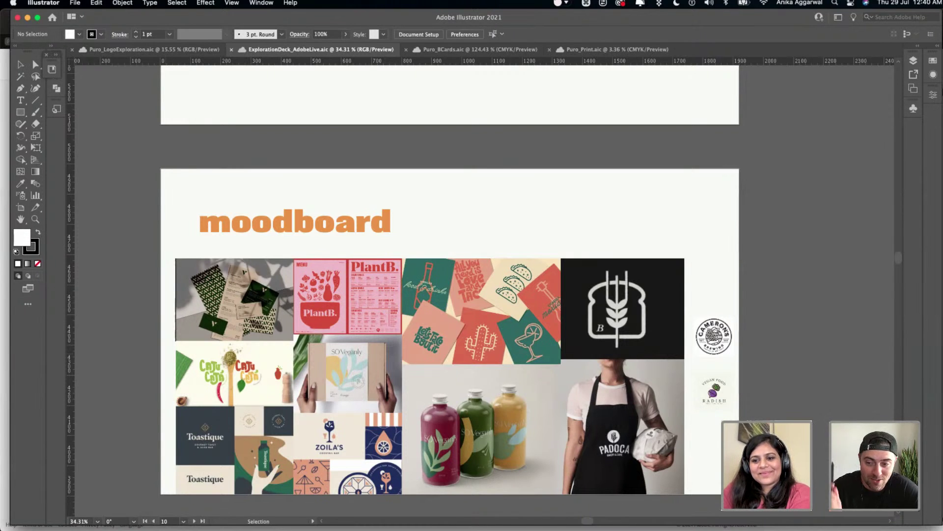
# - Switch to Safari and open the Good Brief design brief generator at goodbrief.io in a new tab
pyautogui.moveTo(251, 526)
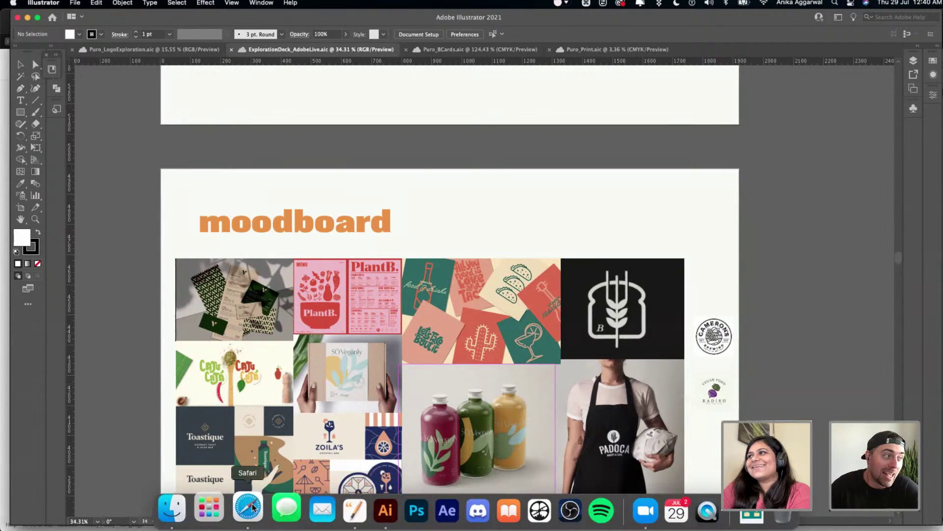
pyautogui.click(253, 508)
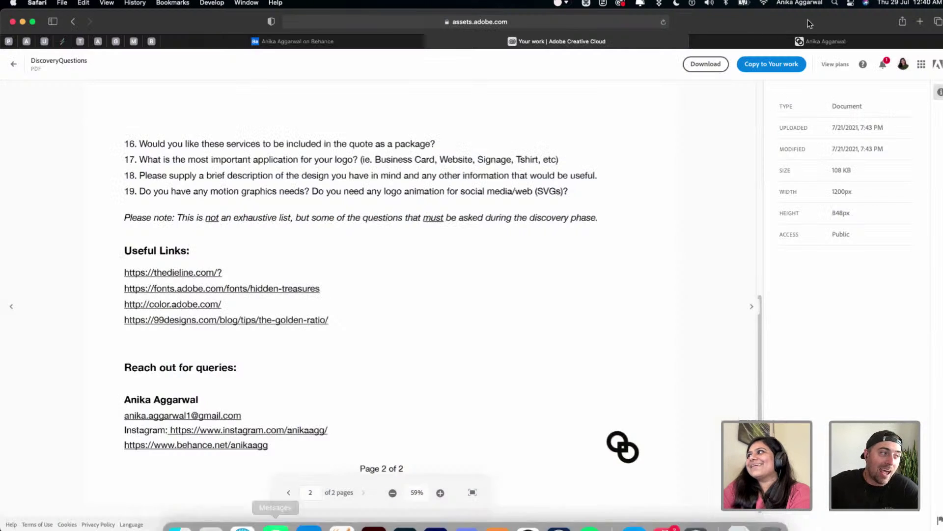
pyautogui.click(915, 22)
pyautogui.write('goodrx')
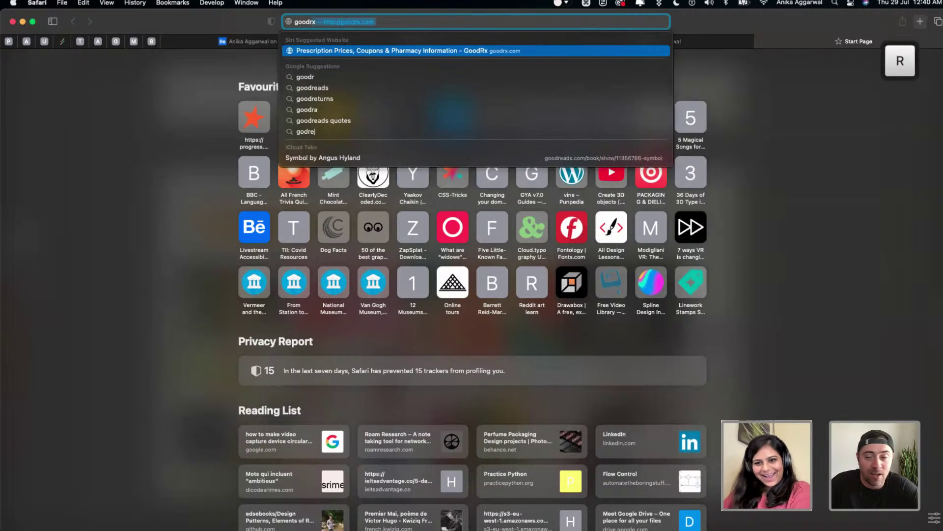
pyautogui.press('BackSpace')
pyautogui.write('r')
pyautogui.press('BackSpace')
pyautogui.write('r')
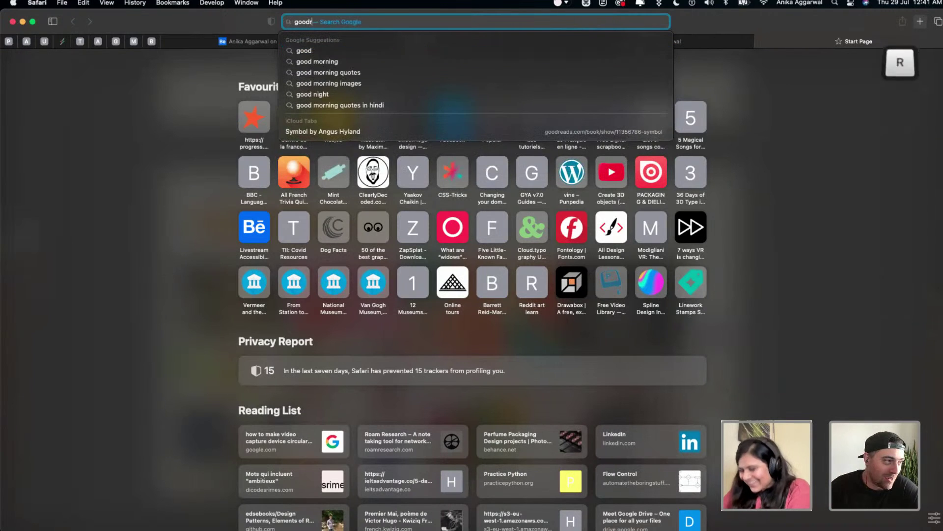
pyautogui.press('BackSpace')
pyautogui.write('brie')
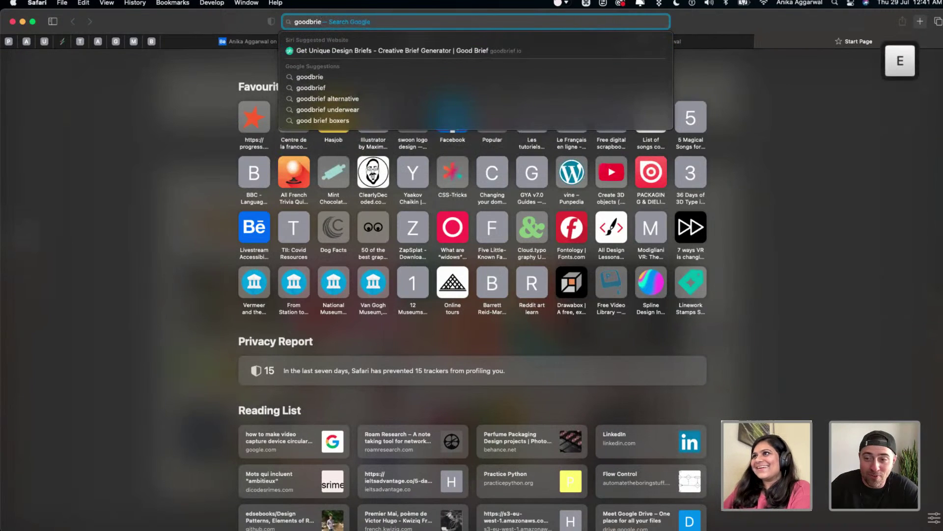
pyautogui.write('f')
pyautogui.press('Return')
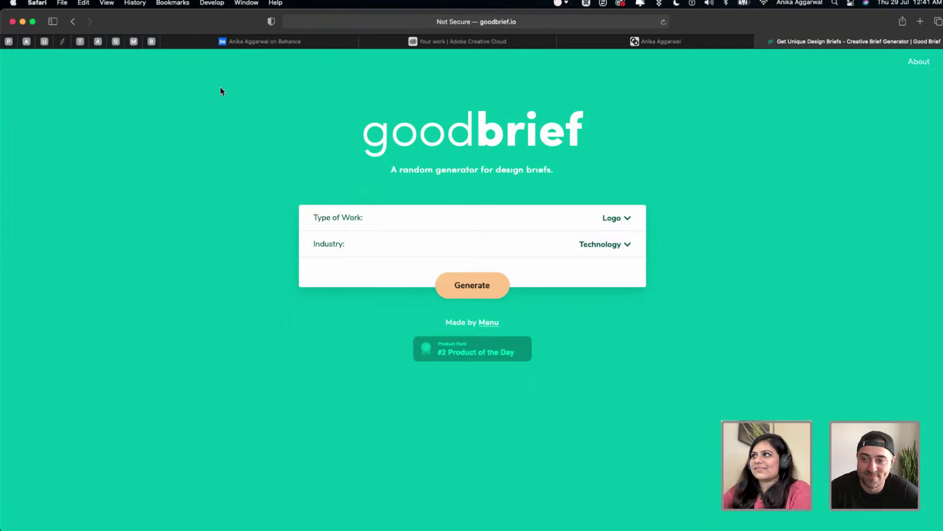
# - Bring up the brief generator's full web address for reading
pyautogui.click(602, 19)
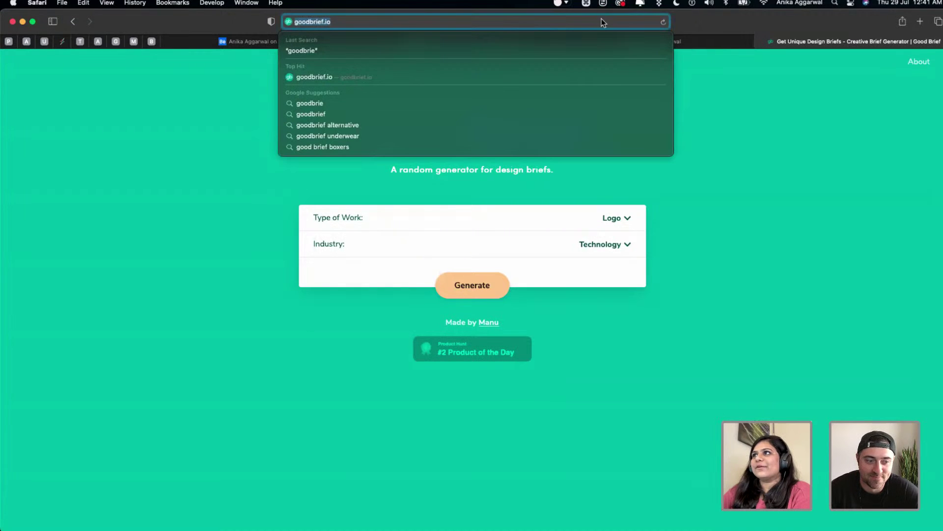
pyautogui.click(752, 69)
pyautogui.click(585, 20)
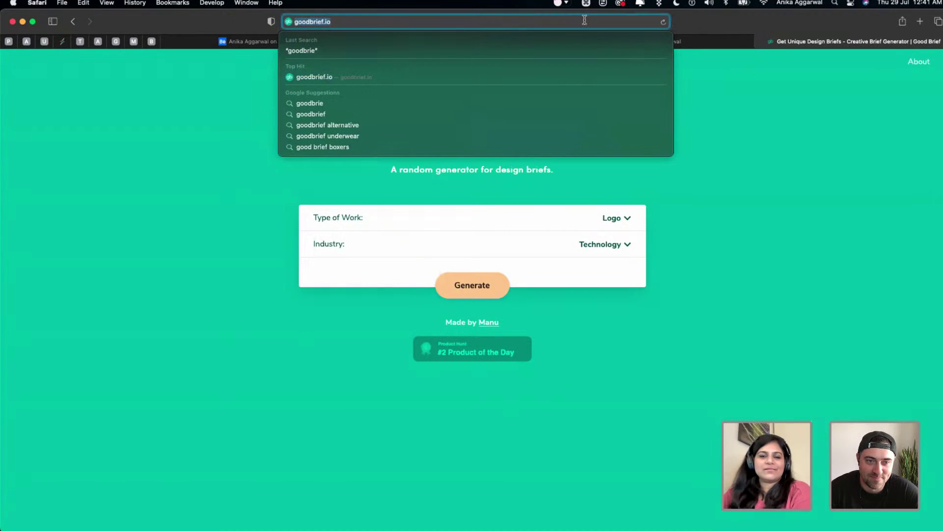
pyautogui.press('Down')
pyautogui.press('Up')
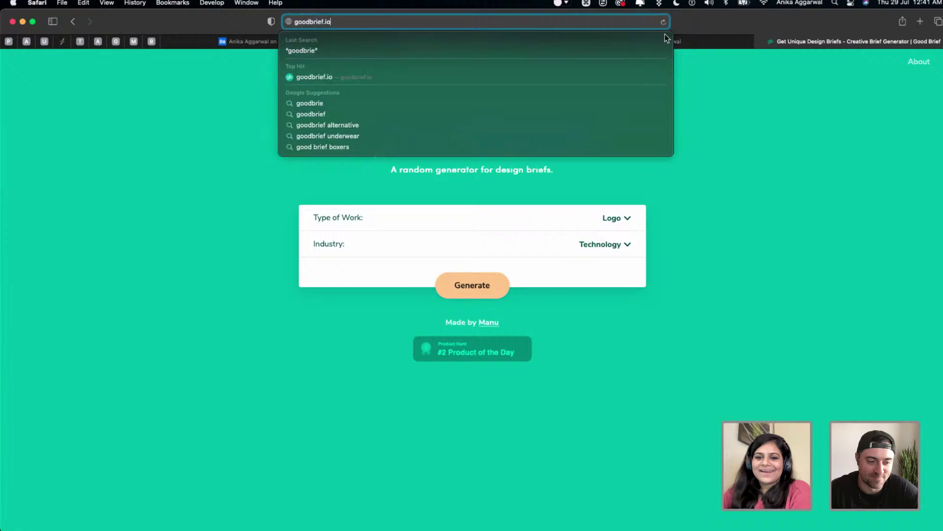
pyautogui.click(856, 169)
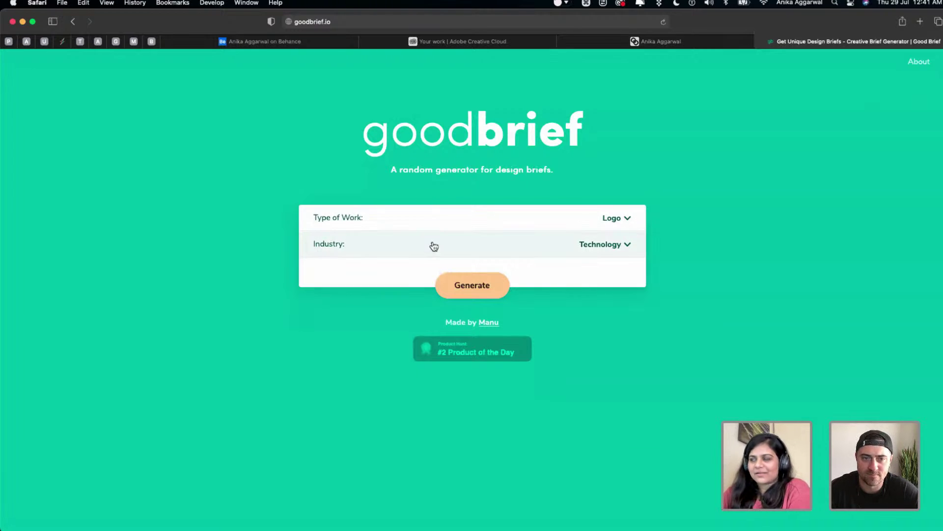
# - Generate a design brief with Brand Identity as the type of work and Food as the industry, and highlight its company and job descriptions
pyautogui.click(525, 223)
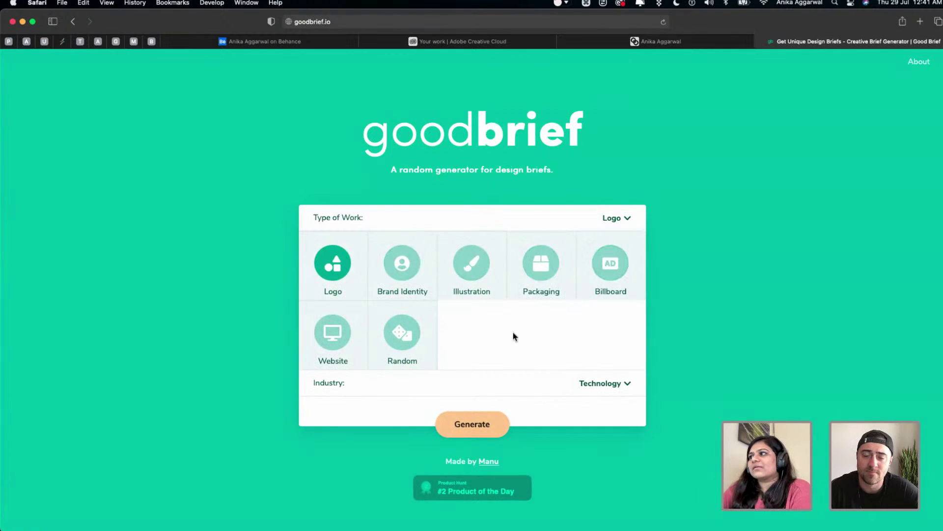
pyautogui.click(410, 263)
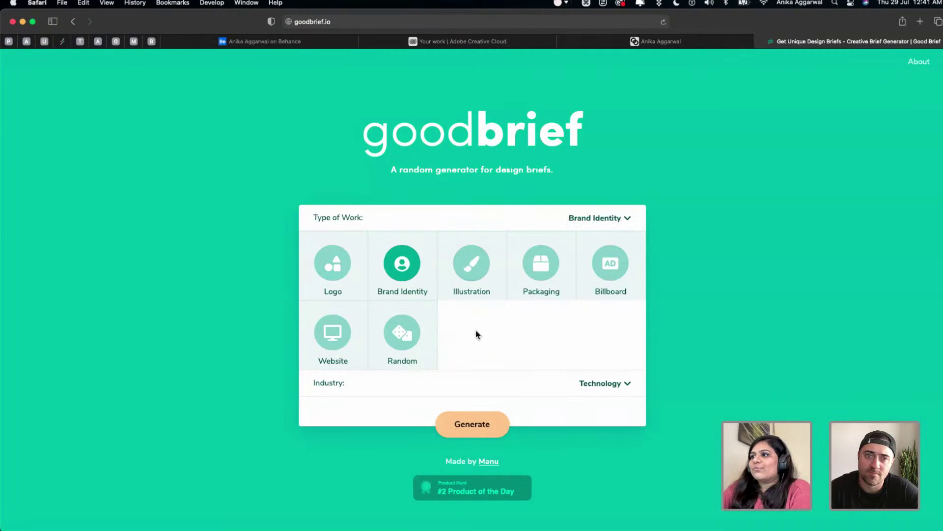
pyautogui.click(566, 389)
pyautogui.scroll(-2, 452, 374)
pyautogui.scroll(-1, 450, 368)
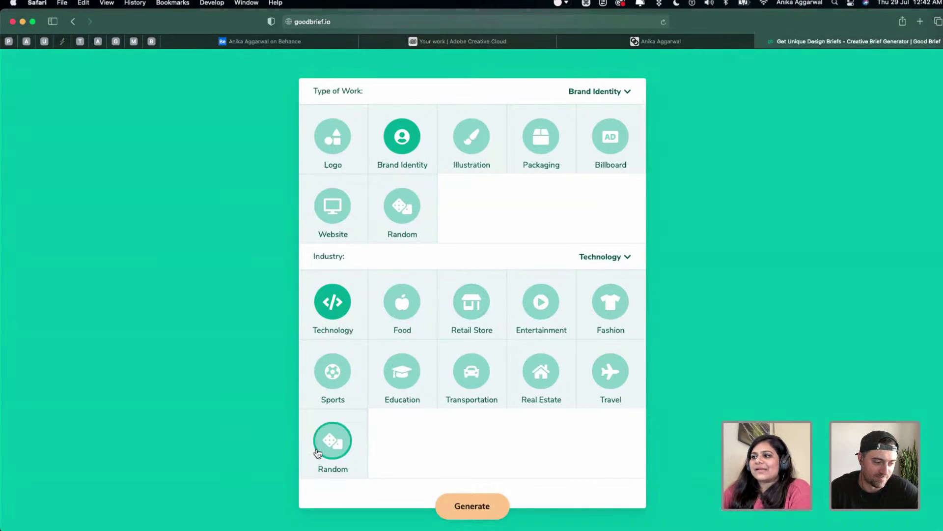
pyautogui.click(401, 301)
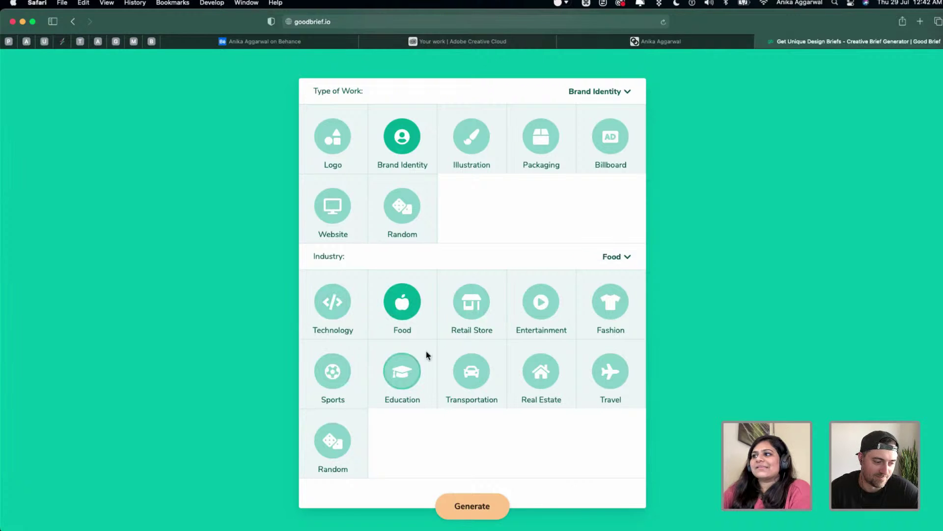
pyautogui.click(488, 504)
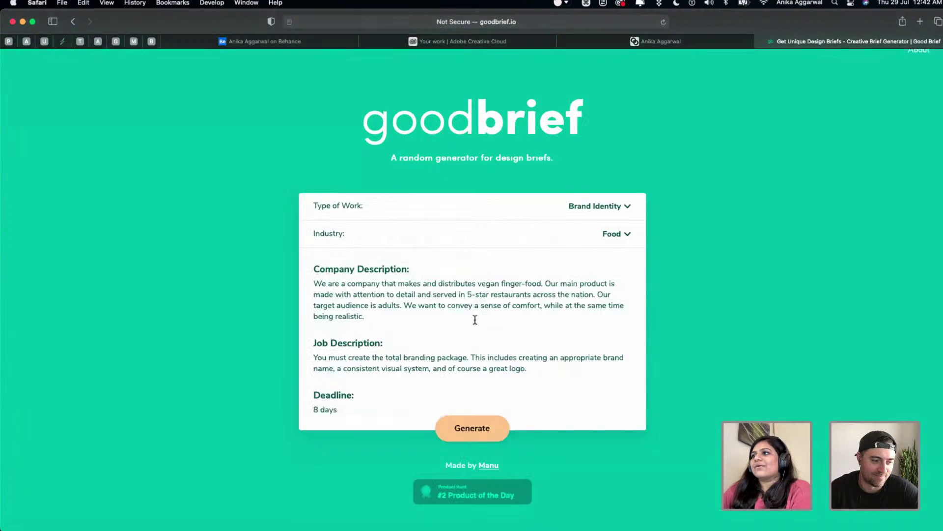
pyautogui.moveTo(343, 269); pyautogui.dragTo(524, 365)
pyautogui.click(532, 384)
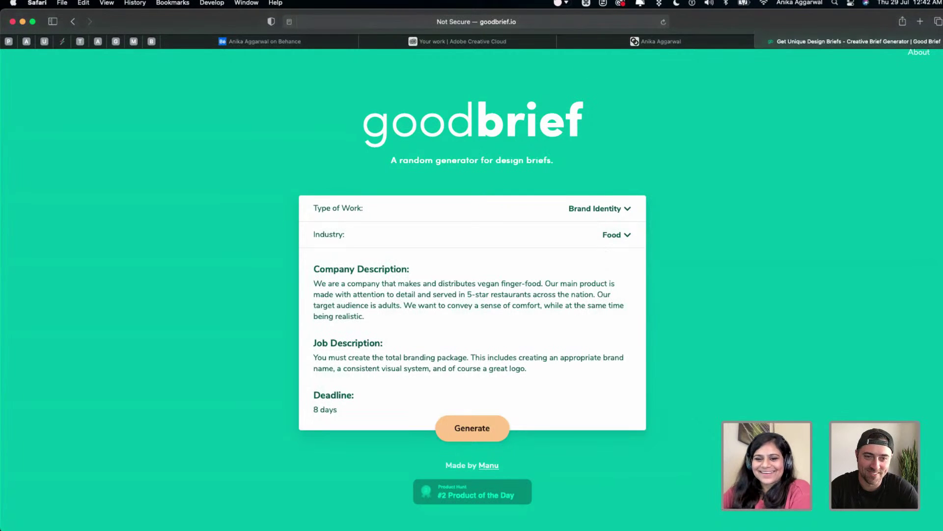
# - Copy the goodbrief.io web address and paste it to share the link
pyautogui.click(540, 22)
pyautogui.press('cmd+c')
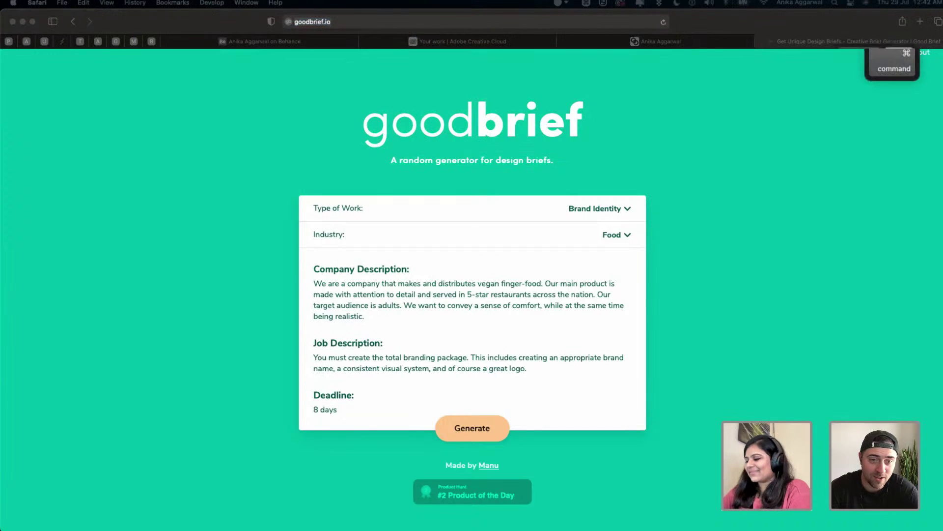
pyautogui.press('cmd+v')
pyautogui.press('Return')
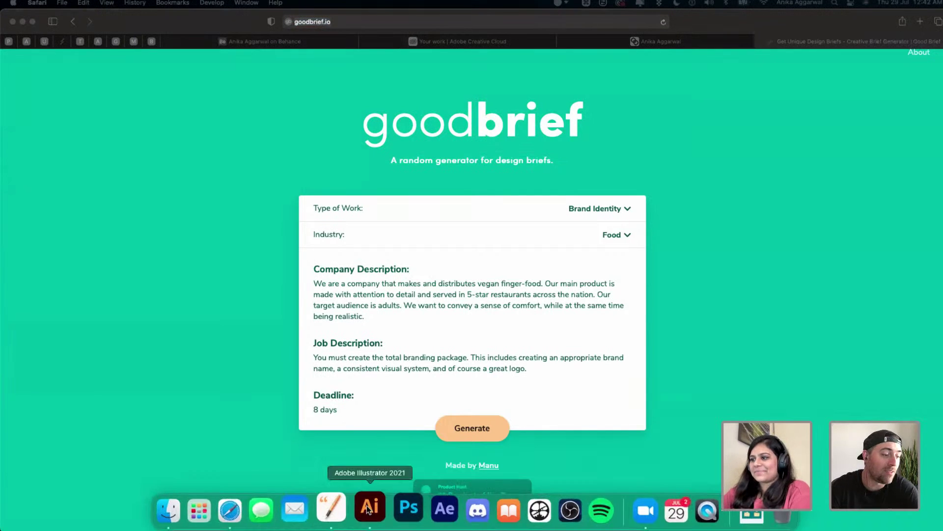
# - Switch to Adobe Illustrator and examine the exploration deck's moodboard artboard, closing in on its food branding references
pyautogui.click(362, 507)
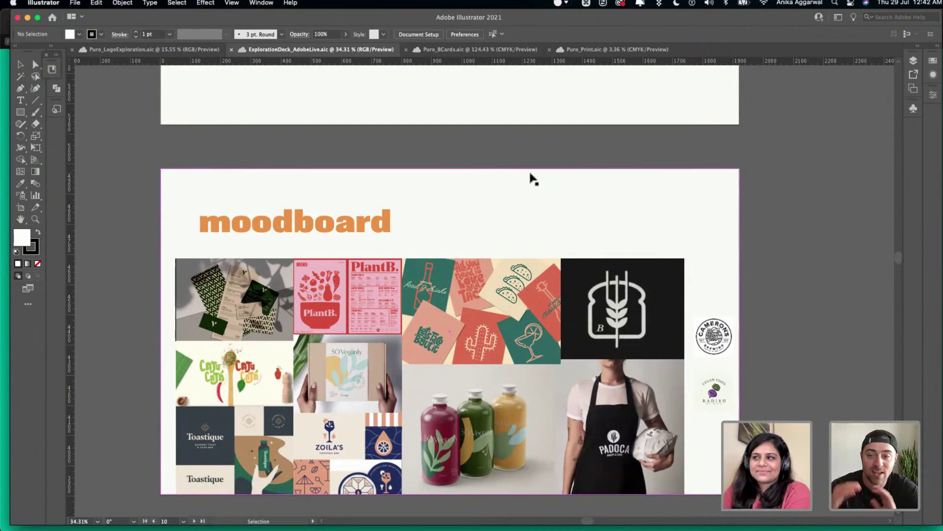
pyautogui.scroll(-3, 596, 226)
pyautogui.scroll(2, 596, 225)
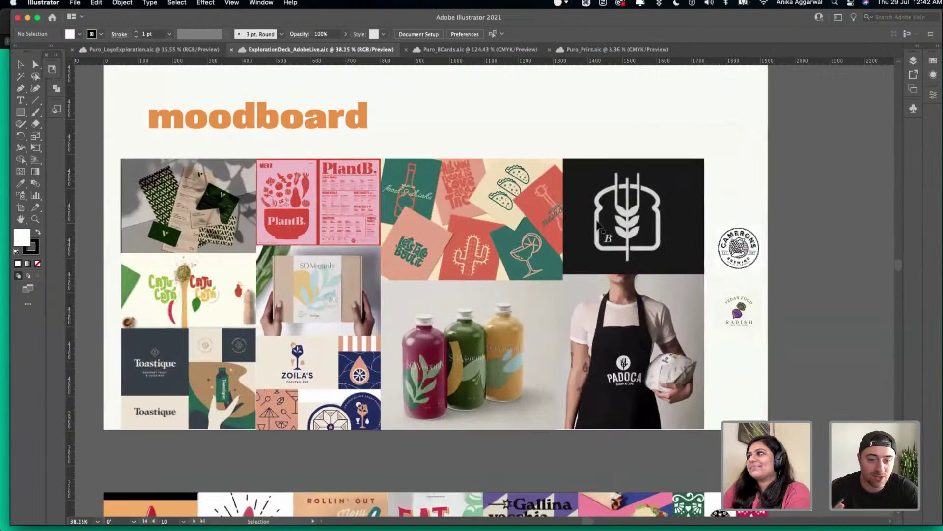
pyautogui.scroll(2, 597, 225)
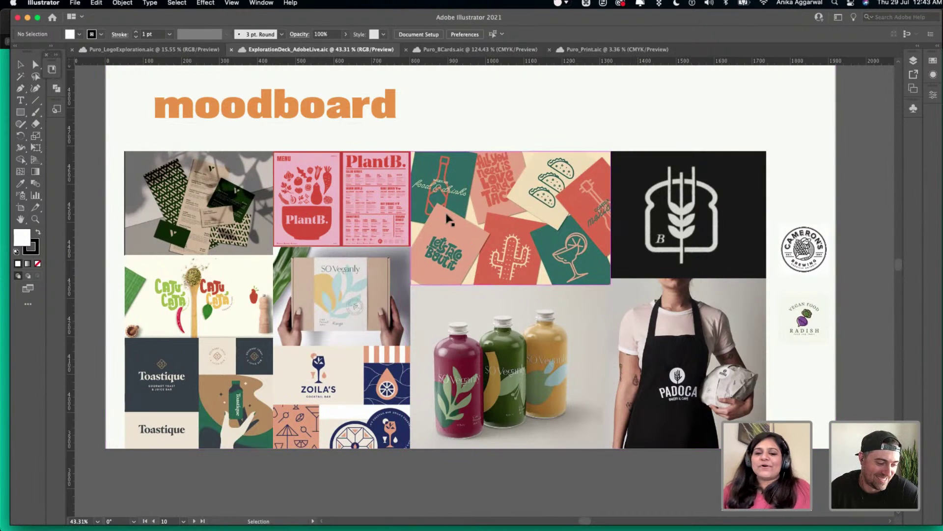
pyautogui.scroll(3, 448, 219)
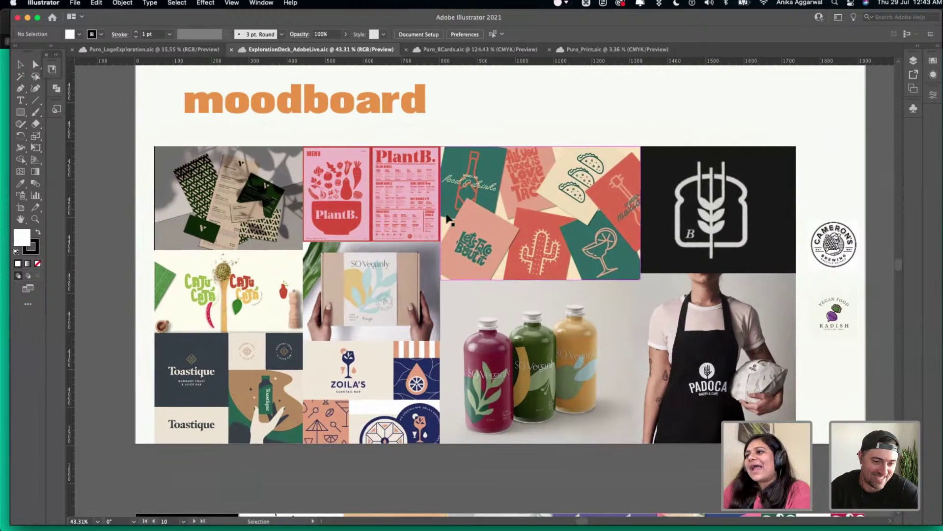
pyautogui.scroll(1, 448, 219)
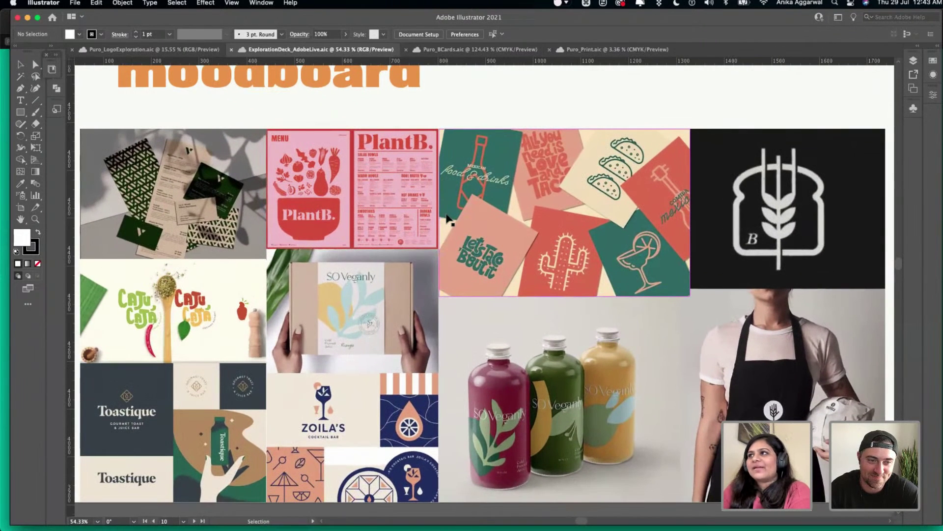
pyautogui.hscroll(-2, 448, 219)
pyautogui.scroll(-1, 449, 218)
pyautogui.scroll(5, 448, 218)
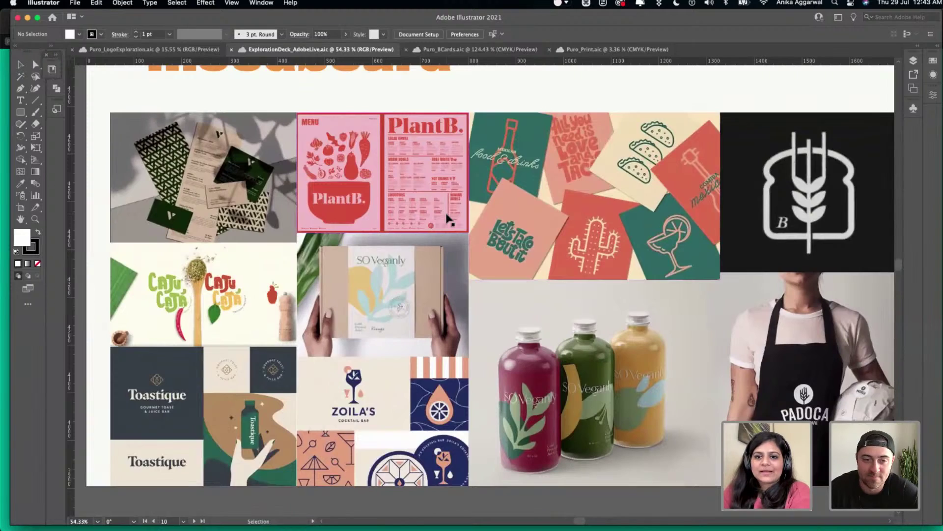
pyautogui.scroll(1, 287, 375)
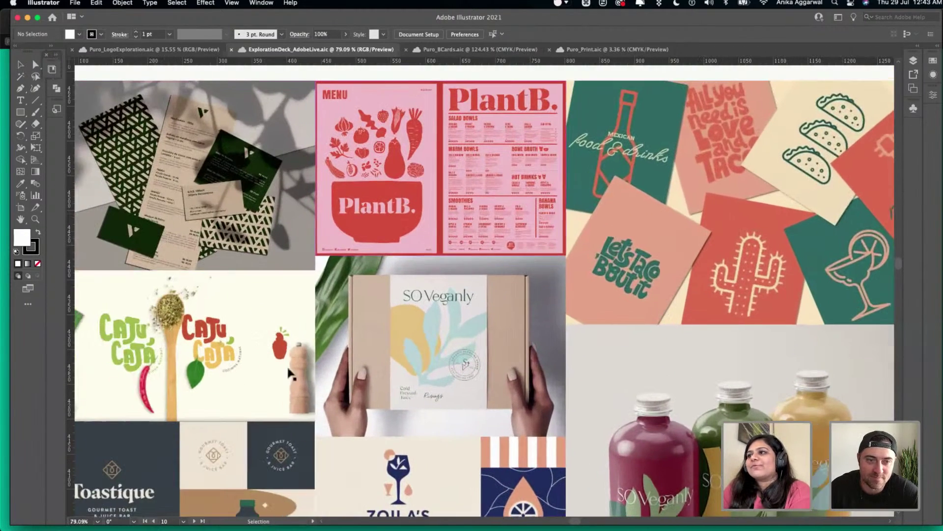
# - Examine the moodboard's Caju Cajá, Toastique, Zoila's and SO Veganly references up close
pyautogui.scroll(-3, 281, 374)
pyautogui.hscroll(-3, 281, 374)
pyautogui.scroll(2, 280, 375)
pyautogui.hscroll(1, 280, 375)
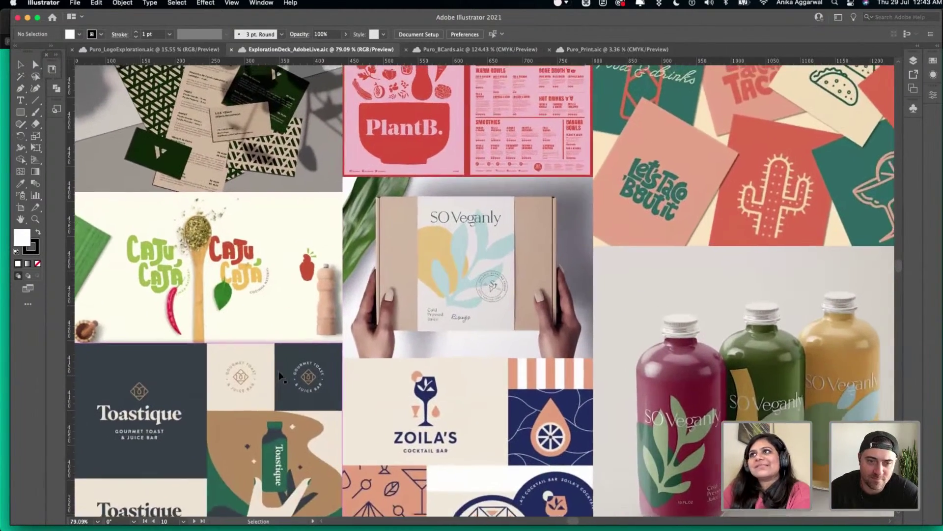
pyautogui.scroll(4, 281, 375)
pyautogui.hscroll(2, 280, 374)
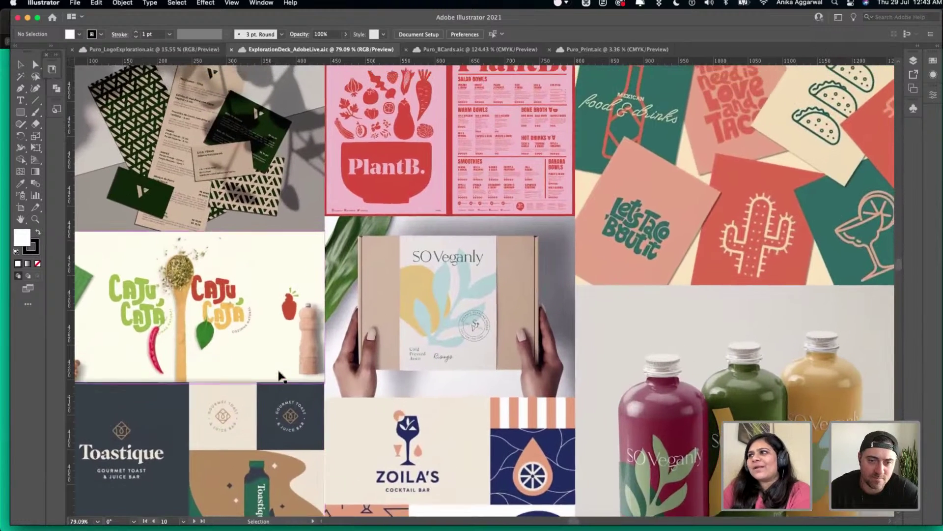
pyautogui.scroll(-5, 280, 375)
pyautogui.hscroll(8, 280, 375)
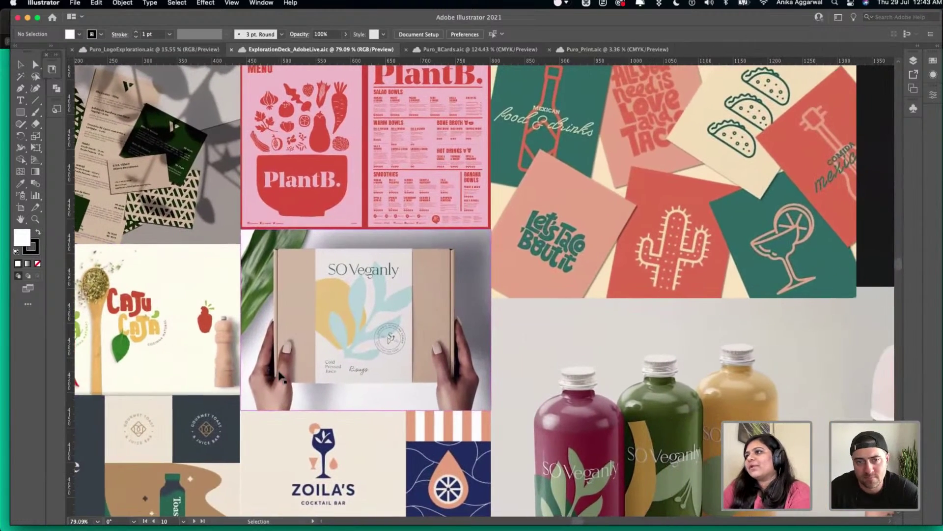
pyautogui.scroll(-8, 280, 376)
pyautogui.hscroll(1, 280, 376)
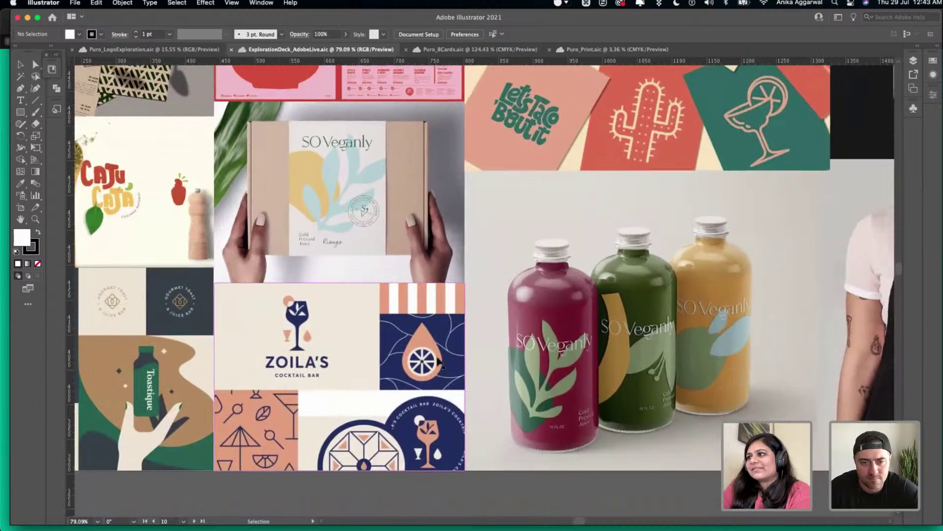
pyautogui.hscroll(3, 446, 407)
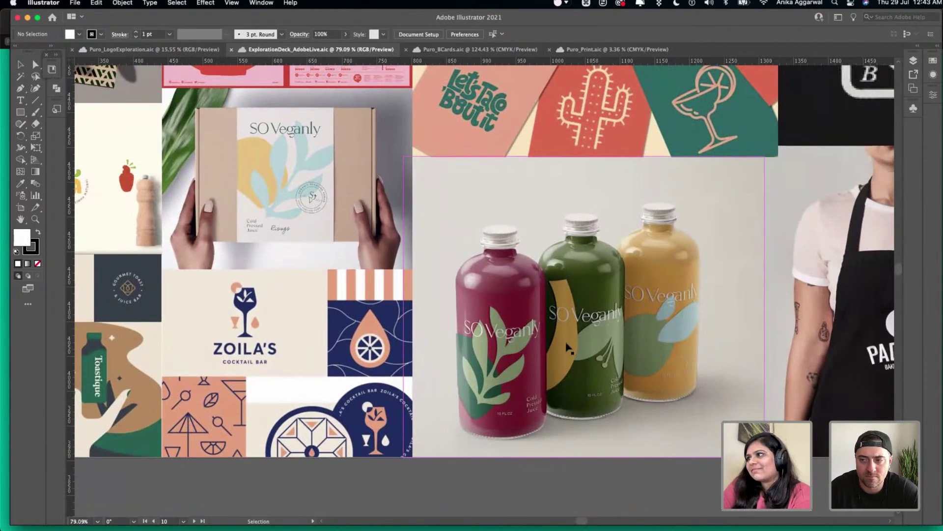
pyautogui.scroll(2, 568, 347)
pyautogui.hscroll(1, 568, 347)
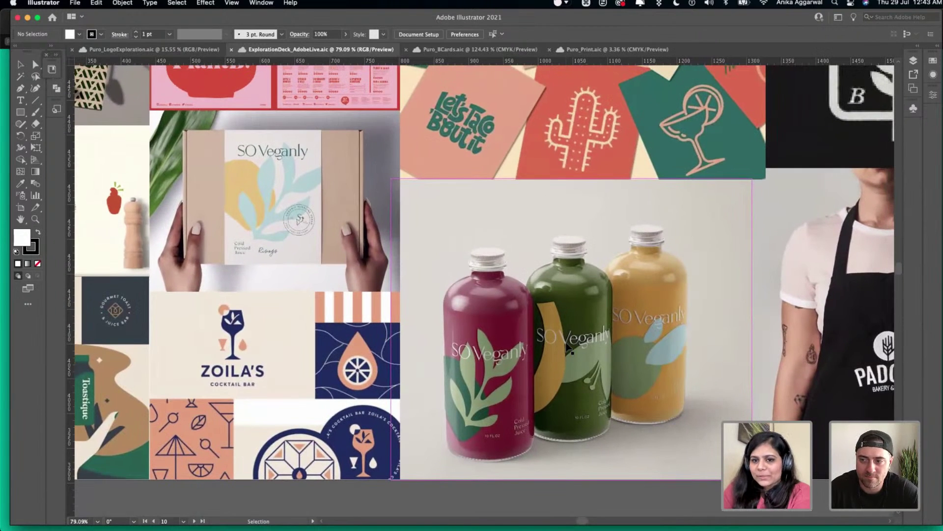
# - Examine the moodboard's taco cards, bread-and-fork logo, Padoca apron and small side logos, ending on the whole artboard
pyautogui.scroll(10, 568, 347)
pyautogui.hscroll(5, 569, 347)
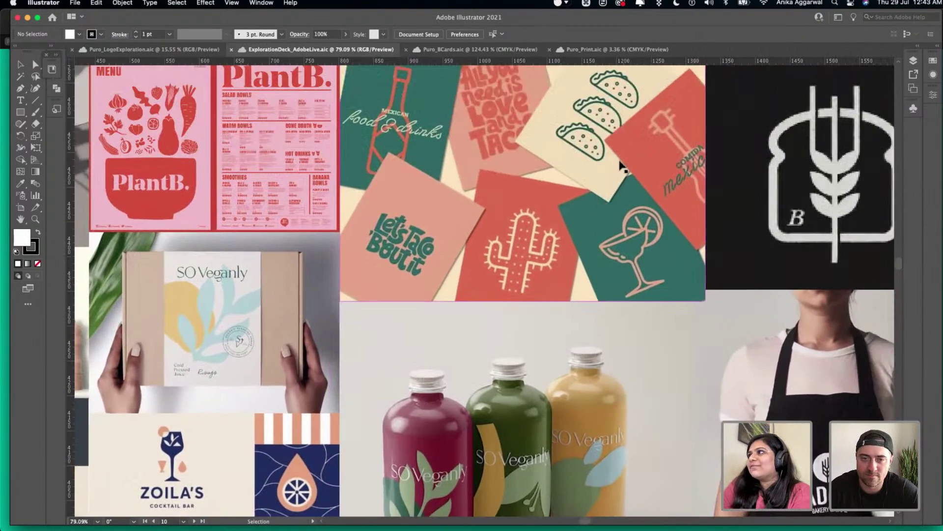
pyautogui.scroll(3, 621, 166)
pyautogui.hscroll(1, 621, 166)
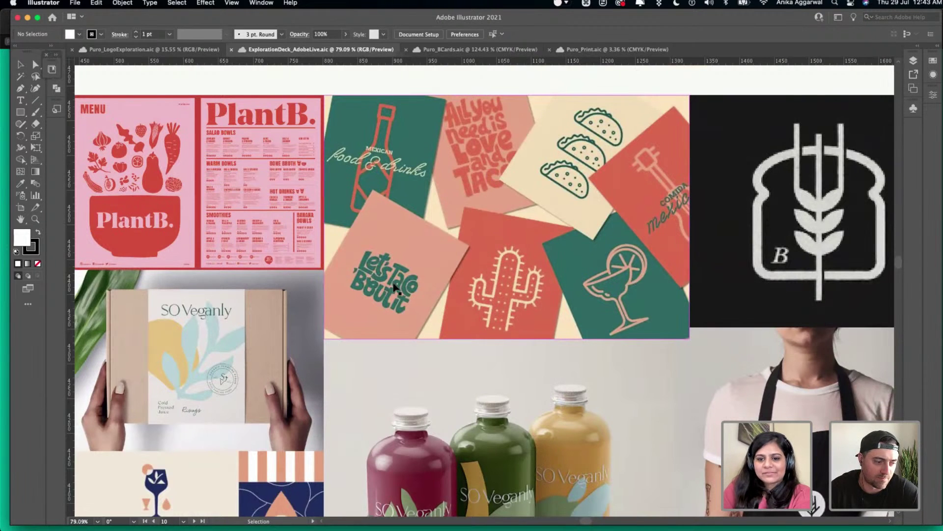
pyautogui.hscroll(5, 684, 316)
pyautogui.scroll(-1, 685, 316)
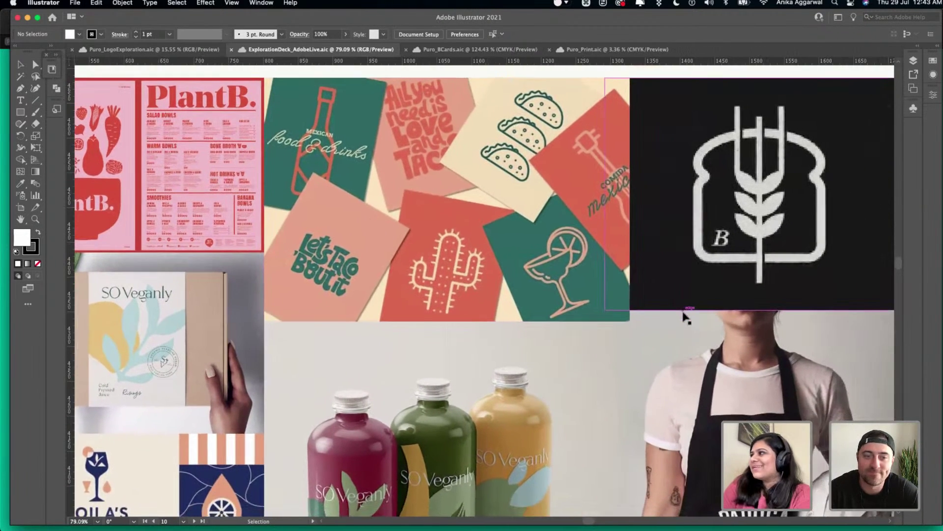
pyautogui.hscroll(10, 685, 316)
pyautogui.scroll(-3, 684, 316)
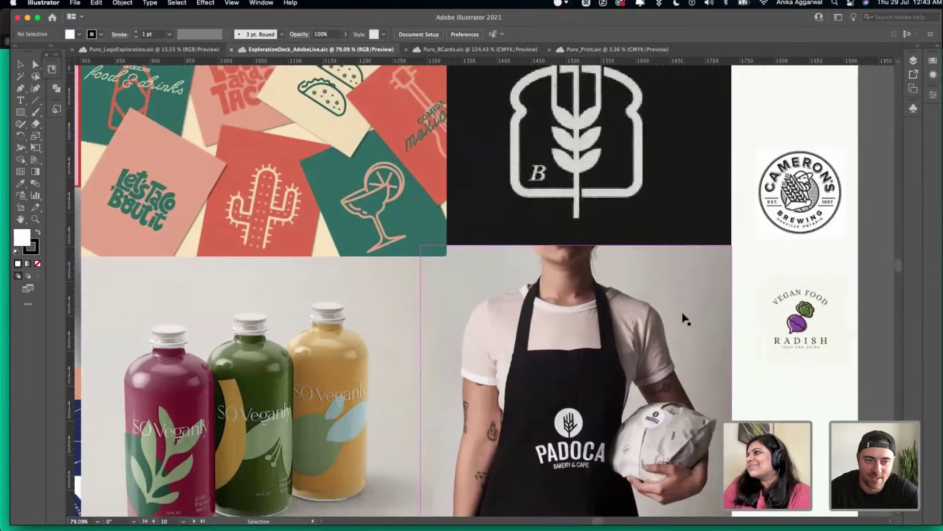
pyautogui.scroll(-5, 685, 318)
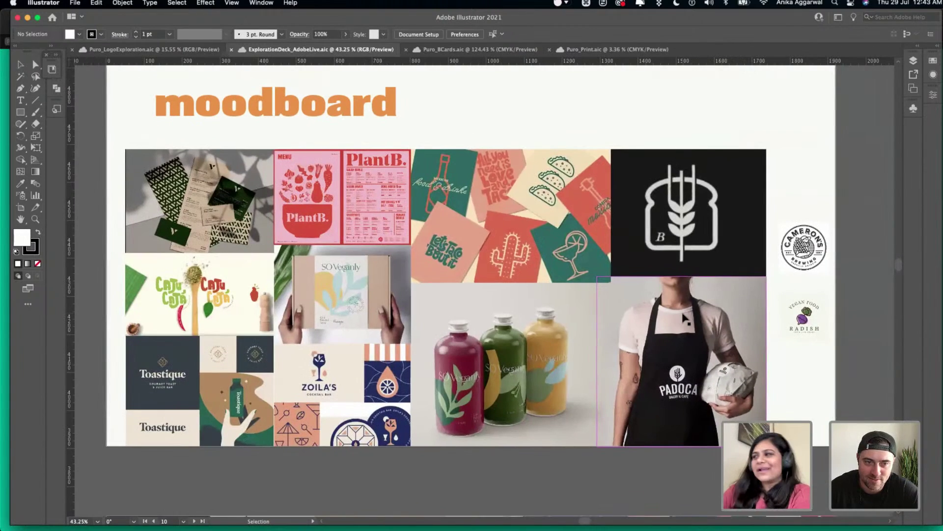
# - Look over the second moodboard artboard with its collage of Mexican restaurant branding
pyautogui.scroll(-10, 685, 319)
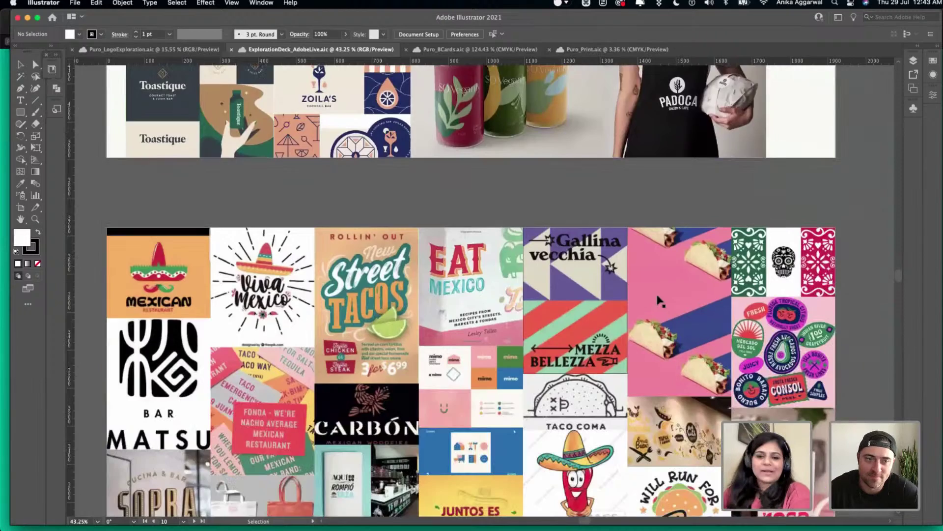
pyautogui.scroll(-2, 660, 300)
pyautogui.scroll(-1, 585, 338)
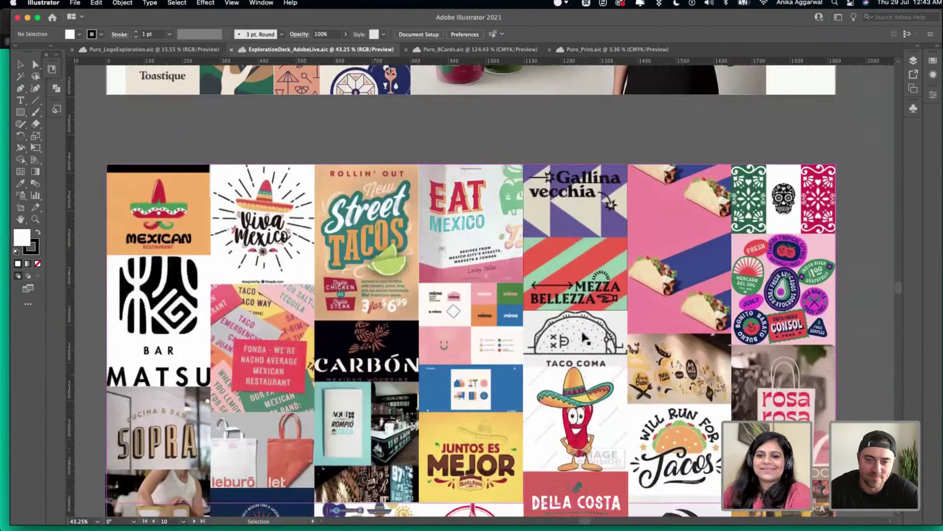
pyautogui.scroll(-1, 560, 275)
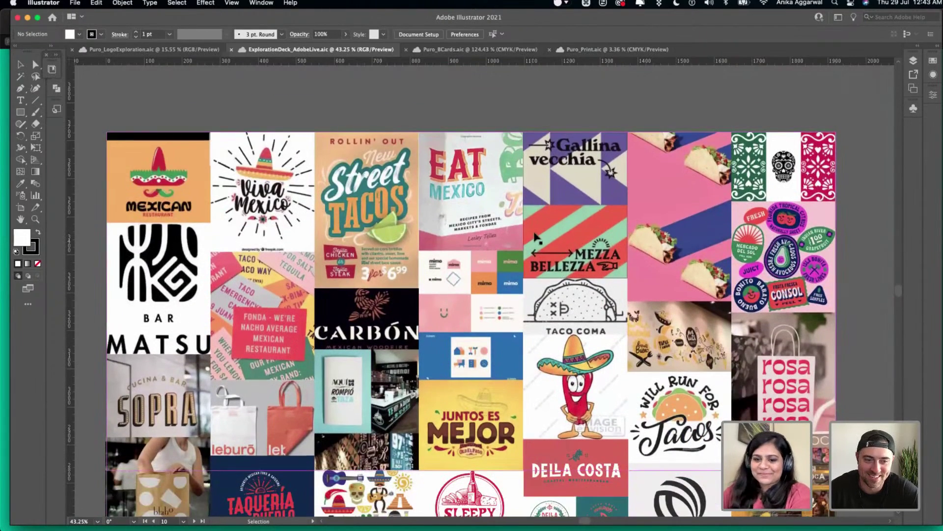
pyautogui.scroll(-2, 536, 237)
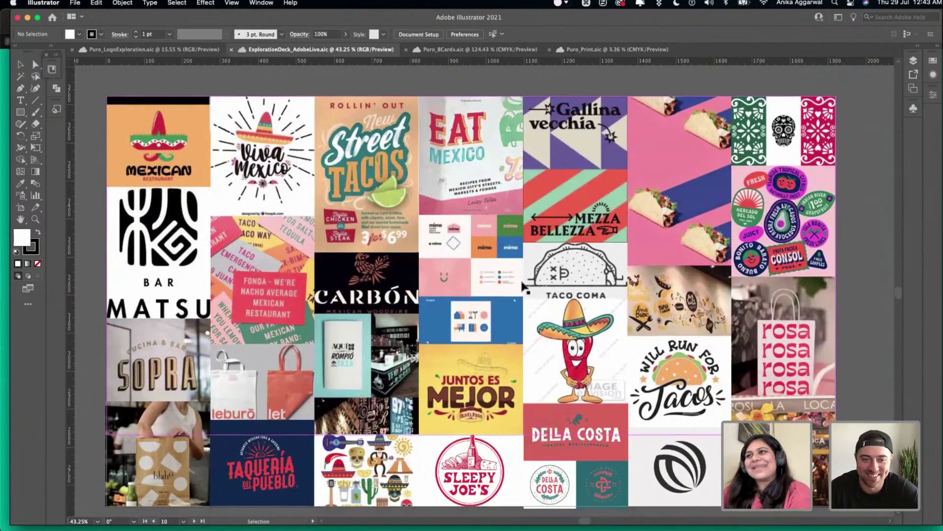
pyautogui.scroll(-1, 524, 288)
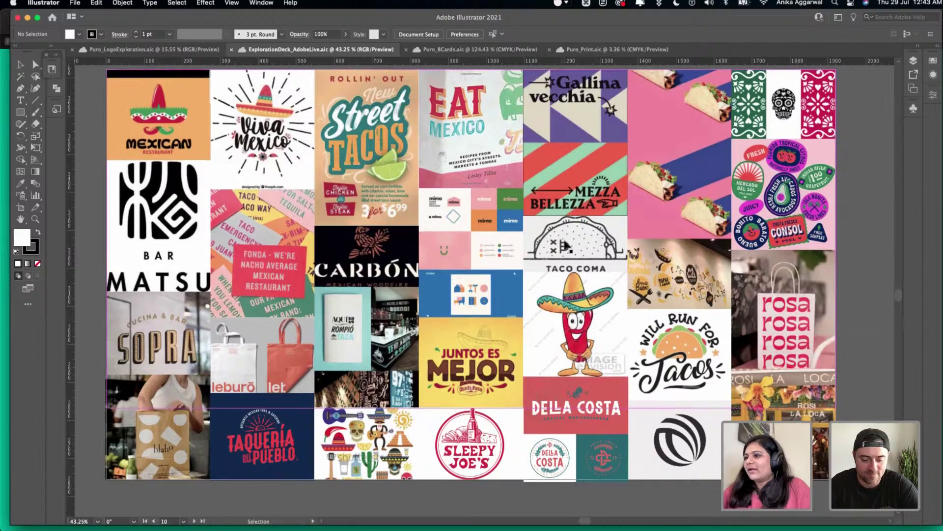
# - Read through the target audience and color artboards, including the color reference photos
pyautogui.scroll(-5, 597, 319)
pyautogui.scroll(-20, 560, 266)
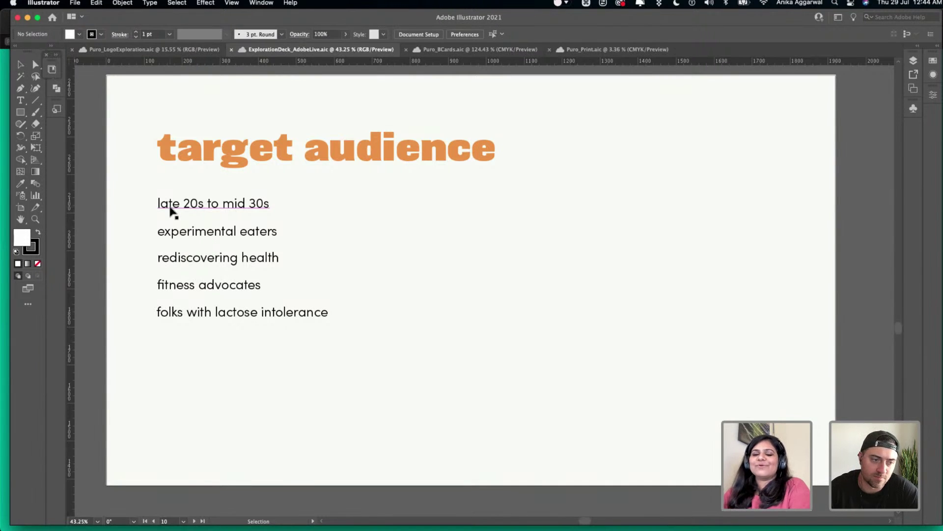
pyautogui.scroll(-10, 327, 274)
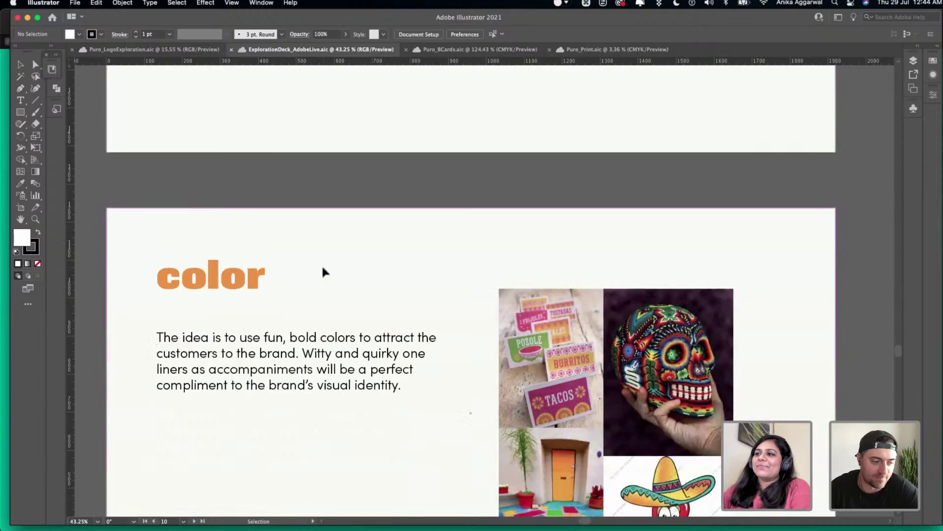
pyautogui.scroll(-4, 324, 272)
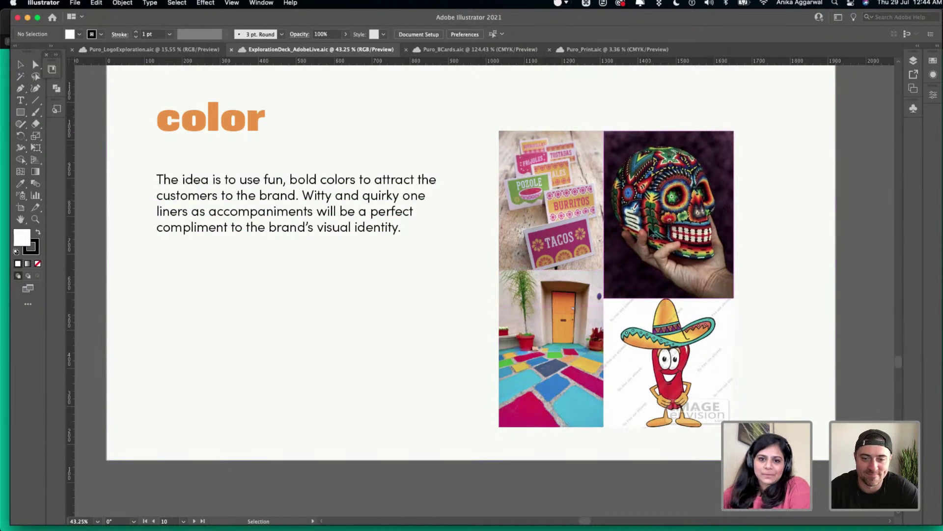
pyautogui.scroll(-3, 651, 232)
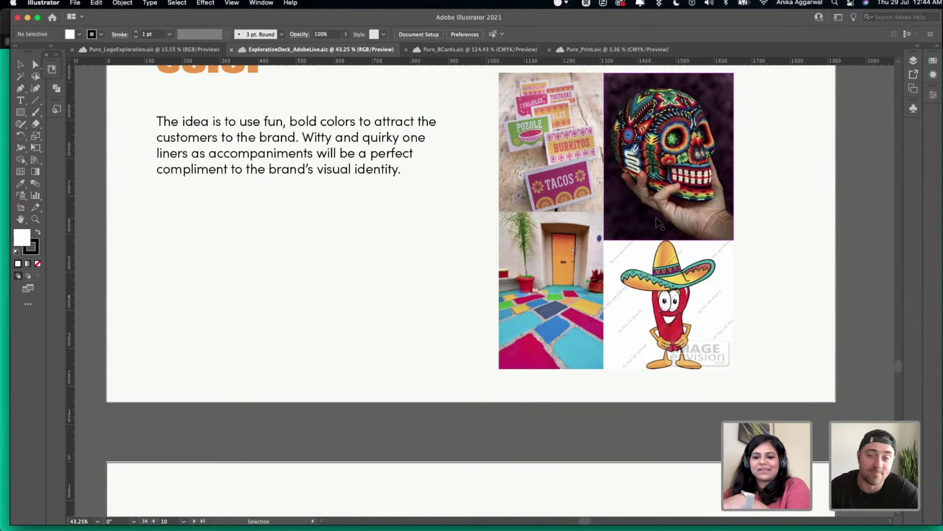
# - Read through the typography artboard with its lettering references, continuing to the demo artboard that points to Puro_LogoExploration.aic
pyautogui.scroll(-10, 595, 243)
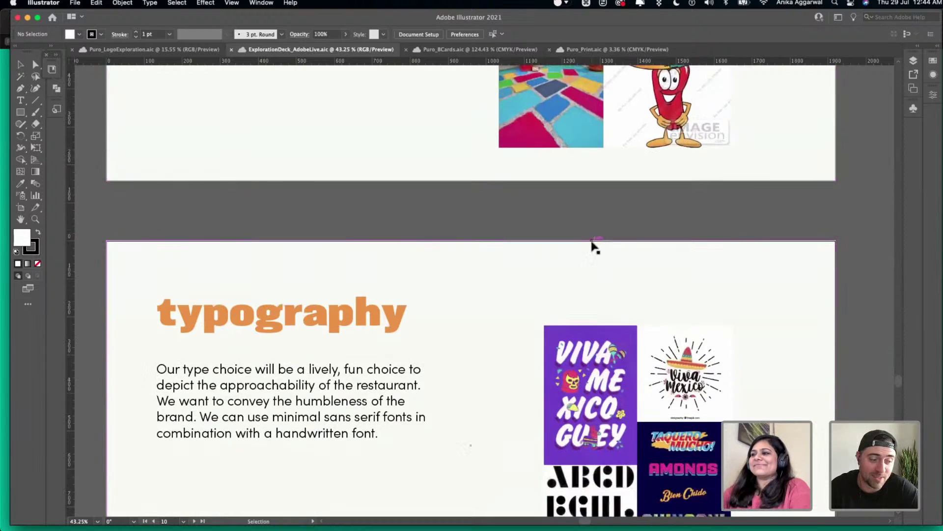
pyautogui.scroll(-5, 595, 247)
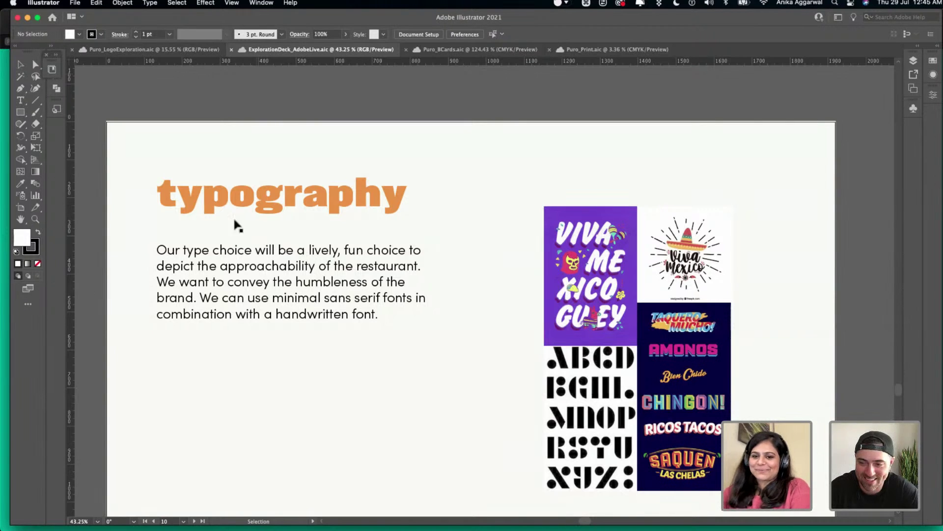
pyautogui.scroll(-2, 535, 292)
pyautogui.scroll(-1, 534, 292)
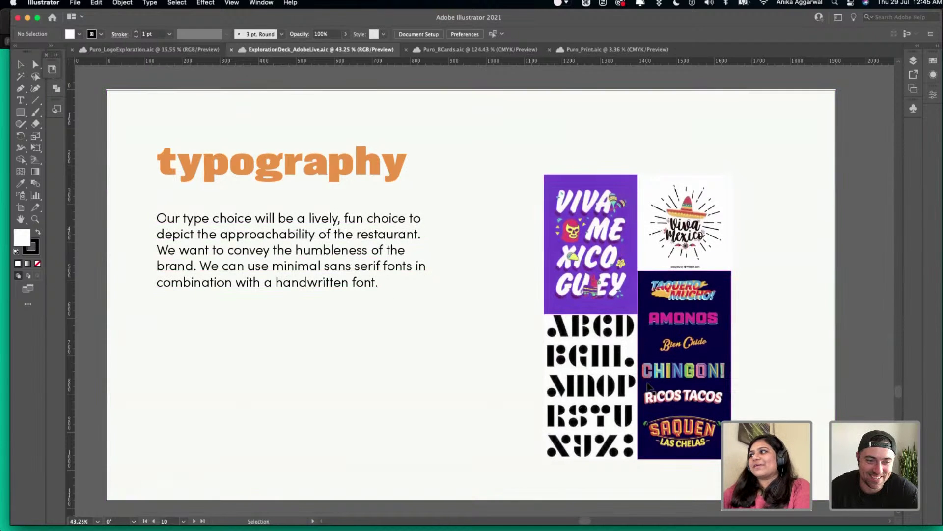
pyautogui.scroll(-4, 565, 313)
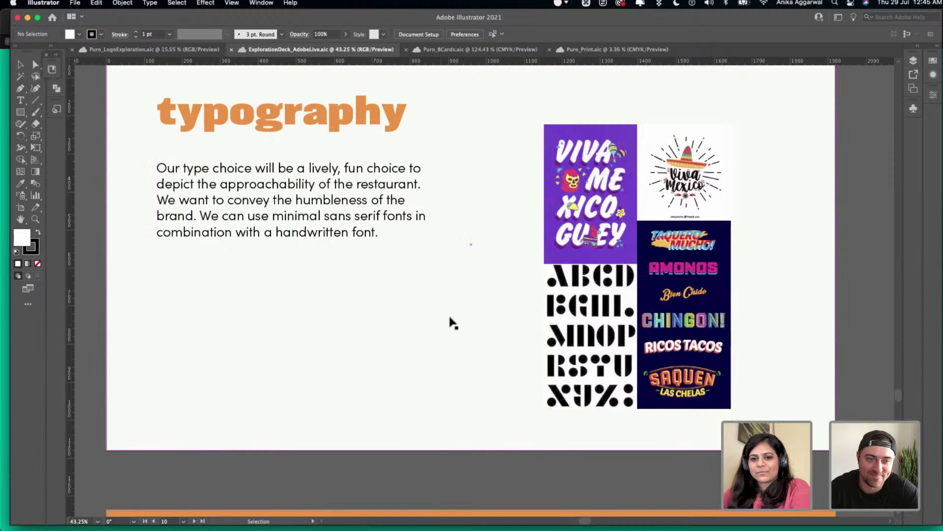
pyautogui.scroll(-1, 452, 323)
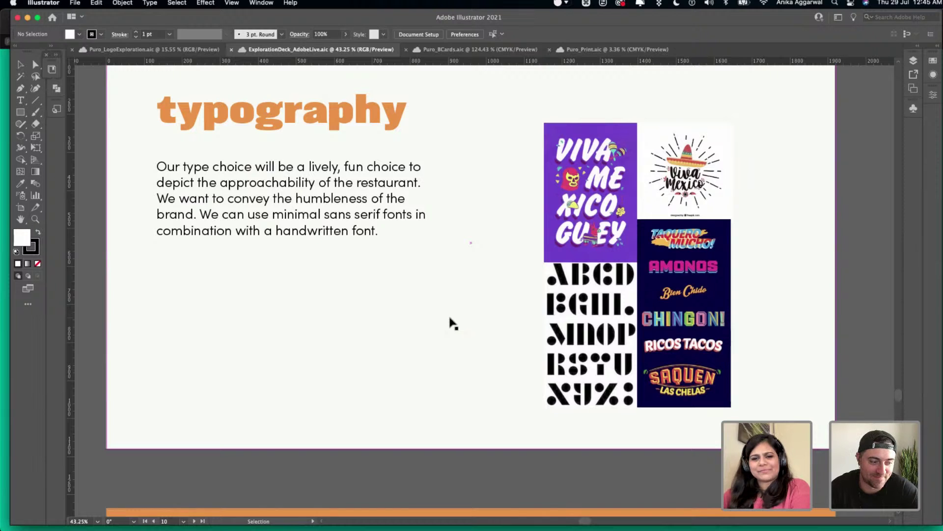
pyautogui.scroll(-2, 452, 324)
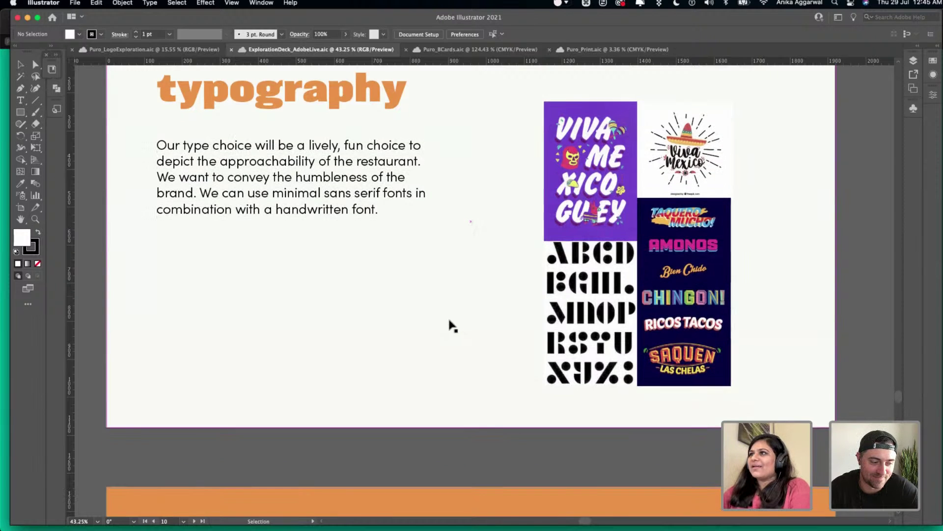
pyautogui.scroll(-5, 452, 324)
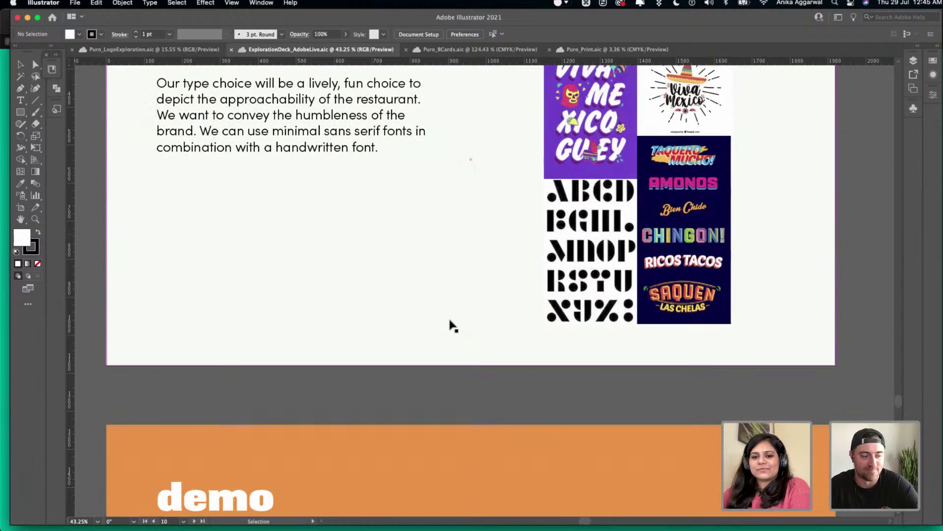
pyautogui.scroll(-5, 461, 334)
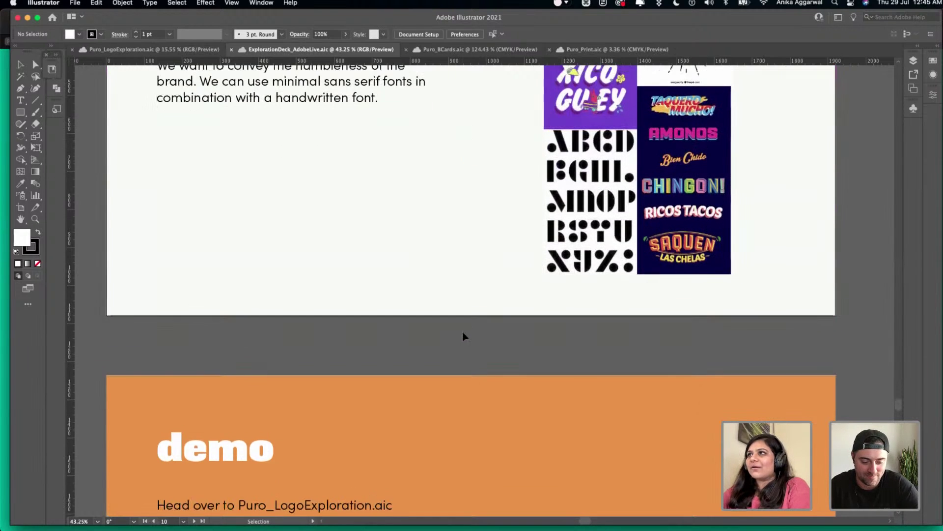
pyautogui.scroll(-15, 462, 336)
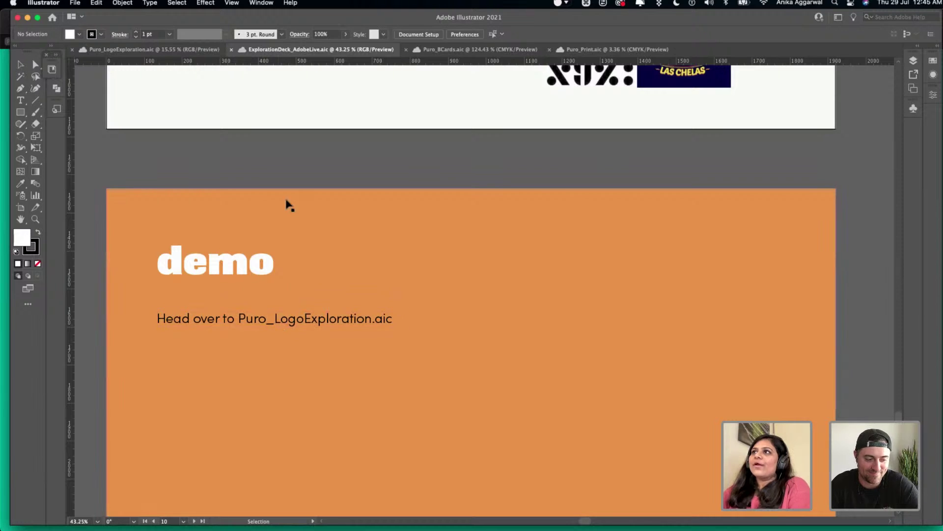
# - In Puro_LogoExploration.aic, show the Older Sketches layer and hide the Sketches & Ideas layer
pyautogui.click(147, 49)
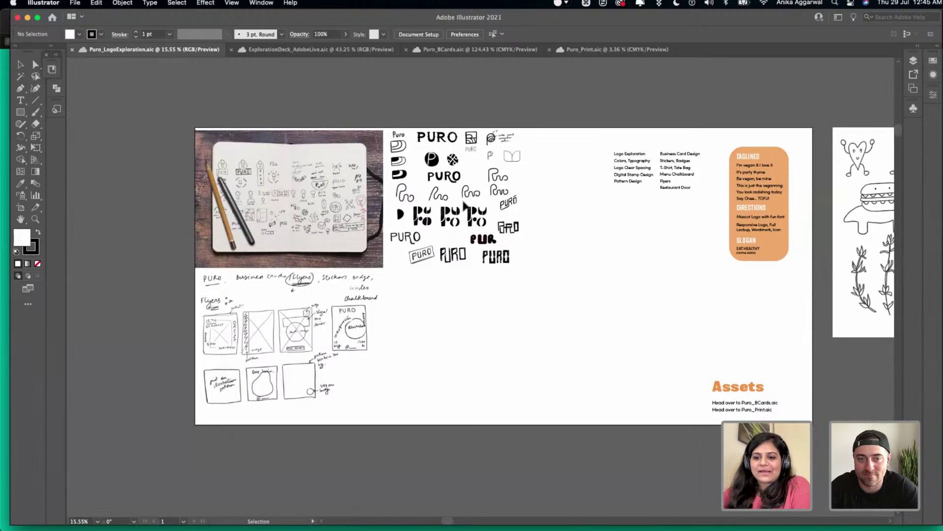
pyautogui.click(914, 60)
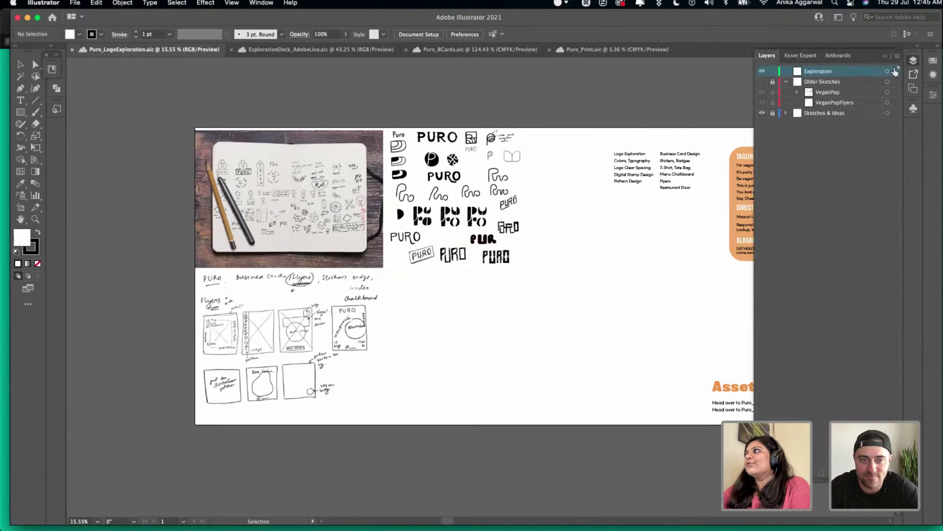
pyautogui.click(762, 81)
pyautogui.click(763, 113)
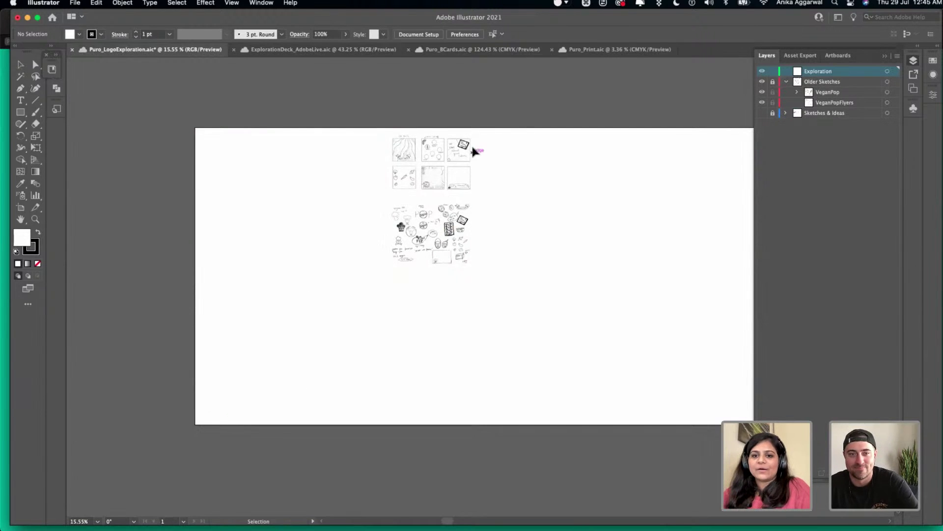
# - Switch to Finder and browse from the PURO folder up to AdobeLive and into the 07 Sketches folder
pyautogui.moveTo(258, 514)
pyautogui.click(184, 507)
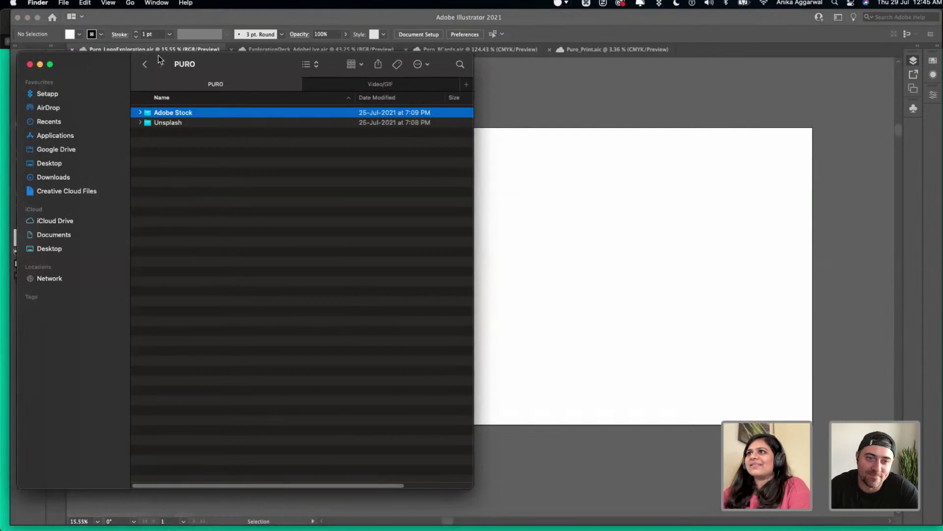
pyautogui.click(145, 64)
pyautogui.click(144, 65)
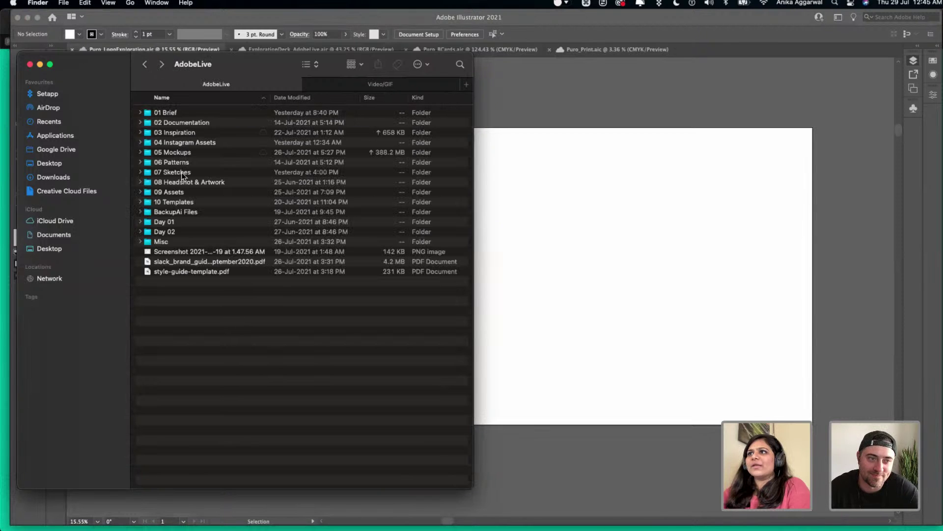
pyautogui.doubleClick(181, 172)
pyautogui.doubleClick(175, 123)
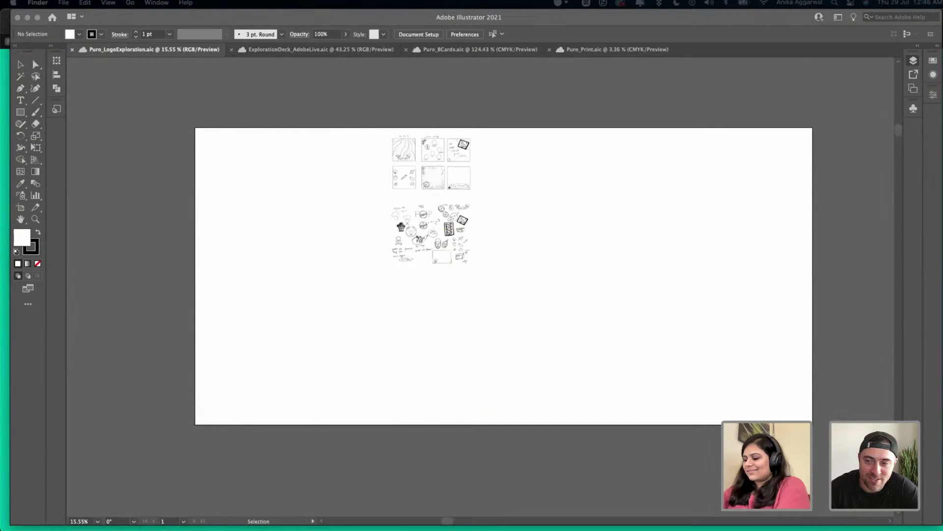
# - Place Puro ideation.png from Finder onto the Illustrator artboard and position it in the empty area beside the older sketches
pyautogui.press('Down')
pyautogui.press('Down')
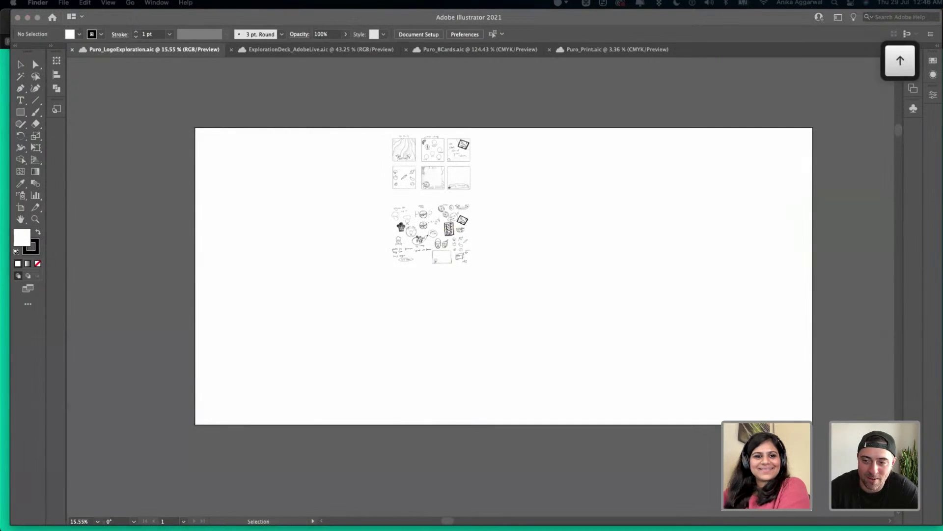
pyautogui.press('space')
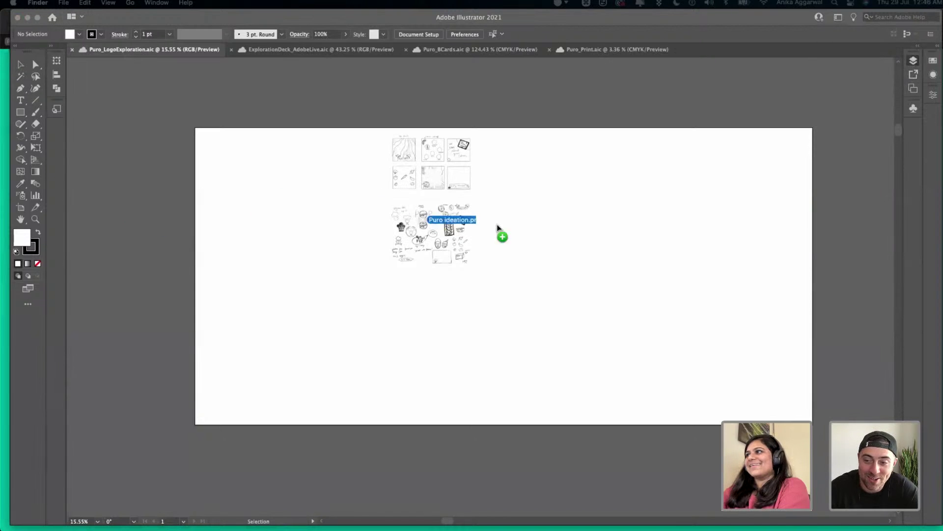
pyautogui.moveTo(497, 224)
pyautogui.mouseDown()
pyautogui.moveTo(569, 217)
pyautogui.moveTo(555, 250)
pyautogui.mouseUp()
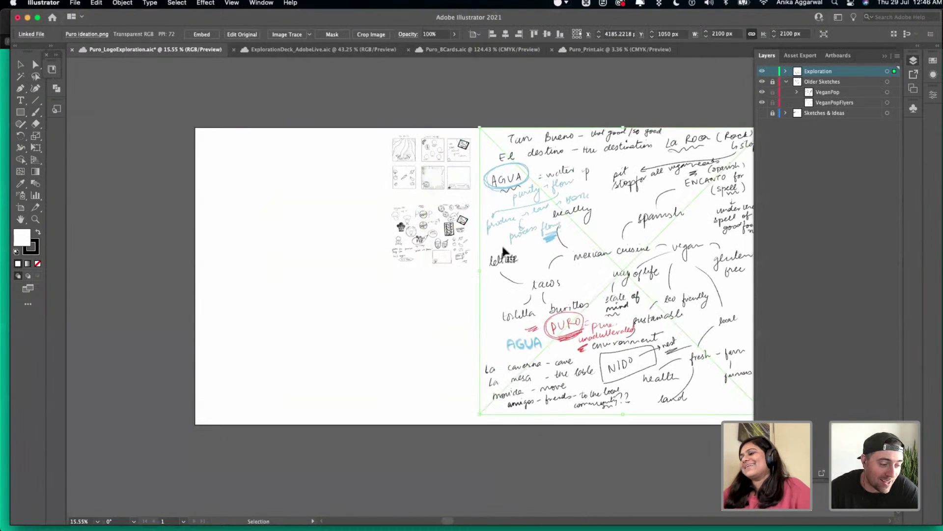
pyautogui.hscroll(5, 496, 255)
pyautogui.hscroll(3, 502, 92)
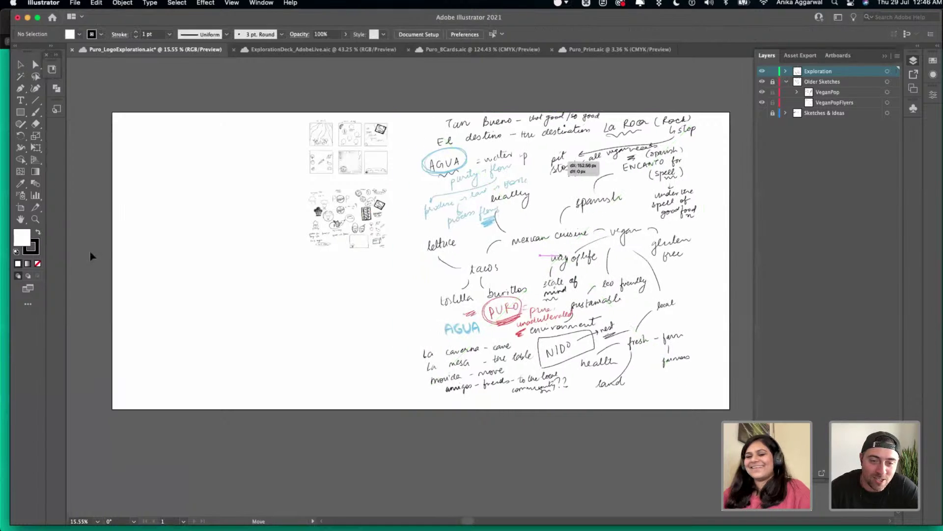
pyautogui.moveTo(501, 218); pyautogui.dragTo(523, 217)
# - With the collapsed side panels expanded, embed the linked Puro ideation.png image and save the document
pyautogui.press('super+s')
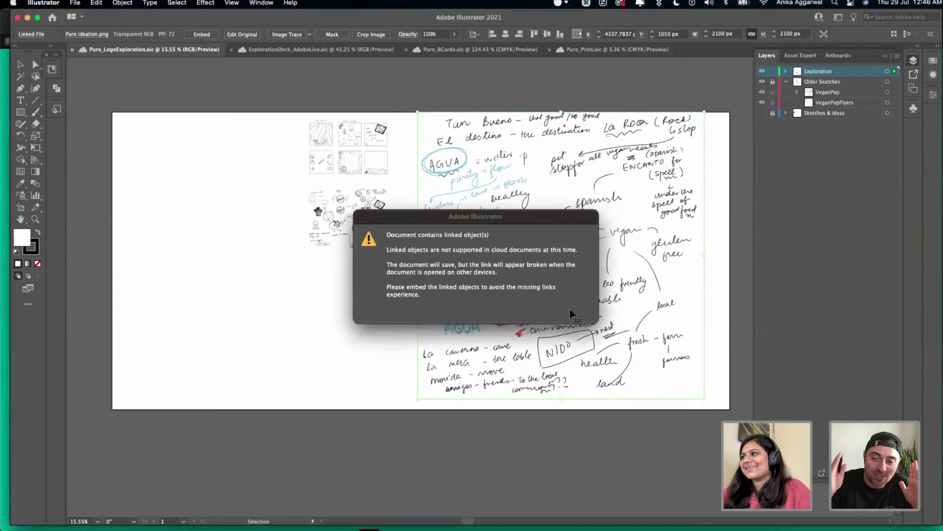
pyautogui.press('Return')
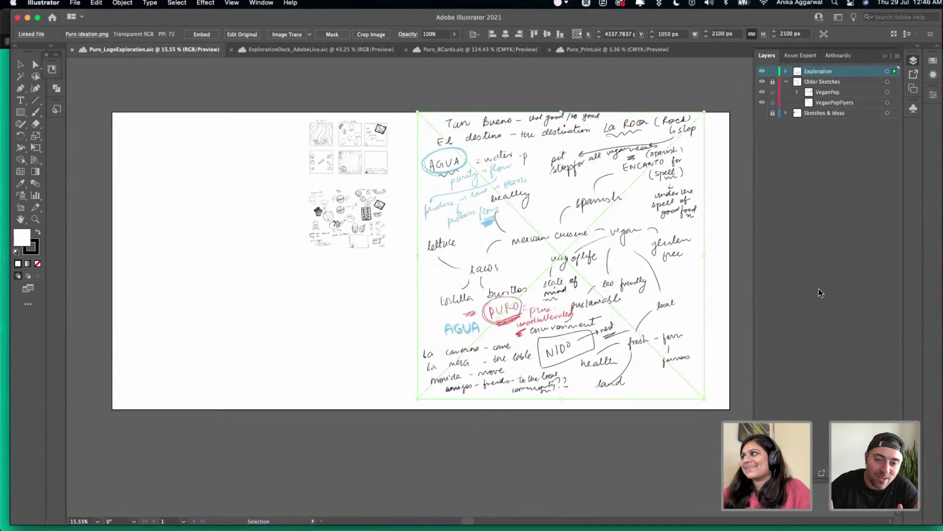
pyautogui.click(917, 48)
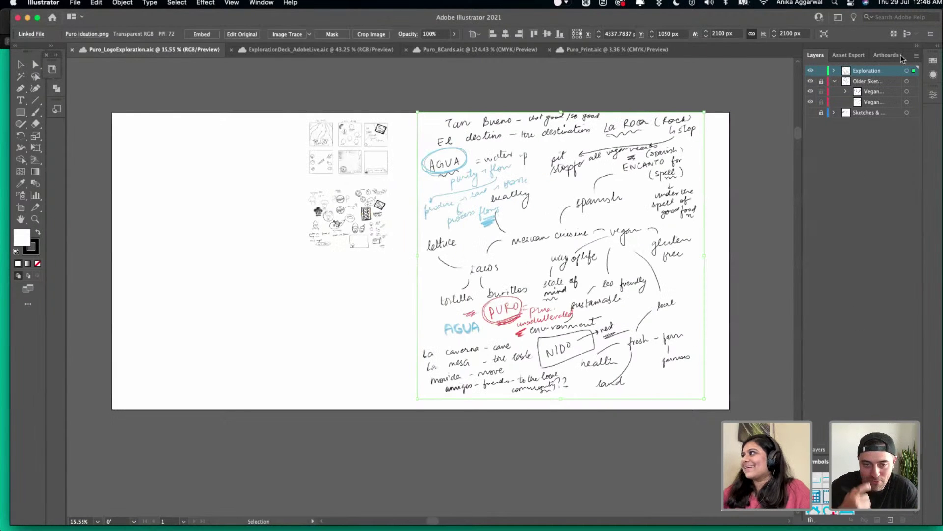
pyautogui.click(940, 48)
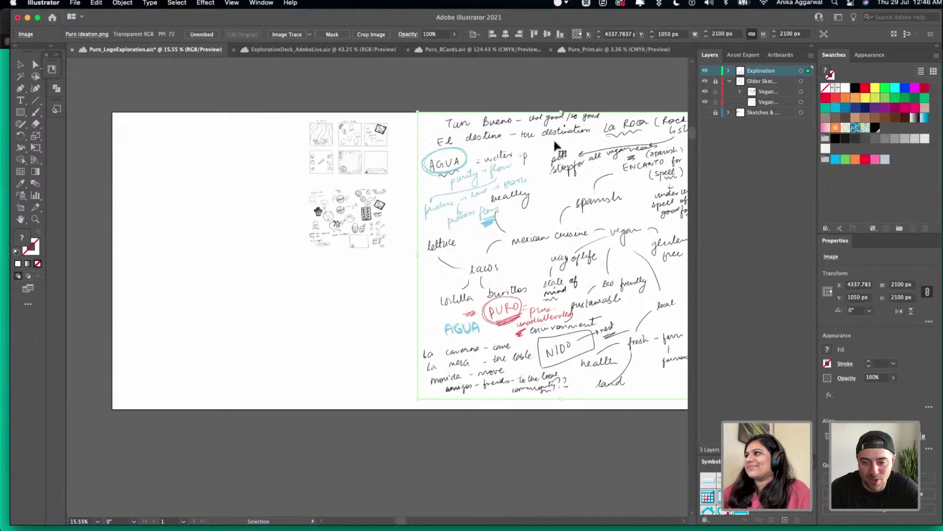
pyautogui.click(508, 95)
pyautogui.press('super+s')
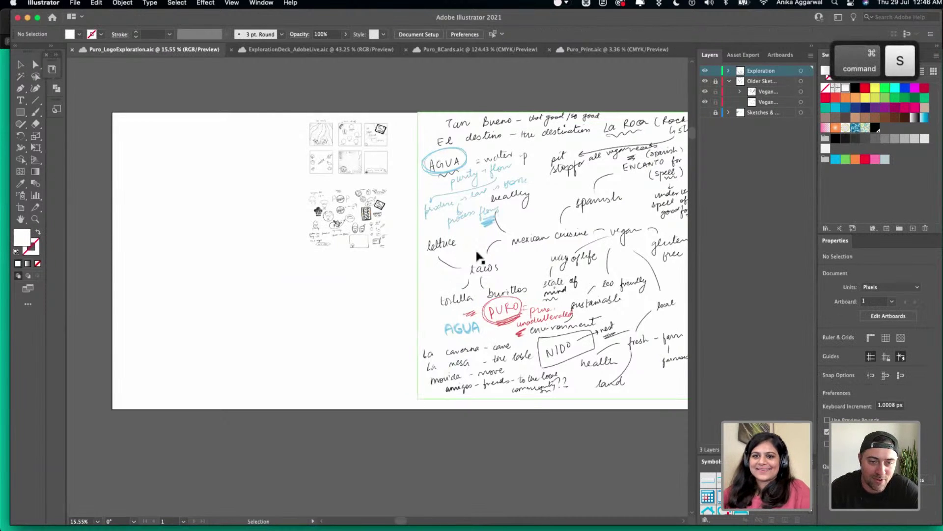
# - Shift the embedded ideation mind map slightly right and down on the artboard and deselect it
pyautogui.hscroll(3, 462, 246)
pyautogui.hscroll(2, 464, 248)
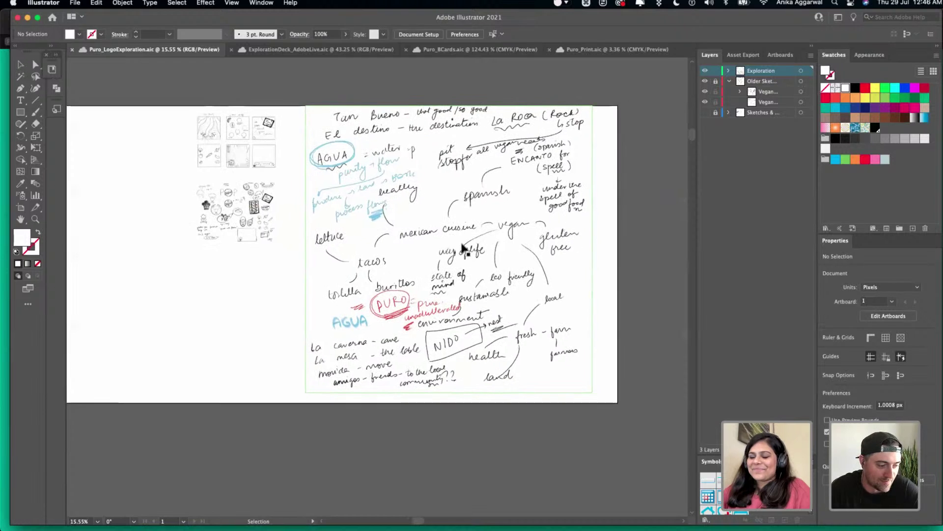
pyautogui.scroll(3, 442, 269)
pyautogui.moveTo(449, 232); pyautogui.dragTo(454, 236)
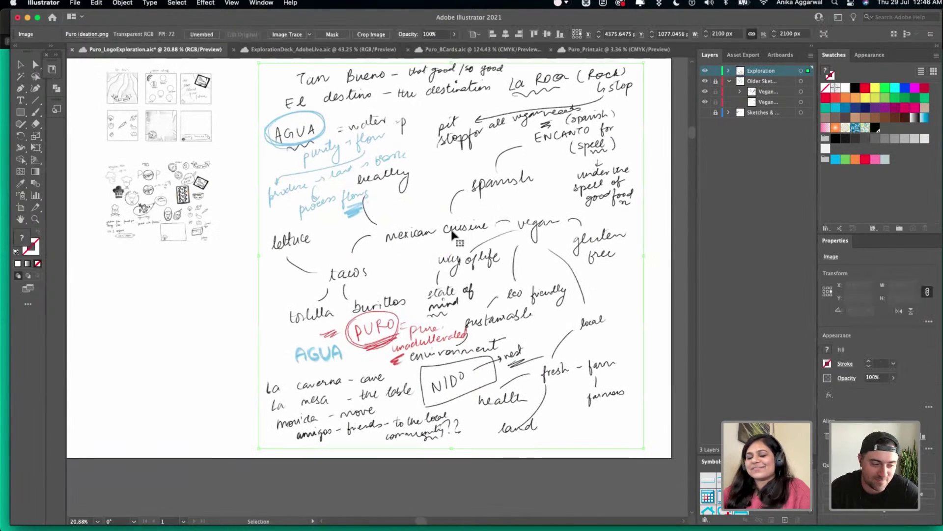
pyautogui.click(400, 477)
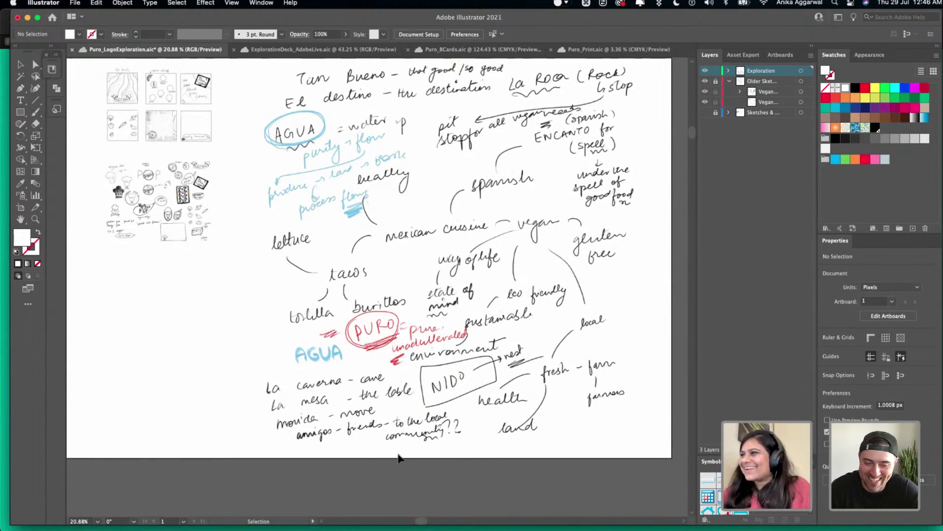
# - Examine the mind map's naming ideas up close, including AGUA, La Roca, Encanto, PURO and NIDO
pyautogui.scroll(1, 398, 457)
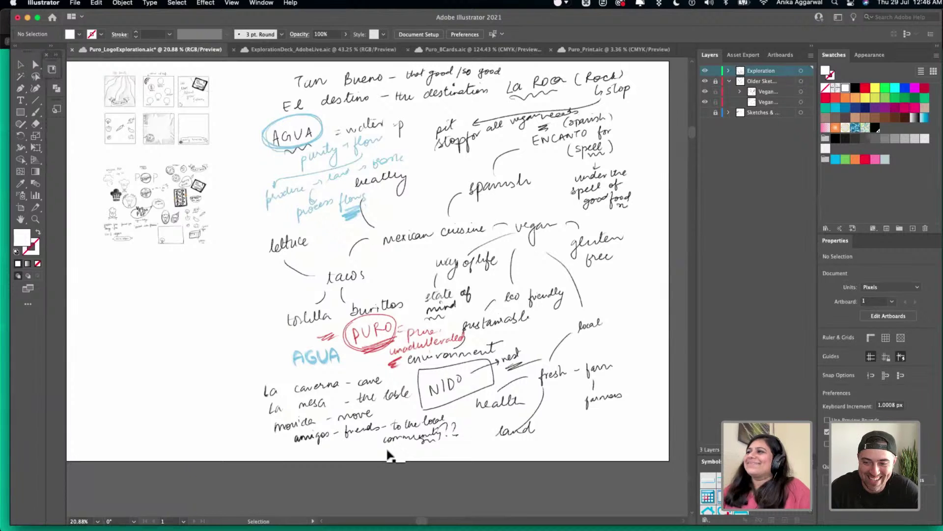
pyautogui.scroll(1, 390, 452)
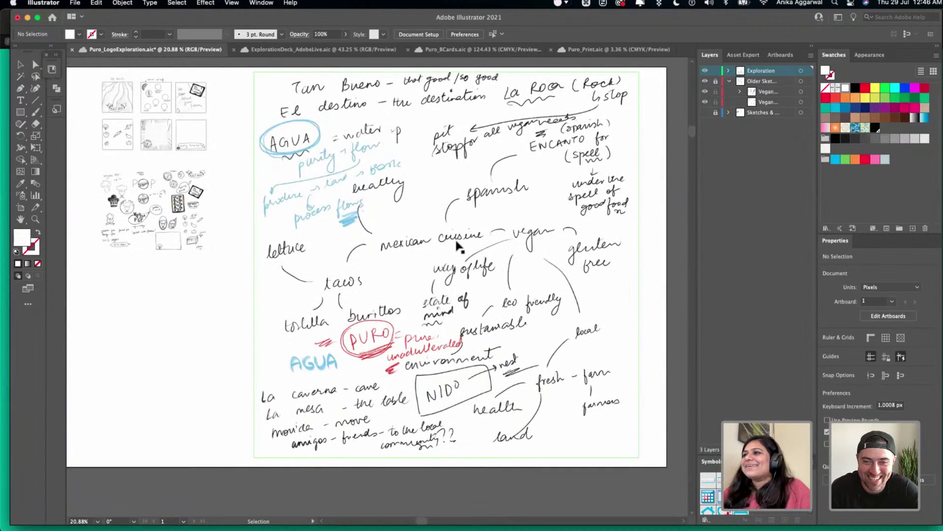
pyautogui.scroll(3, 458, 248)
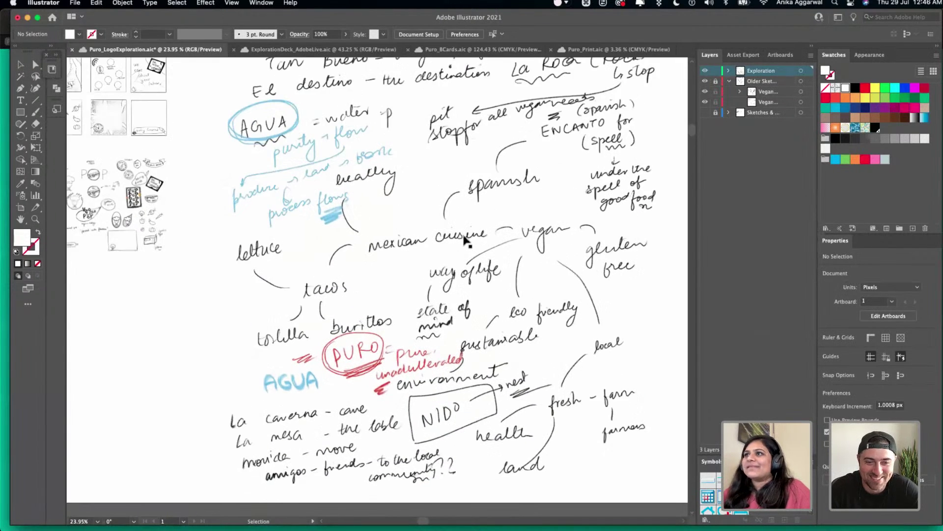
pyautogui.scroll(3, 418, 253)
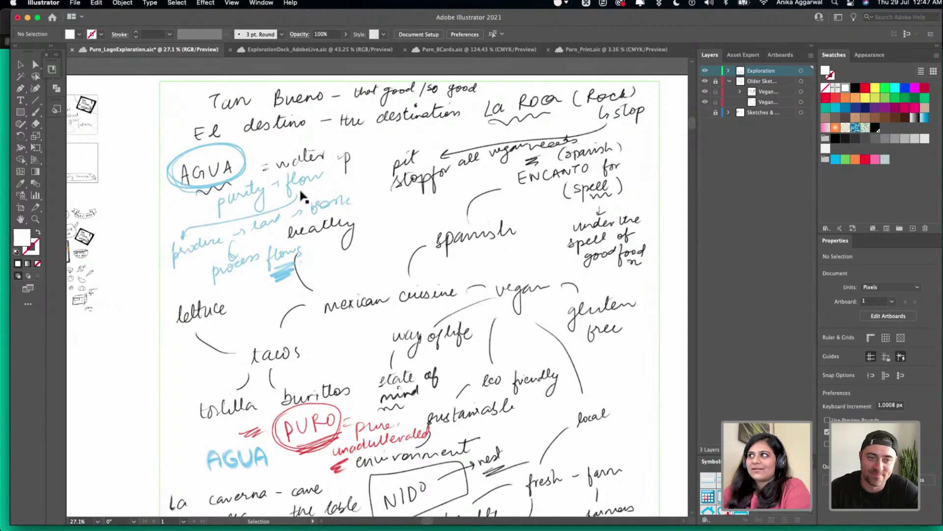
pyautogui.scroll(-3, 302, 195)
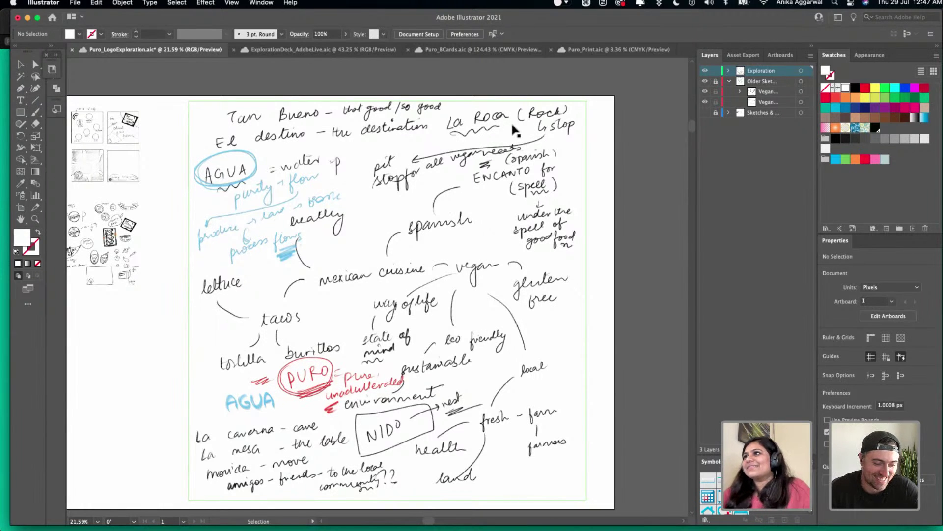
pyautogui.scroll(2, 467, 130)
pyautogui.scroll(2, 466, 131)
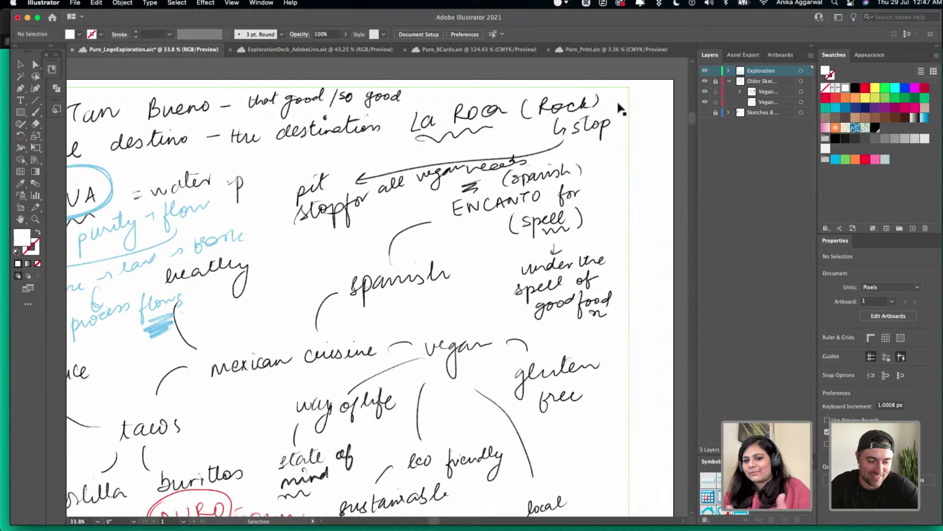
pyautogui.scroll(-5, 636, 252)
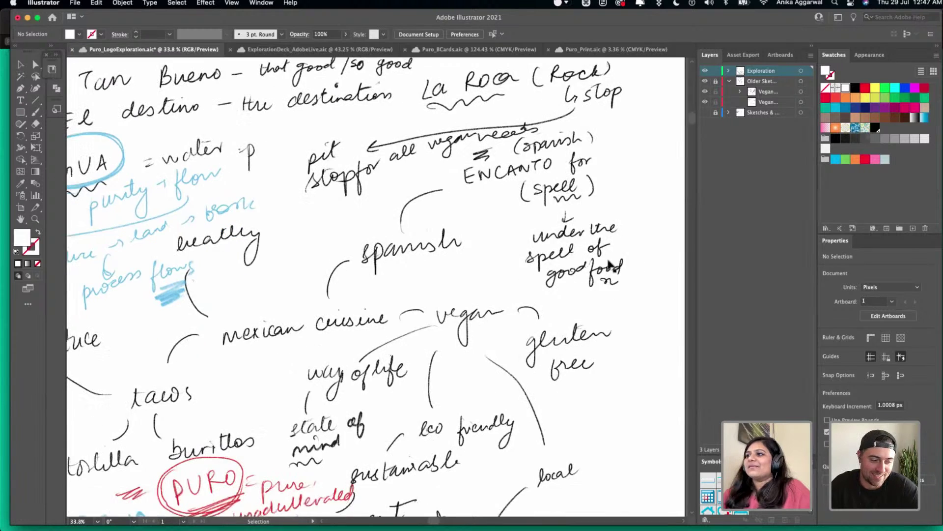
pyautogui.scroll(-2, 364, 347)
pyautogui.scroll(-5, 270, 326)
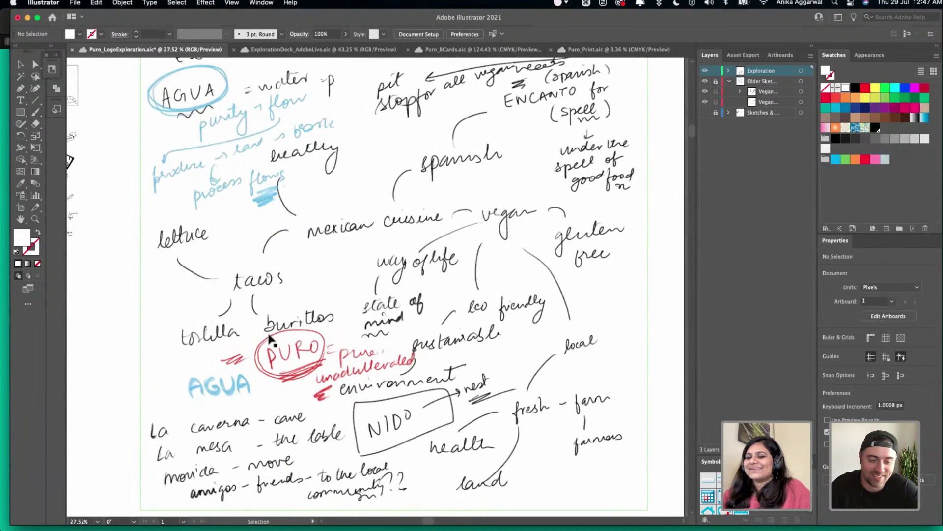
# - Finish reviewing the naming mind map, select the embedded image and delete it from the artboard
pyautogui.scroll(-2, 291, 319)
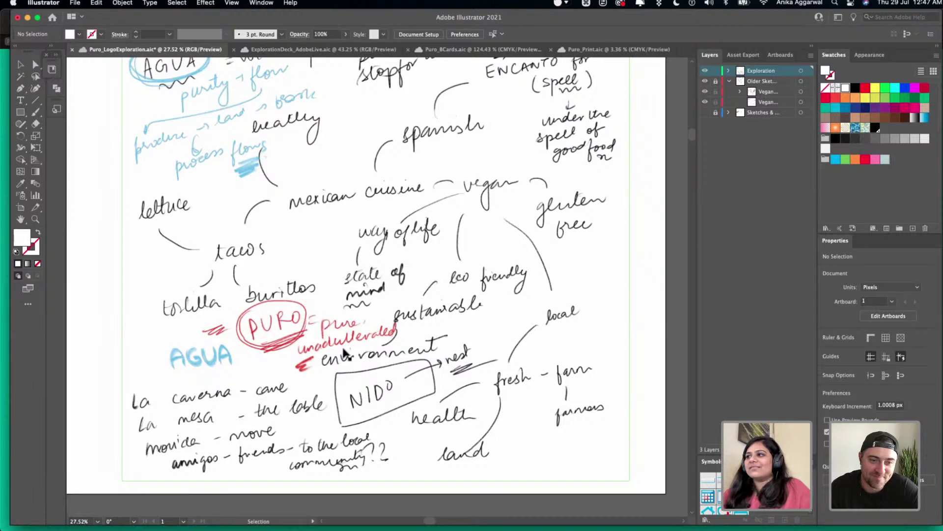
pyautogui.scroll(-5, 344, 352)
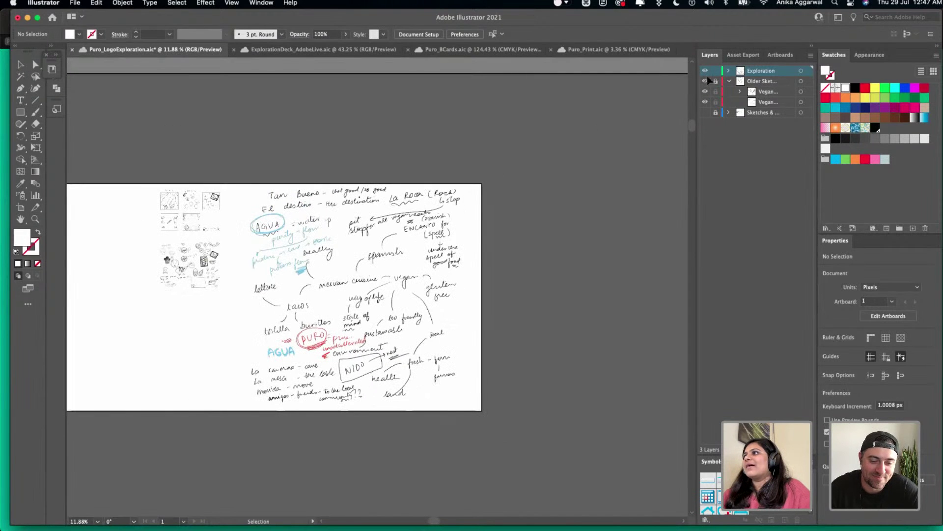
pyautogui.click(427, 252)
pyautogui.press('BackSpace')
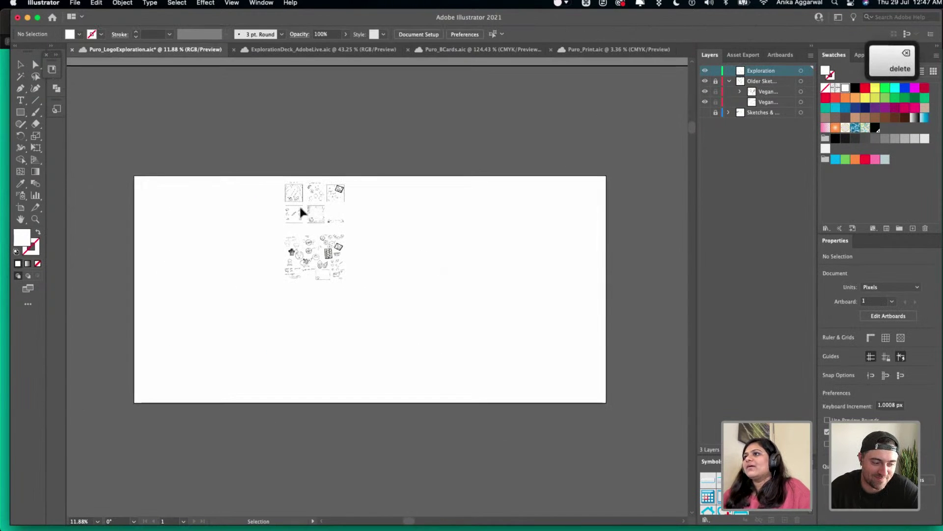
# - Examine the older Vegan Pop logo sketches and the flyer thumbnails above them up close
pyautogui.scroll(10, 299, 205)
pyautogui.scroll(-5, 301, 215)
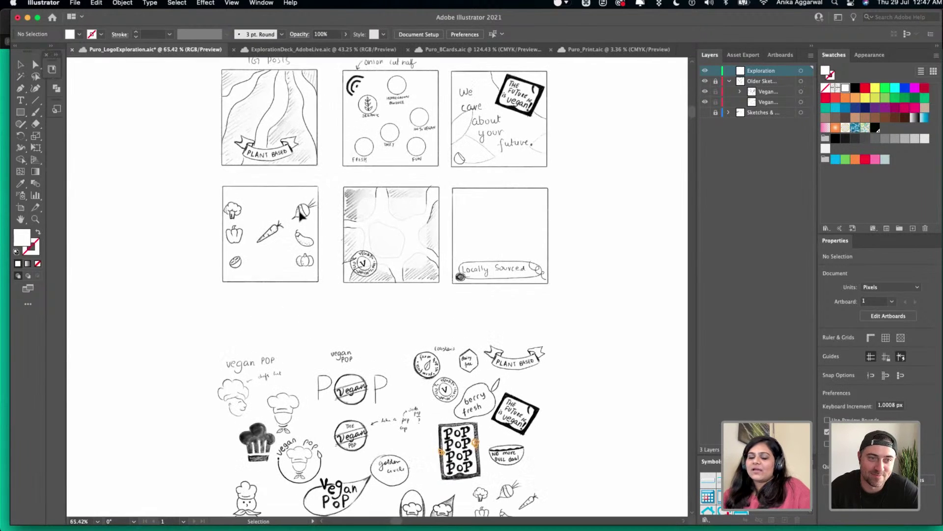
pyautogui.scroll(1, 299, 208)
pyautogui.scroll(-3, 311, 209)
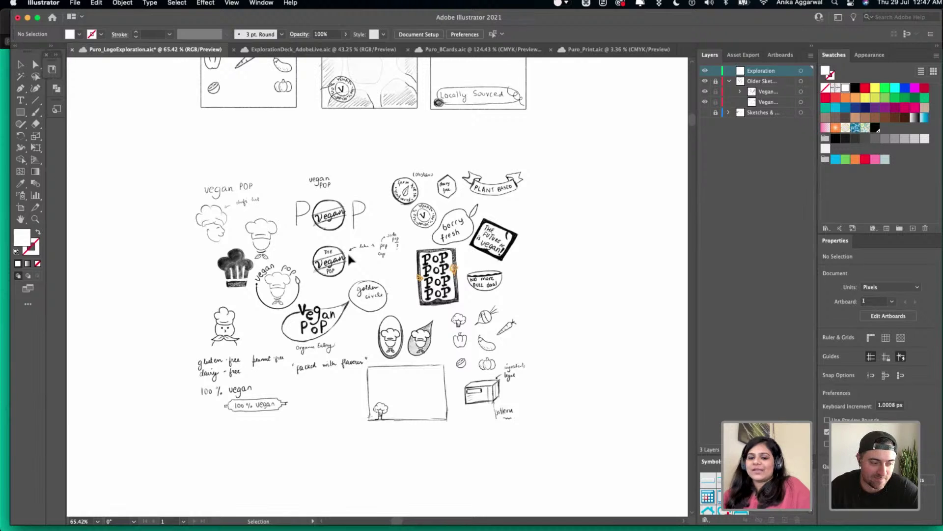
pyautogui.scroll(2, 347, 251)
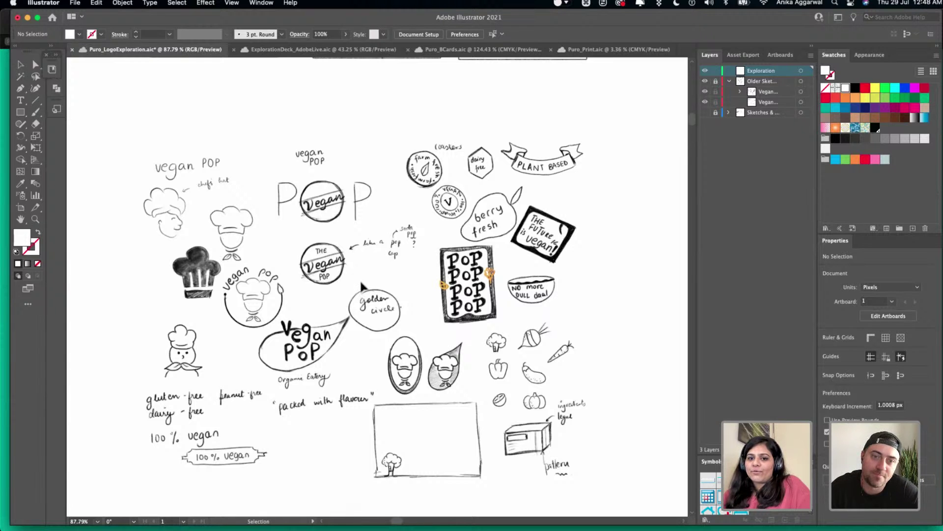
pyautogui.scroll(3, 361, 286)
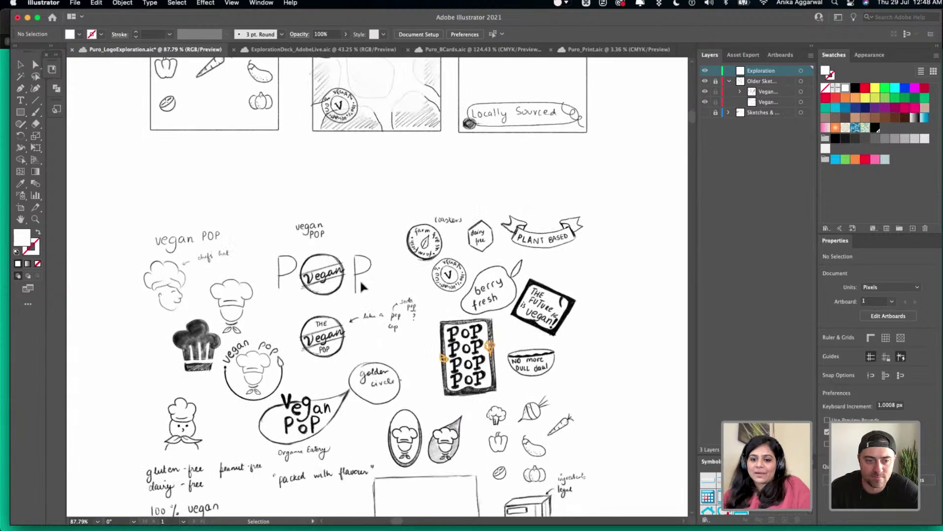
pyautogui.scroll(-3, 362, 286)
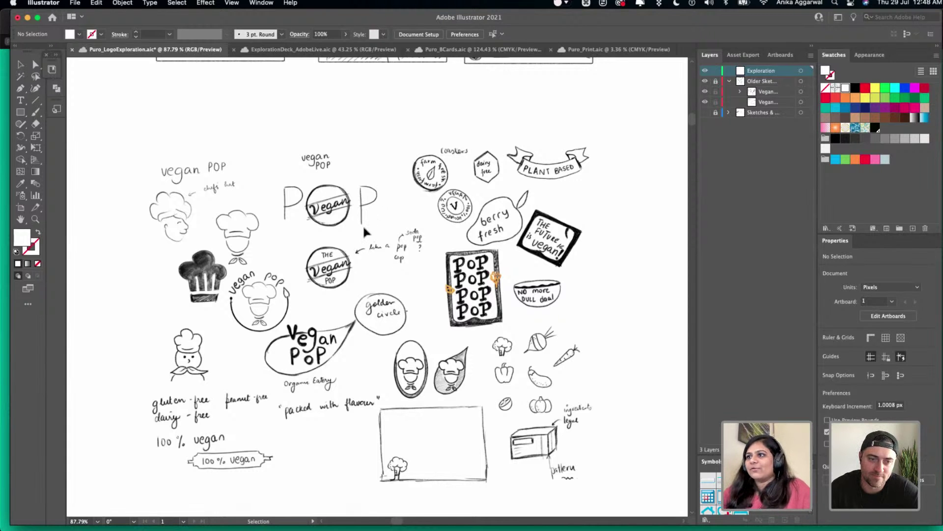
pyautogui.scroll(3, 366, 232)
pyautogui.scroll(6, 366, 232)
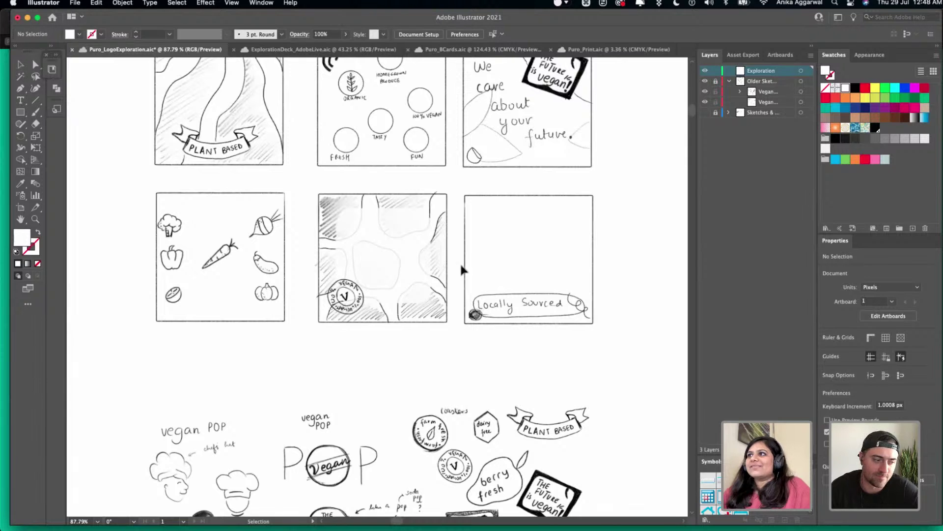
pyautogui.scroll(-6, 516, 170)
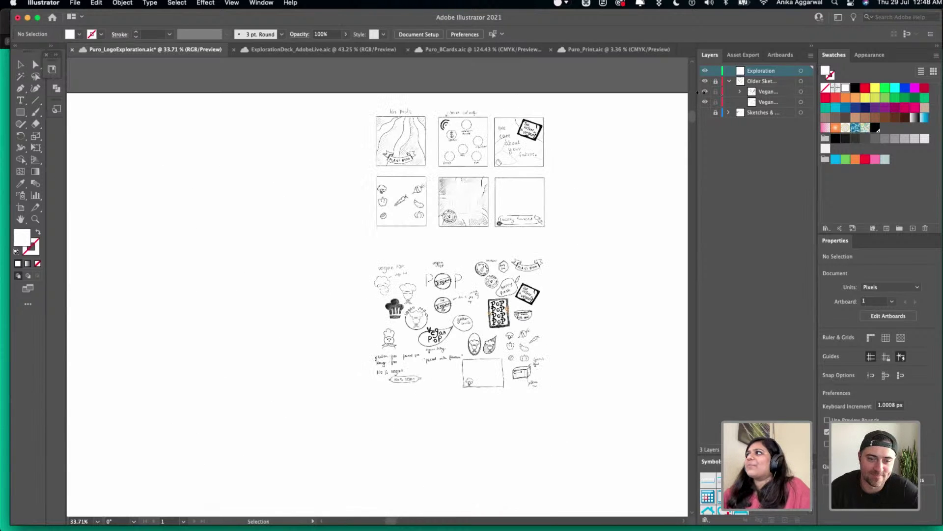
# - Unlock the Older Sketches layer, show the Sketches & Ideas layer and hide Older Sketches
pyautogui.click(716, 81)
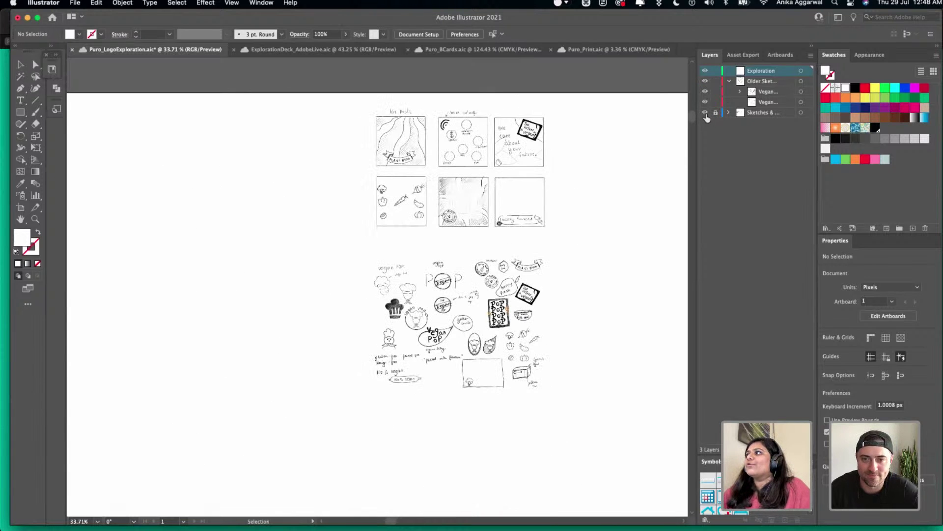
pyautogui.click(705, 113)
pyautogui.click(705, 82)
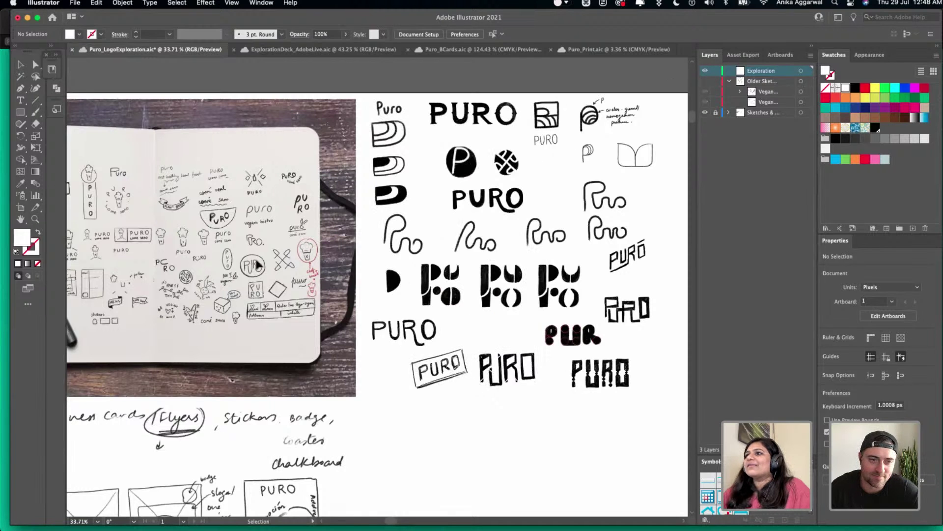
# - Examine the Puro logo sketches in the open notebook image up close
pyautogui.hscroll(-3, 258, 253)
pyautogui.scroll(-1, 258, 253)
pyautogui.hscroll(-3, 259, 252)
pyautogui.scroll(1, 258, 252)
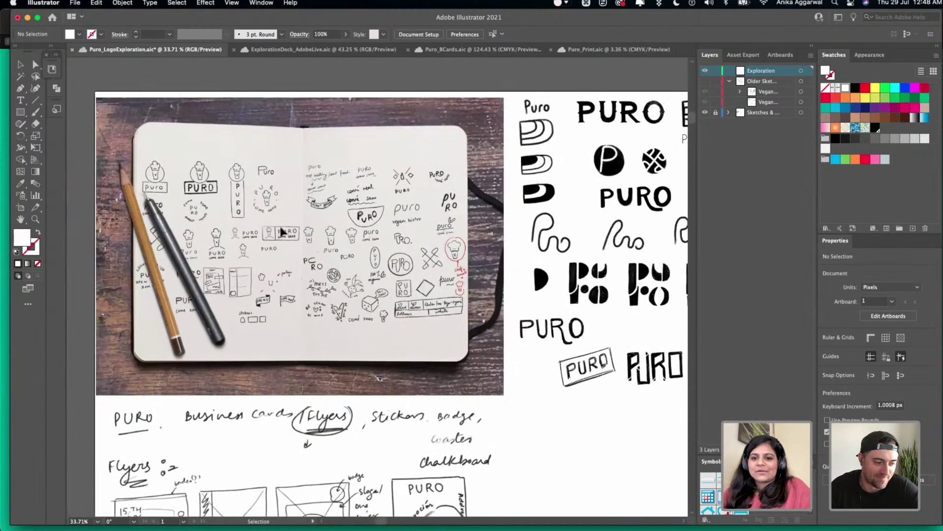
pyautogui.scroll(5, 281, 231)
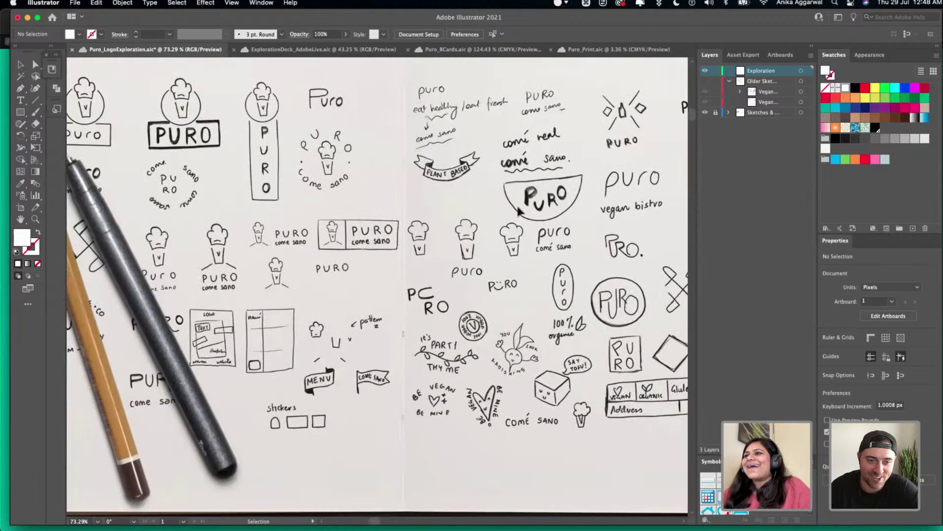
pyautogui.hscroll(-1, 580, 177)
pyautogui.scroll(-1, 580, 177)
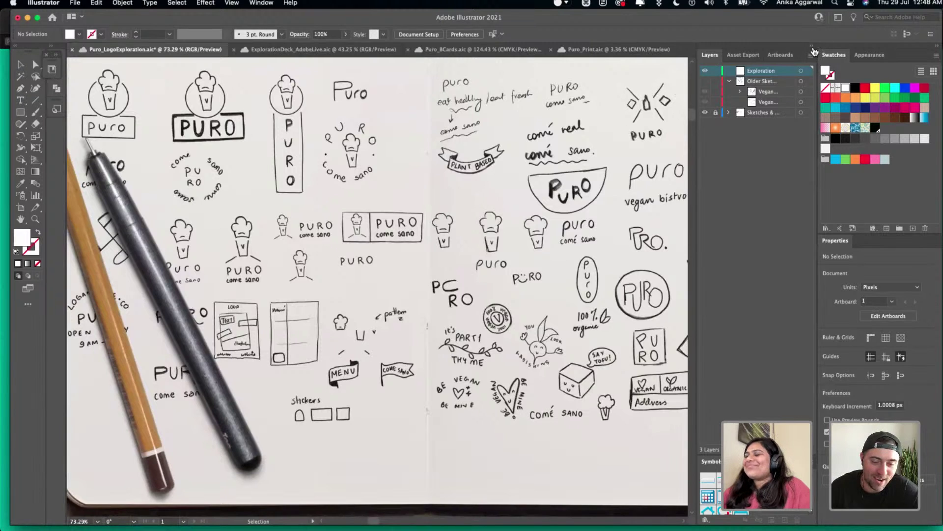
# - Collapse the layers panel group, inspect the red-circled chef and broccoli sketch on the notebook page, and save the document
pyautogui.click(812, 47)
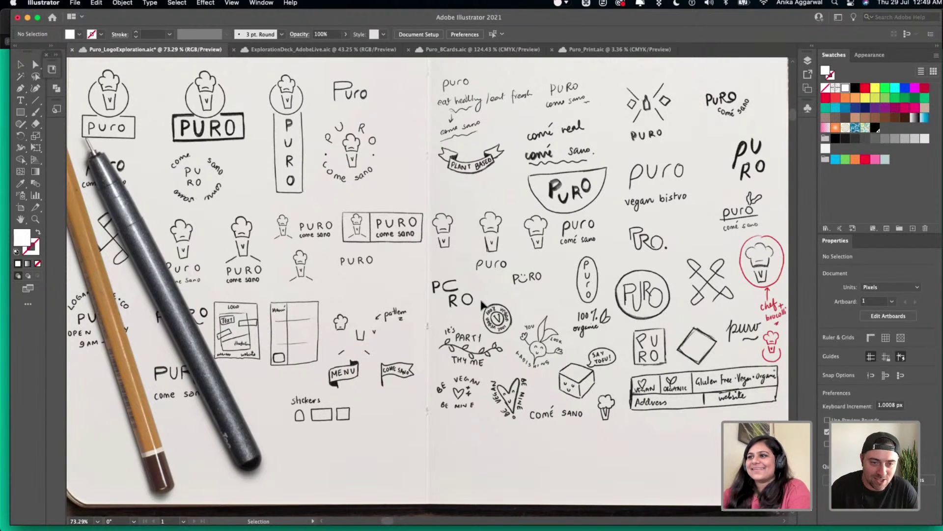
pyautogui.hscroll(-2, 483, 304)
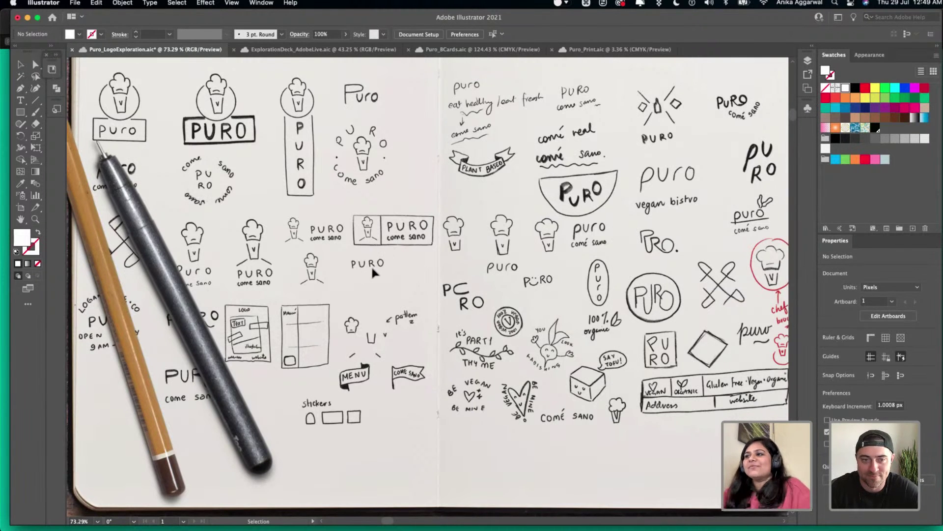
pyautogui.hscroll(10, 629, 333)
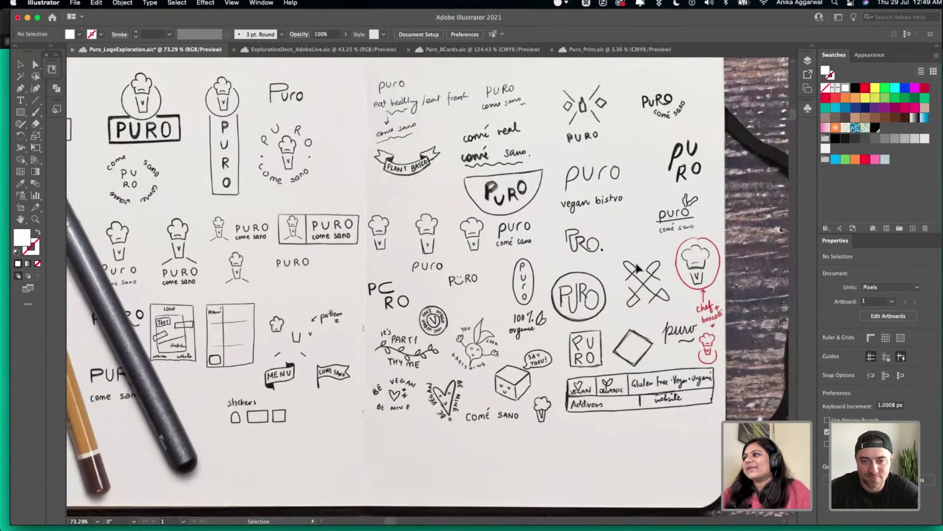
pyautogui.hscroll(15, 523, 269)
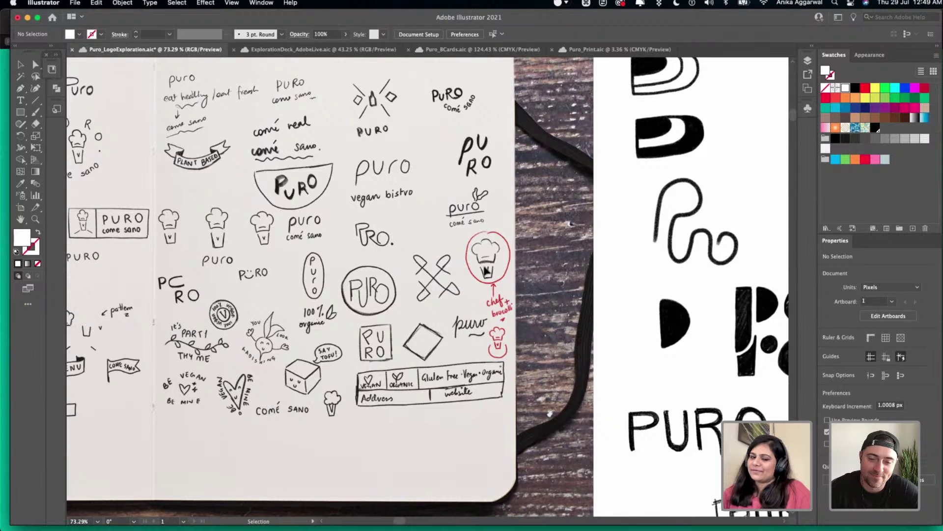
pyautogui.scroll(5, 486, 269)
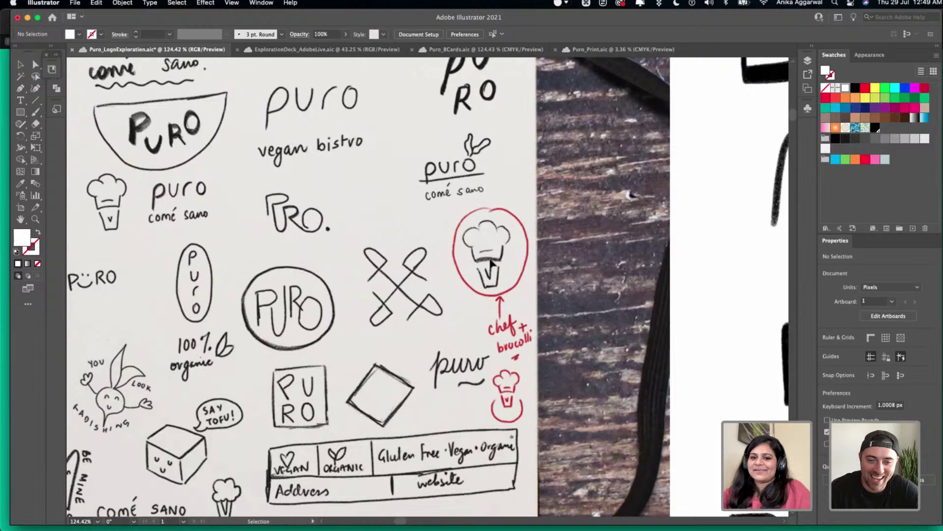
pyautogui.press('super+s')
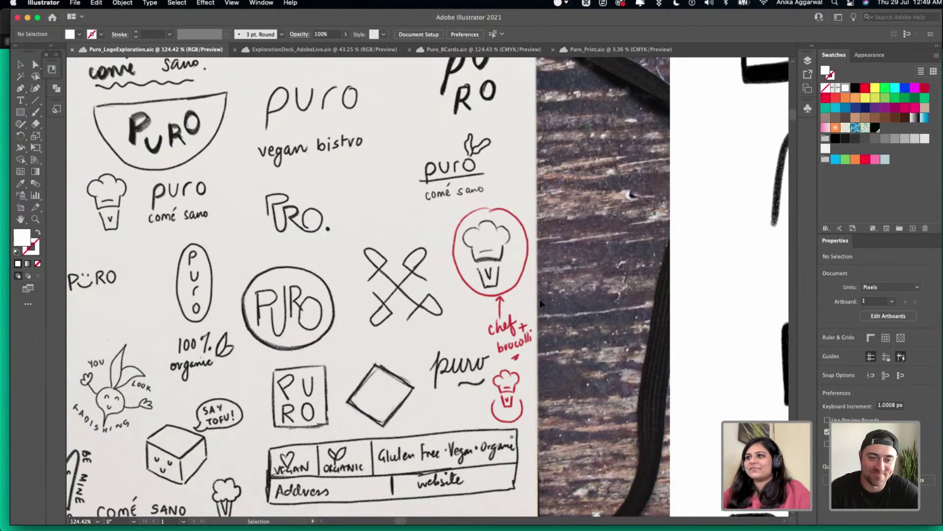
# - Examine the notebook's right-hand page with its Puro wordmarks, badges and vegan slogan illustrations
pyautogui.scroll(-5, 499, 330)
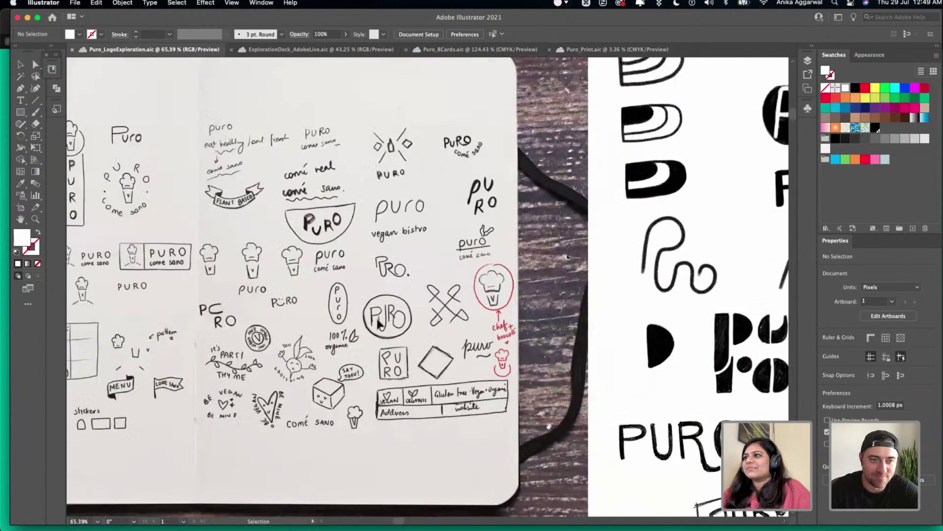
pyautogui.scroll(2, 386, 393)
pyautogui.scroll(3, 413, 196)
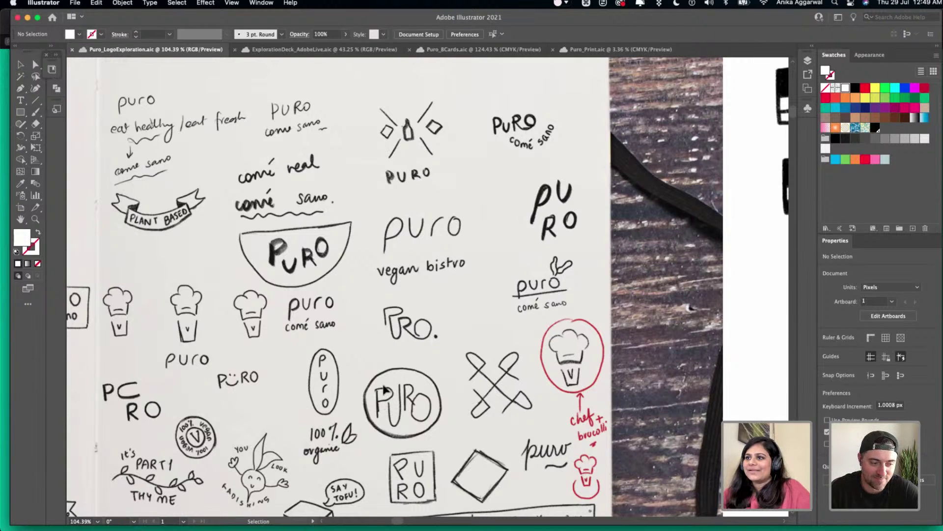
pyautogui.hscroll(-5, 284, 376)
pyautogui.scroll(-2, 283, 376)
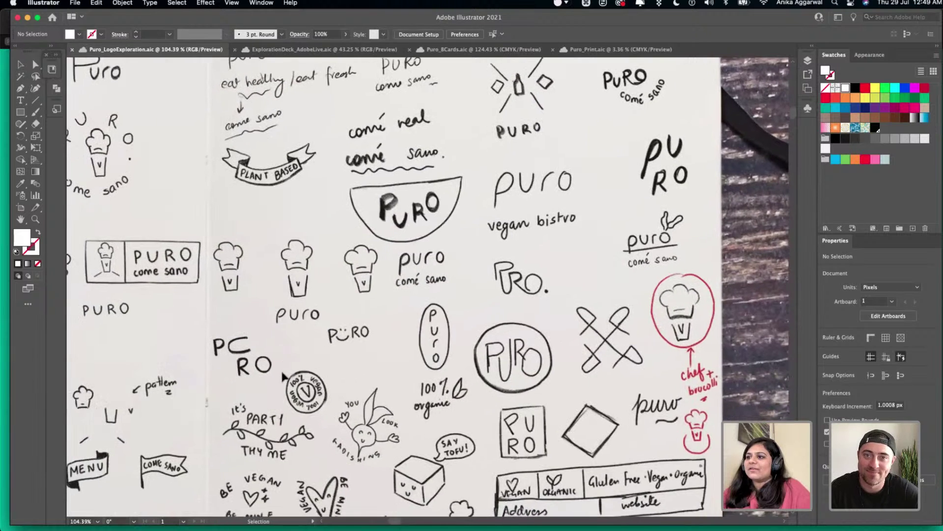
pyautogui.scroll(-3, 284, 377)
pyautogui.hscroll(-2, 284, 377)
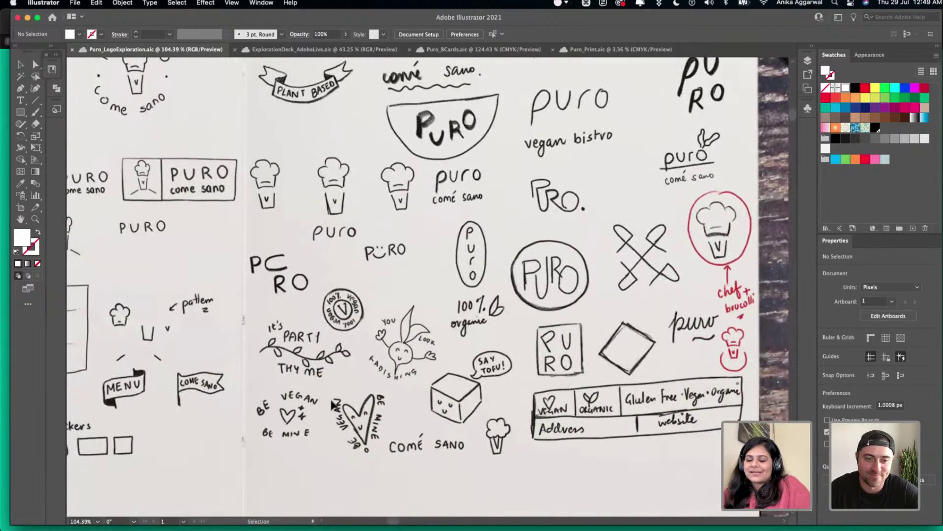
pyautogui.scroll(-3, 334, 404)
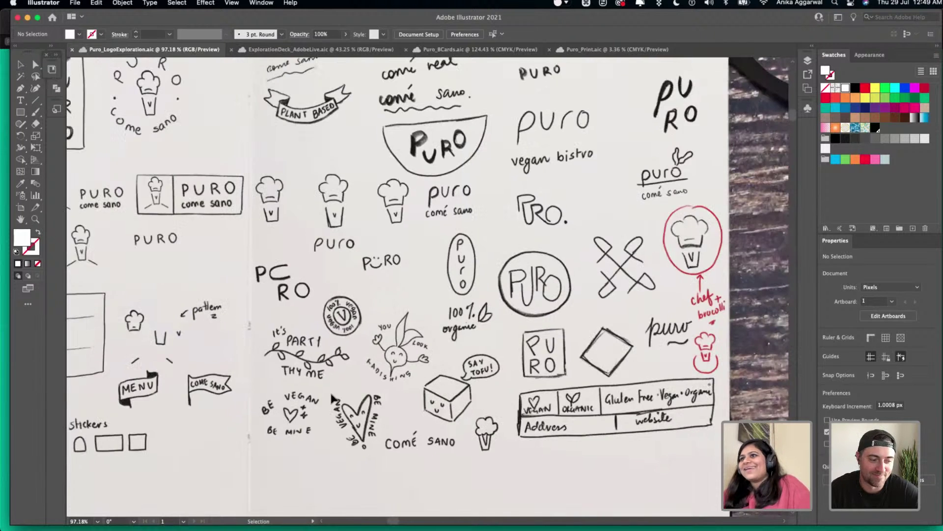
# - Examine the notebook's left-hand page of chef-hat logos and layouts, and the Puro lettering sketches beside the notebook
pyautogui.scroll(4, 150, 107)
pyautogui.hscroll(-5, 150, 107)
pyautogui.scroll(-2, 150, 107)
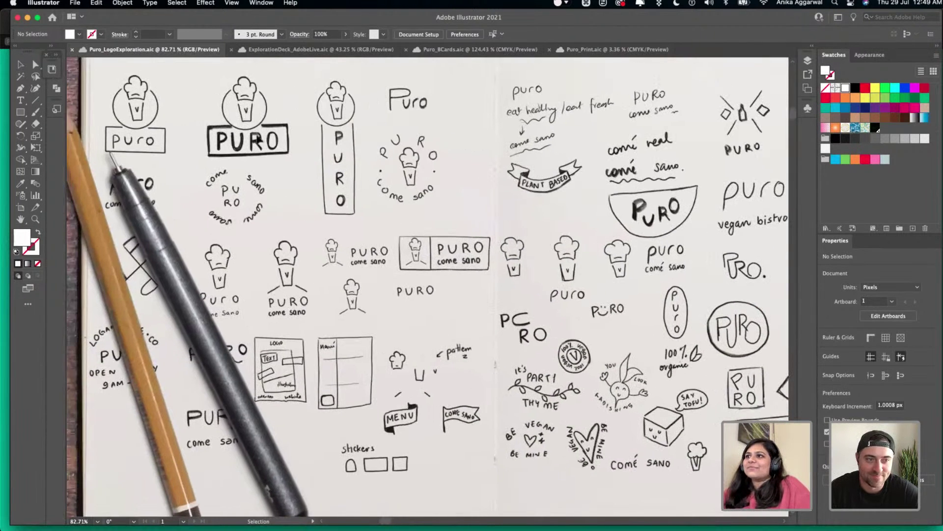
pyautogui.scroll(-1, 352, 332)
pyautogui.scroll(-5, 351, 328)
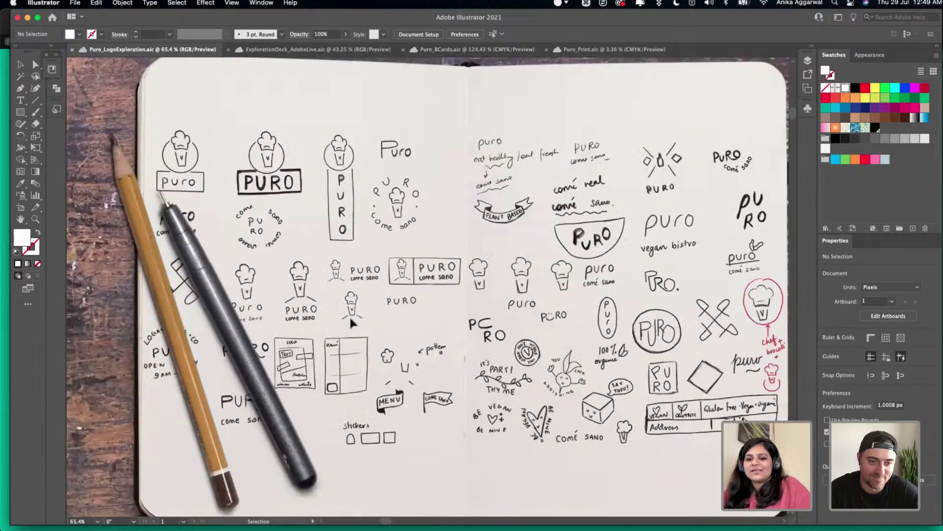
pyautogui.scroll(-3, 358, 310)
pyautogui.hscroll(5, 358, 310)
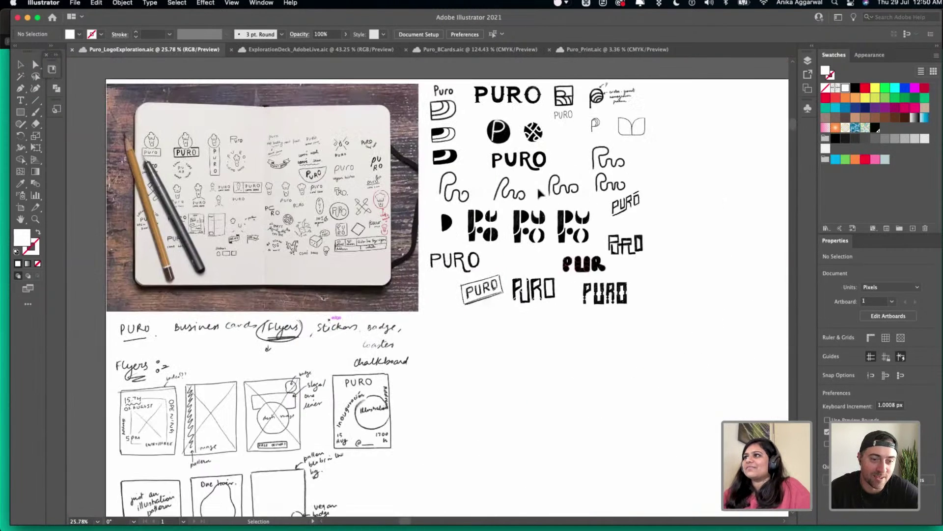
# - Show the Older Sketches layer over the Puro sketches, hide it again and lock it
pyautogui.click(808, 61)
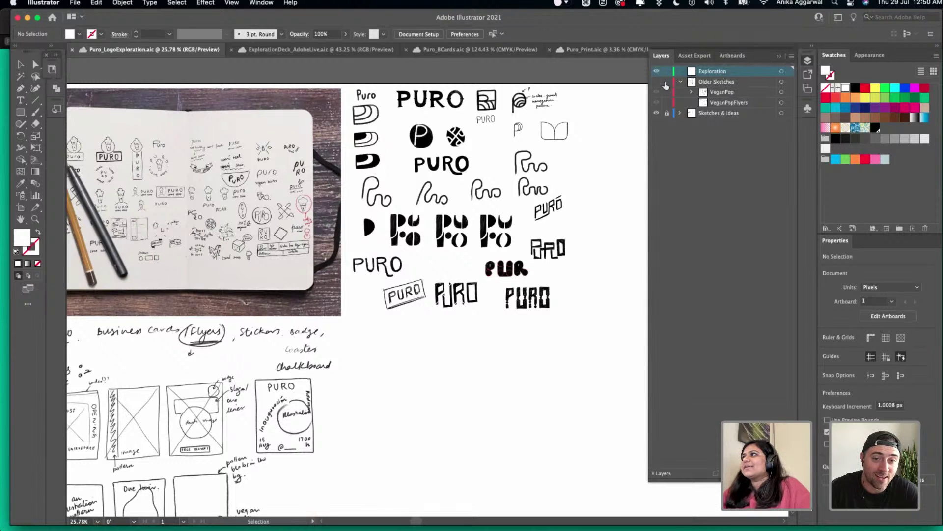
pyautogui.click(658, 81)
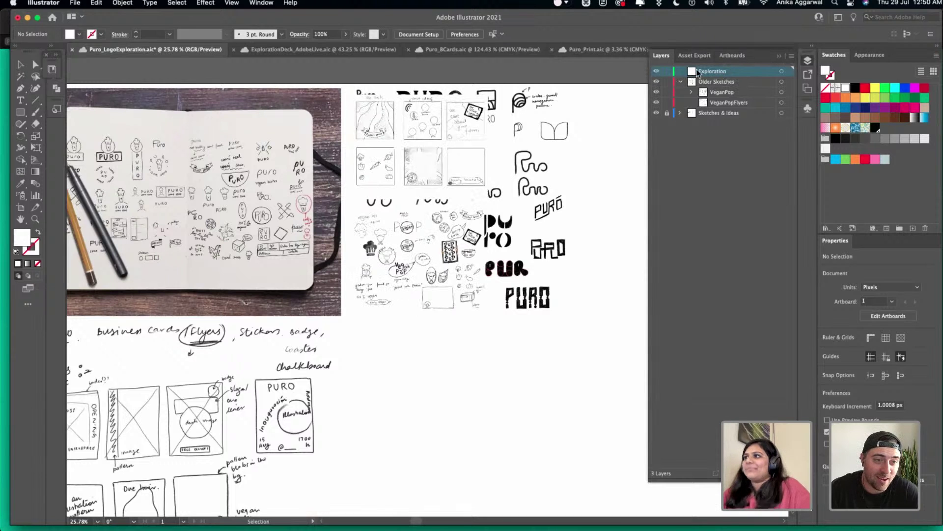
pyautogui.click(657, 81)
pyautogui.click(667, 82)
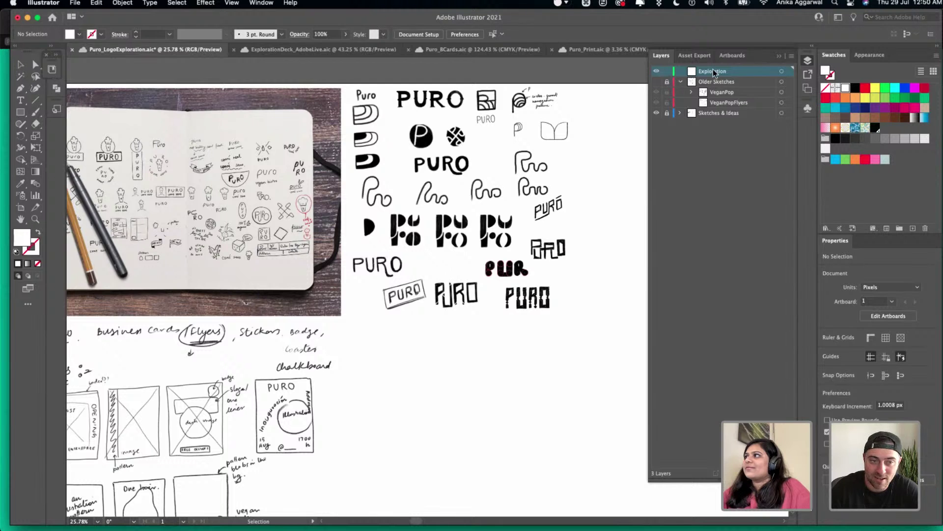
# - Switch from the notebook sketches to Photoshop and open the new document dialog
pyautogui.scroll(1, 116, 154)
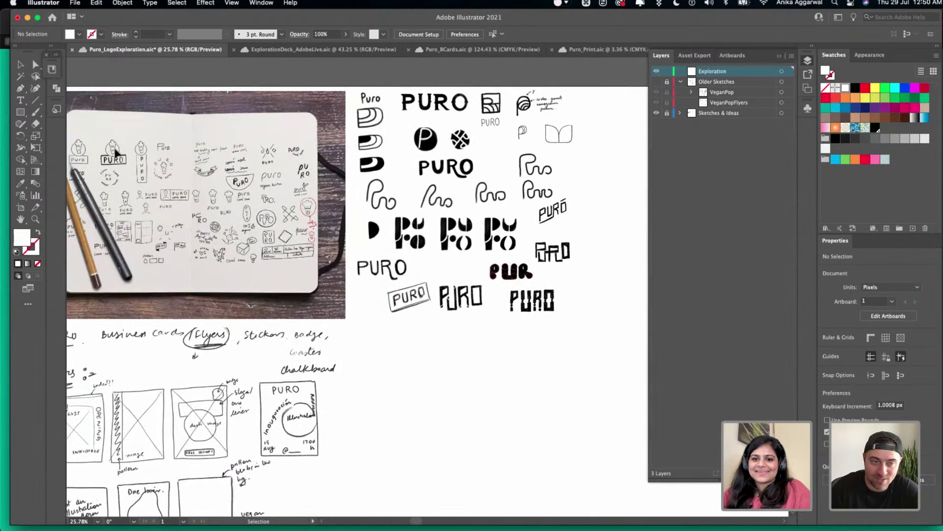
pyautogui.scroll(2, 117, 153)
pyautogui.scroll(5, 200, 207)
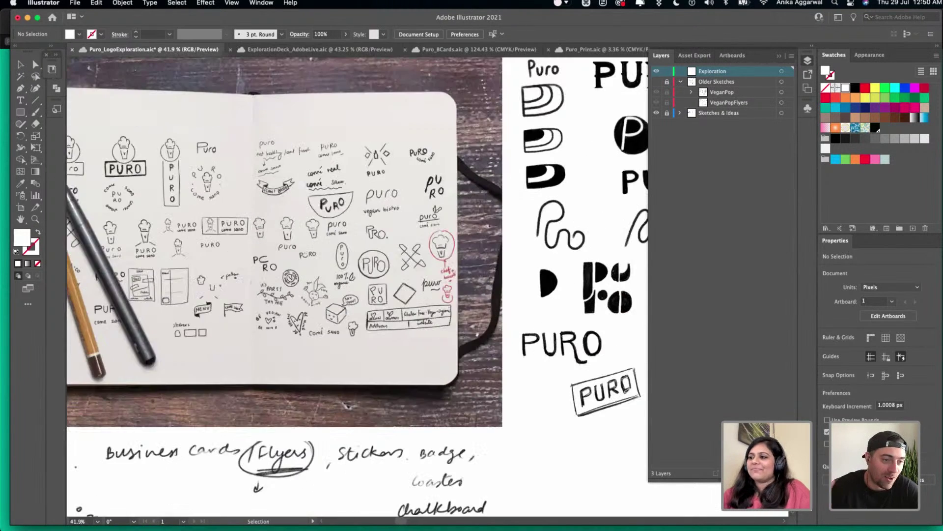
pyautogui.moveTo(418, 521)
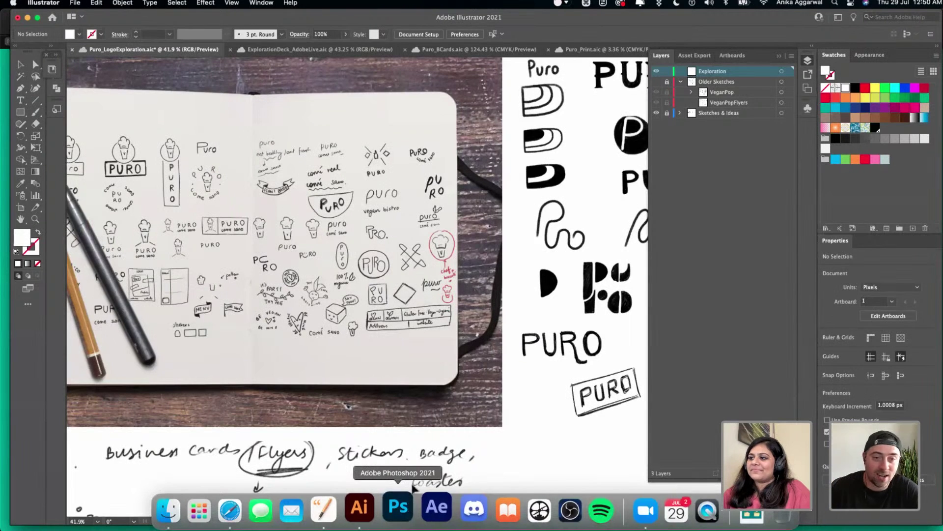
pyautogui.click(398, 507)
pyautogui.hscroll(-3, 479, 135)
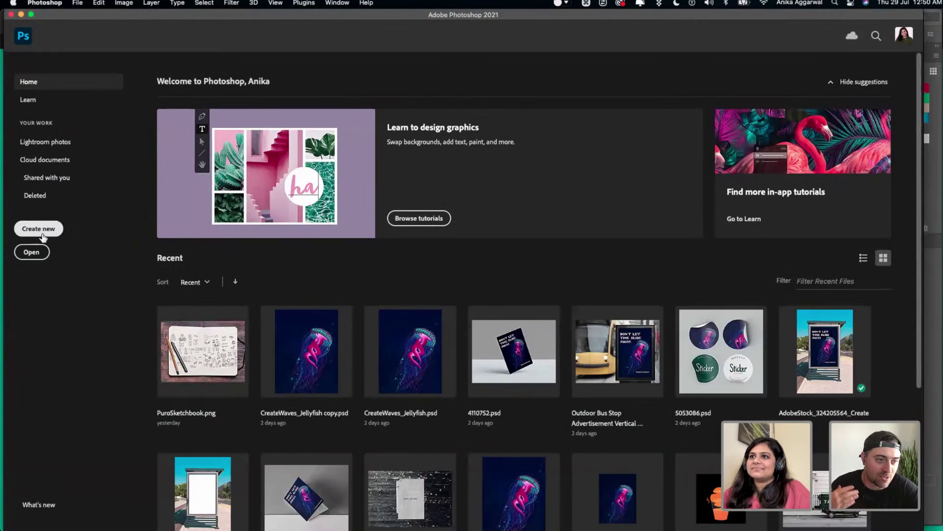
pyautogui.click(43, 237)
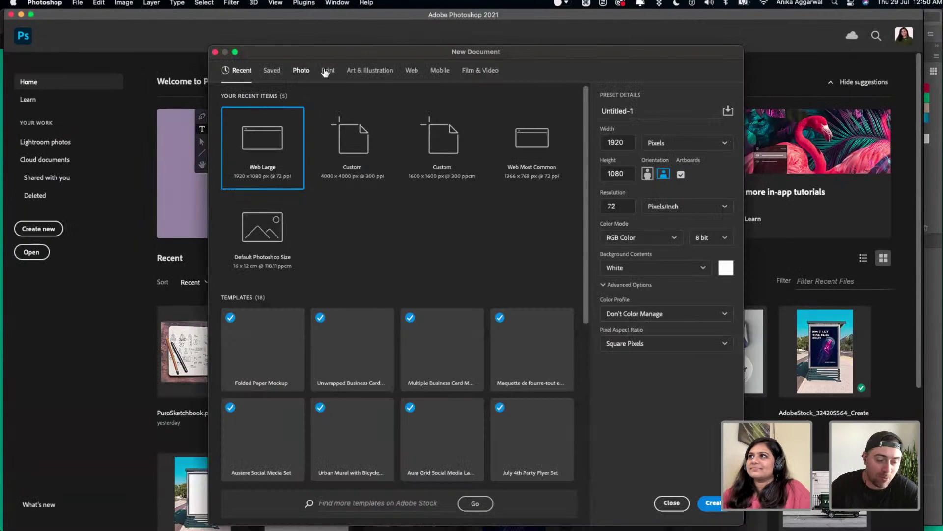
# - Look through the Web, Mobile, Art & Illustration, Print and Photo presets and templates for new documents
pyautogui.click(416, 72)
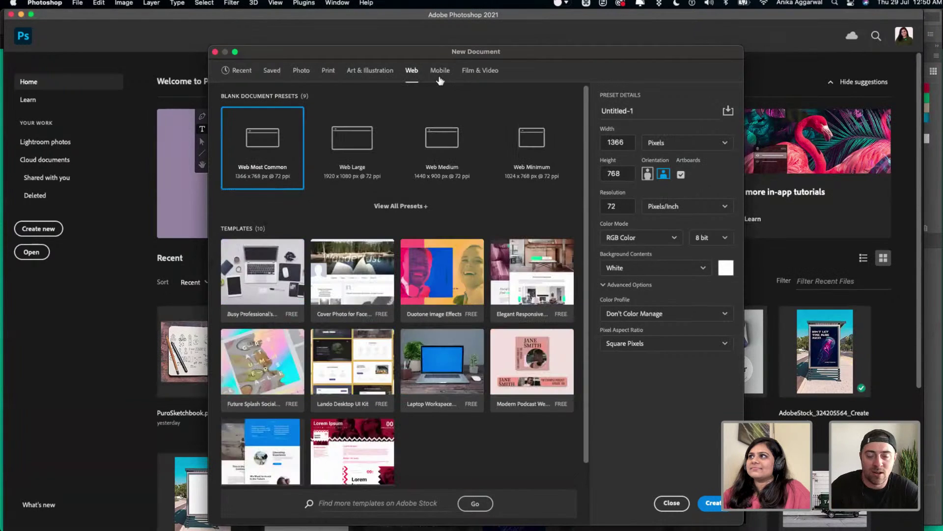
pyautogui.click(440, 78)
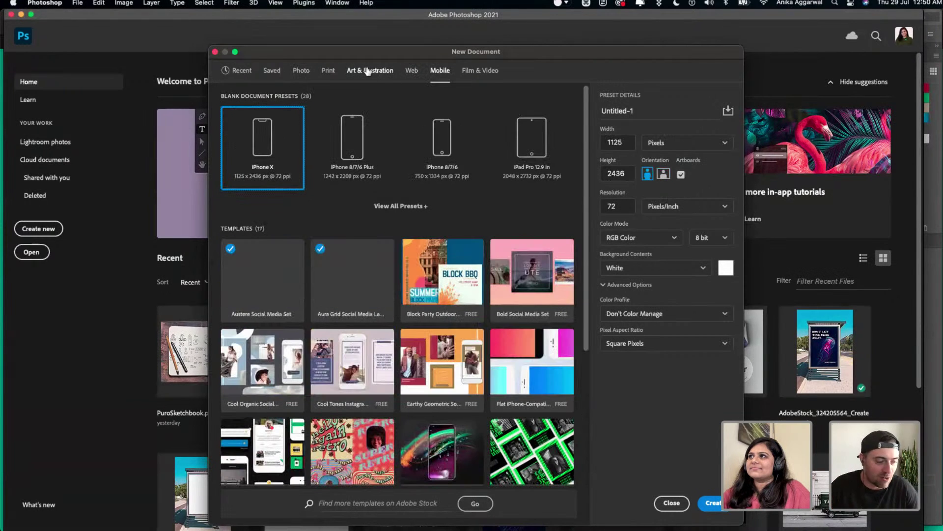
pyautogui.click(367, 72)
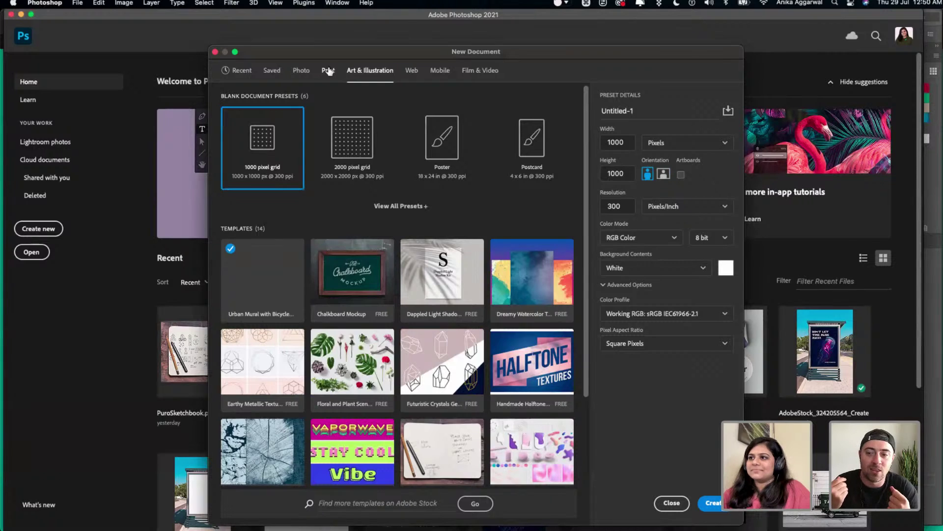
pyautogui.click(328, 71)
pyautogui.click(302, 69)
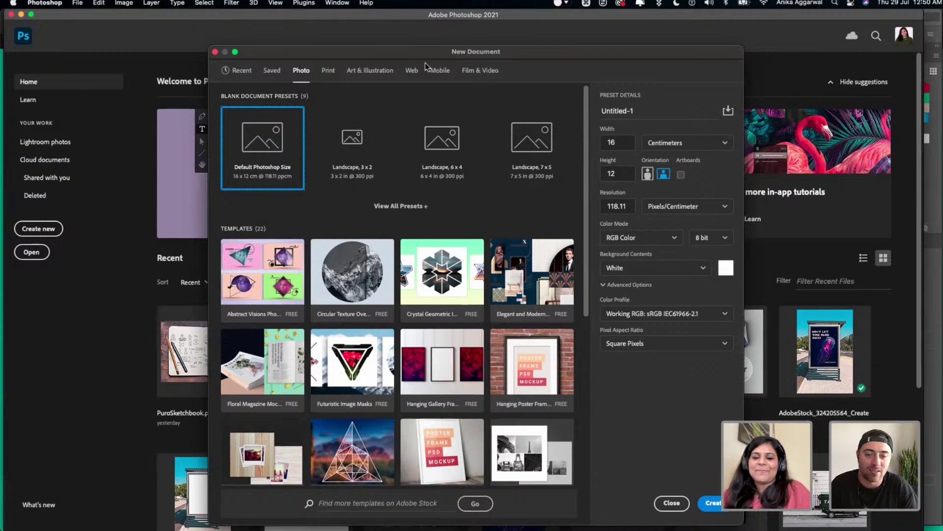
pyautogui.click(480, 70)
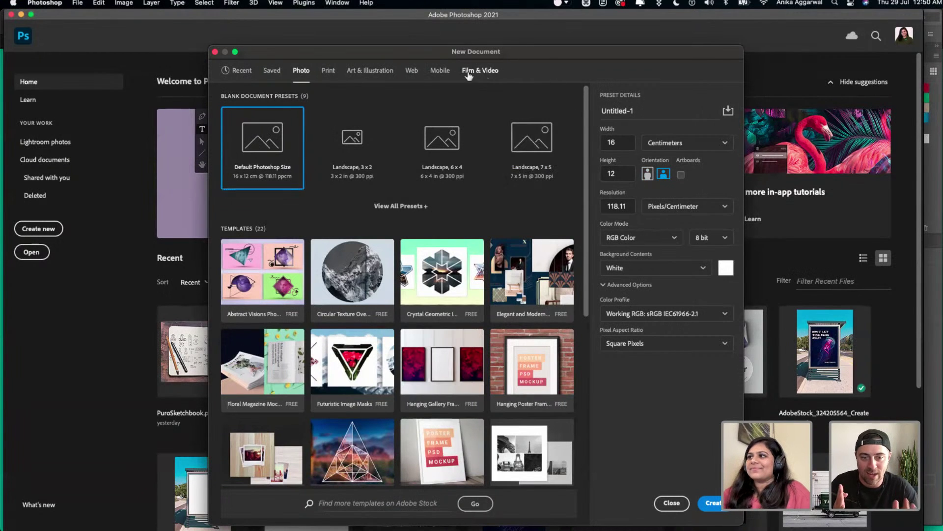
# - Go back through the template categories from Mobile to Print, Photo and Saved, and close the new document dialog
pyautogui.click(441, 70)
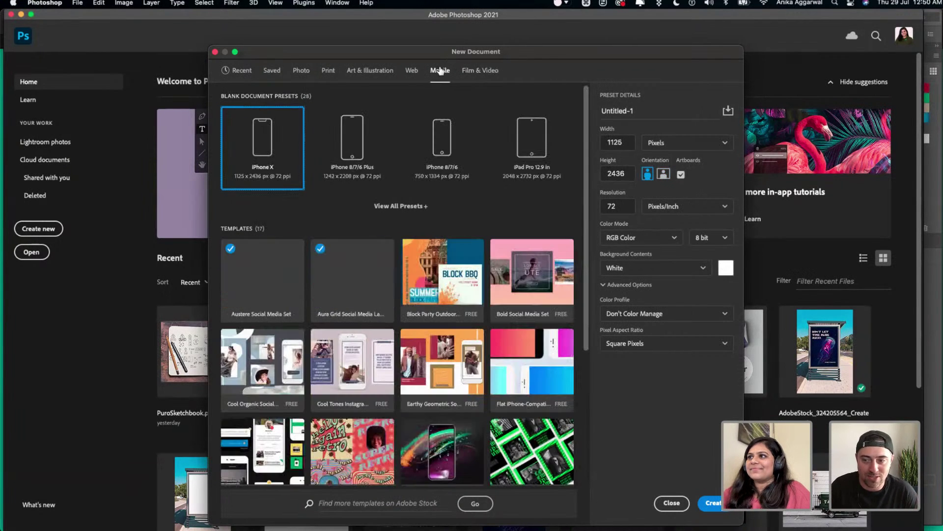
pyautogui.click(410, 72)
pyautogui.click(383, 72)
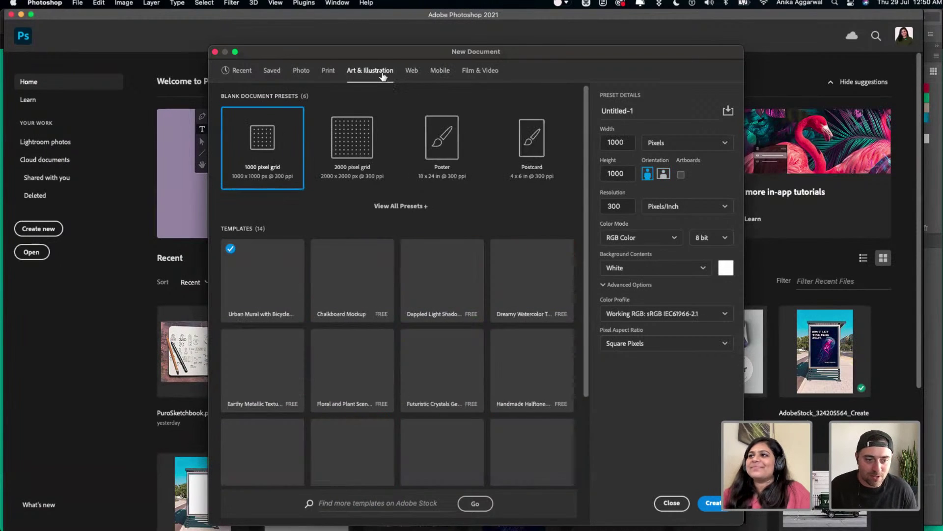
pyautogui.click(330, 71)
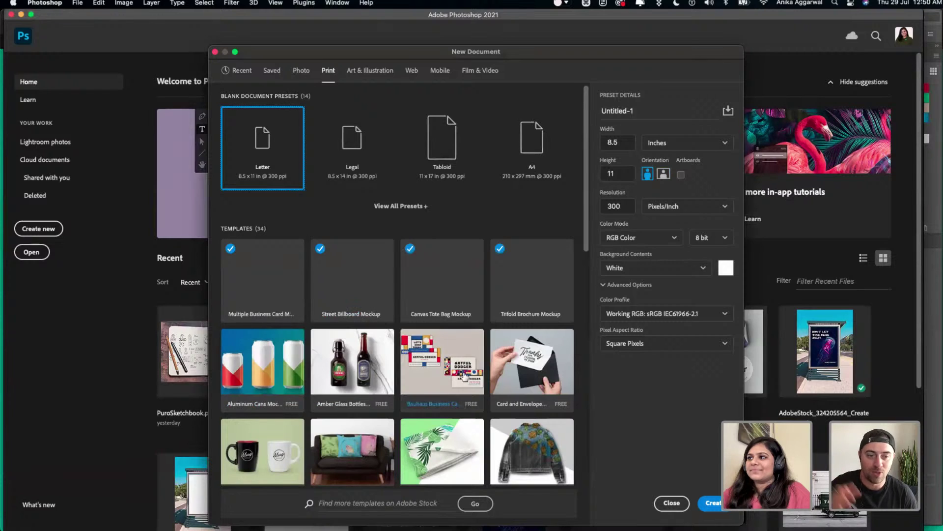
pyautogui.click(301, 70)
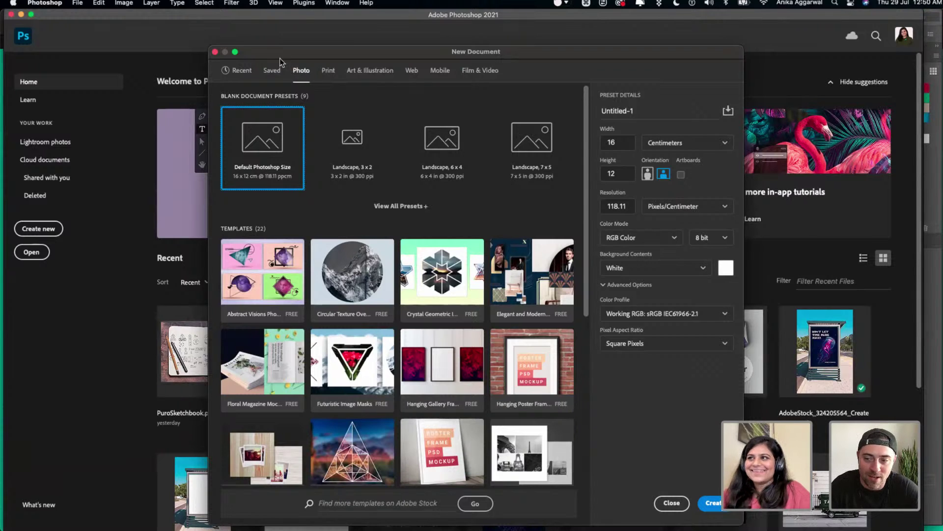
pyautogui.click(269, 72)
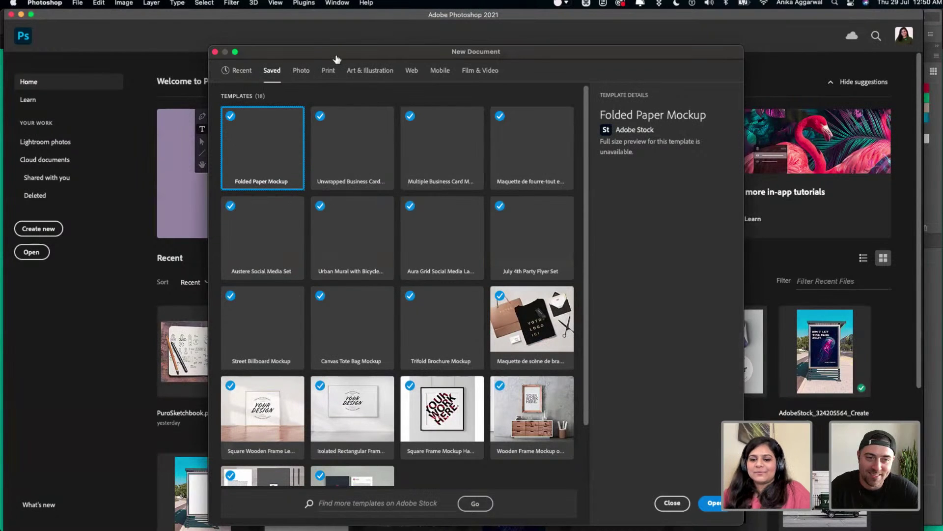
pyautogui.moveTo(349, 46); pyautogui.dragTo(352, 38)
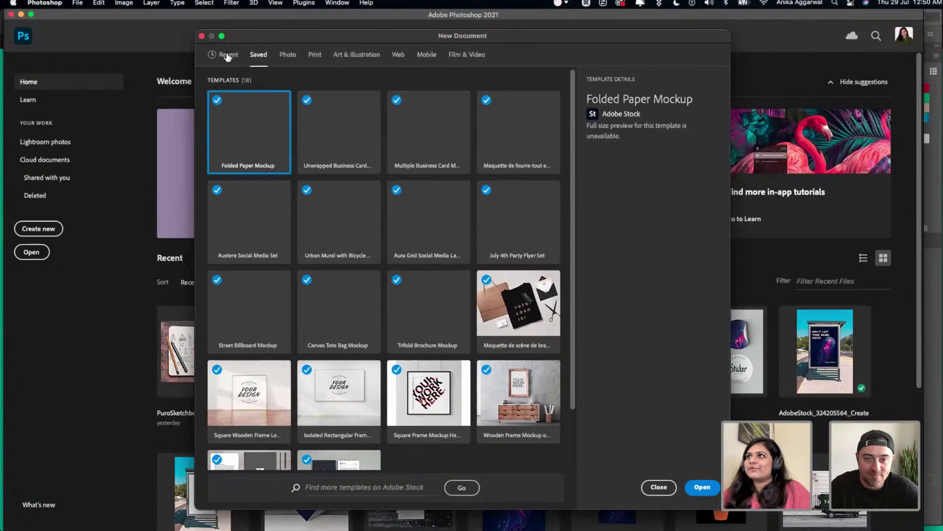
pyautogui.click(659, 487)
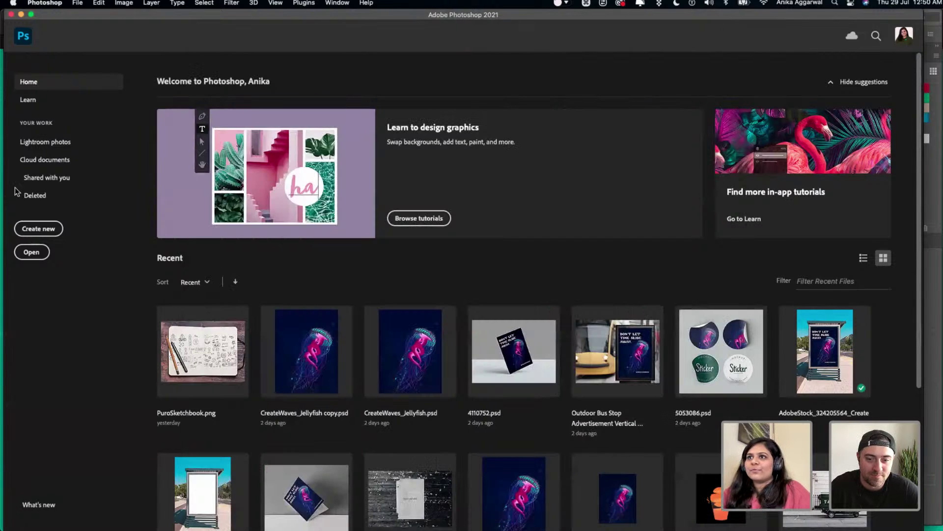
# - Reopen the new document dialog and browse the full set of Photo templates
pyautogui.click(38, 228)
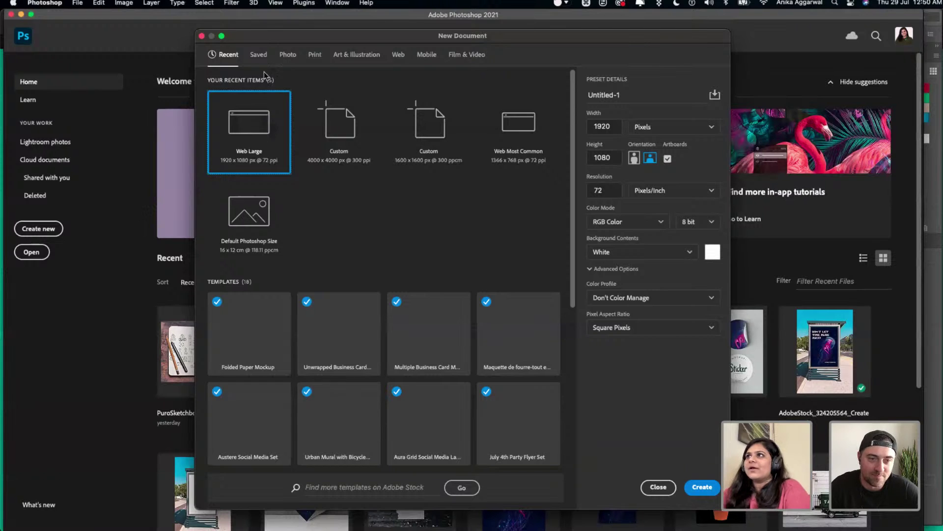
pyautogui.click(258, 54)
pyautogui.click(288, 54)
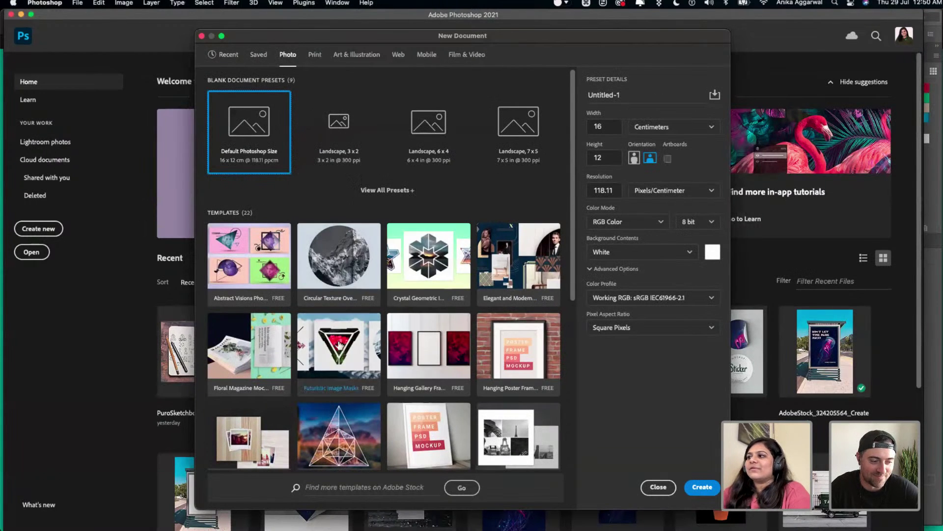
pyautogui.scroll(-5, 338, 345)
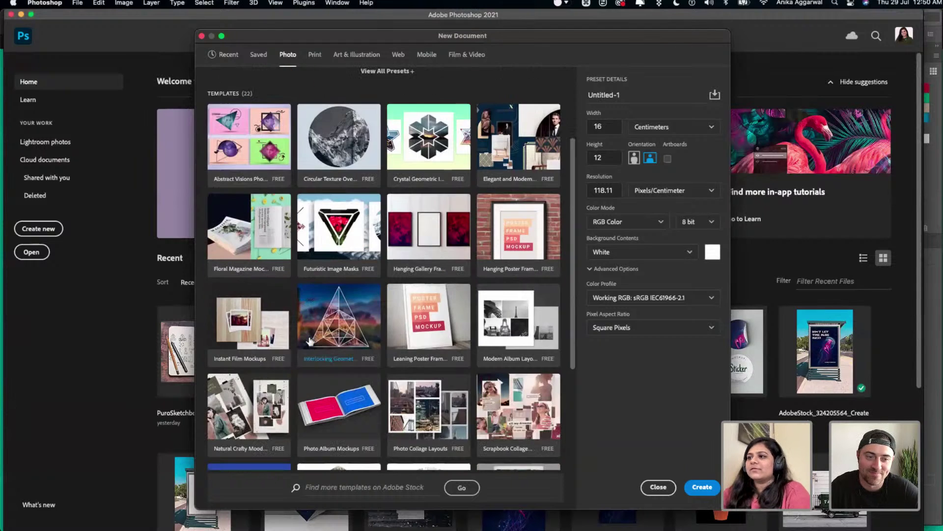
pyautogui.scroll(-3, 310, 341)
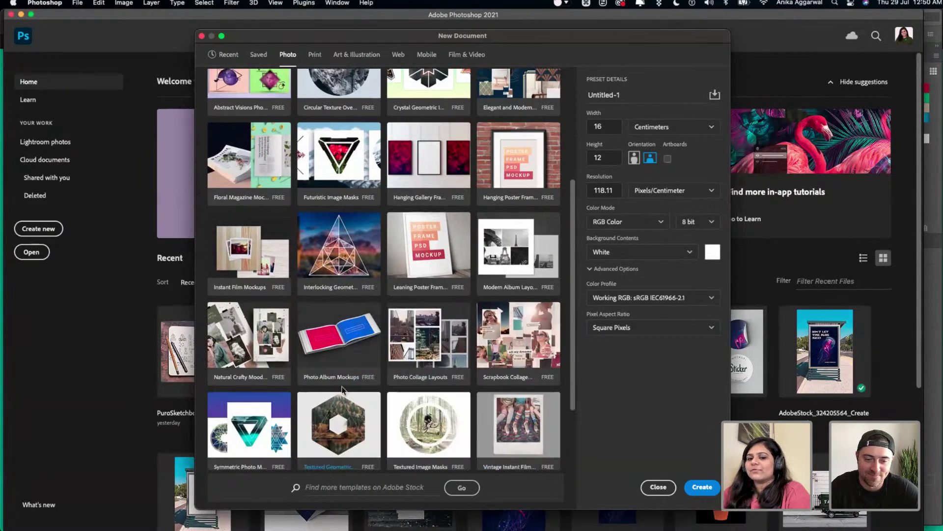
pyautogui.scroll(8, 339, 295)
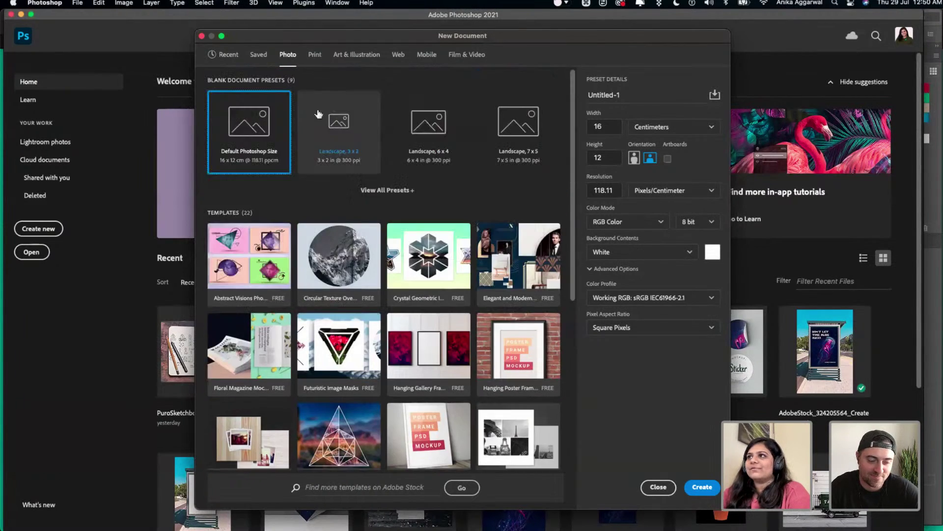
# - Browse the Print mockup templates, followed by the Art & Illustration, Web and Mobile categories
pyautogui.click(312, 59)
pyautogui.scroll(-9, 486, 294)
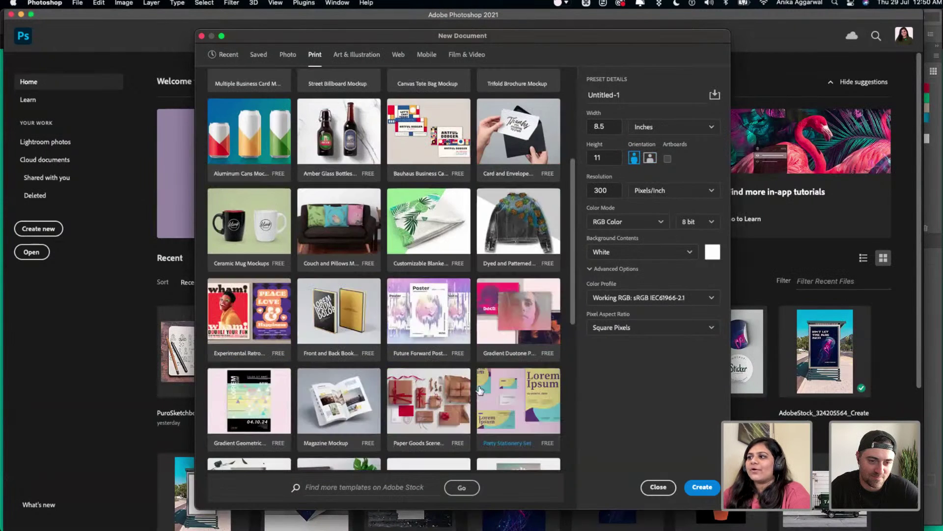
pyautogui.scroll(9, 344, 246)
pyautogui.click(357, 56)
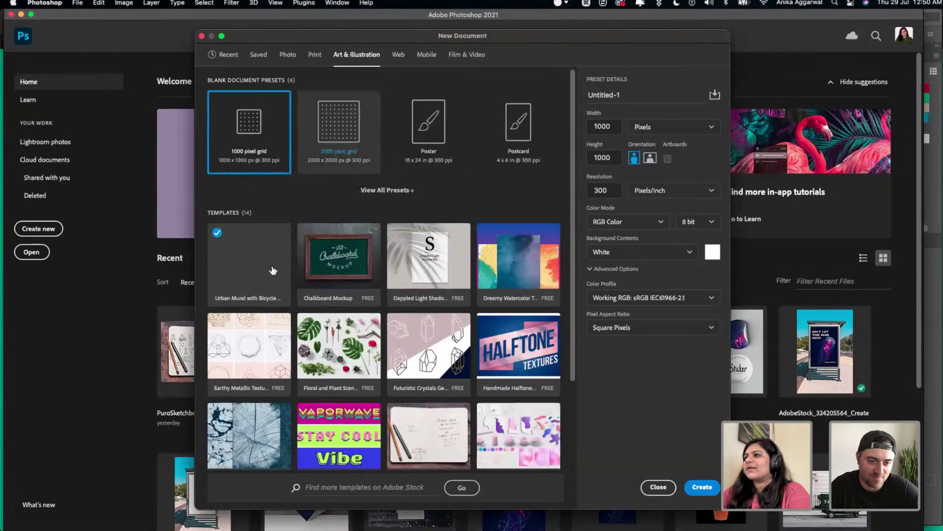
pyautogui.click(399, 56)
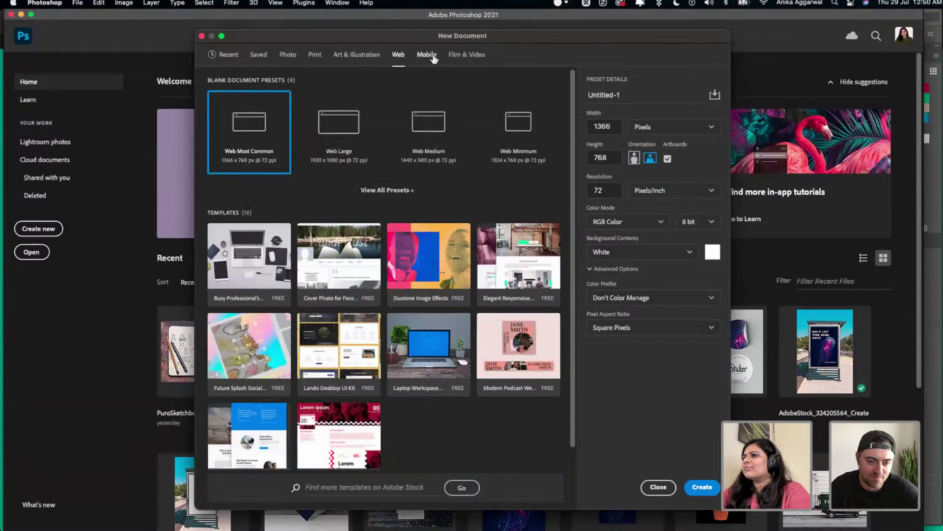
pyautogui.click(433, 57)
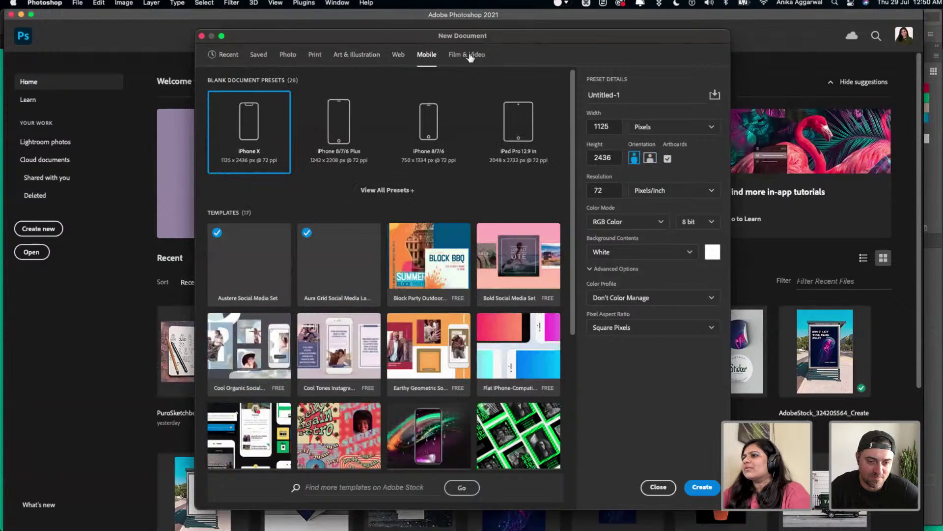
# - Revisit the Art & Illustration templates, browse the Print mockups again, and close the dialog without creating a document
pyautogui.click(348, 59)
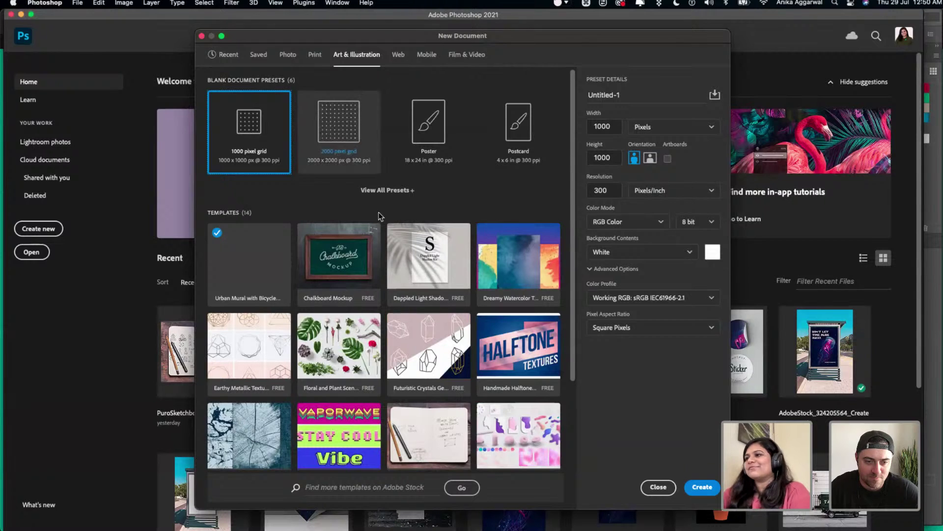
pyautogui.click(314, 56)
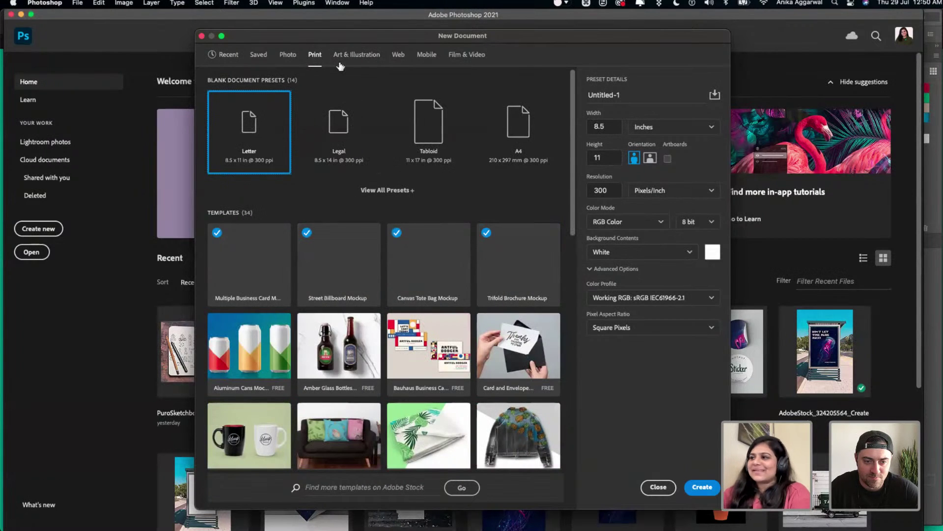
pyautogui.scroll(-4, 323, 361)
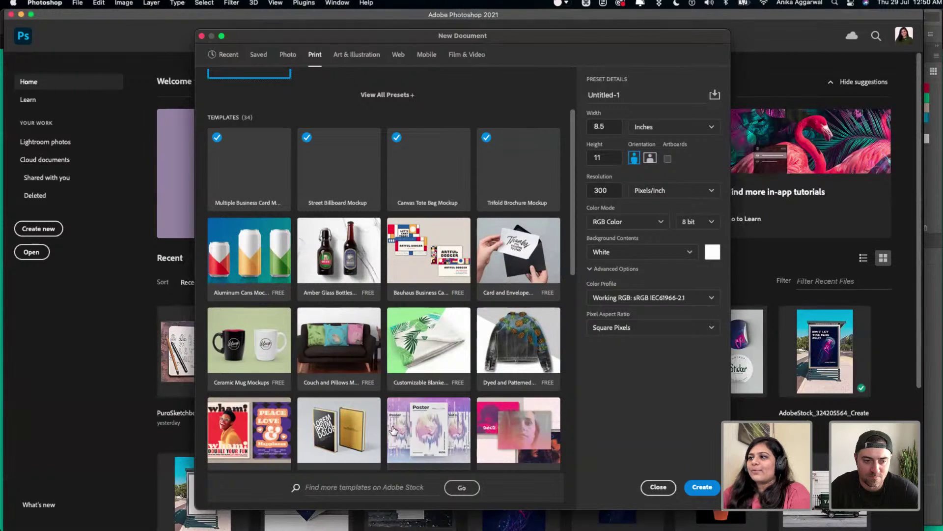
pyautogui.scroll(-5, 393, 431)
pyautogui.click(658, 487)
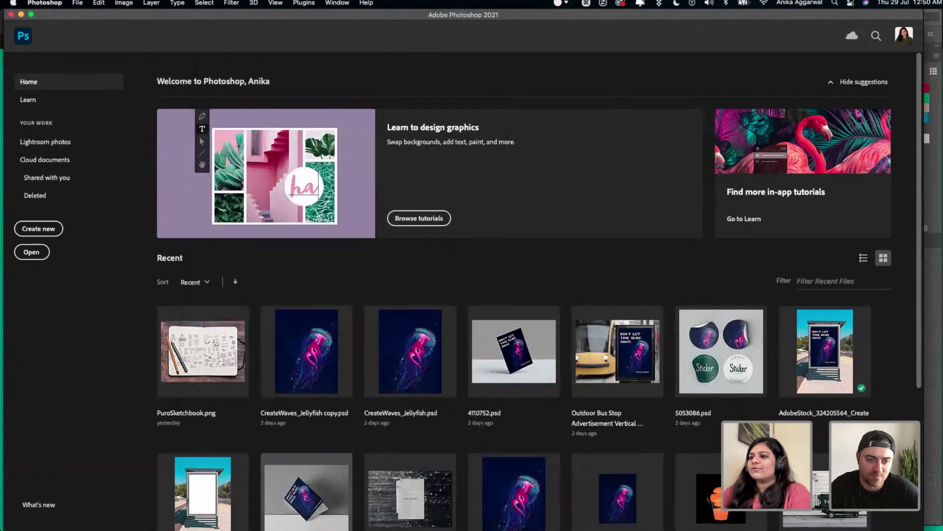
# - Switch back to Illustrator and show the notebook, flyer sketches and Puro wordmark explorations together
pyautogui.moveTo(200, 528)
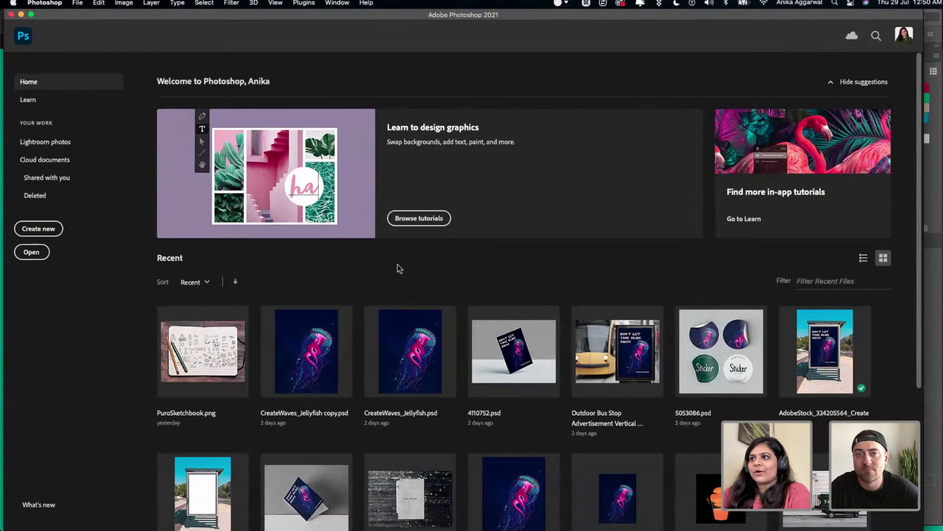
pyautogui.click(366, 508)
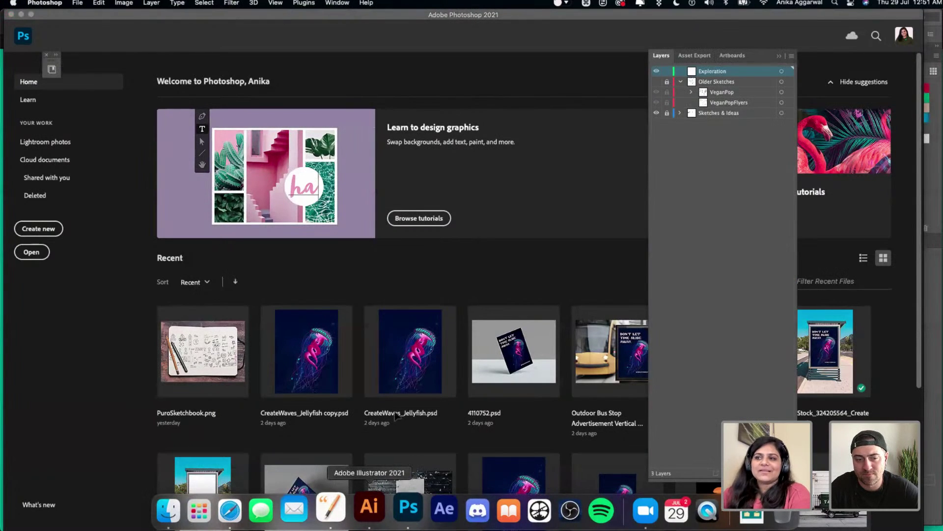
pyautogui.hscroll(5, 449, 182)
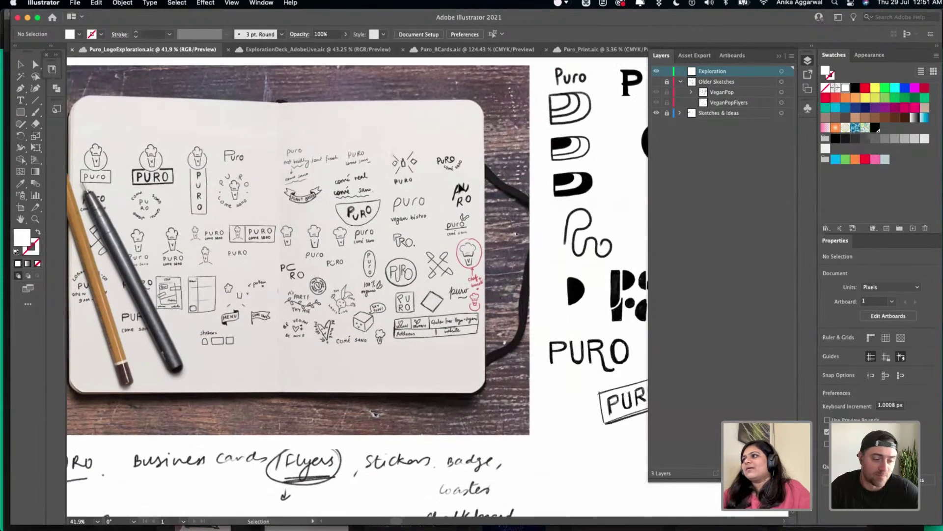
pyautogui.scroll(-5, 459, 188)
pyautogui.hscroll(5, 460, 189)
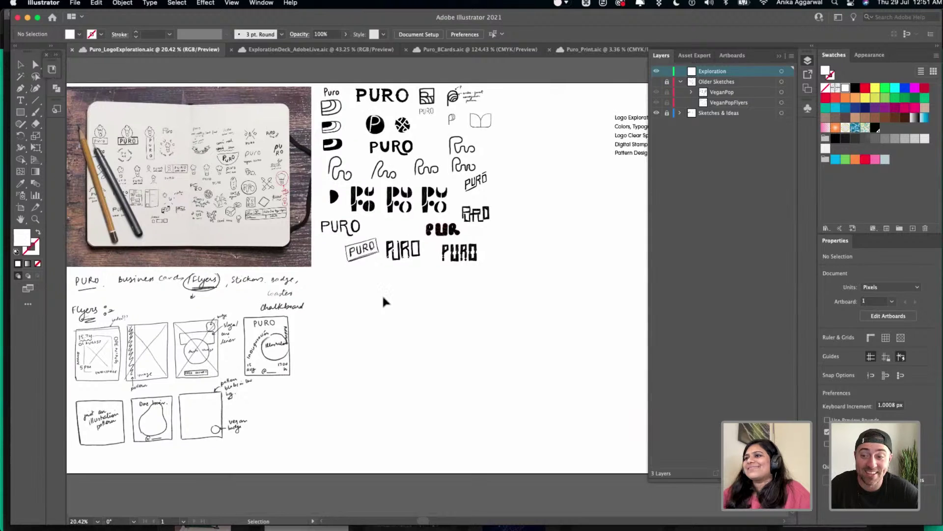
pyautogui.hscroll(3, 382, 294)
pyautogui.scroll(-1, 381, 294)
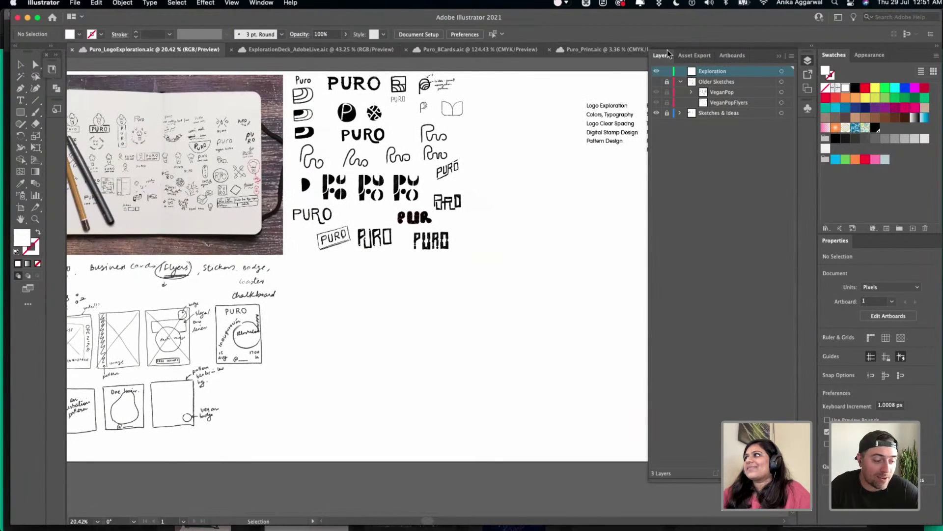
# - Switch to the GoldenRatio.aic document and list its layers beside the Golden Ratio artboard
pyautogui.click(777, 56)
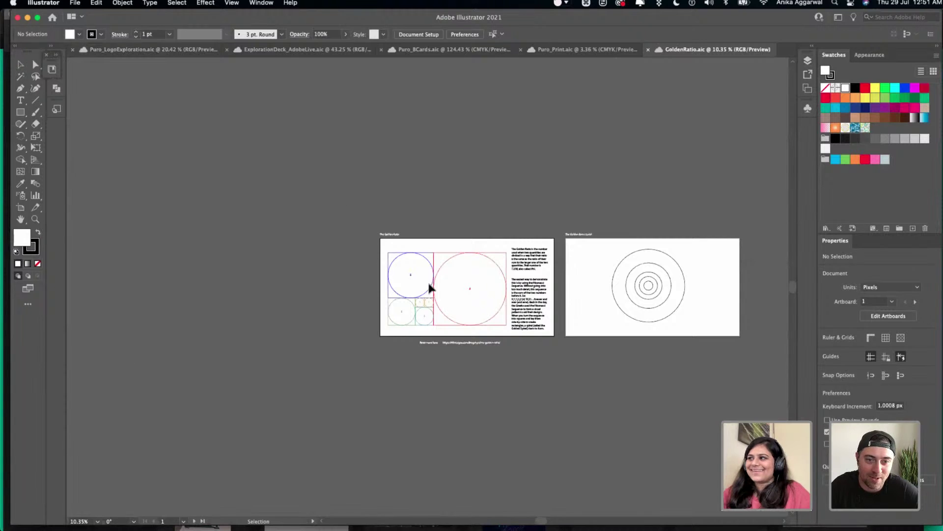
pyautogui.scroll(3, 449, 221)
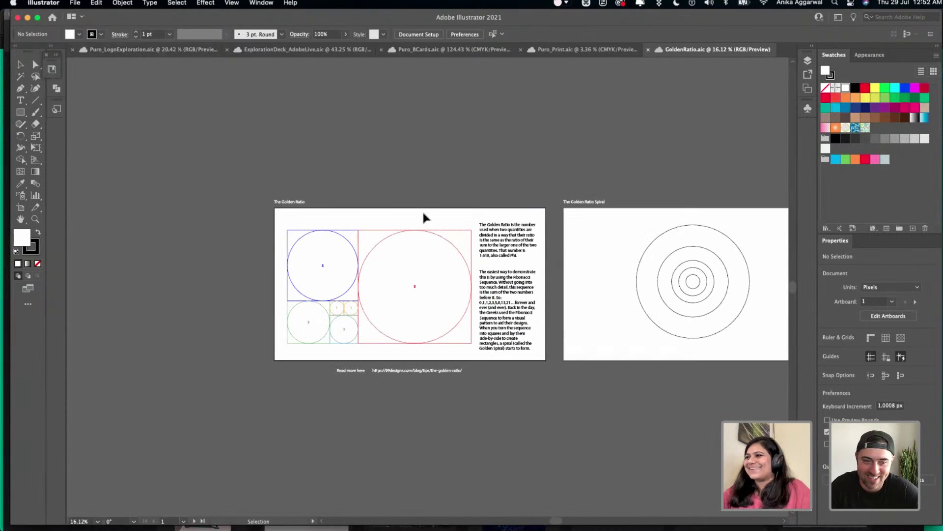
pyautogui.scroll(3, 422, 211)
pyautogui.hscroll(3, 740, 136)
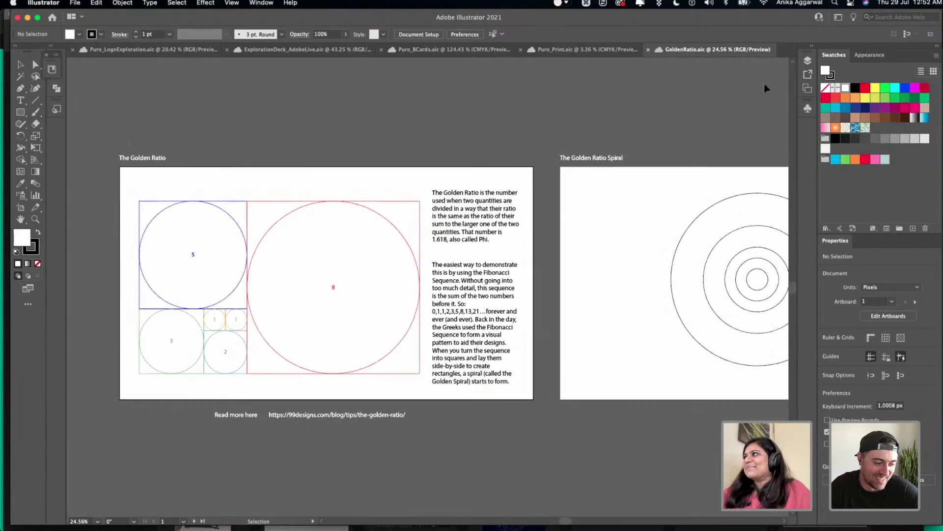
pyautogui.click(808, 61)
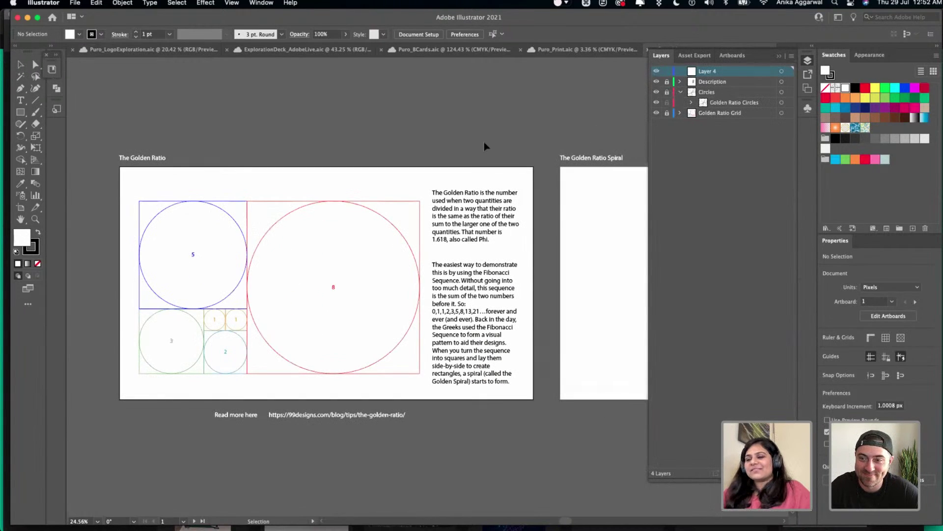
# - Examine the numbered Fibonacci squares and circles, the Golden Ratio description, and the edge of the neighbouring spiral artboard
pyautogui.scroll(-2, 276, 265)
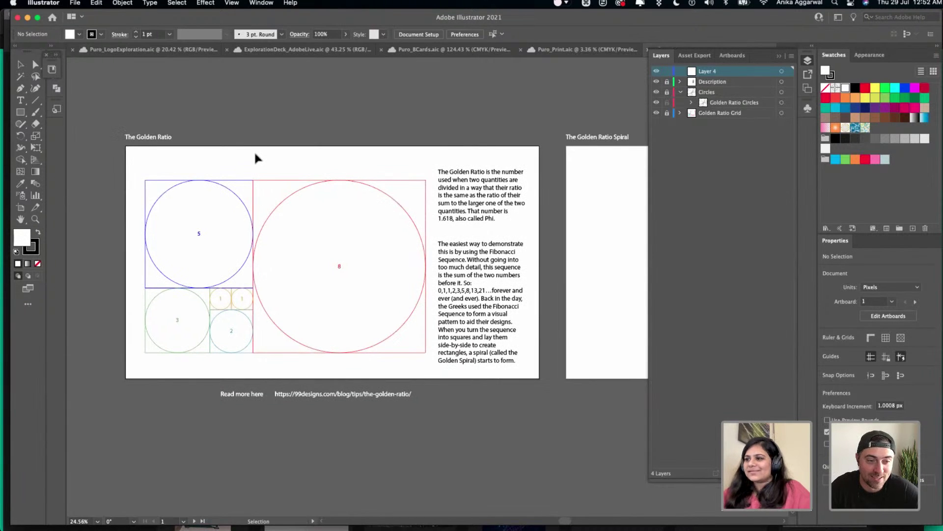
pyautogui.scroll(3, 261, 354)
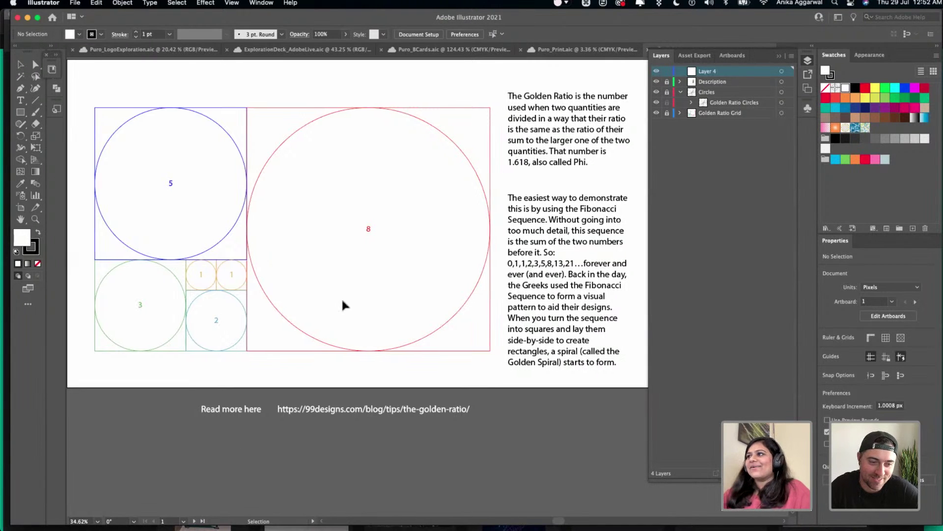
pyautogui.hscroll(3, 339, 299)
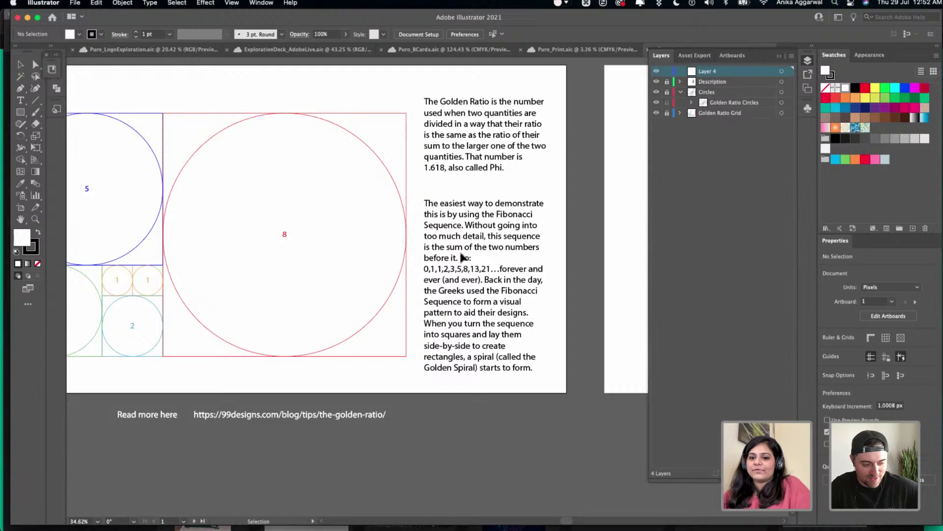
pyautogui.hscroll(10, 460, 255)
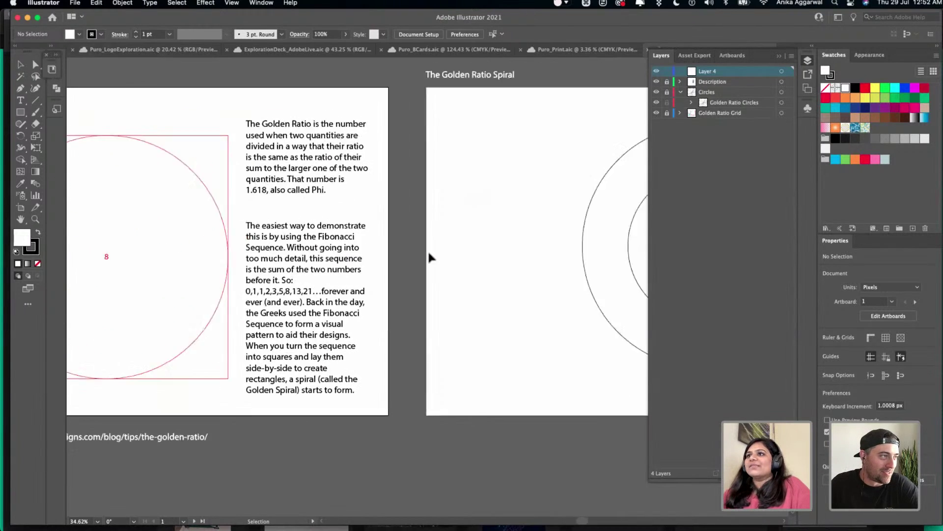
pyautogui.hscroll(-15, 429, 257)
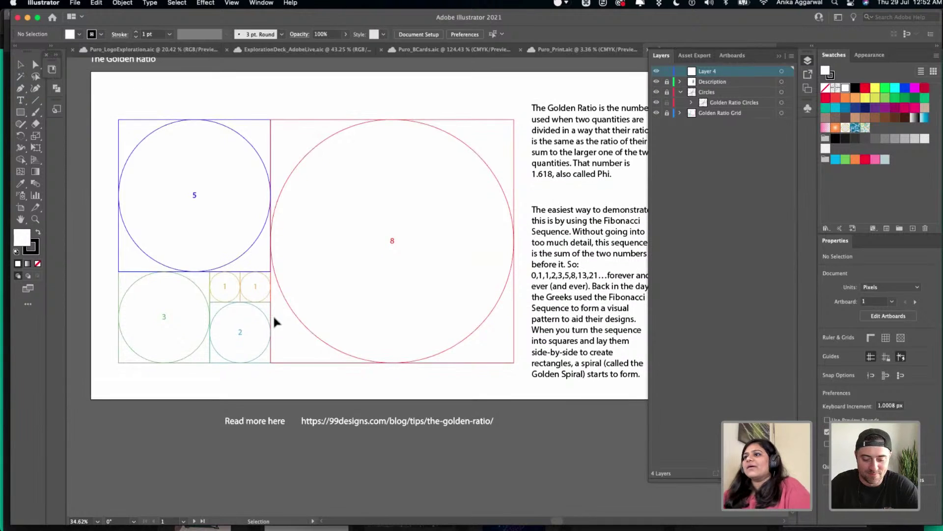
# - Draw a square about 230 px wide on the empty canvas below the Golden Ratio artboard
pyautogui.scroll(-7, 274, 321)
pyautogui.press('m')
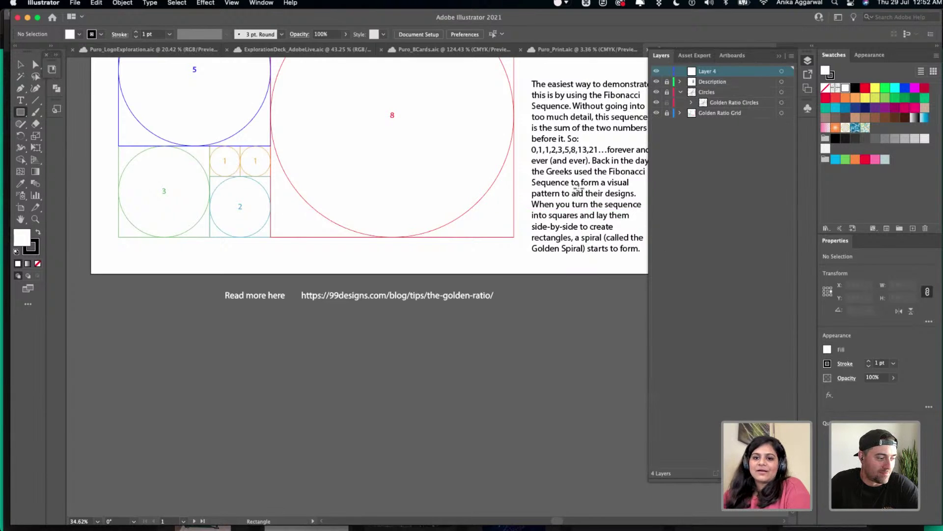
pyautogui.press('v')
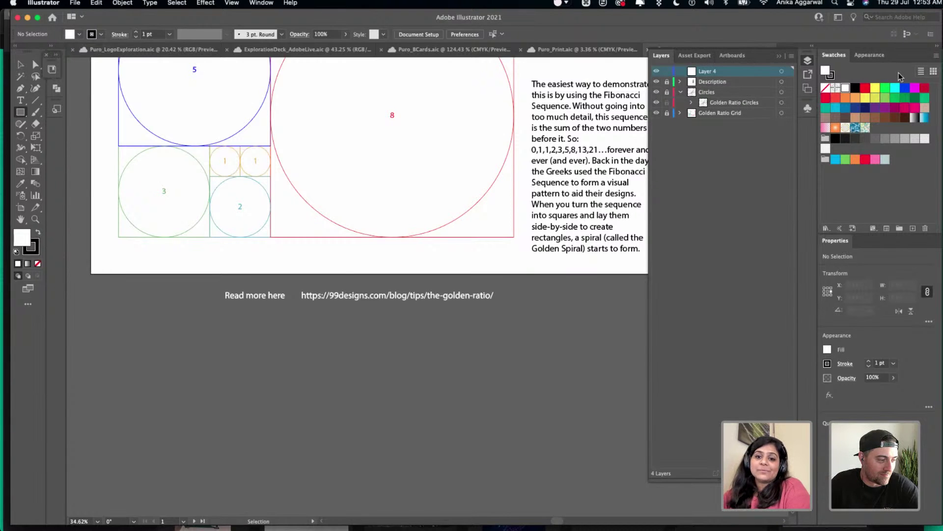
pyautogui.press('m')
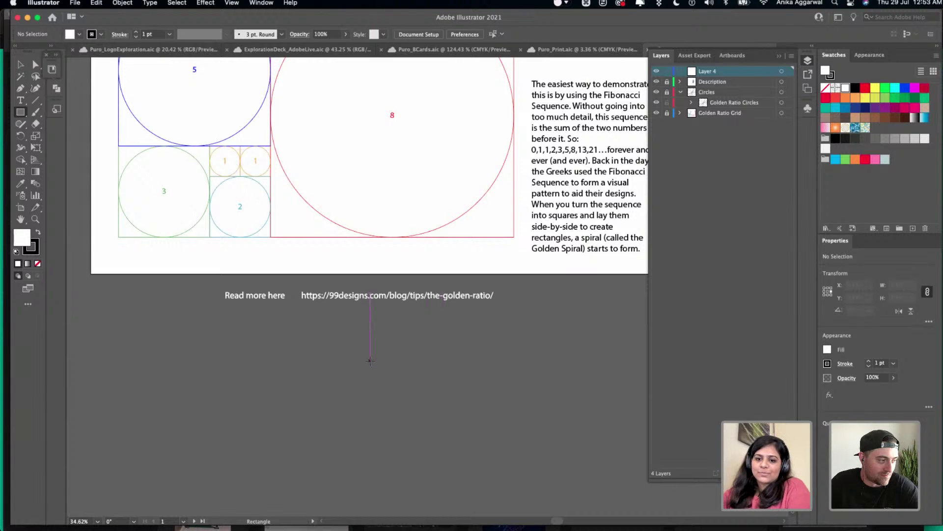
pyautogui.scroll(-1, 366, 364)
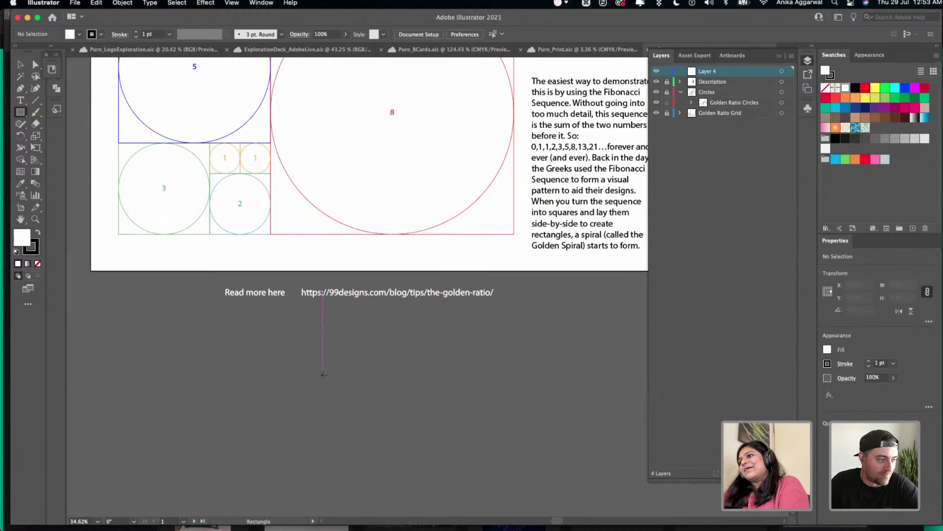
pyautogui.scroll(-2, 322, 373)
pyautogui.moveTo(197, 316); pyautogui.dragTo(267, 386)
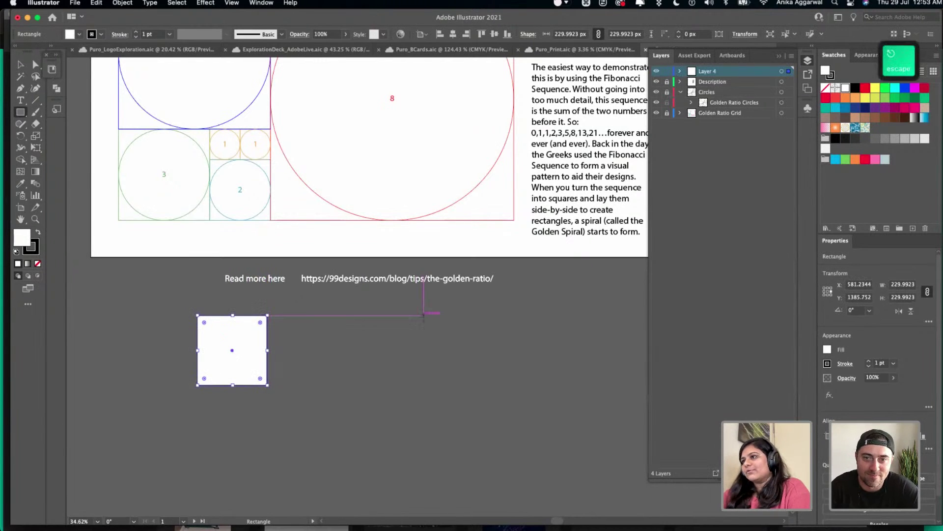
# - Create a second square of exactly 100 × 100 px beside the first one, with width and height unlinked
pyautogui.click(420, 317)
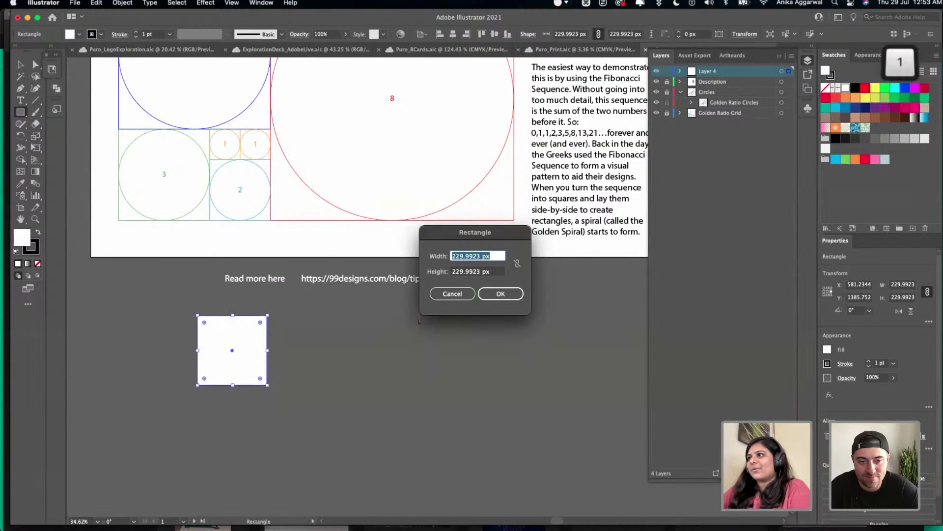
pyautogui.write('100')
pyautogui.click(517, 264)
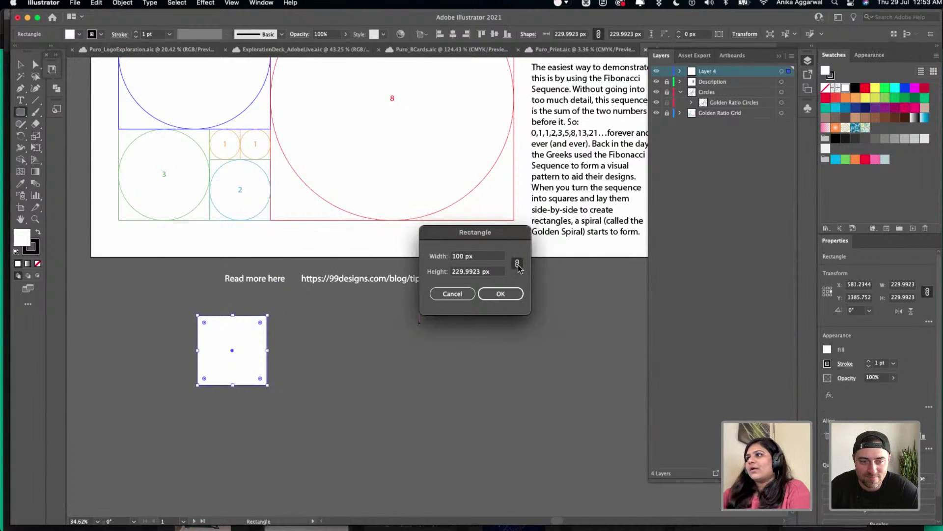
pyautogui.doubleClick(479, 272)
pyautogui.write('100')
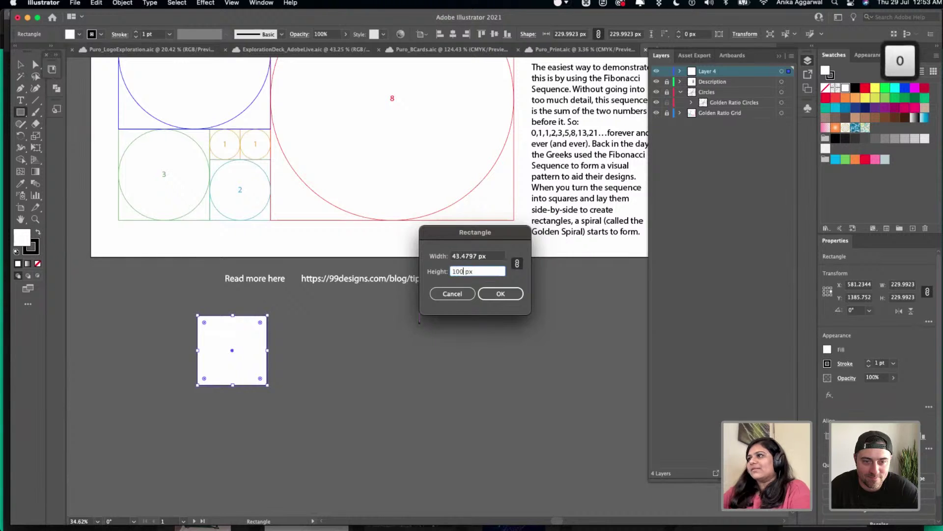
pyautogui.click(517, 263)
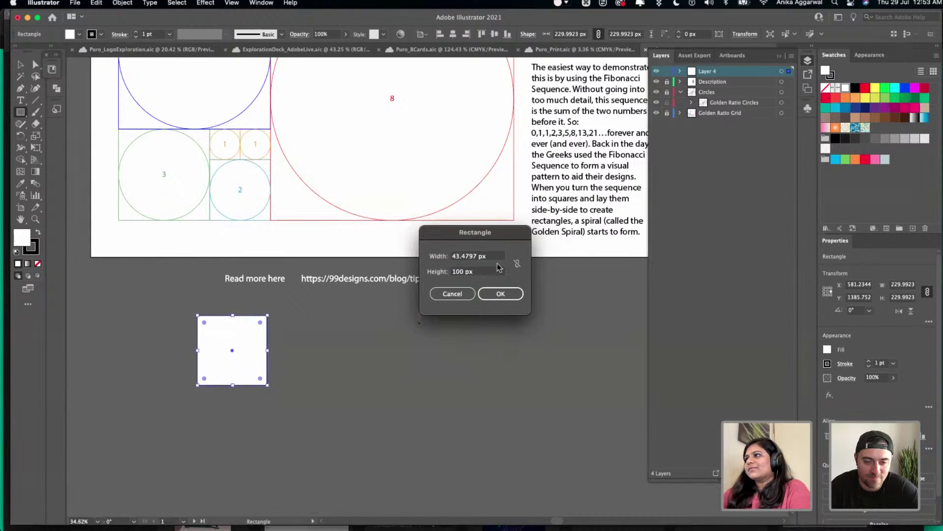
pyautogui.click(470, 256)
pyautogui.doubleClick(471, 256)
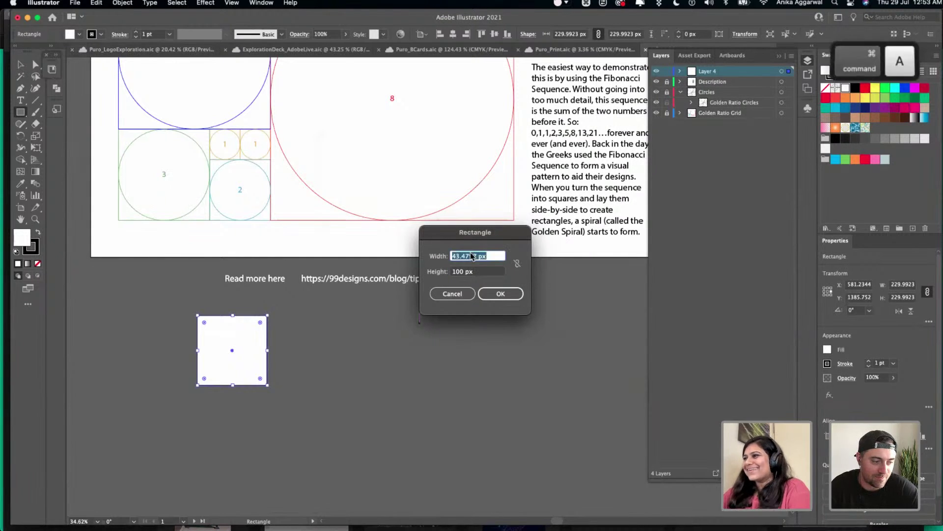
pyautogui.write('100')
pyautogui.press('Return')
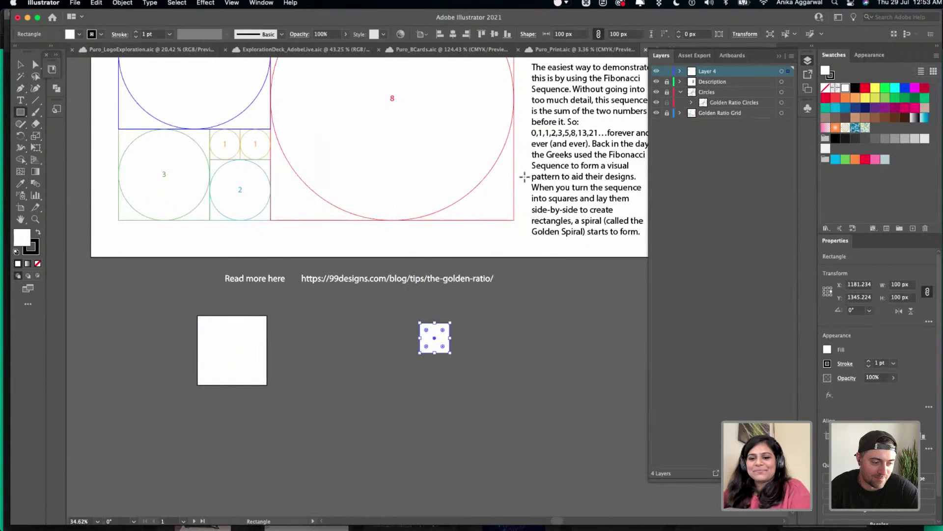
pyautogui.scroll(5, 462, 331)
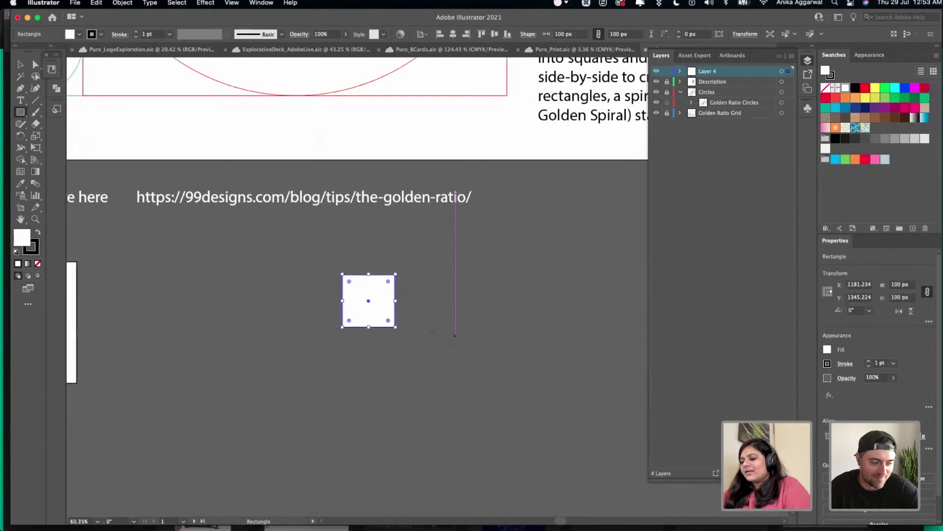
pyautogui.press('v')
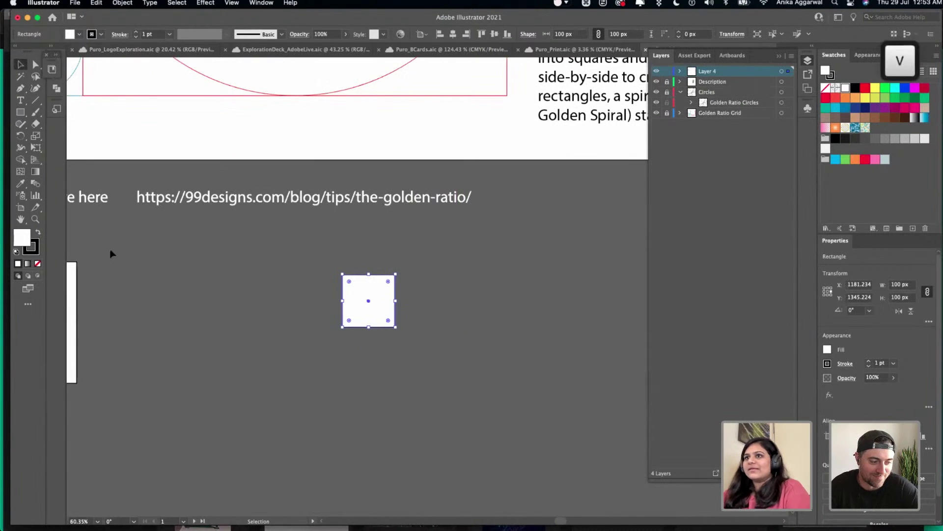
pyautogui.click(38, 233)
pyautogui.press('x')
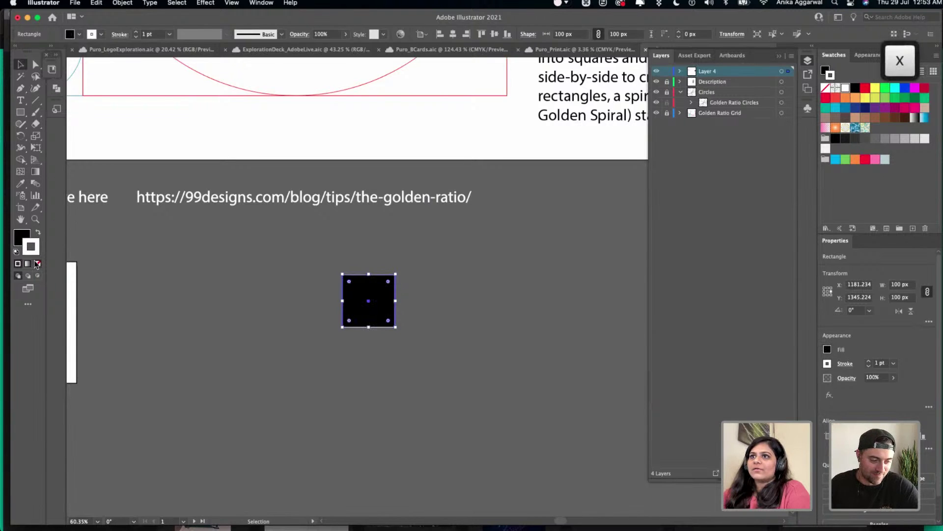
pyautogui.click(38, 263)
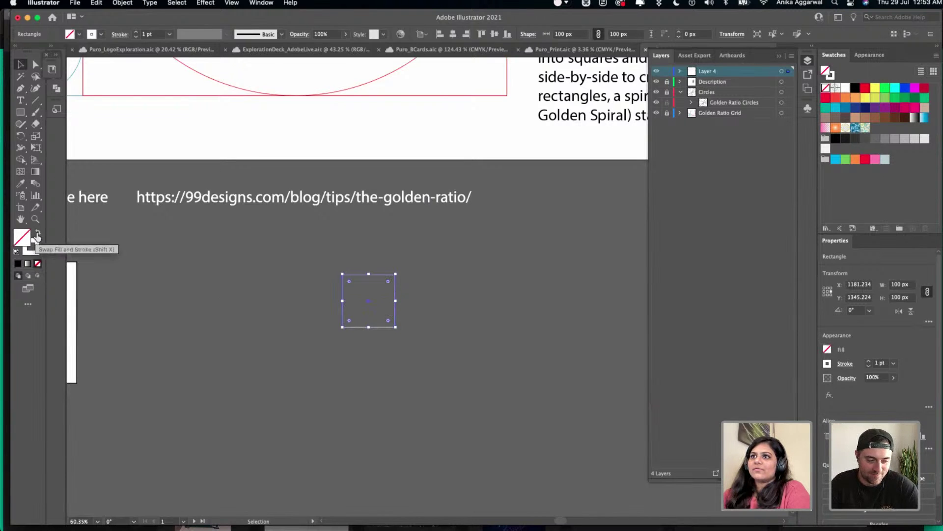
pyautogui.click(38, 235)
pyautogui.press('x')
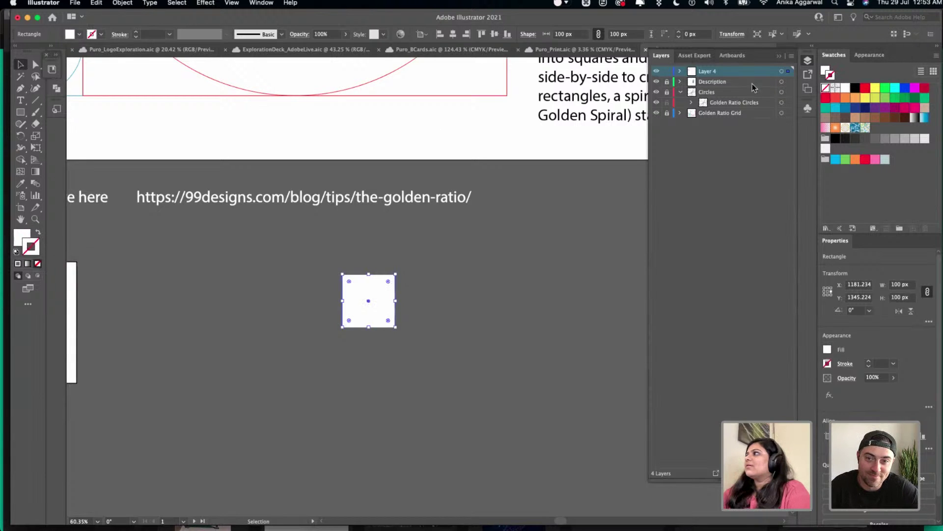
pyautogui.click(854, 88)
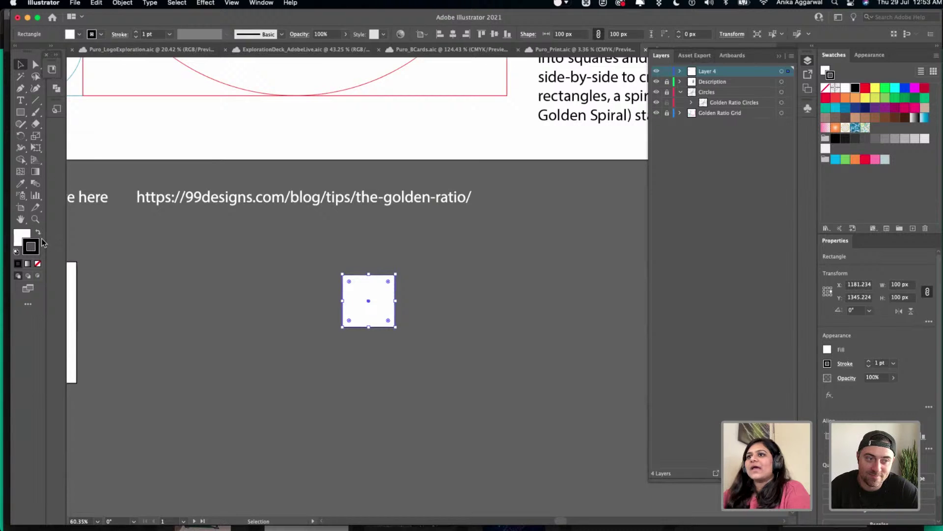
# - Remove the fill from the 100 px square, keeping only its black outline, and deselect it
pyautogui.press('x')
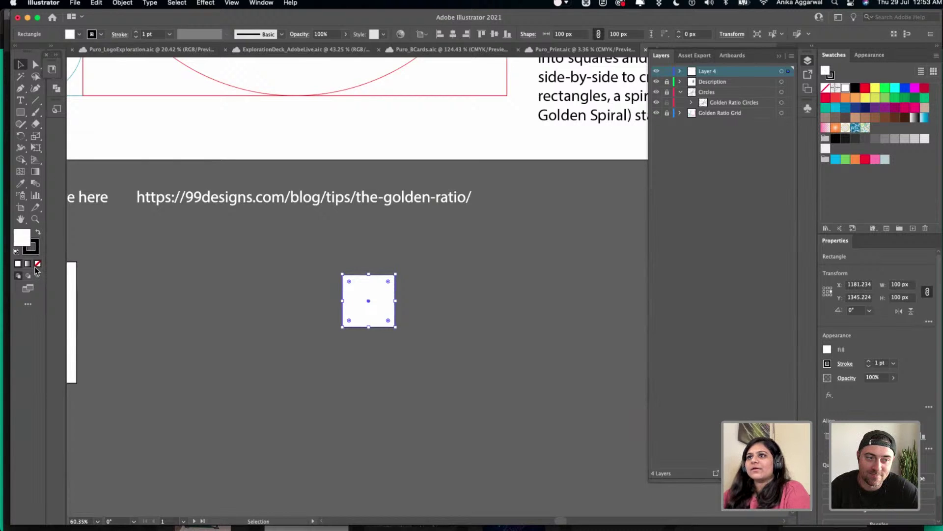
pyautogui.click(37, 263)
pyautogui.click(432, 295)
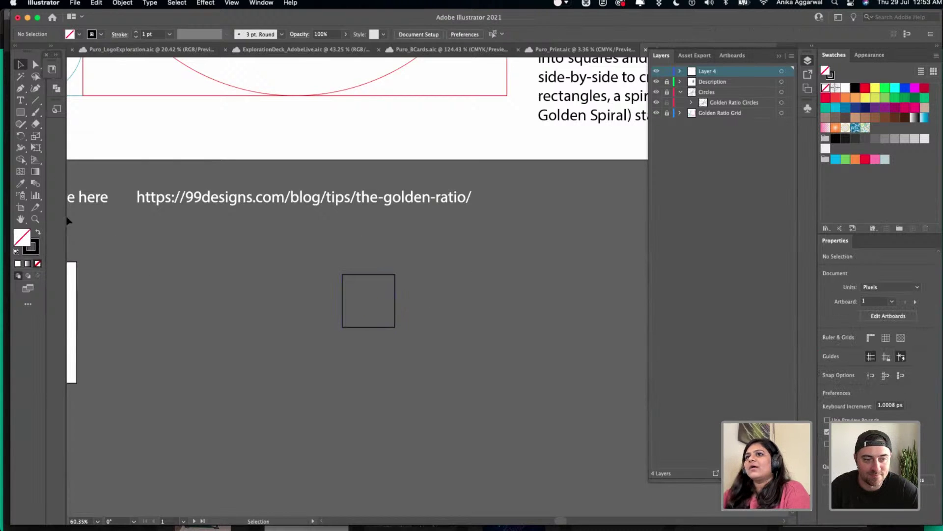
# - Add an artboard around the 100 px square and enlarge it to about 1008 × 665 px
pyautogui.click(21, 207)
pyautogui.moveTo(329, 245); pyautogui.dragTo(648, 465)
pyautogui.scroll(-3, 516, 411)
pyautogui.moveTo(539, 414); pyautogui.dragTo(647, 478)
pyautogui.hotkey('ctrl', 'z')
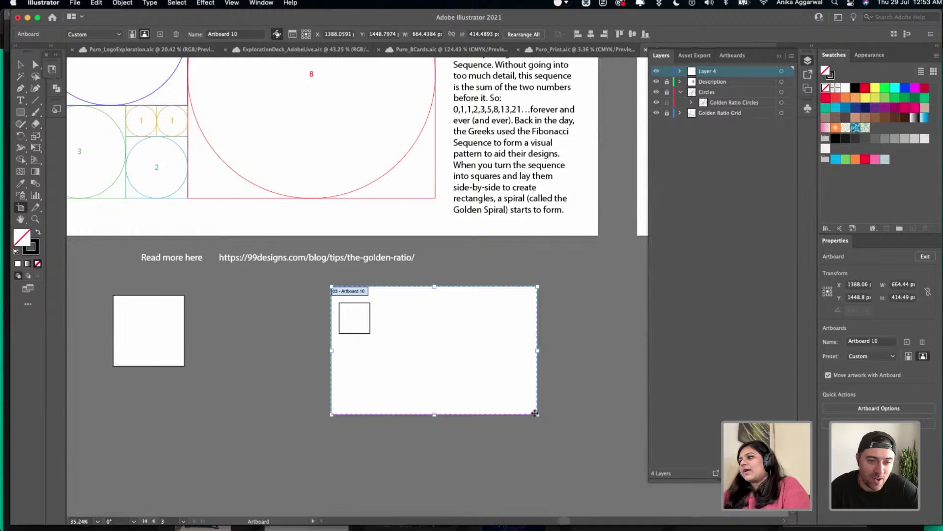
pyautogui.moveTo(537, 414); pyautogui.dragTo(643, 495)
pyautogui.hscroll(5, 508, 381)
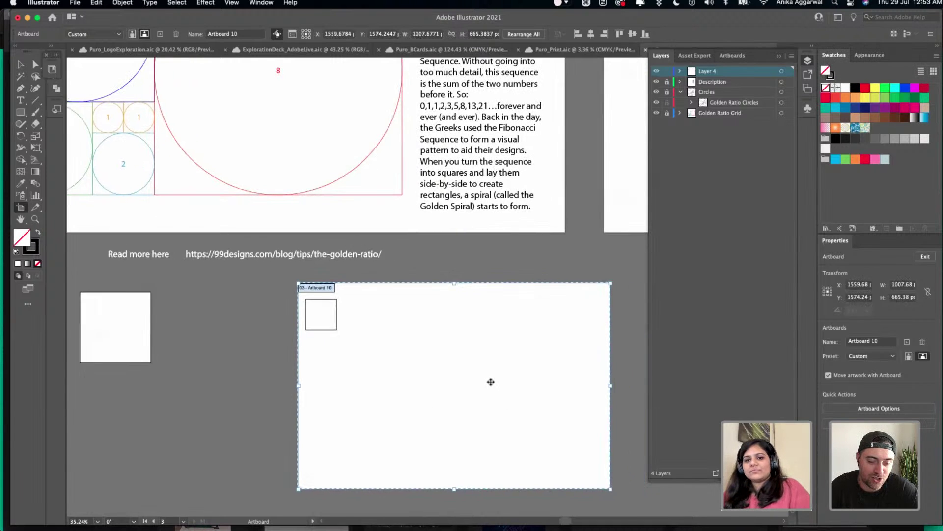
# - Leave artboard editing and hide all artboards so the whole canvas is plain white
pyautogui.hotkey('ctrl', 'shift', 'h')
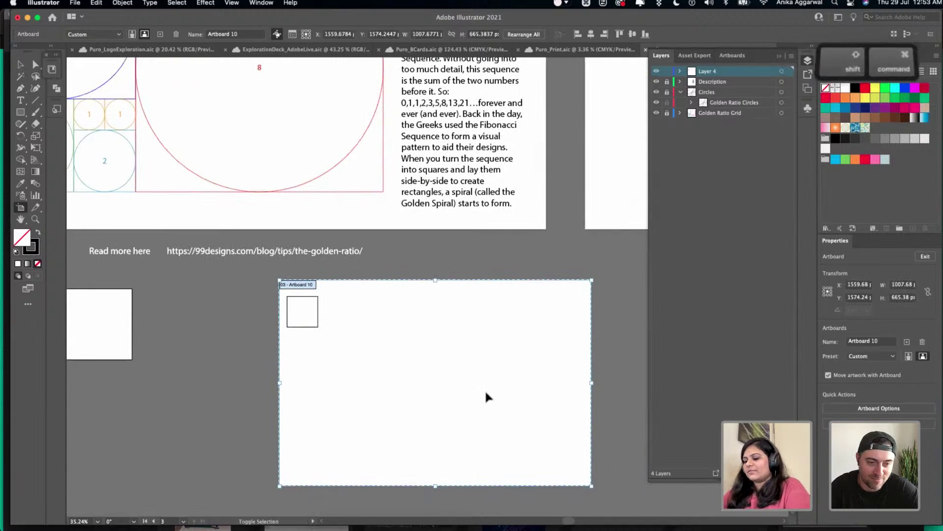
pyautogui.press('v')
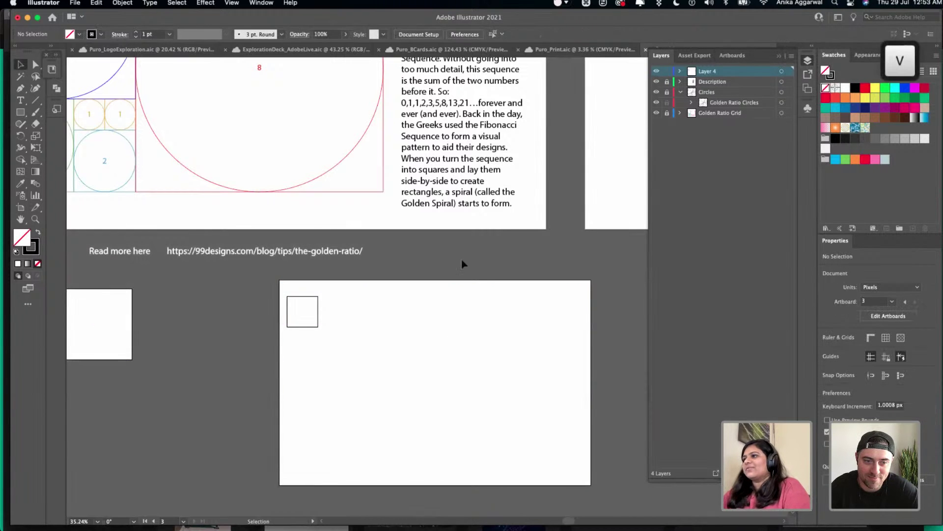
pyautogui.hotkey('ctrl', 'shift', 'h')
pyautogui.scroll(-3, 278, 301)
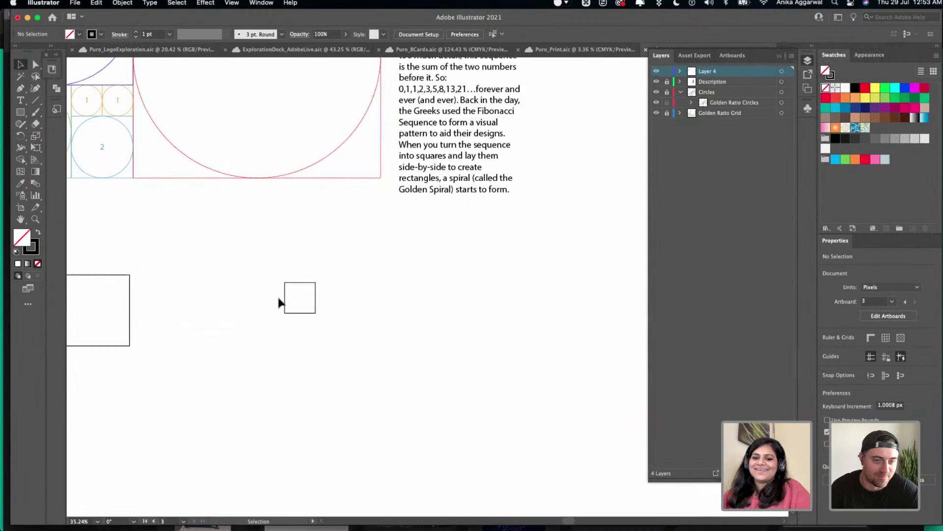
# - Move the 100 px square slightly right and further down into the open canvas, and view it close up
pyautogui.moveTo(295, 264); pyautogui.dragTo(320, 336)
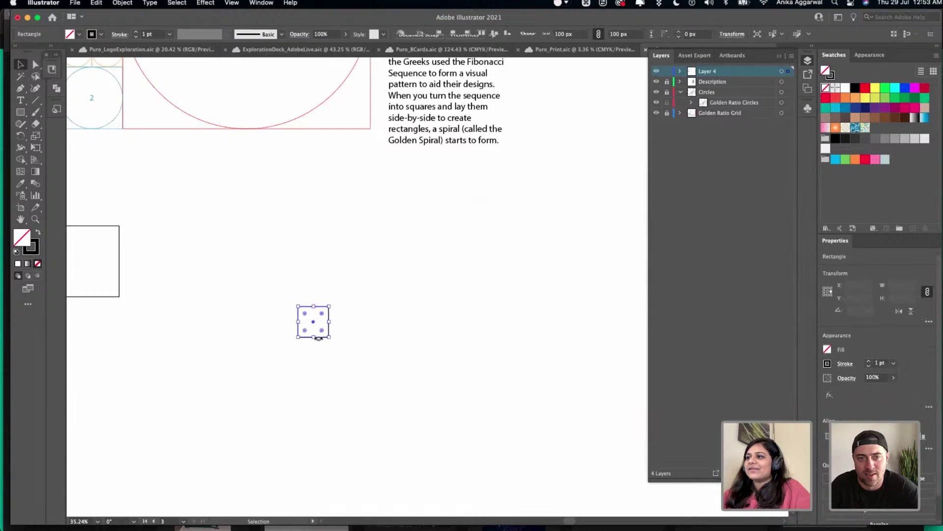
pyautogui.scroll(3, 316, 334)
pyautogui.scroll(3, 293, 306)
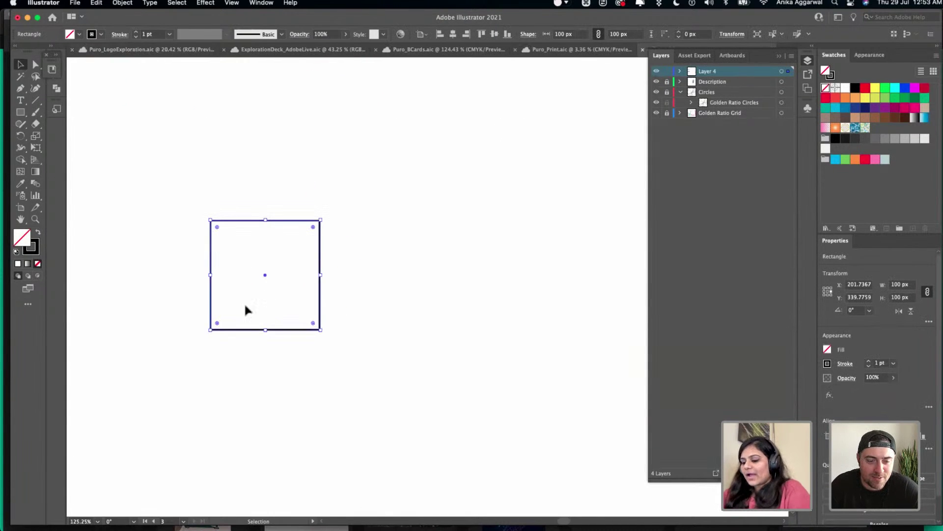
pyautogui.press('l')
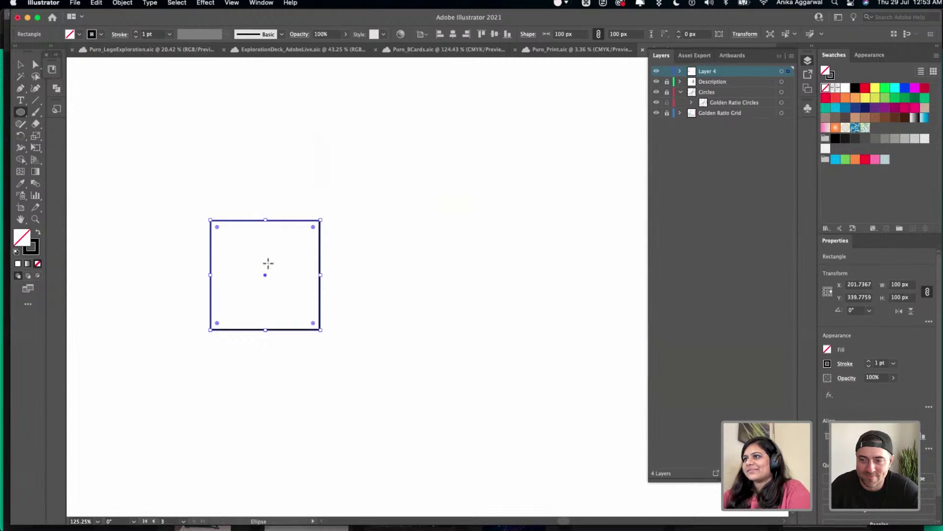
pyautogui.press('Escape')
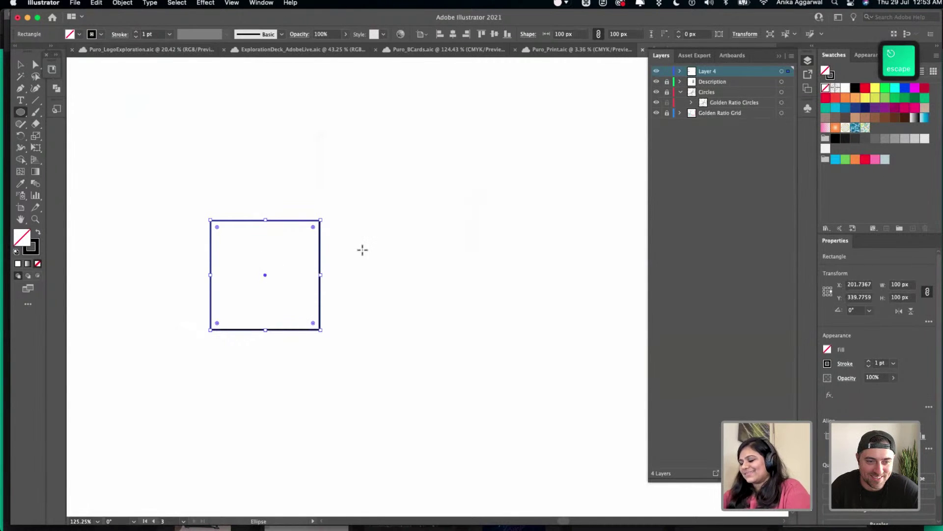
pyautogui.press('v')
pyautogui.click(282, 284)
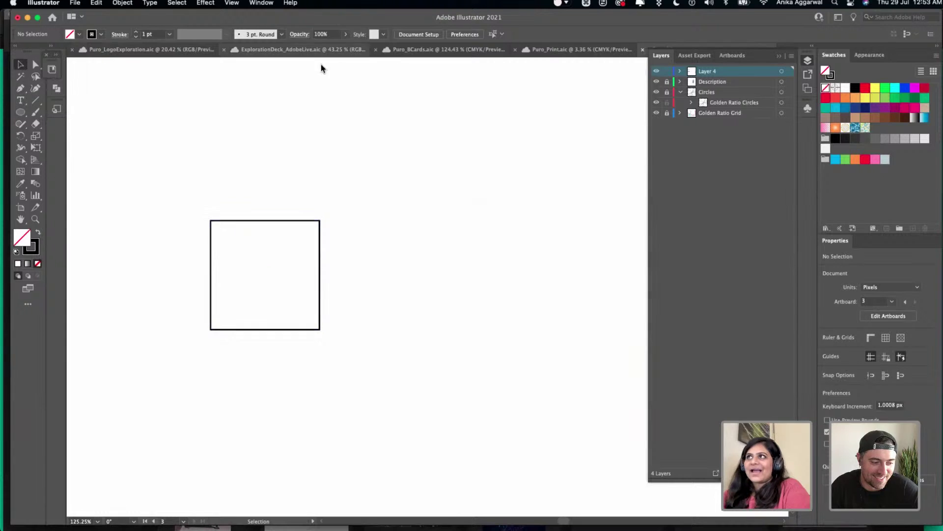
# - Check that Smart Guides are enabled, and draw a 100 px circle from the square's center so it fits inside the square
pyautogui.click(231, 3)
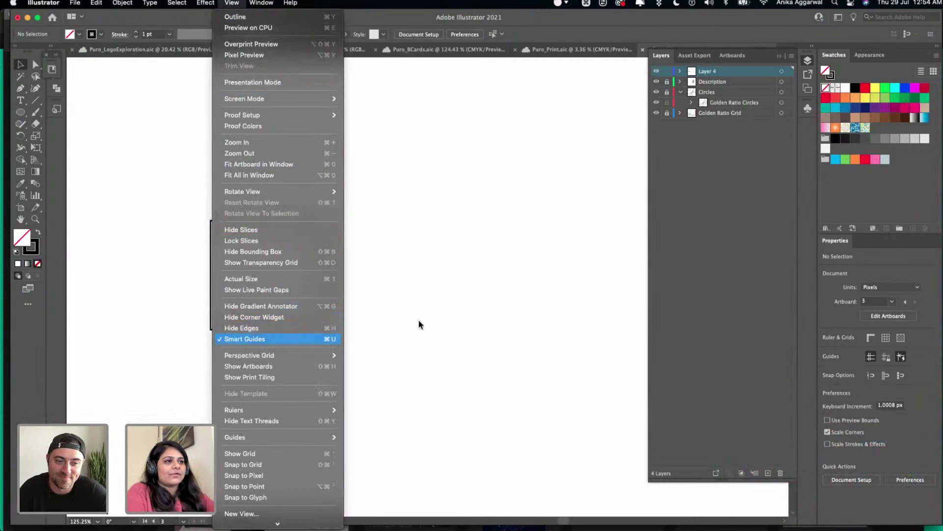
pyautogui.click(436, 316)
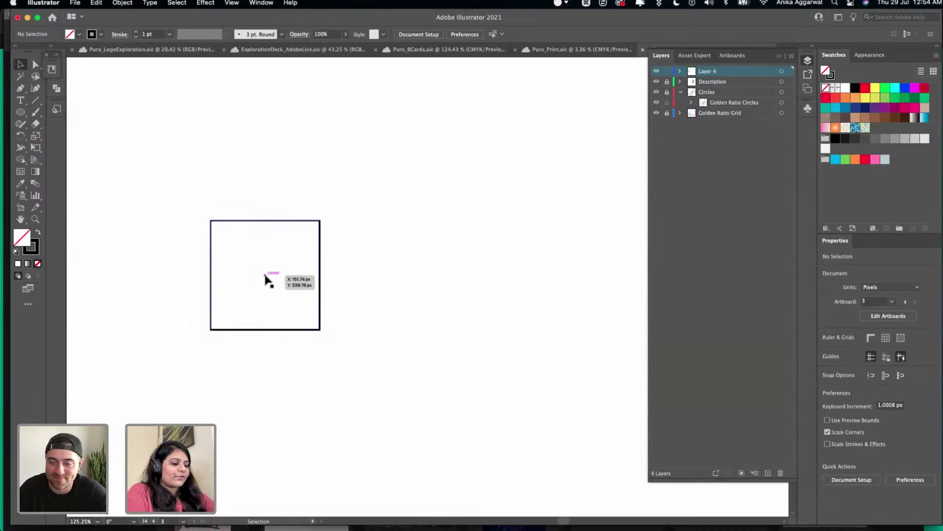
pyautogui.press('l')
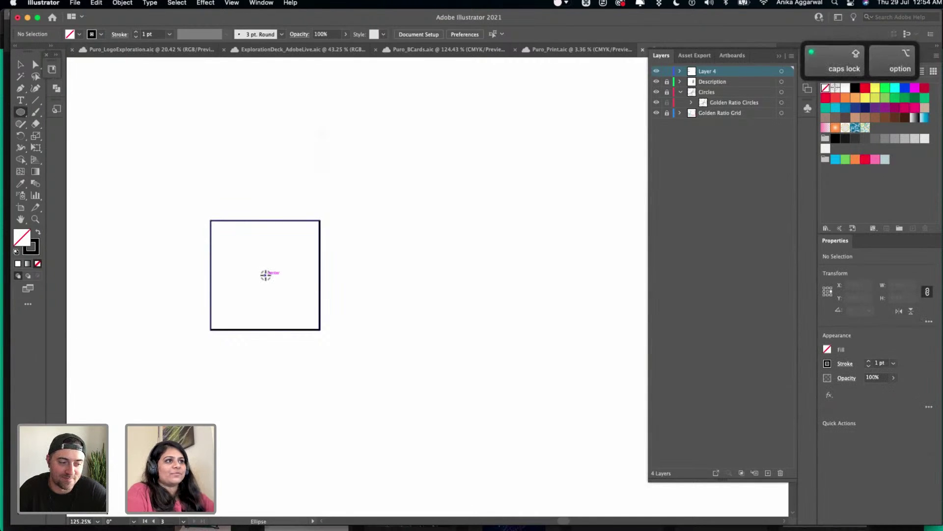
pyautogui.moveTo(266, 274); pyautogui.dragTo(320, 220)
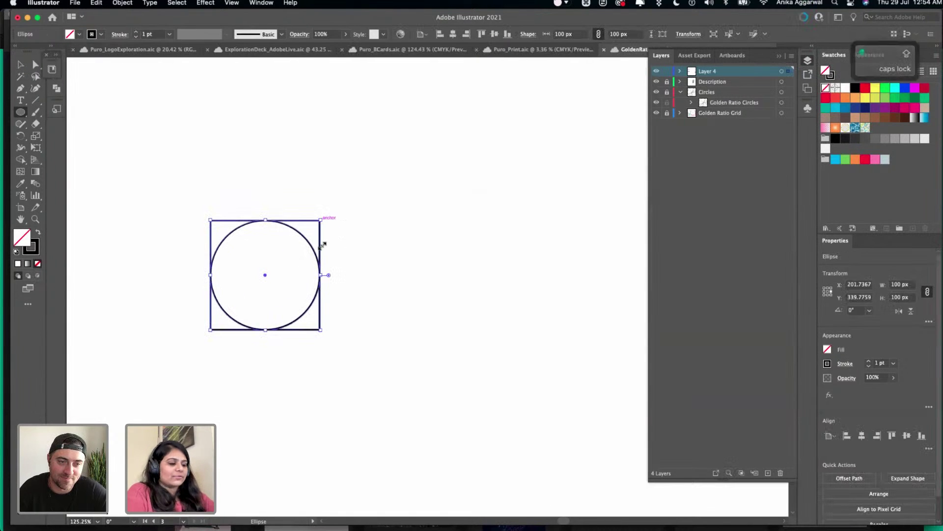
pyautogui.press('v')
pyautogui.click(346, 239)
# - Duplicate the square and its circle horizontally so that the copy sits edge to edge on the original's right side
pyautogui.scroll(-3, 339, 211)
pyautogui.hscroll(2, 339, 211)
pyautogui.moveTo(307, 141); pyautogui.dragTo(143, 329)
pyautogui.click(200, 165)
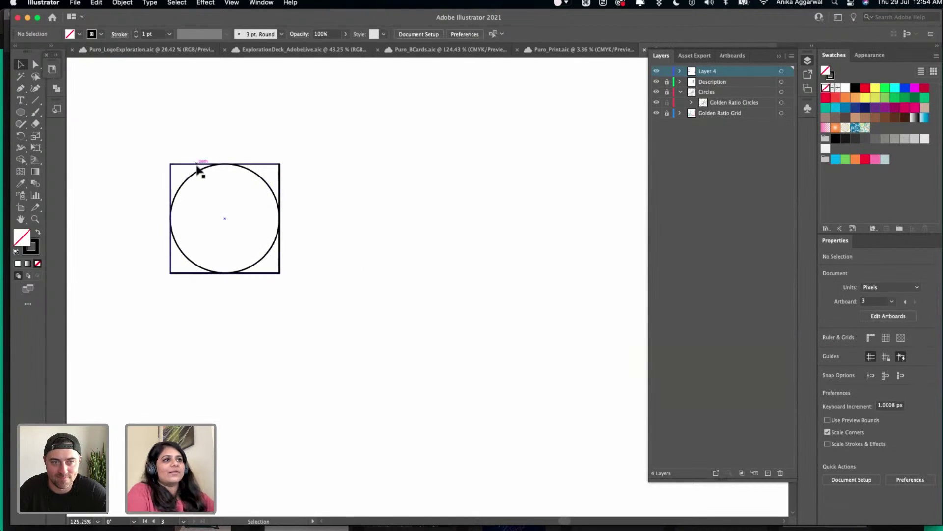
pyautogui.moveTo(228, 213); pyautogui.dragTo(337, 219)
pyautogui.press('capslock')
pyautogui.click(469, 183)
# - Examine the colored golden ratio grid and the Fibonacci sequence in the description text beside it
pyautogui.scroll(10, 432, 208)
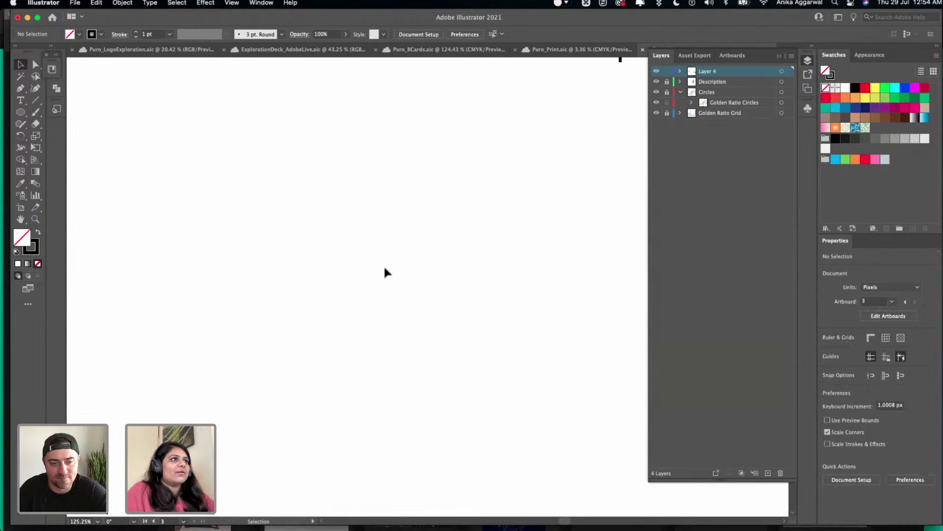
pyautogui.scroll(-3, 384, 261)
pyautogui.scroll(-4, 386, 266)
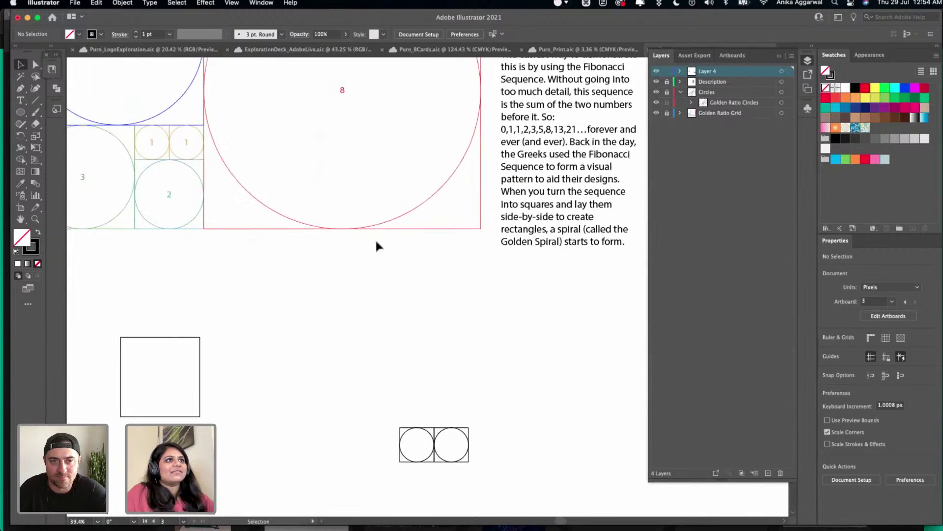
pyautogui.scroll(2, 352, 225)
pyautogui.hscroll(-2, 352, 225)
pyautogui.scroll(-3, 326, 206)
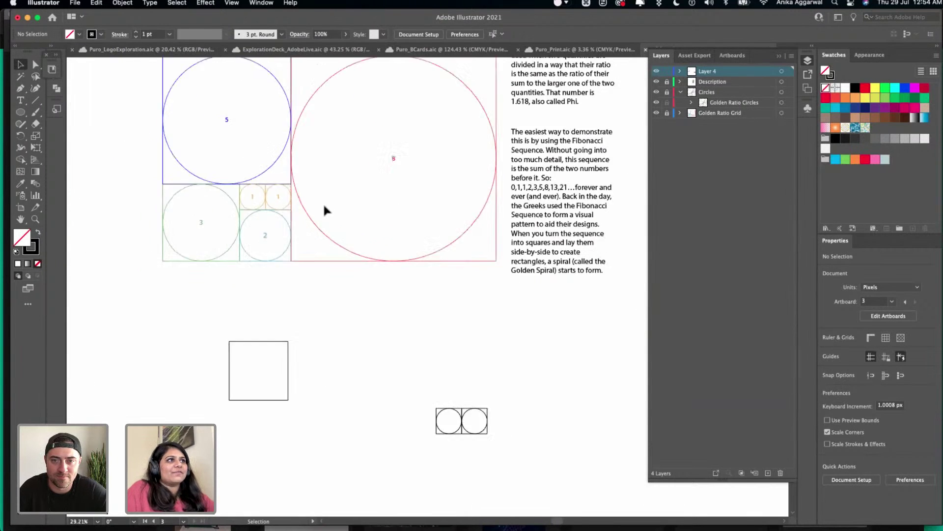
pyautogui.scroll(1, 323, 203)
pyautogui.scroll(4, 451, 227)
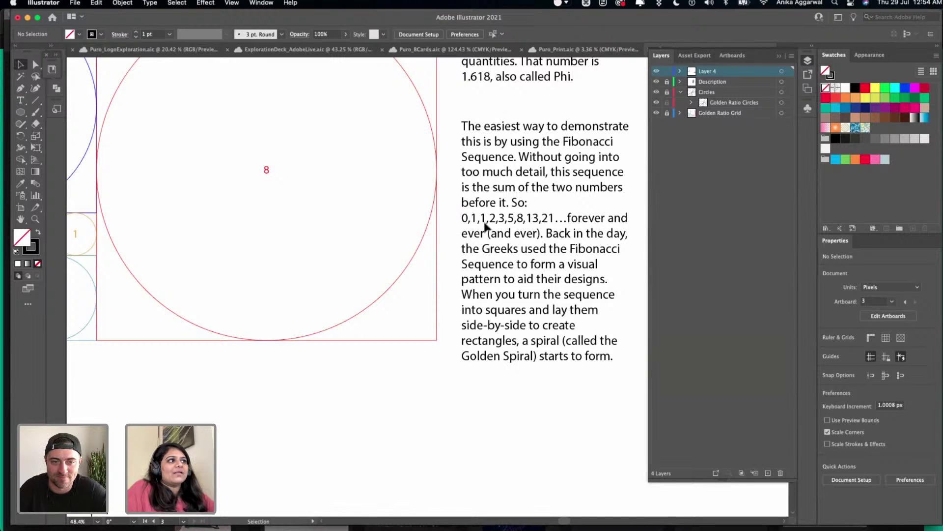
pyautogui.scroll(5, 483, 221)
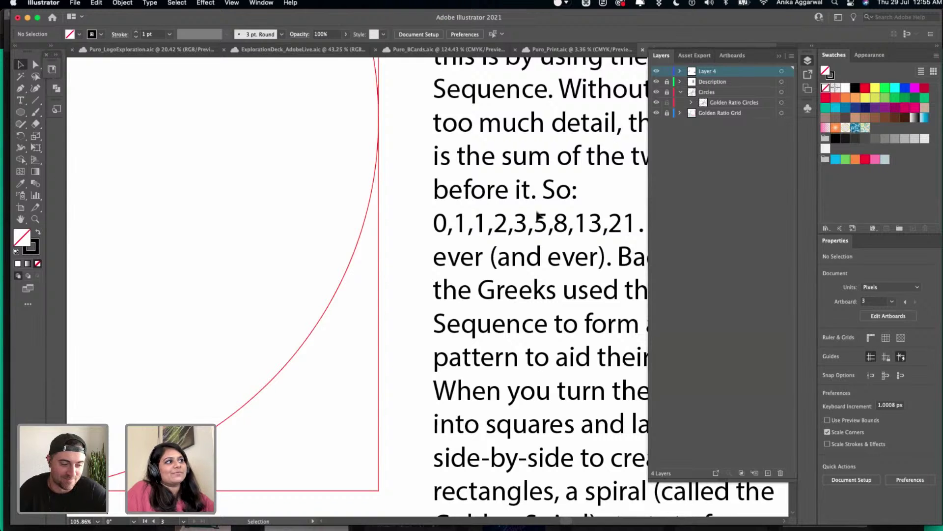
pyautogui.hotkey('ctrl', '0')
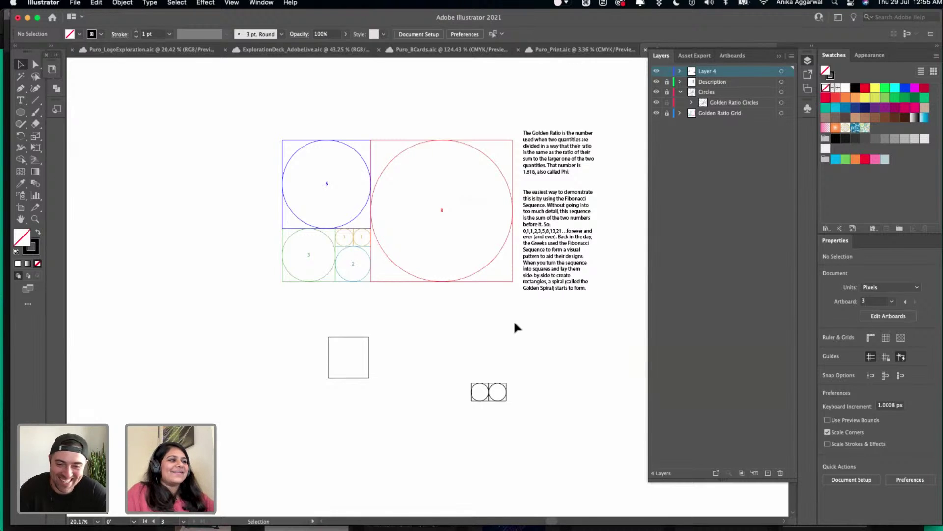
# - Read the golden ratio definition with its 1.618 value, and look over the concentric circles beside the text
pyautogui.hscroll(3, 514, 325)
pyautogui.scroll(-1, 514, 324)
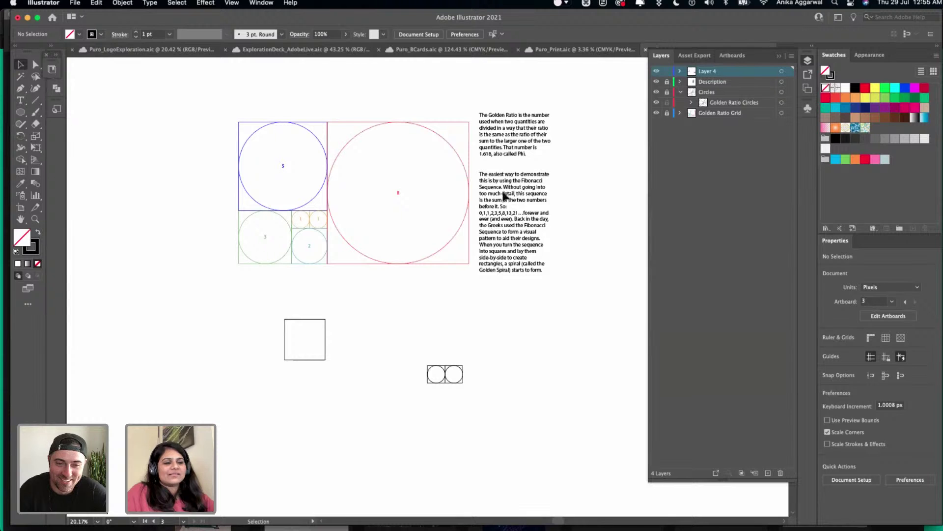
pyautogui.scroll(5, 508, 150)
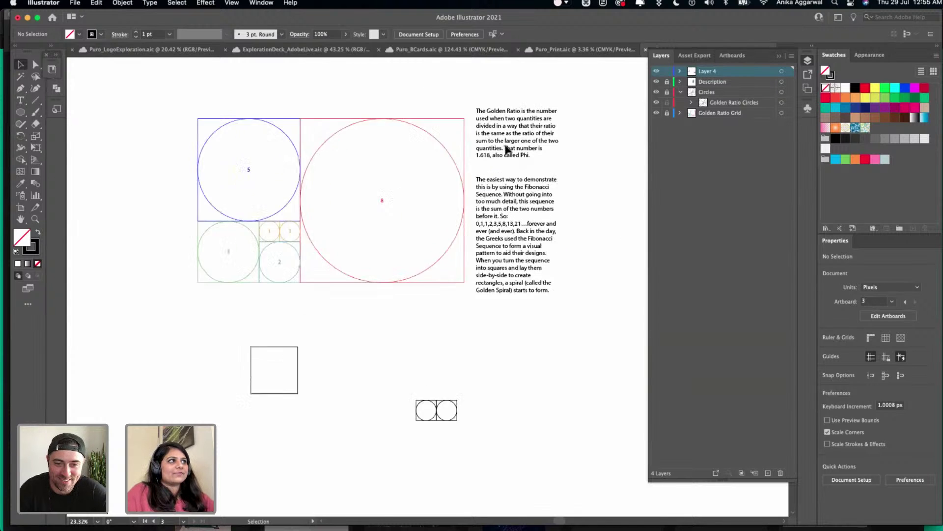
pyautogui.scroll(2, 482, 190)
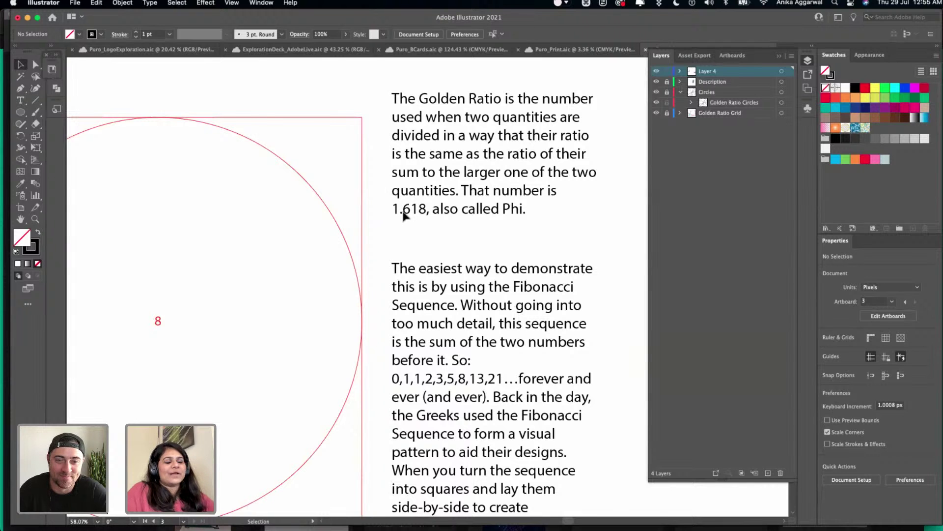
pyautogui.scroll(-1, 393, 241)
pyautogui.scroll(-4, 263, 191)
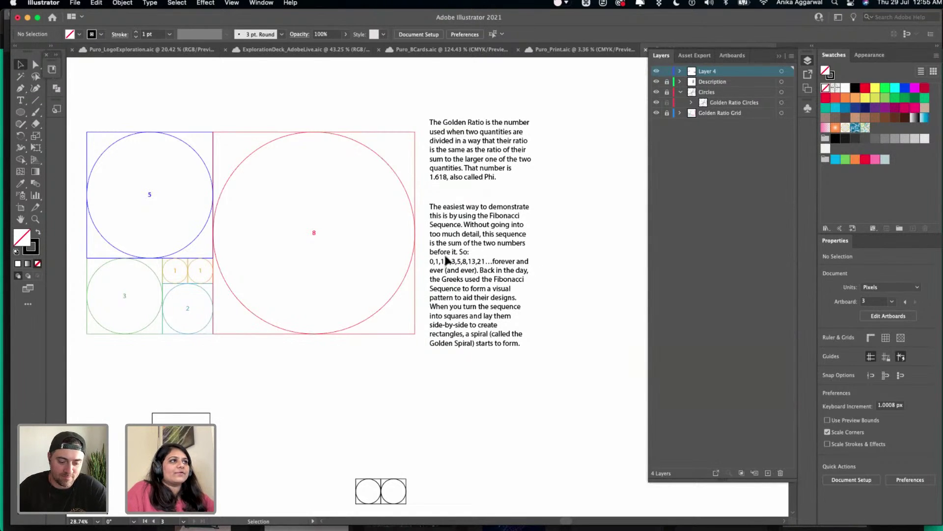
pyautogui.scroll(-2, 446, 261)
pyautogui.scroll(-3, 436, 309)
pyautogui.hscroll(2, 436, 310)
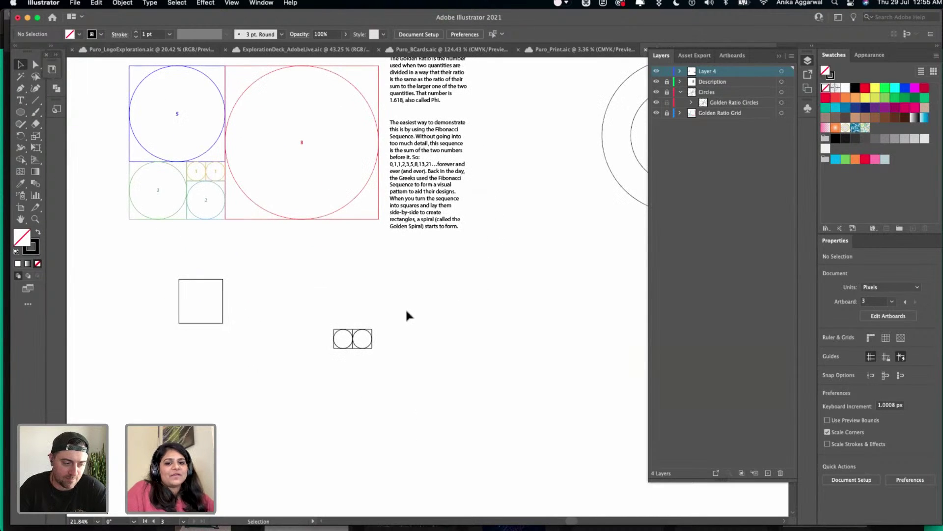
pyautogui.scroll(-2, 405, 314)
pyautogui.hscroll(3, 406, 314)
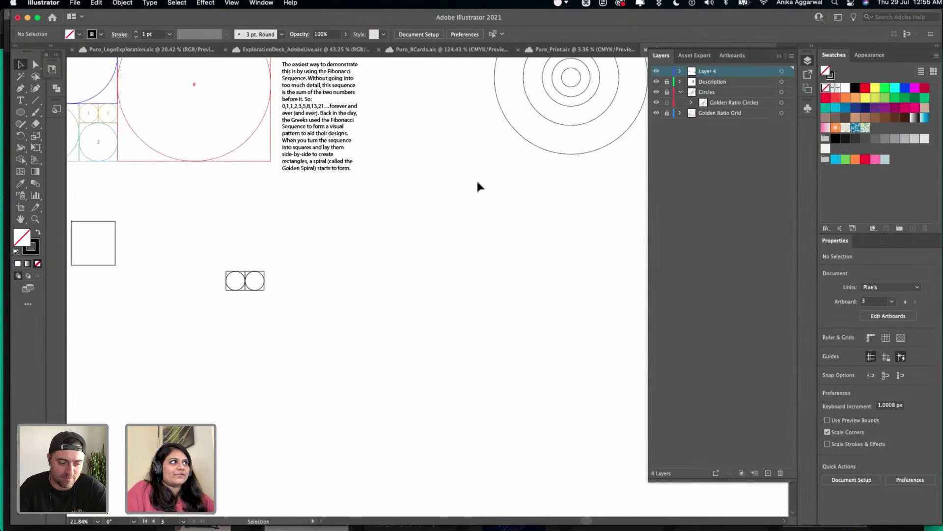
pyautogui.scroll(1, 501, 148)
pyautogui.hscroll(-2, 501, 148)
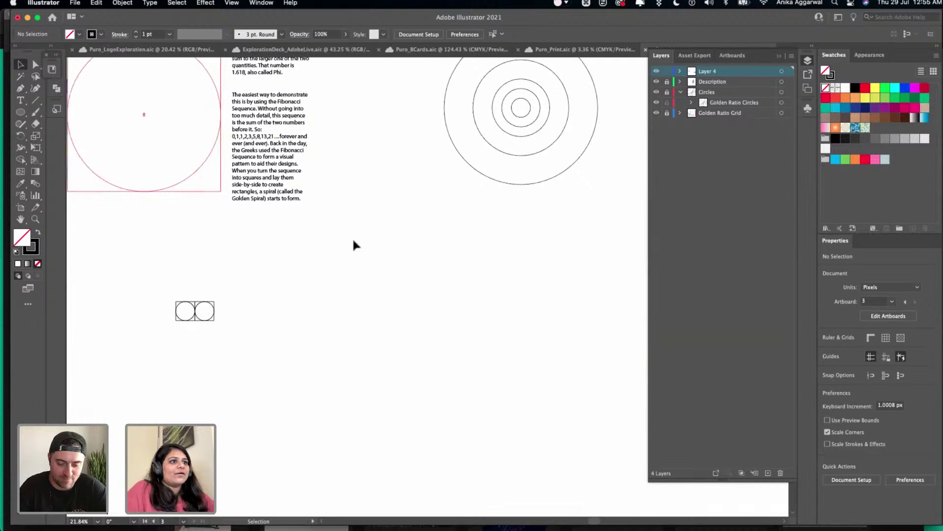
# - Duplicate one 100 px square with its circle and place the copy directly above the first small square
pyautogui.scroll(3, 276, 280)
pyautogui.click(310, 291)
pyautogui.click(320, 303)
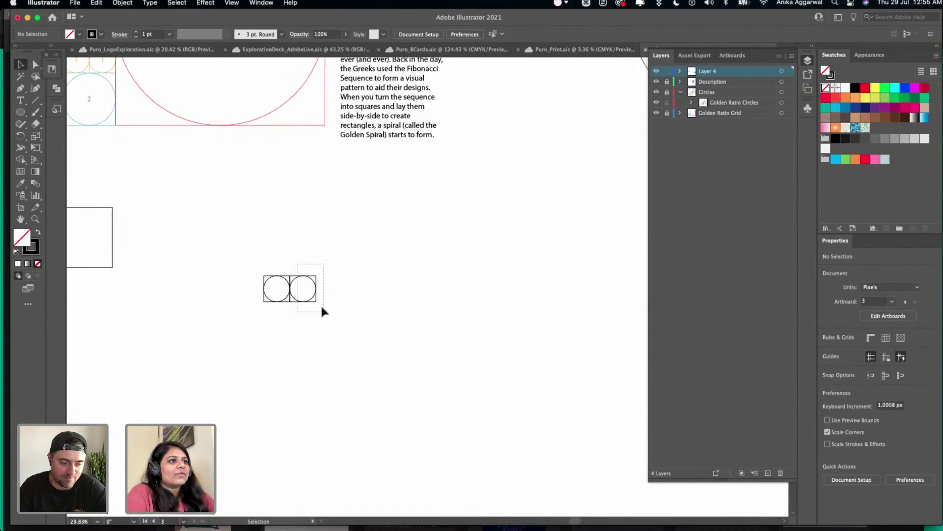
pyautogui.click(310, 276)
pyautogui.moveTo(310, 276); pyautogui.dragTo(285, 252)
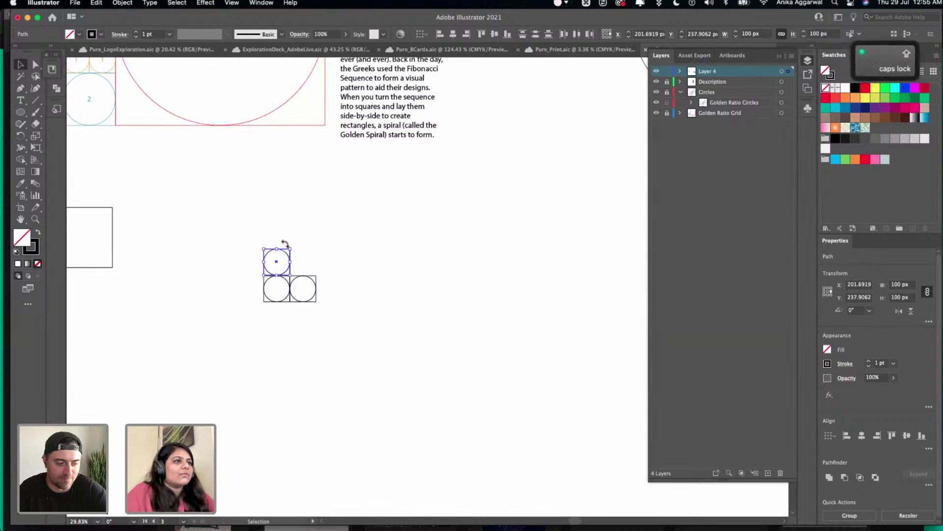
pyautogui.scroll(5, 285, 252)
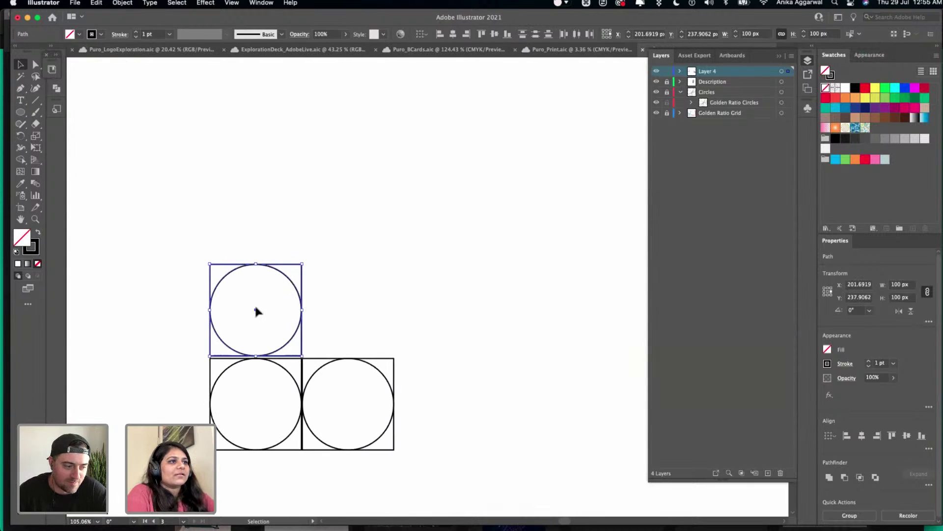
pyautogui.moveTo(255, 305); pyautogui.dragTo(254, 309)
# - Look at the Keyboard Increment setting in the general preferences, and leave them without changes
pyautogui.click(60, 4)
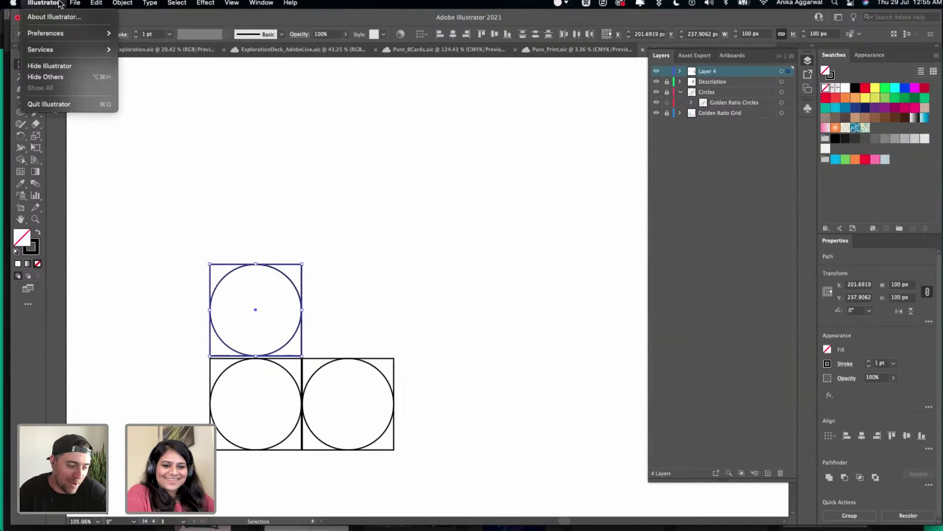
pyautogui.moveTo(86, 32)
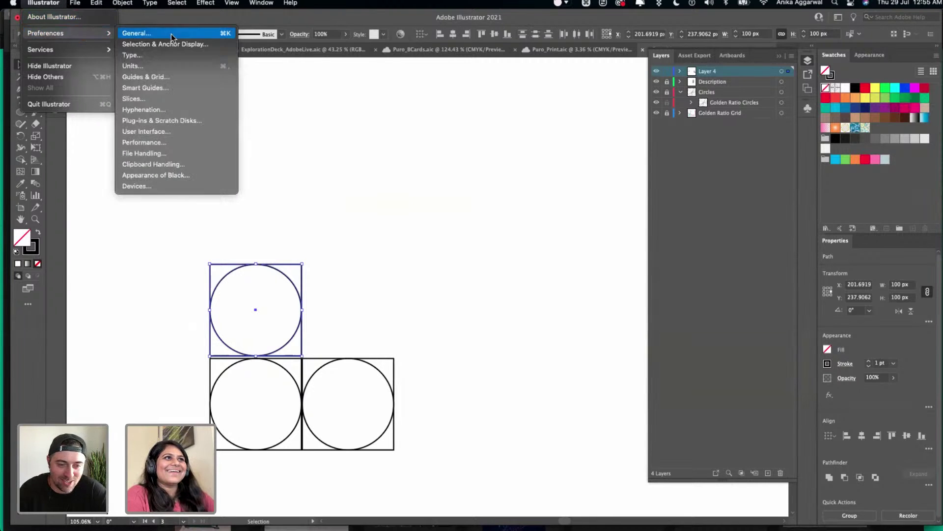
pyautogui.click(170, 34)
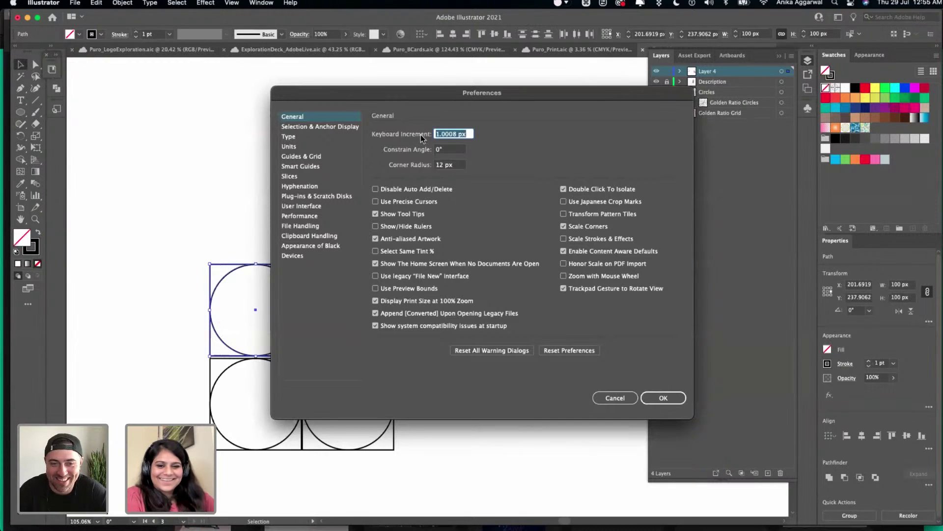
pyautogui.click(620, 395)
# - Snap the copy flush onto the first small square and scale it proportionally to about 199 px, spanning both small squares
pyautogui.moveTo(254, 306); pyautogui.dragTo(255, 309)
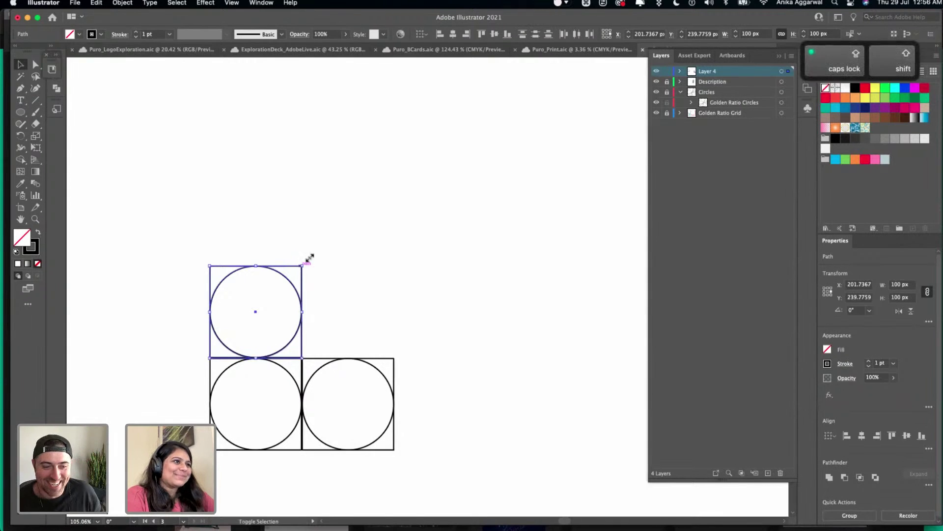
pyautogui.moveTo(301, 266); pyautogui.dragTo(430, 177)
pyautogui.press('capslock')
# - Try turning on Scale Strokes & Effects in the general preferences, and cancel the dialog
pyautogui.click(44, 2)
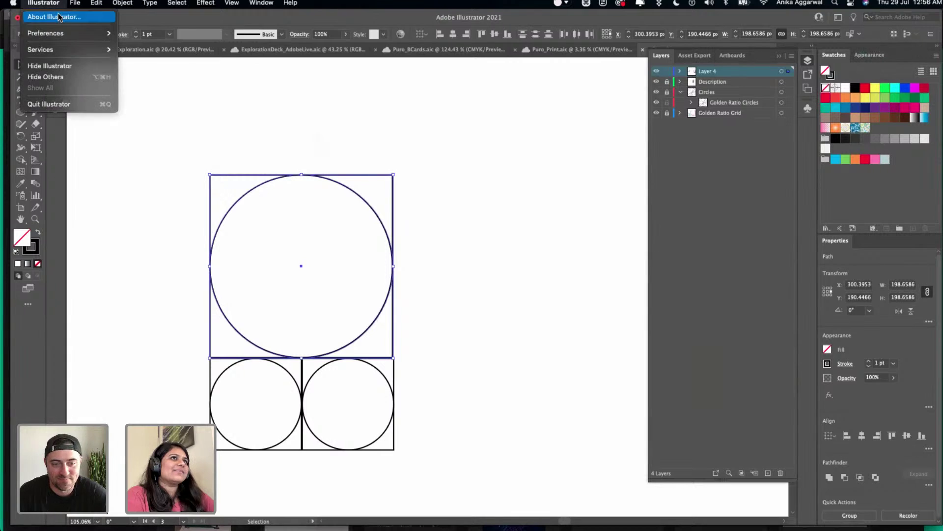
pyautogui.click(58, 17)
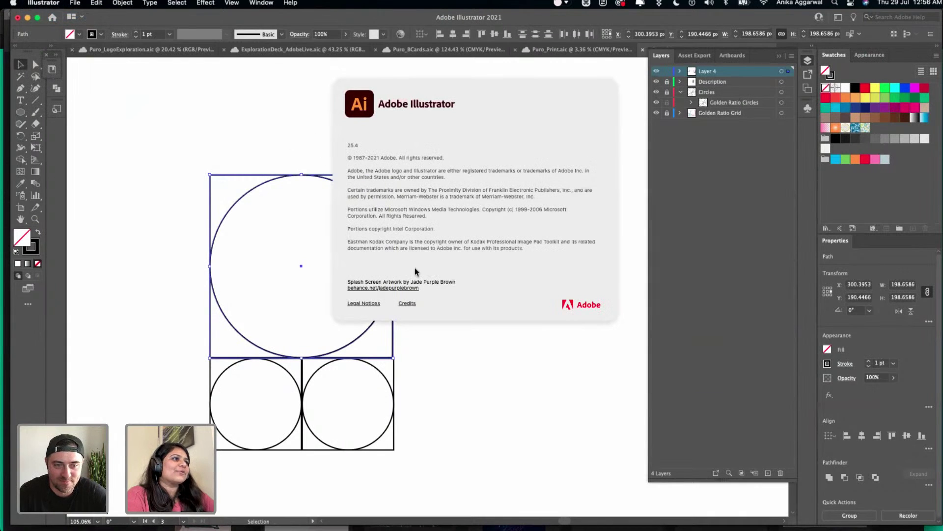
pyautogui.press('Escape')
pyautogui.click(44, 3)
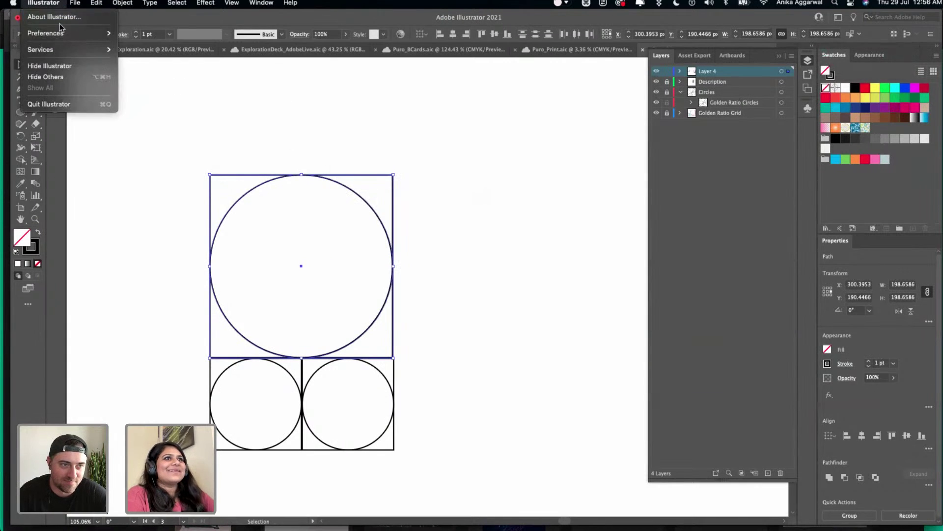
pyautogui.moveTo(49, 31)
pyautogui.click(140, 32)
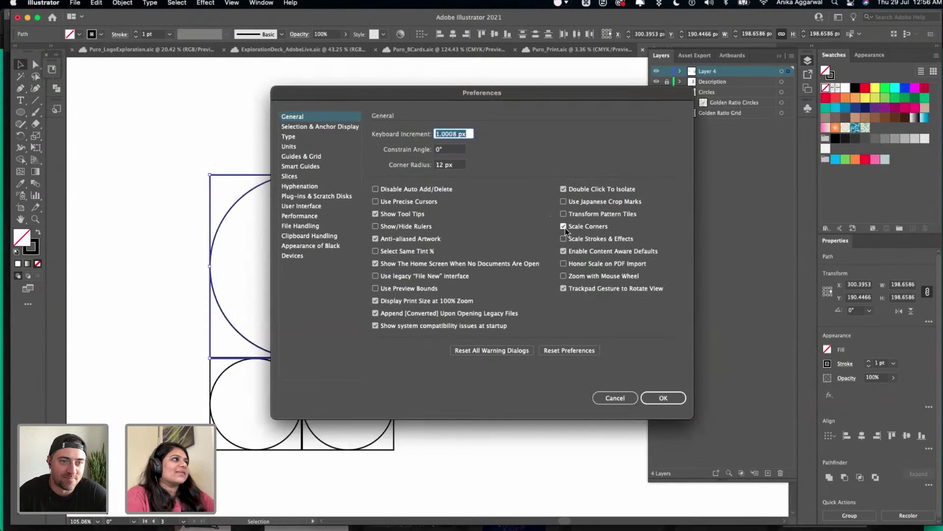
pyautogui.click(587, 239)
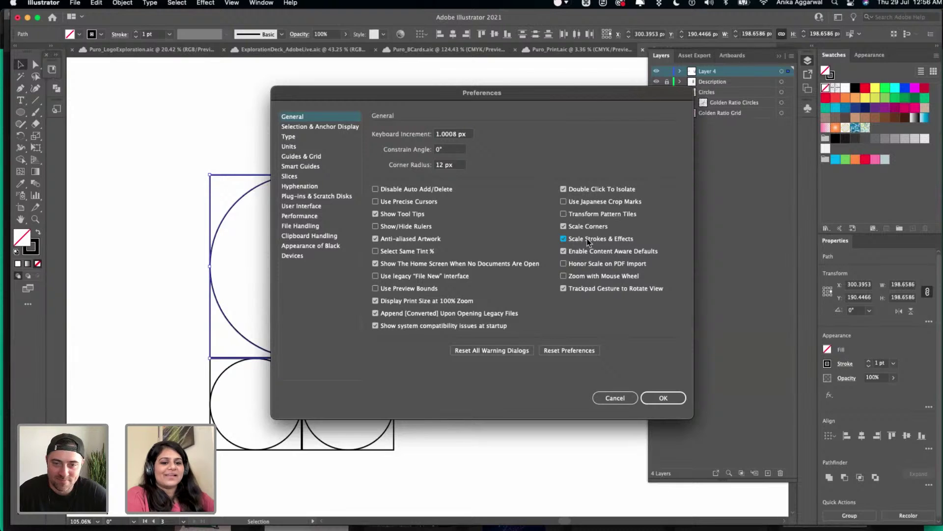
pyautogui.click(609, 400)
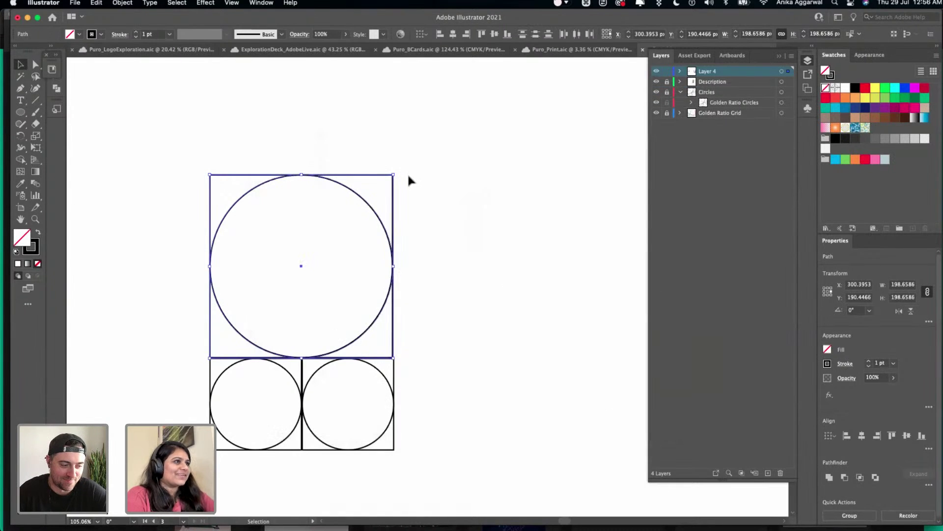
# - Delete the scaled square and its circle spanning the two 100 px squares
pyautogui.click(398, 182)
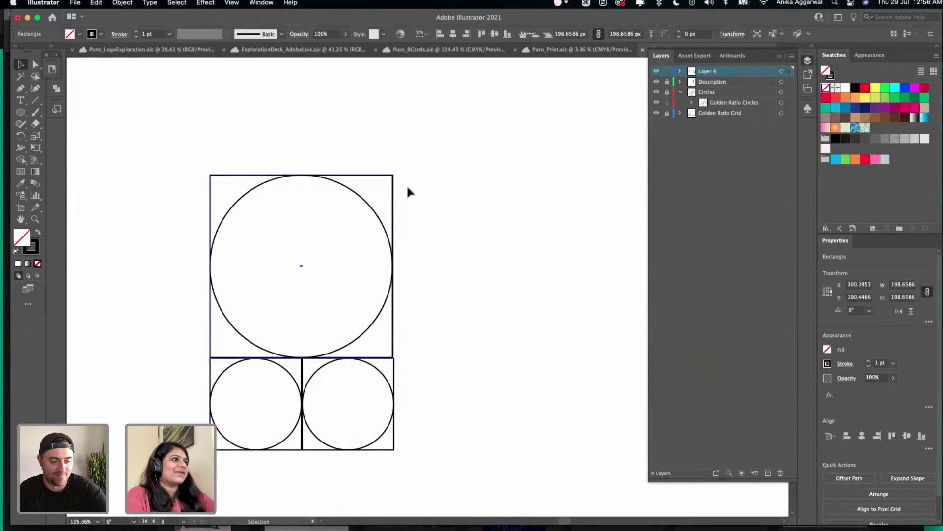
pyautogui.moveTo(405, 207); pyautogui.dragTo(366, 261)
pyautogui.press('BackSpace')
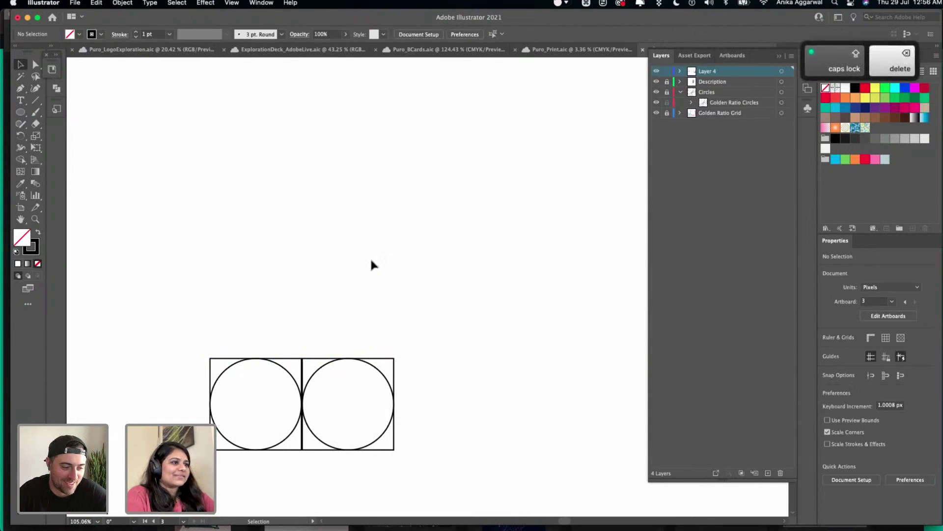
# - Duplicate one 100 px square with its circle directly above and scale the copy proportionally to span both small squares
pyautogui.click(347, 361)
pyautogui.moveTo(337, 358); pyautogui.dragTo(255, 295)
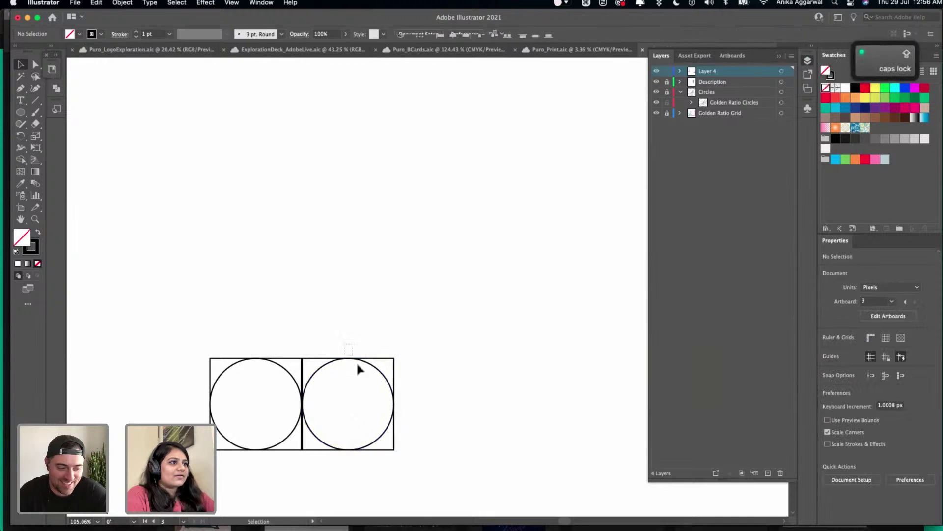
pyautogui.click(356, 364)
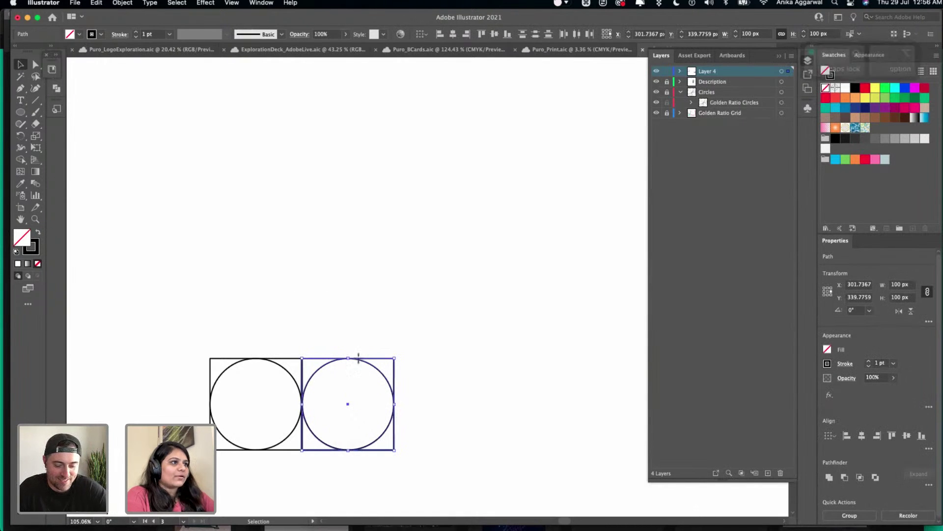
pyautogui.moveTo(355, 362); pyautogui.dragTo(418, 174)
pyautogui.scroll(-5, 334, 299)
pyautogui.hscroll(-5, 413, 259)
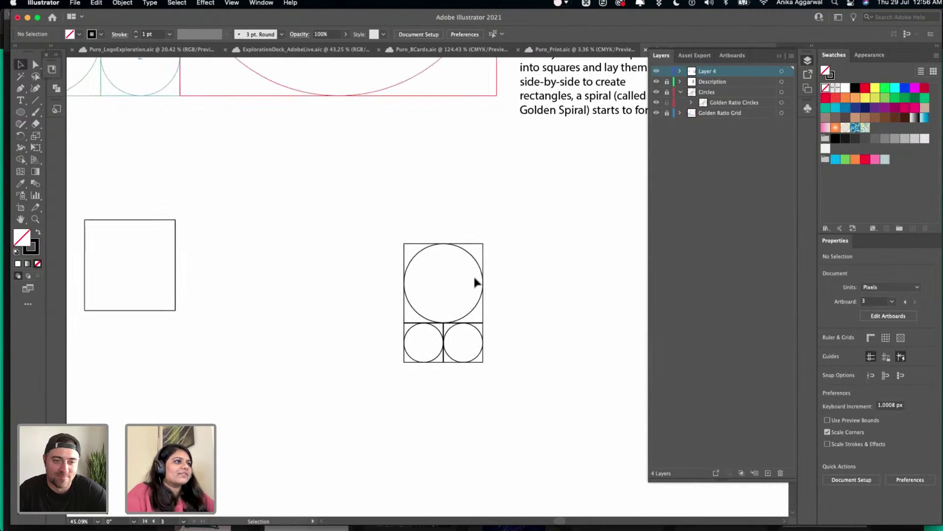
# - Duplicate the upper square with its circle to its left and scale the copy proportionally to match the full height of the stack
pyautogui.moveTo(411, 265); pyautogui.dragTo(332, 263)
pyautogui.moveTo(325, 320); pyautogui.dragTo(286, 362)
pyautogui.click(298, 227)
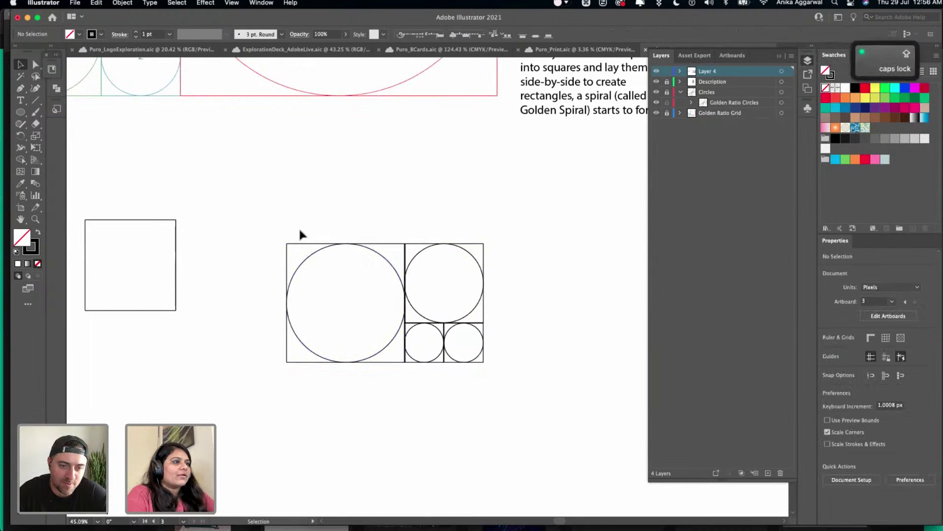
# - Duplicate the largest square with its circle above the arrangement and scale it to about 498 px, spanning the full width
pyautogui.click(349, 244)
pyautogui.moveTo(358, 244); pyautogui.dragTo(483, 132)
pyautogui.press('capslock')
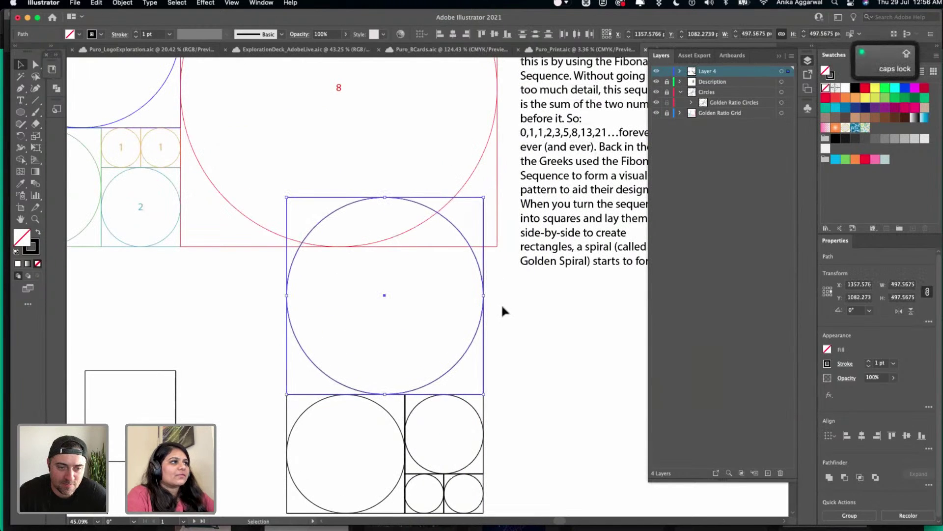
# - Move the whole arrangement of squares and circles below the coloured reference grid and rotate it 90° counterclockwise
pyautogui.moveTo(502, 308); pyautogui.dragTo(381, 453)
pyautogui.scroll(-1, 338, 354)
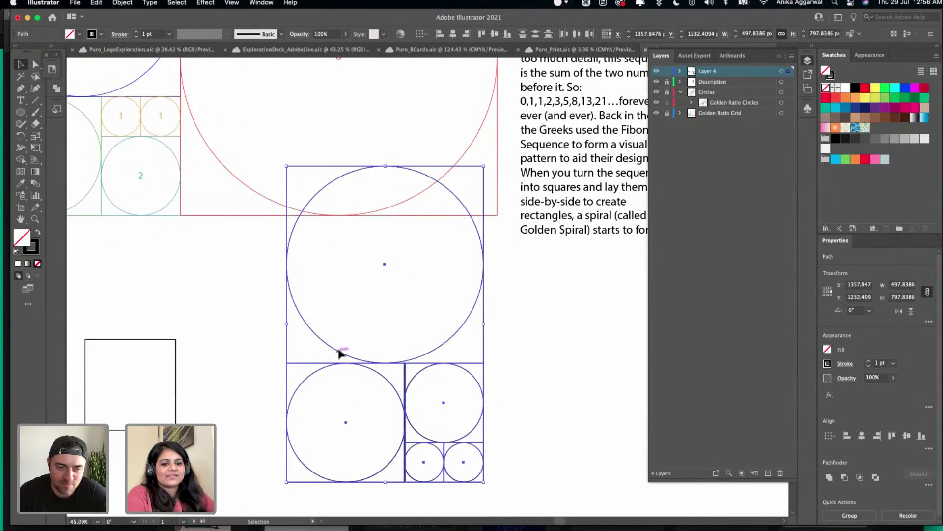
pyautogui.scroll(-5, 330, 350)
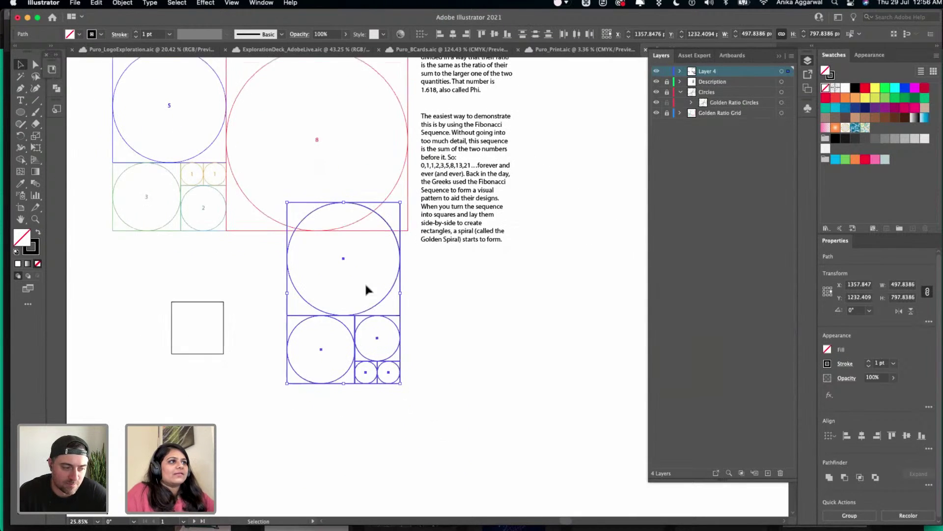
pyautogui.moveTo(359, 300); pyautogui.dragTo(422, 371)
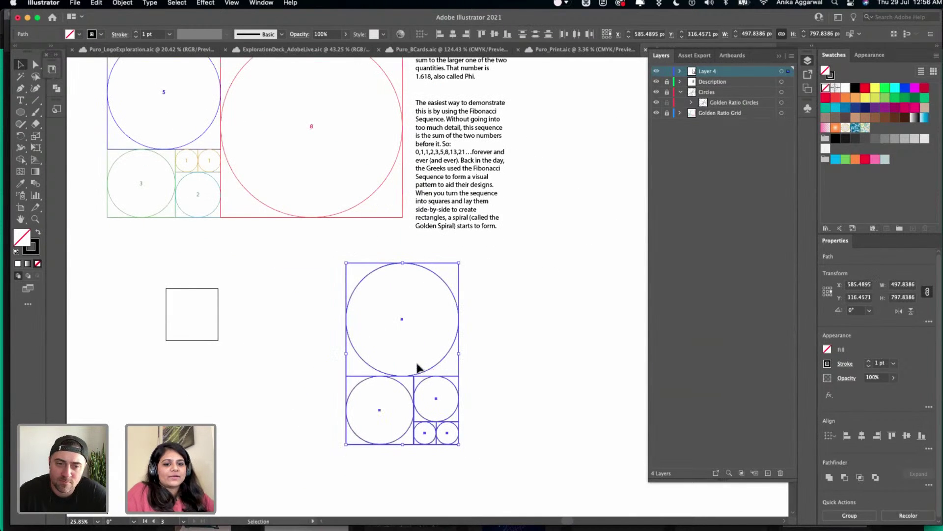
pyautogui.moveTo(459, 257); pyautogui.dragTo(312, 293)
pyautogui.press('capslock')
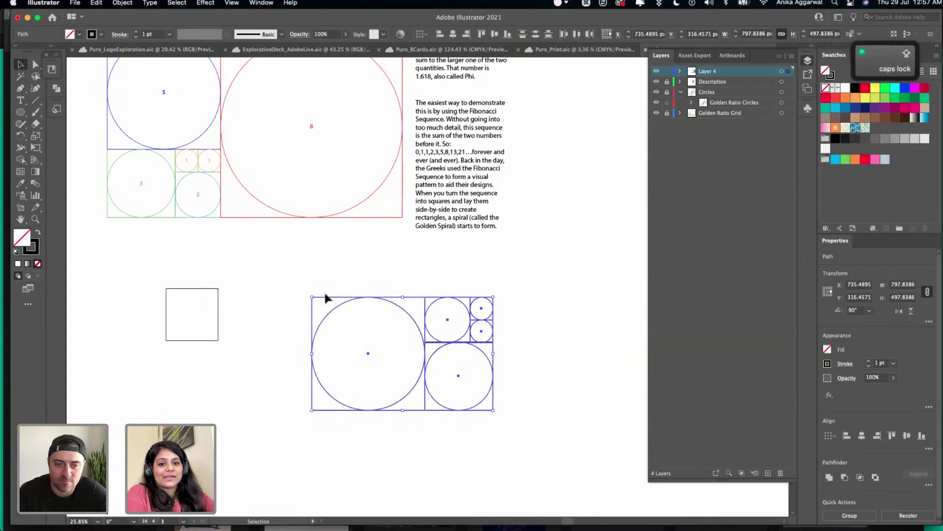
pyautogui.scroll(-1, 325, 298)
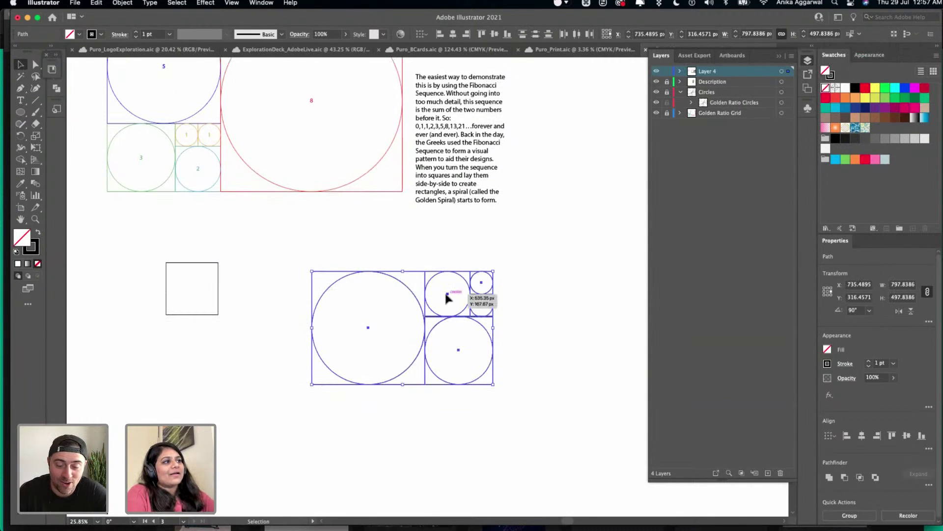
pyautogui.moveTo(446, 293); pyautogui.dragTo(427, 381)
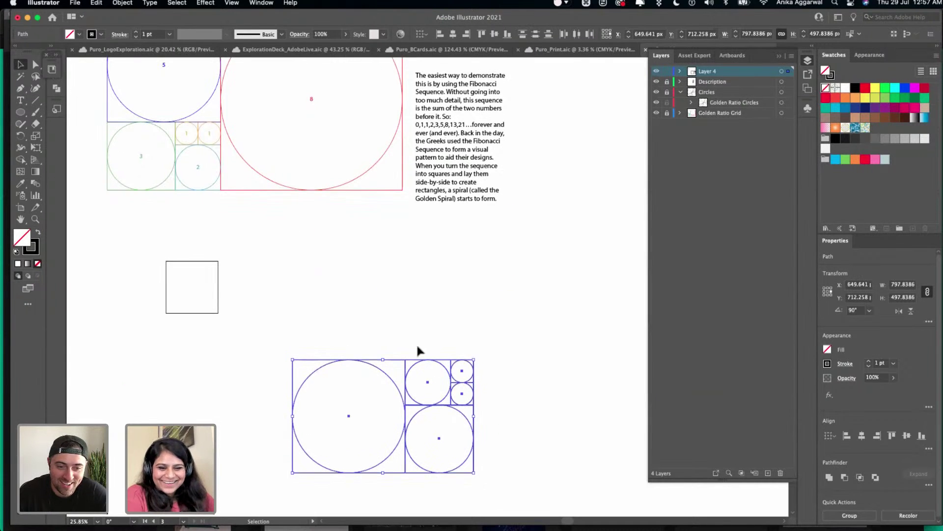
pyautogui.scroll(-1, 435, 330)
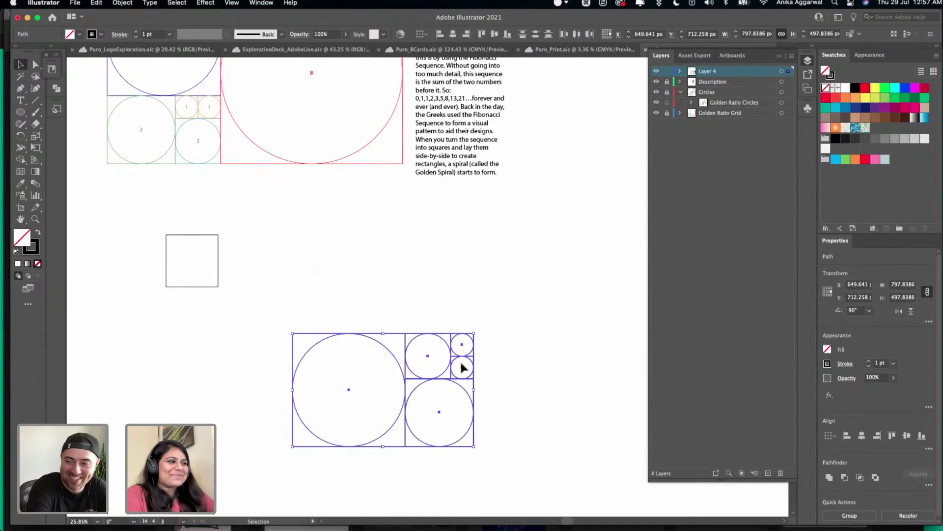
pyautogui.press('super+z')
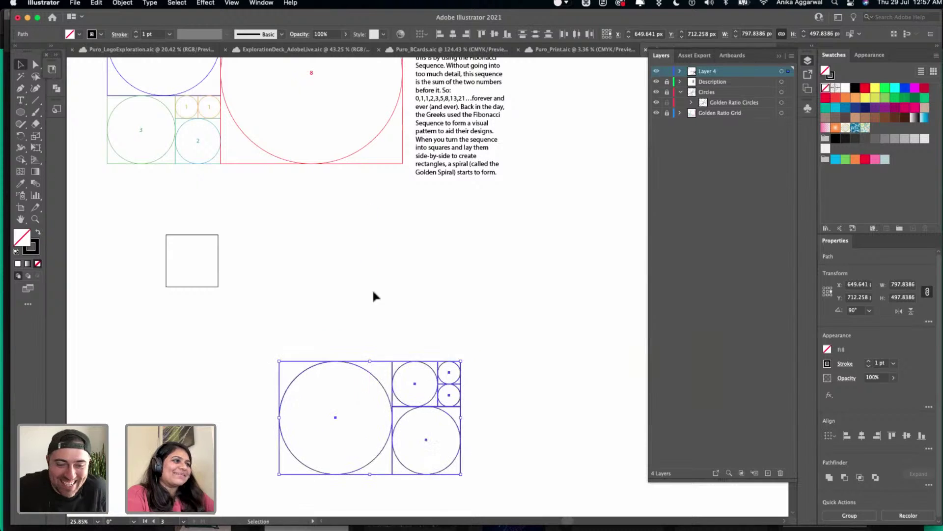
# - Duplicate the largest square with its circle directly above itself and scale the copy to about 798 px, spanning the arrangement's full width
pyautogui.moveTo(344, 372); pyautogui.dragTo(337, 308)
pyautogui.press('super+z')
pyautogui.press('shift')
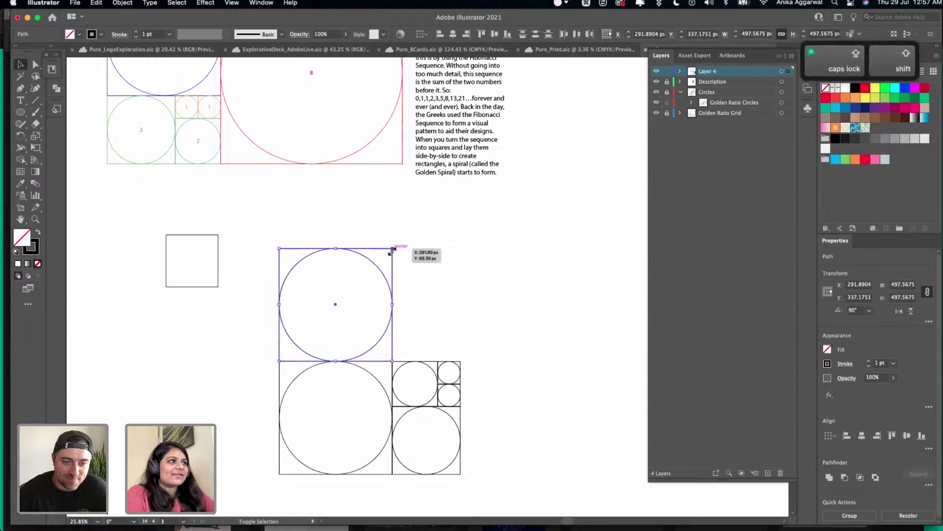
pyautogui.moveTo(393, 250); pyautogui.dragTo(462, 181)
# - Rotate the whole new grid 90° clockwise so it lies horizontally with the largest square on the right, and deselect it
pyautogui.click(414, 394)
pyautogui.press('super+a')
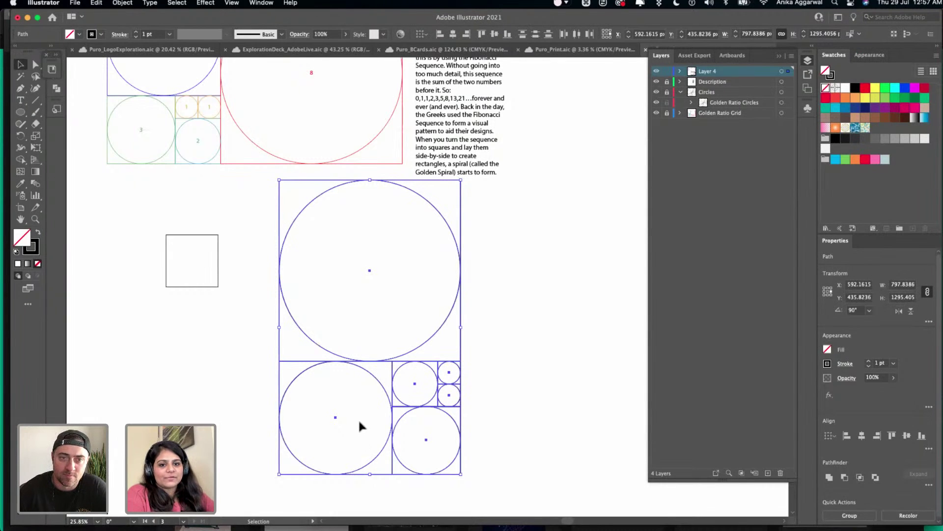
pyautogui.moveTo(473, 266); pyautogui.dragTo(329, 448)
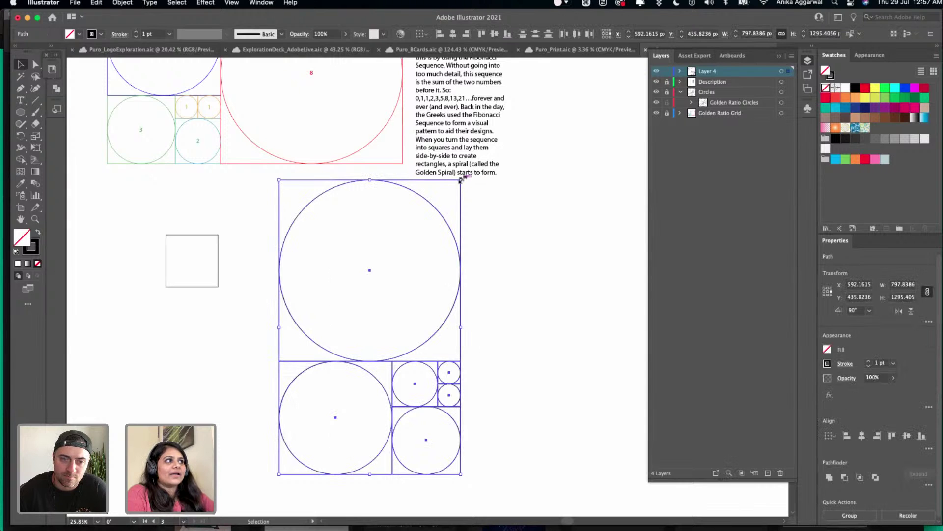
pyautogui.moveTo(466, 176); pyautogui.dragTo(535, 372)
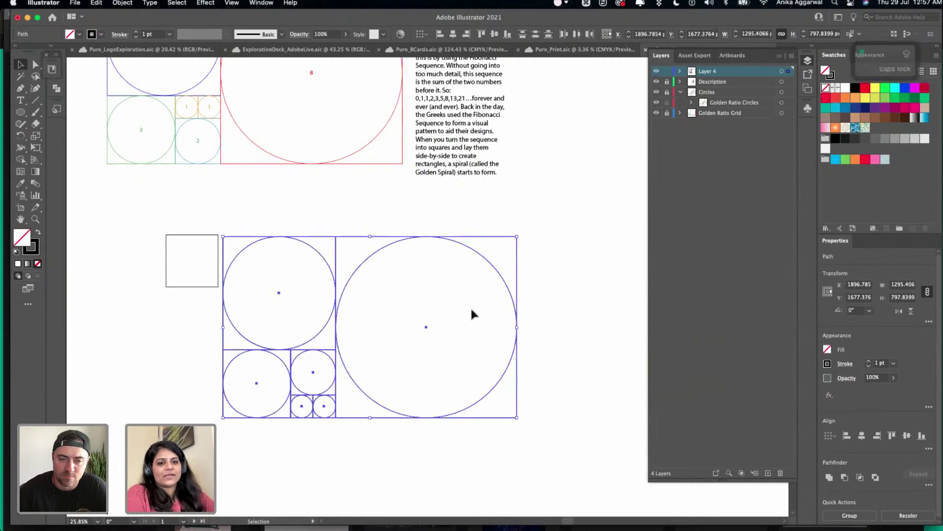
pyautogui.click(534, 193)
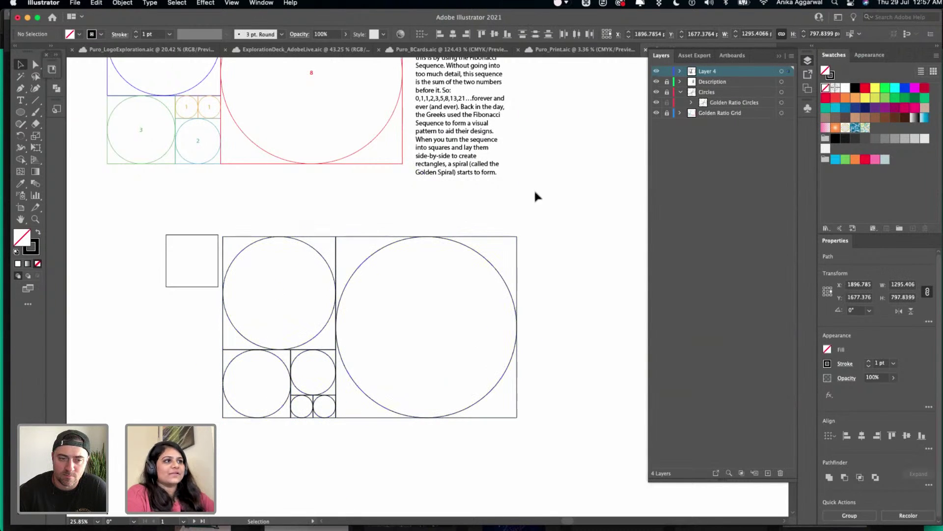
pyautogui.click(413, 240)
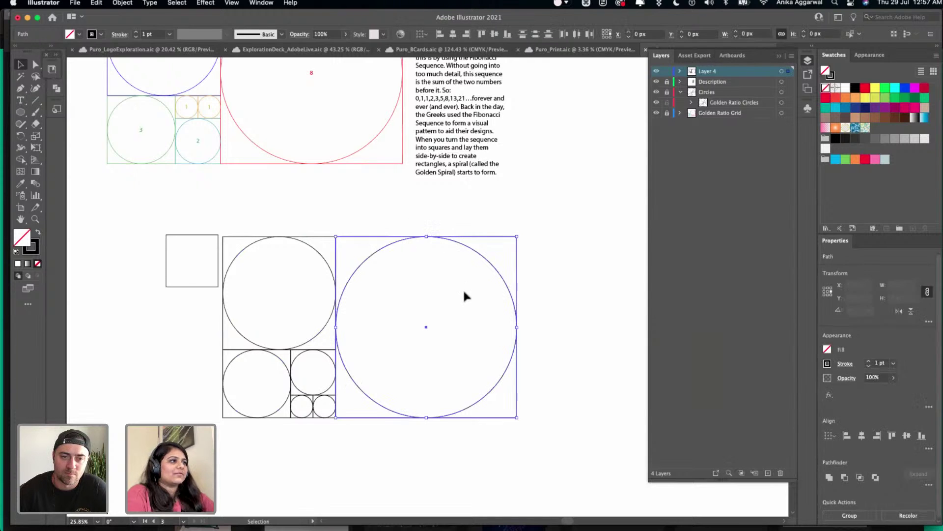
pyautogui.press('Delete')
pyautogui.press('super+z')
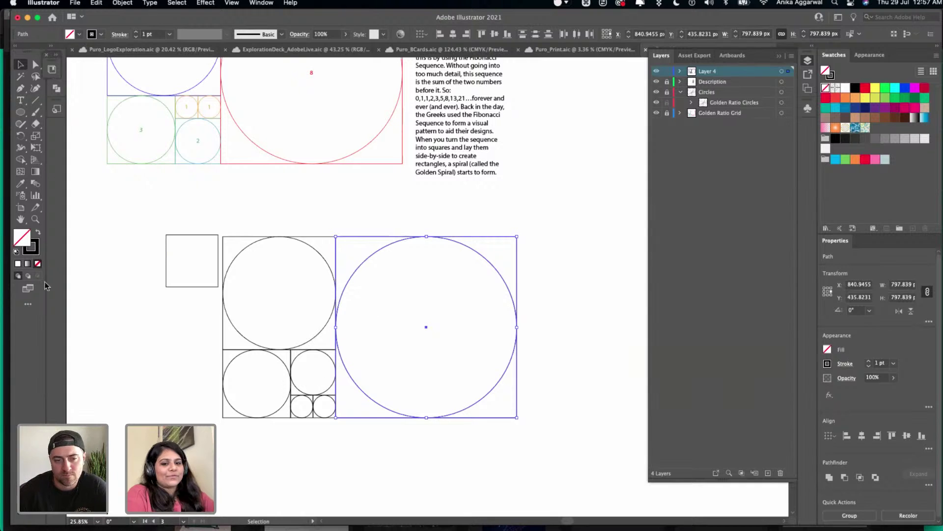
pyautogui.scroll(3, 276, 179)
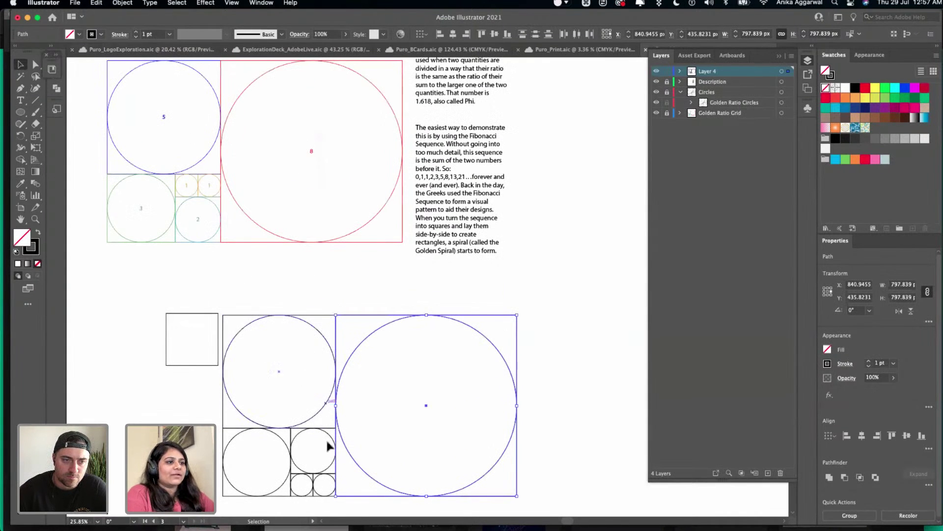
pyautogui.click(306, 288)
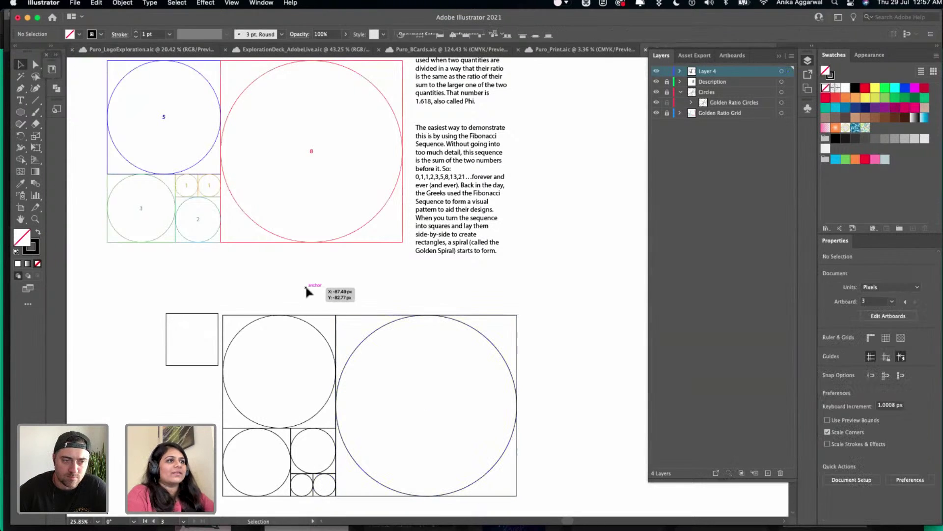
pyautogui.scroll(-4, 330, 379)
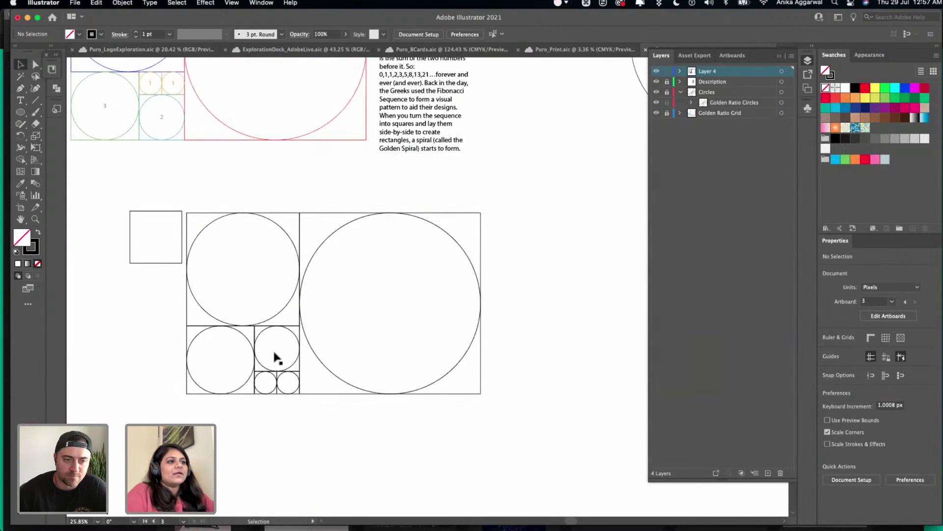
pyautogui.click(274, 360)
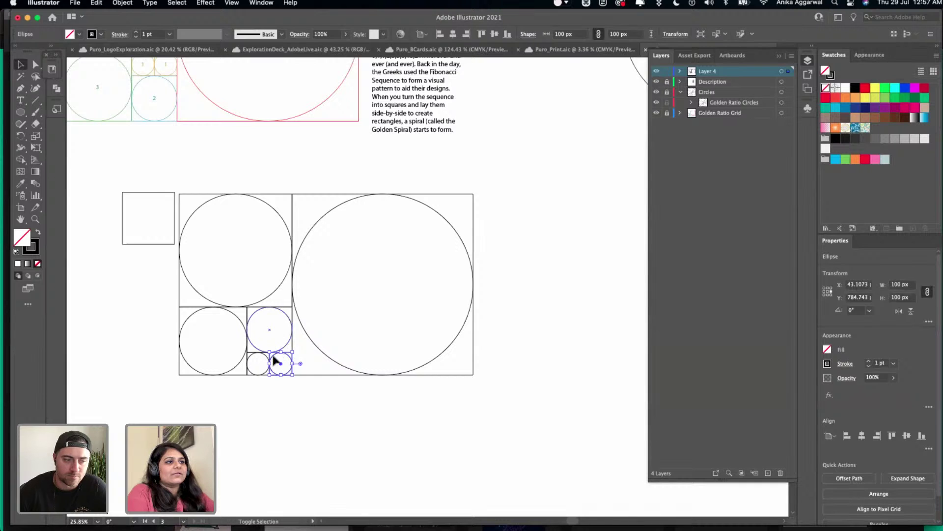
pyautogui.keyDown('shift'); pyautogui.click(253, 344); pyautogui.keyUp('shift')
pyautogui.moveTo(252, 352); pyautogui.dragTo(257, 361)
pyautogui.click(257, 156)
# - Unlock the Circles and Golden Ratio Grid layers and select the group of concentric Golden Ratio Circles
pyautogui.scroll(10, 339, 208)
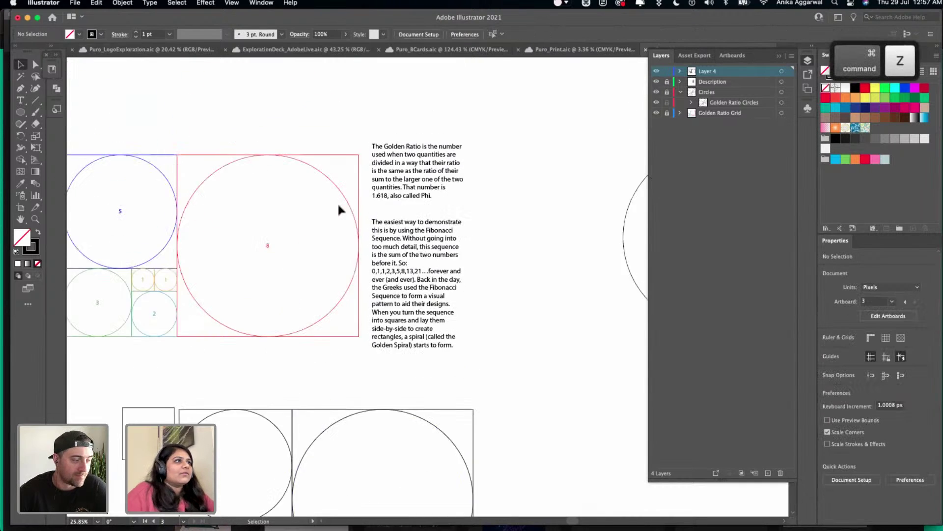
pyautogui.moveTo(326, 155); pyautogui.dragTo(389, 274)
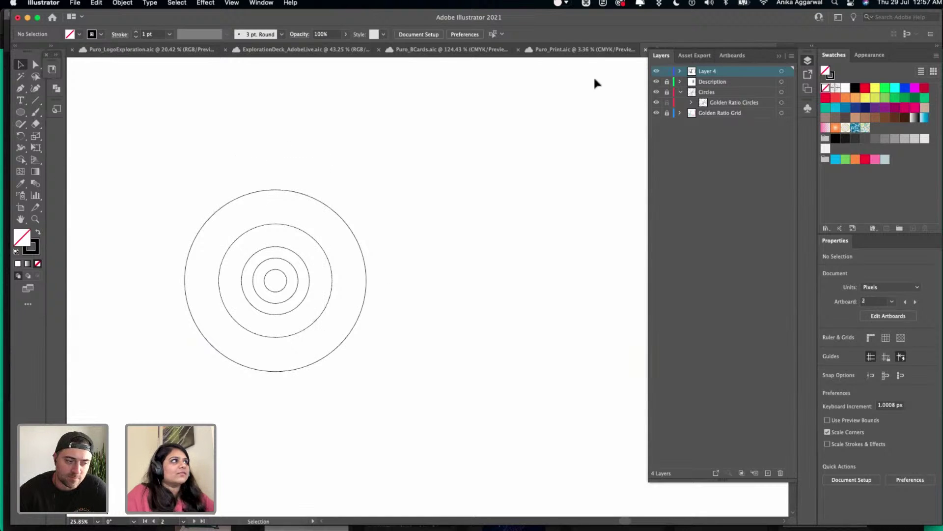
pyautogui.hscroll(-10, 491, 178)
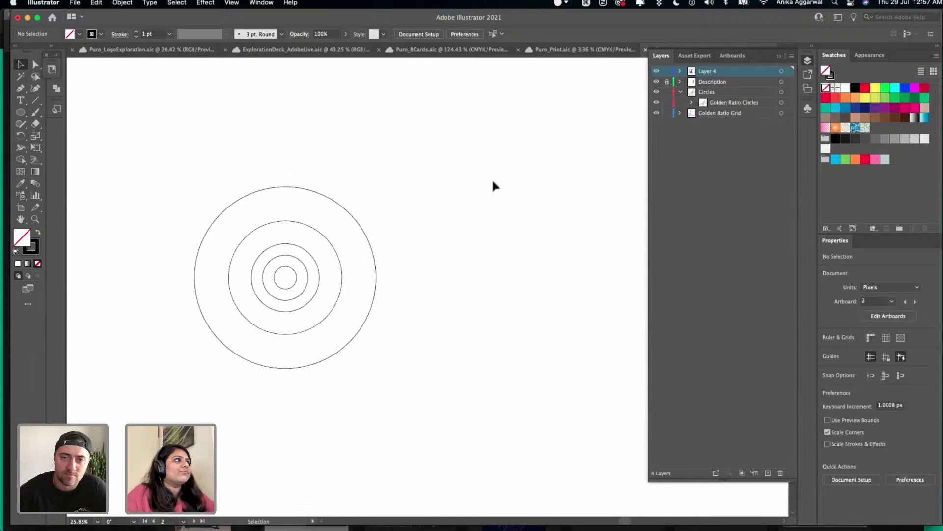
pyautogui.press('super+a')
pyautogui.hscroll(-10, 261, 186)
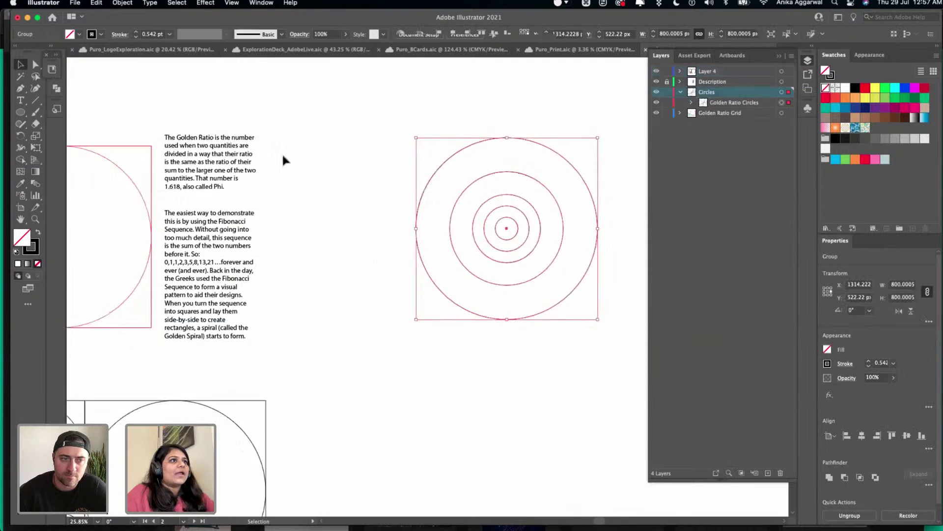
pyautogui.scroll(-4, 314, 256)
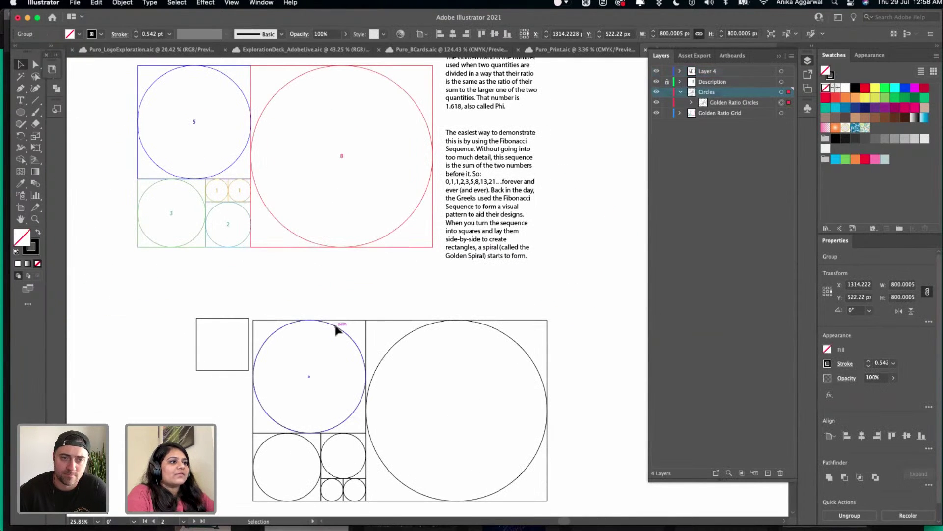
# - Select the six circles of the new black grid without their squares and duplicate them into the empty area right of the grid
pyautogui.click(358, 342)
pyautogui.keyDown('shift'); pyautogui.click(399, 342); pyautogui.keyUp('shift')
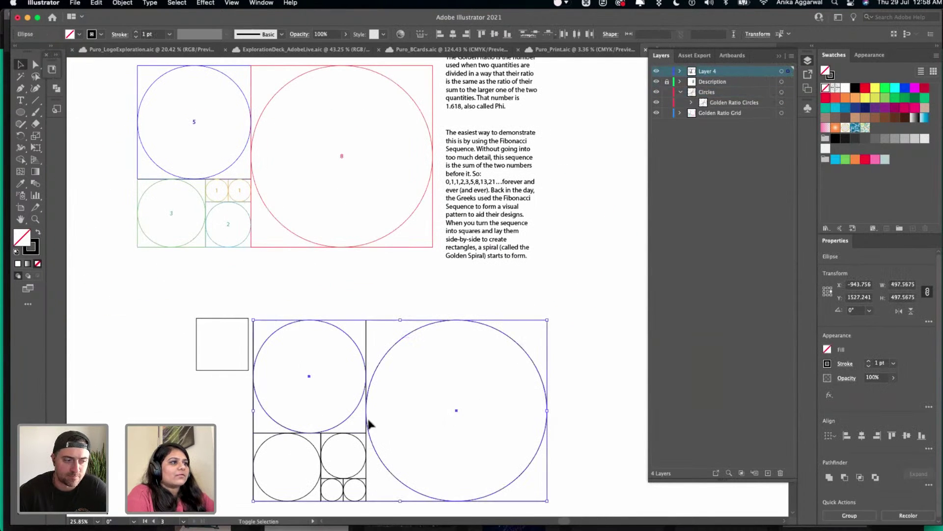
pyautogui.keyDown('shift'); pyautogui.click(362, 442); pyautogui.keyUp('shift')
pyautogui.keyDown('shift'); pyautogui.click(303, 435); pyautogui.keyUp('shift')
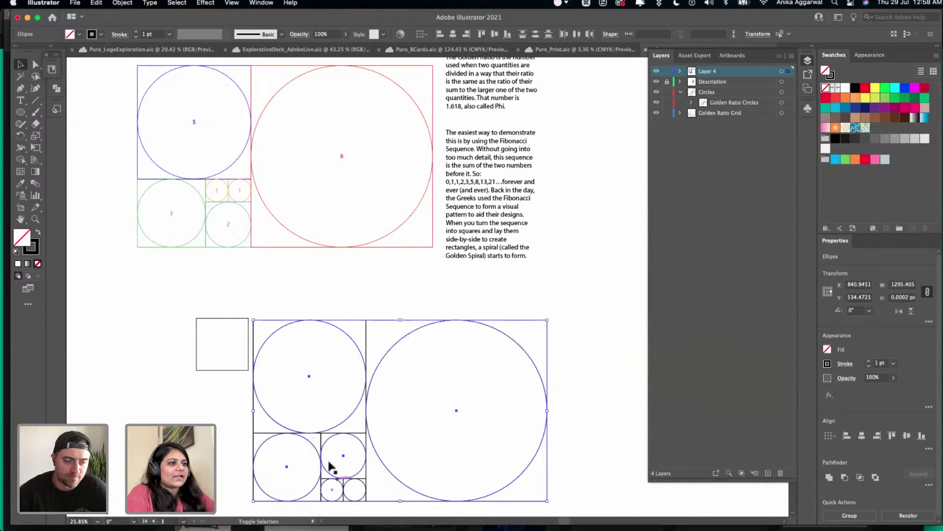
pyautogui.keyDown('shift'); pyautogui.click(337, 481); pyautogui.keyUp('shift')
pyautogui.keyDown('shift'); pyautogui.click(349, 484); pyautogui.keyUp('shift')
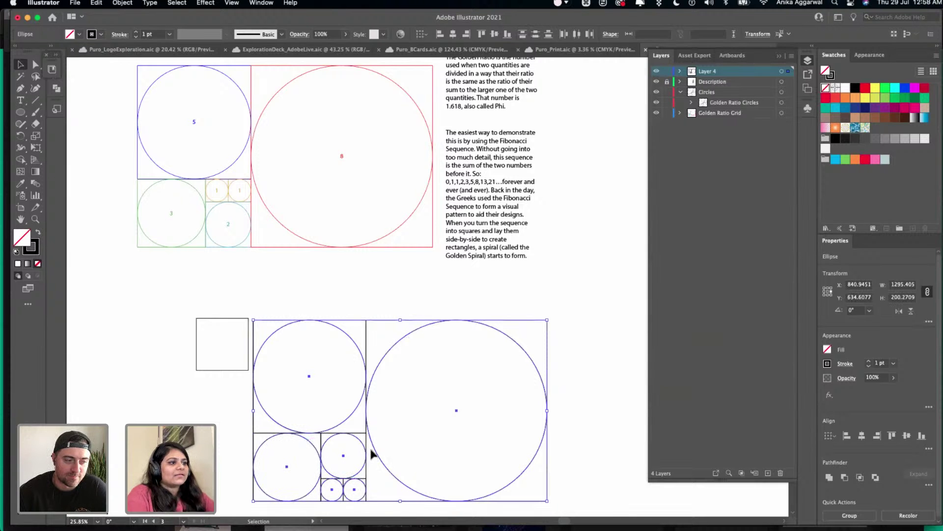
pyautogui.scroll(-5, 371, 450)
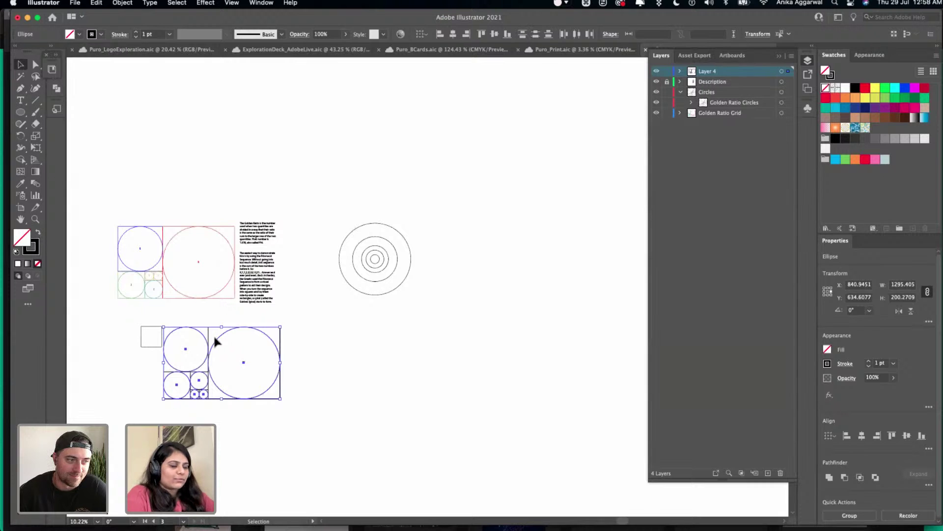
pyautogui.moveTo(213, 334); pyautogui.dragTo(437, 337)
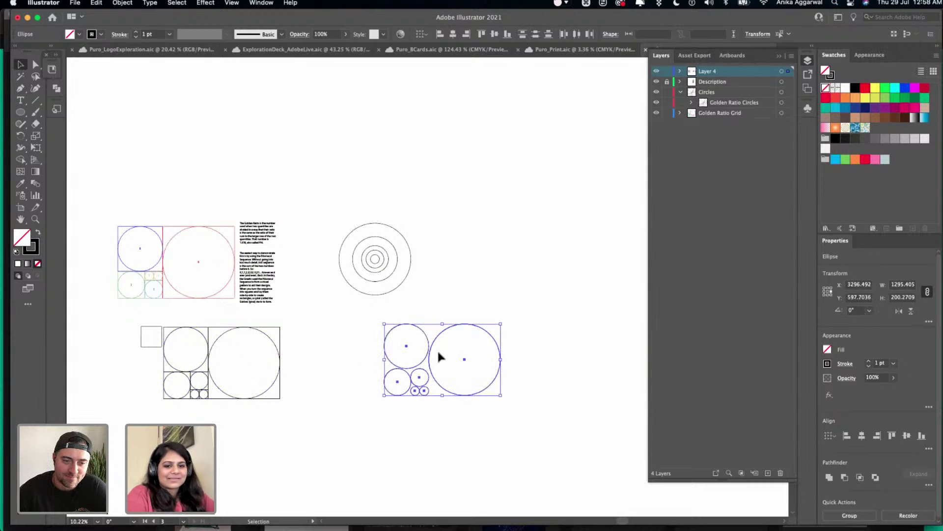
# - Align the copied circles on their horizontal and vertical centres to make them concentric
pyautogui.scroll(-1, 850, 409)
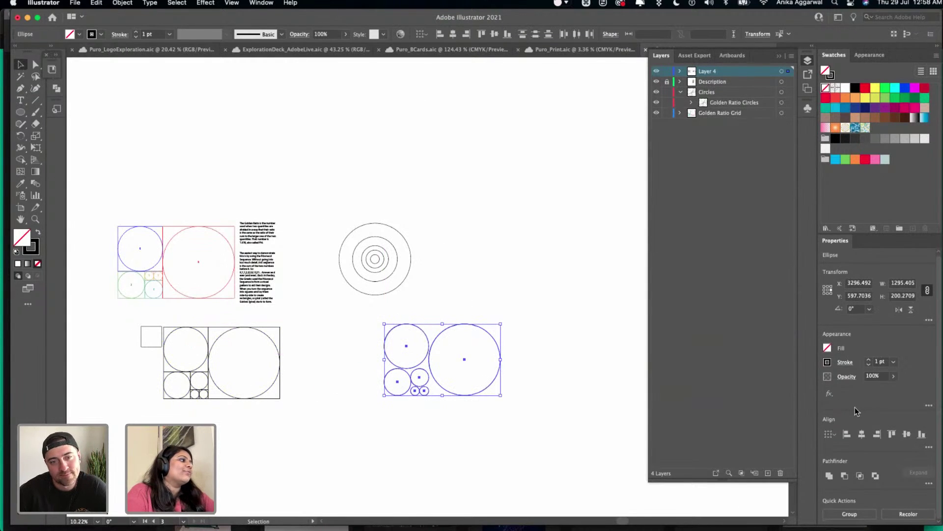
pyautogui.click(861, 433)
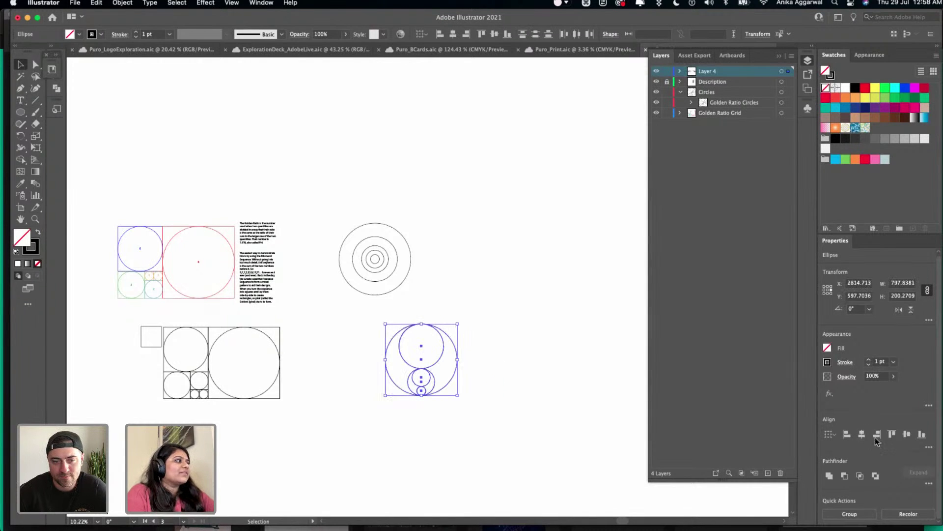
pyautogui.click(906, 434)
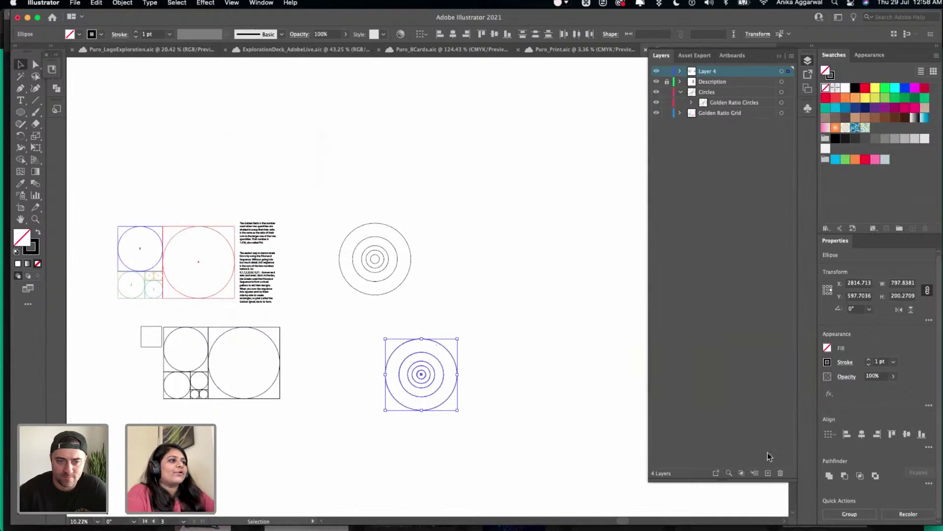
# - Scale the new concentric circle set down proportionally to about 623 px wide and deselect it
pyautogui.moveTo(423, 212); pyautogui.dragTo(331, 318)
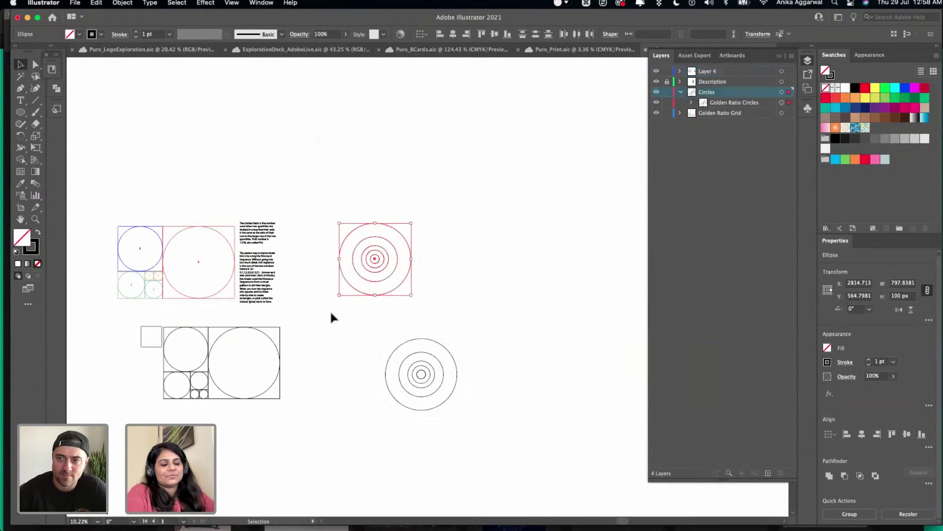
pyautogui.click(476, 365)
pyautogui.moveTo(406, 387); pyautogui.dragTo(387, 407)
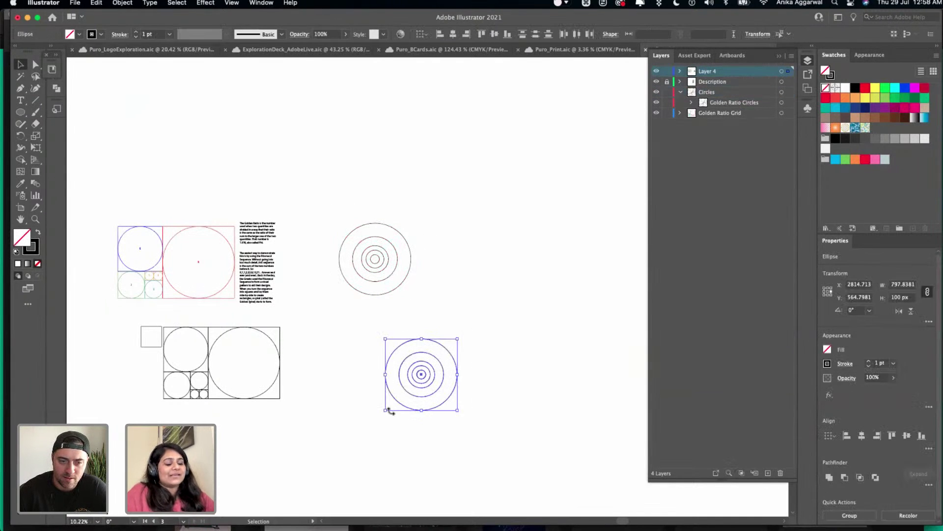
pyautogui.scroll(-3, 390, 399)
pyautogui.scroll(8, 402, 355)
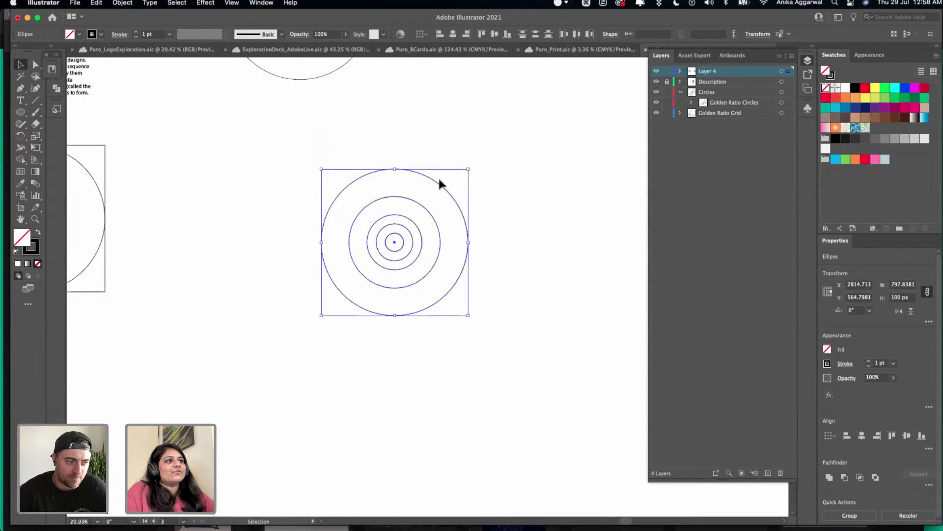
pyautogui.scroll(3, 379, 235)
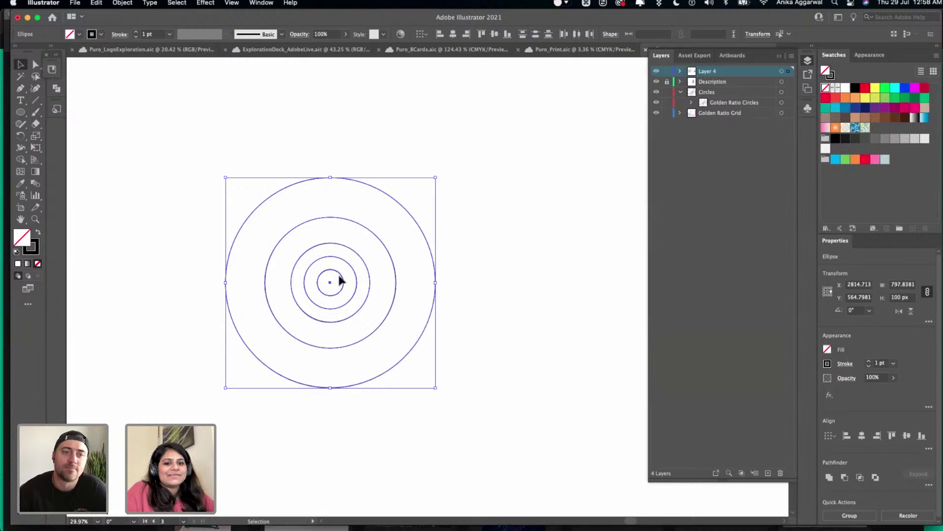
pyautogui.moveTo(438, 389); pyautogui.dragTo(390, 341)
pyautogui.click(354, 261)
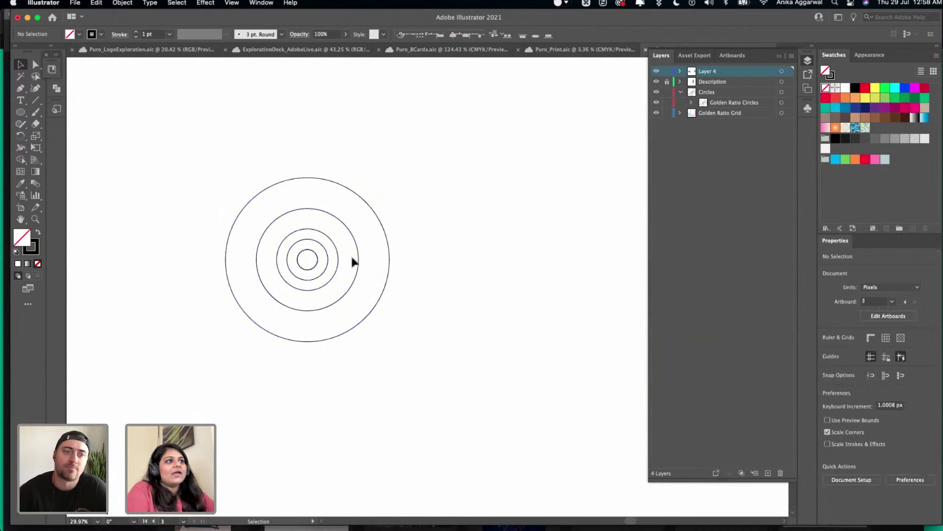
# - Duplicate the second-largest circle diagonally over the concentric set and undo the copy
pyautogui.click(319, 259)
pyautogui.moveTo(318, 268); pyautogui.dragTo(407, 357)
pyautogui.click(403, 293)
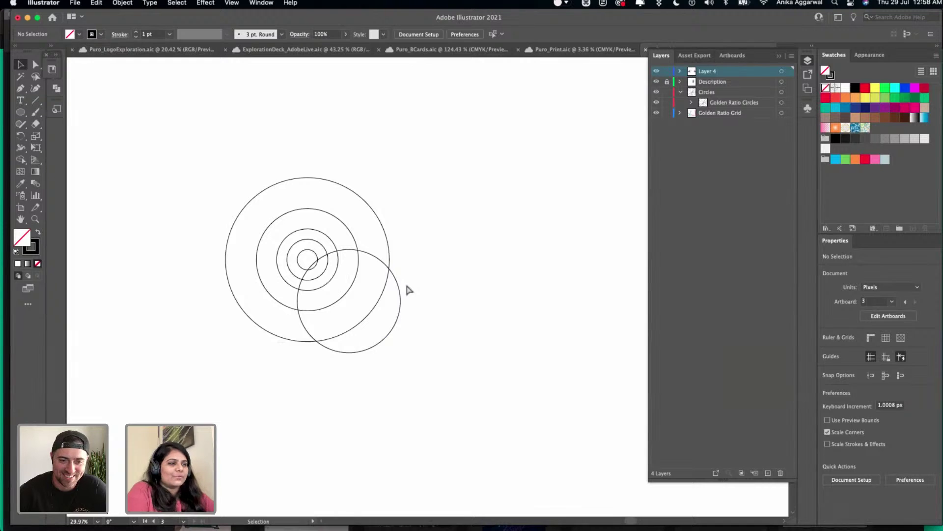
pyautogui.press('super+z')
pyautogui.click(412, 243)
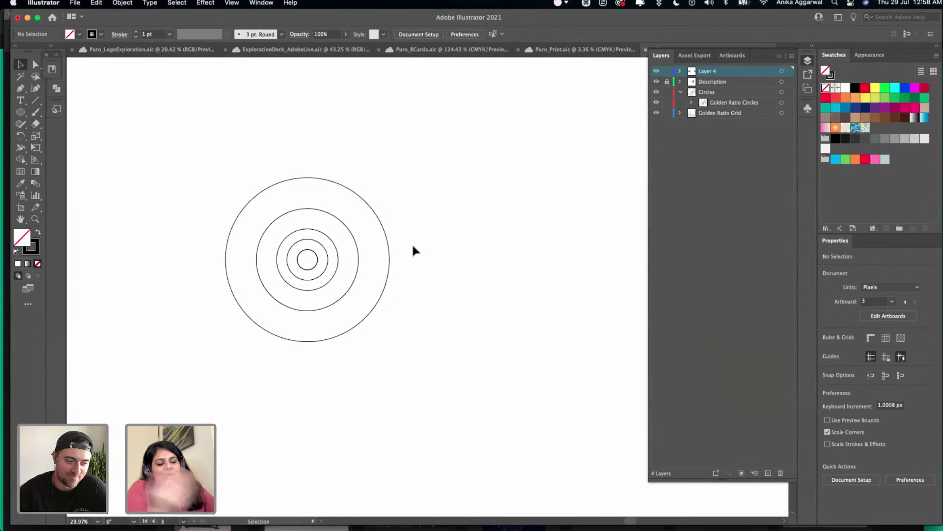
# - Copy the whole set of new concentric circles and switch to the Puro_LogoExploration.aic document
pyautogui.click(322, 257)
pyautogui.press('super+c')
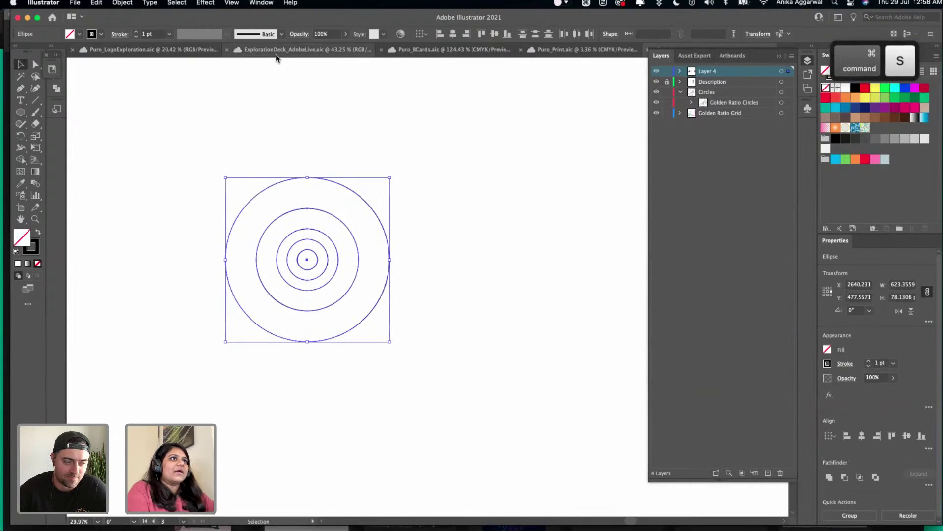
pyautogui.click(275, 50)
pyautogui.click(102, 49)
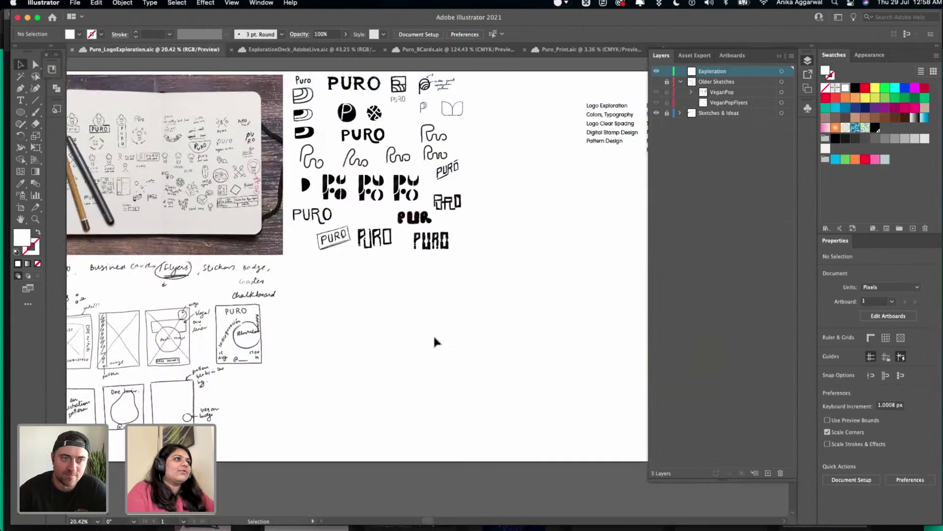
# - Paste the concentric circles, move them into the empty space below the flyer sketches, and deselect them
pyautogui.hscroll(5, 433, 334)
pyautogui.scroll(-3, 432, 334)
pyautogui.press('super+0')
pyautogui.press('shift+super+h')
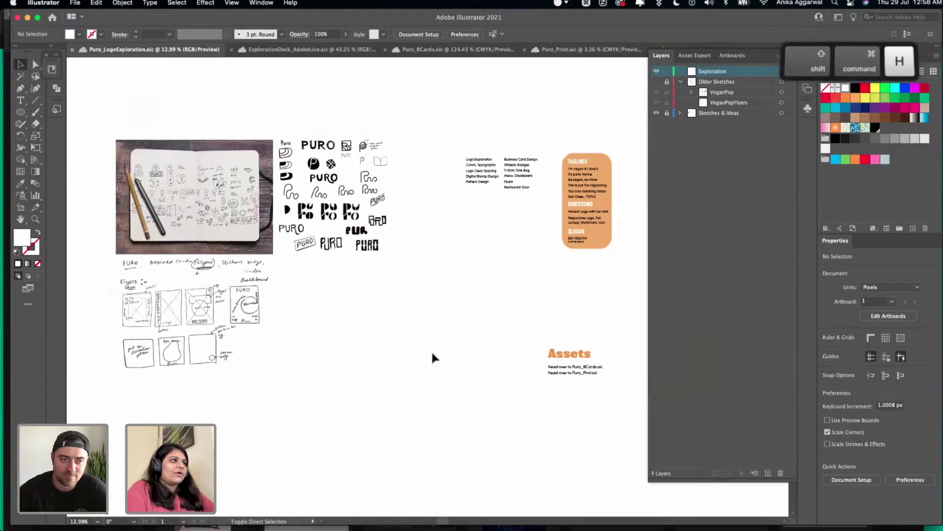
pyautogui.scroll(-2, 393, 312)
pyautogui.hscroll(-2, 393, 312)
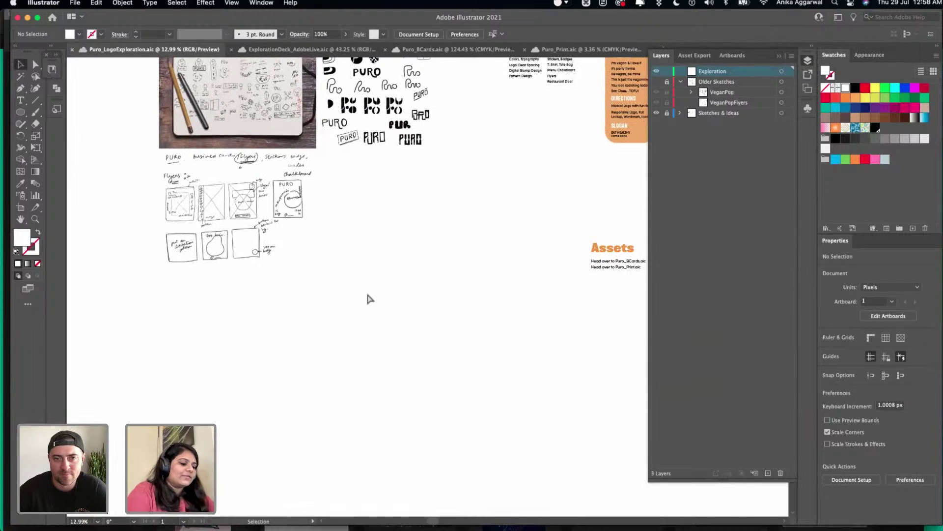
pyautogui.press('super+v')
pyautogui.moveTo(408, 295); pyautogui.dragTo(194, 348)
pyautogui.click(217, 149)
# - Duplicate the largest circle, about 623 px, twice to the right of the concentric set, with the two copies overlapping diagonally
pyautogui.scroll(2, 217, 149)
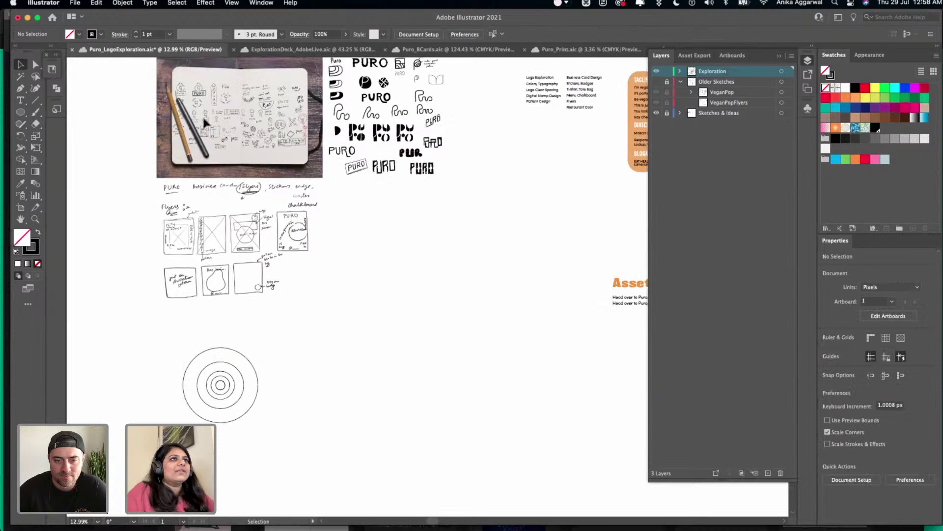
pyautogui.scroll(8, 203, 115)
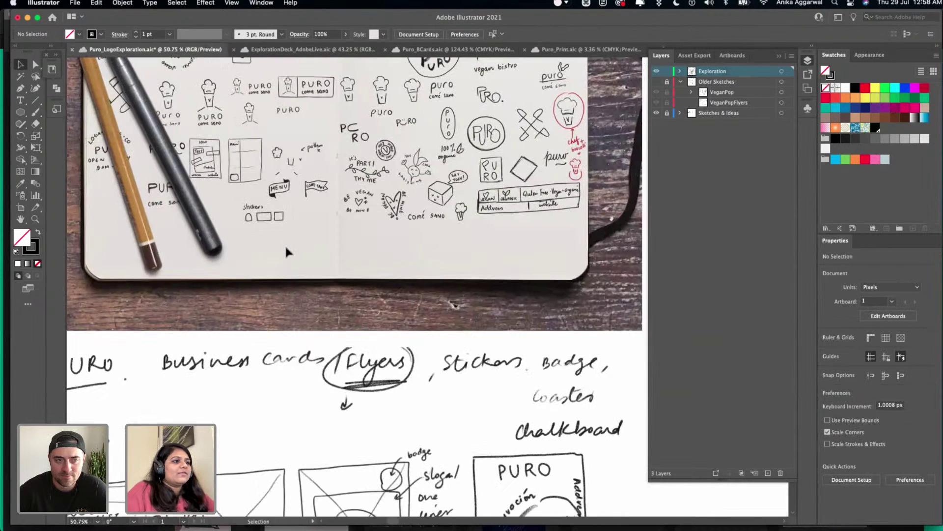
pyautogui.scroll(-15, 286, 252)
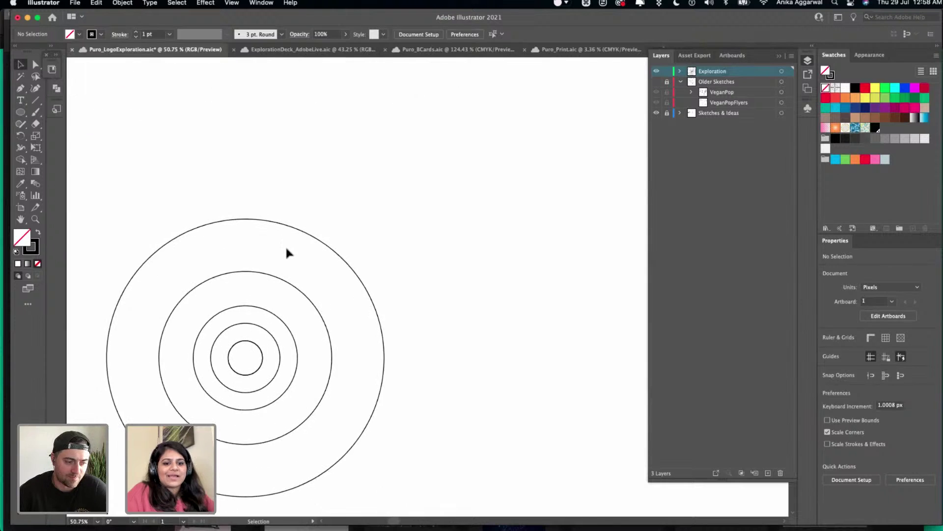
pyautogui.scroll(-5, 286, 248)
pyautogui.hscroll(4, 287, 248)
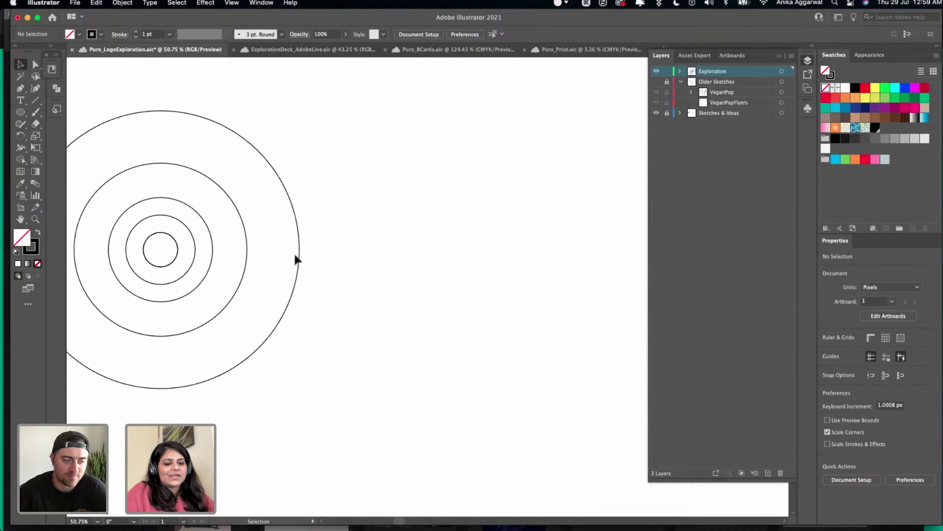
pyautogui.scroll(-3, 295, 280)
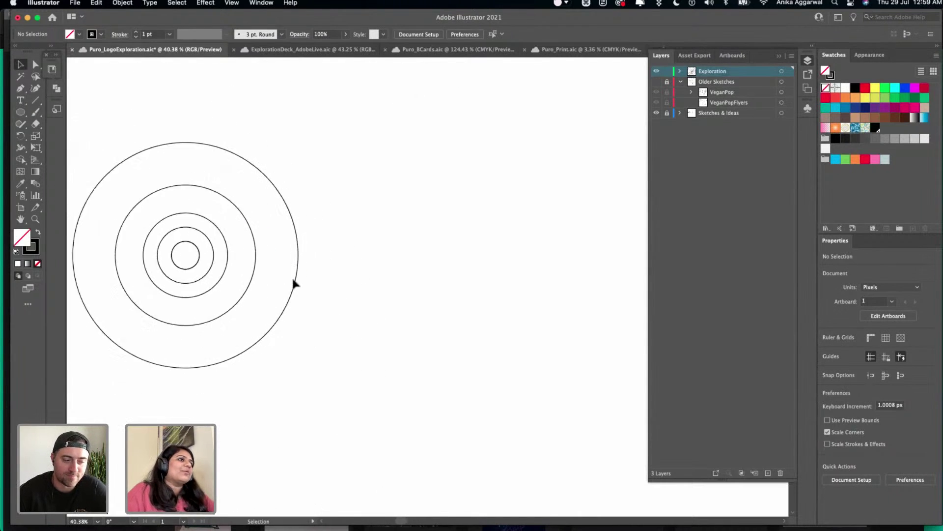
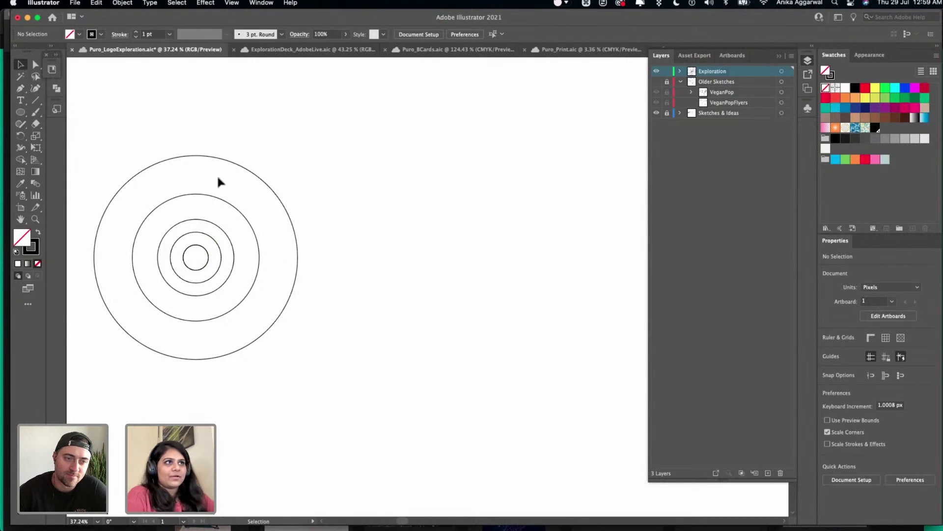
pyautogui.click(225, 159)
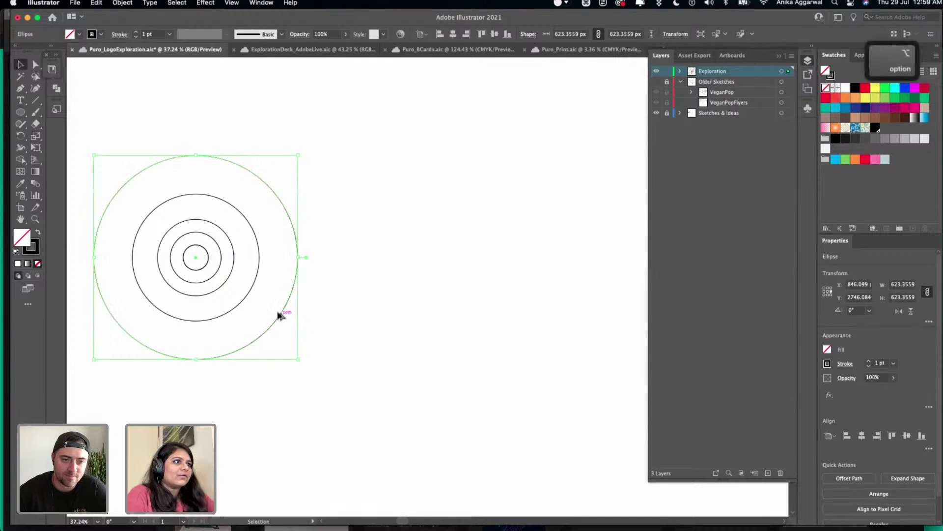
pyautogui.moveTo(278, 315); pyautogui.dragTo(519, 322)
pyautogui.click(532, 124)
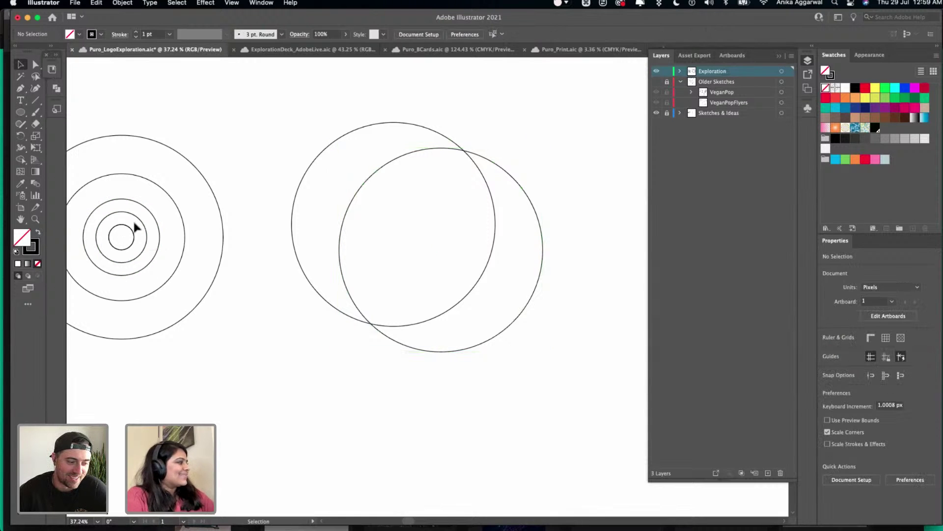
# - Duplicate the third-largest concentric circle, about 235 px, inside the top edge of the left overlapping circle
pyautogui.click(119, 198)
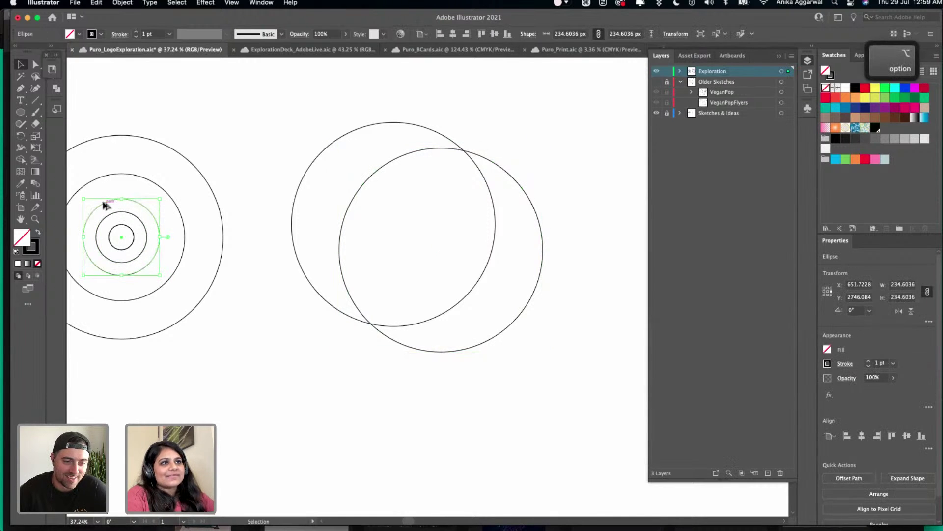
pyautogui.moveTo(104, 204); pyautogui.dragTo(384, 128)
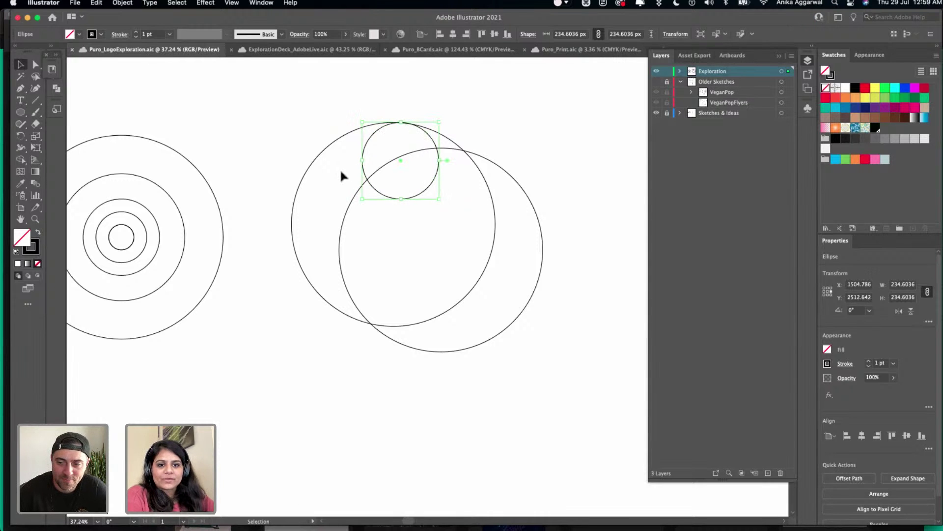
# - Duplicate a small inner circle of the concentric set onto the overlapping circles and undo the copy
pyautogui.scroll(3, 238, 162)
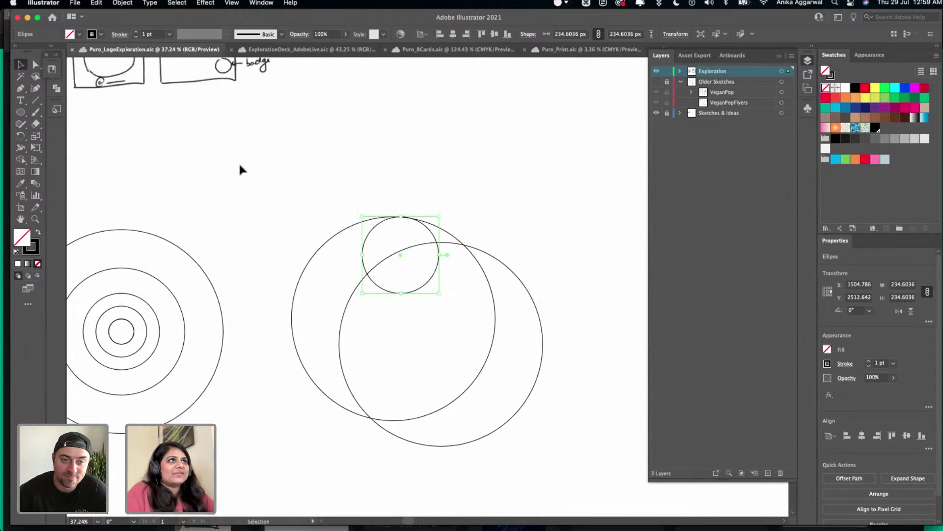
pyautogui.scroll(-3, 239, 161)
pyautogui.scroll(10, 240, 168)
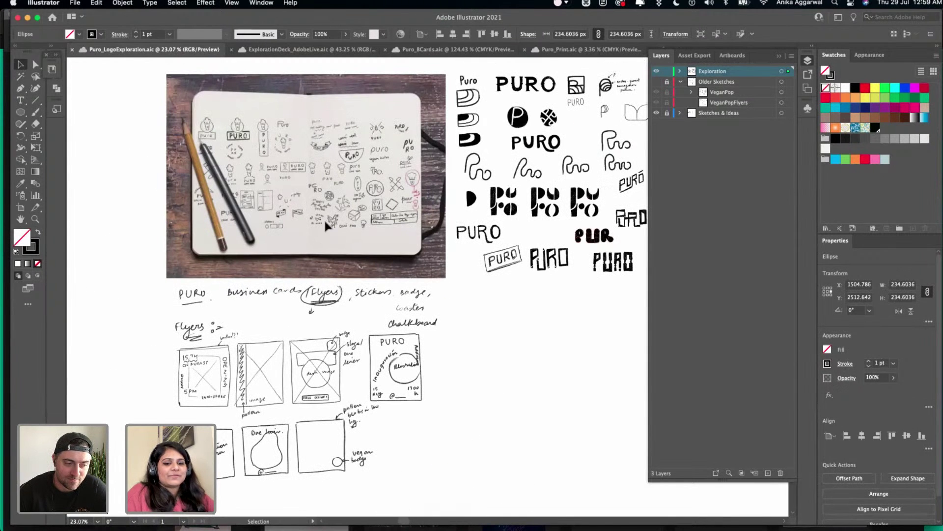
pyautogui.scroll(-10, 326, 223)
pyautogui.hscroll(5, 326, 223)
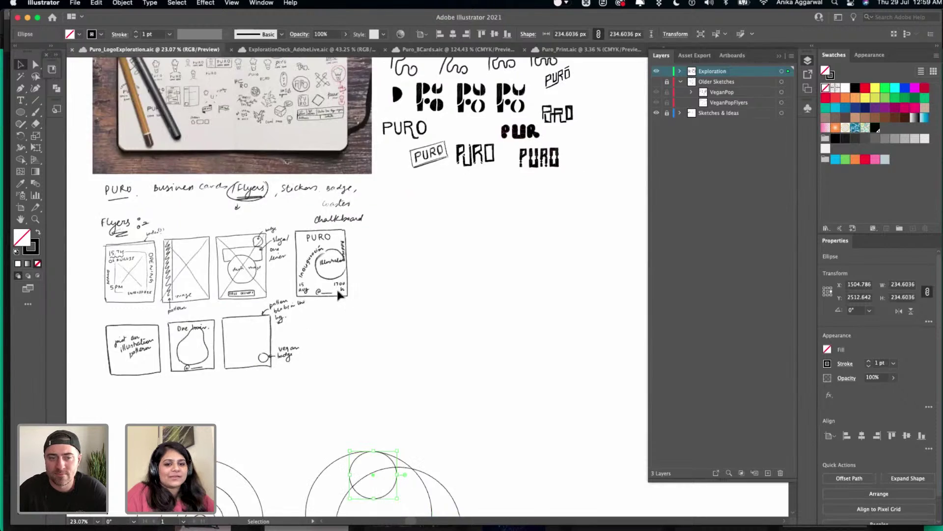
pyautogui.scroll(-3, 252, 353)
pyautogui.scroll(3, 179, 352)
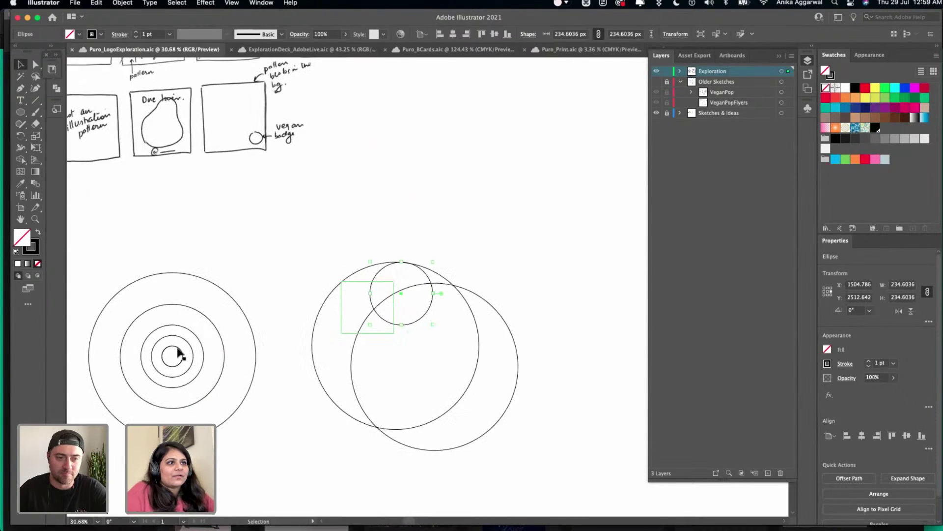
pyautogui.moveTo(178, 351); pyautogui.dragTo(371, 298)
pyautogui.press('super+z')
pyautogui.press('super+z')
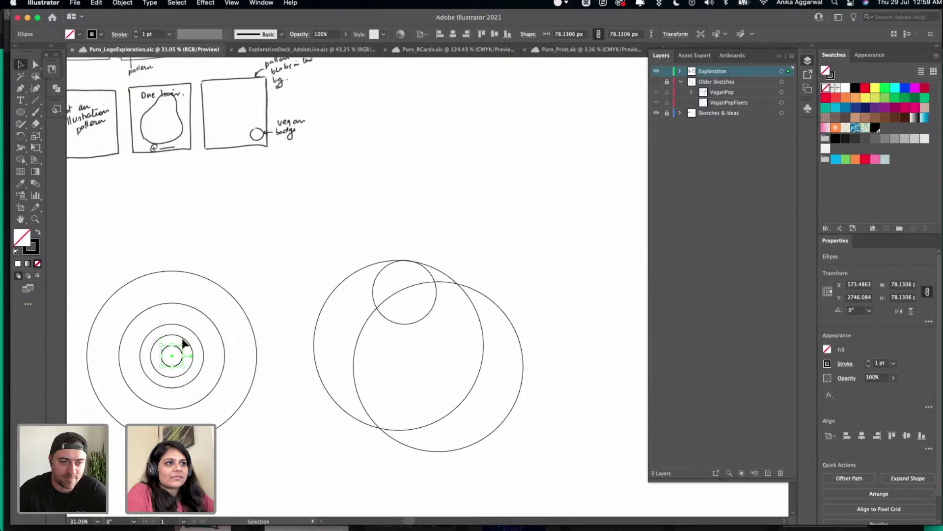
# - Duplicate the second-smallest concentric circle, about 156 px, inside the left overlapping circle, beside the lower left of the 235 px circle
pyautogui.moveTo(183, 341); pyautogui.dragTo(378, 299)
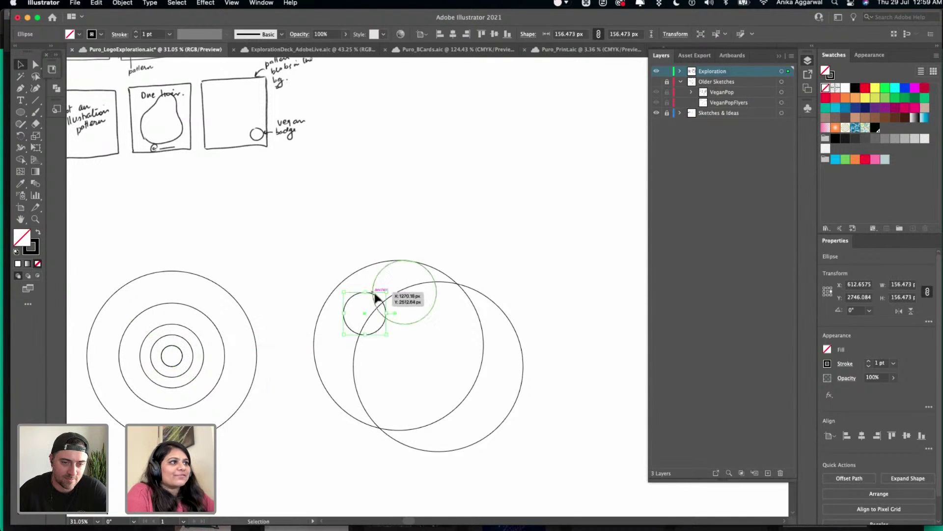
# - Duplicate the 156 px circle to the right, placing the copy beside the lower right of the 235 px circle
pyautogui.moveTo(184, 341); pyautogui.dragTo(442, 297)
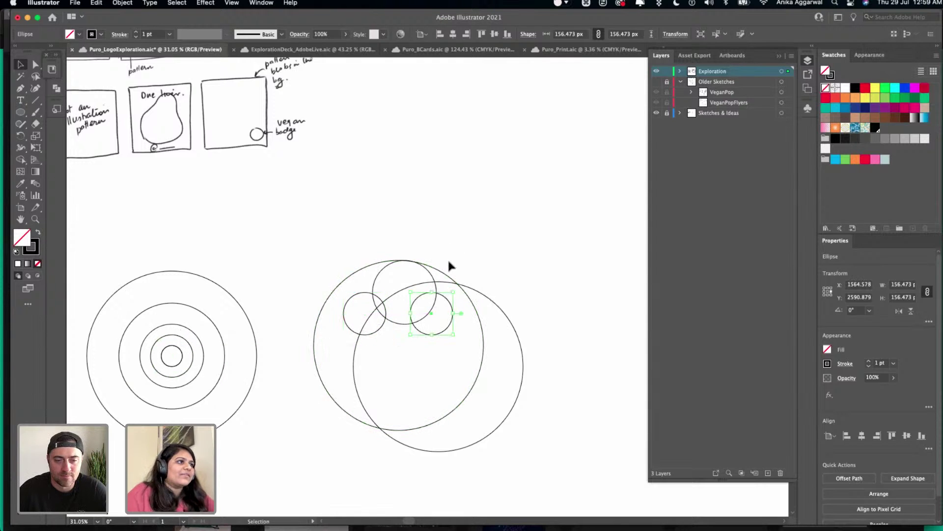
pyautogui.scroll(-3, 445, 245)
pyautogui.hscroll(3, 445, 246)
pyautogui.click(442, 238)
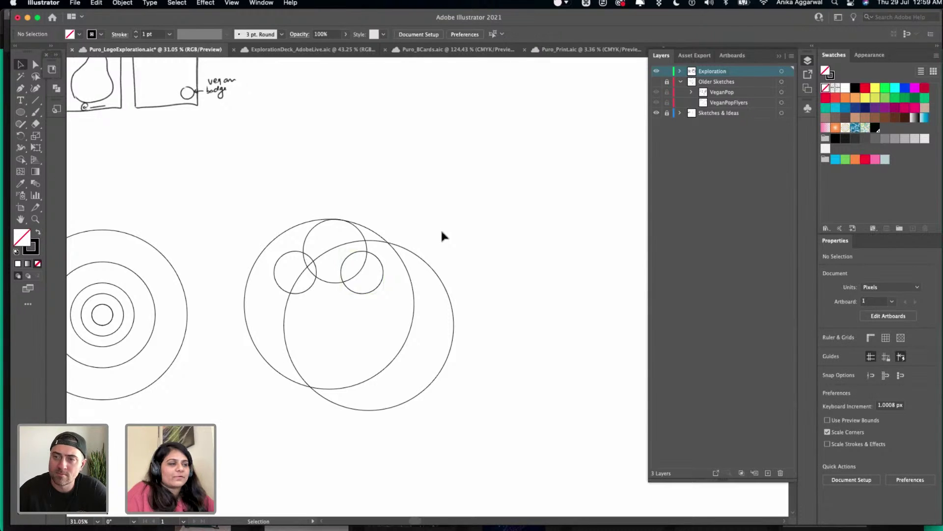
# - Move the five overlapping circles together to the right, farther away from the concentric set
pyautogui.scroll(1, 441, 228)
pyautogui.moveTo(430, 210); pyautogui.dragTo(273, 432)
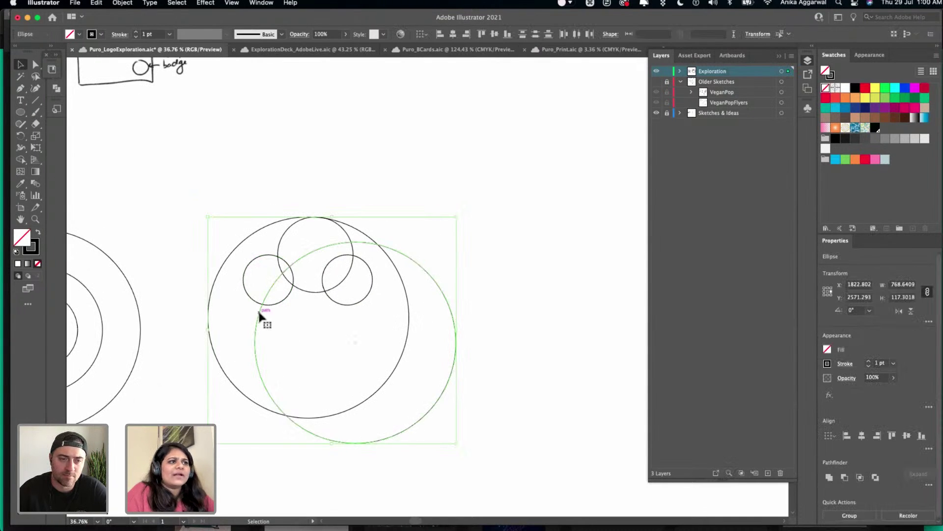
pyautogui.moveTo(258, 309); pyautogui.dragTo(349, 315)
pyautogui.click(380, 137)
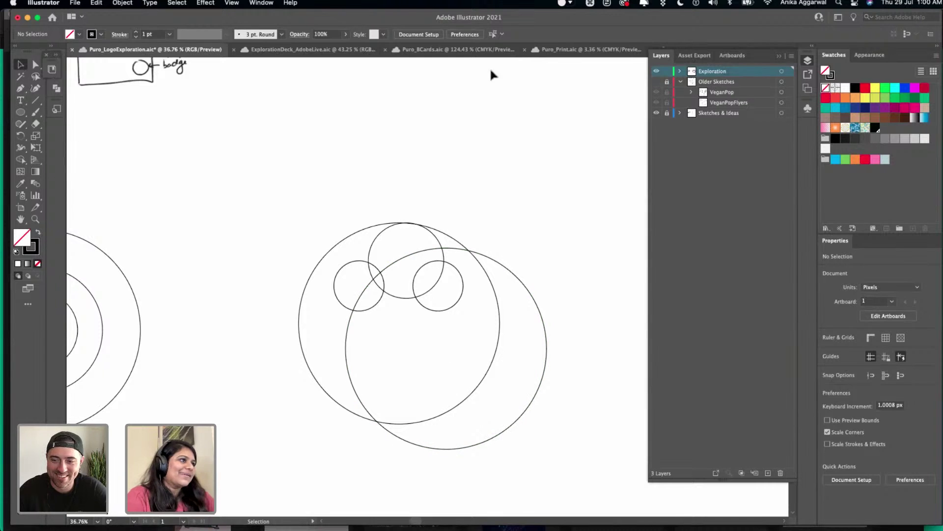
# - Group the two 156 px circles inside the left large circle
pyautogui.scroll(3, 420, 227)
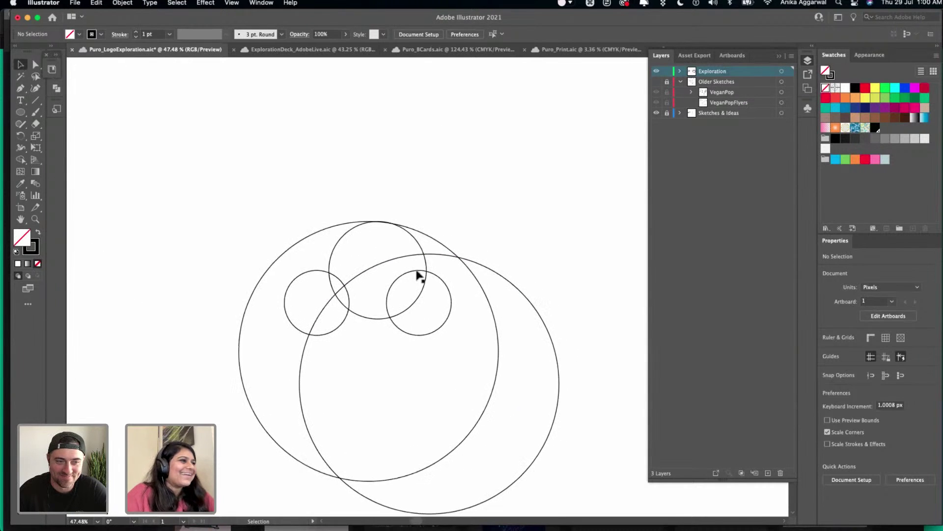
pyautogui.moveTo(400, 263); pyautogui.dragTo(404, 268)
pyautogui.press('super+z')
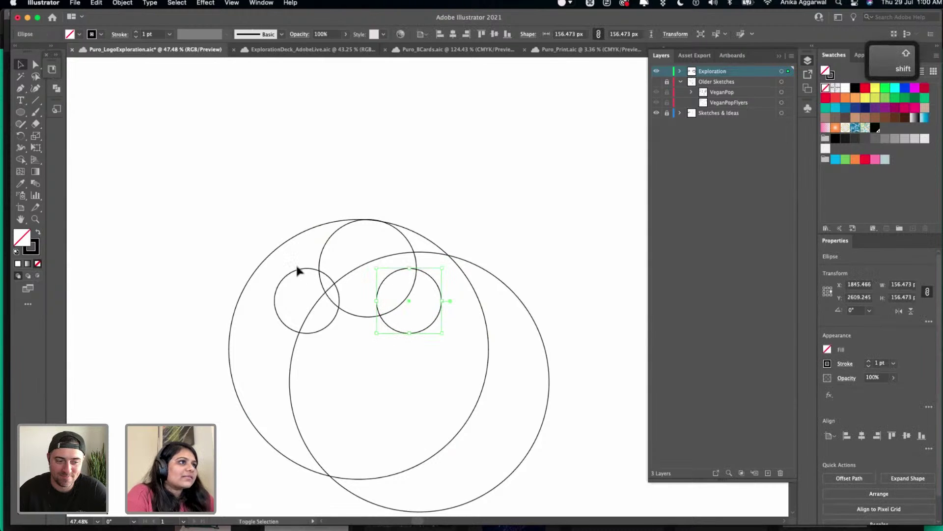
pyautogui.keyDown('shift'); pyautogui.click(298, 271); pyautogui.keyUp('shift')
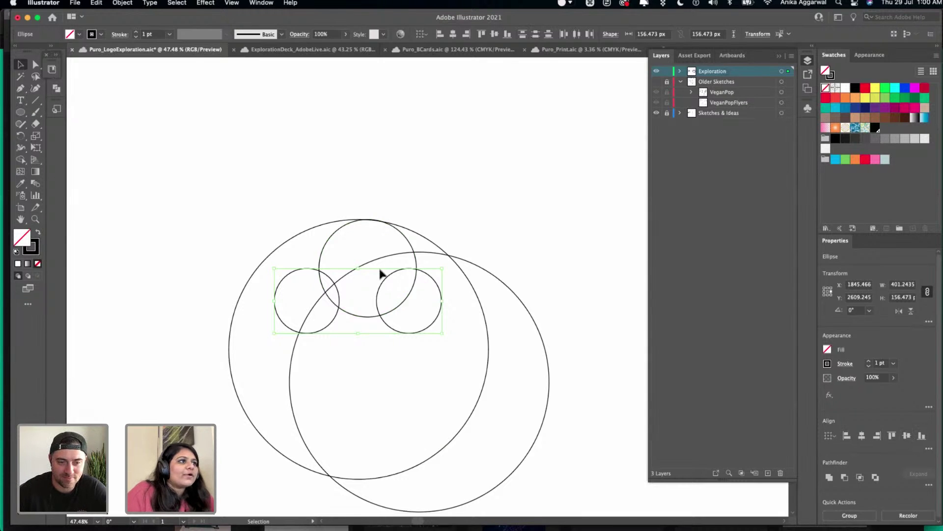
pyautogui.scroll(5, 381, 273)
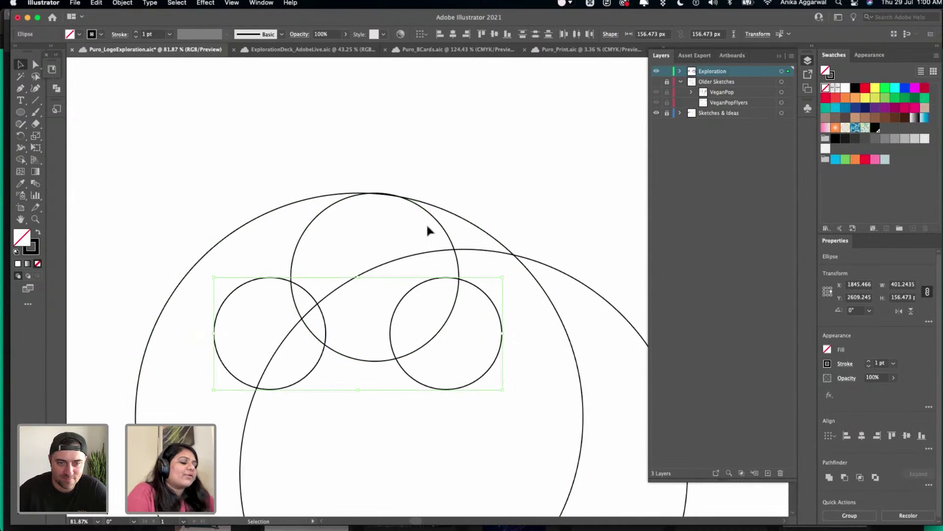
pyautogui.press('super+g')
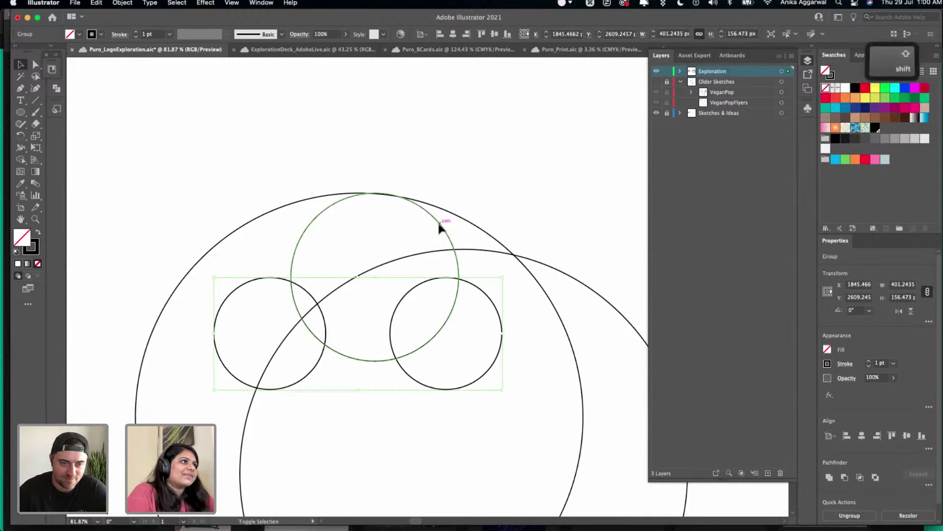
# - Align the pair of small circles horizontally to the centre of the 235 px circle
pyautogui.keyDown('shift'); pyautogui.click(439, 222); pyautogui.keyUp('shift')
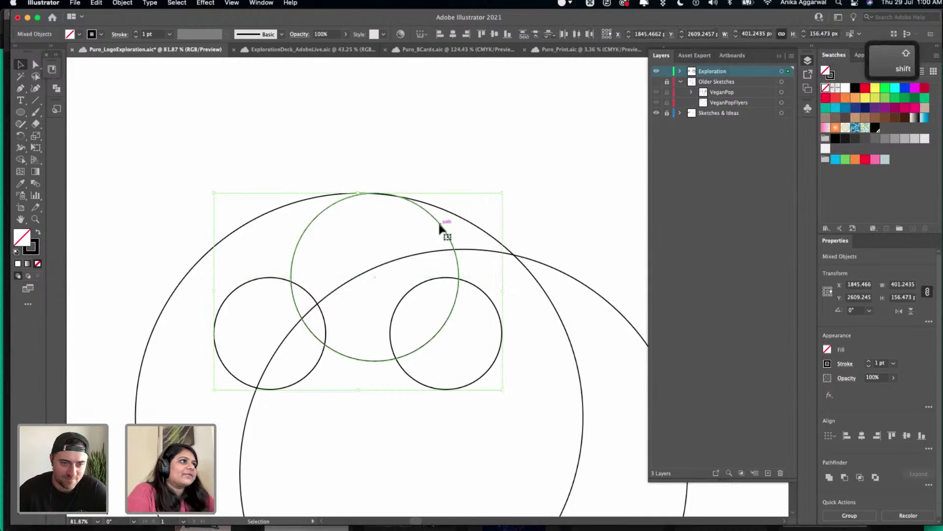
pyautogui.click(863, 435)
pyautogui.click(533, 145)
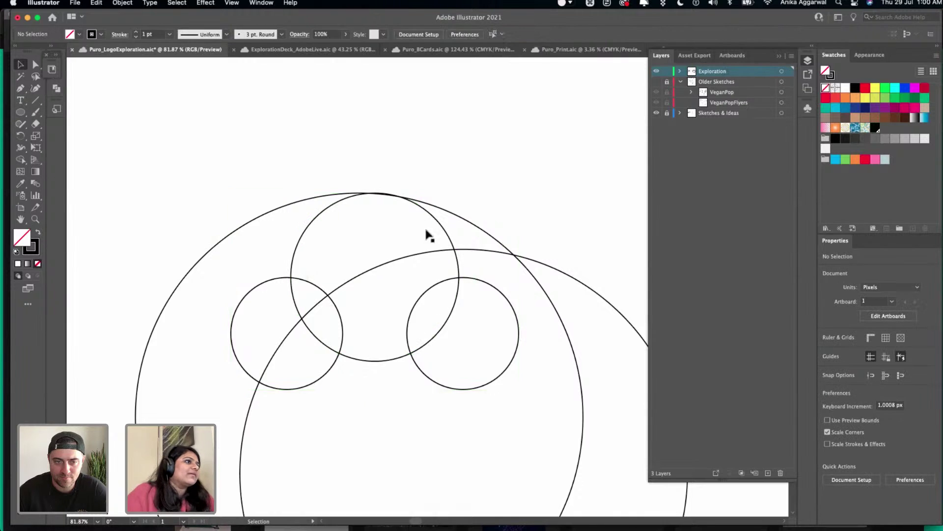
pyautogui.scroll(-4, 391, 268)
pyautogui.scroll(-5, 393, 255)
pyautogui.hscroll(4, 393, 256)
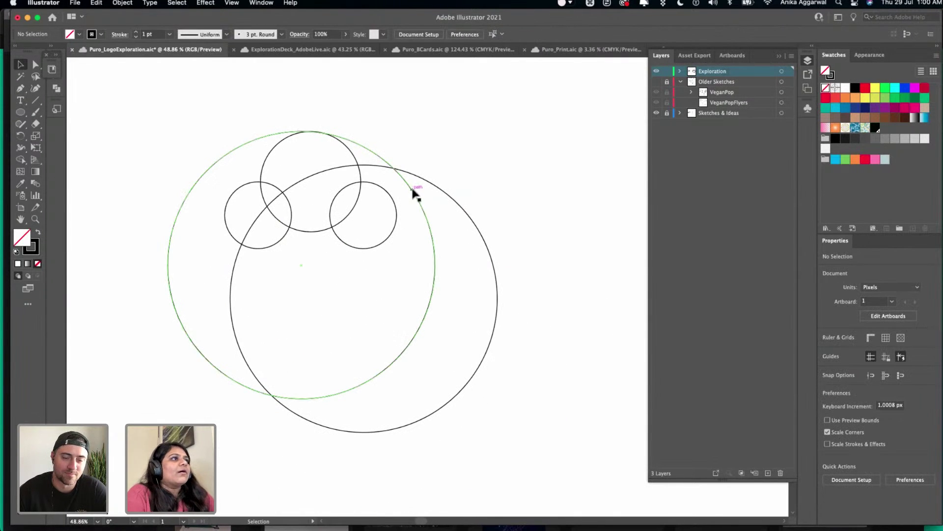
pyautogui.click(413, 192)
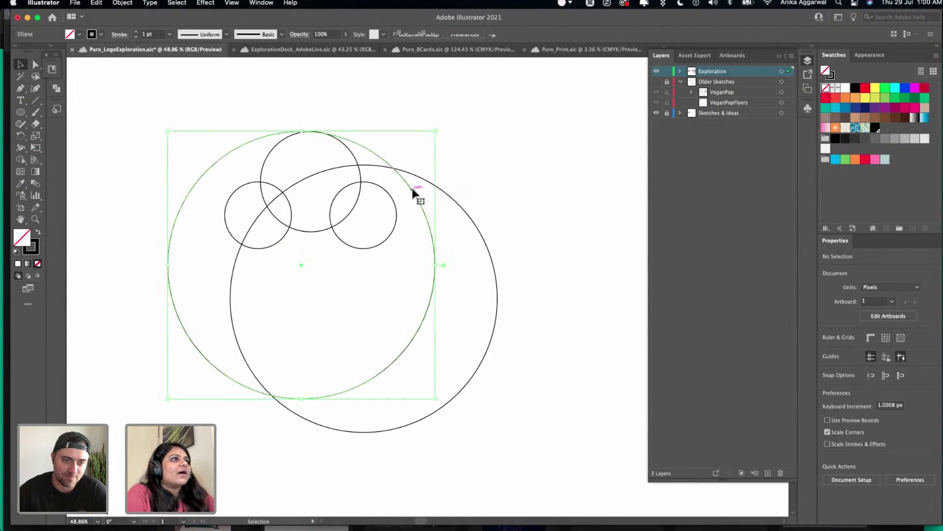
pyautogui.keyDown('shift'); pyautogui.click(464, 209); pyautogui.keyUp('shift')
pyautogui.click(558, 191)
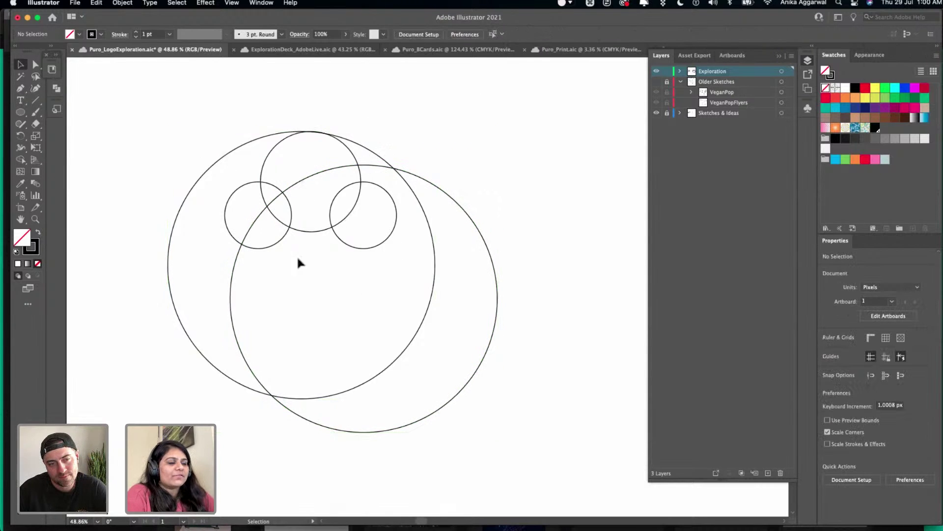
# - Group all five overlapping circles and lock the group
pyautogui.moveTo(475, 158); pyautogui.dragTo(254, 372)
pyautogui.press('super')
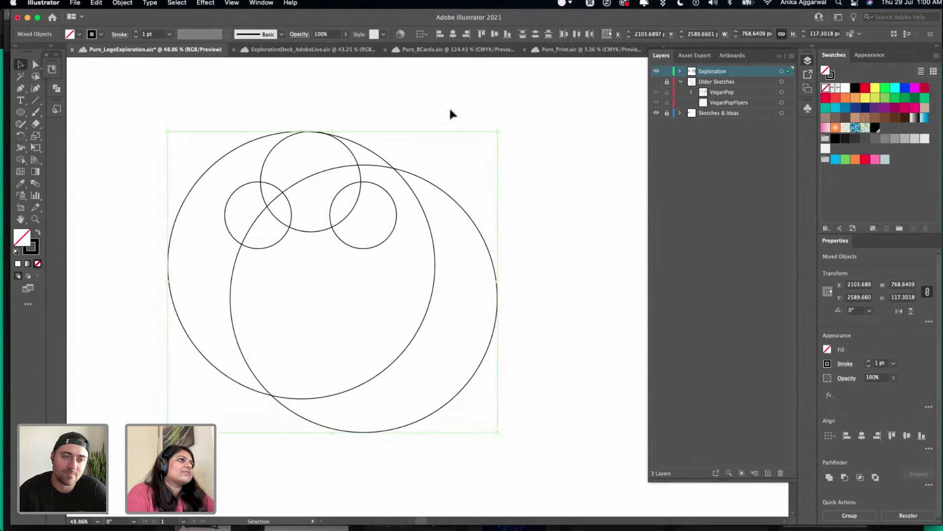
pyautogui.moveTo(467, 95); pyautogui.dragTo(290, 304)
pyautogui.press('super+g')
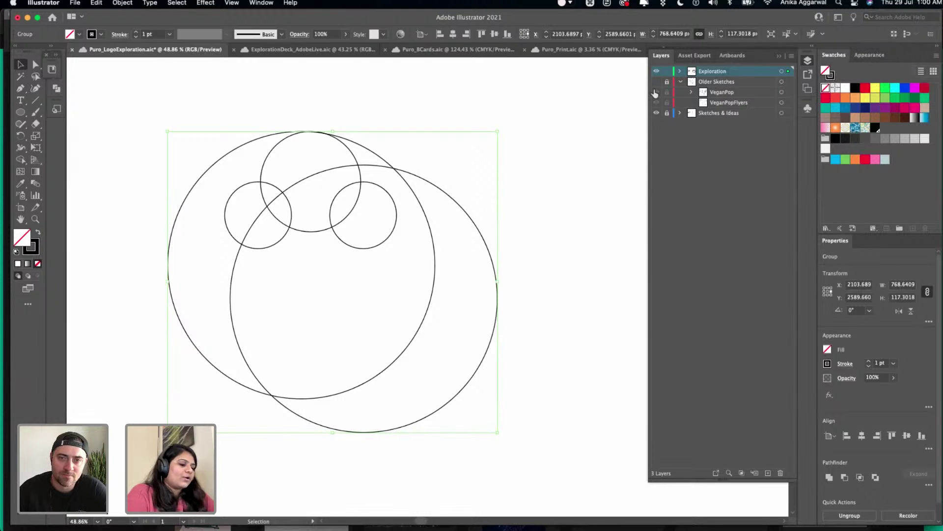
pyautogui.press('super+2')
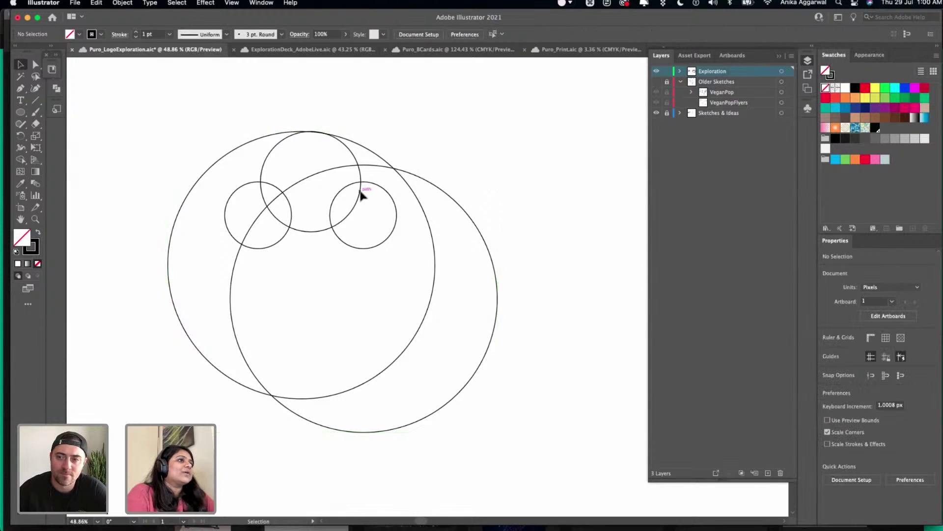
# - Set up the Pen tool with no fill and a red 1 pt stroke
pyautogui.click(20, 89)
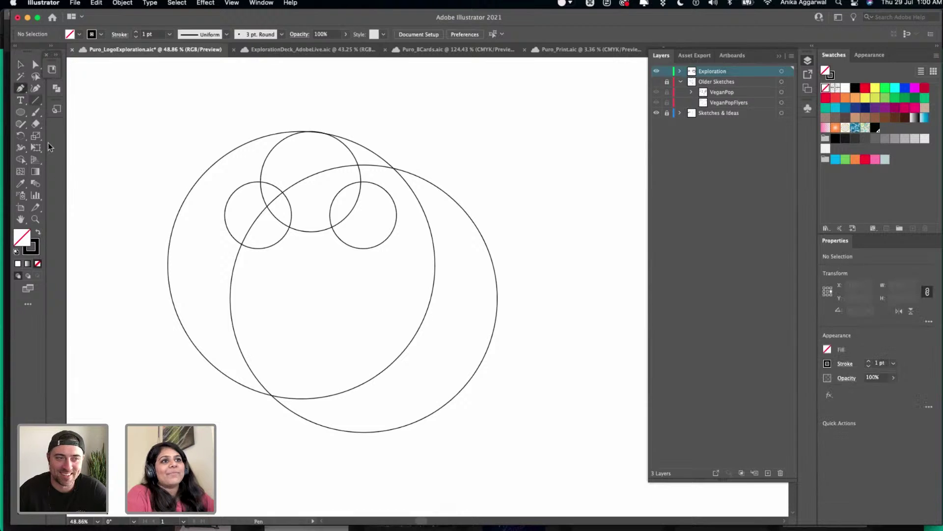
pyautogui.click(863, 88)
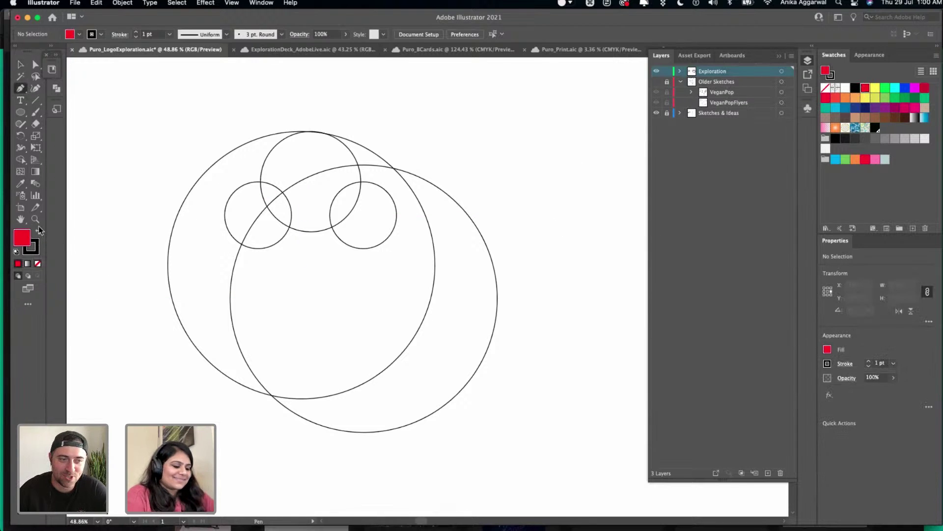
pyautogui.press('x')
pyautogui.click(40, 264)
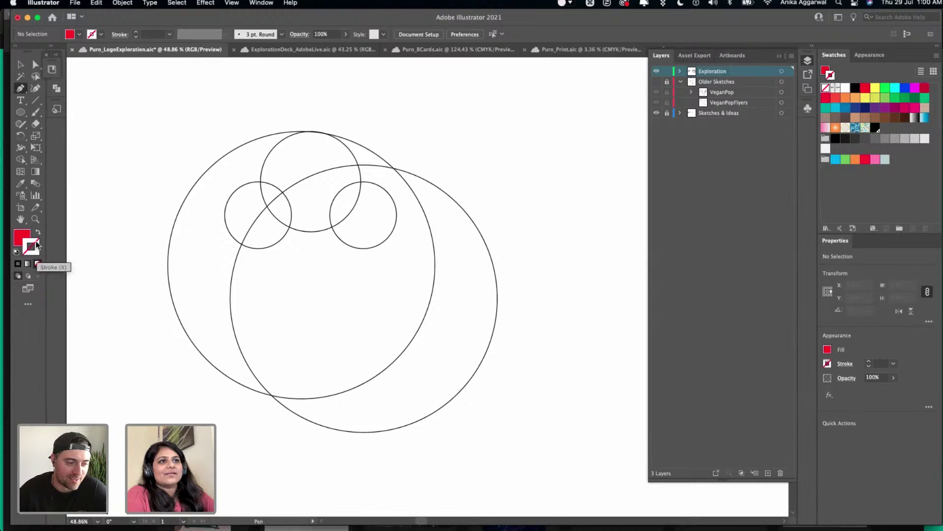
pyautogui.click(38, 235)
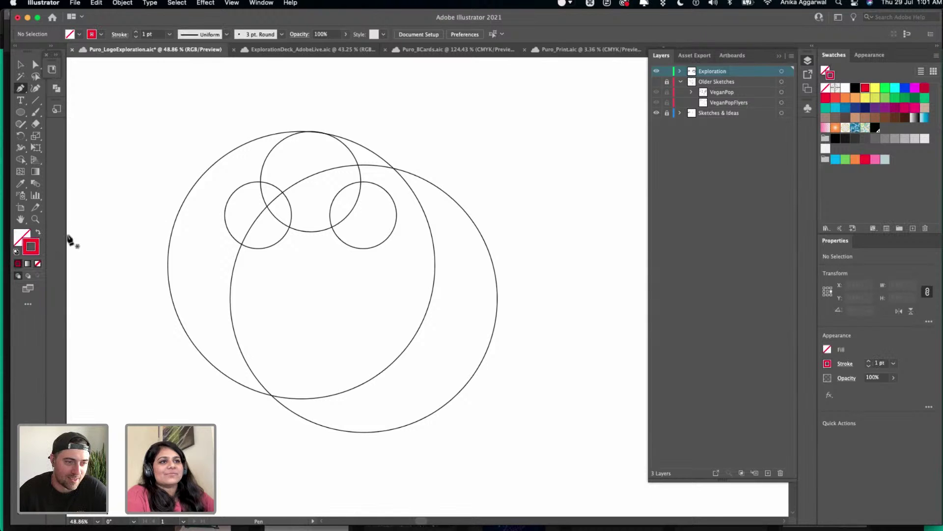
pyautogui.scroll(5, 247, 236)
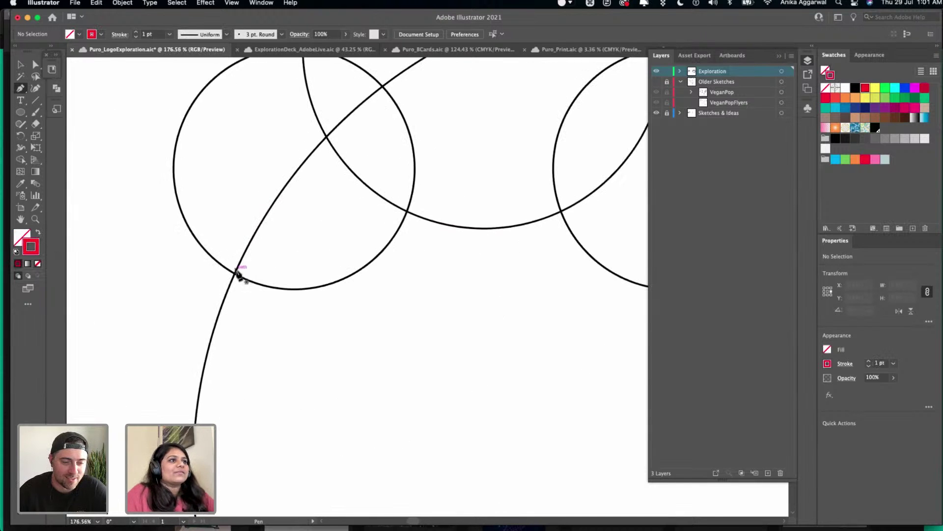
pyautogui.scroll(-5, 237, 276)
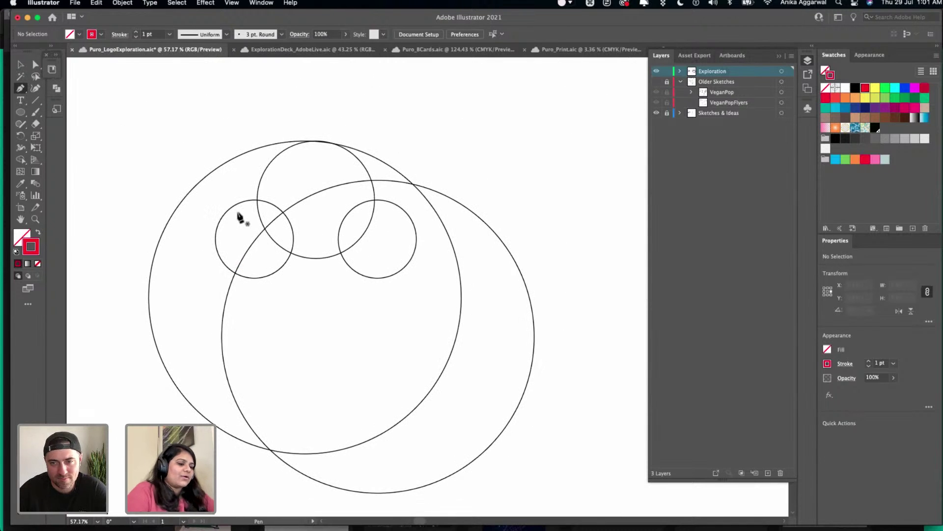
# - Unlock the group of overlapping circles, expand the Exploration layer's contents and select the group
pyautogui.press('v')
pyautogui.press('super')
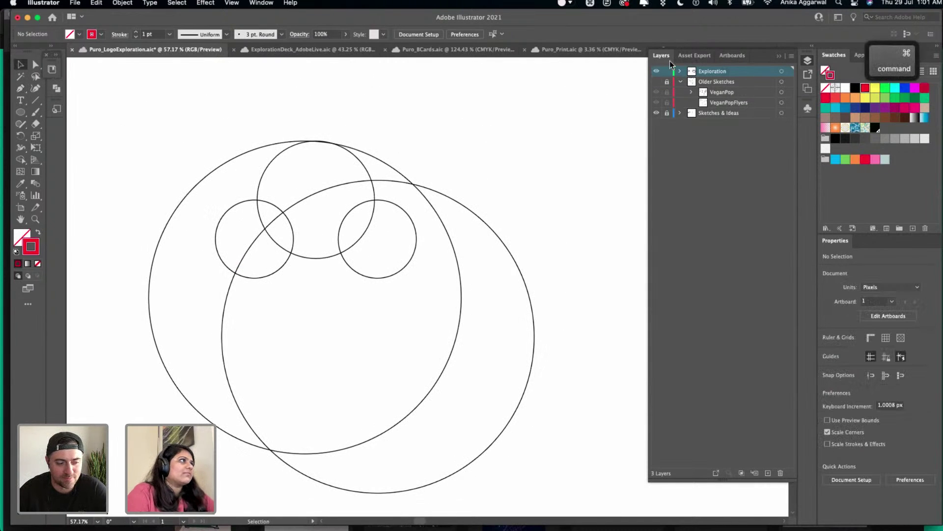
pyautogui.click(680, 71)
pyautogui.moveTo(581, 126); pyautogui.dragTo(207, 293)
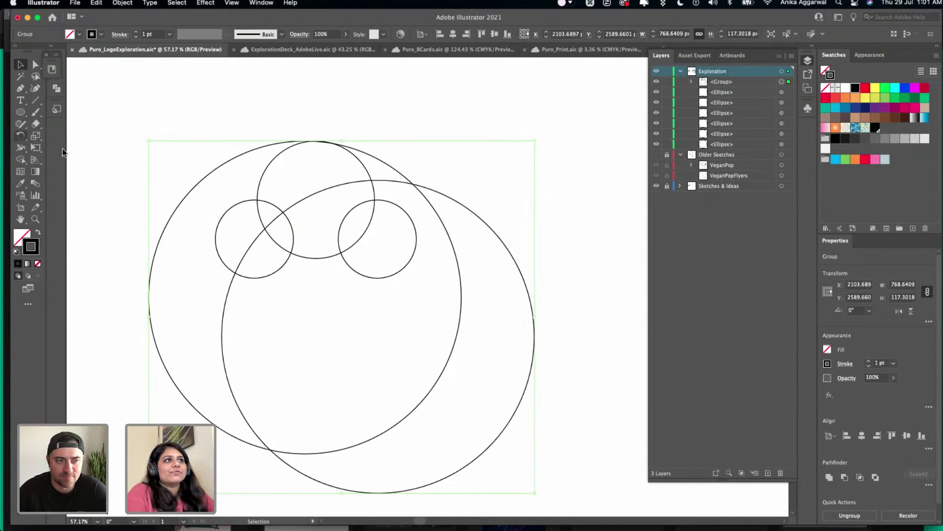
pyautogui.click(240, 105)
# - Draw a vertical line about 127 px long with the Pen tool, ending where the left small circle meets the right large circle
pyautogui.press('p')
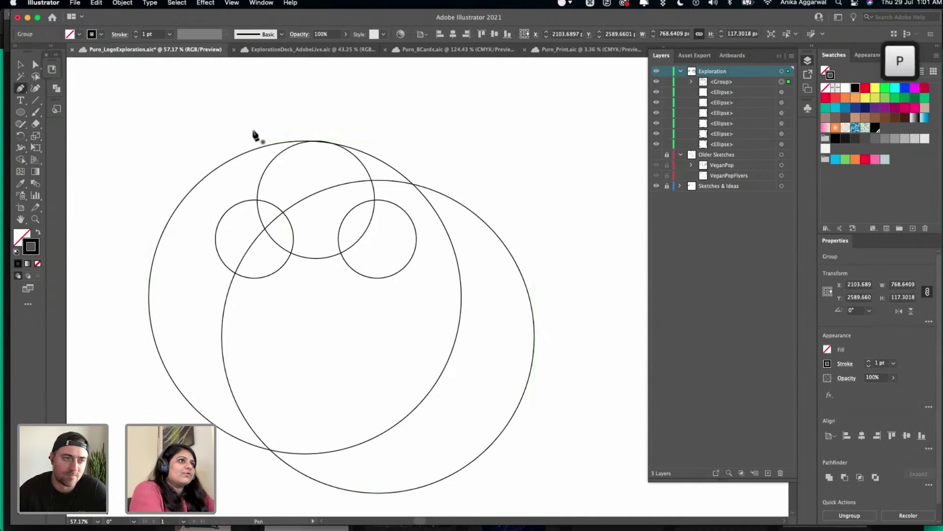
pyautogui.click(236, 275)
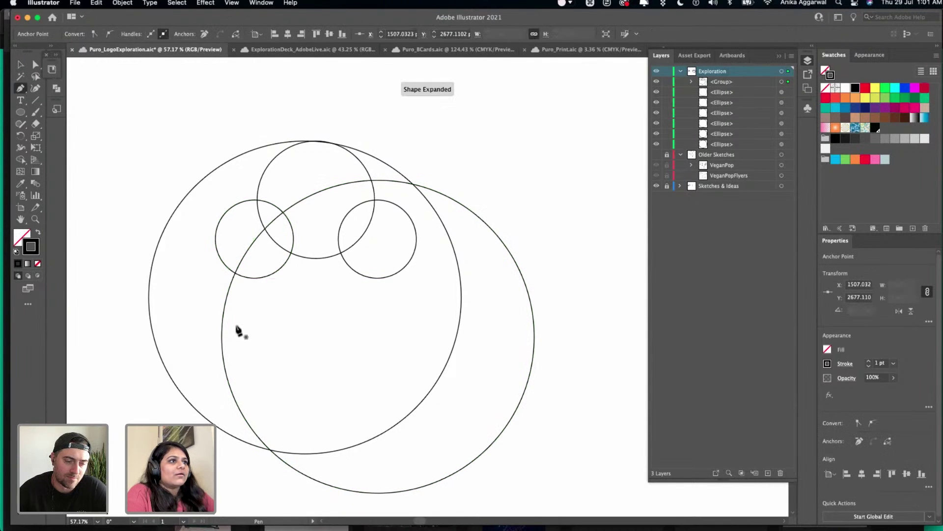
pyautogui.press('cmd+z')
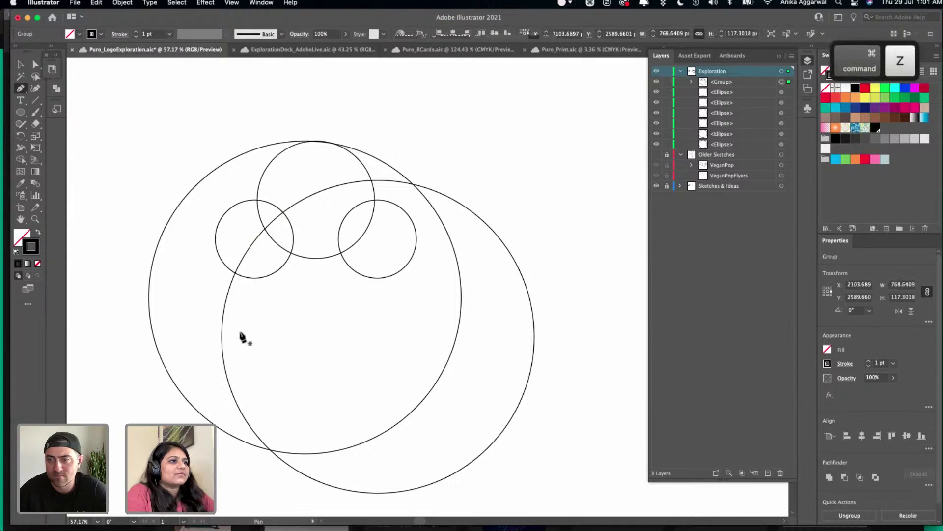
pyautogui.click(235, 336)
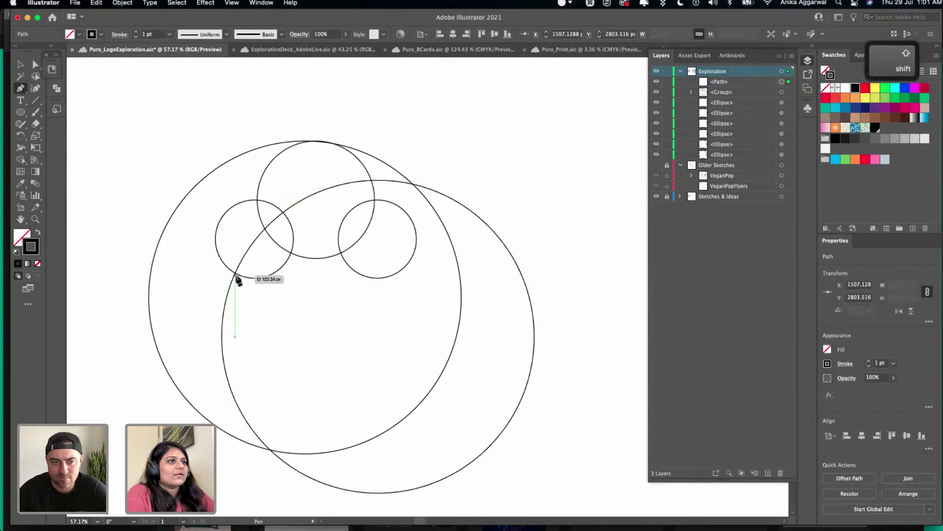
pyautogui.click(236, 273)
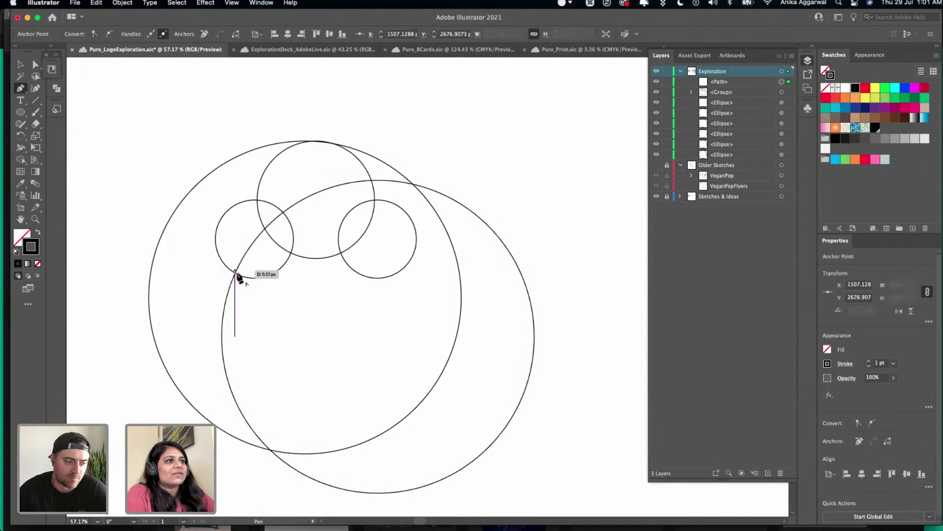
pyautogui.press('Escape')
pyautogui.press('v')
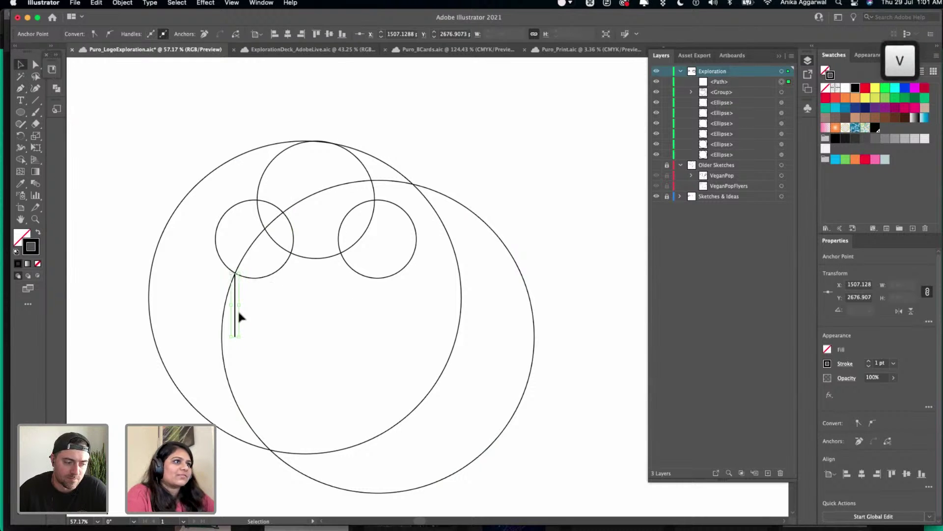
# - Duplicate the vertical line beneath the right small circle and align the copy's vertical centre with the original line
pyautogui.moveTo(236, 316); pyautogui.dragTo(404, 313)
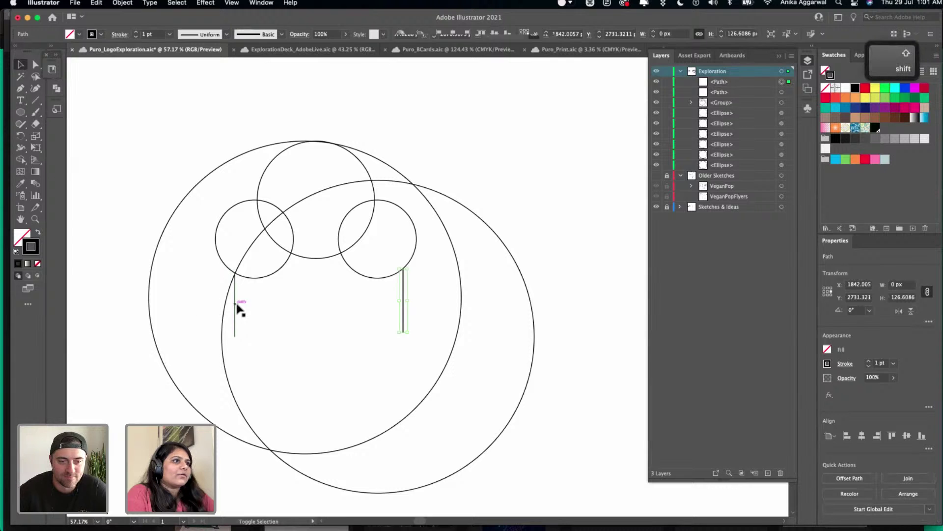
pyautogui.keyDown('shift'); pyautogui.click(236, 305); pyautogui.keyUp('shift')
pyautogui.keyDown('shift'); pyautogui.click(236, 306); pyautogui.keyUp('shift')
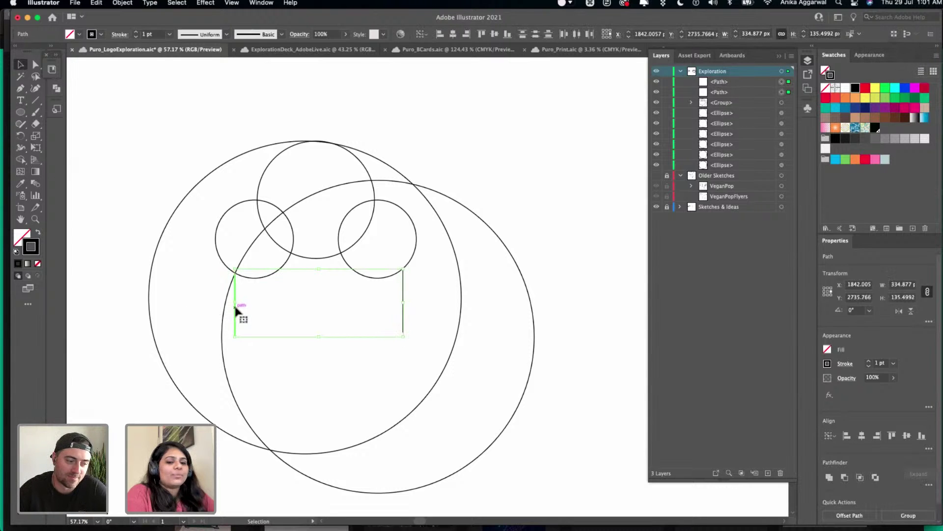
pyautogui.click(908, 436)
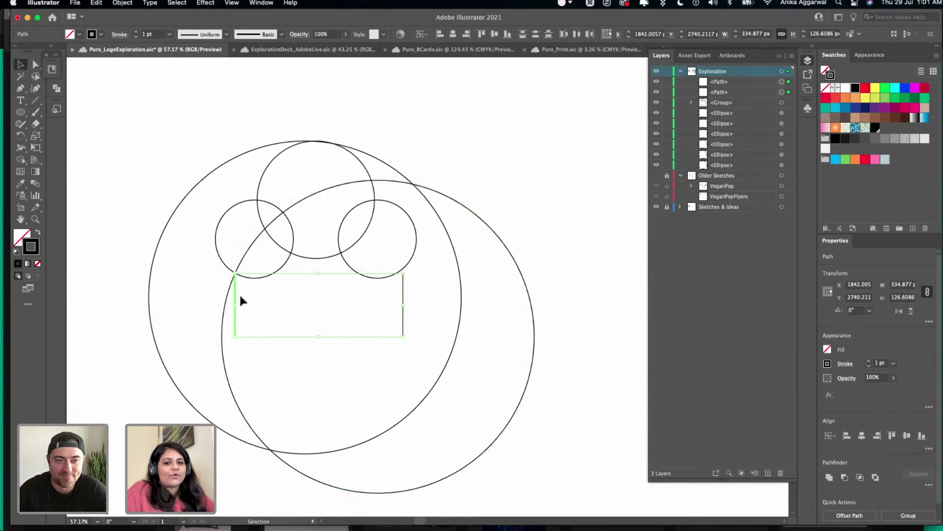
pyautogui.scroll(1, 240, 294)
pyautogui.click(543, 363)
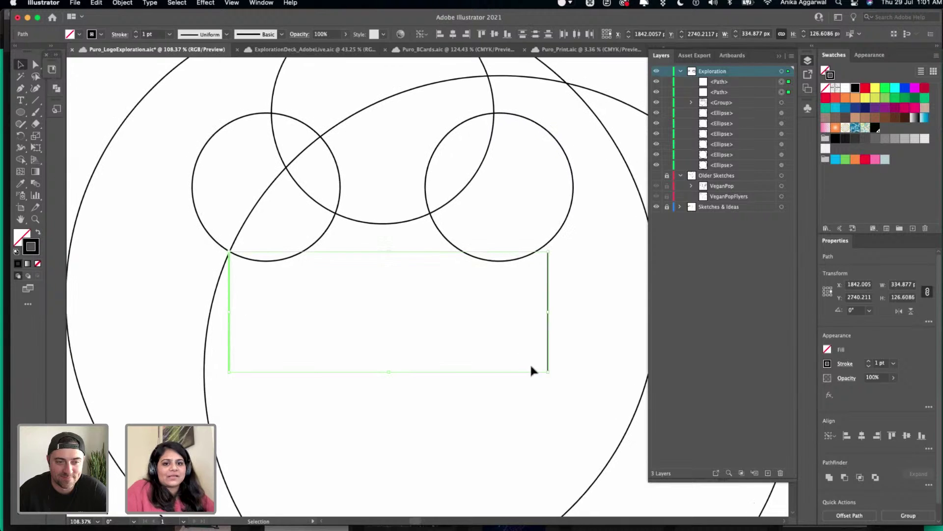
# - Nudge the right vertical line up until its upper end meets the edge of the right small circle
pyautogui.click(551, 290)
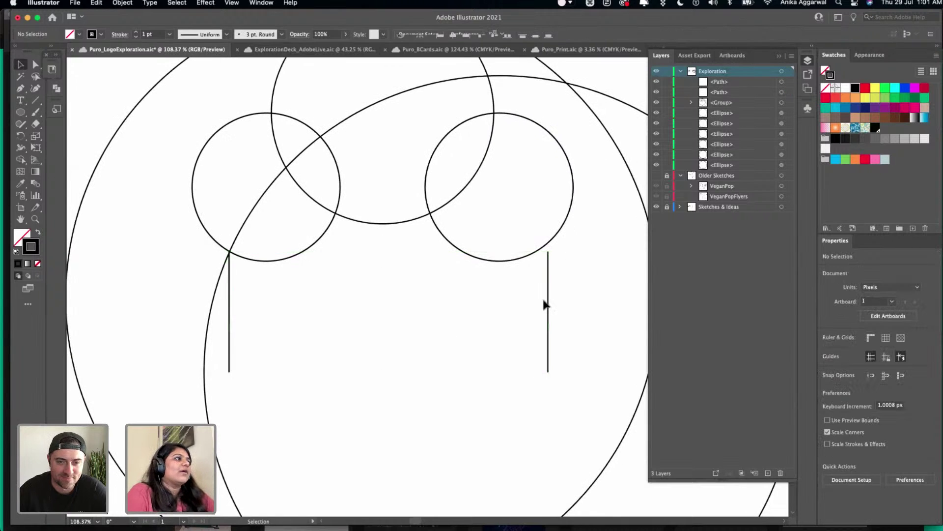
pyautogui.click(548, 266)
pyautogui.press('Up')
pyautogui.press('Up')
pyautogui.press('Up')
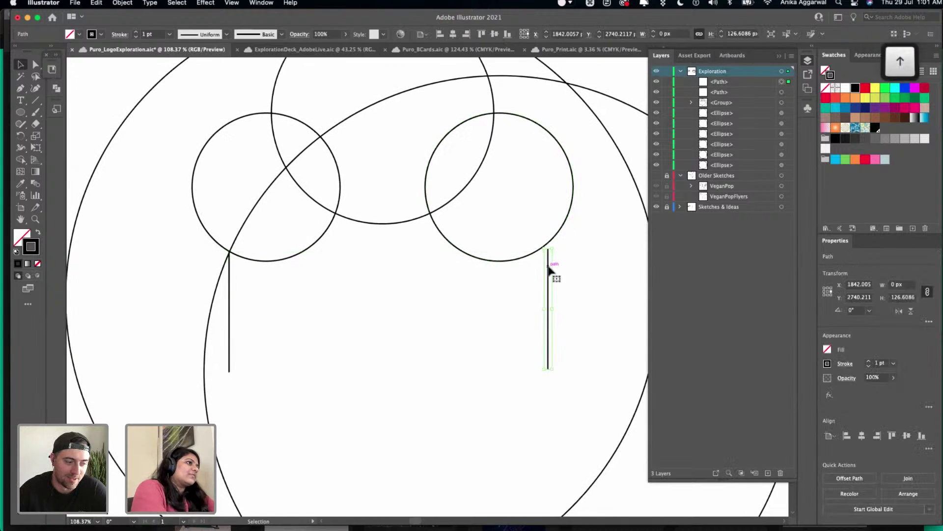
pyautogui.click(568, 264)
pyautogui.press('super+0')
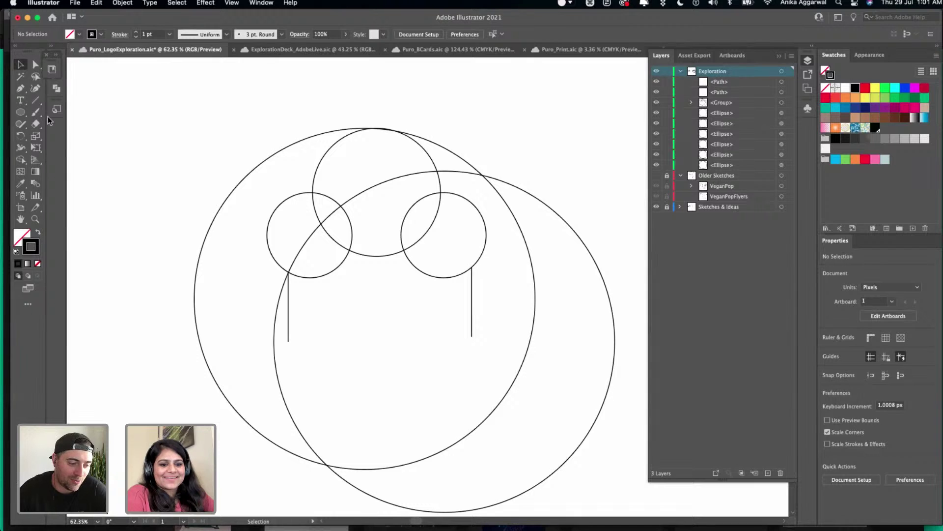
pyautogui.click(20, 88)
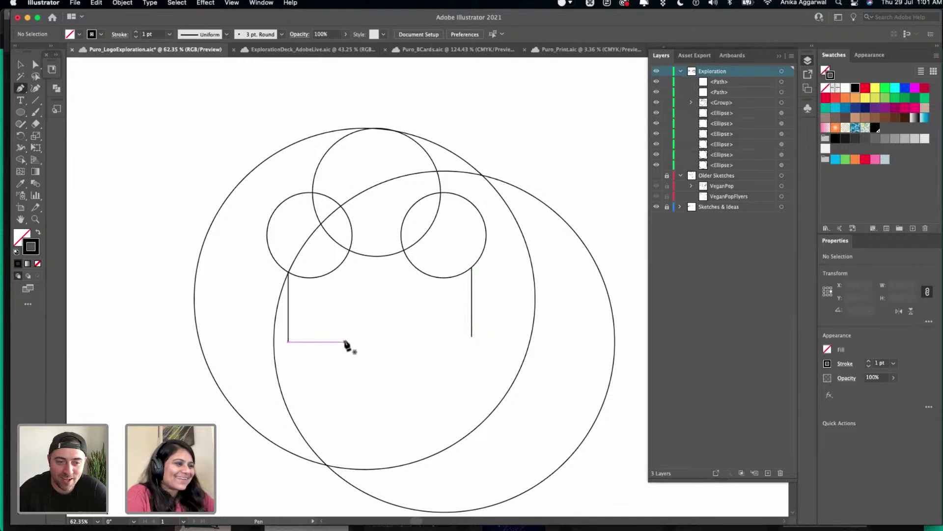
pyautogui.press('v')
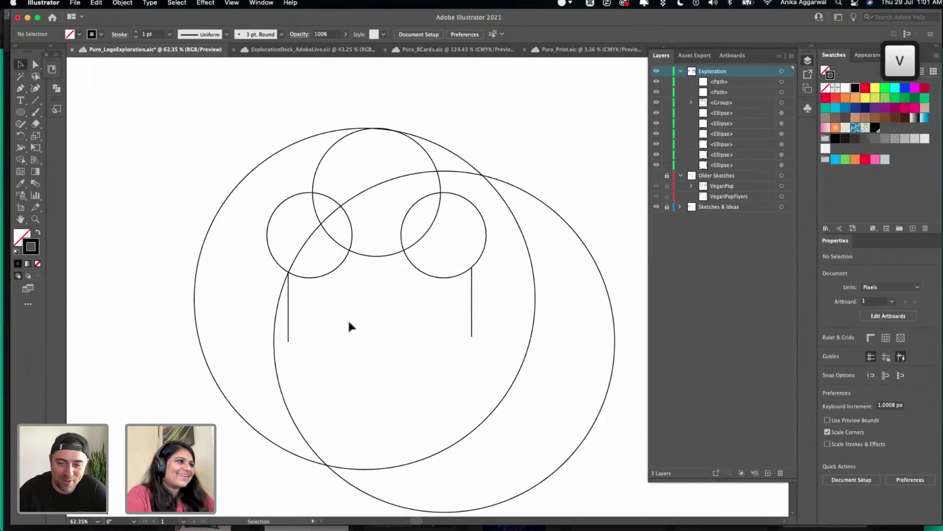
pyautogui.click(437, 152)
pyautogui.moveTo(449, 152); pyautogui.dragTo(452, 305)
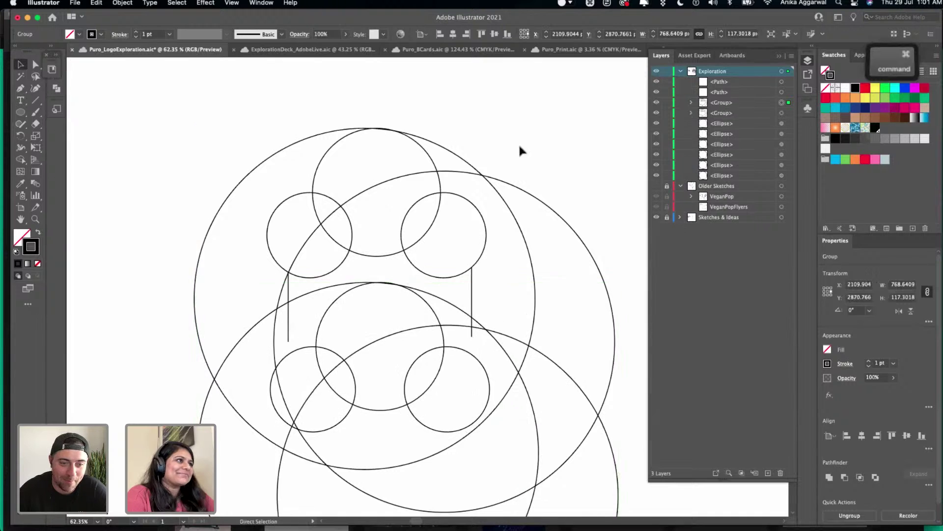
pyautogui.press('cmd+z')
pyautogui.click(540, 117)
pyautogui.scroll(-2, 539, 116)
pyautogui.scroll(-2, 539, 113)
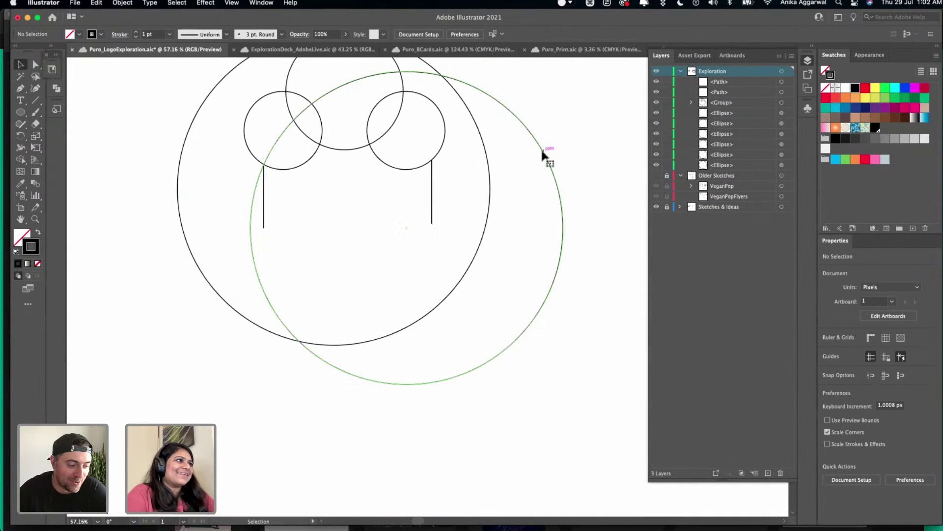
pyautogui.moveTo(543, 157); pyautogui.dragTo(462, 253)
pyautogui.press('cmd+z')
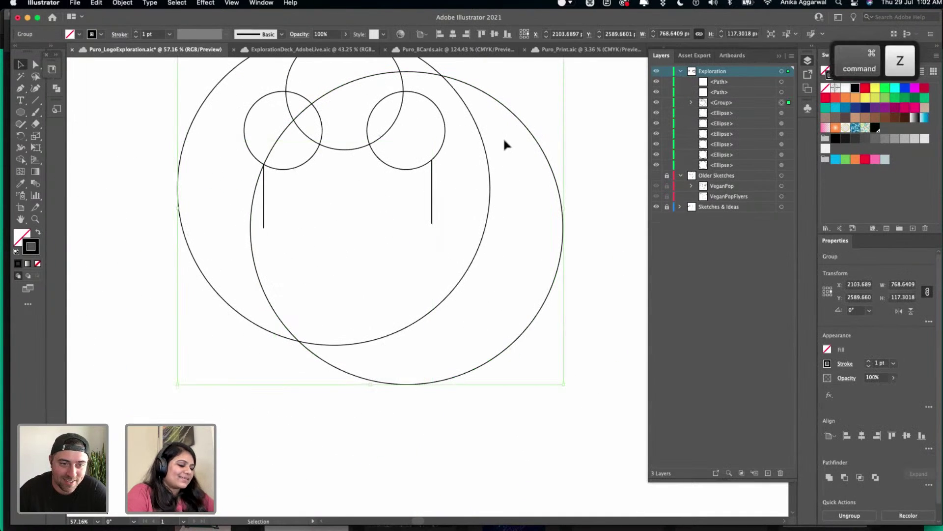
# - Ungroup the overlapping circles into separate ellipses and clear the selection
pyautogui.rightClick(512, 109)
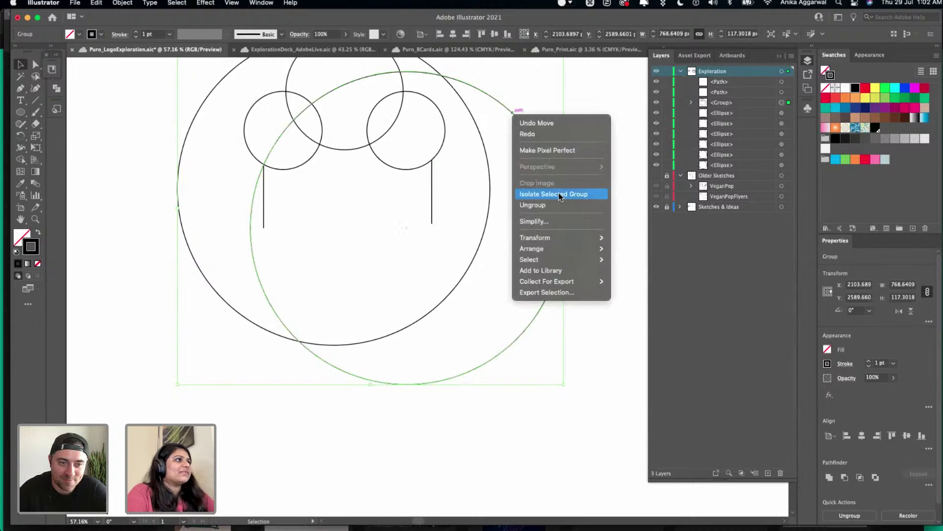
pyautogui.click(558, 204)
pyautogui.click(585, 144)
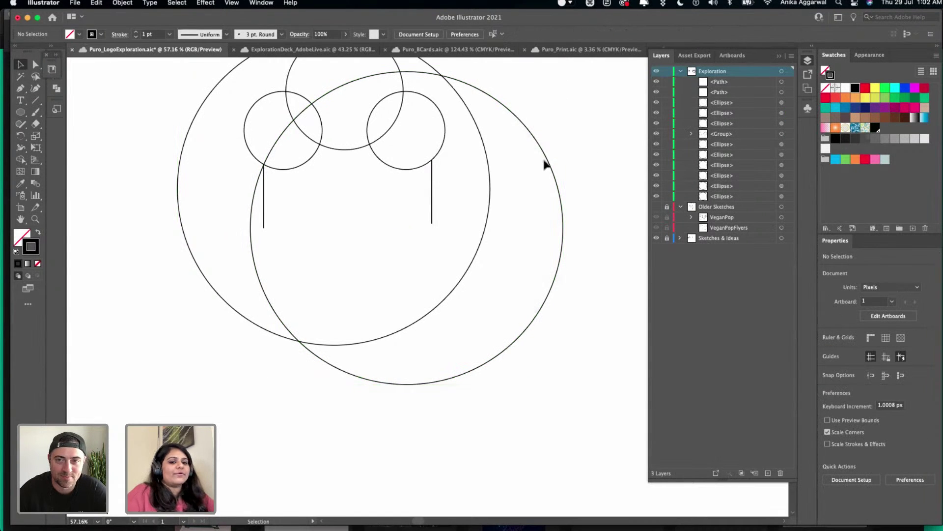
pyautogui.moveTo(538, 141); pyautogui.dragTo(479, 268)
pyautogui.press('Delete')
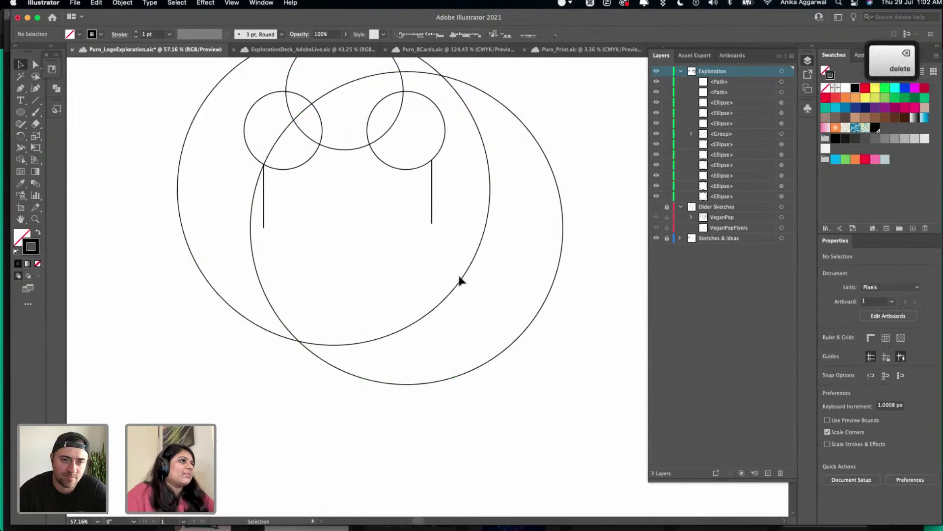
pyautogui.scroll(-3, 459, 276)
pyautogui.hscroll(-4, 343, 244)
pyautogui.hscroll(-1, 322, 239)
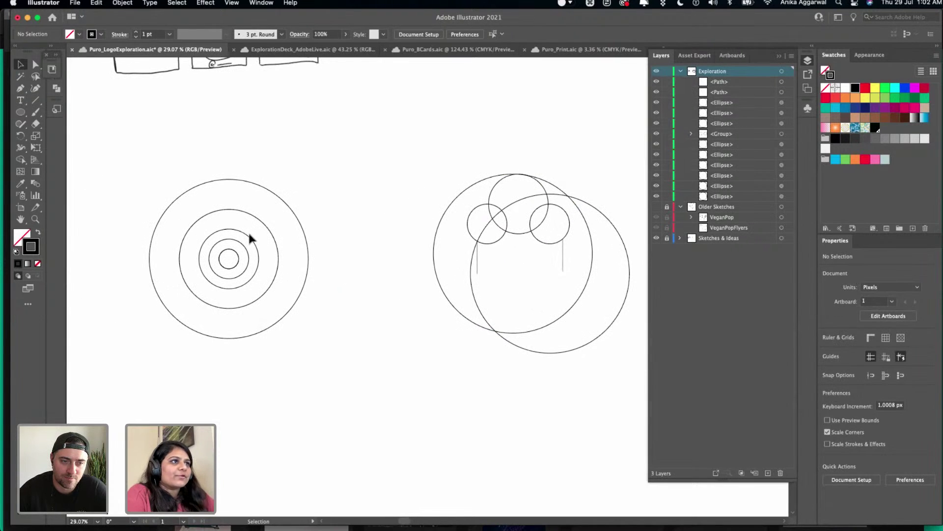
pyautogui.moveTo(250, 237)
pyautogui.mouseDown()
pyautogui.moveTo(313, 258)
pyautogui.moveTo(525, 276)
pyautogui.mouseUp()
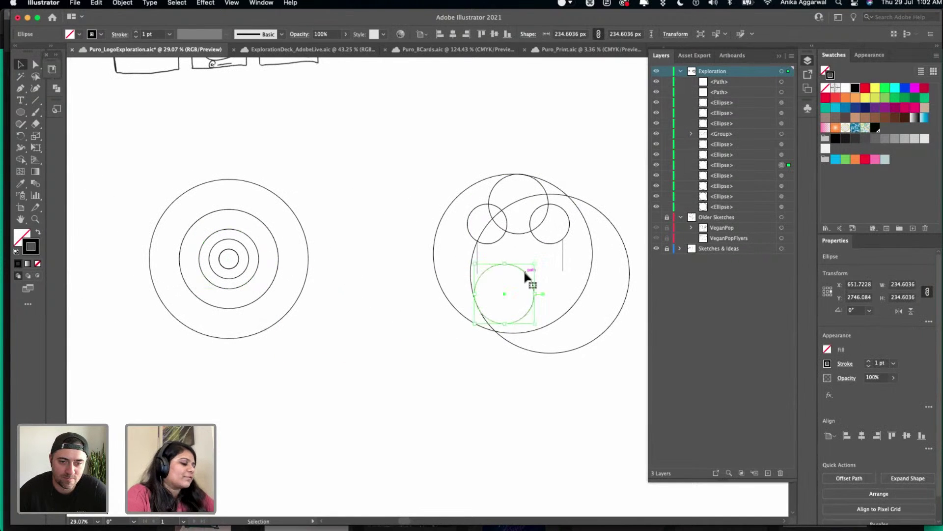
pyautogui.press('Delete')
# - Draw a rectangle about 335 × 243 px spanning the two vertical lines, its top edge level with the right line's lower end
pyautogui.hscroll(3, 523, 269)
pyautogui.press('m')
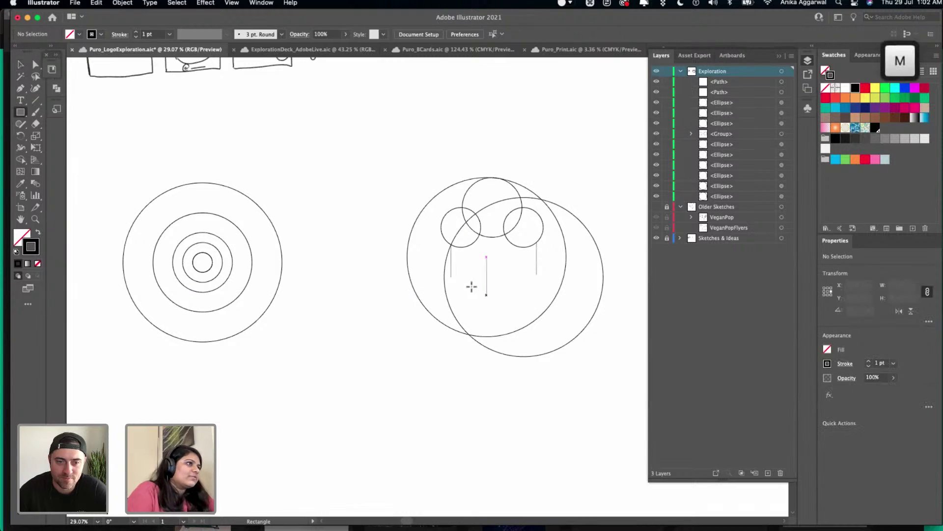
pyautogui.moveTo(451, 274)
pyautogui.mouseDown()
pyautogui.moveTo(520, 314)
pyautogui.moveTo(537, 336)
pyautogui.mouseUp()
pyautogui.hscroll(3, 531, 275)
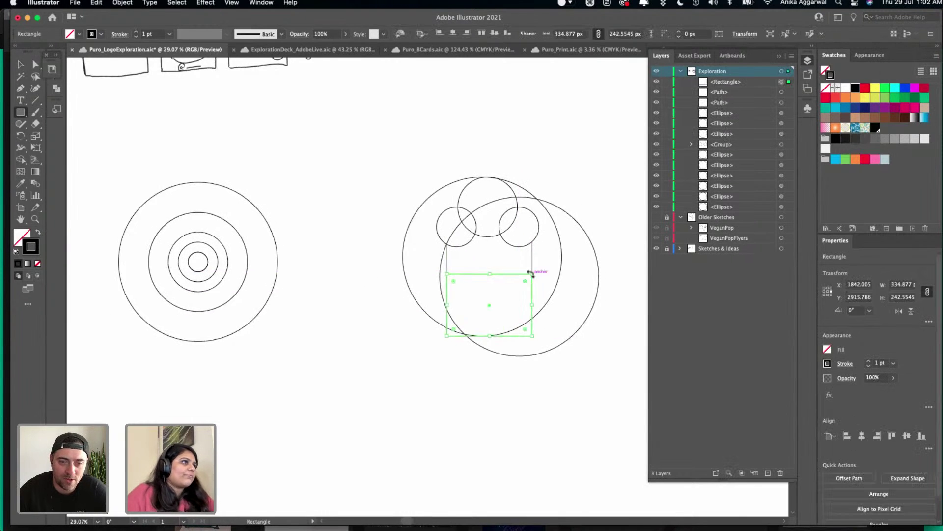
# - Delete the rectangle's two bottom corner anchors so only its top edge connects the two vertical lines
pyautogui.press('v')
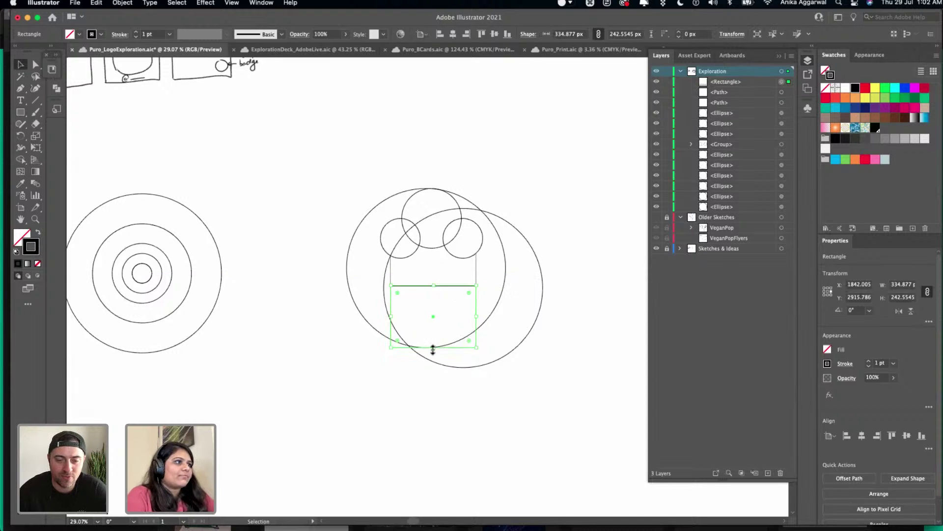
pyautogui.press('a')
pyautogui.click(391, 348)
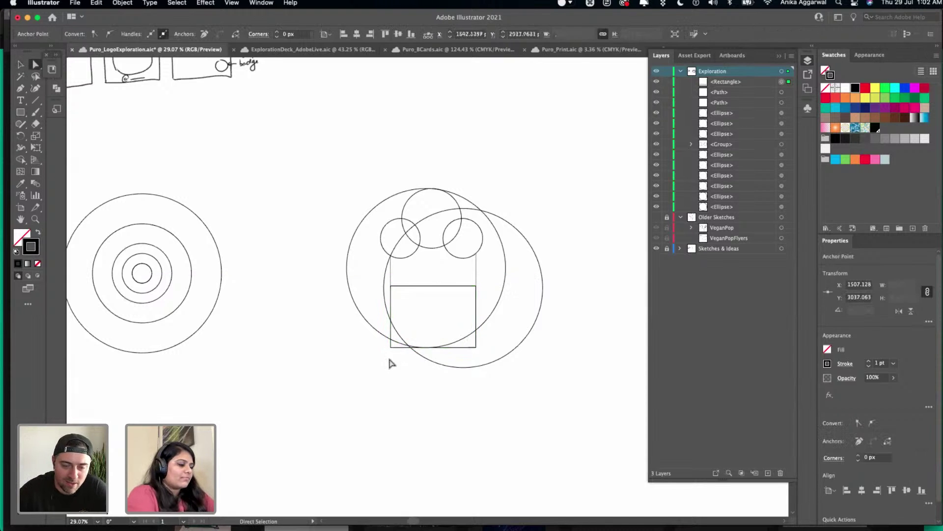
pyautogui.press('Delete')
pyautogui.click(476, 347)
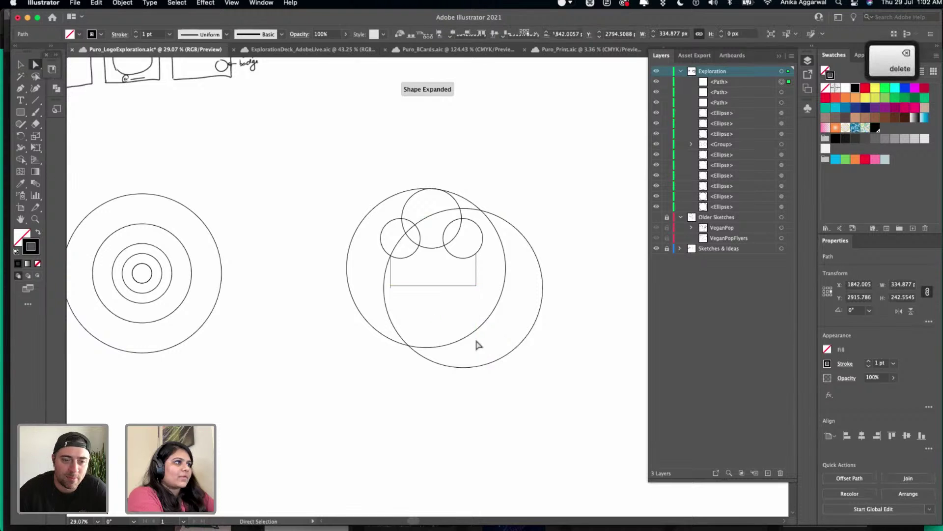
pyautogui.press('Delete')
# - Move the left vertical line's lower anchor straight up to meet the left end of the horizontal line
pyautogui.scroll(5, 422, 279)
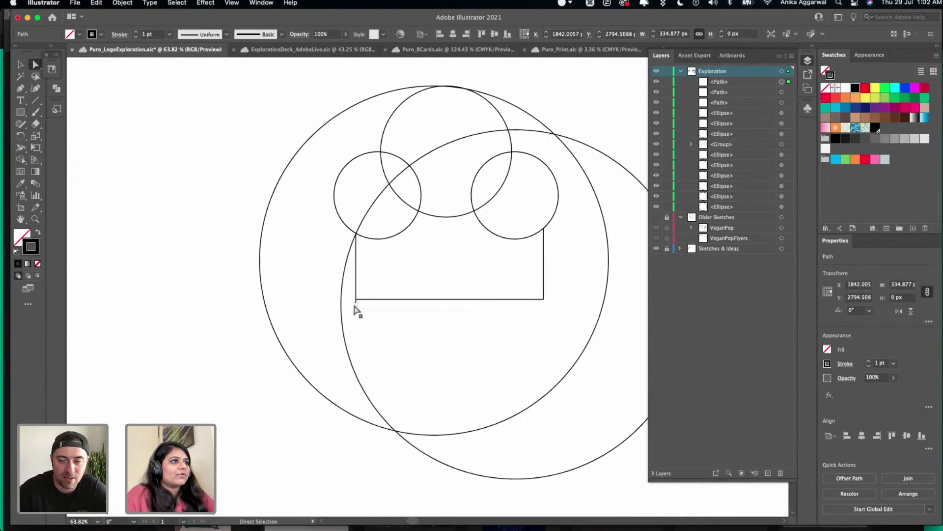
pyautogui.scroll(4, 357, 307)
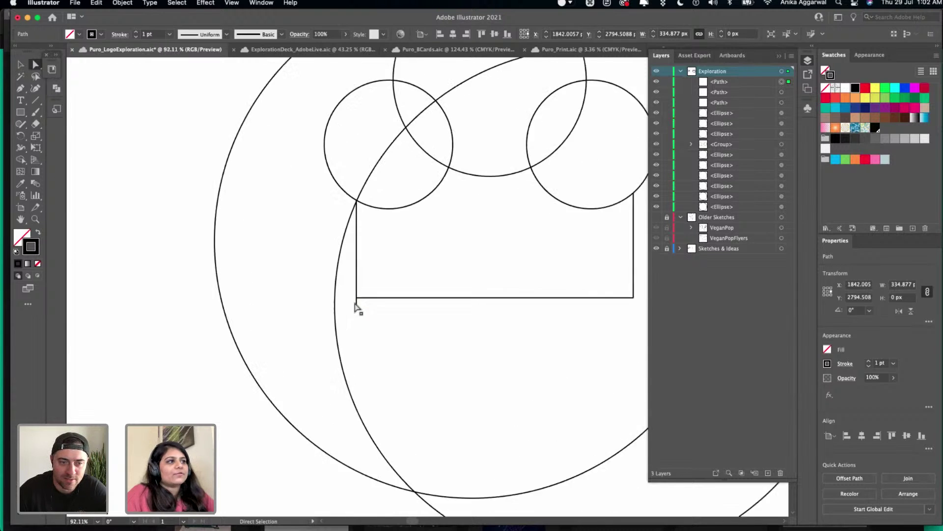
pyautogui.click(358, 306)
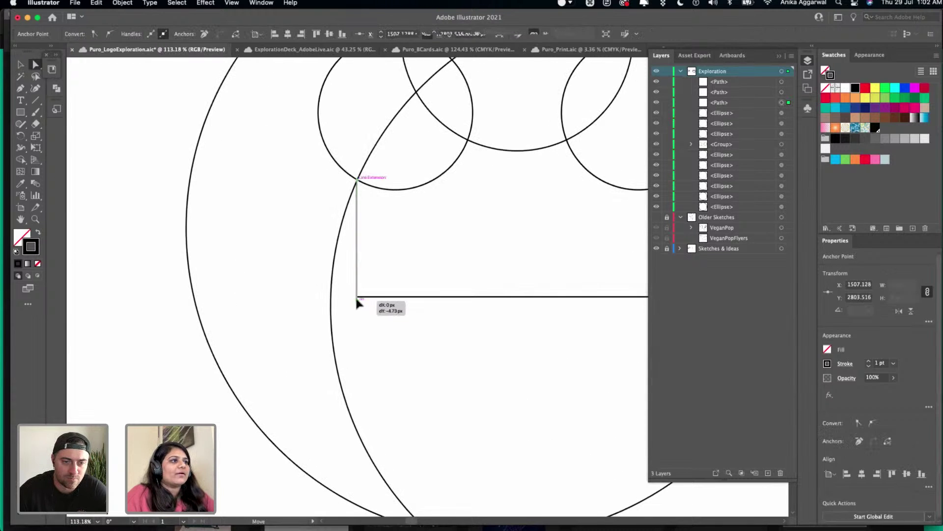
pyautogui.click(414, 251)
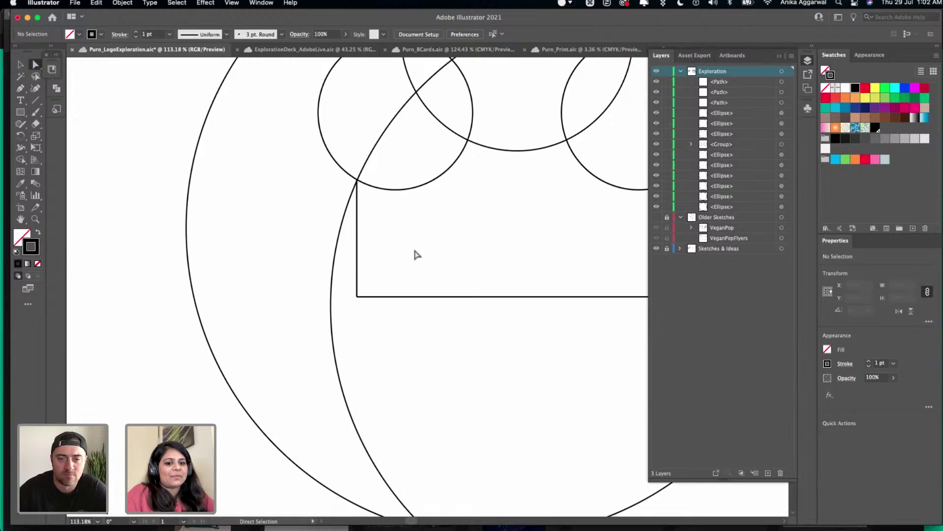
pyautogui.scroll(-5, 415, 254)
pyautogui.hscroll(3, 414, 251)
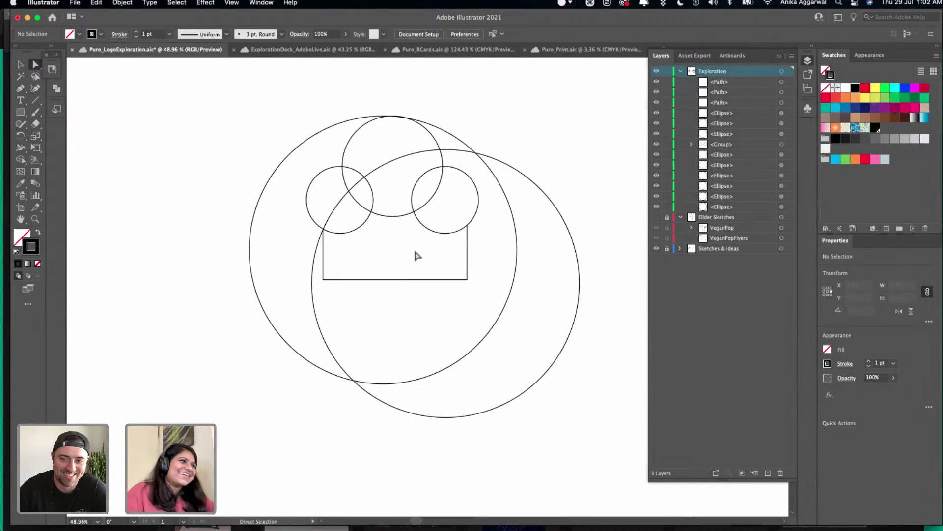
pyautogui.hscroll(2, 371, 224)
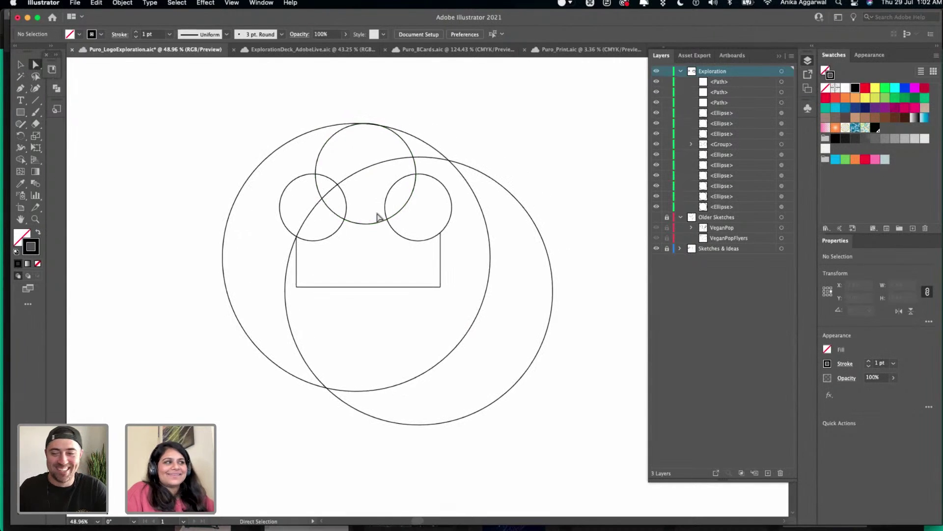
# - Examine the PURO notebook logo sketches and flyer ideas, and compare them with the overlapping-circle construction drawing
pyautogui.keyDown('alt'); pyautogui.scroll(-3, 469, 149); pyautogui.keyUp('alt')
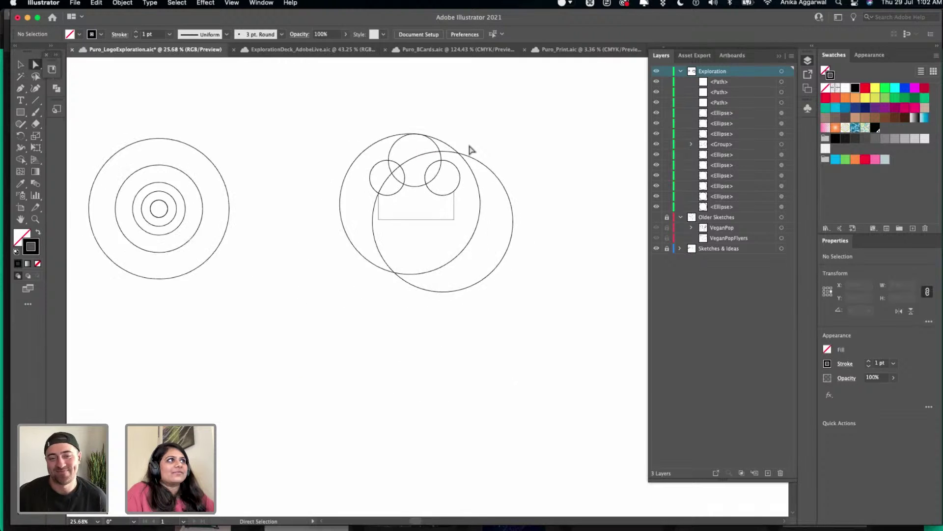
pyautogui.scroll(5, 468, 140)
pyautogui.hscroll(-3, 468, 140)
pyautogui.scroll(3, 462, 149)
pyautogui.hscroll(-4, 462, 149)
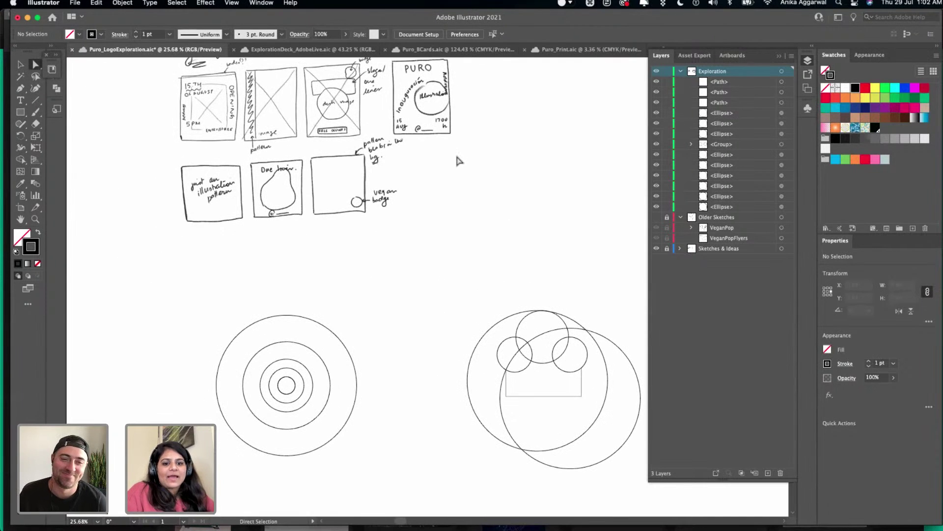
pyautogui.scroll(10, 344, 204)
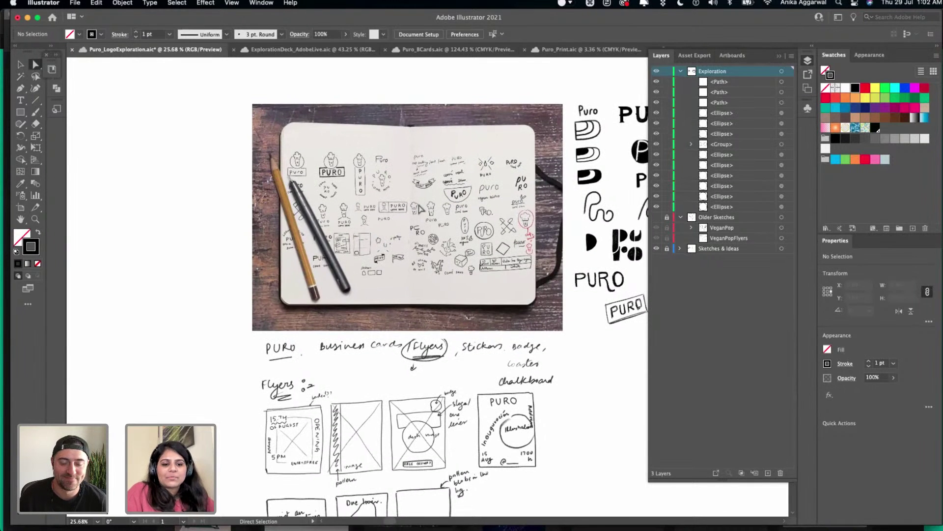
pyautogui.keyDown('alt'); pyautogui.scroll(5, 421, 209); pyautogui.keyUp('alt')
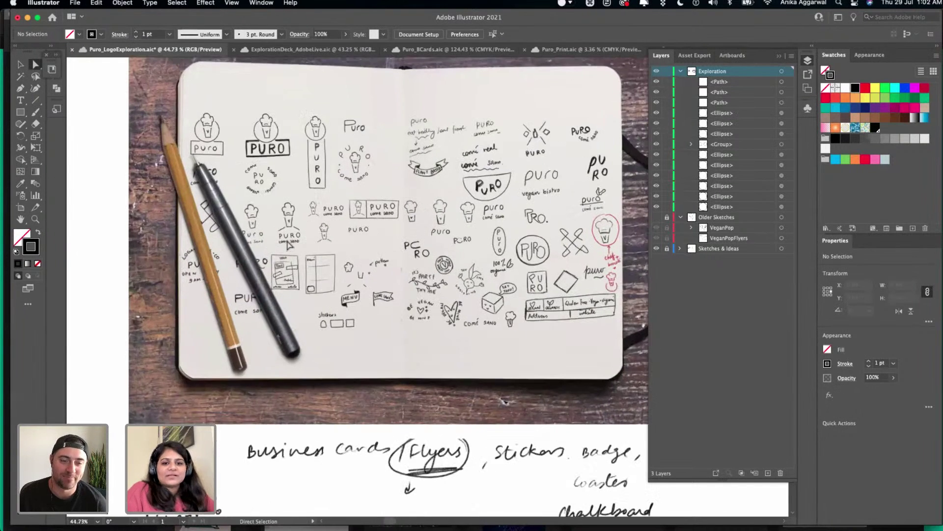
pyautogui.keyDown('alt'); pyautogui.scroll(5, 253, 211); pyautogui.keyUp('alt')
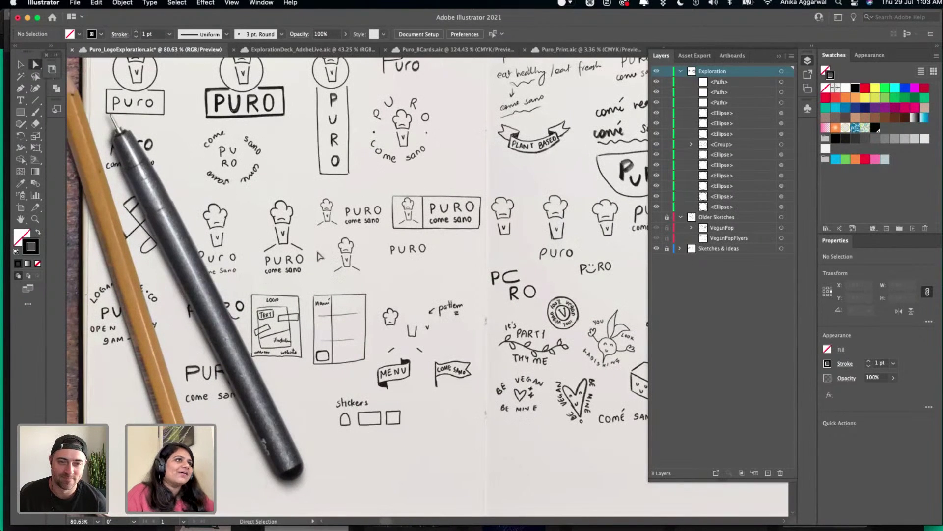
pyautogui.keyDown('alt'); pyautogui.scroll(-3, 486, 270); pyautogui.keyUp('alt')
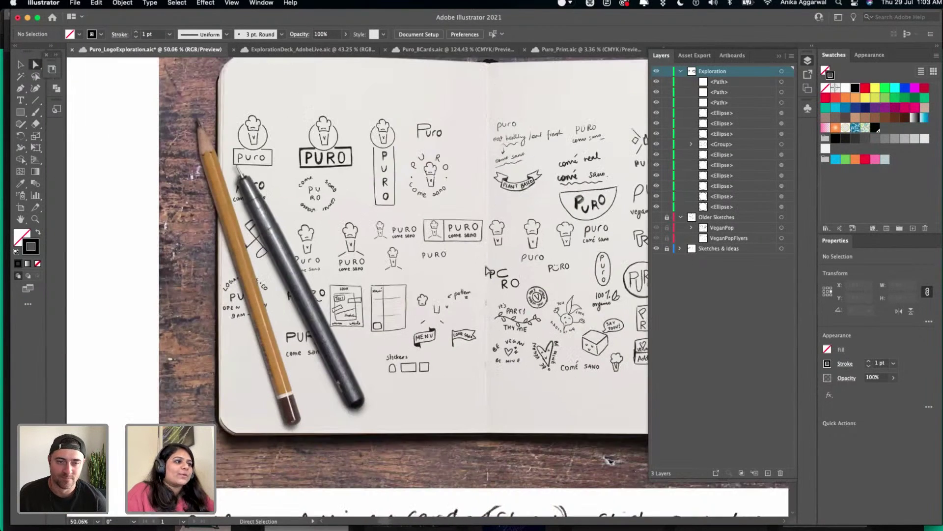
pyautogui.keyDown('alt'); pyautogui.scroll(-3, 487, 271); pyautogui.keyUp('alt')
pyautogui.scroll(-6, 486, 268)
pyautogui.scroll(2, 486, 267)
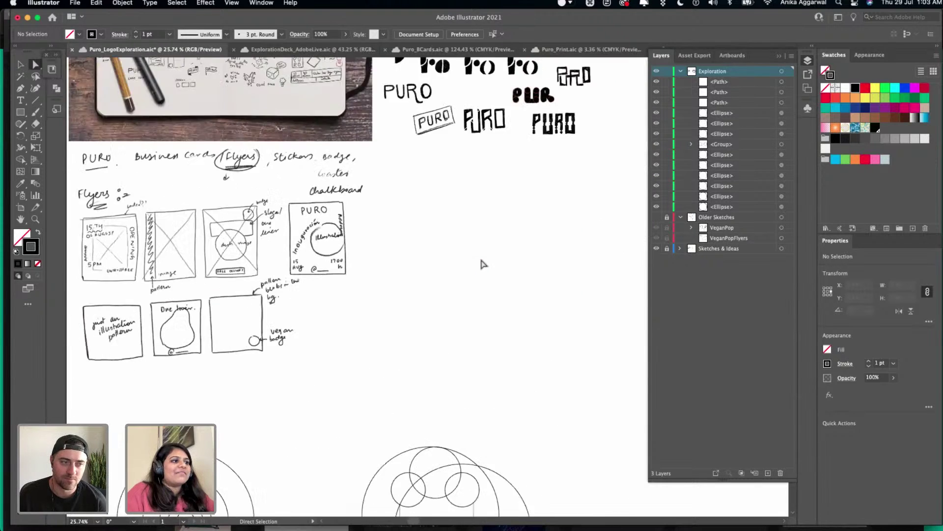
pyautogui.scroll(-8, 484, 264)
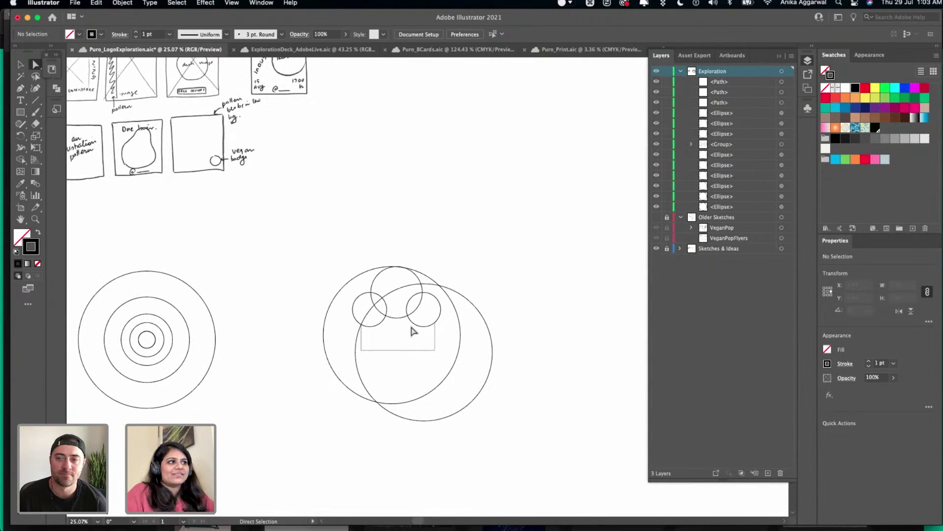
pyautogui.scroll(-3, 410, 327)
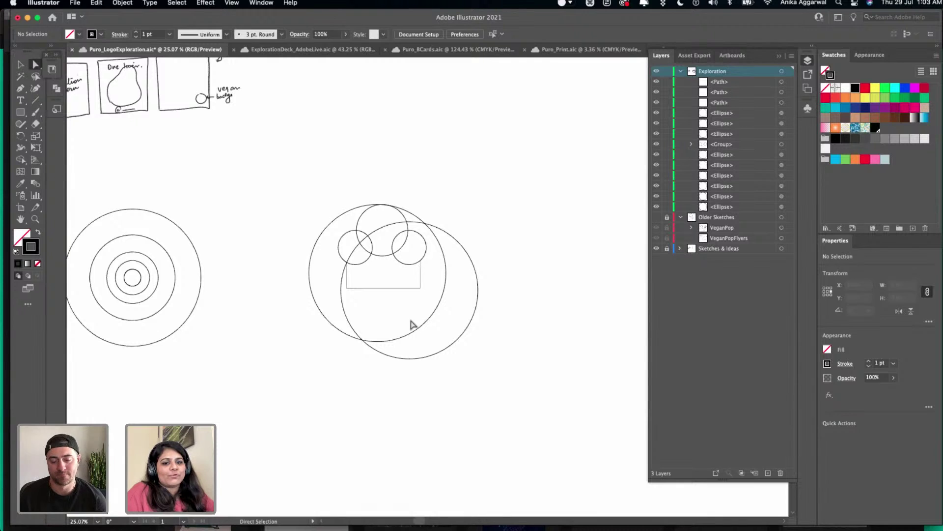
# - Group the overlapping circles and rectangle edges of the construction drawing, and lock that group
pyautogui.keyDown('alt'); pyautogui.scroll(2, 412, 324); pyautogui.keyUp('alt')
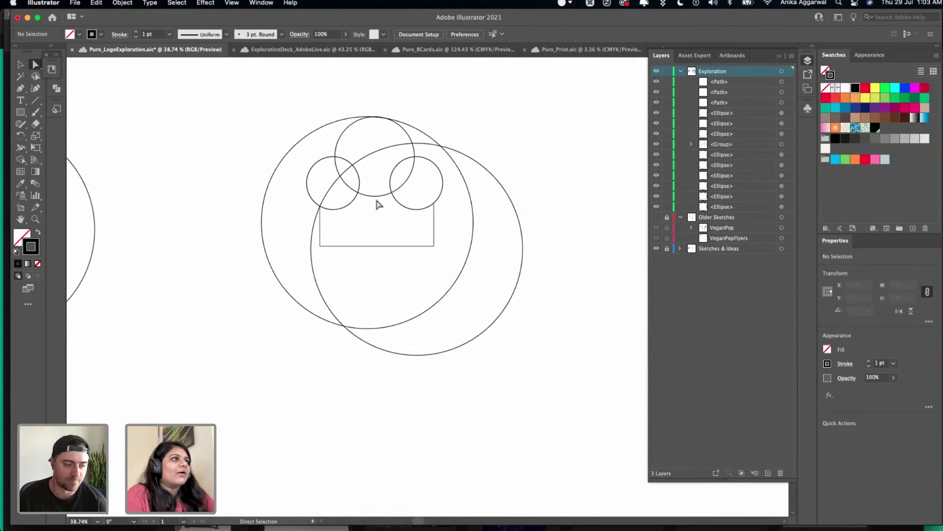
pyautogui.moveTo(489, 117)
pyautogui.mouseDown()
pyautogui.moveTo(348, 312)
pyautogui.moveTo(293, 353)
pyautogui.mouseUp()
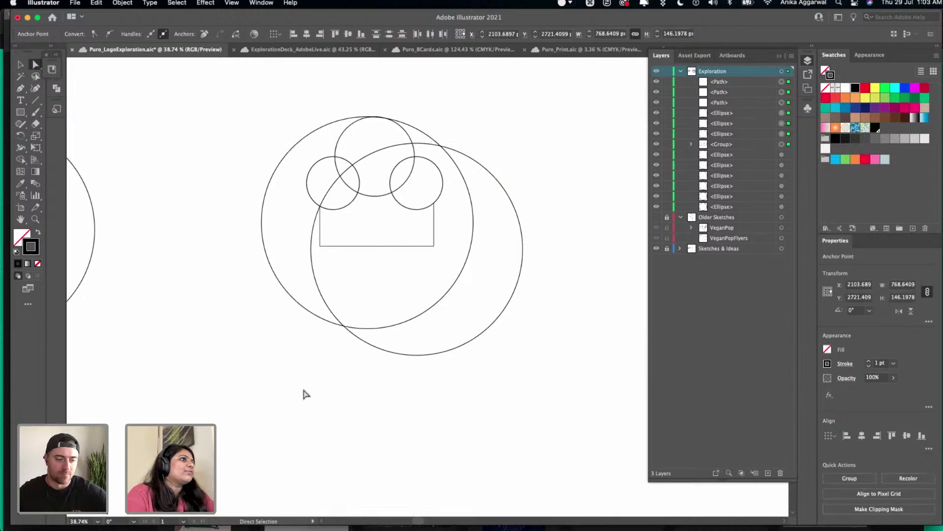
pyautogui.press('super+g')
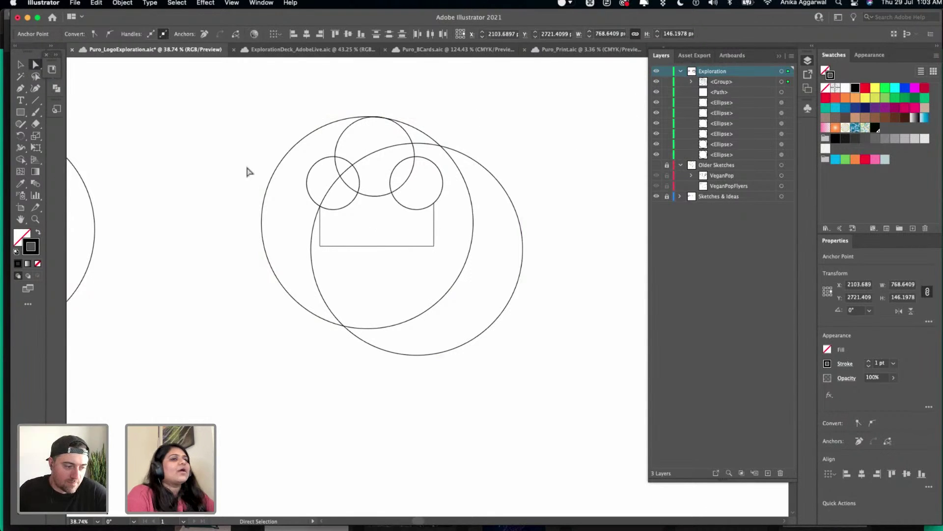
pyautogui.click(667, 82)
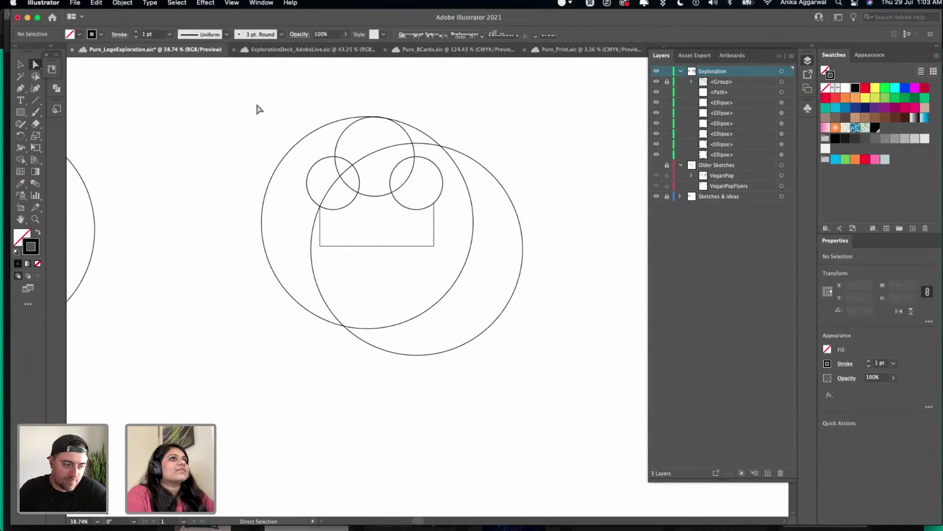
# - Try to trace the rectangle's left edge and the left small circle with the Pen tool and a red 3 pt stroke
pyautogui.click(23, 87)
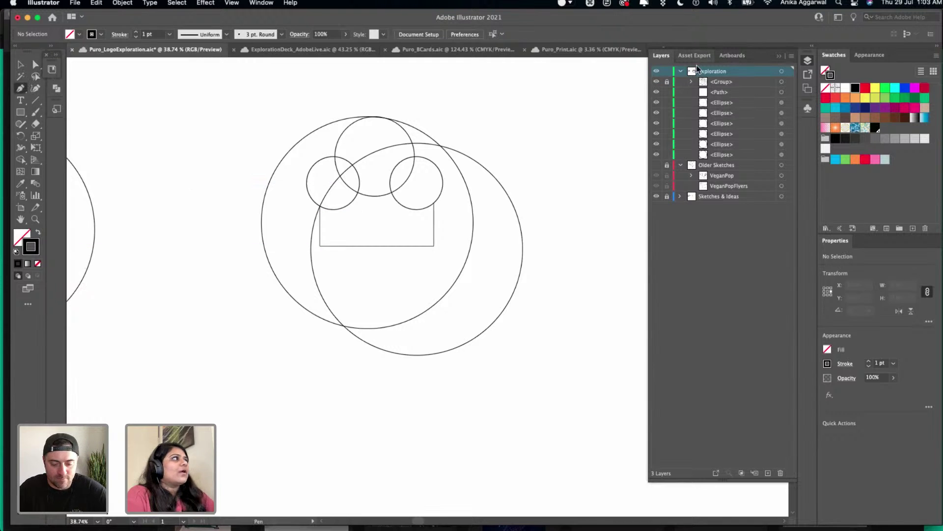
pyautogui.click(866, 88)
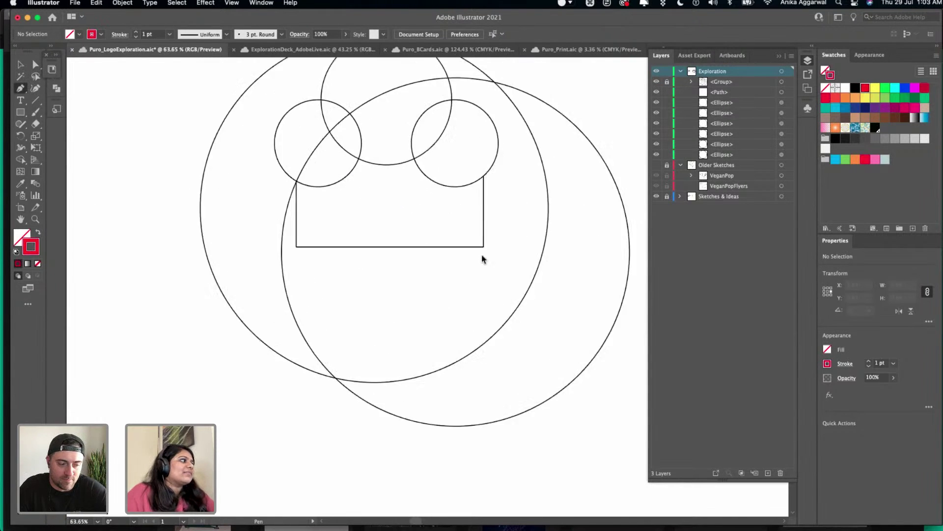
pyautogui.moveTo(358, 248); pyautogui.dragTo(482, 257)
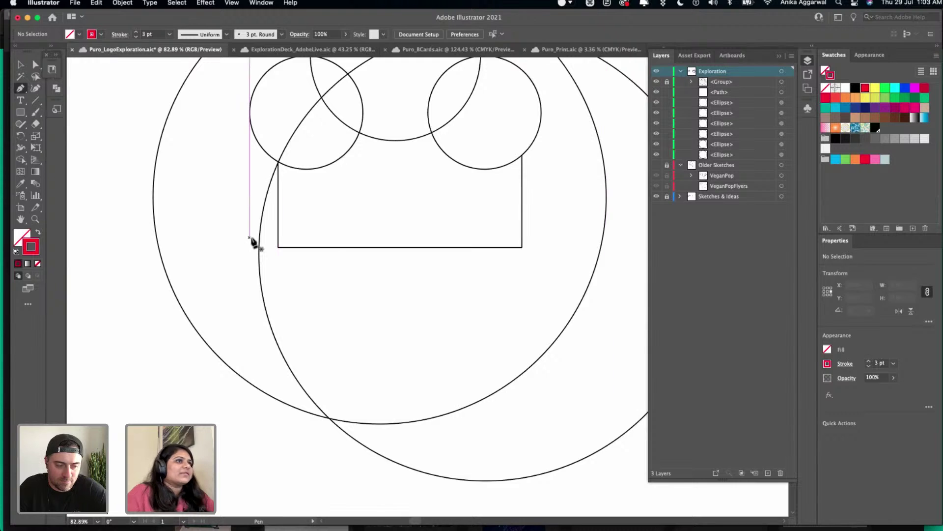
pyautogui.hscroll(5, 250, 238)
pyautogui.scroll(4, 250, 239)
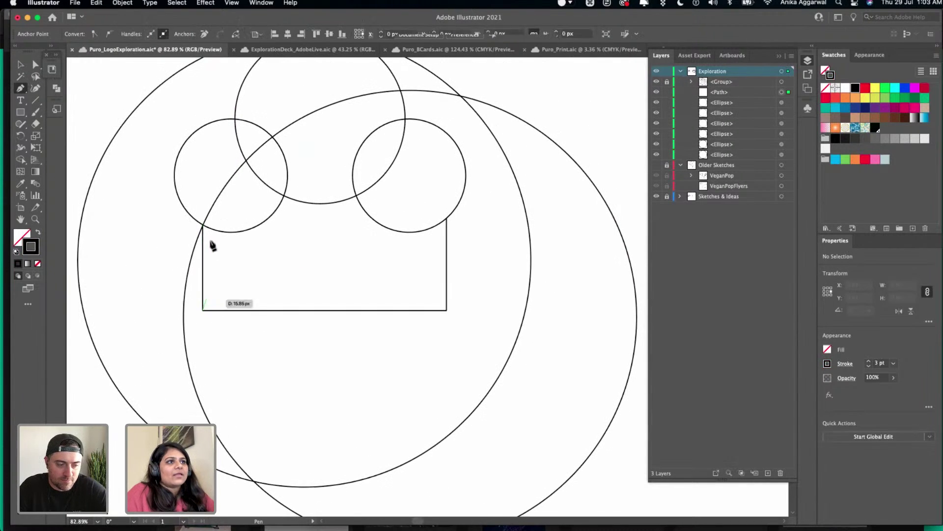
pyautogui.click(203, 226)
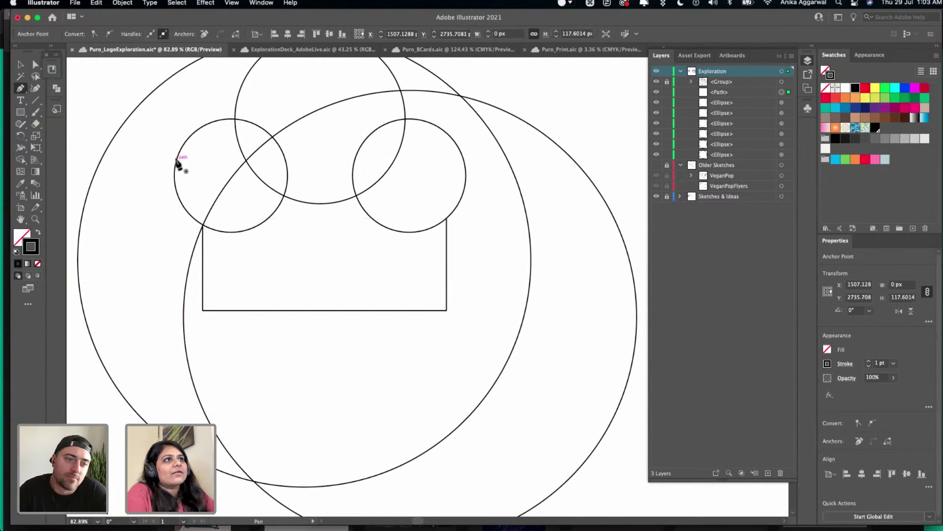
pyautogui.moveTo(177, 159); pyautogui.dragTo(220, 126)
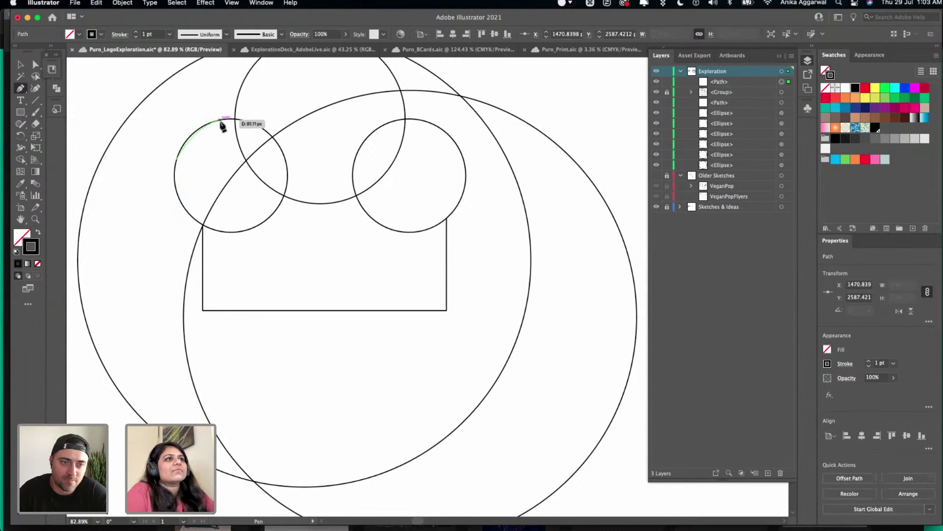
pyautogui.press('super+z')
pyautogui.press('super+z')
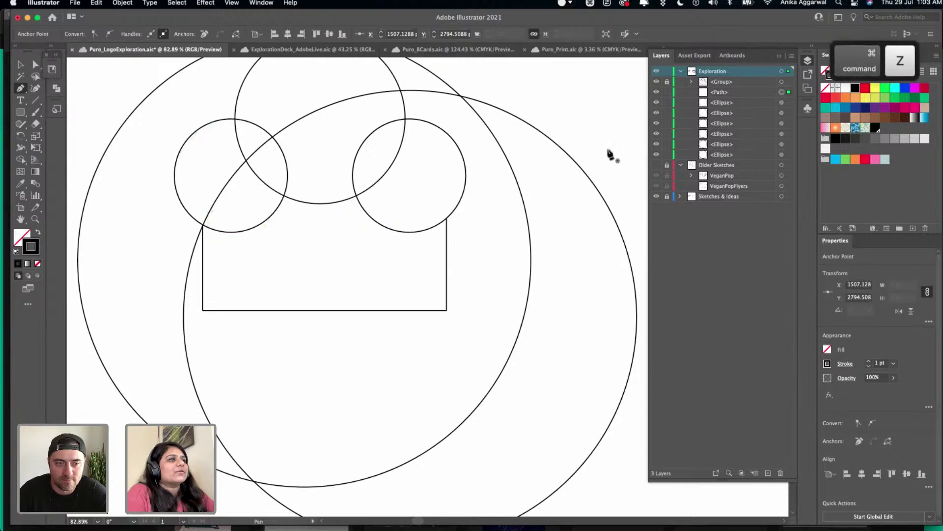
# - Set the stroke of the rectangle's left edge path to red
pyautogui.click(865, 89)
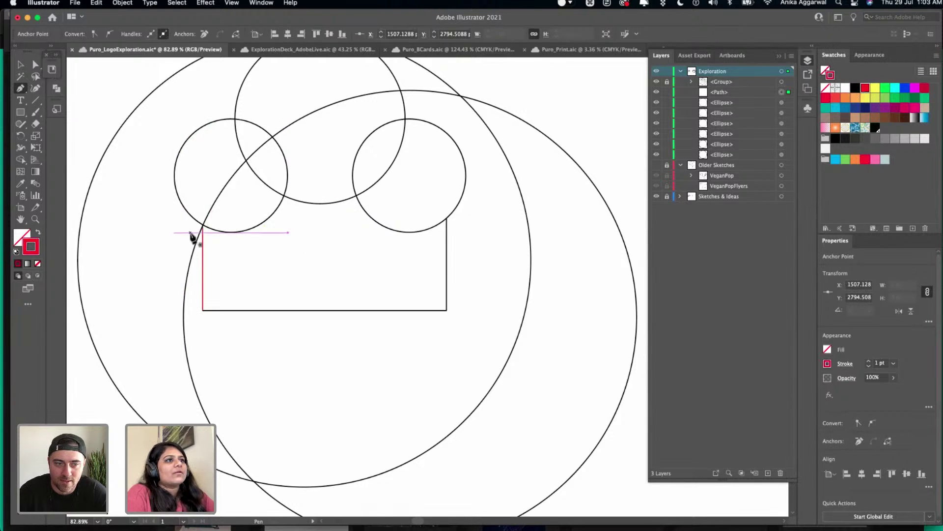
pyautogui.scroll(5, 203, 225)
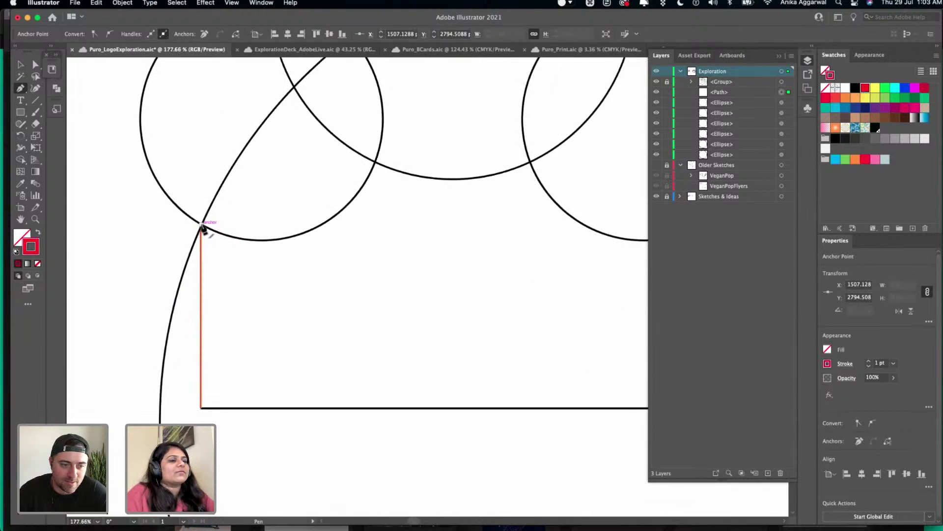
pyautogui.press('v')
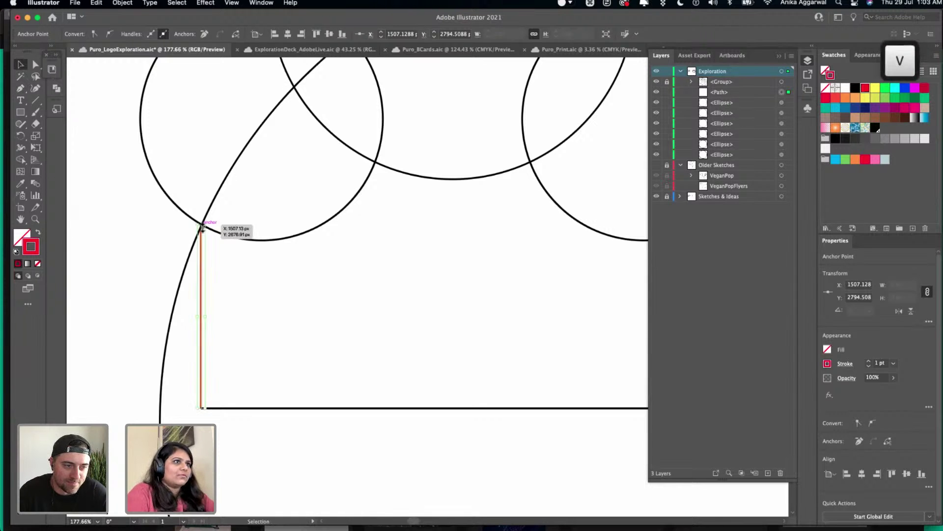
pyautogui.press('Delete')
pyautogui.press('super+z')
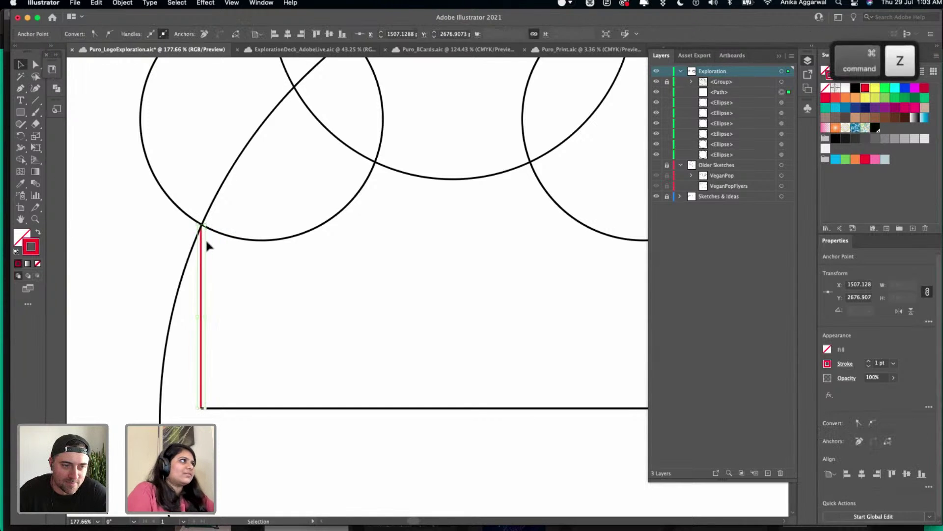
pyautogui.scroll(-8, 208, 240)
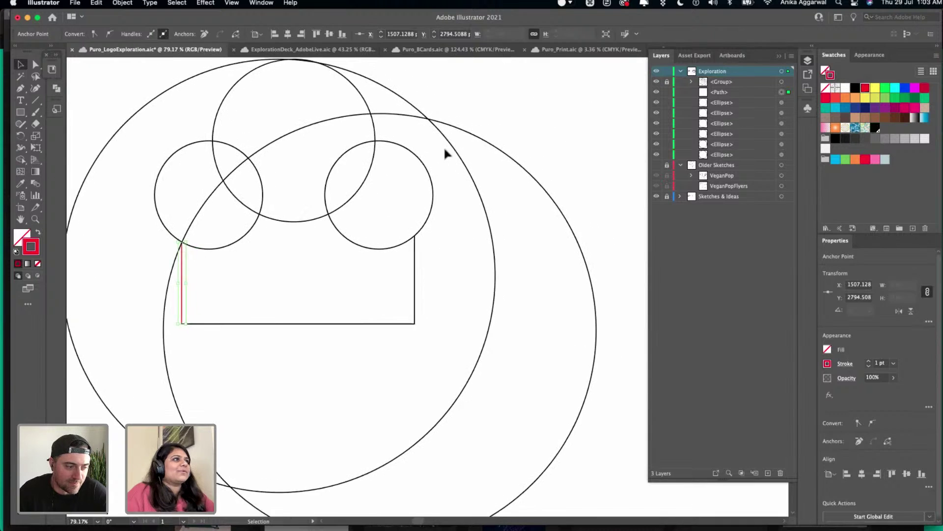
# - Unlock the overlapping-circle group and select it together with the red left edge
pyautogui.moveTo(601, 140); pyautogui.dragTo(239, 359)
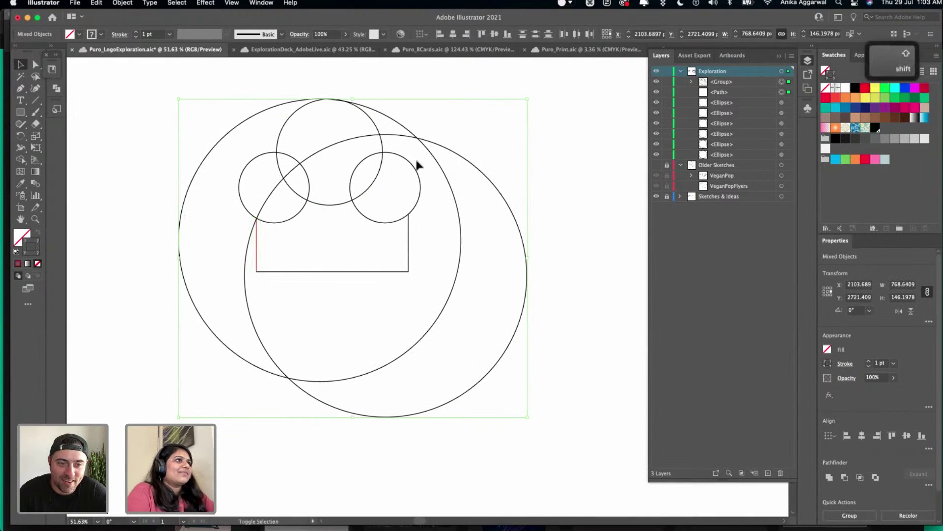
pyautogui.moveTo(415, 164); pyautogui.dragTo(276, 288)
pyautogui.moveTo(479, 111)
pyautogui.mouseDown()
pyautogui.moveTo(317, 283)
pyautogui.moveTo(473, 95)
pyautogui.mouseUp()
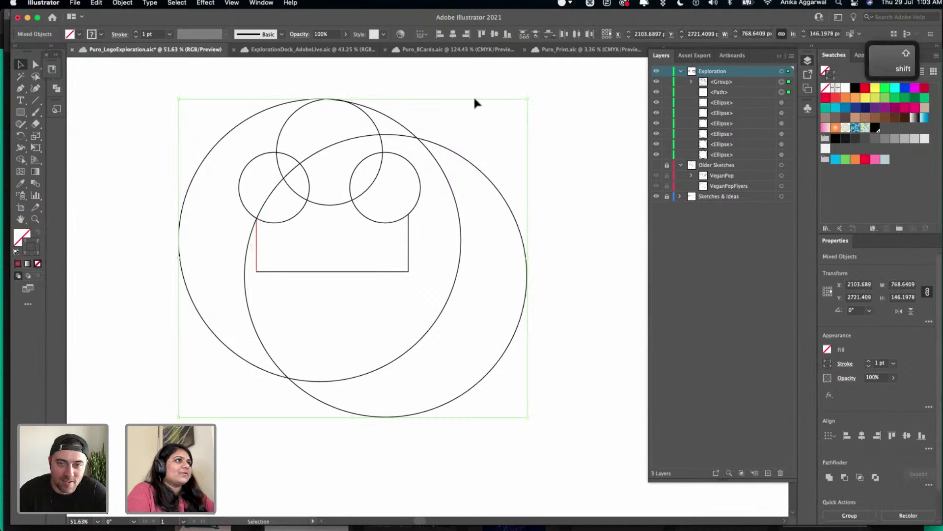
pyautogui.click(520, 82)
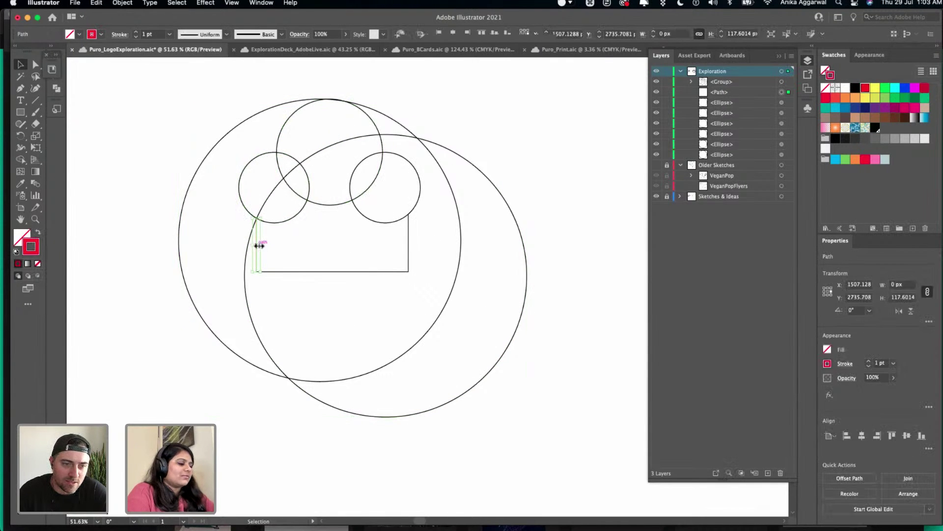
pyautogui.press('super+z')
pyautogui.press('super+z')
pyautogui.moveTo(467, 122); pyautogui.dragTo(320, 337)
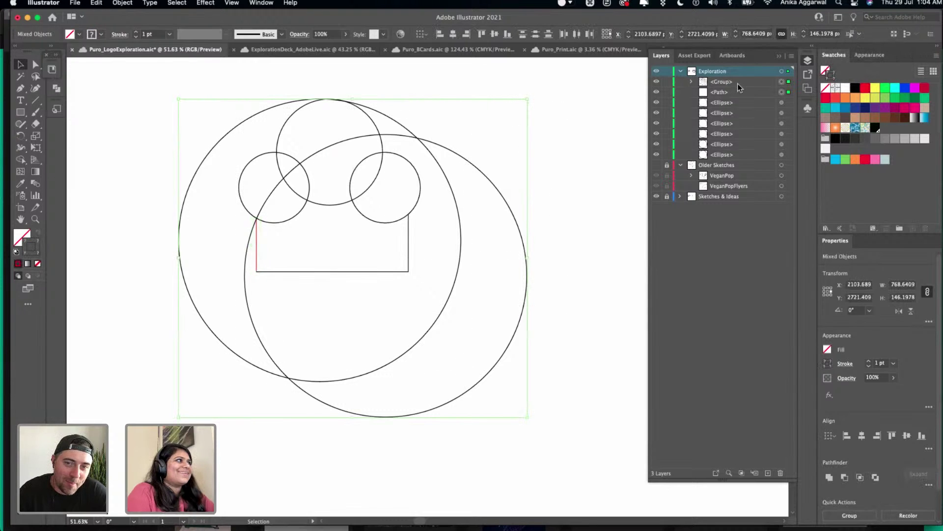
pyautogui.press('shift')
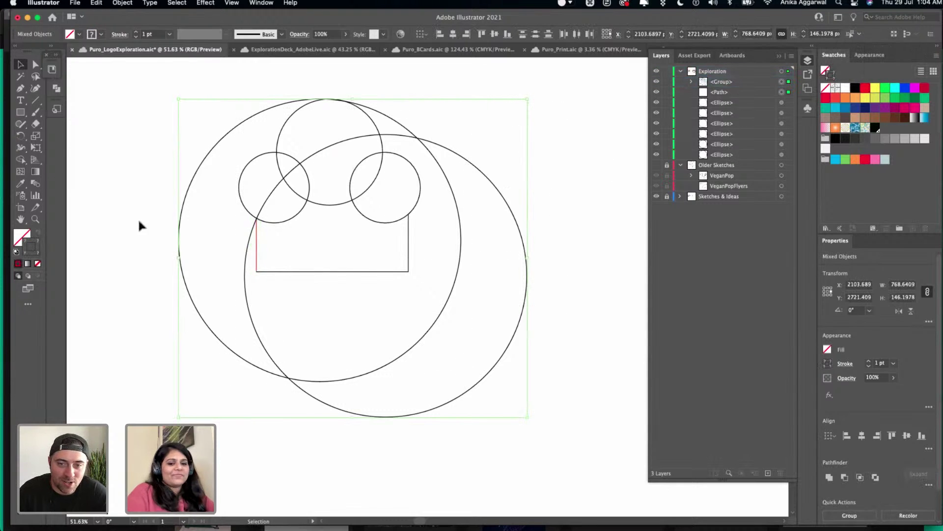
# - Group all the concentric circles beside the construction drawing and lock that group
pyautogui.scroll(-3, 103, 275)
pyautogui.hscroll(-5, 162, 241)
pyautogui.moveTo(242, 173); pyautogui.dragTo(98, 350)
pyautogui.press('super')
pyautogui.press('super+g')
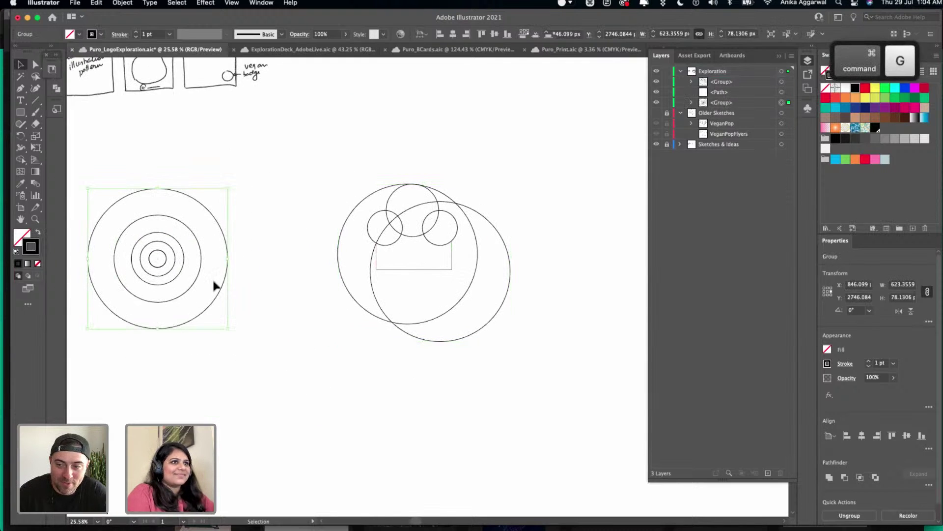
pyautogui.click(667, 103)
# - Group the overlapping-circle artwork together with the rectangle's red left edge
pyautogui.moveTo(572, 157); pyautogui.dragTo(352, 344)
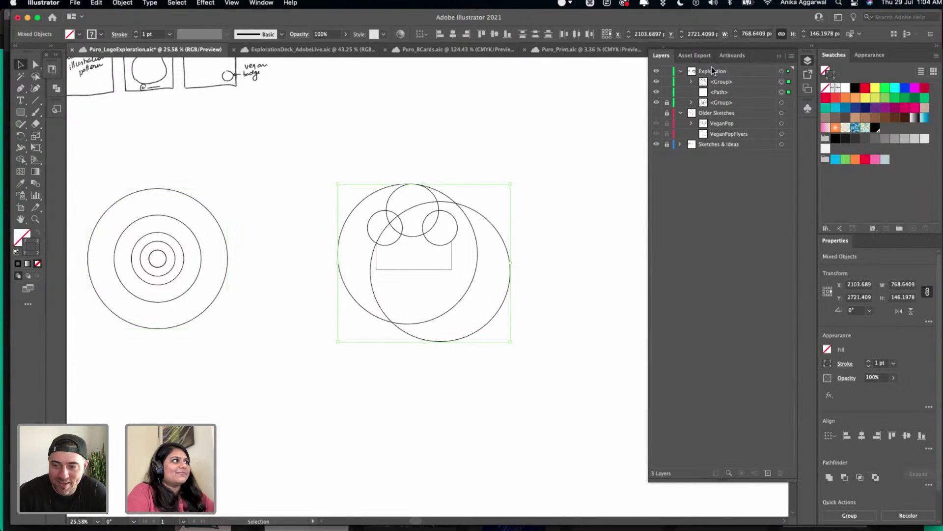
pyautogui.scroll(4, 444, 247)
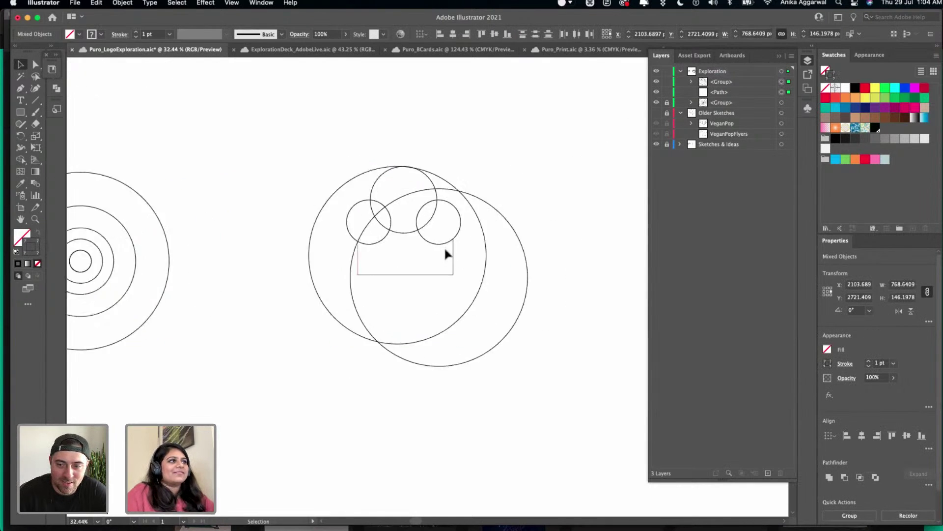
pyautogui.hscroll(3, 419, 291)
pyautogui.scroll(2, 419, 291)
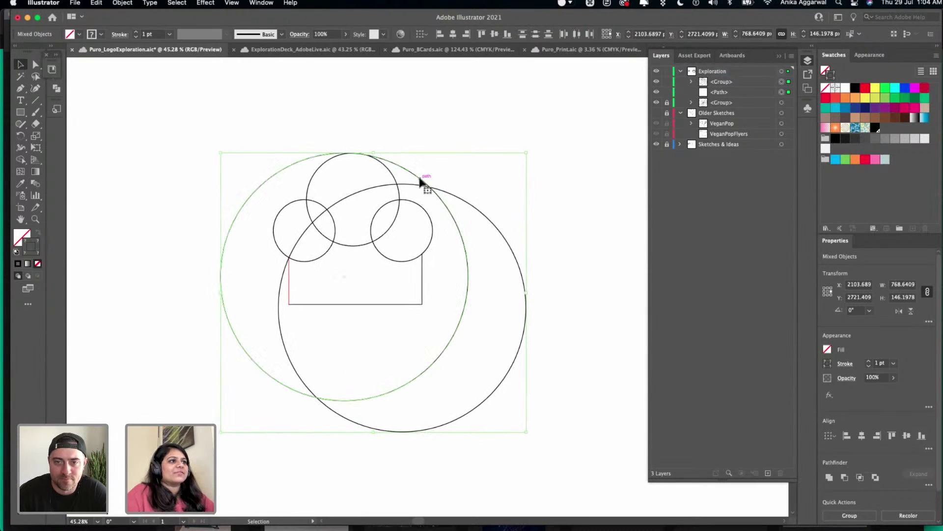
pyautogui.press('super+g')
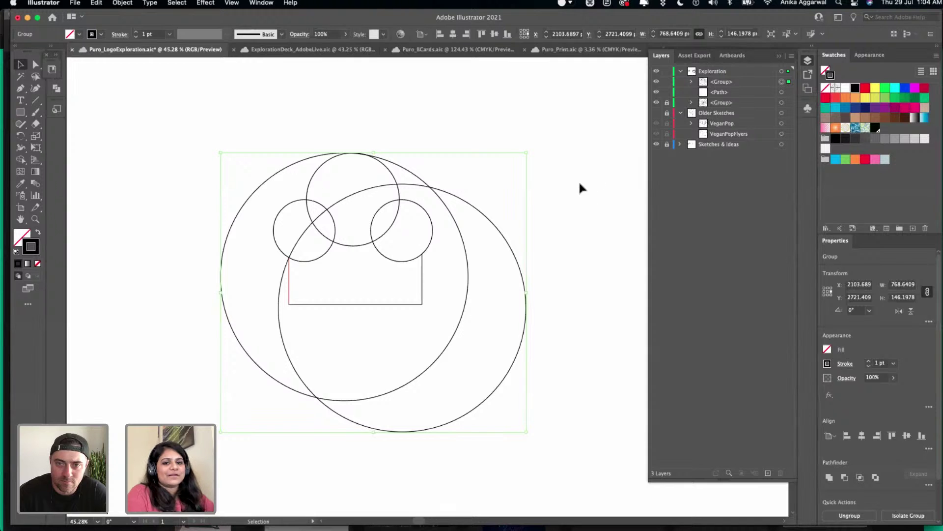
# - Lock the overlapping-circle group on the Exploration layer
pyautogui.moveTo(540, 138); pyautogui.dragTo(322, 458)
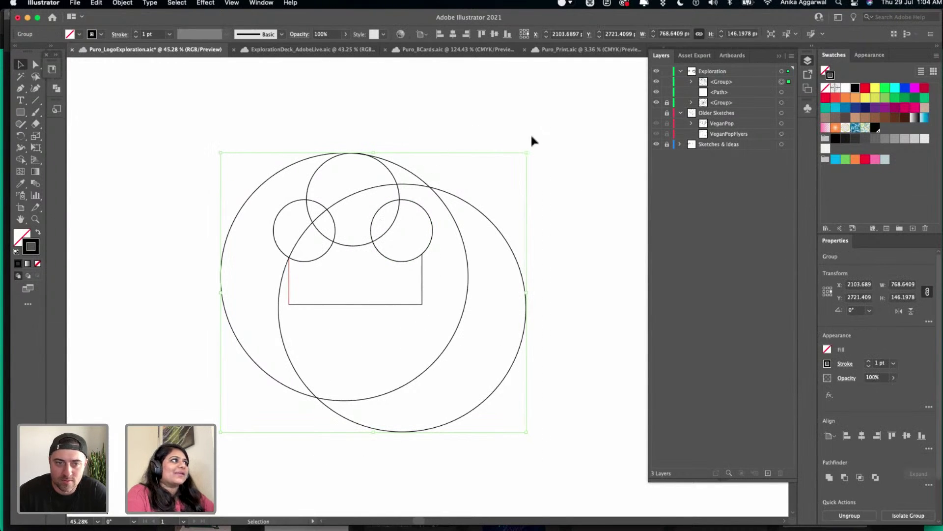
pyautogui.press('super+g')
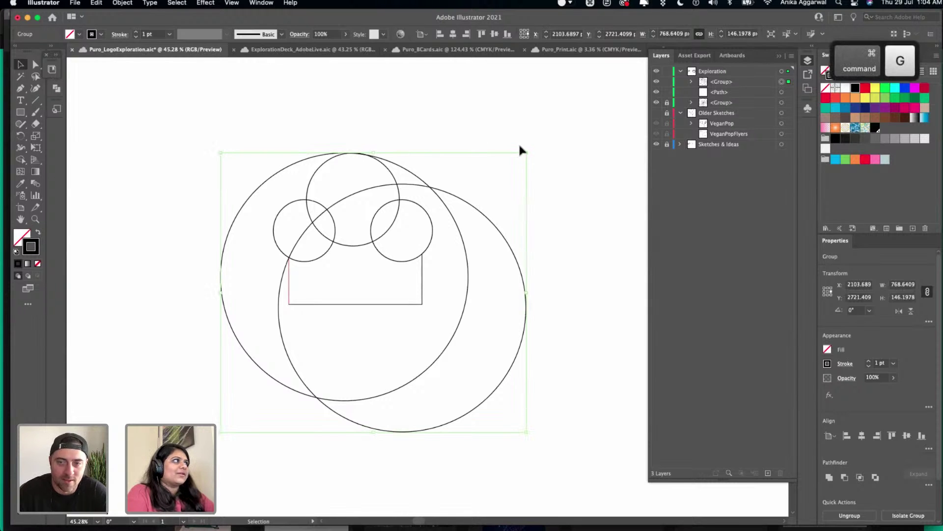
pyautogui.click(667, 81)
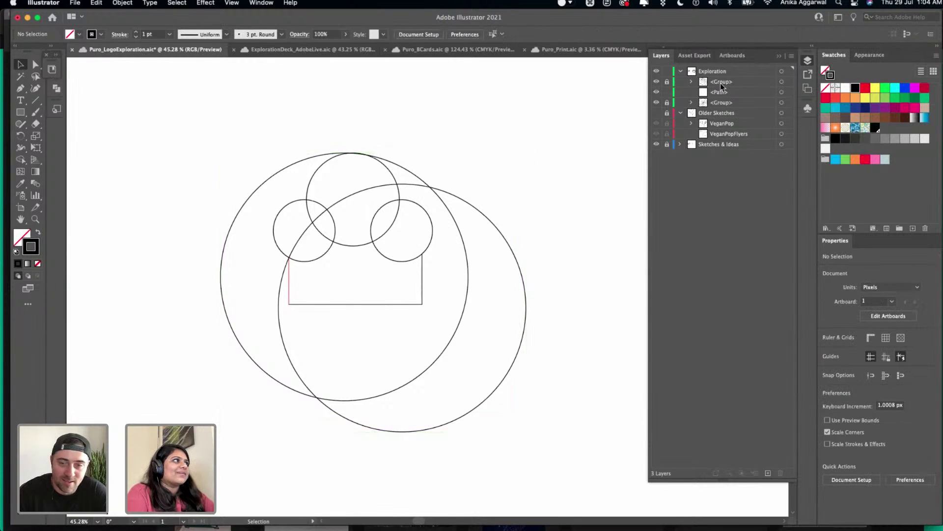
# - Try to trace the rectangle's left edge and the small left circle's outer arc with the Pen tool
pyautogui.click(19, 89)
pyautogui.scroll(5, 294, 299)
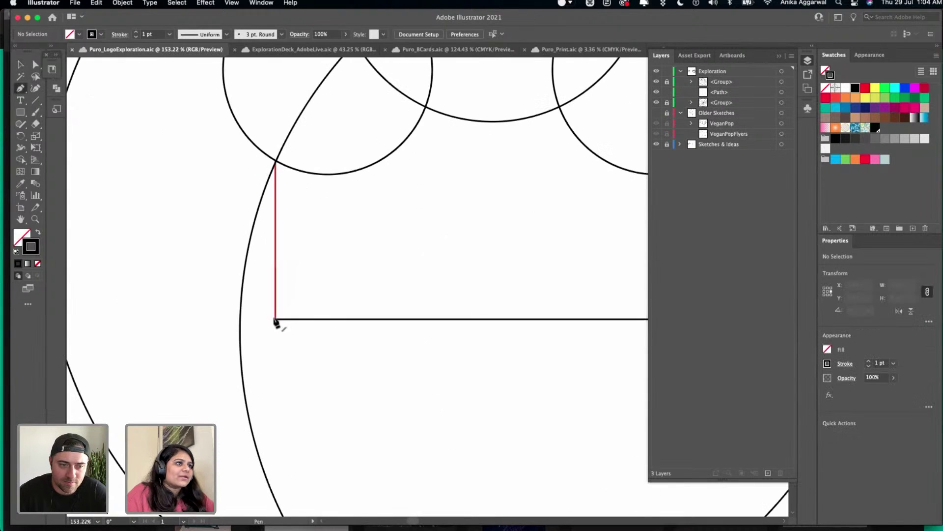
pyautogui.click(289, 304)
pyautogui.click(275, 164)
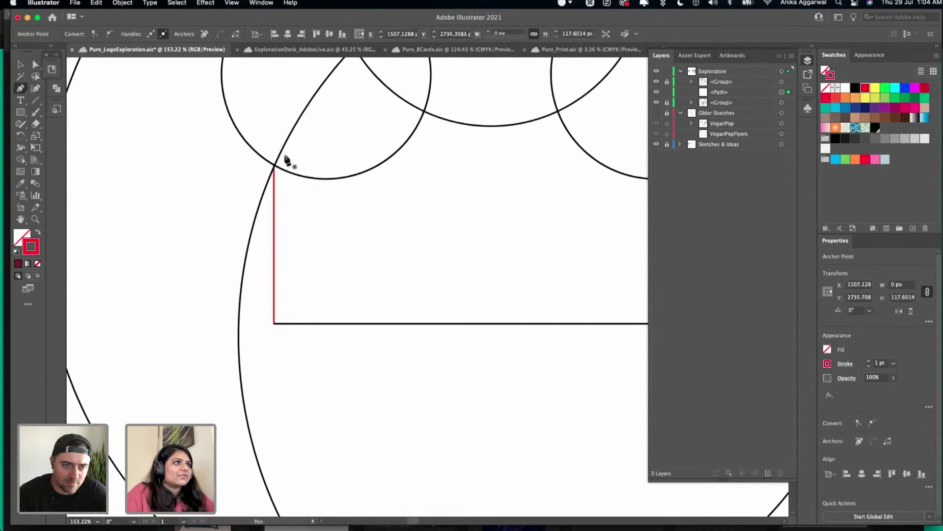
pyautogui.scroll(5, 206, 175)
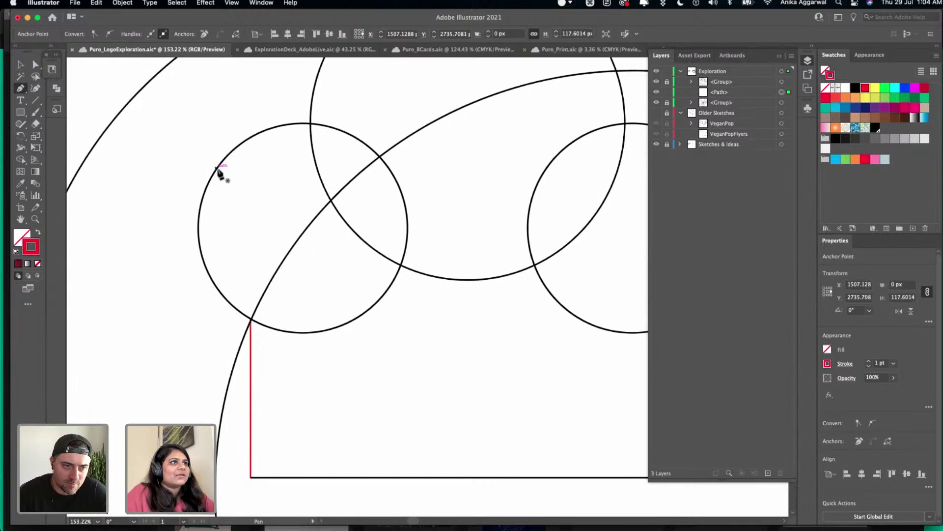
pyautogui.moveTo(217, 165); pyautogui.dragTo(245, 143)
pyautogui.press('Escape')
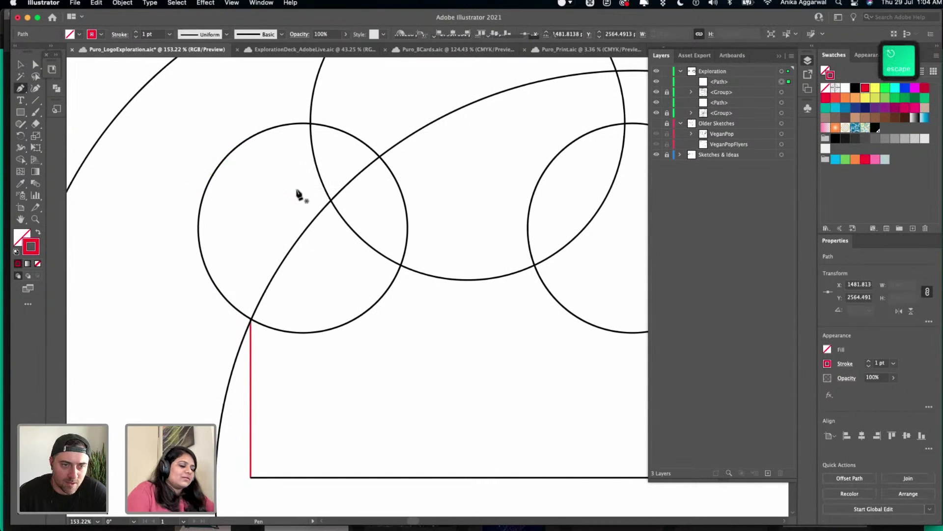
# - Save and close the Puro_LogoExploration.aic document
pyautogui.press('v')
pyautogui.press('cmd+s')
pyautogui.scroll(-3, 295, 191)
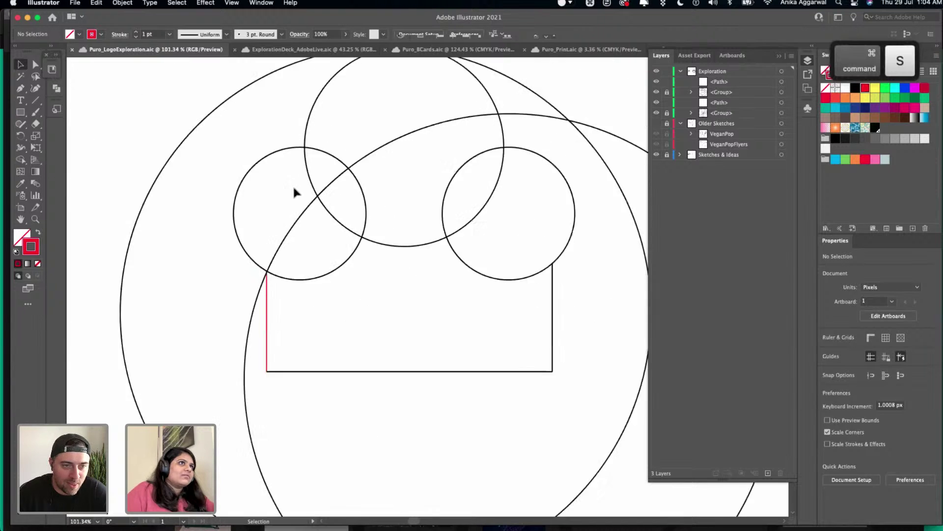
pyautogui.click(72, 50)
# - Reopen Puro_LogoExploration.aic from the home screen and return to the circle construction drawing
pyautogui.click(52, 17)
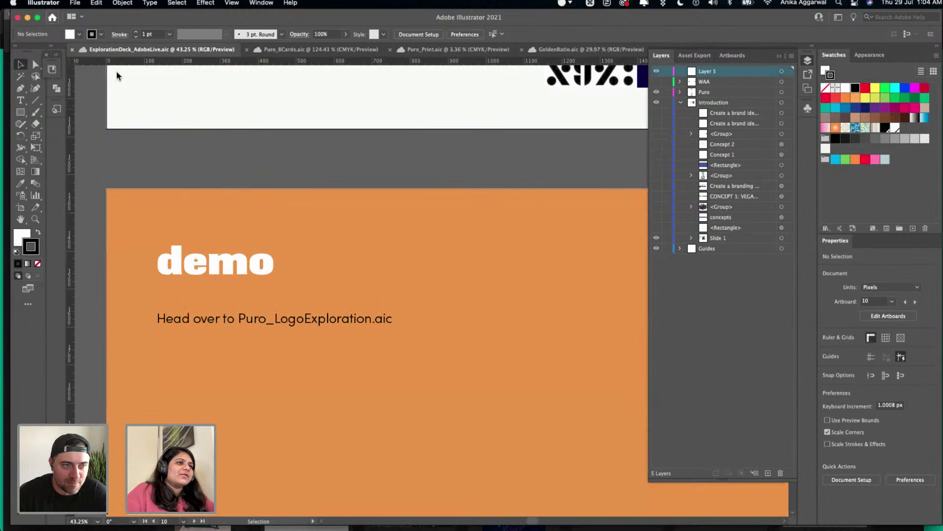
pyautogui.click(230, 255)
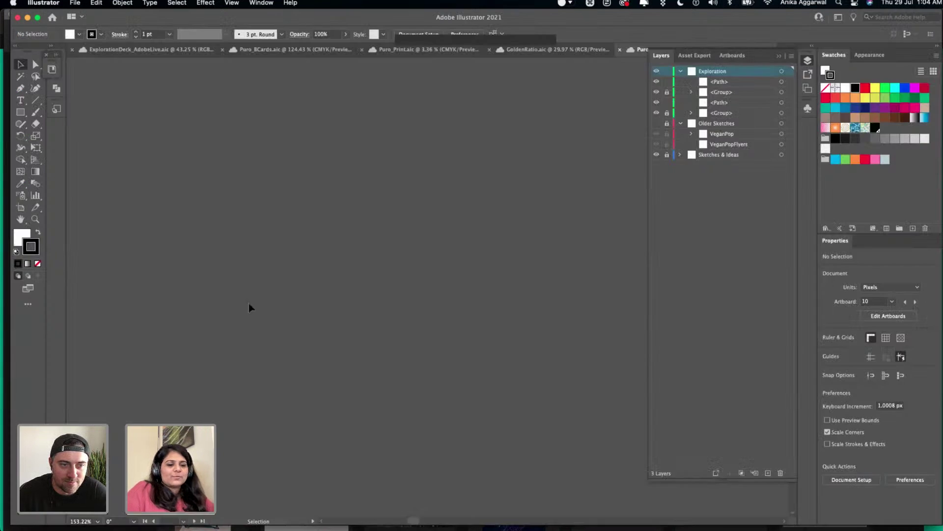
pyautogui.scroll(-5, 346, 347)
pyautogui.scroll(-2, 426, 172)
pyautogui.hscroll(2, 425, 172)
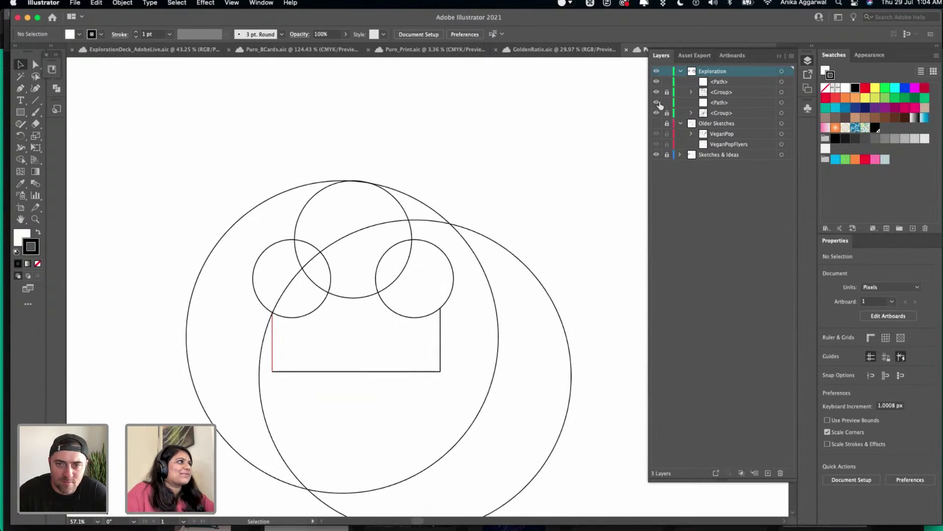
# - Try again to trace the rectangle's left edge and the small left circle's outer arc with the Pen tool, using a red stroke
pyautogui.click(25, 90)
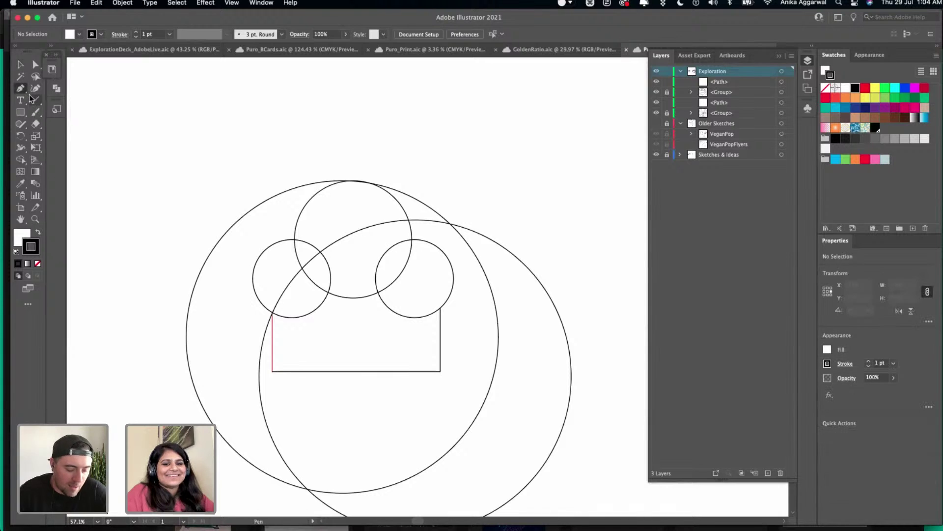
pyautogui.click(865, 89)
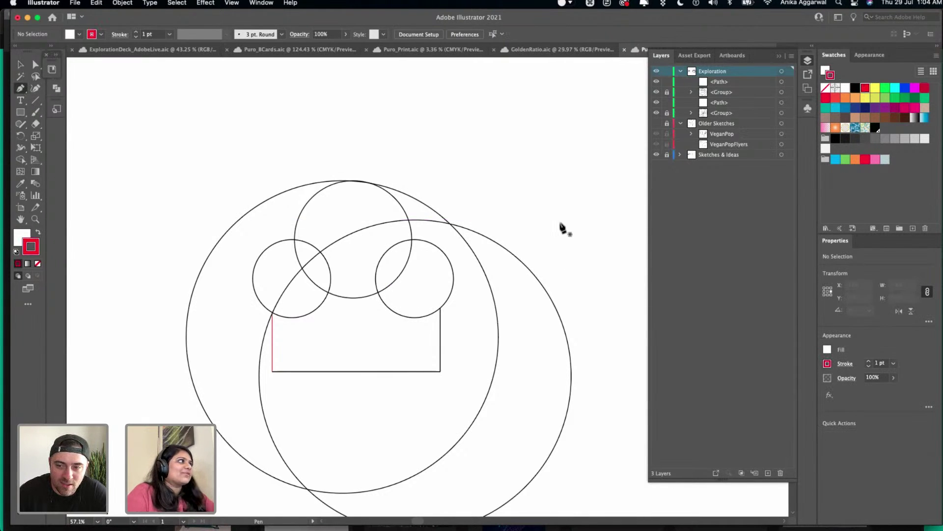
pyautogui.press('capslock')
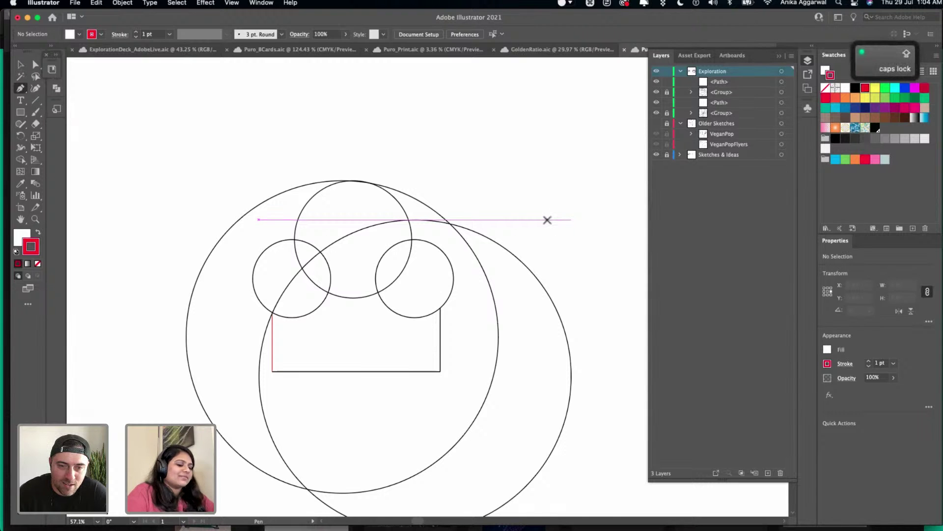
pyautogui.press('capslock')
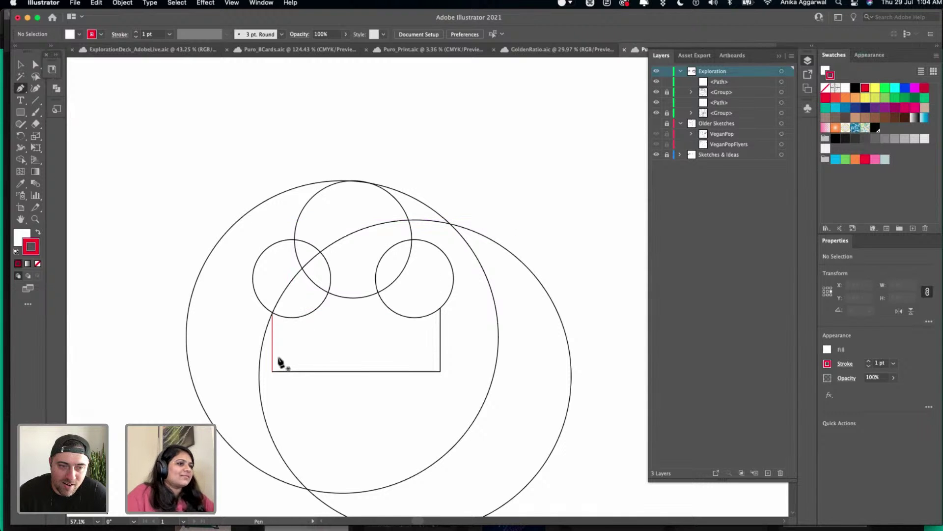
pyautogui.scroll(4, 278, 361)
pyautogui.click(265, 254)
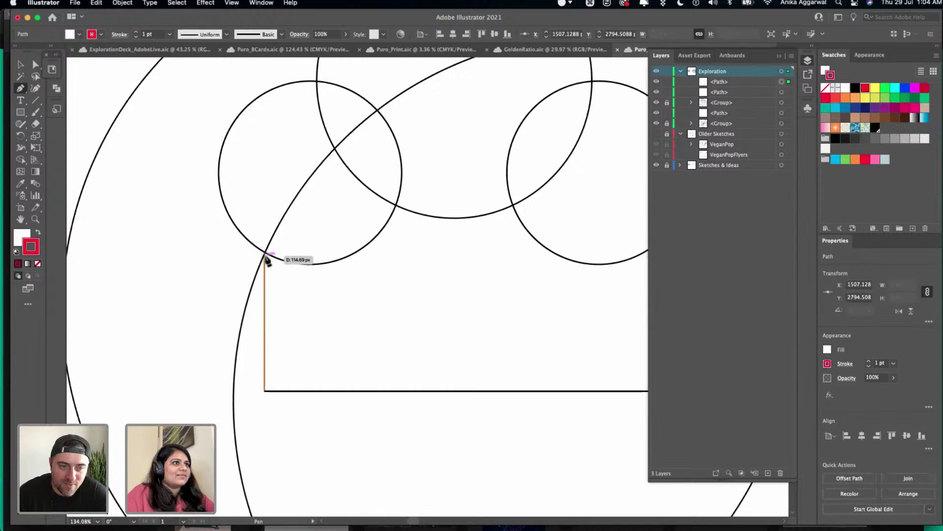
pyautogui.moveTo(222, 147); pyautogui.dragTo(250, 100)
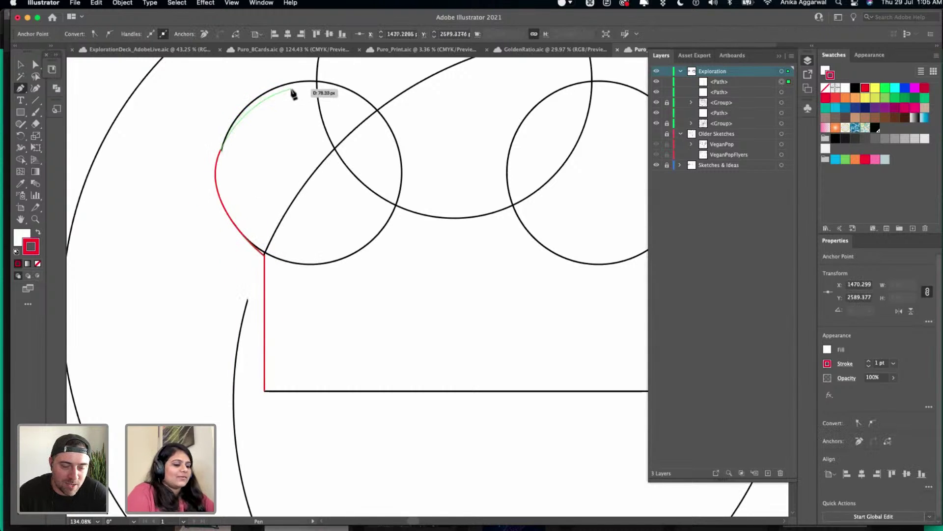
# - Undo the curved Pen segment and delete the newly started path on the rectangle's left edge
pyautogui.press('super+z')
pyautogui.press('Escape')
pyautogui.press('v')
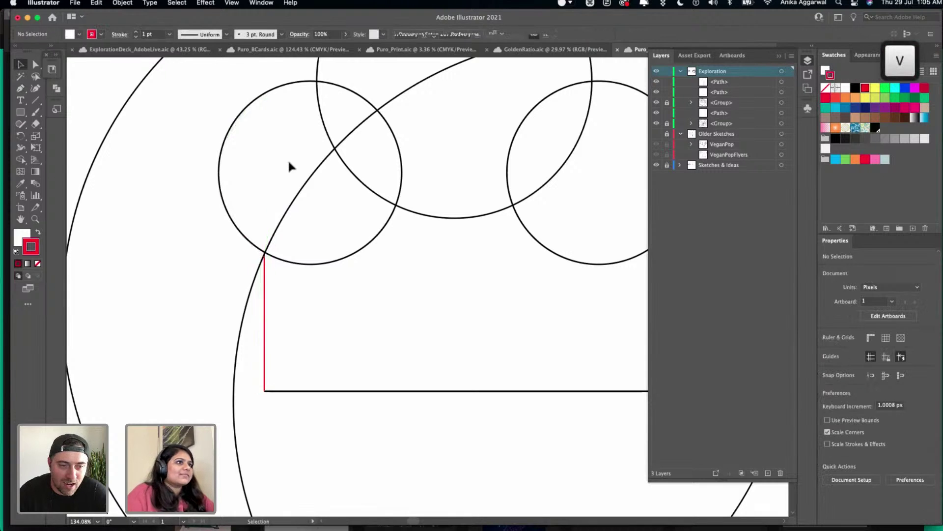
pyautogui.click(269, 290)
pyautogui.press('BackSpace')
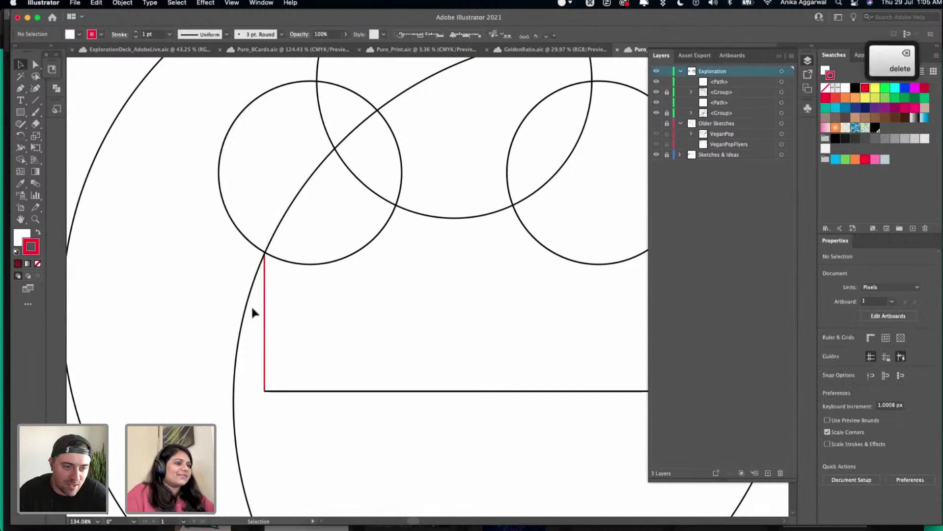
# - Unlock the overlapping-circle group and select the entire construction drawing
pyautogui.scroll(-5, 494, 227)
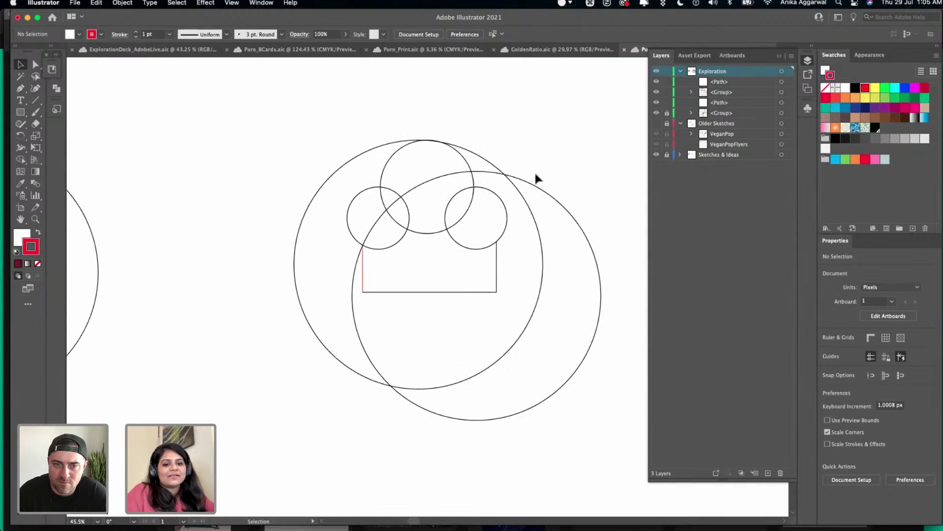
pyautogui.hscroll(2, 521, 147)
pyautogui.moveTo(515, 139); pyautogui.dragTo(261, 346)
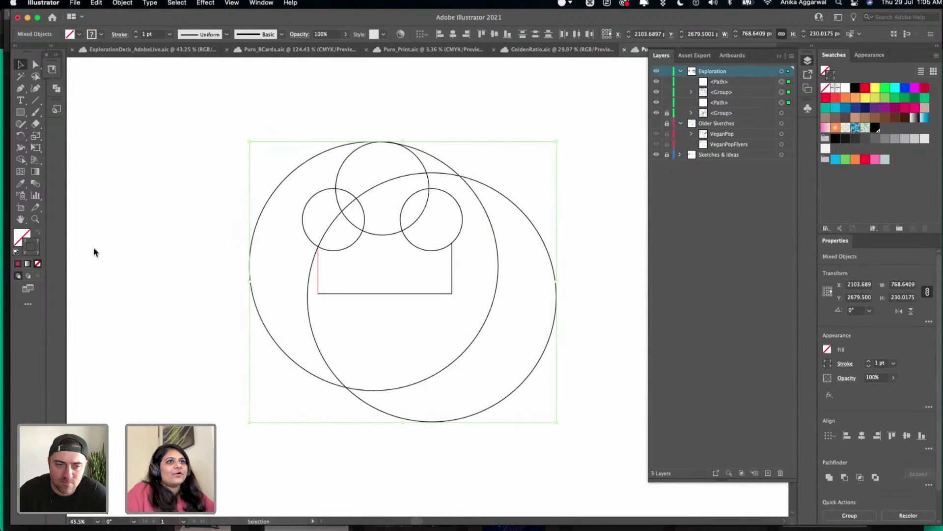
pyautogui.rightClick(304, 216)
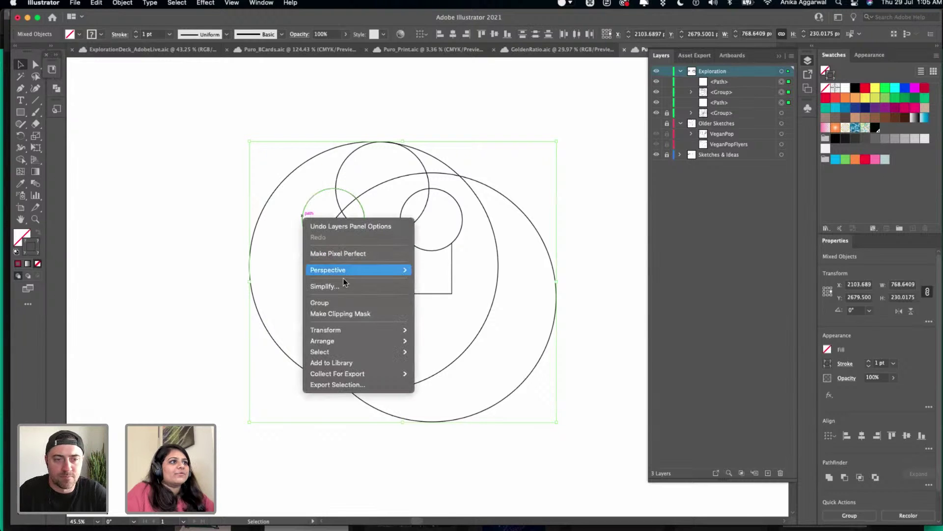
pyautogui.click(479, 118)
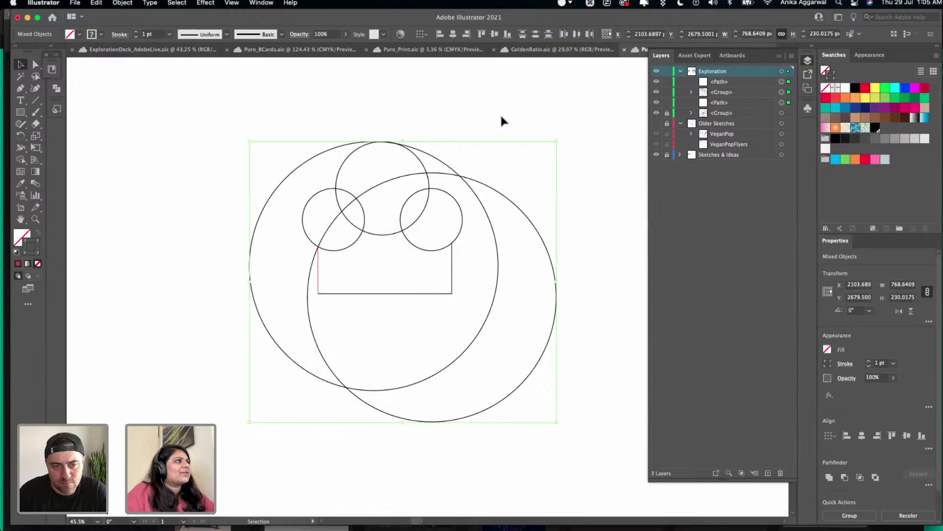
# - Ungroup the overlapping-circle artwork into its separate paths and ellipses, keeping the large circle in its original position
pyautogui.click(720, 93)
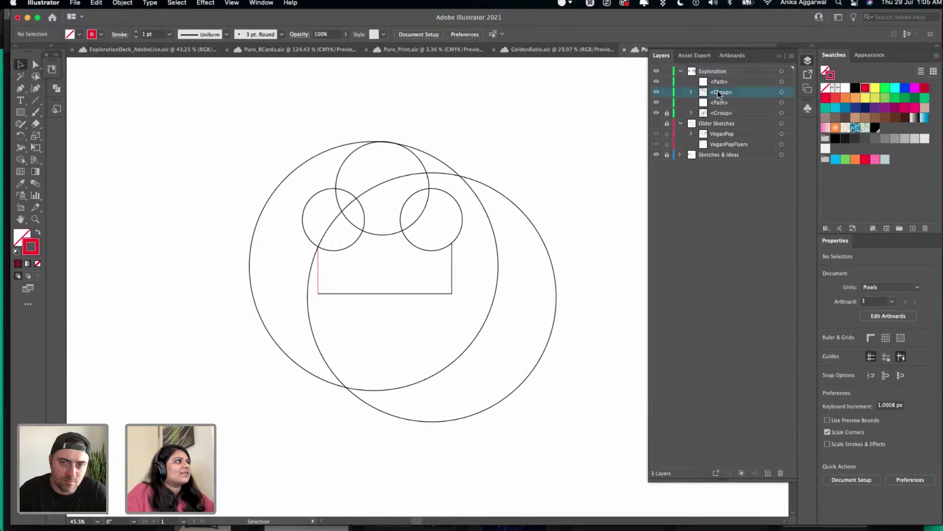
pyautogui.click(479, 205)
pyautogui.press('shift+super+g')
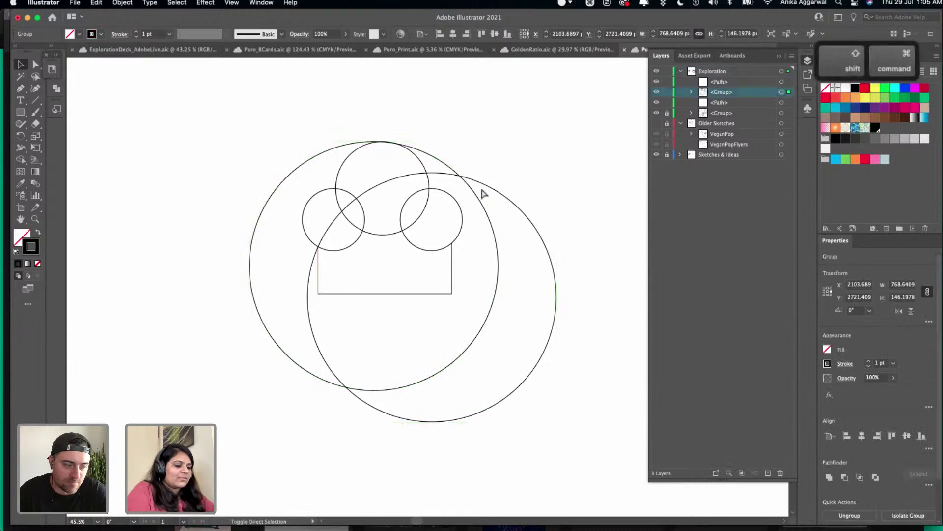
pyautogui.click(471, 136)
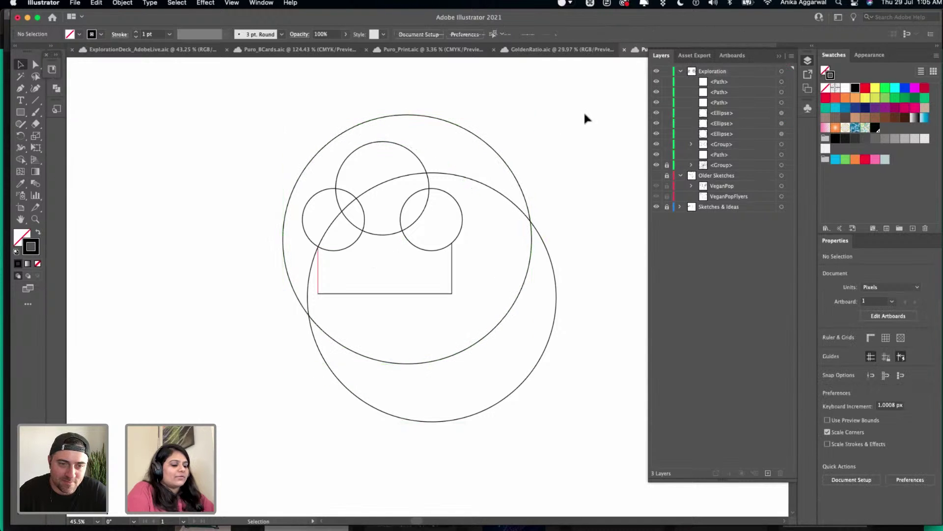
pyautogui.press('super+z')
# - Select the whole construction drawing and examine its enclosed regions with the Shape Builder tool
pyautogui.moveTo(546, 124); pyautogui.dragTo(315, 339)
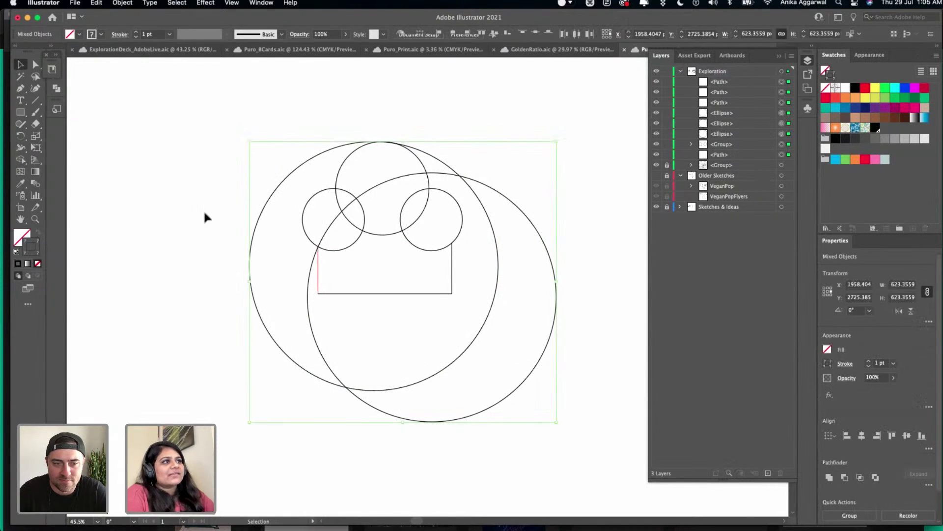
pyautogui.click(22, 160)
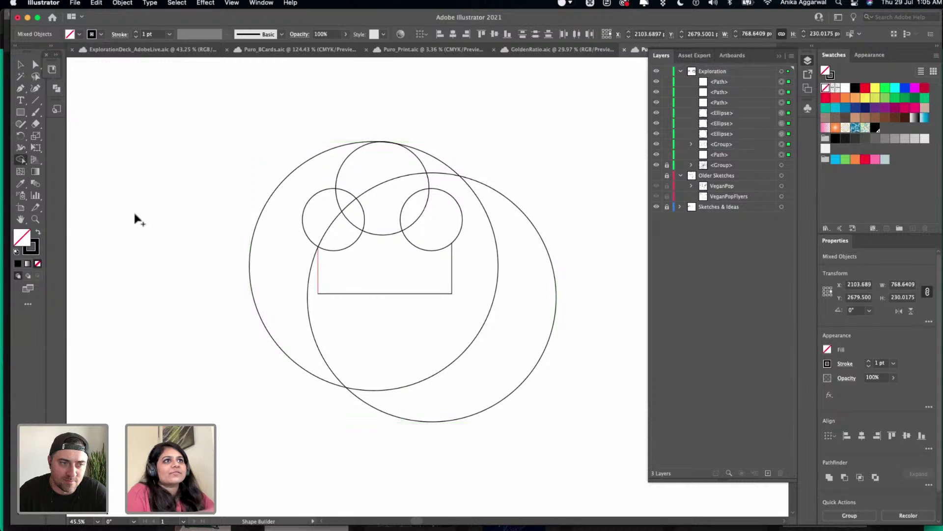
pyautogui.scroll(2, 339, 214)
pyautogui.scroll(2, 340, 215)
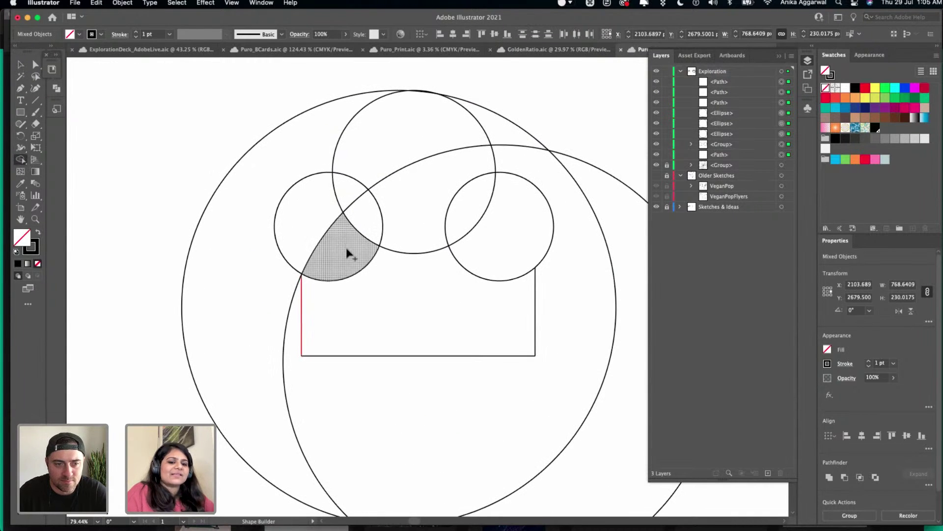
pyautogui.hscroll(4, 337, 283)
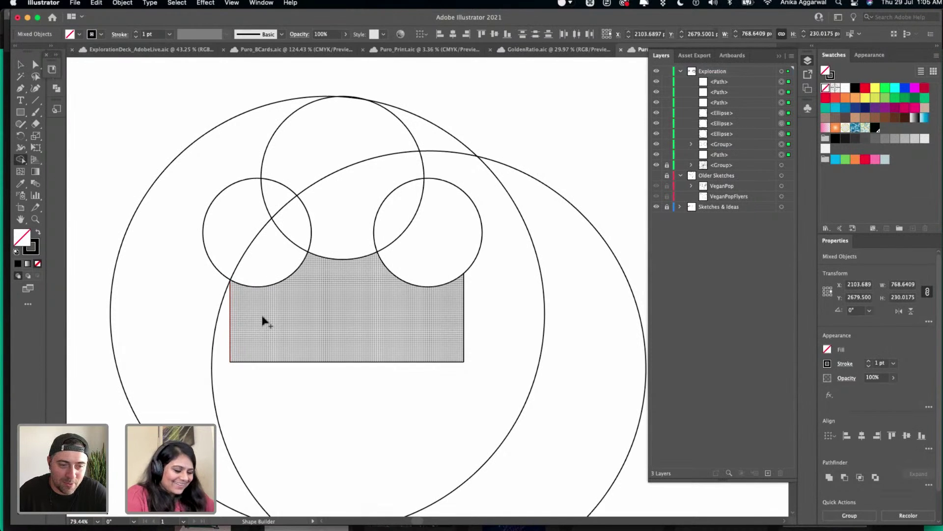
pyautogui.press('alt')
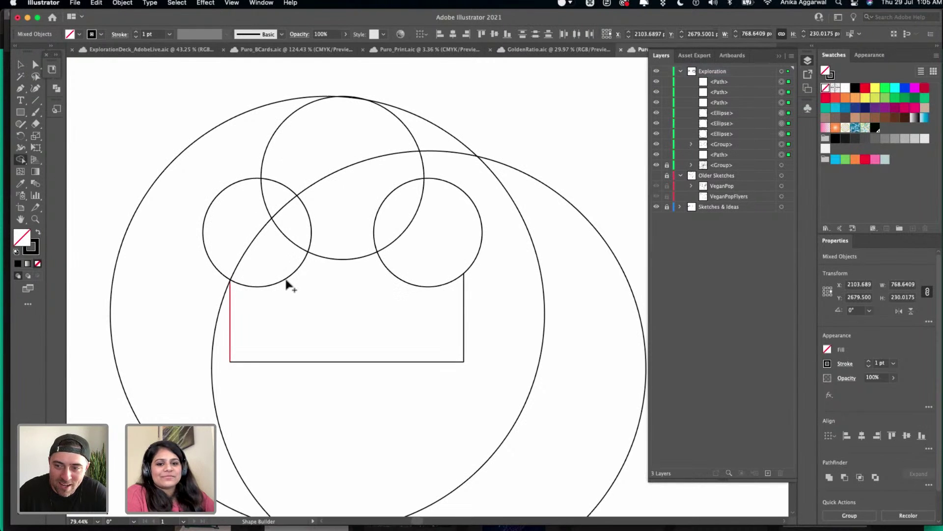
pyautogui.click(22, 149)
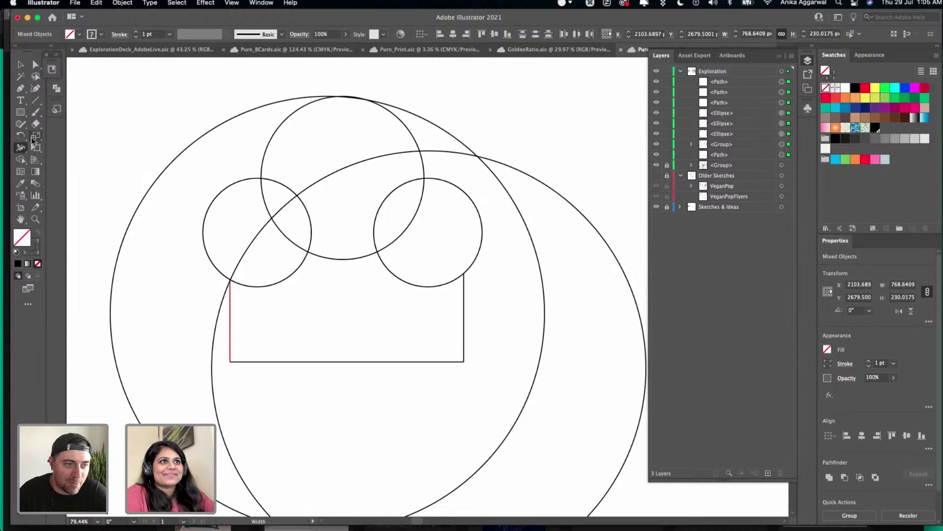
pyautogui.press('v')
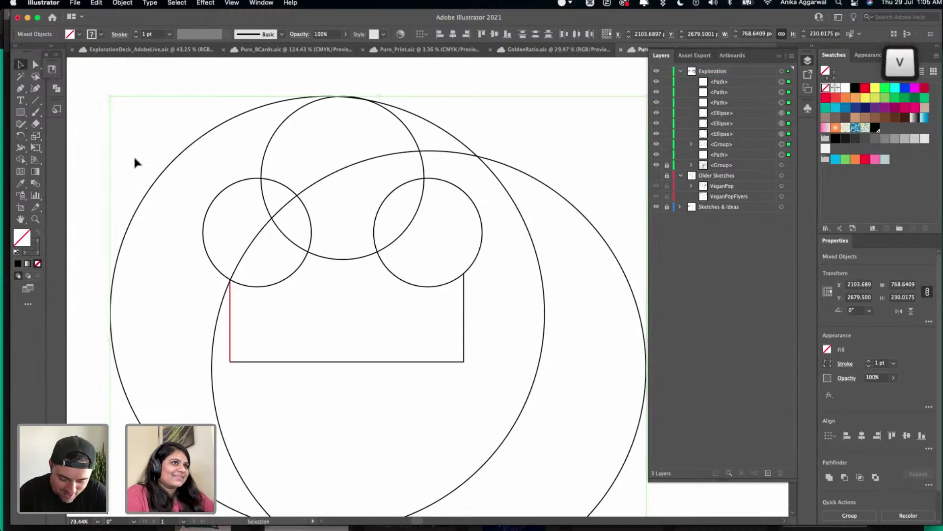
pyautogui.click(135, 166)
pyautogui.press('super+p')
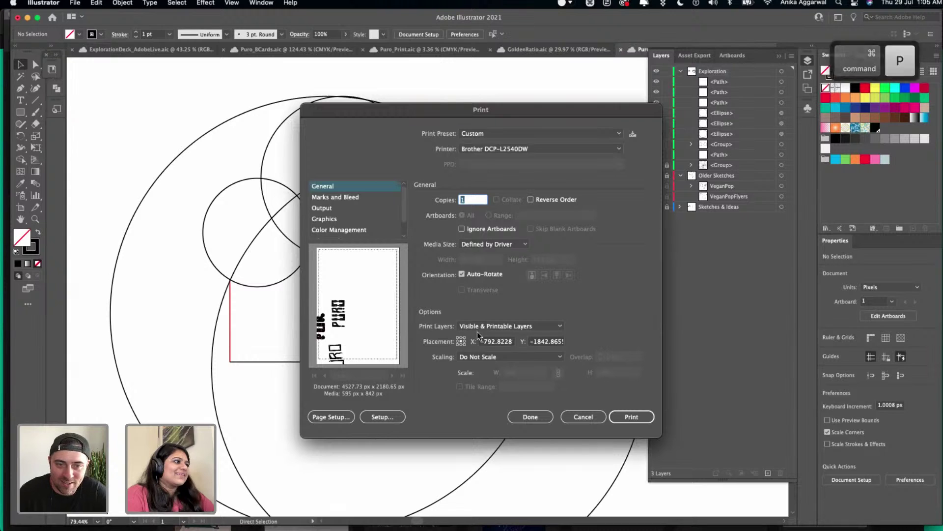
pyautogui.click(576, 417)
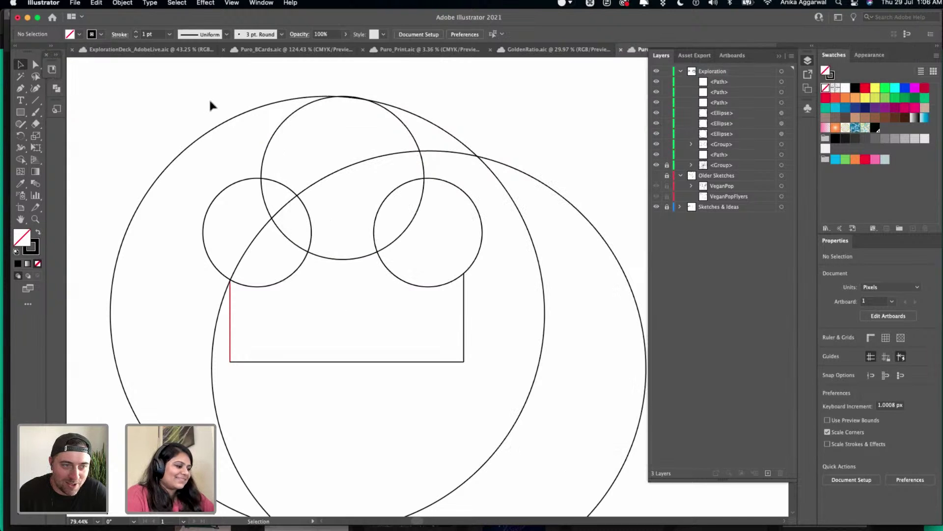
pyautogui.press('Escape')
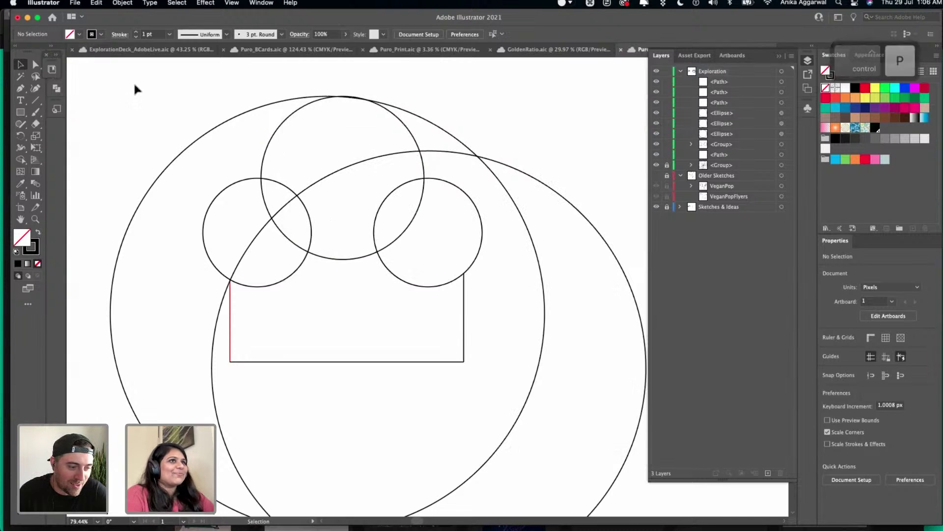
pyautogui.click(34, 135)
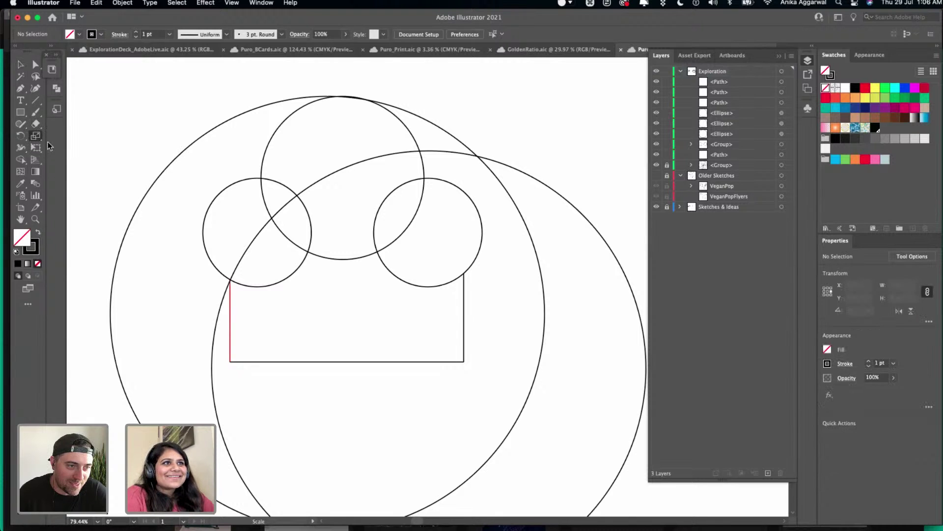
pyautogui.click(37, 158)
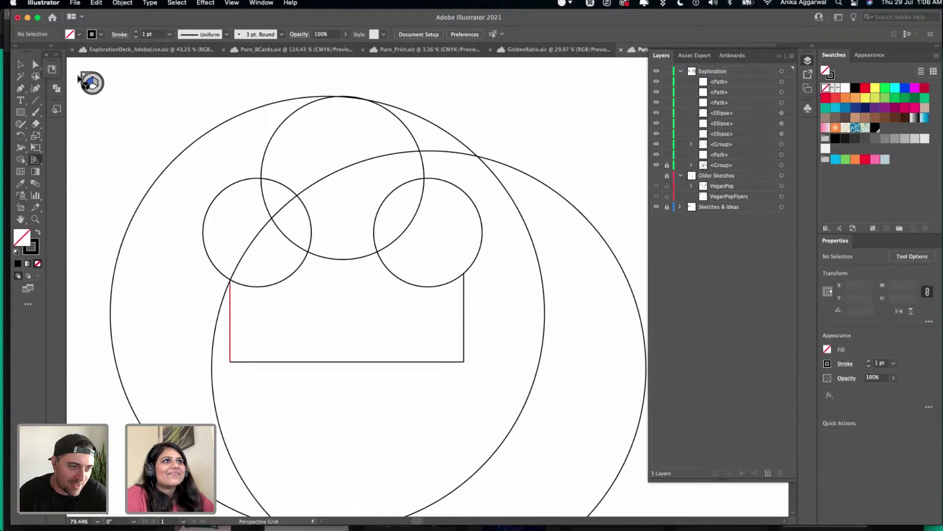
pyautogui.press('Escape')
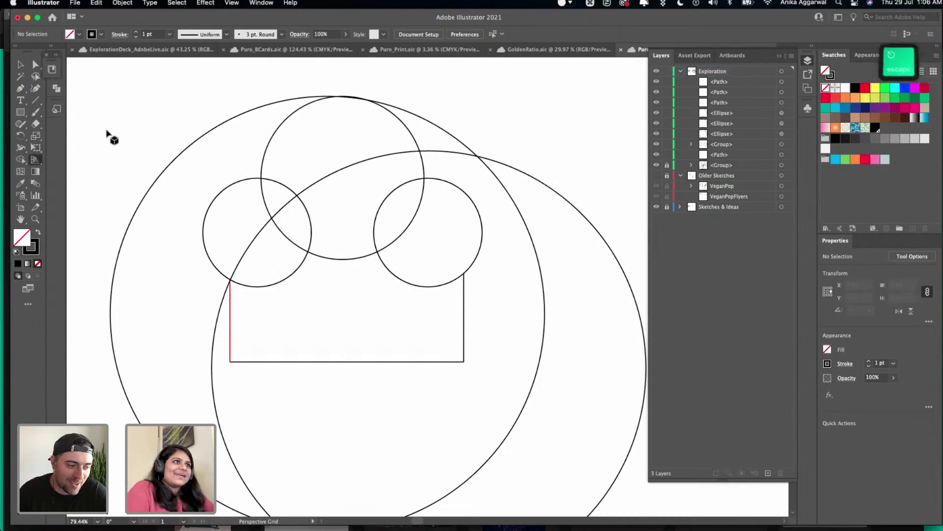
pyautogui.scroll(-3, 109, 137)
pyautogui.press('v')
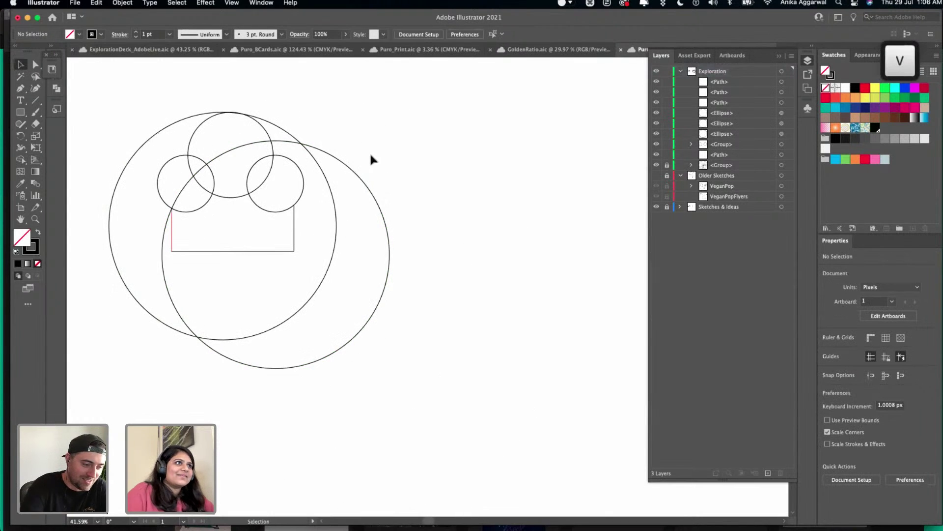
# - Rotate the canvas view around the circle drawings and reset the rotation angle to 0°
pyautogui.scroll(-3, 434, 137)
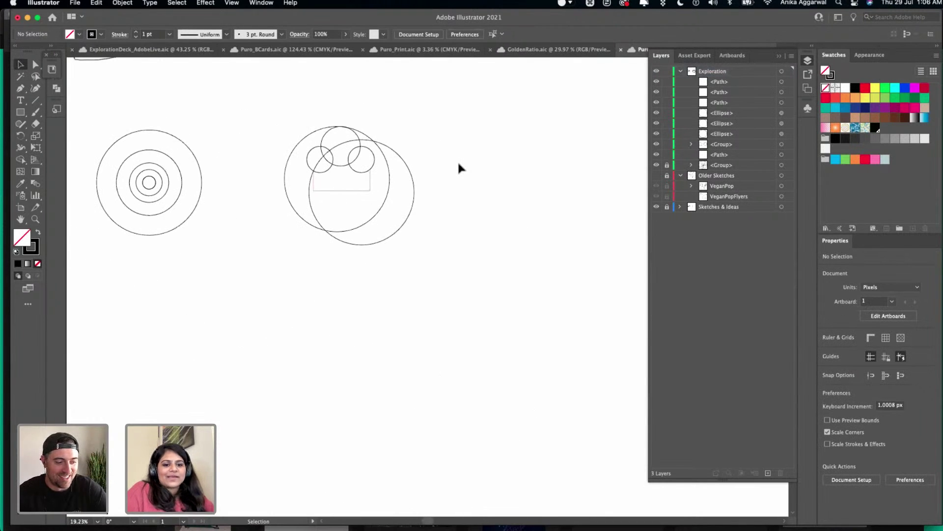
pyautogui.scroll(-3, 458, 165)
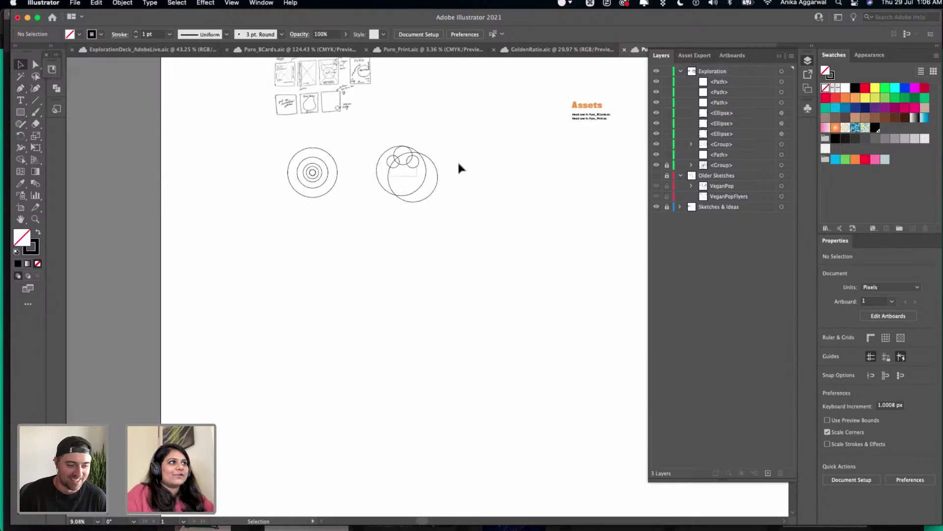
pyautogui.hscroll(3, 458, 160)
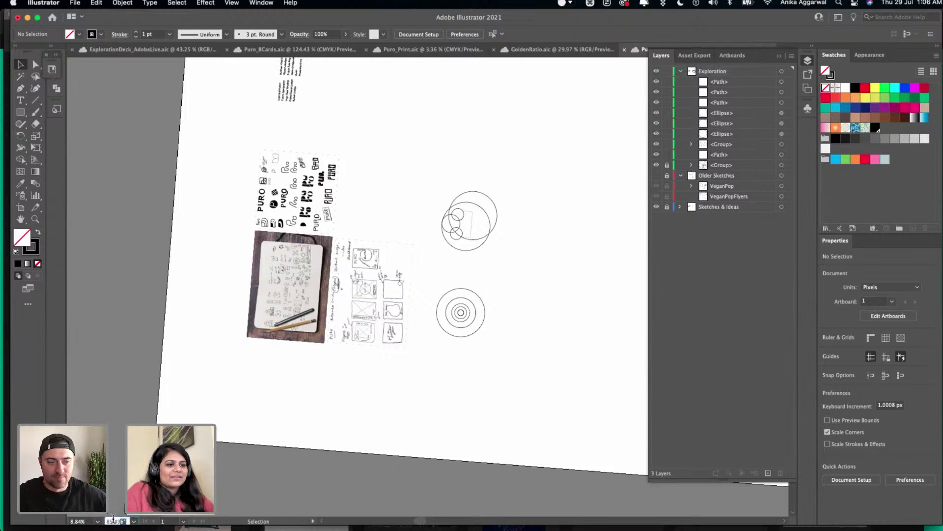
pyautogui.moveTo(126, 522); pyautogui.dragTo(104, 520)
pyautogui.write('0')
pyautogui.press('Return')
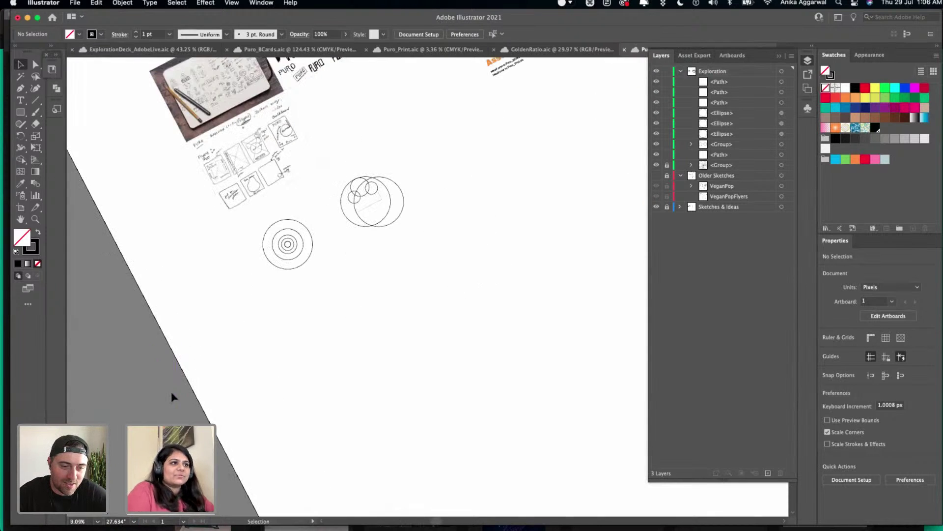
pyautogui.press('Escape')
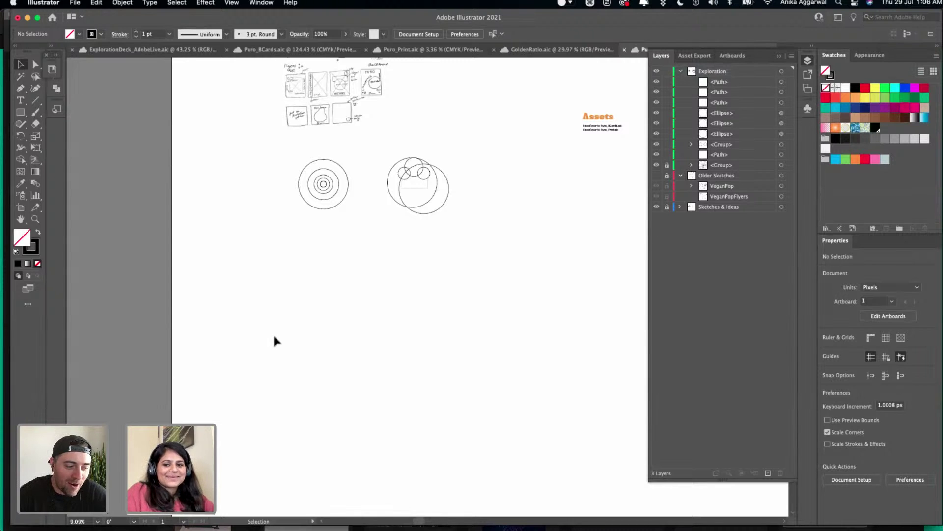
# - Select all the circles and rectangle paths of the construction drawing and activate the Shape Builder tool on them
pyautogui.scroll(3, 274, 337)
pyautogui.hscroll(2, 274, 337)
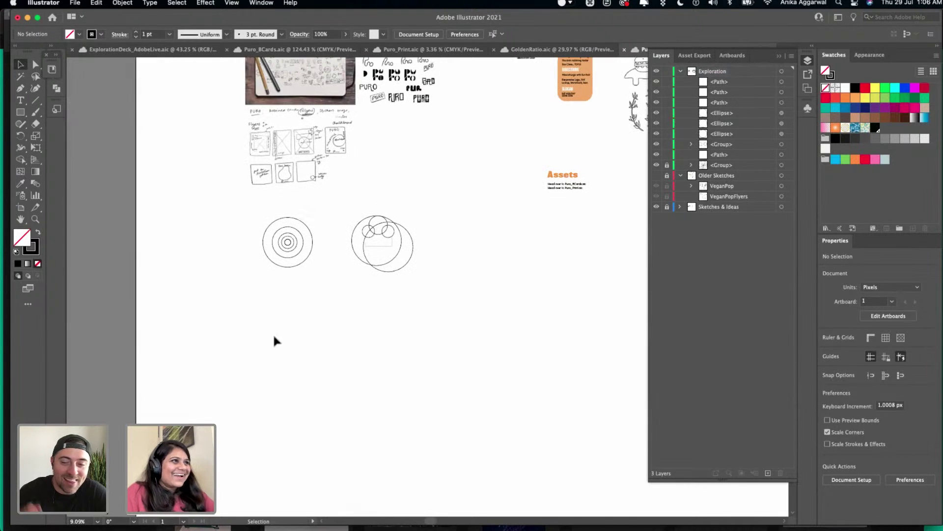
pyautogui.scroll(5, 440, 190)
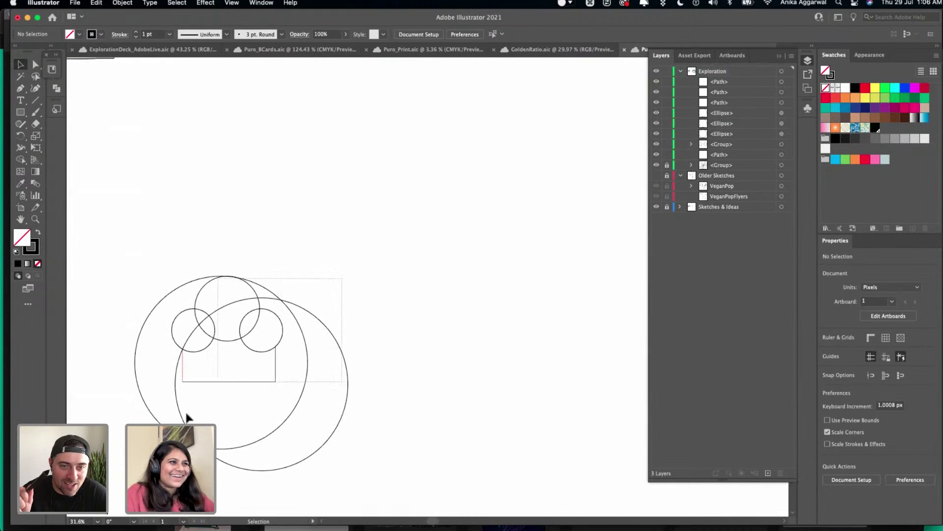
pyautogui.moveTo(342, 278); pyautogui.dragTo(147, 405)
pyautogui.scroll(-1, 193, 362)
pyautogui.hscroll(-1, 194, 362)
pyautogui.scroll(3, 159, 379)
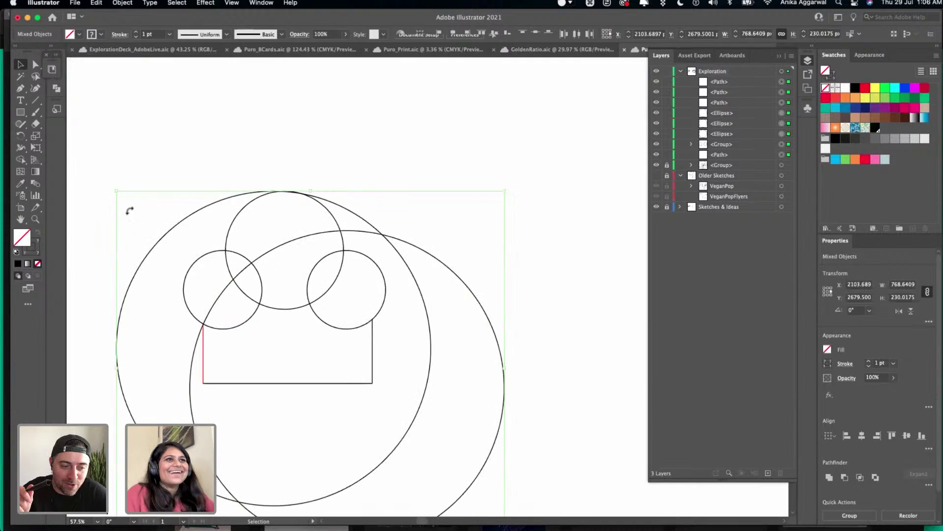
pyautogui.scroll(-1, 129, 210)
pyautogui.hscroll(-1, 130, 210)
pyautogui.click(21, 159)
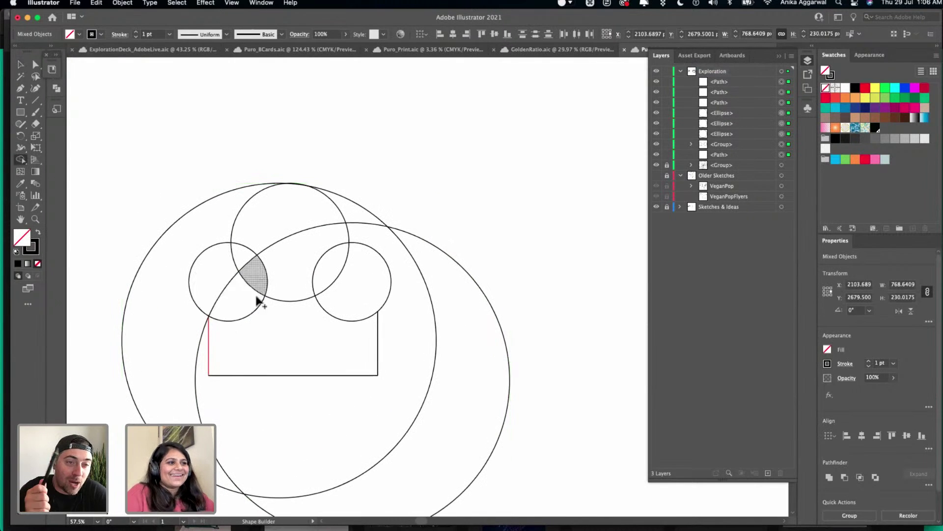
# - Try merging the regions diagonally across the whole construction drawing with the Shape Builder tool, and undo the merge
pyautogui.click(232, 3)
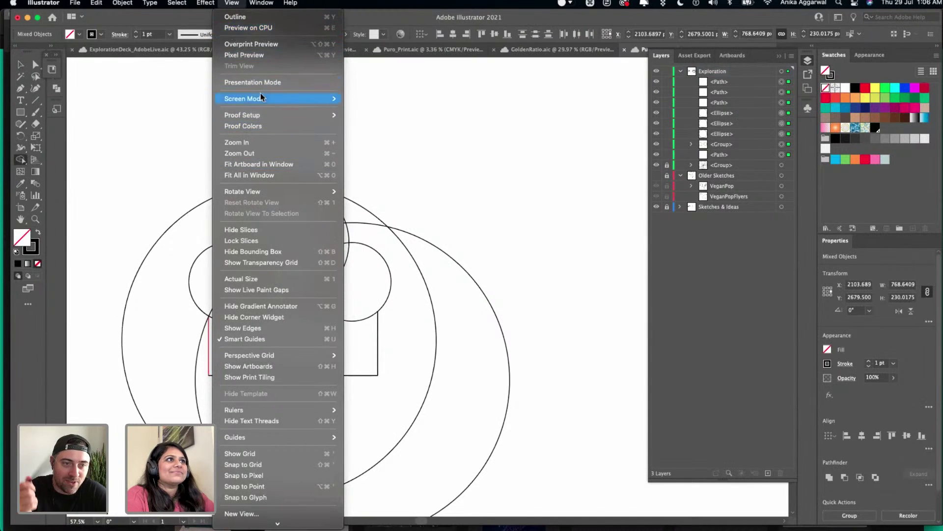
pyautogui.click(436, 169)
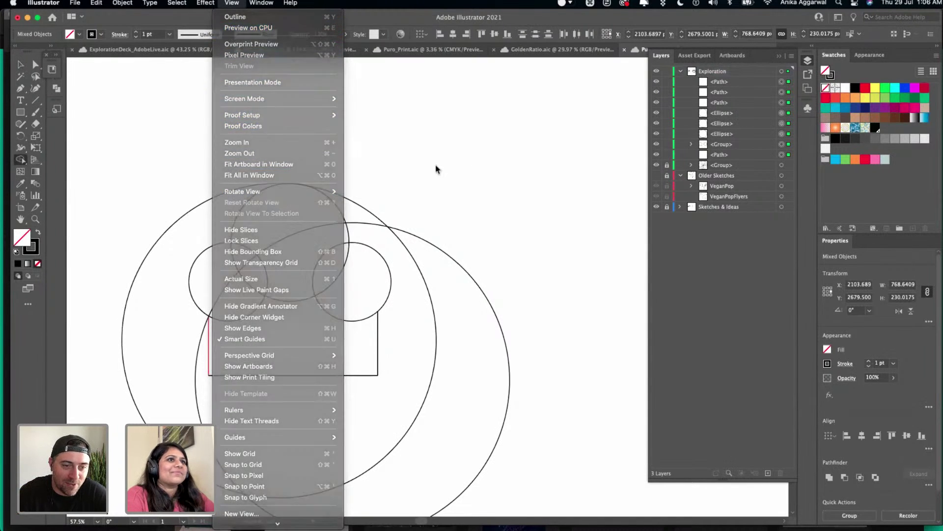
pyautogui.click(21, 159)
pyautogui.moveTo(131, 179); pyautogui.dragTo(511, 396)
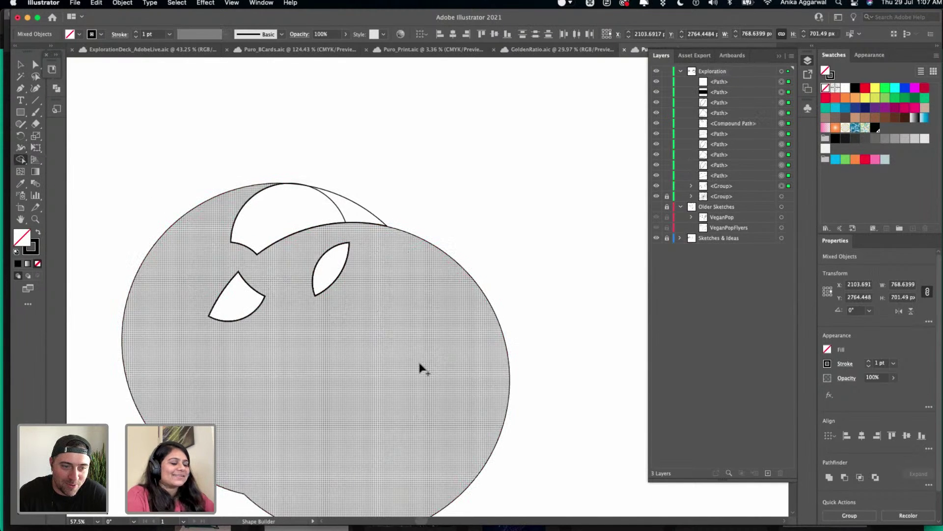
pyautogui.press('super+z')
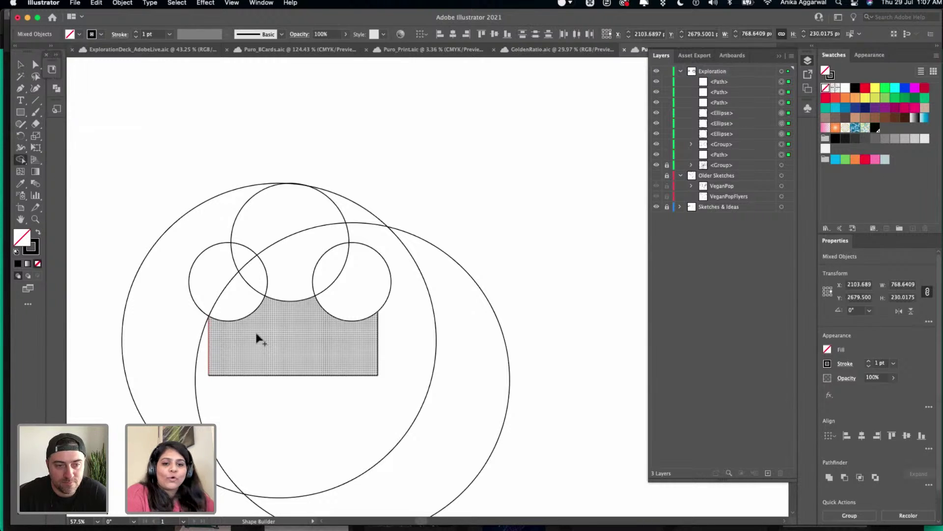
# - Try merging the rectangle and the three smaller circles into a chef-hat outline with Shape Builder, and undo the merge
pyautogui.moveTo(255, 337)
pyautogui.mouseDown()
pyautogui.moveTo(225, 290)
pyautogui.moveTo(289, 238)
pyautogui.moveTo(364, 274)
pyautogui.moveTo(354, 290)
pyautogui.mouseUp()
pyautogui.press('super+z')
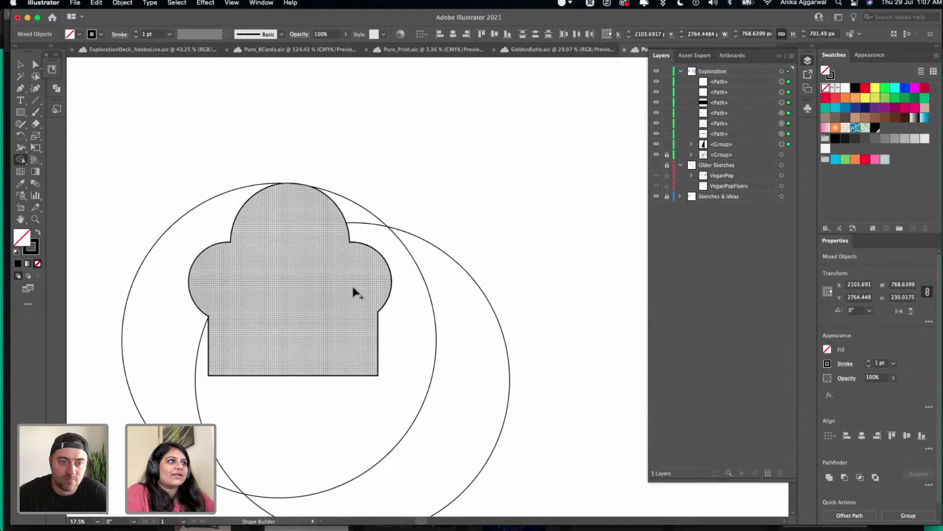
pyautogui.press('v')
pyautogui.click(370, 269)
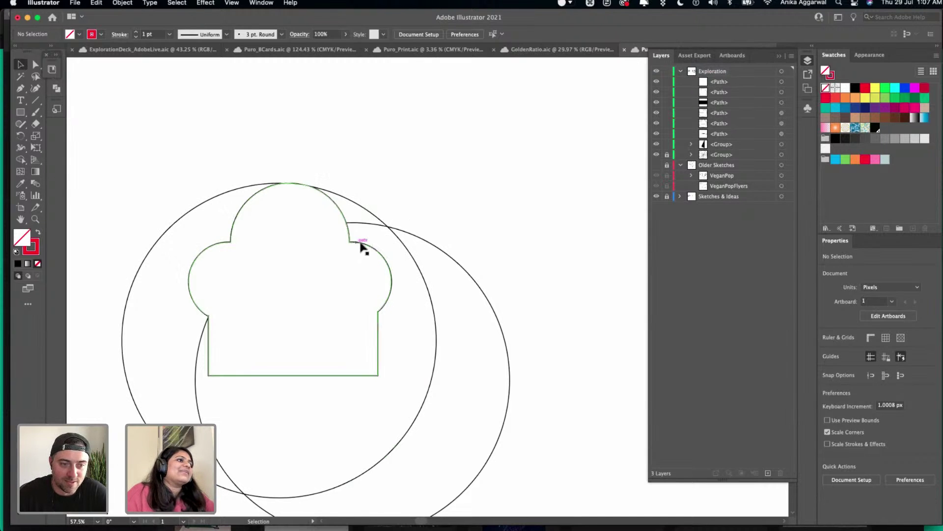
pyautogui.press('super+z')
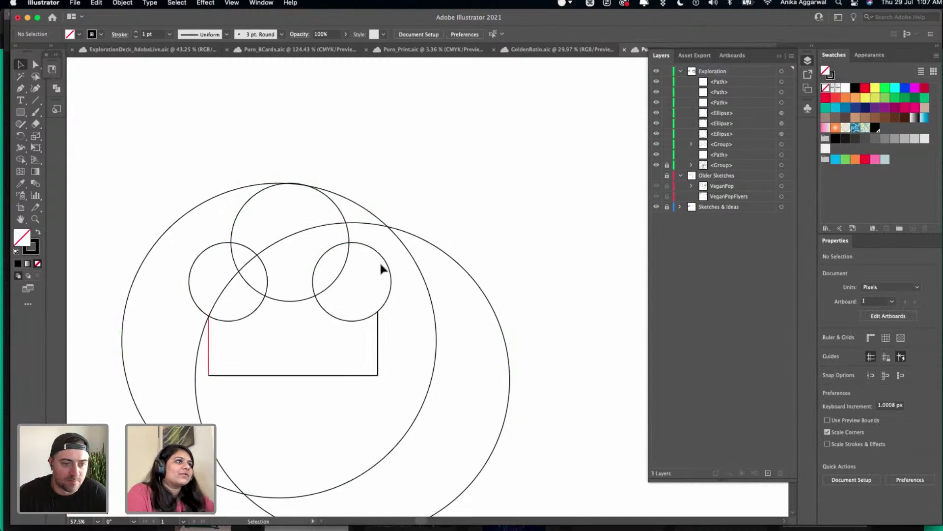
# - Ungroup the two small side circles into separate ellipses and clear the selection
pyautogui.click(382, 256)
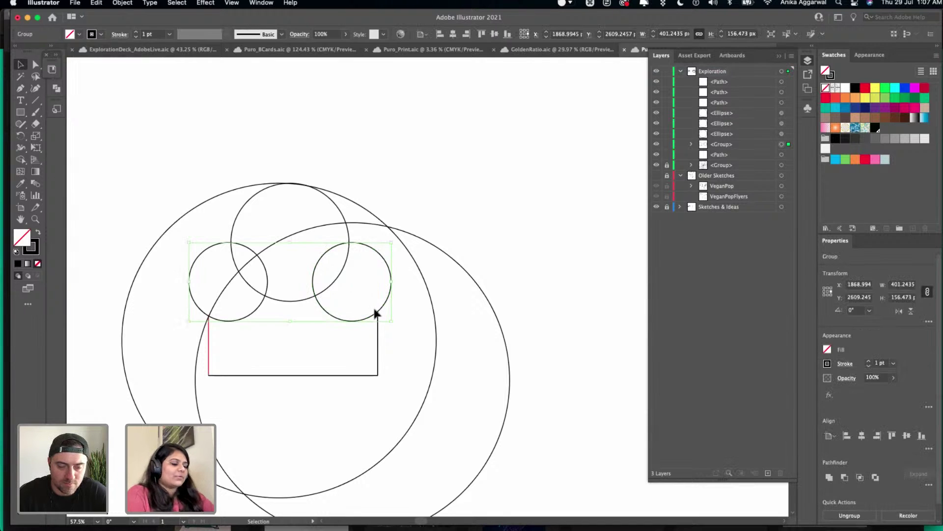
pyautogui.press('super+shift+g')
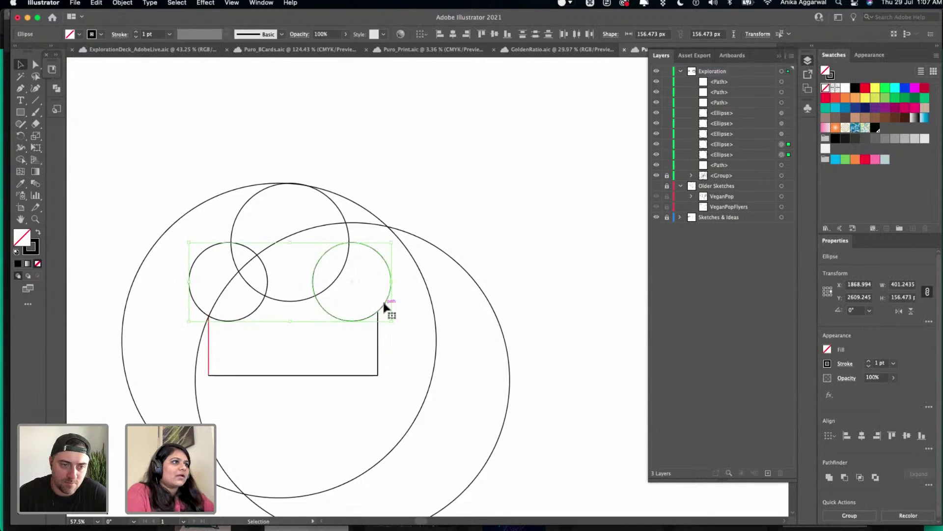
pyautogui.click(428, 217)
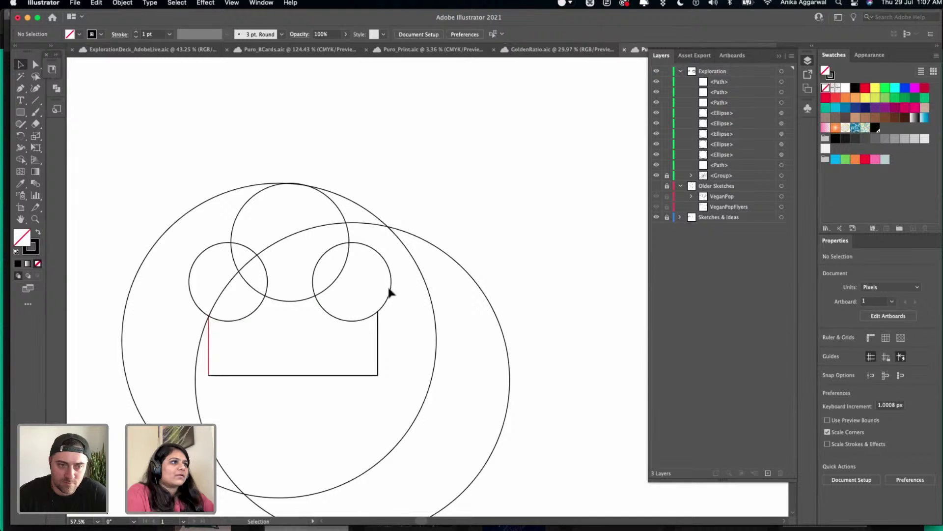
# - Nudge the right small circle about 40 px to the right, away from the middle circle
pyautogui.click(390, 290)
pyautogui.hotkey('shift', 'Right')
pyautogui.hotkey('shift', 'Right')
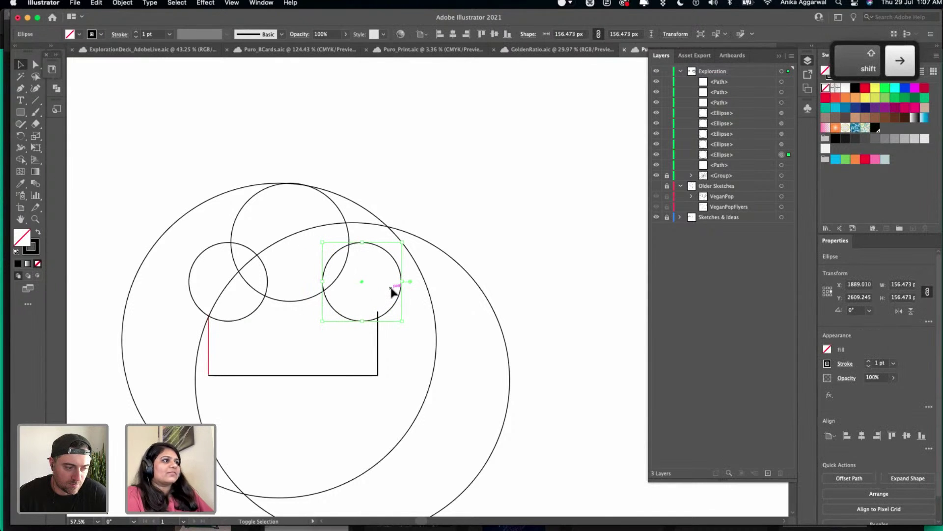
pyautogui.hotkey('shift', 'Right')
pyautogui.hotkey('shift', 'Right')
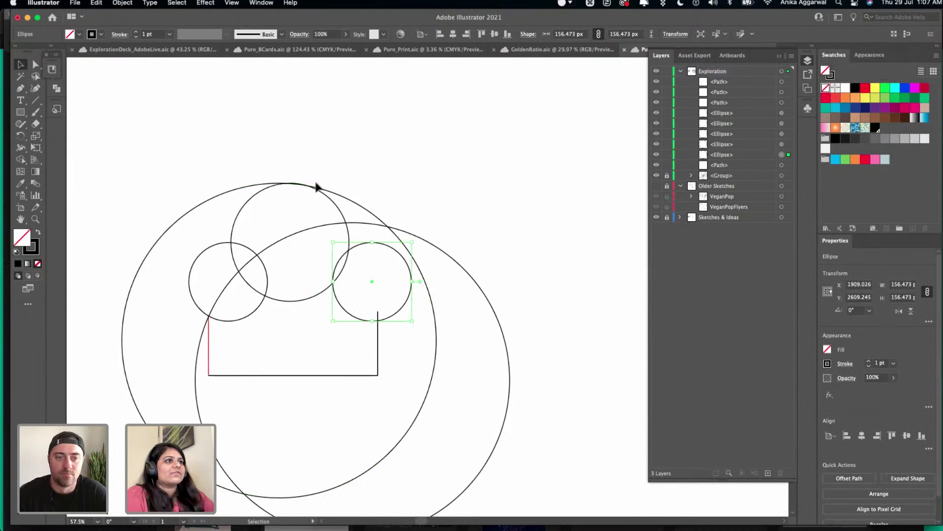
# - Nudge the left small circle about 40 px to the left, away from the middle circle
pyautogui.moveTo(209, 252); pyautogui.dragTo(209, 253)
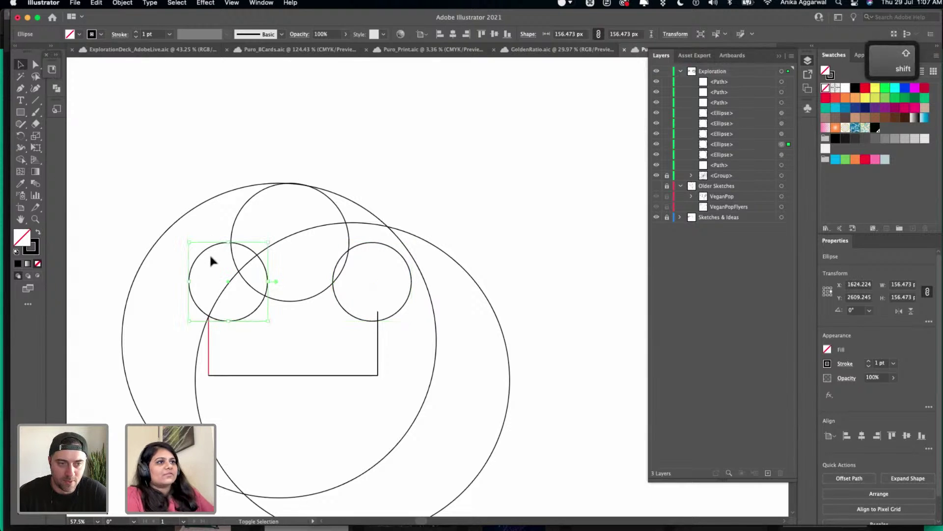
pyautogui.hotkey('shift', 'Left')
pyautogui.hotkey('shift', 'Left')
pyautogui.hotkey('shift', 'Left')
pyautogui.hotkey('shift', 'Left')
pyautogui.hotkey('shift', 'Left')
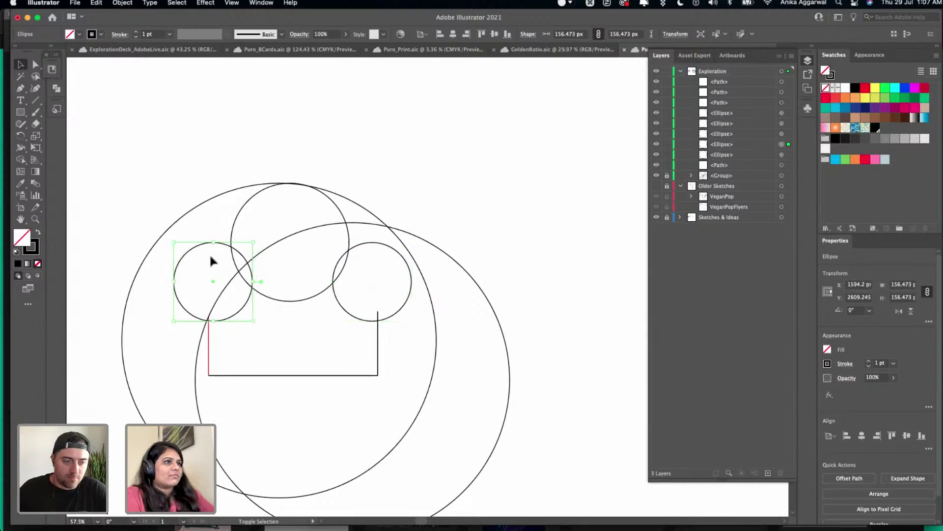
pyautogui.hotkey('shift', 'Left')
# - Select the construction drawing and merge the rectangle, middle circle and both side circles into one chef-hat shape with Shape Builder
pyautogui.moveTo(344, 381); pyautogui.dragTo(141, 284)
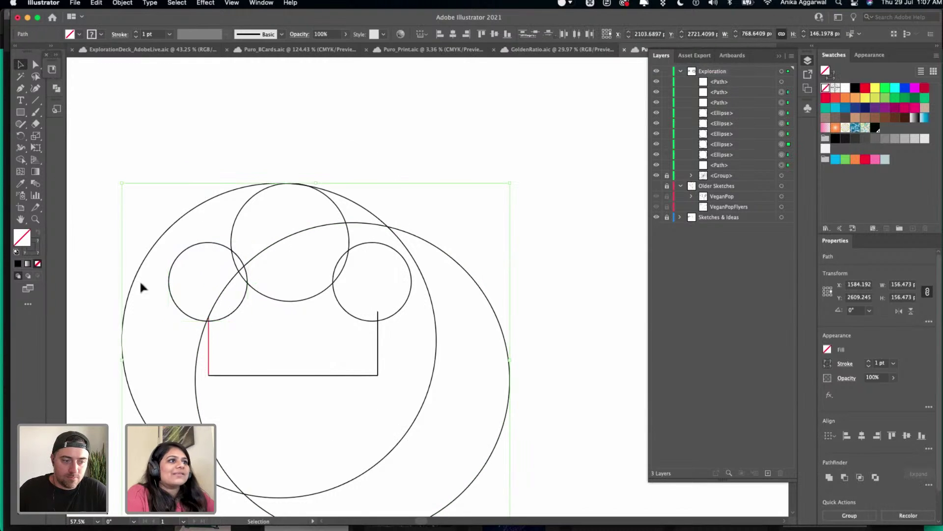
pyautogui.hotkey('shift', 'm')
pyautogui.moveTo(242, 330); pyautogui.dragTo(262, 261)
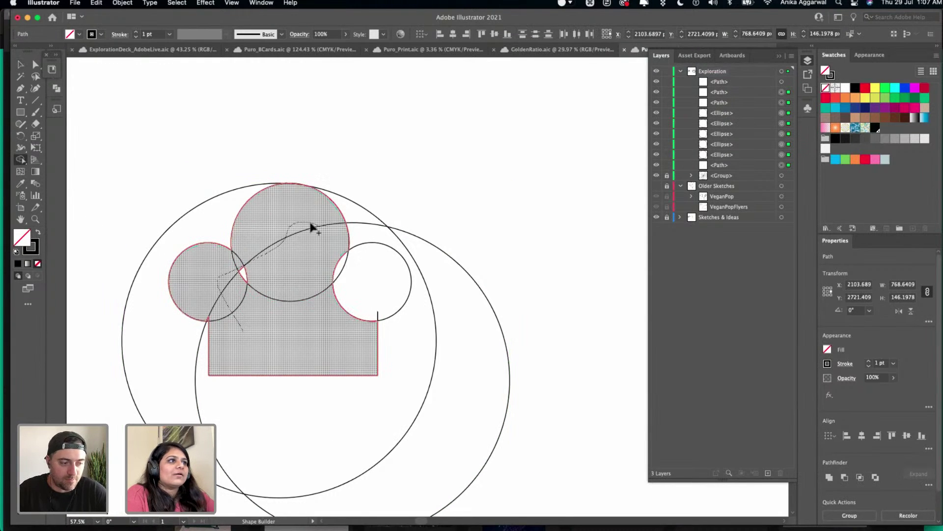
pyautogui.moveTo(311, 226)
pyautogui.mouseDown()
pyautogui.moveTo(366, 289)
pyautogui.moveTo(314, 338)
pyautogui.mouseUp()
pyautogui.moveTo(240, 277); pyautogui.dragTo(262, 278)
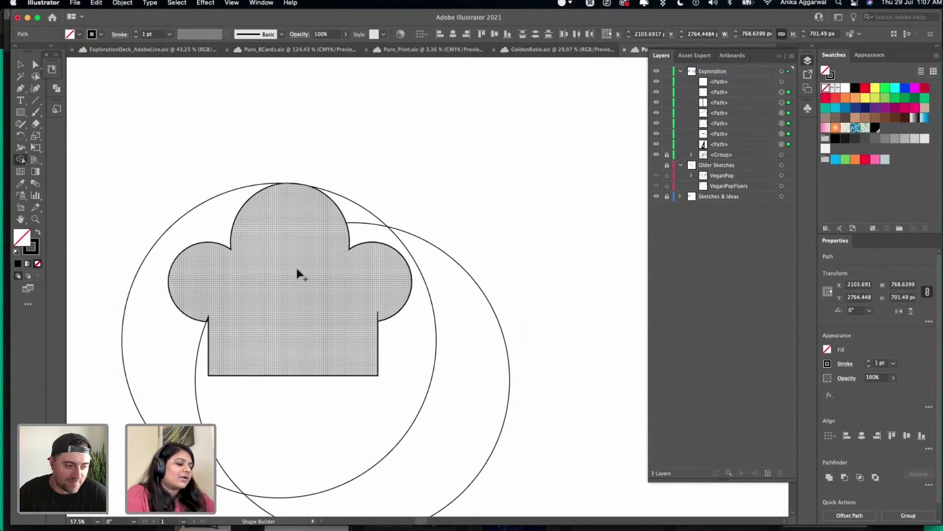
pyautogui.press('v')
pyautogui.click(351, 298)
pyautogui.scroll(-3, 350, 297)
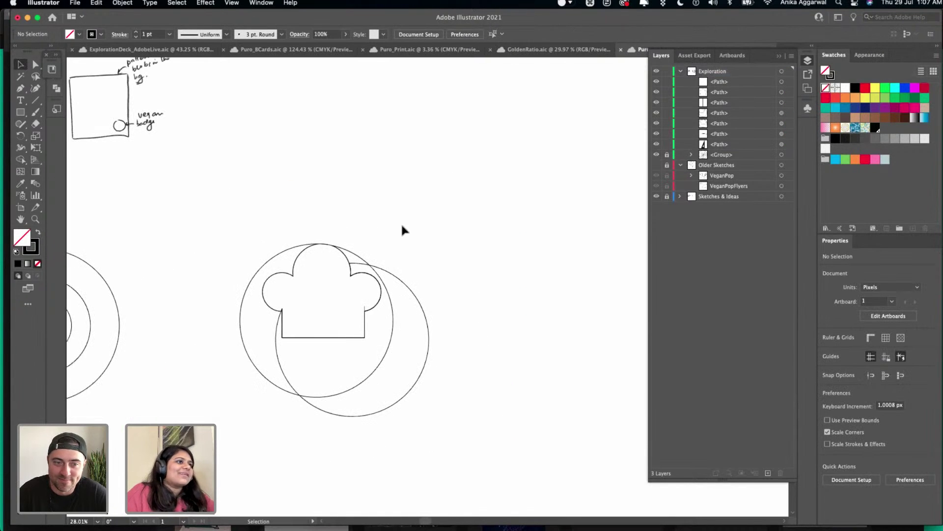
pyautogui.scroll(-3, 401, 222)
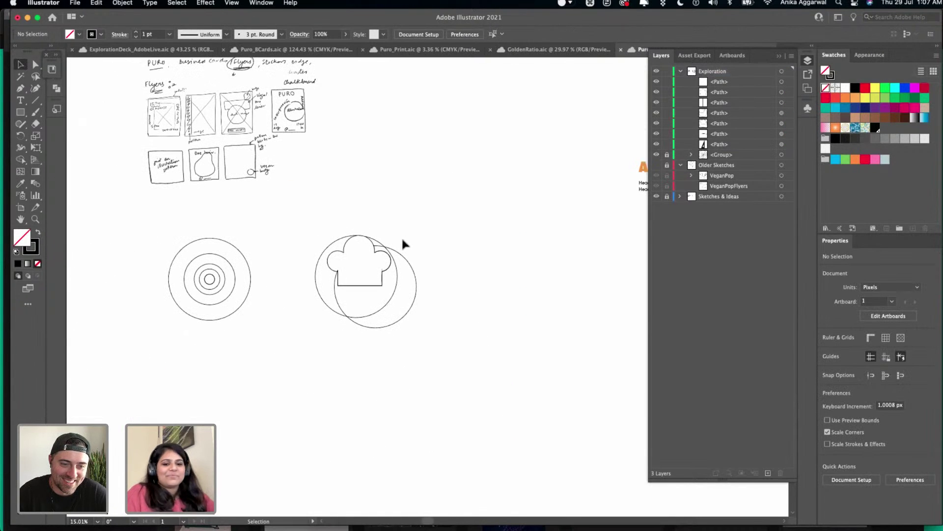
pyautogui.hscroll(5, 400, 235)
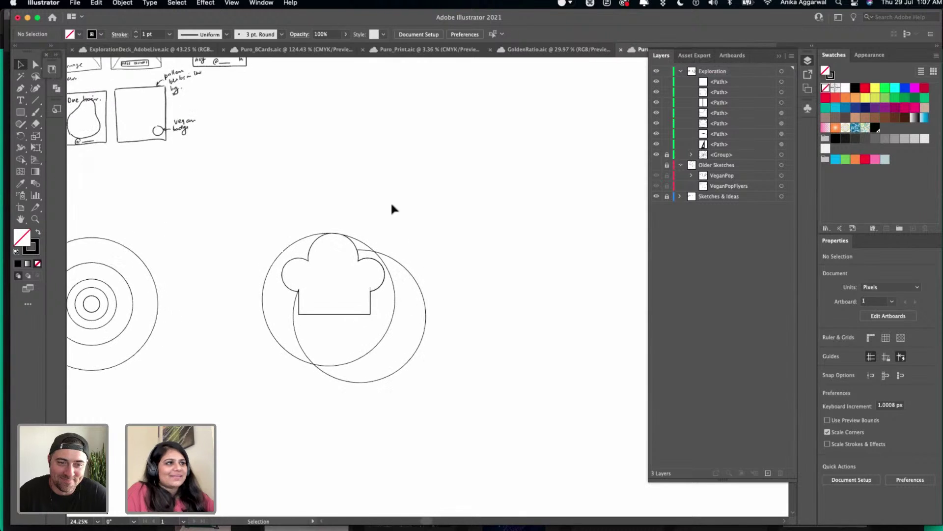
pyautogui.scroll(2, 391, 201)
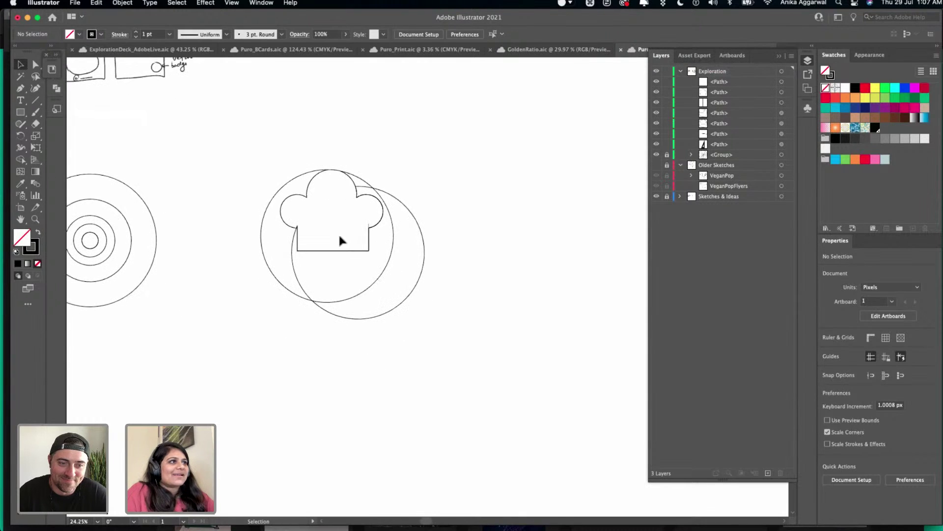
pyautogui.click(20, 89)
pyautogui.click(298, 251)
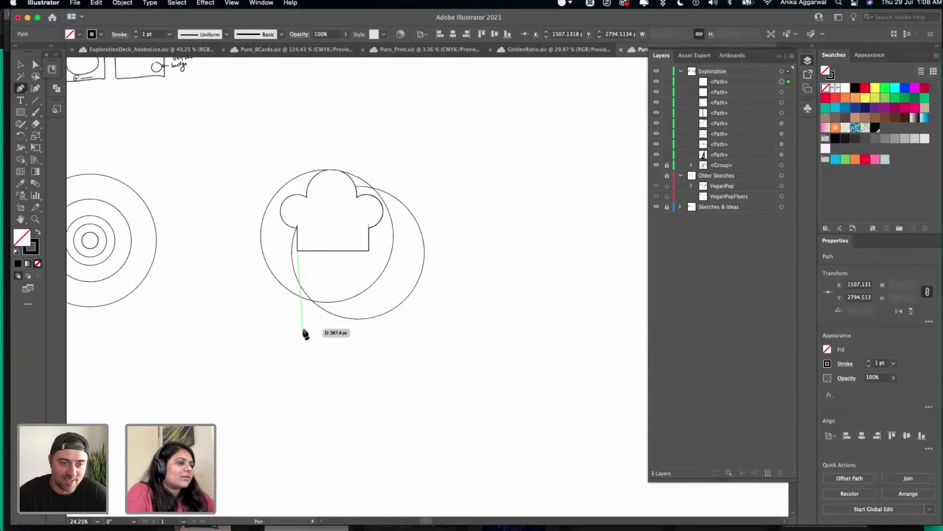
pyautogui.press('Escape')
pyautogui.press('v')
pyautogui.click(442, 131)
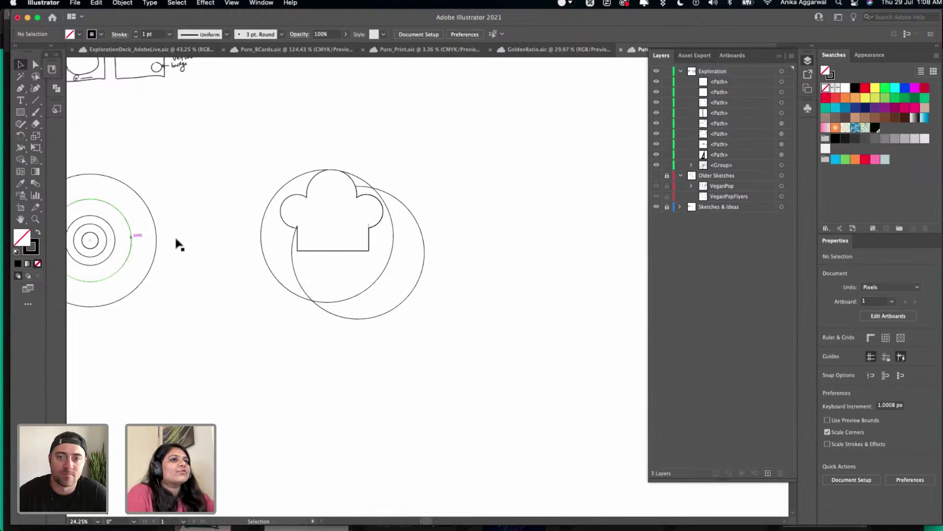
# - Ungroup the concentric circles and place a copy of the smallest one near the chef hat's lower-left corner
pyautogui.click(94, 250)
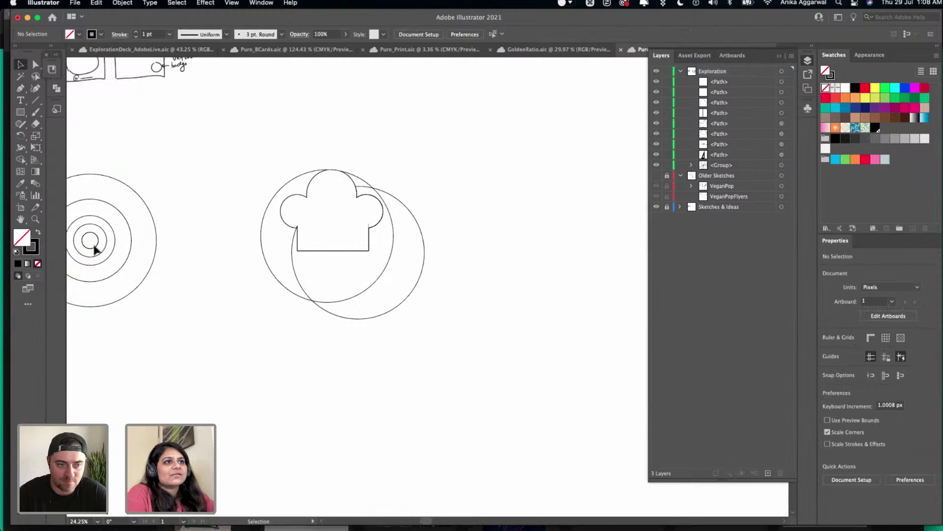
pyautogui.keyDown('super'); pyautogui.click(122, 246); pyautogui.keyUp('super')
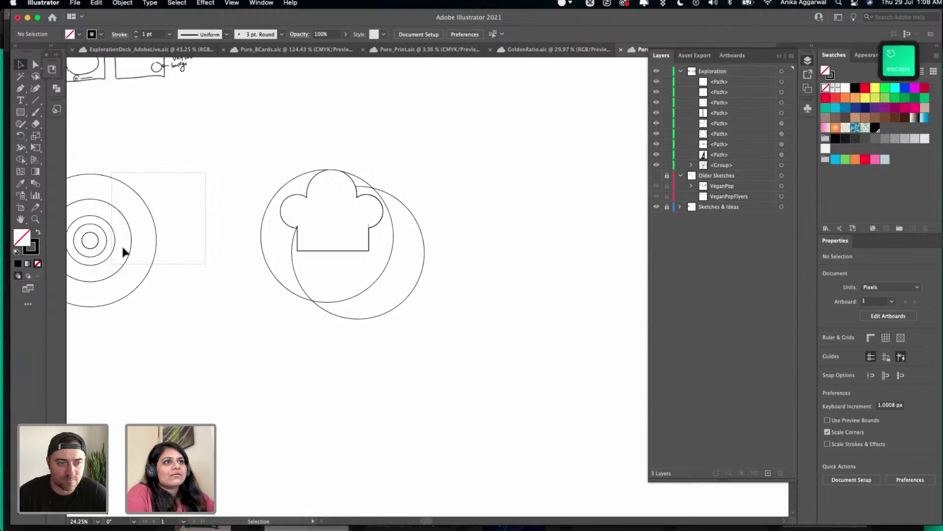
pyautogui.press('super+shift+g')
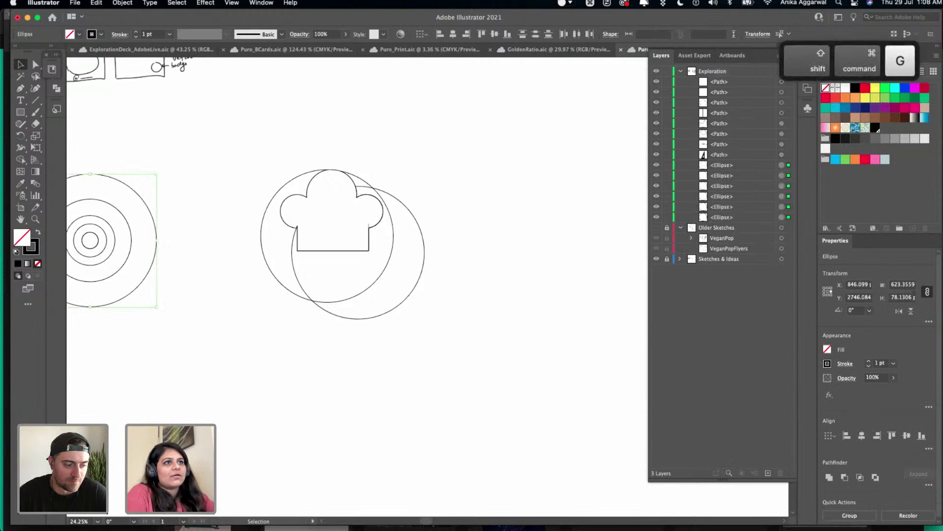
pyautogui.click(140, 185)
pyautogui.moveTo(91, 251); pyautogui.dragTo(297, 261)
pyautogui.click(231, 164)
# - Examine the hand-drawn chef-hat and cup logo sketches above the construction drawing
pyautogui.scroll(5, 230, 162)
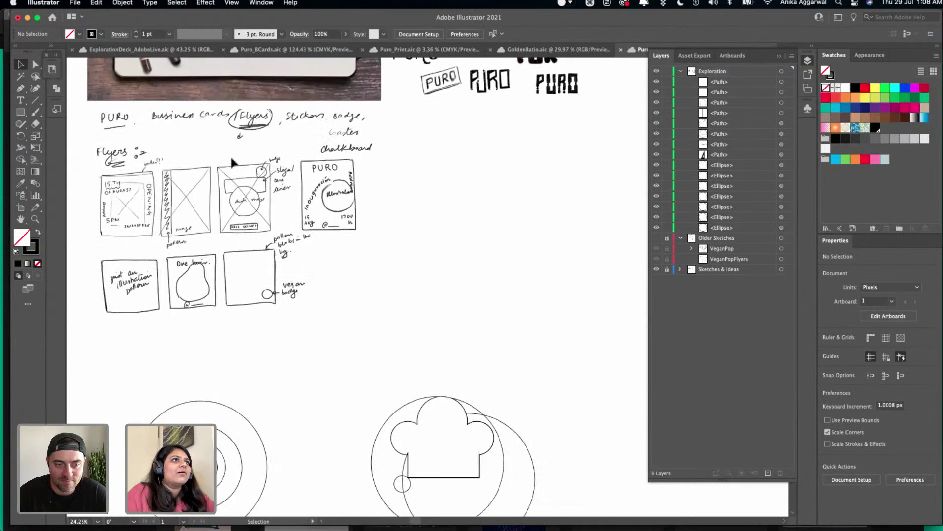
pyautogui.scroll(4, 230, 155)
pyautogui.scroll(6, 191, 151)
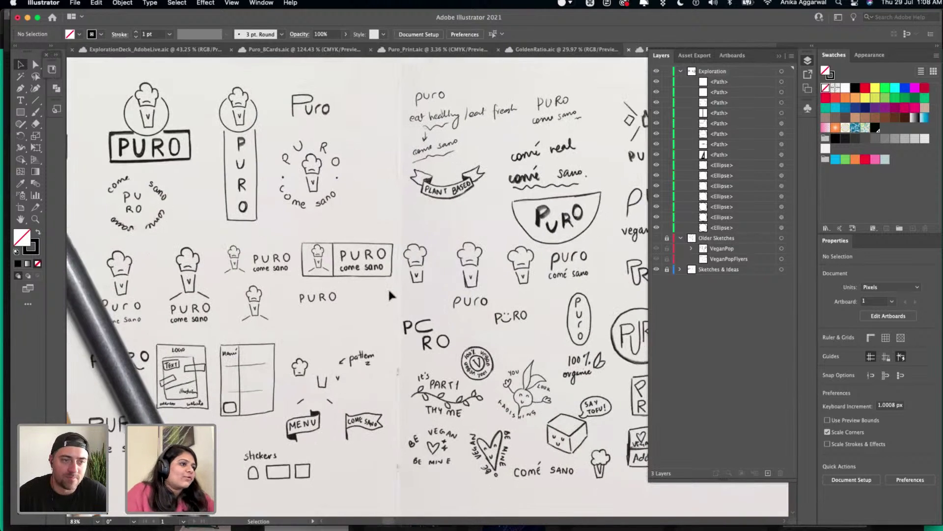
pyautogui.scroll(-6, 390, 295)
pyautogui.scroll(-6, 388, 295)
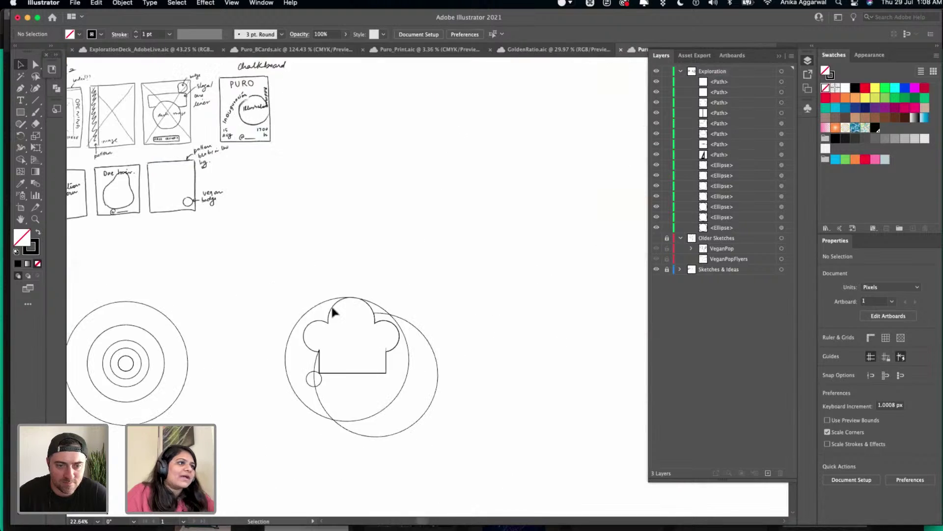
pyautogui.scroll(-2, 332, 312)
pyautogui.scroll(4, 331, 311)
pyautogui.scroll(-1, 329, 301)
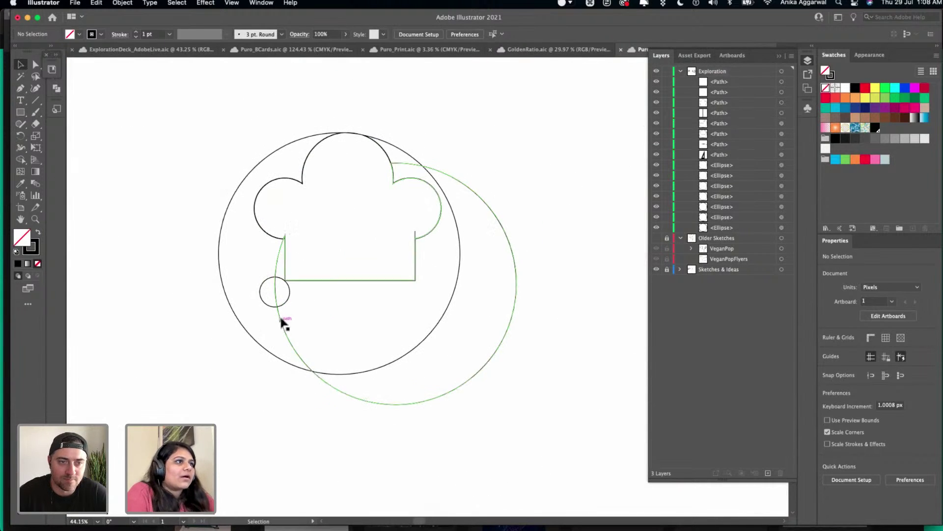
# - Show the rulers and set their origin at the chef hat's lower-left corner
pyautogui.press('super')
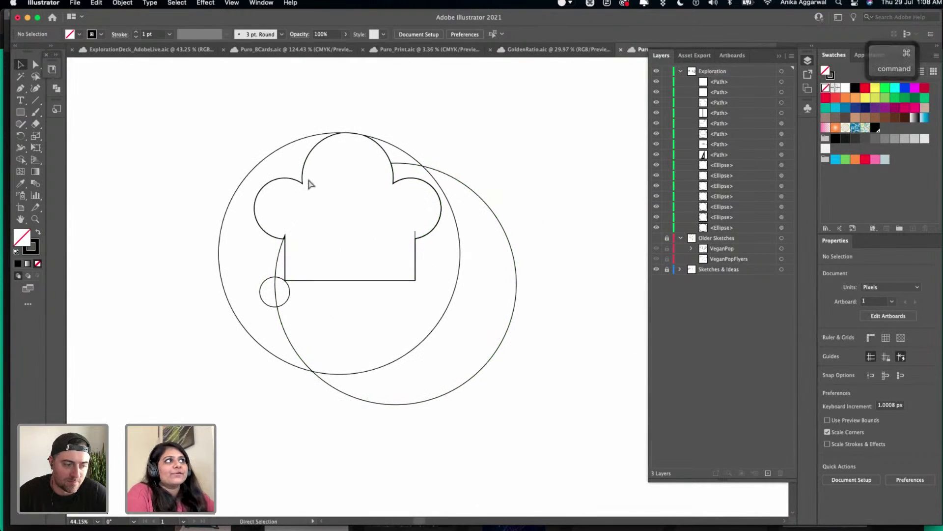
pyautogui.press('super+r')
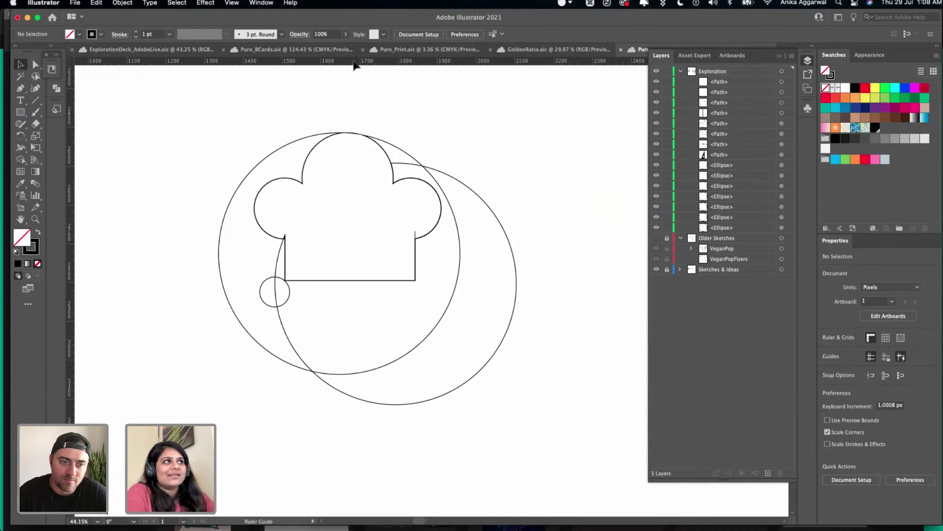
pyautogui.moveTo(354, 65)
pyautogui.mouseDown()
pyautogui.moveTo(359, 93)
pyautogui.moveTo(352, 66)
pyautogui.mouseUp()
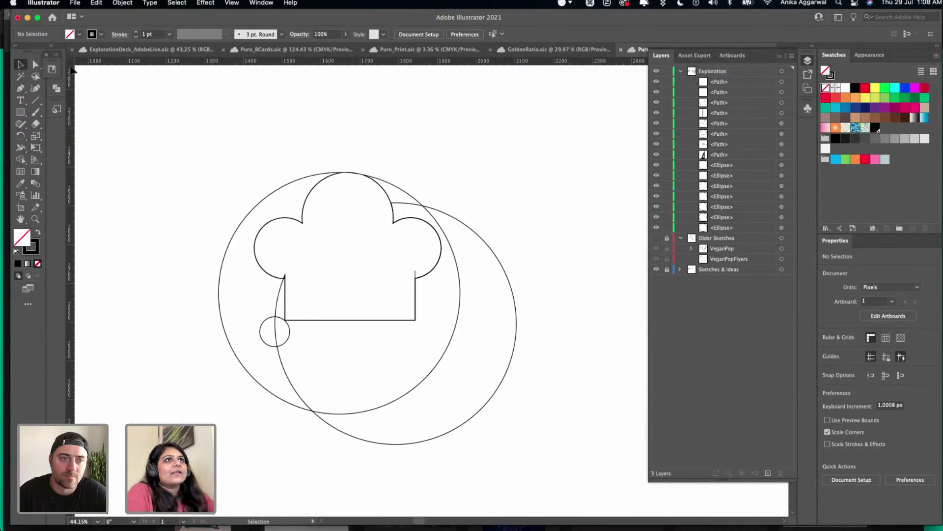
pyautogui.moveTo(70, 67); pyautogui.dragTo(284, 320)
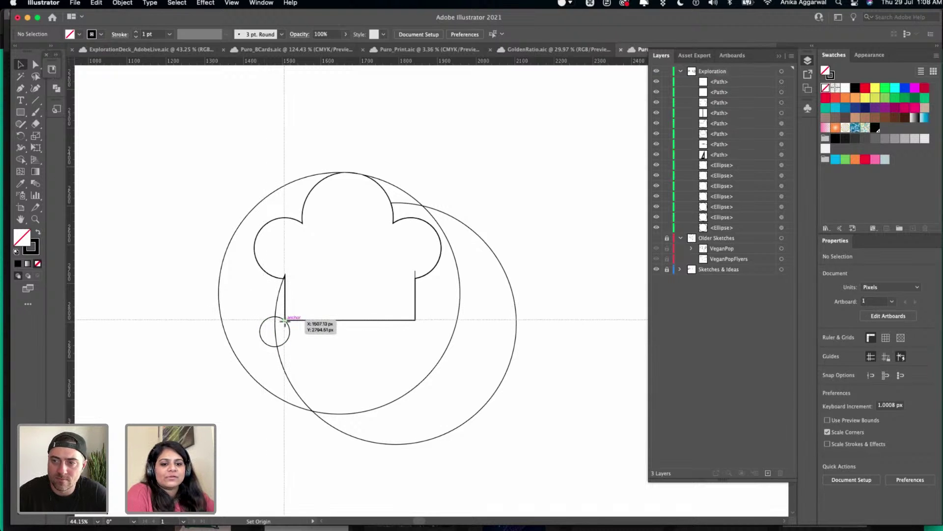
pyautogui.moveTo(284, 321); pyautogui.dragTo(285, 321)
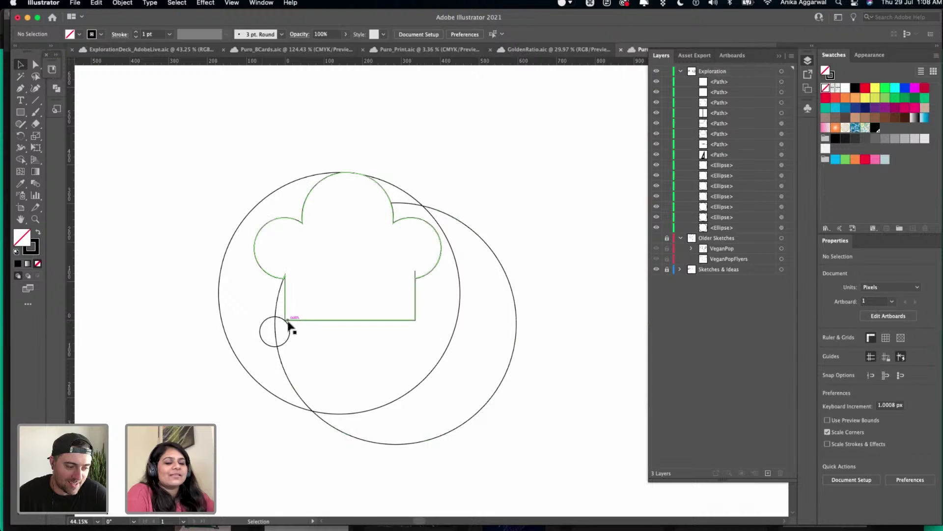
# - Shift the small circle beside the hat's left edge and place horizontal guides at the circle's bottom and the hat's base and top
pyautogui.moveTo(289, 320); pyautogui.dragTo(283, 335)
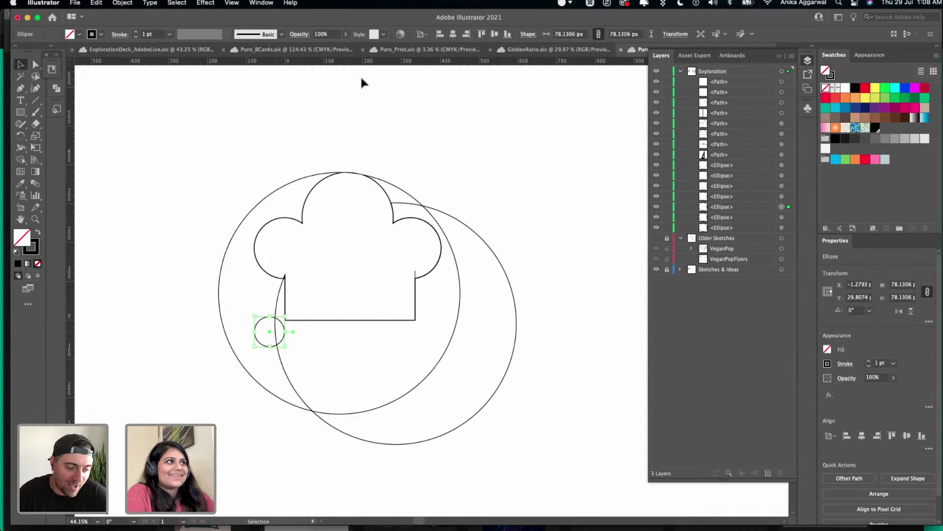
pyautogui.moveTo(362, 63); pyautogui.dragTo(378, 347)
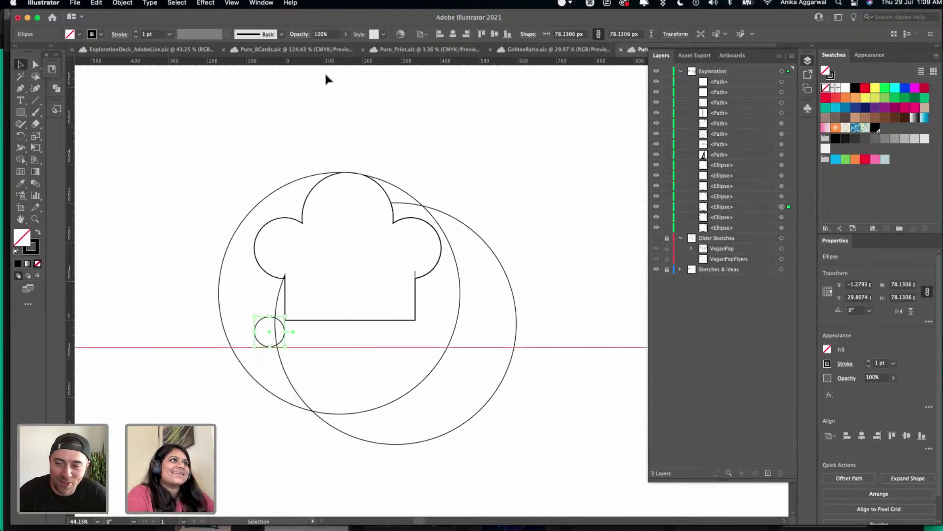
pyautogui.moveTo(331, 62); pyautogui.dragTo(370, 320)
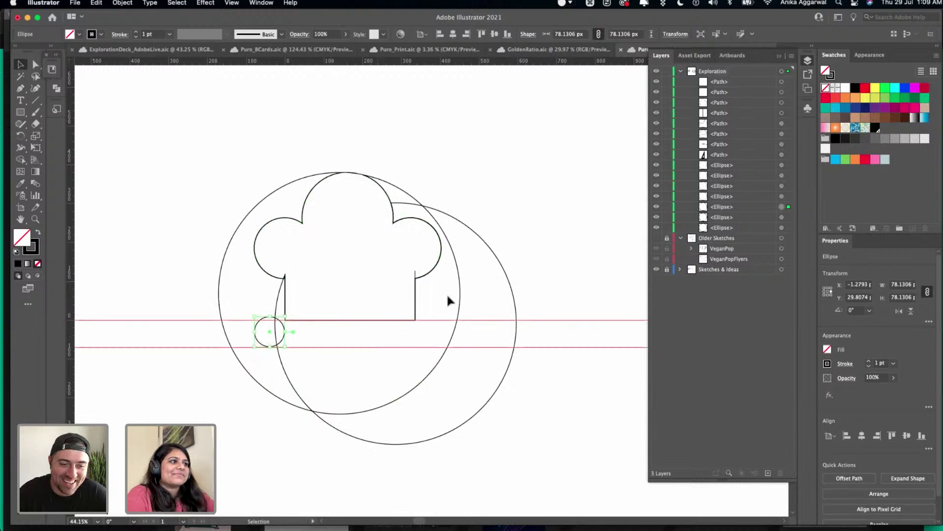
pyautogui.moveTo(364, 62); pyautogui.dragTo(369, 173)
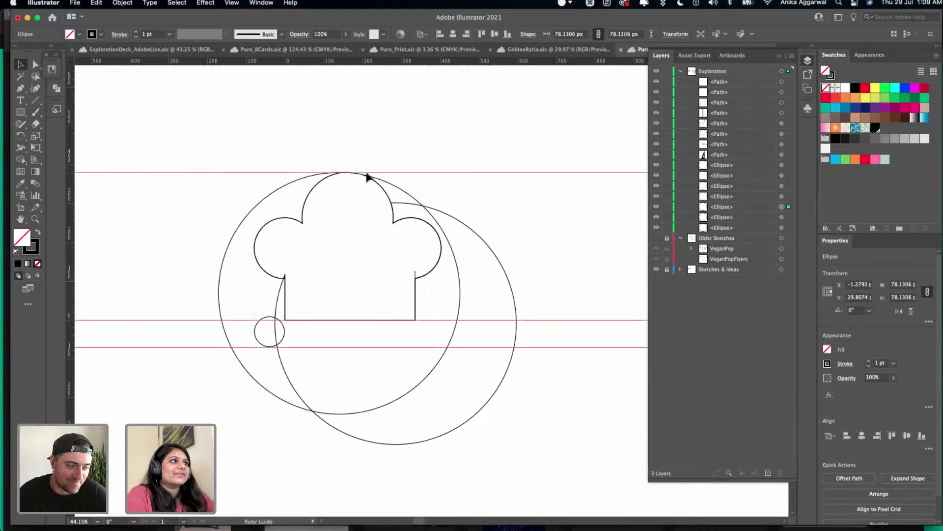
# - Copy the largest concentric circle so it hangs below the lowest guide, and place a horizontal guide at the copy's bottom
pyautogui.scroll(-4, 371, 192)
pyautogui.scroll(-2, 371, 192)
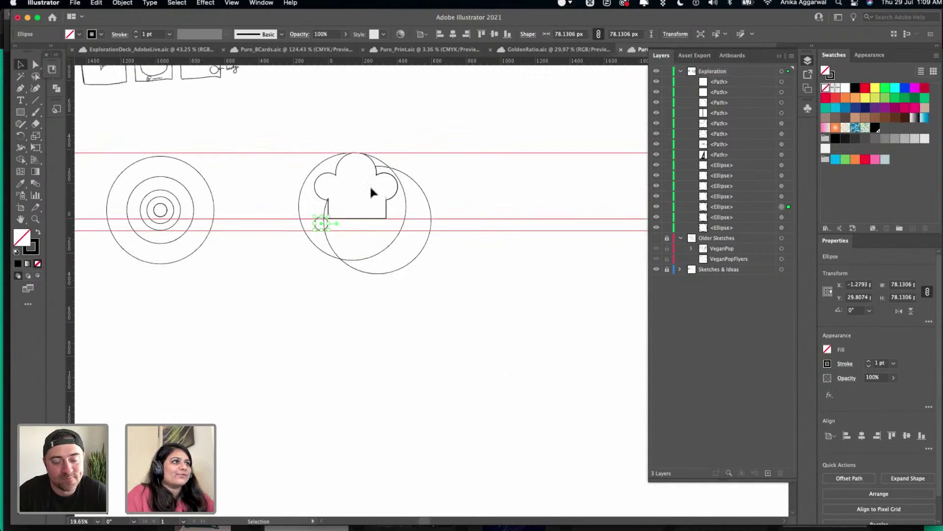
pyautogui.click(187, 147)
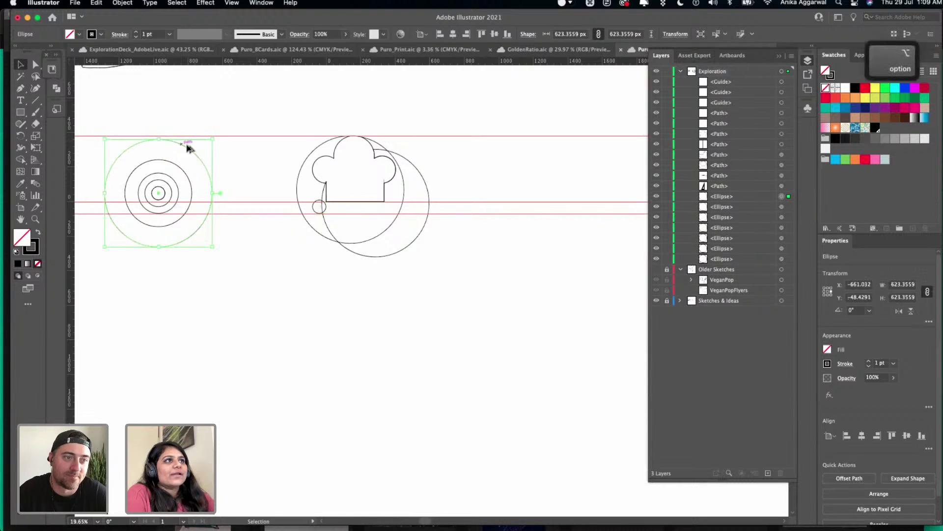
pyautogui.moveTo(191, 151); pyautogui.dragTo(476, 227)
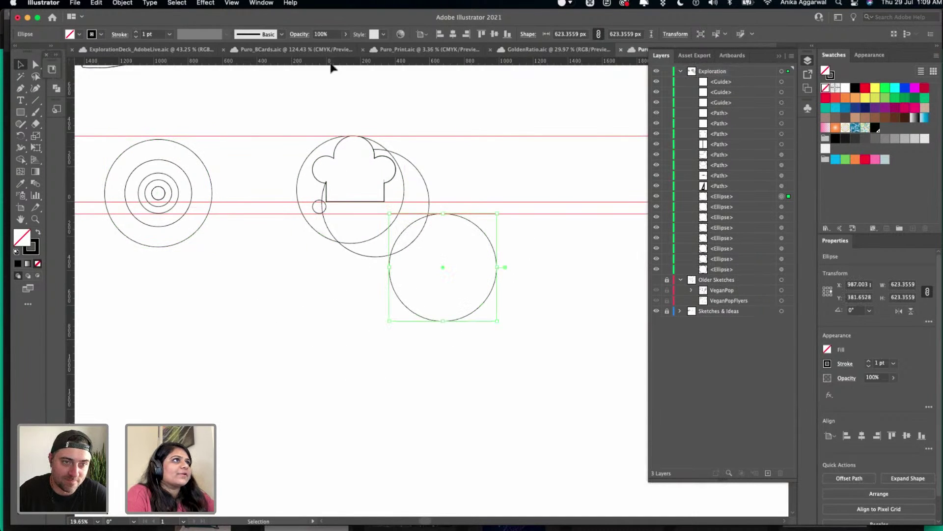
pyautogui.moveTo(331, 63); pyautogui.dragTo(397, 322)
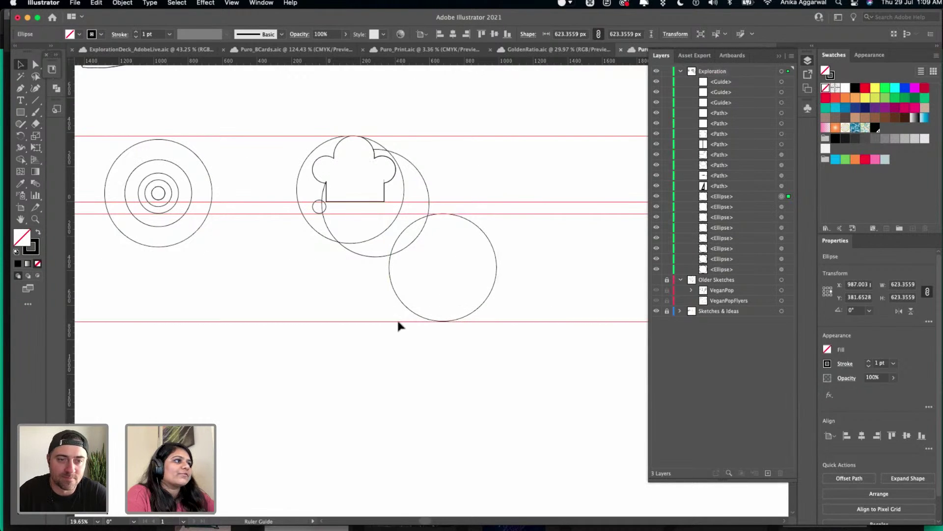
pyautogui.scroll(3, 349, 231)
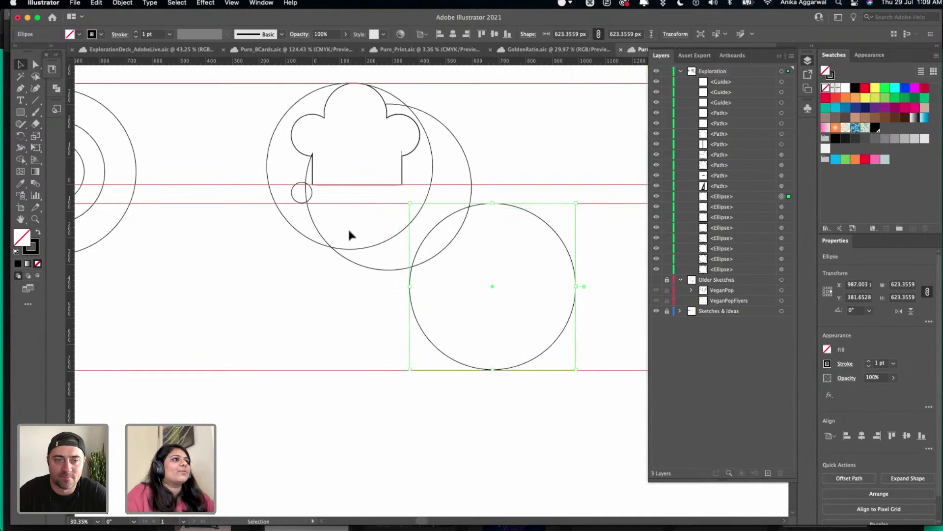
pyautogui.scroll(1, 339, 224)
pyautogui.hscroll(1, 324, 214)
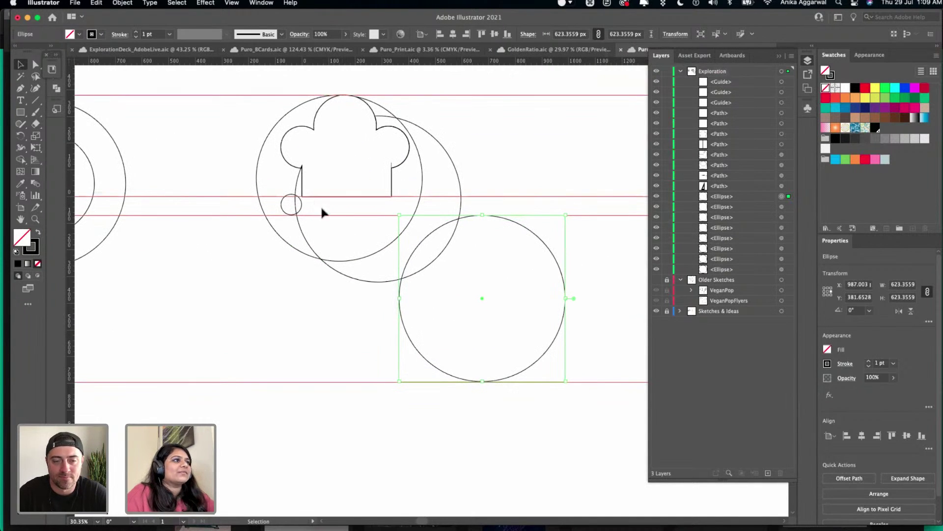
# - Delete the large circle copy and place a copy of the second-largest concentric circle below the guide under the small circle
pyautogui.click(568, 259)
pyautogui.scroll(-3, 555, 270)
pyautogui.hscroll(-2, 442, 236)
pyautogui.scroll(1, 351, 210)
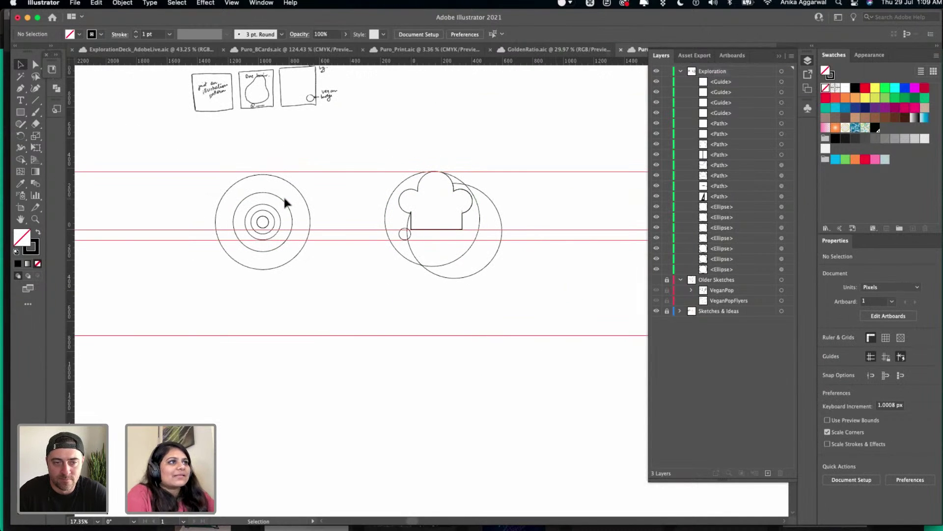
pyautogui.moveTo(285, 202); pyautogui.dragTo(559, 248)
pyautogui.scroll(5, 495, 310)
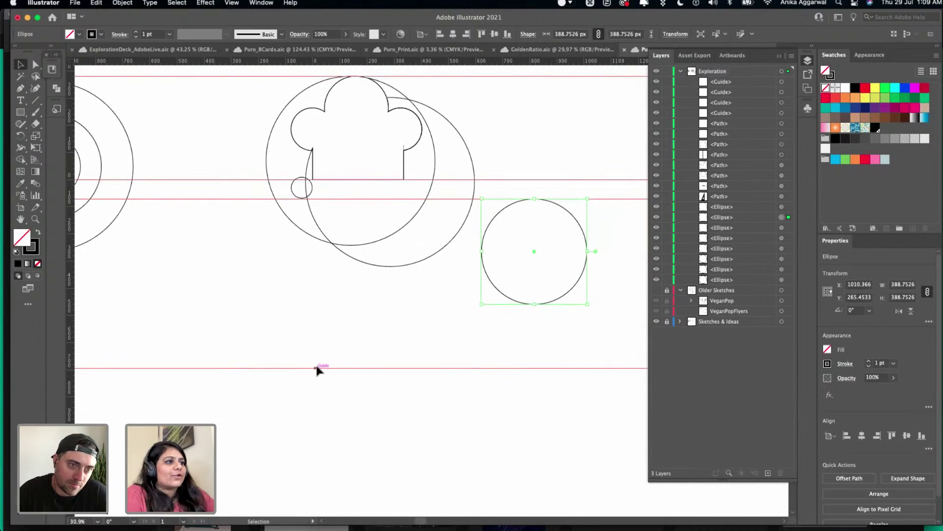
pyautogui.rightClick(315, 366)
pyautogui.click(311, 365)
pyautogui.rightClick(313, 365)
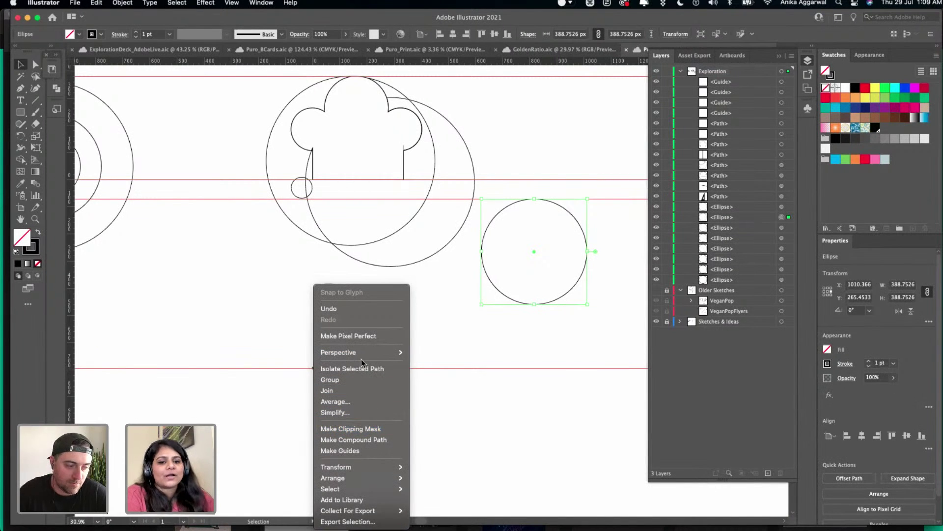
pyautogui.moveTo(363, 354)
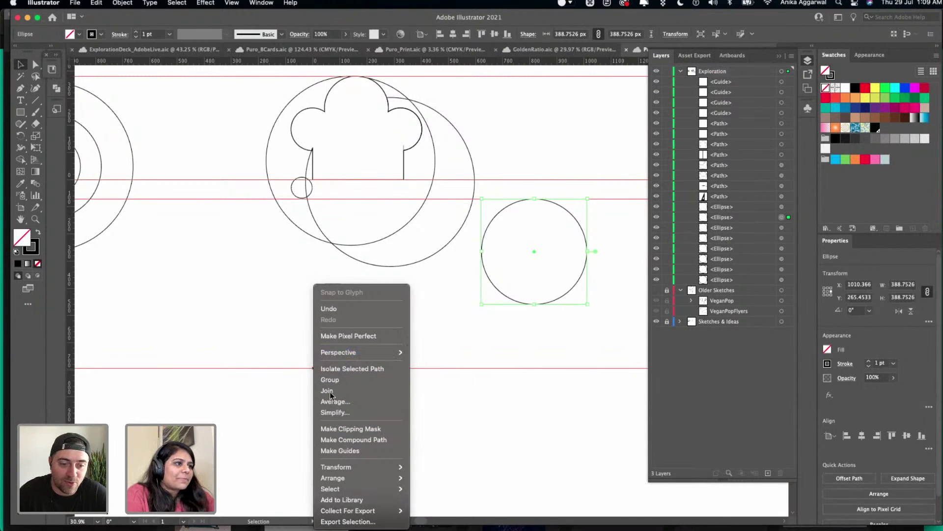
pyautogui.click(474, 446)
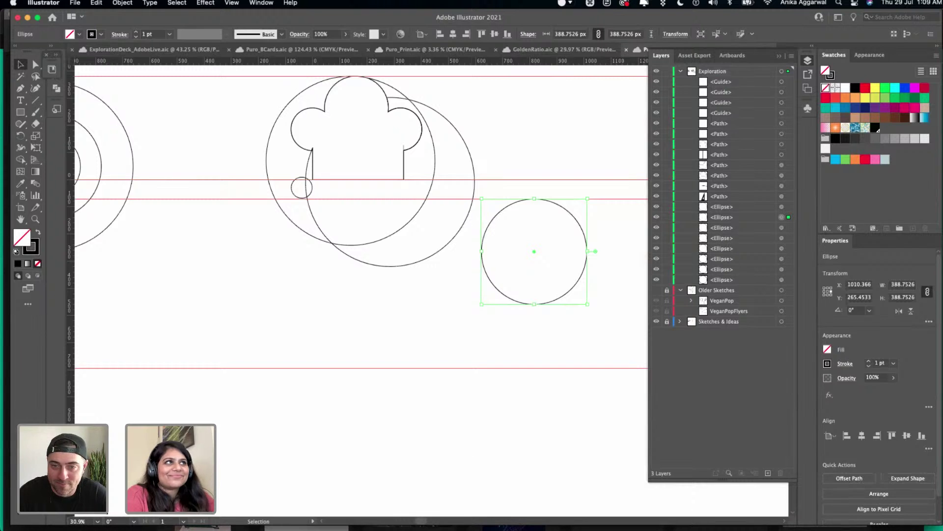
# - Unlock the guides and move the lowest one up to the bottom of the newly copied circle
pyautogui.click(261, 3)
pyautogui.moveTo(232, 2)
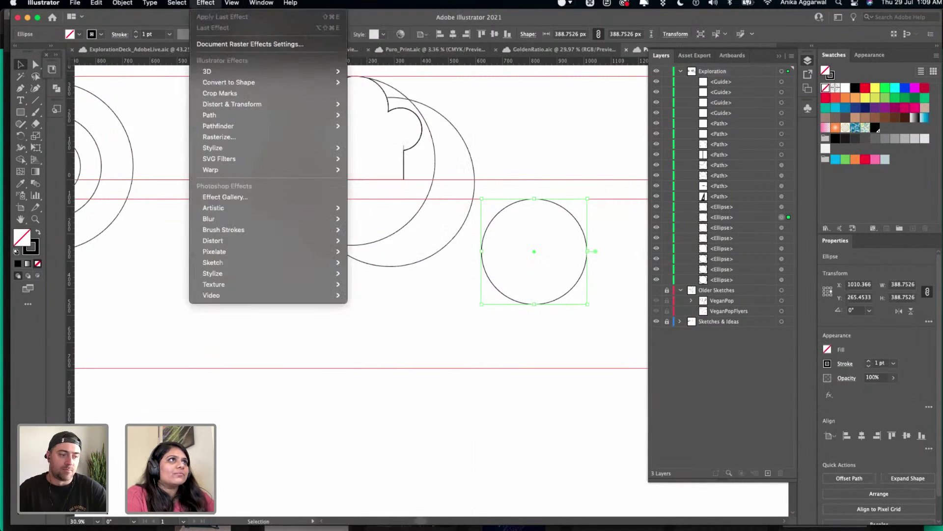
pyautogui.moveTo(293, 437)
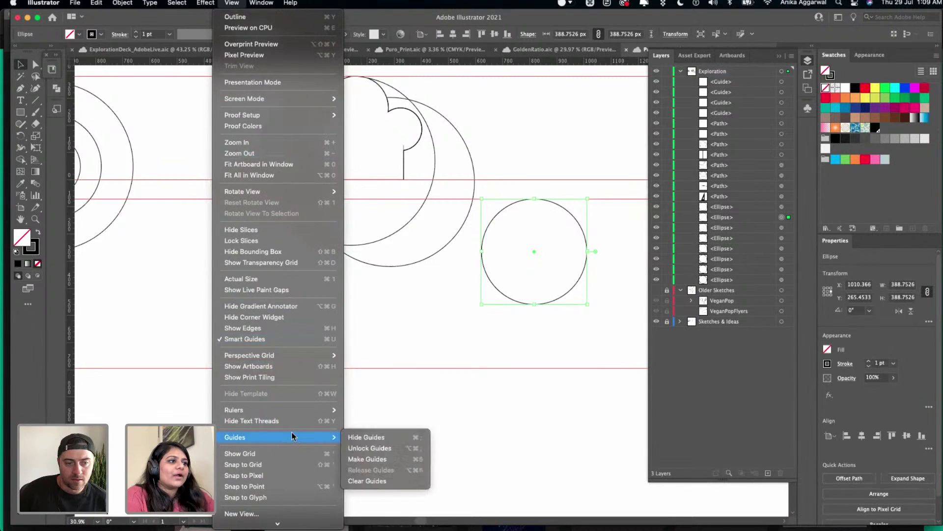
pyautogui.click(383, 448)
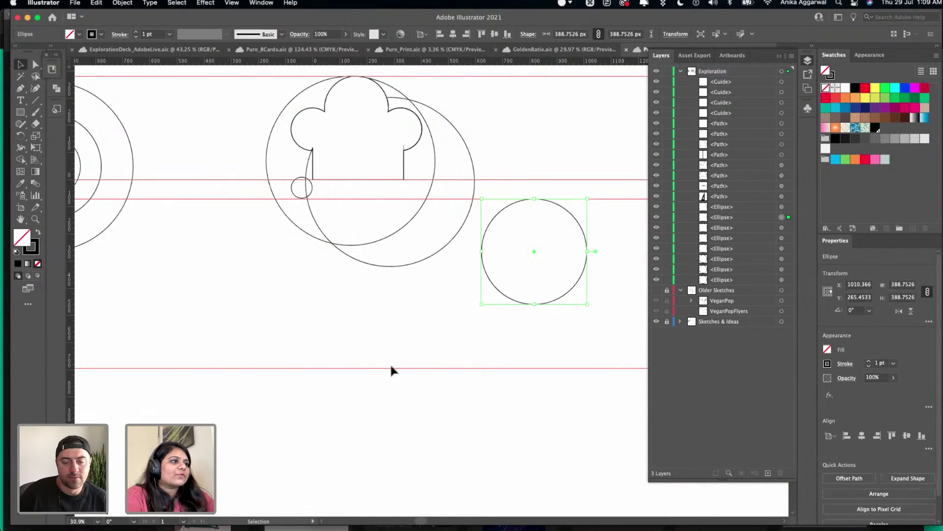
pyautogui.moveTo(391, 368); pyautogui.dragTo(392, 305)
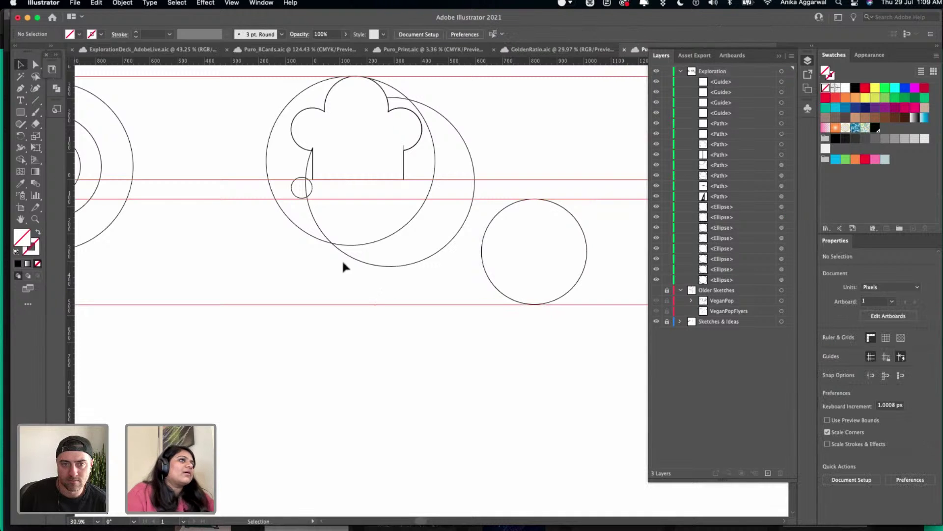
# - Lock the guides
pyautogui.click(232, 2)
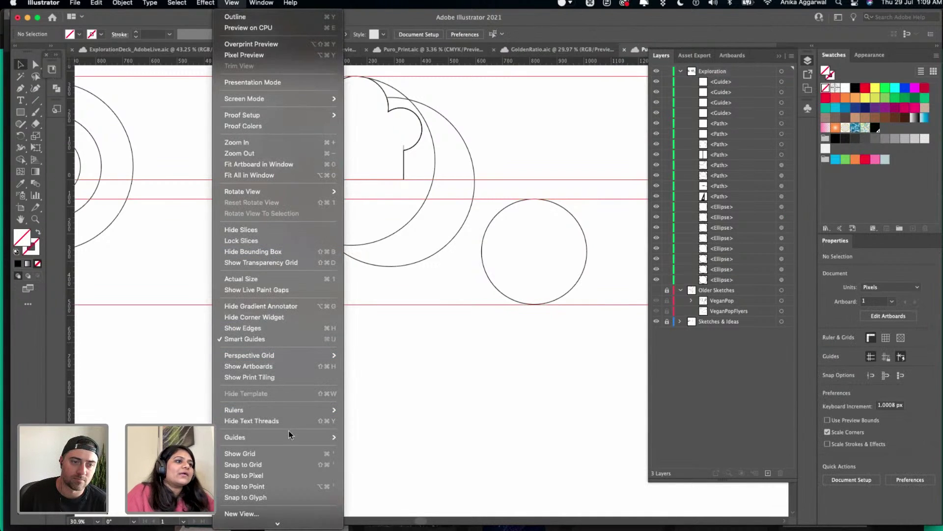
pyautogui.moveTo(308, 436)
pyautogui.click(367, 445)
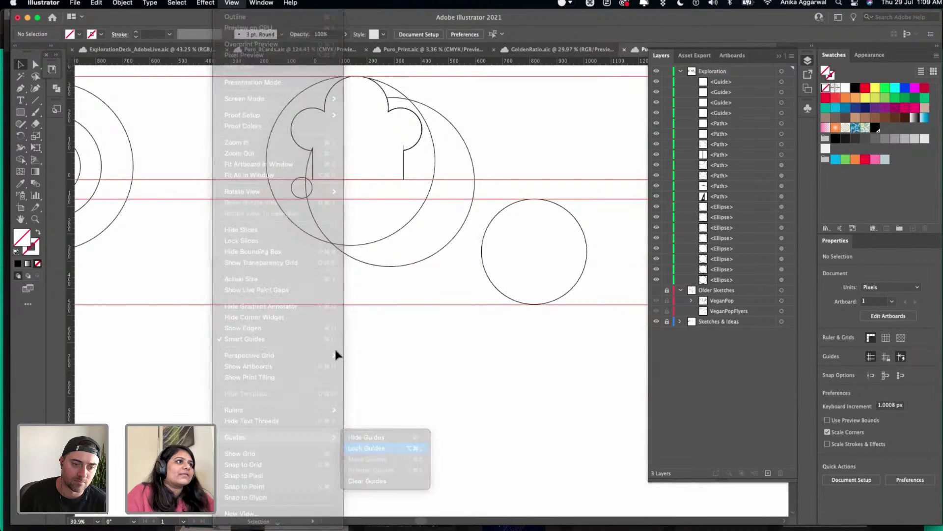
# - Draw an open three-sided path beneath the hat, matching its base width and spanning the two lowest guides, about 335 by 389 px
pyautogui.scroll(3, 329, 260)
pyautogui.scroll(1, 328, 261)
pyautogui.press('p')
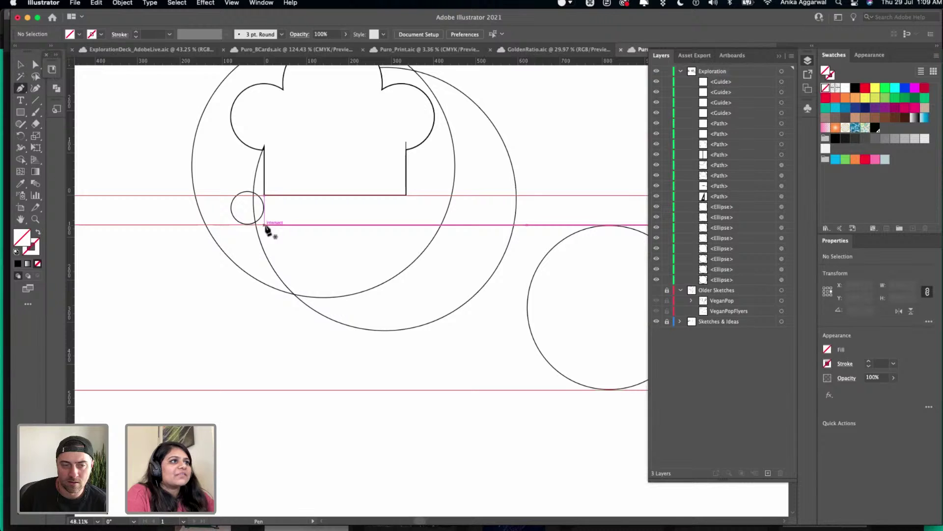
pyautogui.click(265, 225)
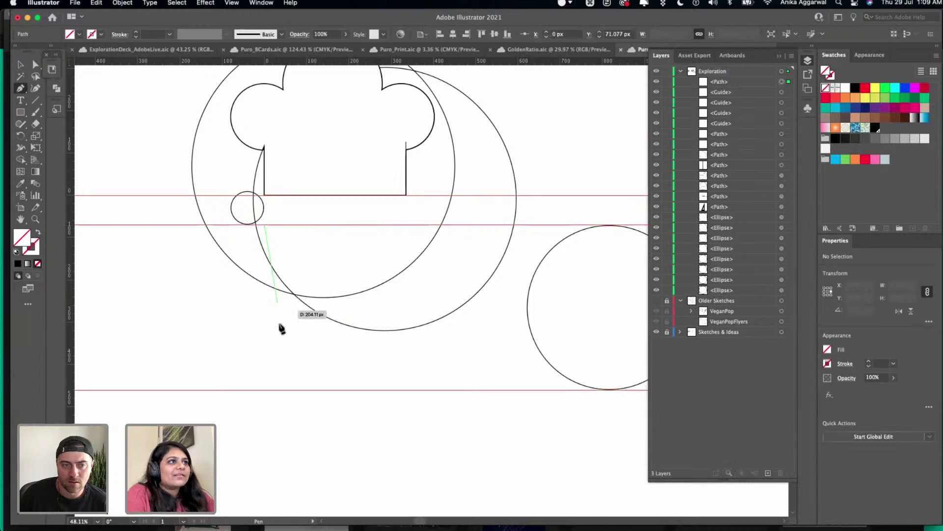
pyautogui.keyDown('shift'); pyautogui.click(265, 390); pyautogui.keyUp('shift')
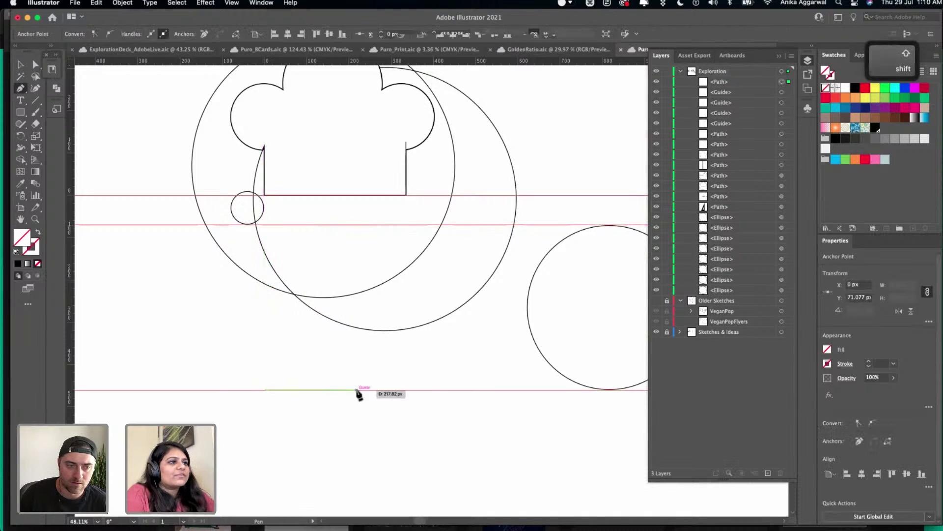
pyautogui.moveTo(357, 392); pyautogui.dragTo(405, 392)
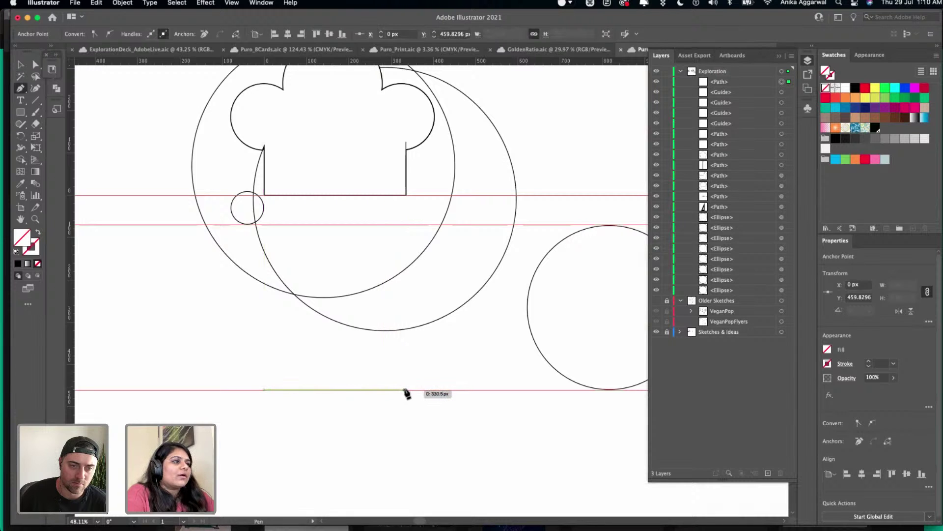
pyautogui.press('super+z')
pyautogui.press('super+z')
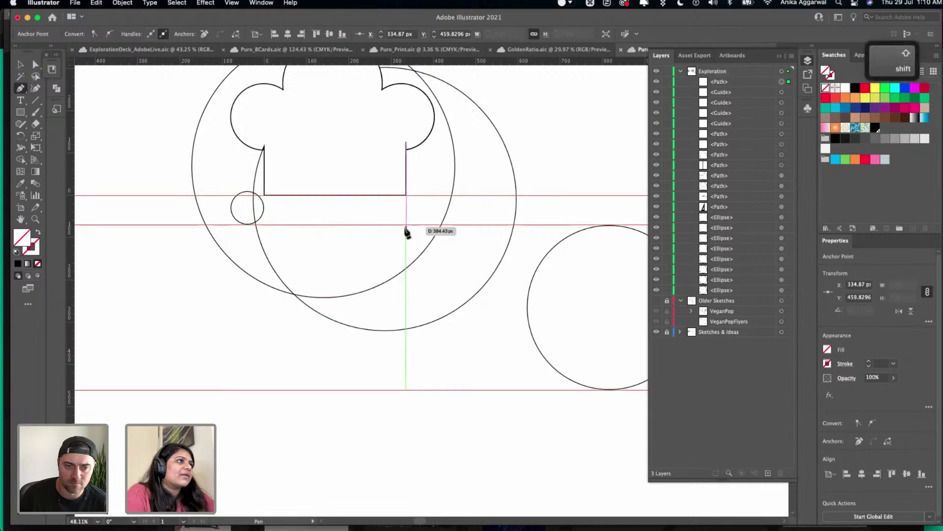
pyautogui.press('Escape')
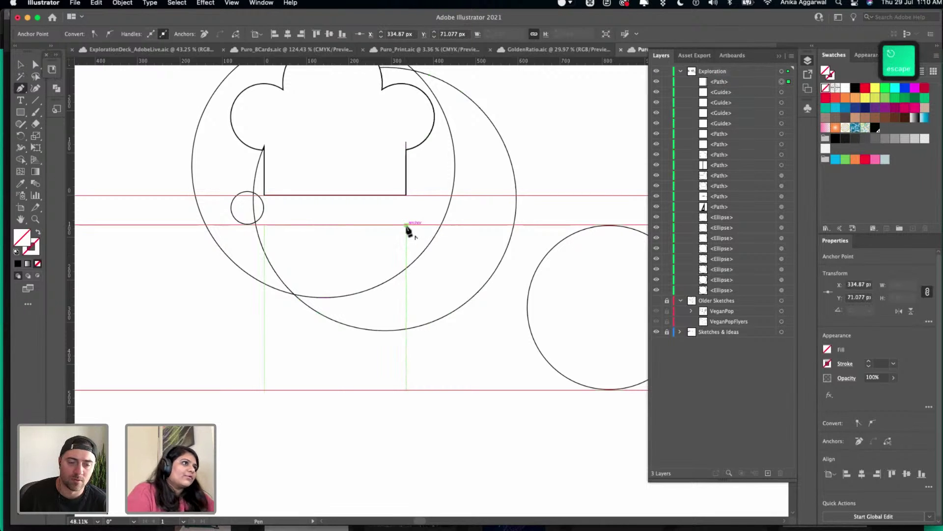
# - Give the new three-sided path a black stroke and deselect it
pyautogui.press('v')
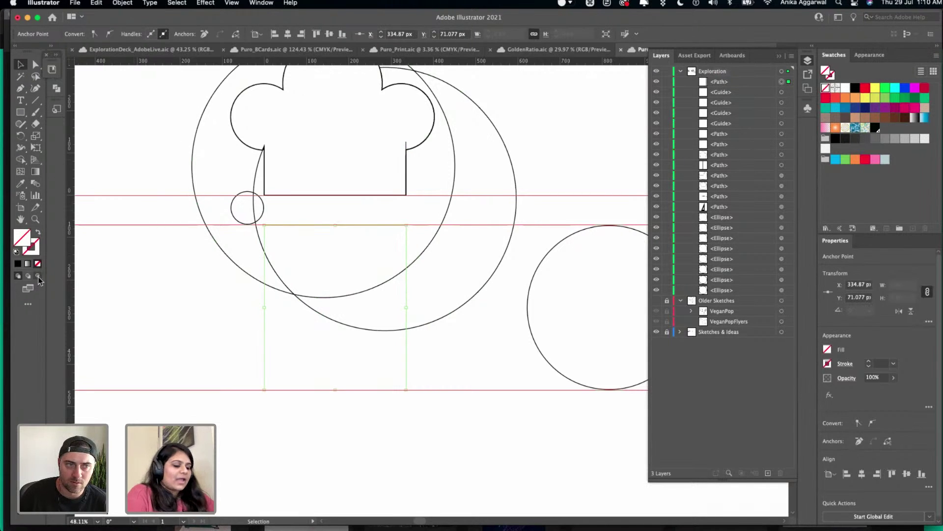
pyautogui.press('x')
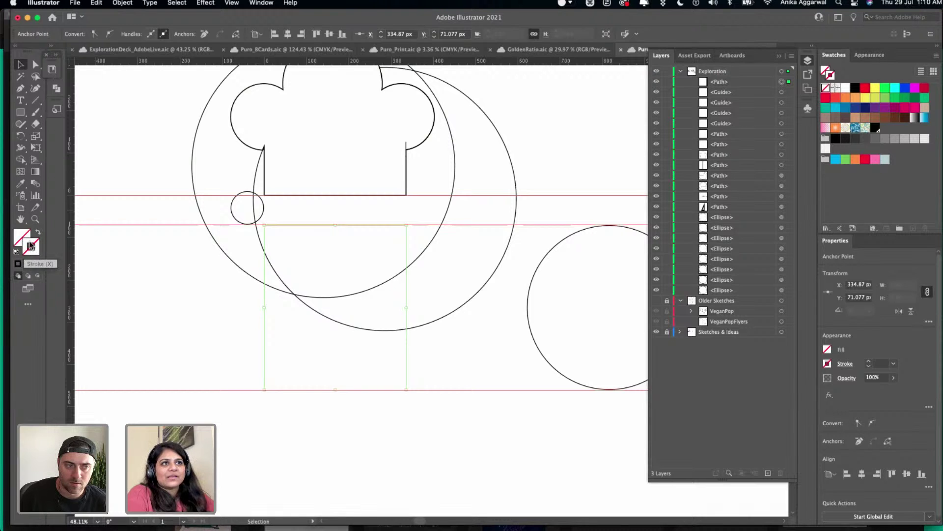
pyautogui.click(854, 89)
pyautogui.click(459, 350)
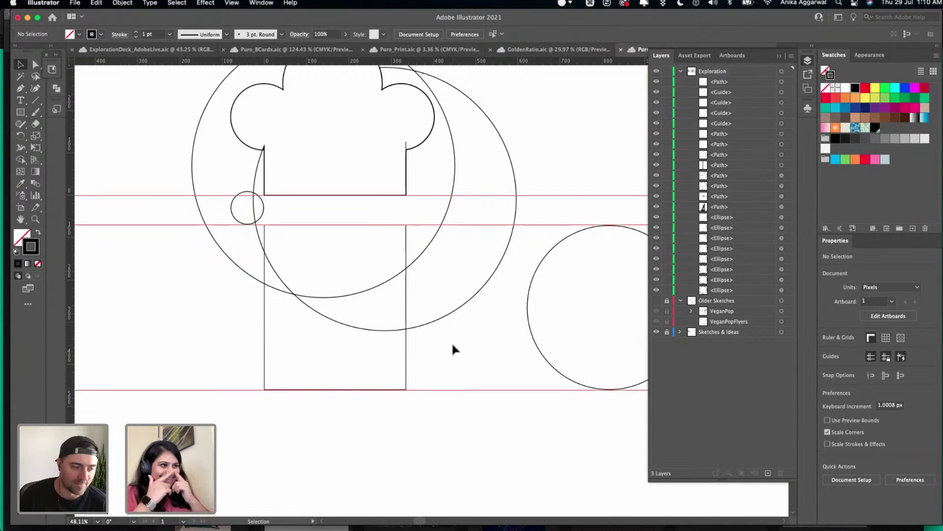
# - Replace the three-sided path with a rectangle about 336 by 390 px between the two lowest guides
pyautogui.scroll(2, 433, 338)
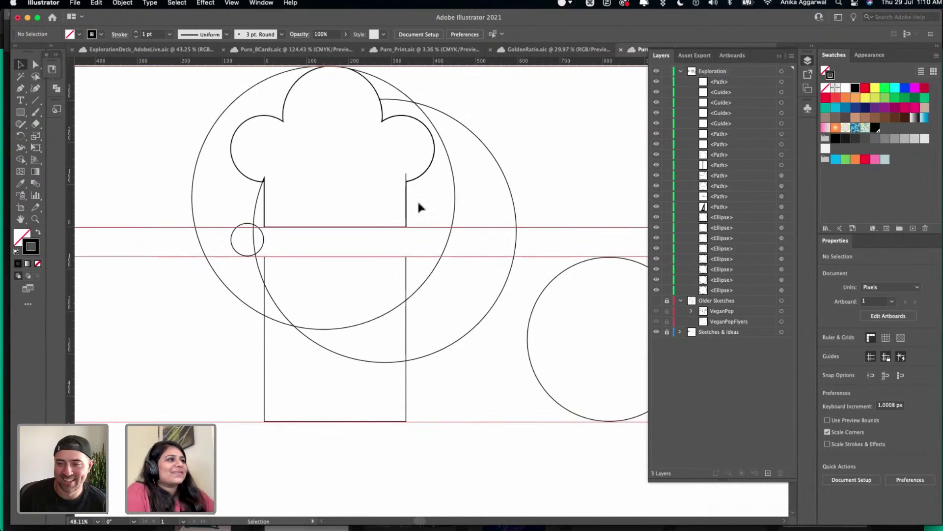
pyautogui.scroll(1, 363, 383)
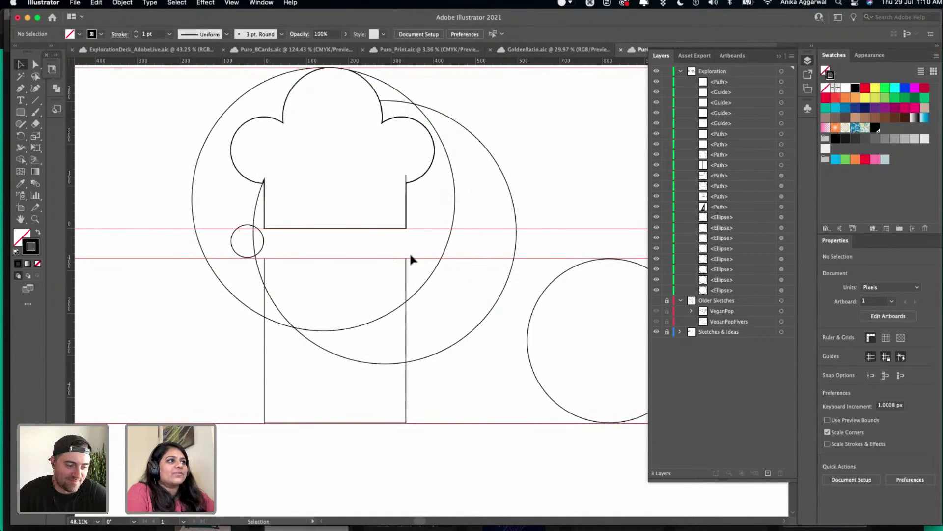
pyautogui.click(405, 287)
pyautogui.press('Delete')
pyautogui.press('m')
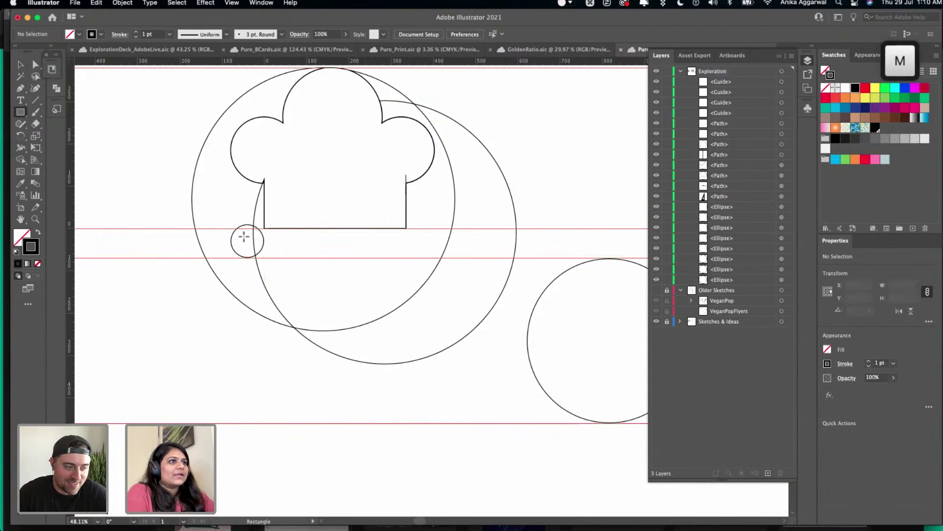
pyautogui.moveTo(263, 257); pyautogui.dragTo(406, 423)
pyautogui.press('v')
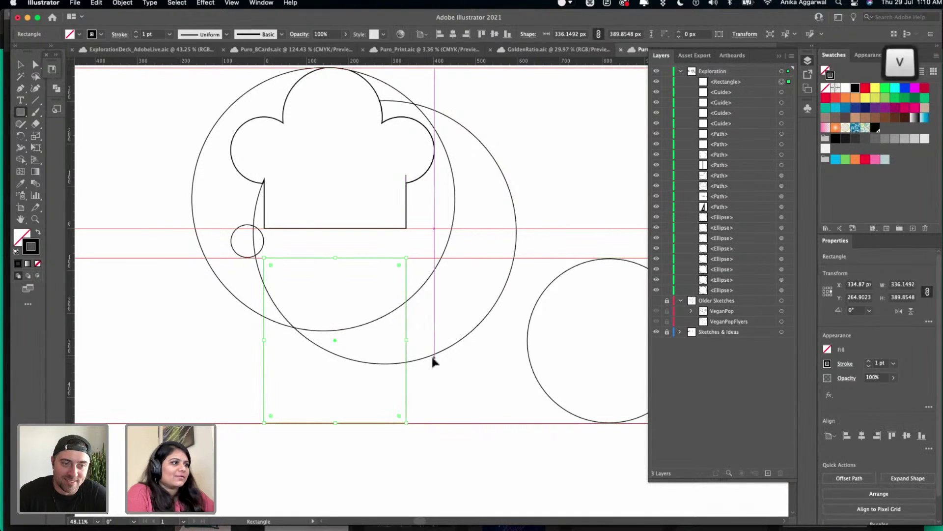
pyautogui.click(434, 383)
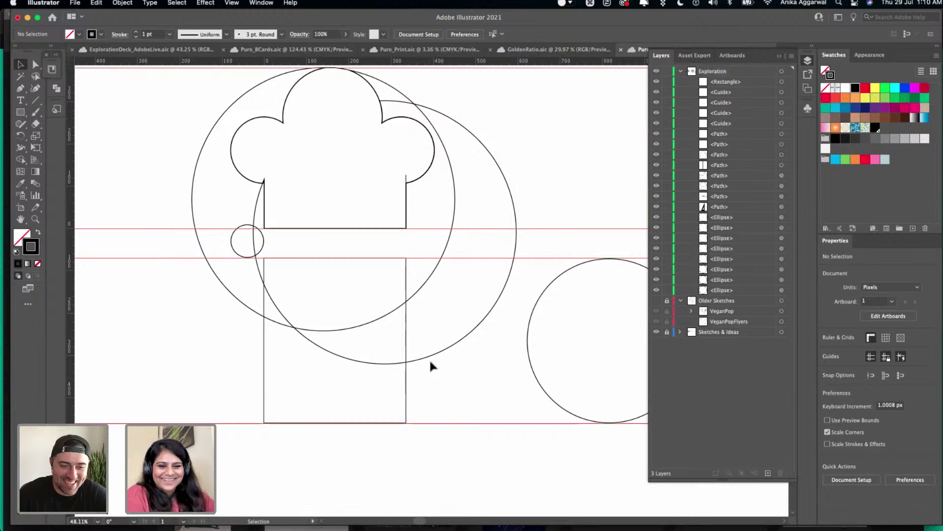
# - Select the upper-left corner anchor of the rectangle beneath the hat
pyautogui.click(375, 360)
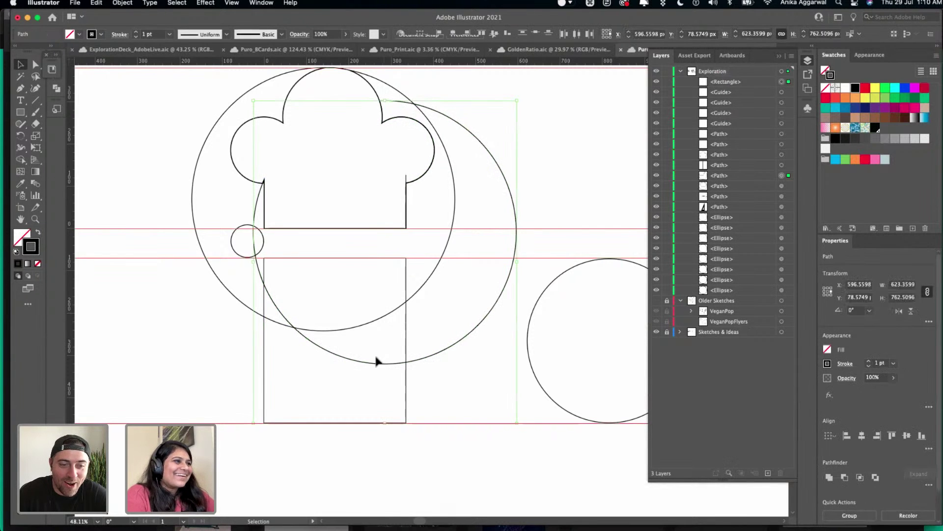
pyautogui.click(348, 245)
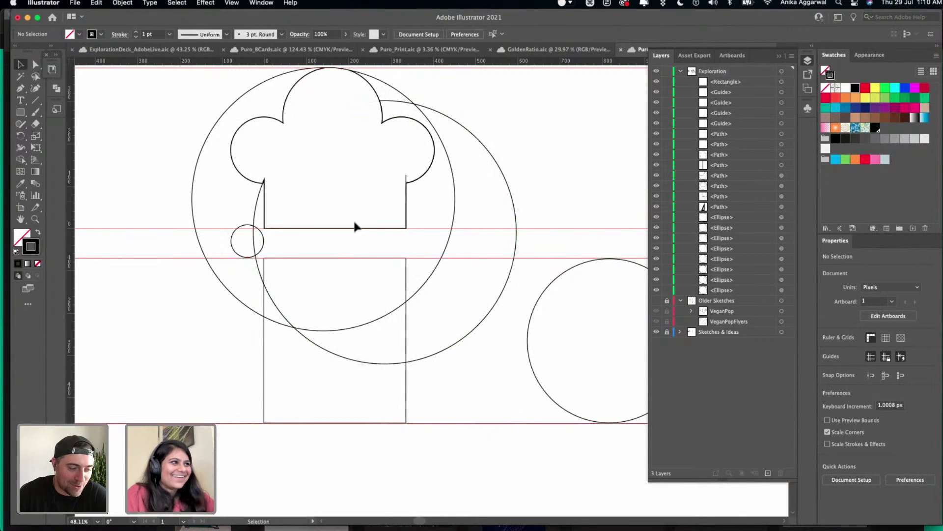
pyautogui.scroll(2, 353, 231)
pyautogui.scroll(-1, 351, 231)
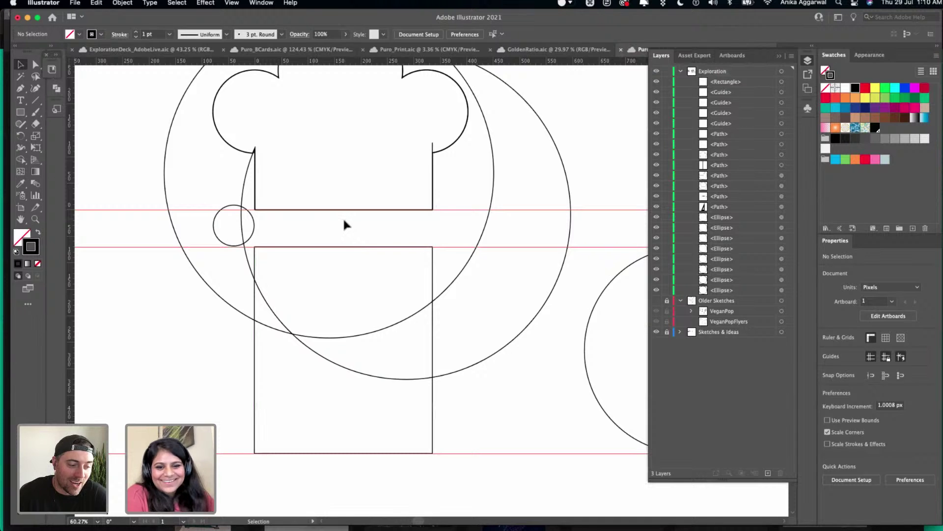
pyautogui.click(332, 246)
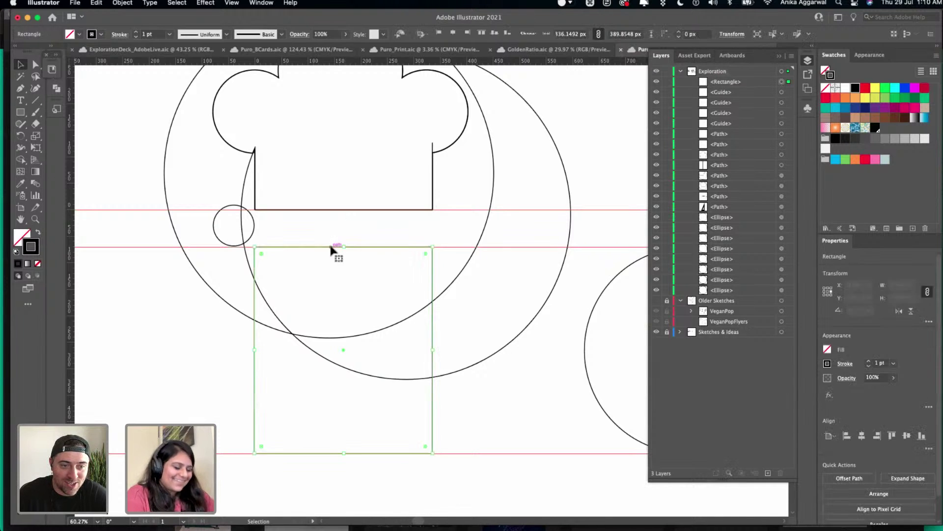
pyautogui.press('a')
pyautogui.click(255, 248)
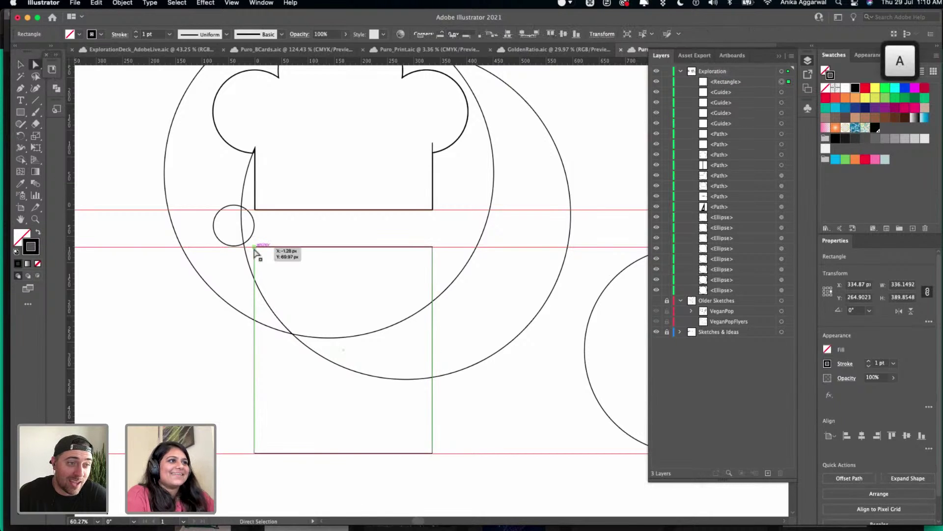
# - Save the document and check the Guides & Grid and File Handling preferences
pyautogui.press('super+s')
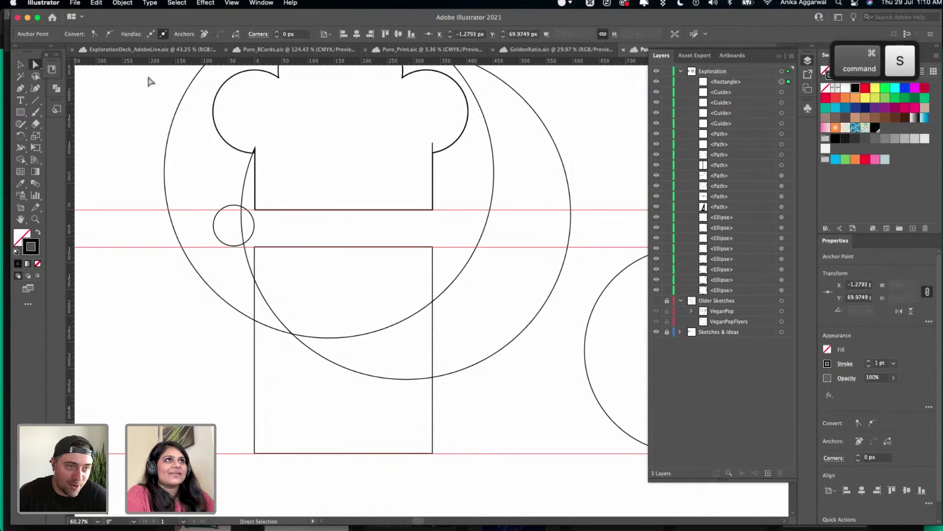
pyautogui.click(75, 3)
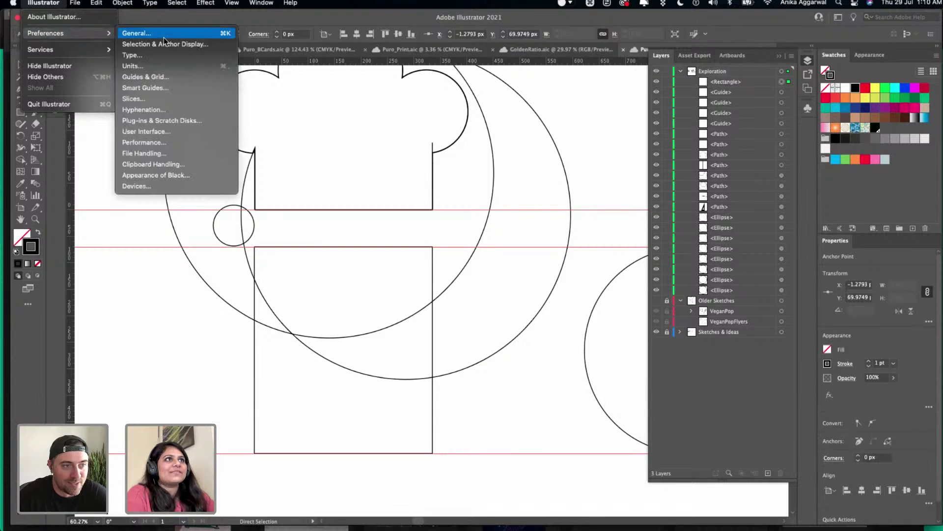
pyautogui.click(248, 221)
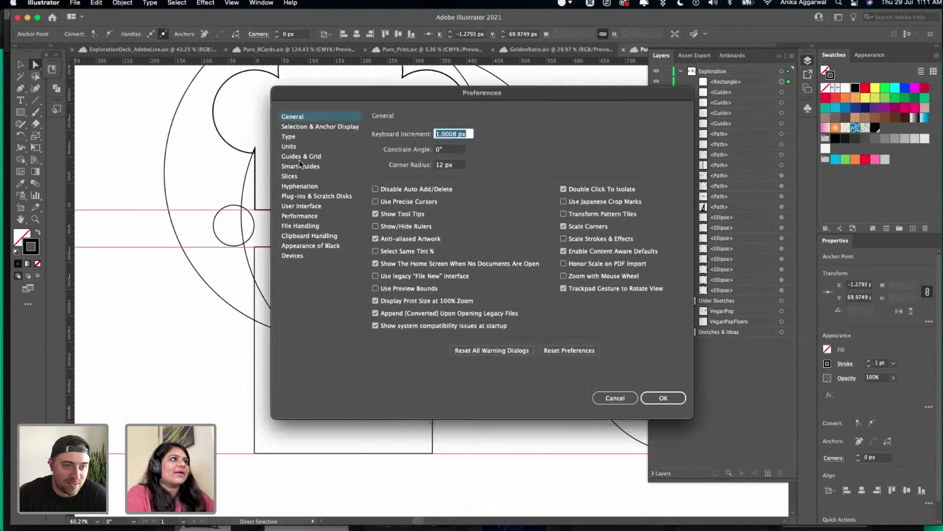
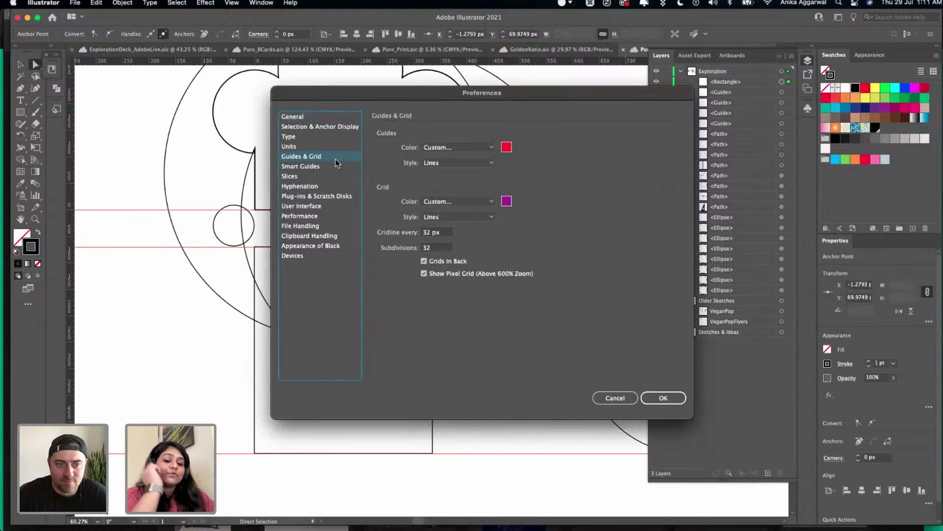
pyautogui.click(320, 226)
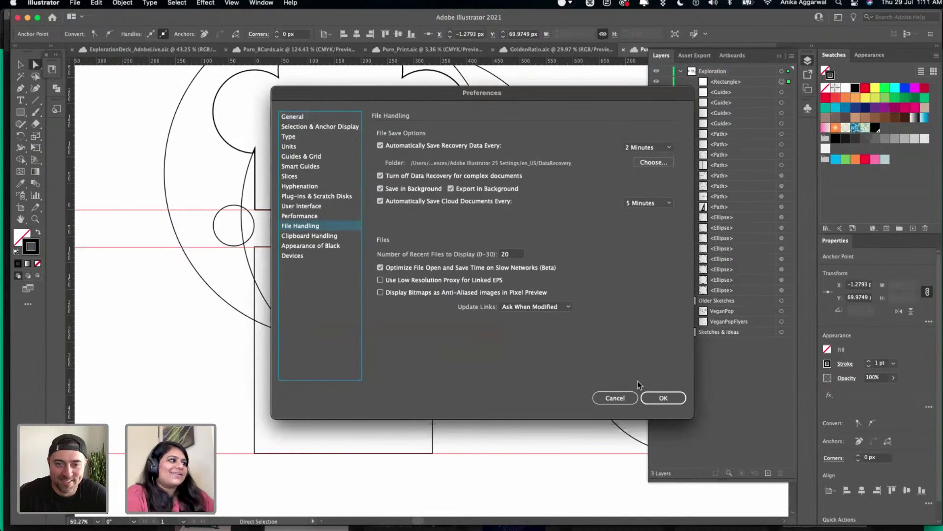
pyautogui.click(659, 396)
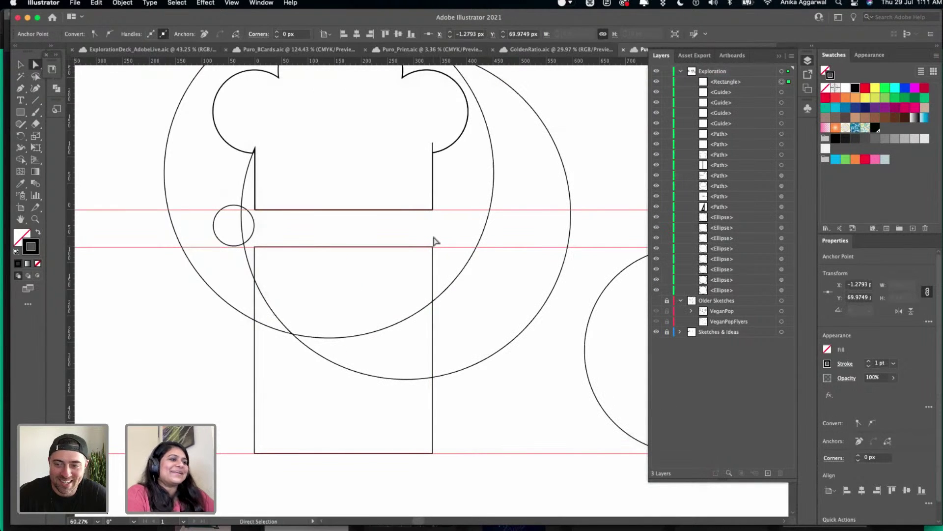
# - Try to remove the upper edge of the rectangle with the Shape Builder tool
pyautogui.click(255, 247)
pyautogui.press('super+z')
pyautogui.press('super+z')
pyautogui.press('super+z')
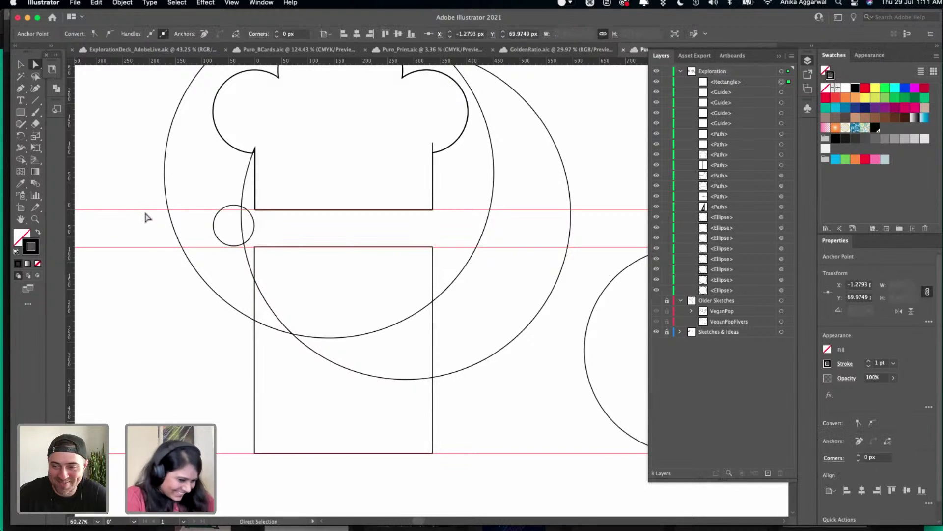
pyautogui.press('v')
pyautogui.click(22, 160)
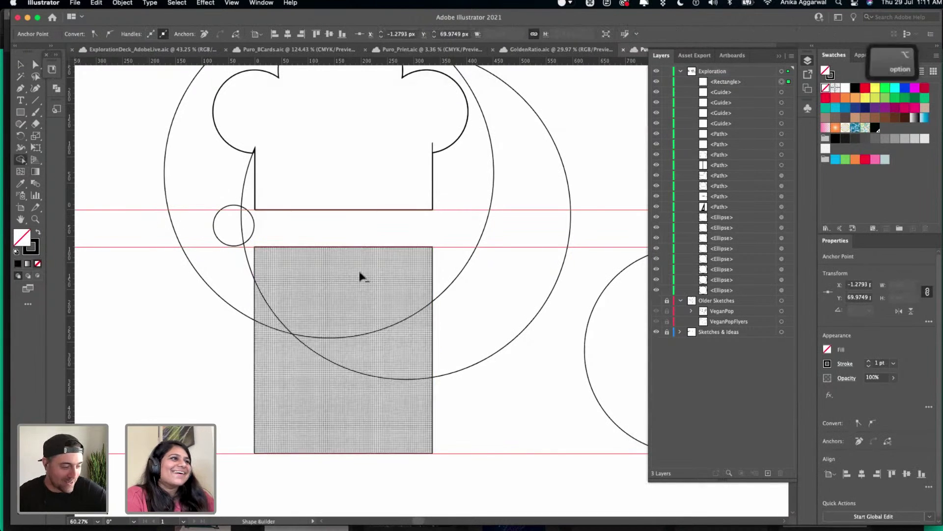
pyautogui.keyDown('alt'); pyautogui.click(350, 262); pyautogui.keyUp('alt')
# - Undo the rectangle edits back to the unstroked three-sided path between the two lowest guides
pyautogui.press('super+z')
pyautogui.press('super+z')
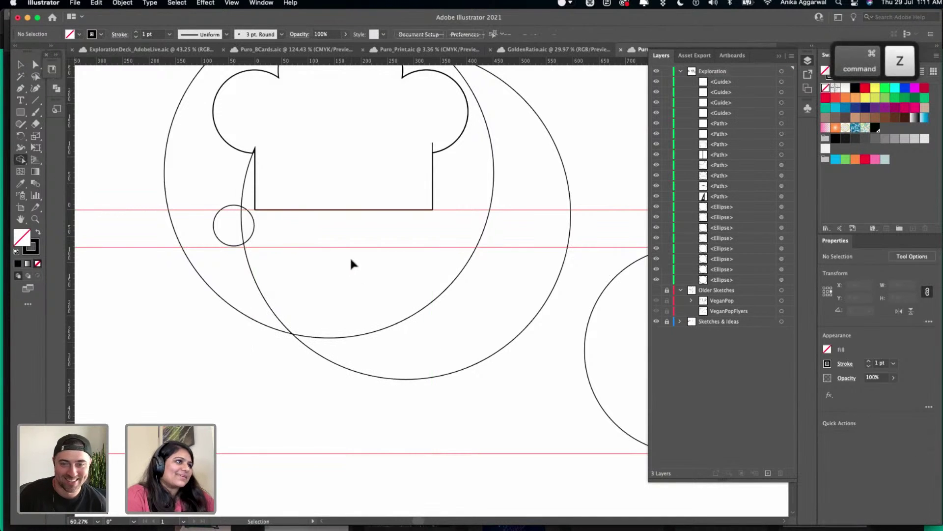
pyautogui.press('super+z')
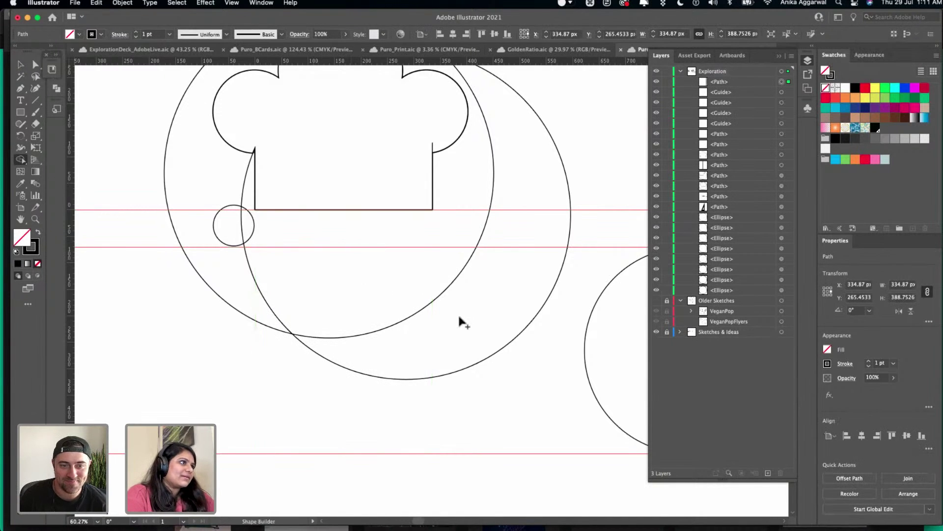
# - Apply a black stroke to the restored three-sided cup path and deselect it
pyautogui.press('v')
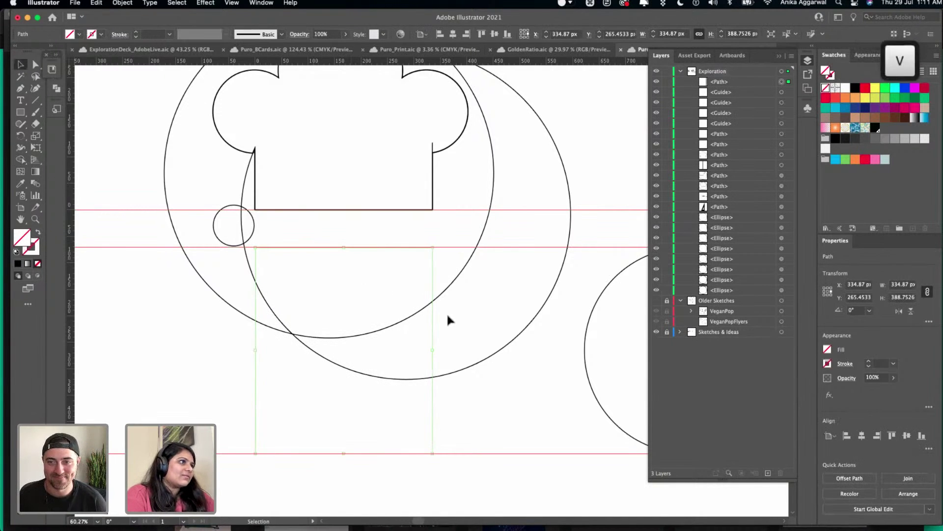
pyautogui.click(855, 87)
pyautogui.hotkey('ctrl', 'z')
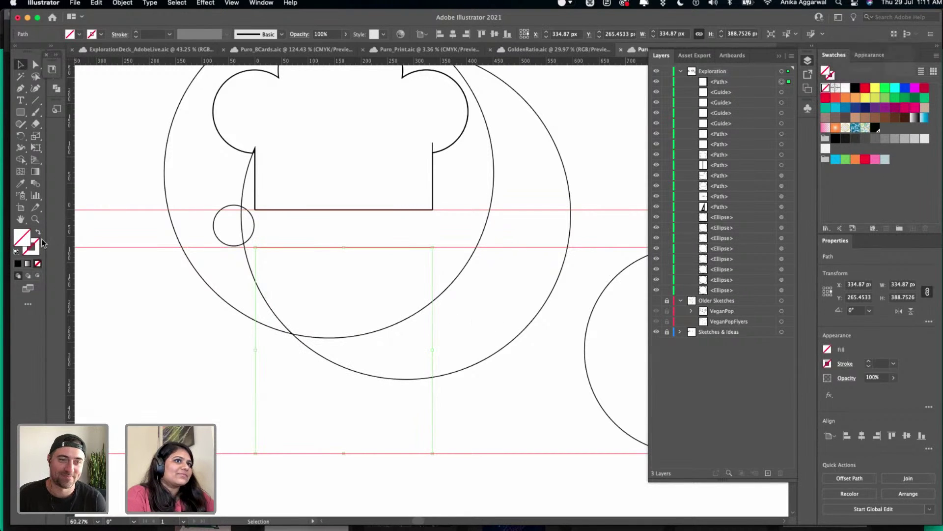
pyautogui.press('x')
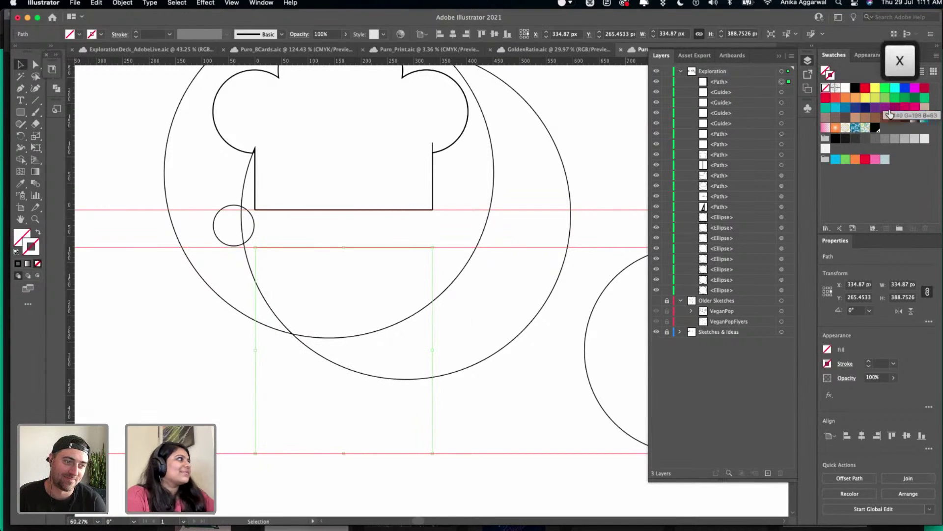
pyautogui.click(857, 90)
pyautogui.click(514, 297)
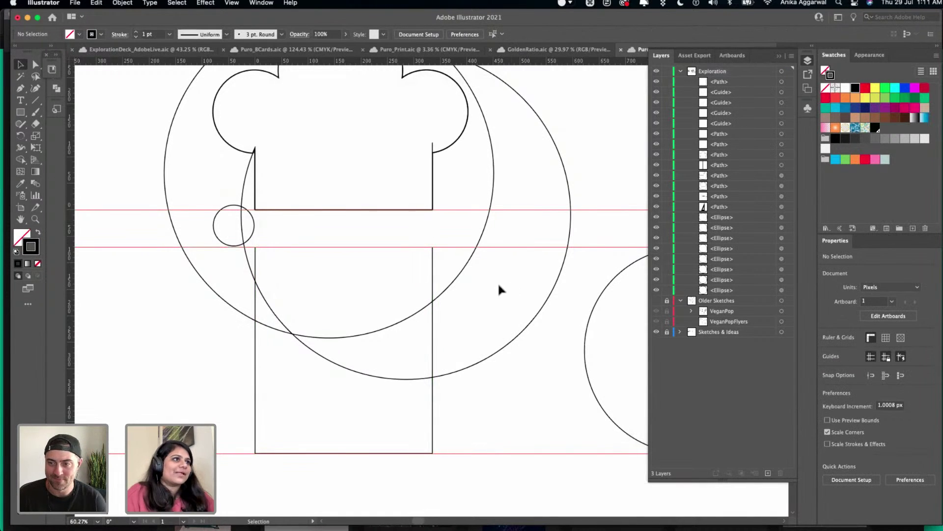
# - Switch to Safari and open fonts.adobe.com in a new tab
pyautogui.scroll(-3, 498, 287)
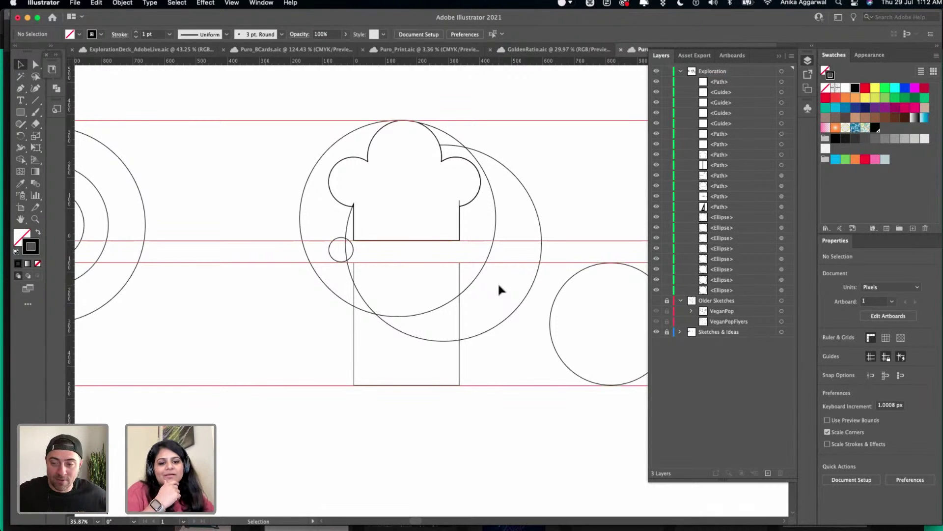
pyautogui.click(249, 505)
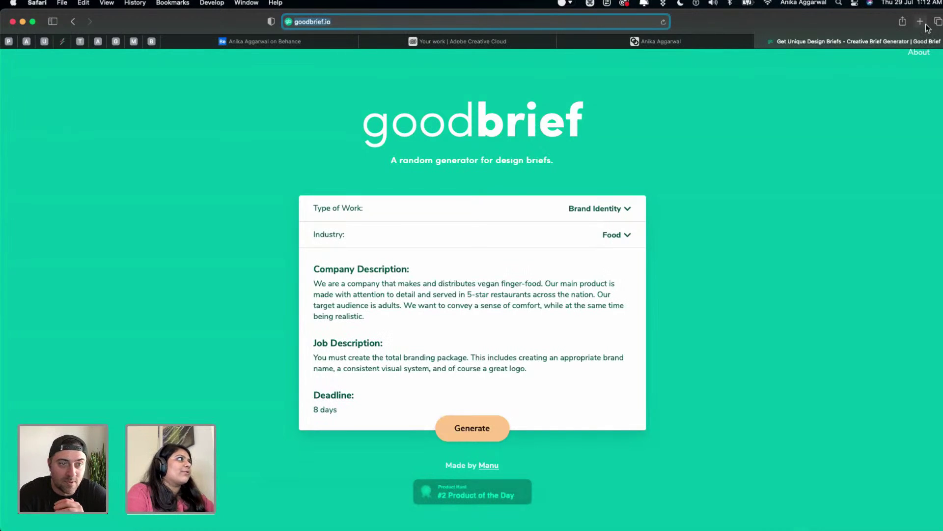
pyautogui.click(921, 22)
pyautogui.write('fonts.com/')
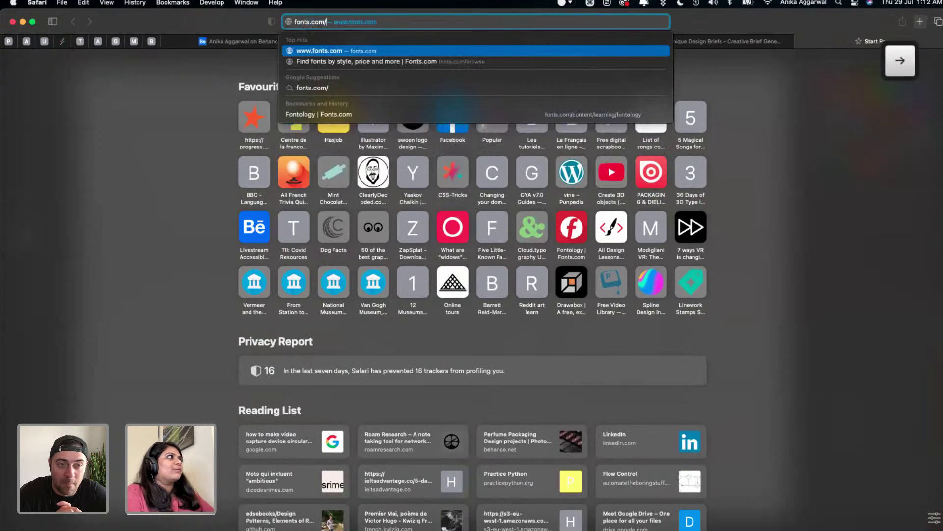
pyautogui.write('.')
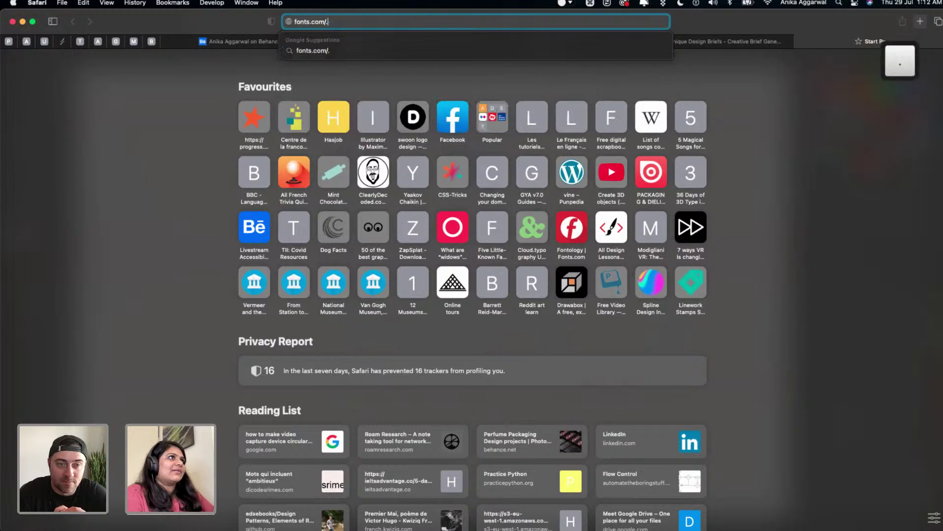
pyautogui.press('BackSpace')
pyautogui.press('BackSpace')
pyautogui.press('BackSpace')
pyautogui.press('BackSpace')
pyautogui.press('BackSpace')
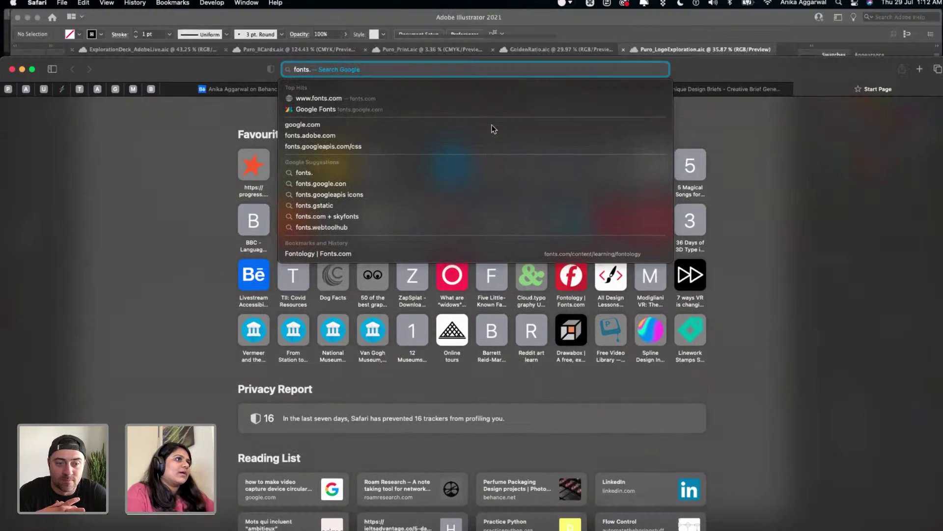
pyautogui.write('adobe.co')
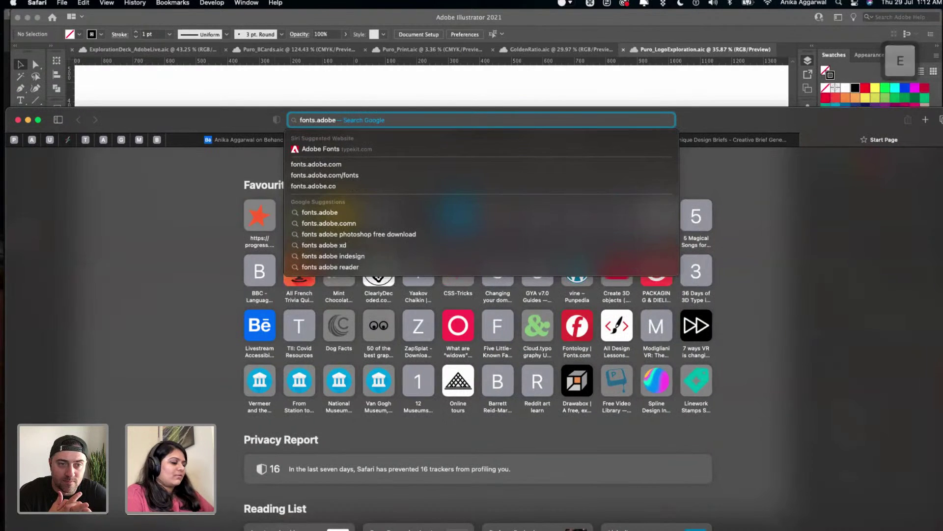
pyautogui.write('m')
pyautogui.press('Return')
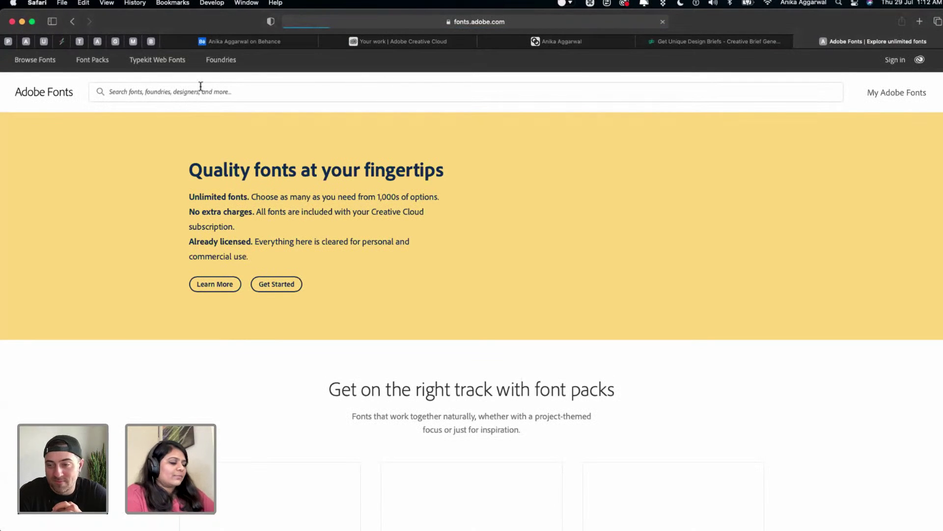
# - Search Adobe Fonts for "oh no type co" and narrow the results to foundries
pyautogui.write('hey yo')
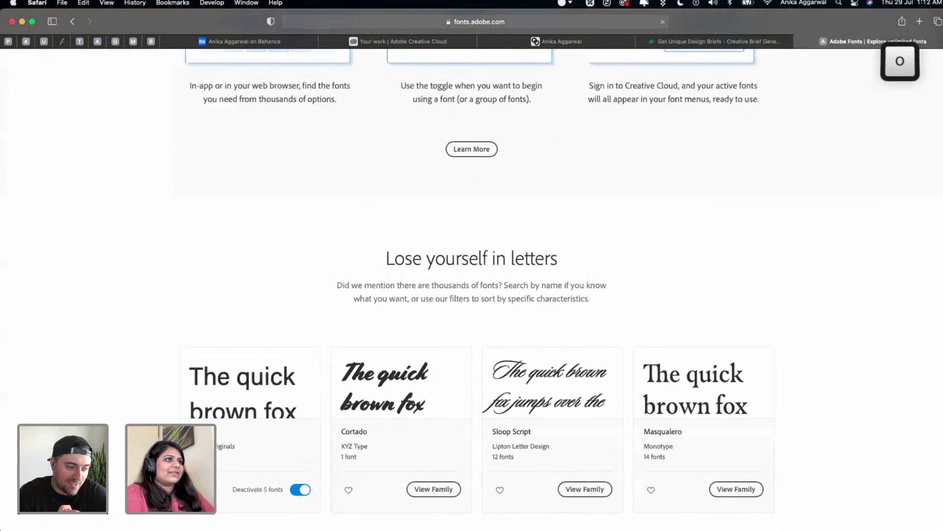
pyautogui.scroll(10, 202, 257)
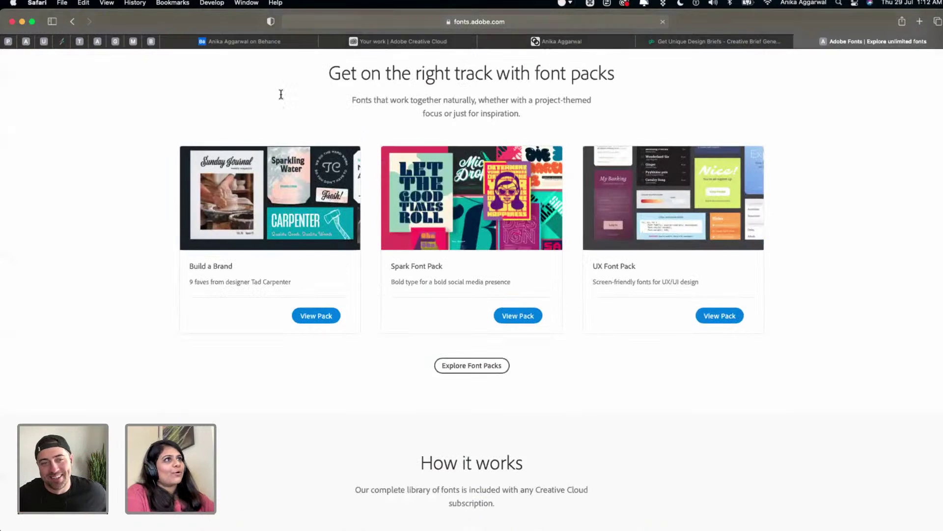
pyautogui.scroll(5, 281, 95)
pyautogui.click(281, 92)
pyautogui.write('oh no ty')
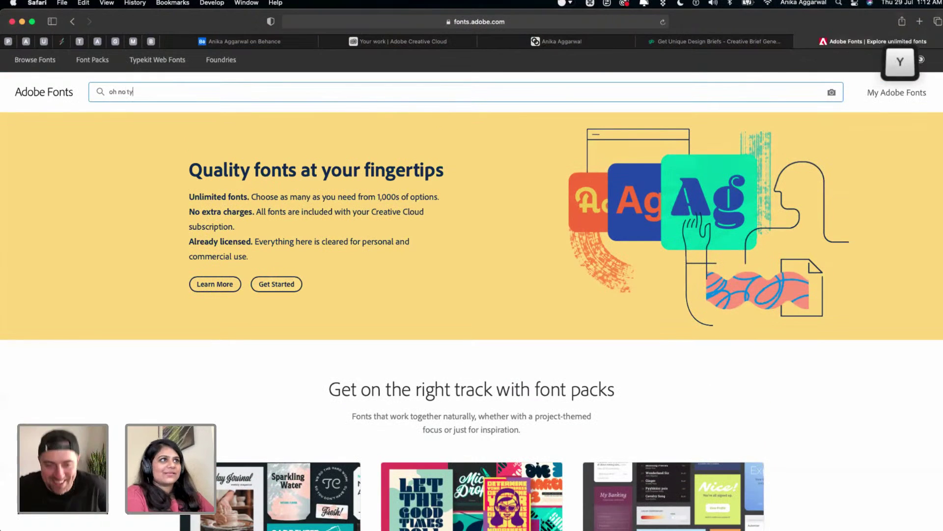
pyautogui.write('pe co')
pyautogui.press('Return')
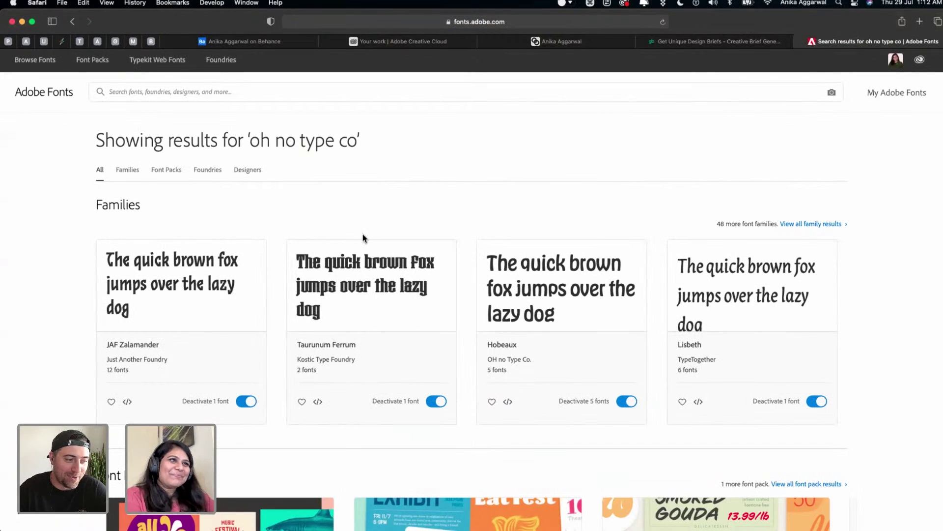
pyautogui.click(207, 170)
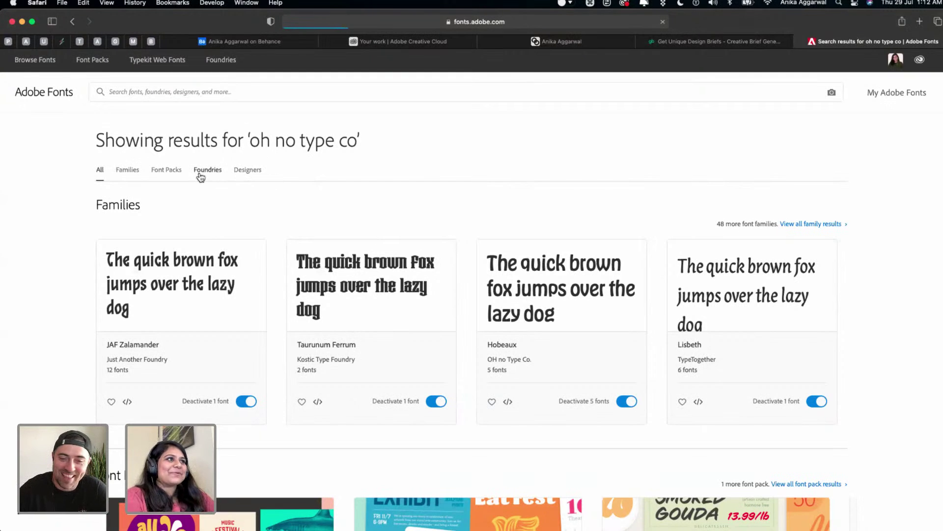
# - Search Adobe Fonts for "beastly" and look over the matching families
pyautogui.click(206, 93)
pyautogui.write('beastly')
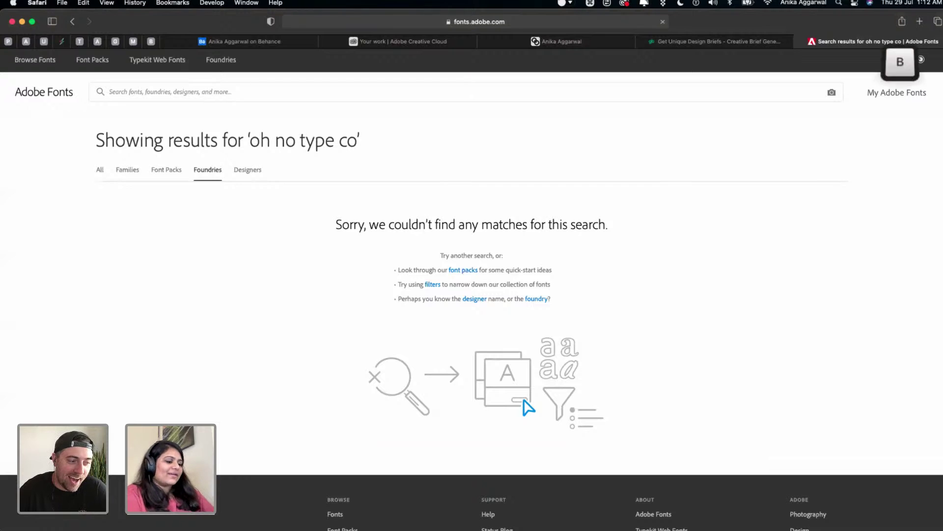
pyautogui.press('Return')
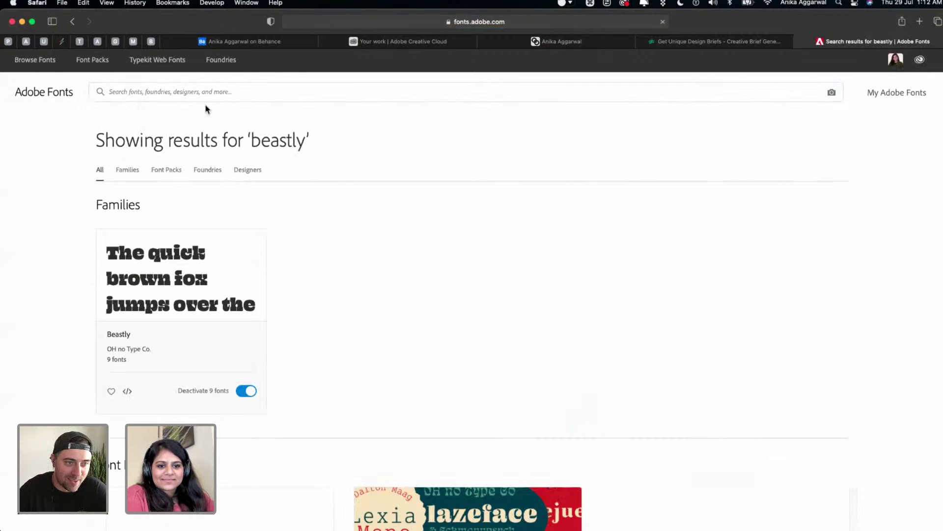
pyautogui.scroll(-1, 343, 236)
pyautogui.scroll(1, 339, 231)
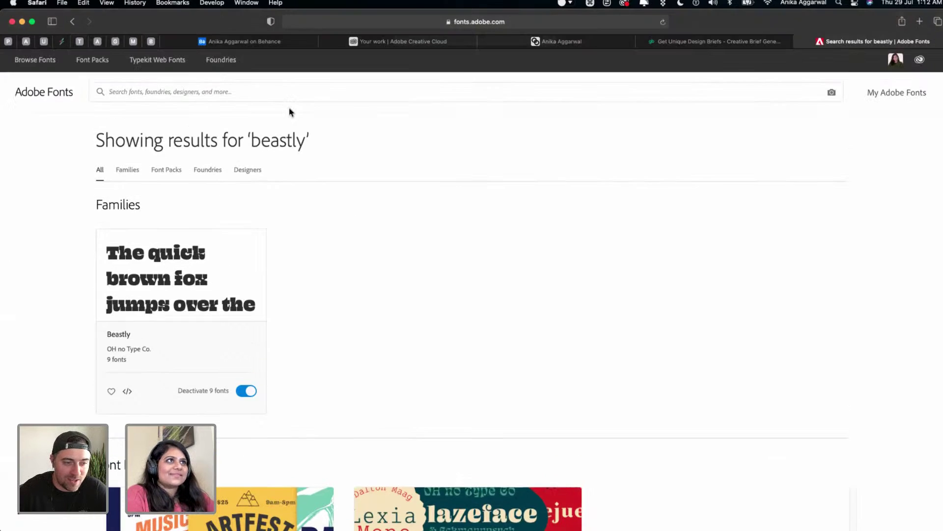
# - Search Adobe Fonts for "filson soft"
pyautogui.click(135, 91)
pyautogui.write('filson soft')
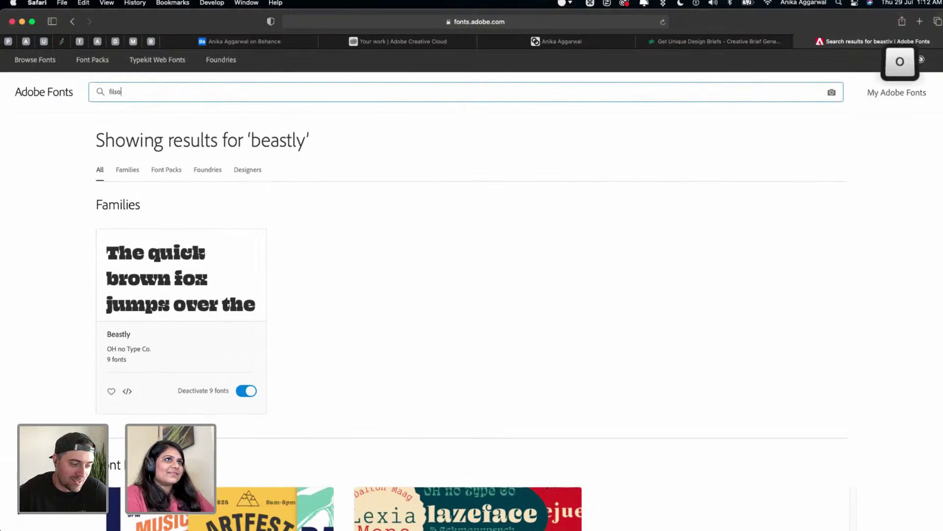
pyautogui.press('Return')
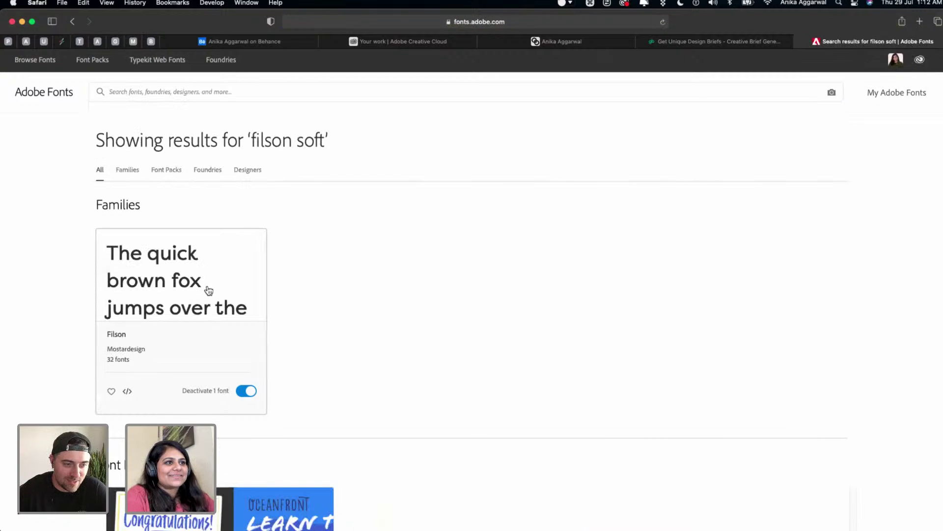
# - Search for "beastly" again and open the Beastly family page to examine its styles and recommended fonts
pyautogui.click(187, 97)
pyautogui.write('beastly')
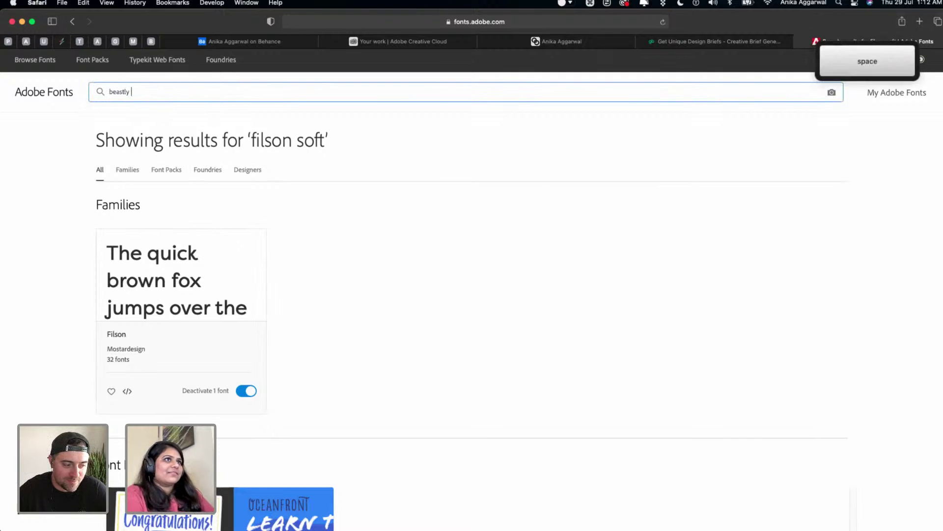
pyautogui.press('Return')
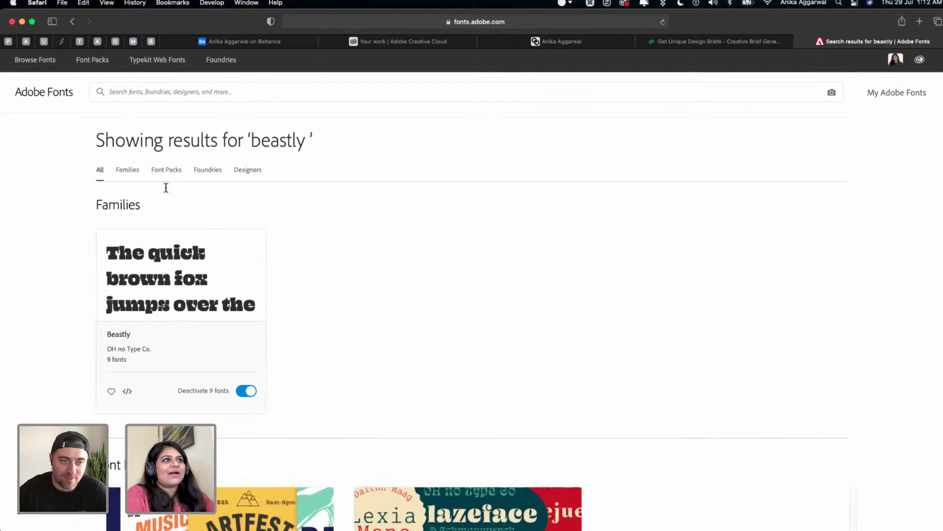
pyautogui.click(177, 306)
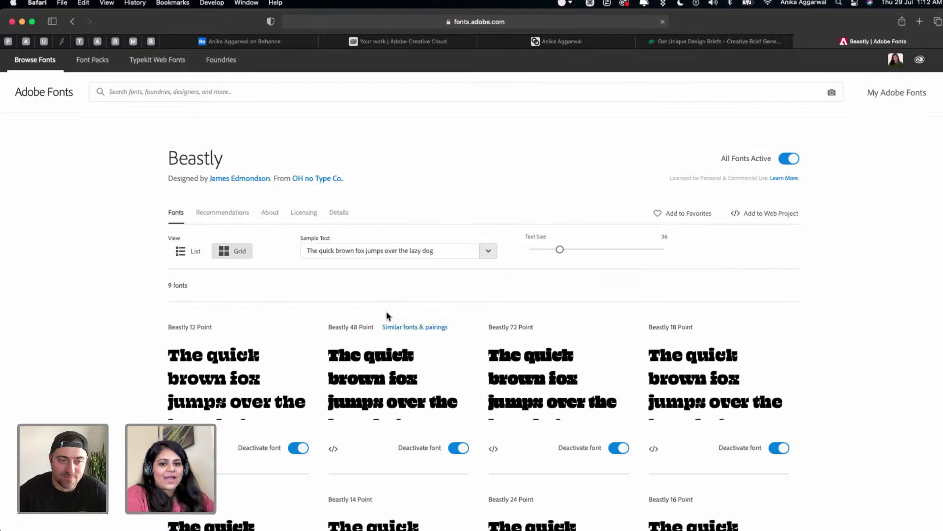
pyautogui.scroll(-4, 387, 318)
pyautogui.scroll(-5, 407, 393)
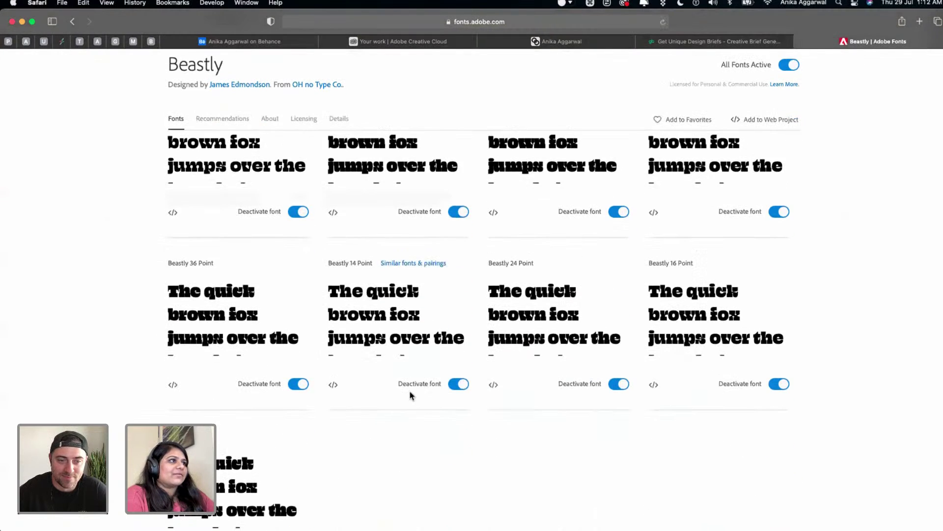
pyautogui.scroll(-8, 506, 453)
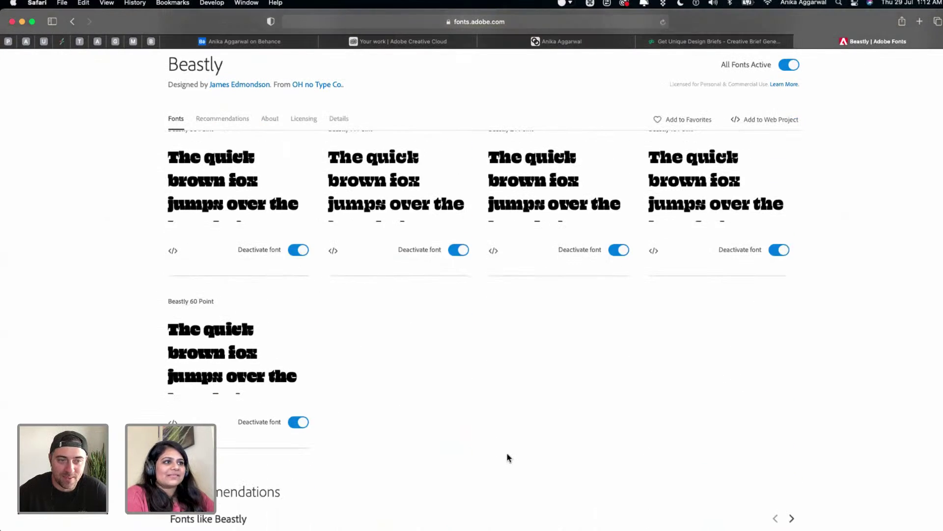
pyautogui.scroll(-10, 507, 457)
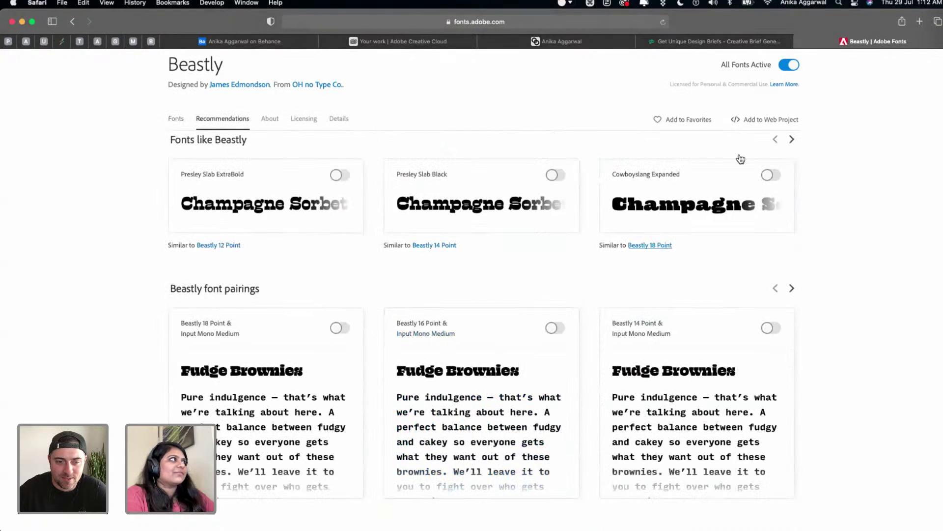
pyautogui.click(919, 21)
pyautogui.write('ohno')
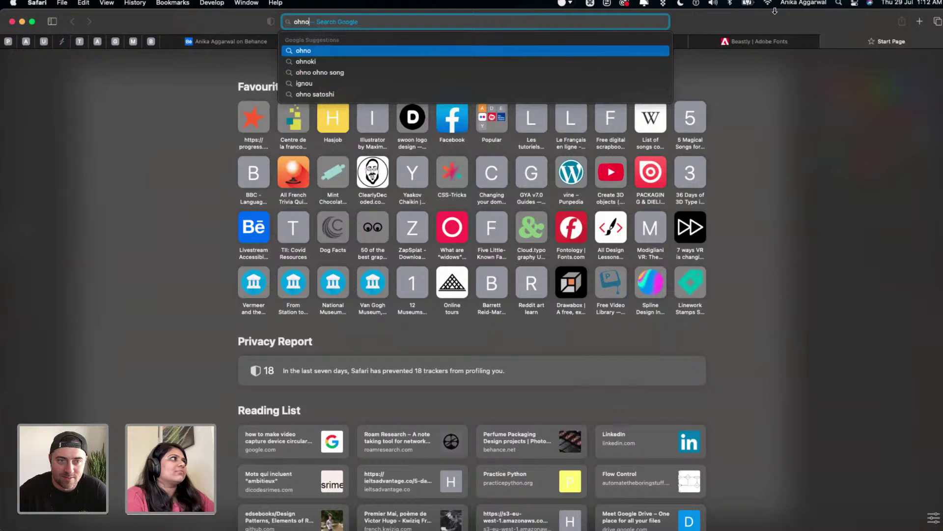
pyautogui.click(751, 43)
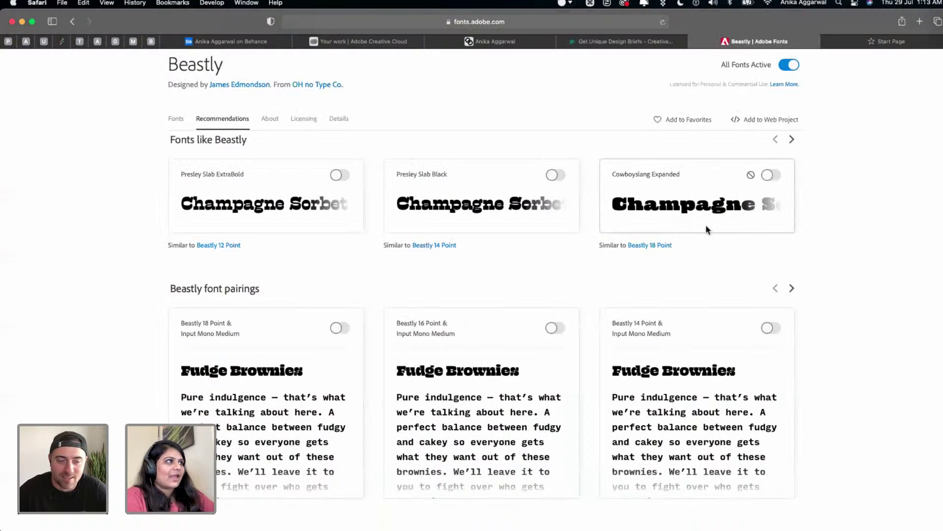
# - Review the Beastly page from its font styles down to the designer, foundry and licensing information
pyautogui.scroll(10, 493, 314)
pyautogui.scroll(3, 316, 234)
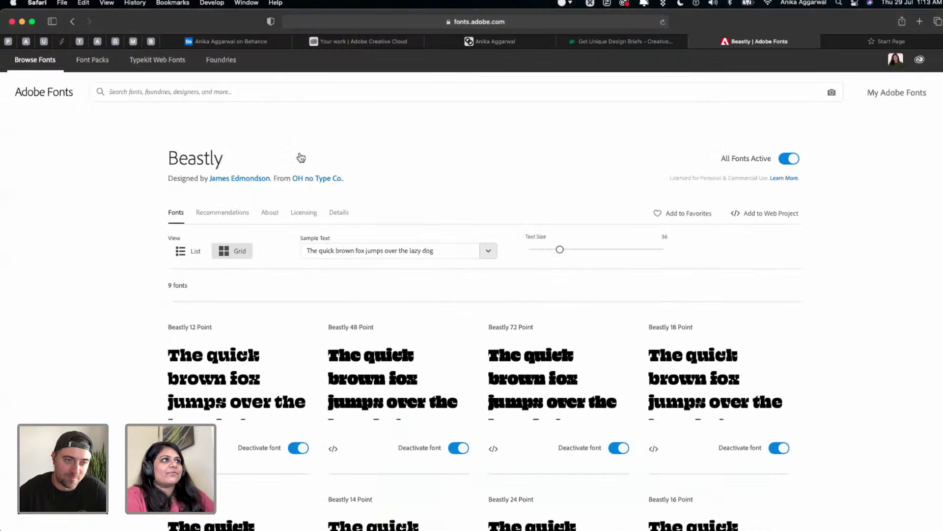
pyautogui.scroll(-10, 358, 343)
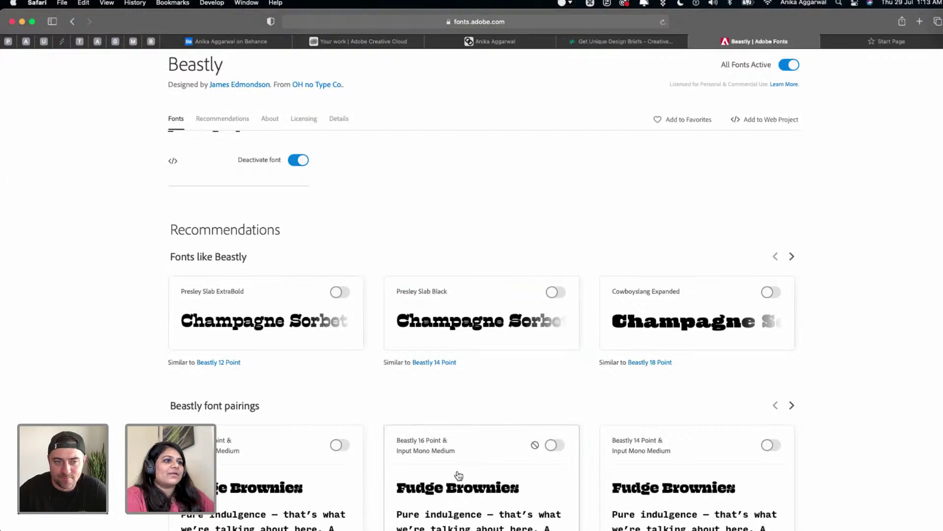
pyautogui.scroll(-10, 606, 378)
pyautogui.scroll(-3, 606, 430)
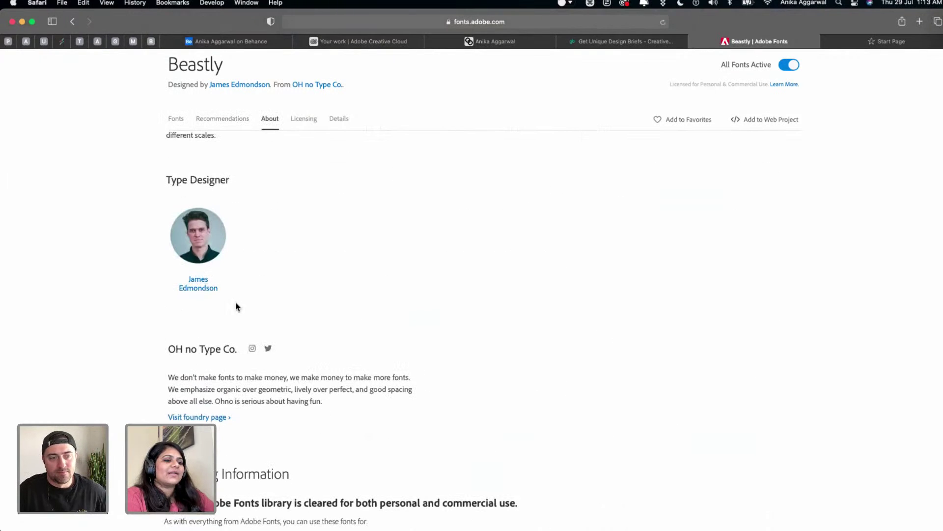
pyautogui.scroll(-3, 254, 311)
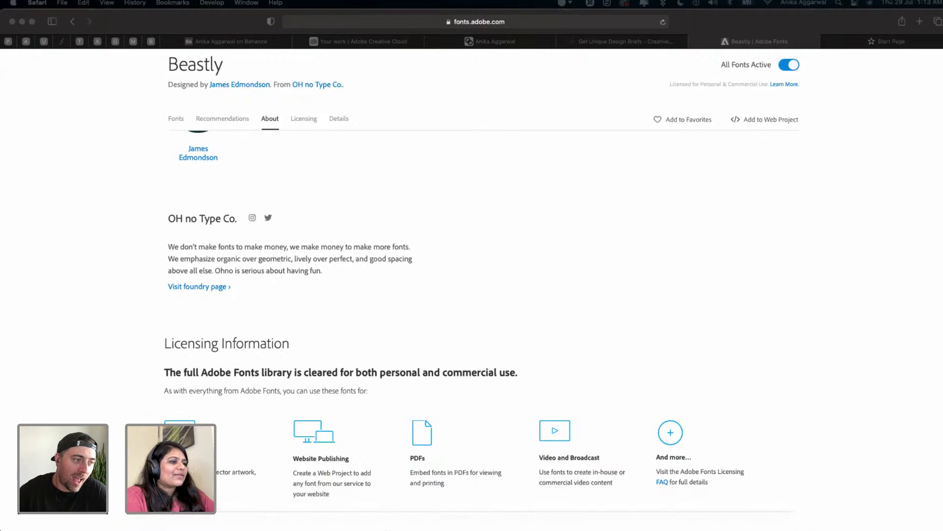
# - Quit Photoshop and switch back to Illustrator
pyautogui.rightClick(403, 507)
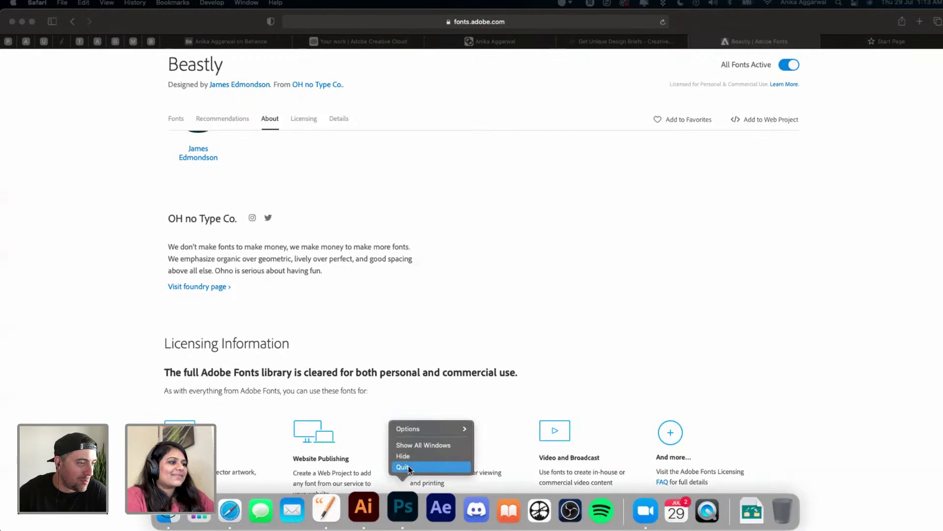
pyautogui.click(408, 467)
pyautogui.click(364, 507)
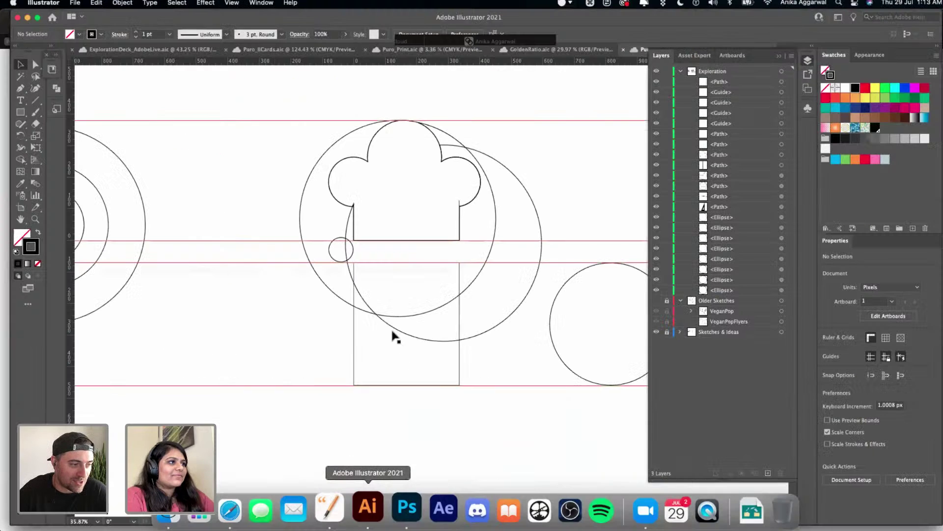
# - Place a copy of the small circle between the middle guides at the cup's lower-left corner, centred on the lowest guide
pyautogui.scroll(2, 365, 358)
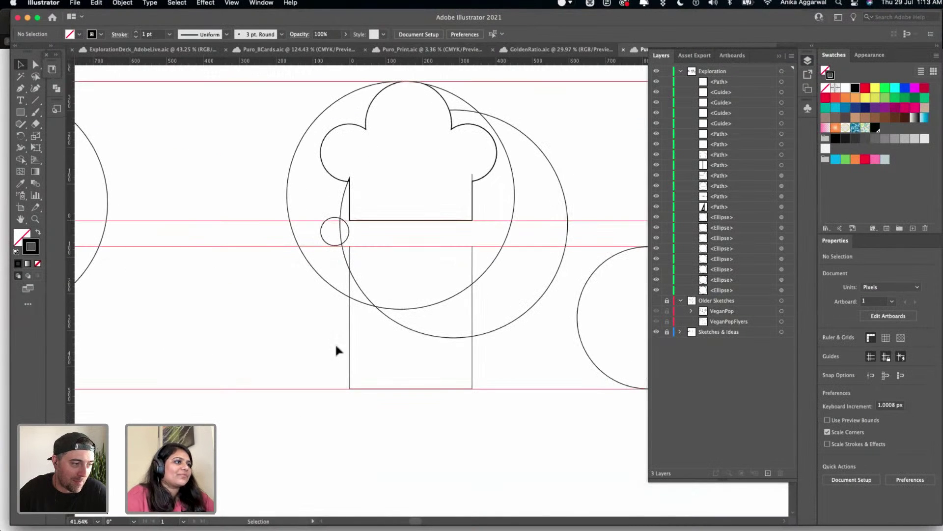
pyautogui.click(349, 347)
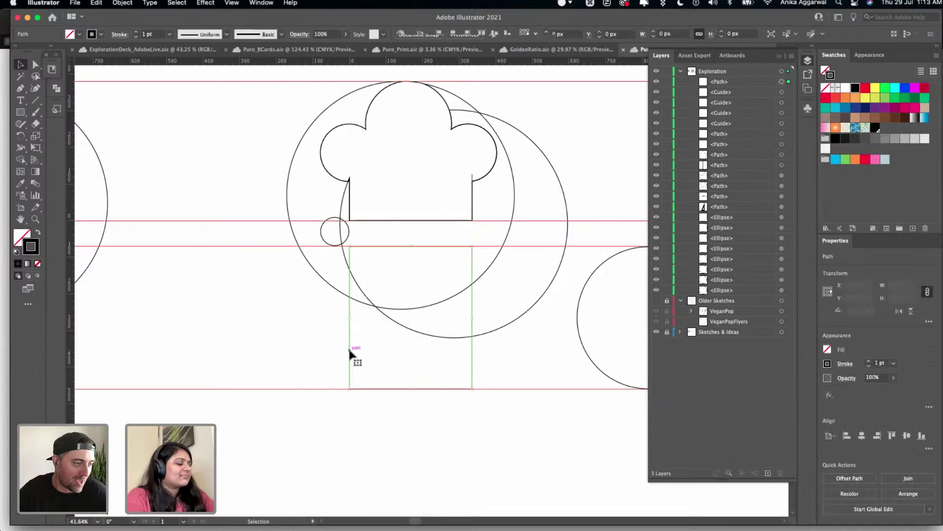
pyautogui.press('a')
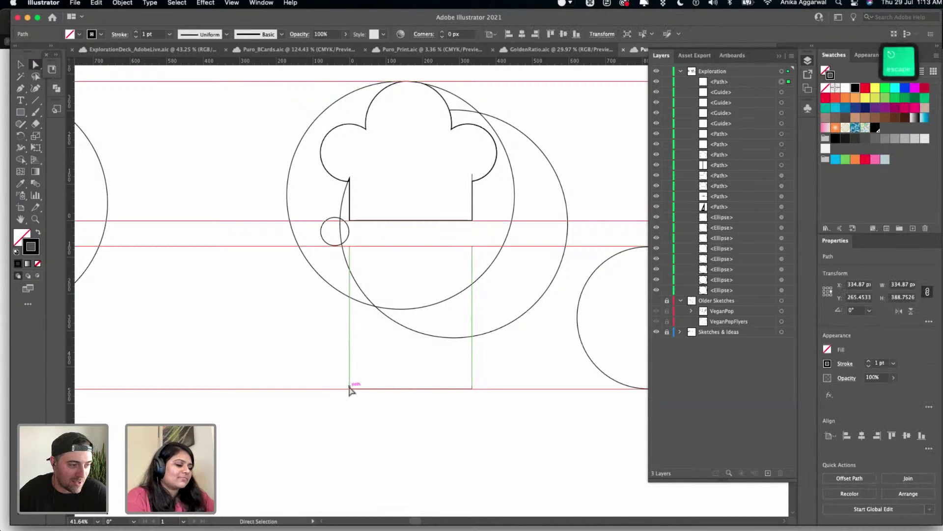
pyautogui.press('v')
pyautogui.moveTo(325, 230); pyautogui.dragTo(352, 386)
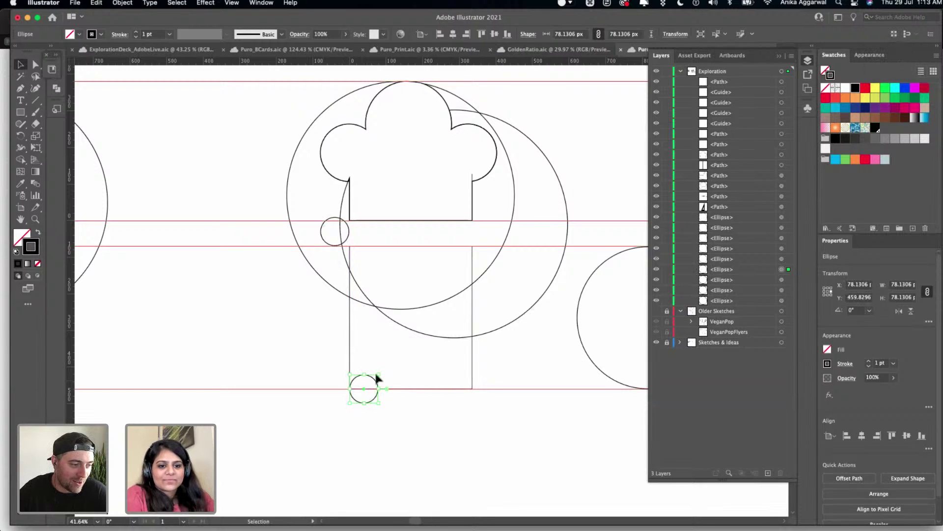
# - Copy the small circle to the cup's lower-right corner and place vertical guides through the centres of both bottom circles
pyautogui.press('alt')
pyautogui.moveTo(379, 383); pyautogui.dragTo(473, 382)
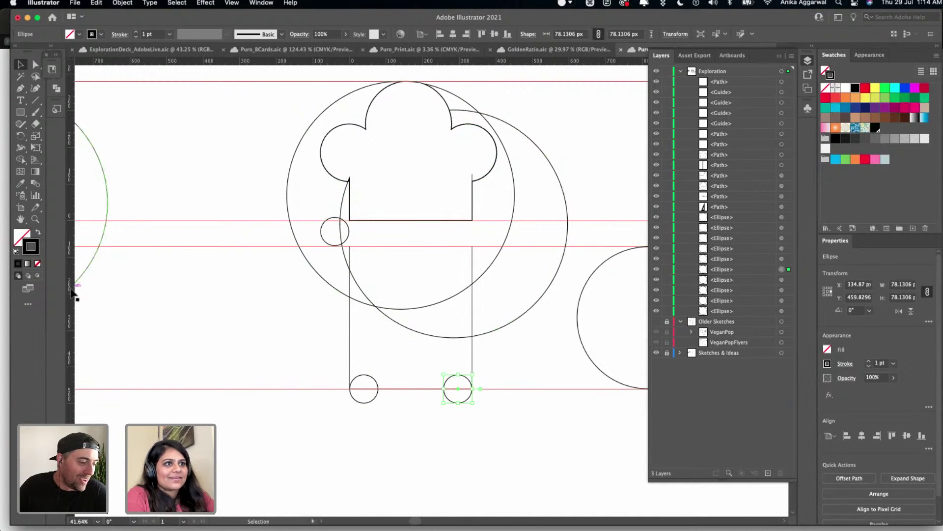
pyautogui.moveTo(72, 291); pyautogui.dragTo(368, 396)
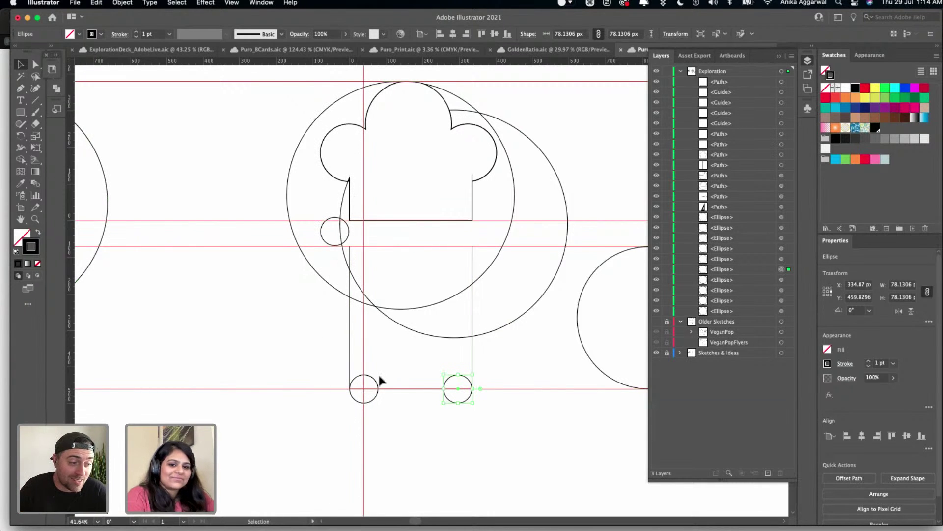
pyautogui.press('super+z')
pyautogui.scroll(5, 379, 381)
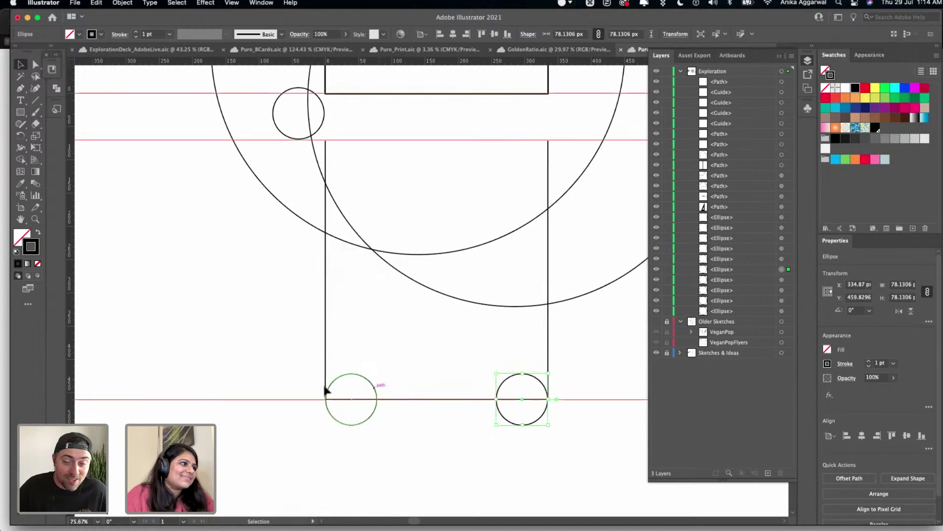
pyautogui.moveTo(72, 299); pyautogui.dragTo(524, 403)
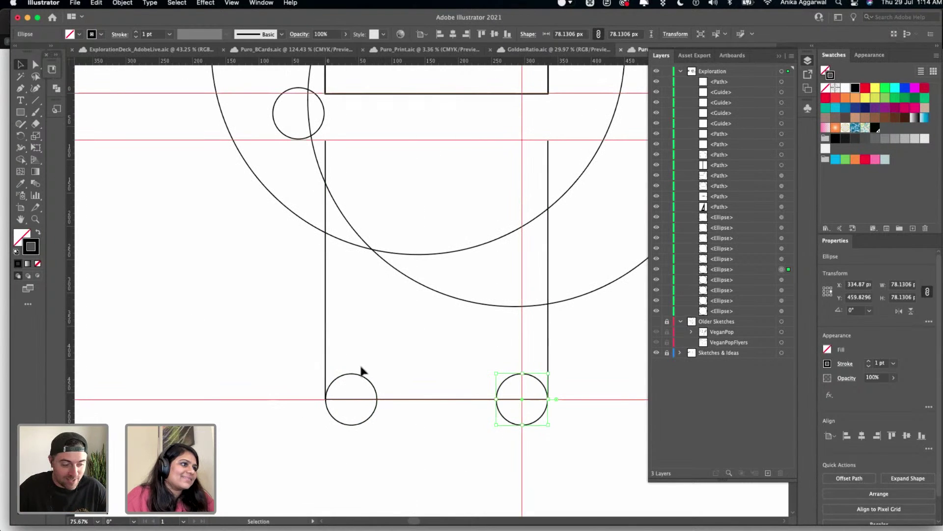
pyautogui.click(359, 382)
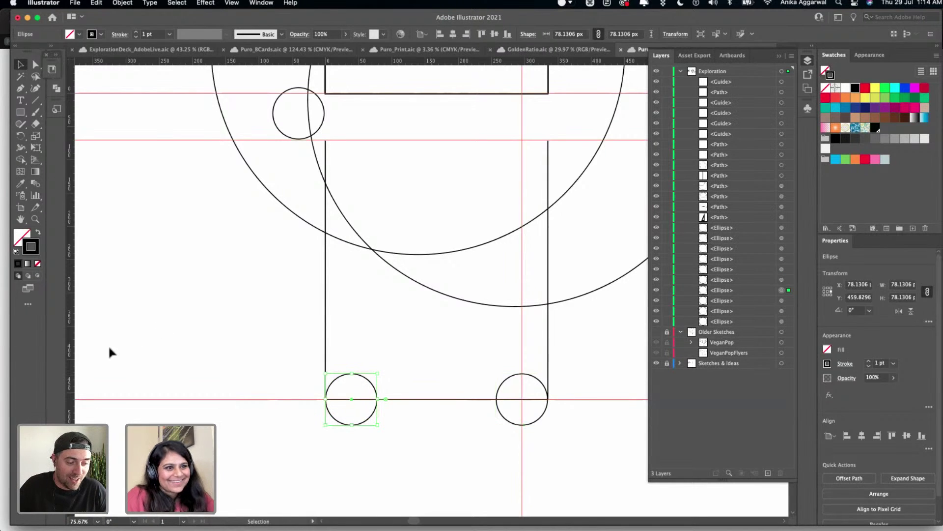
pyautogui.moveTo(73, 360); pyautogui.dragTo(352, 402)
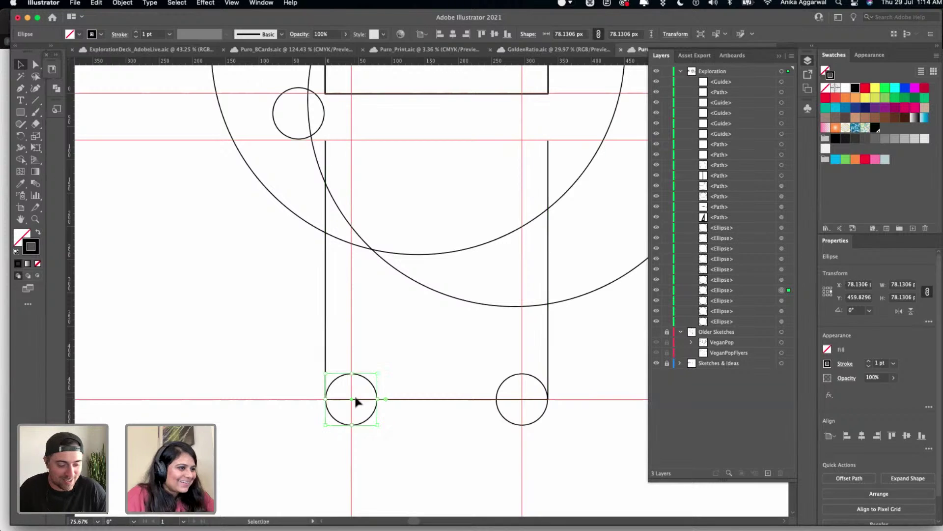
pyautogui.click(418, 359)
pyautogui.scroll(-3, 422, 355)
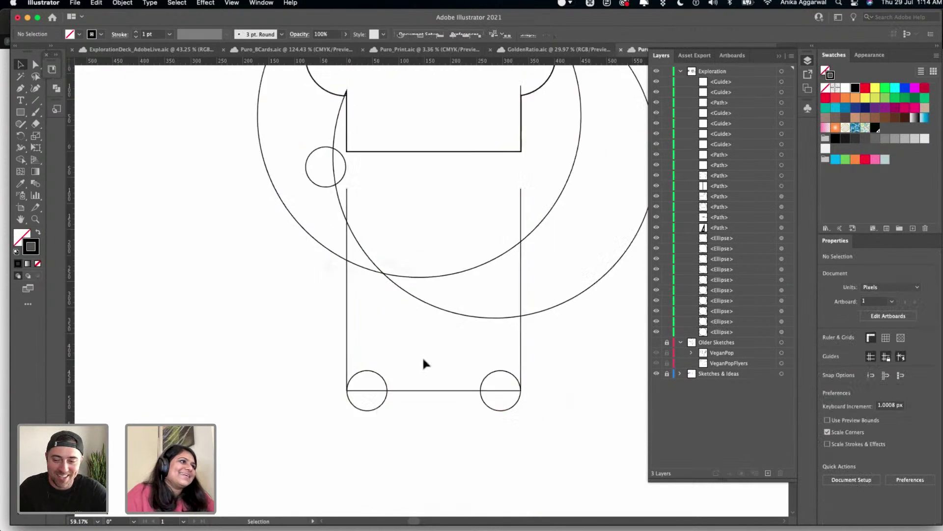
# - Taper the cup by moving its two bottom anchor points inward to the centres of the corner circles
pyautogui.press('a')
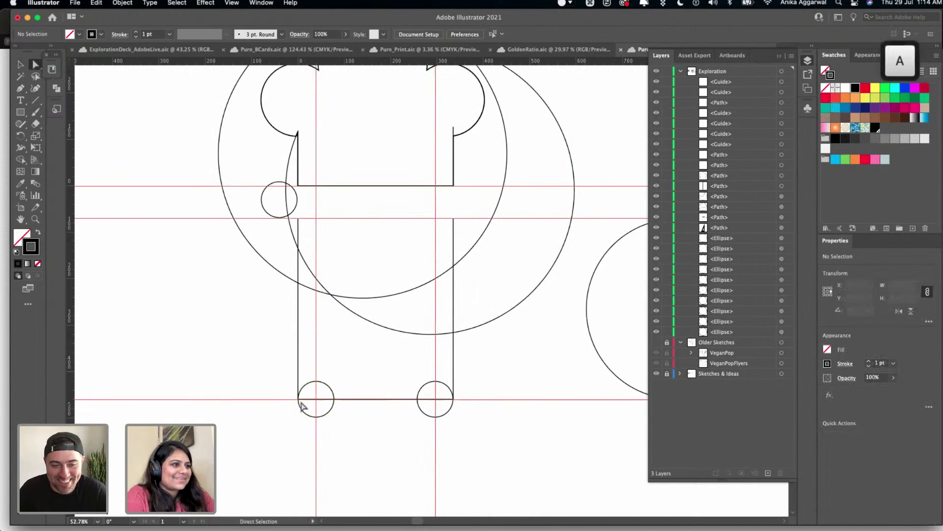
pyautogui.click(300, 392)
pyautogui.moveTo(299, 399); pyautogui.dragTo(316, 399)
pyautogui.moveTo(453, 399); pyautogui.dragTo(435, 399)
pyautogui.press('v')
pyautogui.click(469, 385)
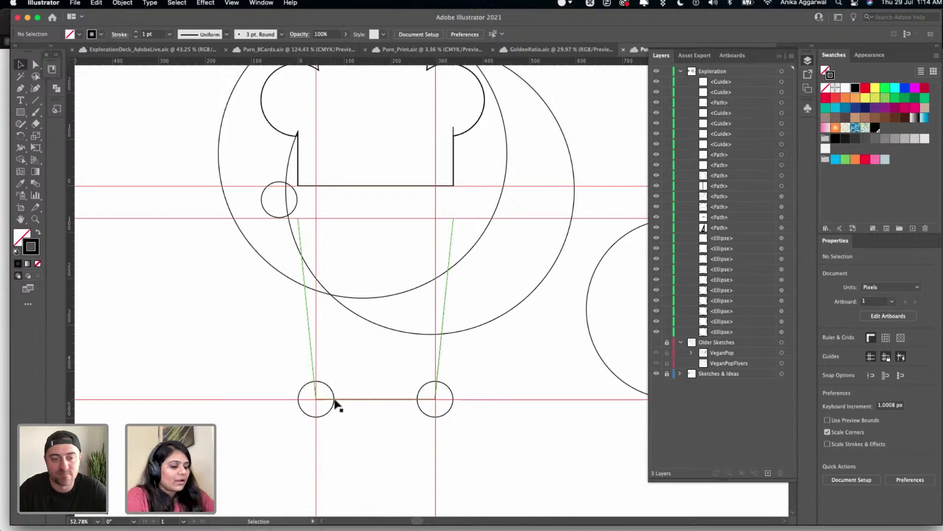
# - Try to move the cup's lower-left anchor point further inward to the right edge of its corner circle
pyautogui.press('a')
pyautogui.moveTo(316, 399); pyautogui.dragTo(334, 404)
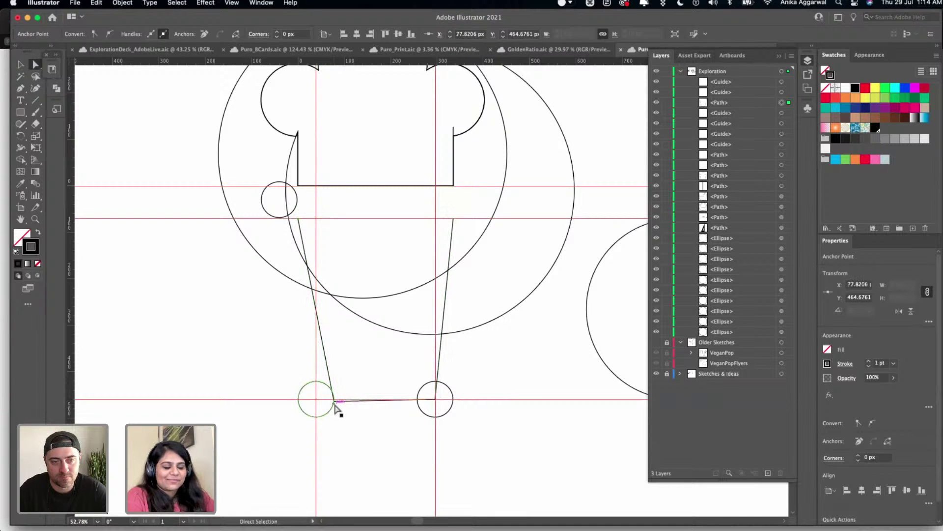
pyautogui.press('super+z')
pyautogui.press('v')
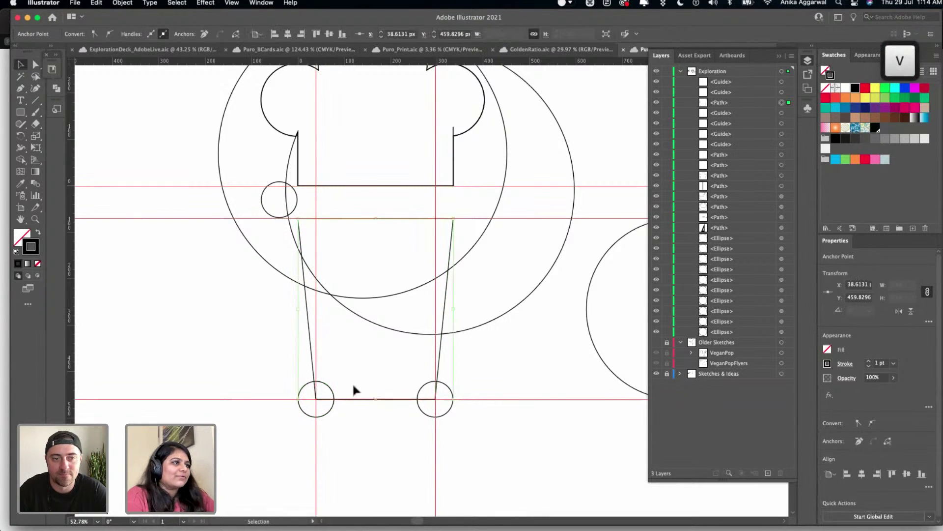
pyautogui.click(360, 366)
pyautogui.scroll(2, 361, 339)
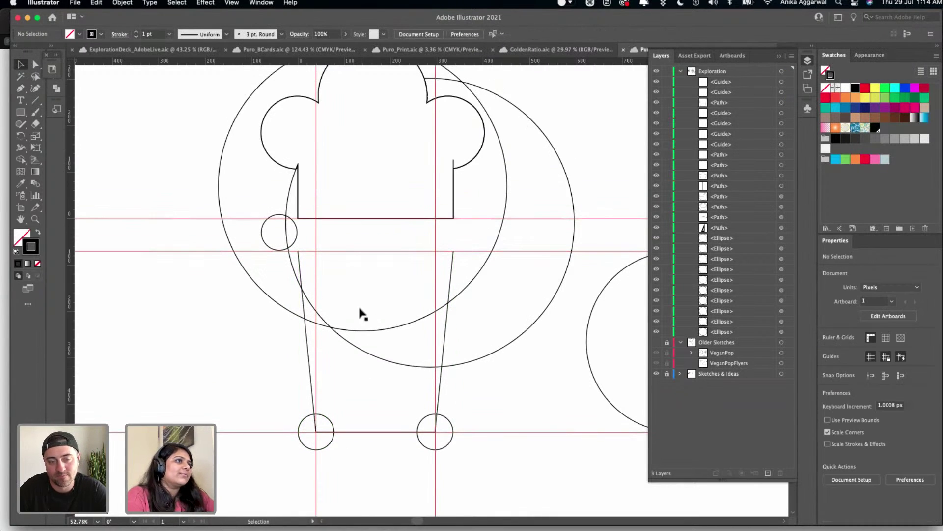
# - Duplicate the tapered cup in place and scale the copy down proportionally about its centre to form a small inner cup
pyautogui.click(301, 273)
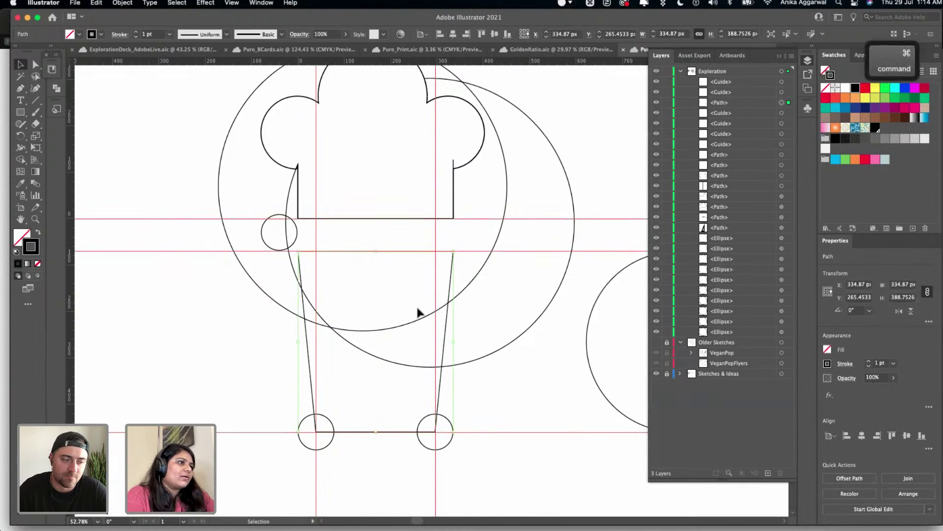
pyautogui.press('super+c')
pyautogui.press('super+f')
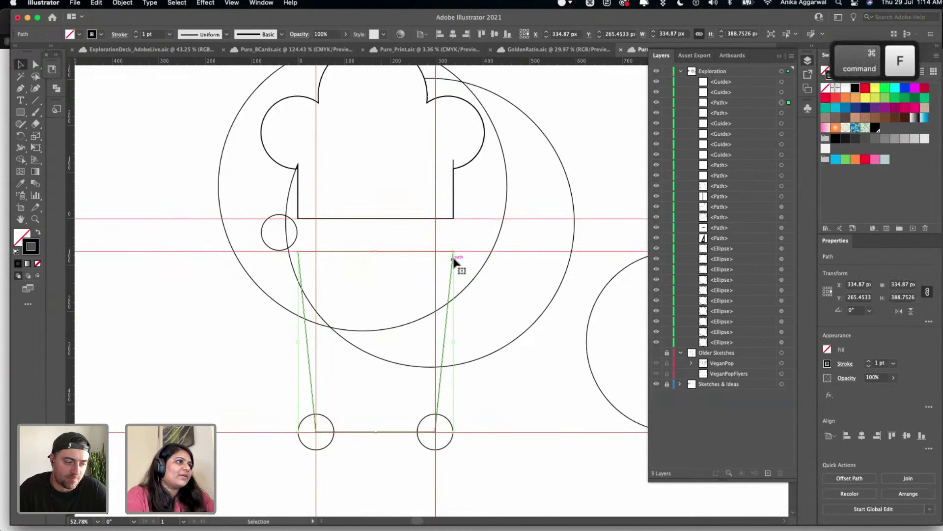
pyautogui.moveTo(453, 257); pyautogui.dragTo(401, 299)
pyautogui.moveTo(399, 301); pyautogui.dragTo(401, 290)
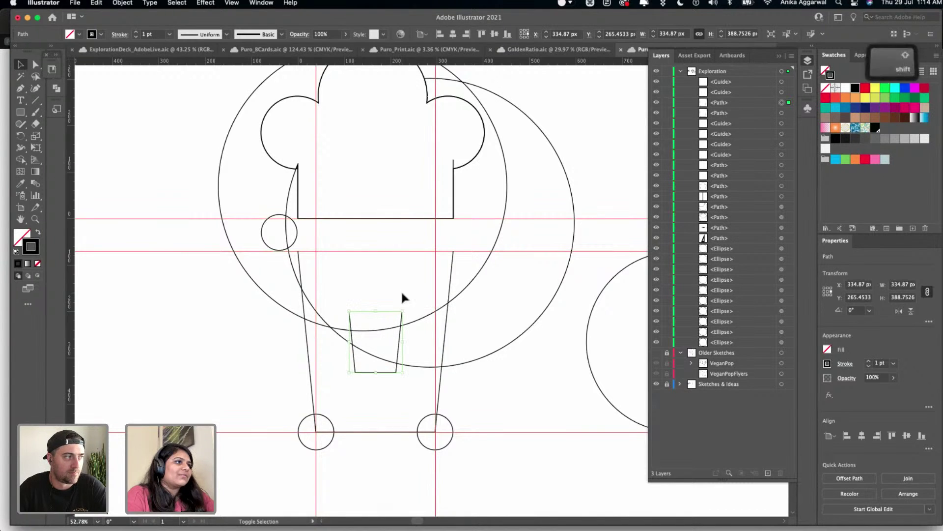
# - Place a copy of the small circle inside the inner cup and shrink that cup to about 97 by 113 px
pyautogui.click(431, 416)
pyautogui.moveTo(430, 417); pyautogui.dragTo(371, 339)
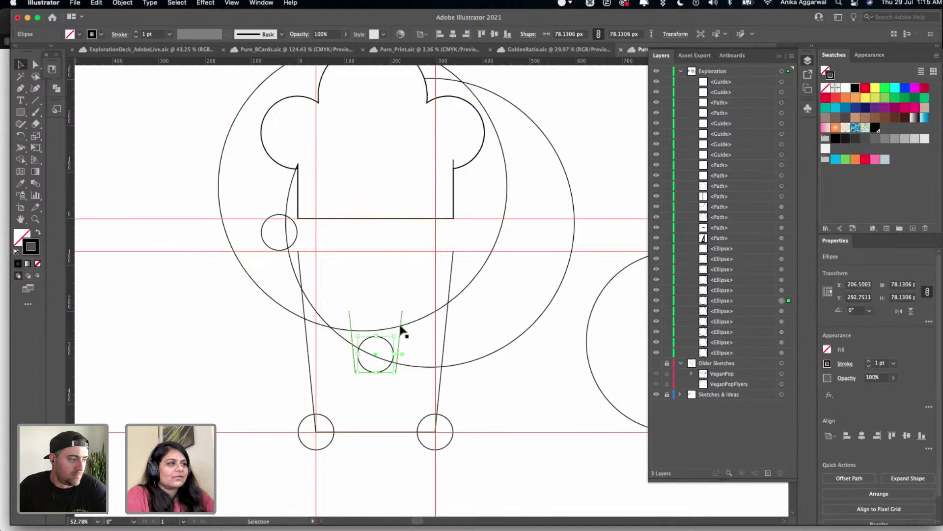
pyautogui.click(402, 330)
pyautogui.moveTo(401, 312); pyautogui.dragTo(399, 315)
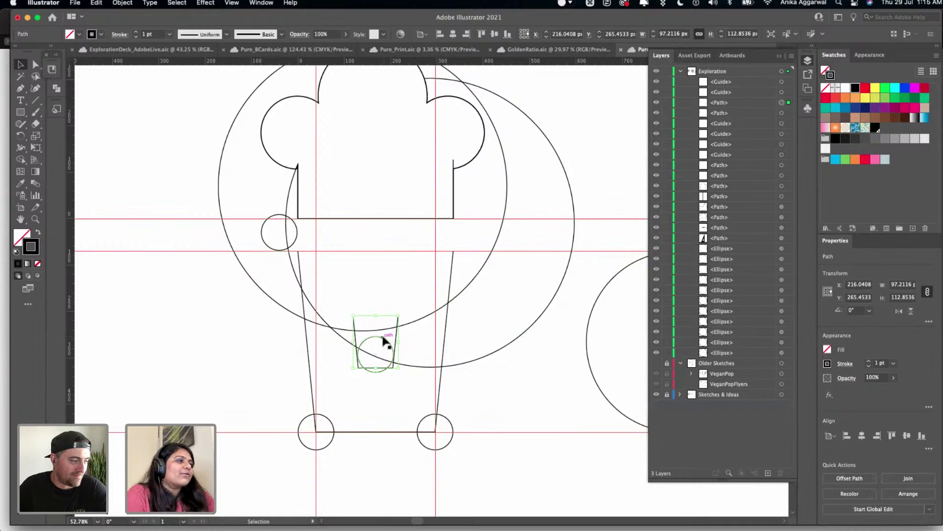
# - Copy the chef hat, tapered cup and inner cup together to the empty area right of the spare large circle
pyautogui.scroll(-5, 388, 346)
pyautogui.hscroll(3, 344, 295)
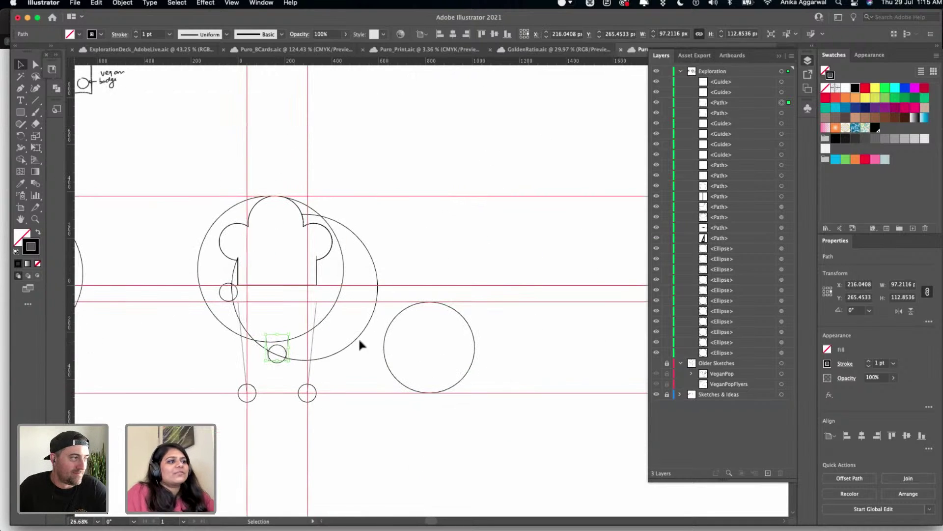
pyautogui.click(436, 199)
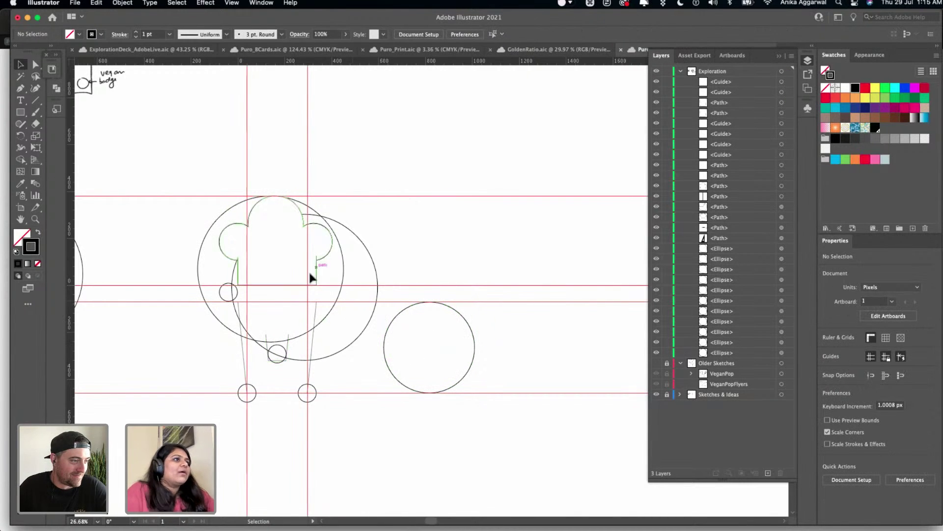
pyautogui.click(311, 340)
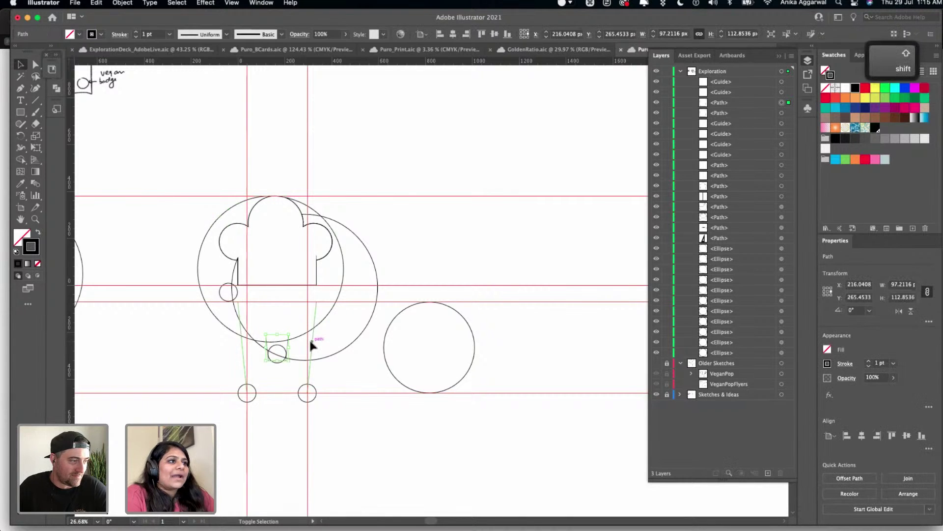
pyautogui.click(318, 265)
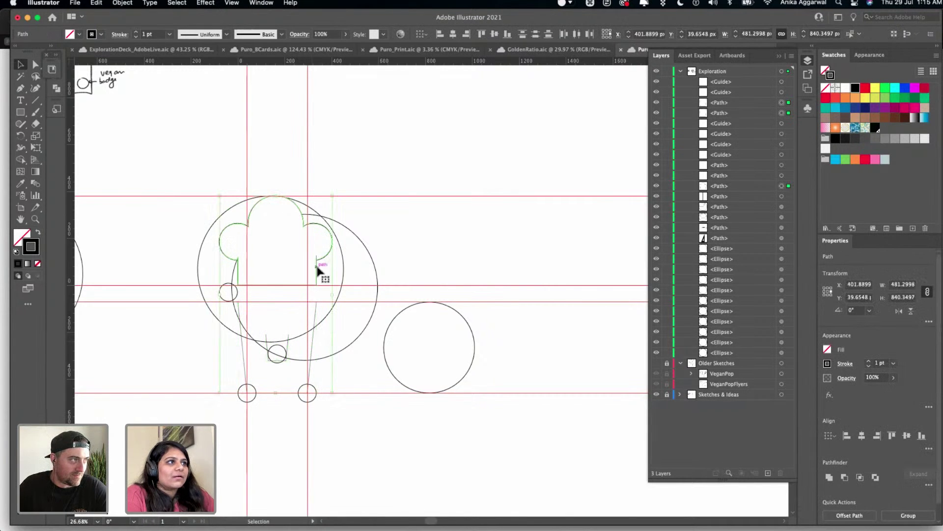
pyautogui.moveTo(320, 267); pyautogui.dragTo(626, 270)
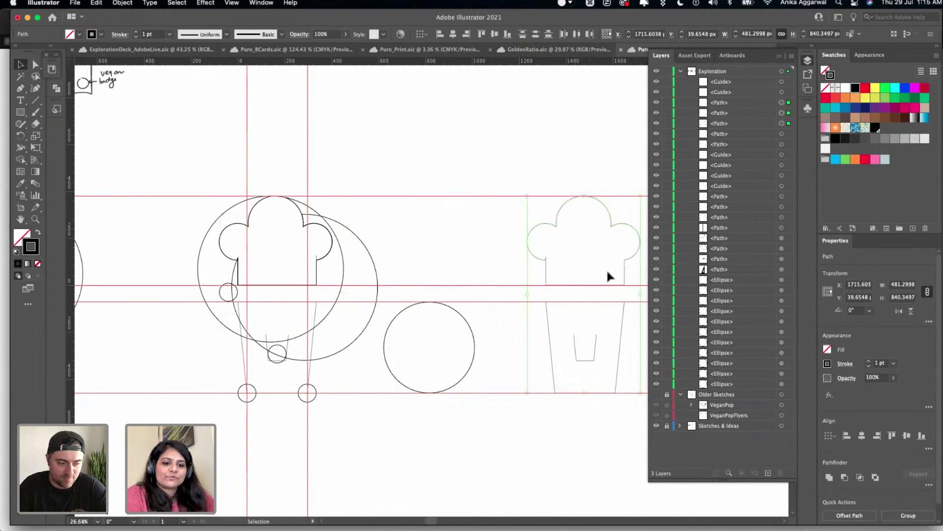
# - Set the stroke weight of the copied hat, cup and inner cup to 20 pt
pyautogui.hscroll(5, 577, 299)
pyautogui.hscroll(2, 573, 293)
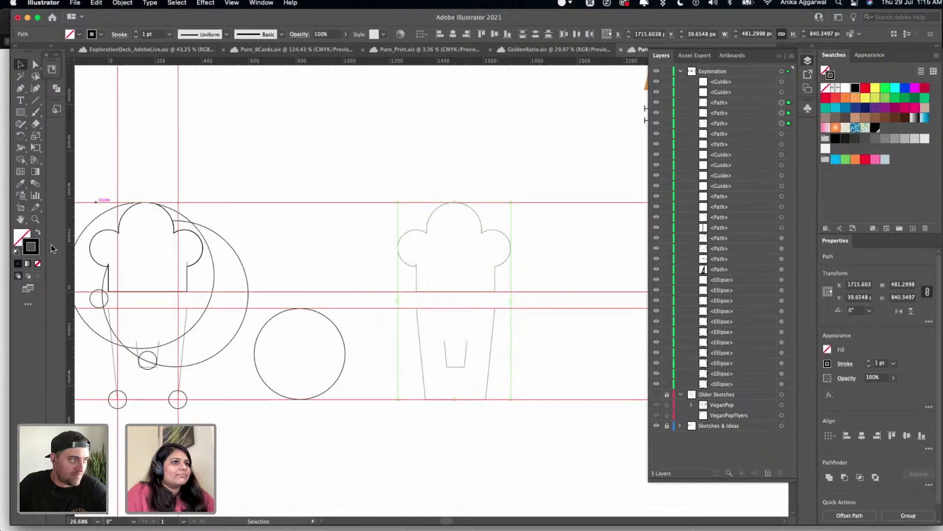
pyautogui.scroll(2, 473, 317)
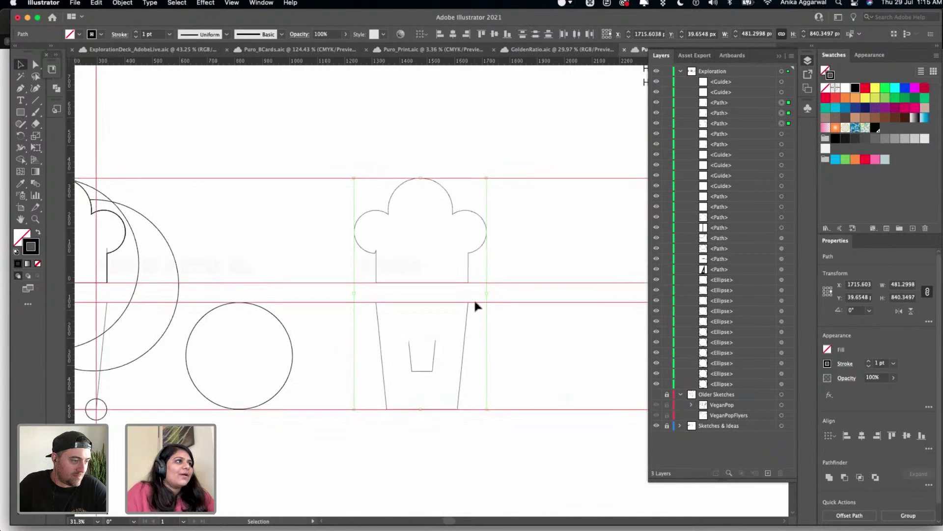
pyautogui.scroll(2, 688, 229)
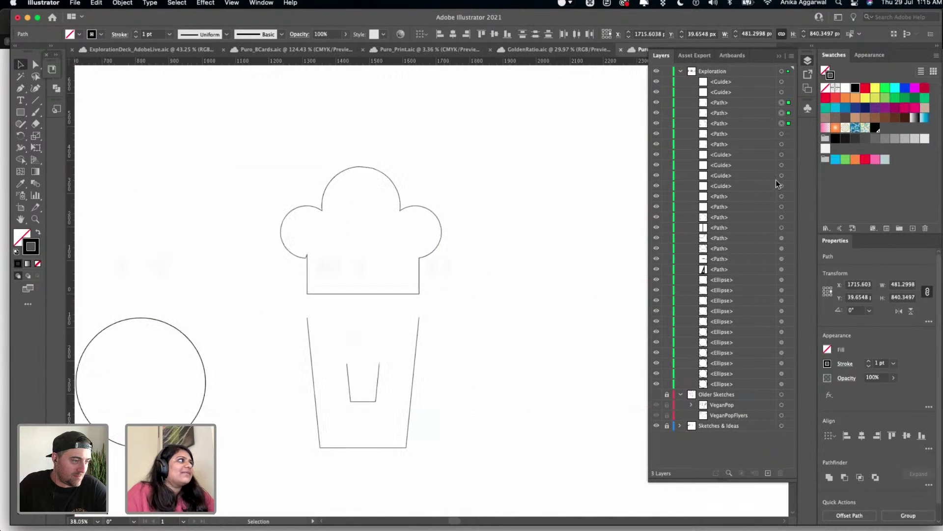
pyautogui.click(869, 362)
pyautogui.click(869, 362)
pyautogui.click(868, 362)
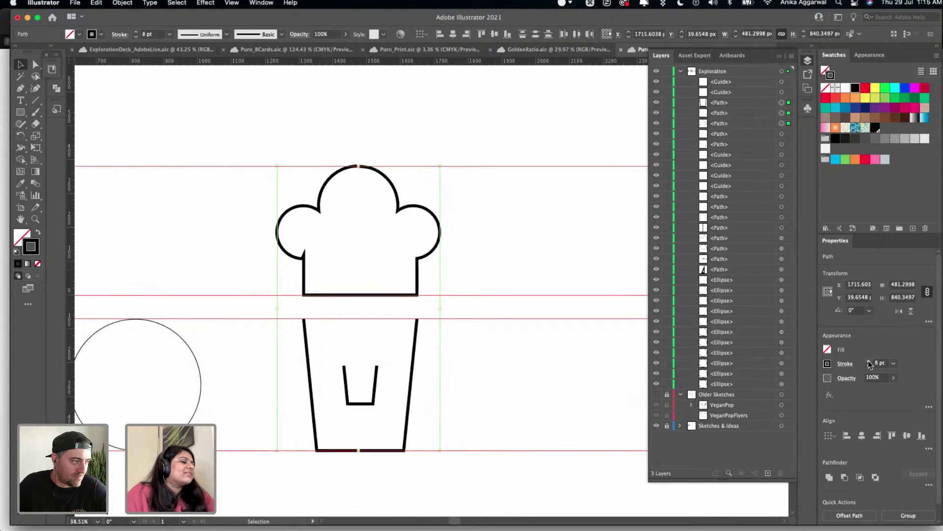
pyautogui.click(869, 362)
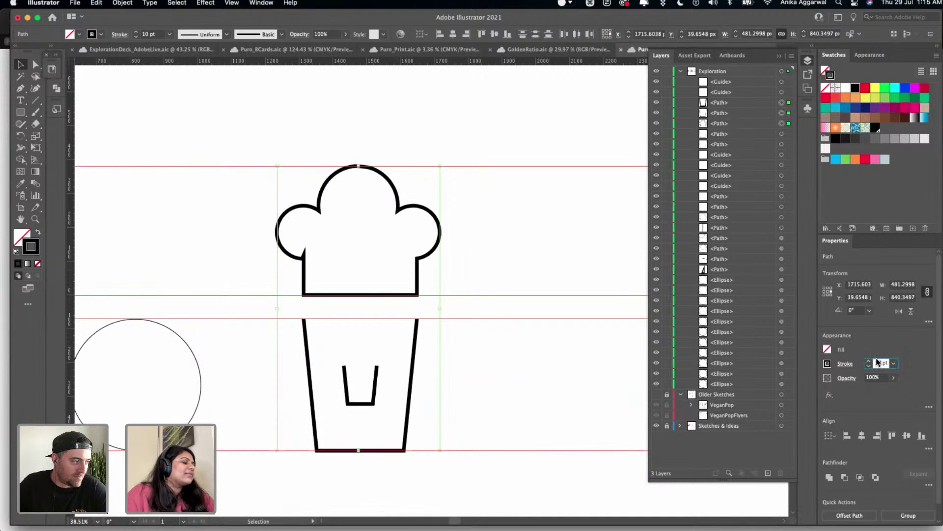
pyautogui.write('20')
pyautogui.press('Return')
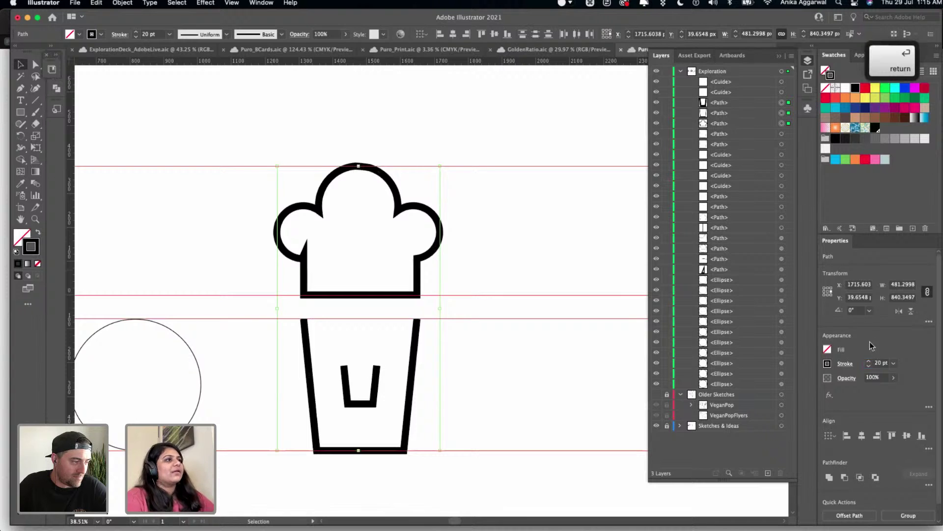
pyautogui.click(456, 189)
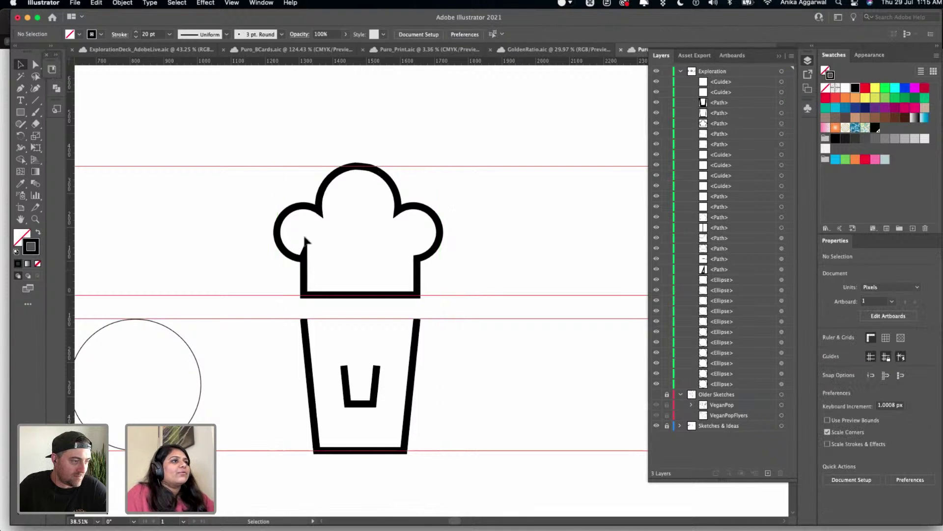
# - Give the copied chef hat's stroke round caps and round joins, with the stroke aligned to the centre of the path
pyautogui.click(308, 261)
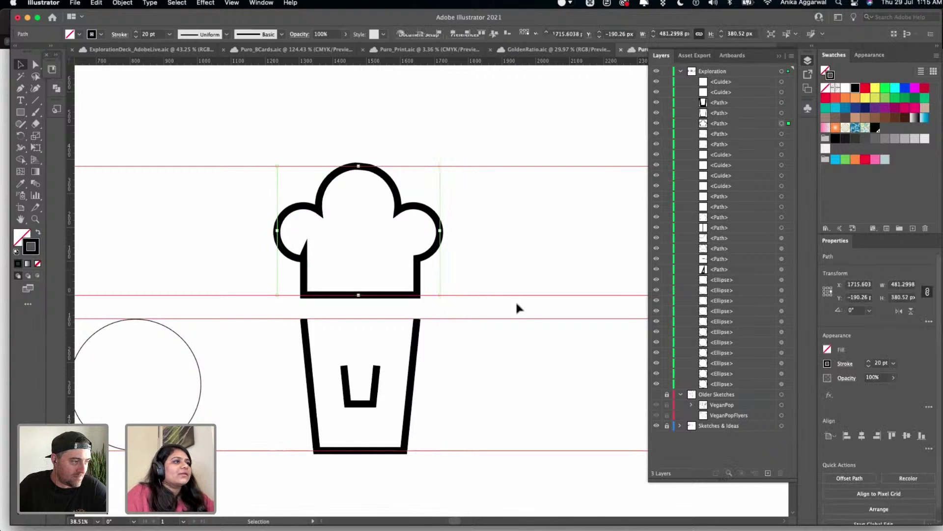
pyautogui.click(845, 364)
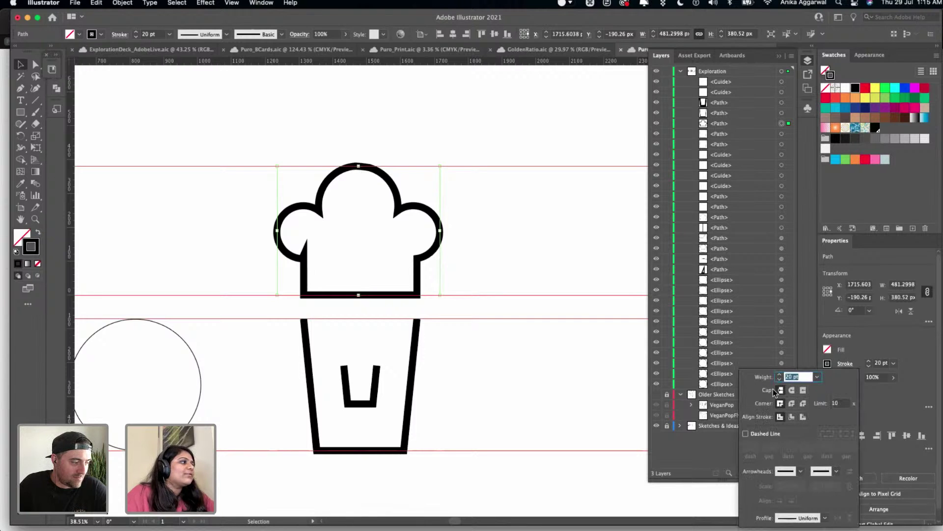
pyautogui.click(791, 390)
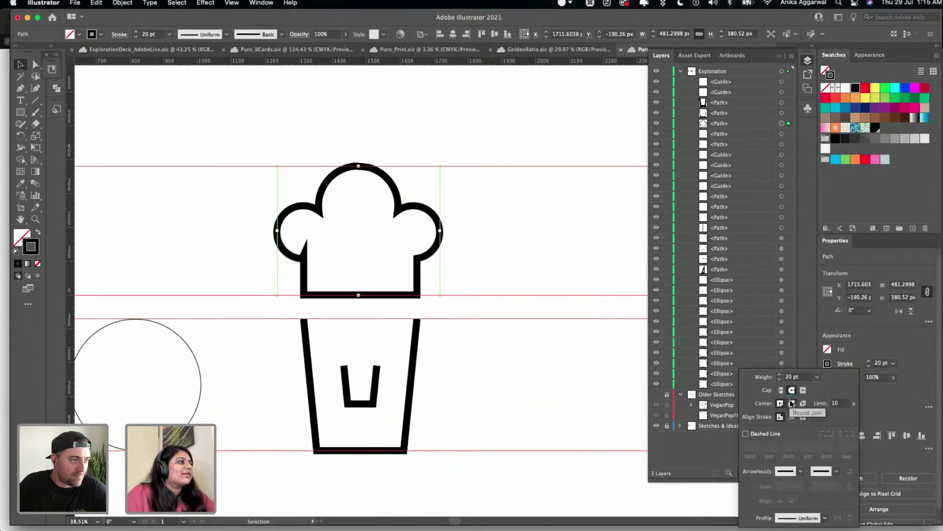
pyautogui.click(791, 402)
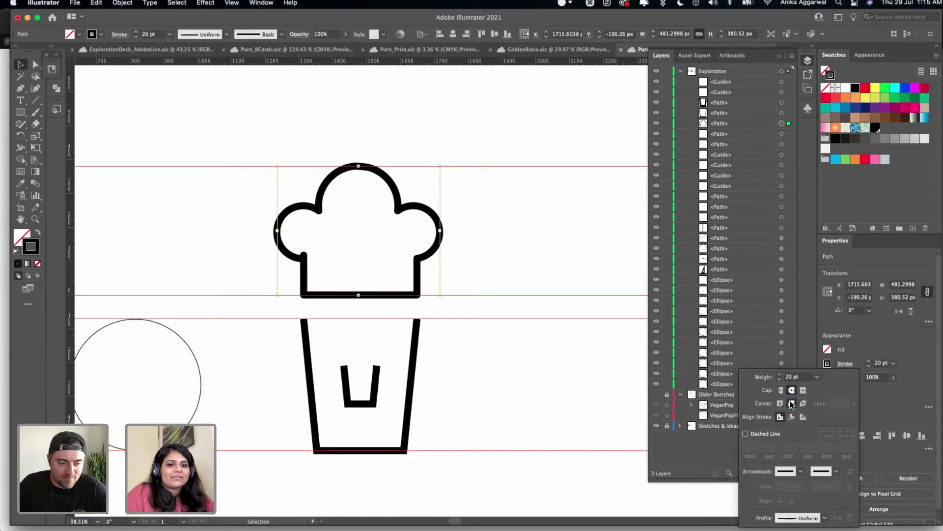
pyautogui.click(792, 417)
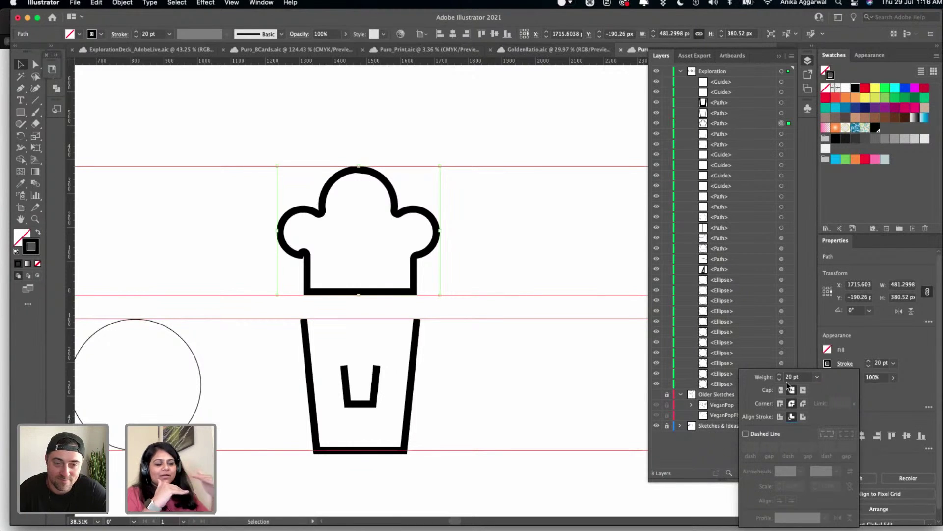
pyautogui.click(780, 418)
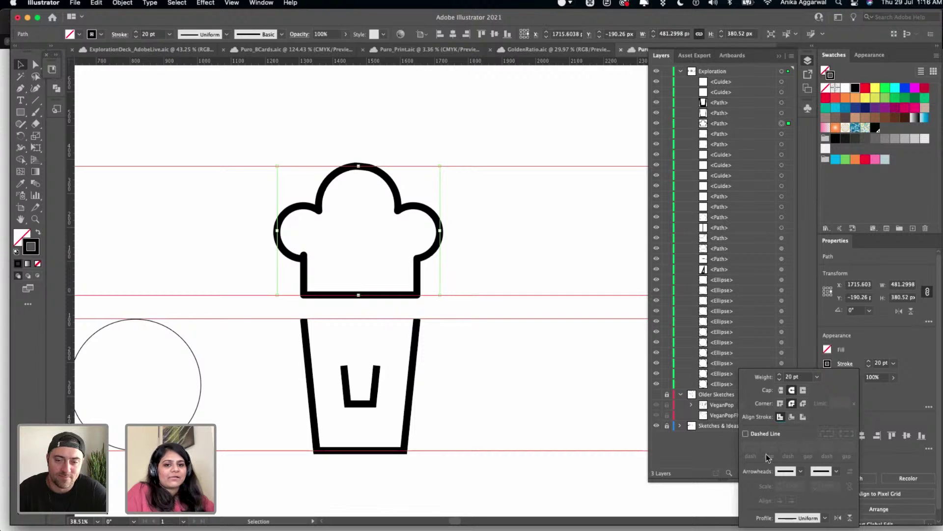
# - Try the outside and inside stroke alignments on the copied chef hat and return it to centre alignment
pyautogui.click(802, 417)
pyautogui.click(791, 418)
pyautogui.click(780, 417)
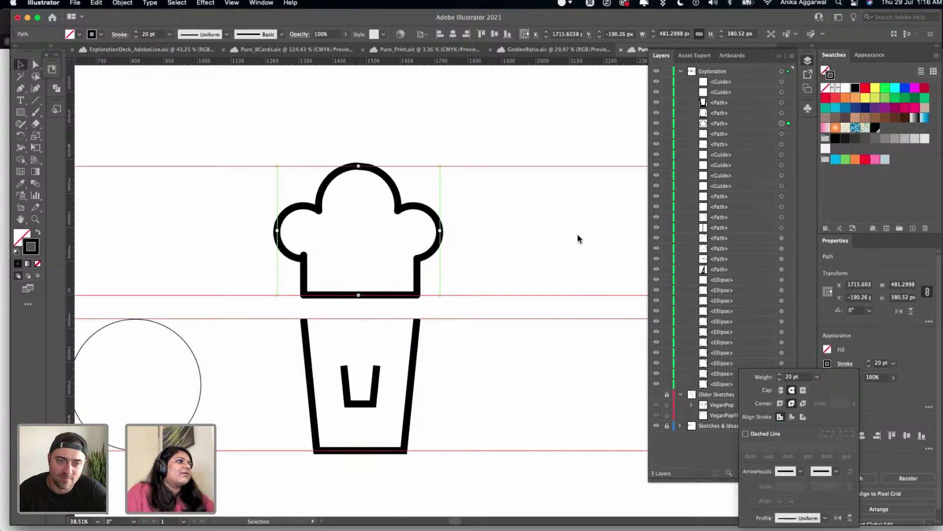
pyautogui.click(480, 301)
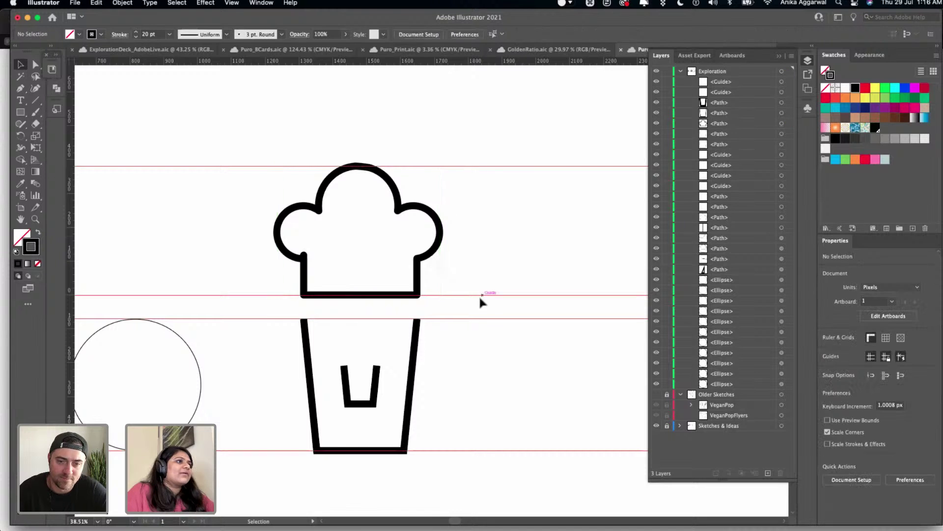
# - Give the copied tapered cup and inner cup round caps and round joins on their strokes
pyautogui.click(417, 339)
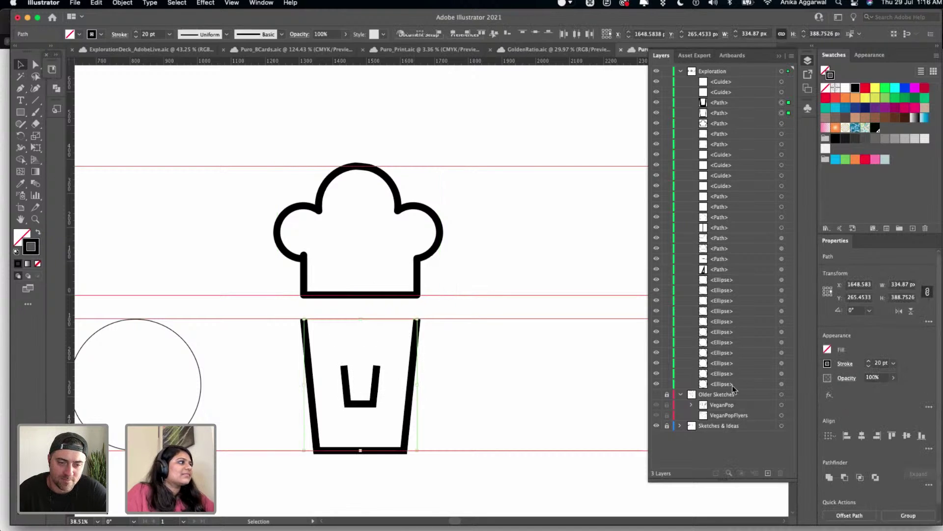
pyautogui.click(845, 364)
pyautogui.click(791, 390)
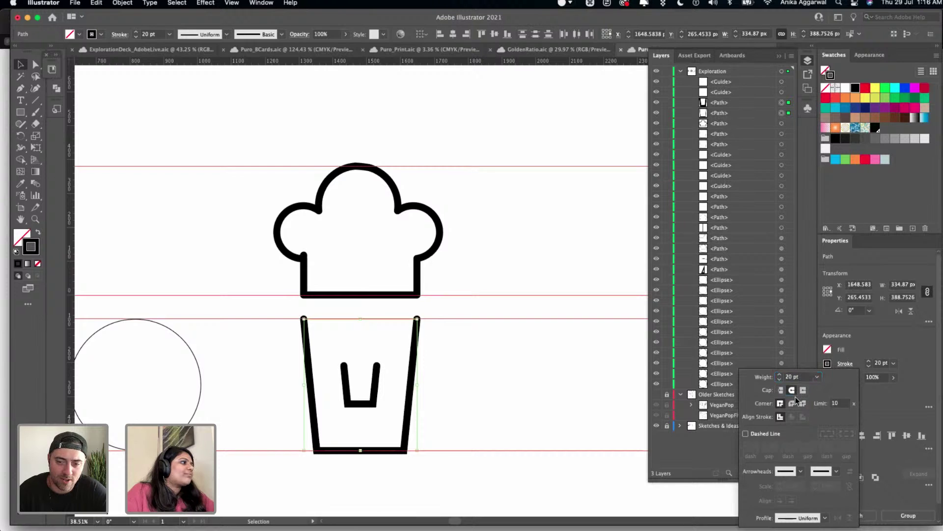
pyautogui.click(792, 403)
pyautogui.click(634, 272)
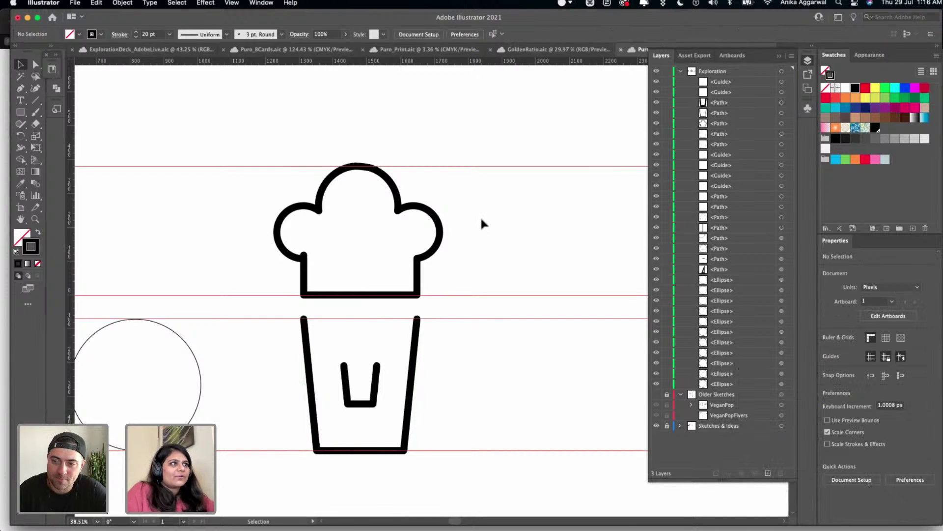
pyautogui.scroll(-2, 490, 227)
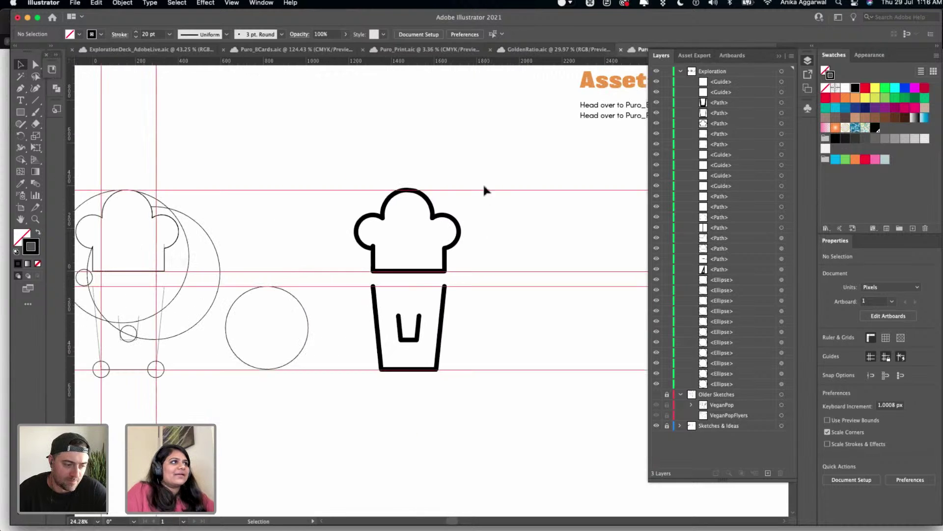
pyautogui.rightClick(483, 156)
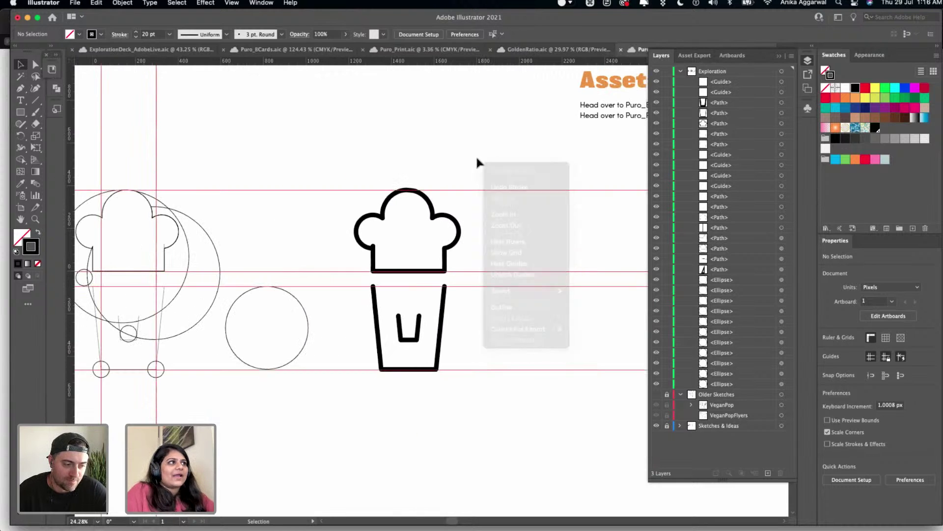
pyautogui.press('Escape')
pyautogui.press('super+semicolon')
pyautogui.scroll(-1, 467, 151)
pyautogui.scroll(-2, 468, 156)
pyautogui.press('super+semicolon')
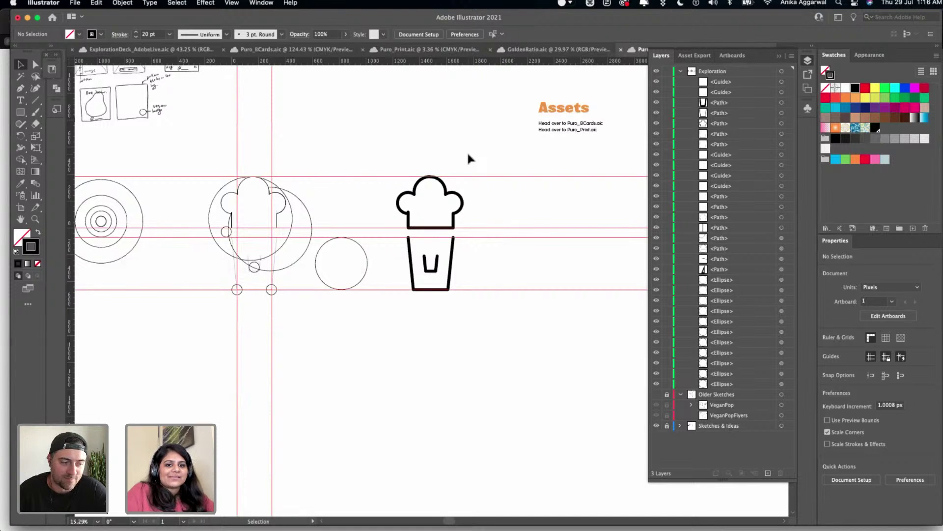
pyautogui.scroll(-1, 467, 153)
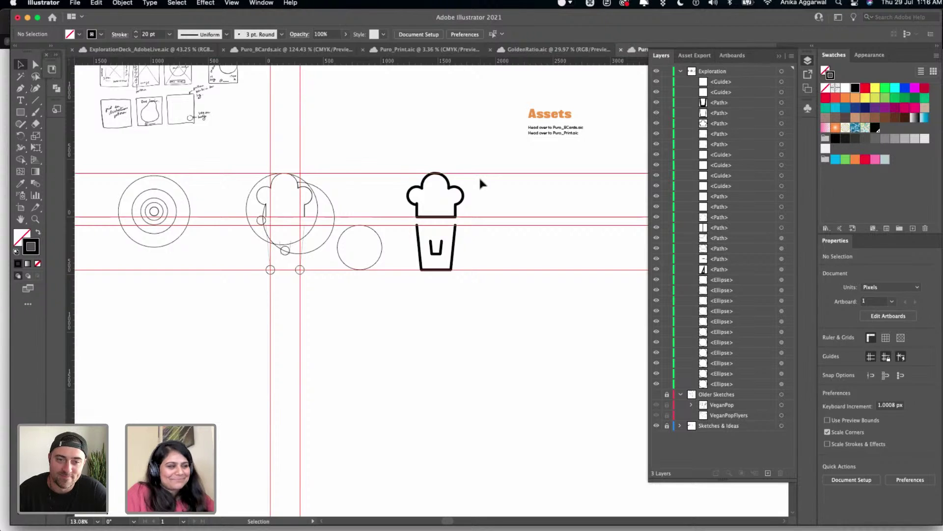
pyautogui.scroll(4, 480, 180)
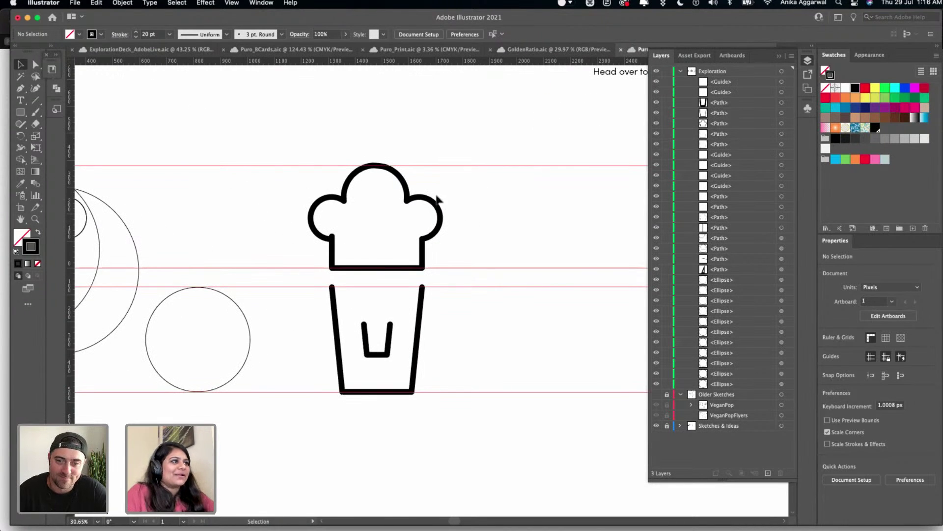
pyautogui.moveTo(413, 259); pyautogui.dragTo(414, 261)
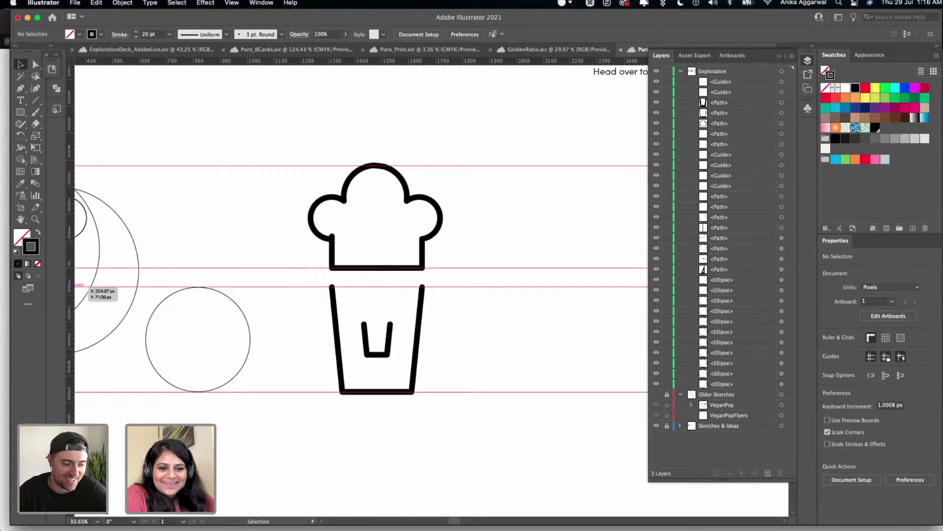
pyautogui.press('F7')
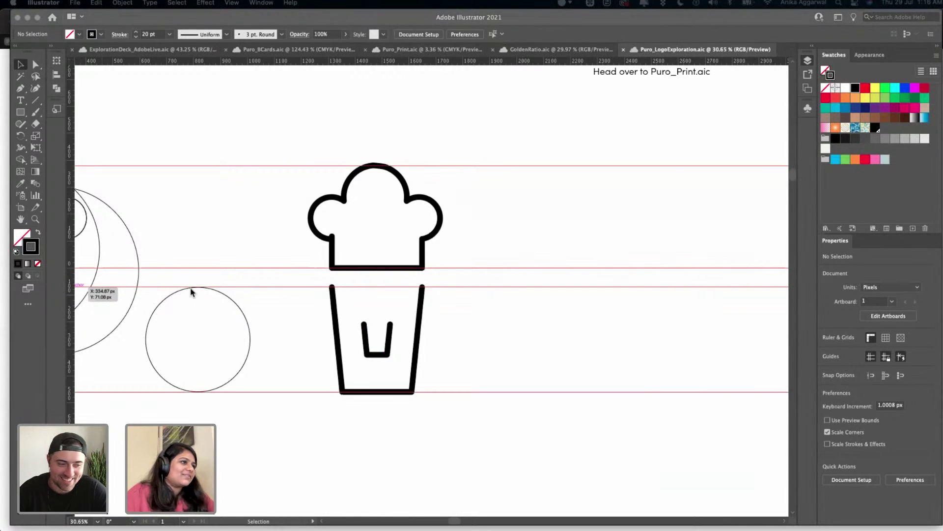
pyautogui.press('F7')
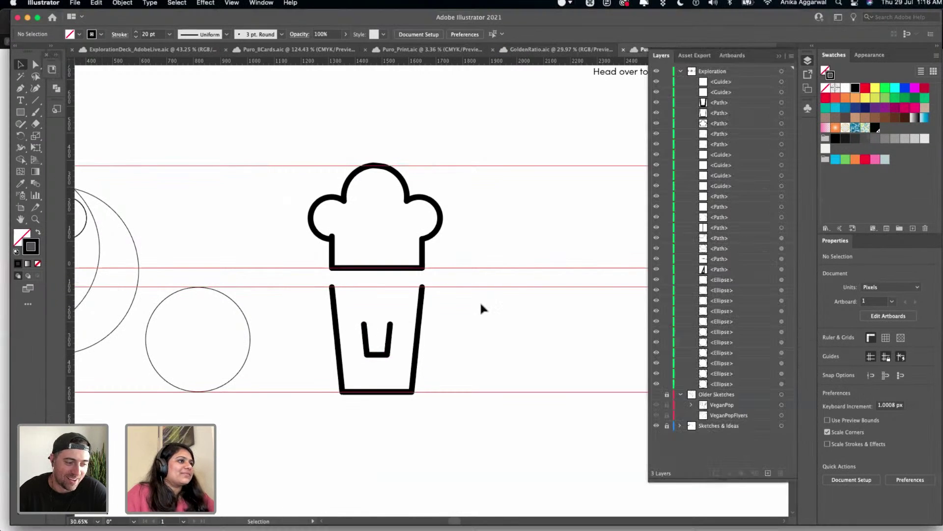
# - Copy the thick-stroked hat, cup and inner cup together to the empty area directly below
pyautogui.scroll(-4, 480, 300)
pyautogui.scroll(-1, 466, 261)
pyautogui.moveTo(469, 253); pyautogui.dragTo(441, 462)
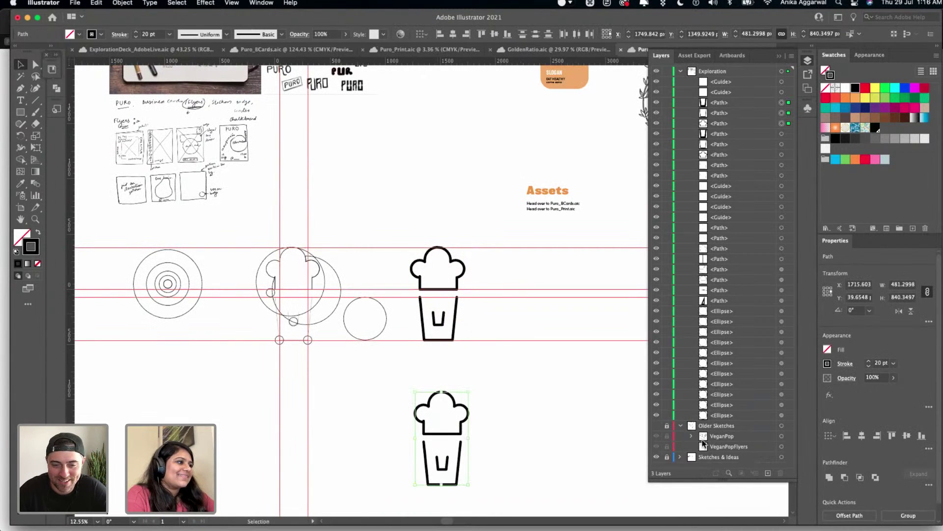
# - Try a 50 pt stroke on the lower copy of the symbol and settle on 40 pt
pyautogui.doubleClick(876, 362)
pyautogui.write('50')
pyautogui.press('Return')
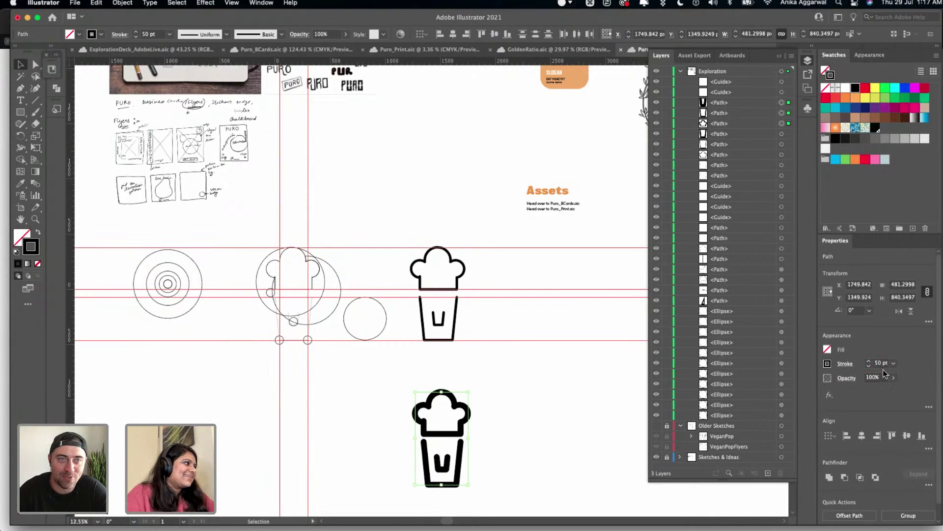
pyautogui.doubleClick(876, 362)
pyautogui.write('40')
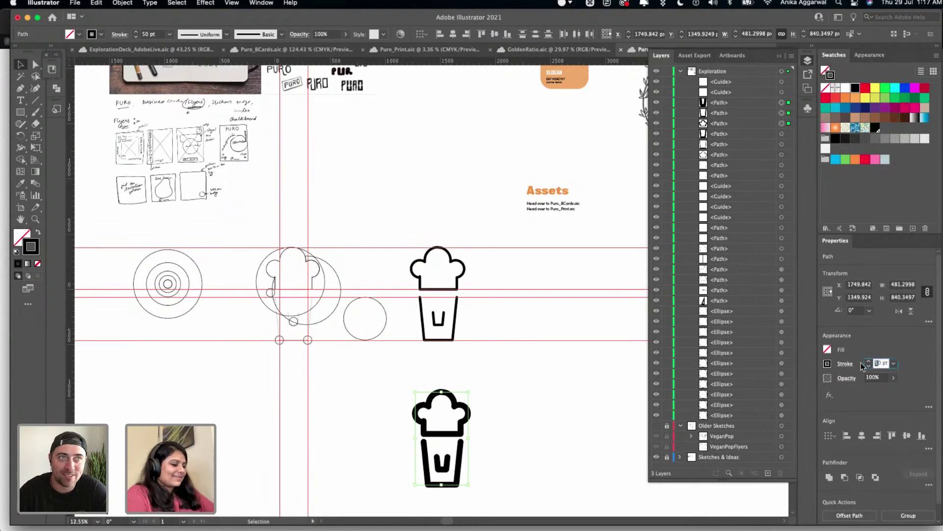
pyautogui.press('Return')
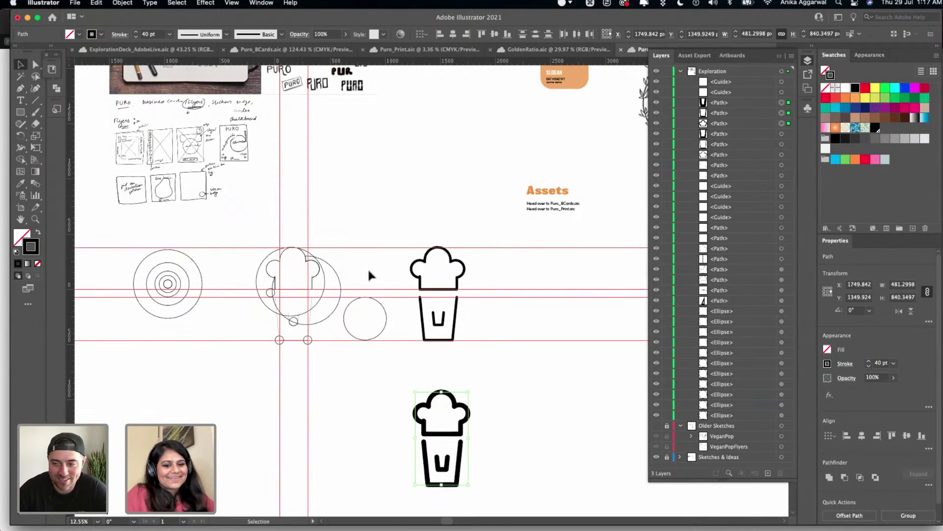
# - Place a copy of the 40 pt symbol beside it, level with it on its right
pyautogui.scroll(-3, 489, 379)
pyautogui.hscroll(2, 489, 378)
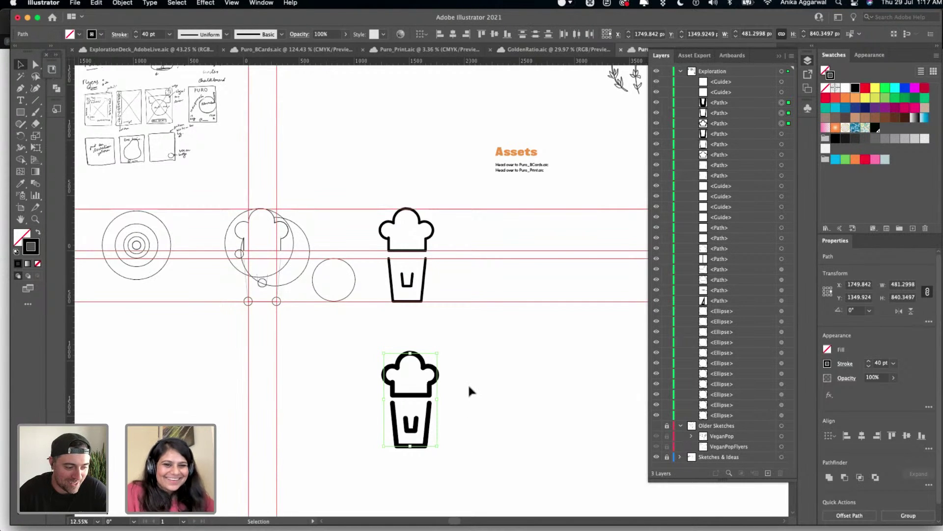
pyautogui.keyDown('alt'); pyautogui.scroll(5, 463, 393); pyautogui.keyUp('alt')
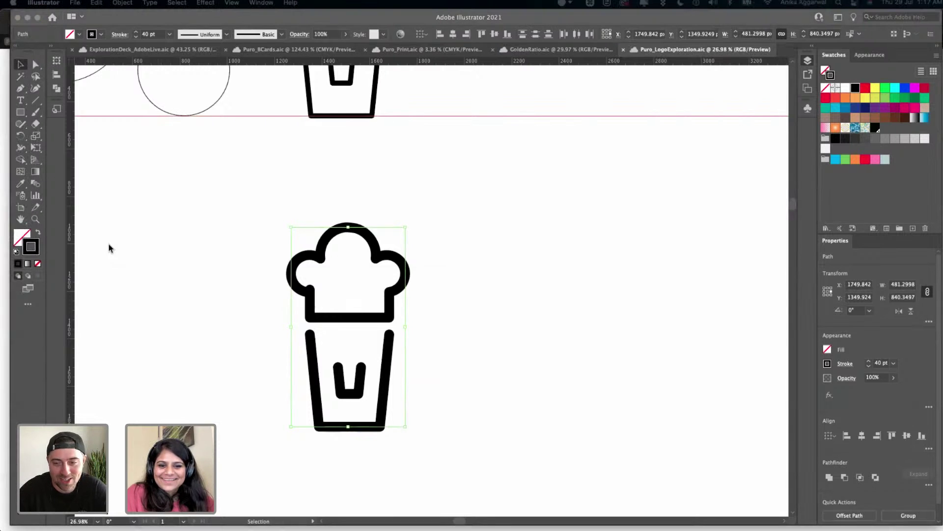
pyautogui.scroll(-2, 430, 268)
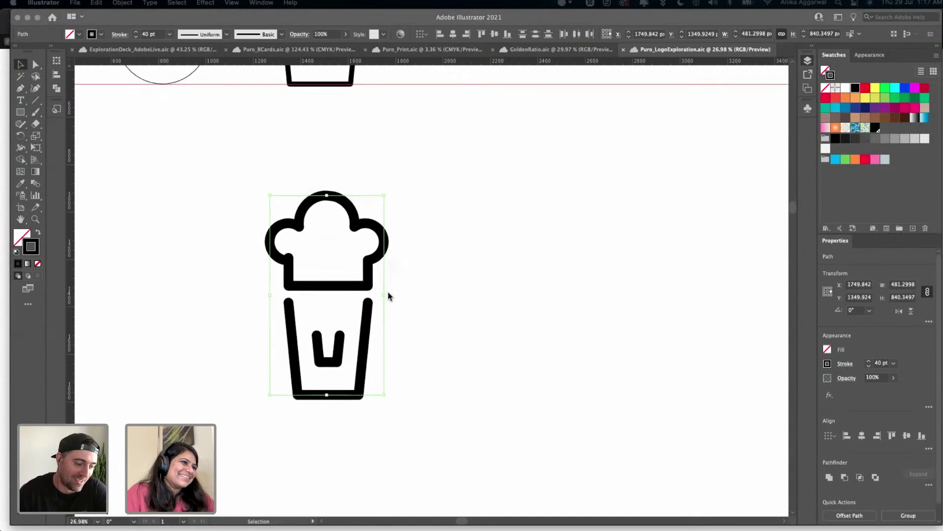
pyautogui.click(387, 185)
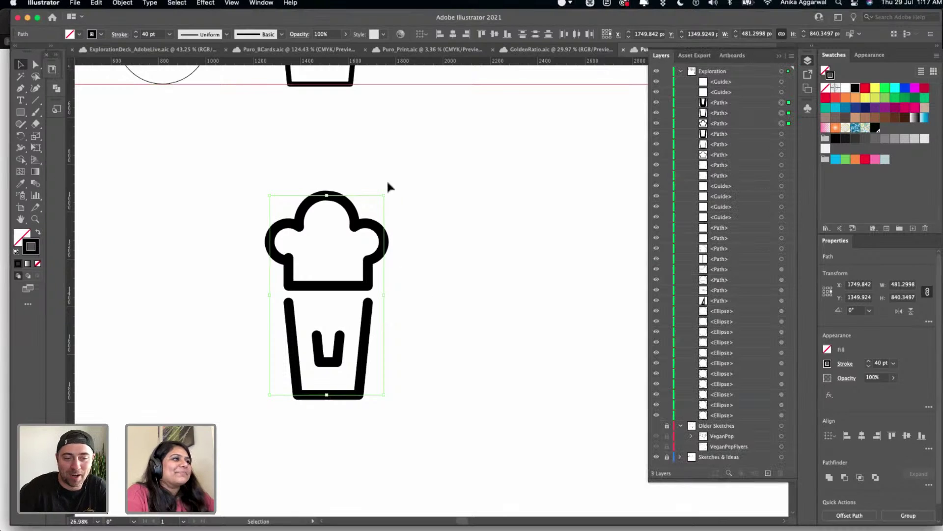
pyautogui.moveTo(420, 165); pyautogui.dragTo(312, 409)
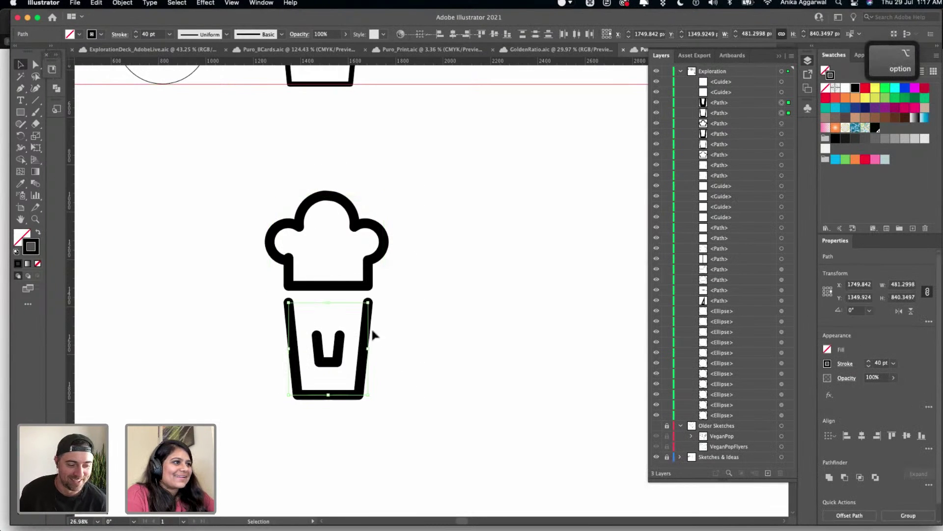
pyautogui.moveTo(320, 288); pyautogui.dragTo(489, 291)
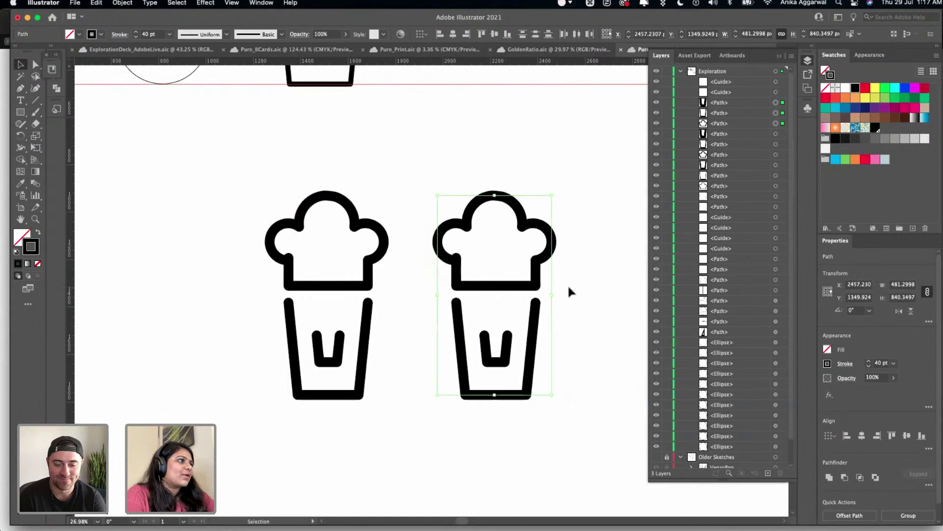
pyautogui.click(569, 290)
# - Stretch the inner cup of the right-hand copy downward until it is about 170 px high
pyautogui.click(496, 366)
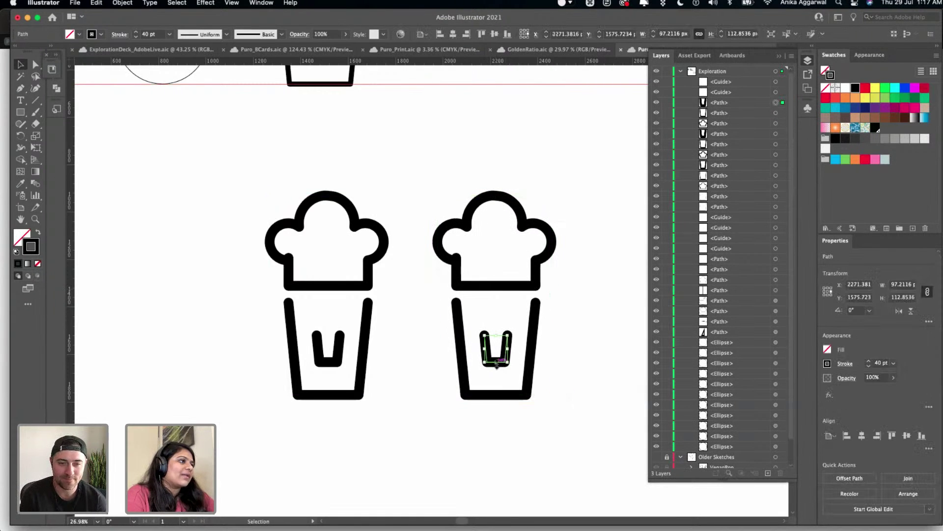
pyautogui.scroll(5, 497, 366)
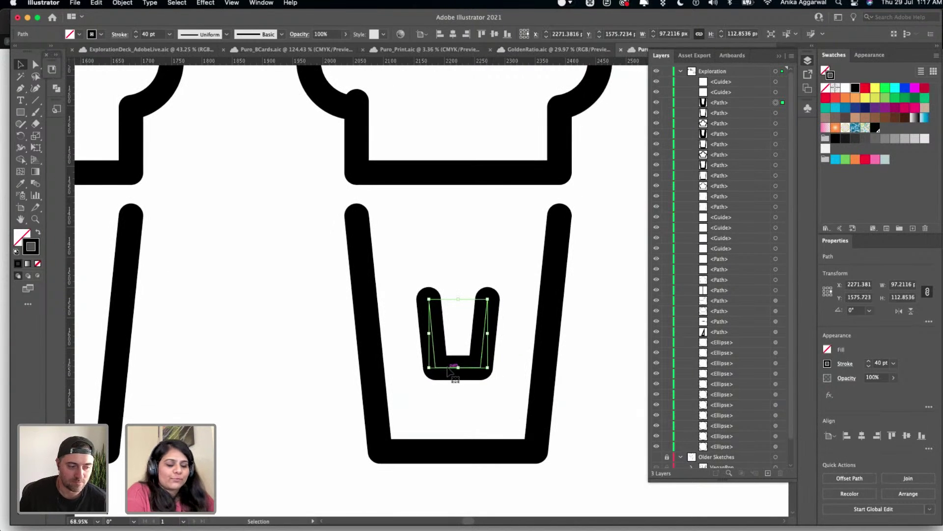
pyautogui.press('a')
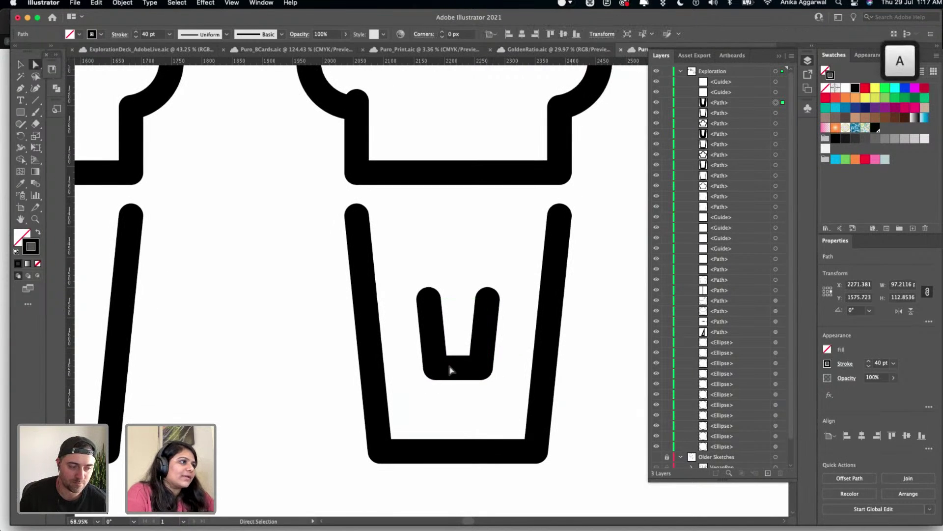
pyautogui.press('v')
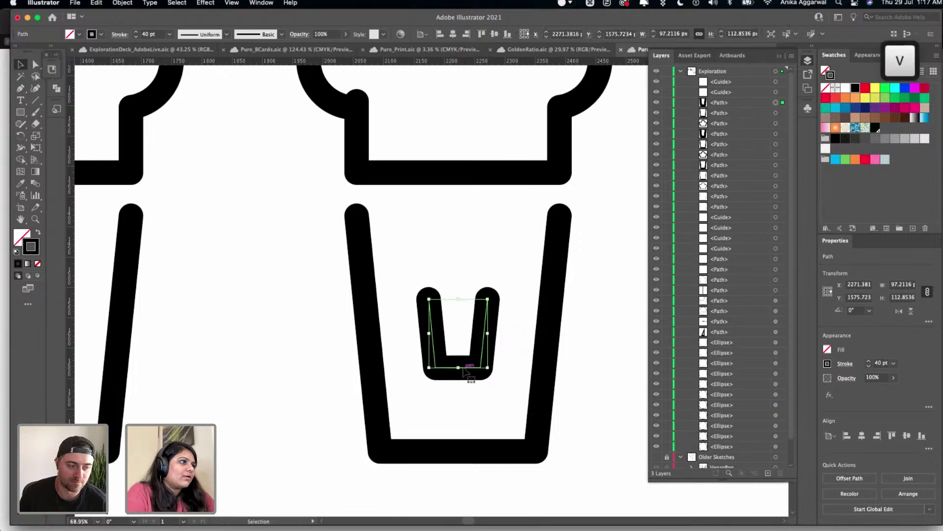
pyautogui.moveTo(458, 367); pyautogui.dragTo(460, 402)
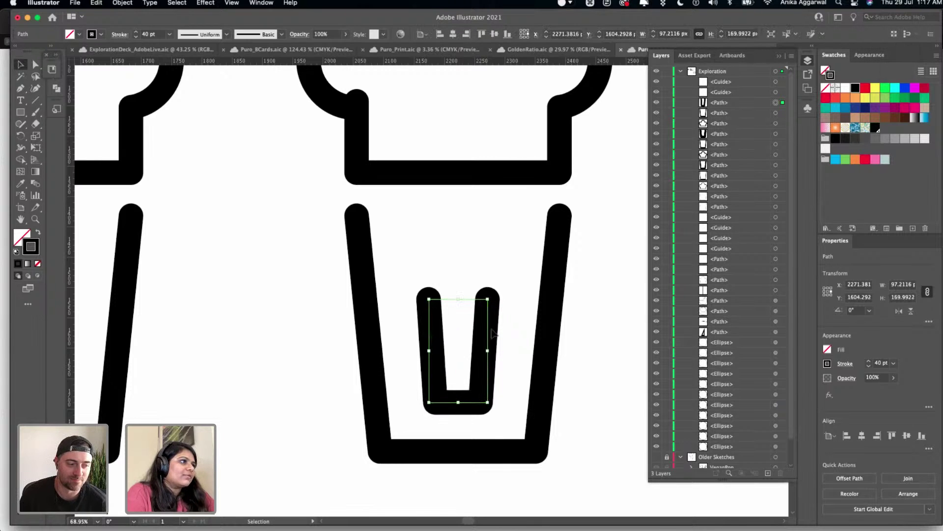
# - Bring the two bottom corner points of the stretched inner cup close together to form a V
pyautogui.press('a')
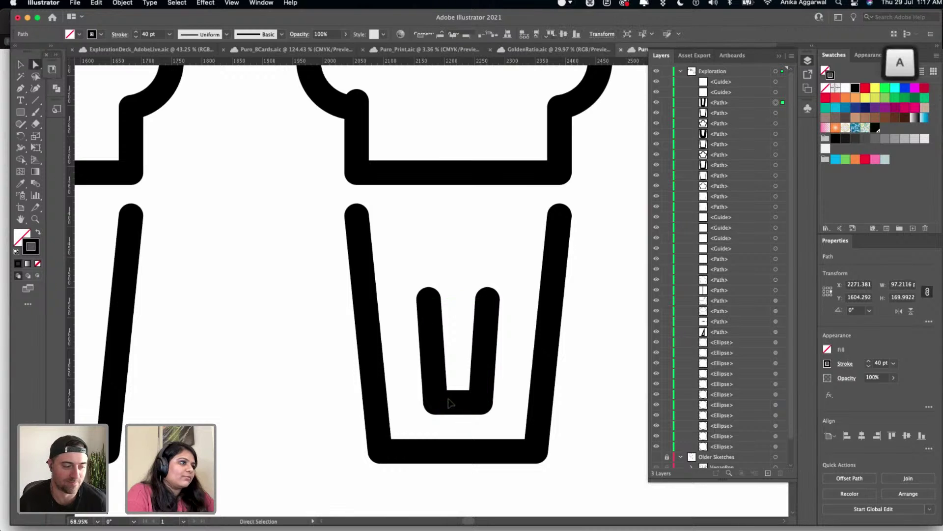
pyautogui.click(435, 402)
pyautogui.moveTo(435, 402); pyautogui.dragTo(466, 403)
pyautogui.press('v')
pyautogui.click(493, 266)
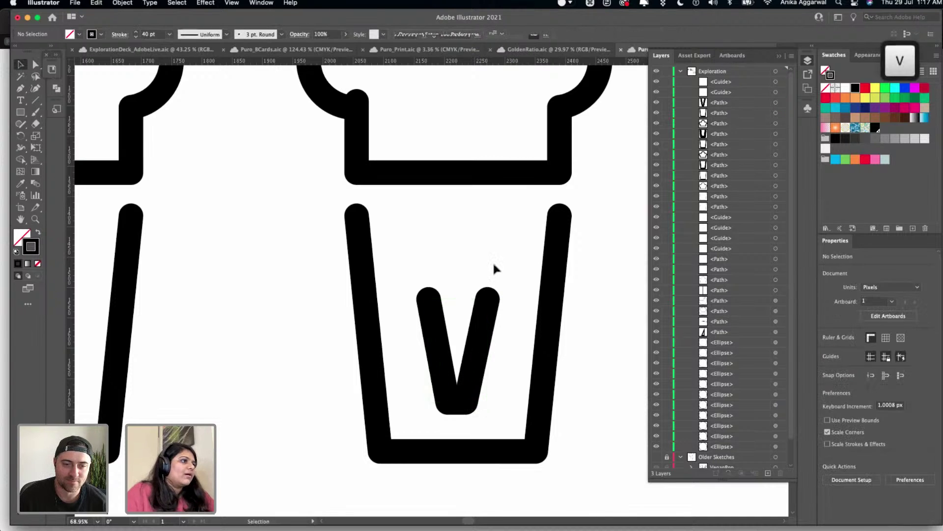
# - Move the V up inside its cup and centre it vertically and horizontally, with the cup as the key object
pyautogui.scroll(-2, 493, 261)
pyautogui.moveTo(486, 325); pyautogui.dragTo(490, 298)
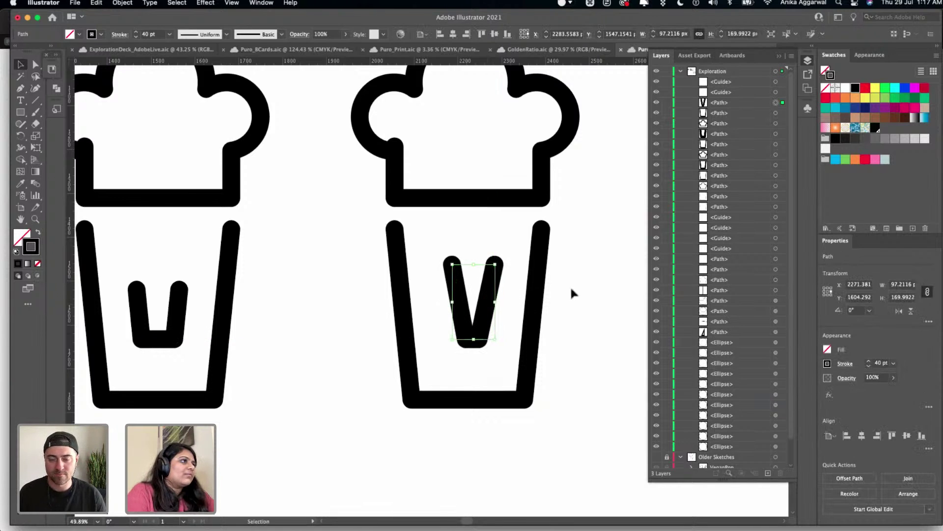
pyautogui.click(573, 284)
pyautogui.scroll(-3, 571, 279)
pyautogui.scroll(-2, 571, 279)
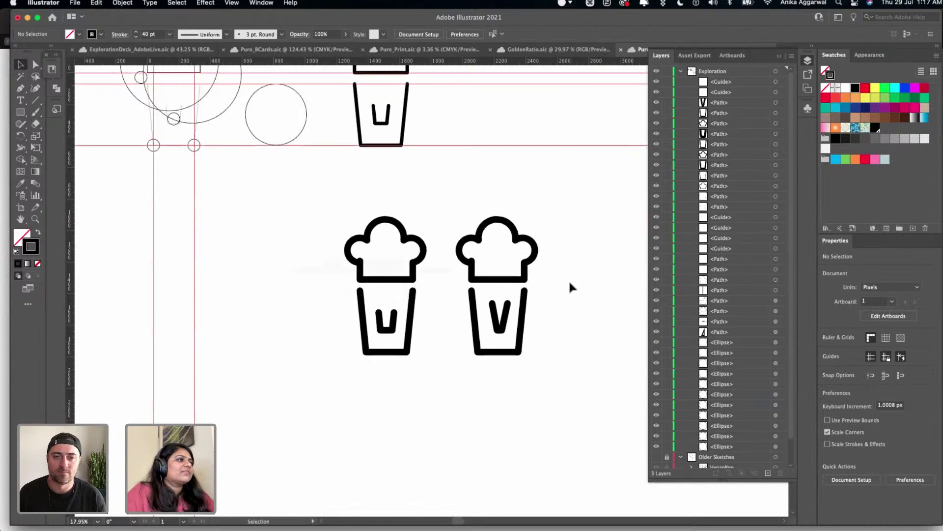
pyautogui.click(460, 345)
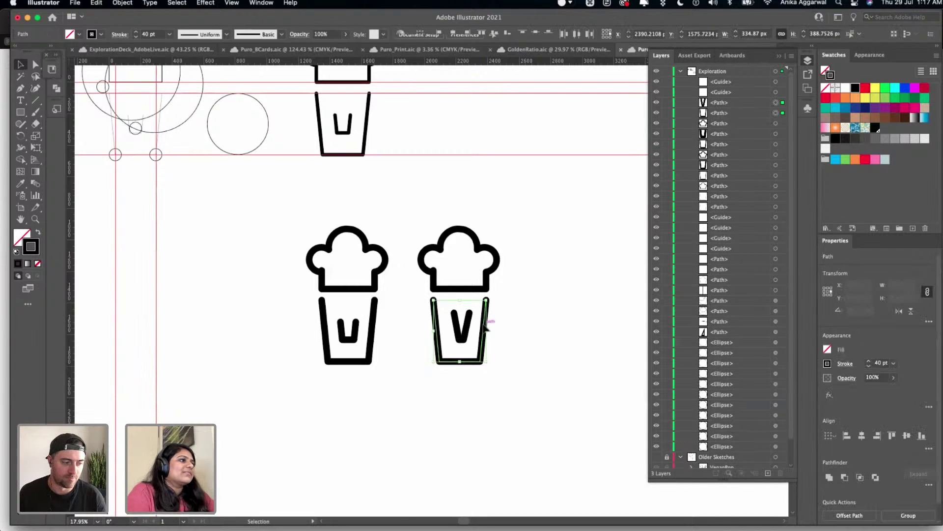
pyautogui.click(906, 435)
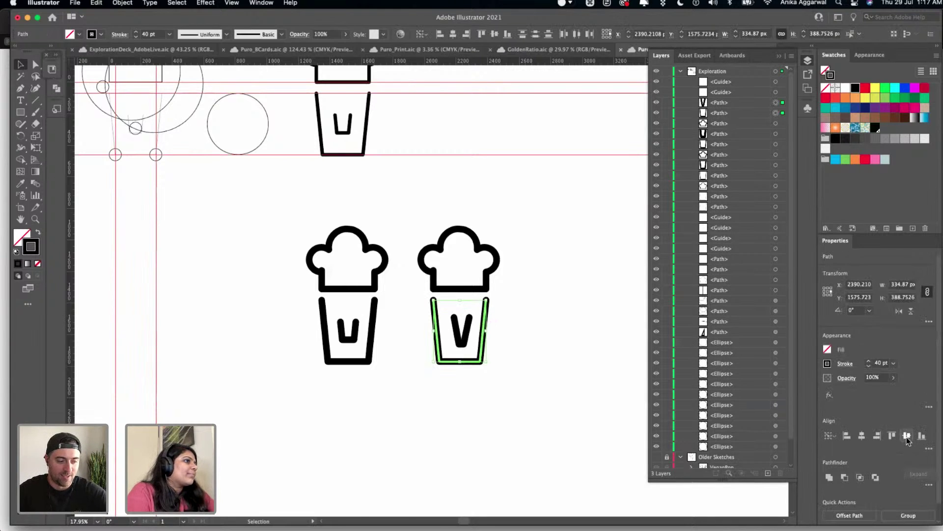
pyautogui.click(862, 436)
pyautogui.click(559, 310)
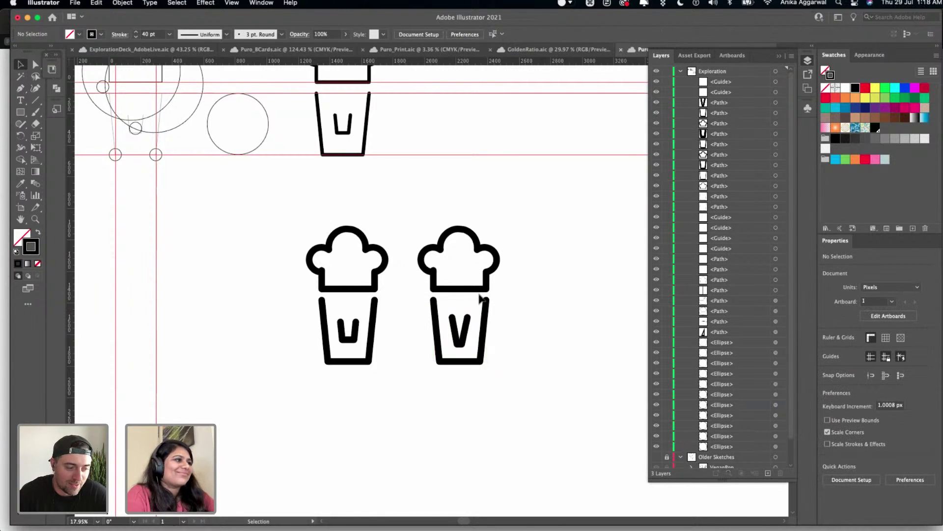
# - Nudge the V up about 30 px inside its cup and place a copy of the whole V symbol below the two thick symbols
pyautogui.click(475, 333)
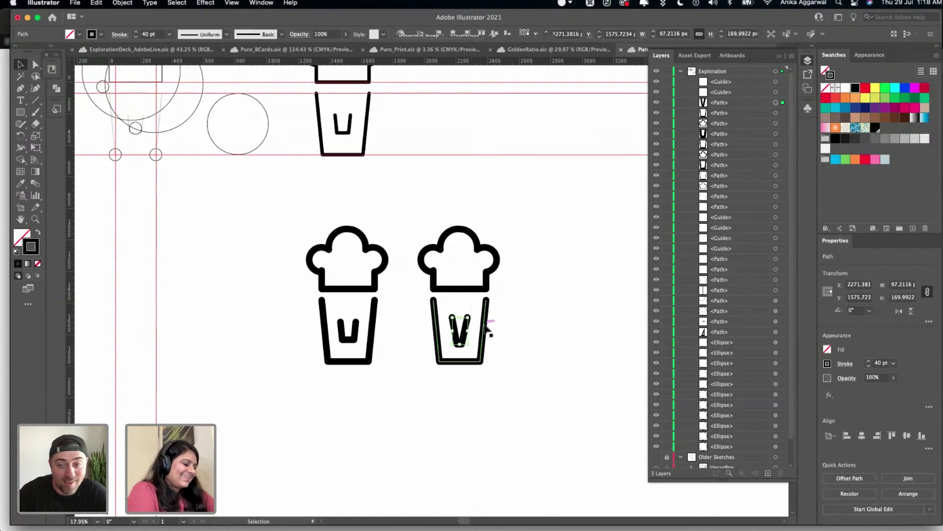
pyautogui.click(550, 150)
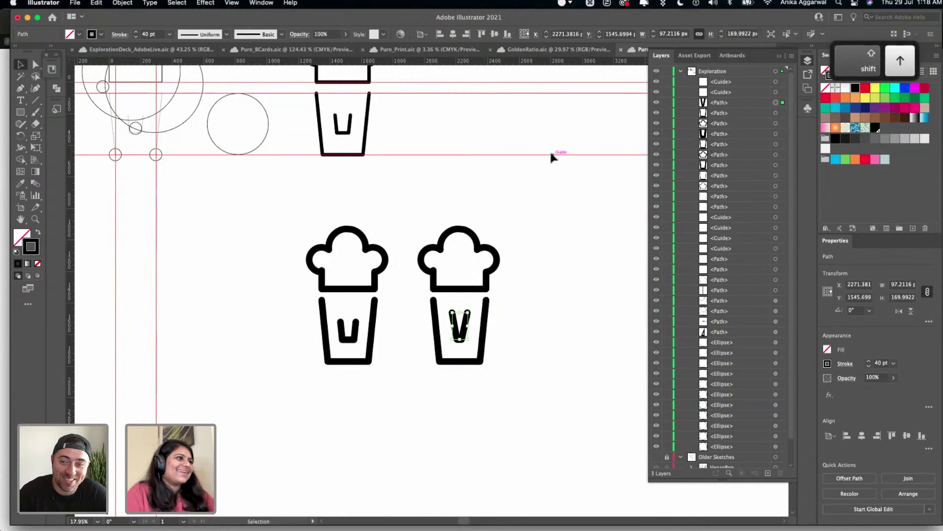
pyautogui.scroll(-2, 506, 306)
pyautogui.click(474, 342)
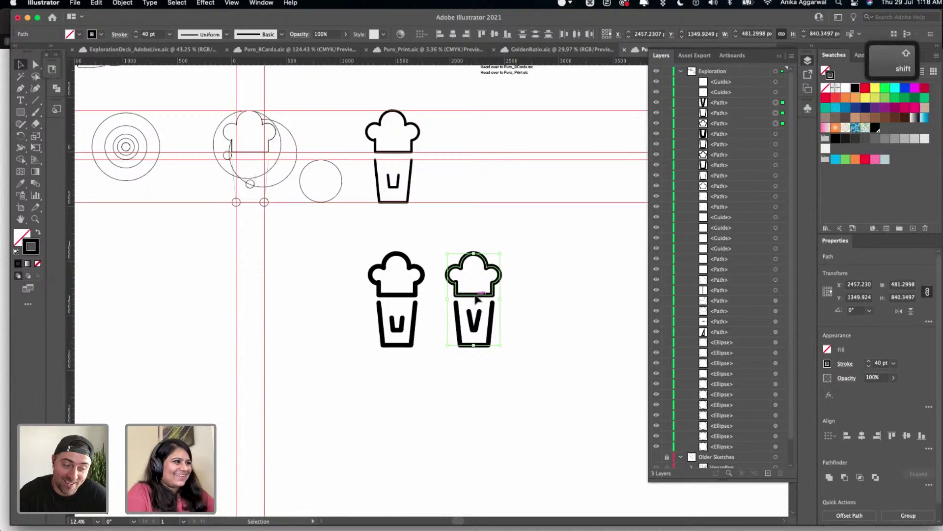
pyautogui.moveTo(543, 199); pyautogui.dragTo(467, 354)
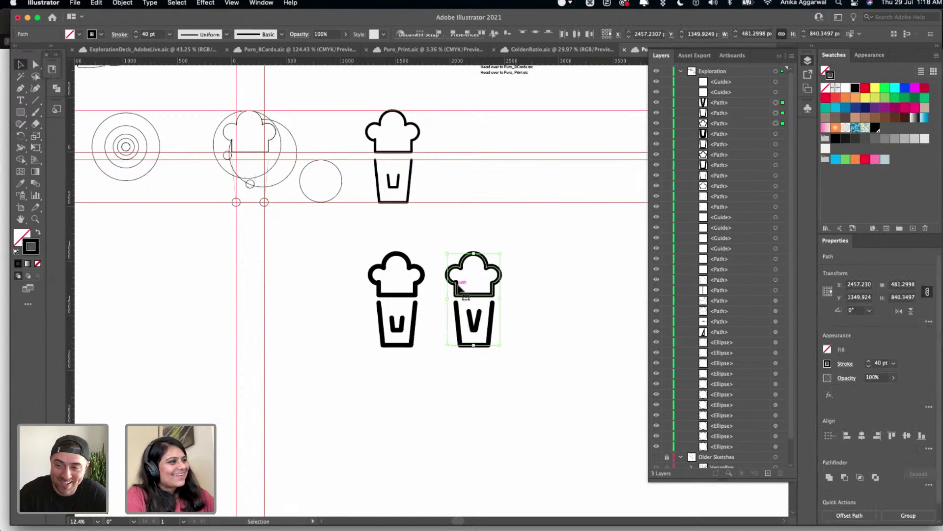
pyautogui.moveTo(464, 298); pyautogui.dragTo(328, 420)
pyautogui.click(397, 418)
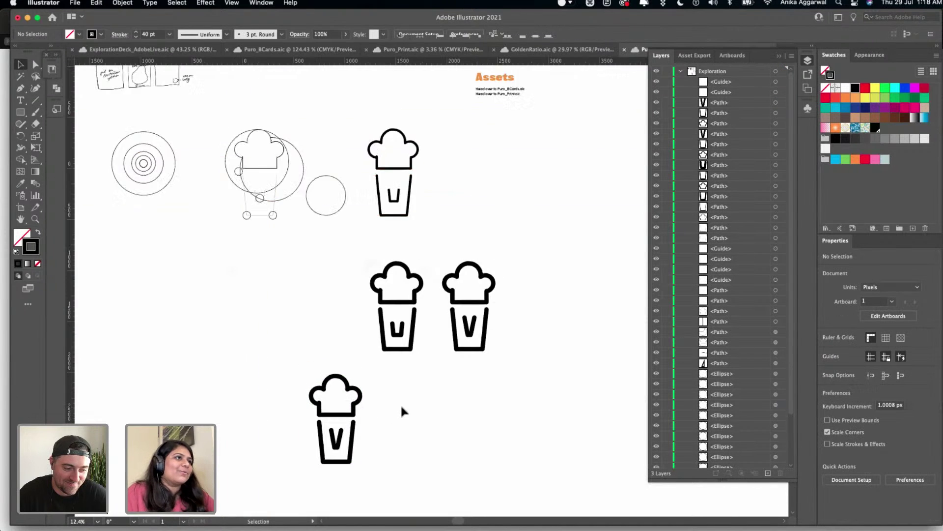
# - Examine the notebook sketches and the hand-drawn PURO logo ideas for how the symbol and name could be combined
pyautogui.scroll(-5, 368, 269)
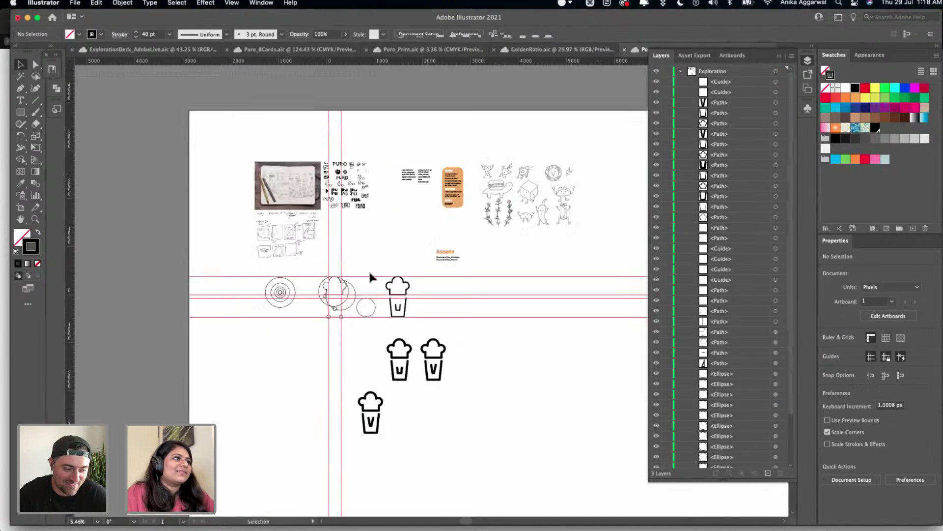
pyautogui.scroll(5, 358, 294)
pyautogui.scroll(5, 361, 282)
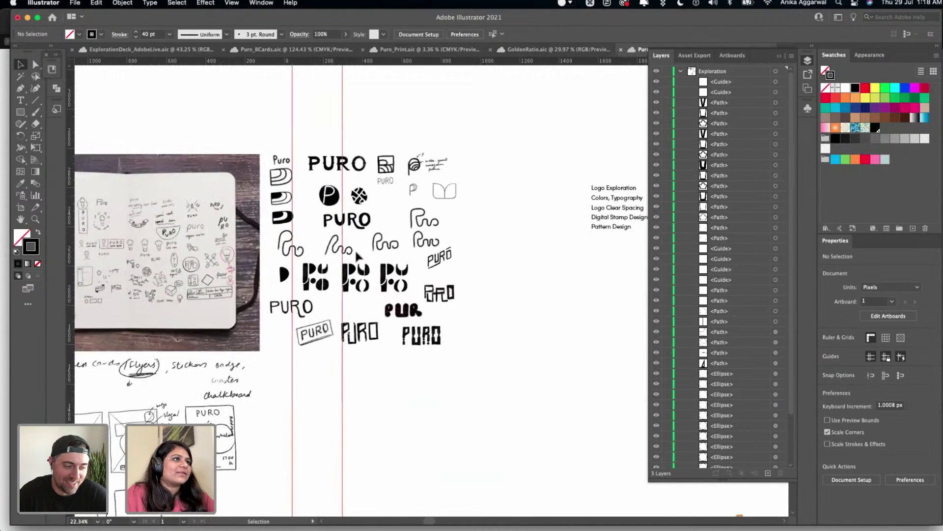
pyautogui.hscroll(-10, 350, 241)
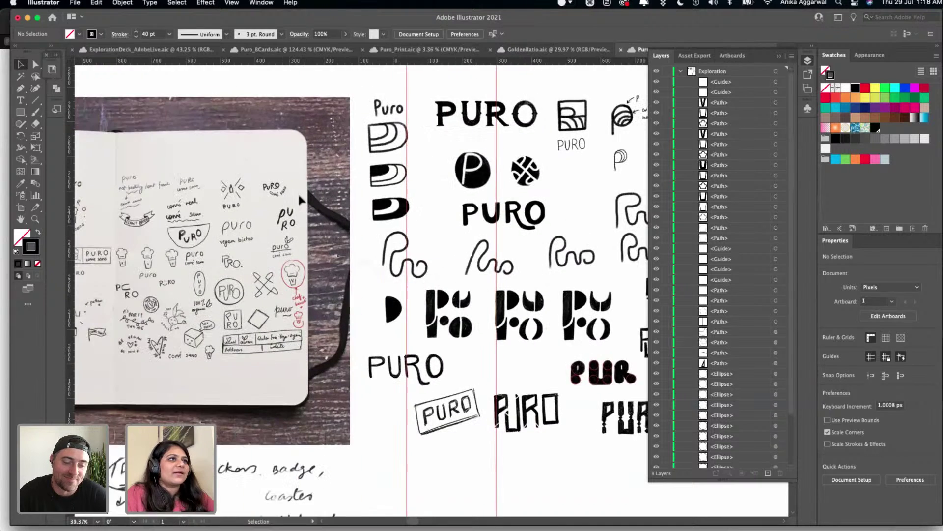
pyautogui.hscroll(-3, 140, 134)
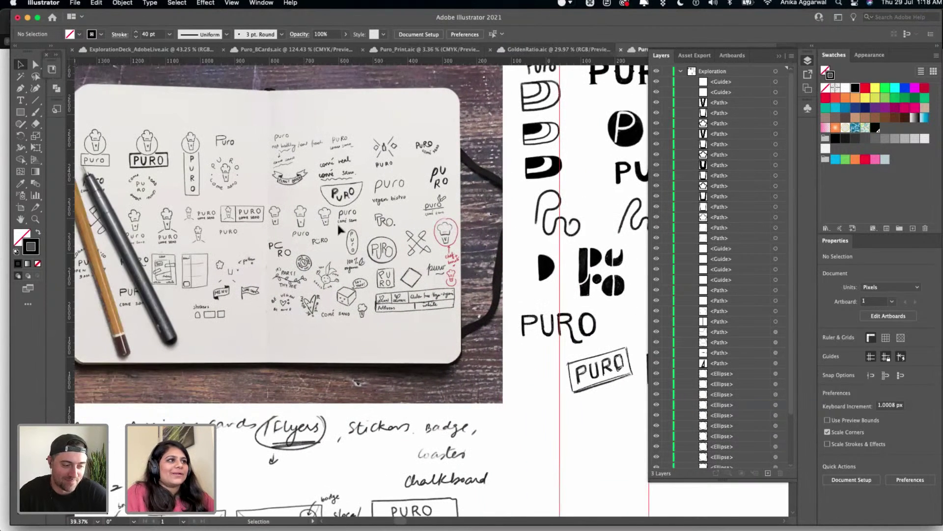
pyautogui.scroll(-5, 333, 264)
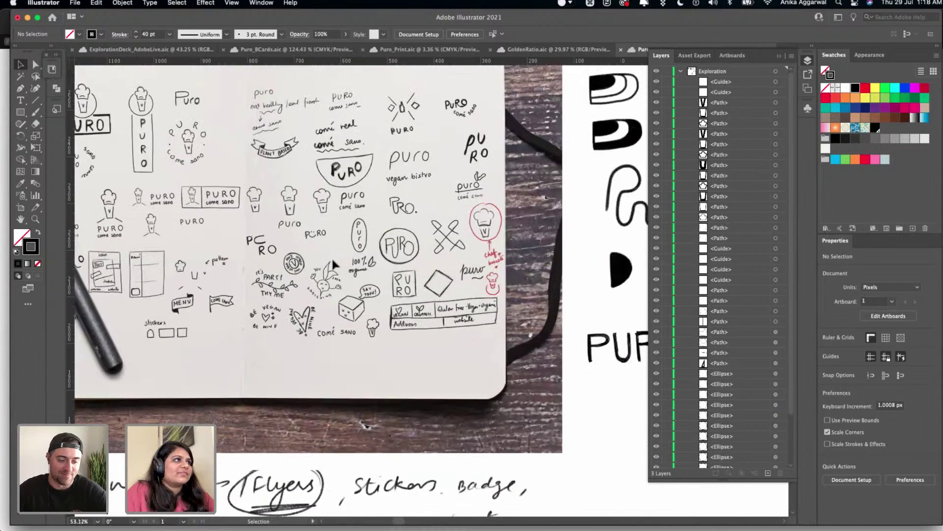
pyautogui.scroll(-5, 333, 264)
pyautogui.hscroll(15, 333, 260)
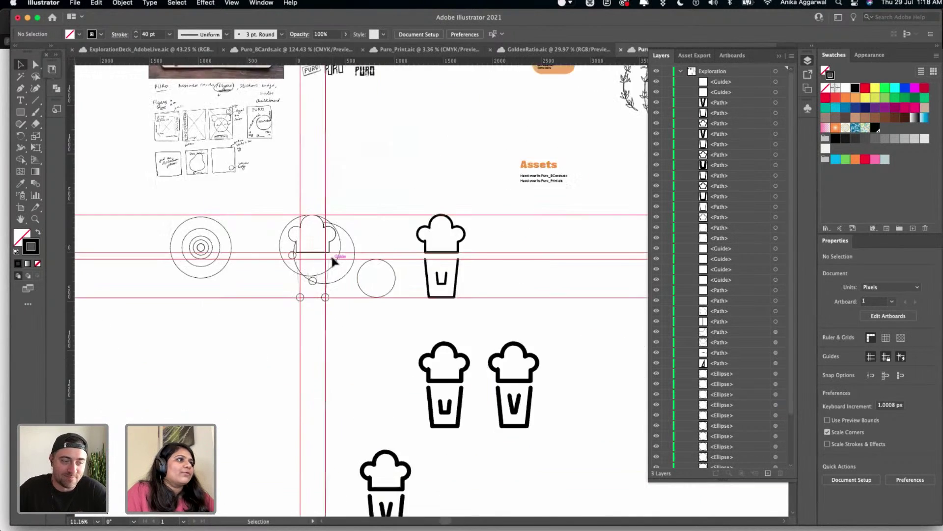
# - Add the text PURO in the empty area beside the symbols and enlarge it proportionally to about 647 pt
pyautogui.press('t')
pyautogui.click(357, 241)
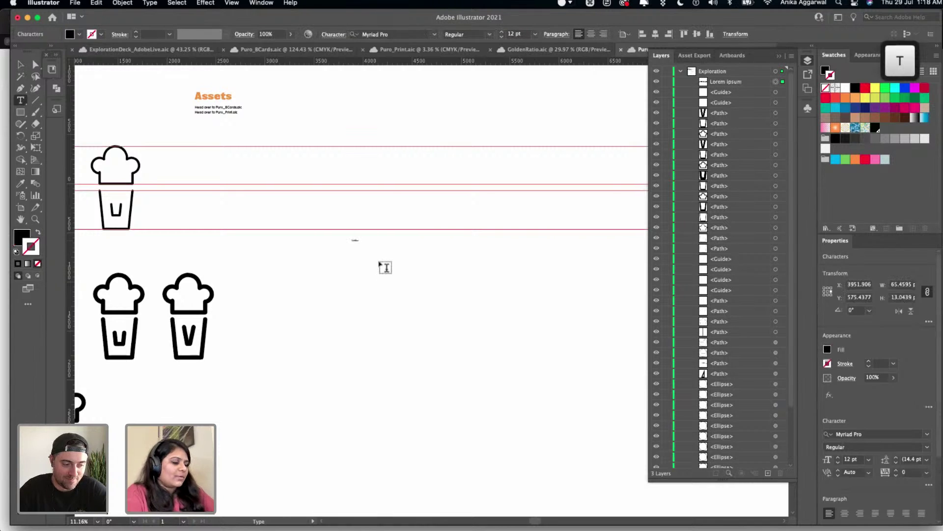
pyautogui.write('PURO')
pyautogui.press('Escape')
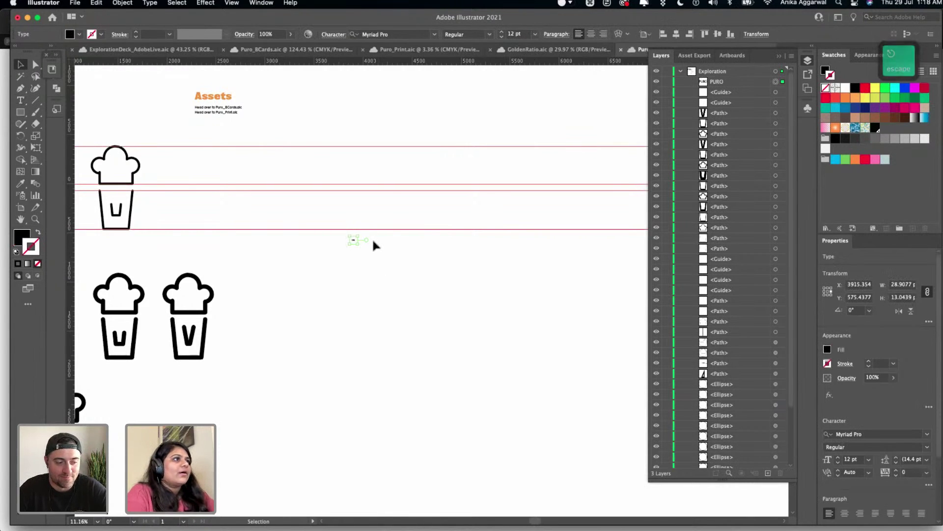
pyautogui.moveTo(361, 244); pyautogui.dragTo(411, 375)
pyautogui.click(408, 368)
pyautogui.click(388, 262)
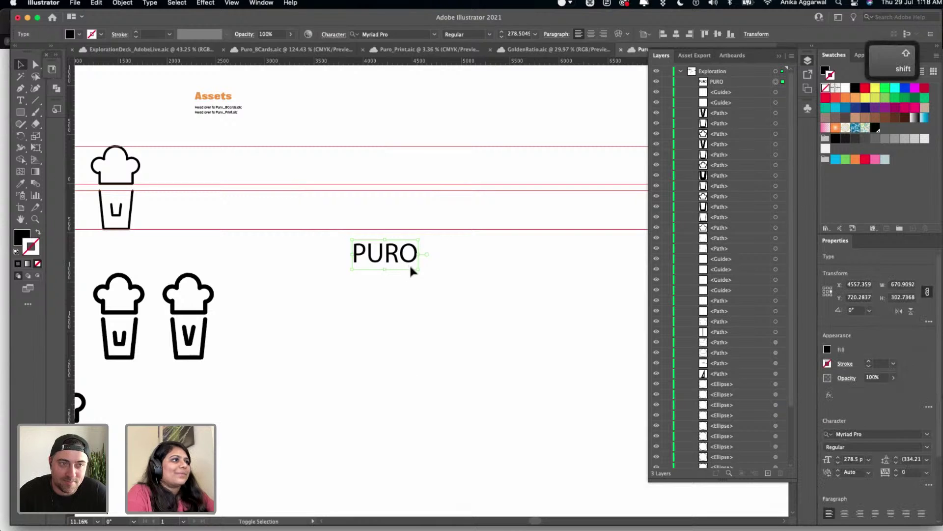
pyautogui.moveTo(417, 268); pyautogui.dragTo(505, 308)
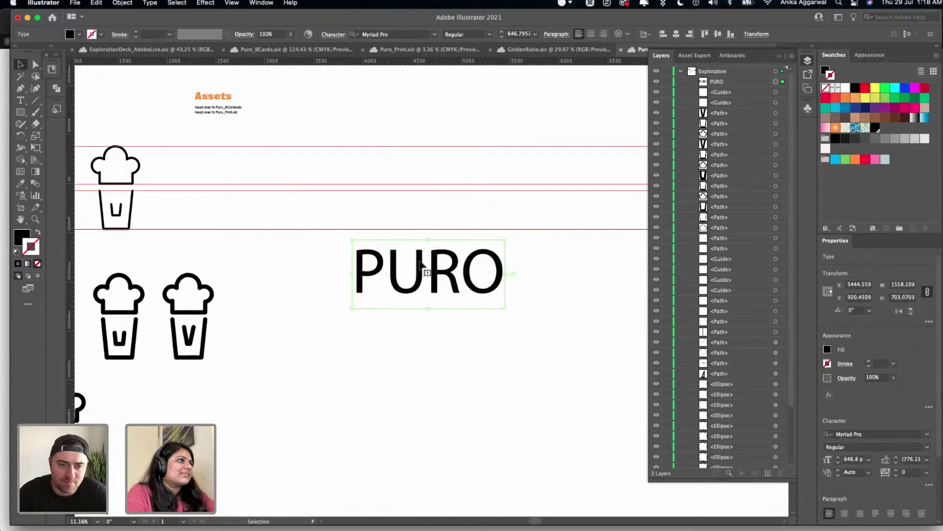
# - Move the PURO text to the empty area near the artboard's upper edge, beyond the character illustrations
pyautogui.moveTo(420, 264); pyautogui.dragTo(407, 257)
pyautogui.scroll(-5, 557, 423)
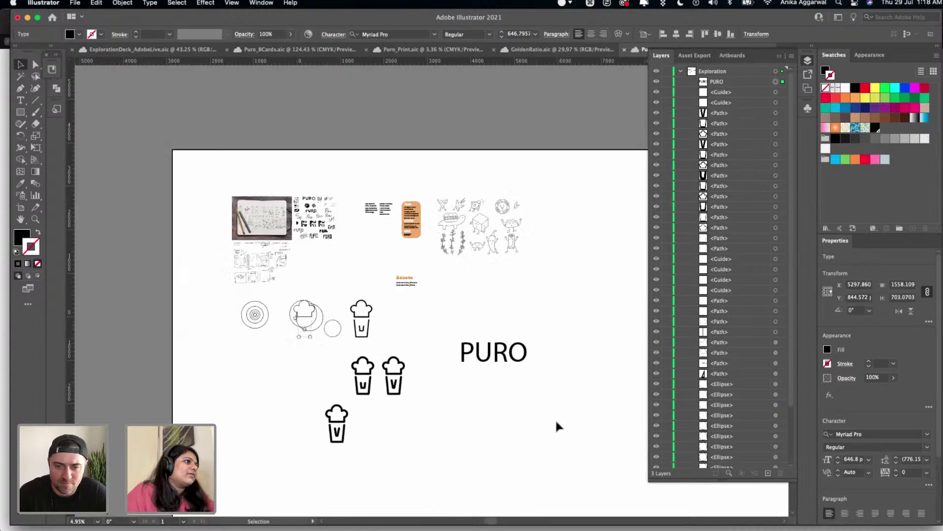
pyautogui.moveTo(557, 423); pyautogui.dragTo(352, 259)
pyautogui.moveTo(289, 324); pyautogui.dragTo(441, 153)
# - Examine the hand-drawn food character illustrations, the vegan badge and the tagline notes beside them
pyautogui.scroll(2, 267, 176)
pyautogui.scroll(4, 268, 181)
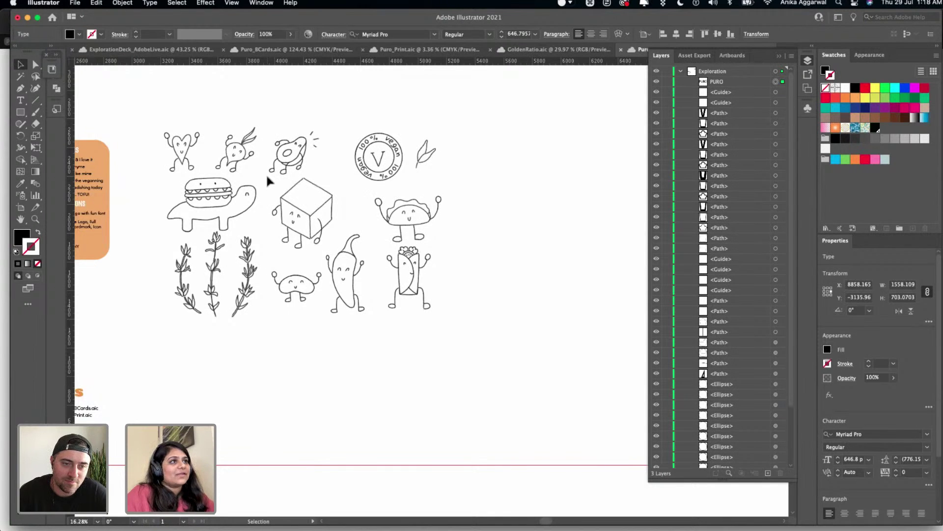
pyautogui.scroll(2, 267, 180)
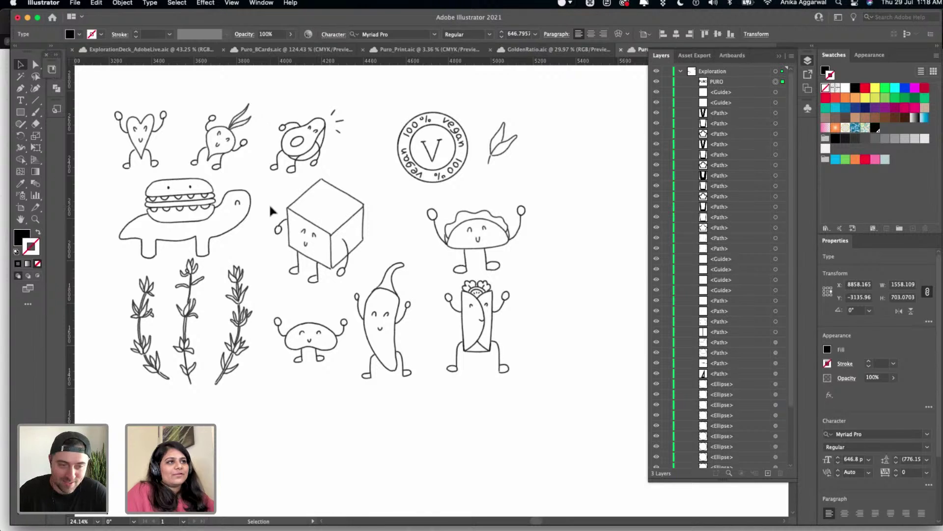
pyautogui.scroll(3, 229, 152)
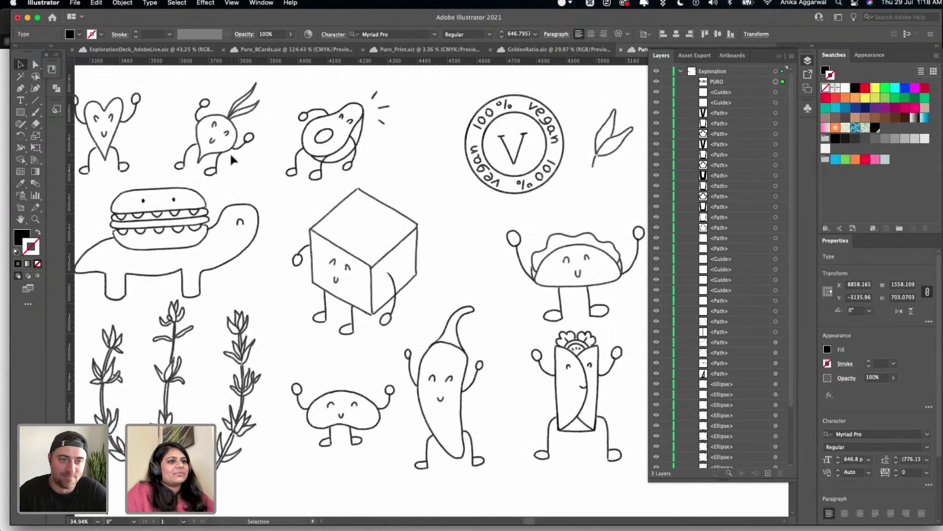
pyautogui.scroll(-2, 231, 154)
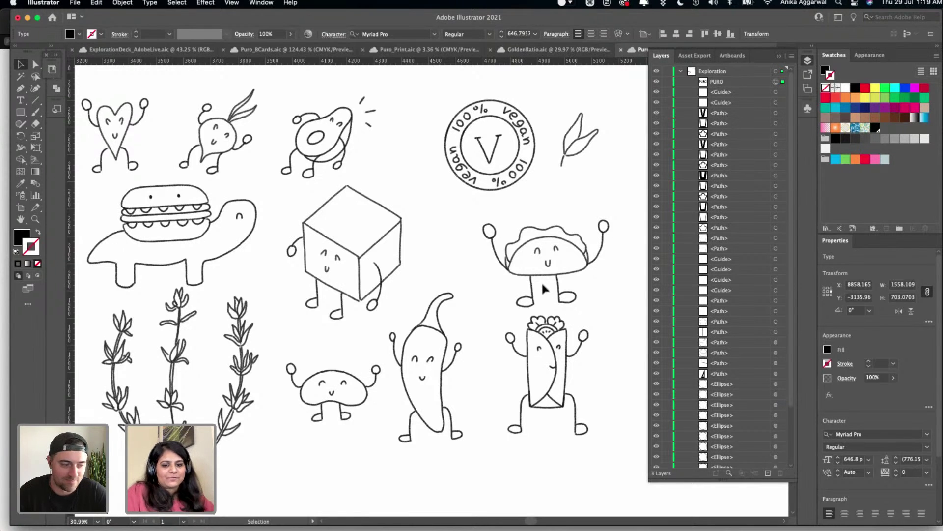
pyautogui.scroll(-3, 541, 285)
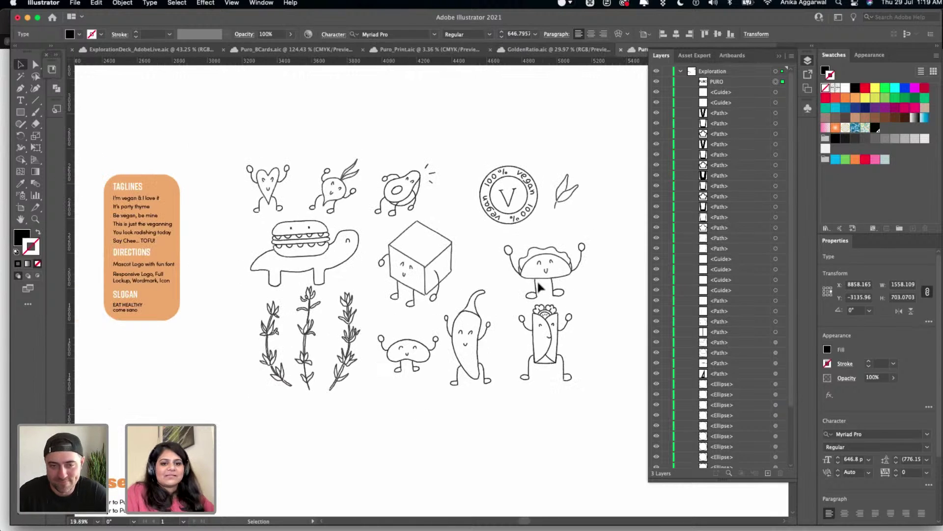
pyautogui.hscroll(5, 539, 286)
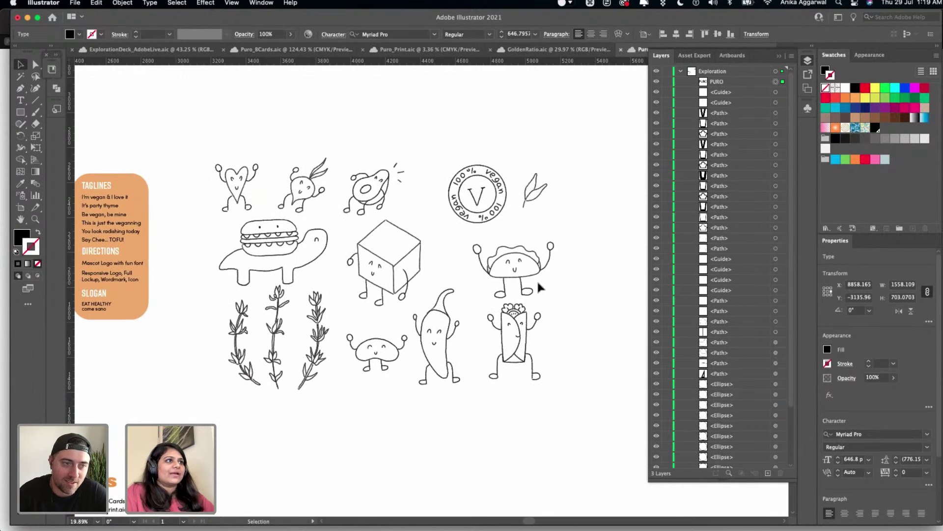
pyautogui.hscroll(-3, 375, 241)
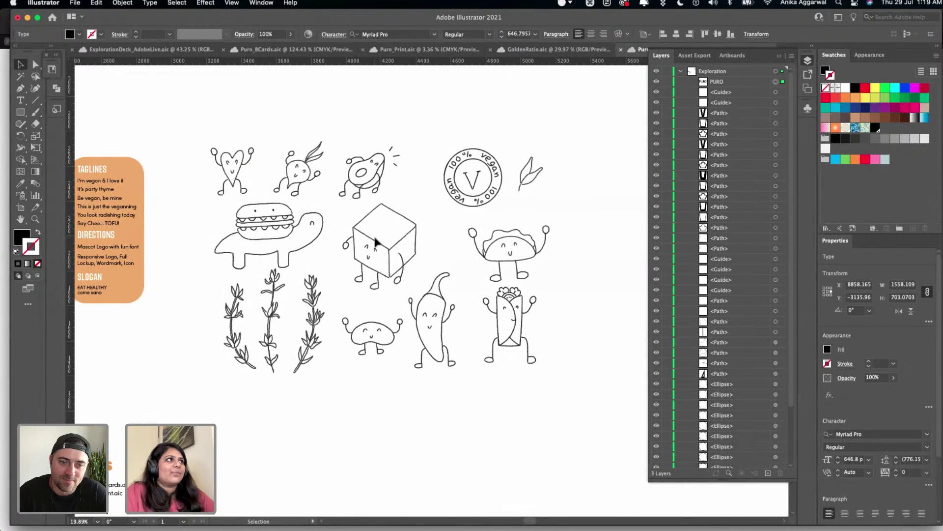
# - Place a copy of the PURO text straight below the original, about 960 px lower
pyautogui.hscroll(15, 375, 241)
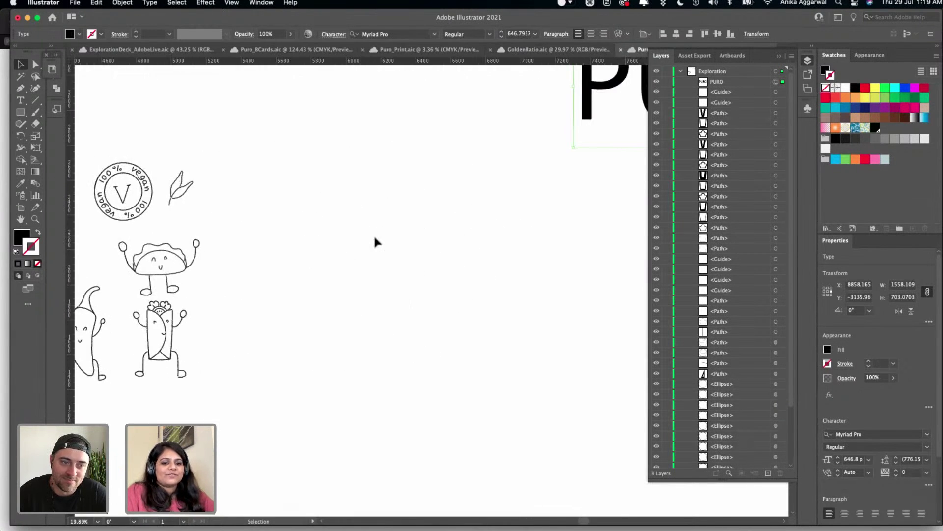
pyautogui.hscroll(8, 373, 234)
pyautogui.scroll(3, 373, 234)
pyautogui.scroll(-3, 373, 234)
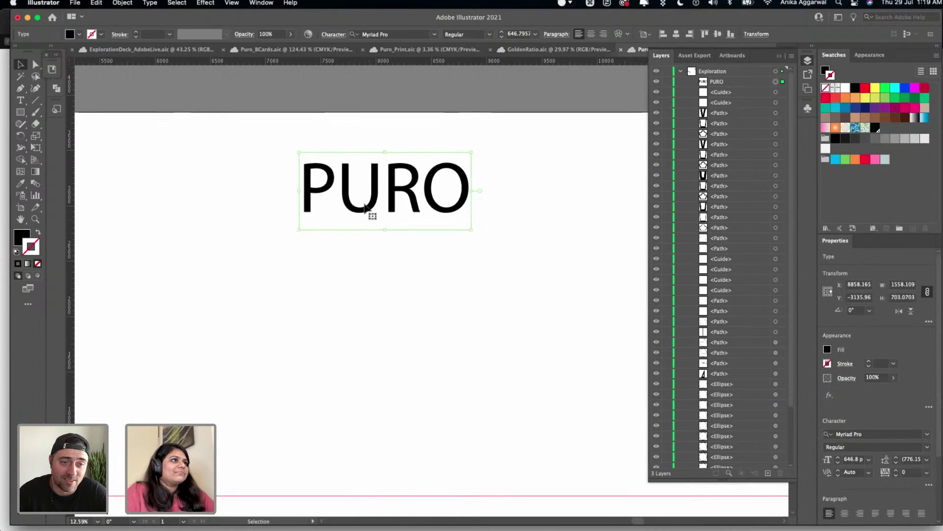
pyautogui.moveTo(370, 209); pyautogui.dragTo(371, 319)
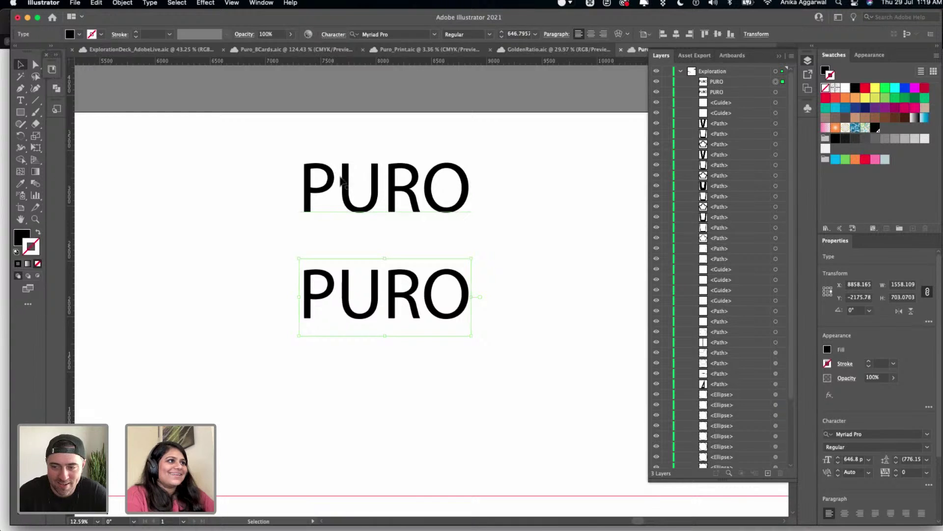
# - Set the font of the upper PURO text to Beastly
pyautogui.click(352, 190)
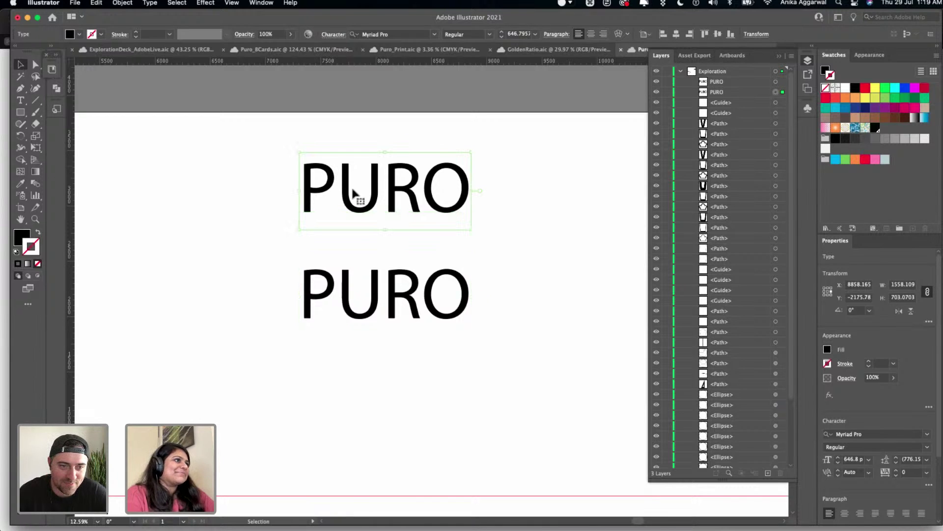
pyautogui.click(928, 434)
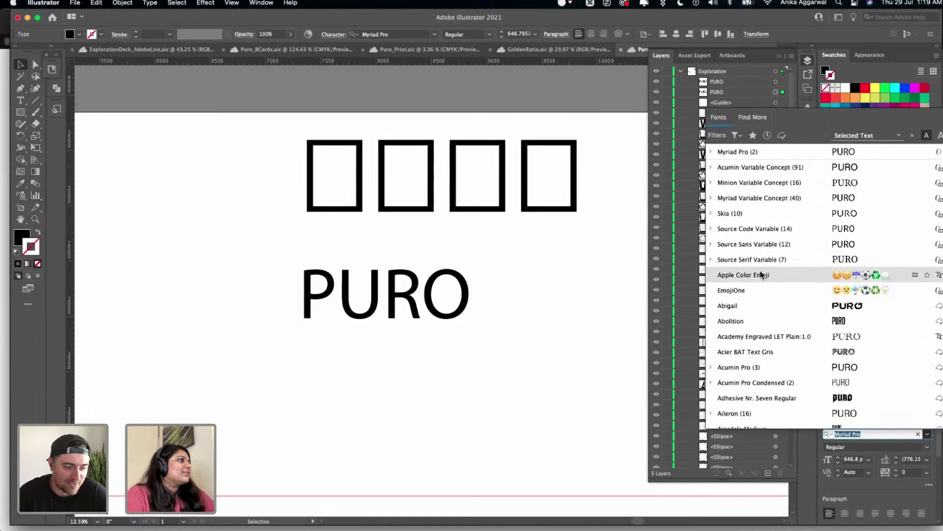
pyautogui.scroll(-10, 759, 344)
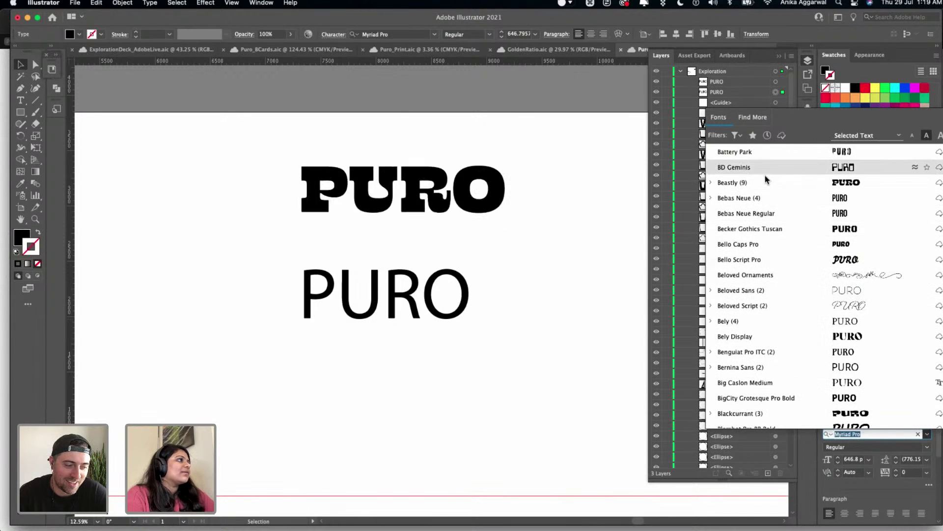
pyautogui.click(722, 185)
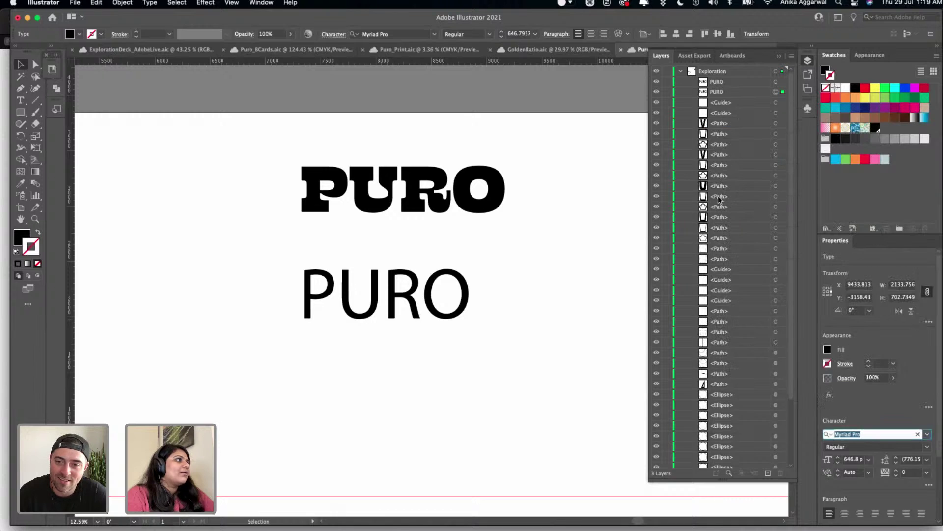
# - Duplicate the Myriad Pro PURO text downward into six more evenly spaced copies forming a column
pyautogui.click(505, 278)
pyautogui.click(433, 298)
pyautogui.scroll(-3, 435, 300)
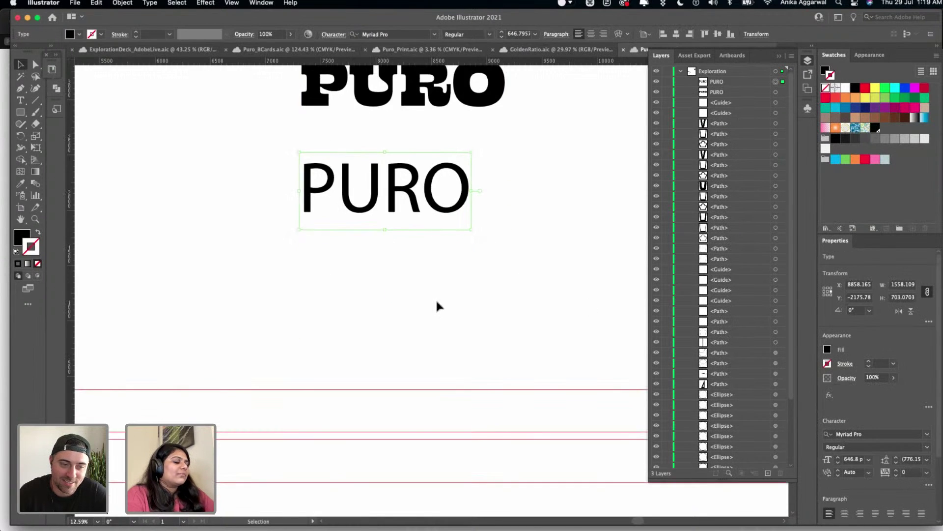
pyautogui.hscroll(-2, 437, 302)
pyautogui.press('super+minus')
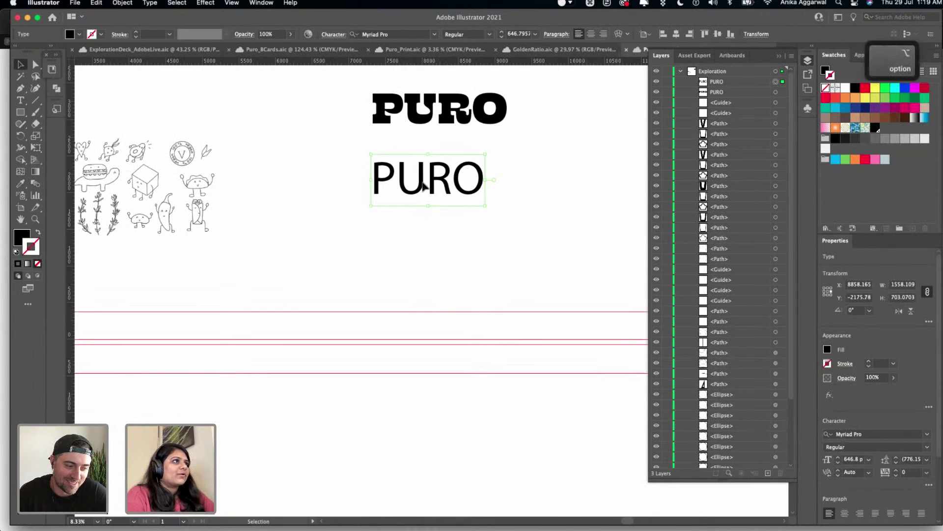
pyautogui.moveTo(422, 190); pyautogui.dragTo(424, 249)
pyautogui.press('super+d')
pyautogui.press('super+d')
pyautogui.press('super+d')
pyautogui.press('super+d')
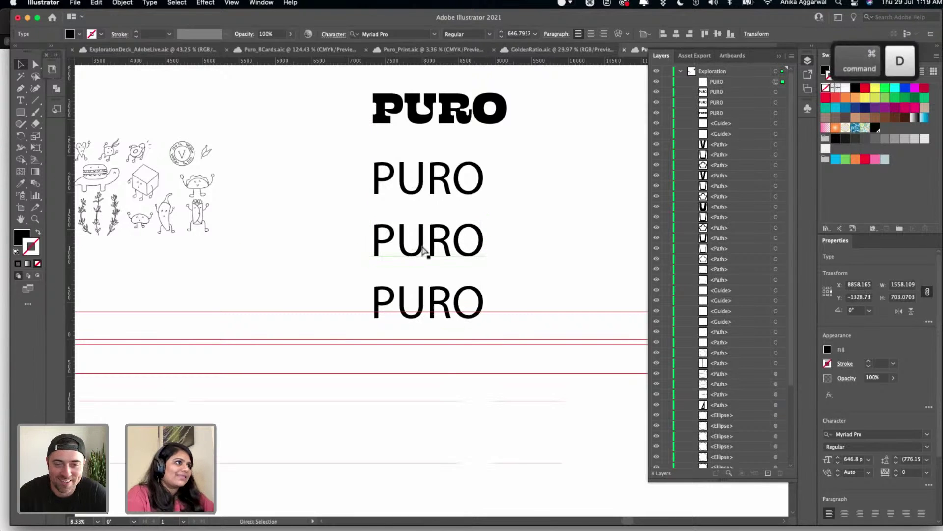
pyautogui.scroll(-2, 424, 251)
pyautogui.click(502, 221)
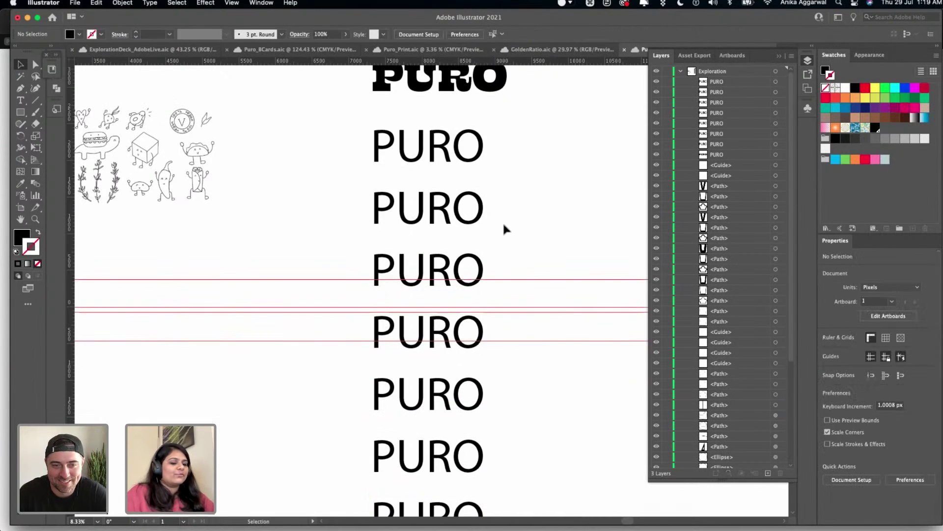
pyautogui.scroll(-3, 502, 221)
pyautogui.scroll(5, 488, 200)
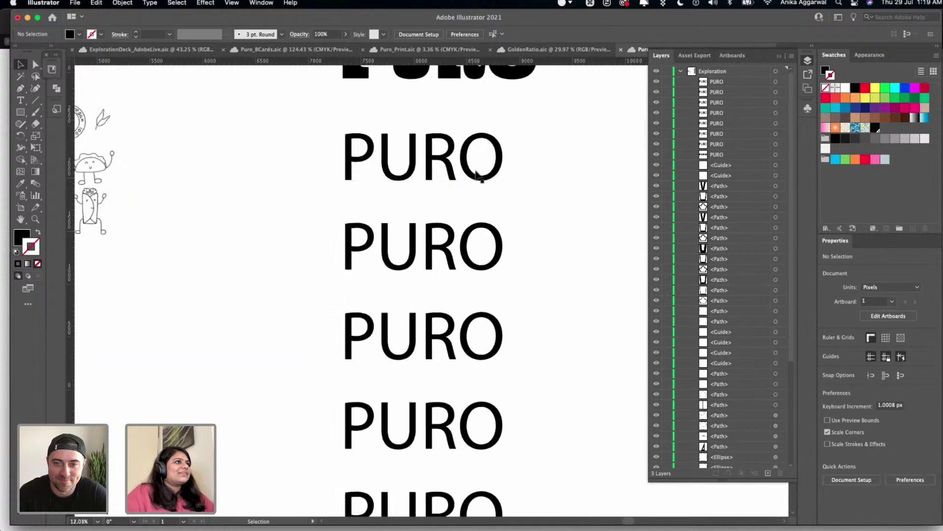
pyautogui.scroll(-3, 371, 153)
pyautogui.moveTo(369, 145); pyautogui.dragTo(457, 458)
pyautogui.moveTo(429, 171); pyautogui.dragTo(437, 169)
pyautogui.click(442, 185)
pyautogui.scroll(4, 421, 148)
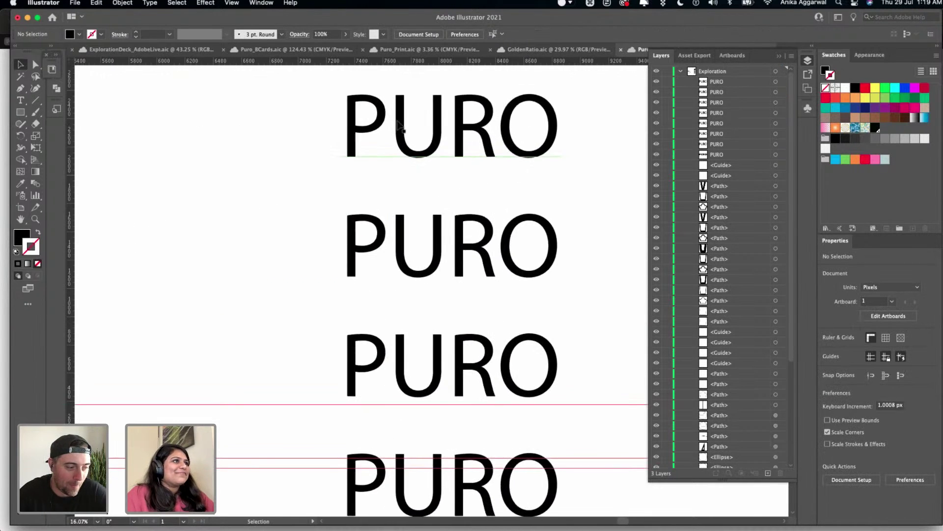
pyautogui.scroll(-3, 356, 156)
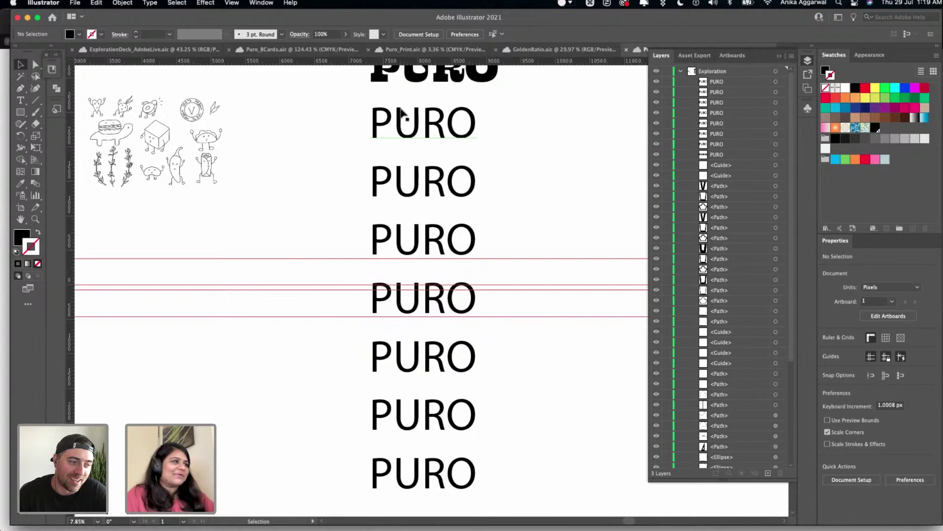
# - Set the font of the second PURO text in the column to Ohno Blazeface
pyautogui.scroll(3, 402, 114)
pyautogui.click(422, 129)
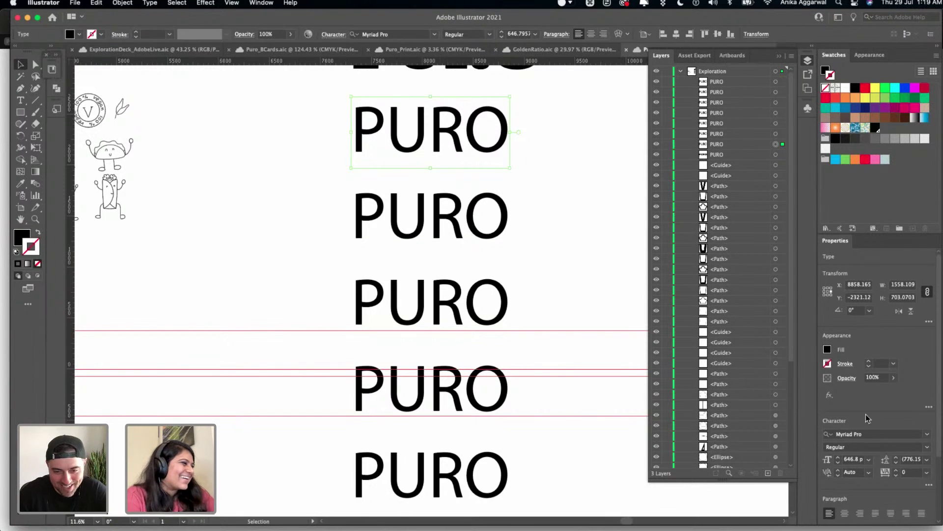
pyautogui.click(928, 434)
pyautogui.scroll(-15, 811, 375)
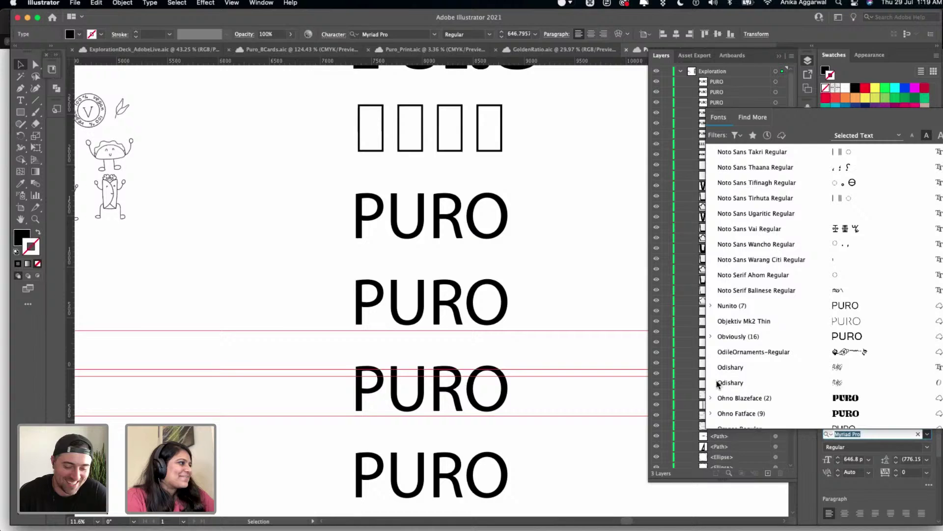
pyautogui.click(742, 398)
# - Set the third PURO text in the column to Filson Soft Bold
pyautogui.scroll(-3, 571, 253)
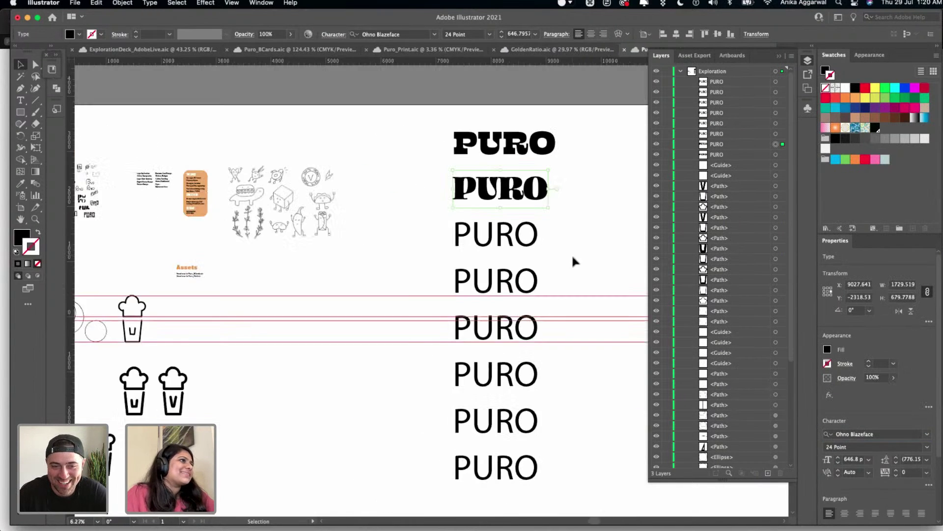
pyautogui.click(461, 259)
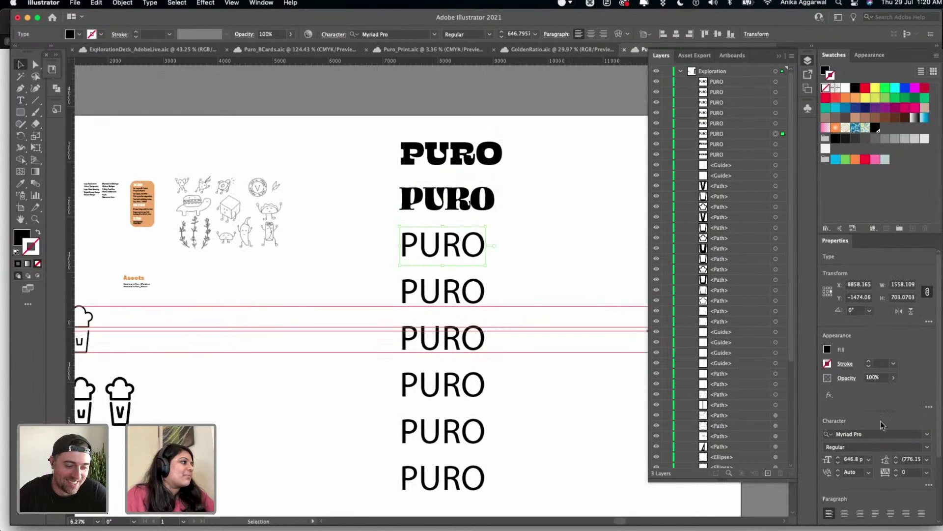
pyautogui.click(932, 435)
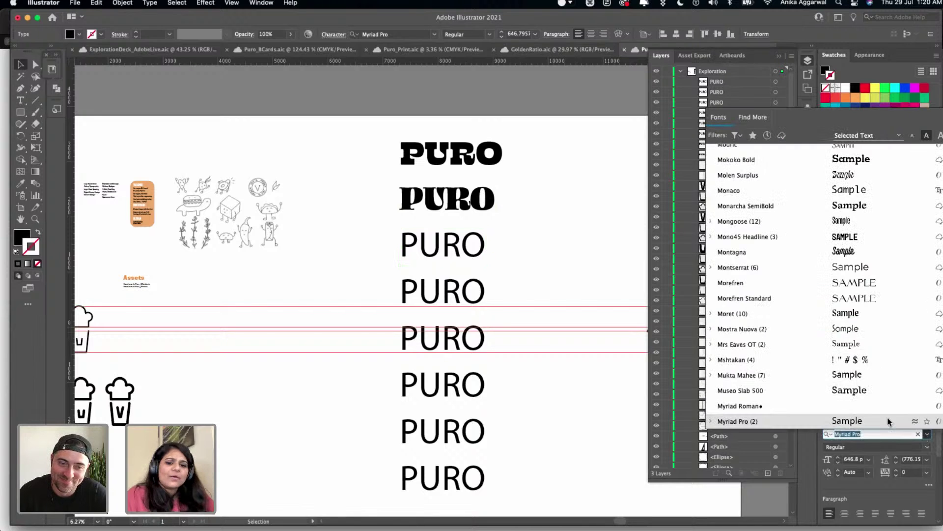
pyautogui.write('fi')
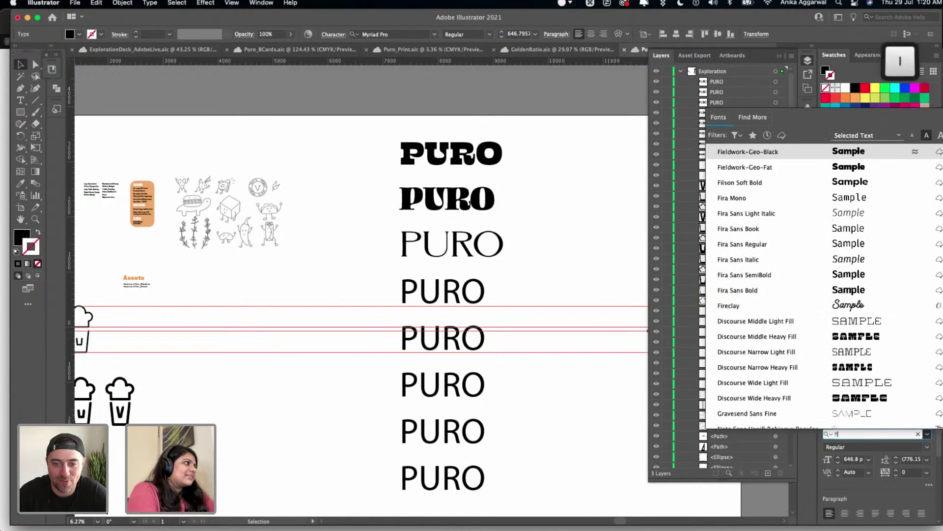
pyautogui.click(766, 182)
pyautogui.click(543, 267)
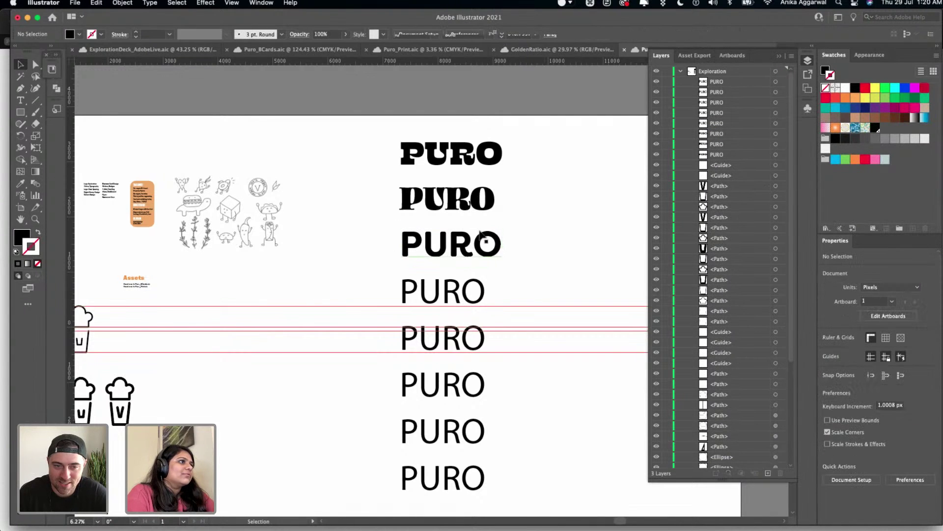
# - Set the fourth PURO text in the column to Oswald Heavy Regular
pyautogui.click(472, 289)
pyautogui.click(926, 435)
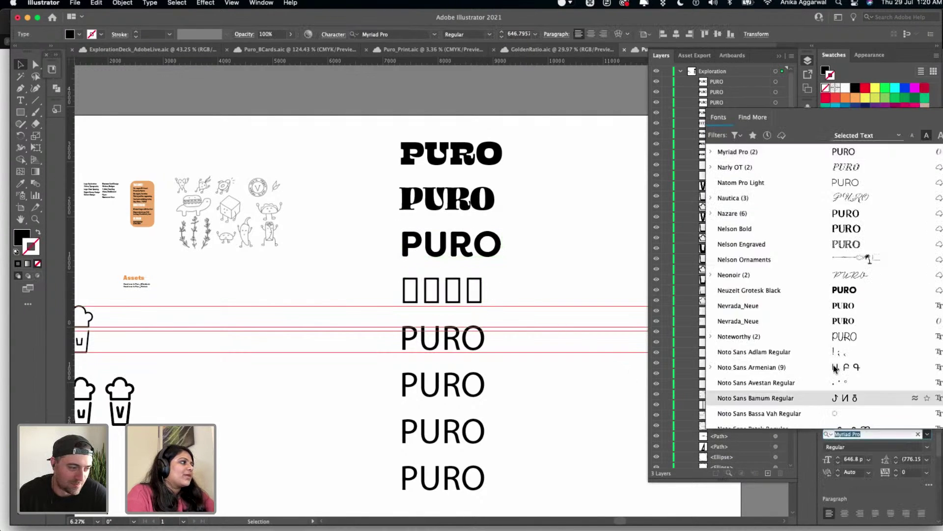
pyautogui.scroll(-15, 830, 369)
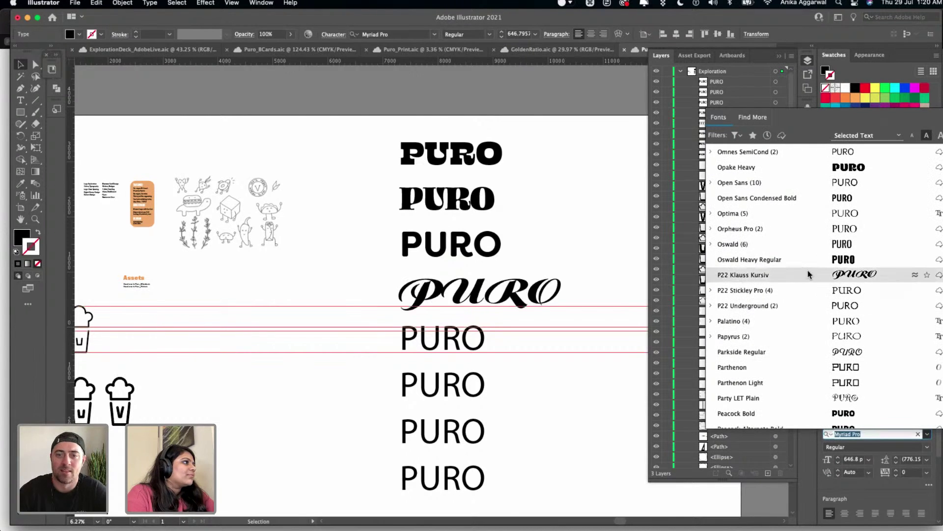
pyautogui.click(800, 260)
# - Set the fifth PURO text in the column to Cooper Std Black
pyautogui.click(469, 350)
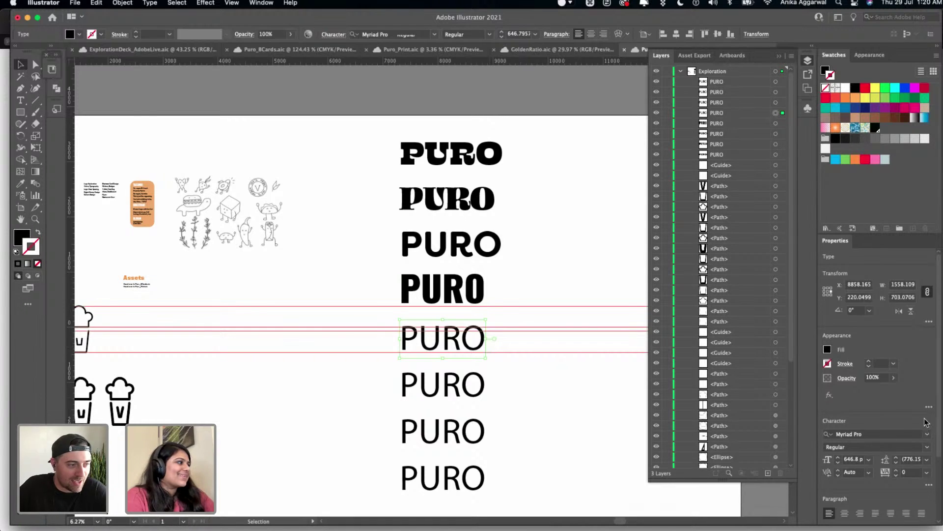
pyautogui.click(928, 434)
pyautogui.write('coo')
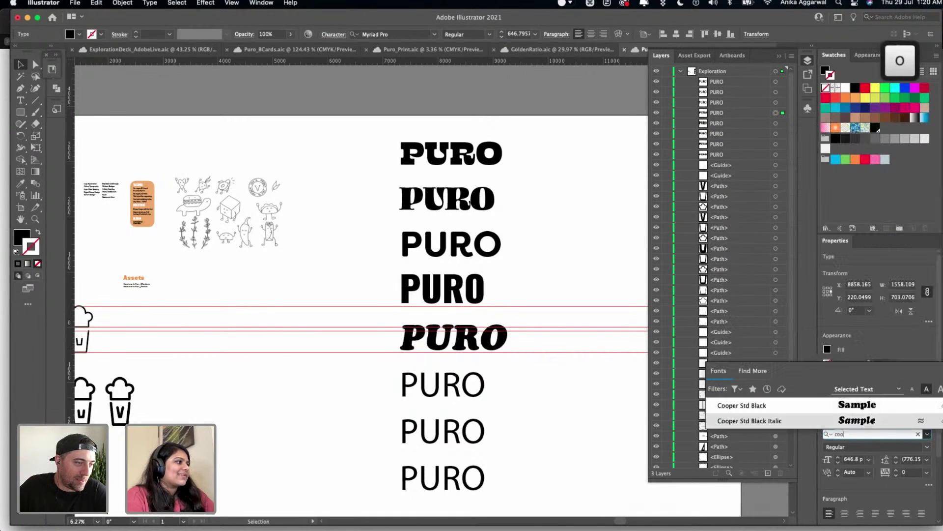
pyautogui.click(884, 405)
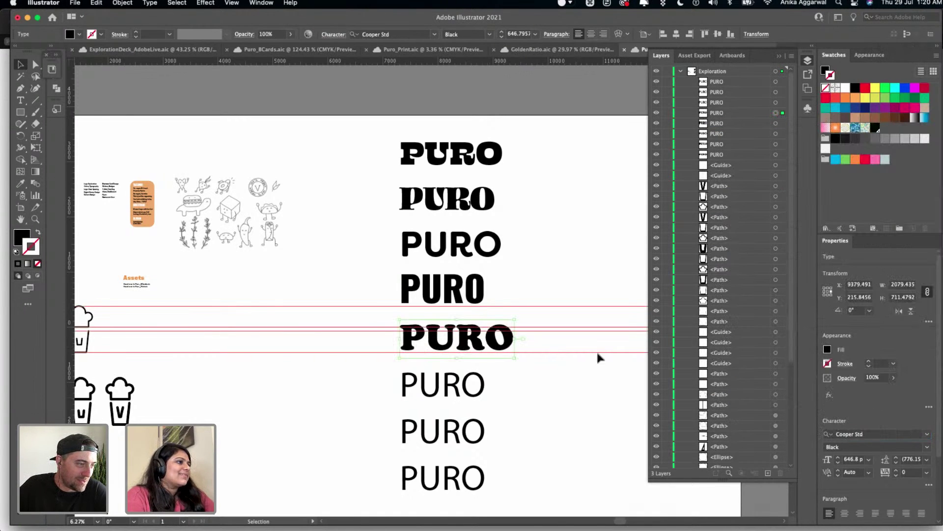
pyautogui.click(598, 372)
# - Set the sixth PURO text in the column to Poleno Bold
pyautogui.click(485, 385)
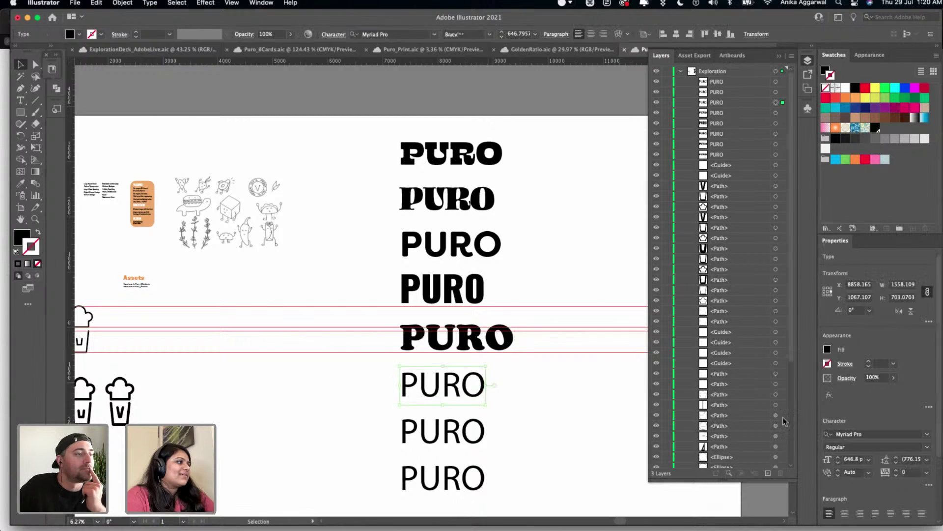
pyautogui.click(929, 433)
pyautogui.scroll(-15, 867, 385)
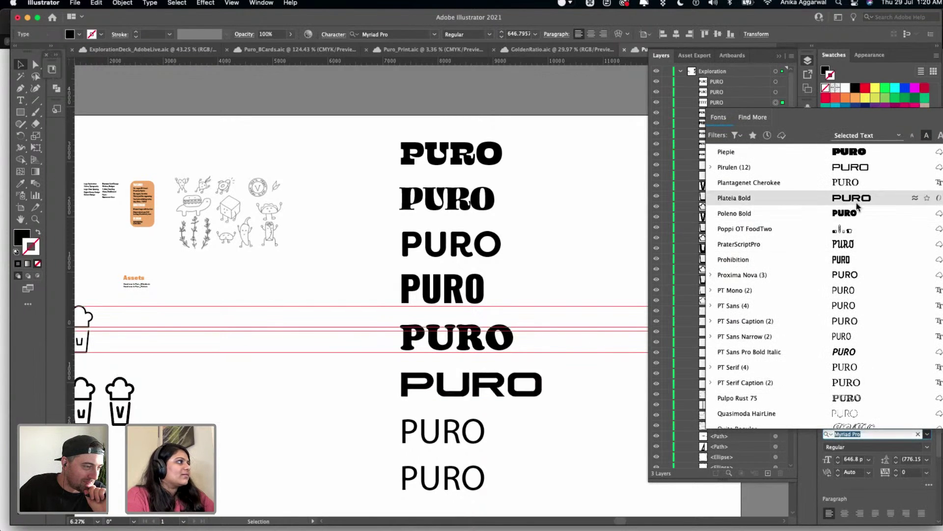
pyautogui.click(853, 212)
pyautogui.click(532, 400)
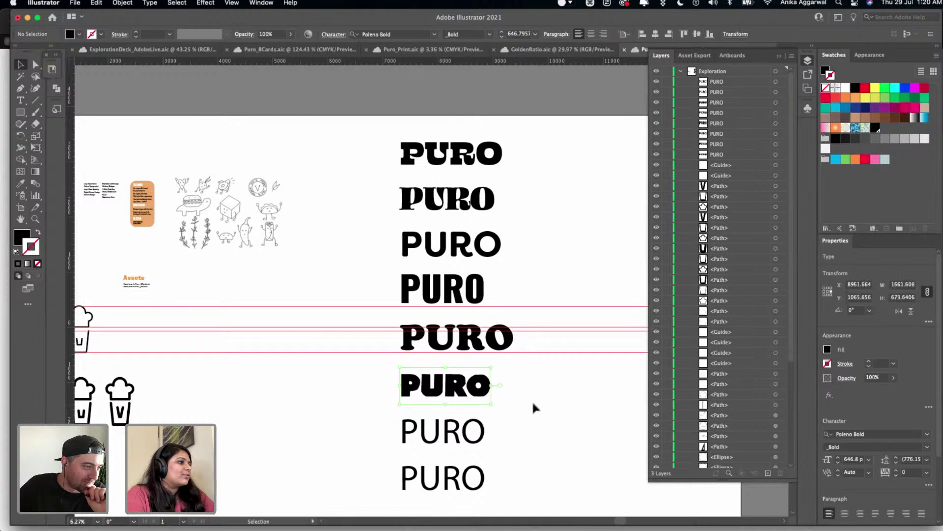
# - Add two horizontal ruler guides to the Poleno Bold PURO text, one along the letters' top edge and one along their baseline
pyautogui.scroll(3, 479, 377)
pyautogui.scroll(2, 481, 378)
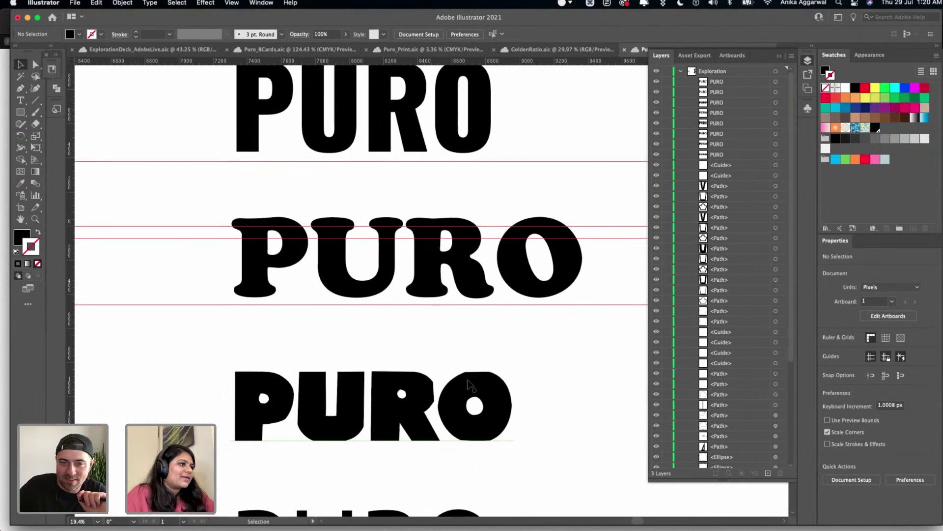
pyautogui.click(477, 375)
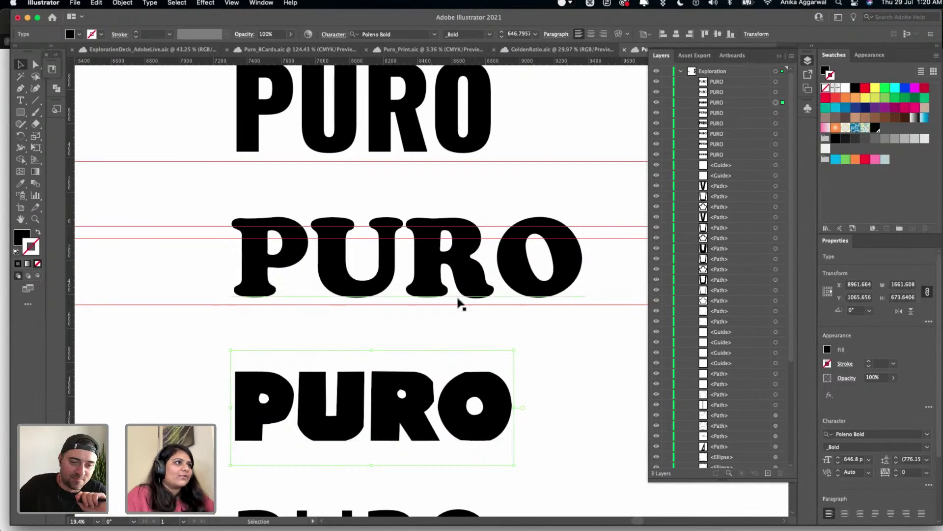
pyautogui.scroll(-3, 558, 316)
pyautogui.click(506, 236)
pyautogui.moveTo(423, 61); pyautogui.dragTo(438, 322)
pyautogui.moveTo(465, 63); pyautogui.dragTo(462, 391)
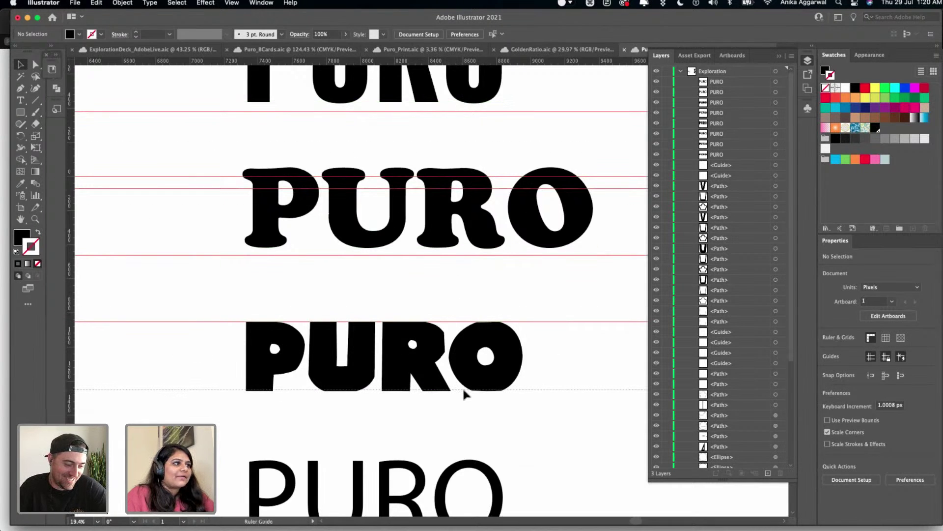
pyautogui.moveTo(464, 392); pyautogui.dragTo(464, 391)
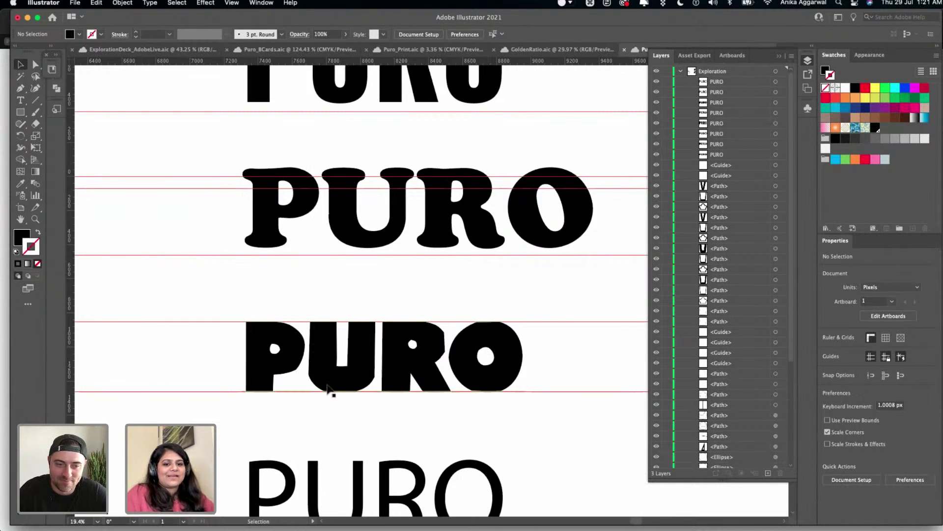
# - Browse the installed fonts after Myriad Pro with live previews on the seventh PURO text, without applying one
pyautogui.scroll(-3, 328, 391)
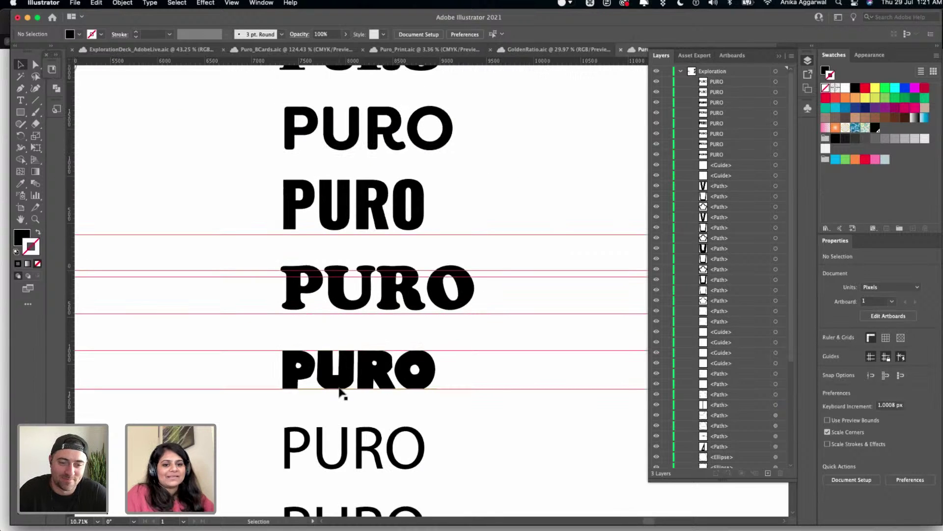
pyautogui.scroll(-2, 370, 413)
pyautogui.scroll(-4, 375, 412)
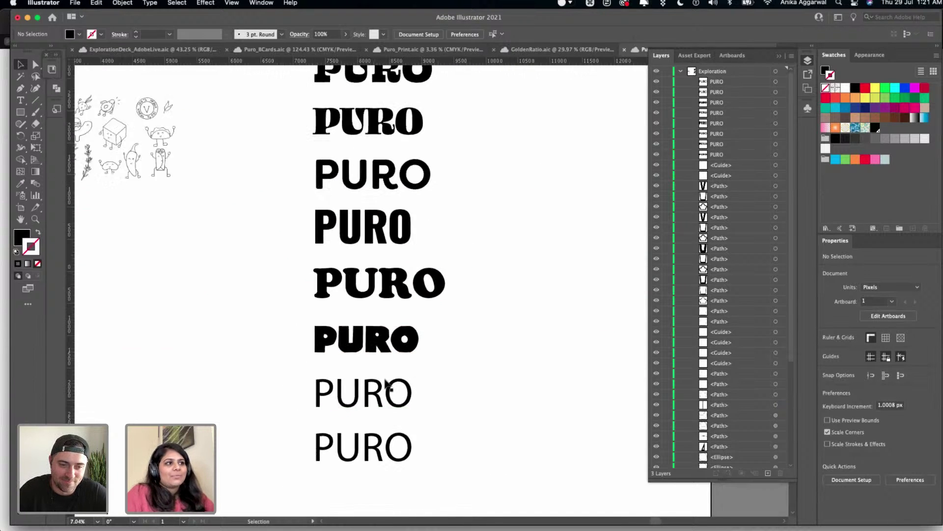
pyautogui.press('v')
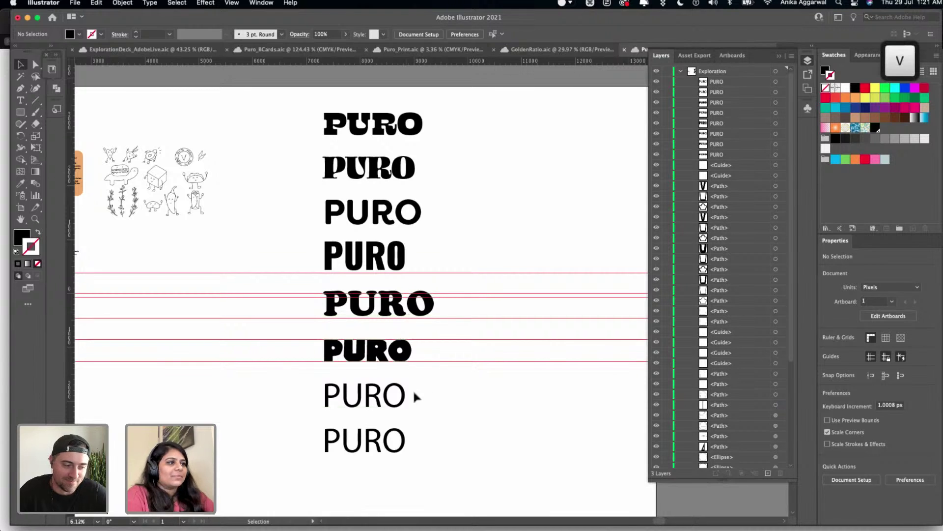
pyautogui.click(394, 395)
pyautogui.click(930, 435)
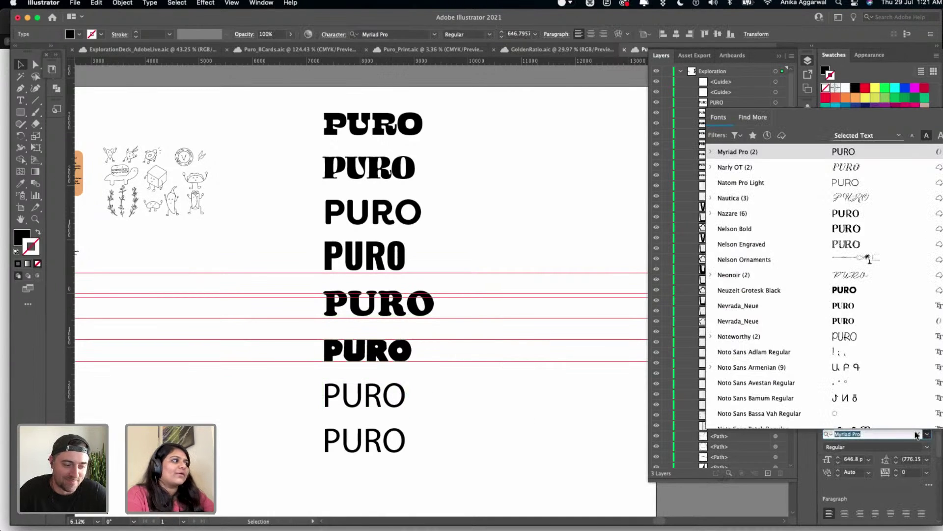
pyautogui.scroll(-5, 845, 326)
pyautogui.scroll(-15, 838, 338)
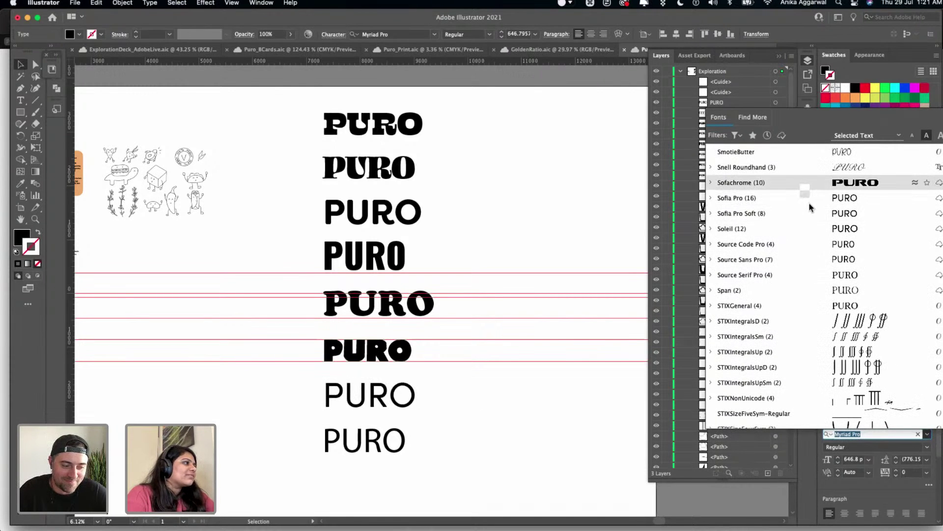
pyautogui.scroll(-20, 810, 187)
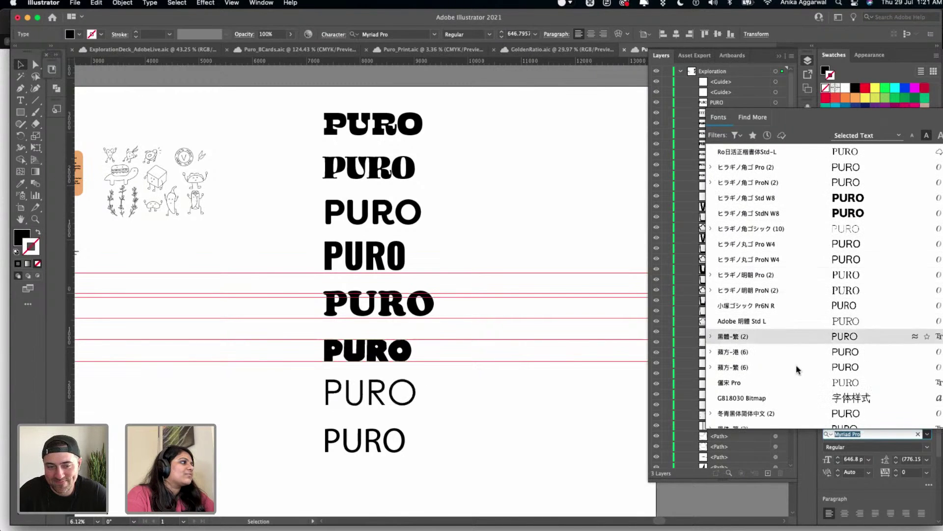
pyautogui.scroll(-10, 798, 374)
pyautogui.scroll(-3, 797, 367)
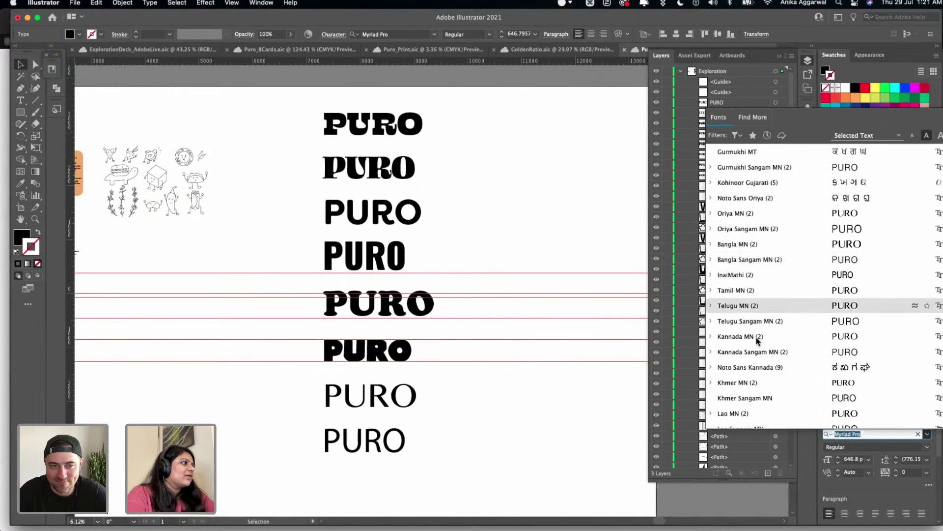
pyautogui.click(339, 367)
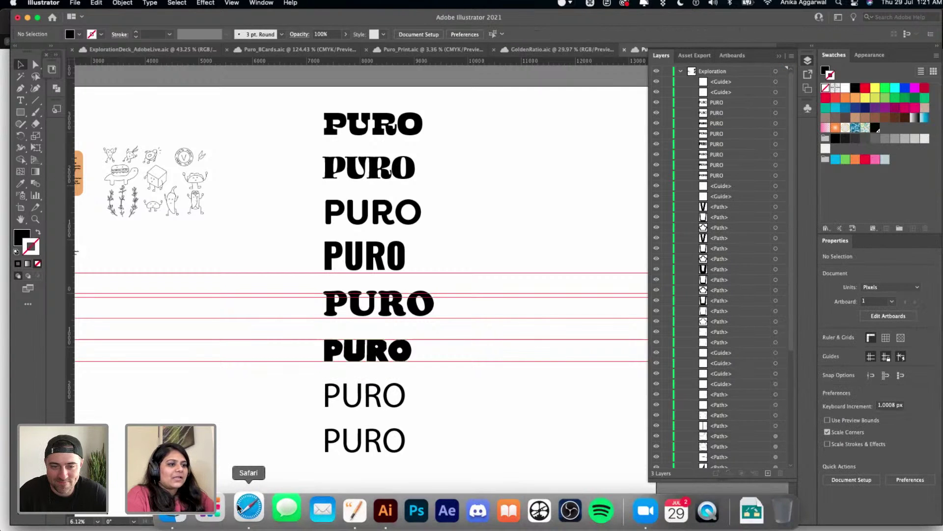
# - Switch to Adobe Fonts in Safari, browse all font families, and set the sample text to PURO
pyautogui.click(249, 506)
pyautogui.scroll(10, 82, 67)
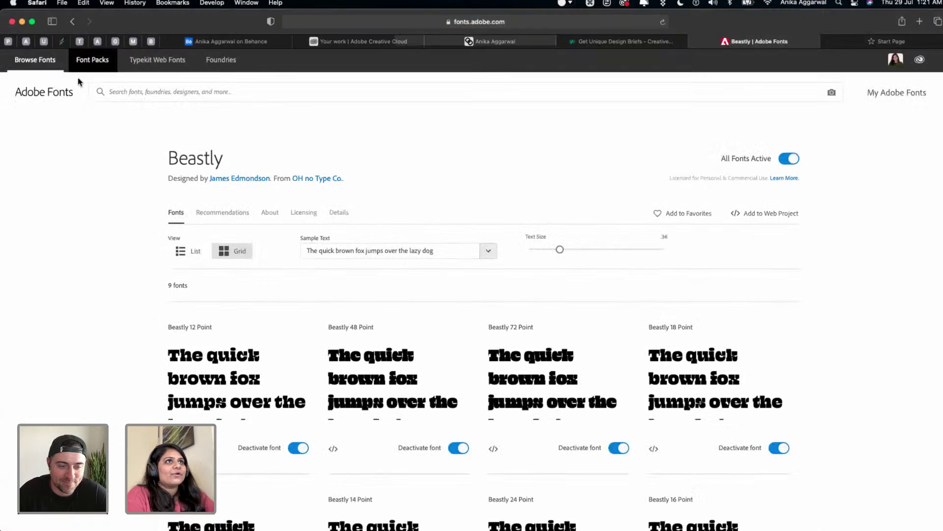
pyautogui.click(40, 72)
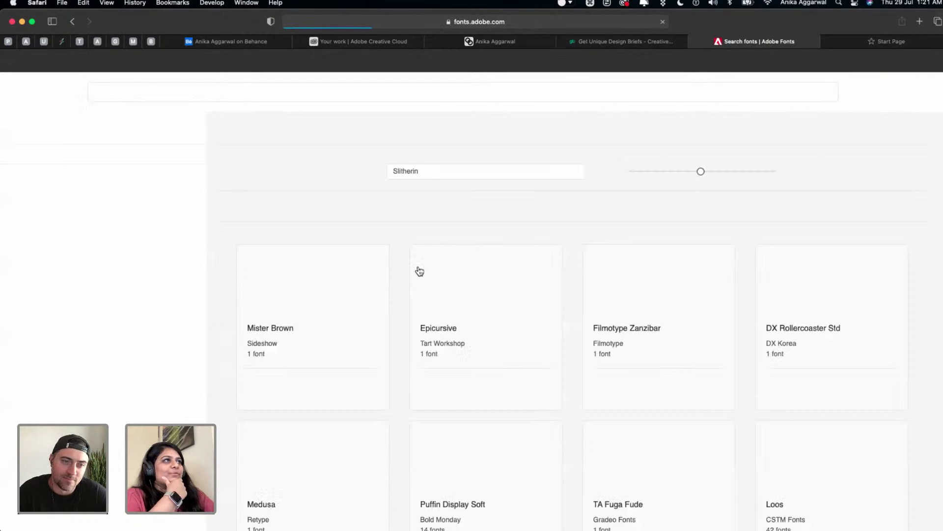
pyautogui.click(442, 171)
pyautogui.write('P')
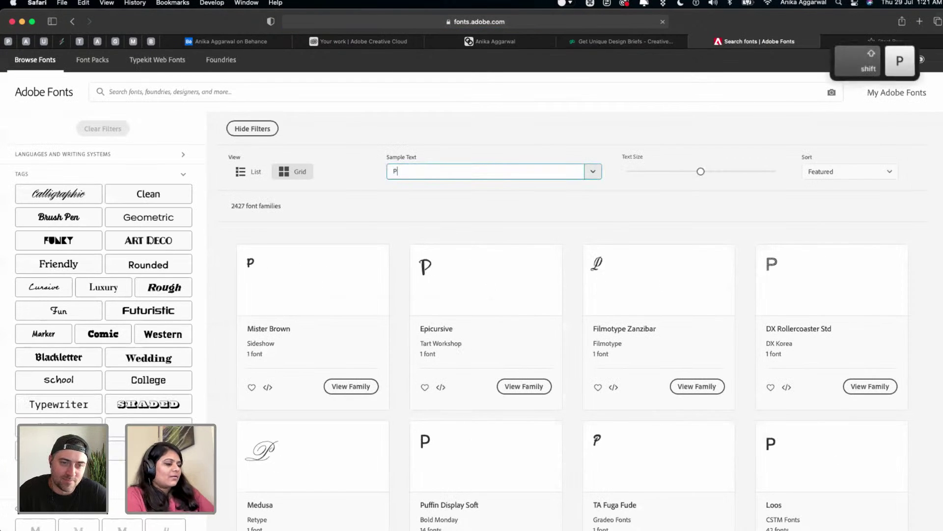
pyautogui.write('URO')
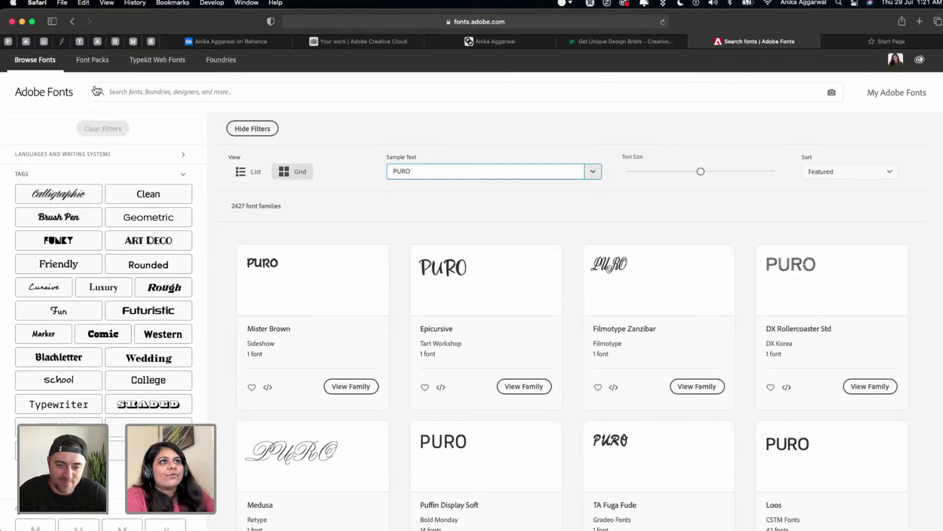
pyautogui.click(118, 155)
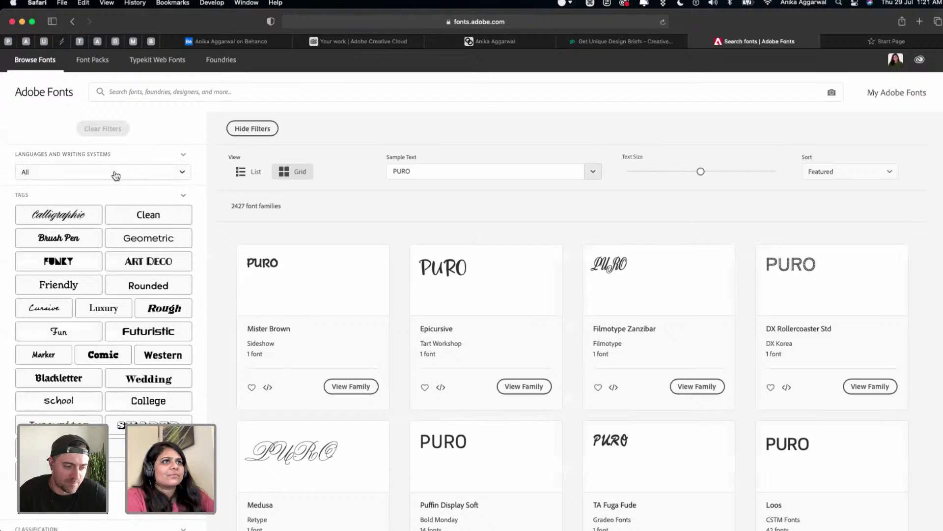
pyautogui.click(144, 154)
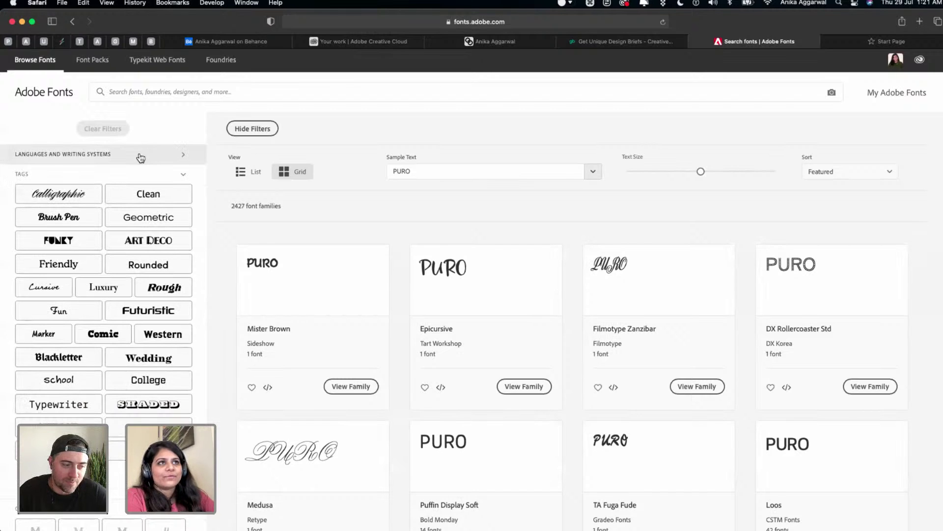
# - Filter the font families by the Russian language and look over the matching PURO samples
pyautogui.click(129, 160)
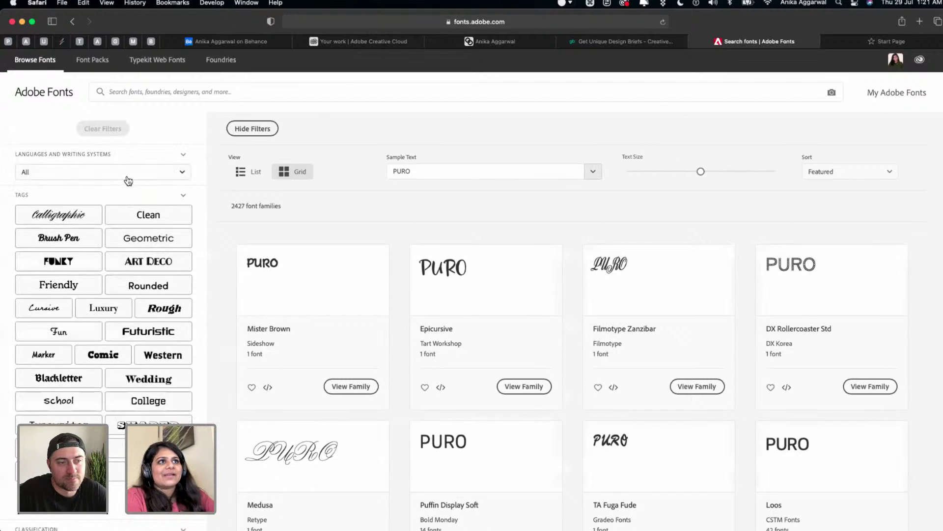
pyautogui.click(145, 172)
pyautogui.scroll(-3, 105, 277)
pyautogui.scroll(-5, 105, 280)
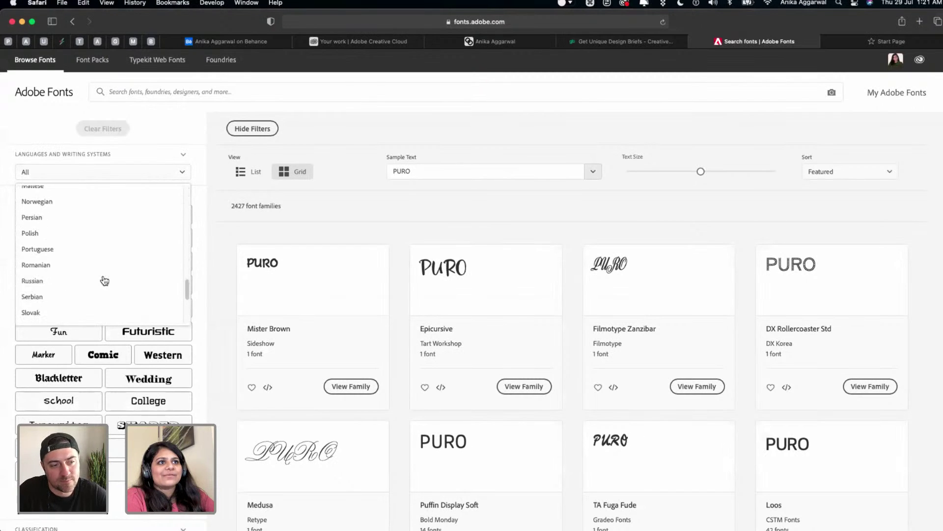
pyautogui.click(81, 282)
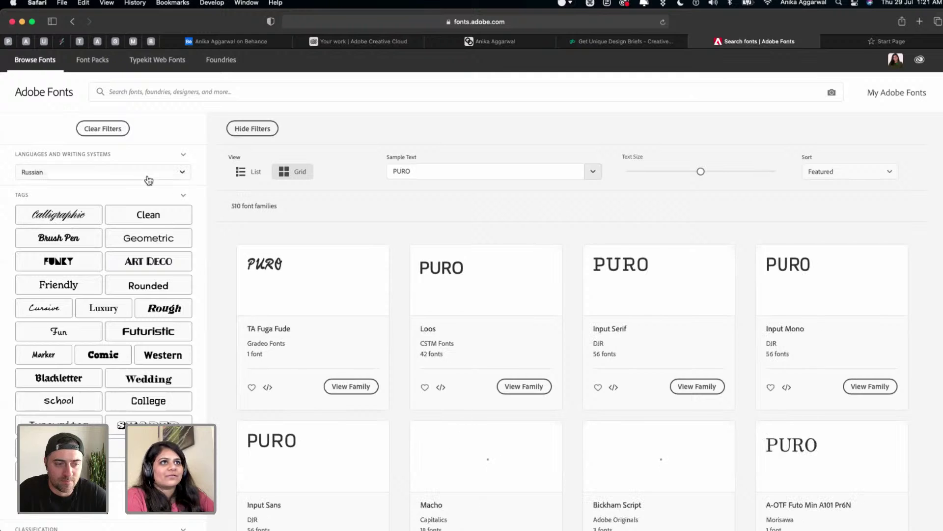
pyautogui.scroll(-6, 486, 482)
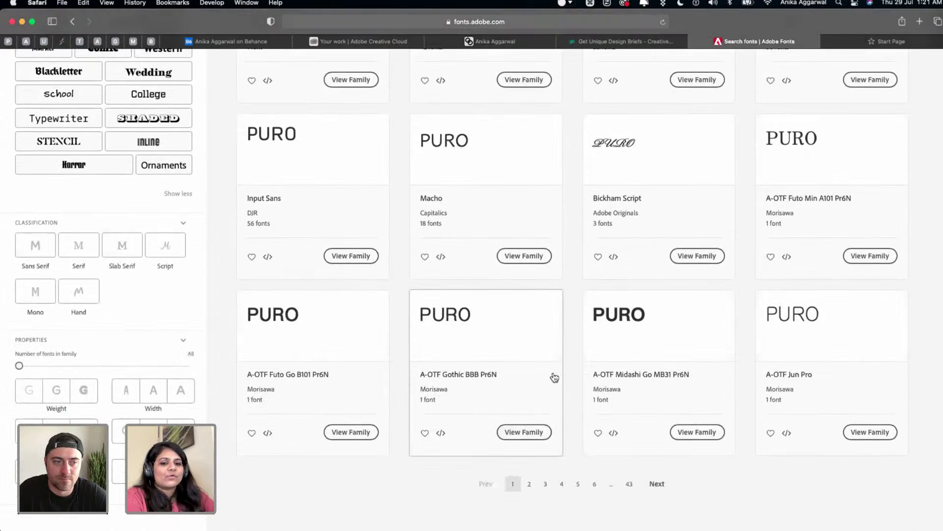
pyautogui.scroll(6, 554, 377)
# - Set the language filter to English and narrow the font families to the Rounded tag
pyautogui.click(137, 172)
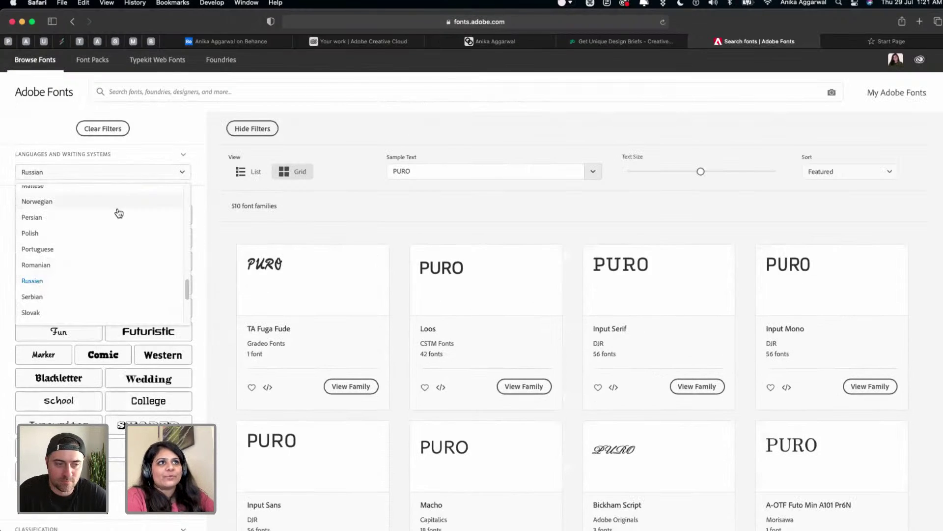
pyautogui.scroll(8, 119, 213)
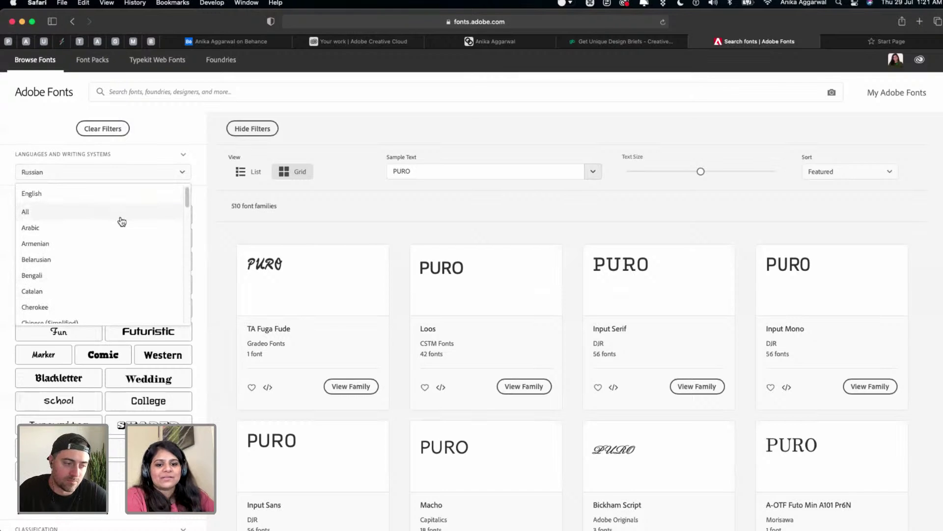
pyautogui.click(107, 193)
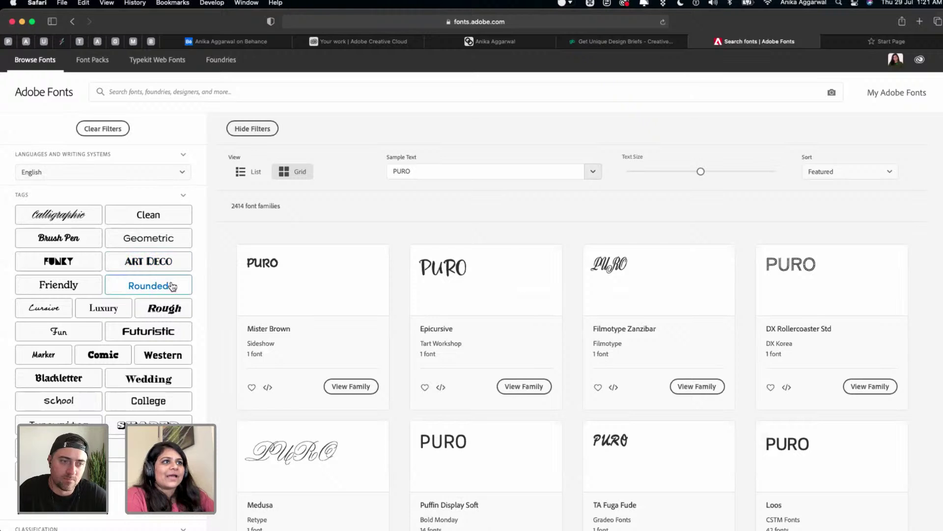
pyautogui.click(140, 291)
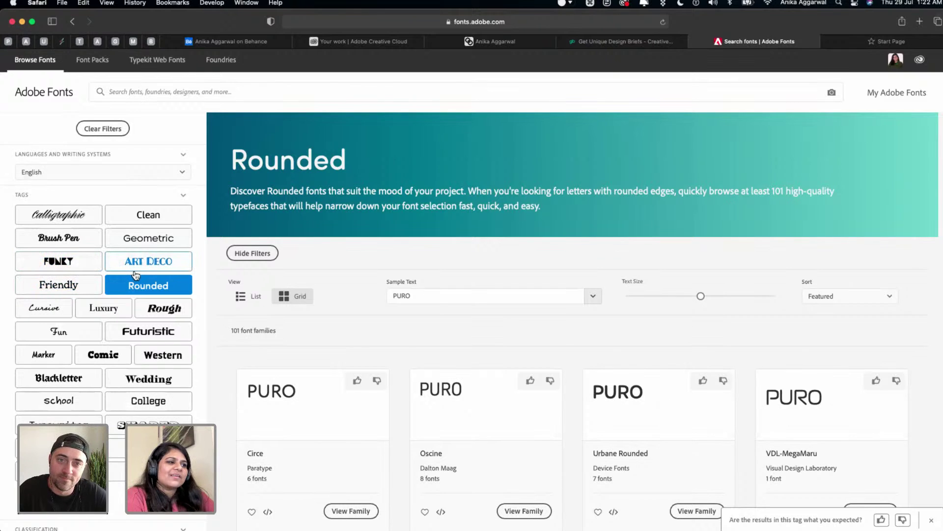
# - Open the Urbane Rounded and Giulia font families from the Rounded results, each in a new browser tab
pyautogui.scroll(-5, 440, 344)
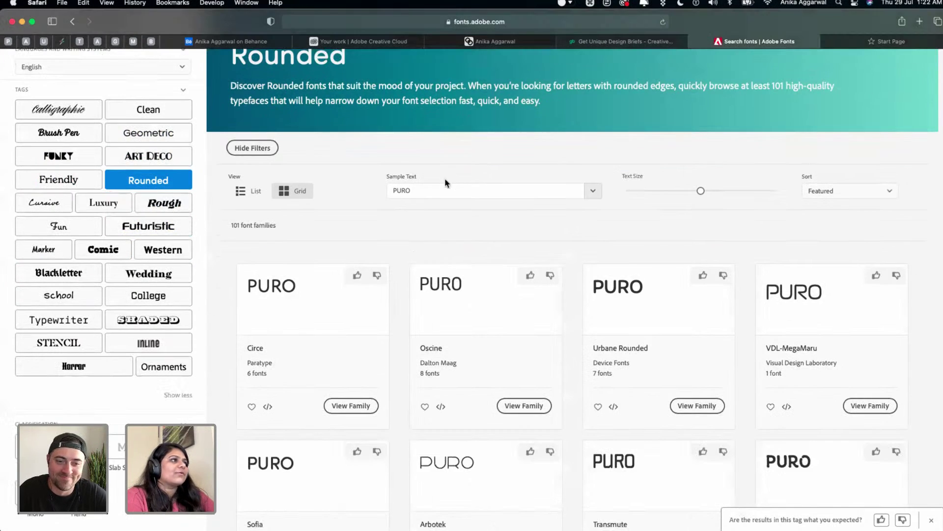
pyautogui.rightClick(629, 287)
pyautogui.click(664, 292)
pyautogui.scroll(-5, 658, 334)
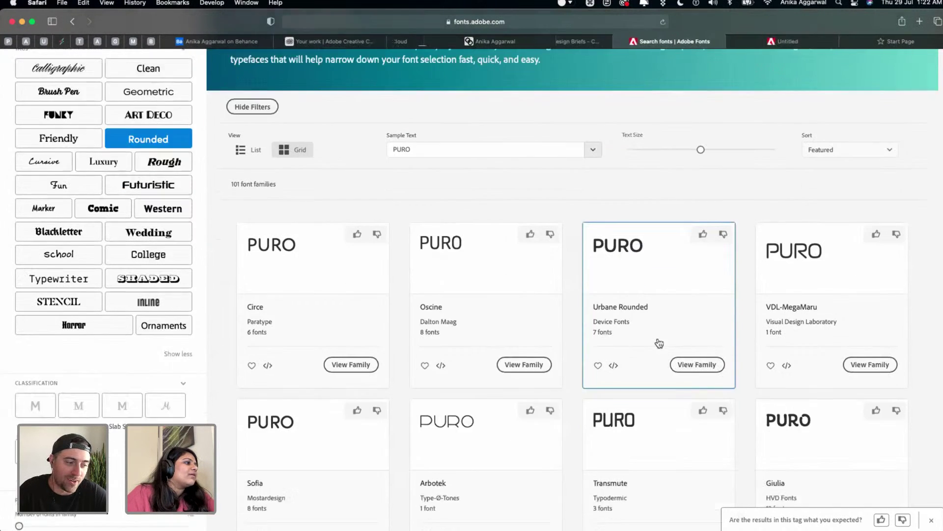
pyautogui.rightClick(784, 355)
pyautogui.click(789, 355)
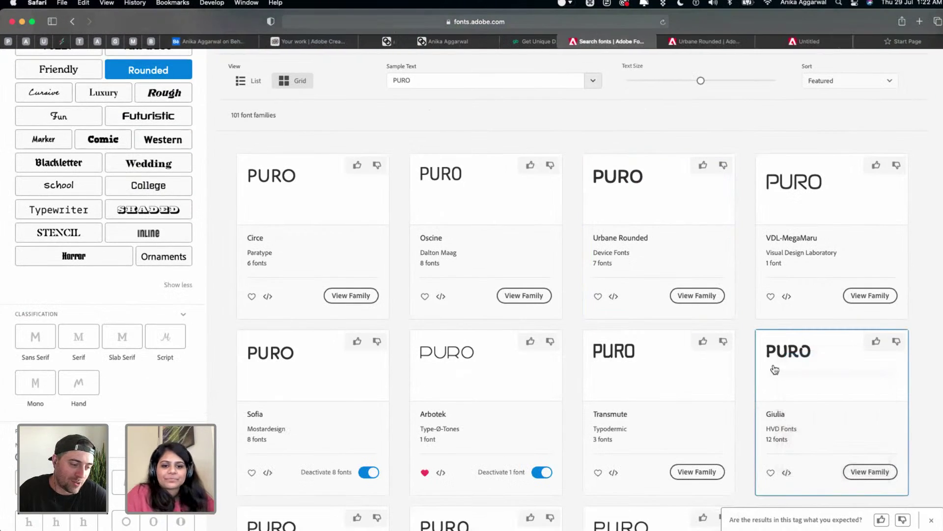
# - Look through the first page of Rounded results, go to page 2, and activate all 7 Urbane Rounded fonts on their family page
pyautogui.scroll(10, 440, 376)
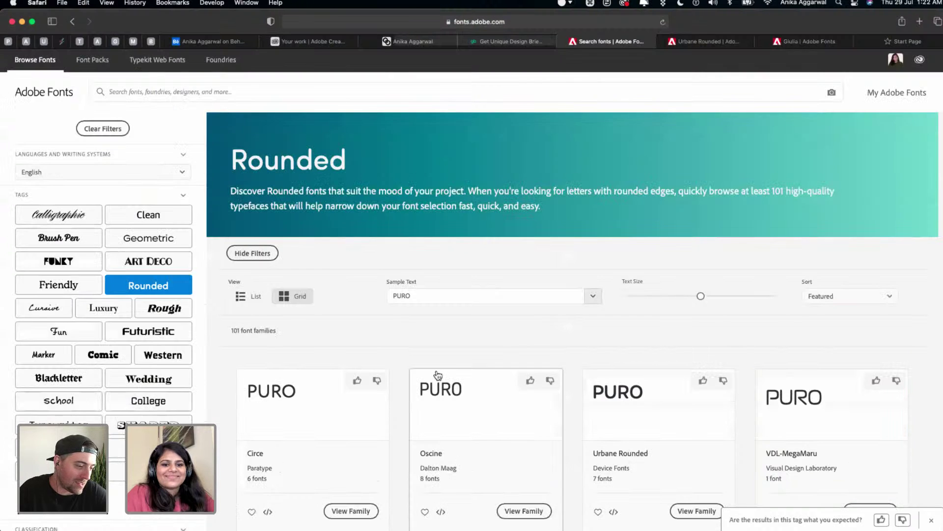
pyautogui.scroll(-14, 438, 375)
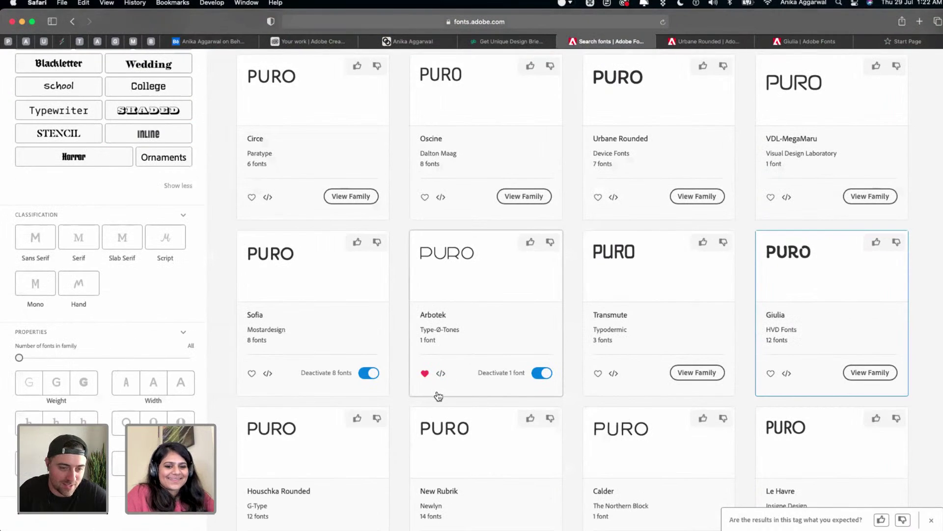
pyautogui.scroll(-10, 439, 396)
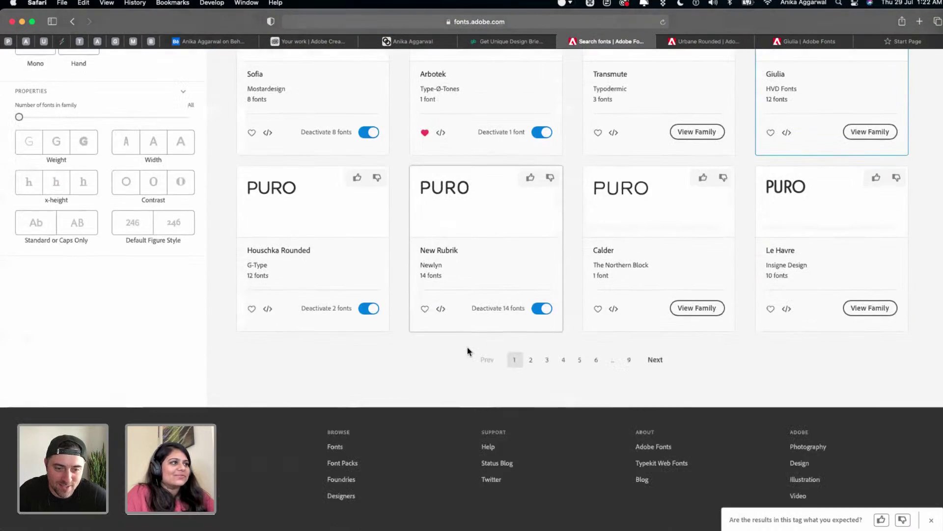
pyautogui.click(531, 362)
pyautogui.click(716, 44)
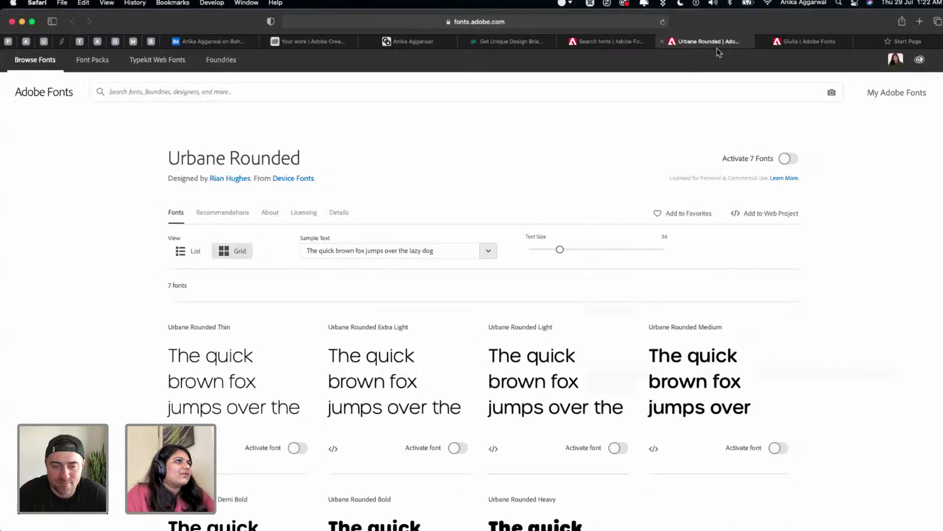
pyautogui.click(788, 159)
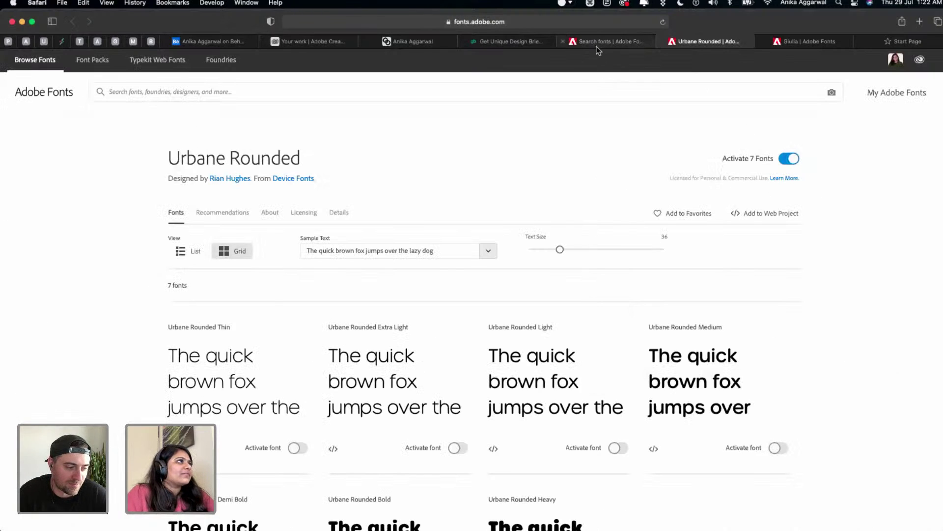
# - Browse the Rounded results on to page 3 and open the Korolev family in a new browser tab
pyautogui.click(596, 44)
pyautogui.scroll(-3, 530, 242)
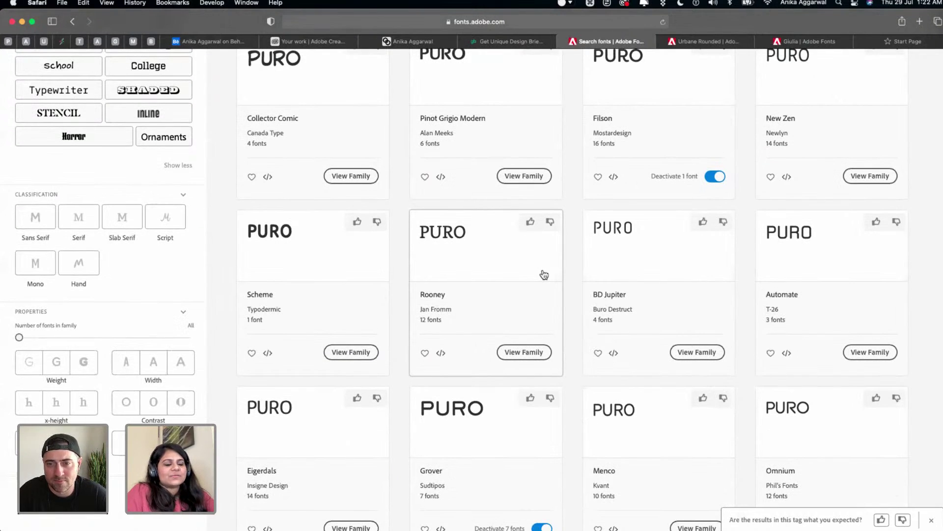
pyautogui.scroll(-4, 544, 274)
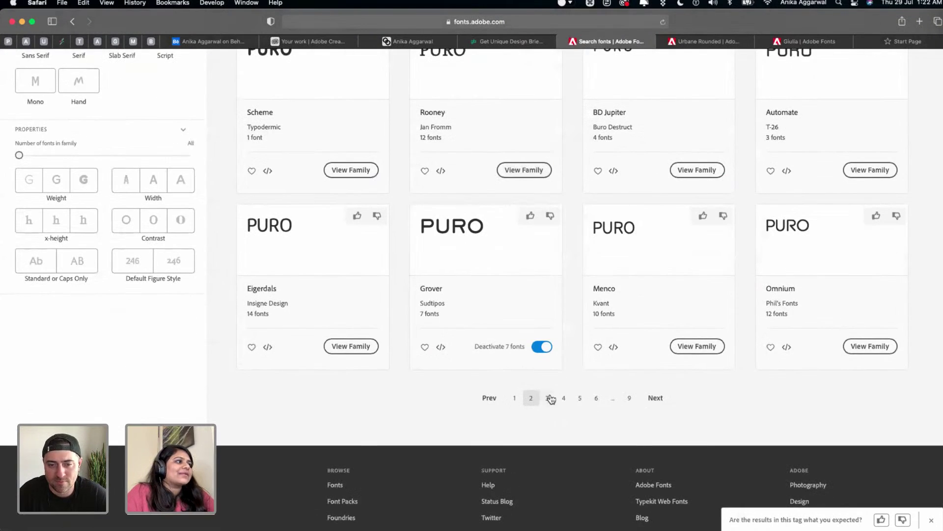
pyautogui.scroll(6, 550, 399)
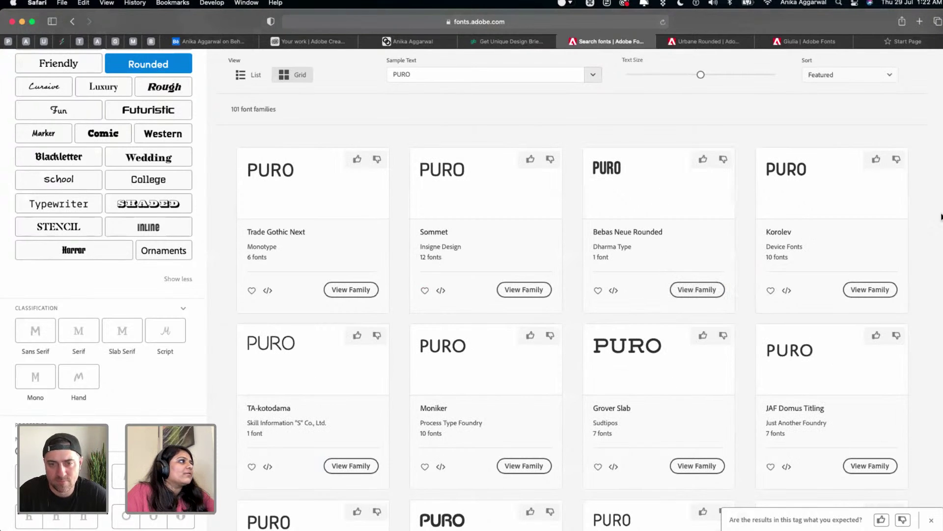
pyautogui.rightClick(838, 214)
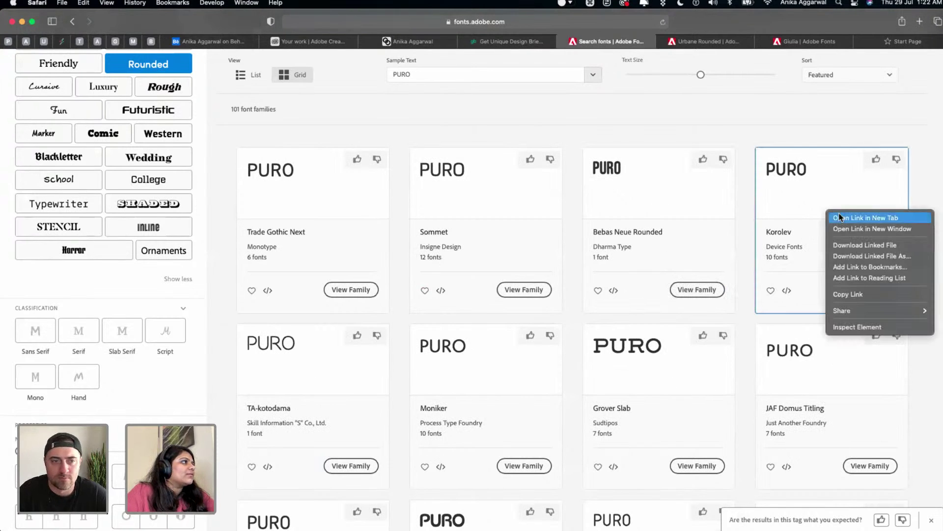
pyautogui.click(841, 217)
pyautogui.click(824, 43)
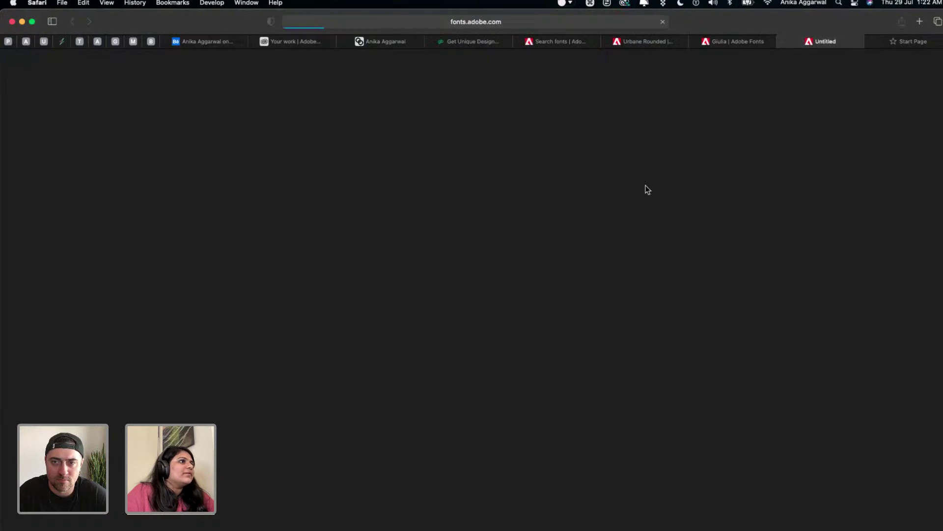
# - Set the sample text on the Giulia family page to PURO and examine the letterforms up close
pyautogui.click(737, 39)
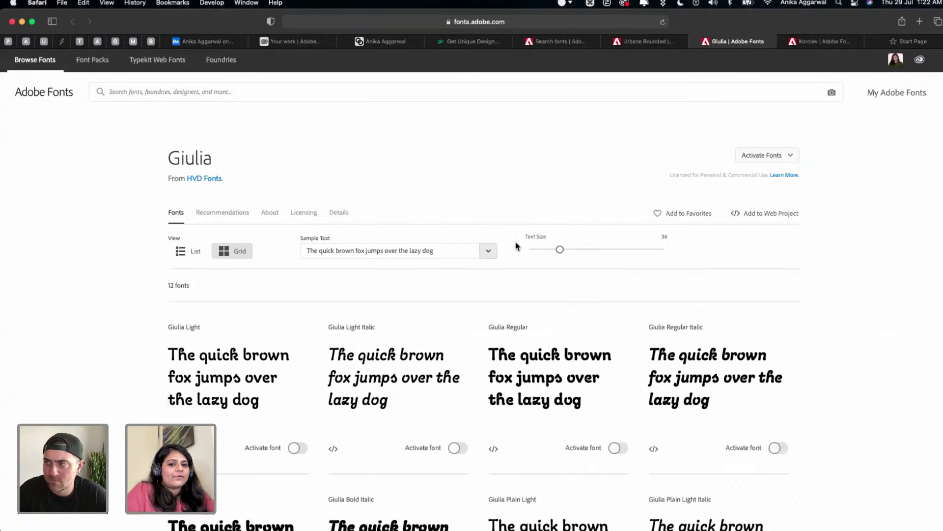
pyautogui.doubleClick(391, 252)
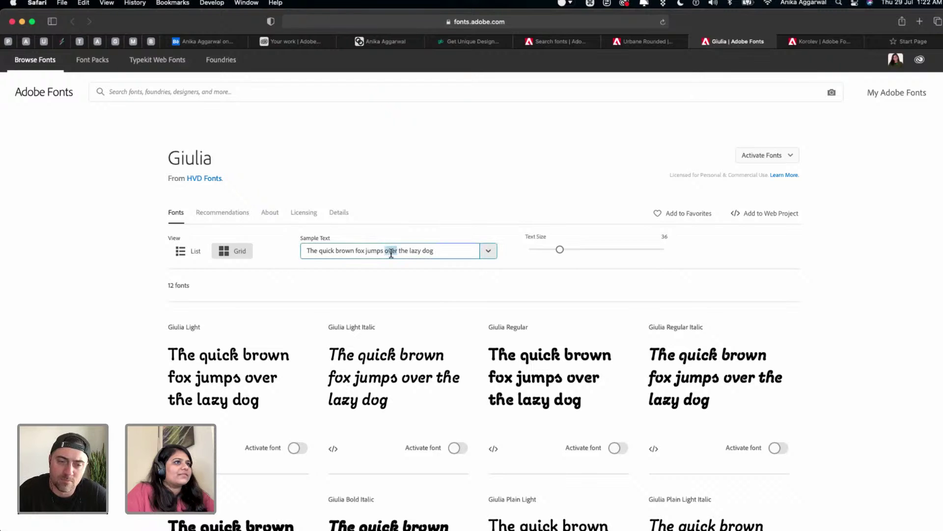
pyautogui.tripleClick(391, 251)
pyautogui.write('PURO')
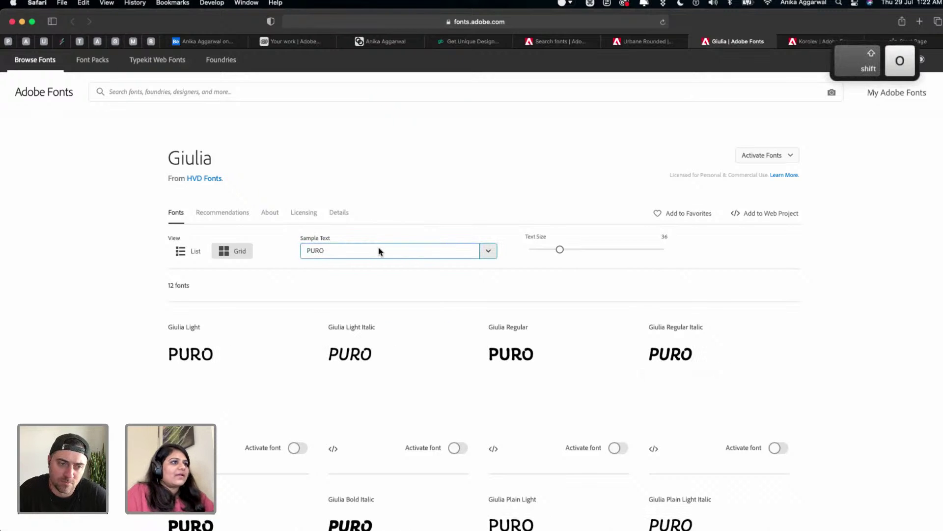
pyautogui.scroll(10, 339, 381)
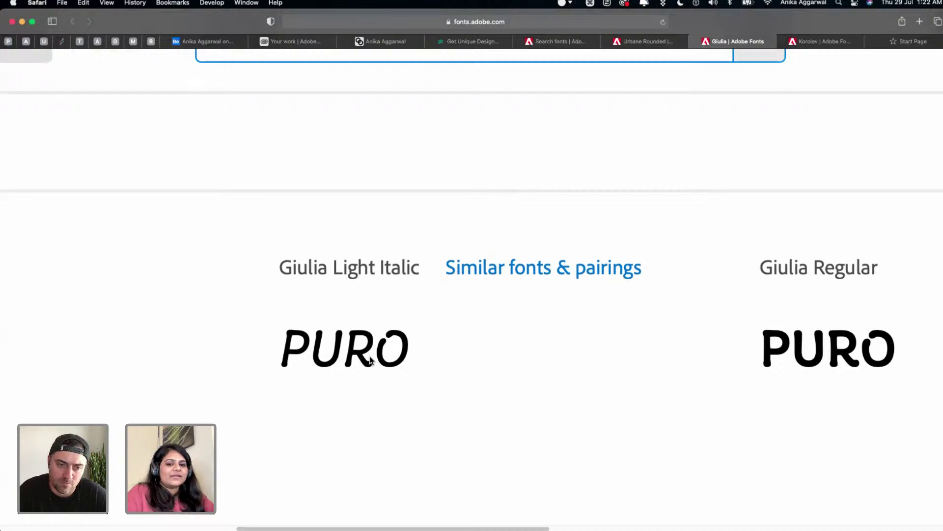
pyautogui.scroll(-10, 370, 361)
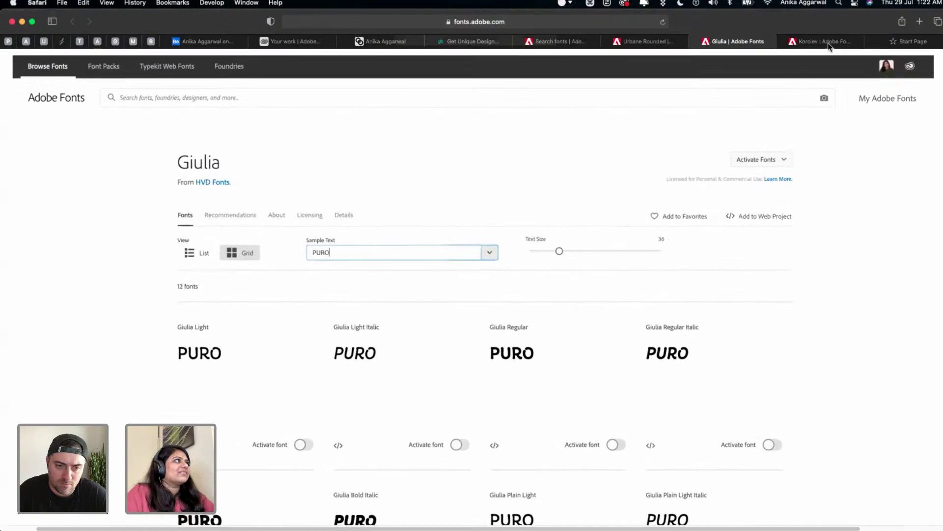
# - Set the sample text on the Korolev family page to PURO and activate the Korolev (10) font set
pyautogui.hotkey('ctrl', 'Tab')
pyautogui.tripleClick(361, 374)
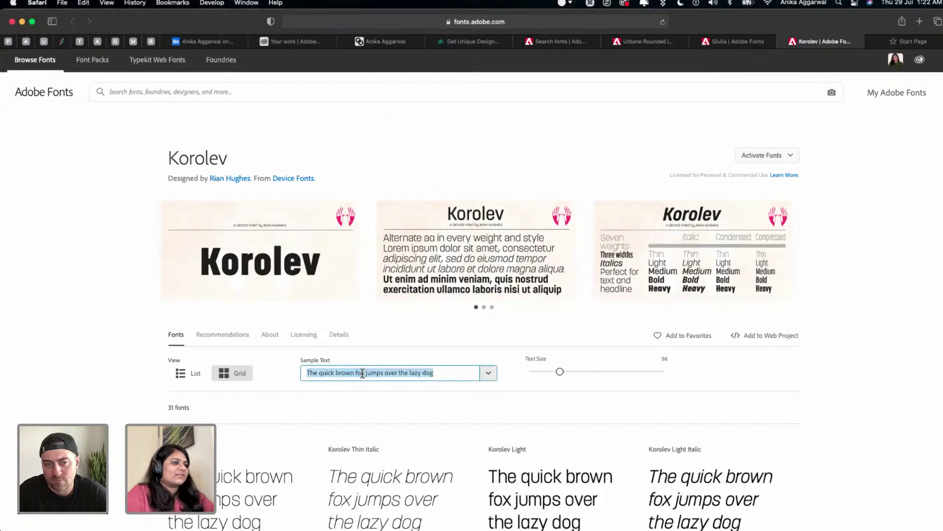
pyautogui.write('PURO')
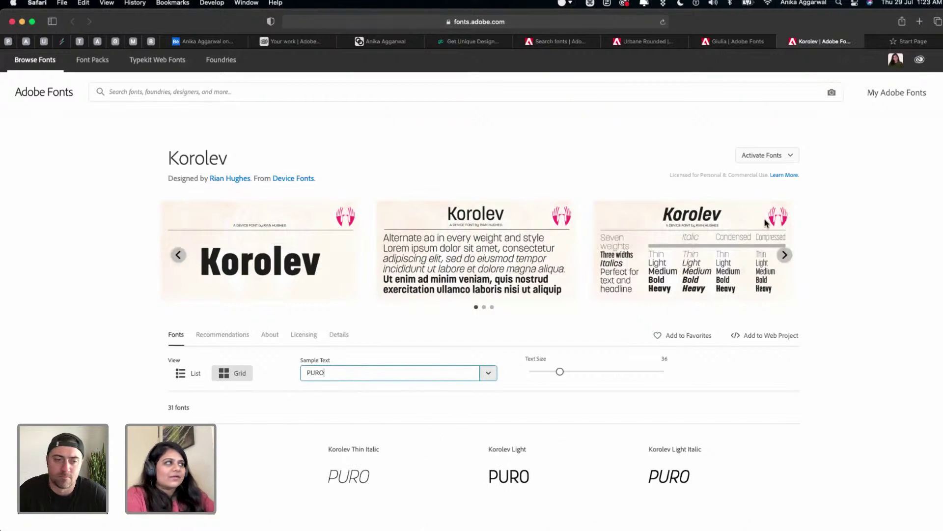
pyautogui.moveTo(726, 38)
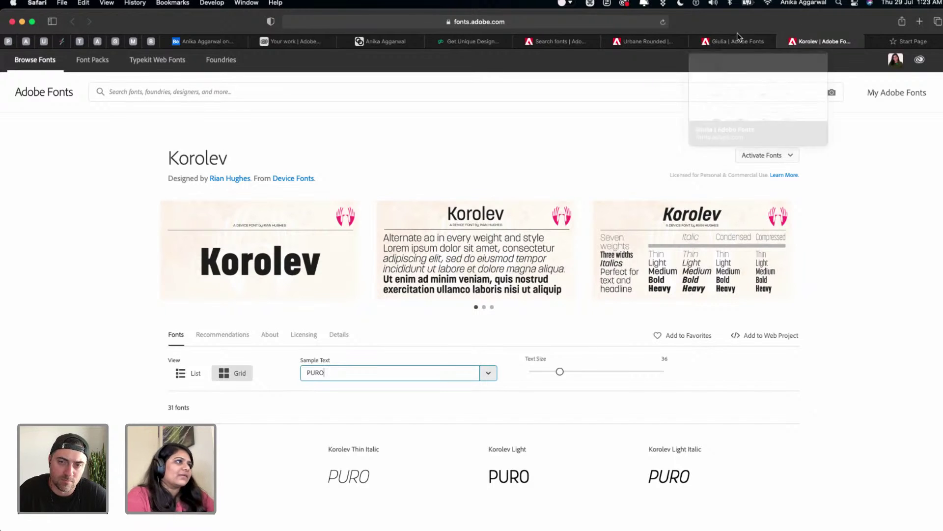
pyautogui.click(623, 111)
pyautogui.click(791, 158)
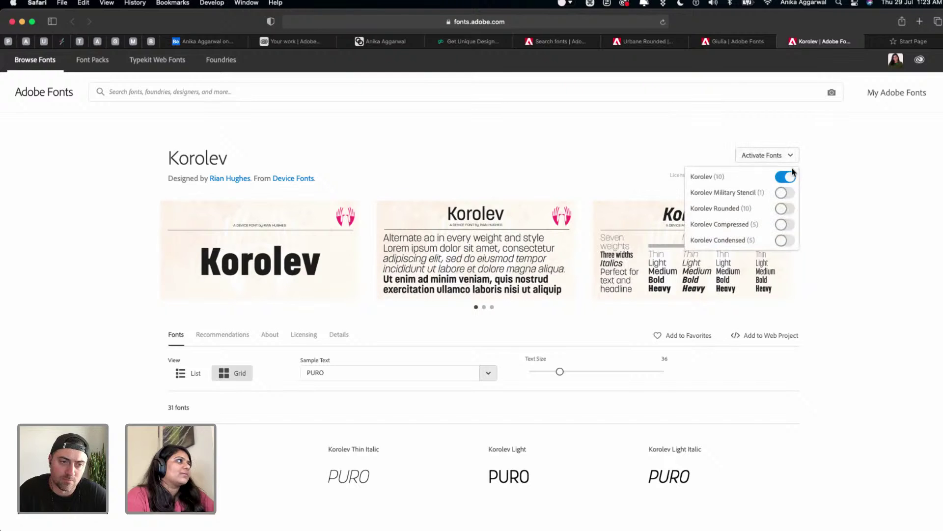
# - Activate the Giulia (6) font set on the Giulia family page, leaving out Giulia Plain
pyautogui.click(906, 39)
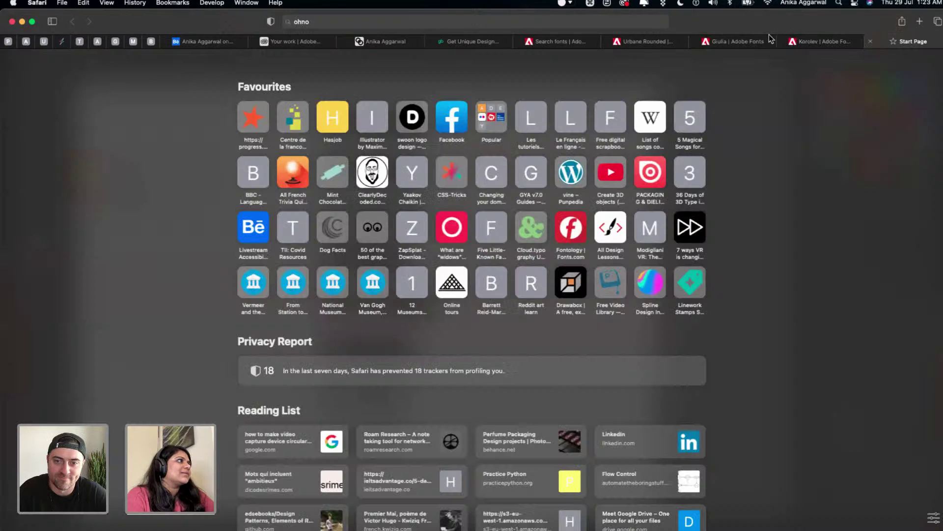
pyautogui.click(822, 38)
pyautogui.click(740, 41)
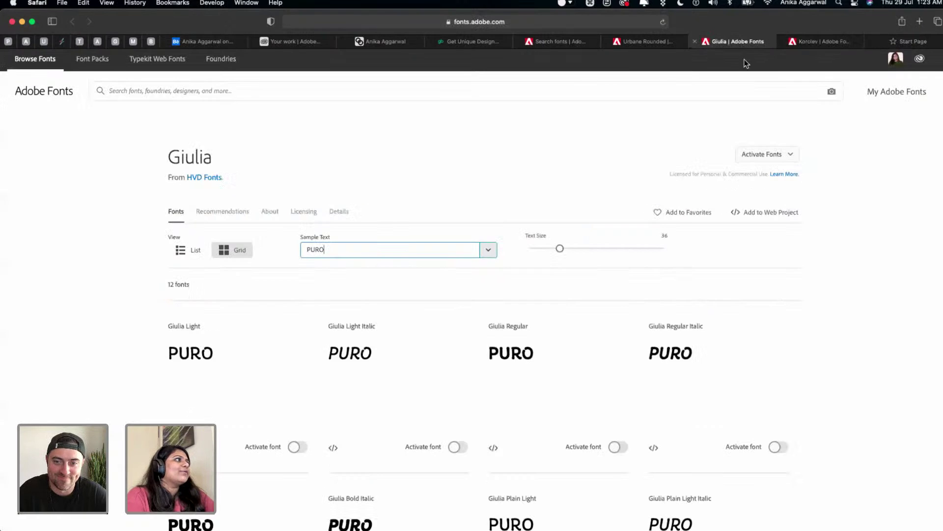
pyautogui.click(770, 153)
pyautogui.click(781, 177)
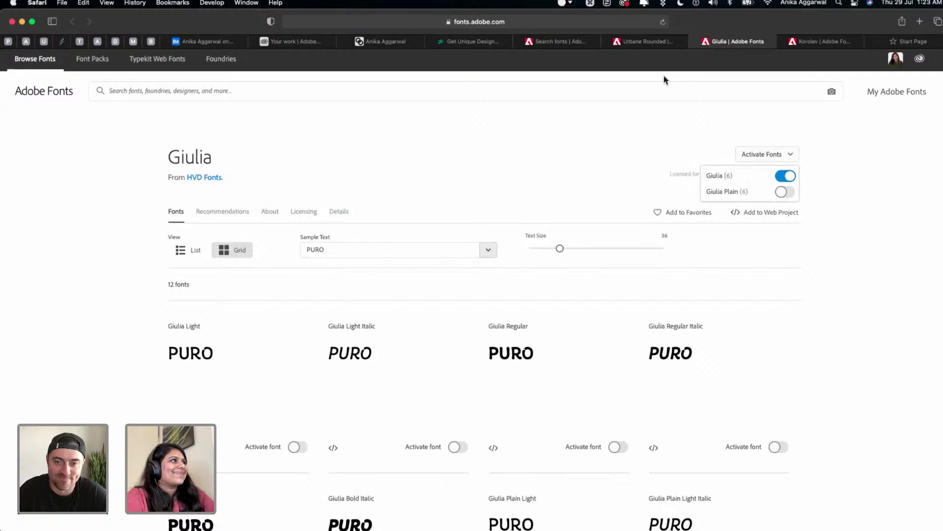
# - Check the Urbane Rounded family page and return to the start of the Rounded search results
pyautogui.click(653, 43)
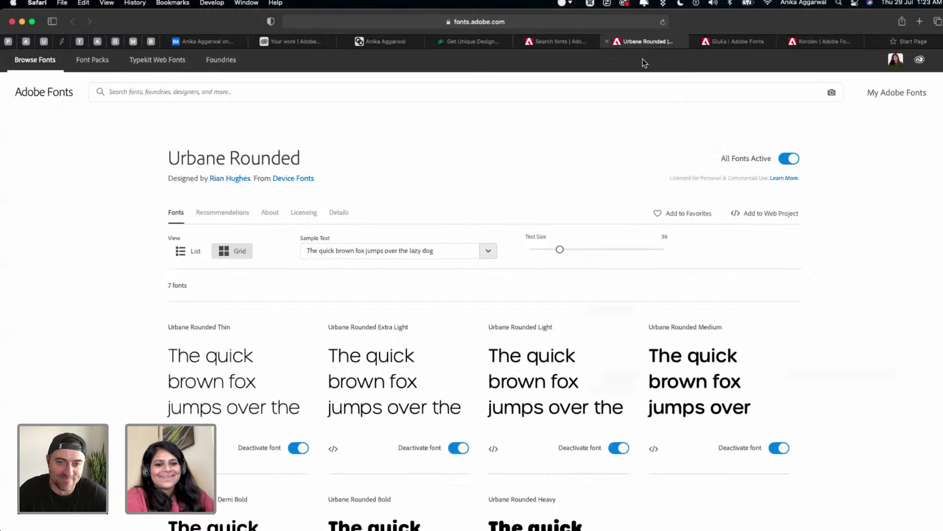
pyautogui.click(583, 43)
pyautogui.scroll(5, 388, 344)
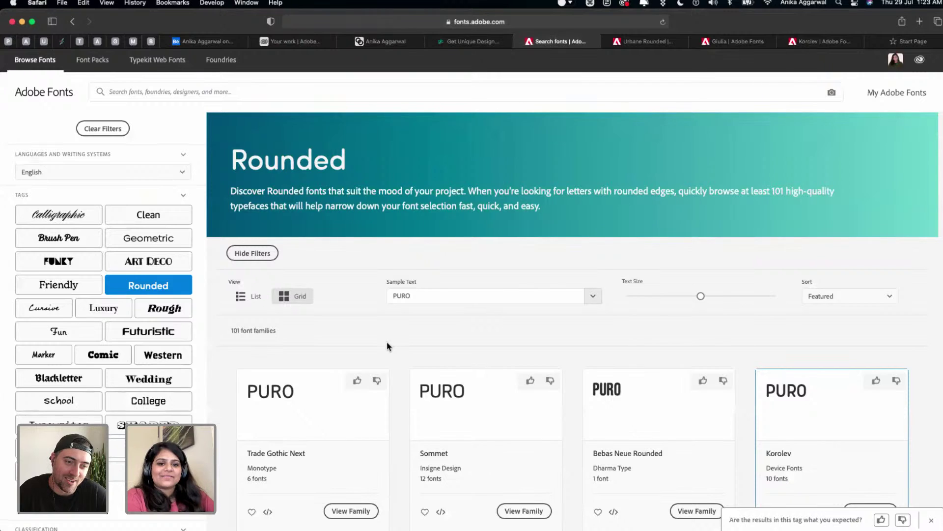
# - Switch to Illustrator and set the upper of the two Myriad Pro PURO wordmarks in the Marvin typeface
pyautogui.click(428, 298)
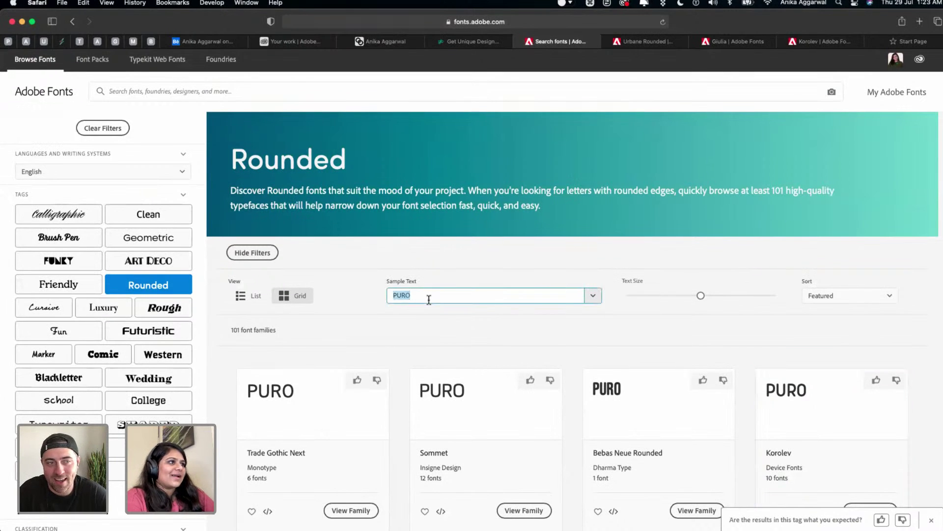
pyautogui.click(371, 509)
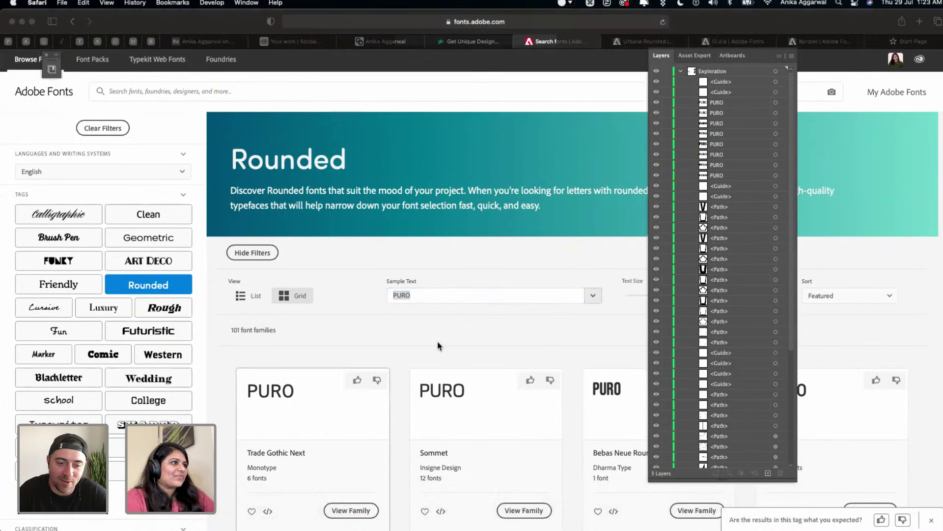
pyautogui.click(391, 391)
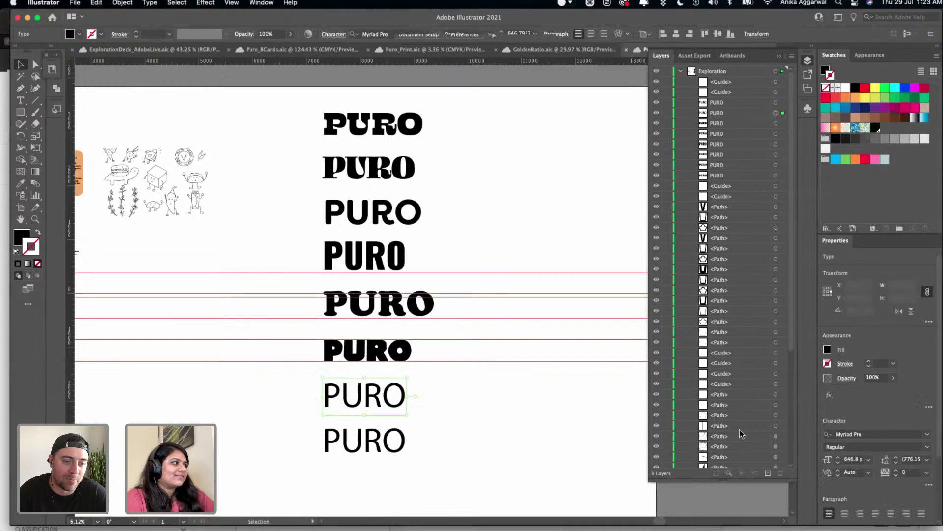
pyautogui.click(870, 434)
pyautogui.write('marvin')
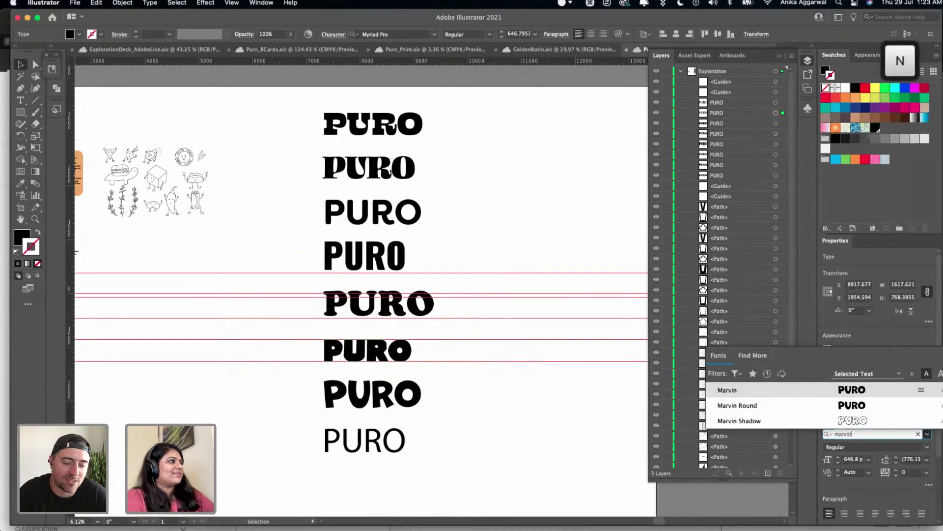
pyautogui.click(800, 385)
pyautogui.click(442, 429)
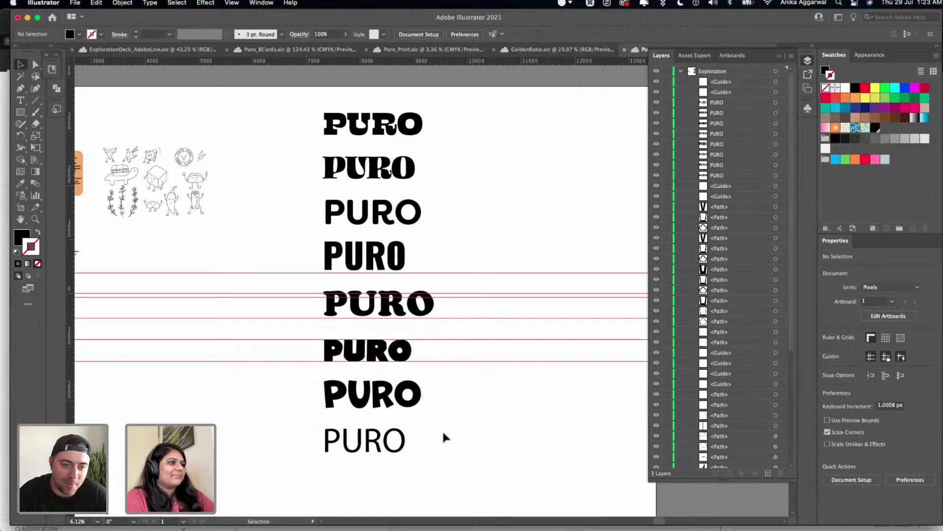
# - Set the lowest PURO wordmark in the column in the Bageo typeface, rather than Bageo_Alternates
pyautogui.click(390, 440)
pyautogui.click(917, 432)
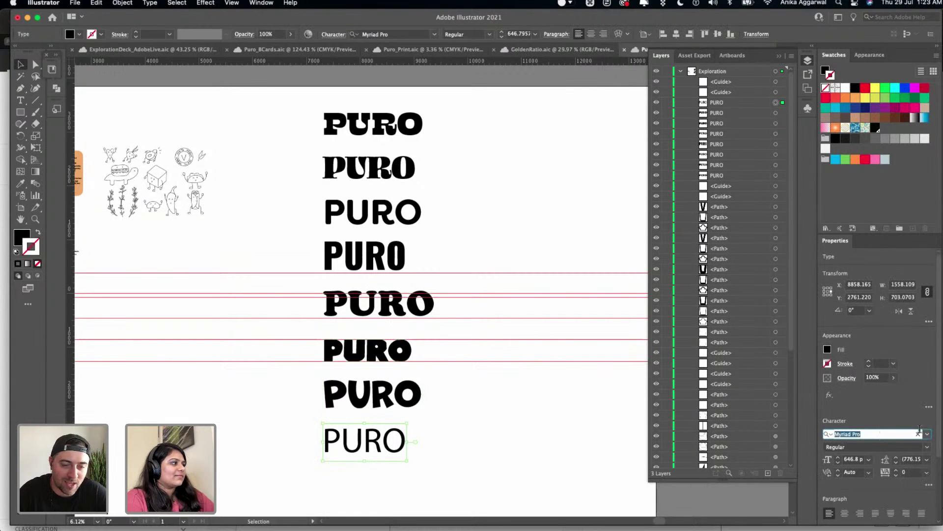
pyautogui.write('bage')
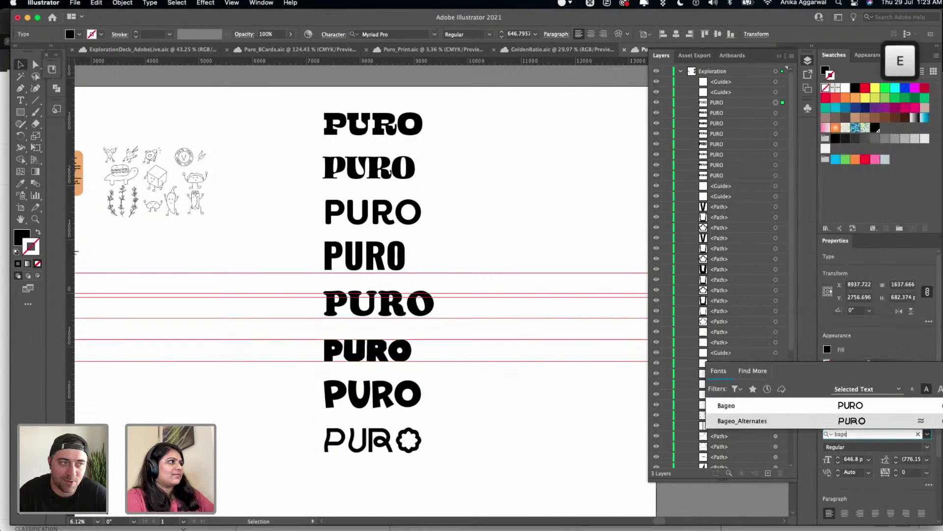
pyautogui.click(847, 407)
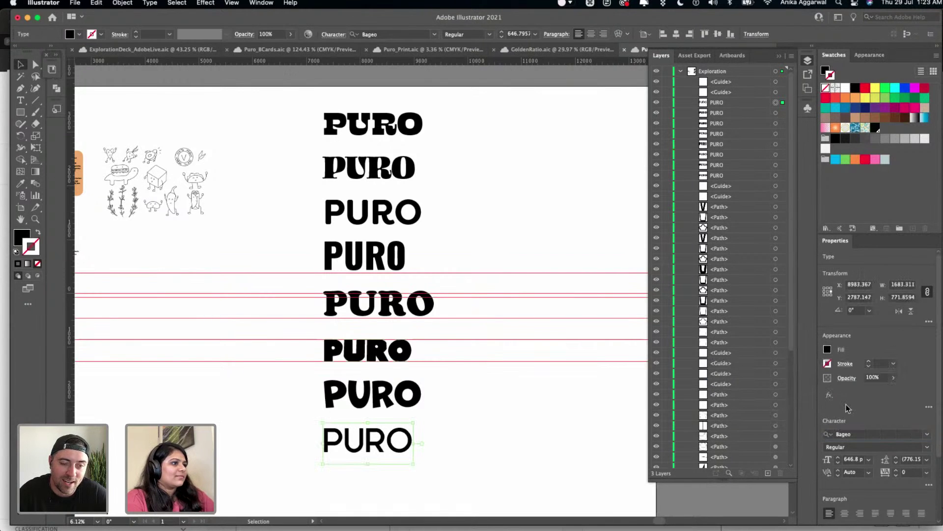
pyautogui.moveTo(241, 526)
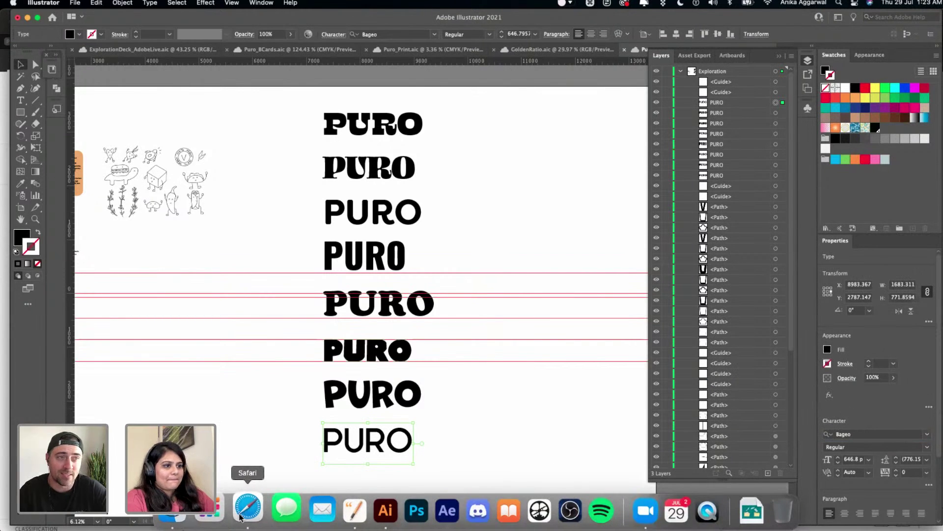
pyautogui.click(251, 411)
# - Place two copies of the Bageo PURO wordmark in the empty area right of the column, one above the other
pyautogui.scroll(-3, 251, 410)
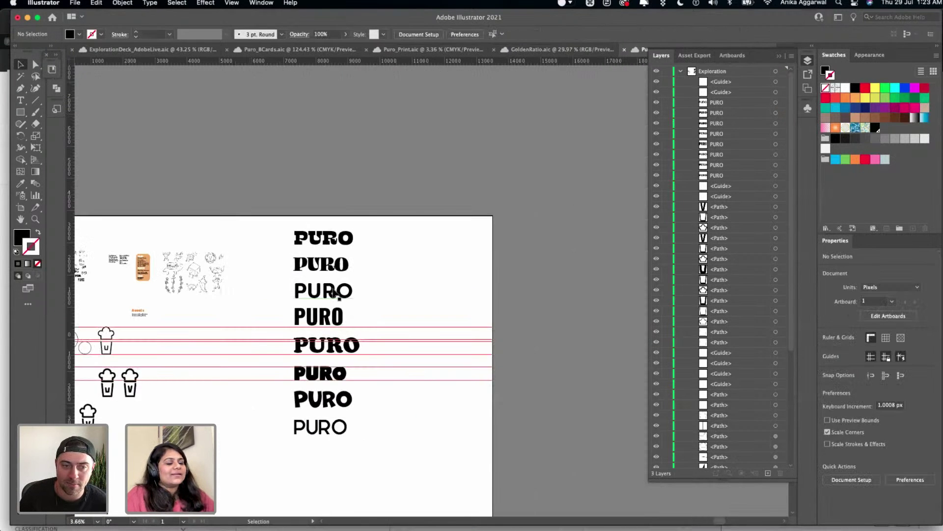
pyautogui.scroll(-2, 334, 292)
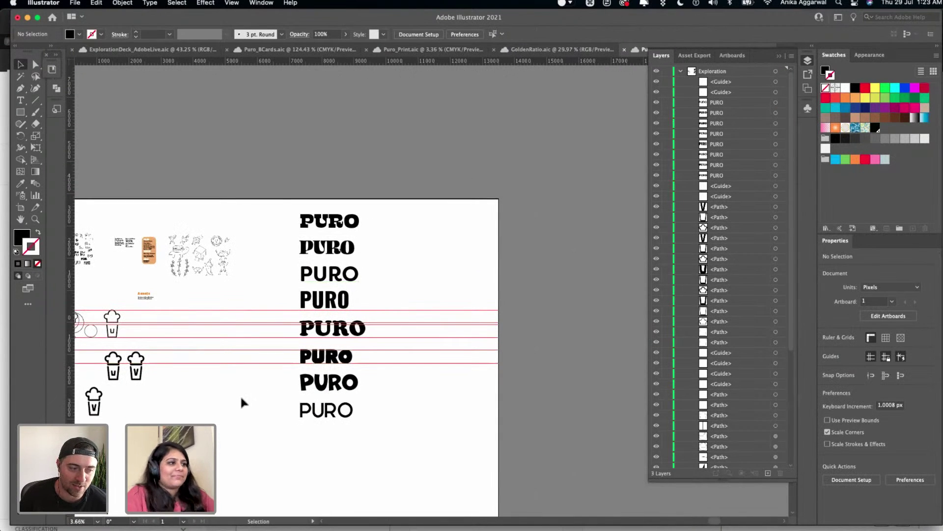
pyautogui.click(320, 419)
pyautogui.scroll(5, 320, 419)
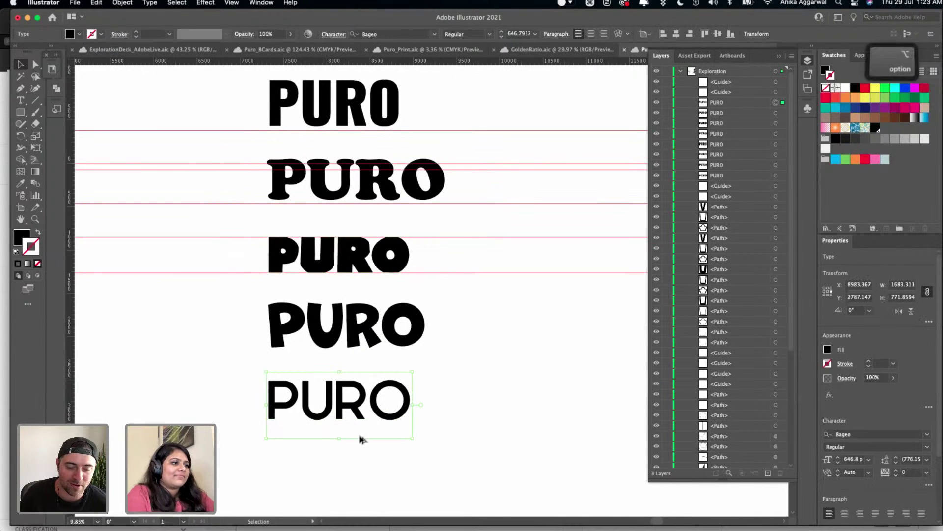
pyautogui.moveTo(362, 439); pyautogui.dragTo(592, 442)
pyautogui.hscroll(5, 547, 415)
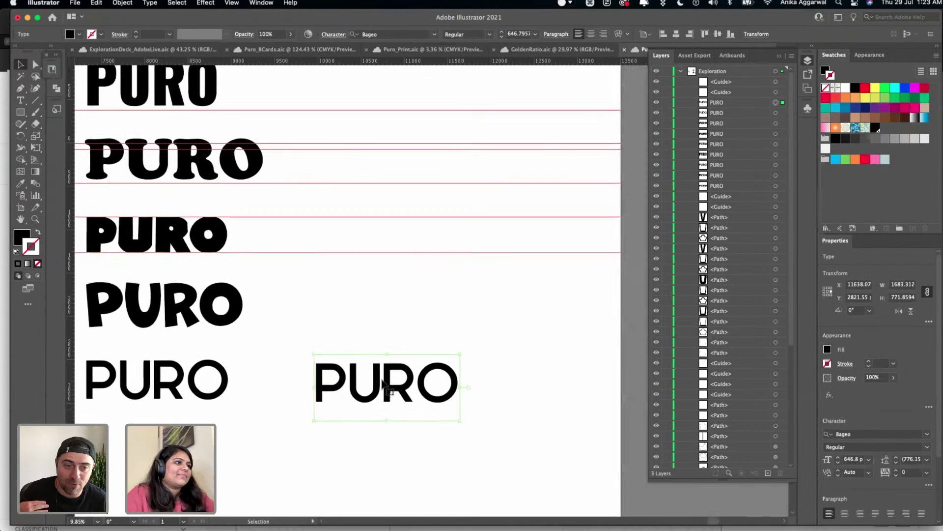
pyautogui.moveTo(384, 384); pyautogui.dragTo(453, 388)
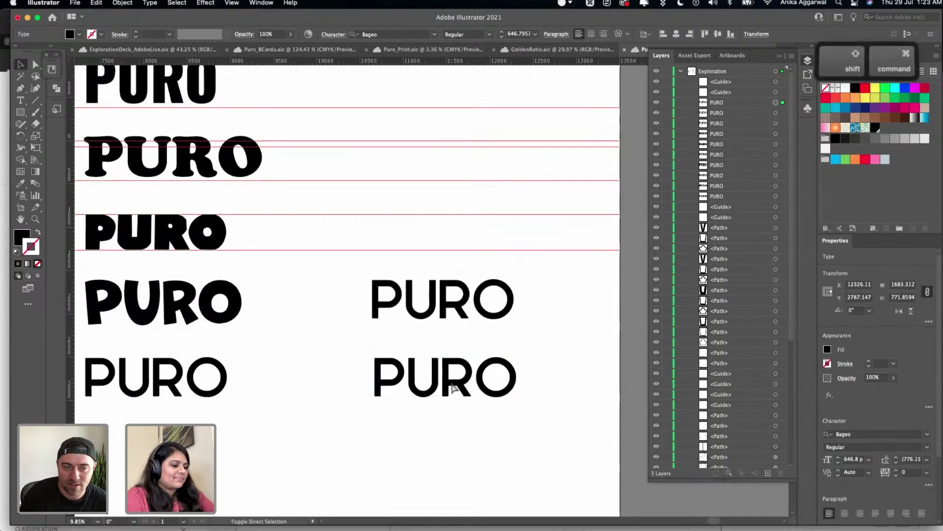
# - Convert the lower PURO copy in the second column to outlines, ungroup it, and delete it
pyautogui.press('shift+super+o')
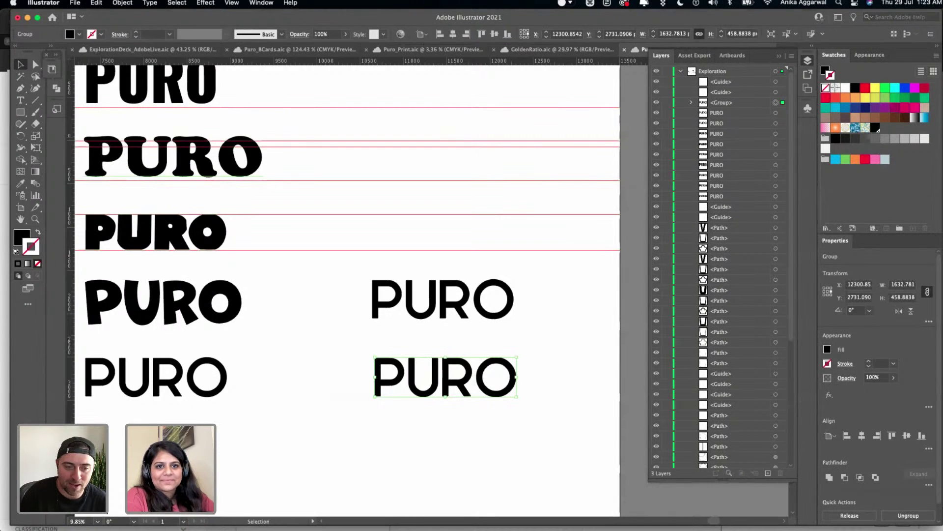
pyautogui.press('F7')
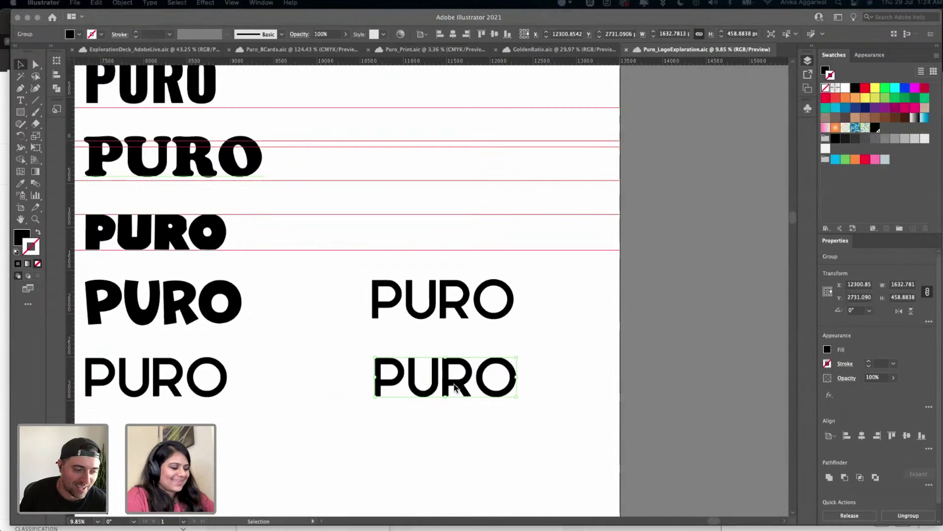
pyautogui.press('shift+super+g')
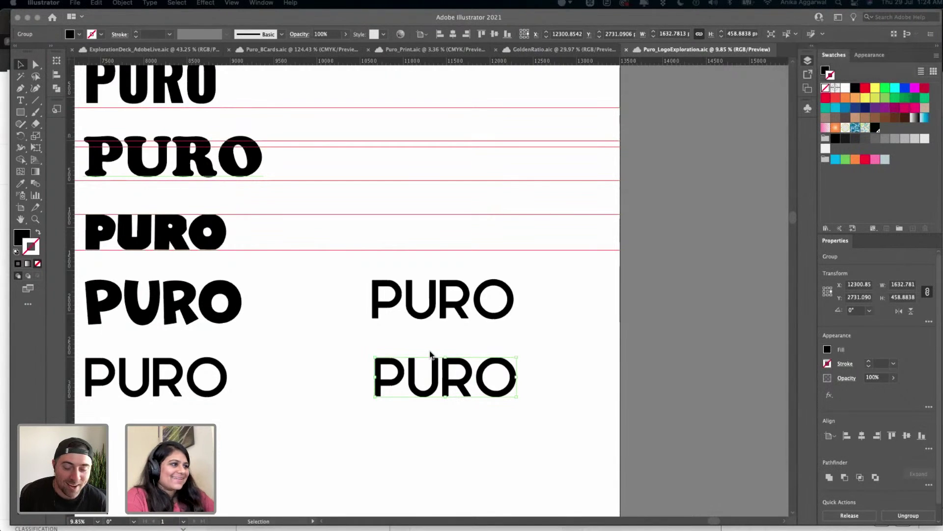
pyautogui.click(443, 366)
pyautogui.moveTo(535, 348); pyautogui.dragTo(350, 415)
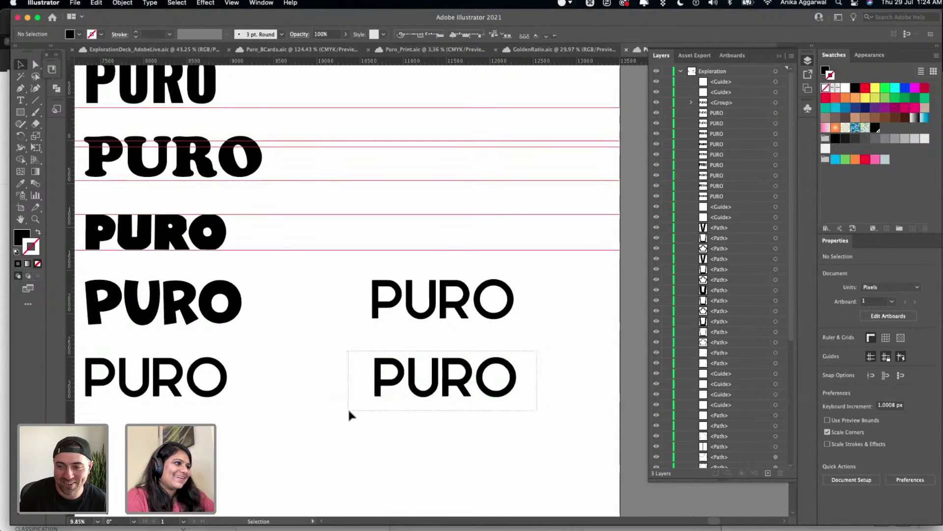
pyautogui.press('BackSpace')
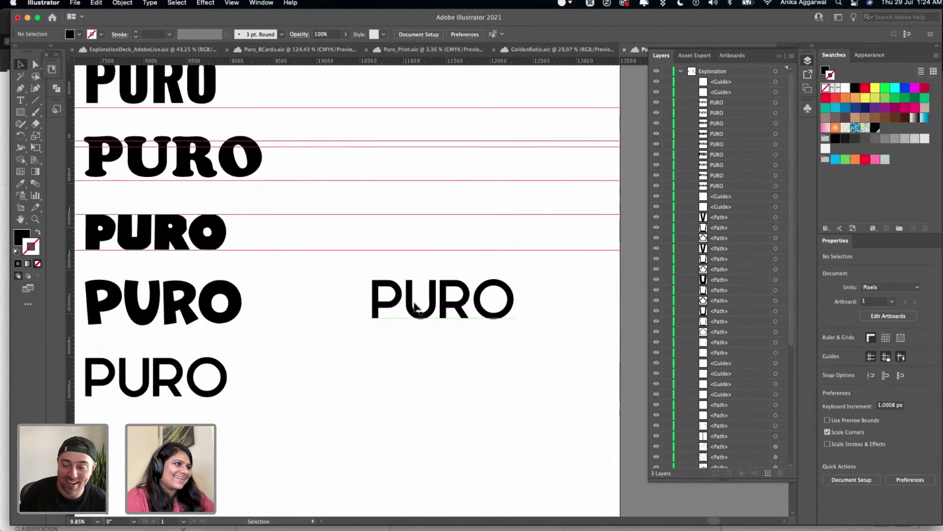
# - Duplicate the thin Bageo PURO text in the second column below the original, shifted slightly to the left
pyautogui.click(422, 298)
pyautogui.moveTo(422, 297); pyautogui.dragTo(410, 386)
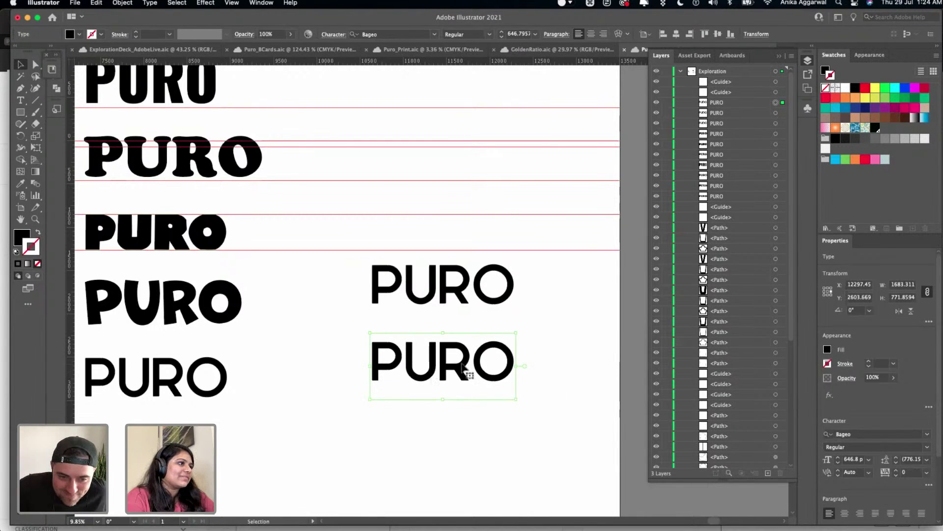
pyautogui.moveTo(469, 358); pyautogui.dragTo(449, 355)
# - Replace the R in the lower PURO copy with the font's looped alternate R glyph
pyautogui.doubleClick(462, 359)
pyautogui.click(458, 356)
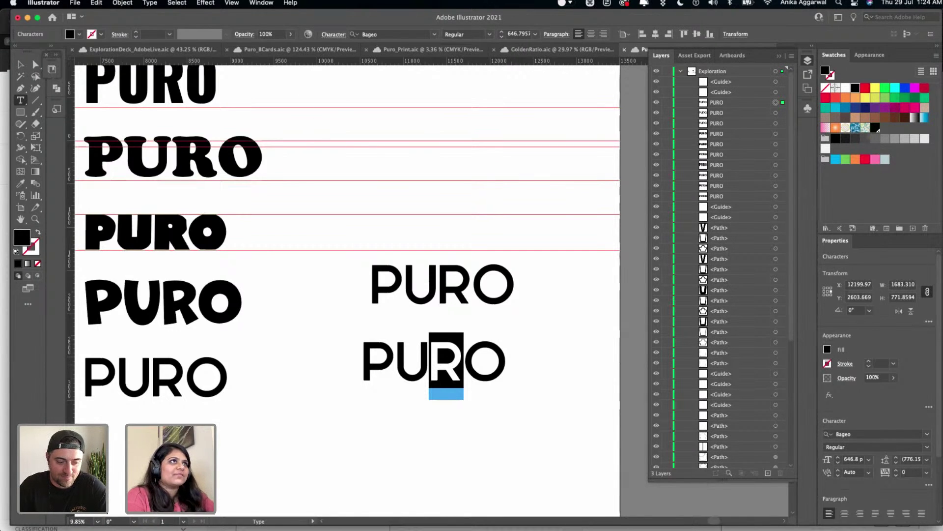
pyautogui.click(156, 4)
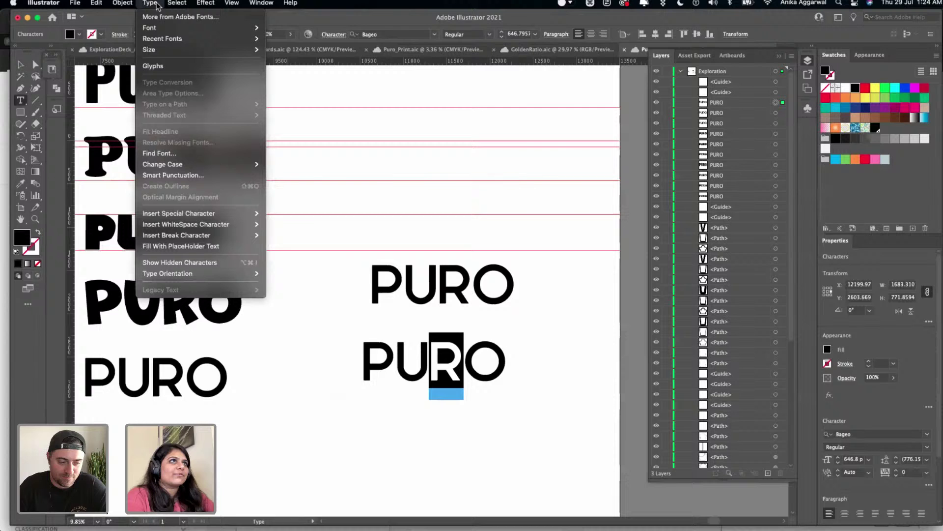
pyautogui.click(152, 66)
pyautogui.moveTo(620, 102); pyautogui.dragTo(212, 98)
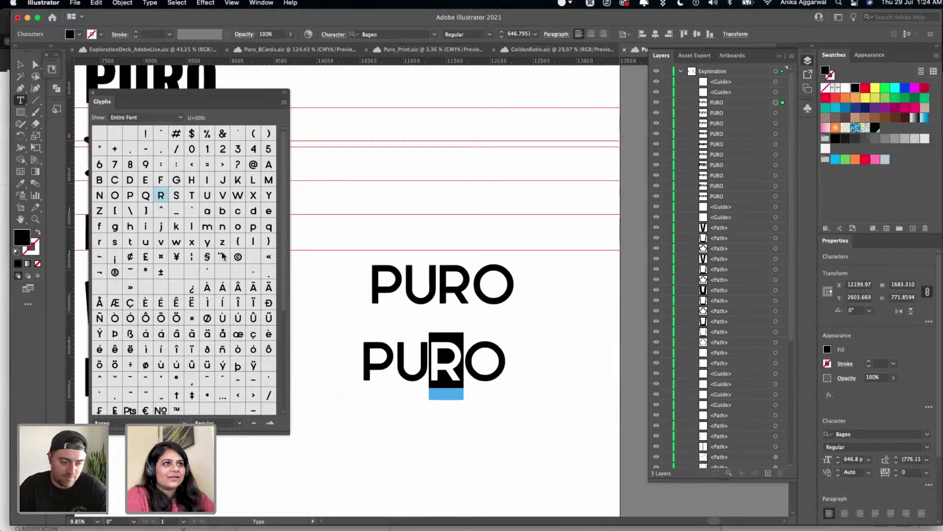
pyautogui.scroll(-5, 195, 328)
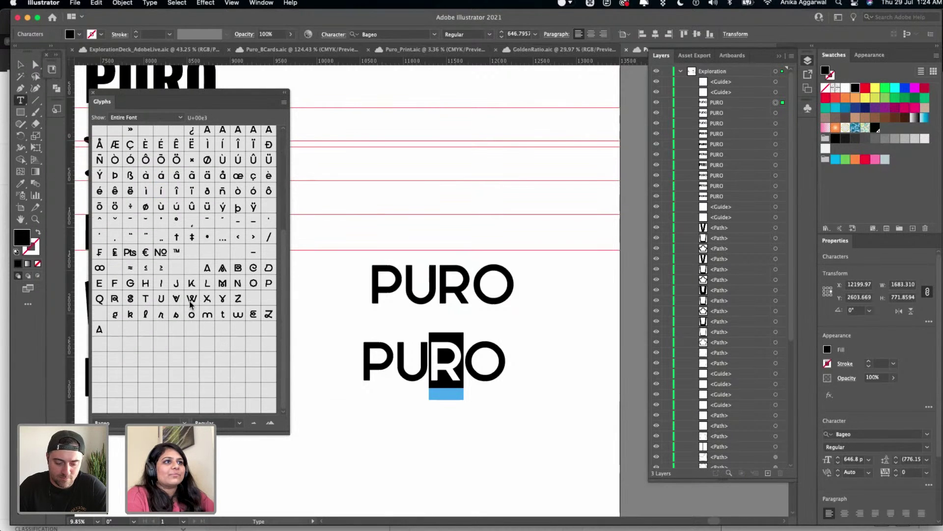
pyautogui.scroll(5, 192, 314)
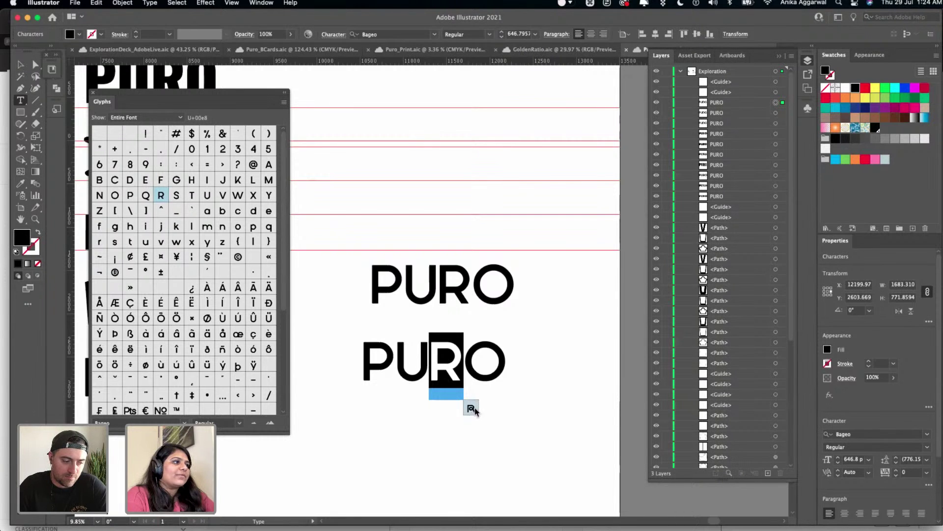
pyautogui.click(471, 408)
pyautogui.press('Escape')
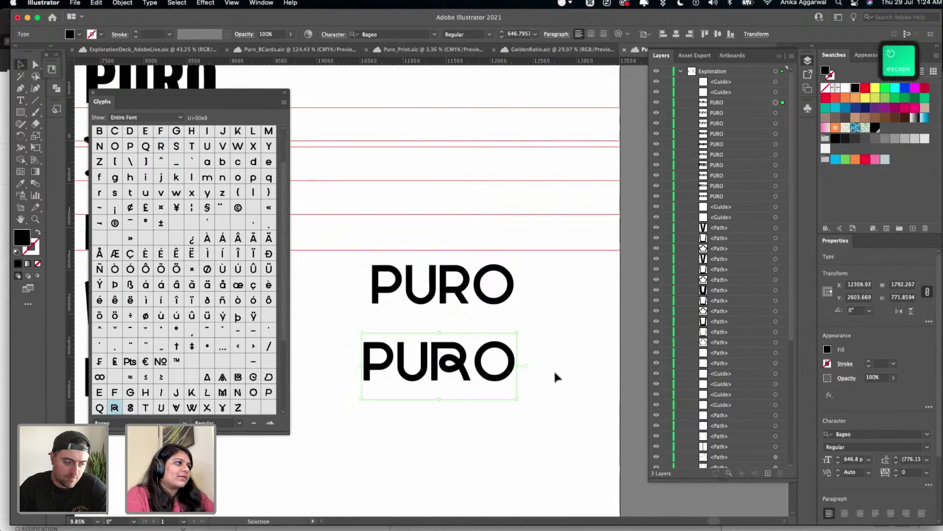
pyautogui.click(556, 377)
# - Duplicate the looped-R PURO below itself and align the plain PURO above with the column's left edge
pyautogui.click(490, 382)
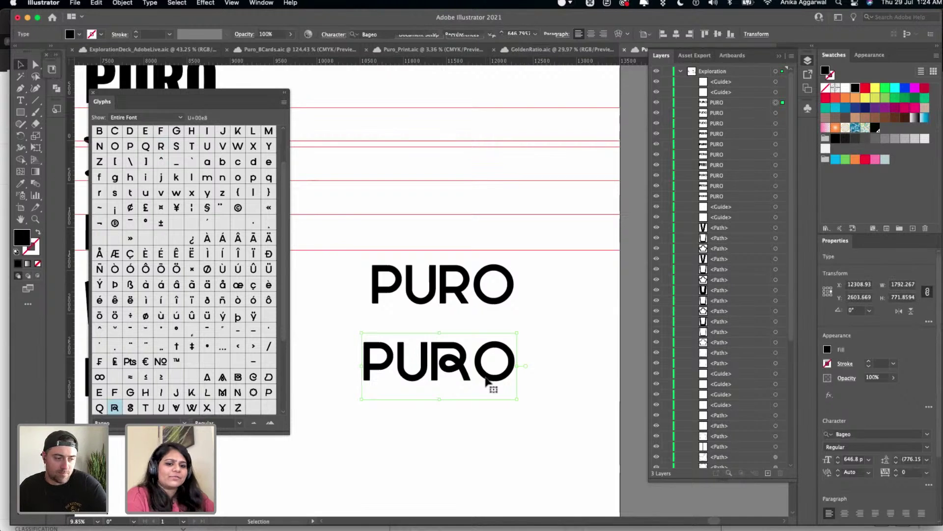
pyautogui.scroll(-2, 486, 379)
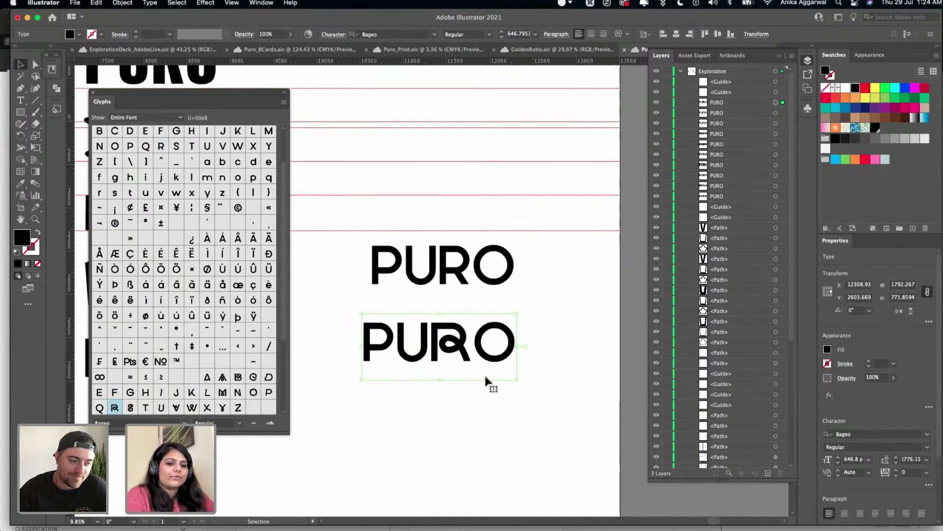
pyautogui.scroll(-3, 484, 373)
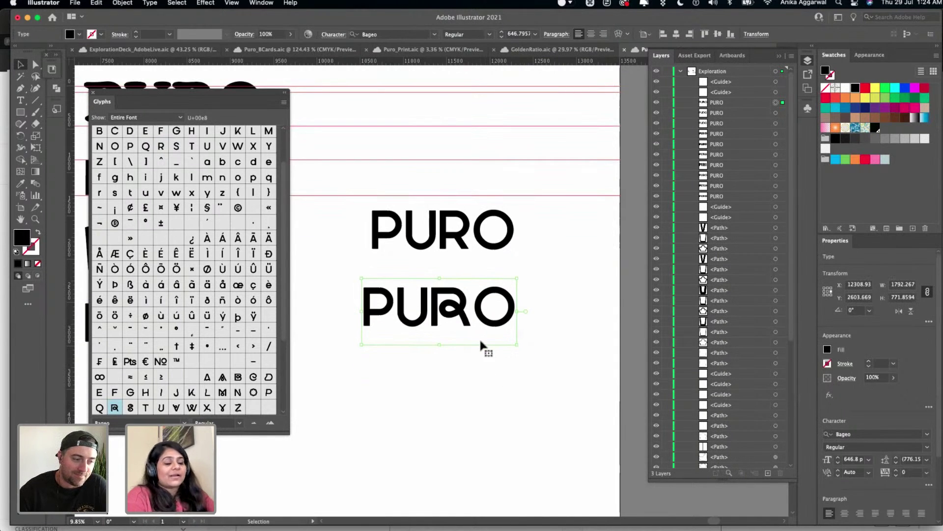
pyautogui.keyDown('alt'); pyautogui.moveTo(455, 330); pyautogui.dragTo(456, 384); pyautogui.keyUp('alt')
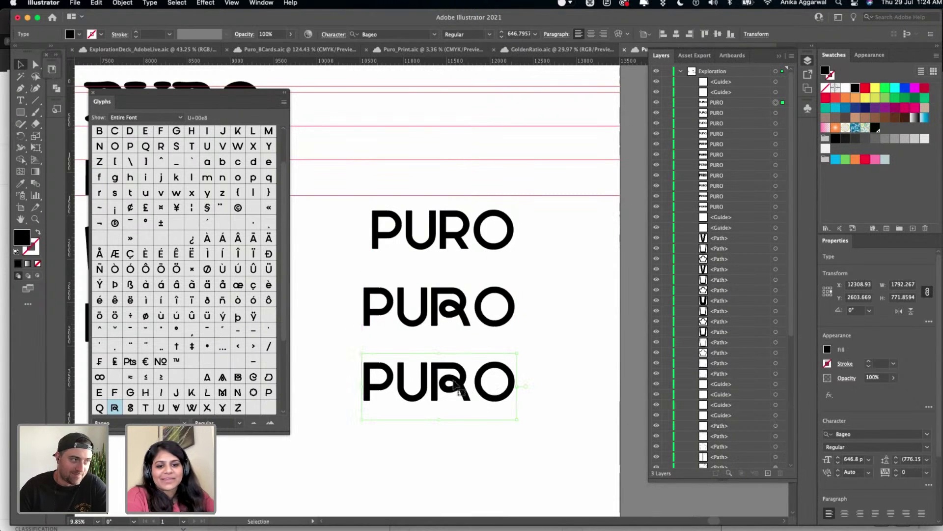
pyautogui.moveTo(439, 240); pyautogui.dragTo(425, 245)
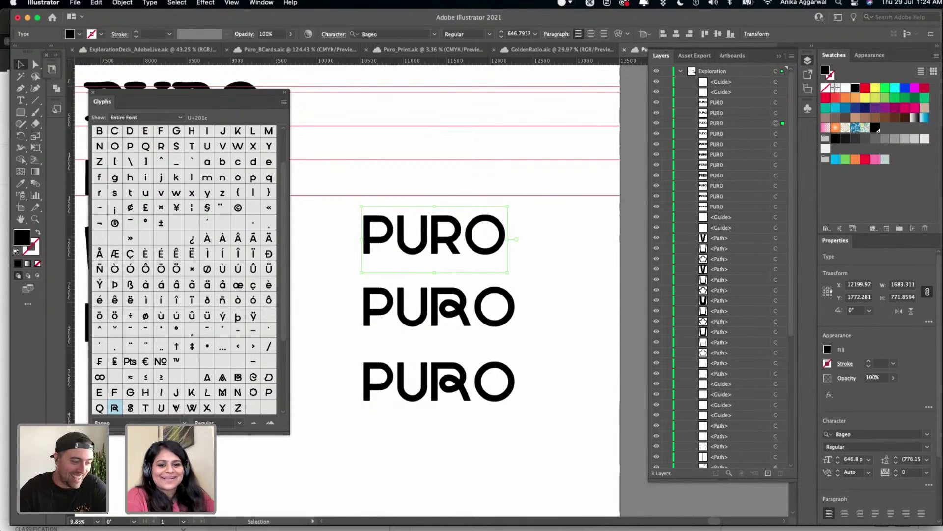
# - Retype the bottom copy's text as PURO with the standard letterforms
pyautogui.click(445, 400)
pyautogui.doubleClick(462, 381)
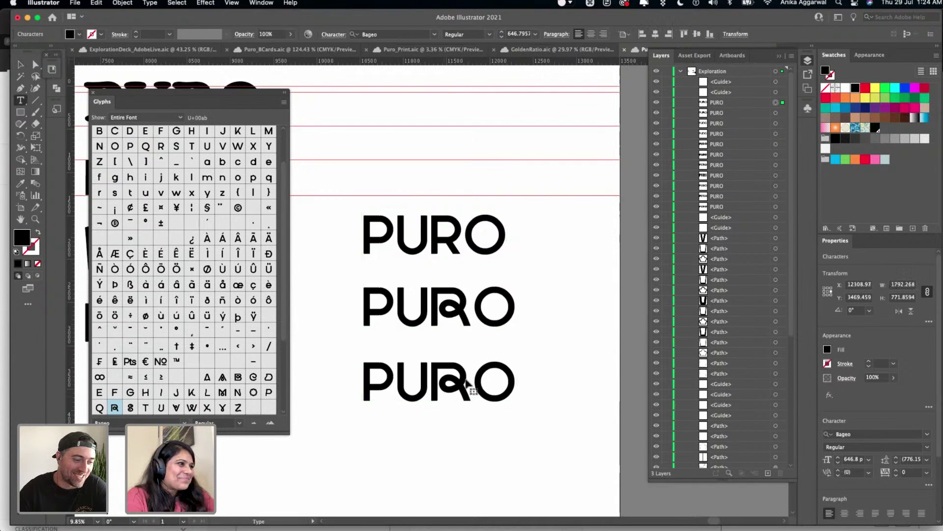
pyautogui.doubleClick(462, 378)
pyautogui.write('PURO')
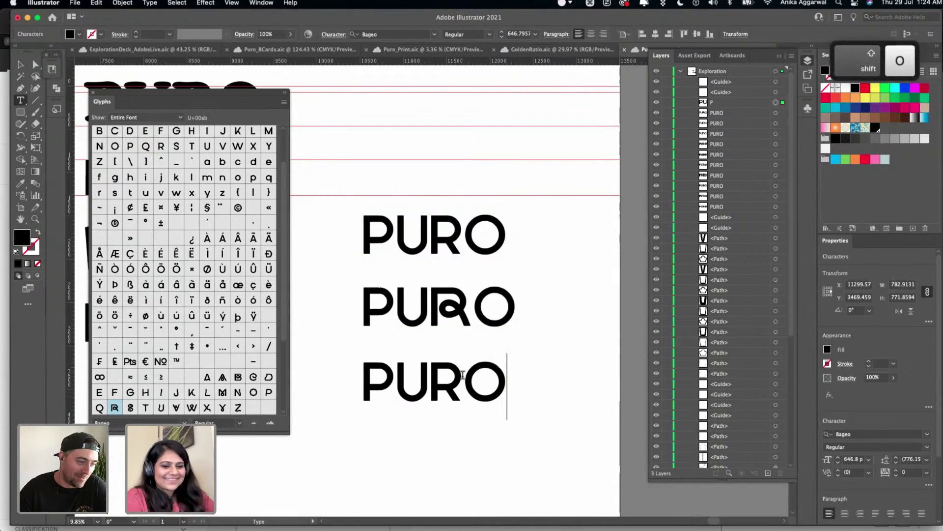
# - Replace the O in the bottom PURO with the flower-shaped alternate glyph and close the glyph list
pyautogui.moveTo(463, 379); pyautogui.dragTo(506, 423)
pyautogui.click(514, 429)
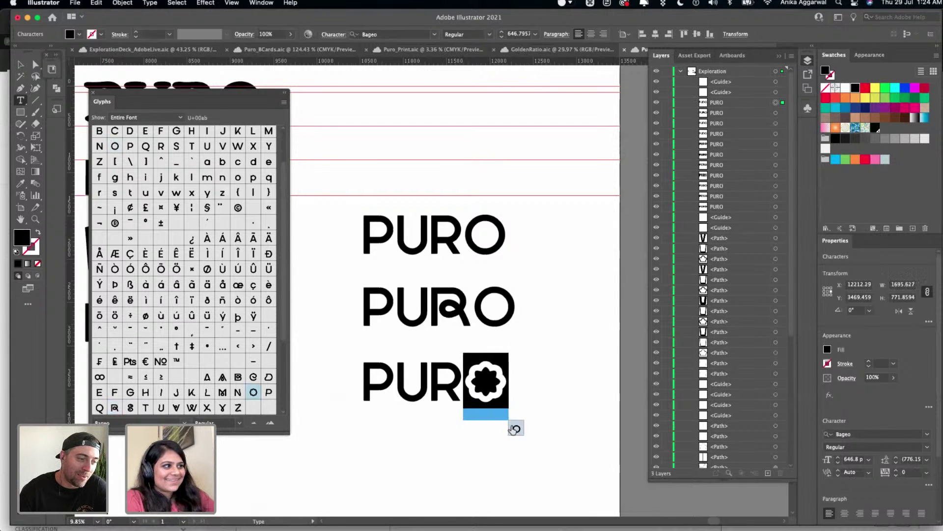
pyautogui.press('Escape')
pyautogui.click(569, 365)
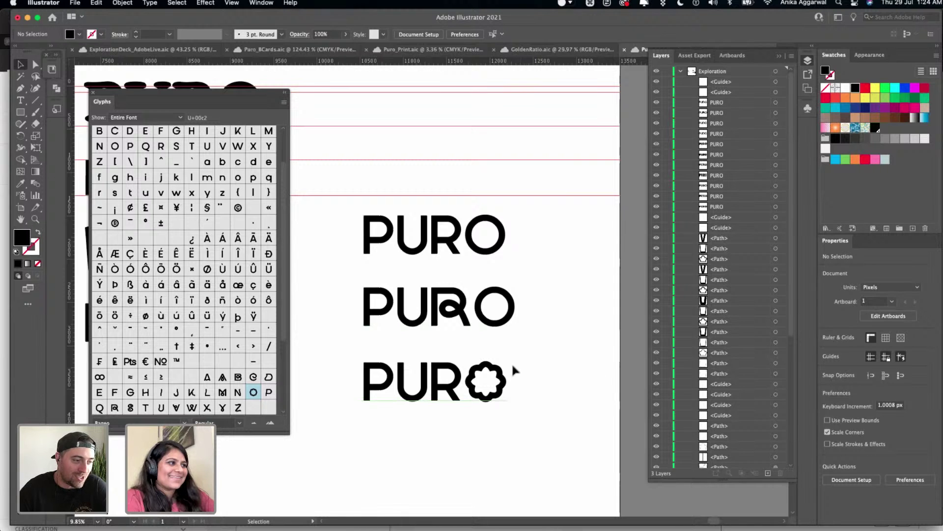
pyautogui.click(493, 370)
pyautogui.click(547, 348)
pyautogui.scroll(-5, 541, 347)
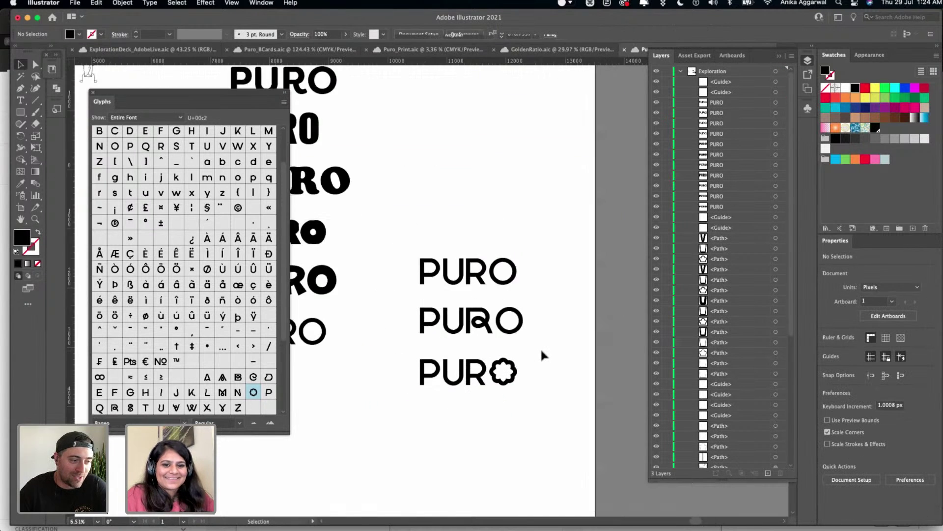
pyautogui.hscroll(-3, 541, 347)
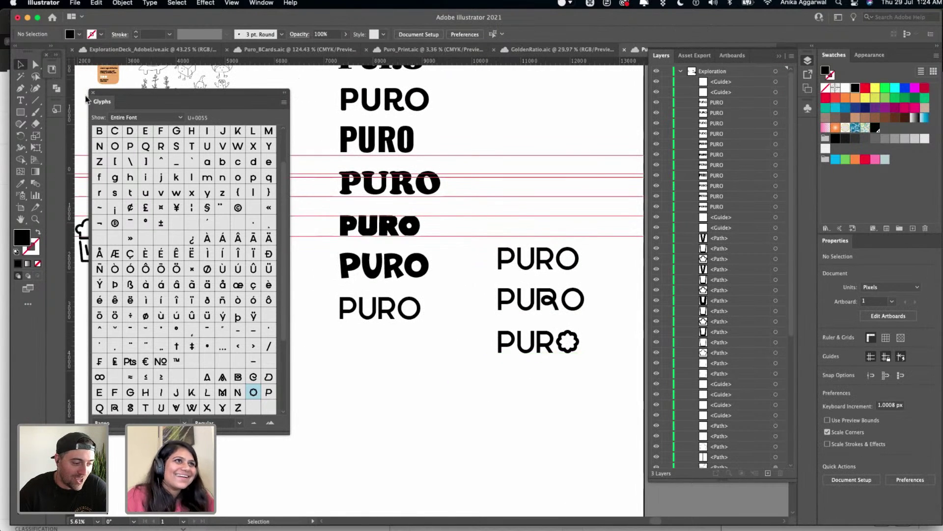
pyautogui.click(92, 94)
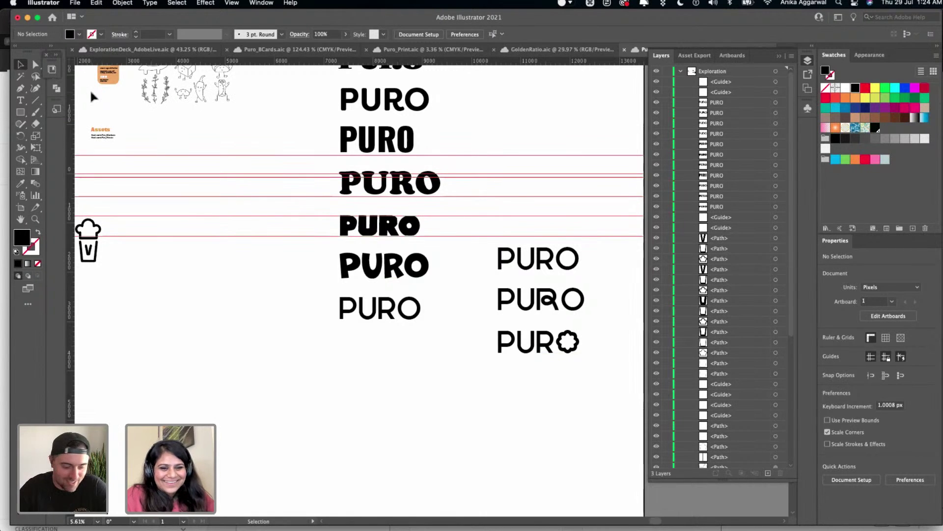
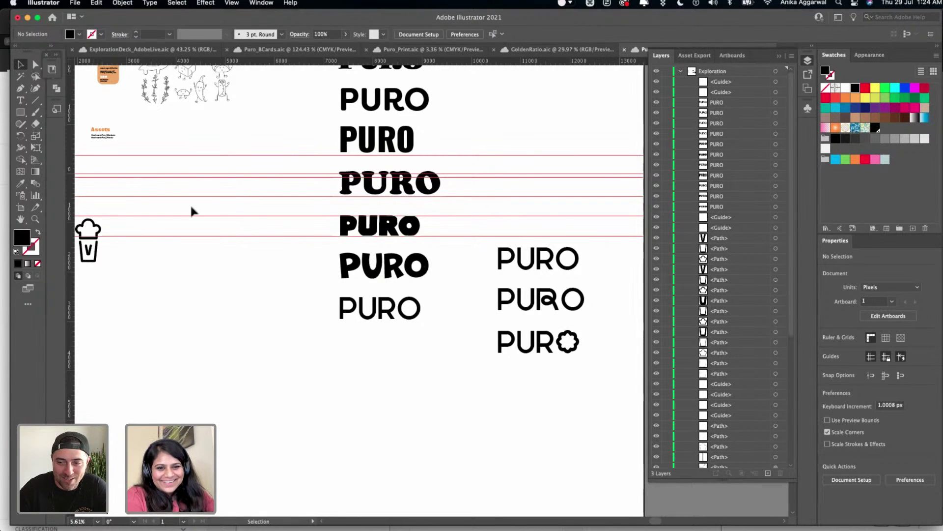
# - Place a copy of the looped-R PURO in the empty area below the first column of wordmarks
pyautogui.click(499, 350)
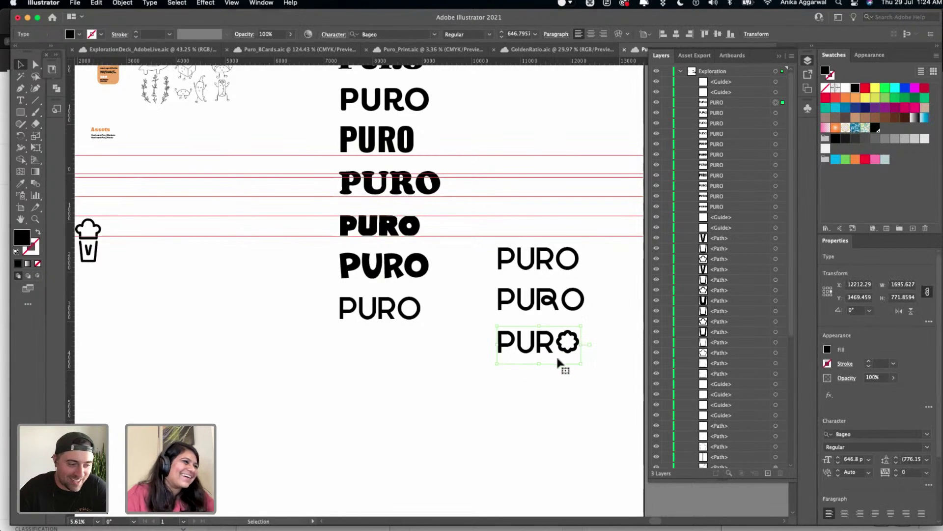
pyautogui.click(564, 372)
pyautogui.scroll(5, 566, 344)
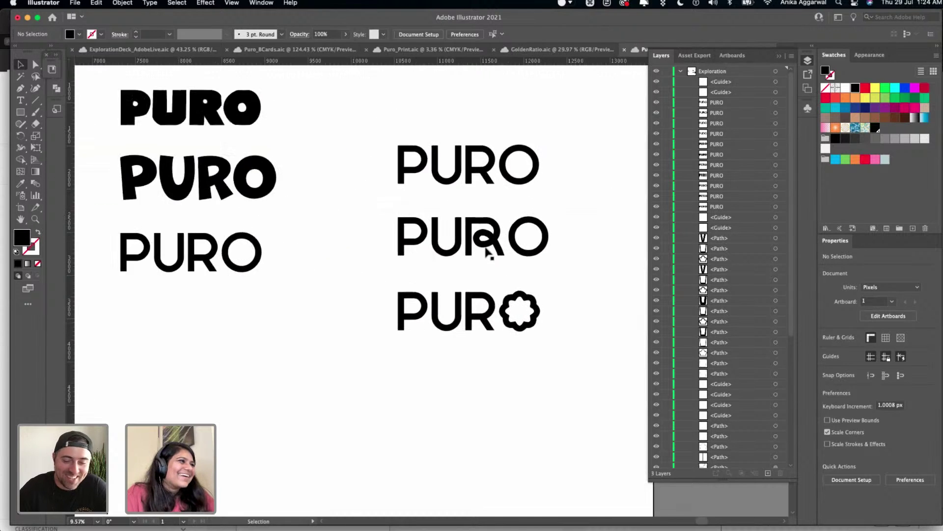
pyautogui.click(482, 238)
pyautogui.moveTo(483, 238); pyautogui.dragTo(290, 421)
pyautogui.scroll(-1, 290, 422)
pyautogui.scroll(-3, 293, 393)
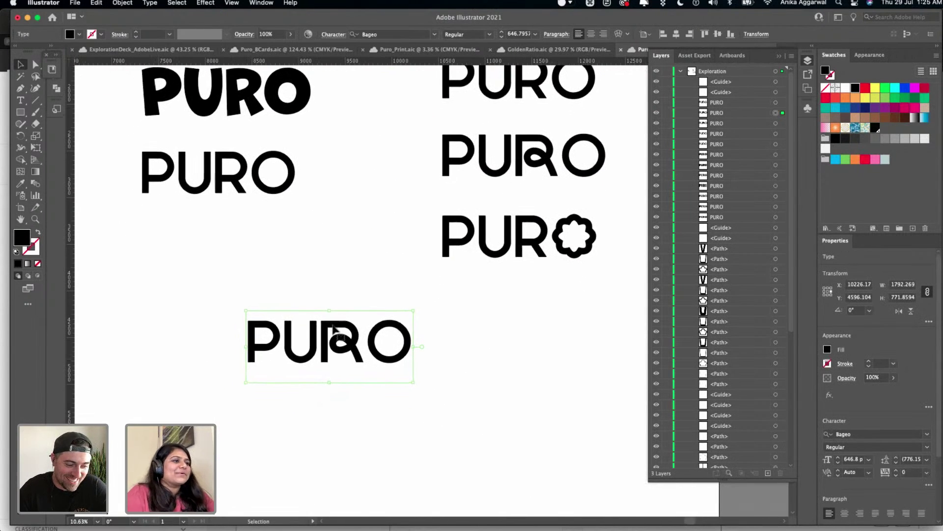
pyautogui.moveTo(337, 339); pyautogui.dragTo(286, 363)
# - Convert the looped-R PURO copy to outlines and ungroup it into separate letters
pyautogui.press('shift+super+o')
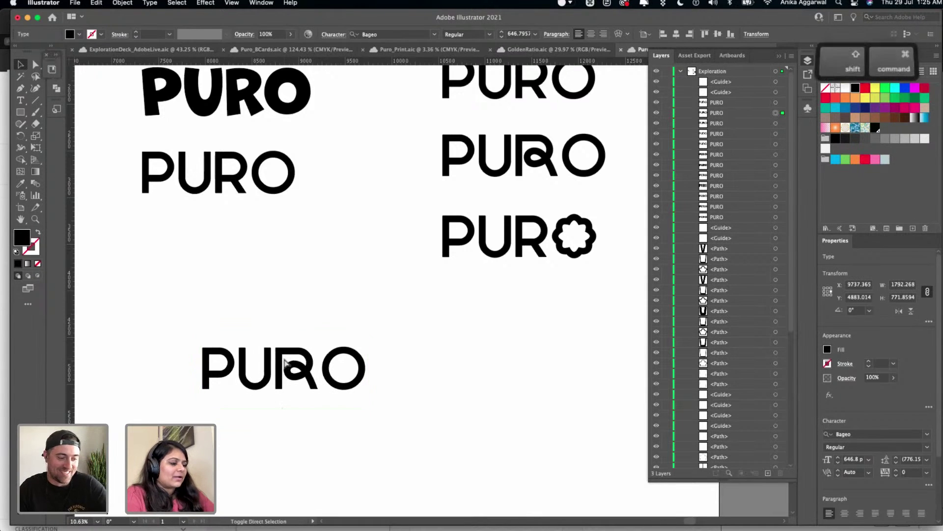
pyautogui.press('shift+super+g')
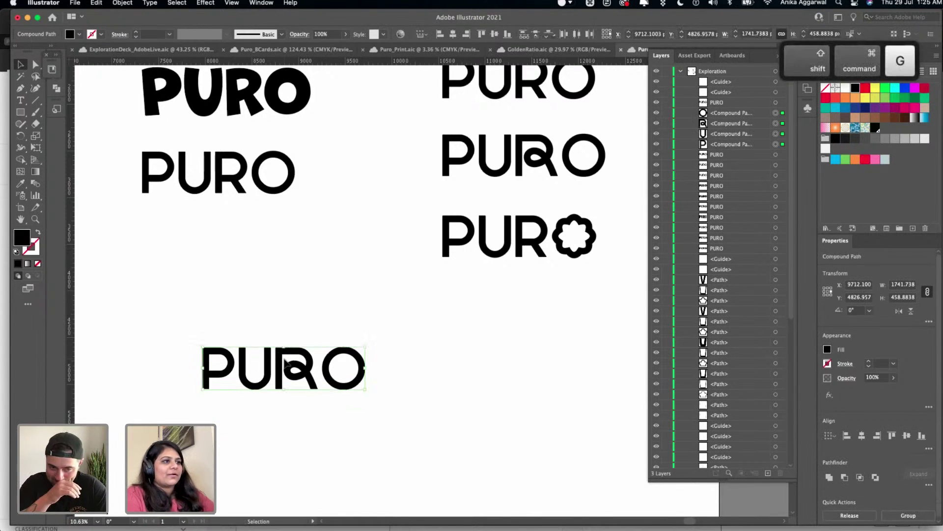
pyautogui.click(258, 250)
pyautogui.scroll(-5, 266, 270)
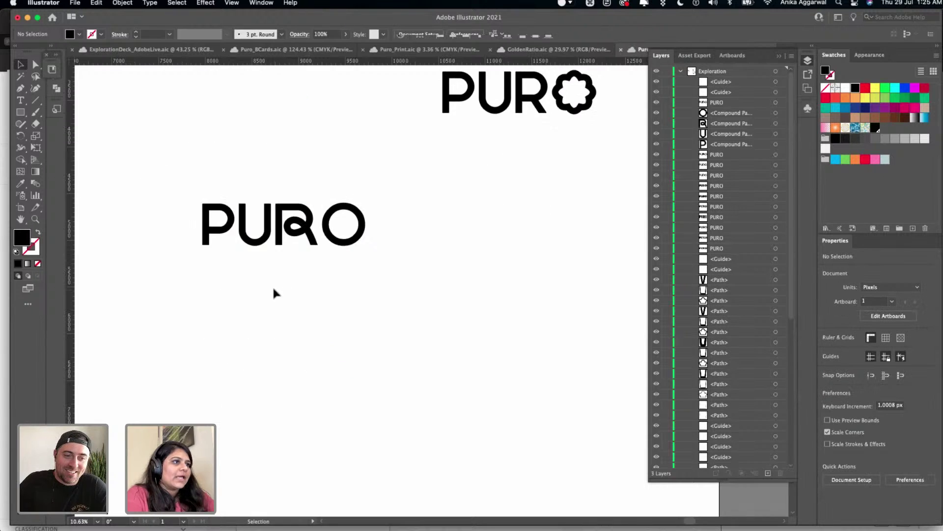
pyautogui.moveTo(230, 173); pyautogui.dragTo(322, 228)
pyautogui.click(322, 229)
pyautogui.click(268, 236)
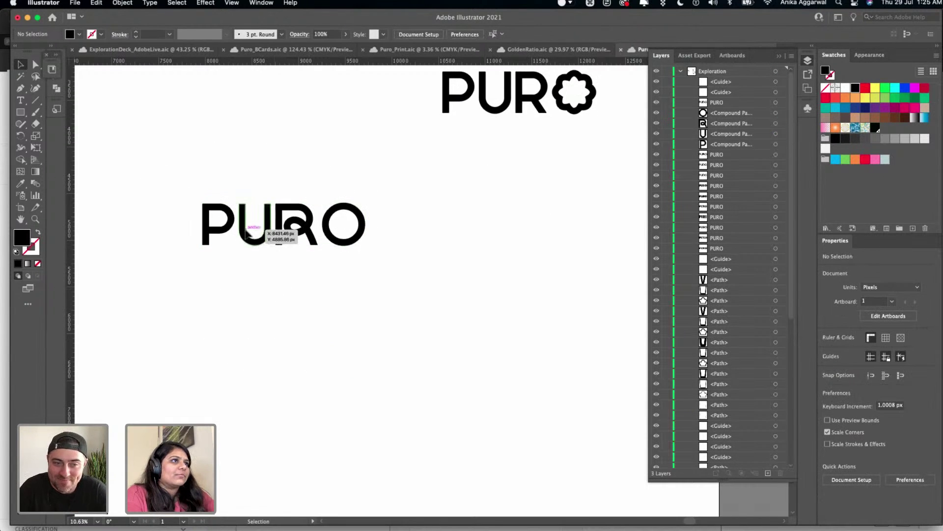
pyautogui.moveTo(266, 236); pyautogui.dragTo(282, 240)
pyautogui.press('super+z')
# - Move the outlined R and O together beneath PU, left-aligned with the P, to stack the wordmark in two rows
pyautogui.click(281, 241)
pyautogui.keyDown('shift'); pyautogui.click(336, 241); pyautogui.keyUp('shift')
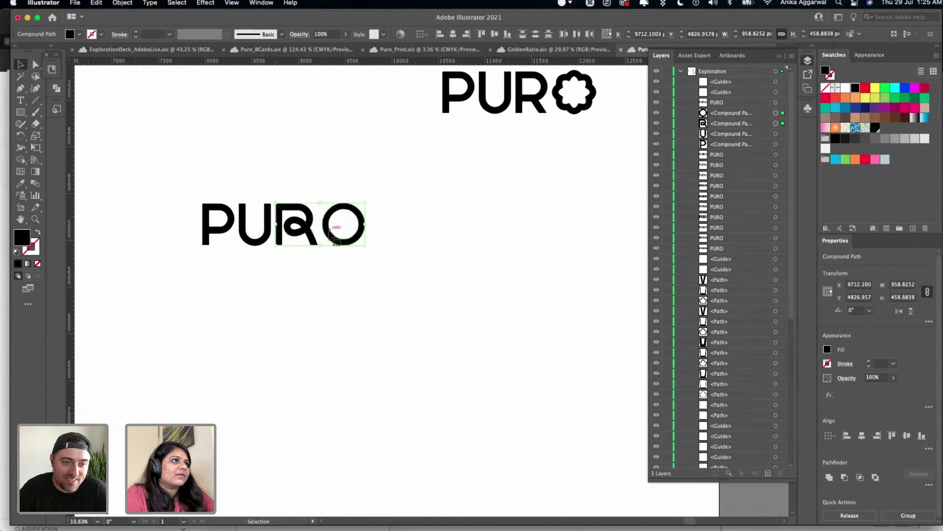
pyautogui.moveTo(343, 228); pyautogui.dragTo(269, 291)
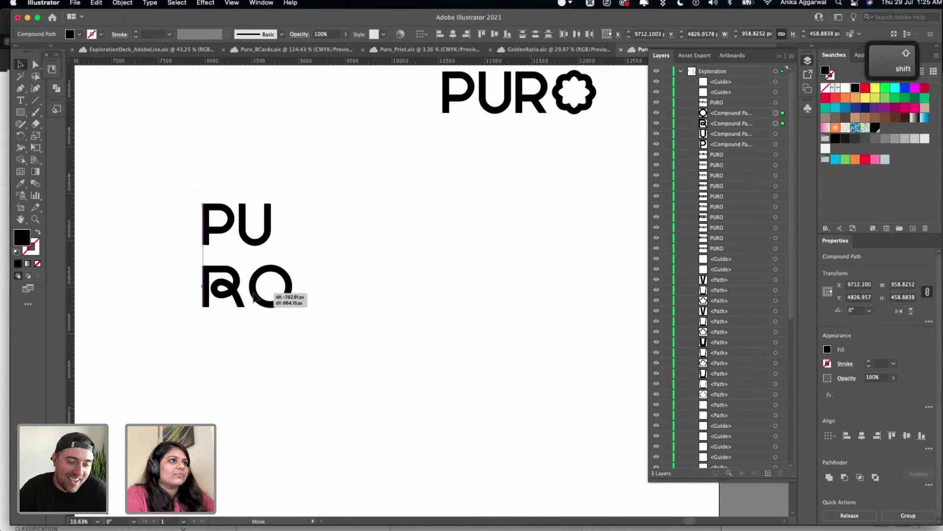
# - Nudge the outlined U in the top row about 100 px to the right, widening its gap from the P
pyautogui.click(265, 238)
pyautogui.click(265, 239)
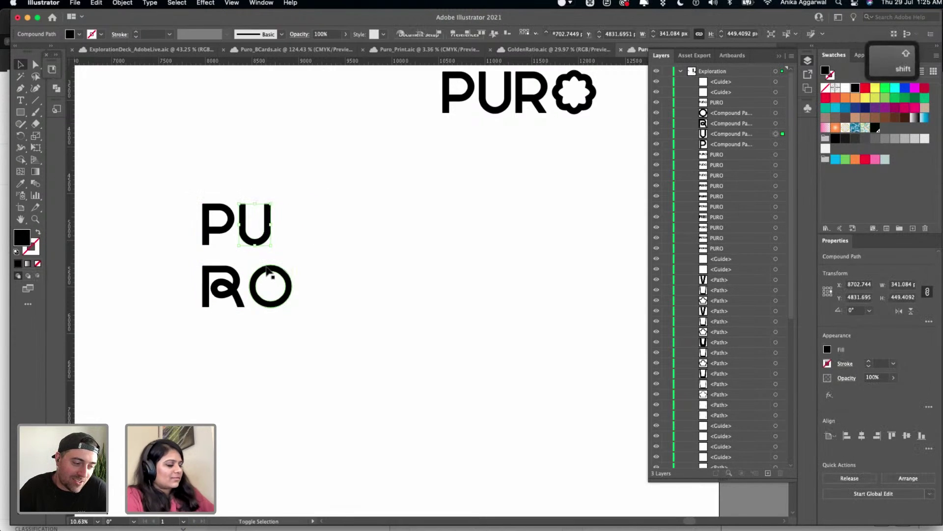
pyautogui.hotkey('shift', 'Right')
pyautogui.hotkey('shift', 'Right')
pyautogui.hotkey('shift', 'Right')
pyautogui.hotkey('shift', 'Right')
pyautogui.hotkey('shift', 'Right')
pyautogui.hotkey('shift', 'Right')
pyautogui.hotkey('shift', 'Right')
pyautogui.hotkey('shift', 'Right')
pyautogui.hotkey('shift', 'Right')
pyautogui.hotkey('shift', 'Right')
pyautogui.hotkey('shift', 'Right')
pyautogui.hotkey('shift', 'Right')
pyautogui.hotkey('shift', 'Right')
pyautogui.hotkey('shift', 'Right')
pyautogui.hotkey('shift', 'Right')
pyautogui.hotkey('shift', 'Right')
pyautogui.hotkey('shift', 'Right')
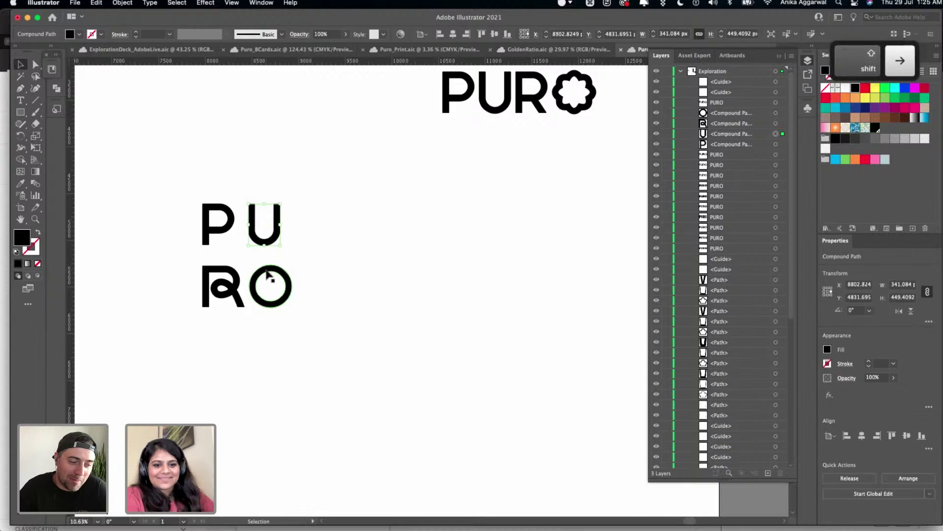
pyautogui.click(298, 251)
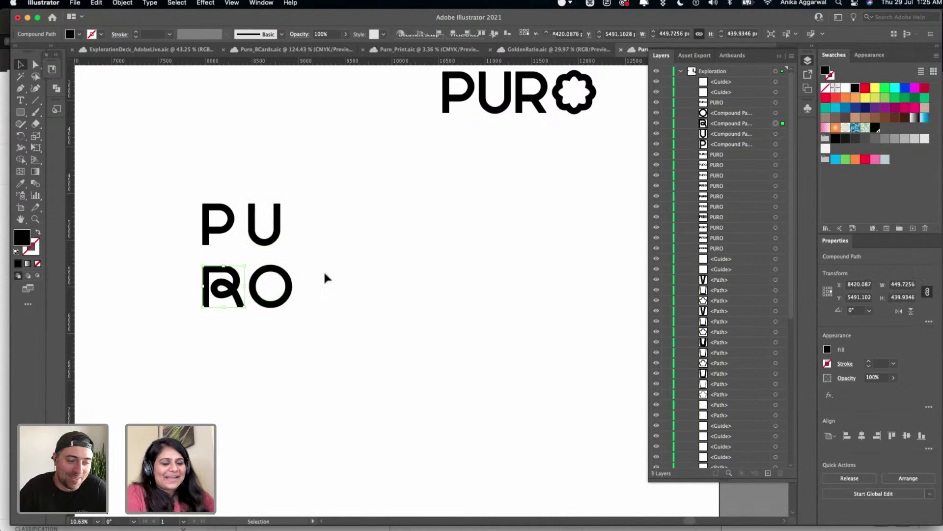
# - Place another copy of the looped-R PURO below the flower-O wordmark, left-aligned with the second column
pyautogui.moveTo(307, 196); pyautogui.dragTo(214, 368)
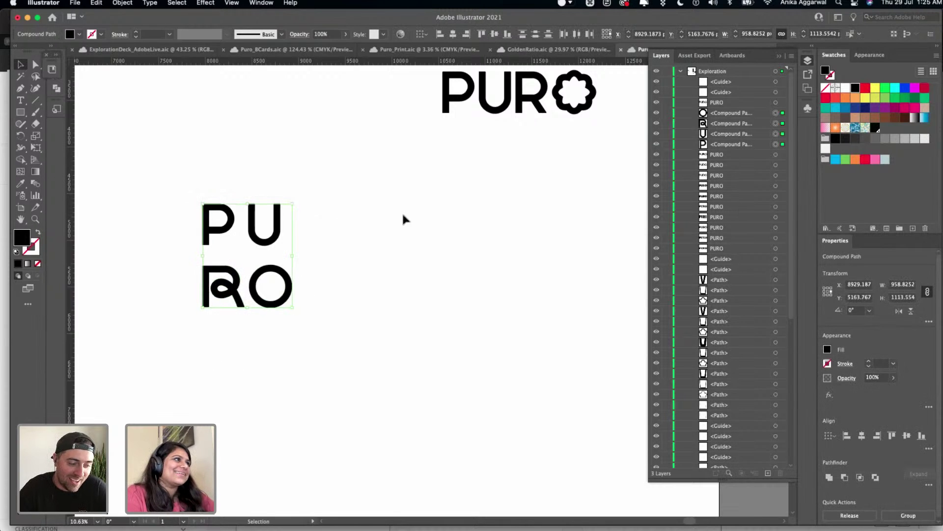
pyautogui.scroll(5, 403, 212)
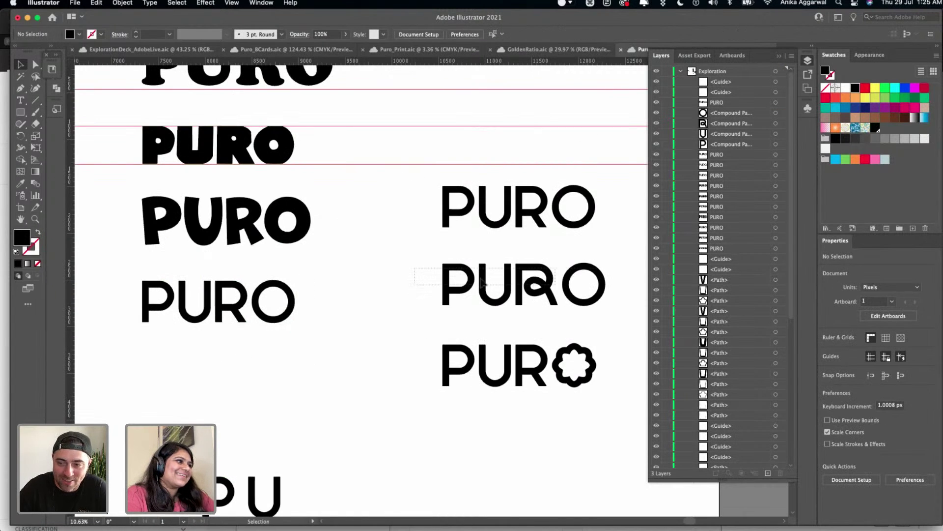
pyautogui.click(543, 285)
pyautogui.moveTo(543, 285); pyautogui.dragTo(487, 484)
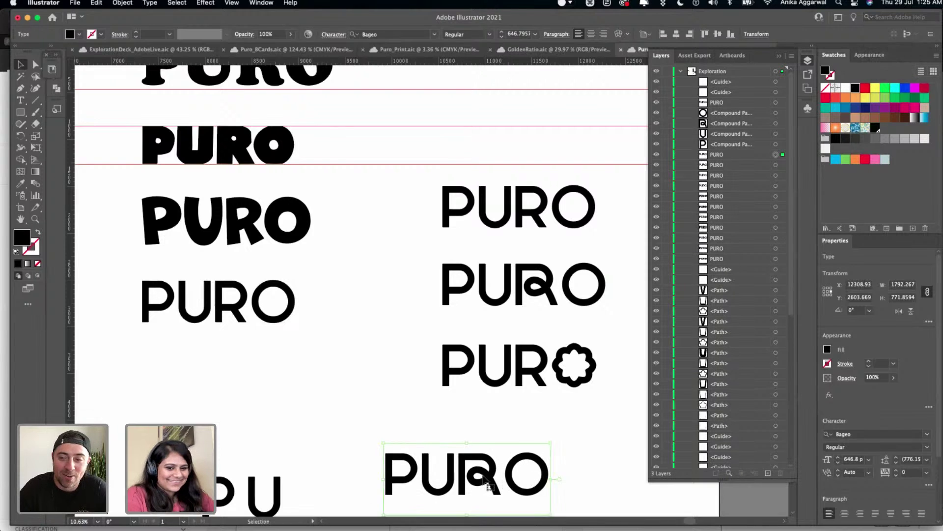
pyautogui.scroll(-3, 484, 476)
pyautogui.moveTo(474, 431); pyautogui.dragTo(483, 449)
pyautogui.scroll(-5, 494, 428)
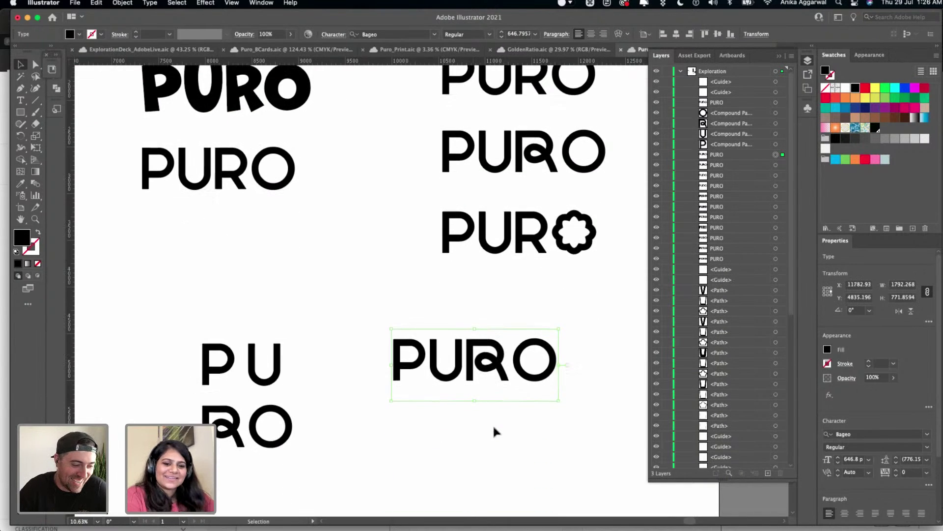
pyautogui.moveTo(497, 370); pyautogui.dragTo(550, 386)
pyautogui.press('shift+super+g')
pyautogui.click(549, 362)
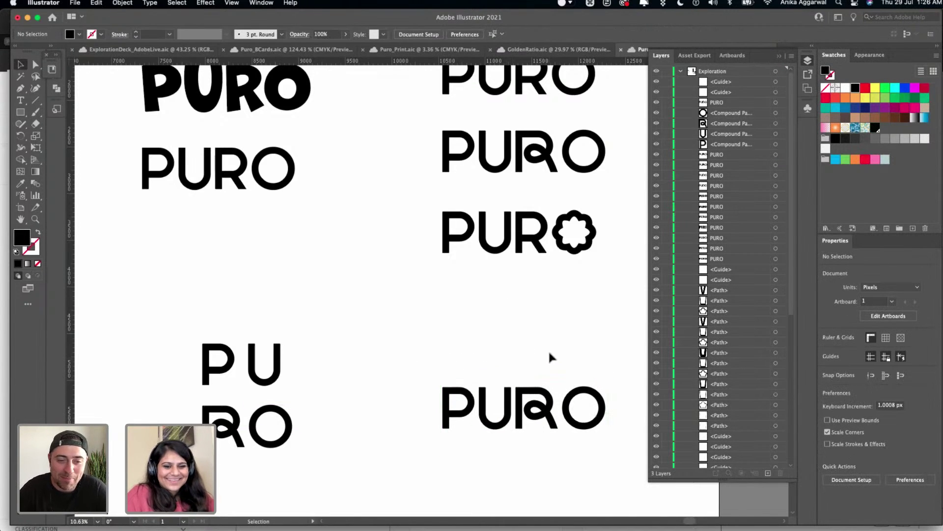
# - Place a copy of the plain PURO from the second column in the empty area below the cup icons
pyautogui.scroll(-5, 523, 337)
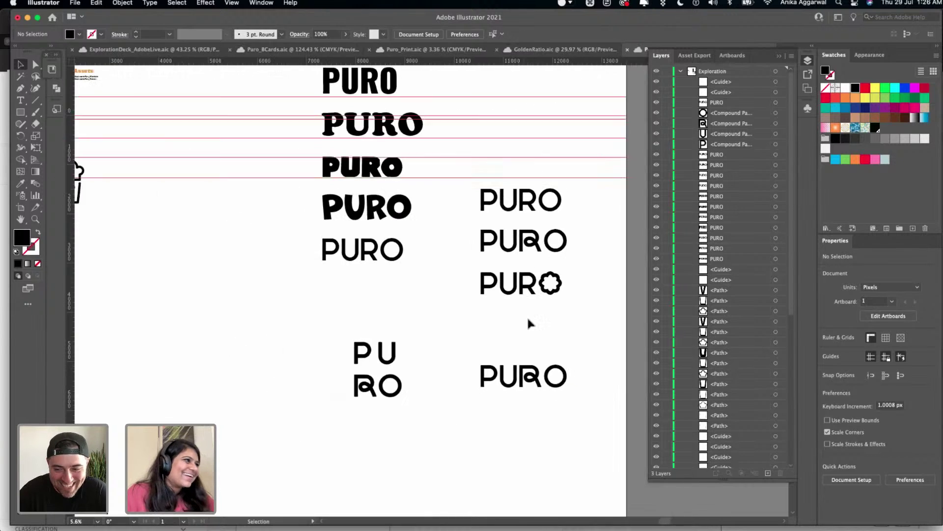
pyautogui.hscroll(-1, 400, 339)
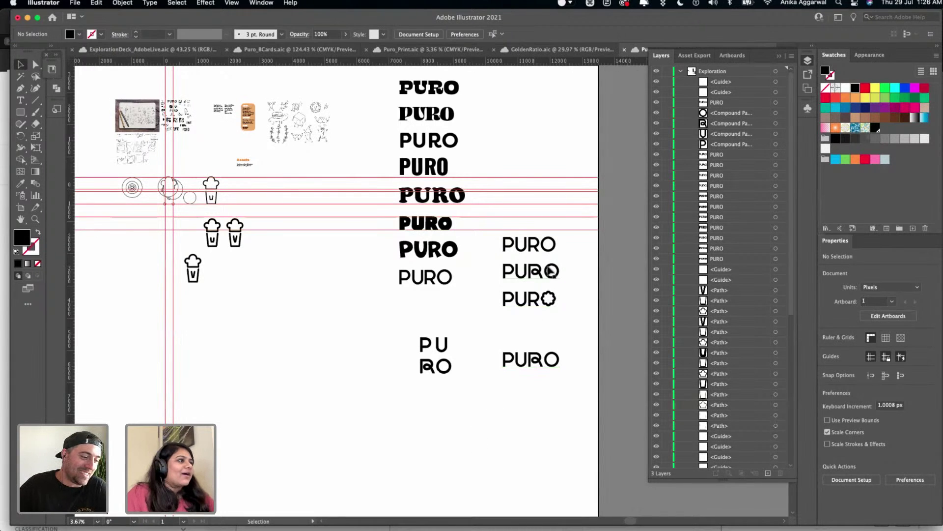
pyautogui.moveTo(533, 251); pyautogui.dragTo(236, 393)
pyautogui.click(235, 391)
pyautogui.scroll(3, 235, 391)
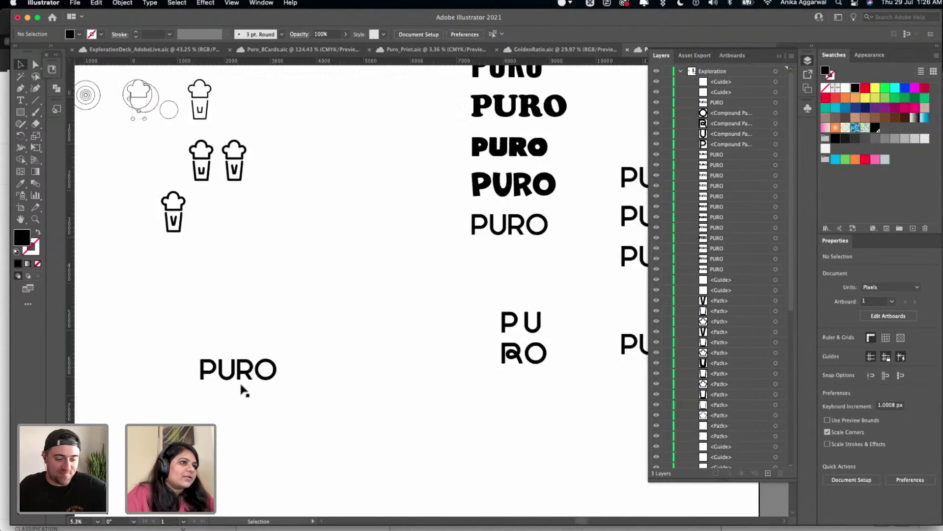
pyautogui.hscroll(-2, 266, 344)
pyautogui.scroll(-1, 265, 344)
# - Outline and ungroup the plain PURO copy, moving its R and O beneath PU to stack it in two rows
pyautogui.click(274, 333)
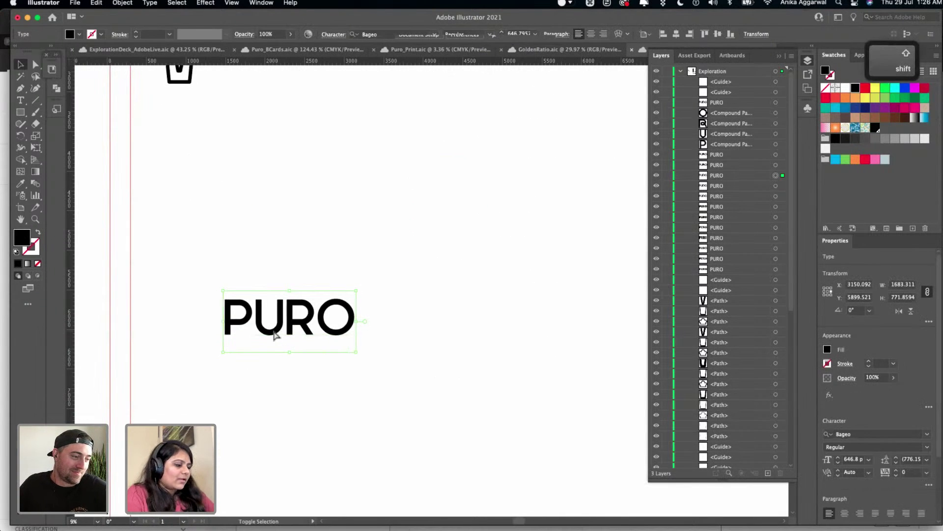
pyautogui.hotkey('shift', 'ctrl', 'o')
pyautogui.hotkey('shift', 'ctrl', 'g')
pyautogui.moveTo(280, 284); pyautogui.dragTo(269, 385)
pyautogui.click(302, 344)
# - Draw a square of about 1500 px around the stacked plain PURO and swap its fill and stroke for an unfilled black outline
pyautogui.press('m')
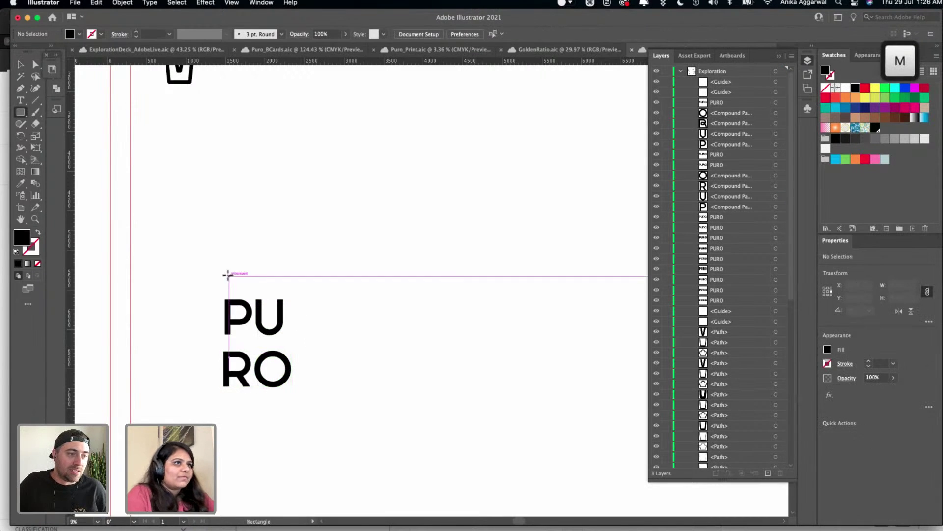
pyautogui.moveTo(193, 286); pyautogui.dragTo(311, 402)
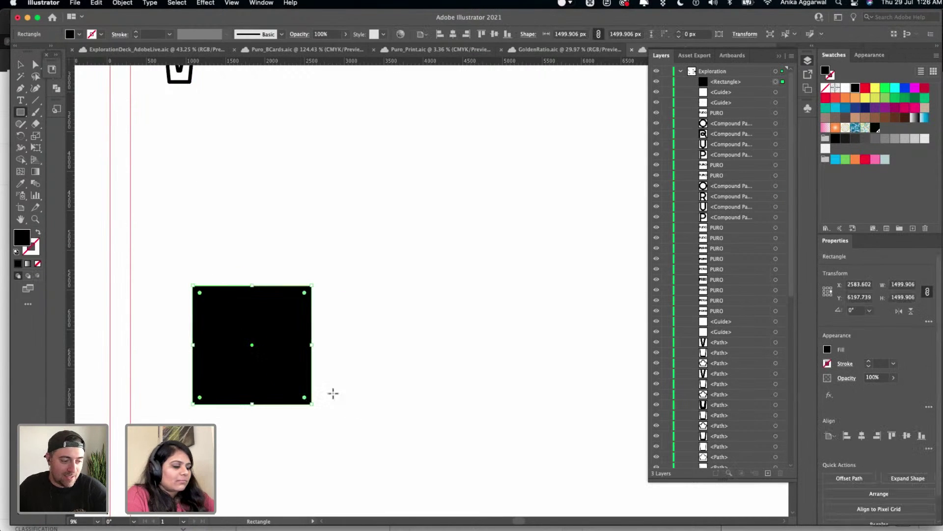
pyautogui.click(38, 234)
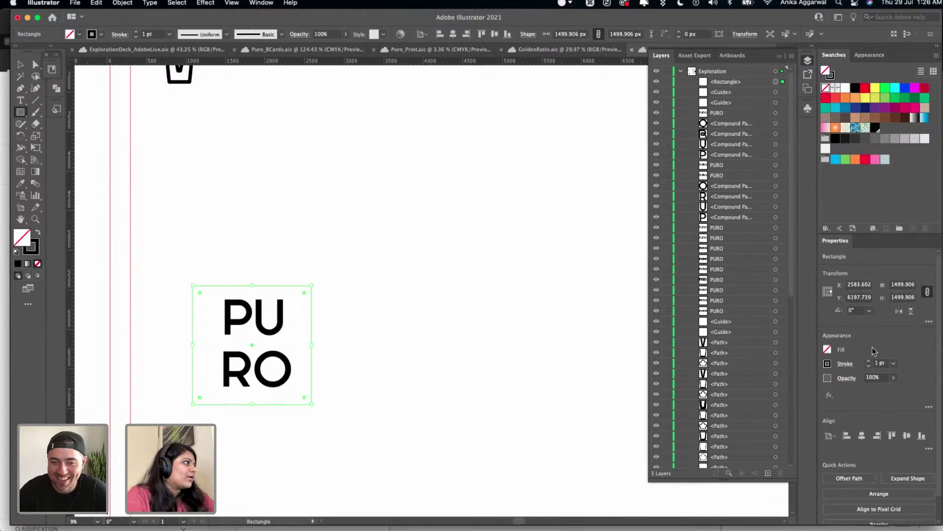
# - Try stroke weights of 5, 10, 12 and 20 pt on the square frame
pyautogui.doubleClick(876, 364)
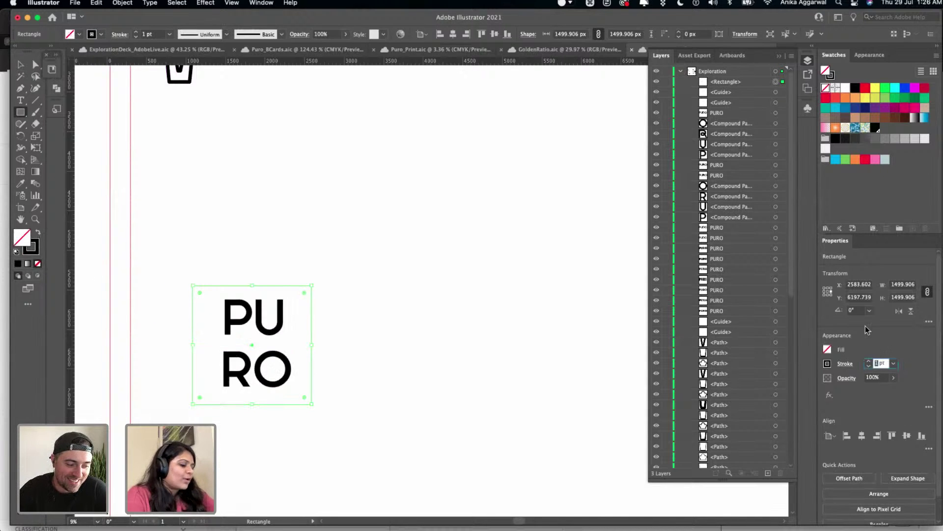
pyautogui.write('5')
pyautogui.press('Return')
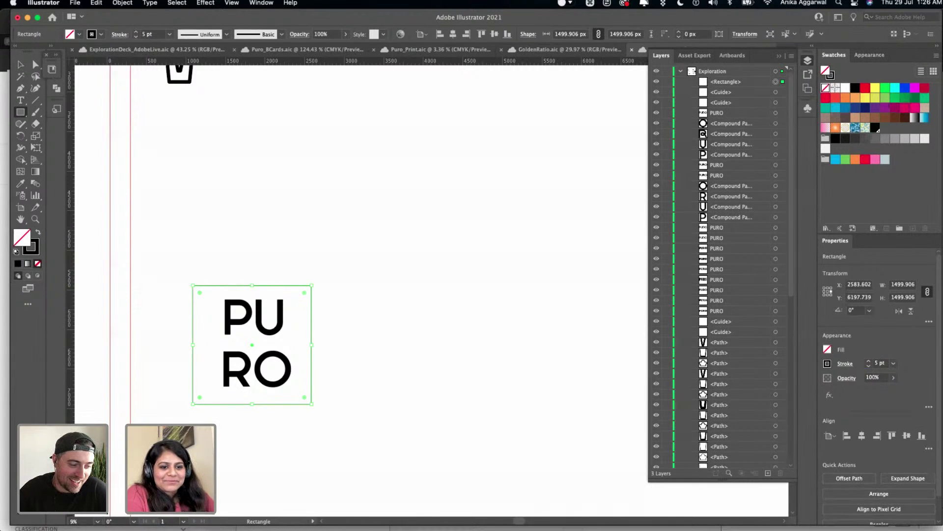
pyautogui.click(870, 364)
pyautogui.click(869, 364)
pyautogui.click(869, 364)
pyautogui.click(869, 363)
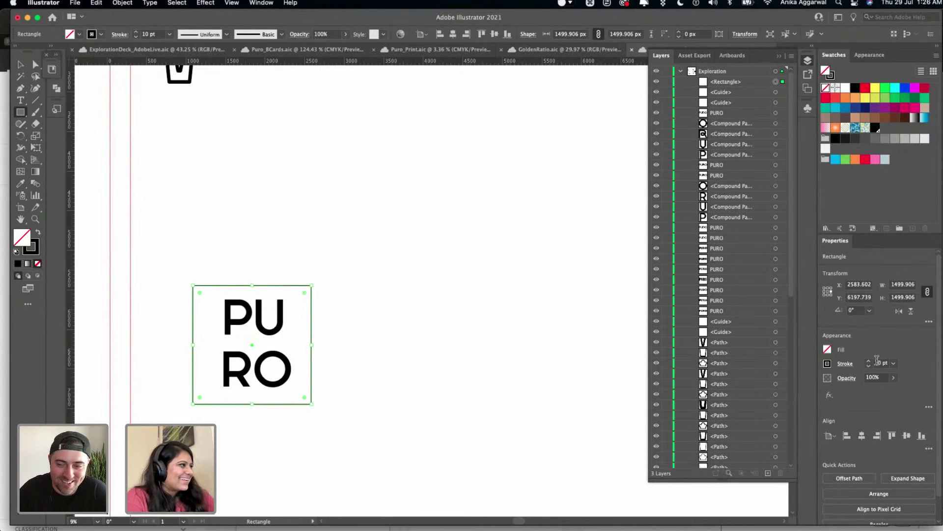
pyautogui.press('Return')
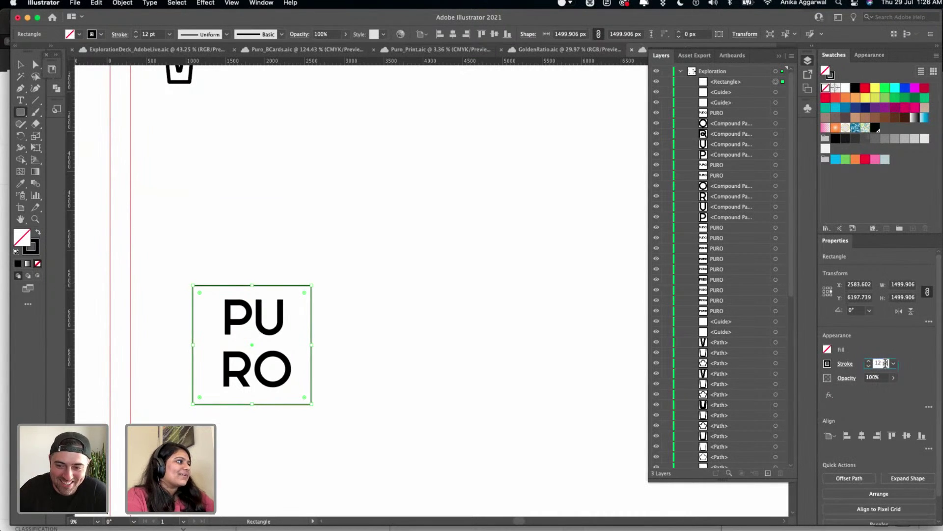
pyautogui.write('20')
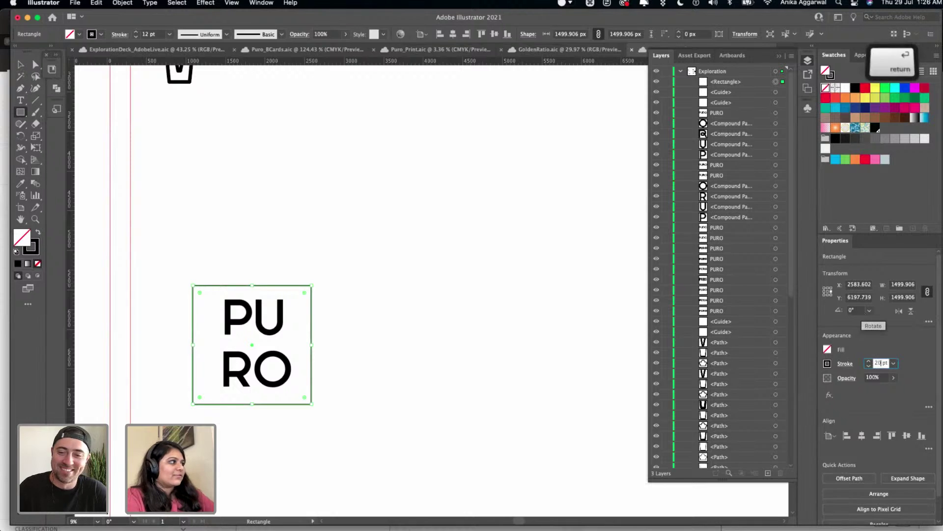
pyautogui.press('Return')
pyautogui.press('v')
# - Set the square frame's stroke weight to 40 pt and deselect it
pyautogui.click(317, 309)
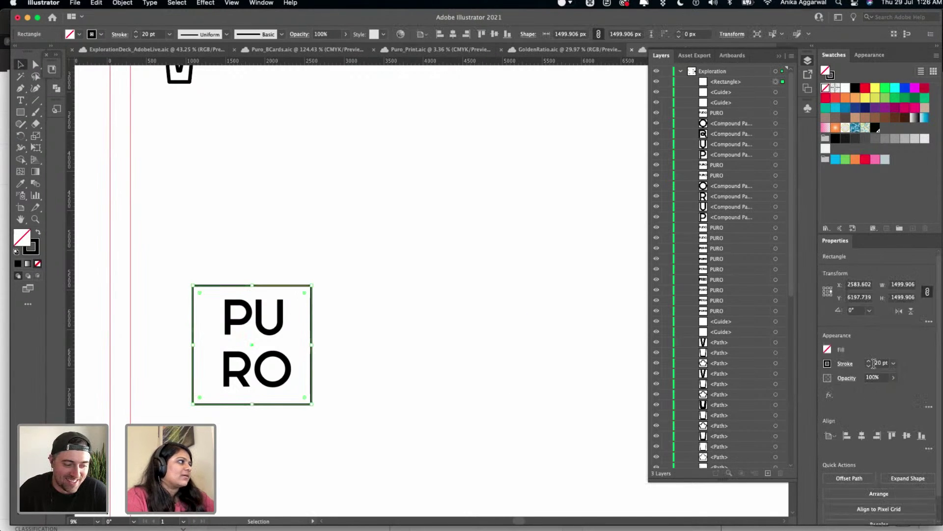
pyautogui.write('40')
pyautogui.press('Return')
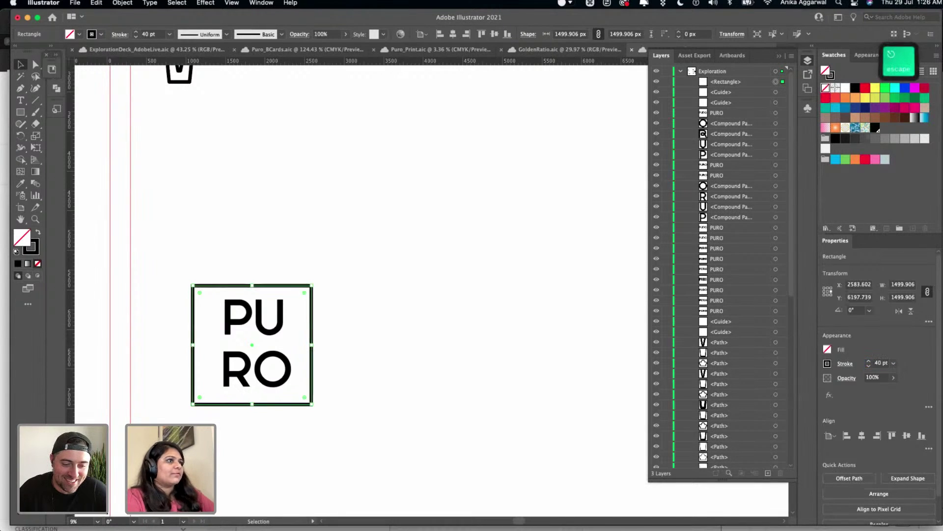
pyautogui.click(295, 237)
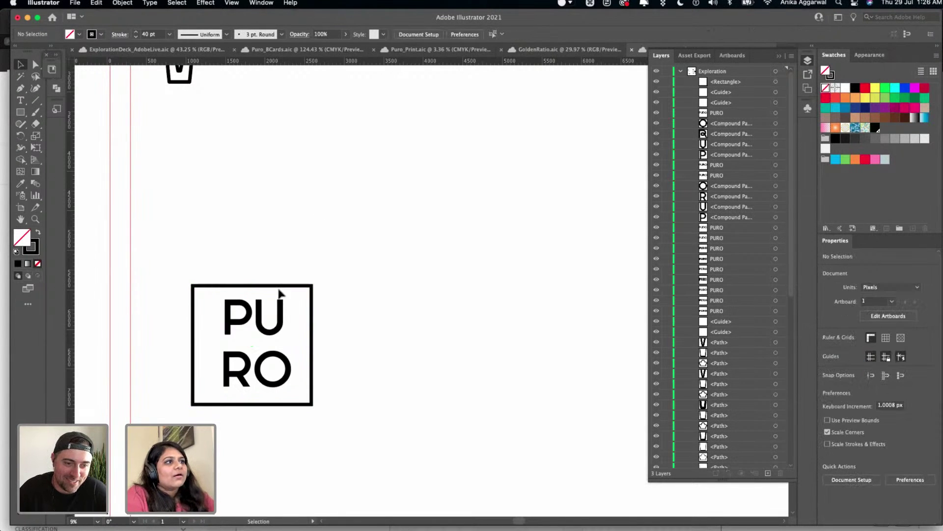
# - Reposition the square frame more evenly around the stacked PURO letters and group the frame with the letters
pyautogui.moveTo(280, 295)
pyautogui.mouseDown()
pyautogui.moveTo(286, 285)
pyautogui.moveTo(288, 305)
pyautogui.mouseUp()
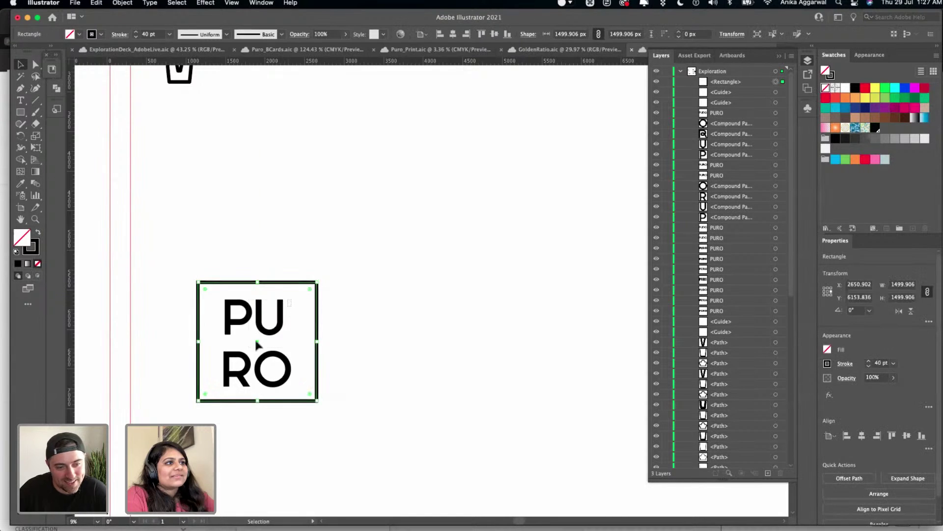
pyautogui.press('super+g')
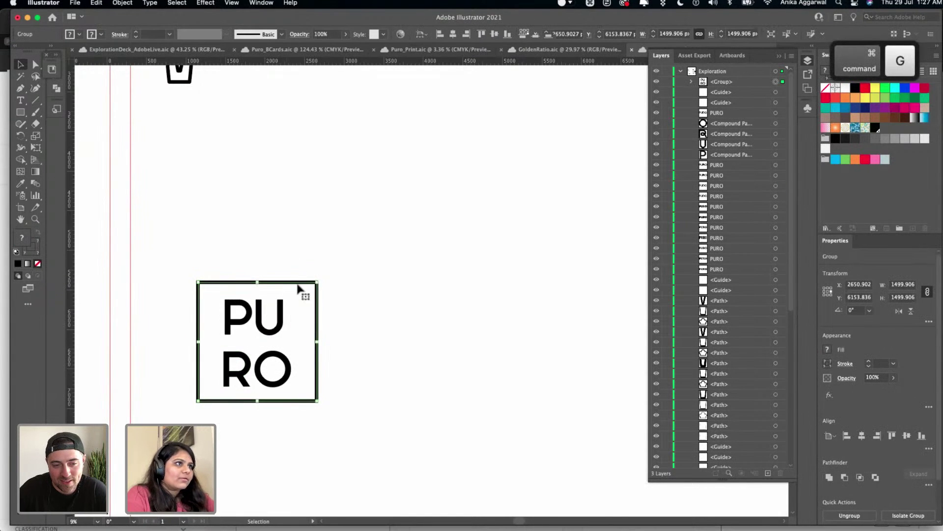
pyautogui.keyDown('shift'); pyautogui.click(308, 281); pyautogui.keyUp('shift')
pyautogui.click(260, 325)
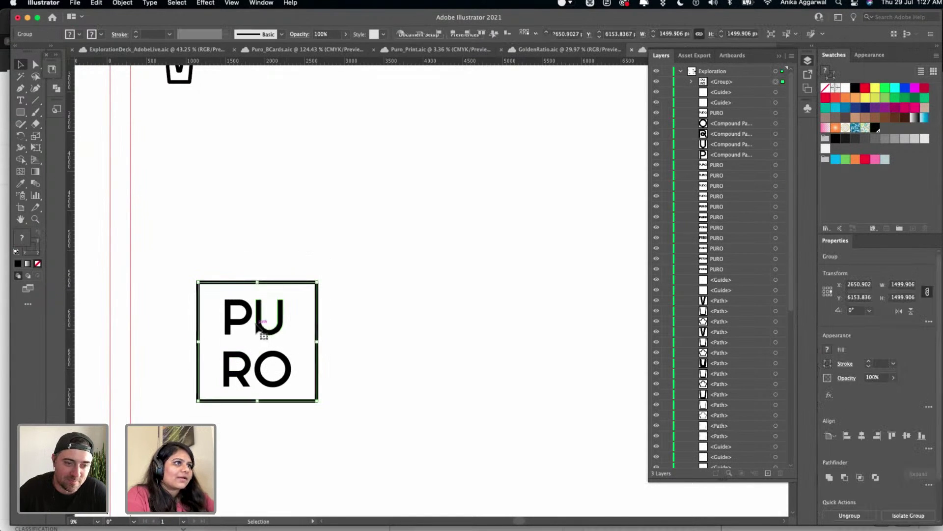
pyautogui.click(289, 238)
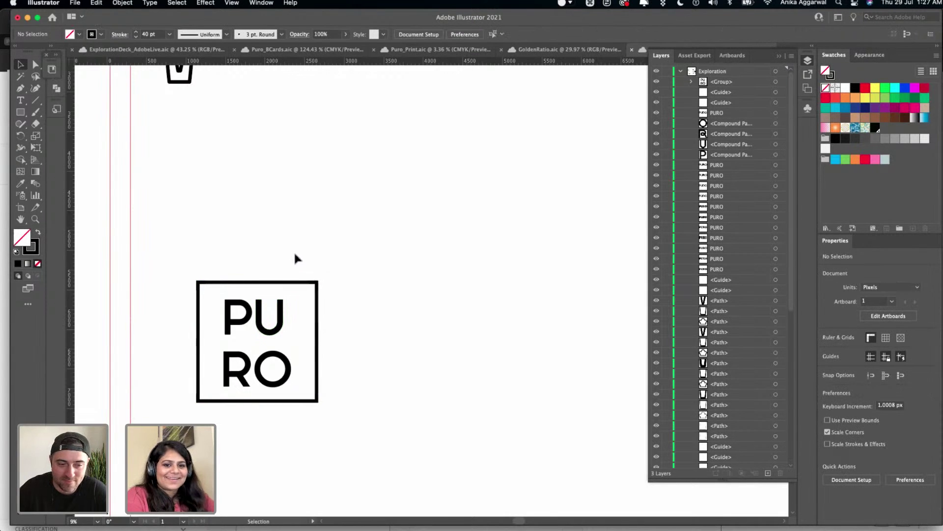
# - Try to align the framed PURO group by its vertical center, and undo the alignment
pyautogui.click(283, 307)
pyautogui.keyDown('shift'); pyautogui.click(282, 310); pyautogui.keyUp('shift')
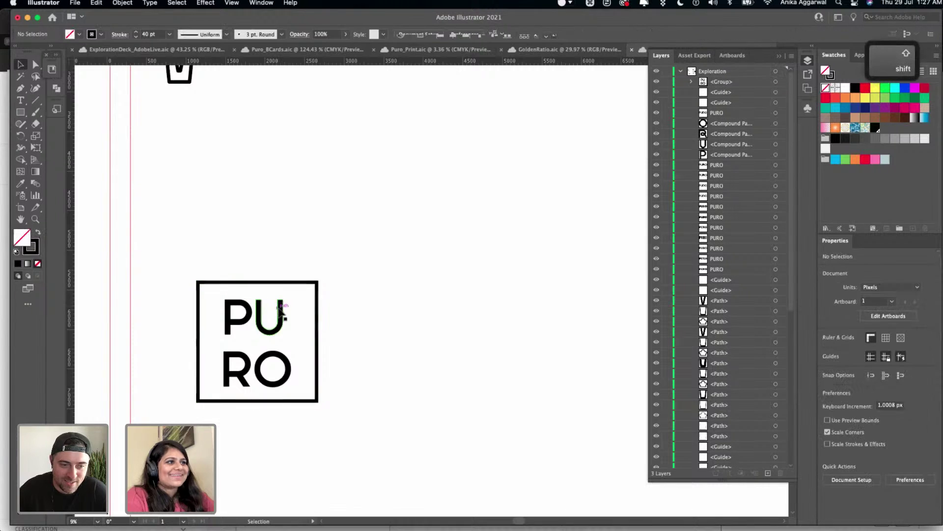
pyautogui.click(283, 313)
pyautogui.keyDown('shift'); pyautogui.click(280, 317); pyautogui.keyUp('shift')
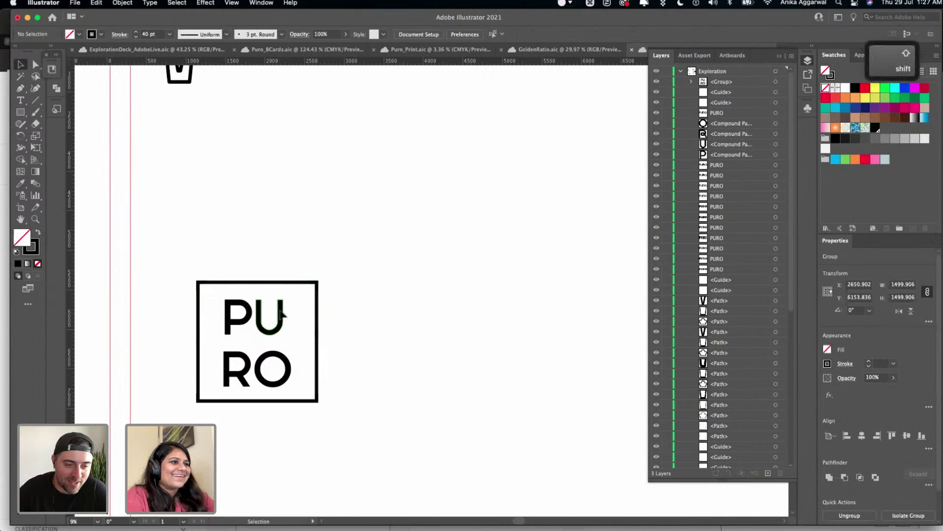
pyautogui.click(287, 306)
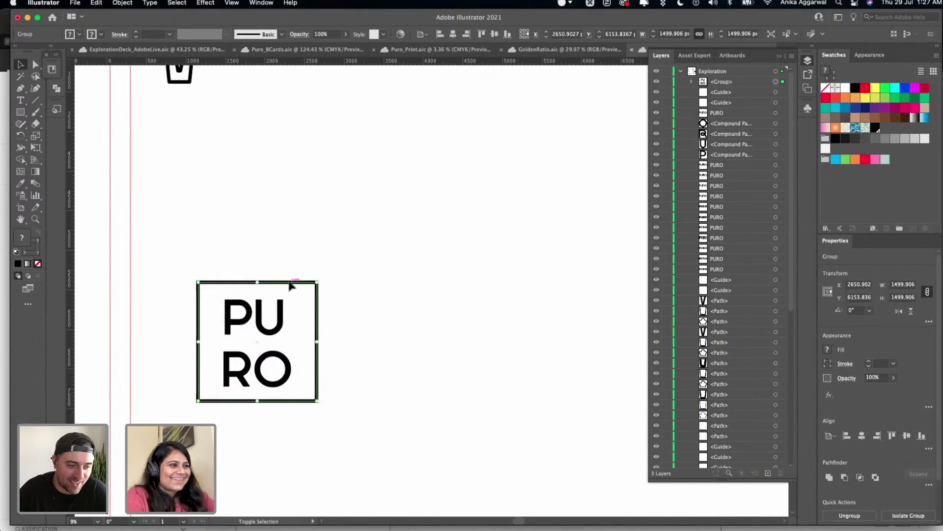
pyautogui.click(905, 435)
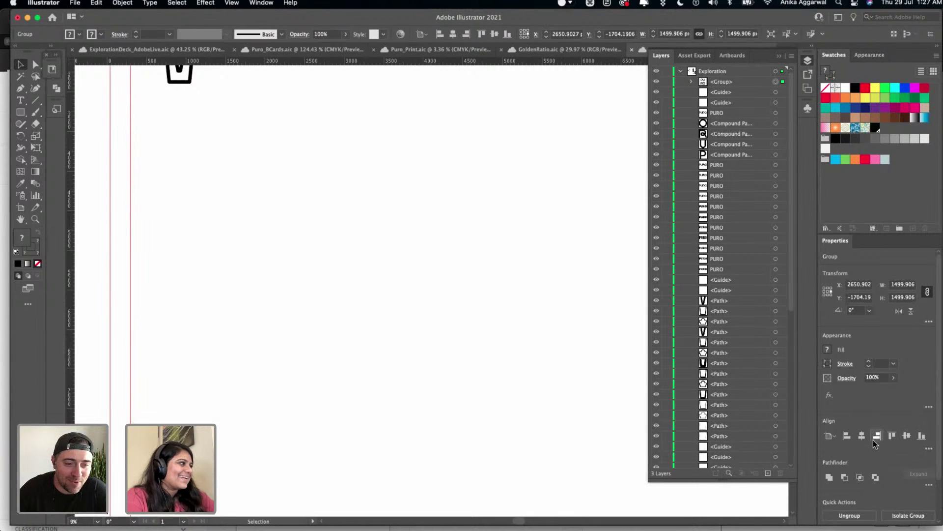
pyautogui.press('super+z')
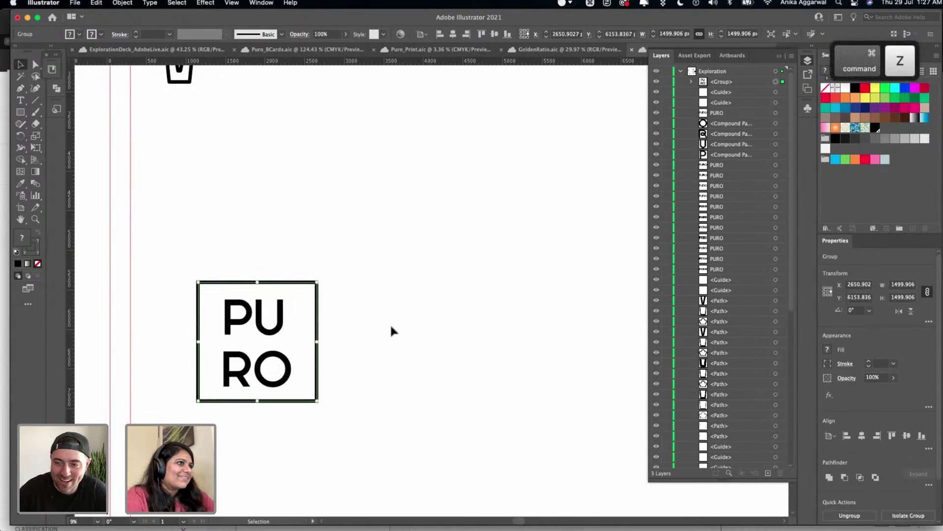
# - Align the framed PURO group by its horizontal and vertical centers and find where it lands on the artboard
pyautogui.click(255, 330)
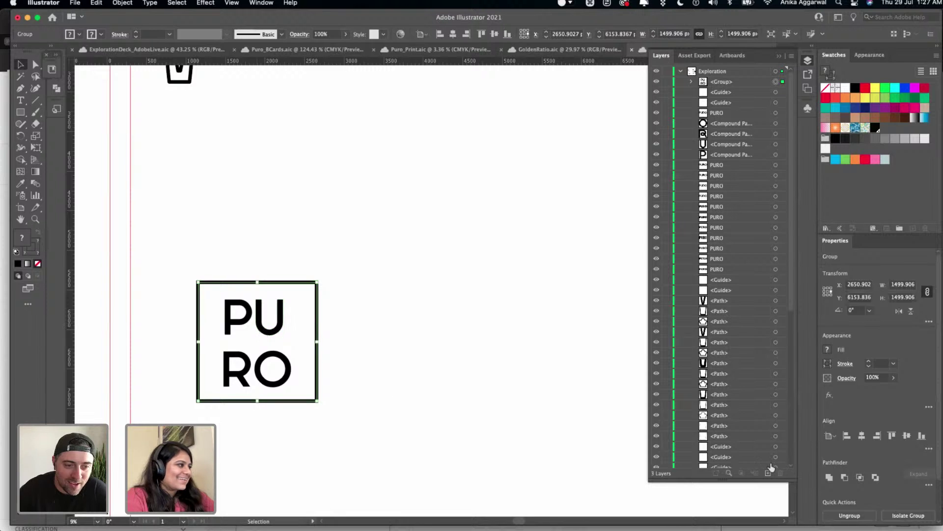
pyautogui.click(861, 434)
pyautogui.click(908, 437)
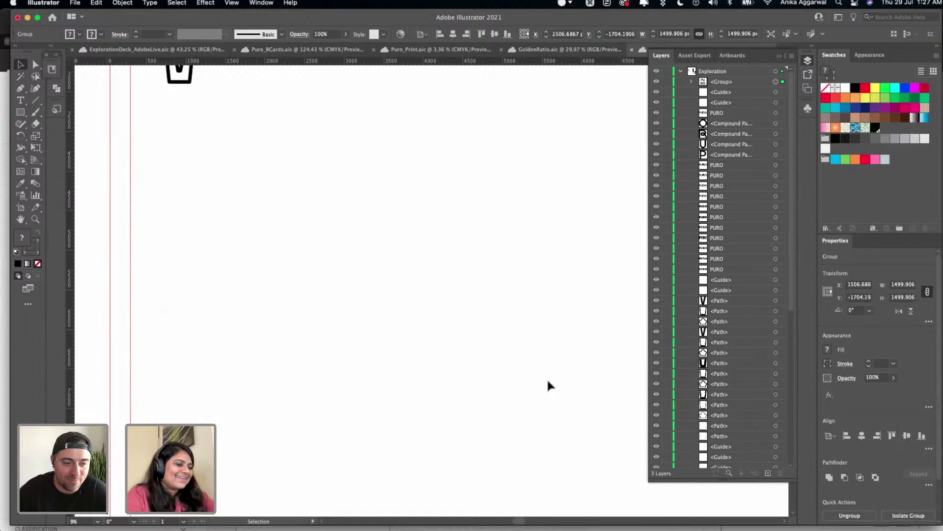
pyautogui.press('super+minus')
pyautogui.press('super+minus')
pyautogui.press('super+minus')
pyautogui.press('super+minus')
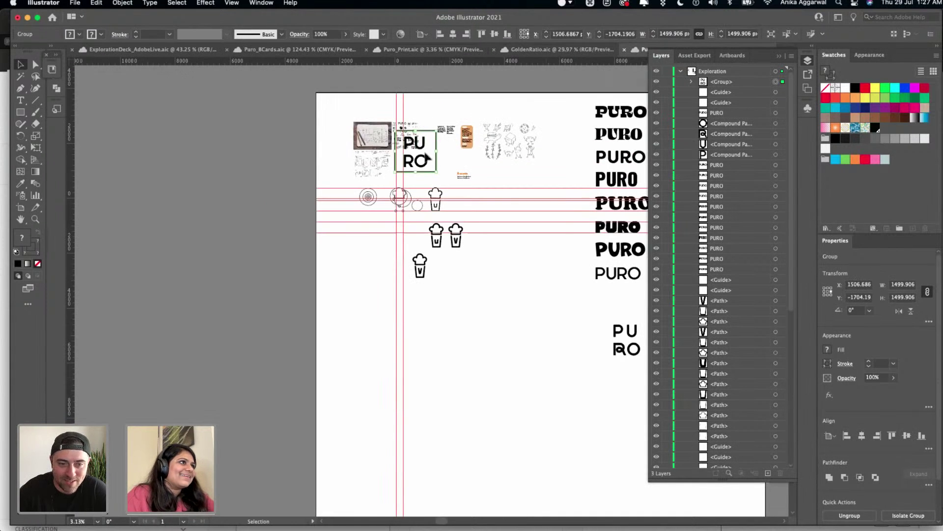
# - Move the framed PURO group to the empty artboard area below the cup icons and deselect it
pyautogui.moveTo(431, 142); pyautogui.dragTo(476, 380)
pyautogui.scroll(5, 477, 380)
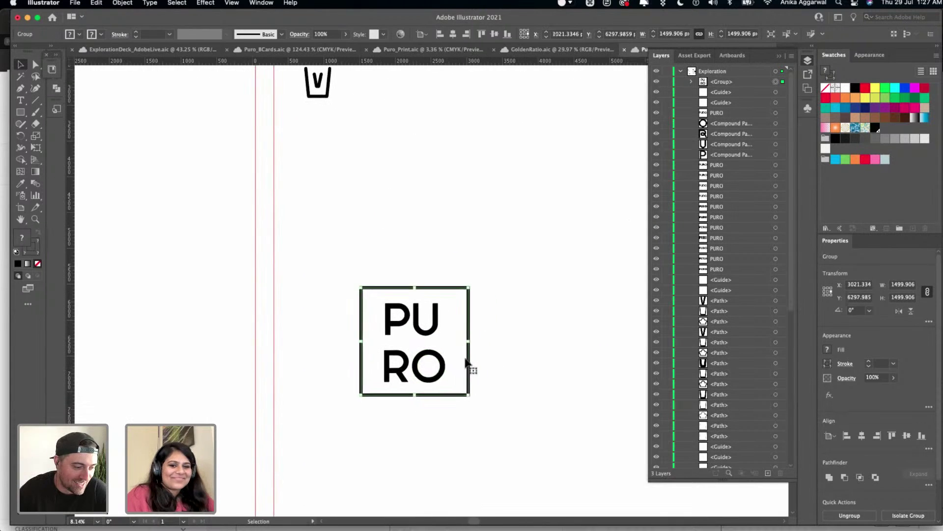
pyautogui.click(473, 337)
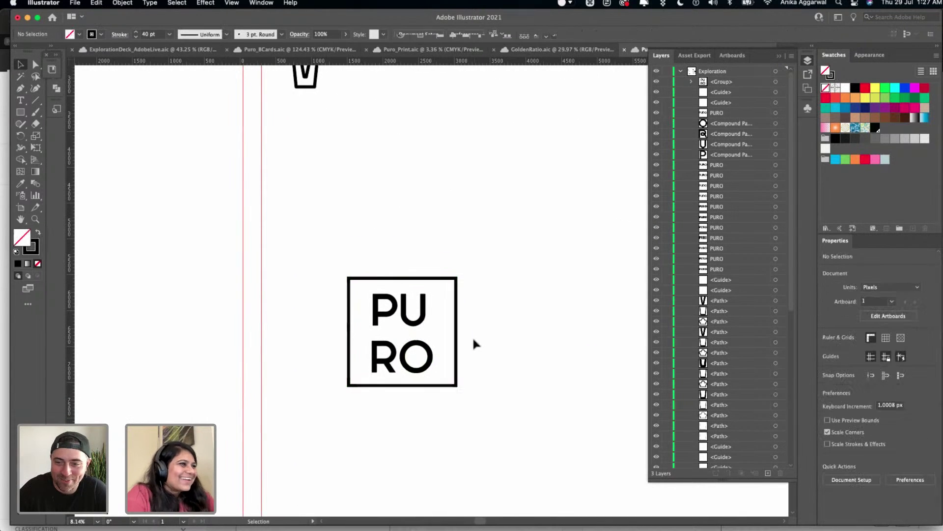
pyautogui.scroll(2, 459, 319)
pyautogui.scroll(1, 457, 318)
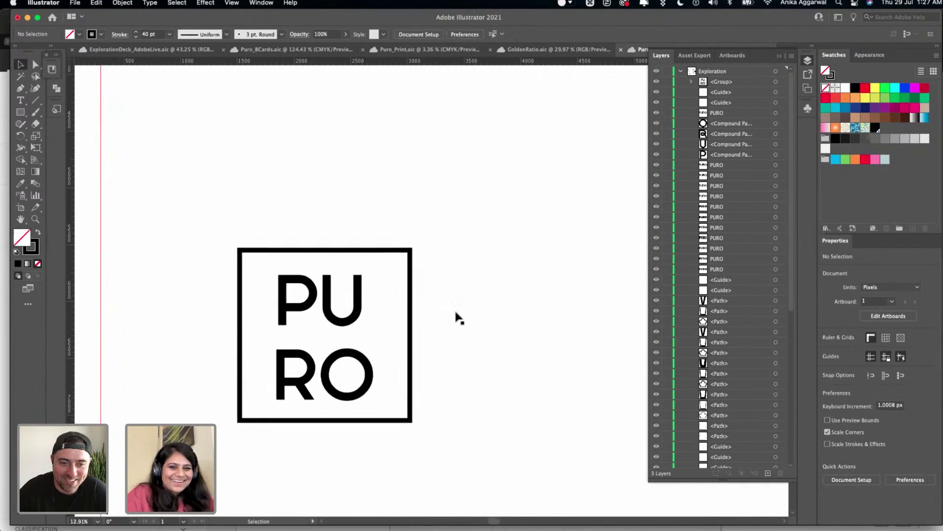
# - Paste a copy of the framed PURO group directly in front of the original and deselect it
pyautogui.click(338, 253)
pyautogui.press('super+c')
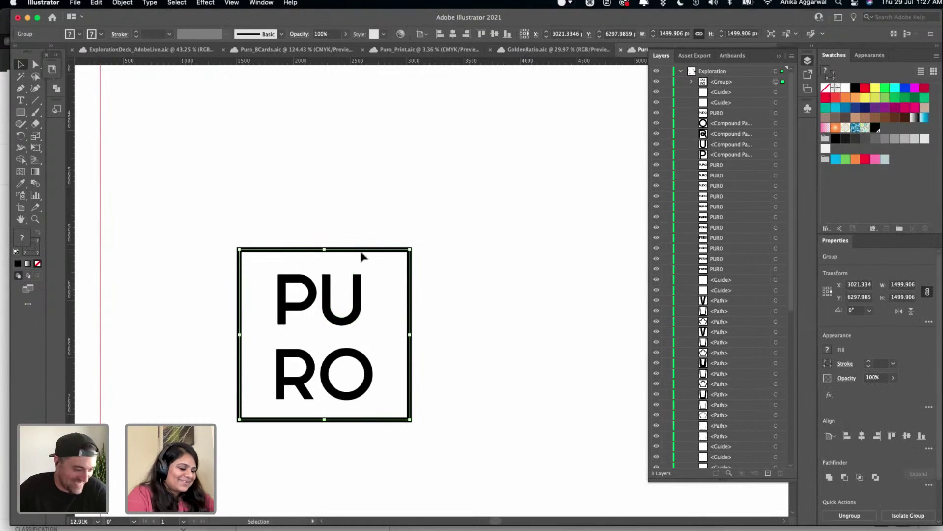
pyautogui.press('super+f')
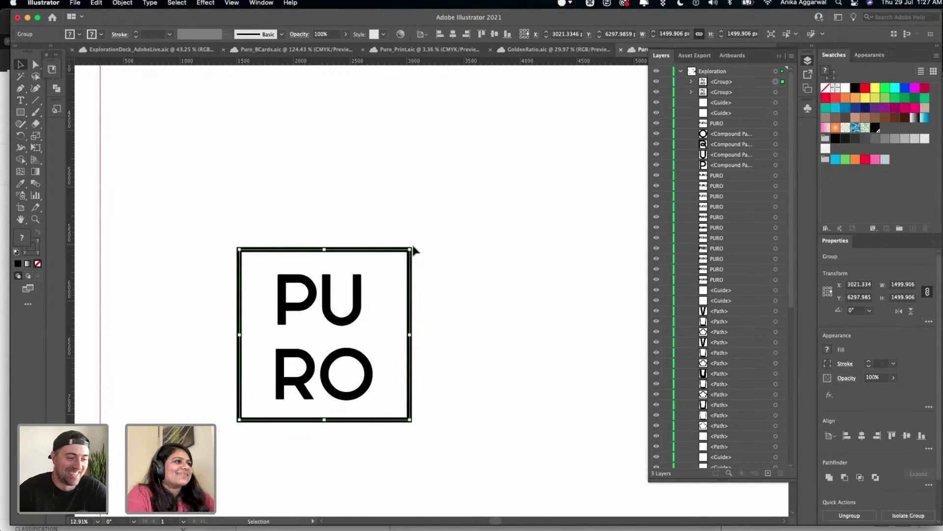
pyautogui.moveTo(449, 263); pyautogui.dragTo(451, 270)
pyautogui.press('shift')
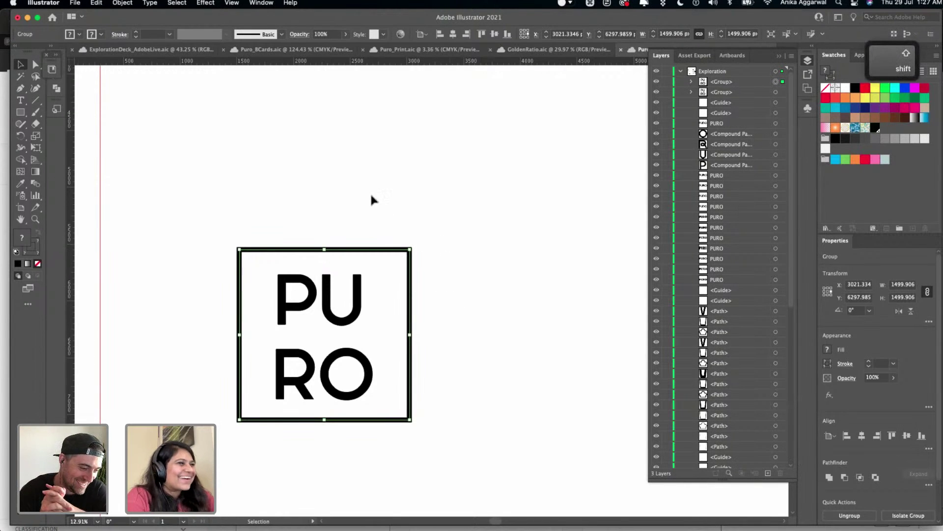
pyautogui.click(370, 217)
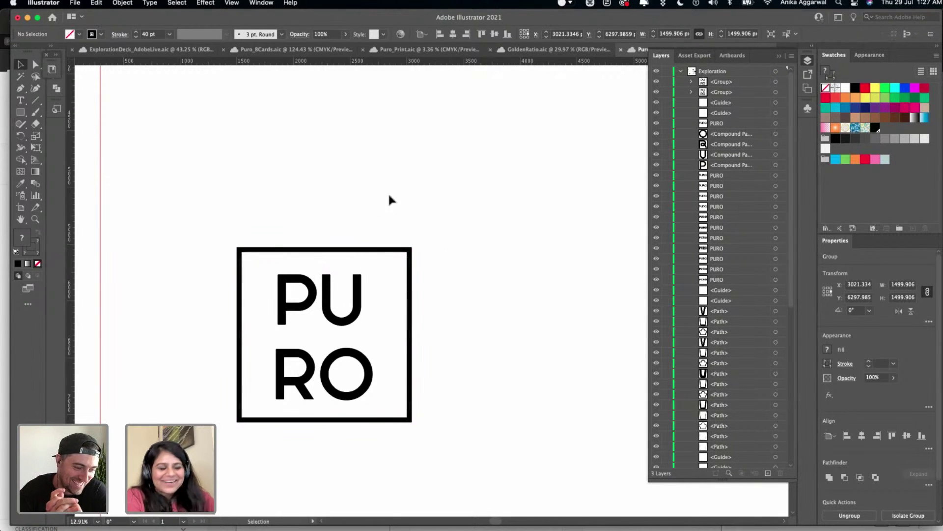
# - Try rotating the framed PURO group copy from its corner, and undo the rotation
pyautogui.click(408, 250)
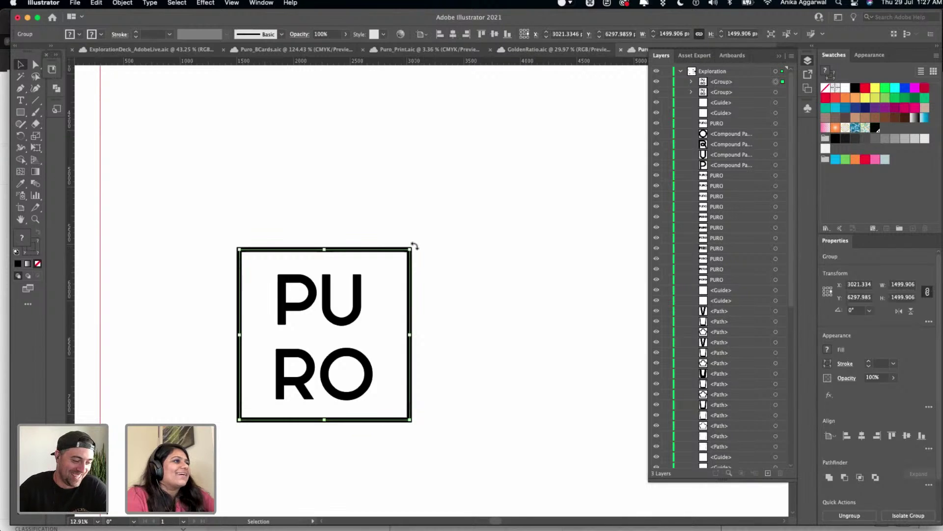
pyautogui.moveTo(413, 246); pyautogui.dragTo(441, 314)
pyautogui.press('super+z')
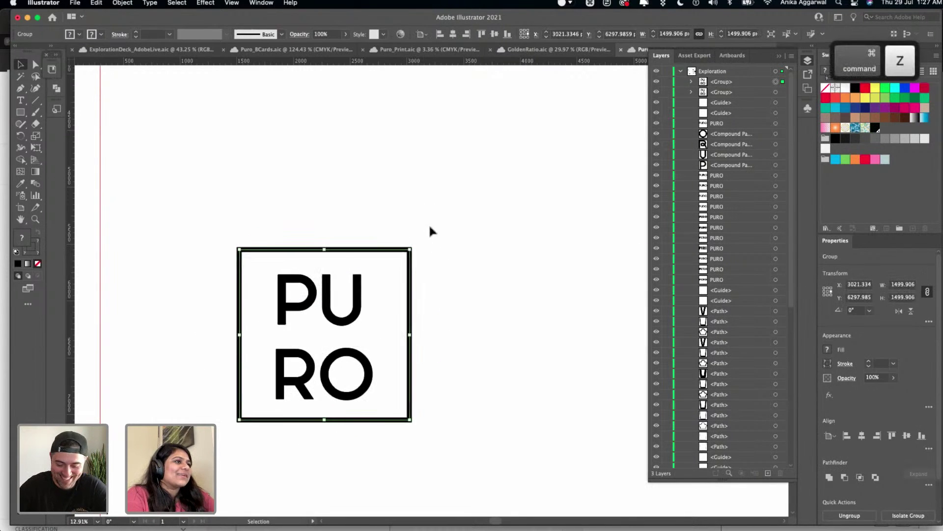
pyautogui.press('super+z')
# - Ungroup the framed PURO copy and delete its square frame and its U, P, R and O letters
pyautogui.click(399, 251)
pyautogui.press('shift+super+g')
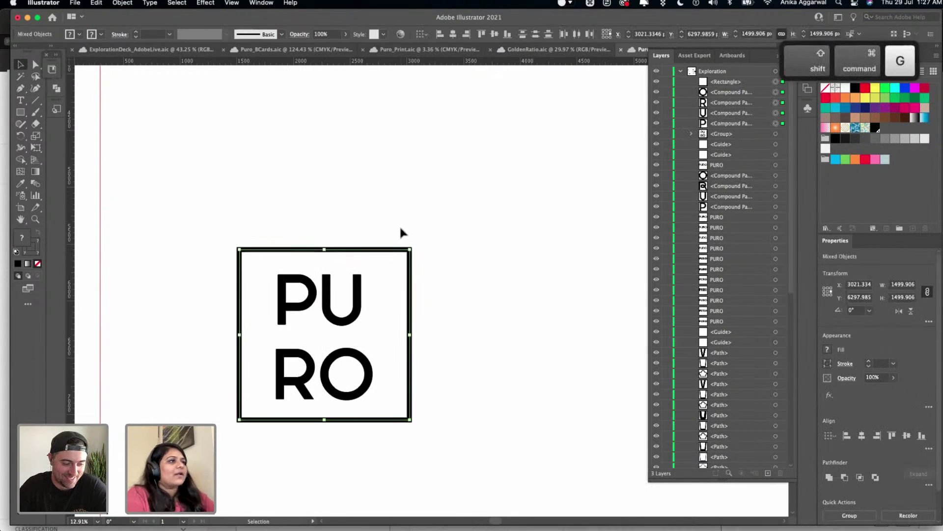
pyautogui.click(399, 226)
pyautogui.click(398, 250)
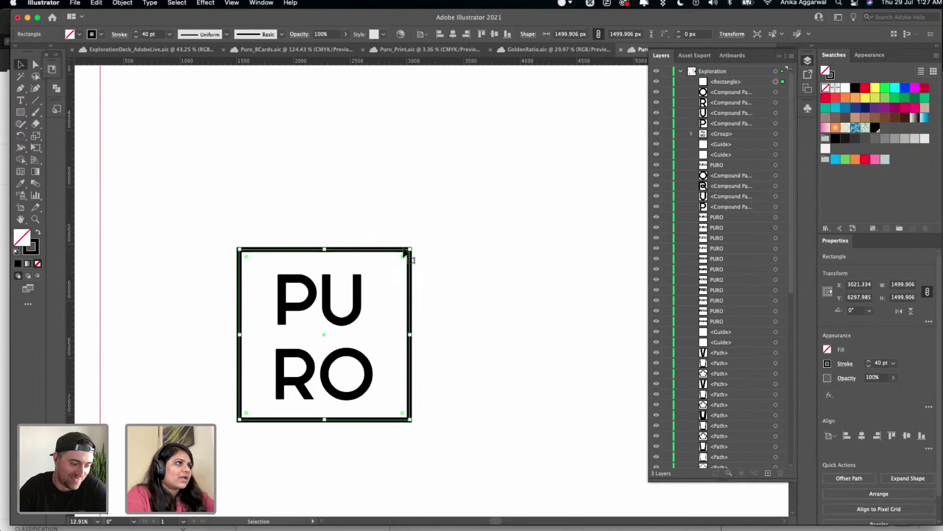
pyautogui.moveTo(407, 251); pyautogui.dragTo(379, 312)
pyautogui.press('BackSpace')
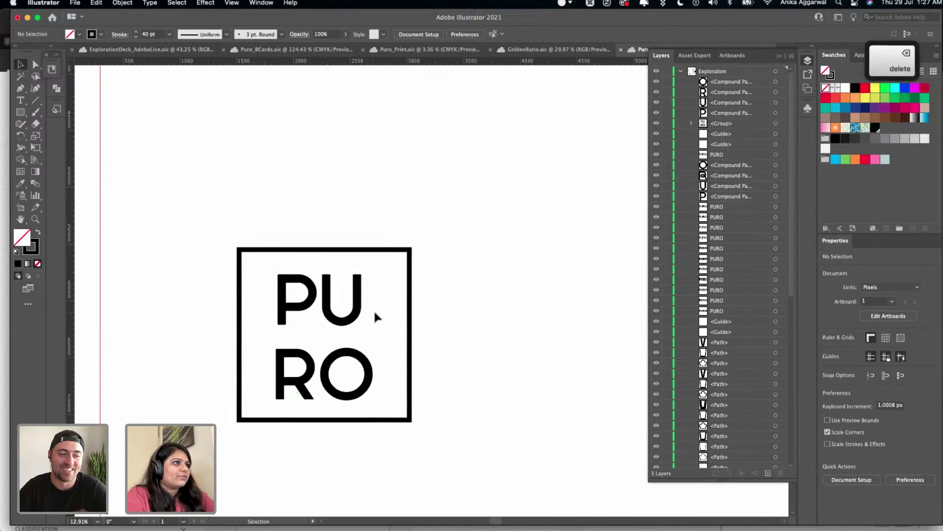
pyautogui.click(364, 322)
pyautogui.press('BackSpace')
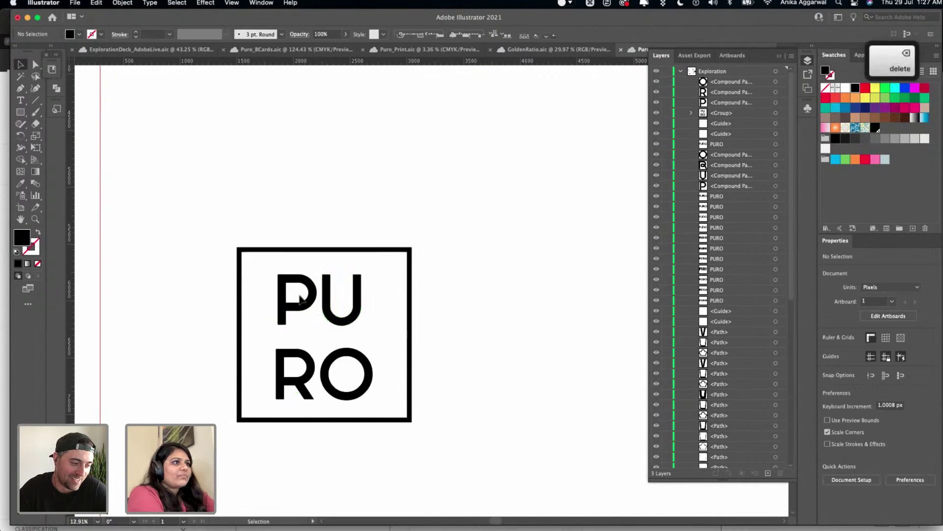
pyautogui.click(309, 301)
pyautogui.press('BackSpace')
pyautogui.click(305, 369)
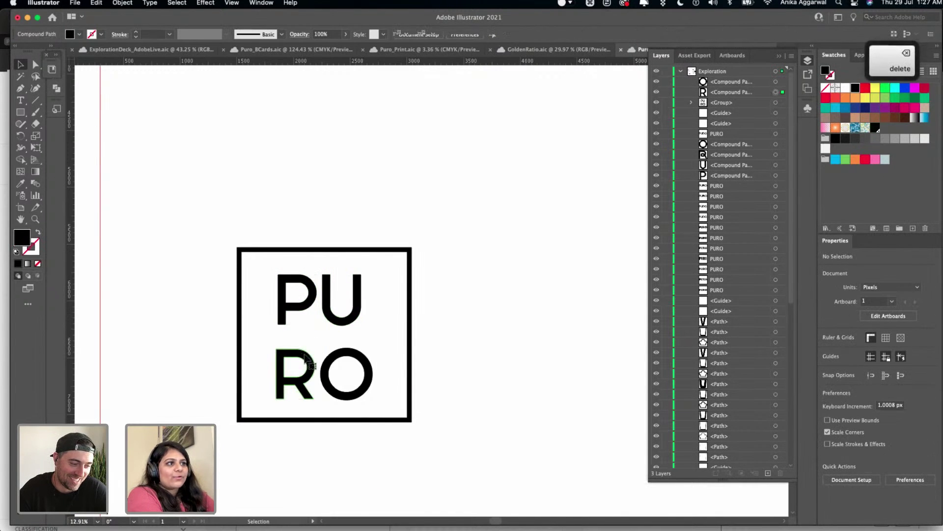
pyautogui.press('BackSpace')
pyautogui.click(345, 361)
pyautogui.press('BackSpace')
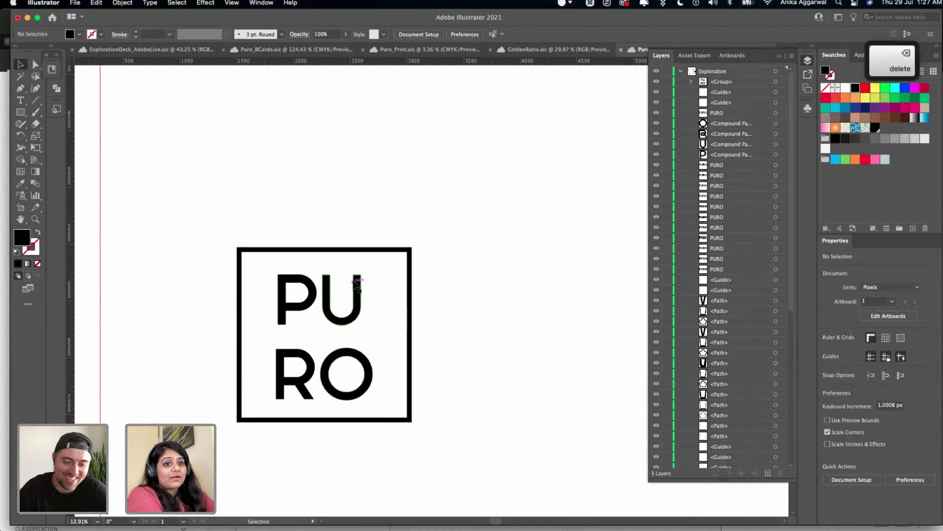
# - Duplicate the framed PURO group in place and move the copy up and to the right as a spare
pyautogui.click(377, 252)
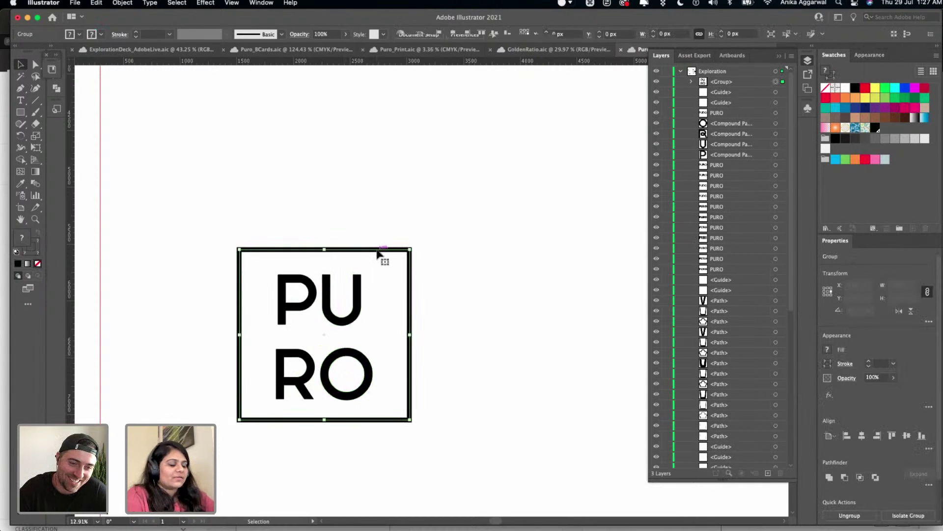
pyautogui.press('super+c')
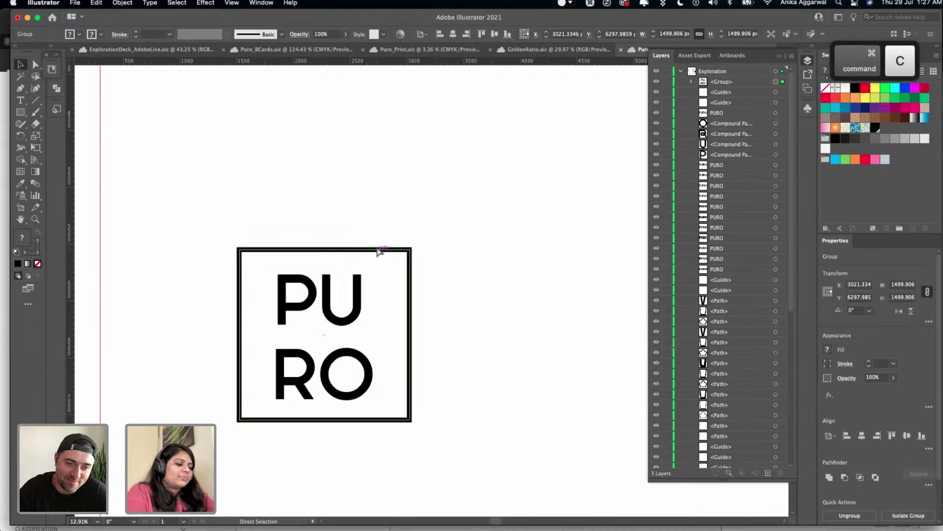
pyautogui.press('super+f')
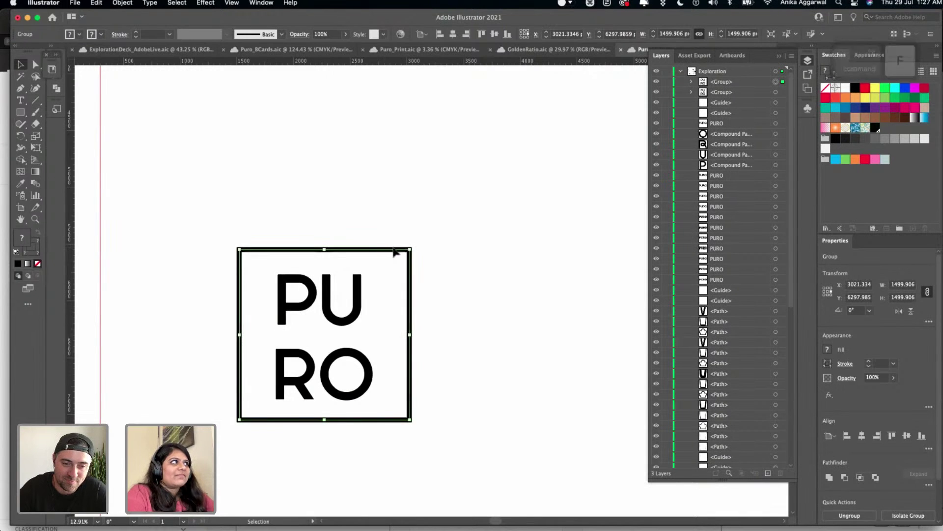
pyautogui.click(510, 185)
pyautogui.moveTo(376, 249); pyautogui.dragTo(592, 135)
pyautogui.click(391, 239)
# - Ungroup the original framed PURO group and deselect its parts
pyautogui.click(383, 250)
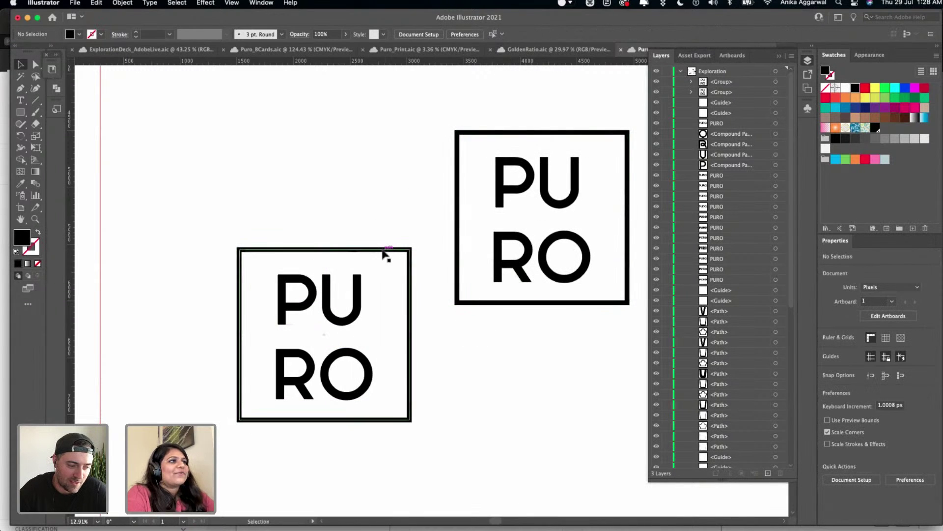
pyautogui.rightClick(383, 252)
pyautogui.click(402, 341)
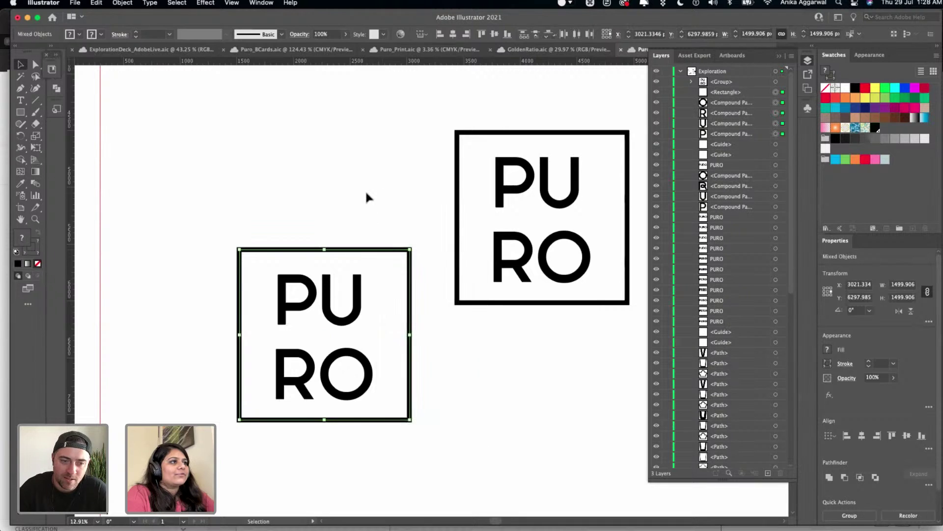
pyautogui.click(364, 190)
# - Add an in-place copy of the original's square frame, rotated 45° into a diamond, and shift it slightly left
pyautogui.click(383, 253)
pyautogui.press('super+c')
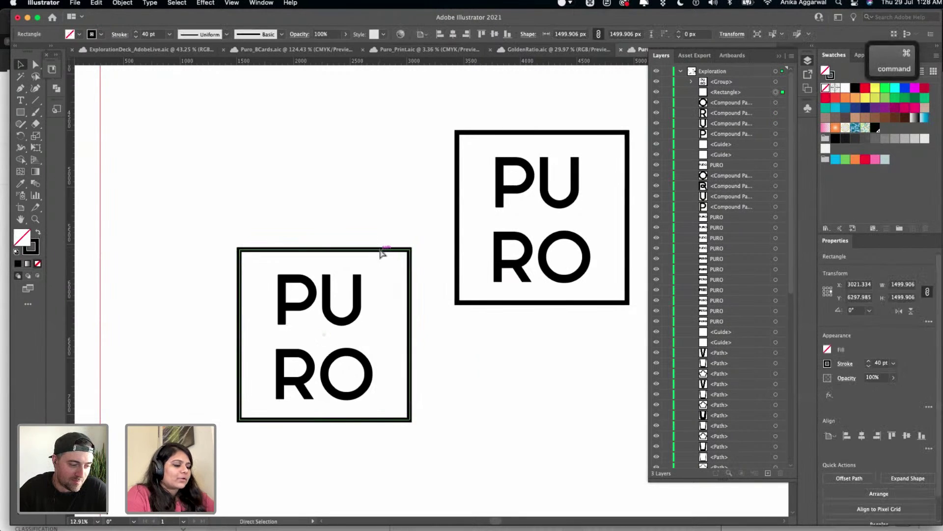
pyautogui.press('super+f')
pyautogui.moveTo(412, 245); pyautogui.dragTo(435, 282)
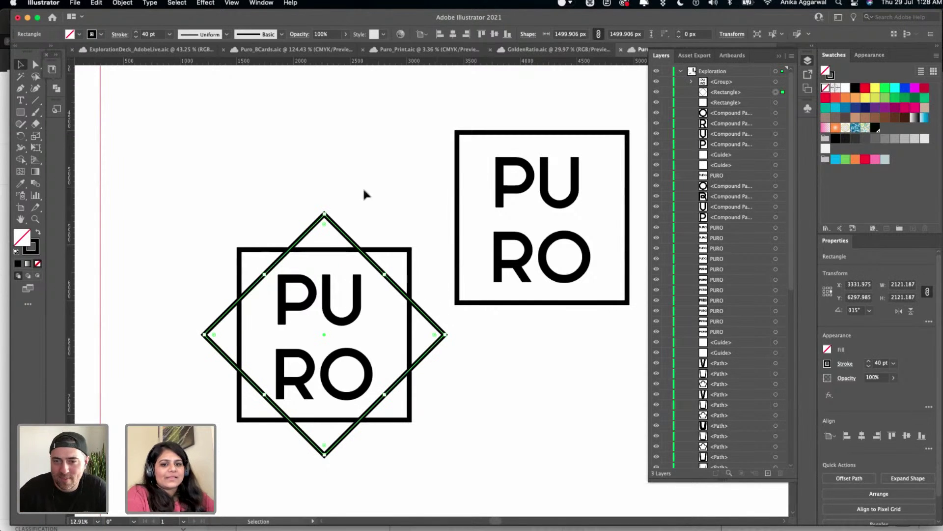
pyautogui.click(355, 221)
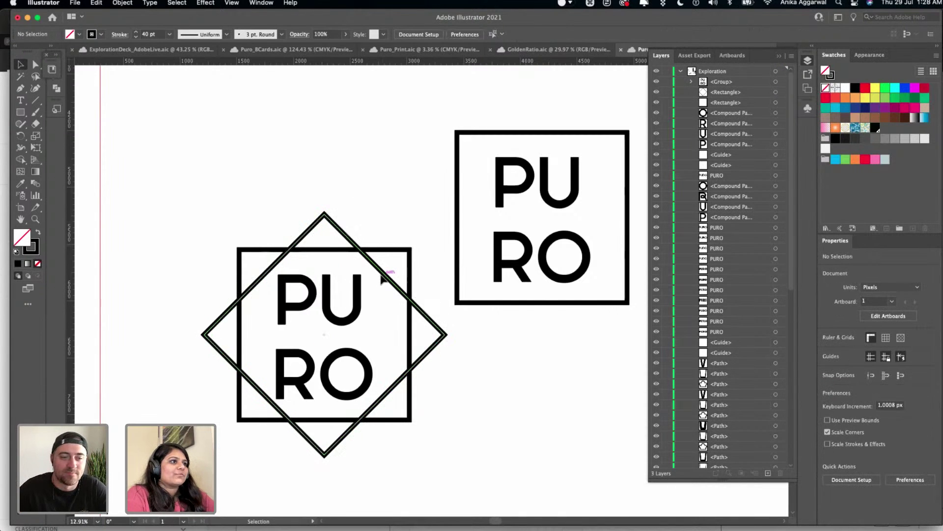
pyautogui.moveTo(383, 279); pyautogui.dragTo(375, 279)
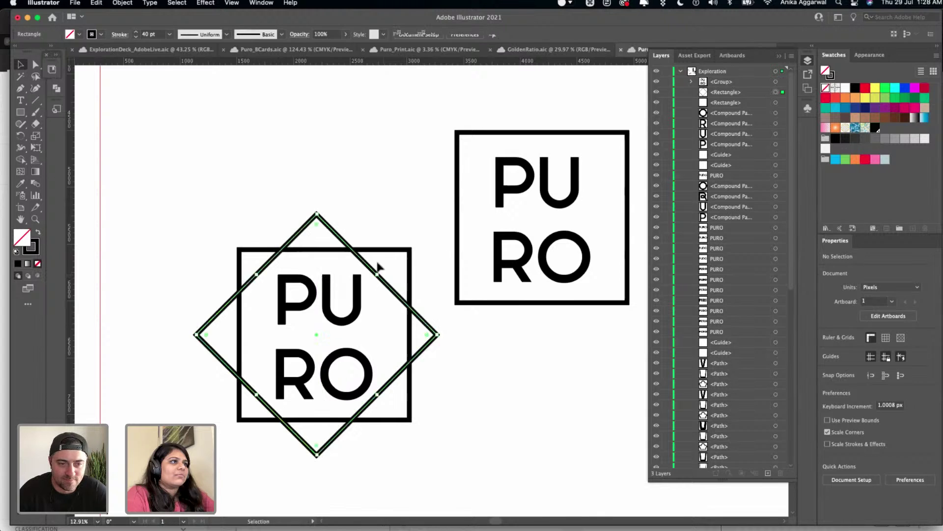
pyautogui.click(373, 204)
# - Enlarge the square and diamond frames together to about 1987 px per side and recenter them around the PURO letters
pyautogui.click(373, 266)
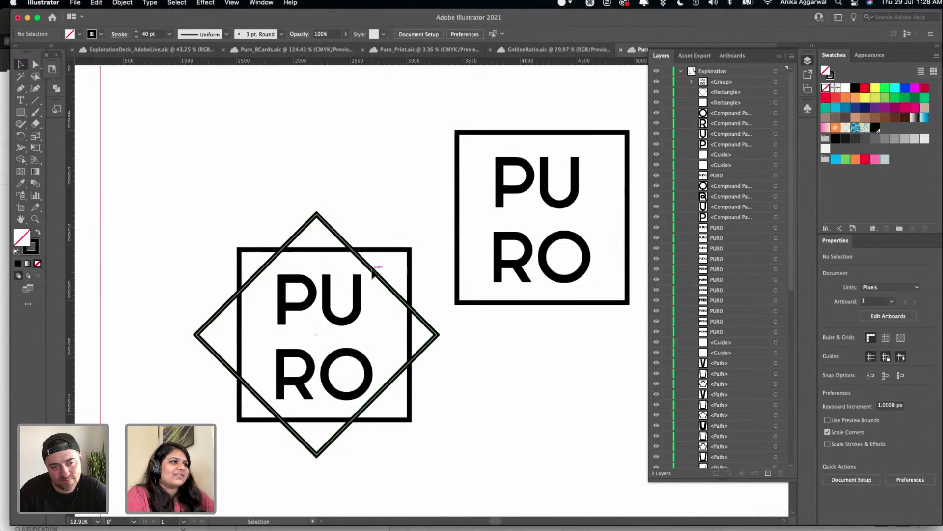
pyautogui.keyDown('shift'); pyautogui.click(386, 249); pyautogui.keyUp('shift')
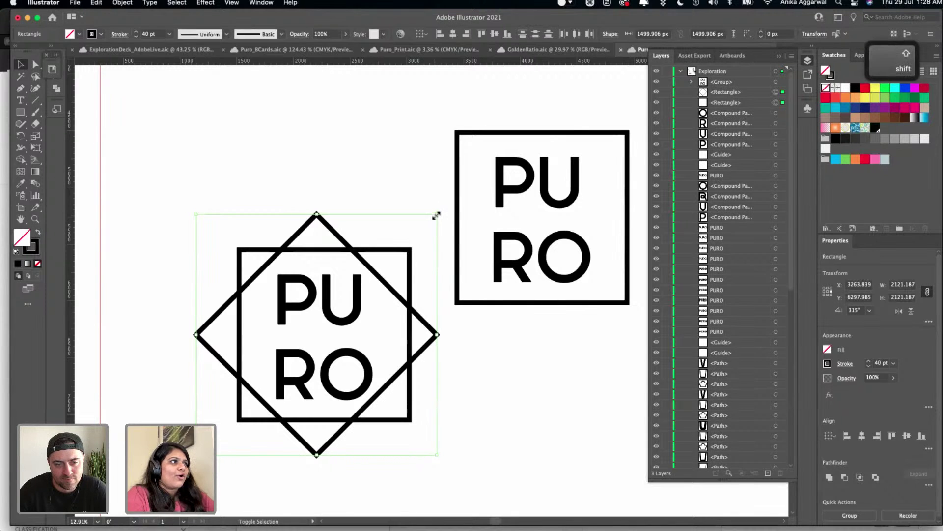
pyautogui.moveTo(436, 214); pyautogui.dragTo(513, 122)
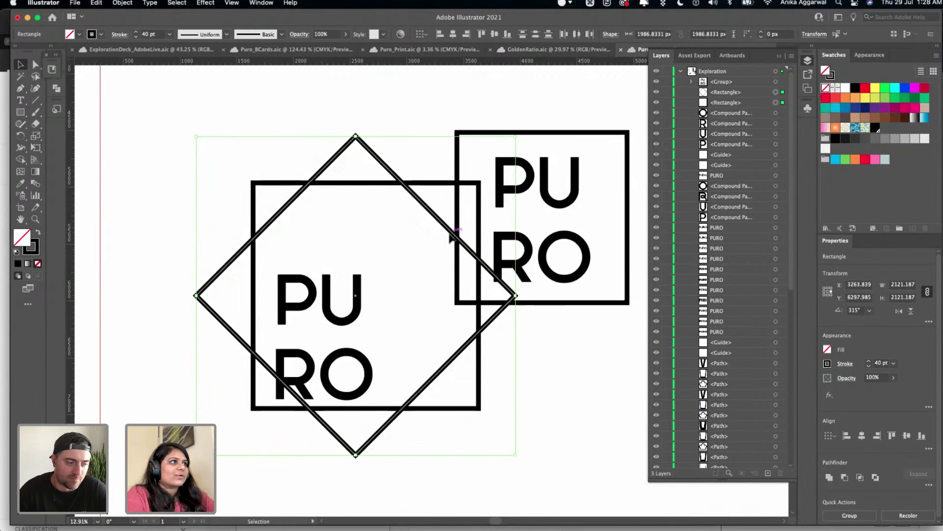
pyautogui.moveTo(446, 231); pyautogui.dragTo(411, 270)
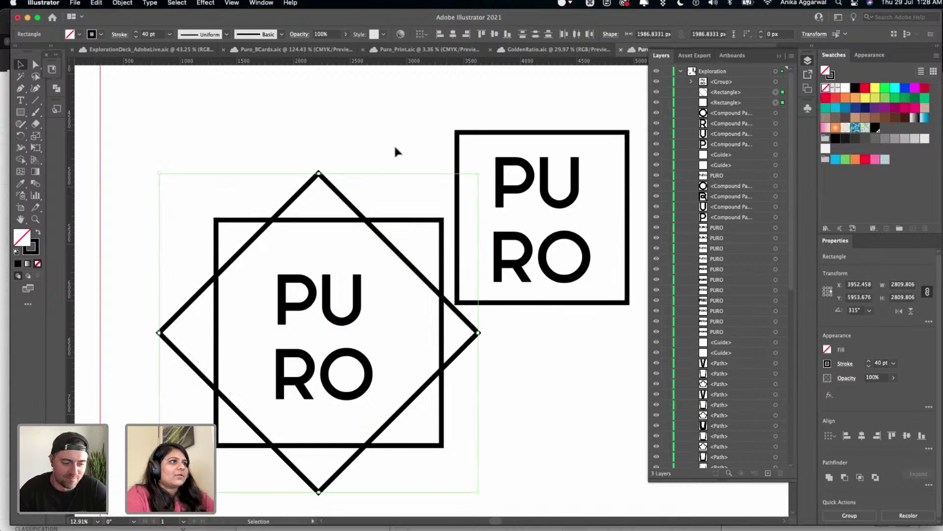
# - Delete the spare single-square PURO copy beside the double-framed emblem
pyautogui.click(554, 186)
pyautogui.press('BackSpace')
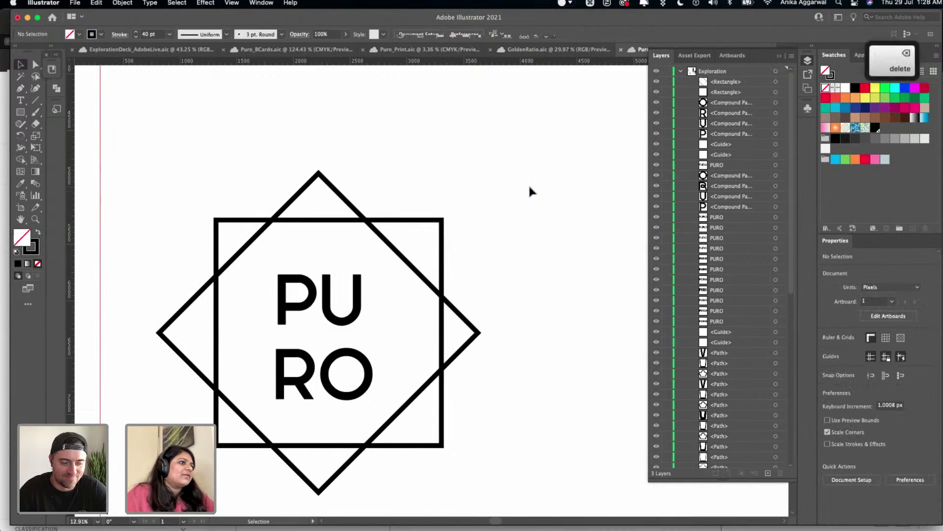
pyautogui.scroll(-5, 528, 189)
pyautogui.hscroll(-3, 527, 196)
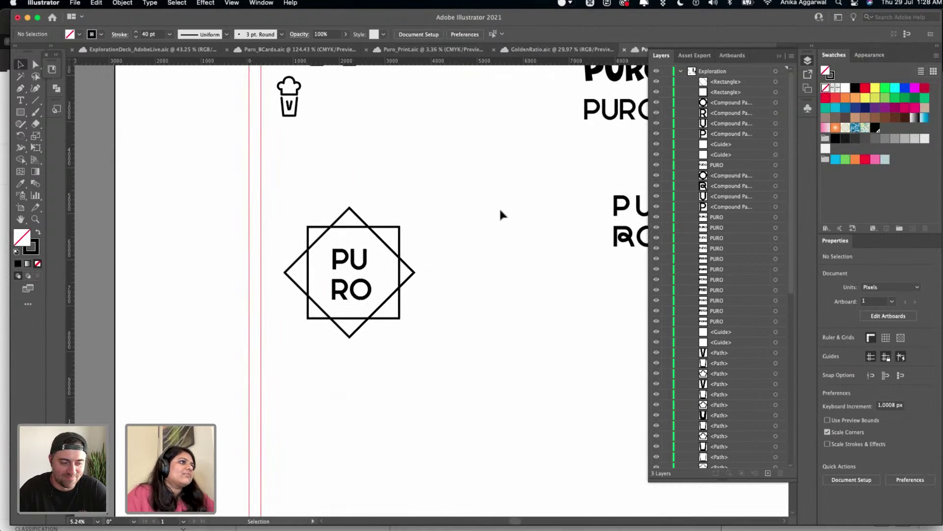
# - Select the whole double-framed PURO emblem, move it slightly up and to the right, and deselect it
pyautogui.click(361, 261)
pyautogui.press('super+z')
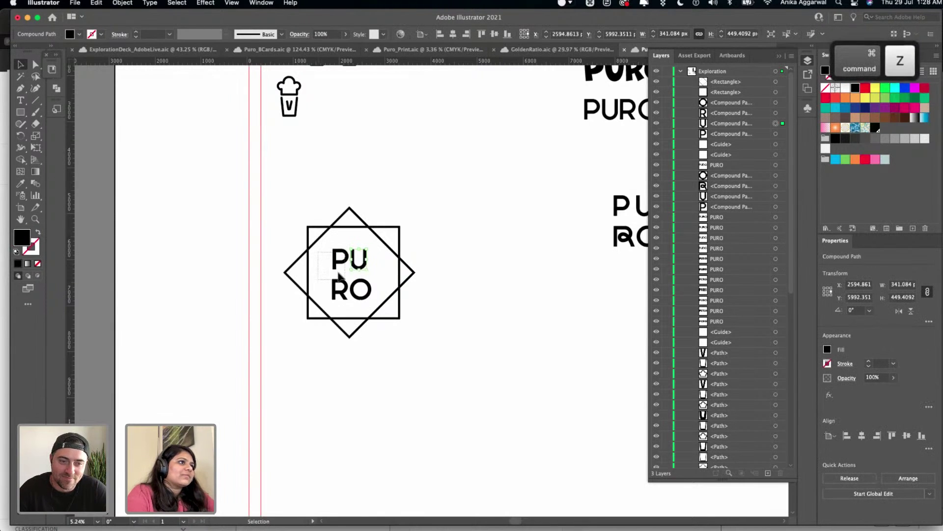
pyautogui.click(447, 203)
pyautogui.click(340, 291)
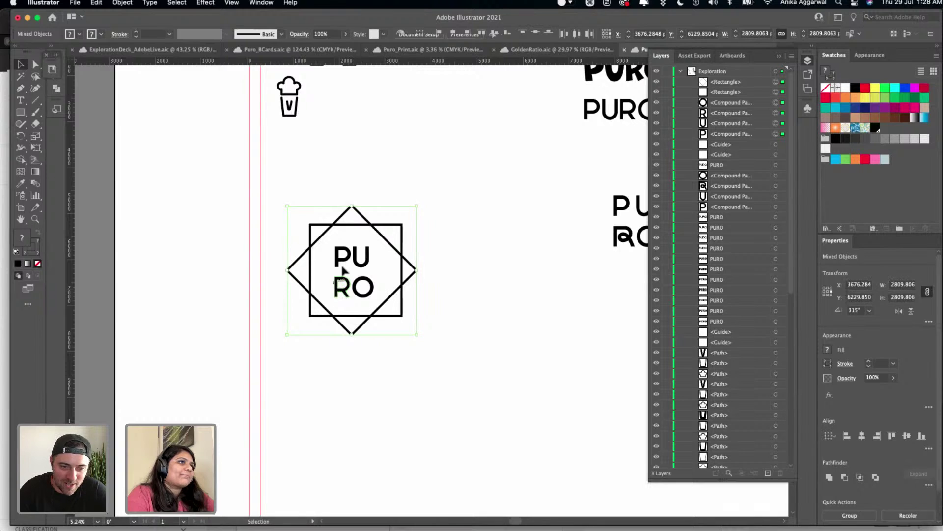
pyautogui.click(385, 175)
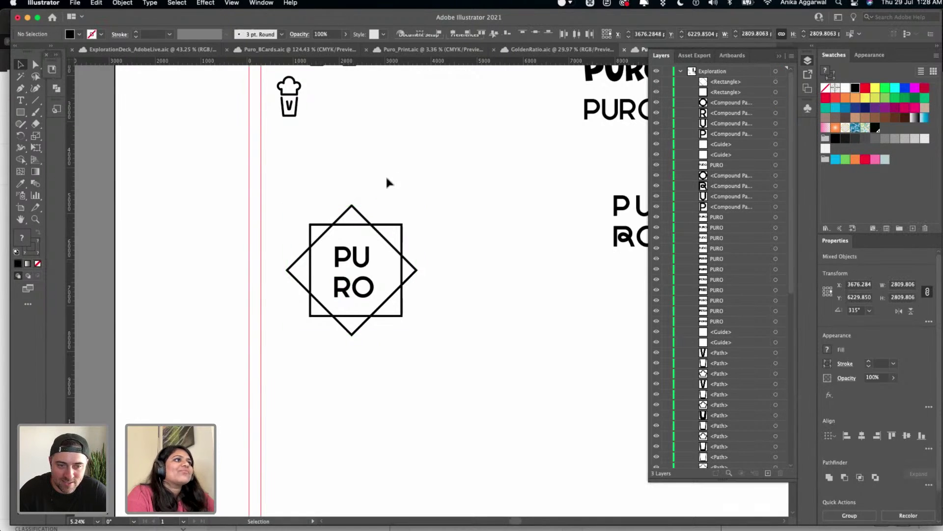
pyautogui.click(357, 208)
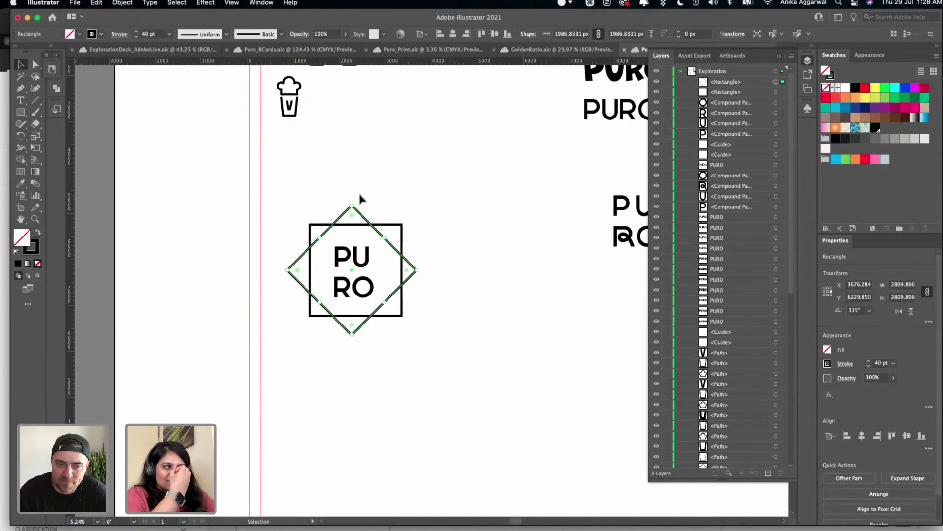
pyautogui.click(443, 199)
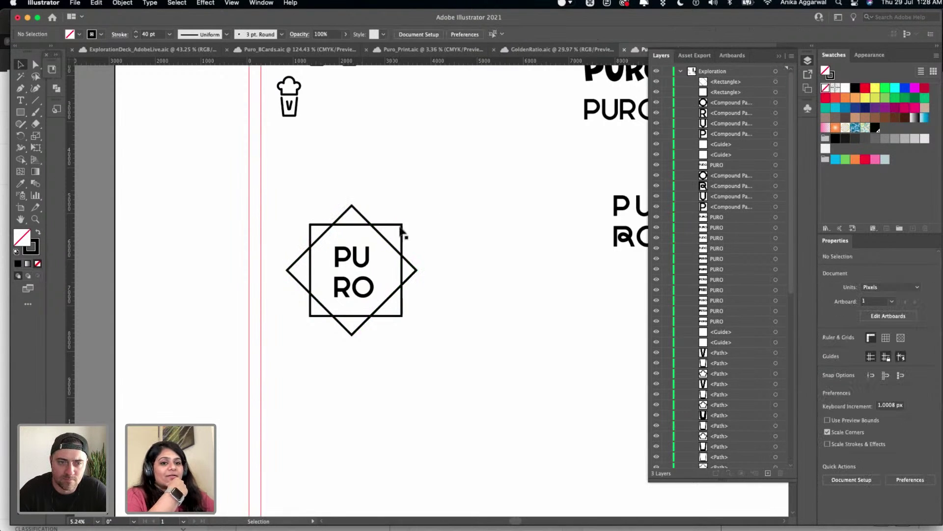
# - Fill the diamond frame with the light orange swatch, try its fill and stroke swapped, and restore them
pyautogui.scroll(3, 391, 253)
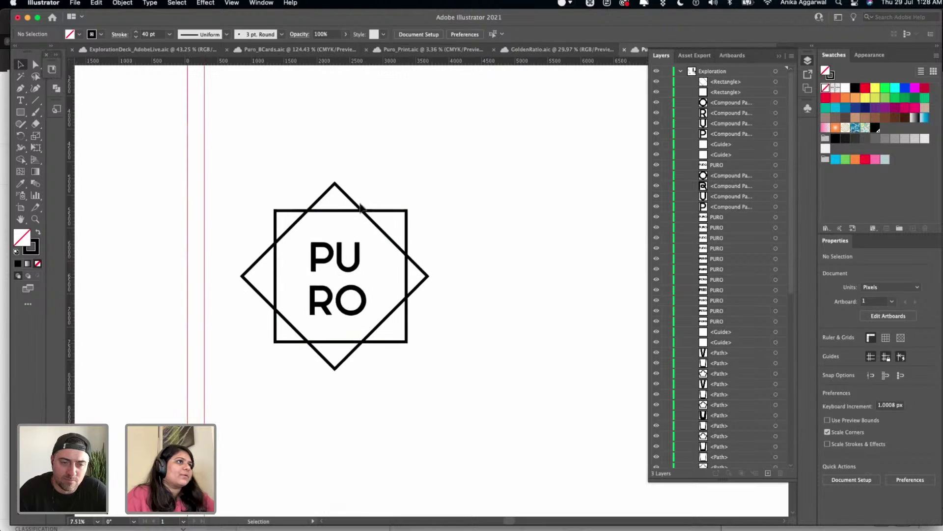
pyautogui.click(354, 203)
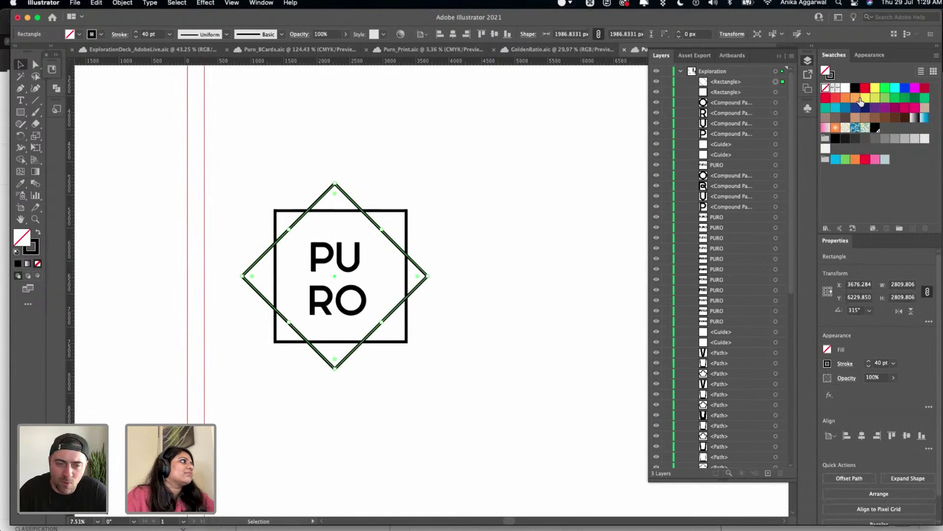
pyautogui.click(856, 98)
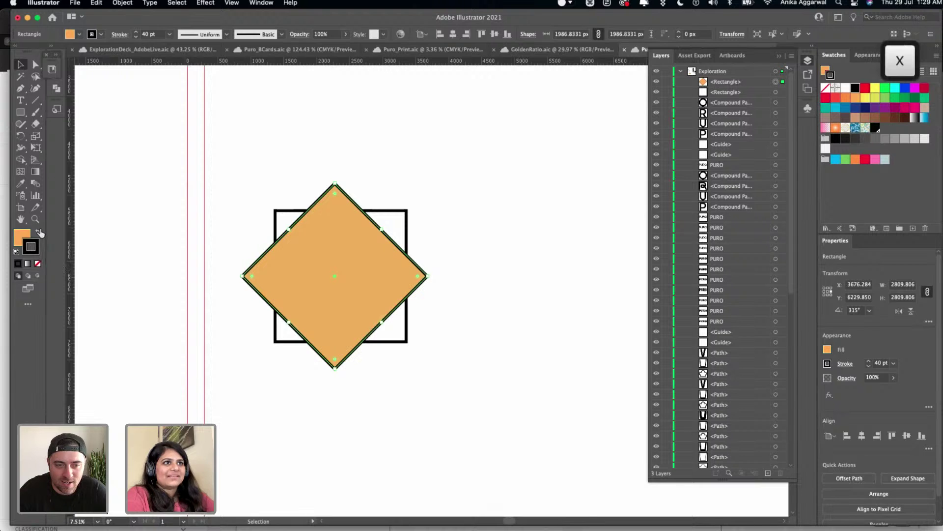
pyautogui.click(38, 232)
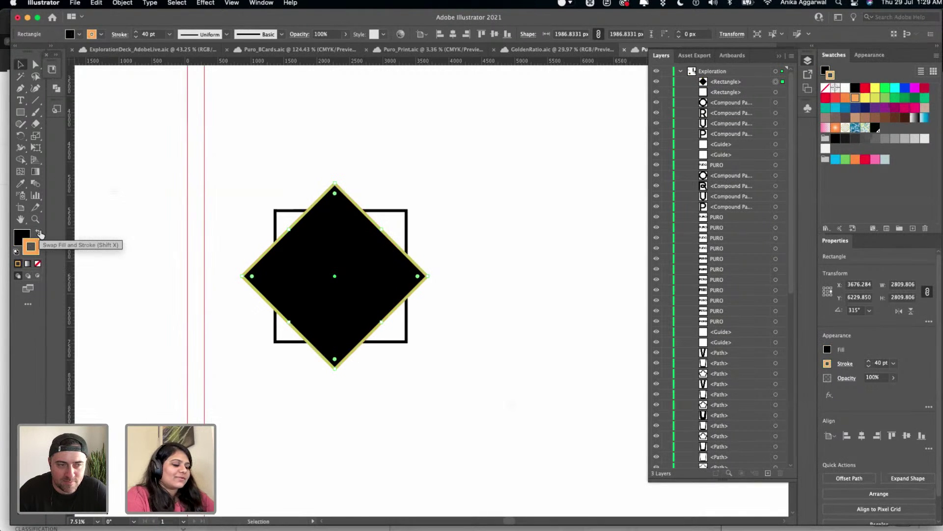
pyautogui.click(39, 233)
pyautogui.click(479, 205)
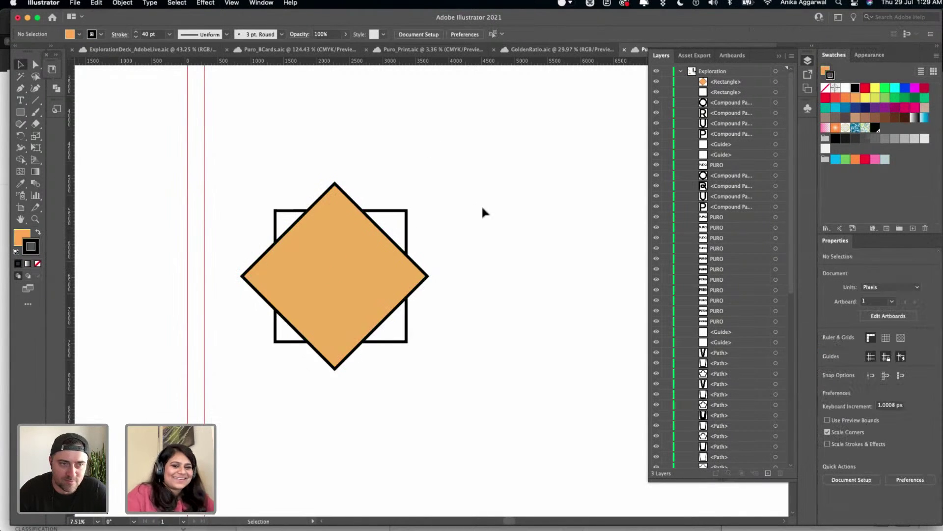
# - Add the text BAGEO in Bageo Regular at about 205 pt between the emblem and the stacked PURO wordmark
pyautogui.hscroll(5, 481, 209)
pyautogui.press('t')
pyautogui.click(466, 256)
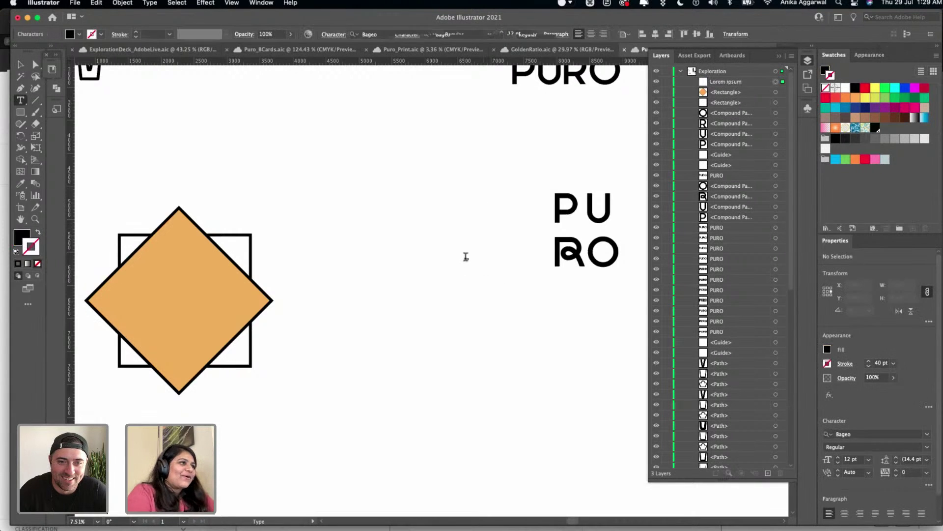
pyautogui.press('Escape')
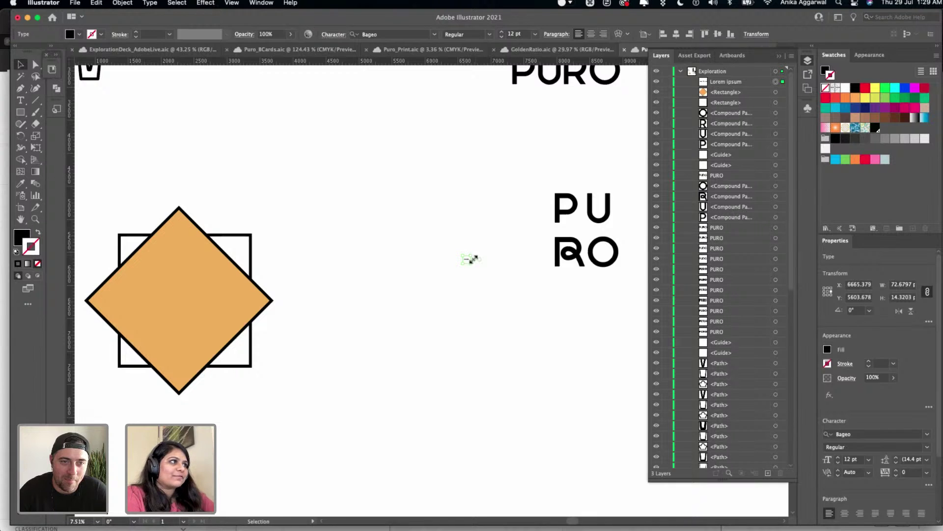
pyautogui.moveTo(471, 259); pyautogui.dragTo(647, 391)
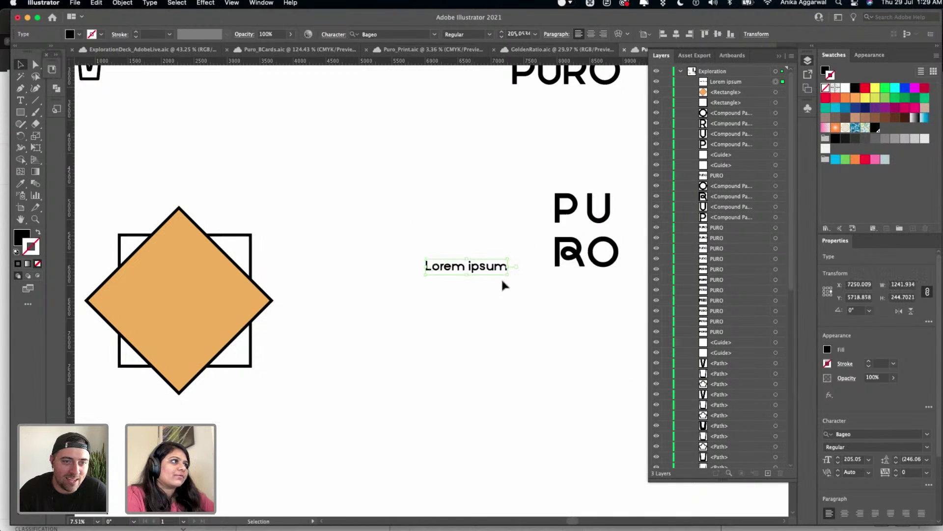
pyautogui.tripleClick(484, 266)
pyautogui.write('BAGEO')
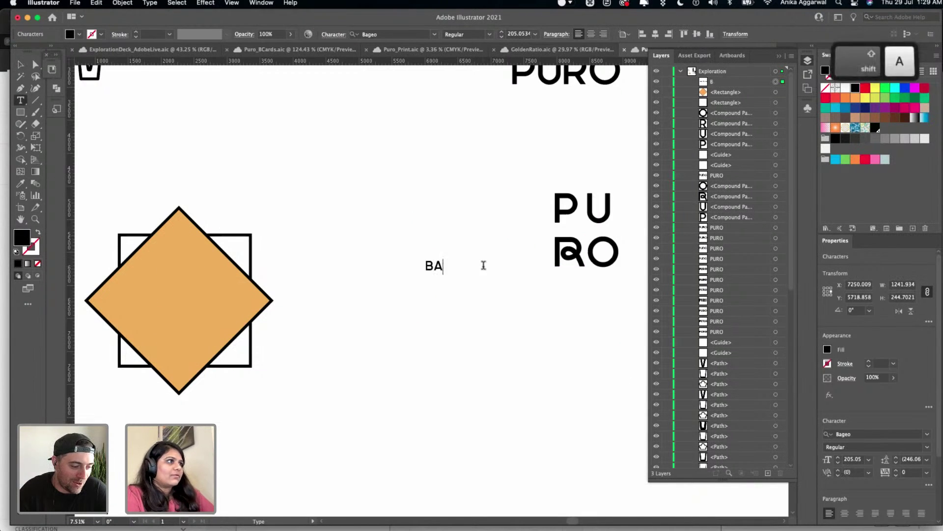
pyautogui.press('Escape')
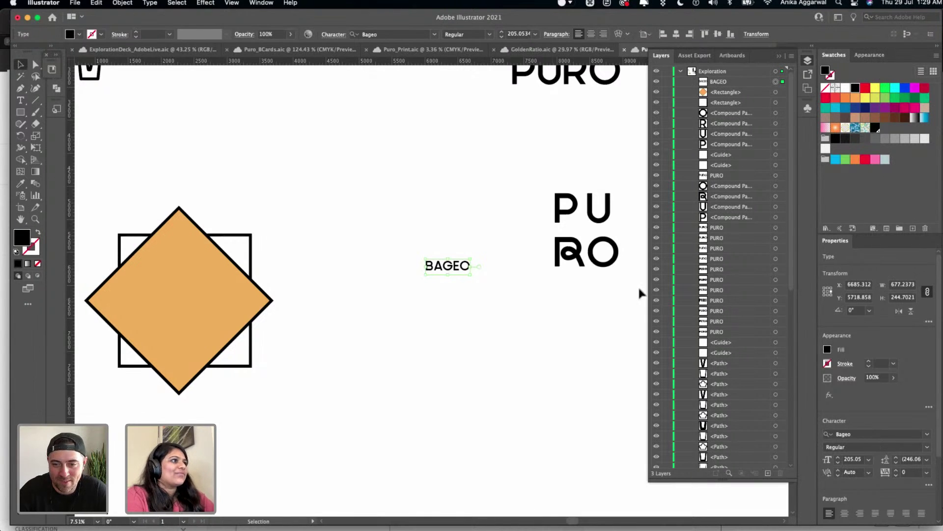
# - Enlarge the BAGEO text to about 348 pt and replace its G with the font's alternate glyph
pyautogui.scroll(5, 450, 268)
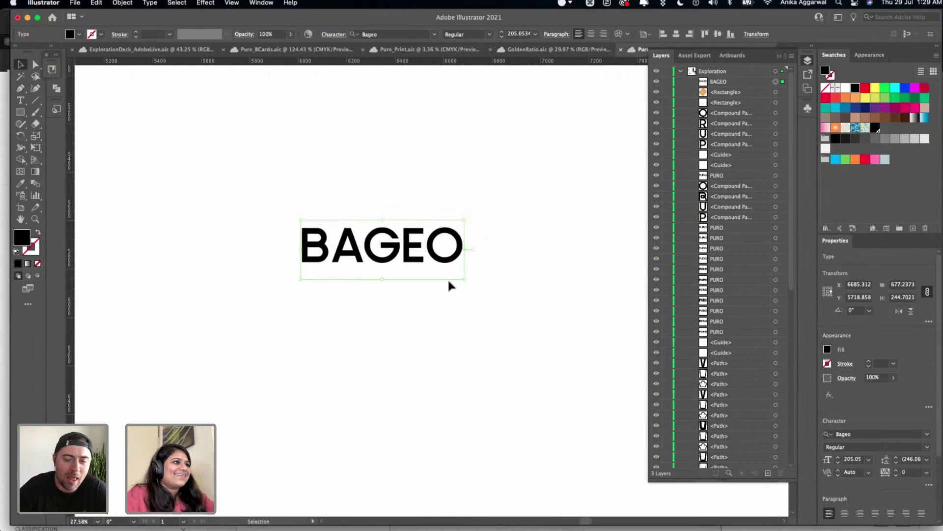
pyautogui.moveTo(460, 279); pyautogui.dragTo(580, 372)
pyautogui.moveTo(453, 270); pyautogui.dragTo(324, 248)
pyautogui.doubleClick(264, 172)
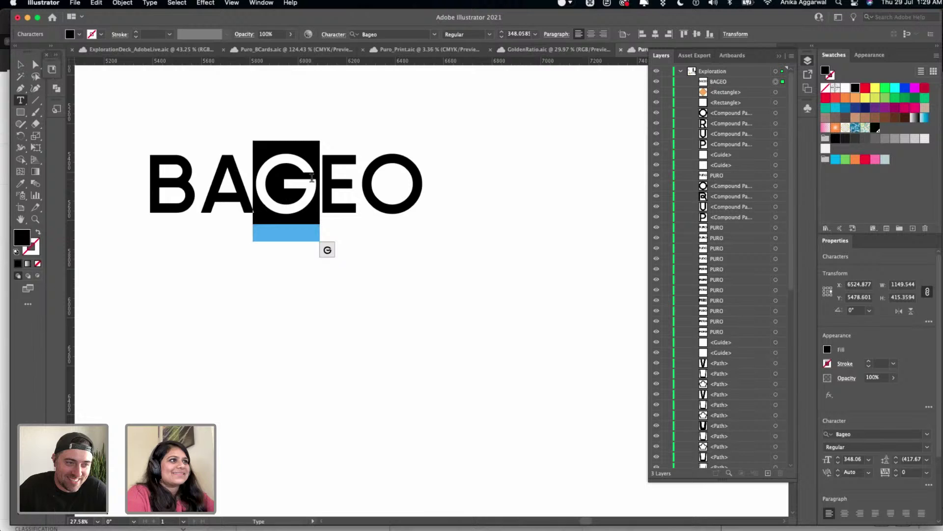
pyautogui.click(326, 249)
pyautogui.press('Escape')
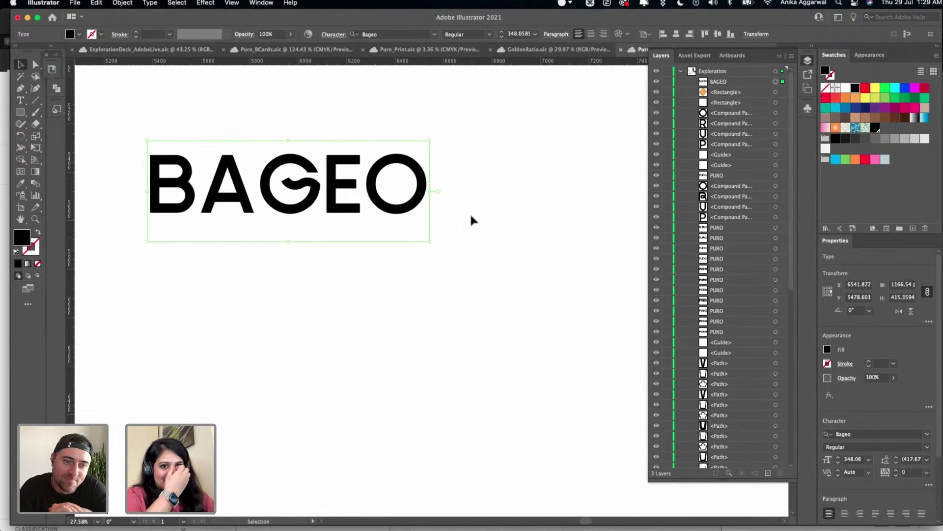
pyautogui.click(494, 253)
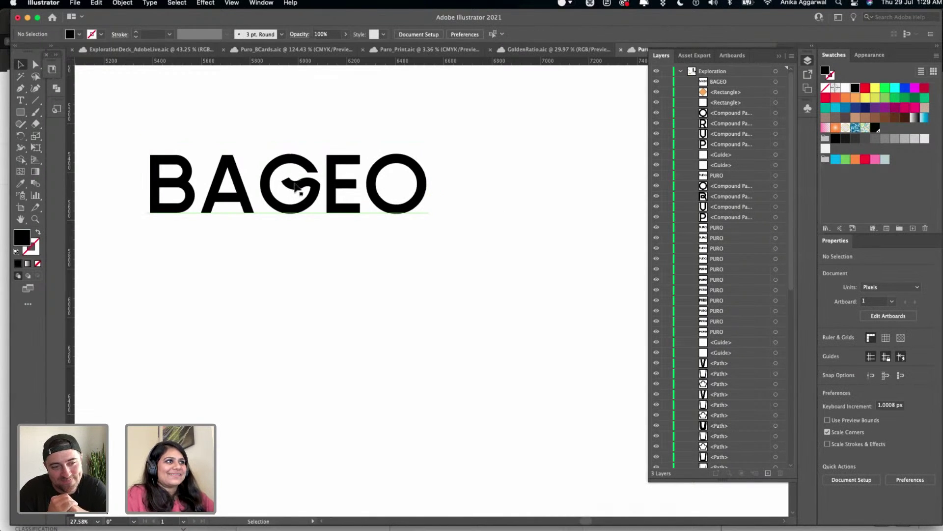
# - Remove the black stroke from the orange diamond, leaving only its fill
pyautogui.scroll(-6, 294, 191)
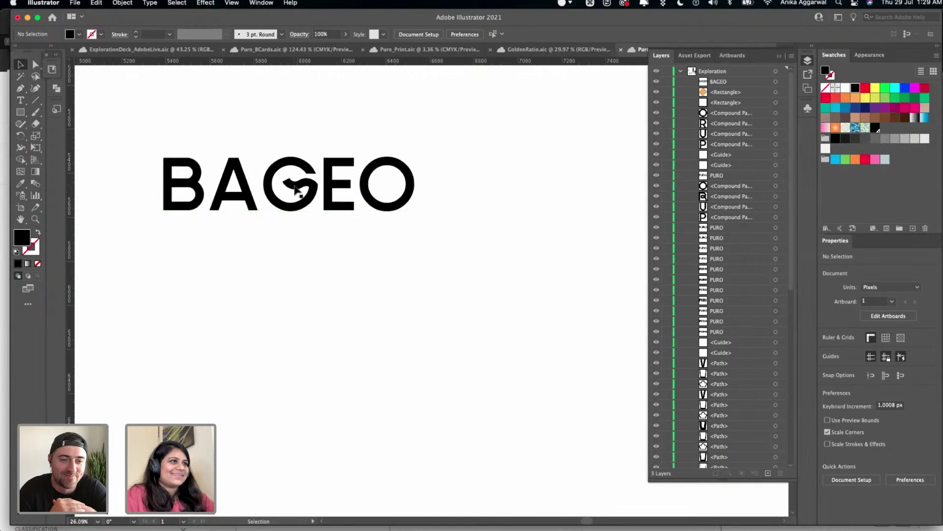
pyautogui.click(350, 197)
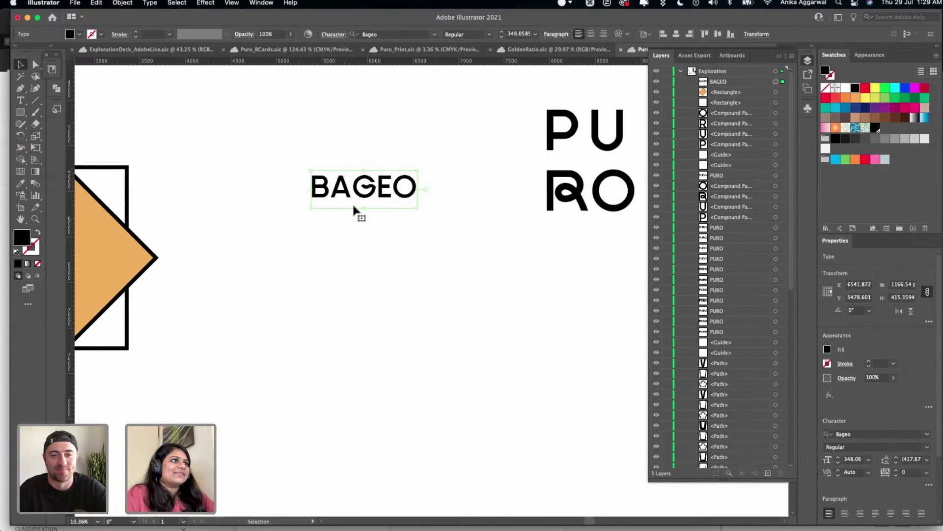
pyautogui.scroll(4, 355, 206)
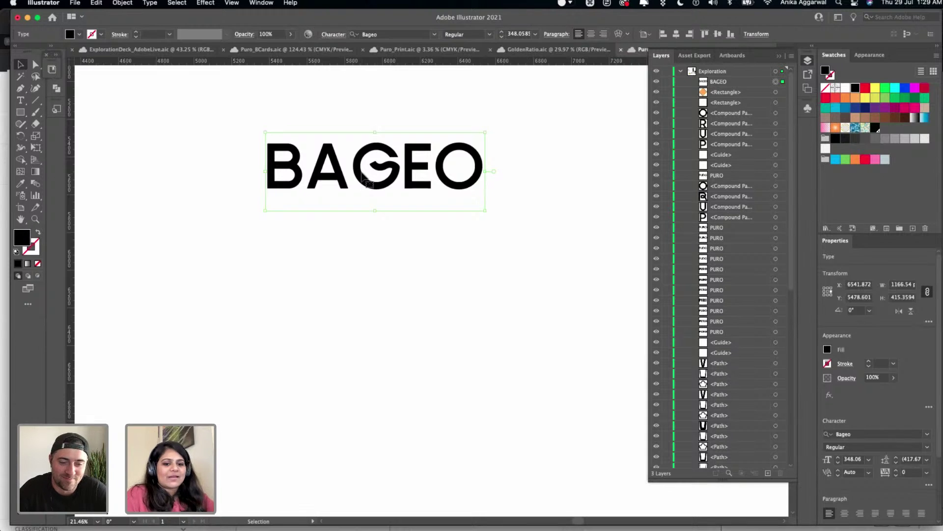
pyautogui.scroll(-4, 369, 179)
pyautogui.hscroll(-10, 276, 269)
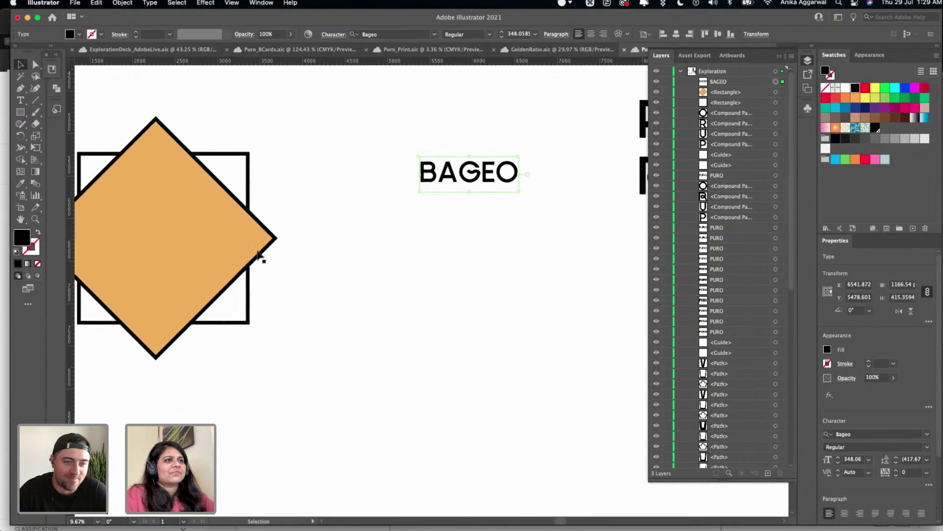
pyautogui.click(271, 201)
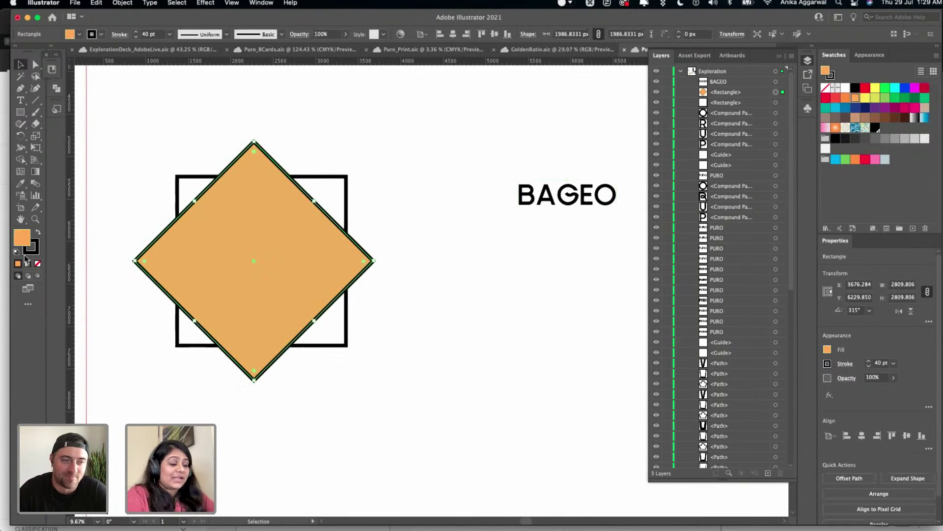
pyautogui.press('x')
pyautogui.click(39, 265)
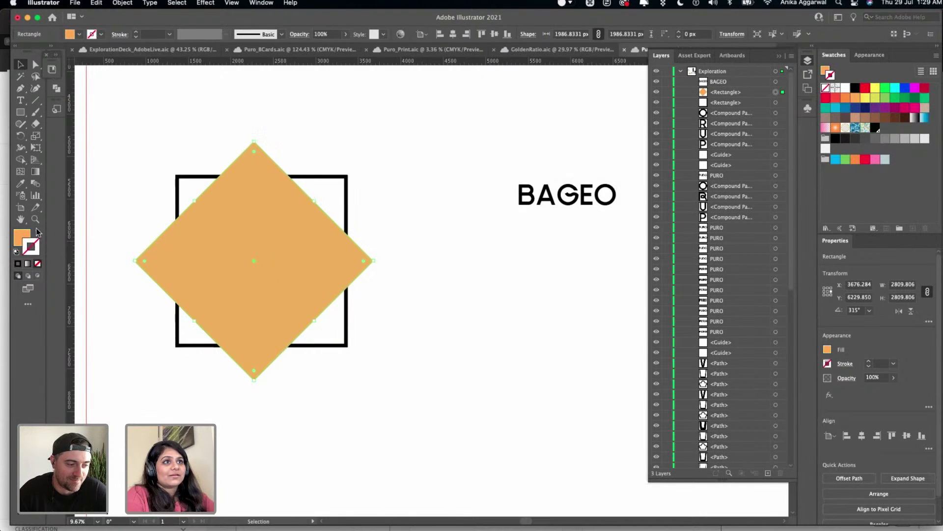
pyautogui.press('x')
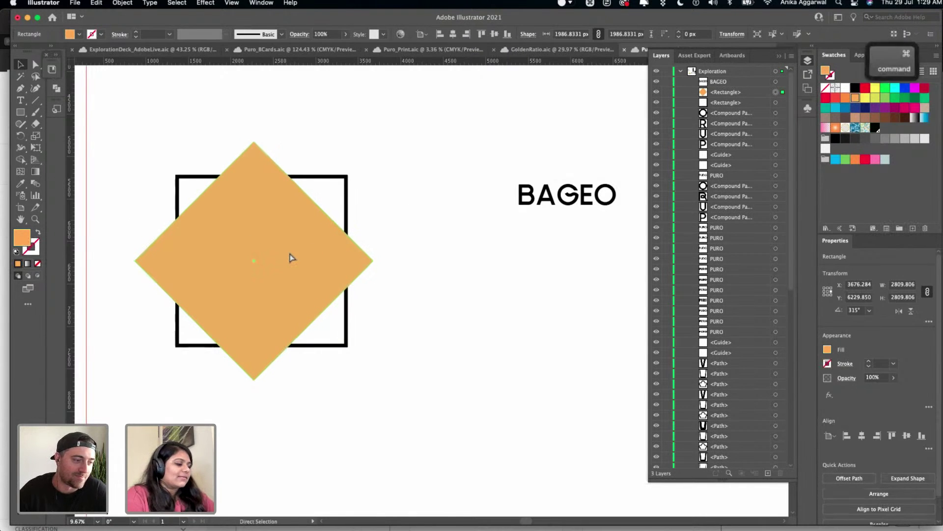
# - Send the orange diamond backward in the stacking order until it sits behind the square frame and PURO letters
pyautogui.press('super+bracketleft')
pyautogui.press('super+bracketleft')
pyautogui.press('super+bracketleft')
pyautogui.press('super+bracketleft')
pyautogui.press('super+bracketleft')
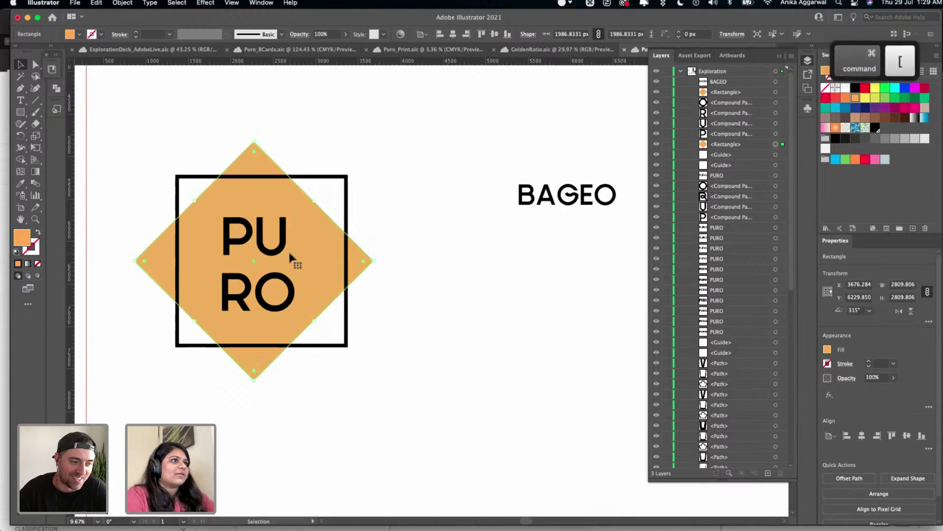
pyautogui.press('v')
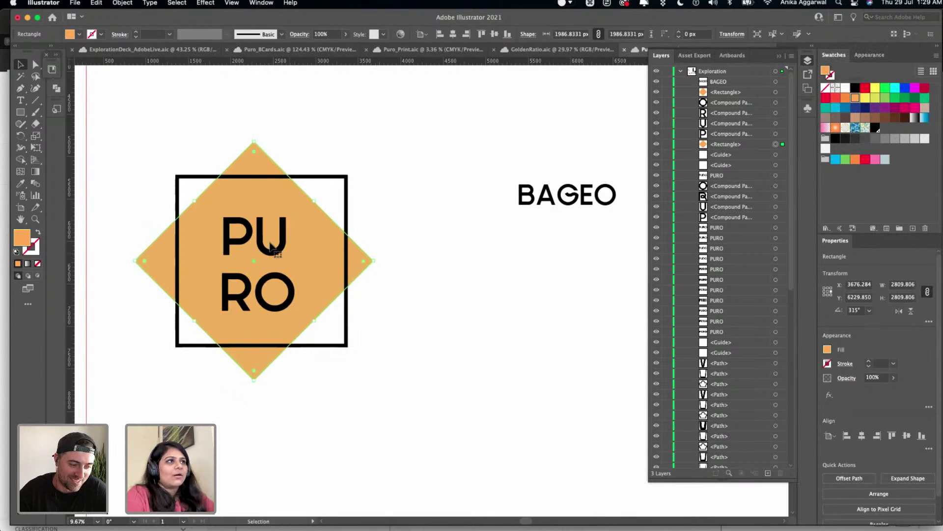
# - Try restacking the diamond with Bring Forward, Send to Back and Bring to Front, ending in front of all artwork
pyautogui.press('super')
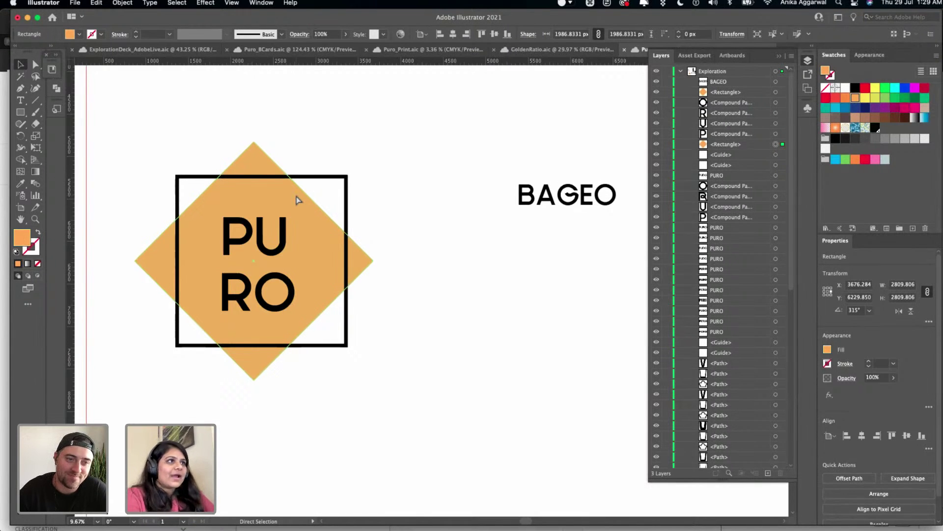
pyautogui.press('super+bracketright')
pyautogui.press('super+bracketright')
pyautogui.press('super+bracketright')
pyautogui.press('super+bracketright')
pyautogui.press('super+bracketright')
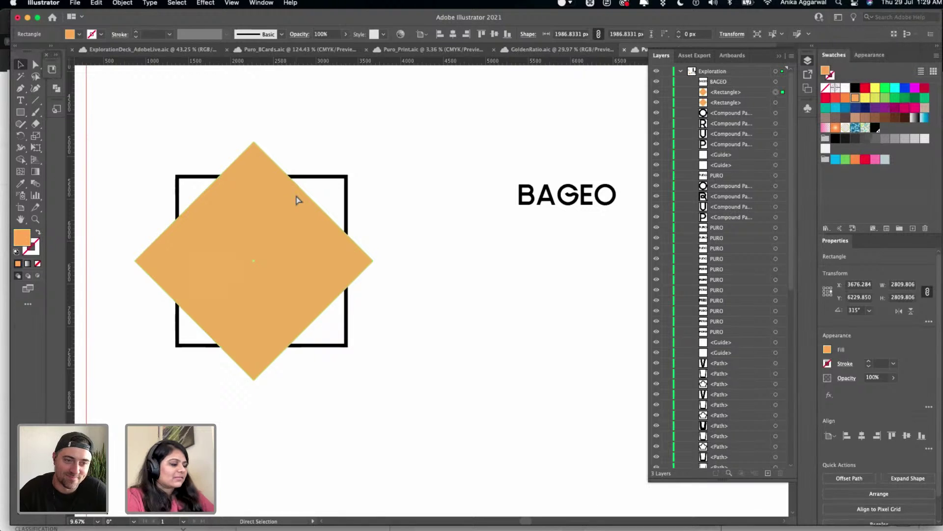
pyautogui.press('shift+super+bracketleft')
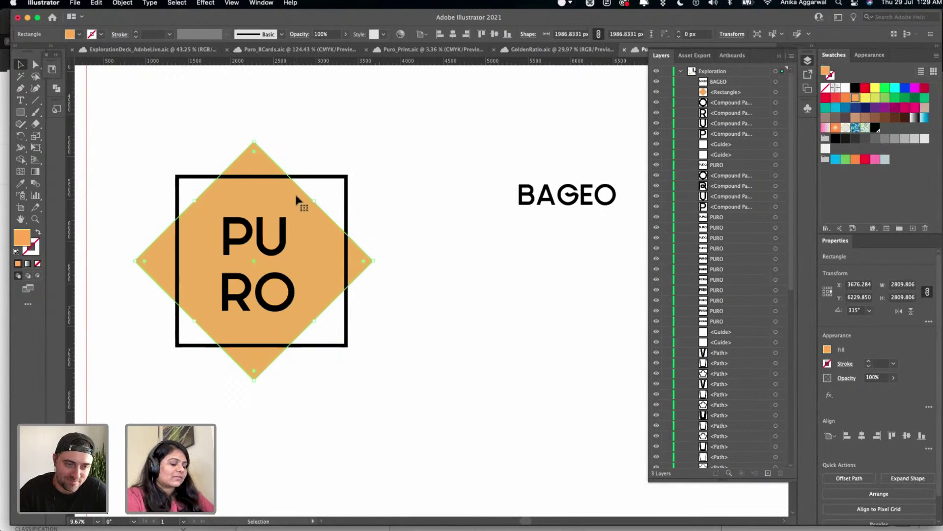
pyautogui.press('shift+super+bracketright')
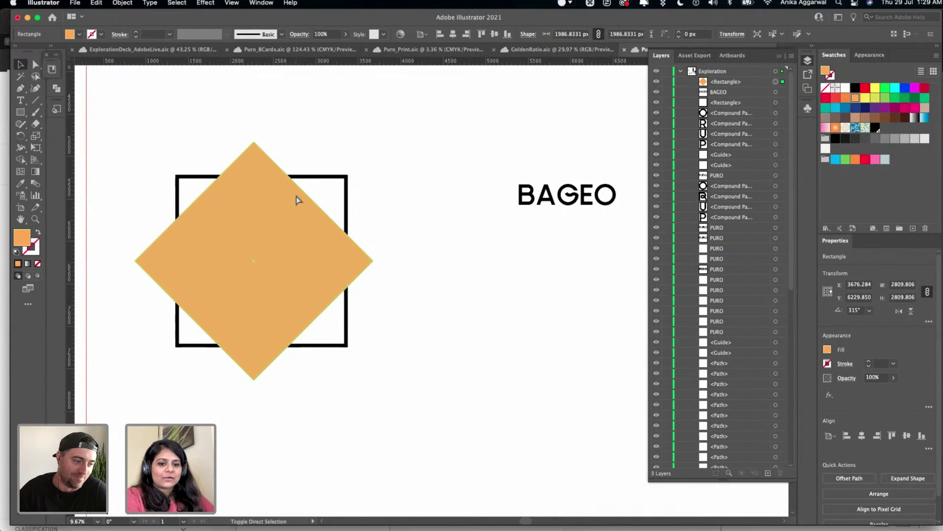
# - Send the diamond backward one level at a time until it is just behind the emblem's letters, and deselect it
pyautogui.press('super+bracketleft')
pyautogui.press('super+bracketleft')
pyautogui.press('super+bracketleft')
pyautogui.press('super+bracketleft')
pyautogui.press('super+bracketleft')
pyautogui.press('super+bracketleft')
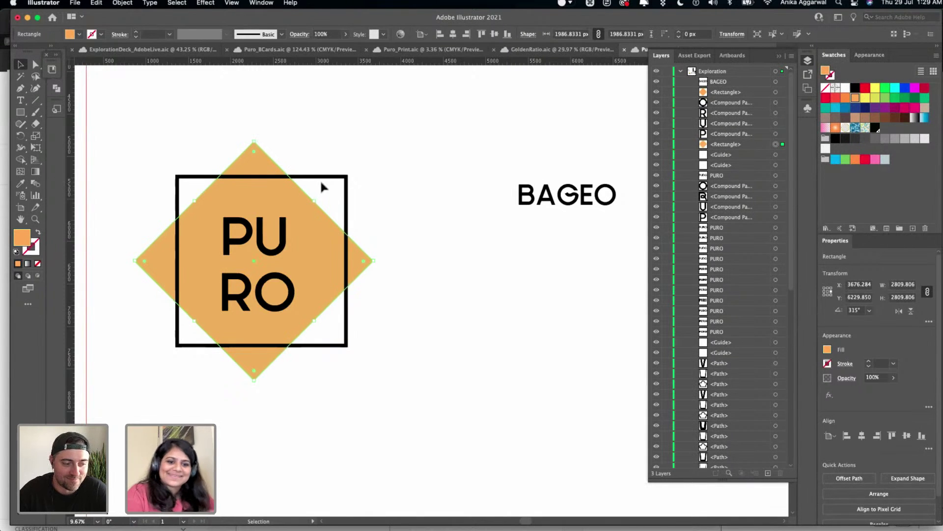
pyautogui.click(363, 154)
# - Move the BAGEO text straight up, clear of the space beside the emblem, and deselect it
pyautogui.scroll(-2, 363, 154)
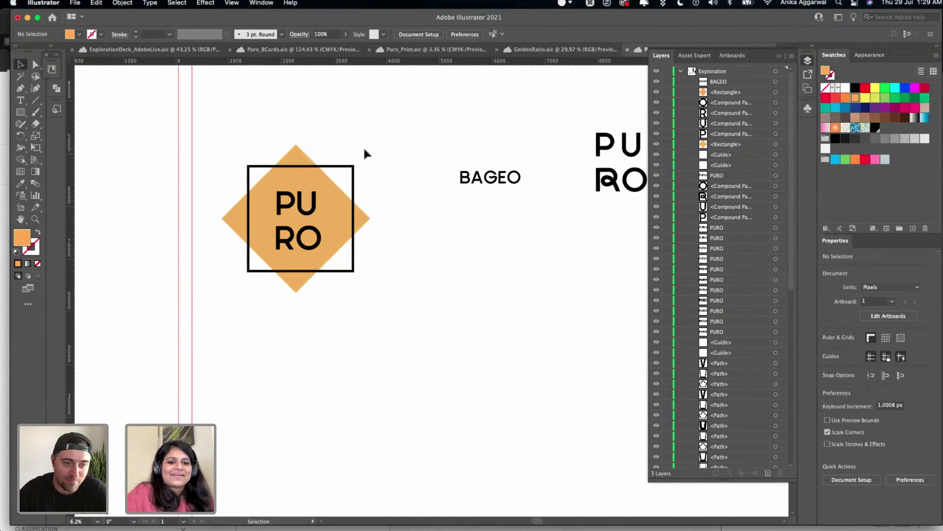
pyautogui.hscroll(3, 364, 152)
pyautogui.scroll(1, 365, 152)
pyautogui.moveTo(429, 199); pyautogui.dragTo(431, 108)
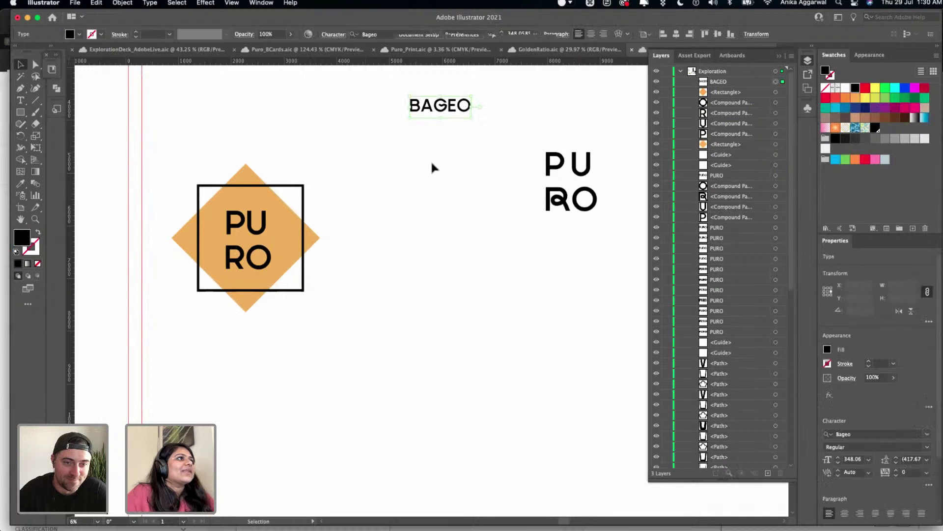
pyautogui.click(432, 167)
# - Select the whole emblem with its letters, square and orange diamond, and place a duplicate beside it on the right
pyautogui.scroll(2, 294, 179)
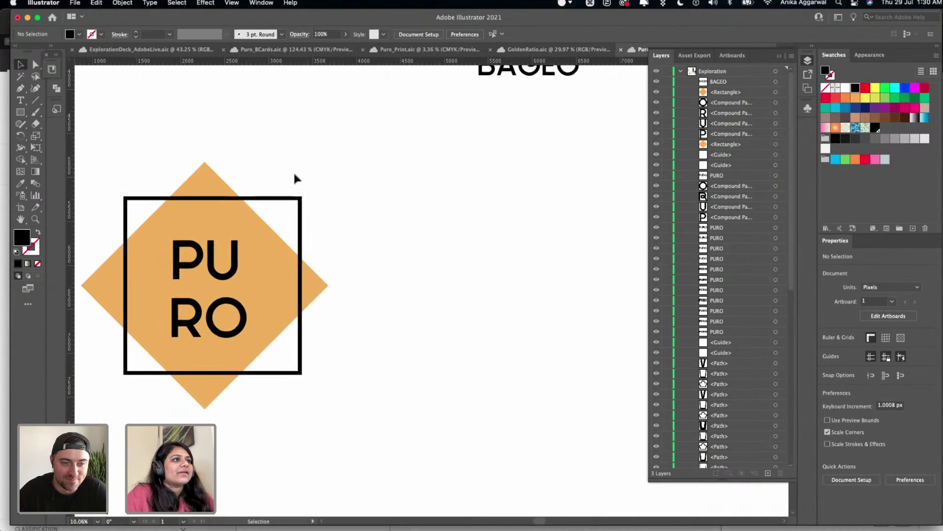
pyautogui.click(215, 284)
pyautogui.keyDown('shift'); pyautogui.click(182, 319); pyautogui.keyUp('shift')
pyautogui.keyDown('shift'); pyautogui.click(178, 260); pyautogui.keyUp('shift')
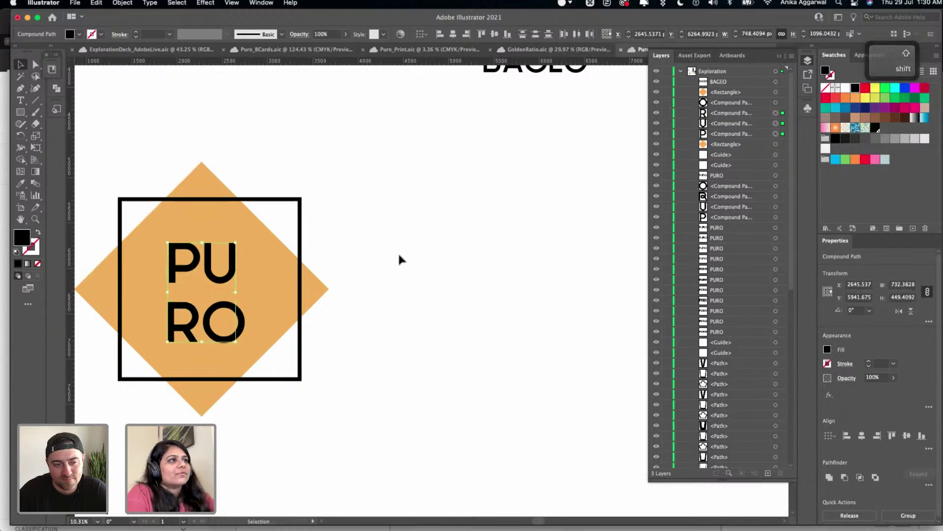
pyautogui.scroll(-1, 346, 206)
pyautogui.moveTo(332, 166); pyautogui.dragTo(475, 283)
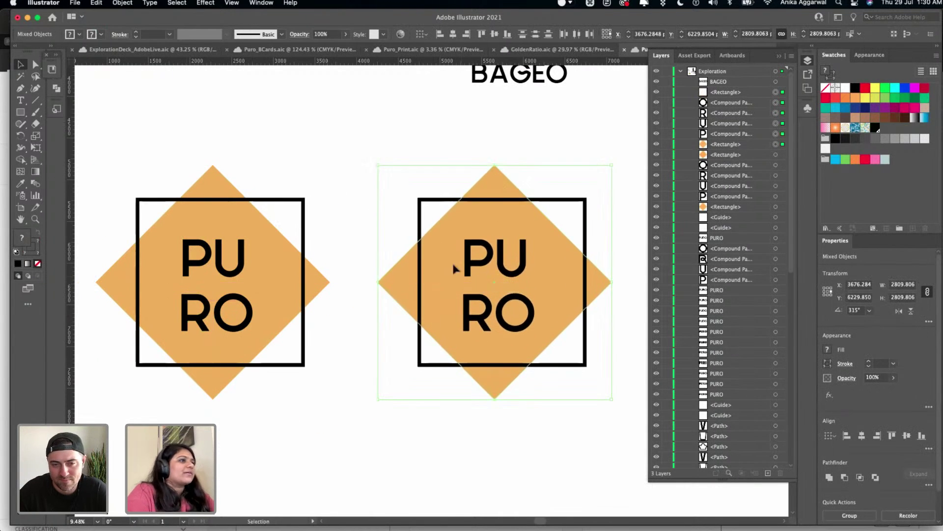
pyautogui.click(358, 154)
# - Move the stacked PURO wordmark with the looped R up and slightly right, away from the duplicated emblem
pyautogui.hscroll(2, 357, 151)
pyautogui.scroll(-2, 357, 152)
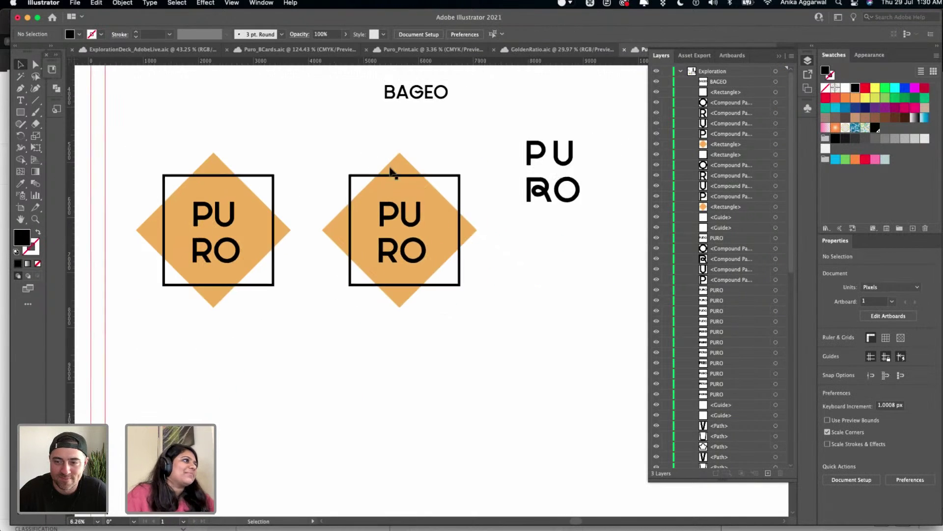
pyautogui.scroll(1, 457, 154)
pyautogui.hscroll(1, 457, 154)
pyautogui.moveTo(497, 185); pyautogui.dragTo(516, 139)
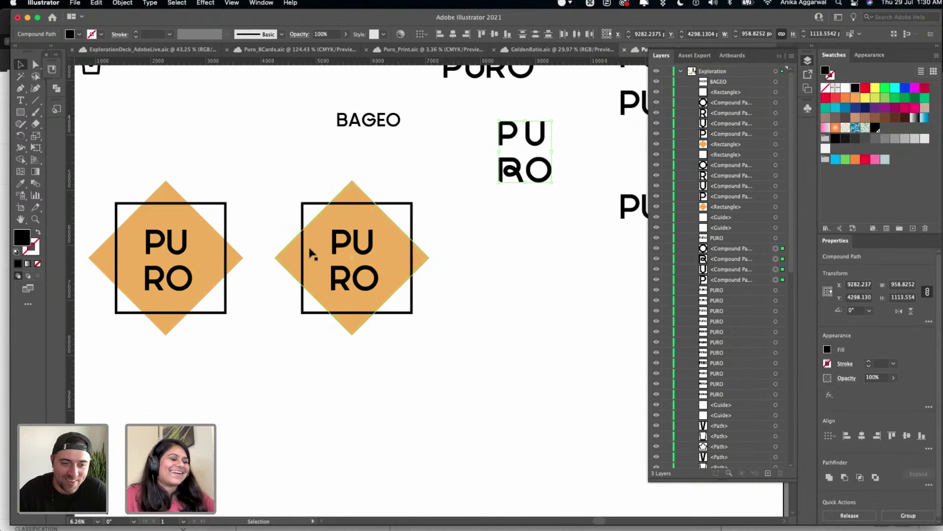
# - Fill the P, U, R and O letters of the duplicated emblem with white, deselect them and save the file
pyautogui.scroll(3, 311, 253)
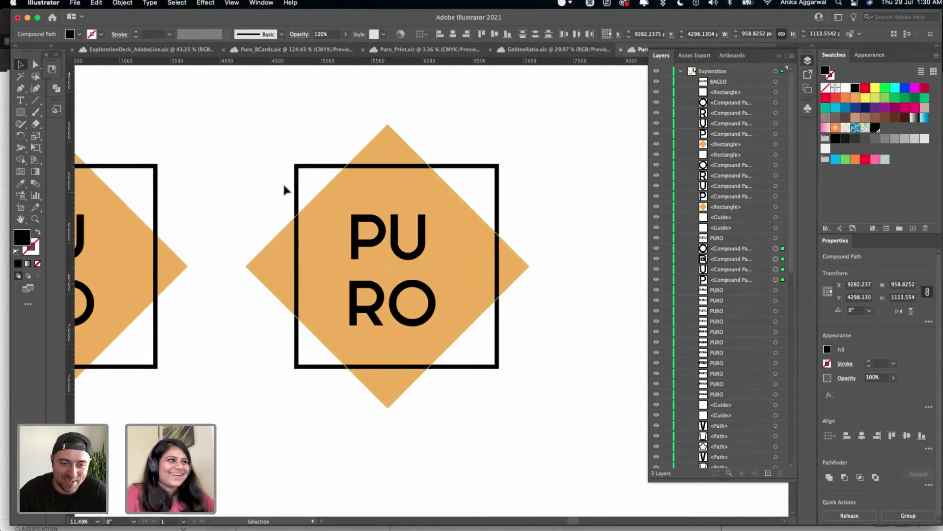
pyautogui.click(375, 244)
pyautogui.keyDown('shift'); pyautogui.click(398, 256); pyautogui.keyUp('shift')
pyautogui.keyDown('shift'); pyautogui.click(400, 301); pyautogui.keyUp('shift')
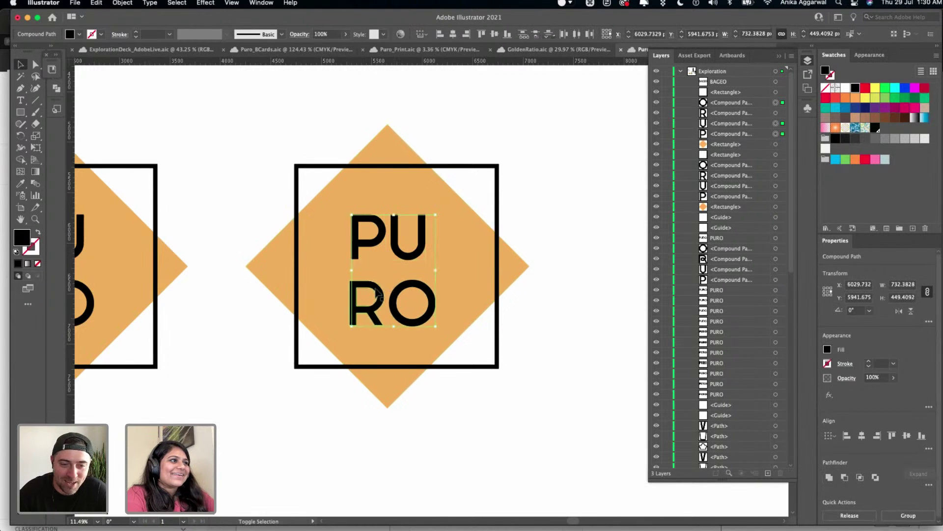
pyautogui.keyDown('shift'); pyautogui.click(366, 303); pyautogui.keyUp('shift')
pyautogui.click(844, 88)
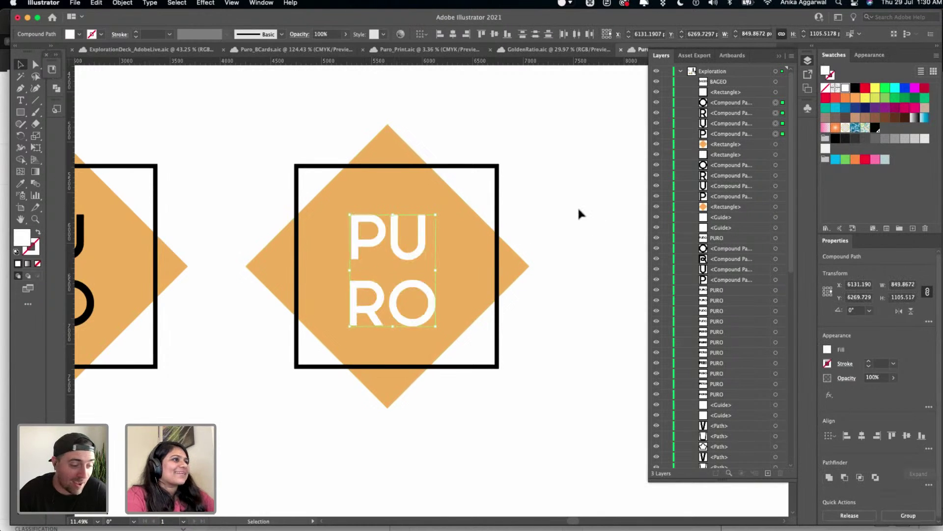
pyautogui.click(577, 205)
pyautogui.hotkey('ctrl', 's')
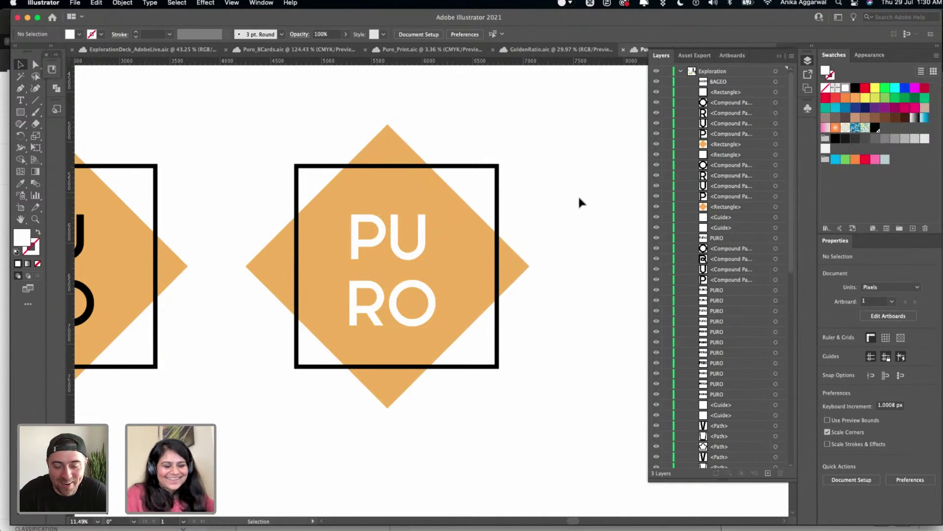
# - Select the whole black-lettered emblem and place a duplicate about 3960 px below it
pyautogui.scroll(-3, 578, 193)
pyautogui.scroll(-4, 578, 194)
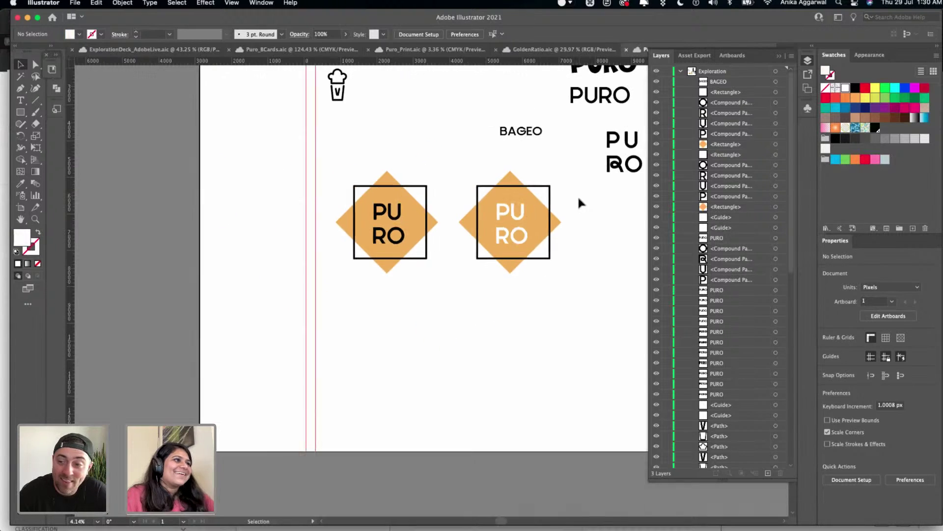
pyautogui.hscroll(3, 568, 223)
pyautogui.scroll(2, 568, 224)
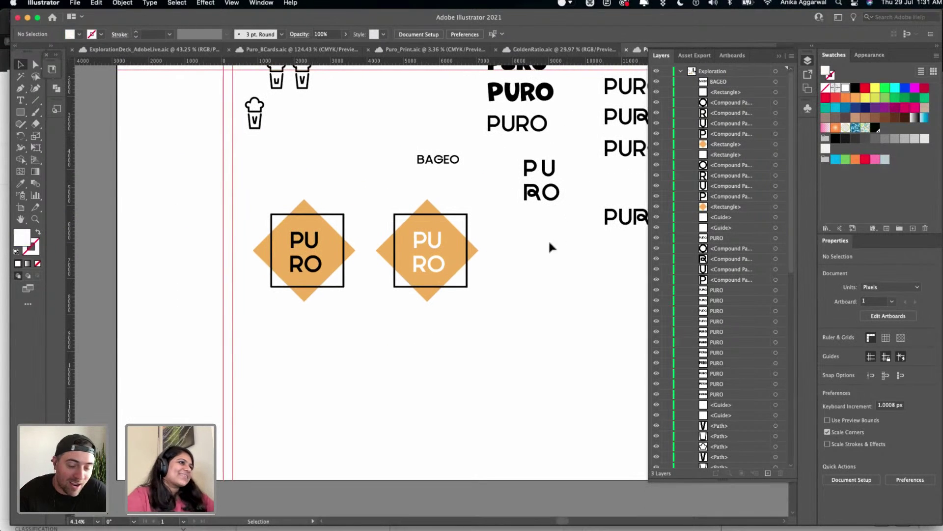
pyautogui.click(296, 263)
pyautogui.moveTo(295, 264); pyautogui.dragTo(292, 407)
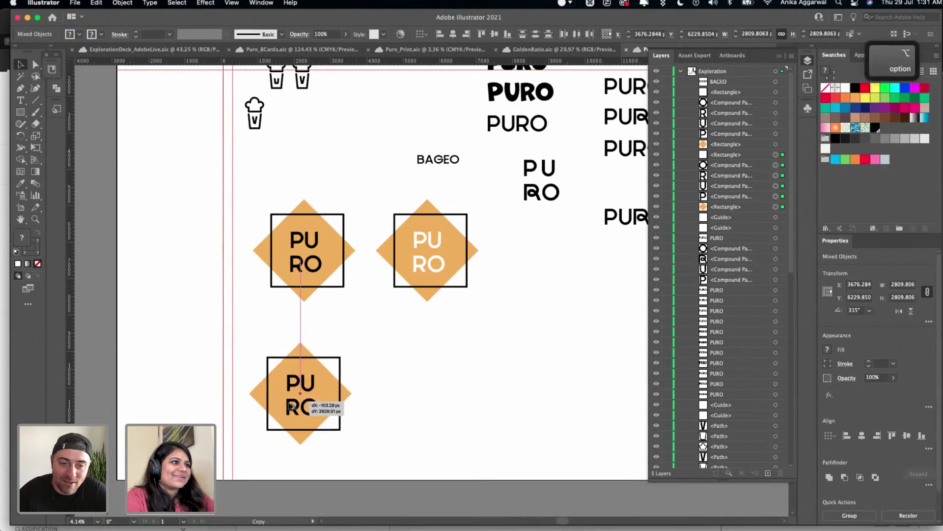
# - Rotate only the square frame of the lower emblem 30° clockwise and deselect it
pyautogui.click(311, 340)
pyautogui.click(328, 361)
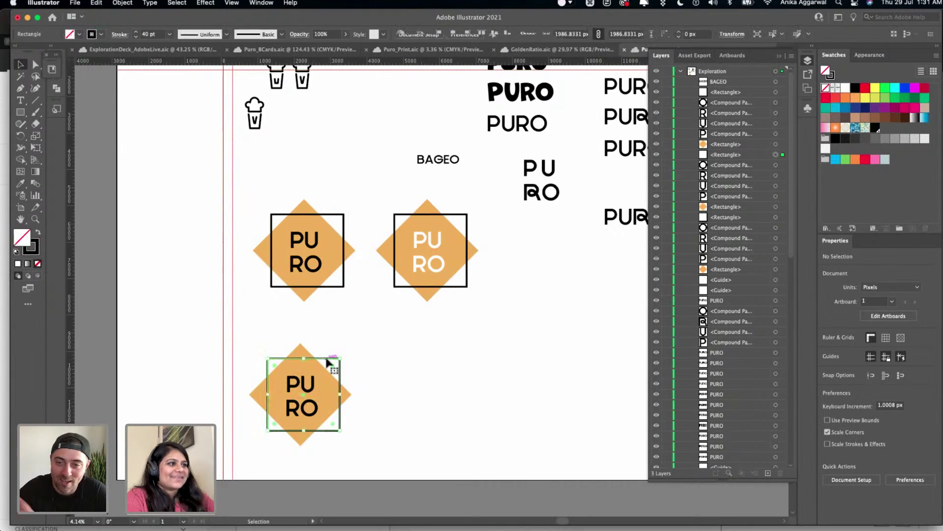
pyautogui.moveTo(347, 357); pyautogui.dragTo(355, 381)
pyautogui.click(370, 358)
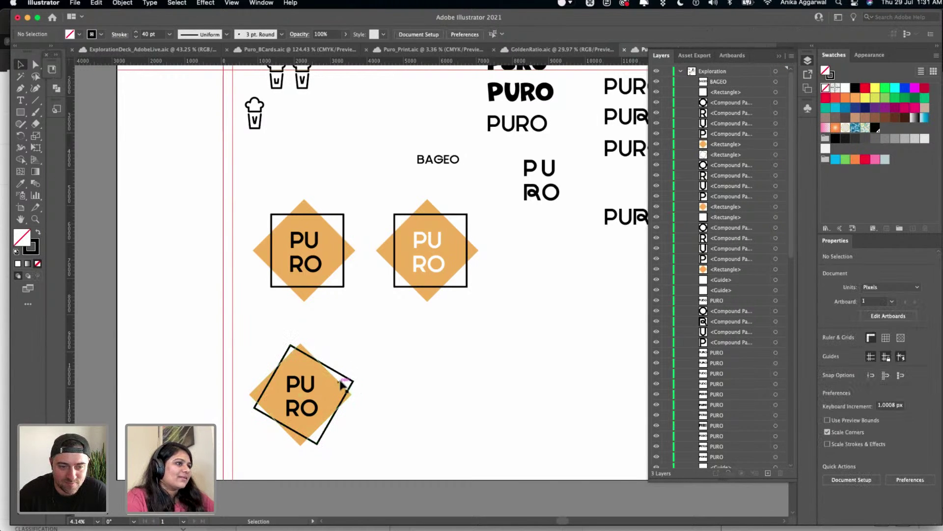
# - Shift the lower emblem's tilted square frame slightly left so it sits better over the diamond, and save the file
pyautogui.scroll(5, 343, 375)
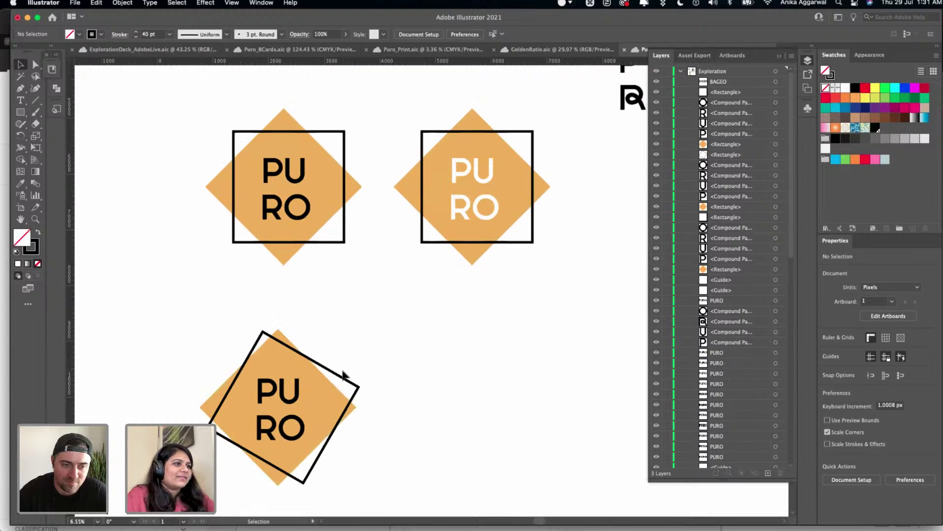
pyautogui.click(344, 328)
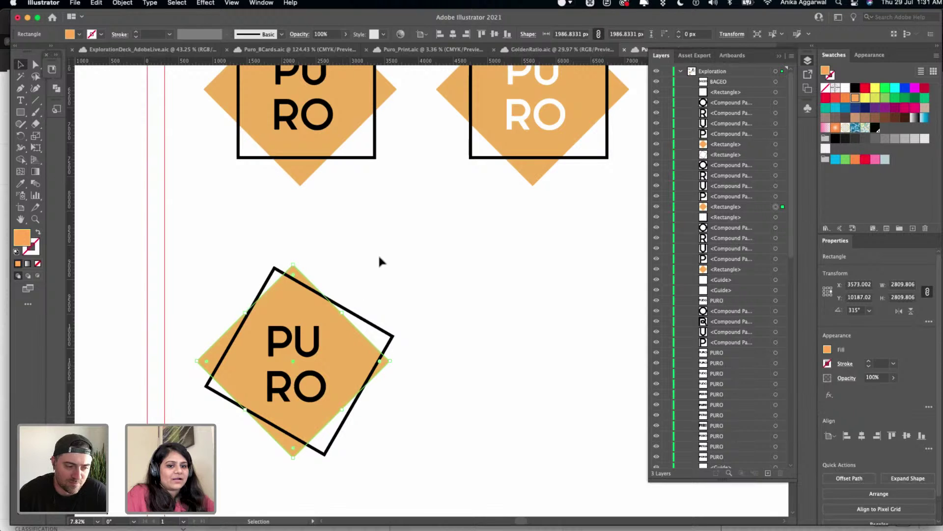
pyautogui.click(377, 327)
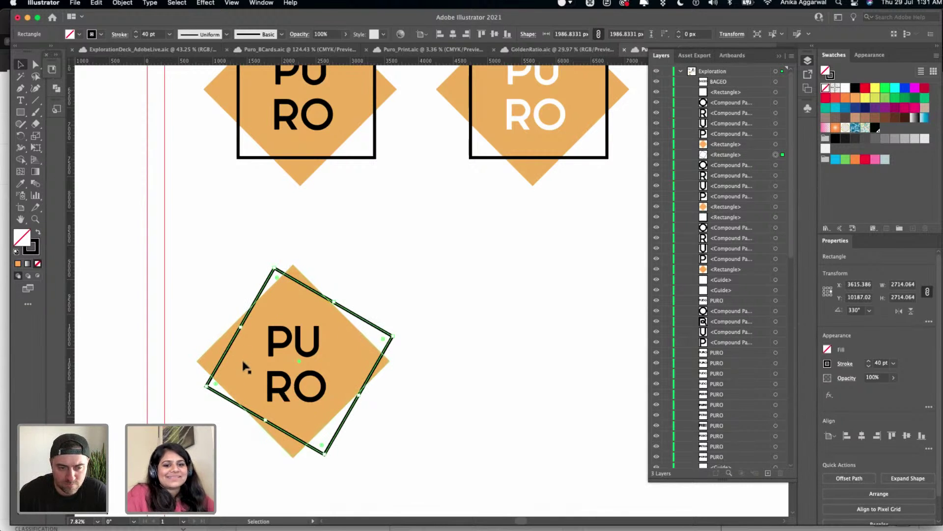
pyautogui.click(243, 234)
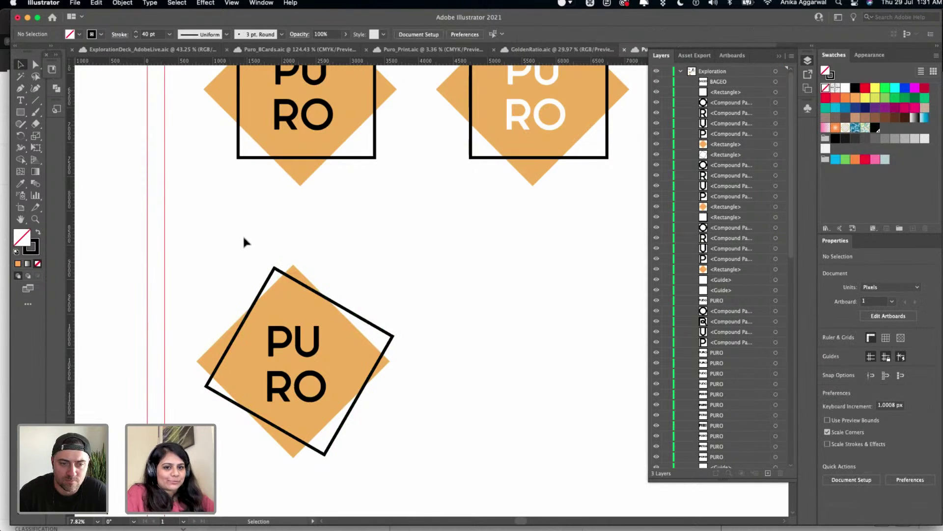
pyautogui.moveTo(349, 310); pyautogui.dragTo(344, 311)
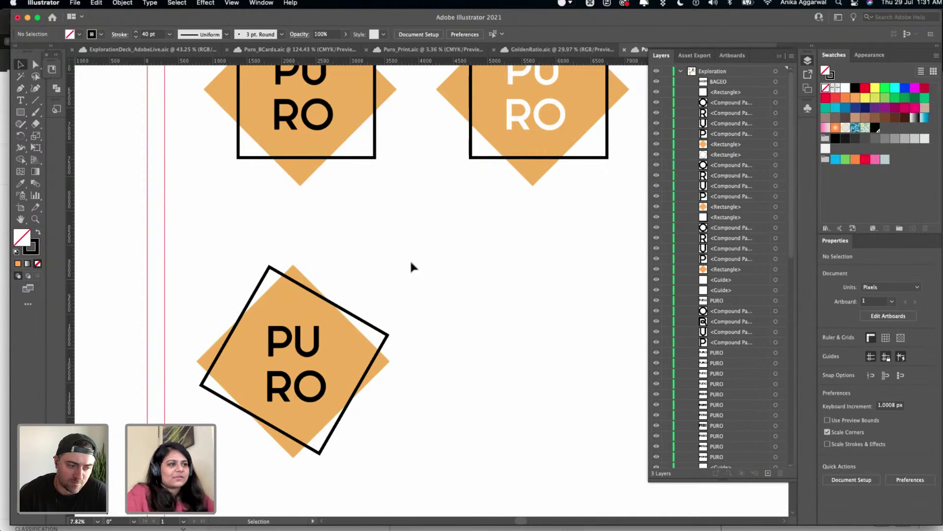
pyautogui.scroll(-5, 410, 267)
pyautogui.press('super+s')
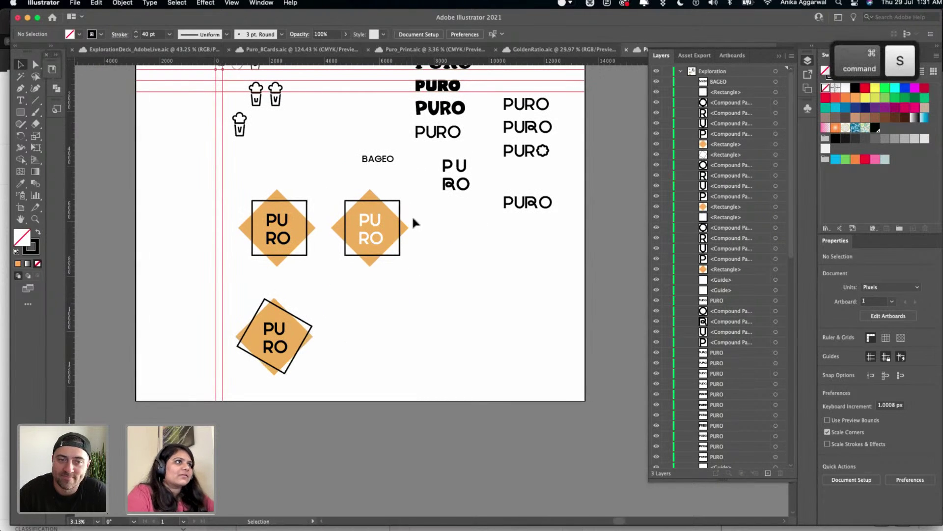
# - Try to scale all three emblems together proportionally to about 1240 px wide, reposition them, and examine their frame strokes up close
pyautogui.moveTo(417, 233); pyautogui.dragTo(243, 351)
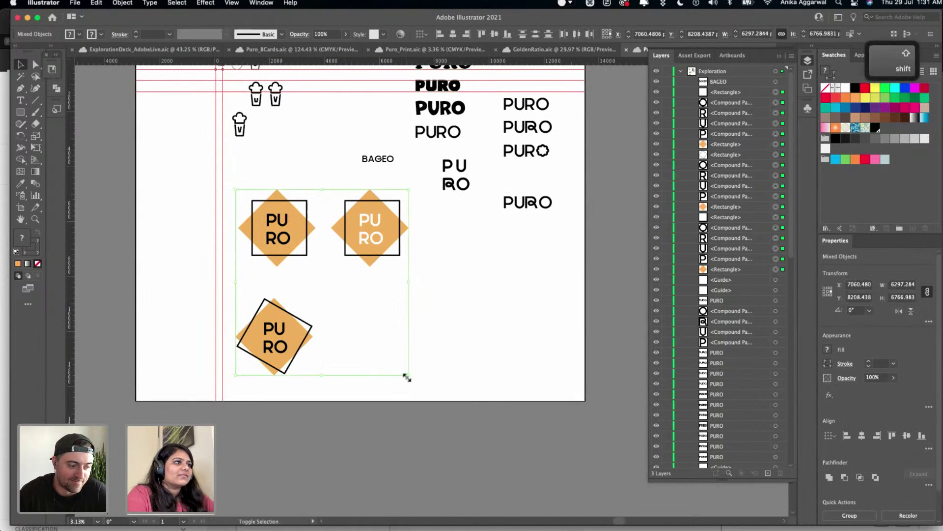
pyautogui.moveTo(406, 375); pyautogui.dragTo(173, 168)
pyautogui.moveTo(197, 199); pyautogui.dragTo(205, 202)
pyautogui.click(245, 163)
pyautogui.scroll(5, 245, 163)
pyautogui.hscroll(2, 246, 163)
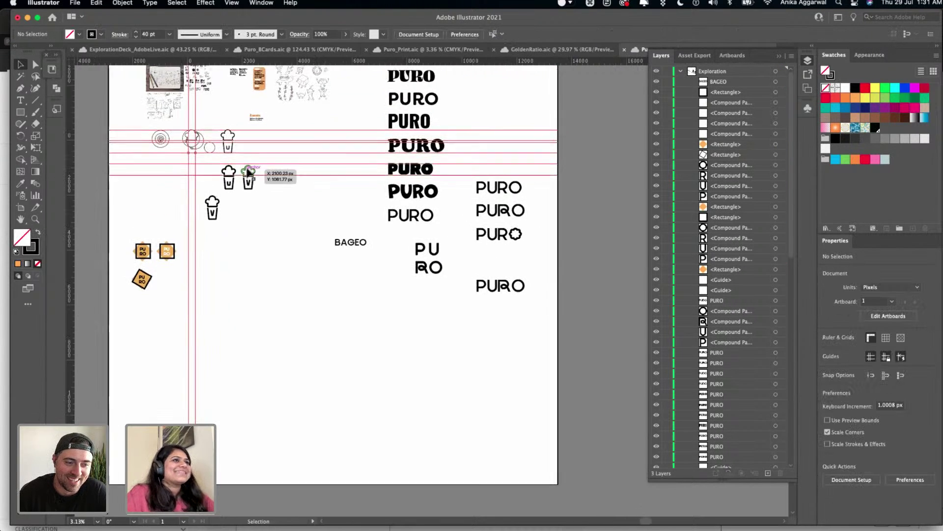
pyautogui.scroll(3, 248, 171)
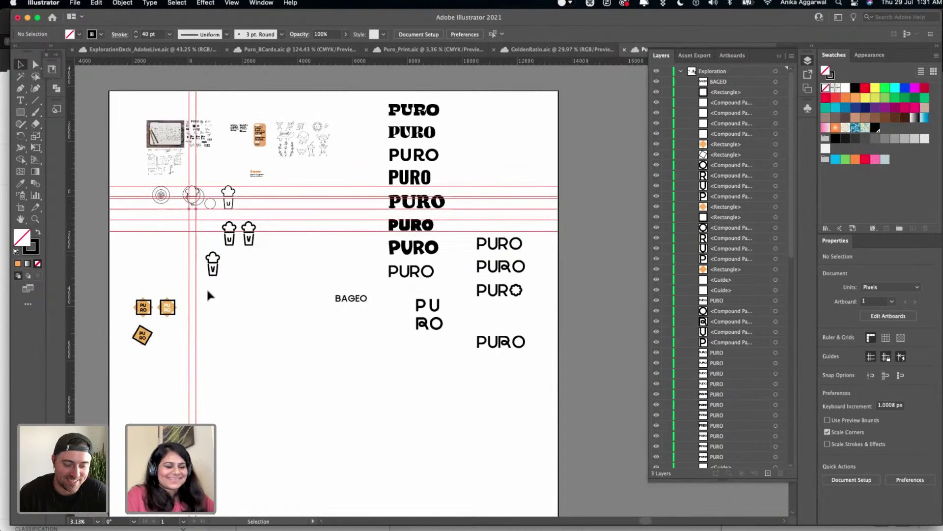
pyautogui.scroll(5, 209, 295)
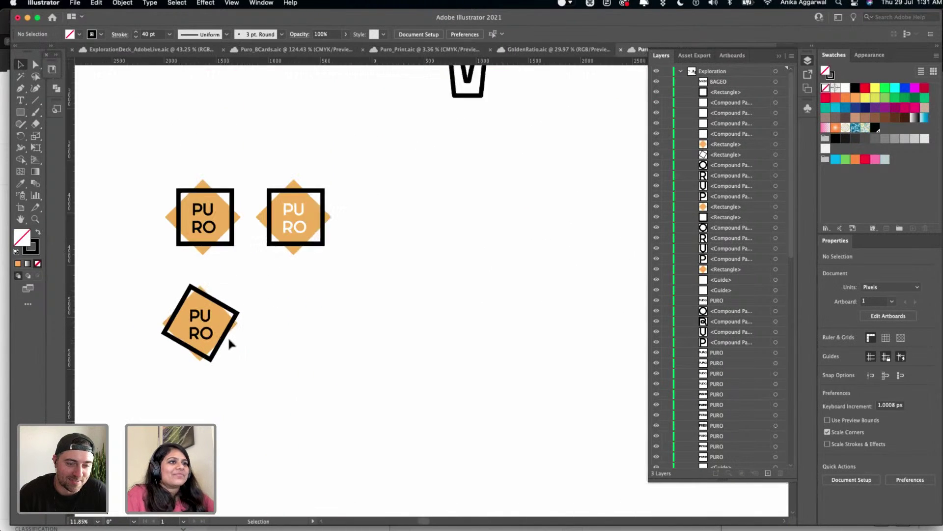
# - Undo the repositioning and scaling of the three emblems
pyautogui.press('super+z')
pyautogui.press('super+z')
pyautogui.press('super+z')
pyautogui.press('super+z')
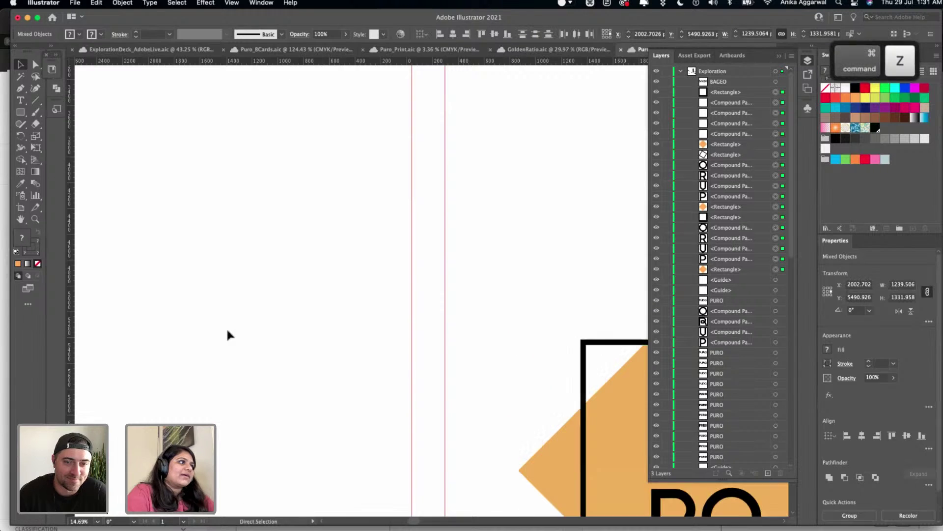
pyautogui.press('super+z')
pyautogui.press('super+z')
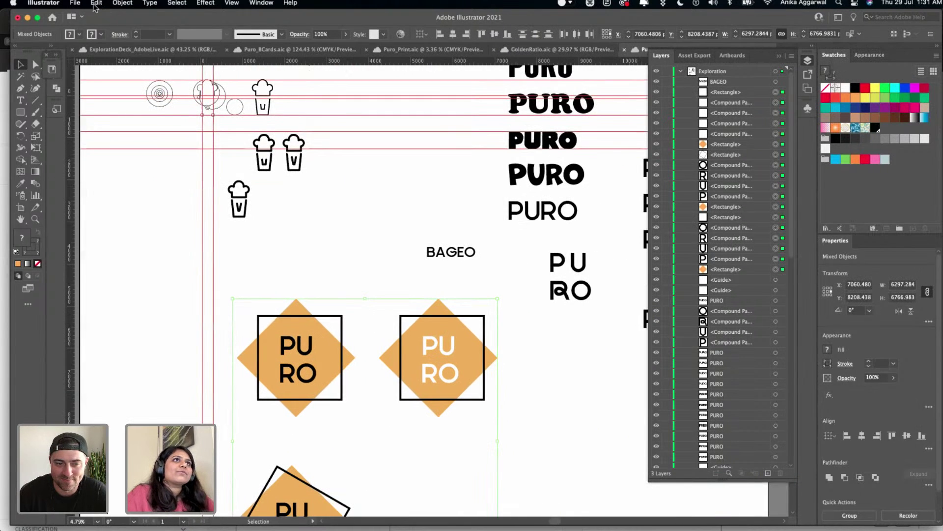
# - Enable Scale Strokes & Effects in the general preferences and apply the change
pyautogui.click(75, 2)
pyautogui.moveTo(50, 4)
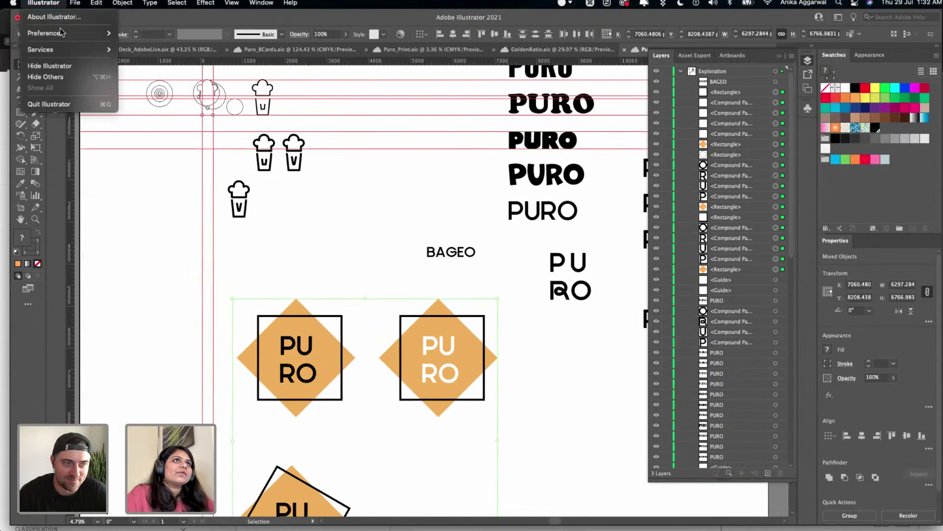
pyautogui.moveTo(61, 33)
pyautogui.click(197, 33)
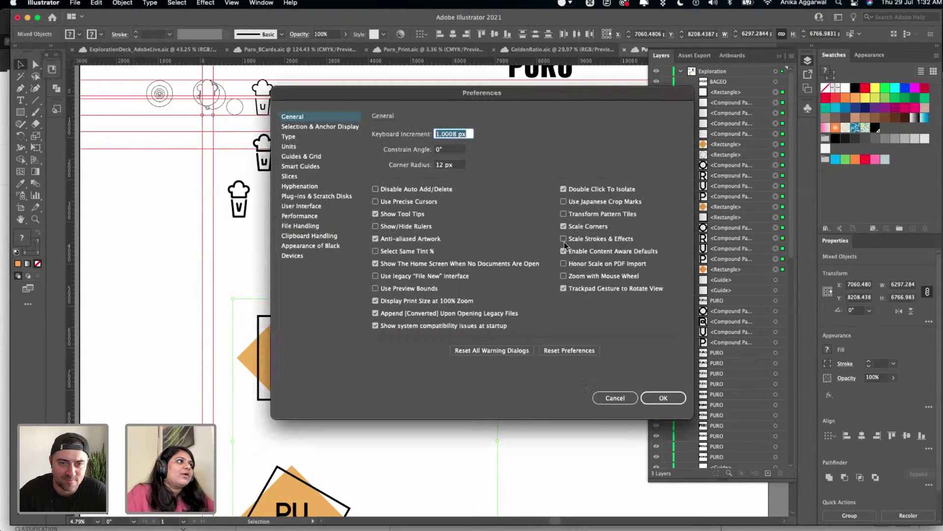
pyautogui.click(564, 240)
pyautogui.click(663, 398)
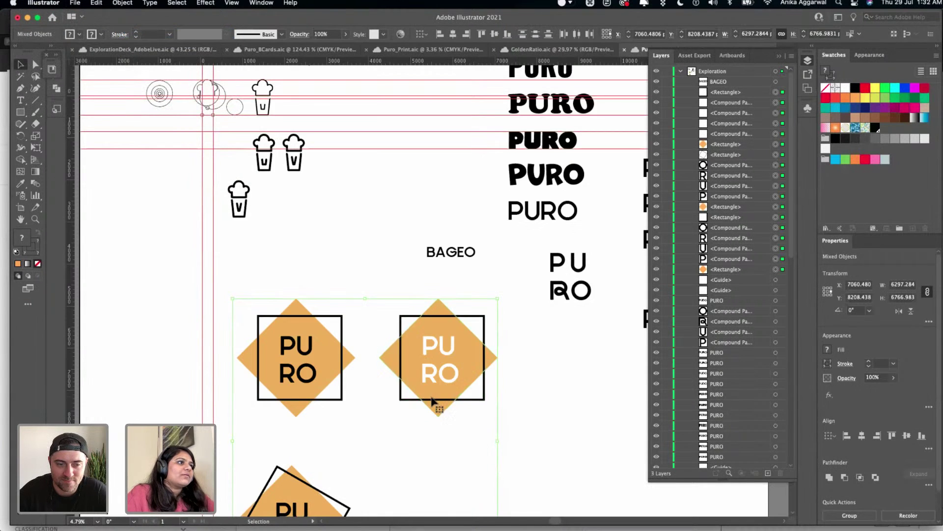
# - Scale the three selected emblems together proportionally to about 895 px wide, then deselect them
pyautogui.scroll(-5, 432, 399)
pyautogui.press('shift')
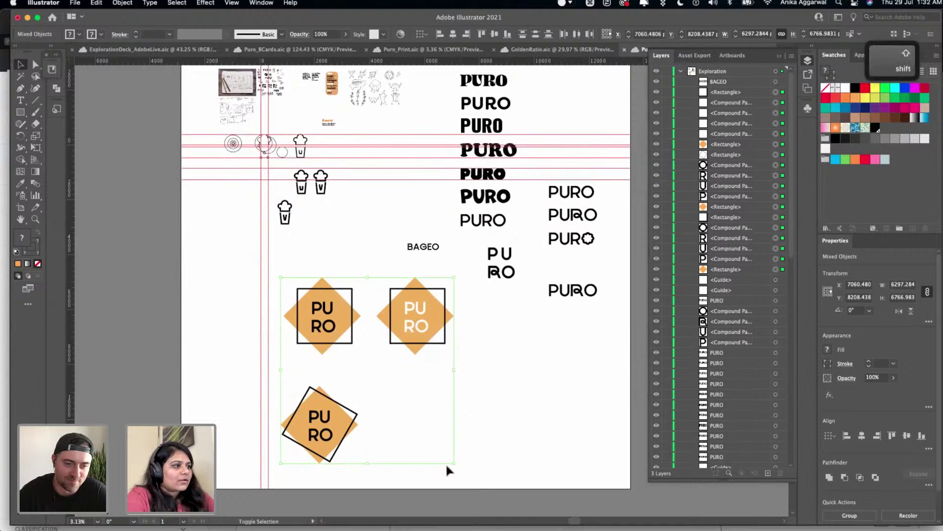
pyautogui.moveTo(452, 465); pyautogui.dragTo(221, 222)
pyautogui.scroll(10, 226, 221)
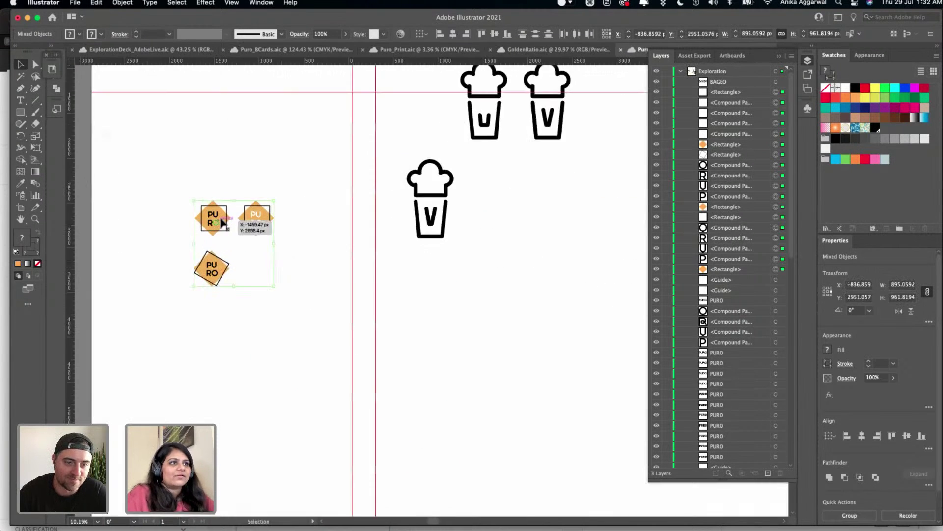
pyautogui.click(254, 140)
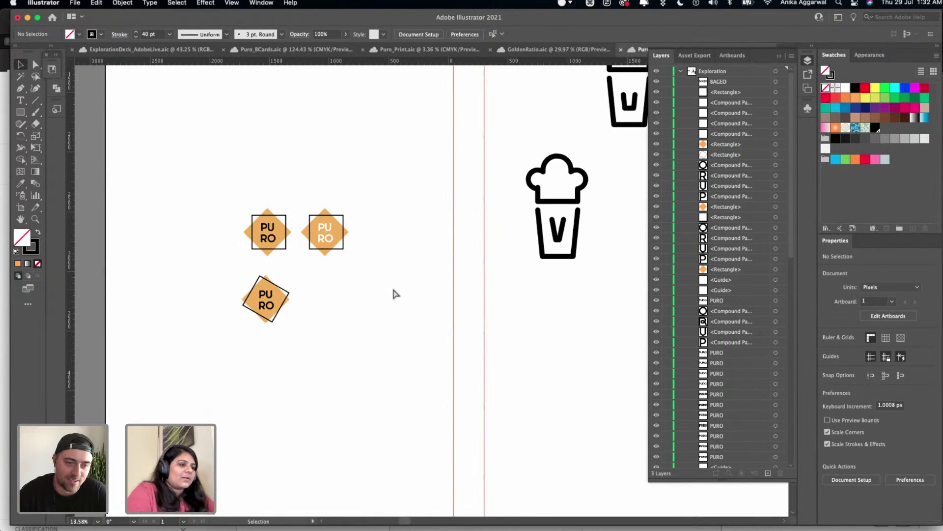
# - Examine the hand-drawn PURO logo sketches, then switch to ExplorationDeck_AdobeLive.aic and study the mood board of restaurant branding references
pyautogui.scroll(-5, 509, 293)
pyautogui.scroll(8, 394, 145)
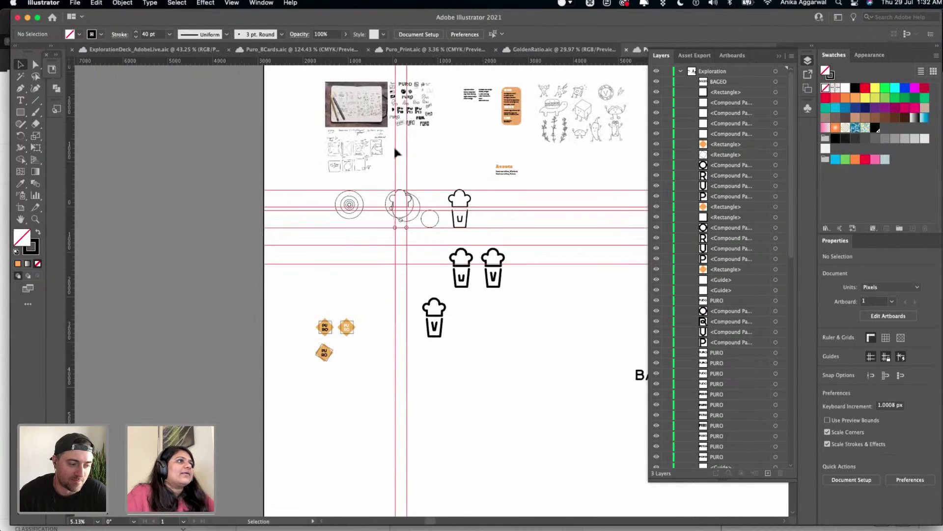
pyautogui.scroll(10, 427, 182)
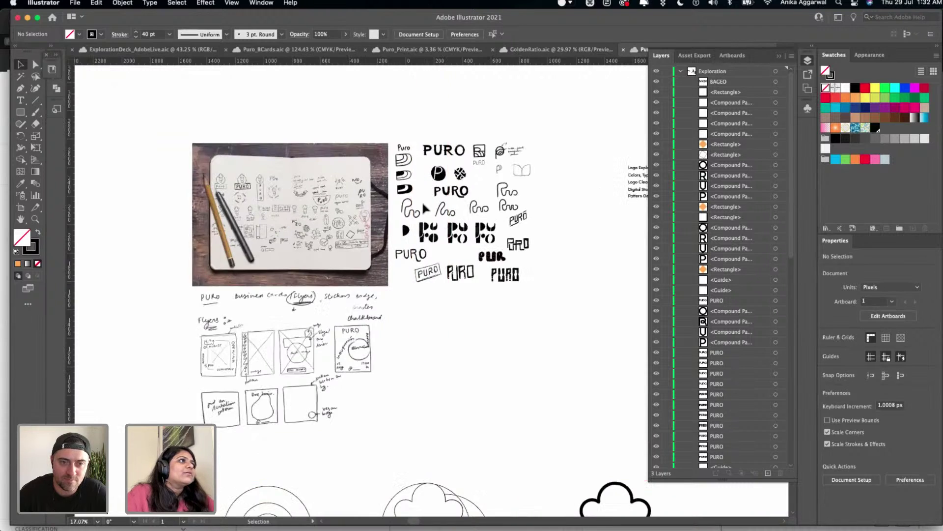
pyautogui.scroll(5, 326, 105)
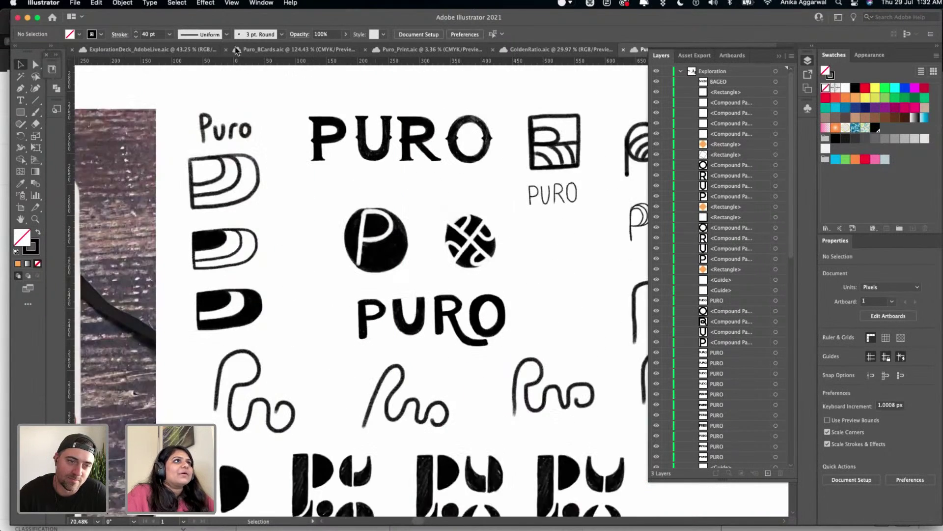
pyautogui.hotkey('ctrl', 'Tab')
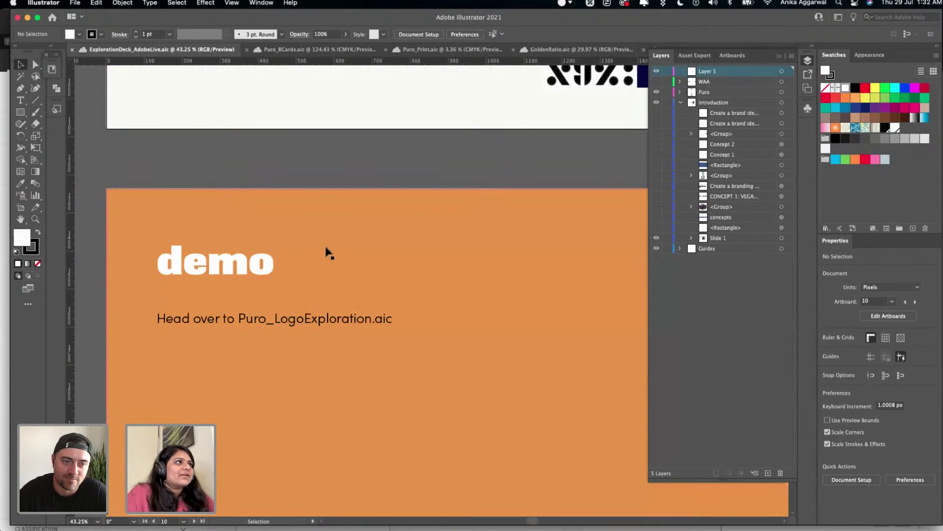
pyautogui.scroll(10, 326, 243)
pyautogui.scroll(15, 325, 242)
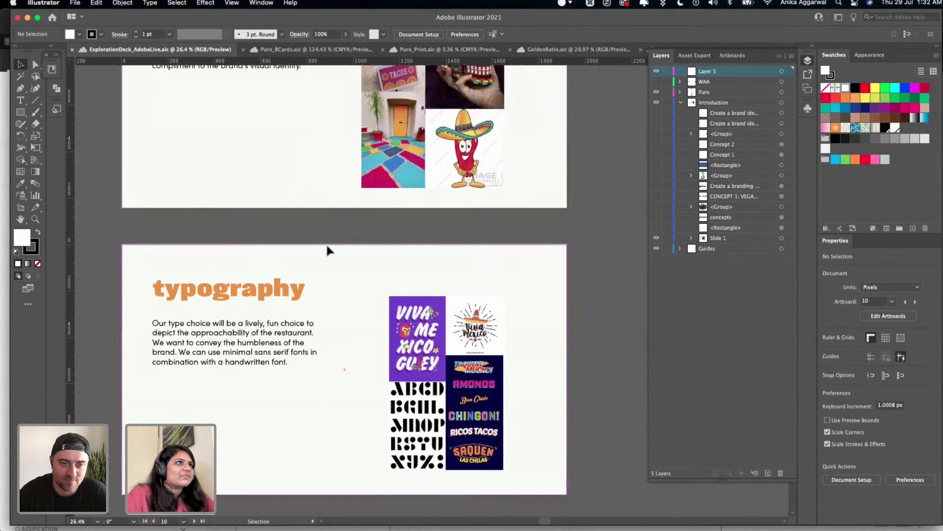
pyautogui.scroll(10, 327, 246)
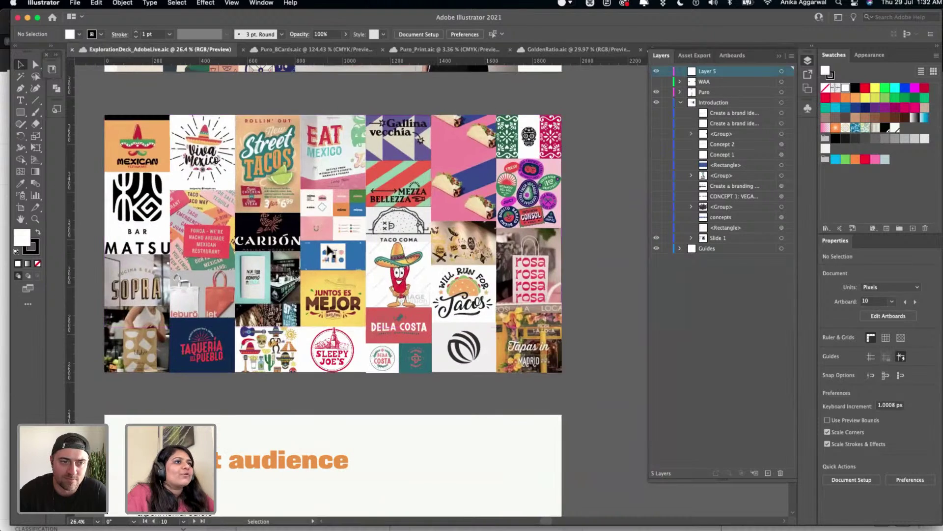
pyautogui.scroll(4, 328, 251)
pyautogui.hscroll(-10, 329, 248)
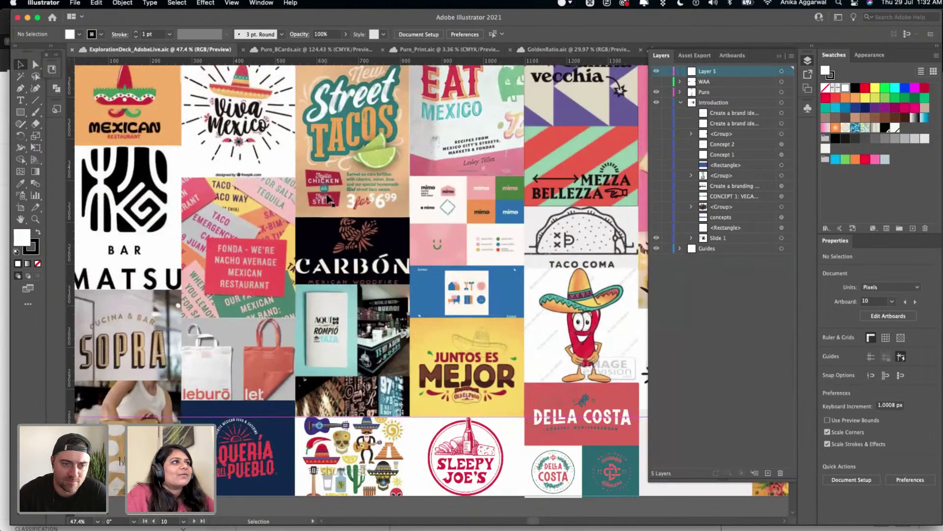
pyautogui.scroll(-1, 330, 201)
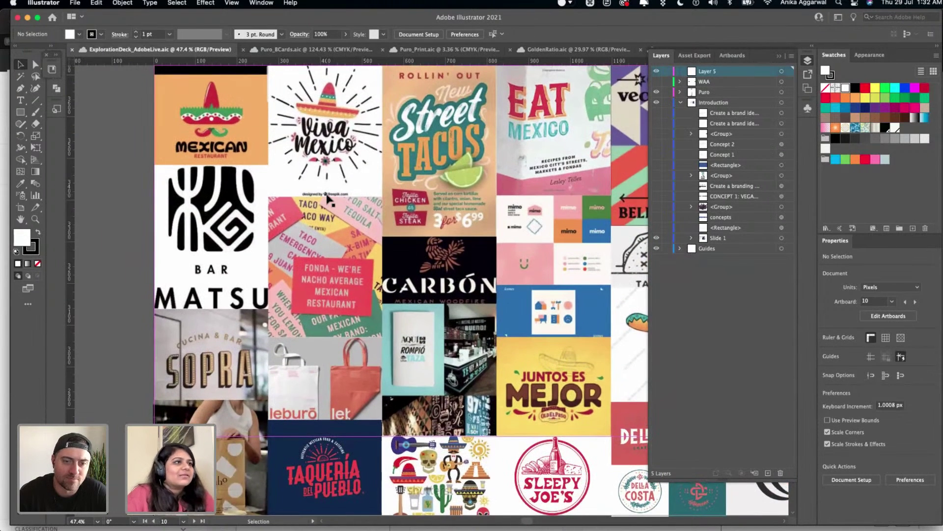
# - Examine the rest of the mood board, from the taco and Mexican branding to the mimo and Mezza Bellezza references
pyautogui.hscroll(10, 328, 199)
pyautogui.scroll(-1, 328, 199)
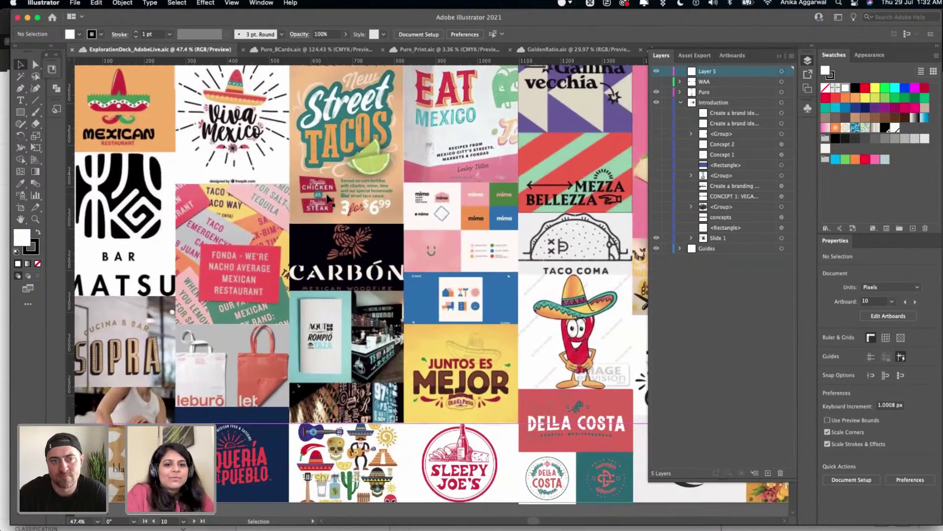
pyautogui.hscroll(10, 330, 199)
pyautogui.scroll(1, 330, 199)
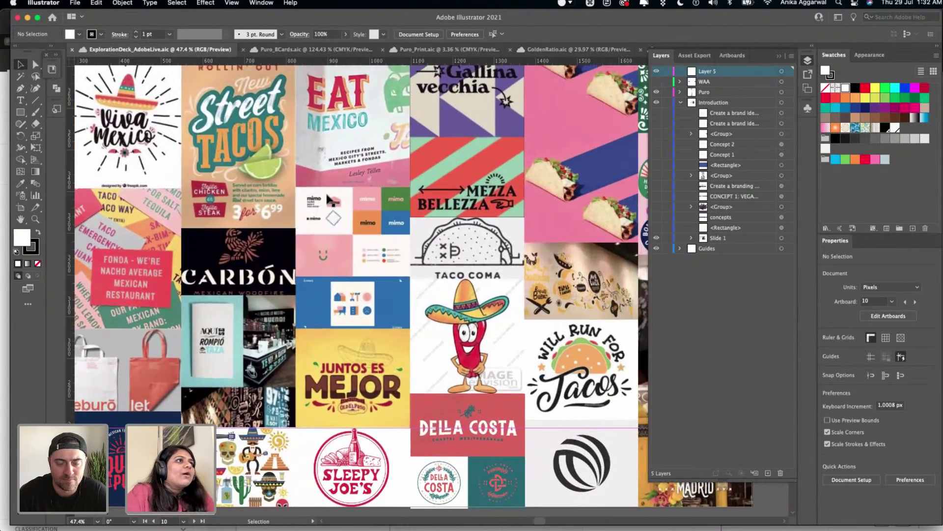
pyautogui.hscroll(6, 330, 199)
pyautogui.scroll(3, 330, 199)
pyautogui.scroll(5, 277, 150)
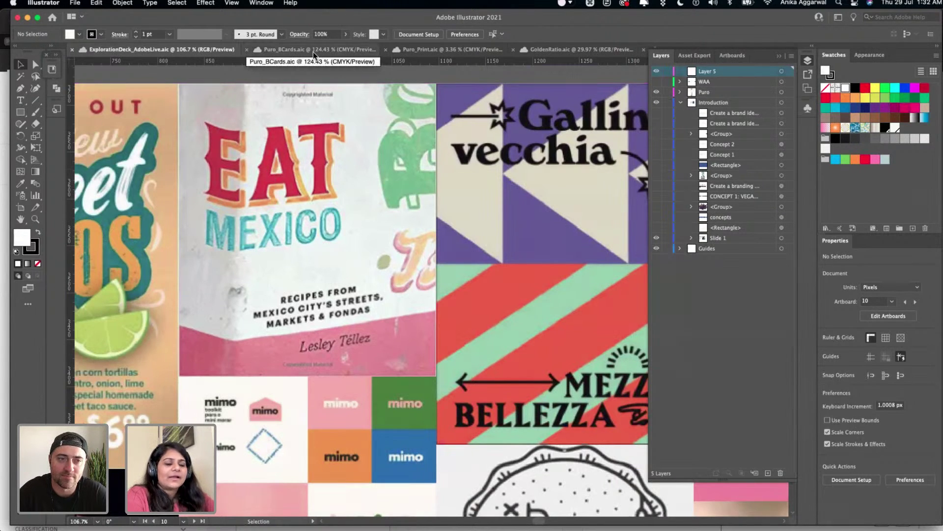
# - Check the artboards in Puro_BCards.aic and Puro_Print.aic, then return to Puro_LogoExploration.aic
pyautogui.click(314, 52)
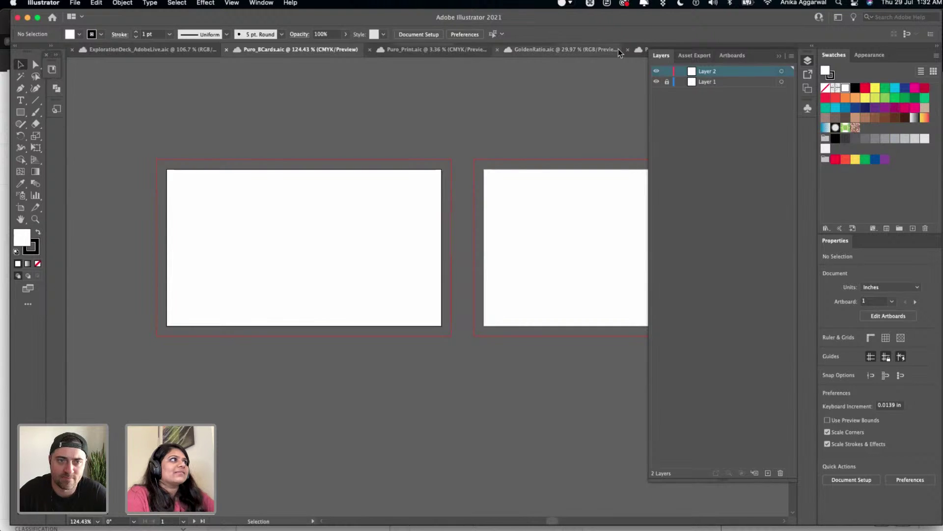
pyautogui.click(145, 51)
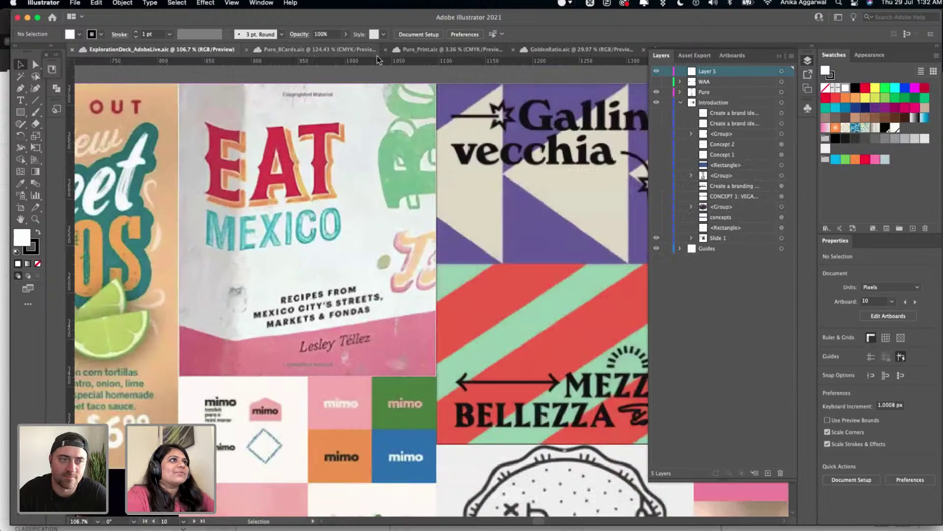
pyautogui.click(459, 51)
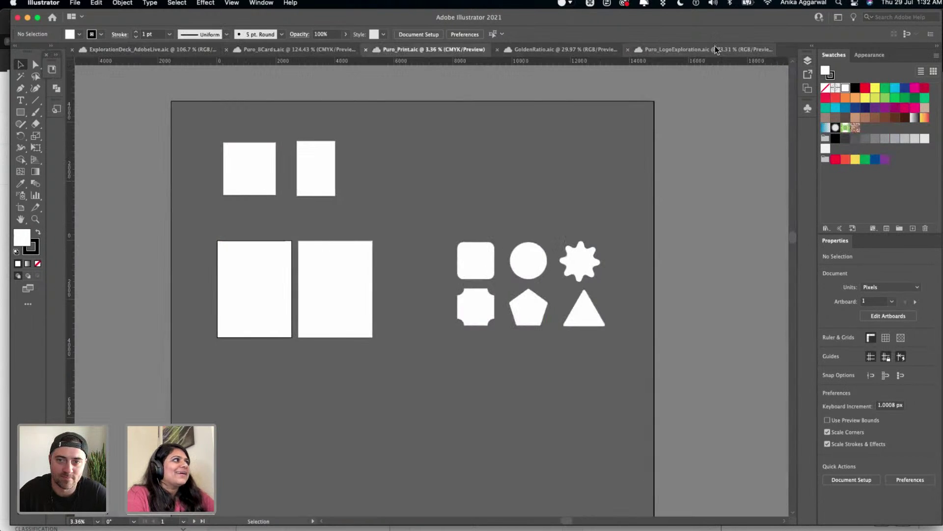
pyautogui.click(714, 47)
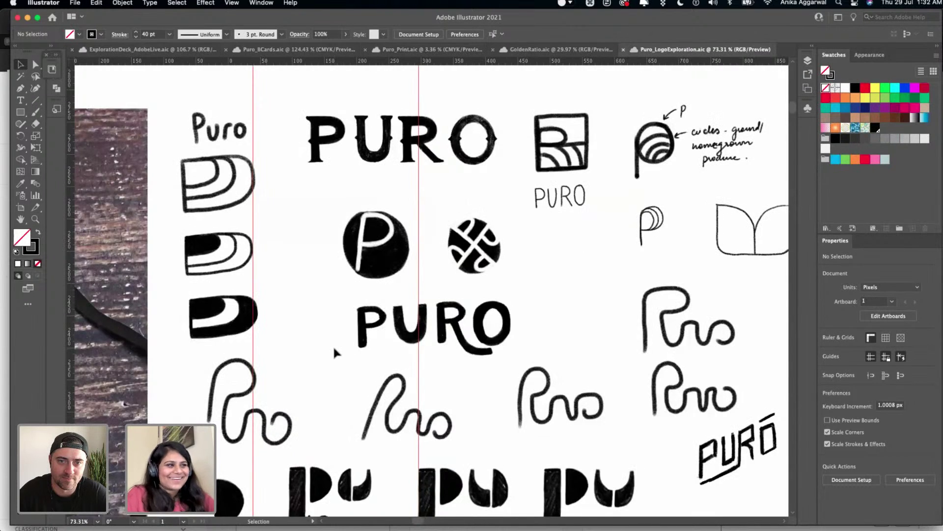
# - Select the three orange PURO emblems below the sketches, move them together farther left on the artboard, and deselect them
pyautogui.scroll(-10, 333, 345)
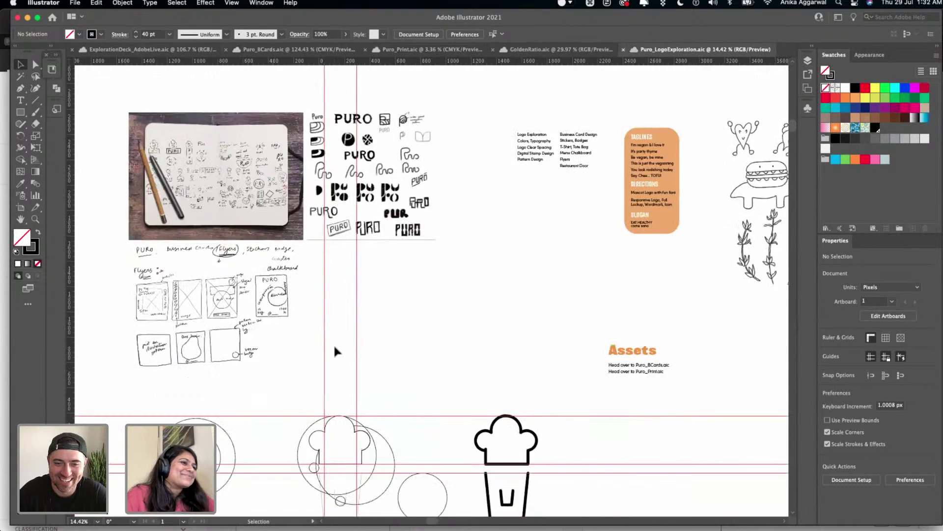
pyautogui.scroll(-10, 335, 348)
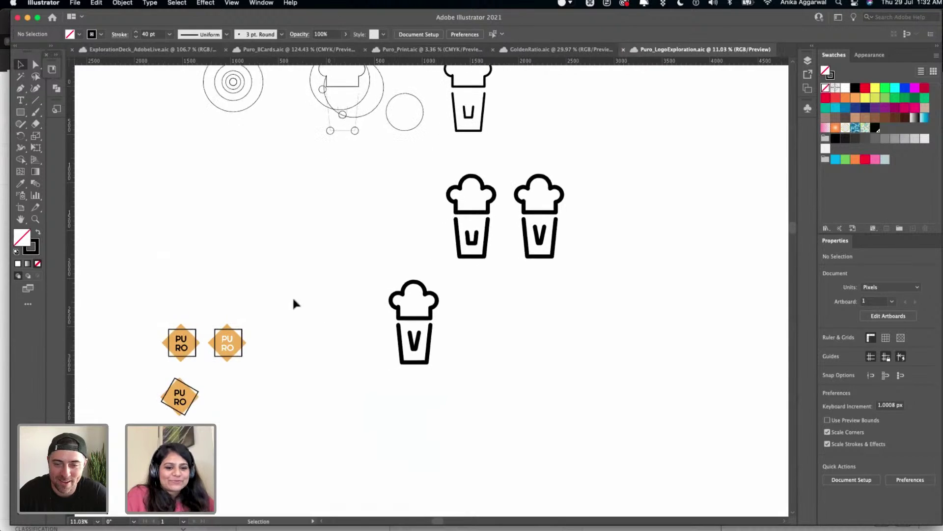
pyautogui.moveTo(274, 294); pyautogui.dragTo(130, 416)
pyautogui.scroll(-3, 129, 416)
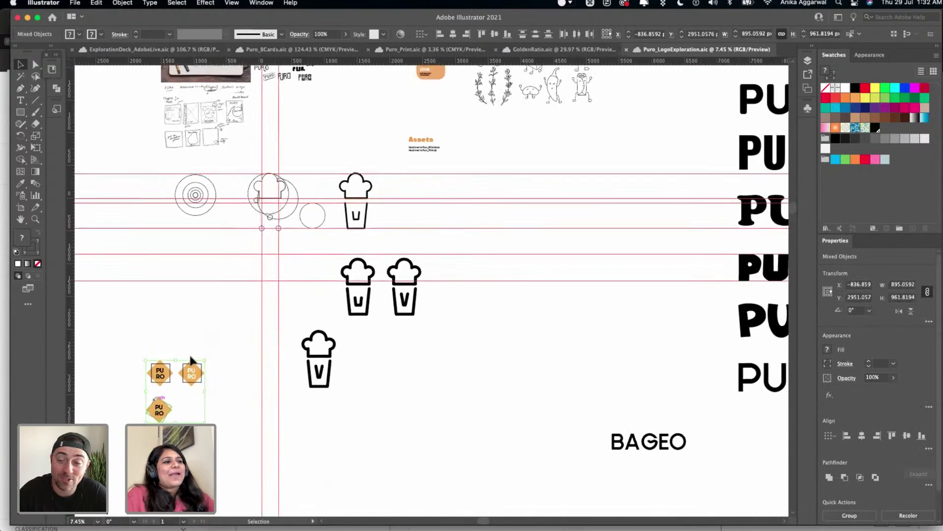
pyautogui.hscroll(-2, 190, 353)
pyautogui.scroll(-1, 190, 353)
pyautogui.moveTo(244, 347); pyautogui.dragTo(197, 350)
pyautogui.click(192, 293)
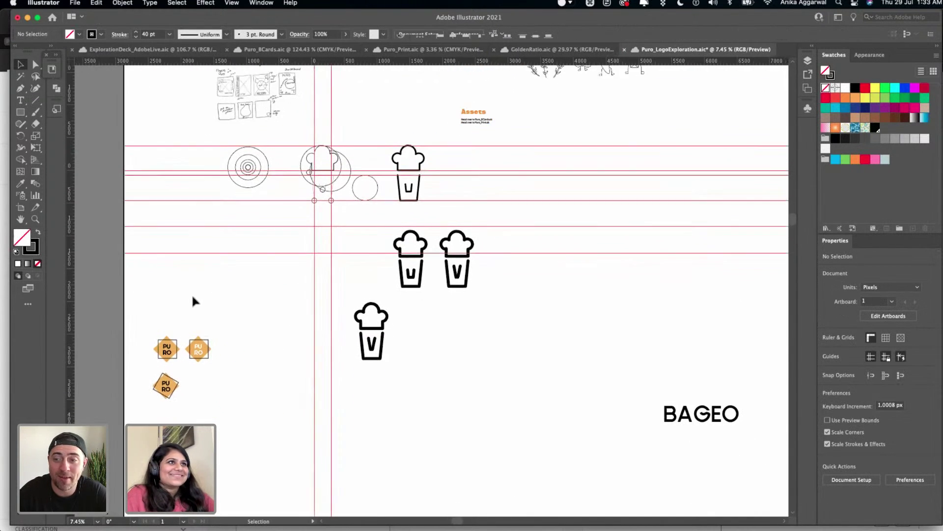
# - Duplicate the second PURO wordmark, set in Ohno Blazeface, into the empty space to the right of the wordmark column
pyautogui.scroll(-1, 193, 298)
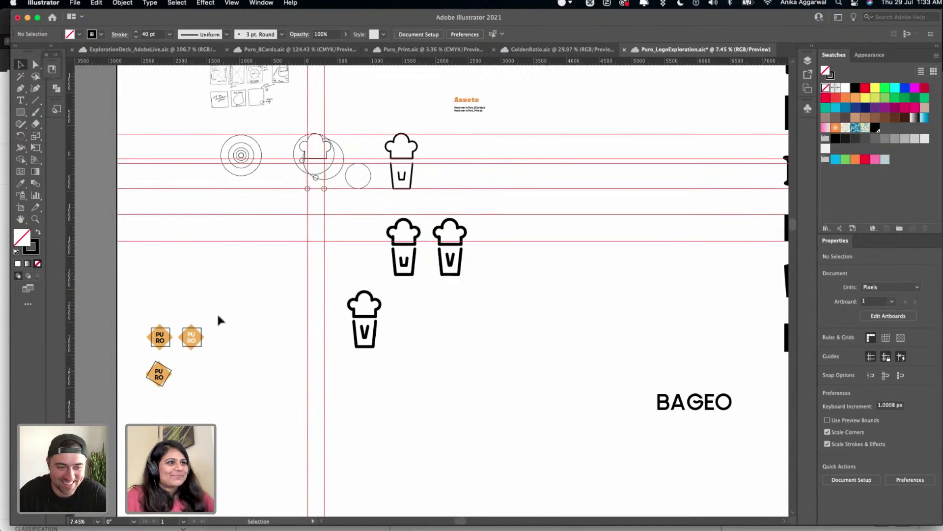
pyautogui.scroll(3, 211, 309)
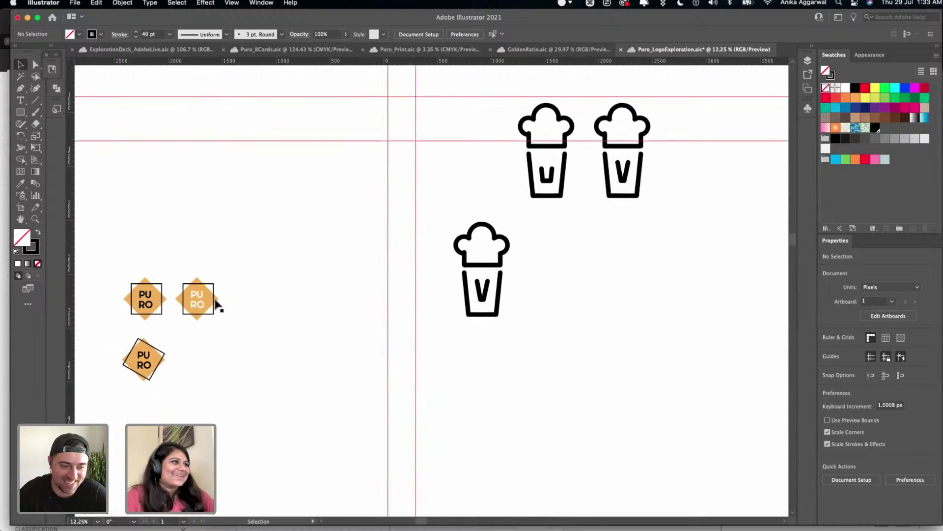
pyautogui.scroll(3, 219, 290)
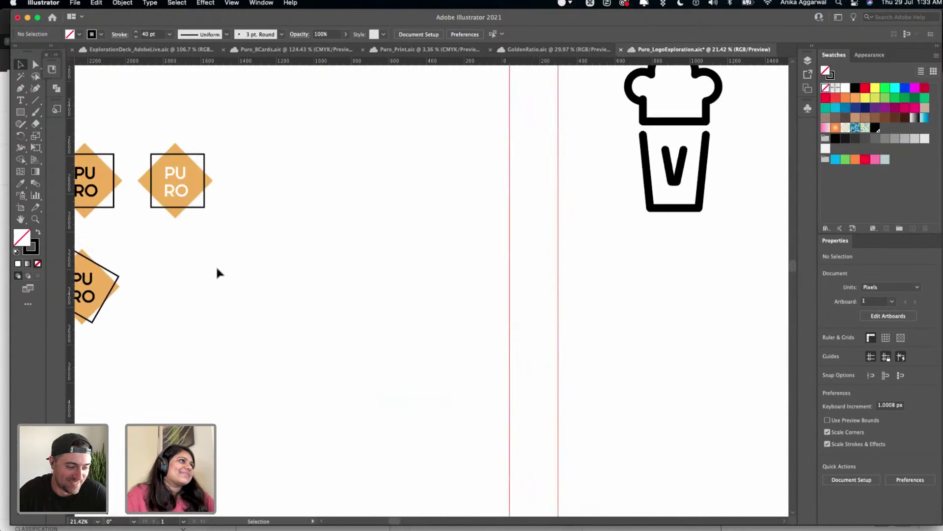
pyautogui.scroll(-5, 217, 273)
pyautogui.hscroll(5, 470, 305)
pyautogui.scroll(2, 470, 304)
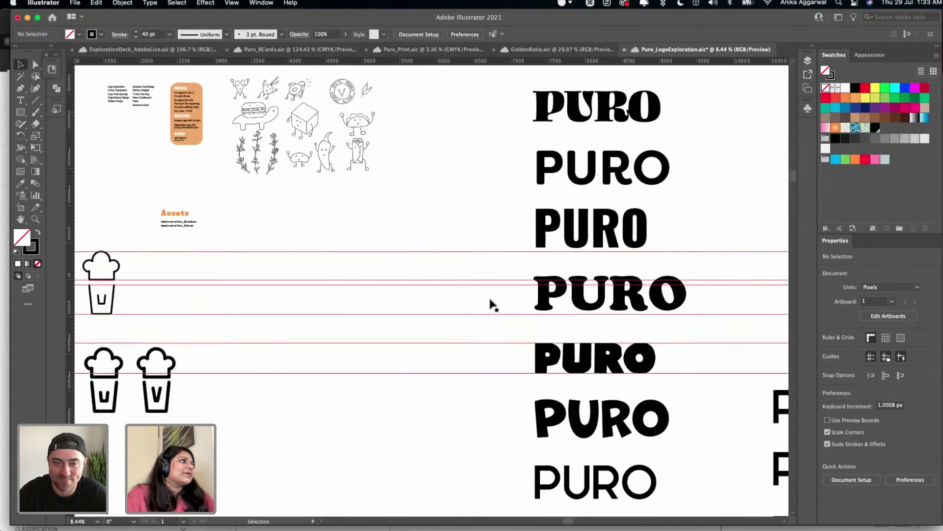
pyautogui.scroll(-2, 491, 303)
pyautogui.scroll(-3, 516, 301)
pyautogui.scroll(-1, 514, 319)
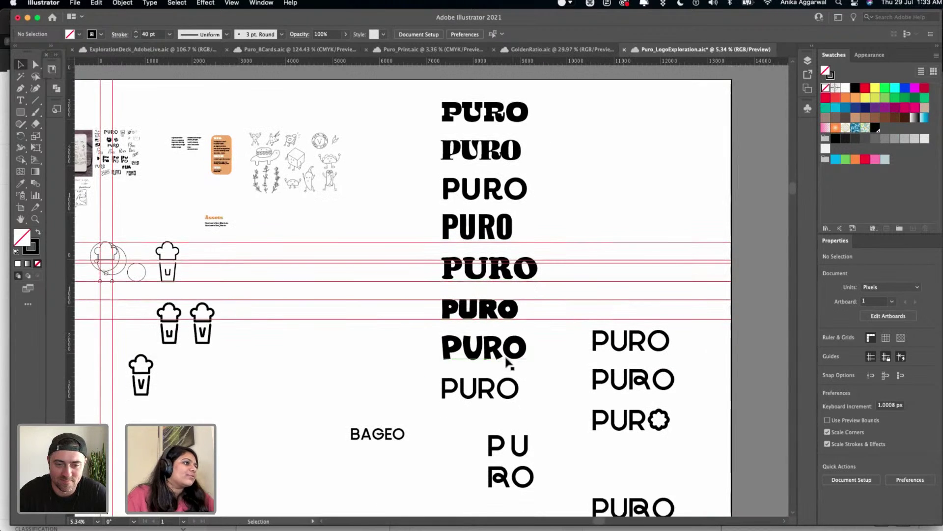
pyautogui.scroll(-1, 506, 359)
pyautogui.hscroll(5, 509, 173)
pyautogui.scroll(2, 509, 173)
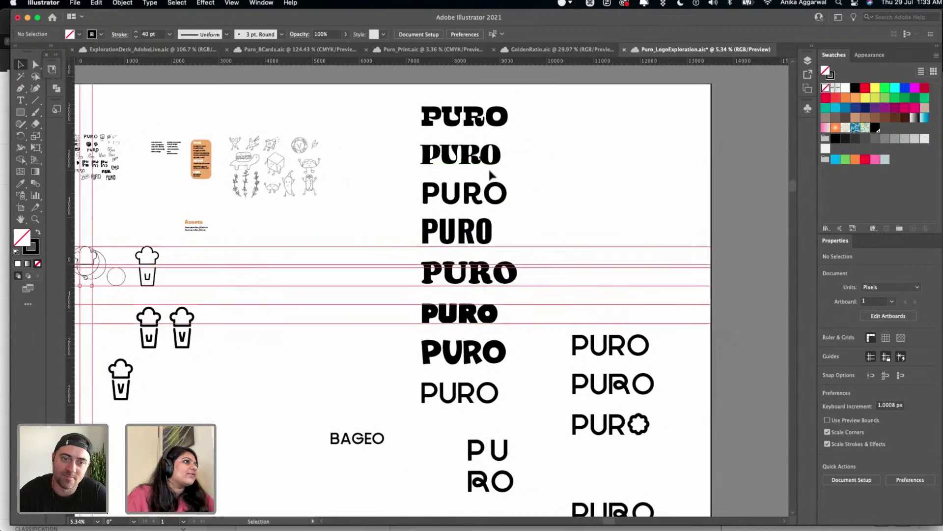
pyautogui.moveTo(491, 174); pyautogui.dragTo(618, 175)
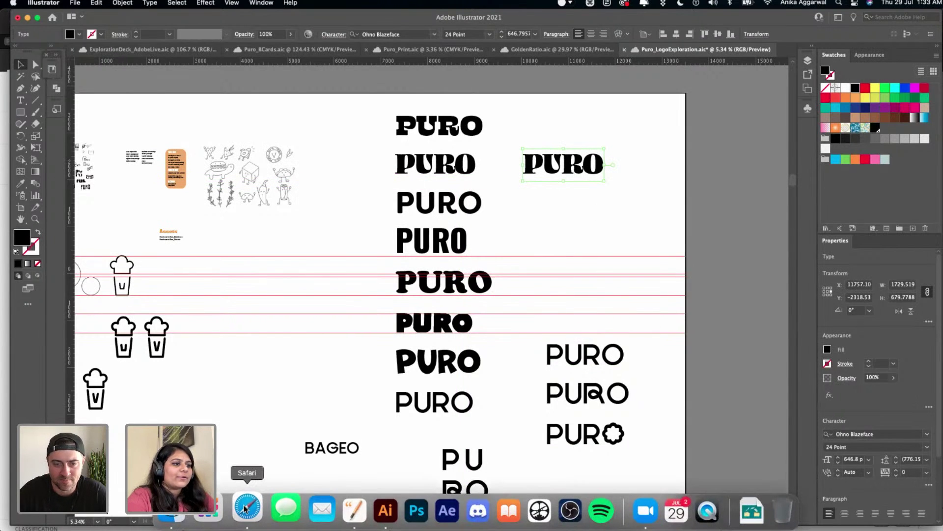
# - Switch to Adobe Fonts in Safari and filter the fonts by the Clean tag instead of Rounded, with the heaviest weight
pyautogui.click(246, 506)
pyautogui.click(138, 290)
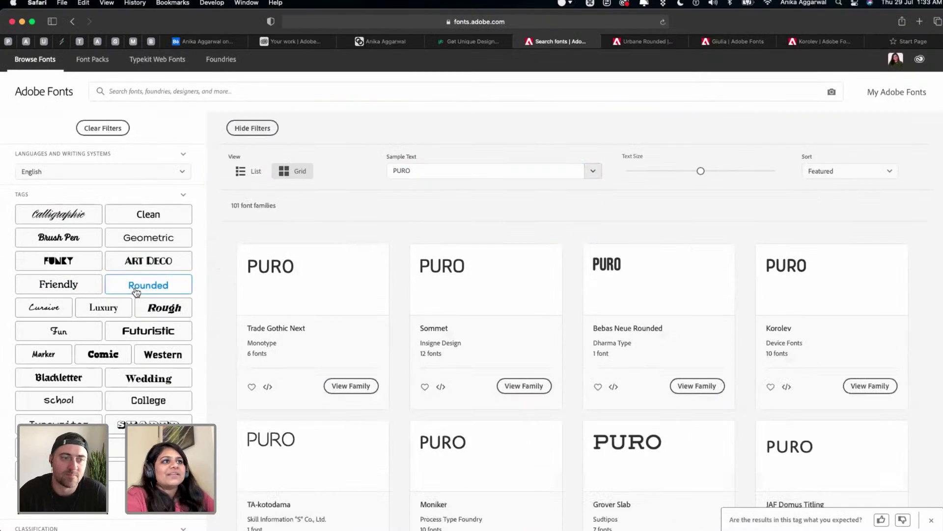
pyautogui.click(146, 222)
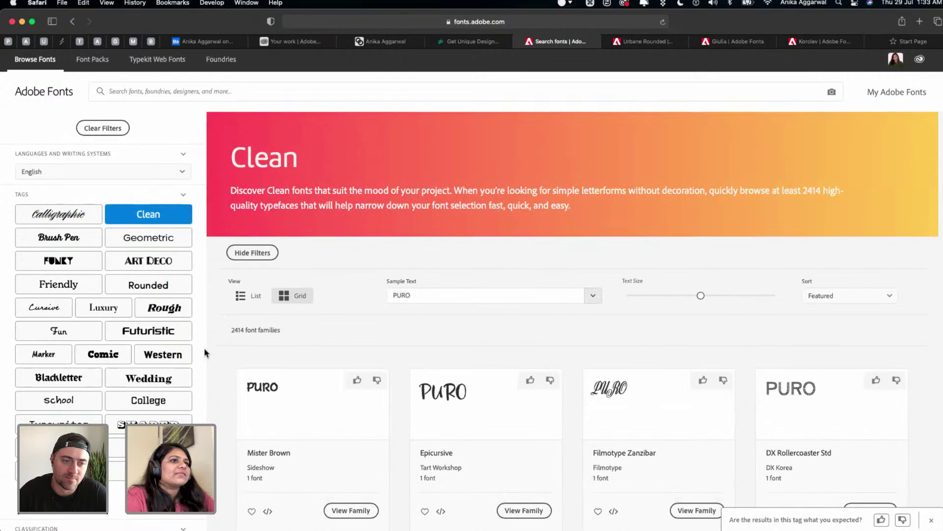
pyautogui.scroll(-5, 89, 310)
pyautogui.scroll(-1, 68, 374)
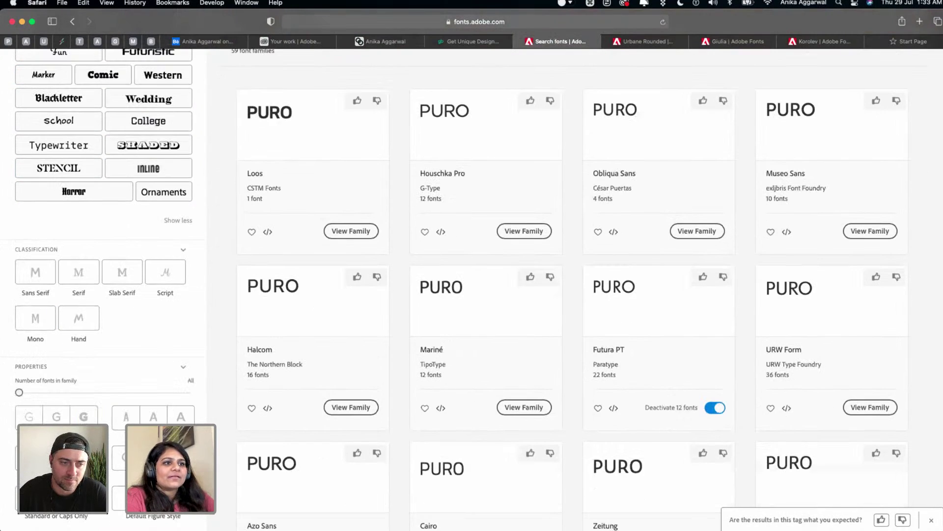
pyautogui.click(78, 418)
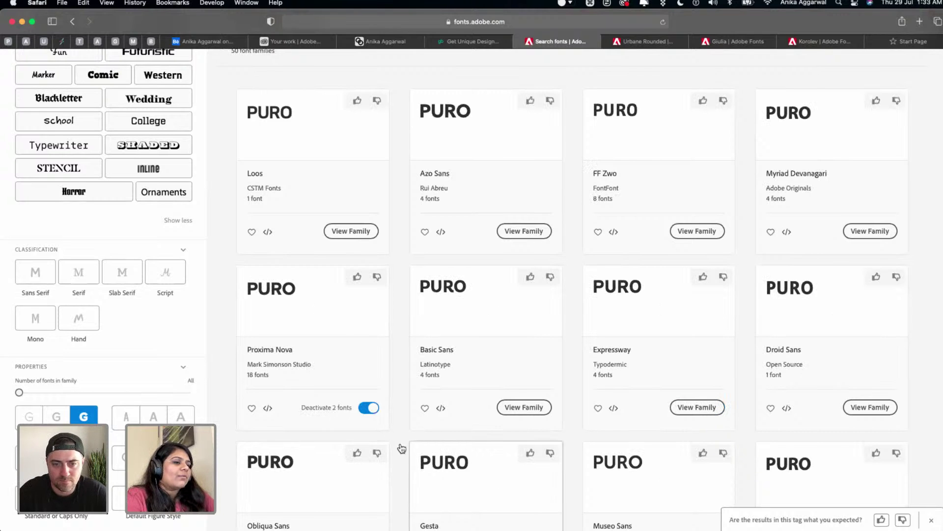
pyautogui.scroll(-3, 178, 337)
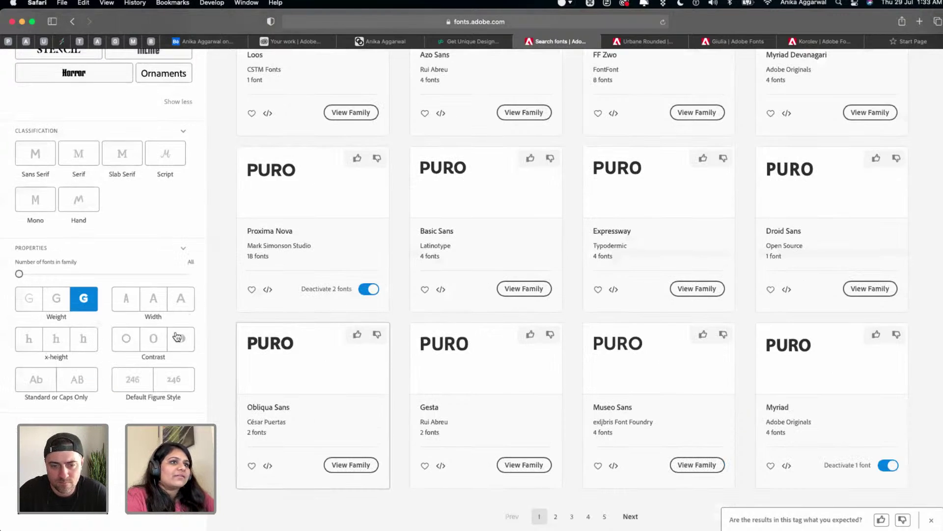
# - Try different x-height filters on the clean, heavy fonts and clear them again
pyautogui.click(38, 347)
pyautogui.click(51, 349)
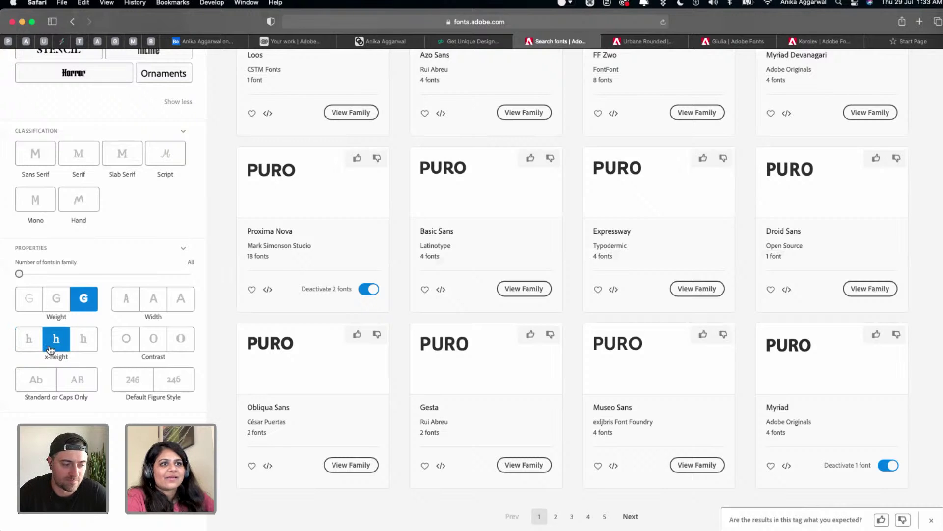
pyautogui.click(30, 344)
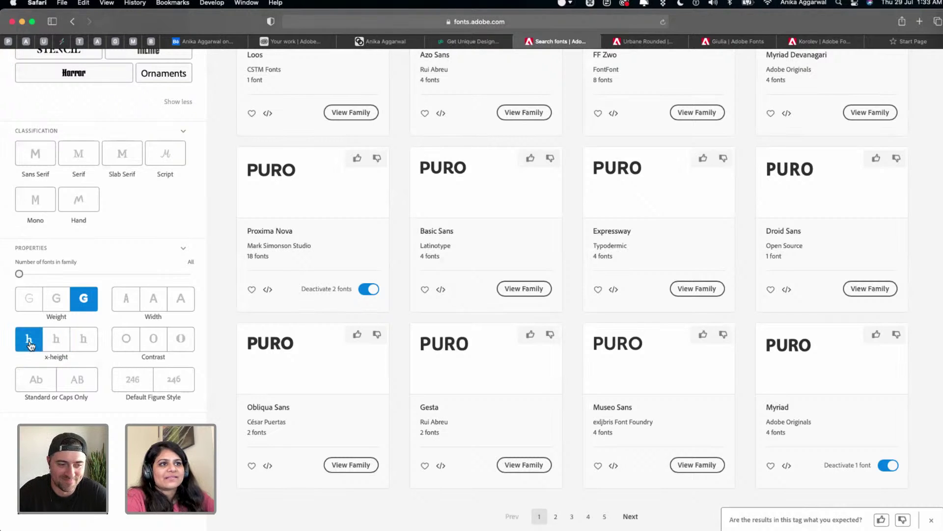
pyautogui.click(30, 344)
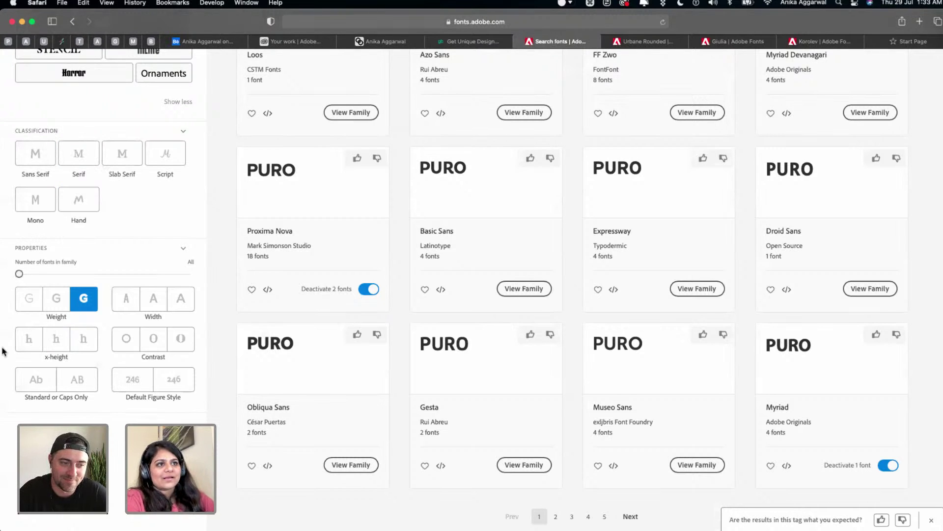
pyautogui.click(91, 348)
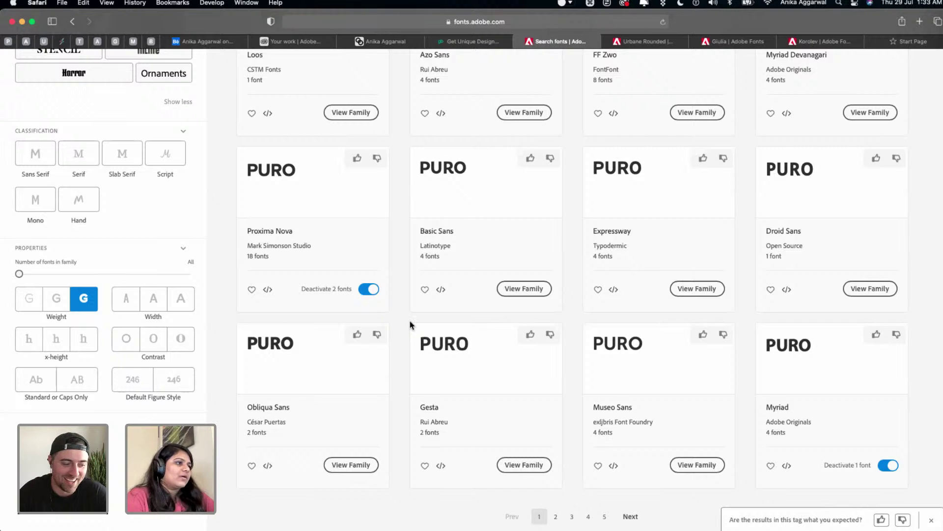
# - Switch back to Illustrator and move the duplicated Ohno Blazeface PURO wordmark up level with the first wordmark in the column
pyautogui.moveTo(401, 511)
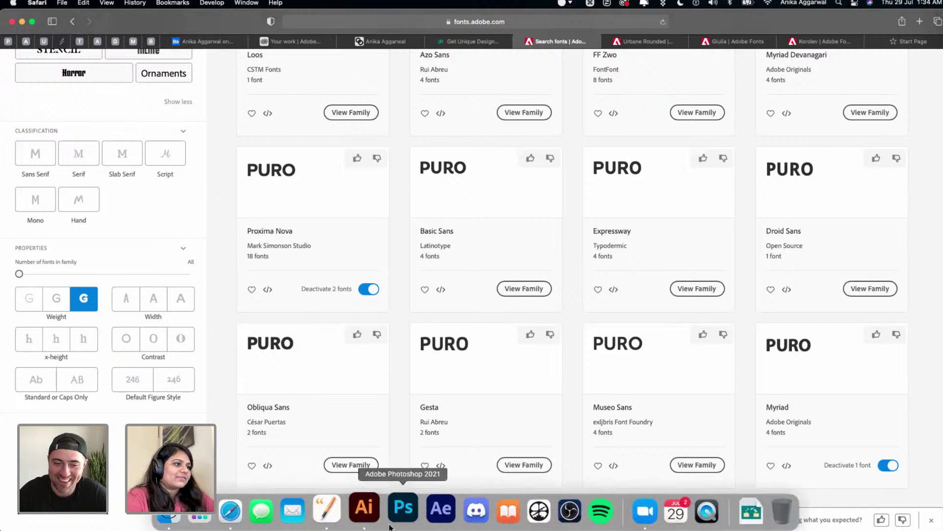
pyautogui.click(366, 508)
pyautogui.click(557, 211)
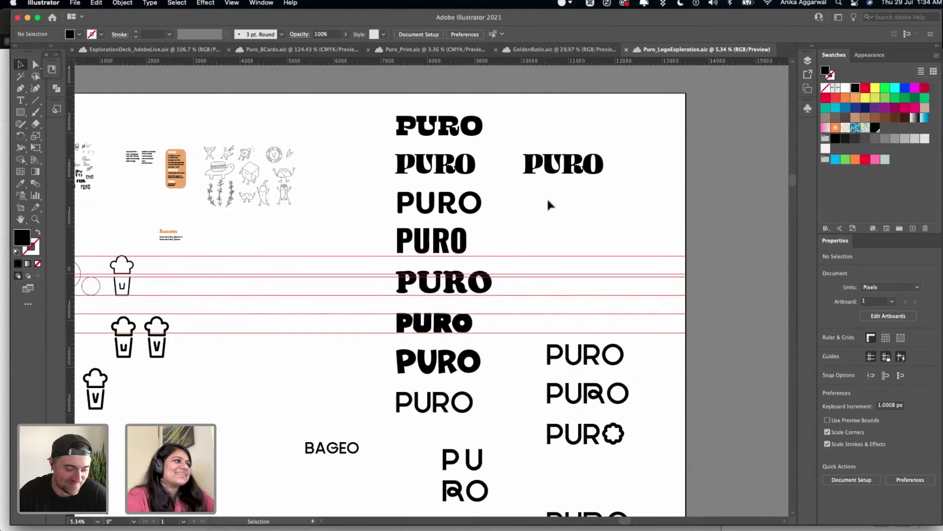
pyautogui.moveTo(550, 160); pyautogui.dragTo(556, 120)
pyautogui.click(574, 193)
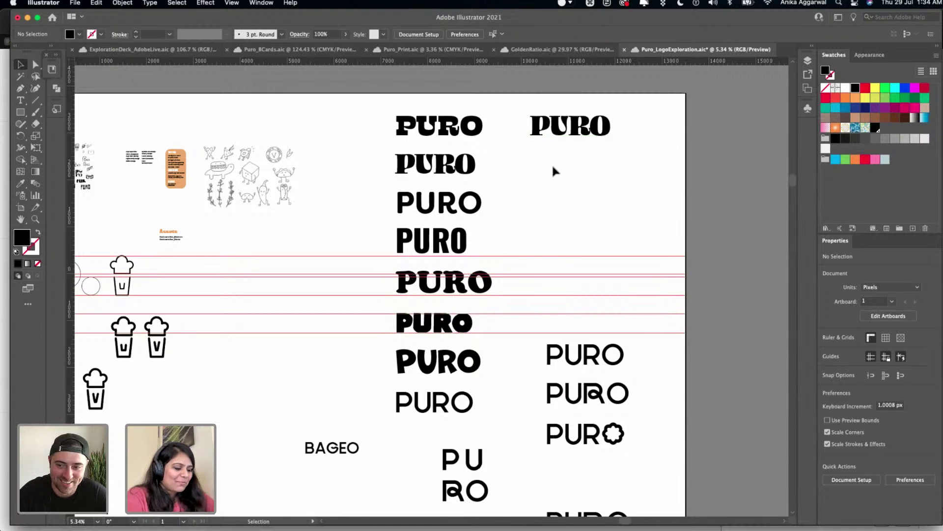
pyautogui.click(547, 124)
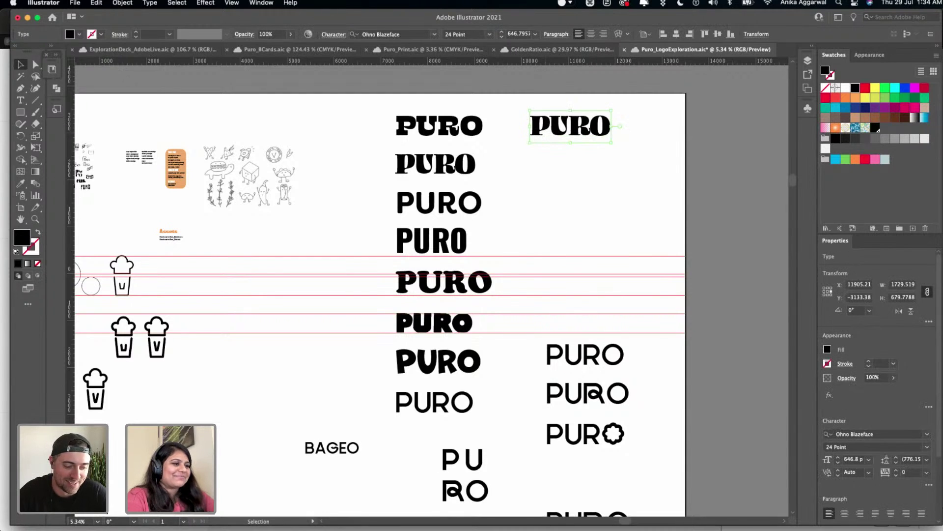
# - Return to Adobe Fonts in Safari, browse the clean, heavy fonts and open Obliqua Sans in a new tab
pyautogui.click(244, 506)
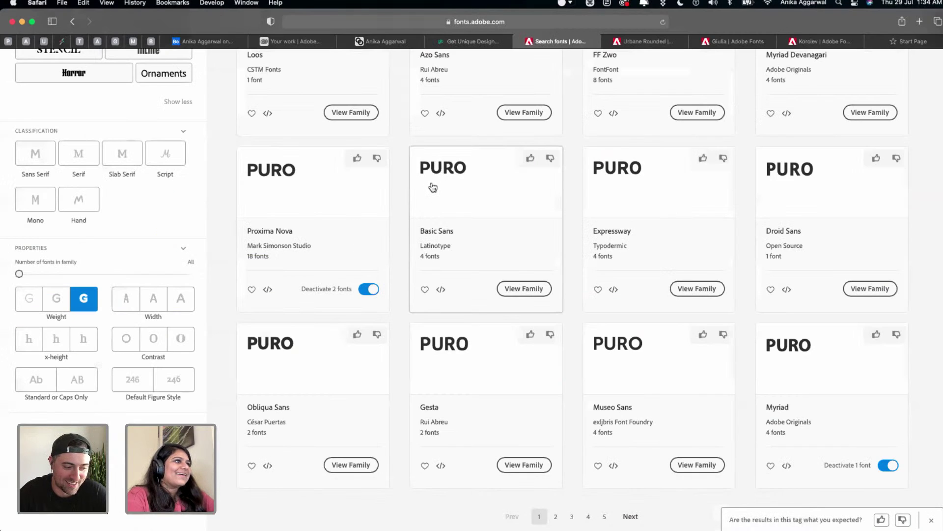
pyautogui.scroll(10, 433, 187)
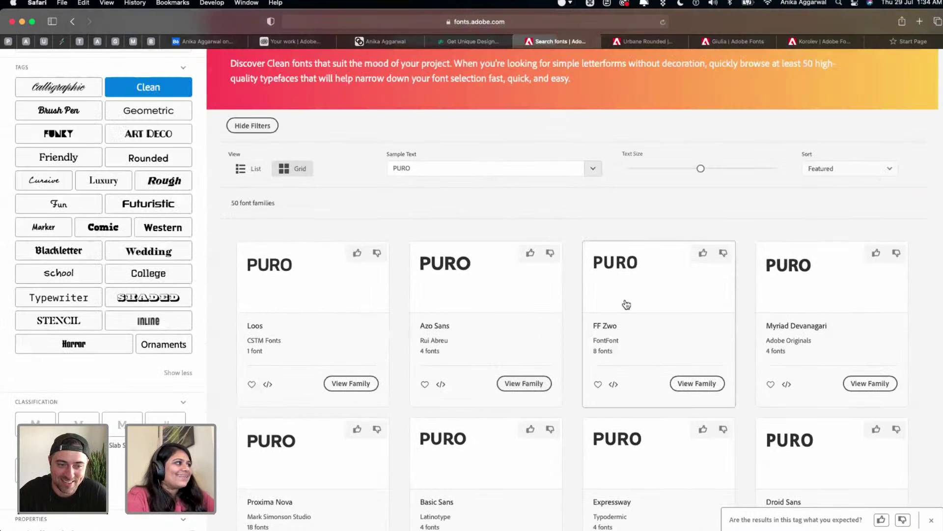
pyautogui.scroll(-5, 627, 297)
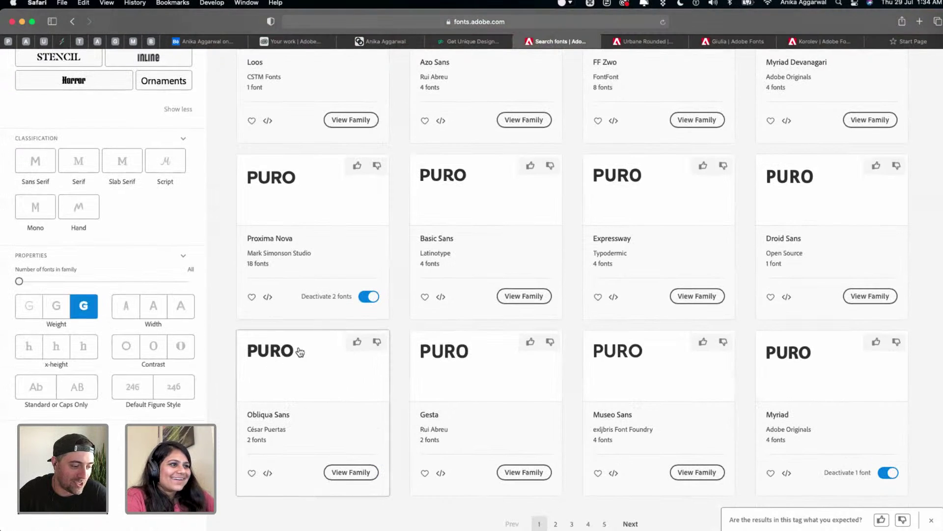
pyautogui.rightClick(301, 352)
pyautogui.click(334, 354)
pyautogui.scroll(-3, 550, 389)
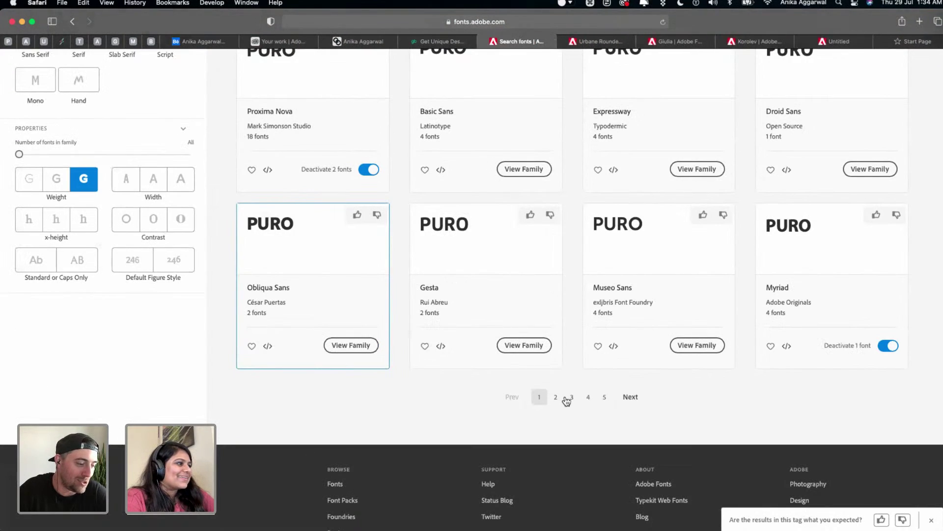
# - Browse the following result pages of clean, heavy fonts and open the Niveau Grotesk family in a new tab
pyautogui.scroll(6, 559, 398)
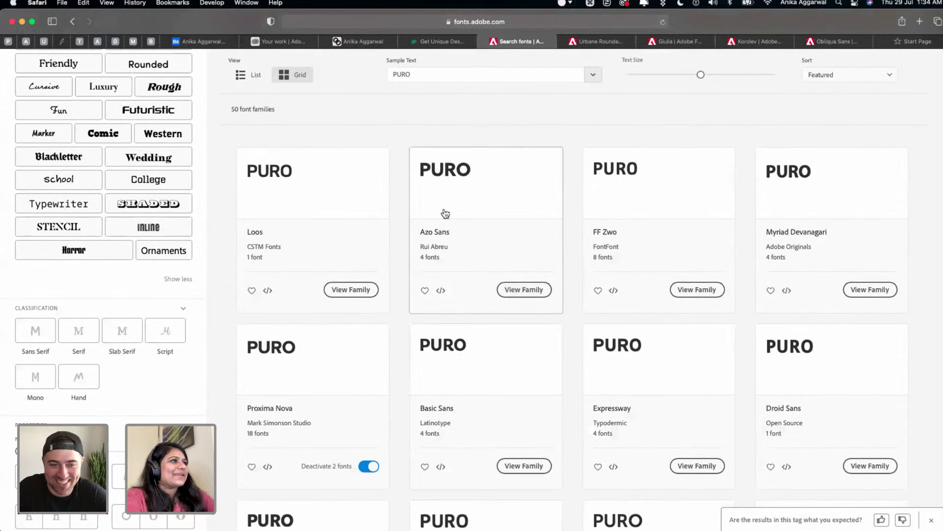
pyautogui.scroll(-2, 430, 373)
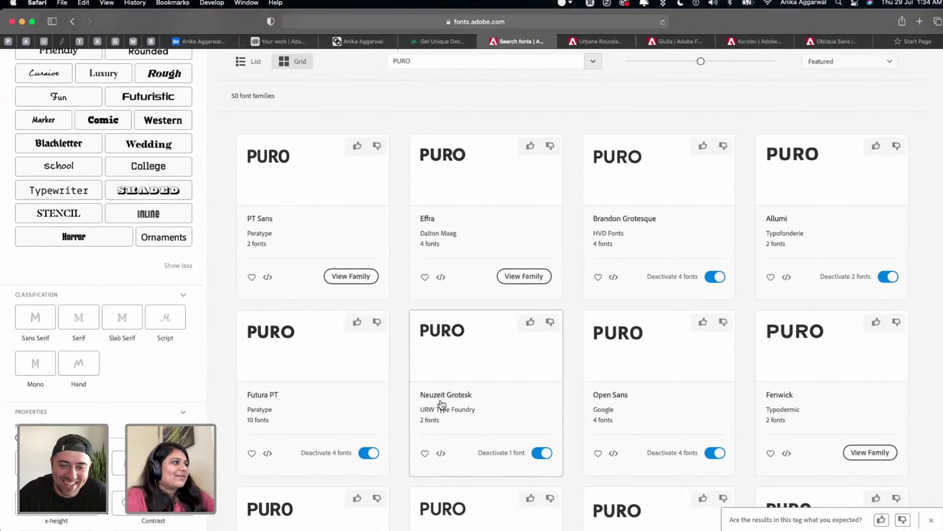
pyautogui.scroll(-5, 668, 384)
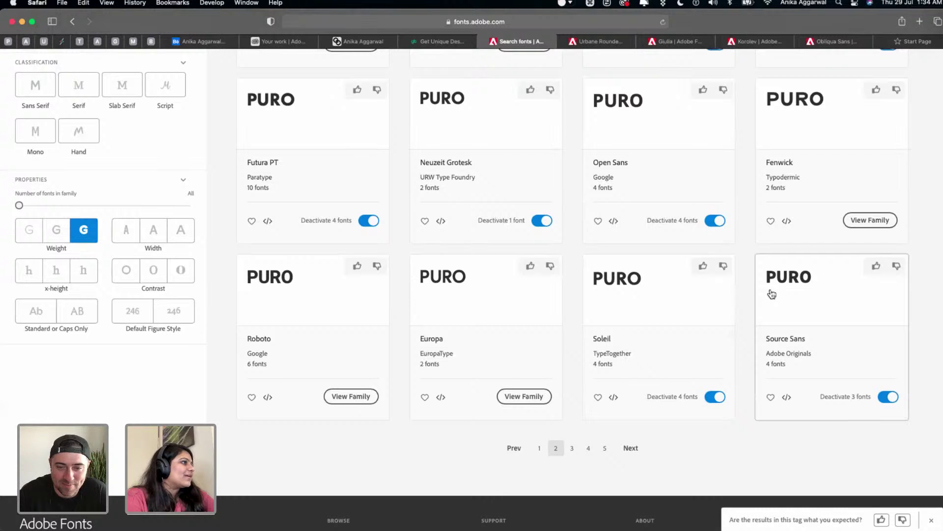
pyautogui.click(632, 449)
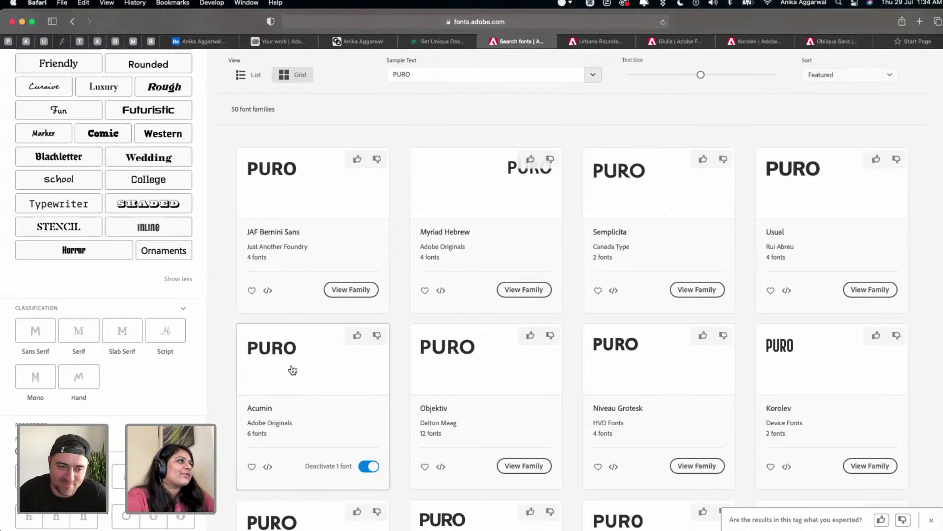
pyautogui.scroll(-1, 711, 325)
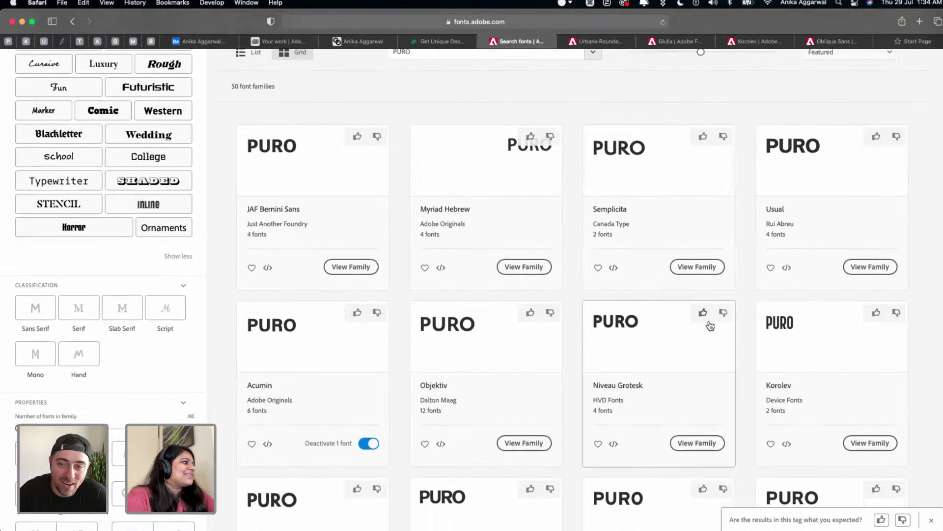
pyautogui.scroll(-4, 711, 326)
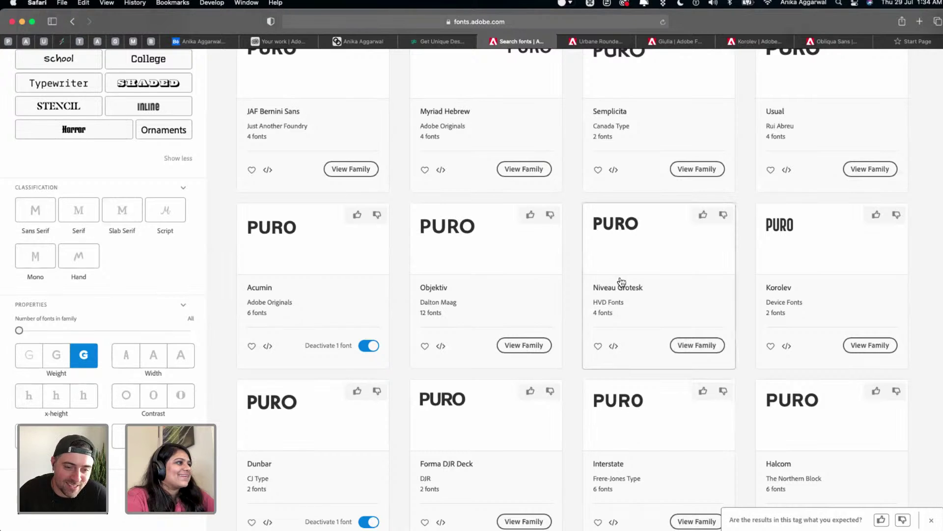
pyautogui.rightClick(609, 235)
pyautogui.click(611, 239)
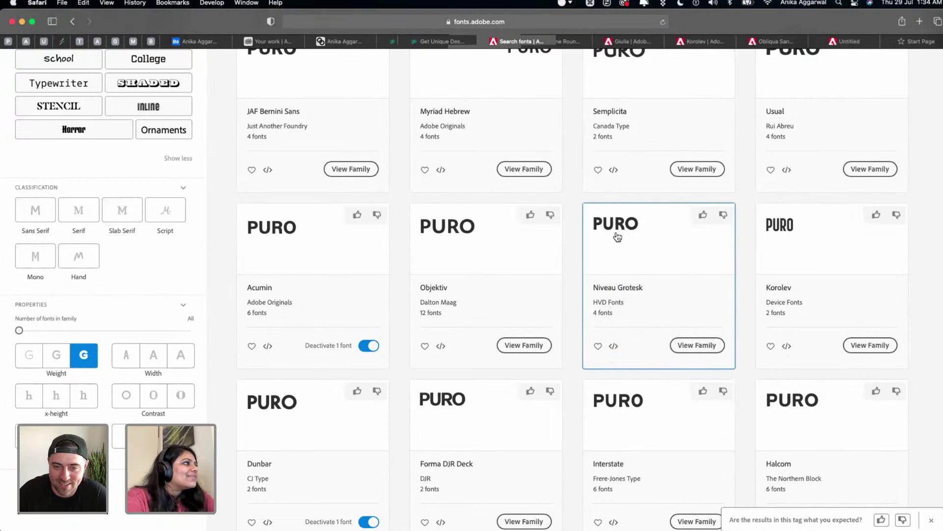
pyautogui.click(853, 41)
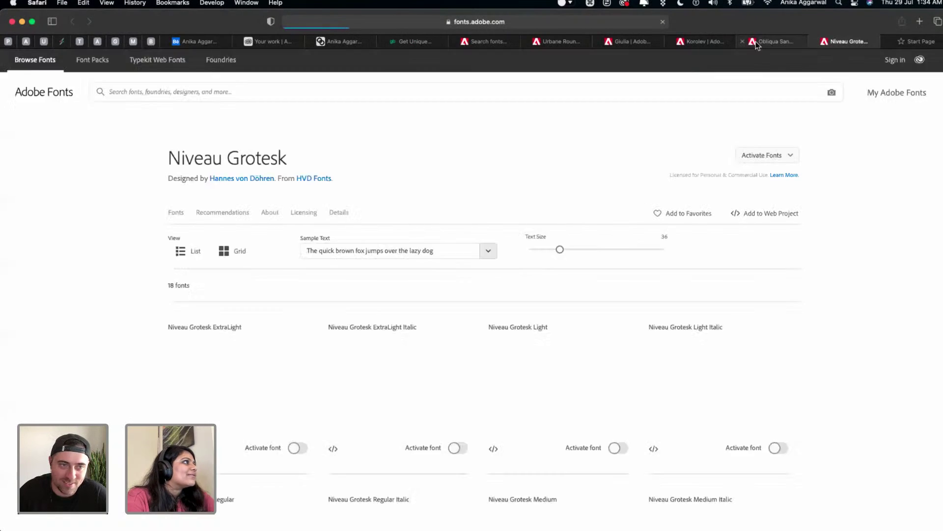
# - Activate all Obliqua Sans fonts and close the Korolev and Giulia font pages
pyautogui.click(756, 41)
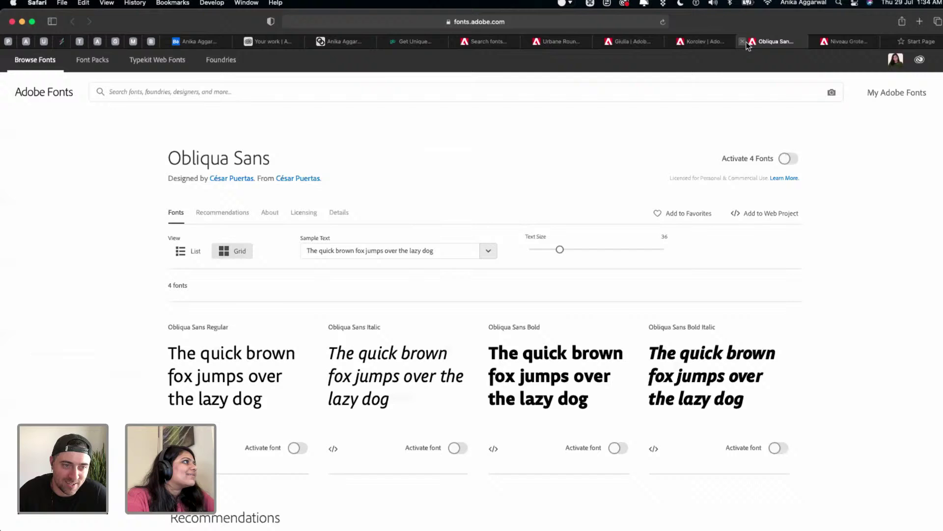
pyautogui.click(844, 41)
pyautogui.hotkey('ctrl', 'shift', 'Tab')
pyautogui.hotkey('ctrl', 'shift', 'Tab')
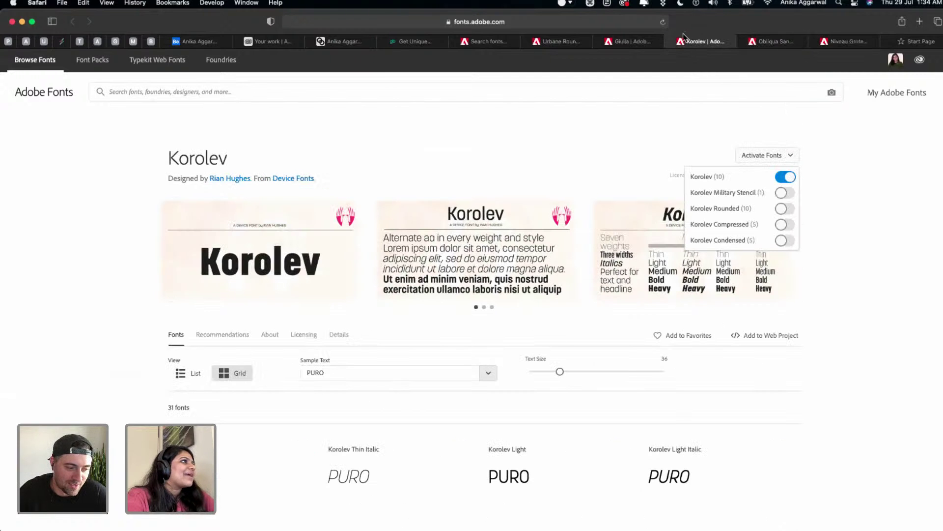
pyautogui.click(671, 42)
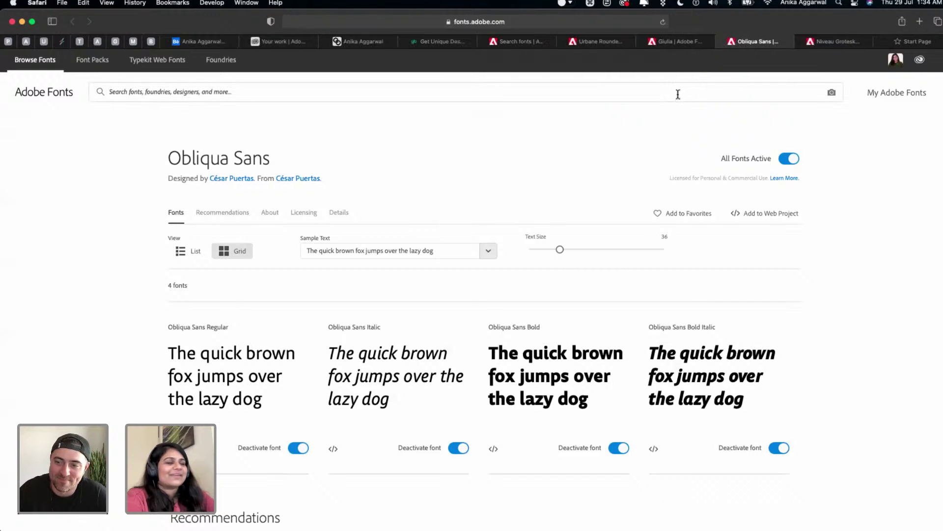
pyautogui.click(679, 42)
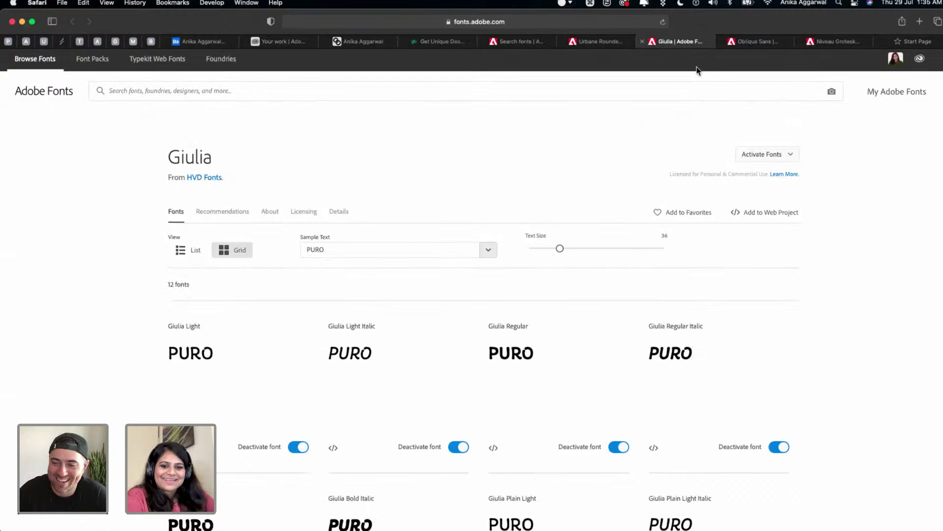
pyautogui.click(641, 42)
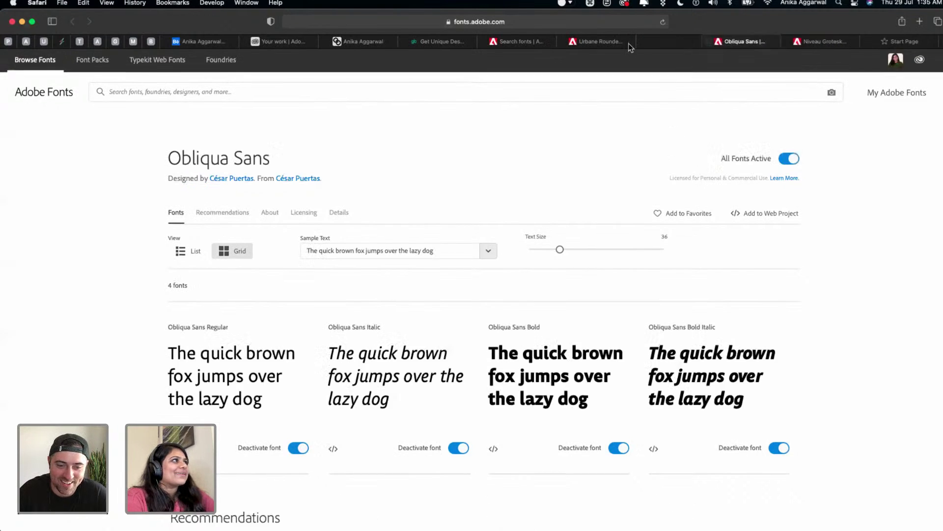
# - Review the remaining open font pages and activate the main Niveau Grotesk family
pyautogui.click(611, 45)
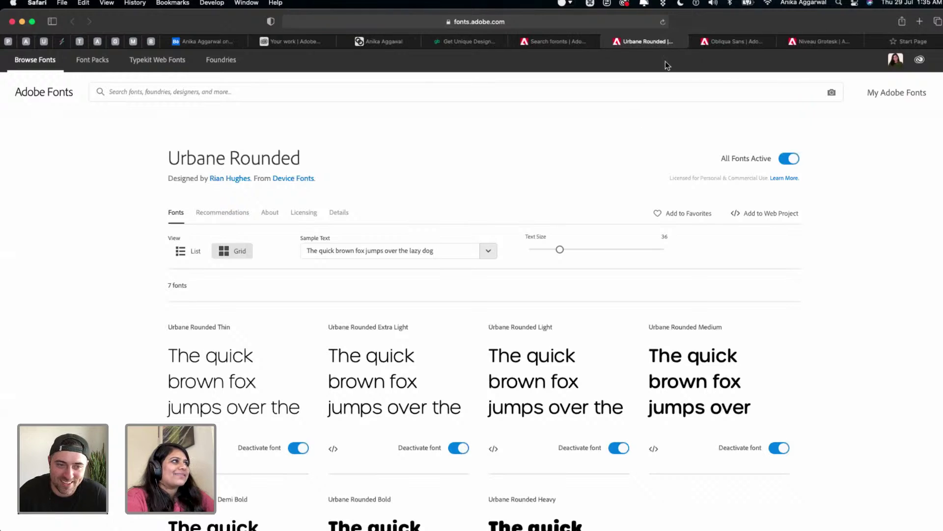
pyautogui.click(734, 41)
pyautogui.click(812, 43)
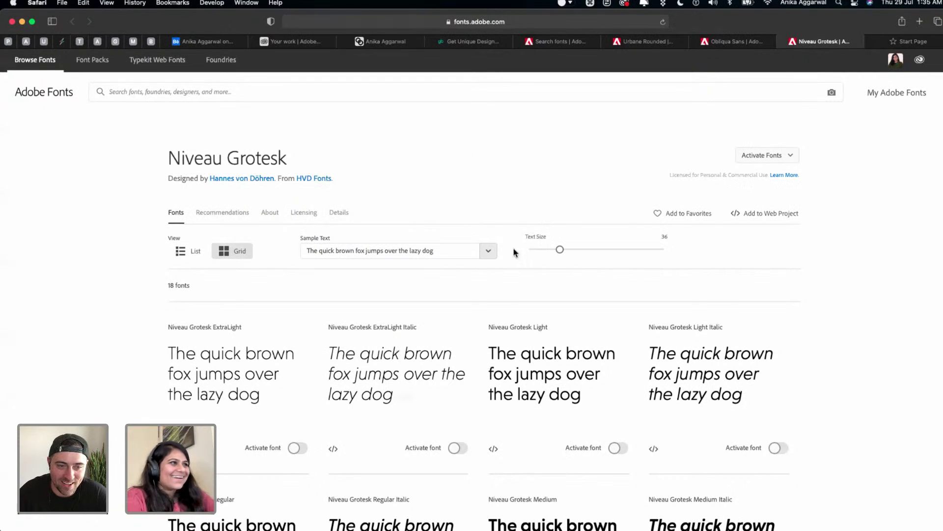
pyautogui.click(753, 156)
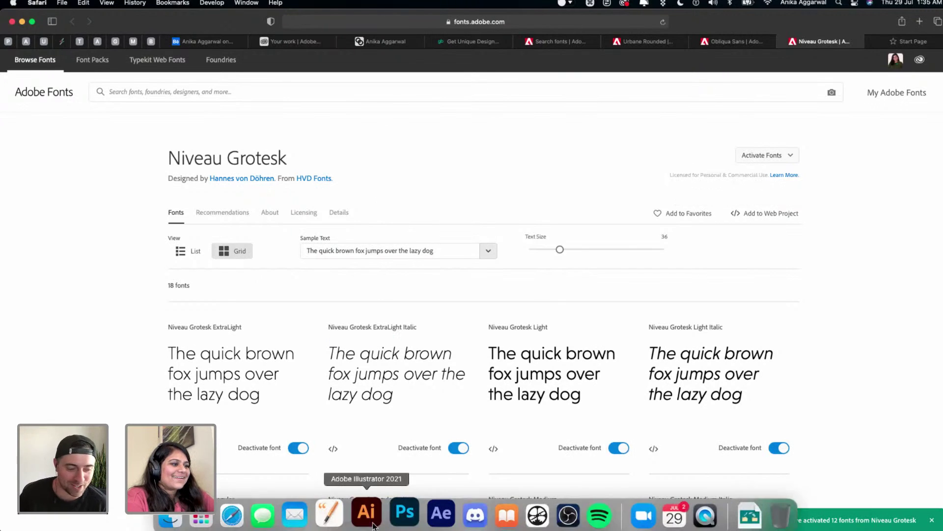
# - Switch to Illustrator and try to find Niveau Grotesk among the fonts for the selected Ohno Blazeface PURO wordmark copy
pyautogui.click(368, 506)
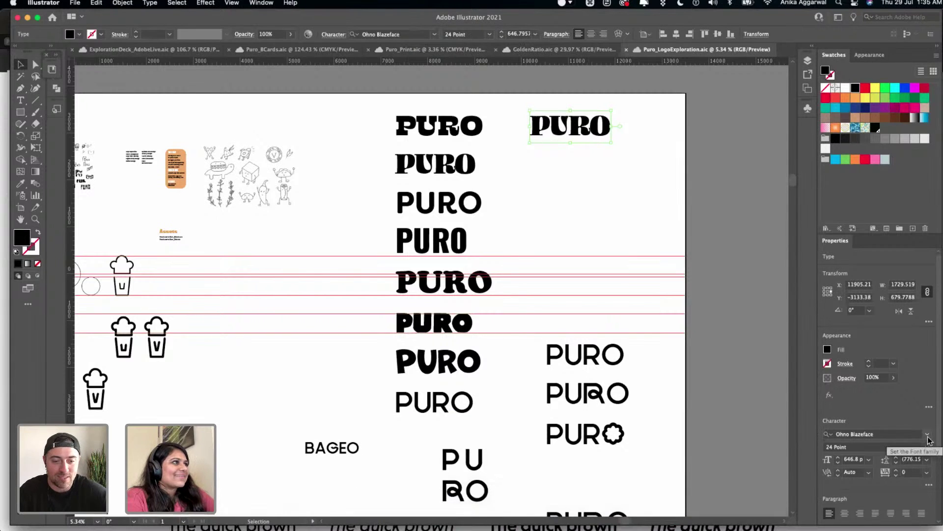
pyautogui.press('super+Tab')
pyautogui.press('super+Tab')
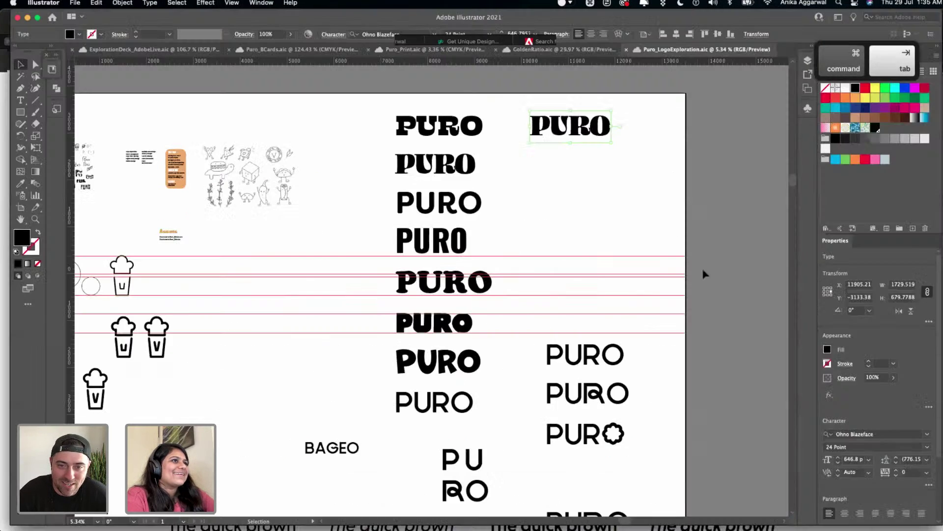
pyautogui.click(890, 433)
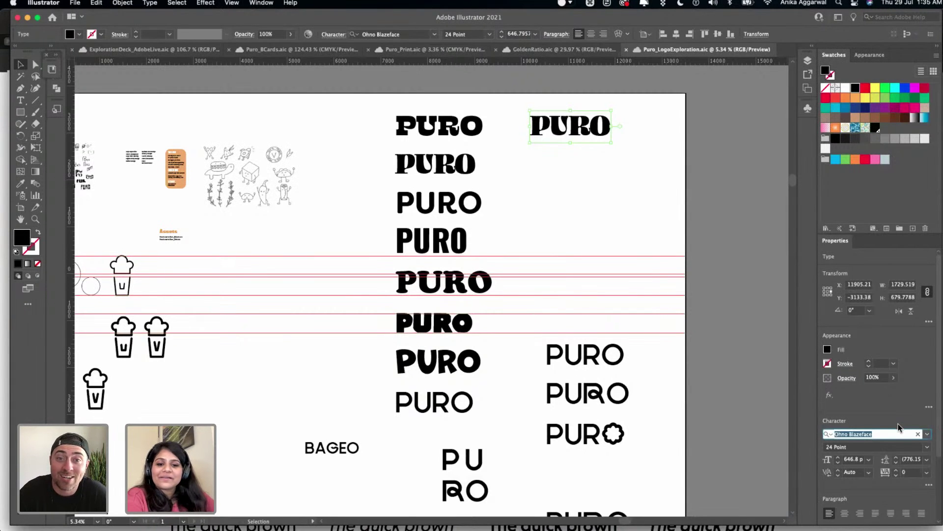
pyautogui.write('nive')
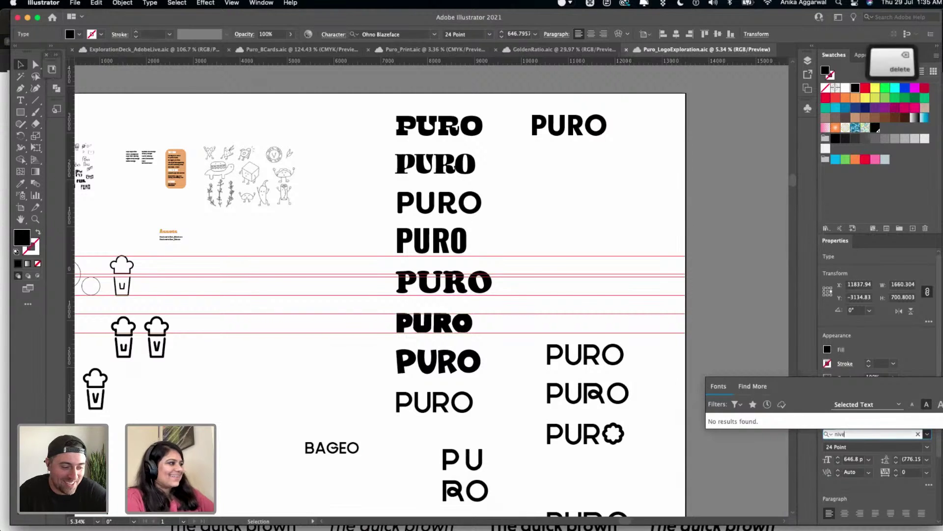
pyautogui.press('super+Tab')
pyautogui.press('super+Tab')
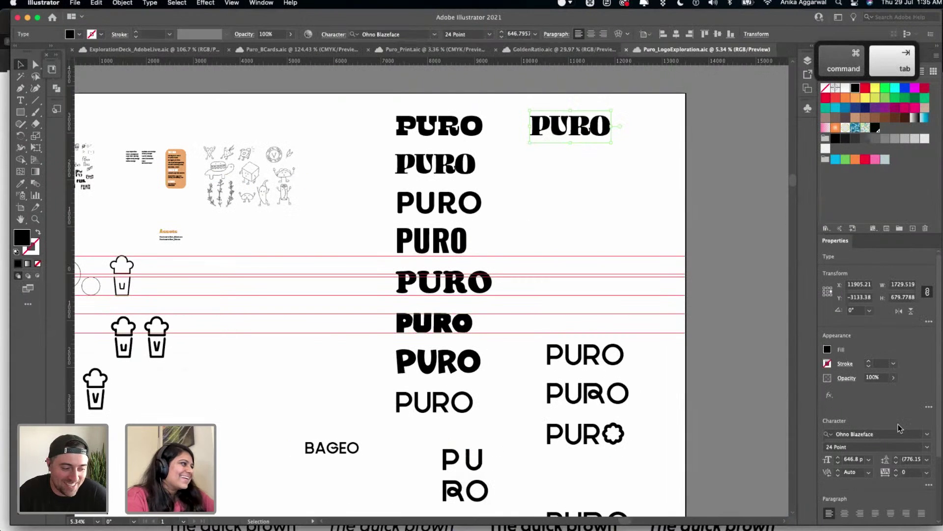
pyautogui.click(435, 35)
pyautogui.click(397, 48)
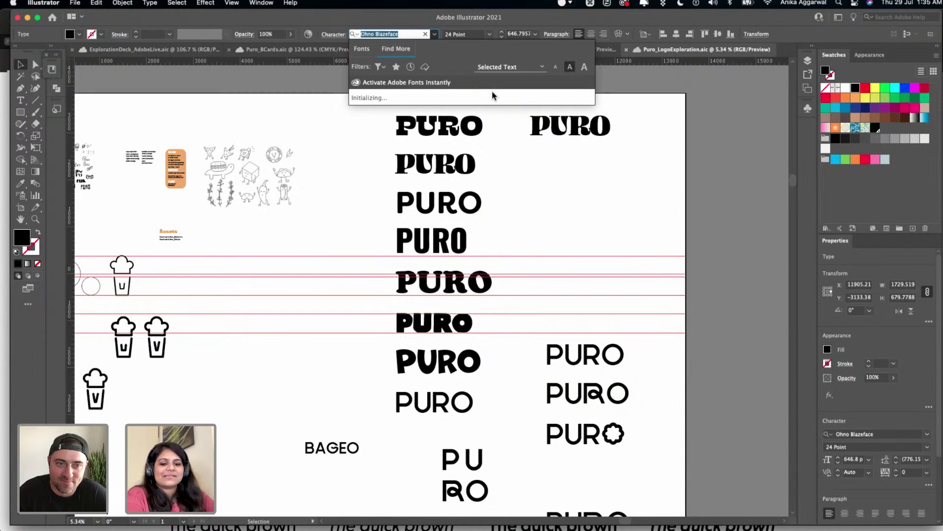
# - Return to Adobe Fonts in Safari and check the activation status of the Niveau Grotesk family
pyautogui.press('super+Tab')
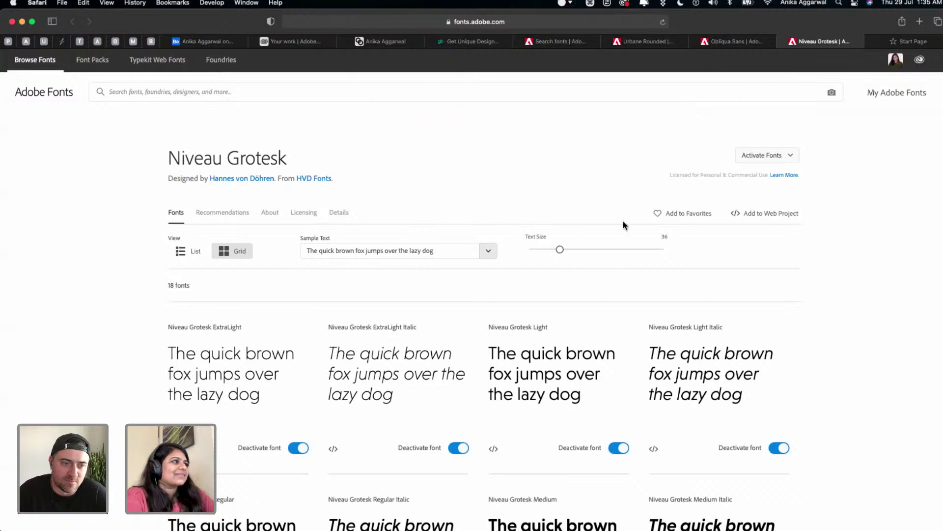
pyautogui.scroll(-1, 637, 224)
pyautogui.click(765, 143)
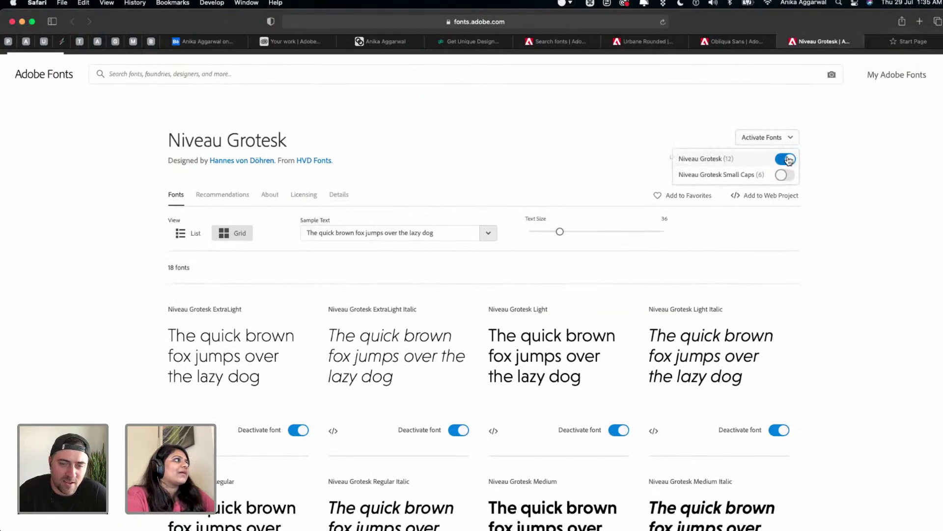
# - Switch back to Illustrator and set the separate Ohno Blazeface PURO wordmark beside the column in Niveau Grotesk Black
pyautogui.press('super+Tab')
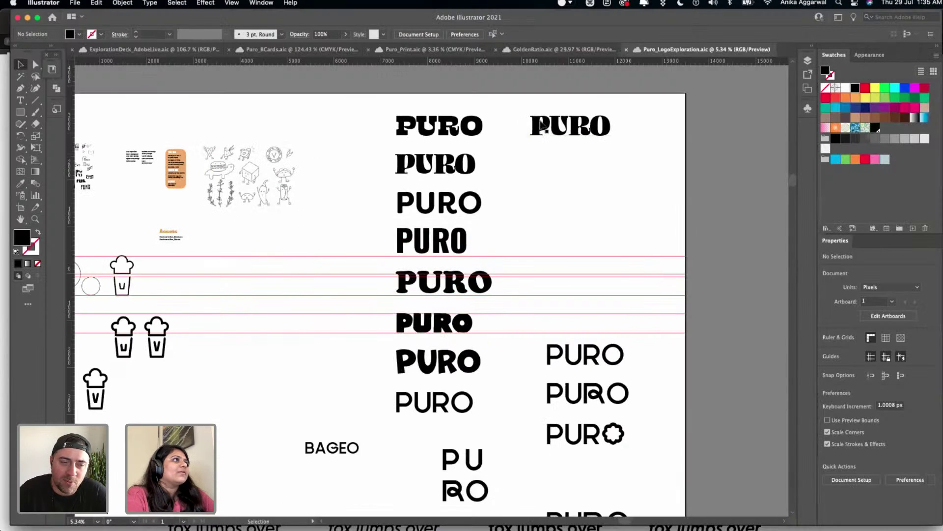
pyautogui.click(434, 35)
pyautogui.write('nivea')
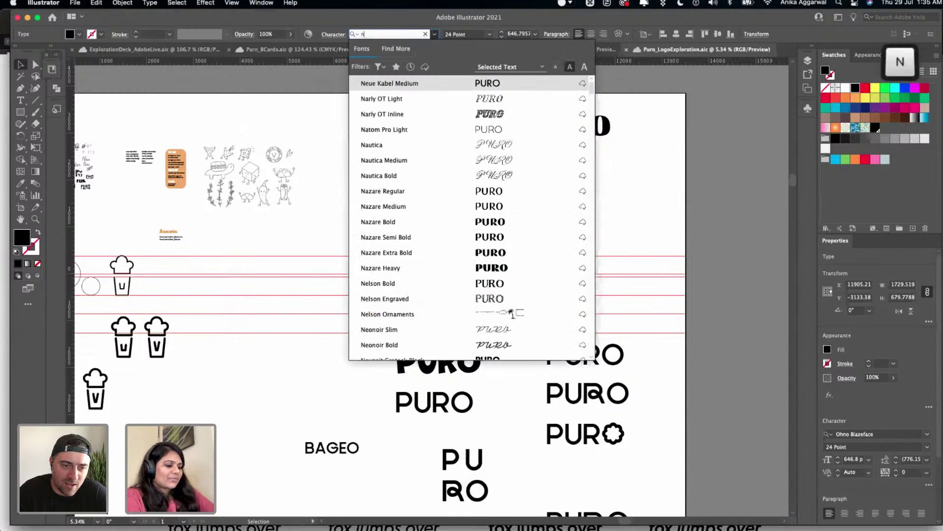
pyautogui.press('Down')
pyautogui.press('Down')
pyautogui.press('Down')
pyautogui.press('Down')
pyautogui.press('Down')
pyautogui.press('Down')
pyautogui.press('Down')
pyautogui.press('Down')
pyautogui.press('Down')
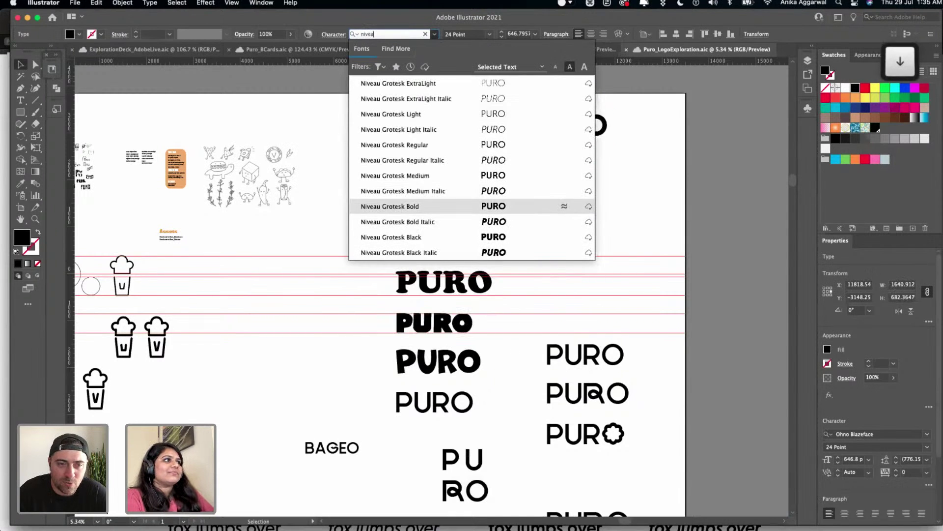
pyautogui.press('Return')
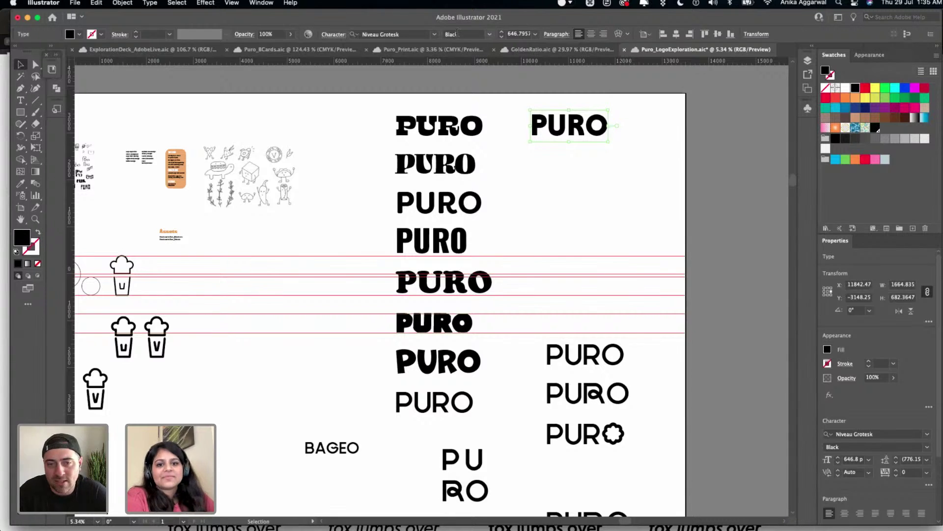
pyautogui.click(560, 164)
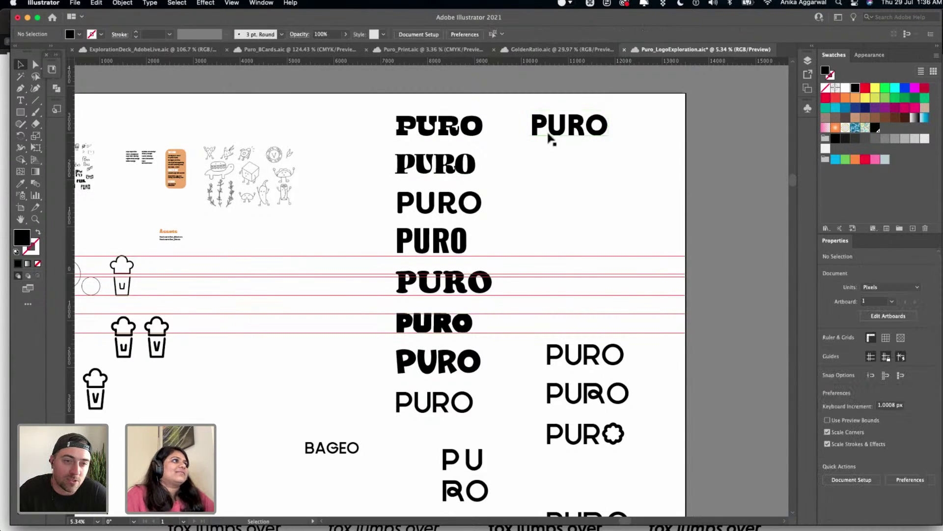
# - Duplicate the Niveau Grotesk PURO wordmark directly below the original
pyautogui.click(550, 138)
pyautogui.moveTo(555, 139); pyautogui.dragTo(557, 184)
pyautogui.press('super+Tab')
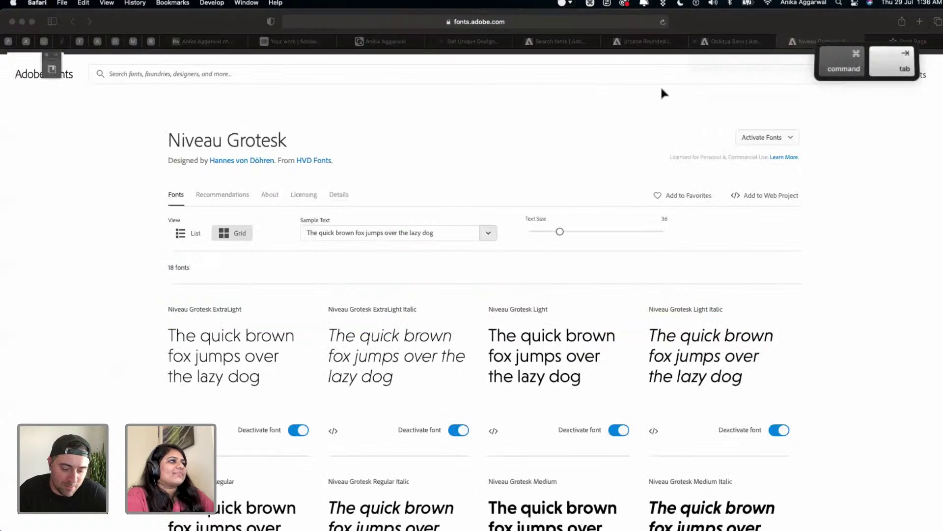
pyautogui.press('super+Tab')
pyautogui.press('super+s')
# - Set the duplicated PURO wordmark in Obliqua Sans Bold
pyautogui.click(422, 30)
pyautogui.write('o')
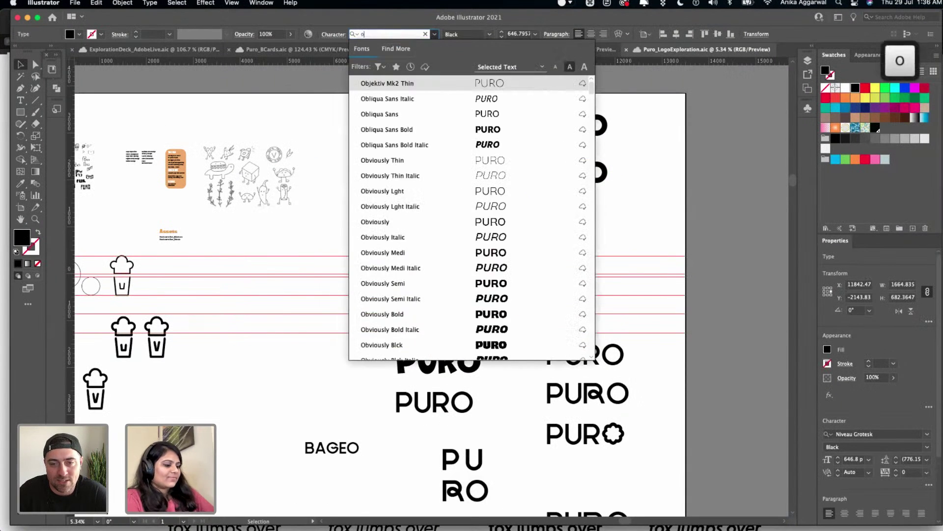
pyautogui.write('bliq')
pyautogui.press('Down')
pyautogui.press('Down')
pyautogui.press('Down')
pyautogui.press('Up')
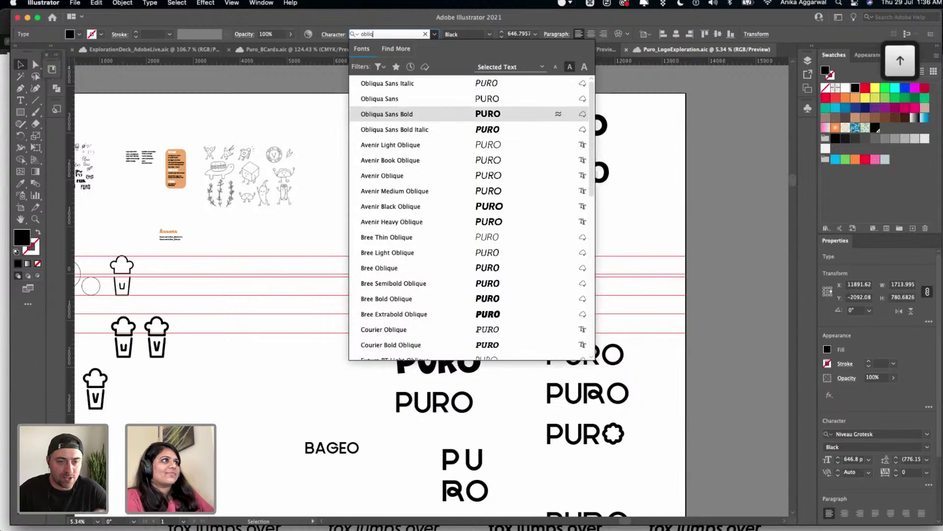
pyautogui.press('Return')
pyautogui.click(617, 126)
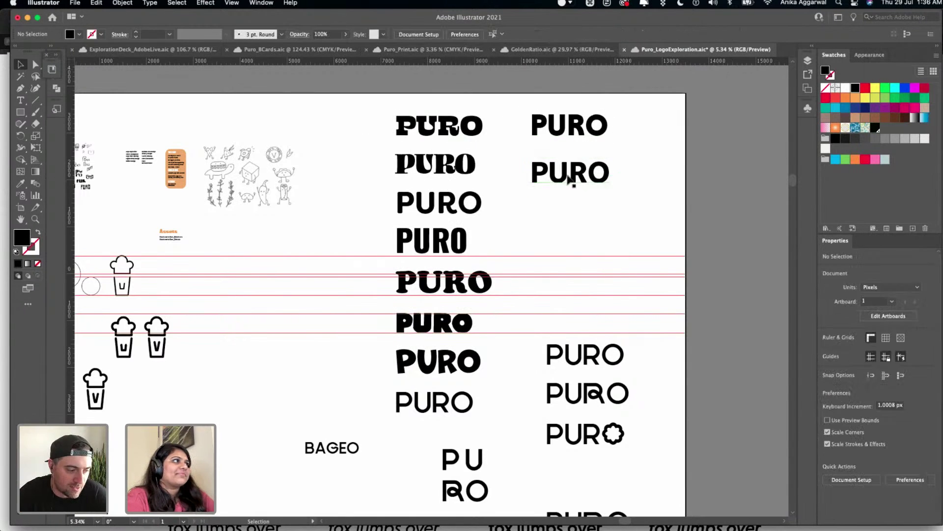
# - Place copies of the Niveau Grotesk and Obliqua Sans wordmarks in the empty artboard area below the cup emblems
pyautogui.click(573, 179)
pyautogui.keyDown('shift'); pyautogui.click(567, 130); pyautogui.keyUp('shift')
pyautogui.moveTo(567, 130); pyautogui.dragTo(313, 381)
pyautogui.scroll(-3, 199, 410)
pyautogui.hscroll(-5, 361, 363)
pyautogui.scroll(-2, 362, 364)
pyautogui.scroll(-1, 214, 407)
pyautogui.hscroll(-1, 214, 407)
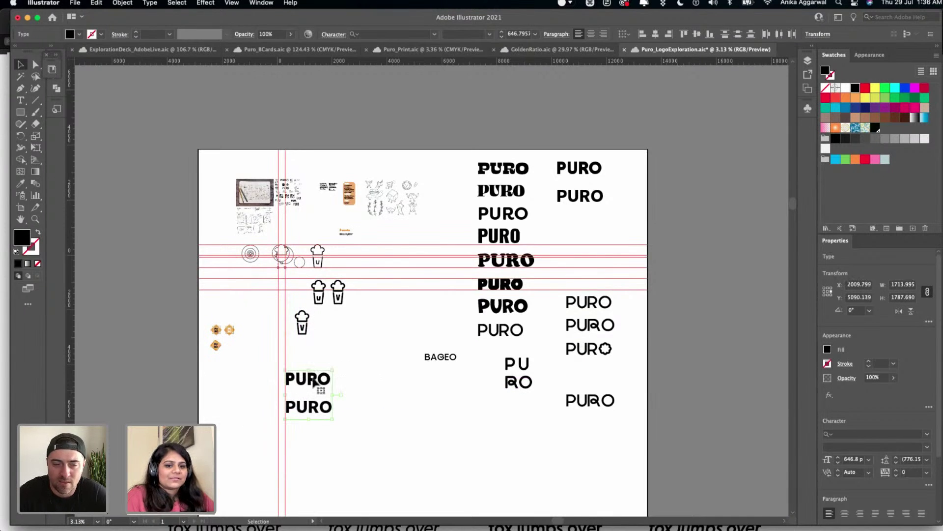
pyautogui.scroll(3, 313, 382)
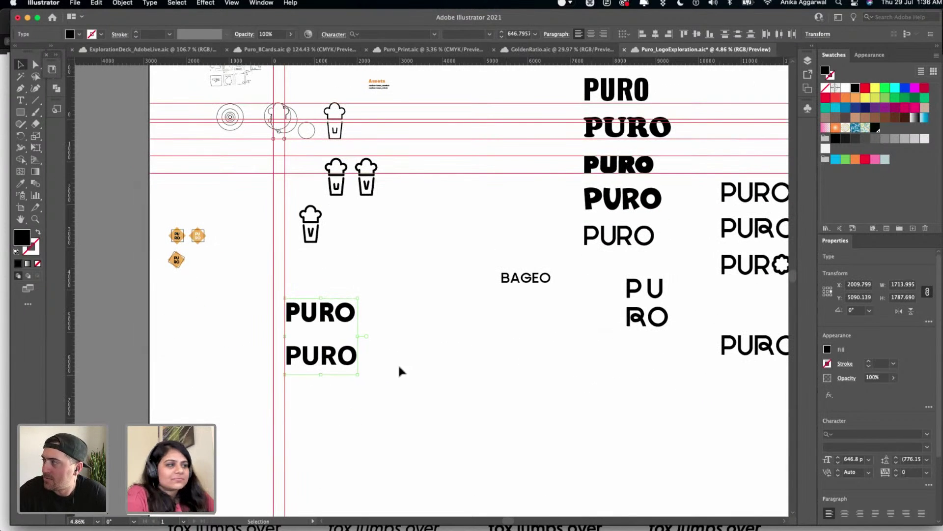
# - Place a copy of the Niveau Grotesk PURO wordmark in the empty space beside the two heavy wordmarks below the cups
pyautogui.click(399, 371)
pyautogui.moveTo(311, 318); pyautogui.dragTo(438, 363)
pyautogui.click(431, 341)
# - Add horizontal guides along the cap height and baseline of the copied PURO wordmark
pyautogui.scroll(3, 432, 341)
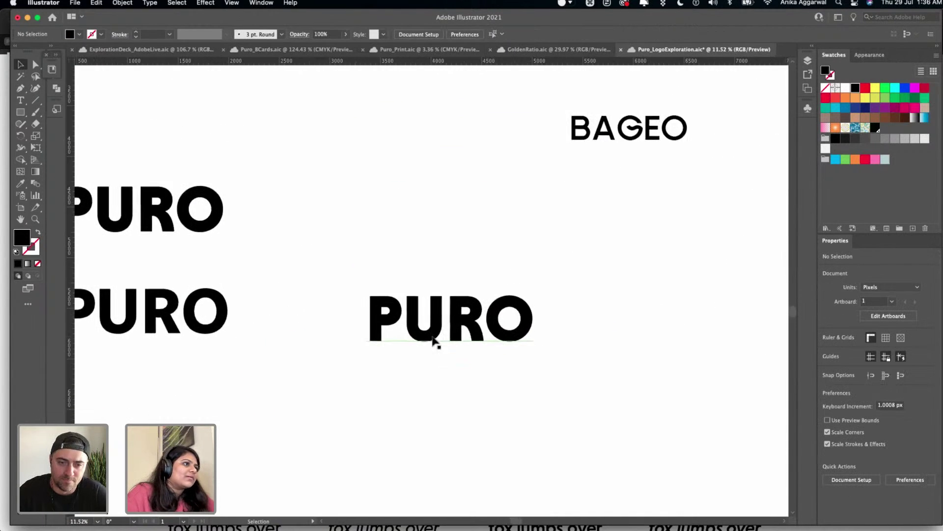
pyautogui.scroll(3, 432, 338)
pyautogui.moveTo(390, 61); pyautogui.dragTo(406, 240)
pyautogui.moveTo(437, 61); pyautogui.dragTo(432, 324)
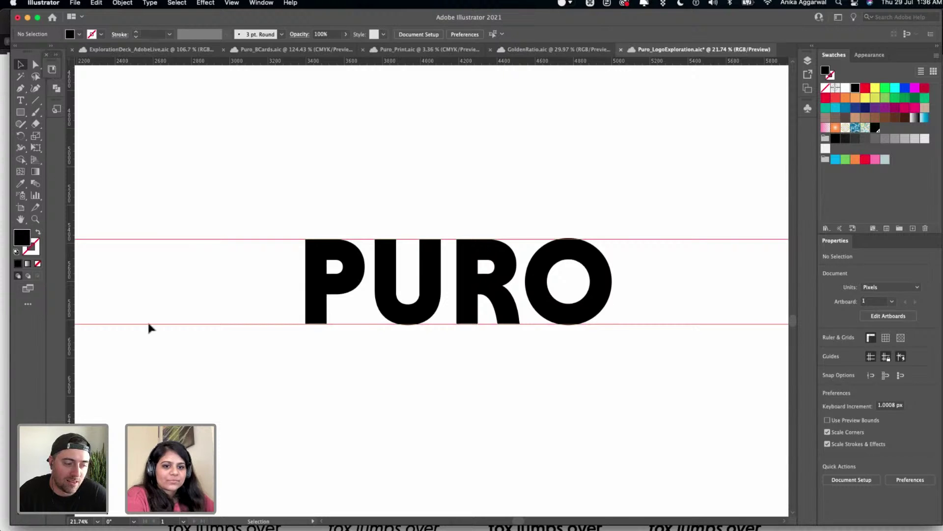
# - Duplicate the guided PURO wordmark directly above itself, keeping it aligned vertically
pyautogui.press('v')
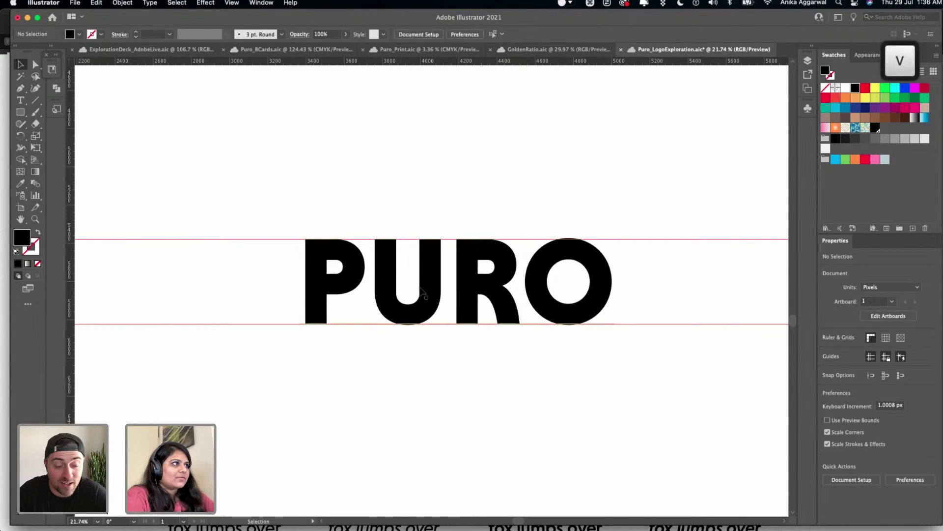
pyautogui.moveTo(431, 303); pyautogui.dragTo(429, 142)
pyautogui.click(668, 183)
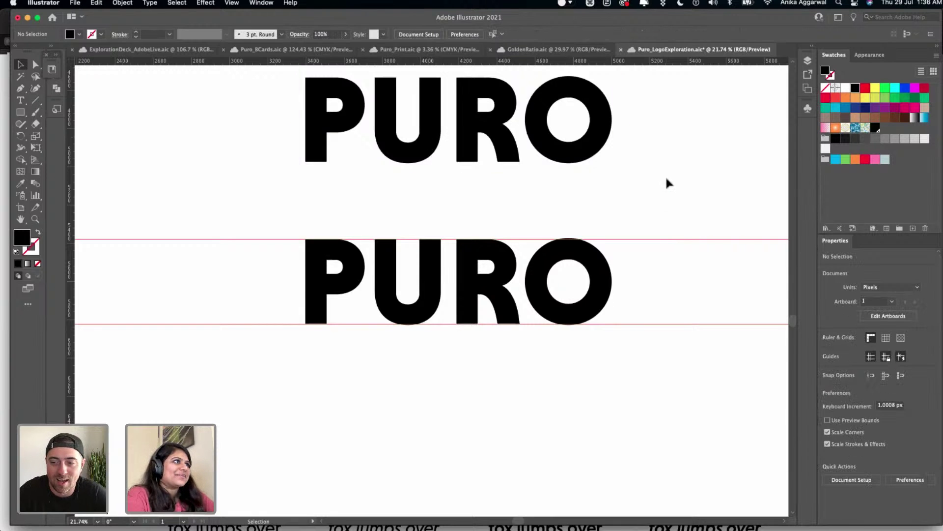
# - Place a copy of the thin PURO wordmark with the flower-shaped O beside the upper heavy duplicate
pyautogui.scroll(-5, 580, 268)
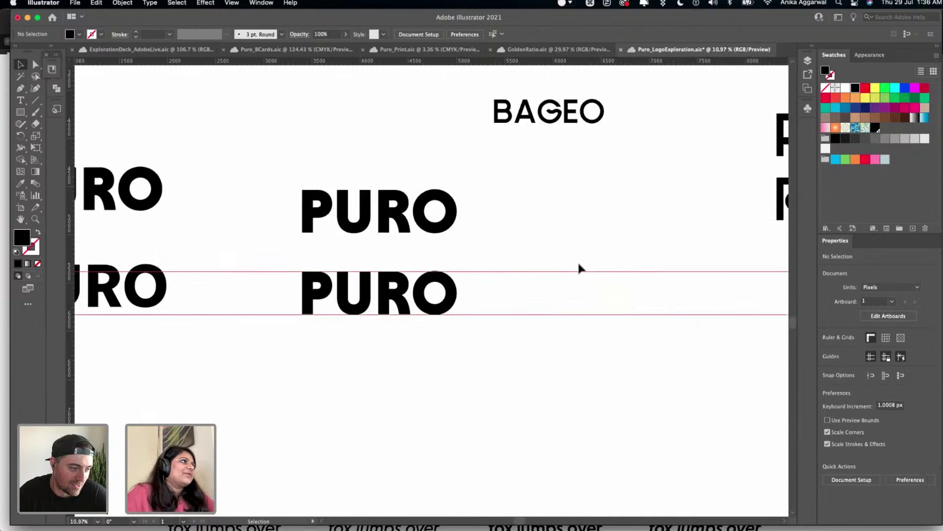
pyautogui.hscroll(5, 693, 255)
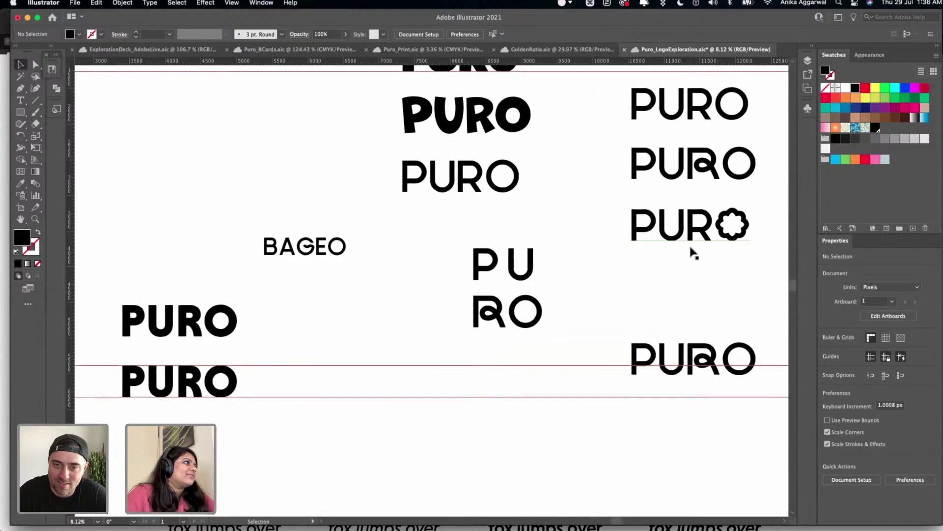
pyautogui.moveTo(676, 228); pyautogui.dragTo(330, 321)
pyautogui.click(178, 288)
# - Convert the PURO wordmark between the guides to outlines and ungroup it into separate letters
pyautogui.scroll(4, 178, 288)
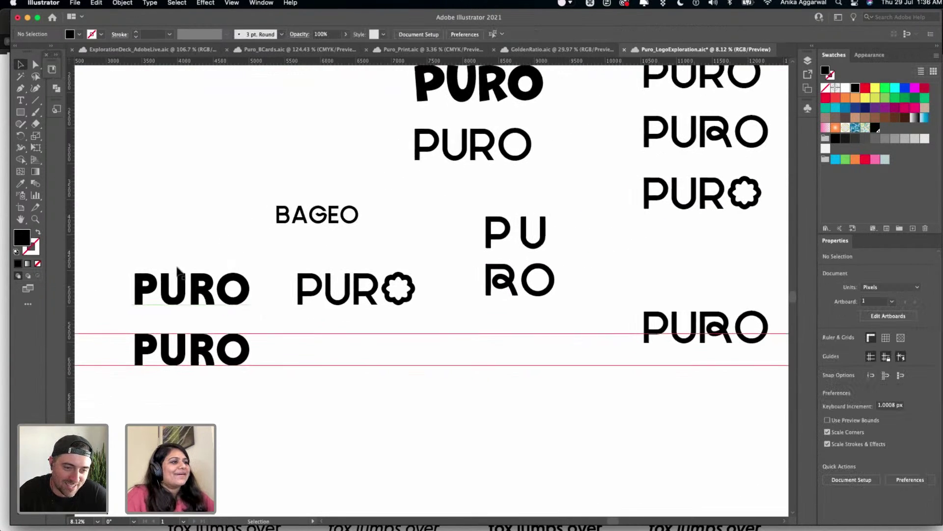
pyautogui.scroll(-2, 179, 274)
pyautogui.hscroll(-1, 181, 274)
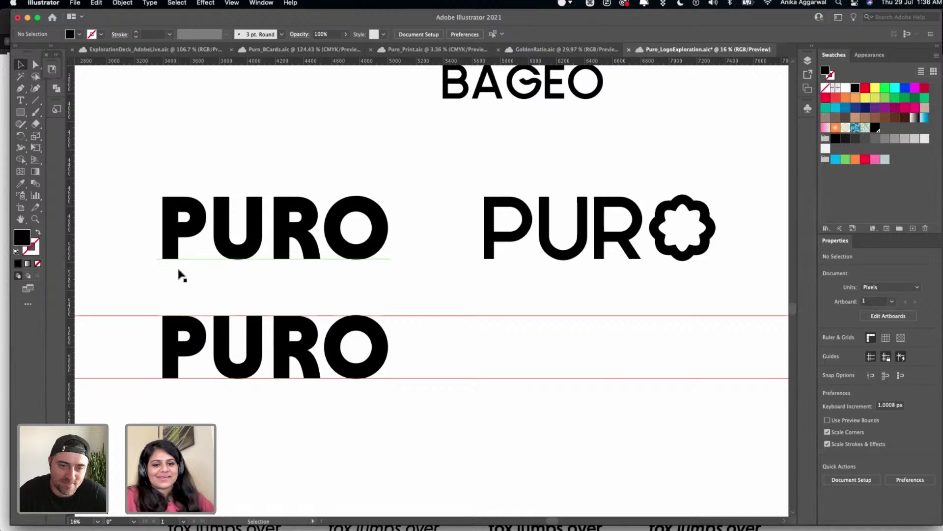
pyautogui.scroll(-2, 252, 339)
pyautogui.hscroll(-2, 252, 339)
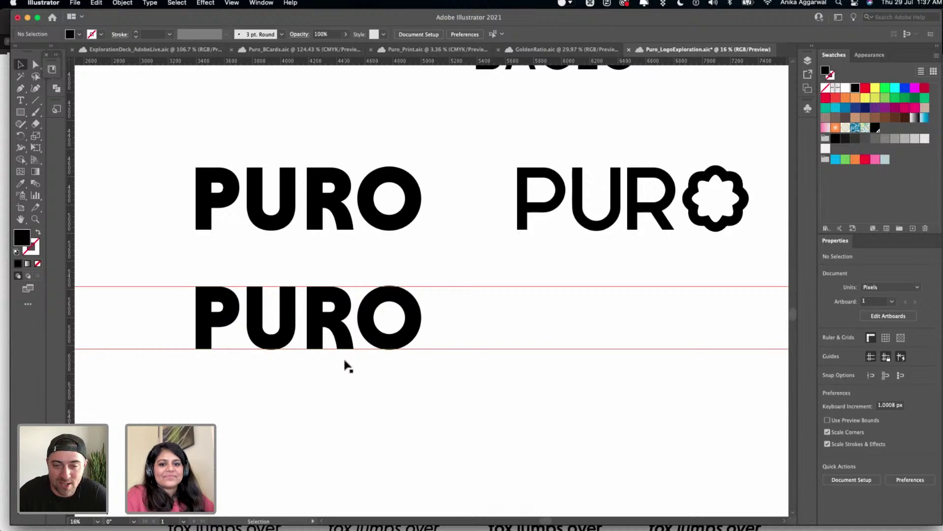
pyautogui.scroll(3, 348, 358)
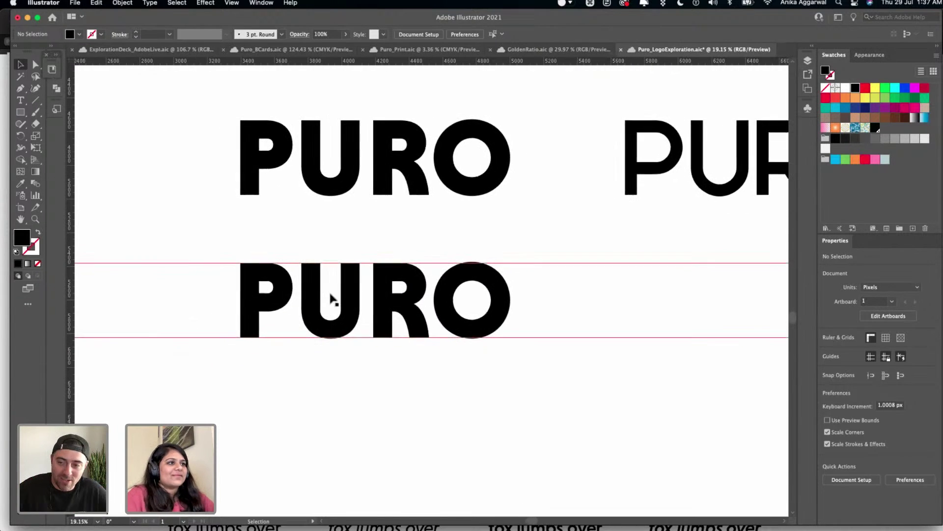
pyautogui.click(322, 301)
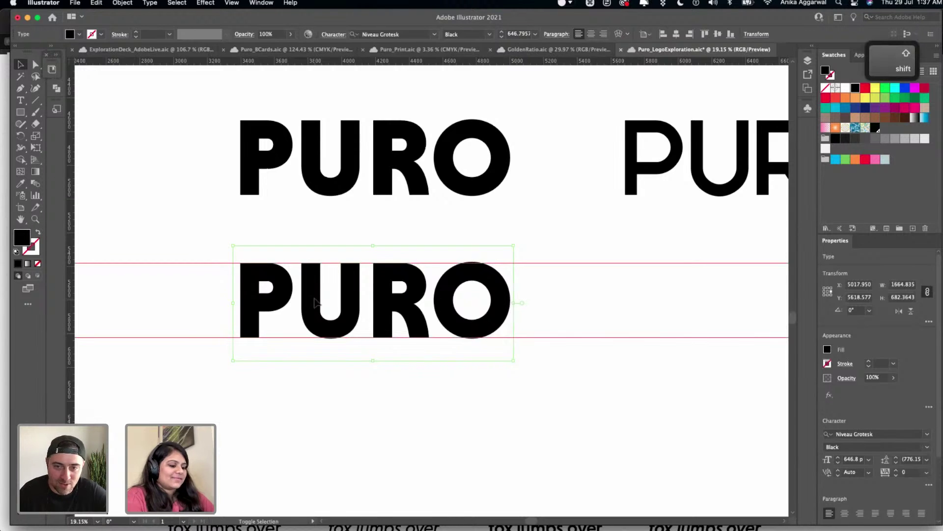
pyautogui.press('shift+super+a')
pyautogui.press('shift+super+o')
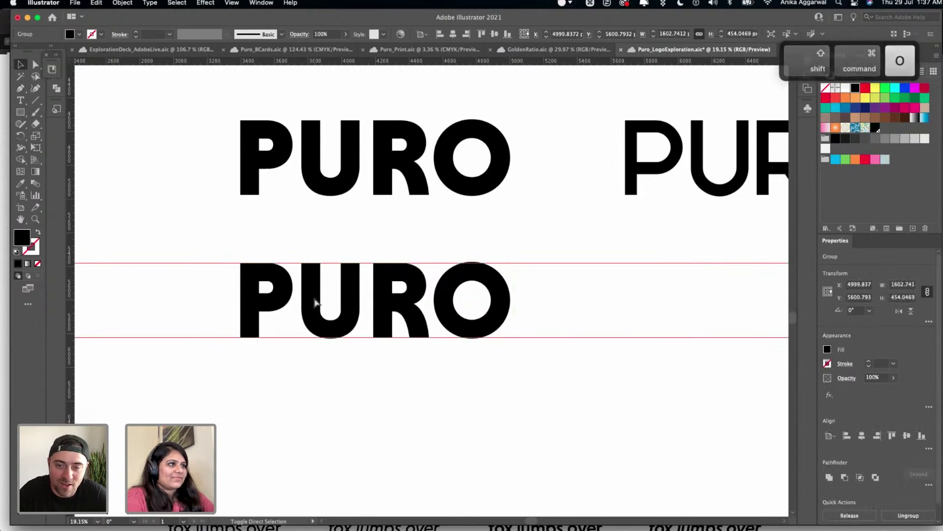
pyautogui.press('shift+super+g')
pyautogui.click(343, 278)
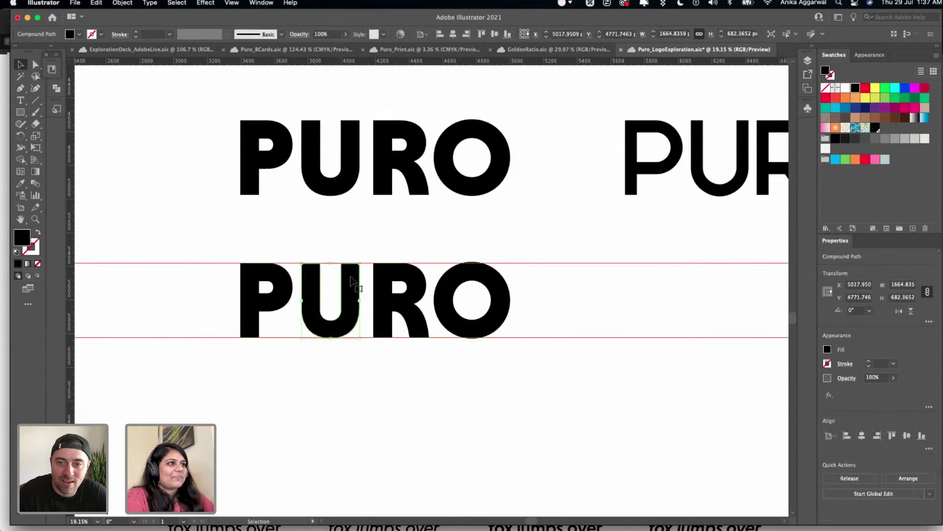
# - Add vertical guides along both edges of the outlined P's stem
pyautogui.scroll(3, 344, 275)
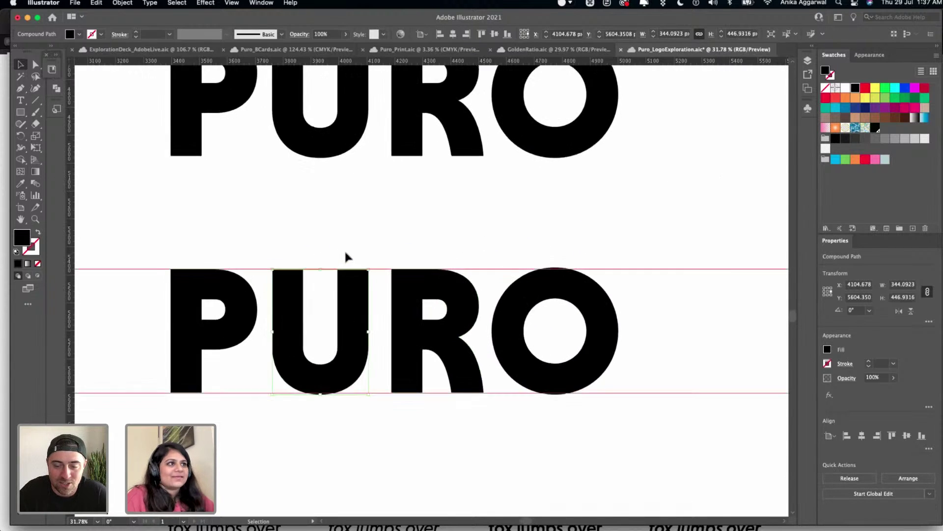
pyautogui.moveTo(74, 292); pyautogui.dragTo(225, 295)
pyautogui.moveTo(72, 254); pyautogui.dragTo(255, 305)
# - Draw a square of about 110 px, matching the P's stem width, below the letter and fill it red
pyautogui.press('m')
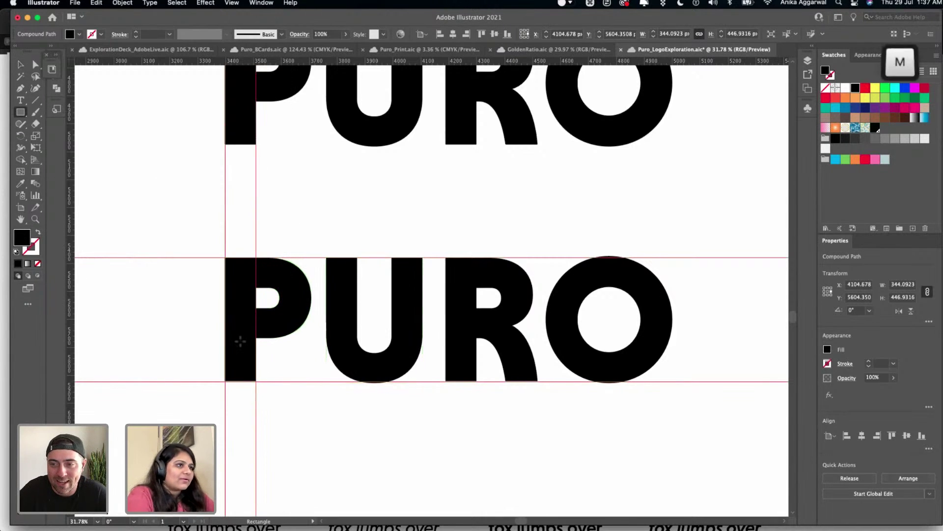
pyautogui.moveTo(225, 436); pyautogui.dragTo(256, 467)
pyautogui.press('v')
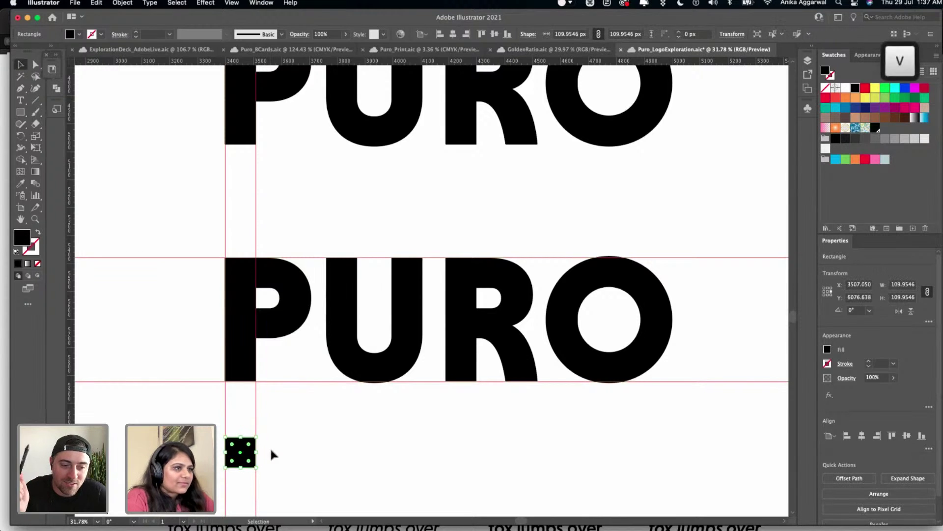
pyautogui.click(865, 89)
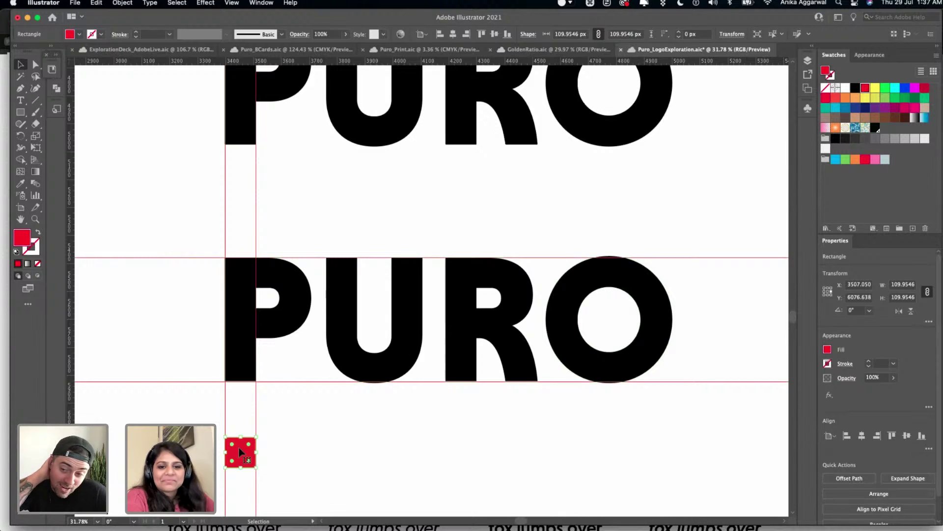
# - Shift the red square slightly up and add a vertical guide through its center
pyautogui.moveTo(239, 449)
pyautogui.mouseDown()
pyautogui.moveTo(226, 403)
pyautogui.moveTo(224, 316)
pyautogui.moveTo(245, 412)
pyautogui.moveTo(242, 446)
pyautogui.mouseUp()
pyautogui.press('super+h')
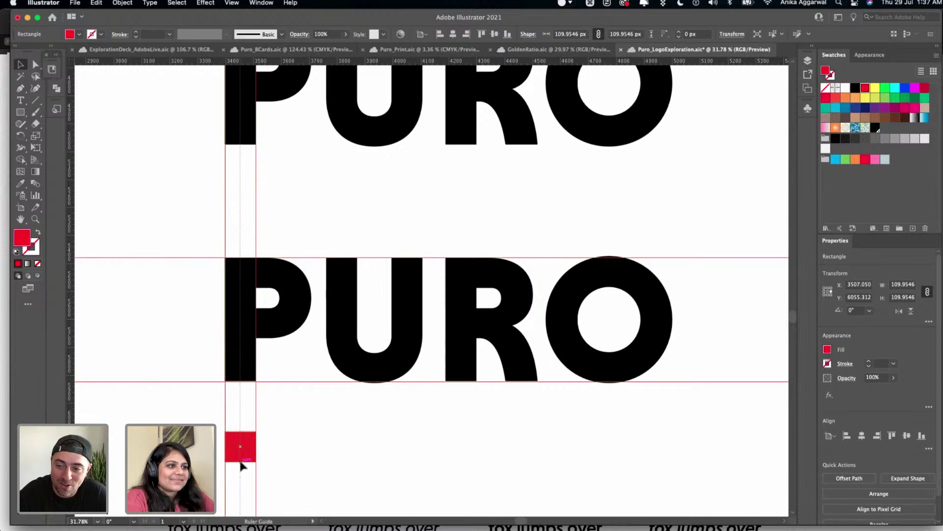
pyautogui.press('super+h')
# - Duplicate the red square below itself and scale the copy to half size, up to the center guide
pyautogui.keyDown('alt'); pyautogui.scroll(3, 246, 461); pyautogui.keyUp('alt')
pyautogui.scroll(-2, 245, 459)
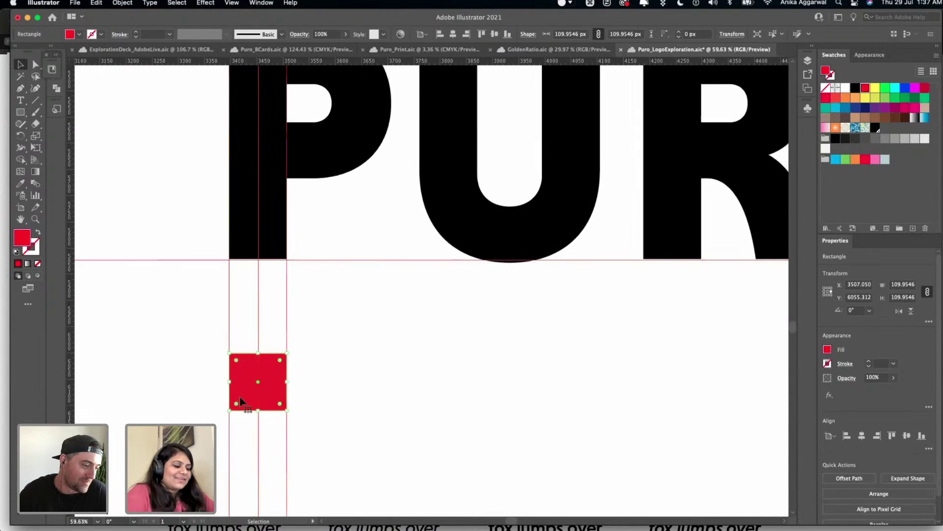
pyautogui.press('v')
pyautogui.moveTo(261, 368); pyautogui.dragTo(268, 457)
pyautogui.moveTo(288, 492); pyautogui.dragTo(258, 465)
pyautogui.press('shift+super+a')
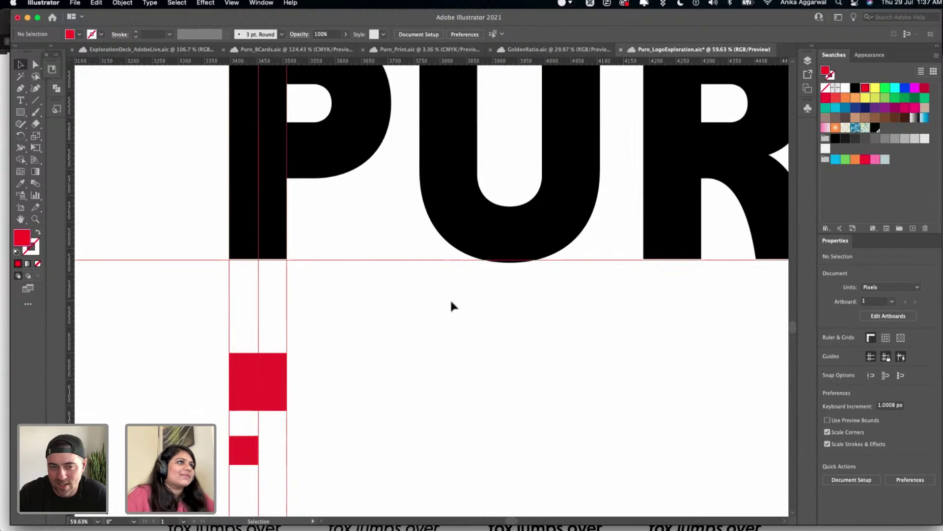
# - Review the wordmark explorations across the artboard and compare them with the guided PURO lettering
pyautogui.scroll(-5, 452, 305)
pyautogui.scroll(-8, 451, 306)
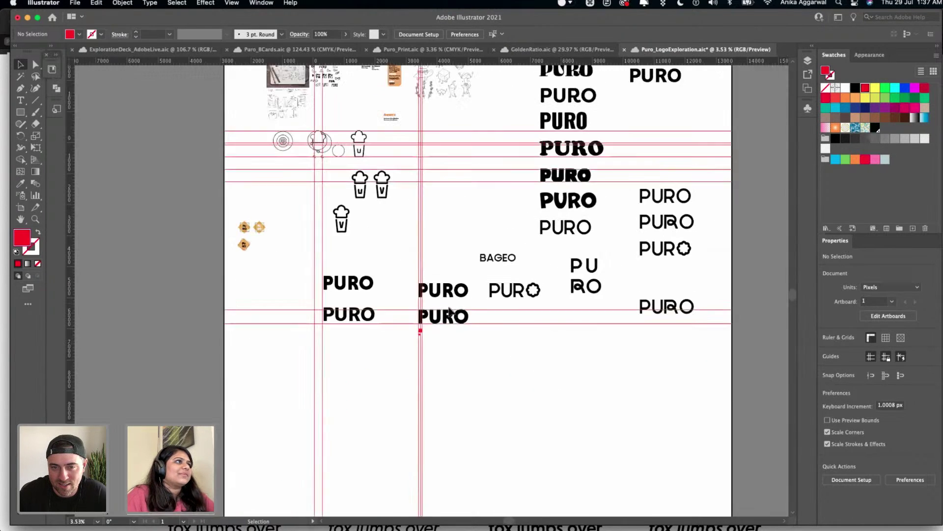
pyautogui.scroll(5, 466, 242)
pyautogui.hscroll(2, 466, 241)
pyautogui.click(464, 259)
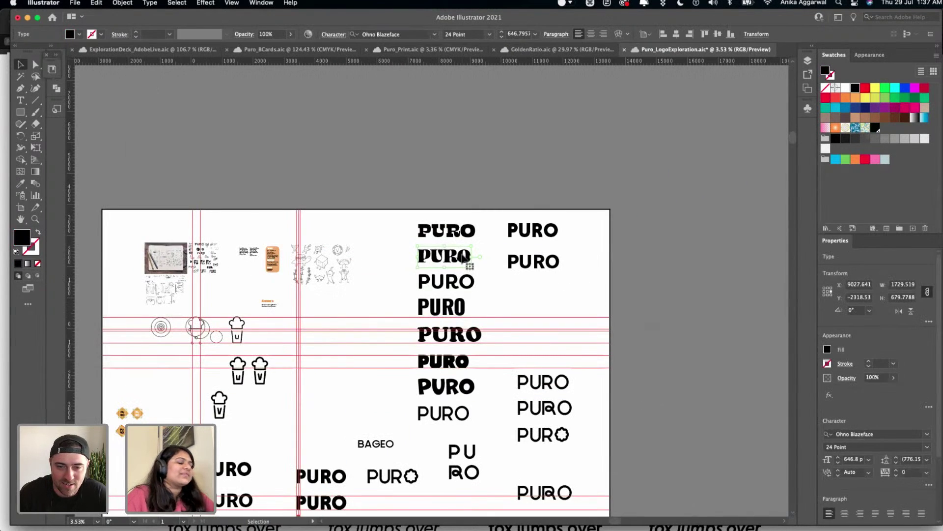
pyautogui.scroll(-5, 408, 366)
pyautogui.hscroll(-3, 408, 366)
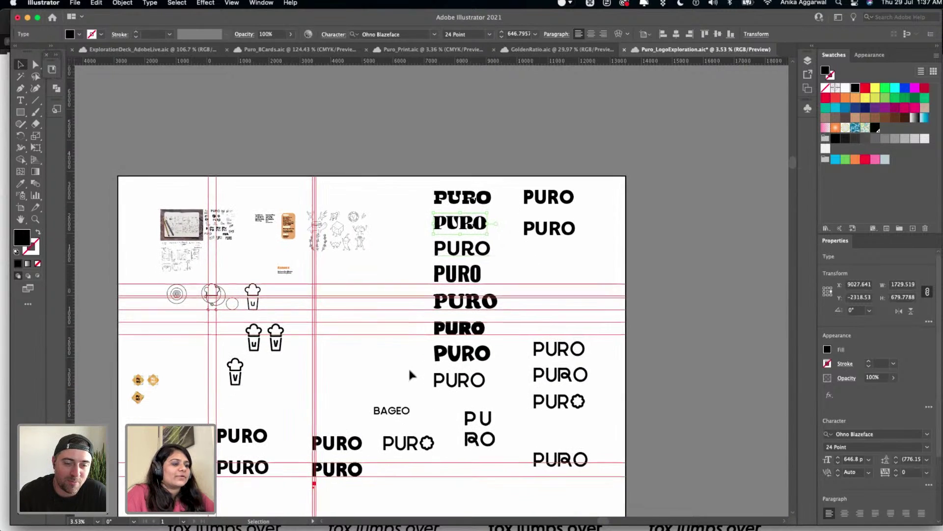
pyautogui.click(298, 374)
pyautogui.scroll(5, 298, 374)
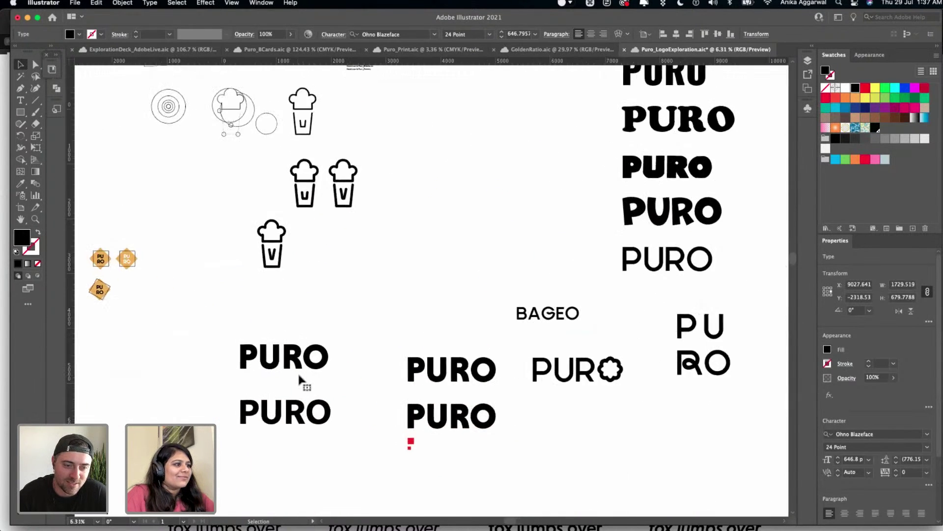
pyautogui.scroll(5, 302, 378)
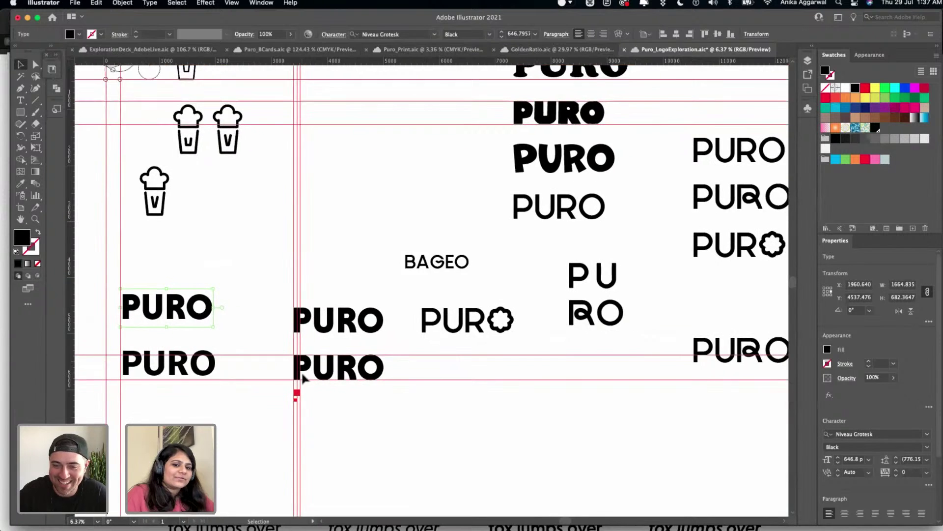
pyautogui.scroll(6, 302, 377)
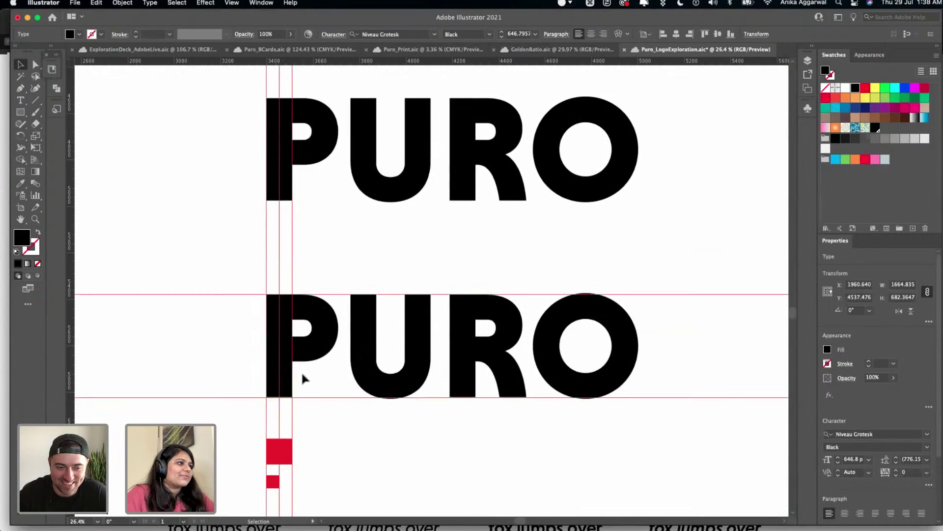
pyautogui.scroll(-1, 302, 371)
pyautogui.press('super+semicolon')
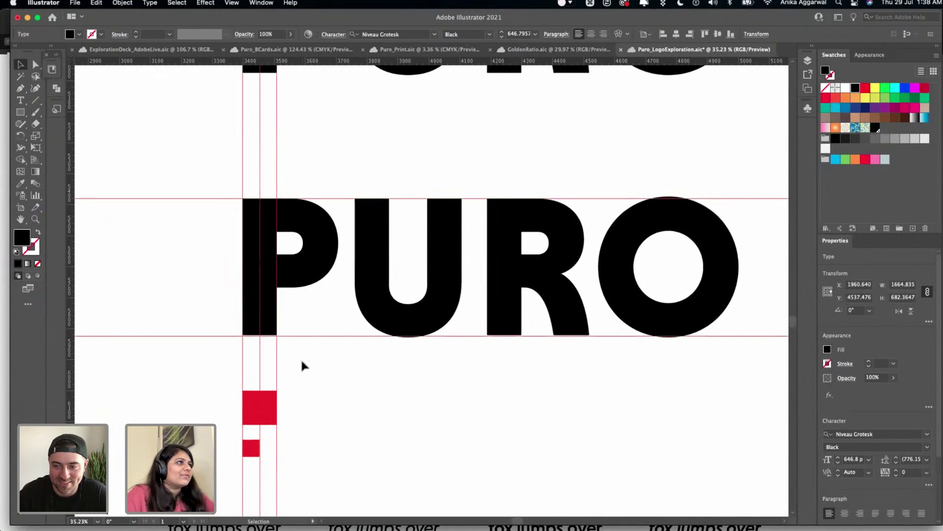
pyautogui.scroll(-2, 284, 246)
pyautogui.hscroll(2, 284, 245)
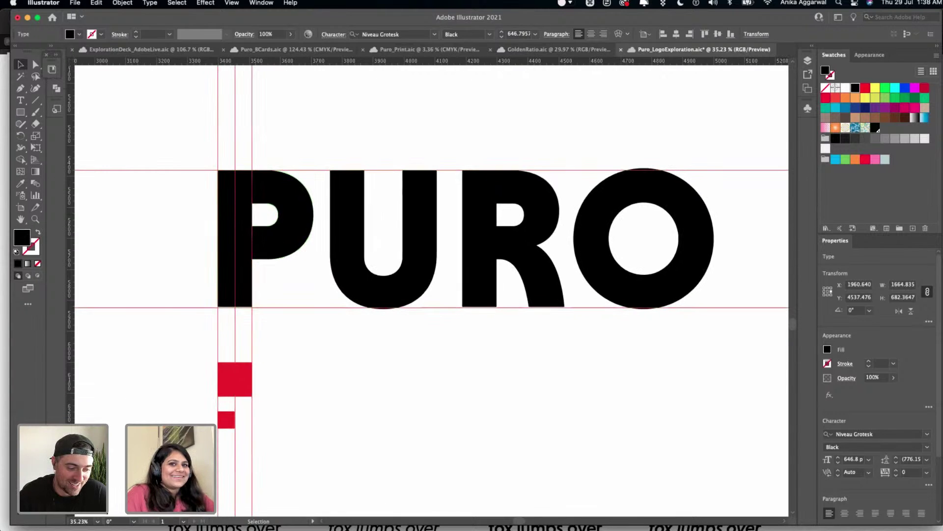
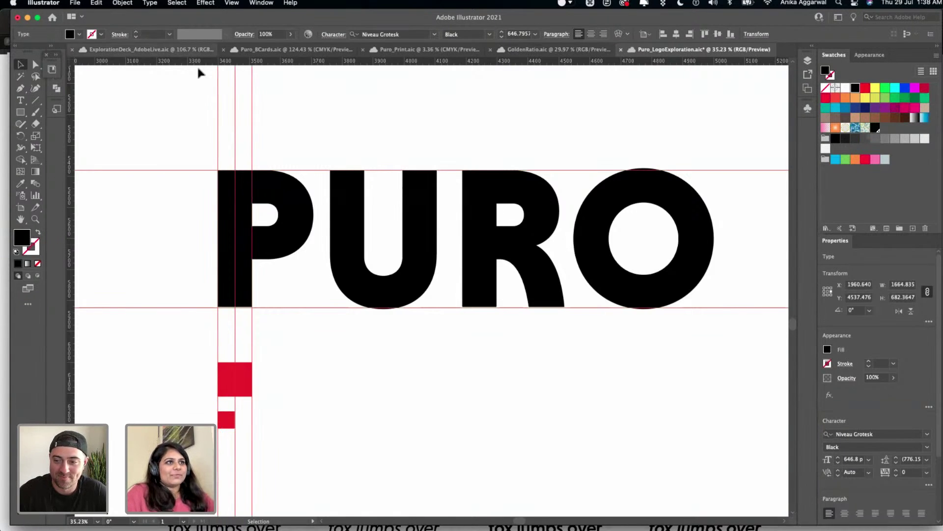
# - Place a copy of the small red square against the P stem's outer edge, centered on the letter's height
pyautogui.click(171, 208)
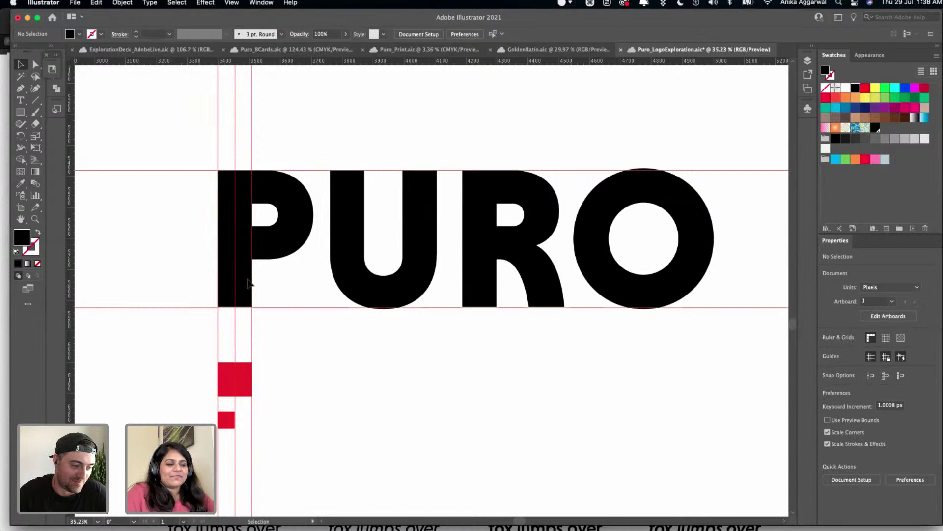
pyautogui.moveTo(224, 417); pyautogui.dragTo(210, 369)
pyautogui.moveTo(200, 240); pyautogui.dragTo(209, 247)
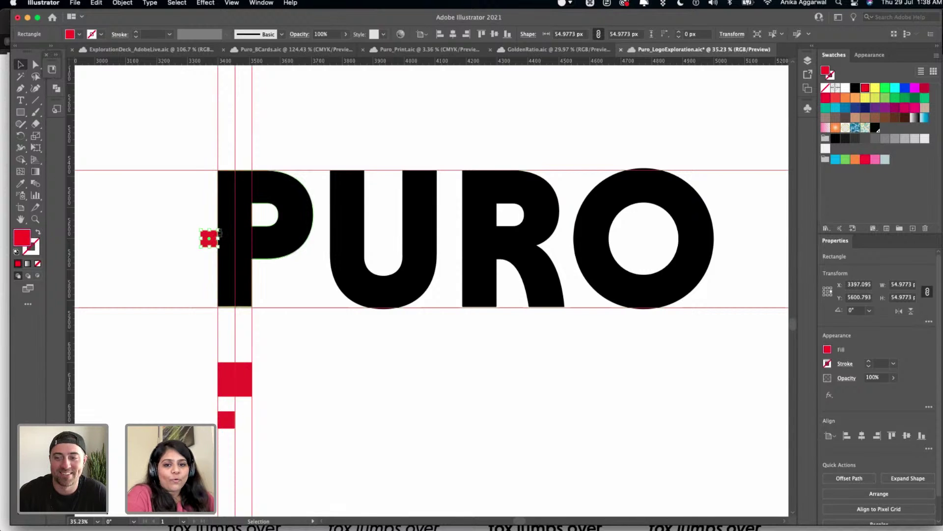
pyautogui.click(203, 216)
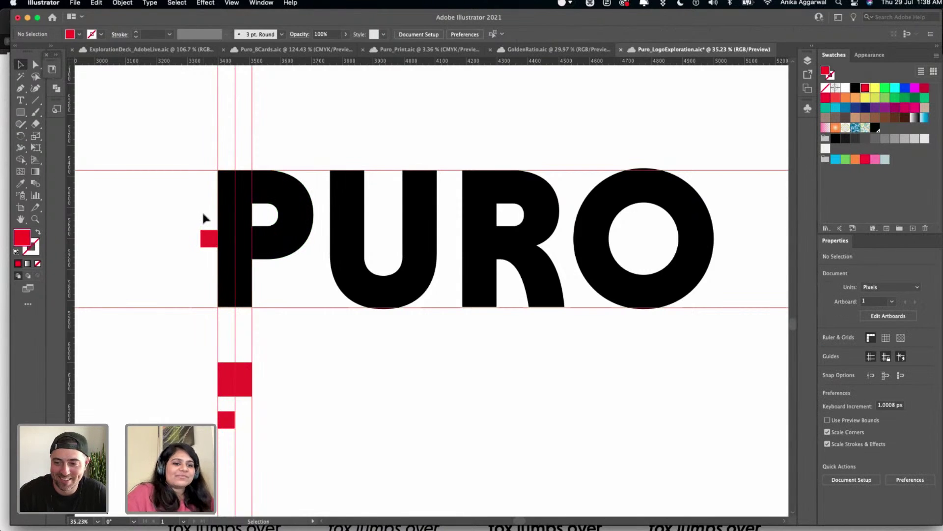
# - Rotate the small red square beside the P by 45° and center the diamond on the stem's outer edge
pyautogui.scroll(3, 203, 214)
pyautogui.click(222, 255)
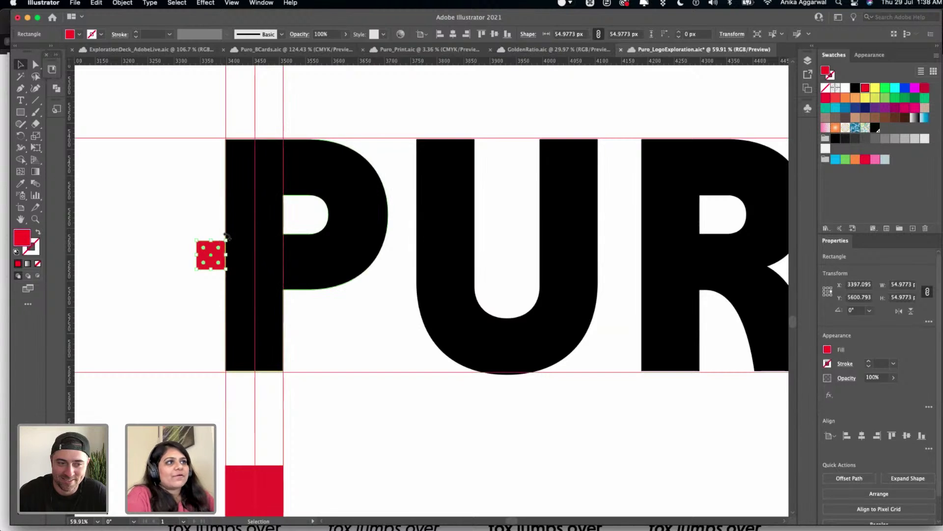
pyautogui.moveTo(228, 237)
pyautogui.mouseDown()
pyautogui.moveTo(211, 229)
pyautogui.moveTo(230, 245)
pyautogui.mouseUp()
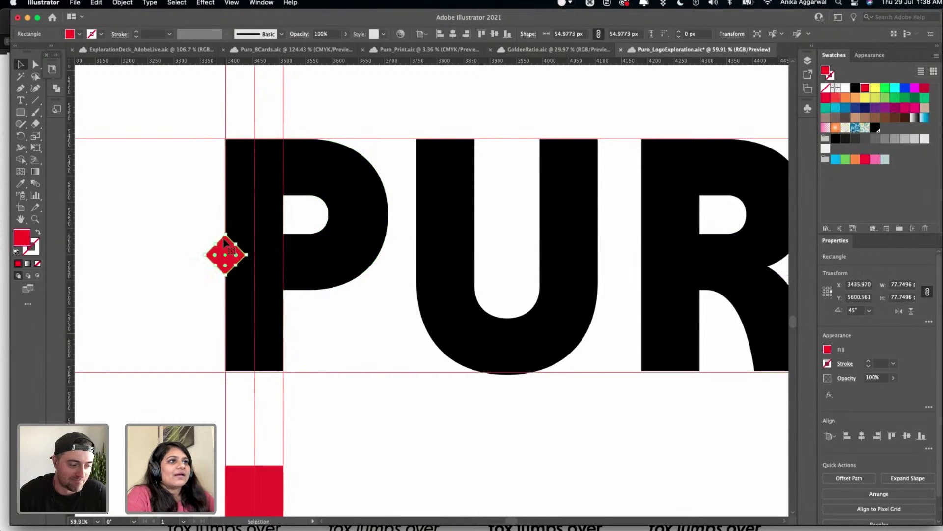
pyautogui.click(206, 222)
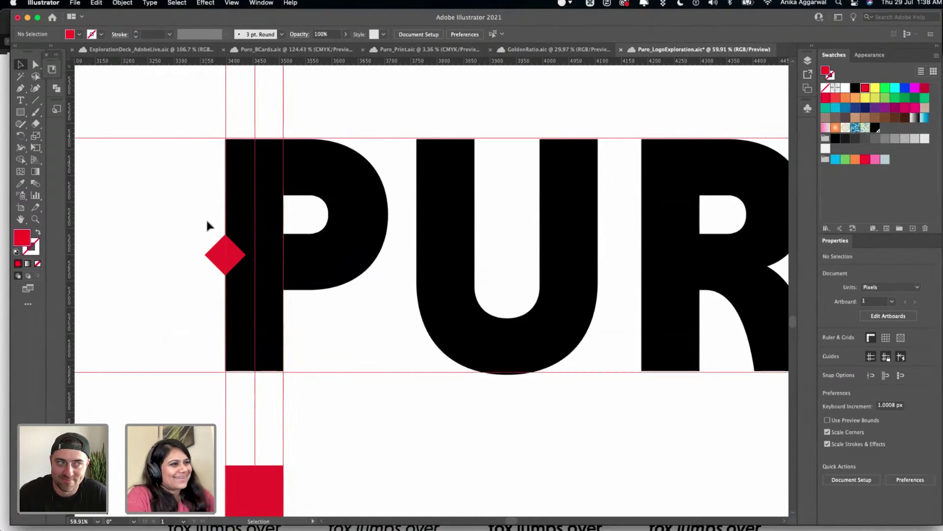
# - Place copies of the P's red diamond on both outer edges of the U at mid-height
pyautogui.click(222, 253)
pyautogui.moveTo(225, 254); pyautogui.dragTo(602, 249)
pyautogui.press('alt')
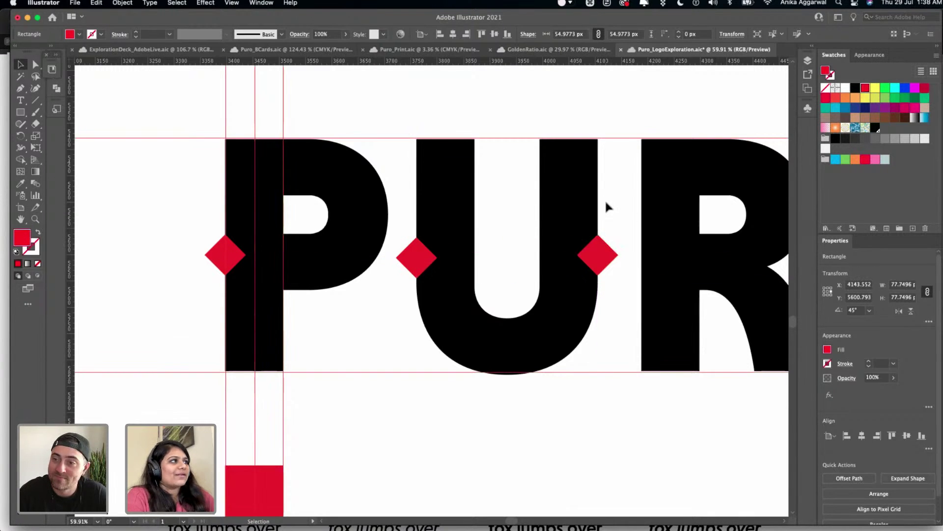
pyautogui.click(609, 201)
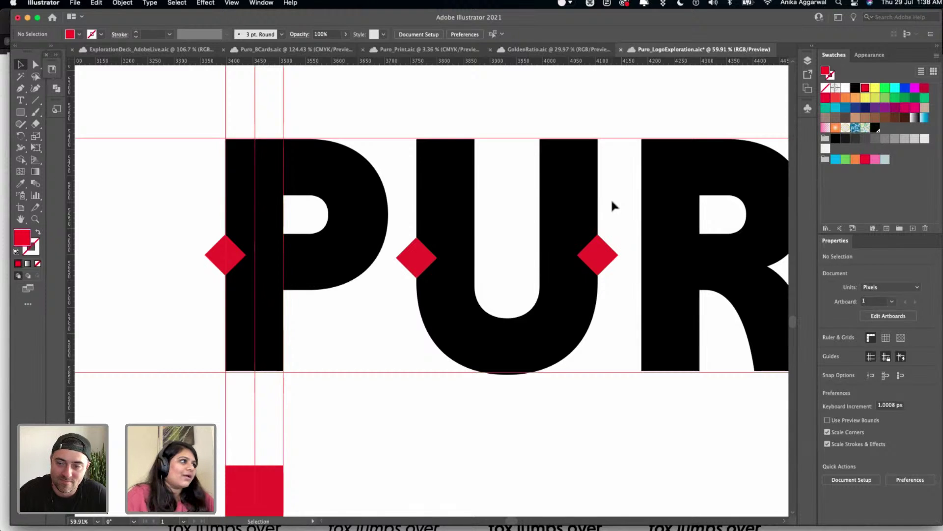
# - Place copies of the red diamond on the R stem's outer edge and on both sides of the O's outer and inner contours
pyautogui.scroll(-5, 611, 199)
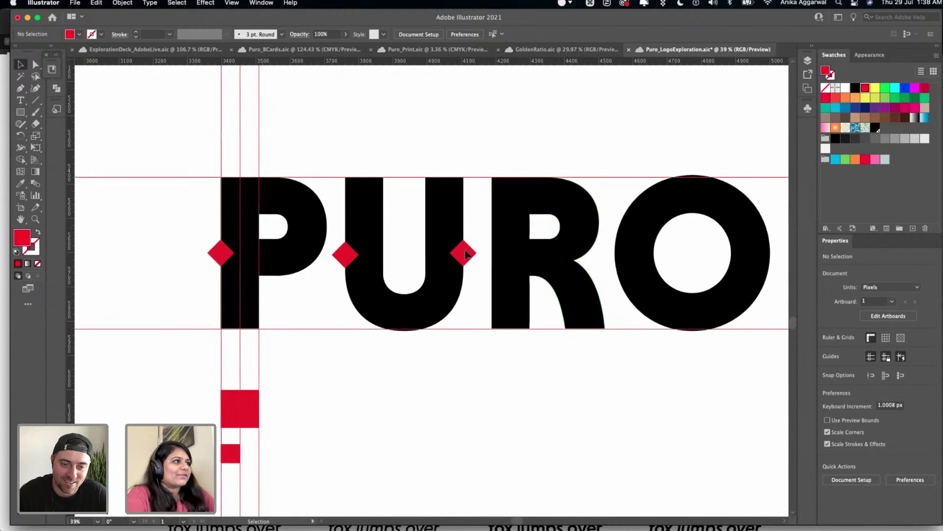
pyautogui.moveTo(464, 260); pyautogui.dragTo(620, 261)
pyautogui.hscroll(5, 620, 262)
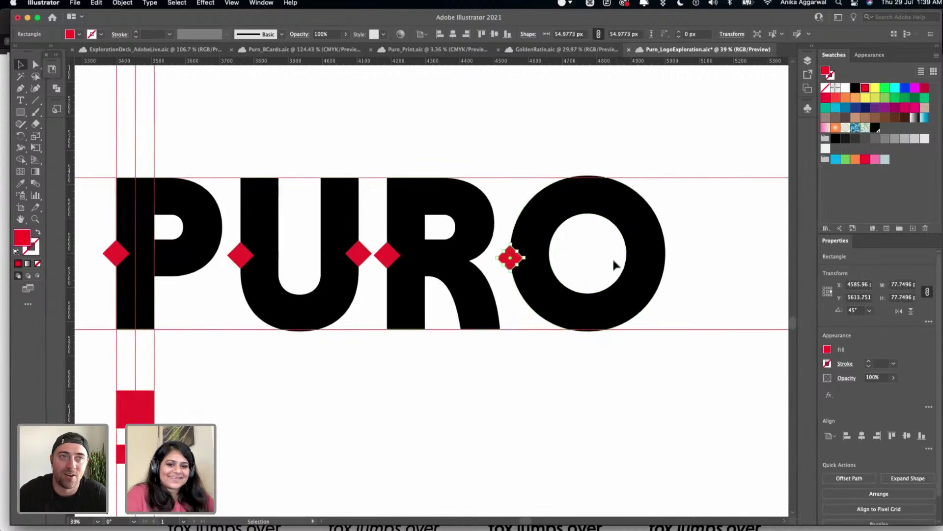
pyautogui.press('alt')
pyautogui.moveTo(512, 259); pyautogui.dragTo(549, 258)
pyautogui.press('alt')
pyautogui.click(507, 189)
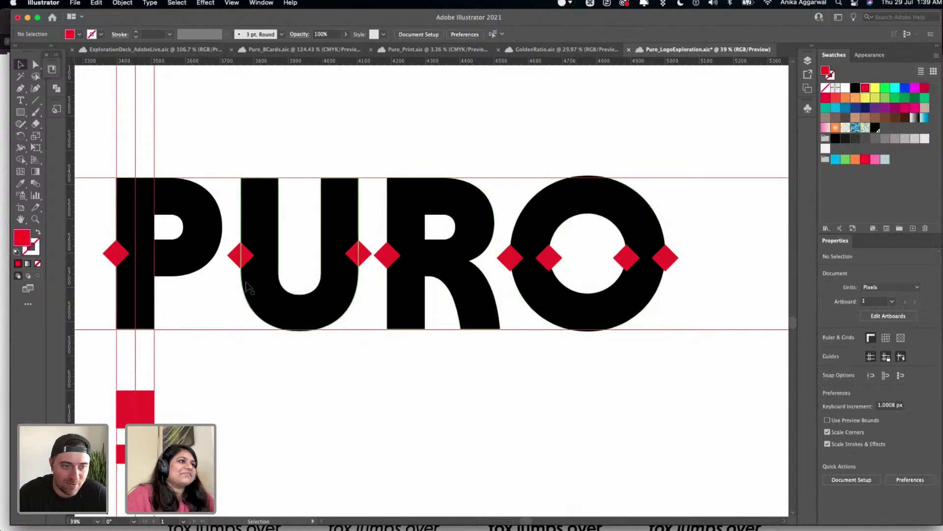
# - Examine how the red diamonds sit against the edges of the guided PURO letters
pyautogui.scroll(2, 248, 282)
pyautogui.scroll(-3, 245, 252)
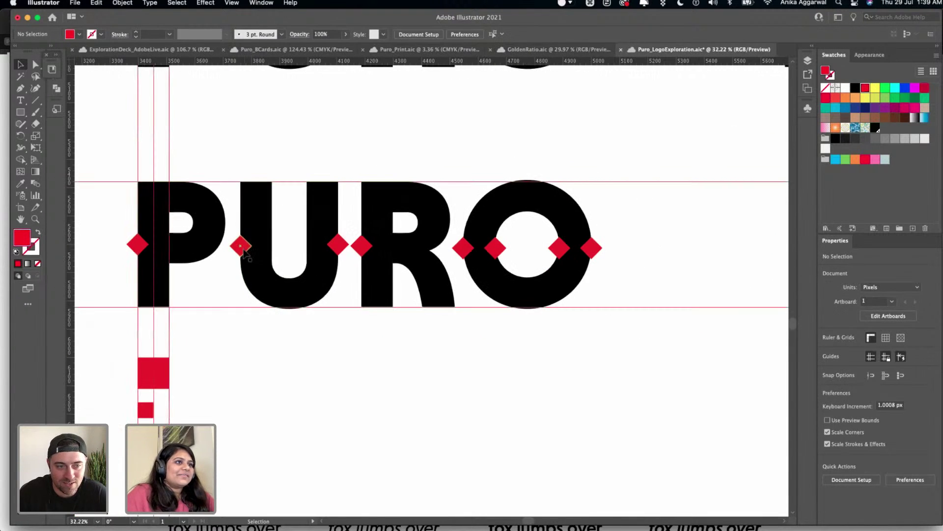
pyautogui.hscroll(-2, 222, 347)
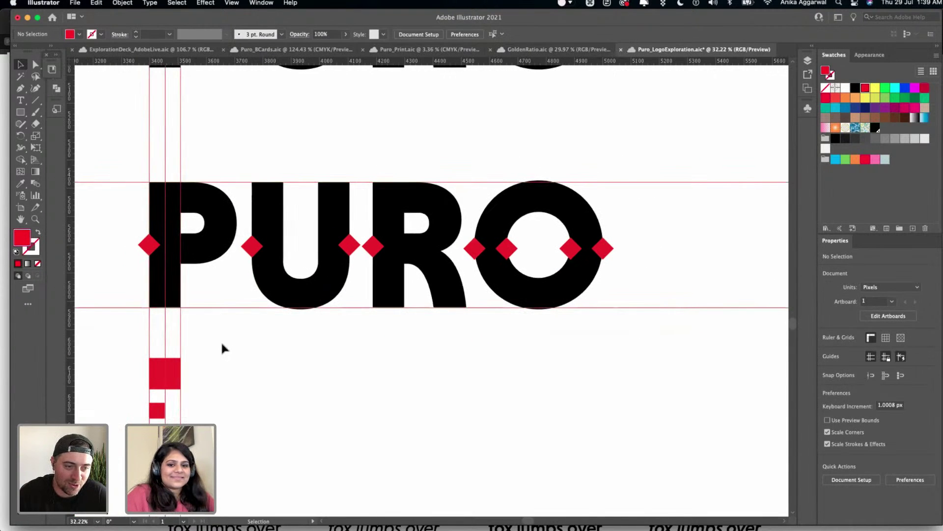
pyautogui.hscroll(-3, 230, 317)
pyautogui.scroll(-1, 230, 317)
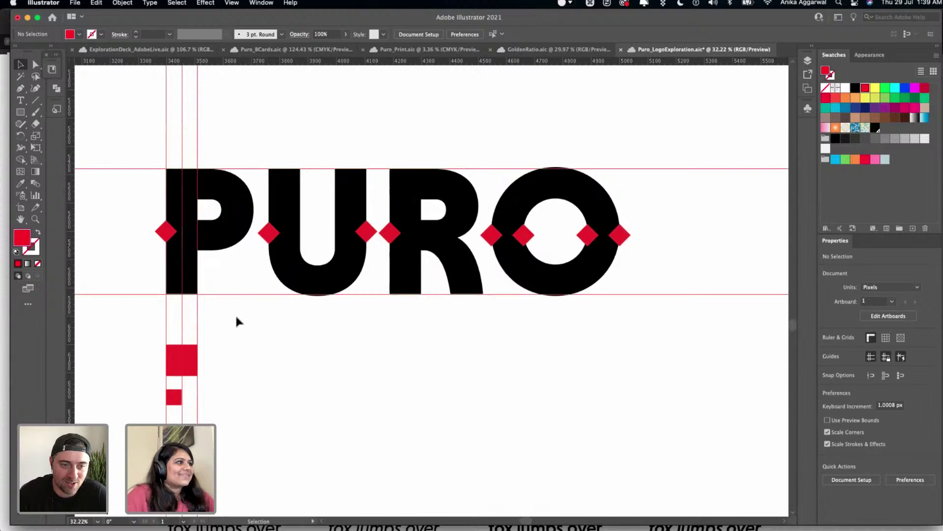
pyautogui.hscroll(-2, 237, 319)
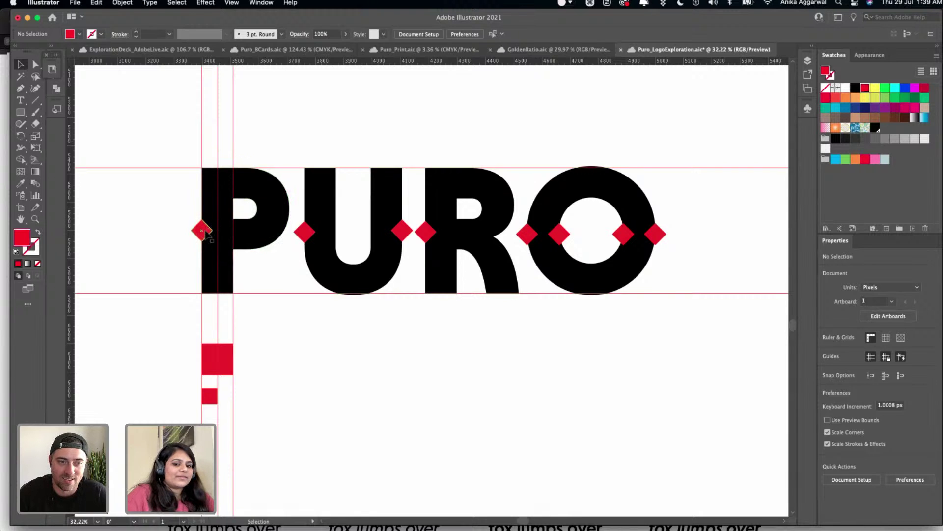
pyautogui.click(255, 169)
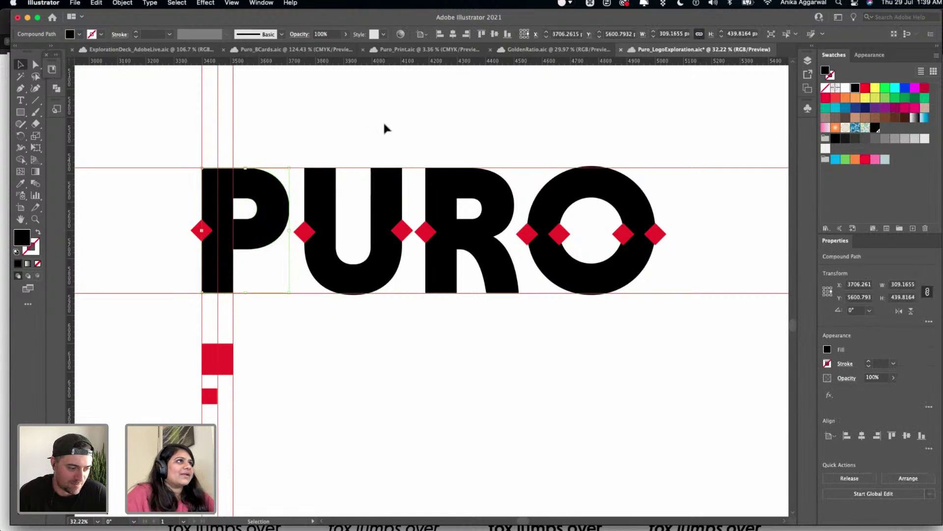
pyautogui.scroll(-3, 383, 126)
pyautogui.moveTo(383, 126); pyautogui.dragTo(407, 136)
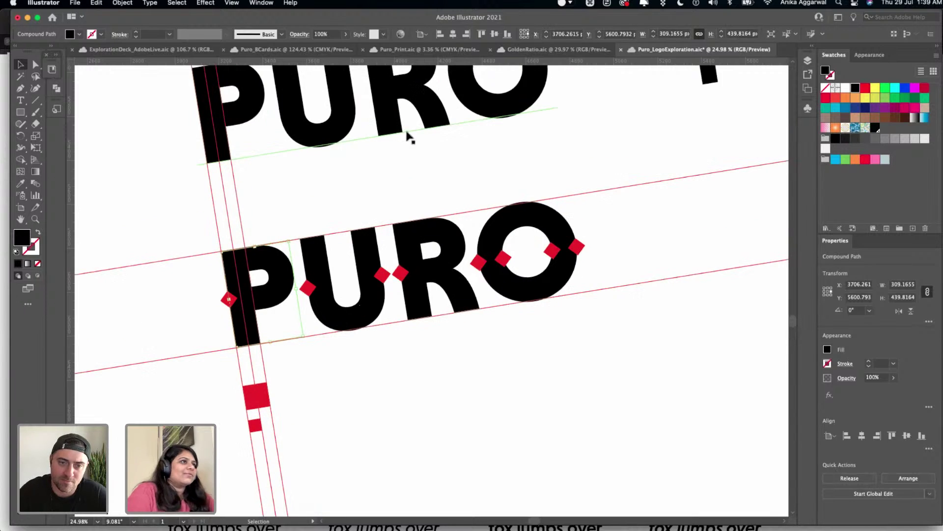
pyautogui.press('Escape')
pyautogui.press('Escape')
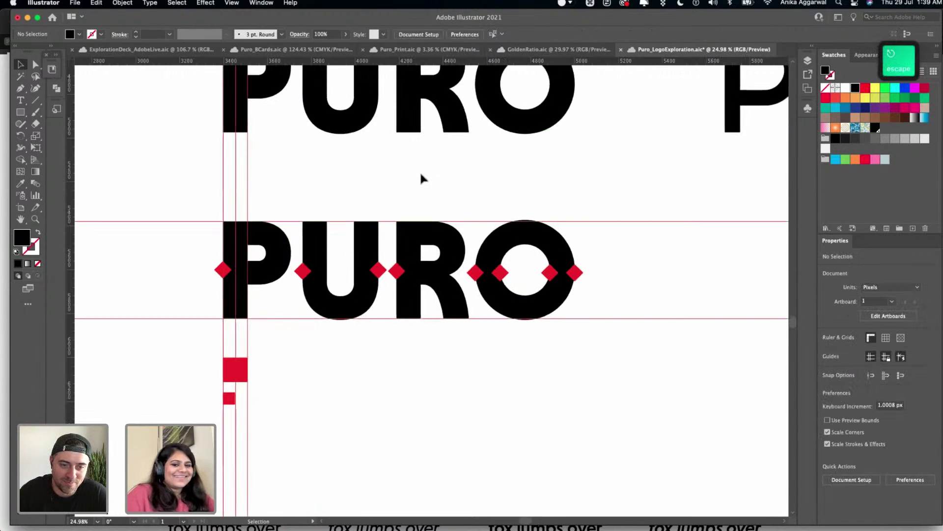
# - Duplicate the live Niveau Grotesk Black PURO text beside the outlined wordmark with the diamonds
pyautogui.hscroll(5, 421, 178)
pyautogui.scroll(2, 421, 178)
pyautogui.click(320, 122)
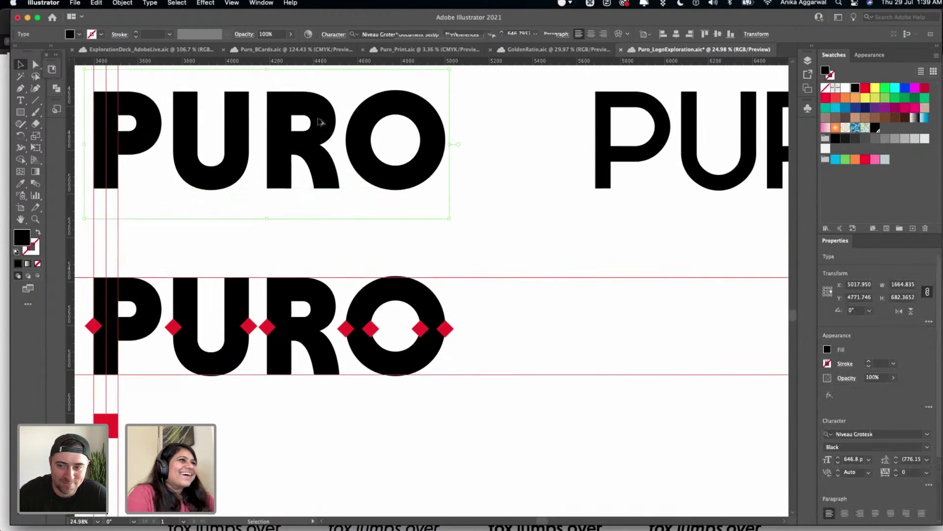
pyautogui.moveTo(319, 122); pyautogui.dragTo(727, 310)
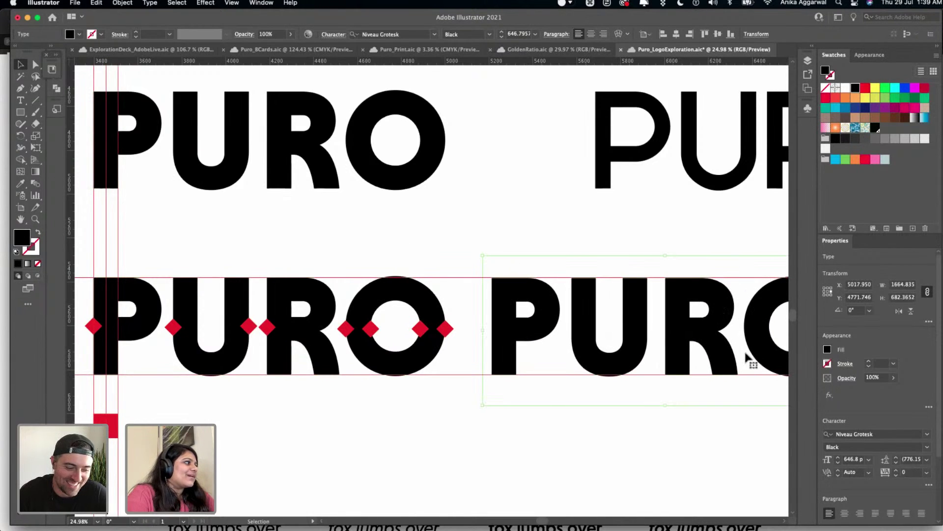
# - Set the duplicated PURO text's font style to Niveau Grotesk Bold
pyautogui.click(927, 447)
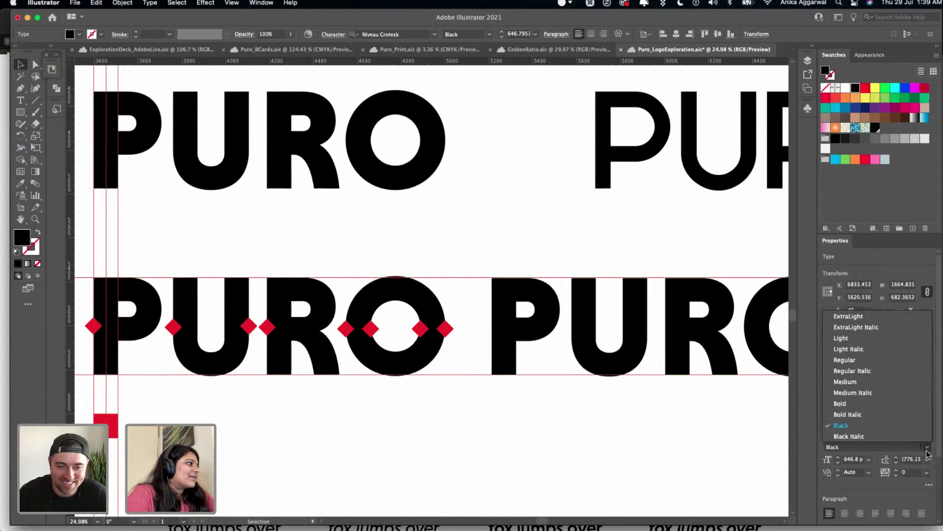
pyautogui.click(864, 414)
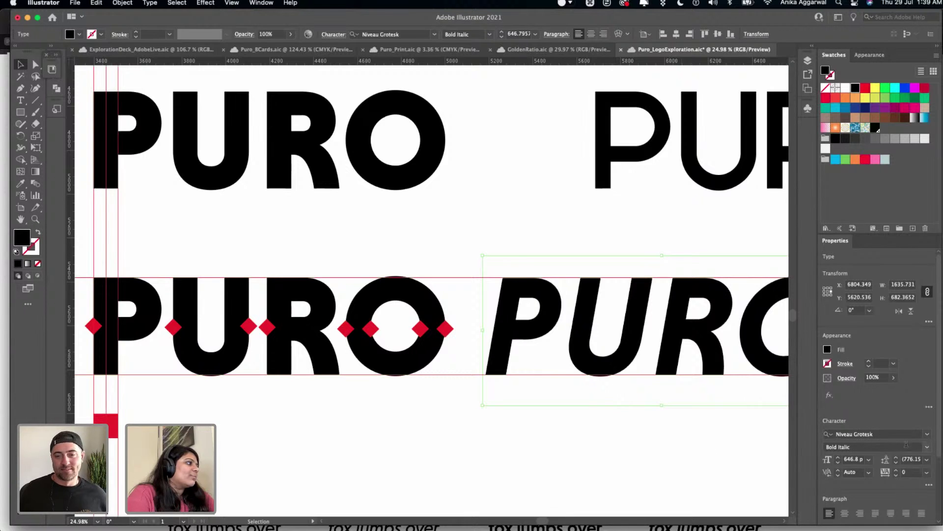
pyautogui.click(926, 447)
pyautogui.click(860, 409)
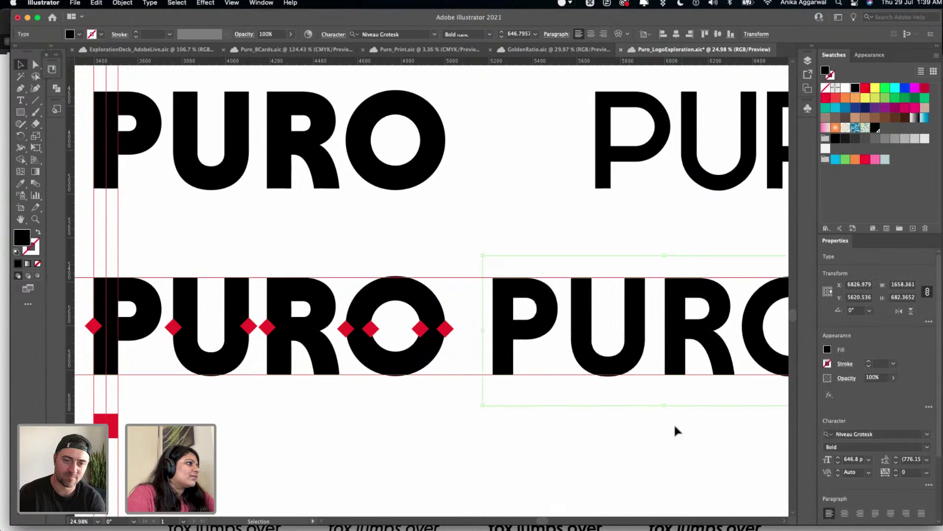
# - Move the Bold PURO text farther from the outlined wordmark, keeping it in the same row
pyautogui.click(676, 431)
pyautogui.scroll(-5, 676, 431)
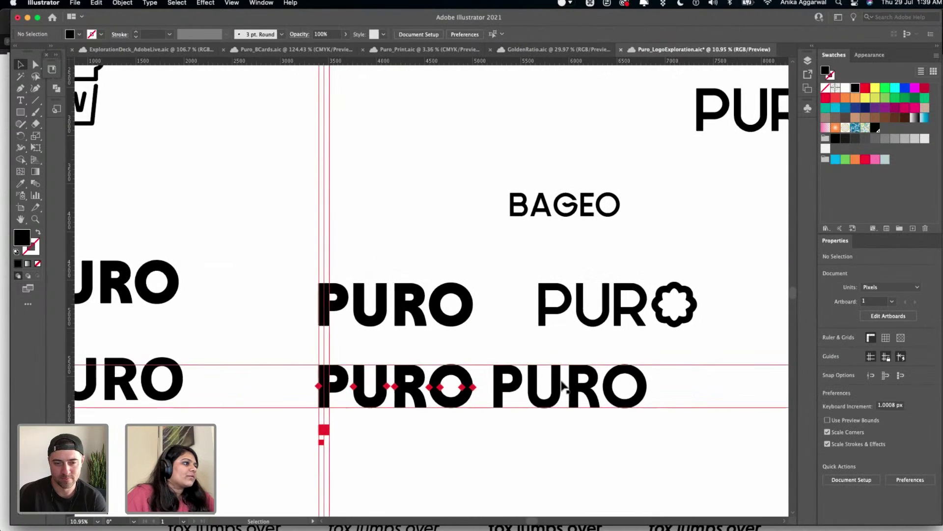
pyautogui.moveTo(563, 386); pyautogui.dragTo(640, 387)
# - Copy all eight red diamonds from the outlined wordmark onto the Bold PURO text
pyautogui.scroll(2, 429, 391)
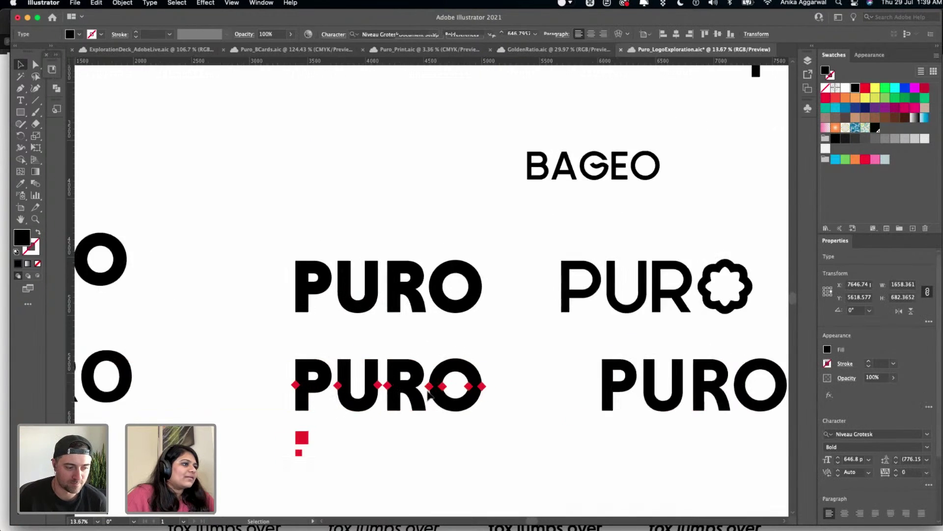
pyautogui.scroll(2, 428, 391)
pyautogui.click(229, 382)
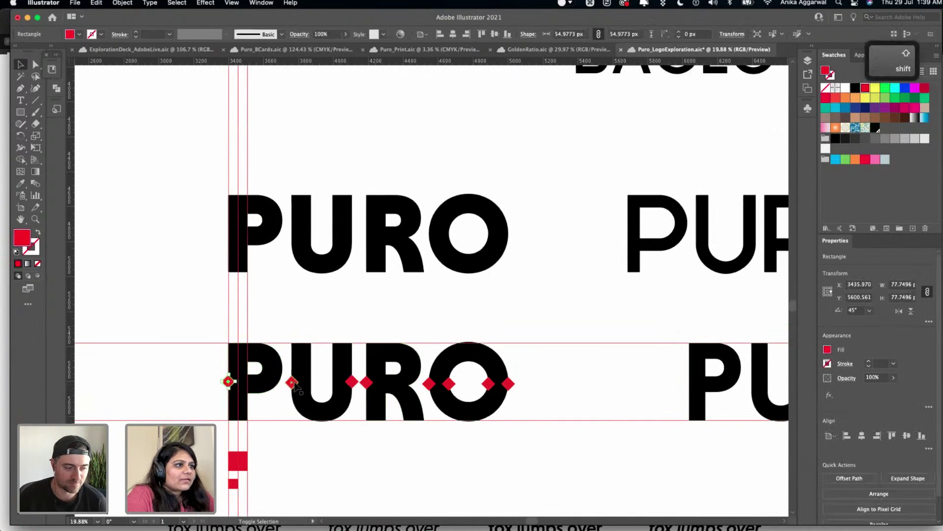
pyautogui.keyDown('shift'); pyautogui.click(291, 382); pyautogui.keyUp('shift')
pyautogui.keyDown('shift'); pyautogui.click(352, 382); pyautogui.keyUp('shift')
pyautogui.keyDown('shift'); pyautogui.click(366, 383); pyautogui.keyUp('shift')
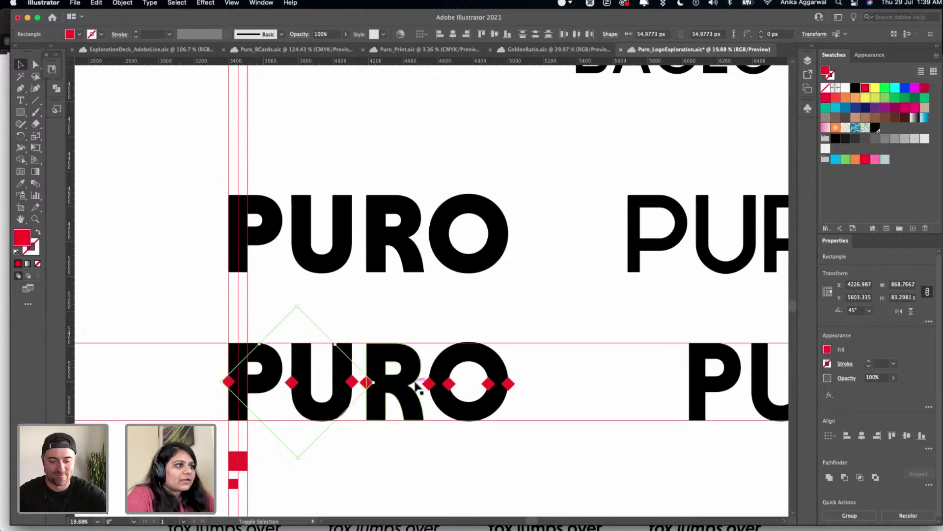
pyautogui.keyDown('shift'); pyautogui.click(429, 383); pyautogui.keyUp('shift')
pyautogui.keyDown('shift'); pyautogui.click(449, 384); pyautogui.keyUp('shift')
pyautogui.keyDown('shift'); pyautogui.click(488, 383); pyautogui.keyUp('shift')
pyautogui.keyDown('shift'); pyautogui.click(509, 383); pyautogui.keyUp('shift')
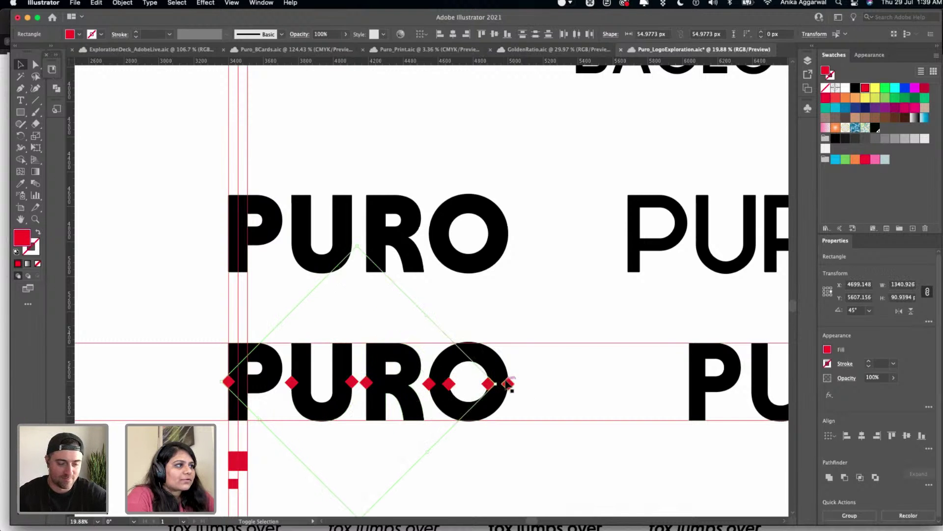
pyautogui.keyDown('shift'); pyautogui.click(509, 383); pyautogui.keyUp('shift')
pyautogui.scroll(-5, 506, 383)
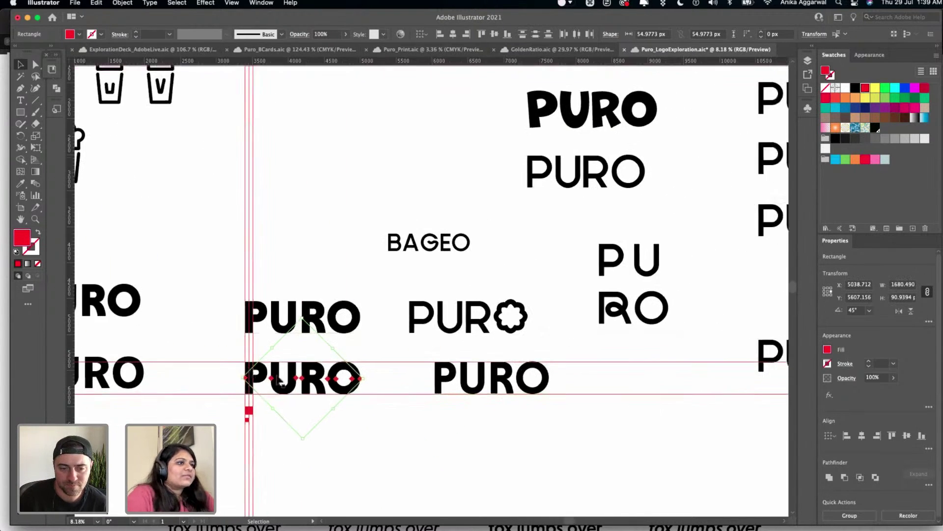
pyautogui.moveTo(280, 382); pyautogui.dragTo(489, 383)
pyautogui.scroll(5, 487, 377)
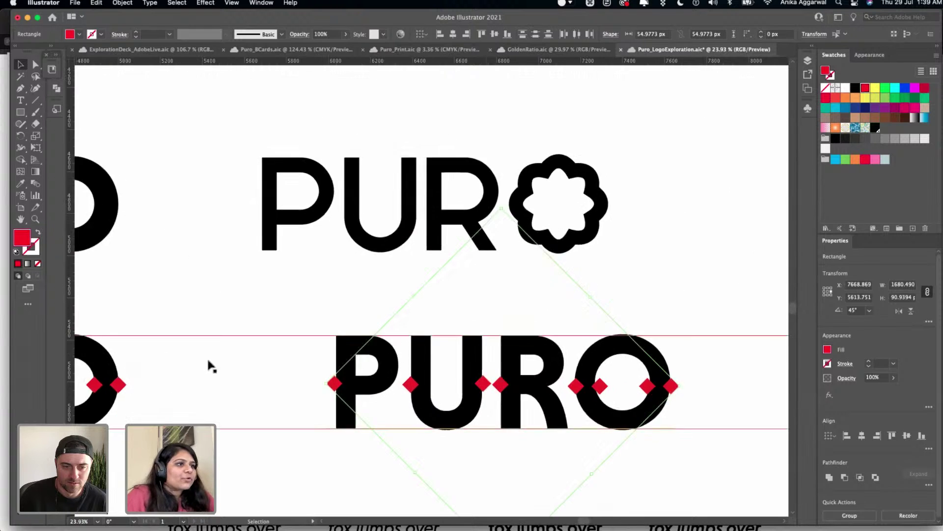
# - Center the copied diamonds on the outer edges of the Bold wordmark's P, U and R stems
pyautogui.scroll(3, 454, 379)
pyautogui.moveTo(202, 396); pyautogui.dragTo(206, 396)
pyautogui.click(248, 248)
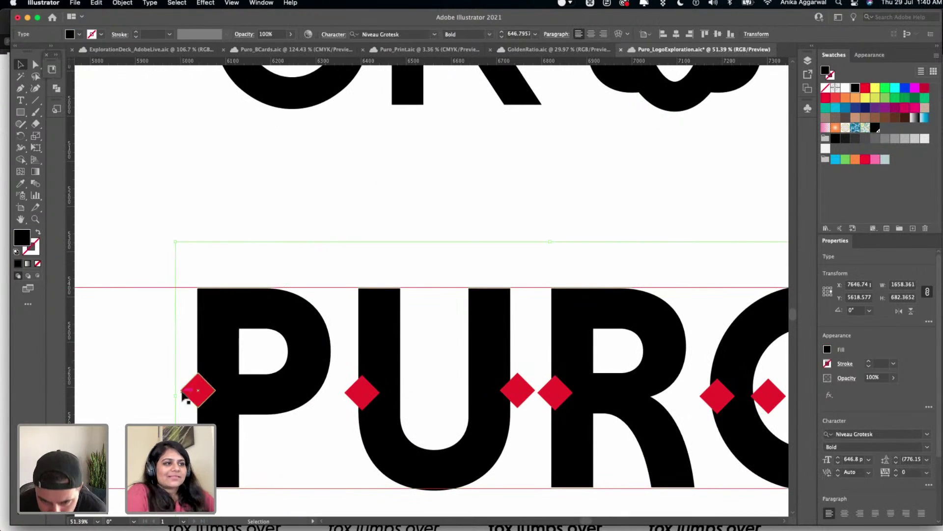
pyautogui.click(197, 388)
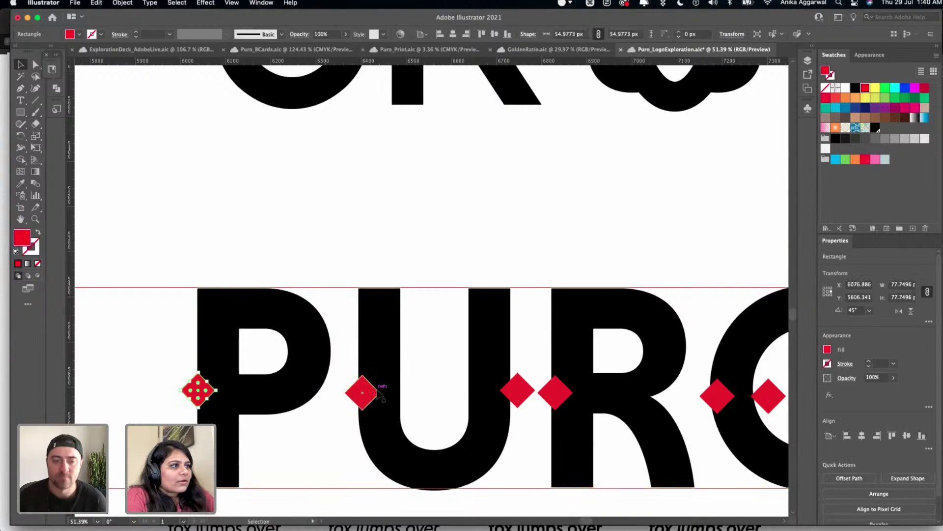
pyautogui.click(360, 395)
pyautogui.moveTo(519, 395); pyautogui.dragTo(557, 391)
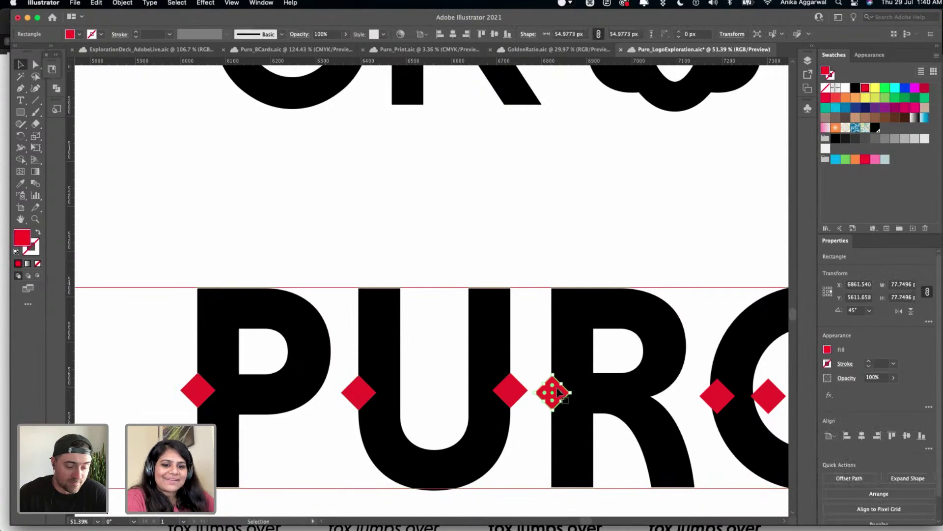
pyautogui.click(677, 252)
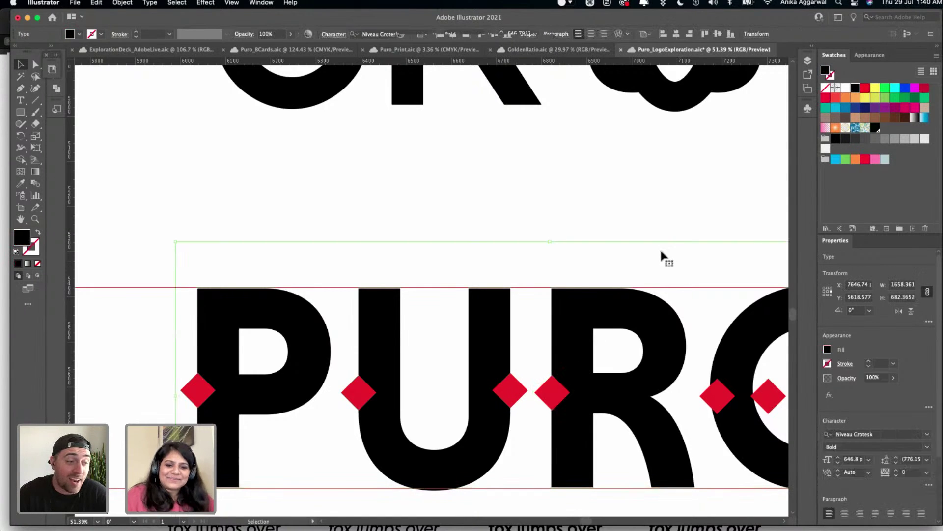
# - Reposition the copied diamonds on the outer and inner edges of the Bold wordmark's O
pyautogui.hscroll(5, 659, 247)
pyautogui.moveTo(560, 394); pyautogui.dragTo(557, 397)
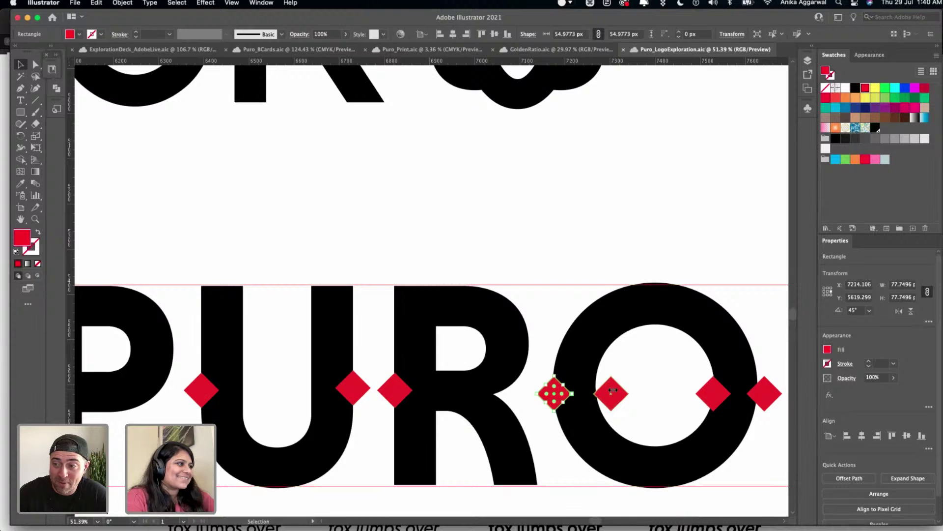
pyautogui.moveTo(611, 386); pyautogui.dragTo(595, 390)
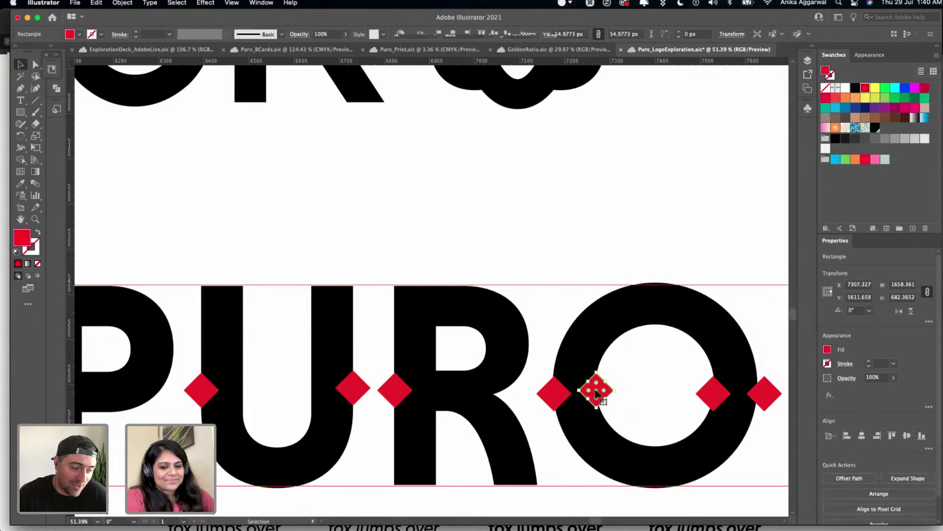
pyautogui.hscroll(5, 593, 384)
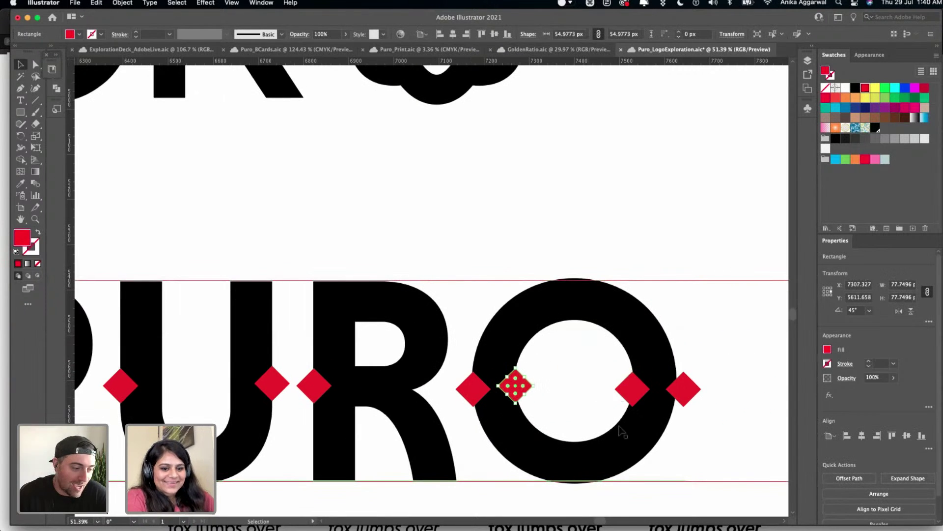
pyautogui.moveTo(687, 388); pyautogui.dragTo(681, 389)
pyautogui.click(696, 338)
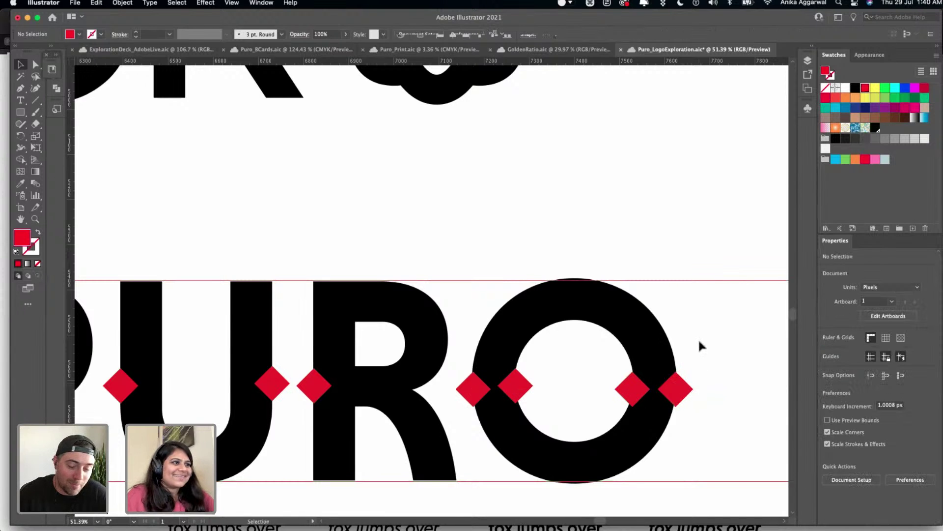
# - Check the Bold wordmark with its diamonds as a whole and save the logo exploration file
pyautogui.keyDown('alt'); pyautogui.scroll(-5, 484, 192); pyautogui.keyUp('alt')
pyautogui.click(352, 274)
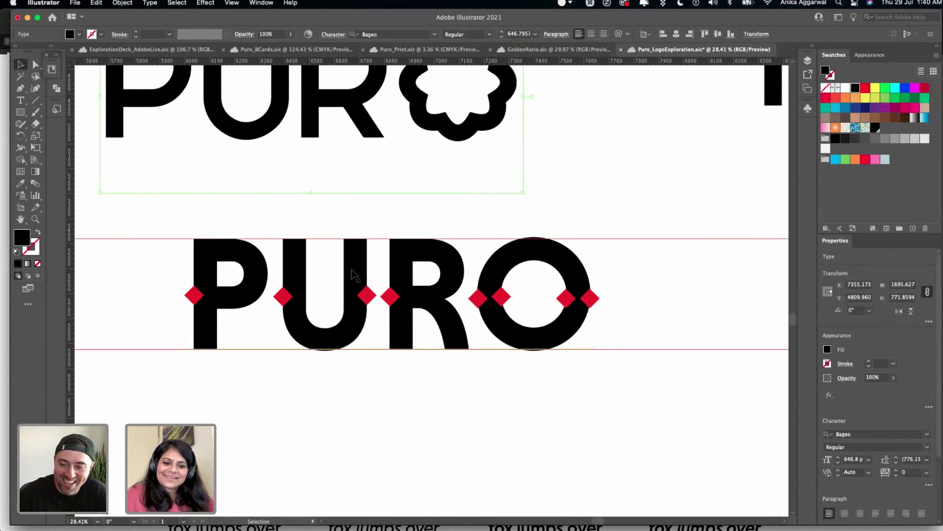
pyautogui.click(205, 389)
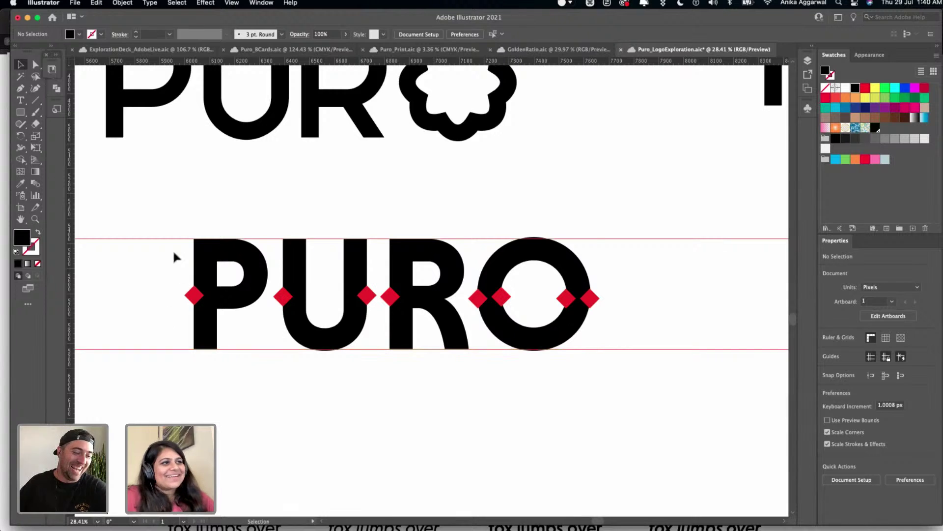
pyautogui.press('super+s')
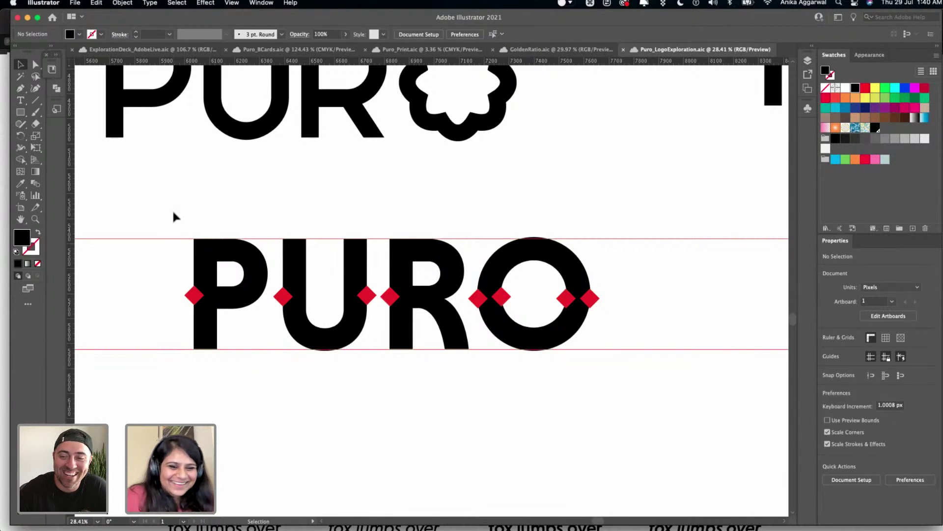
# - Move the red diamond on the Bold P's stem slightly down, level with the diamond on the U's outer left edge
pyautogui.scroll(5, 196, 235)
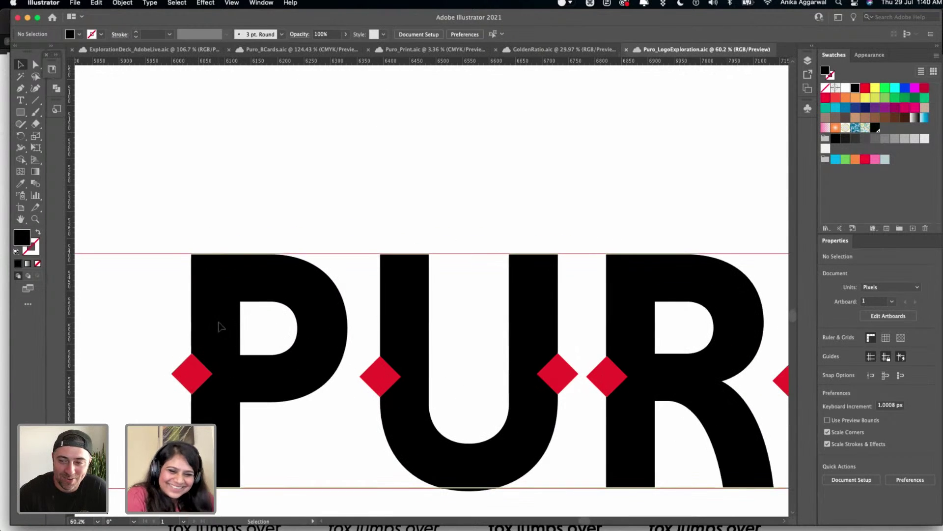
pyautogui.click(196, 369)
pyautogui.press('super+shift+g')
pyautogui.click(196, 186)
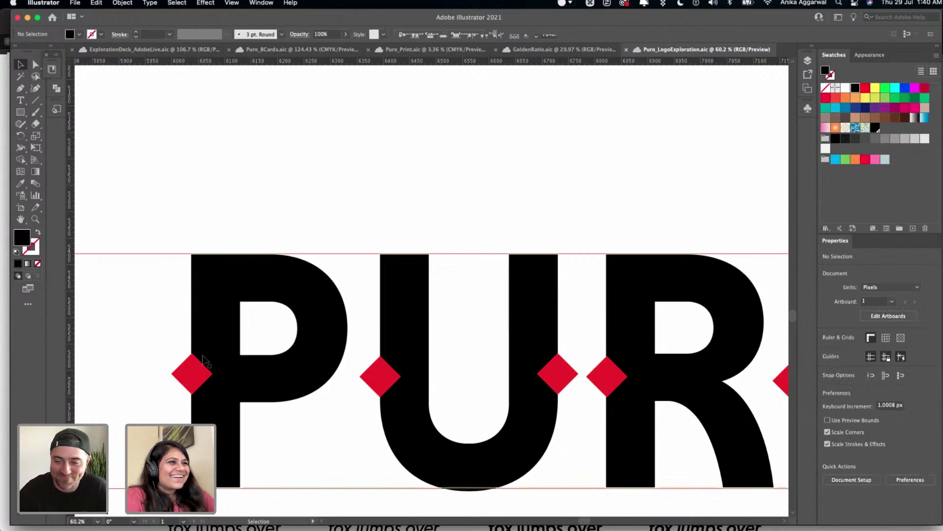
pyautogui.click(194, 373)
pyautogui.click(210, 197)
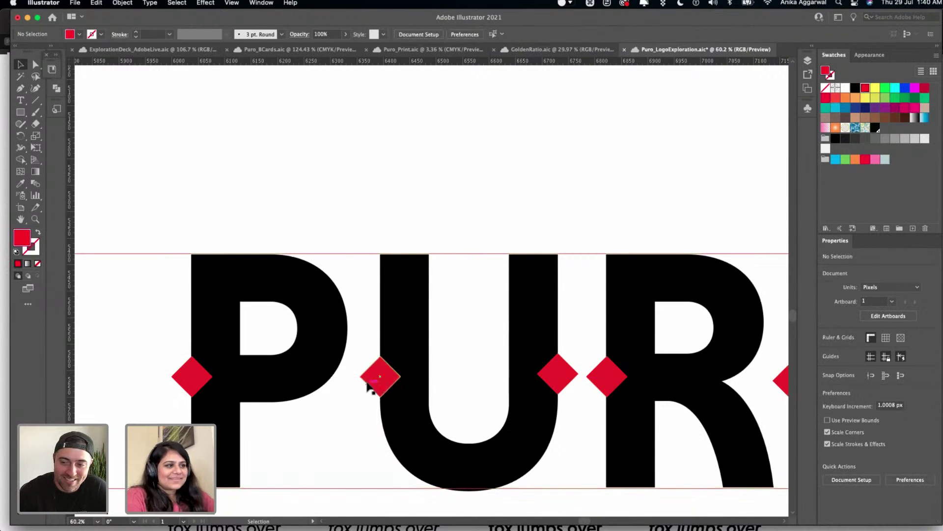
# - Try to level the two diamonds on the U with the P's diamond by moving them individually
pyautogui.moveTo(380, 382); pyautogui.dragTo(380, 382)
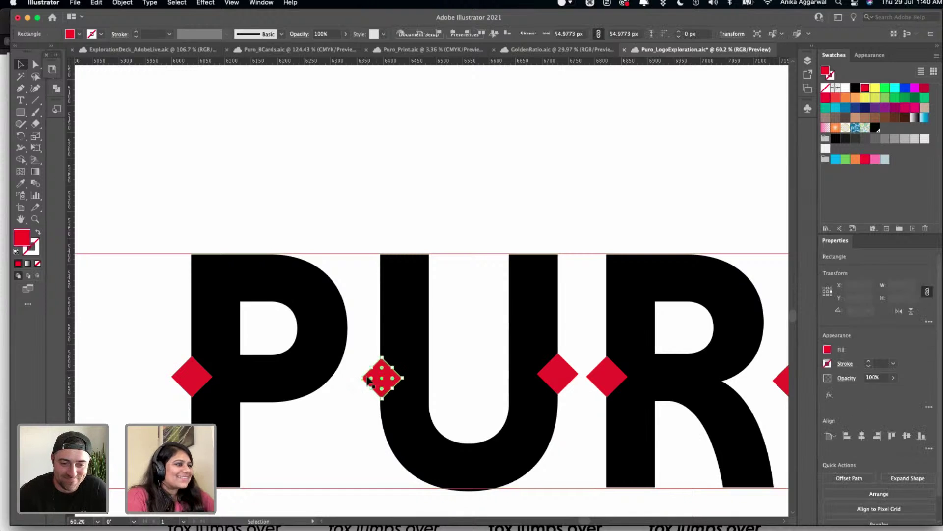
pyautogui.keyDown('shift'); pyautogui.click(192, 376); pyautogui.keyUp('shift')
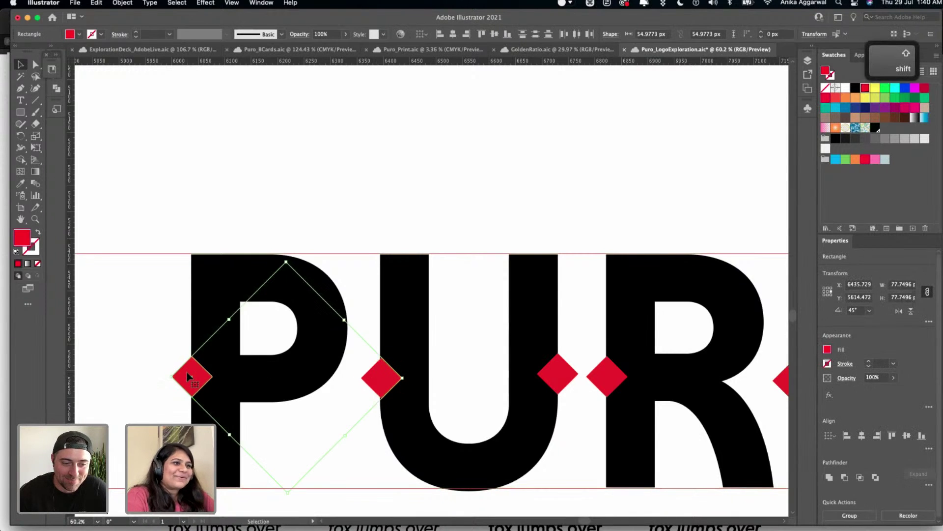
pyautogui.click(561, 374)
pyautogui.click(543, 231)
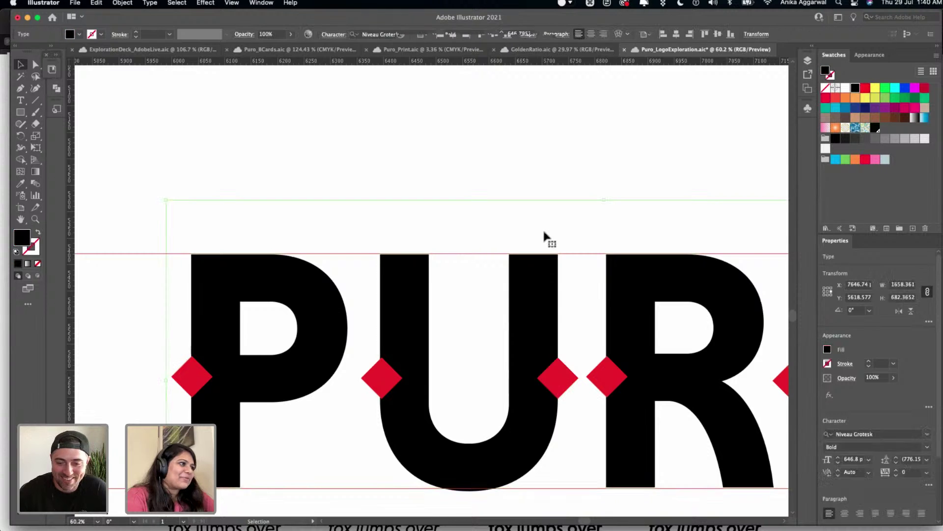
pyautogui.click(555, 378)
pyautogui.press('super+a')
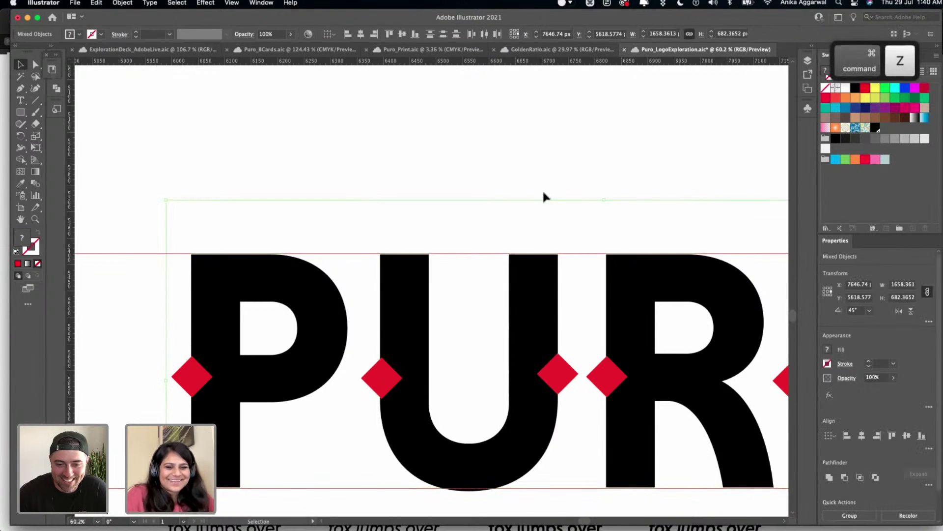
# - Align the vertical centers of all eight diamonds on the Bold wordmark, using the P's diamond as the key object
pyautogui.scroll(-3, 541, 181)
pyautogui.hscroll(3, 557, 249)
pyautogui.scroll(-1, 557, 249)
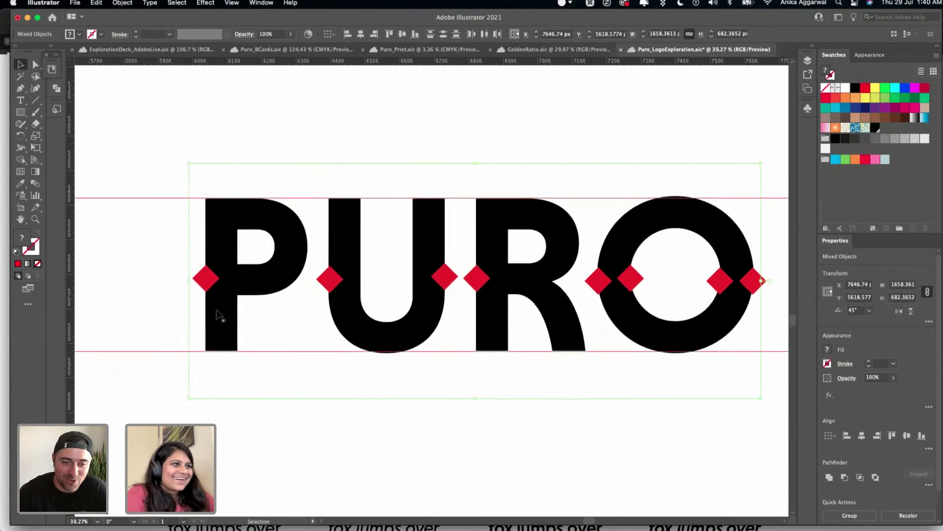
pyautogui.click(203, 279)
pyautogui.keyDown('shift'); pyautogui.click(330, 279); pyautogui.keyUp('shift')
pyautogui.keyDown('shift'); pyautogui.click(444, 277); pyautogui.keyUp('shift')
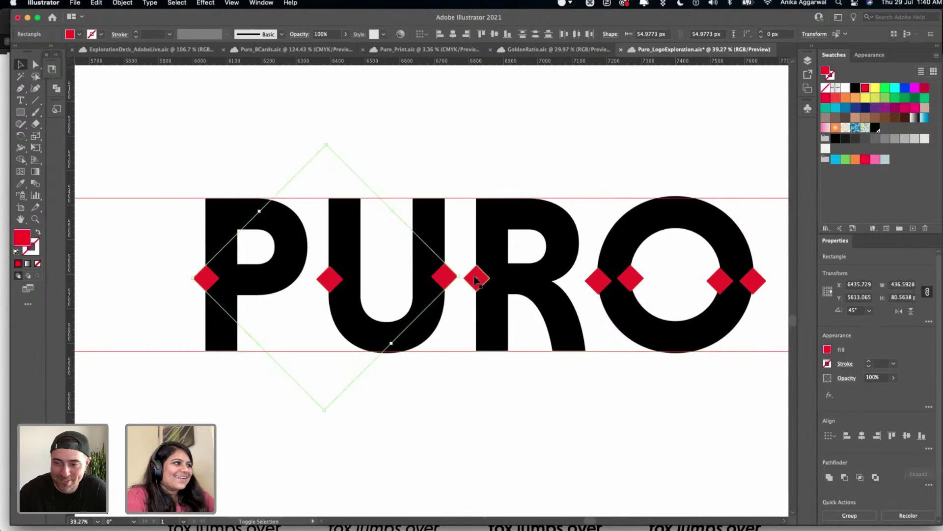
pyautogui.keyDown('shift'); pyautogui.click(475, 280); pyautogui.keyUp('shift')
pyautogui.keyDown('shift'); pyautogui.click(600, 279); pyautogui.keyUp('shift')
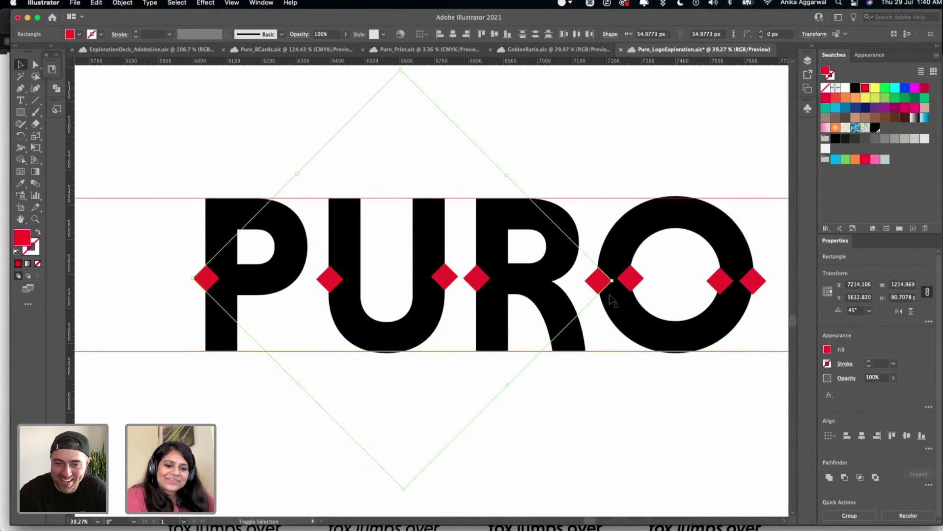
pyautogui.keyDown('shift'); pyautogui.click(631, 278); pyautogui.keyUp('shift')
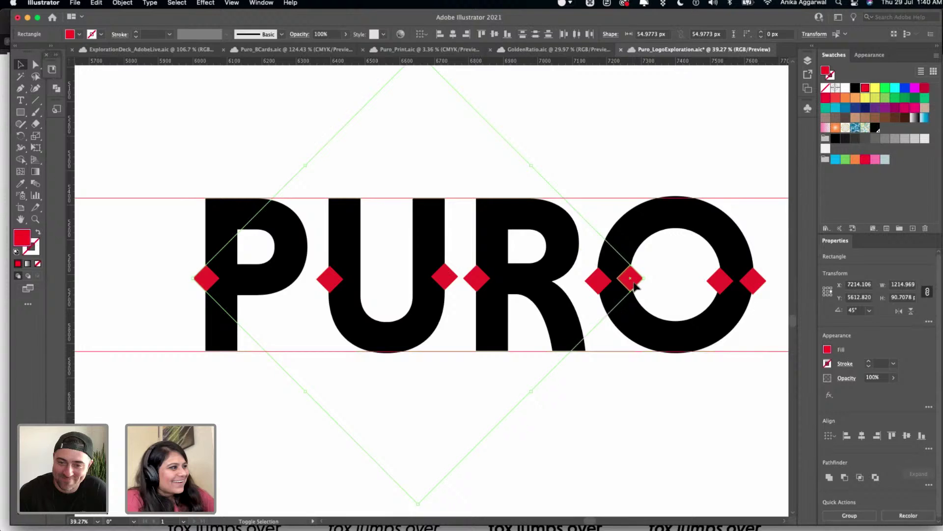
pyautogui.keyDown('shift'); pyautogui.click(720, 281); pyautogui.keyUp('shift')
pyautogui.keyDown('shift'); pyautogui.click(752, 280); pyautogui.keyUp('shift')
pyautogui.click(202, 279)
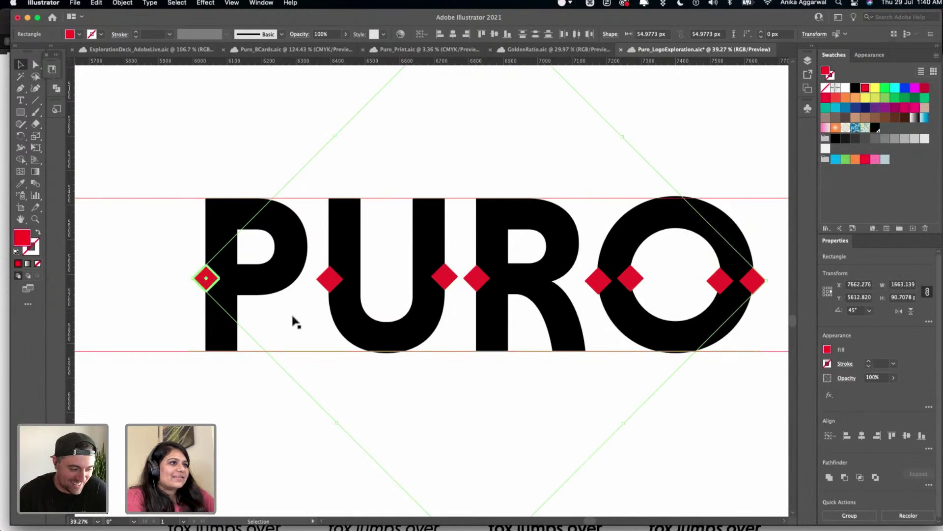
pyautogui.click(902, 437)
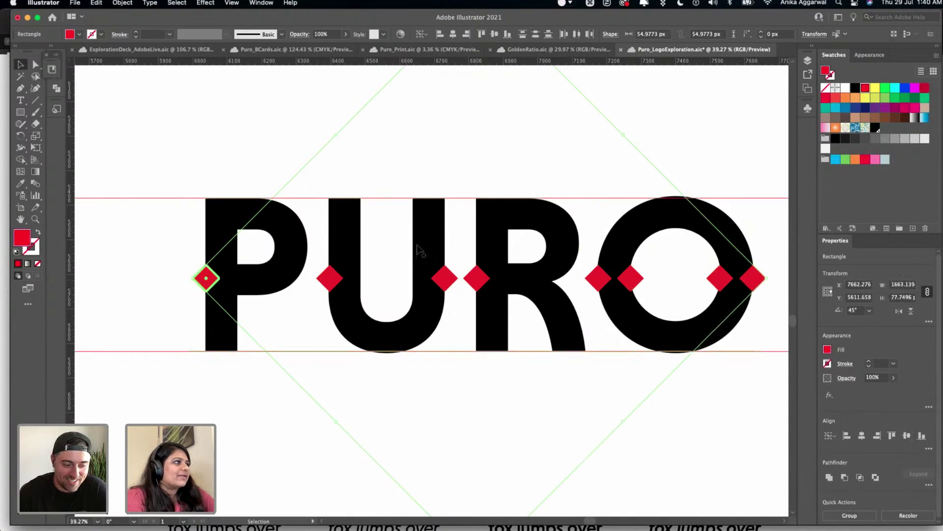
pyautogui.click(239, 145)
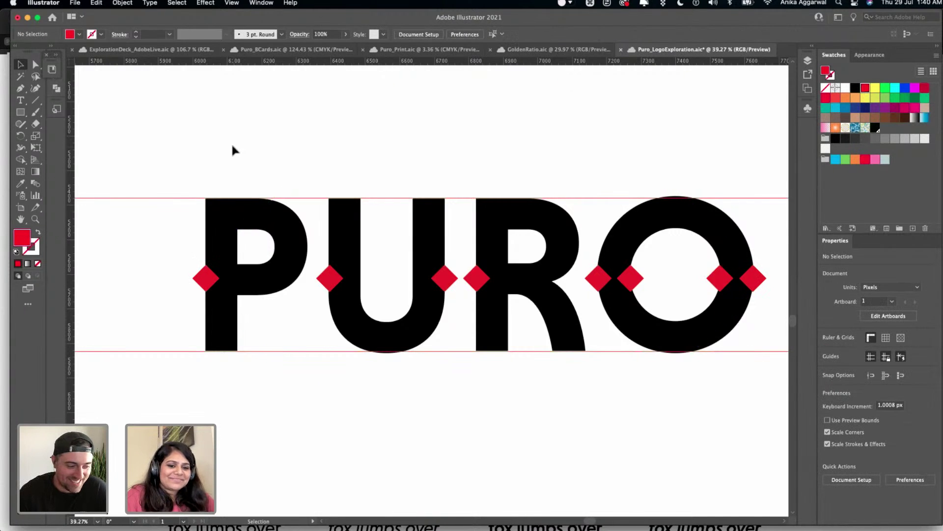
# - Save the logo exploration file and check the Bold wordmark with its levelled diamonds with the guides hidden
pyautogui.rightClick(233, 146)
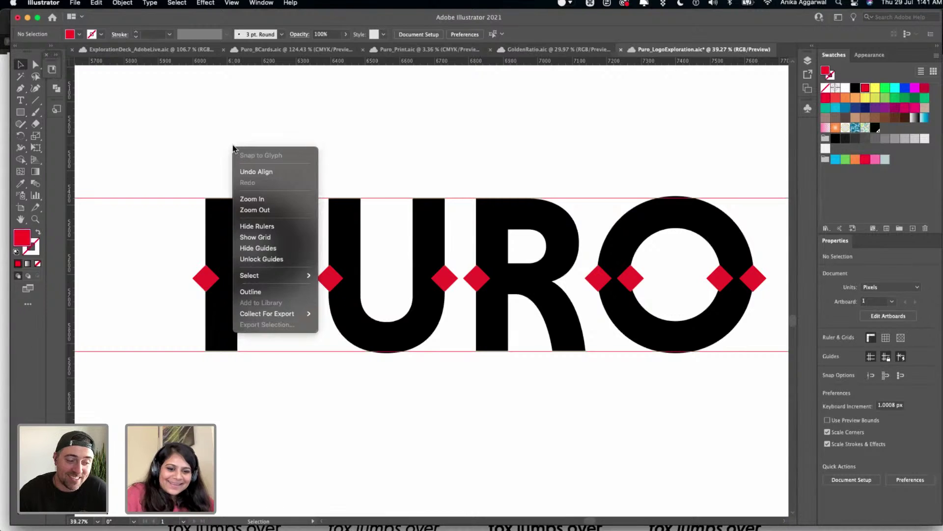
pyautogui.click(215, 119)
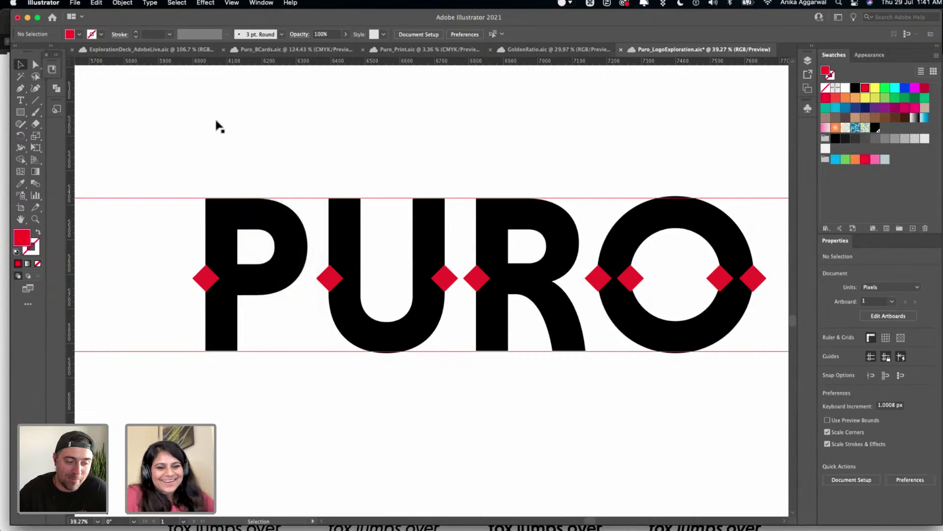
pyautogui.hscroll(2, 216, 121)
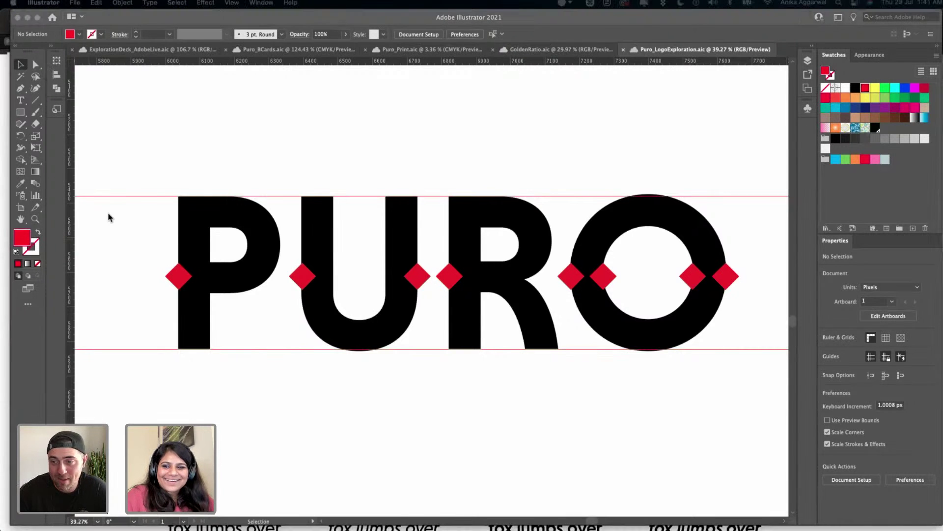
pyautogui.click(281, 154)
pyautogui.scroll(-2, 300, 154)
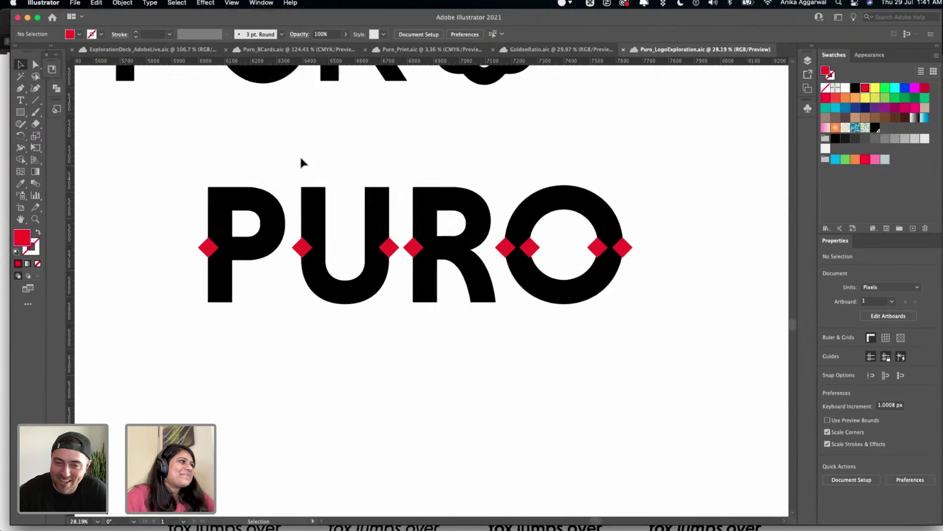
# - Duplicate the P's diamond to the upper and lower ends of the stem's outer edge, within the guides
pyautogui.scroll(3, 220, 231)
pyautogui.scroll(3, 219, 231)
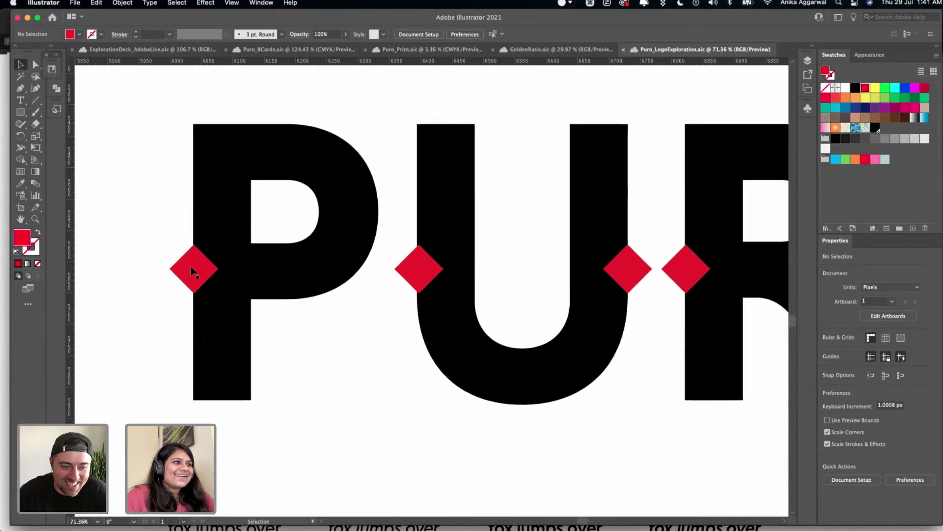
pyautogui.moveTo(191, 255); pyautogui.dragTo(193, 379)
pyautogui.click(278, 373)
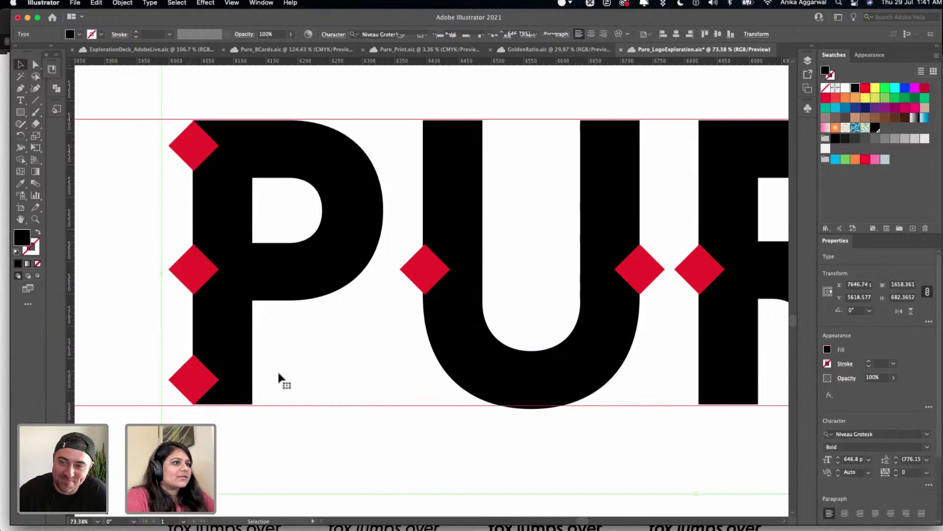
# - Cut the lowest diamond on the P's stem to its left half by deleting its right anchor point
pyautogui.click(175, 379)
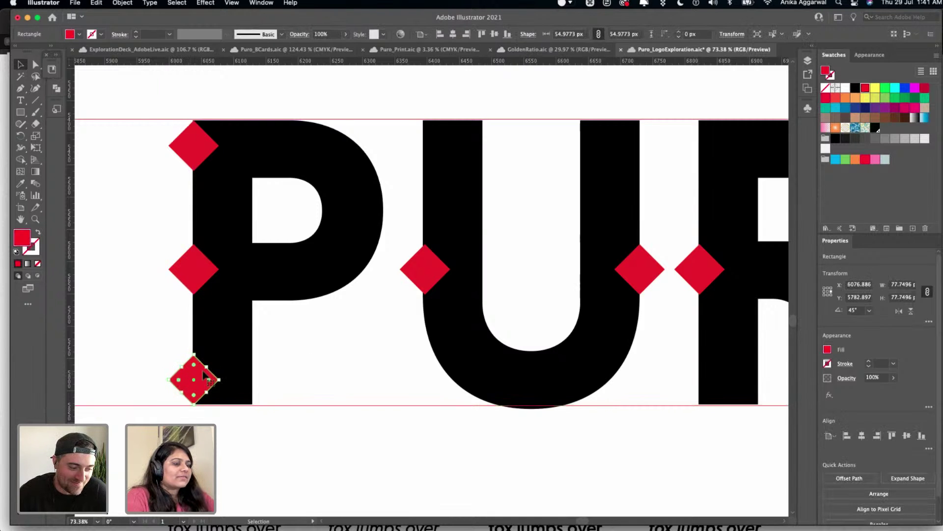
pyautogui.press('a')
pyautogui.press('Delete')
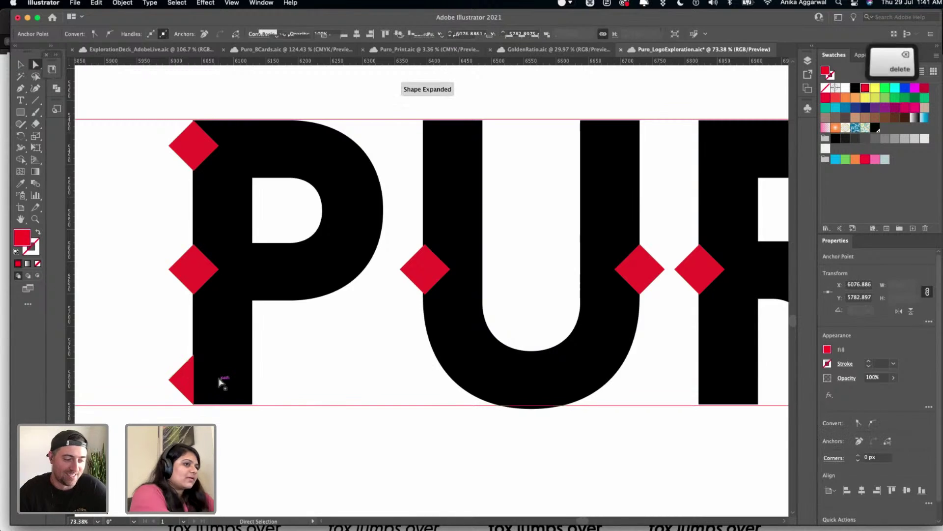
pyautogui.press('v')
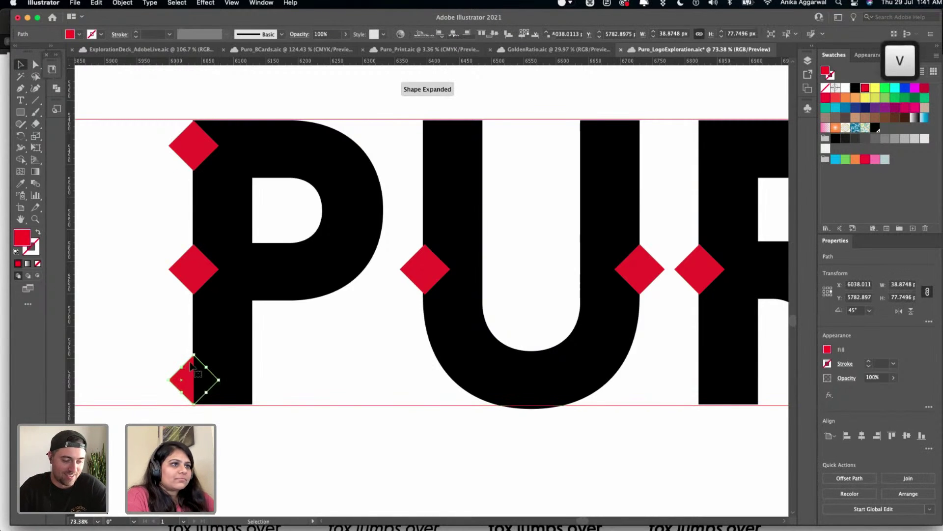
# - Try rotating the half diamond by 45° and moving it onto the lower corner of the P's stem
pyautogui.moveTo(198, 358); pyautogui.dragTo(157, 345)
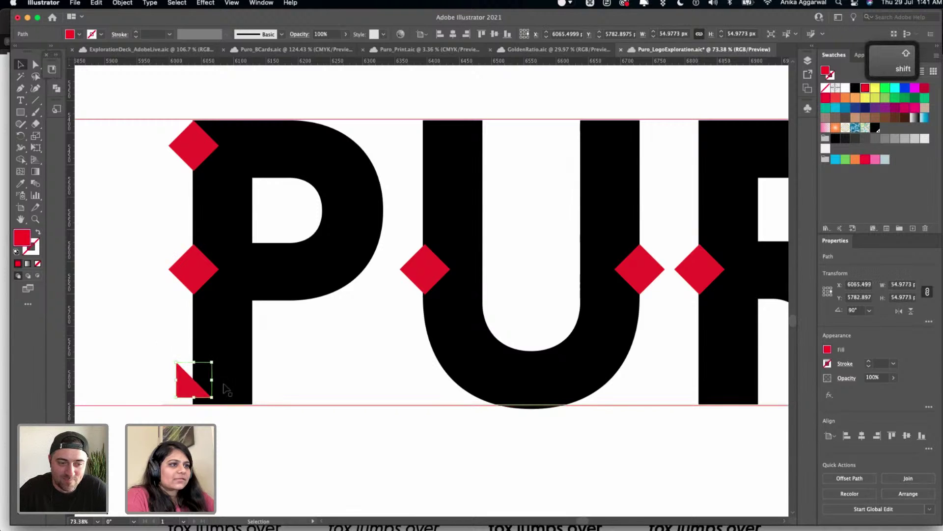
pyautogui.moveTo(198, 396); pyautogui.dragTo(205, 400)
pyautogui.press('super+z')
pyautogui.press('super+z')
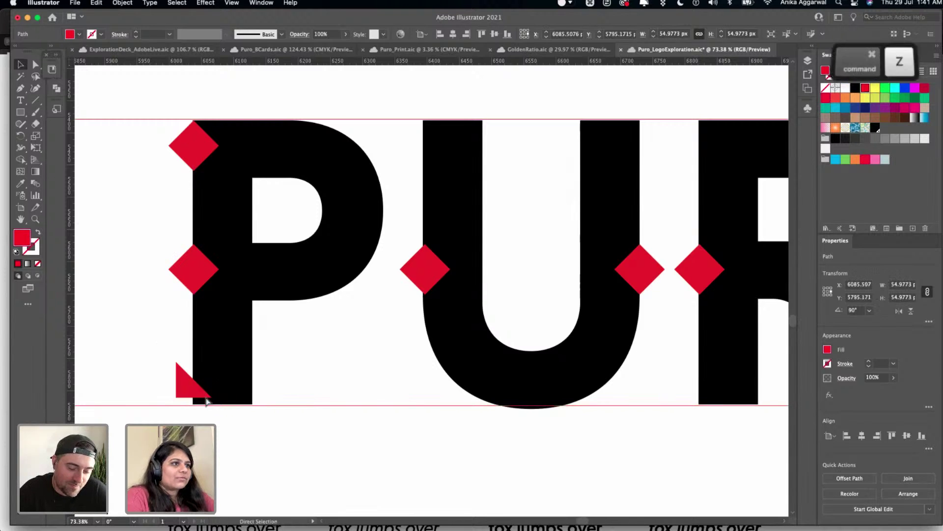
# - Rotate the half diamond by 90° so its apex points up and set its flat side along the P stem's bottom edge
pyautogui.moveTo(194, 350); pyautogui.dragTo(175, 407)
pyautogui.click(236, 388)
pyautogui.scroll(5, 198, 393)
pyautogui.hscroll(-2, 295, 354)
pyautogui.scroll(-1, 295, 354)
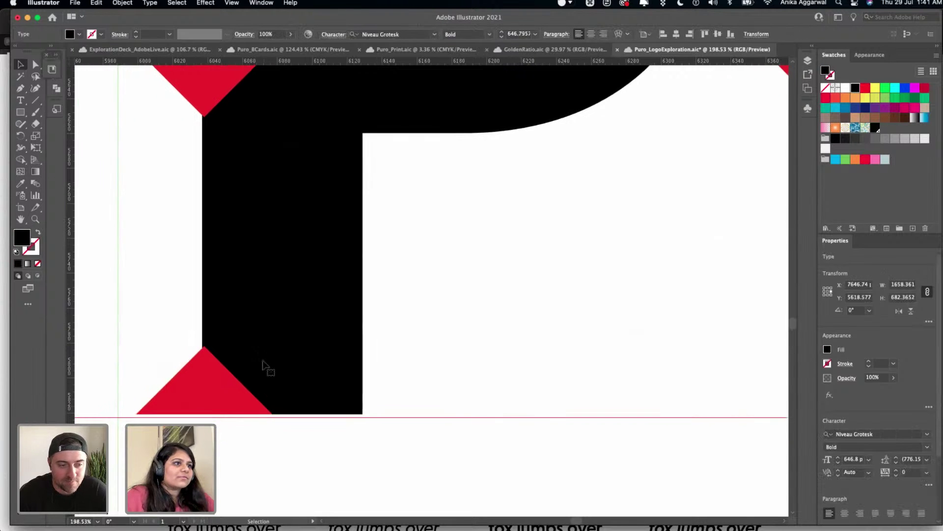
pyautogui.hscroll(-2, 245, 358)
pyautogui.scroll(-2, 245, 358)
pyautogui.moveTo(222, 369); pyautogui.dragTo(222, 367)
# - Examine the half diamond against the P's stem edge in Outline view and return to the normal preview
pyautogui.click(213, 341)
pyautogui.press('super+y')
pyautogui.press('super+z')
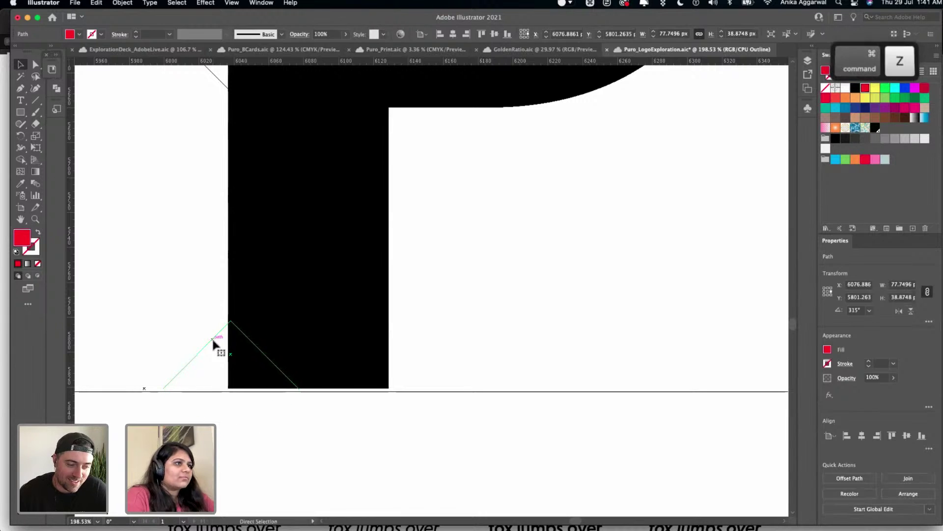
pyautogui.press('super+a')
pyautogui.scroll(-5, 473, 273)
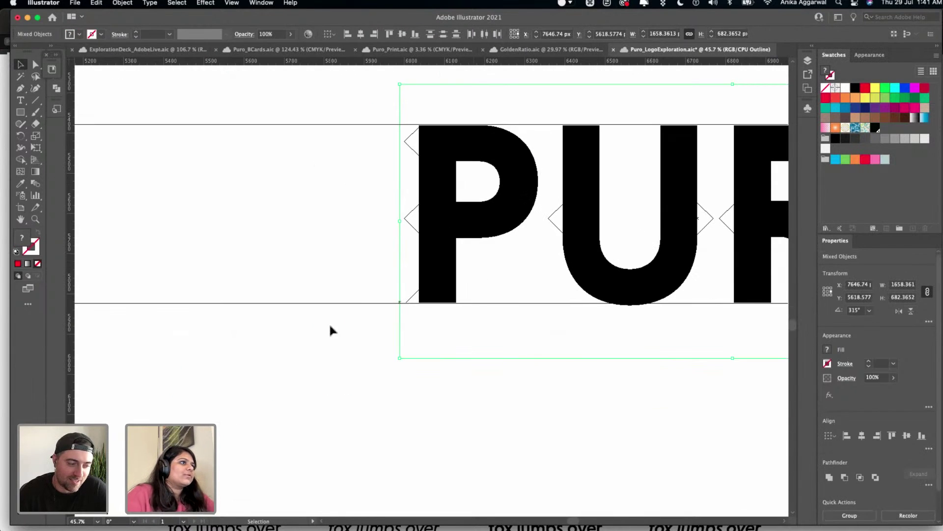
pyautogui.click(318, 360)
pyautogui.press('super+y')
pyautogui.hscroll(3, 429, 405)
pyautogui.scroll(1, 428, 404)
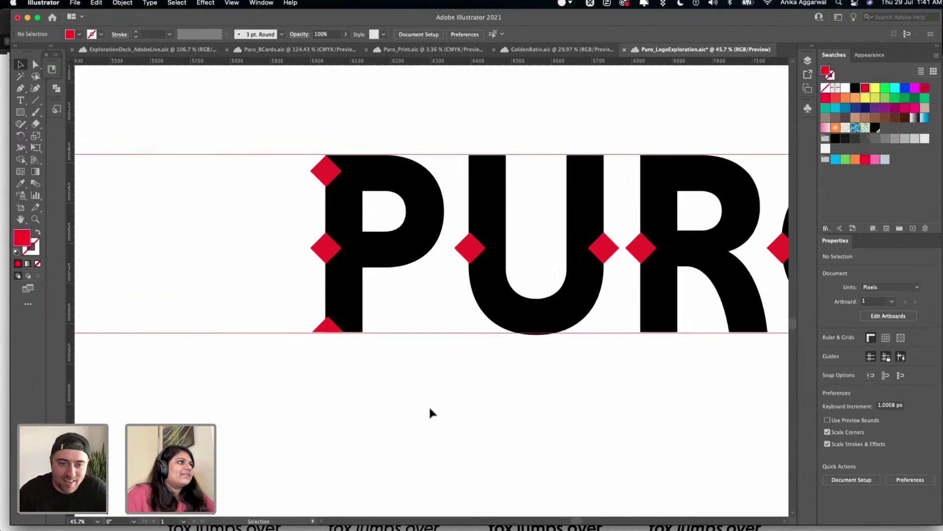
# - Convert the Bold PURO text to outlines
pyautogui.scroll(-2, 381, 423)
pyautogui.click(449, 295)
pyautogui.press('shift+super+o')
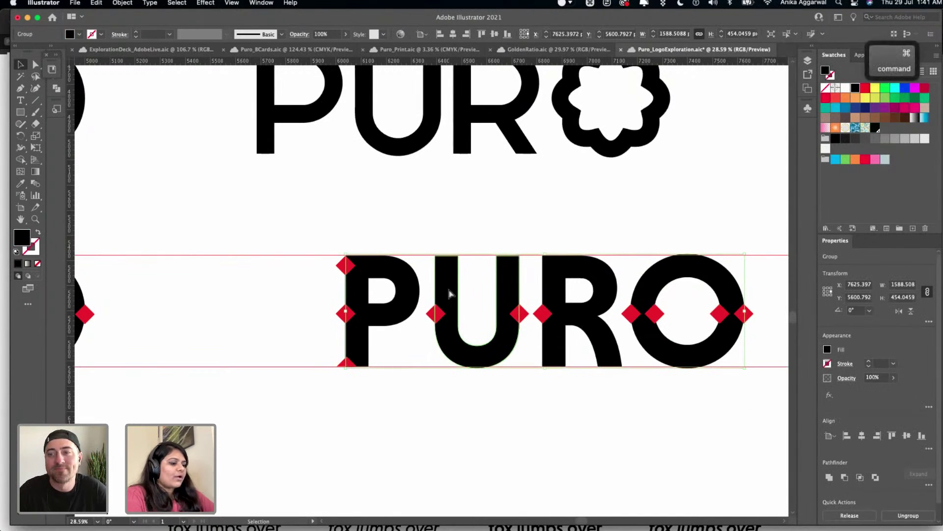
# - In Outline view, move the half diamond so its apex sits exactly on the P stem's outer left edge
pyautogui.press('super+y')
pyautogui.click(423, 214)
pyautogui.scroll(3, 424, 215)
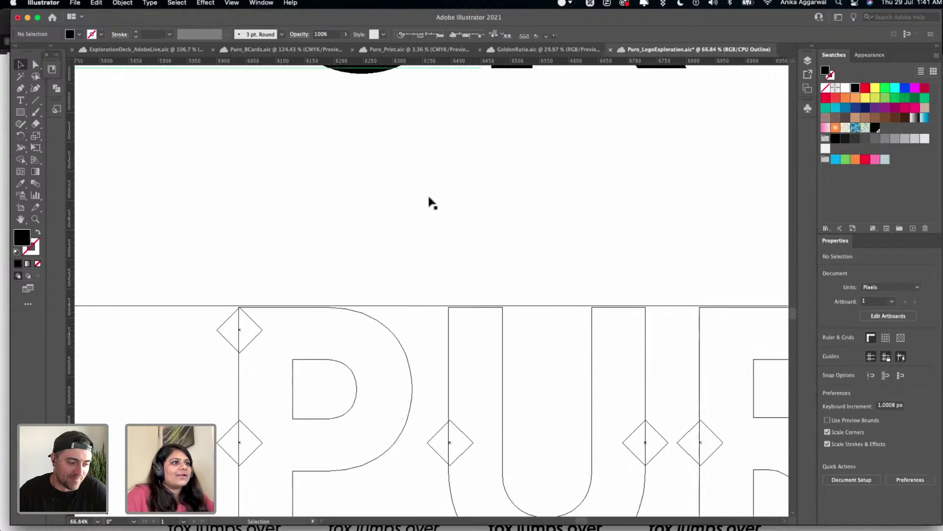
pyautogui.scroll(-5, 427, 196)
pyautogui.hscroll(-2, 428, 196)
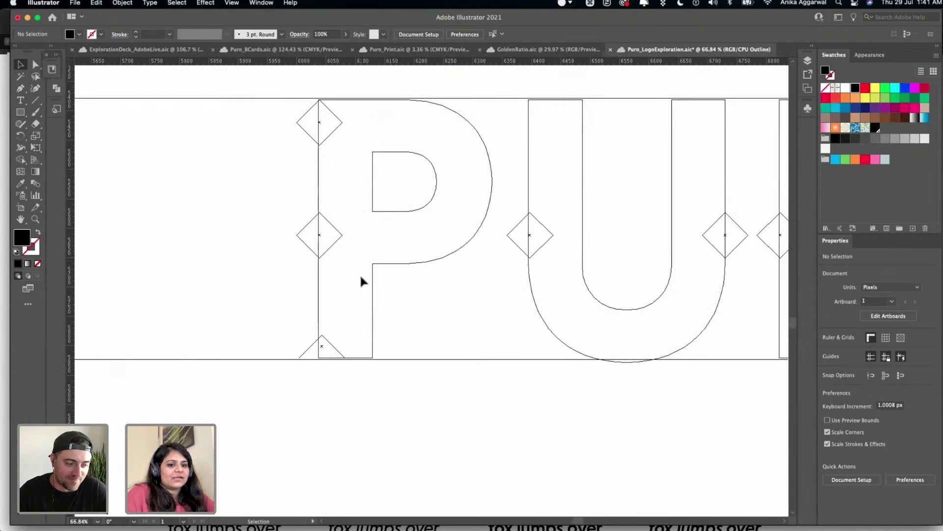
pyautogui.scroll(5, 326, 343)
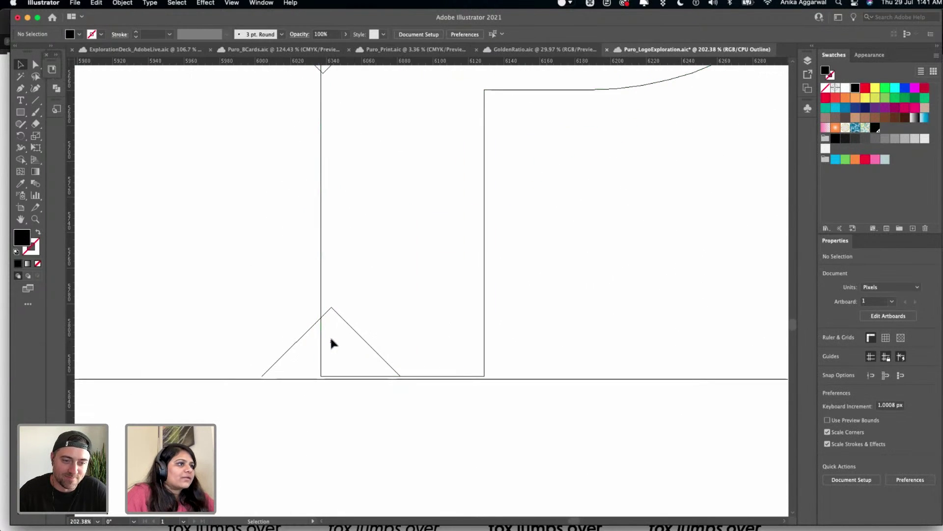
pyautogui.moveTo(331, 340); pyautogui.dragTo(320, 339)
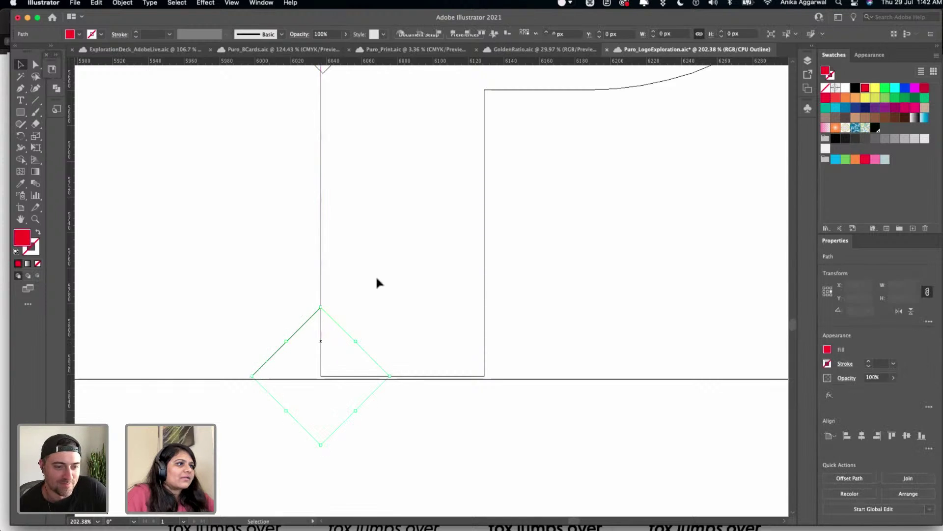
pyautogui.click(377, 282)
# - In Outline view, centre the P's middle diamond exactly on the stem's outer left edge and return to the normal preview
pyautogui.scroll(-4, 368, 257)
pyautogui.hscroll(1, 367, 257)
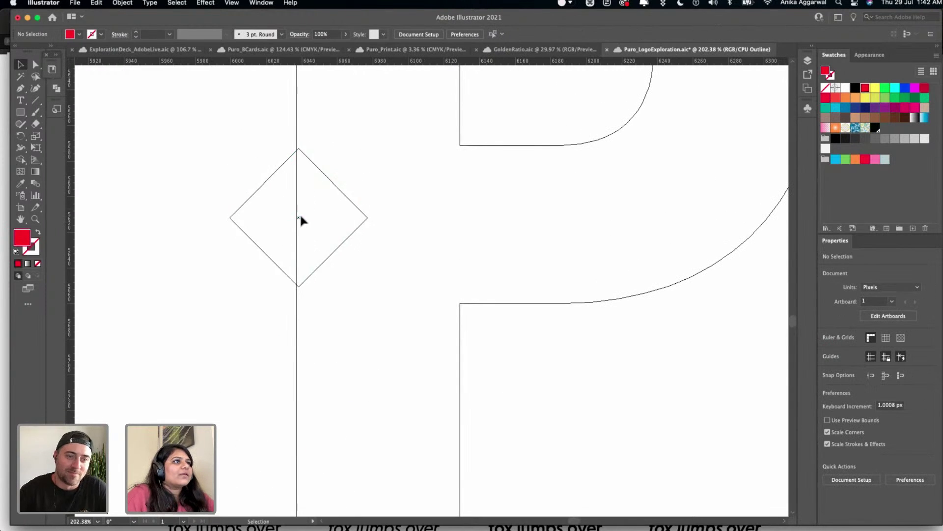
pyautogui.moveTo(299, 217); pyautogui.dragTo(301, 196)
pyautogui.scroll(5, 352, 181)
pyautogui.click(303, 209)
pyautogui.press('super+minus')
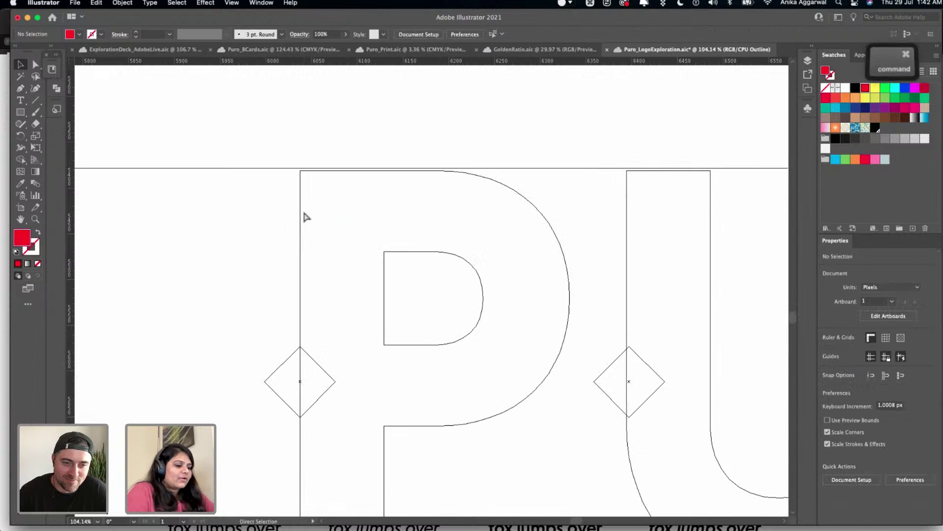
pyautogui.press('super+y')
# - Duplicate the P's bottom half diamond to the stem's top edge and flip the copy vertically so its apex points down
pyautogui.scroll(-3, 305, 211)
pyautogui.scroll(-2, 305, 211)
pyautogui.moveTo(311, 376); pyautogui.dragTo(310, 124)
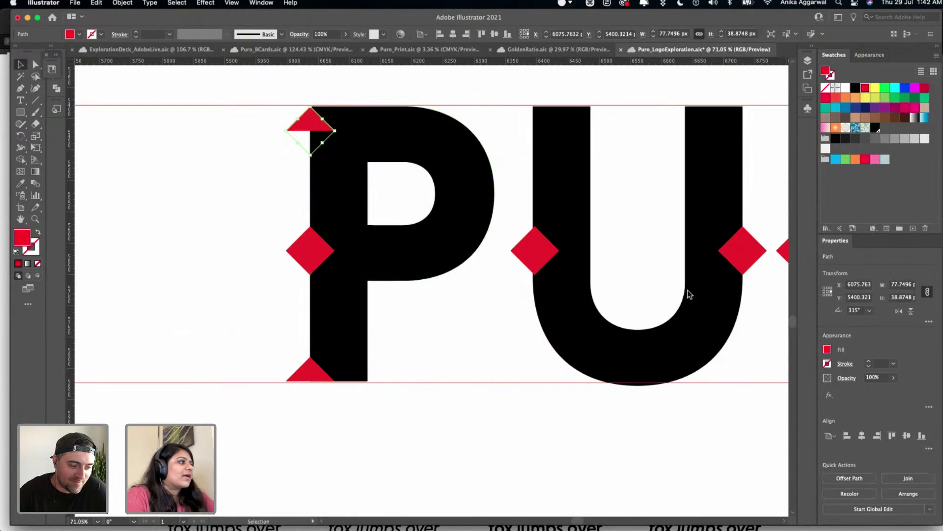
pyautogui.click(912, 311)
pyautogui.click(358, 94)
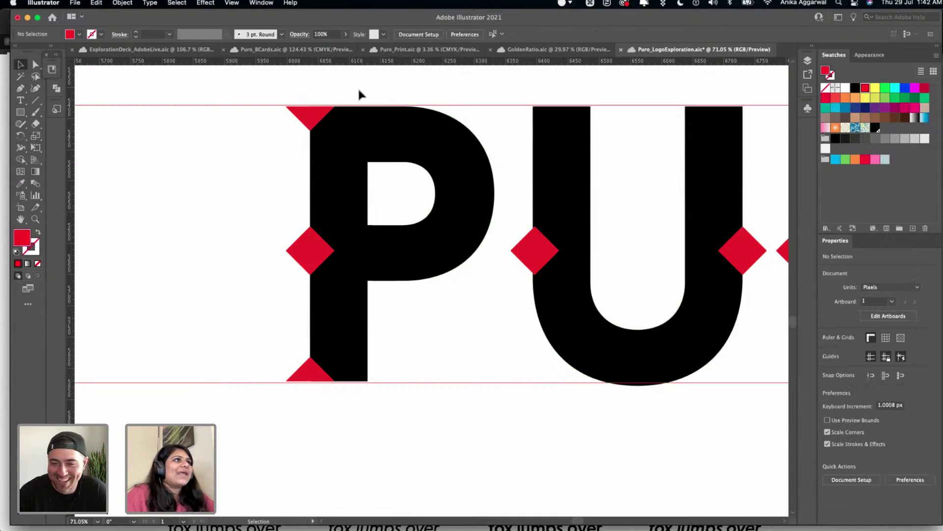
# - Copy the P's top half diamond along the cap line onto the outer top corners of both U stems
pyautogui.scroll(-3, 390, 284)
pyautogui.scroll(-1, 390, 286)
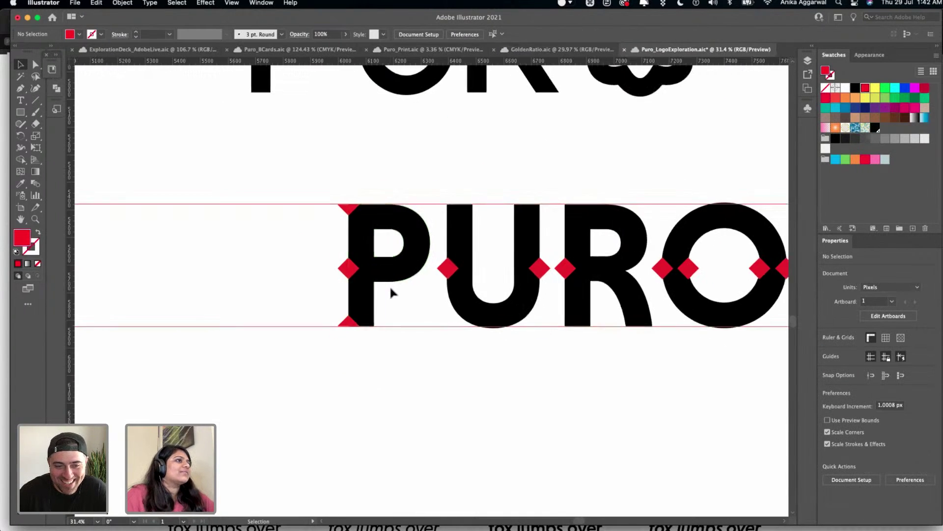
pyautogui.hscroll(3, 393, 300)
pyautogui.hscroll(3, 398, 328)
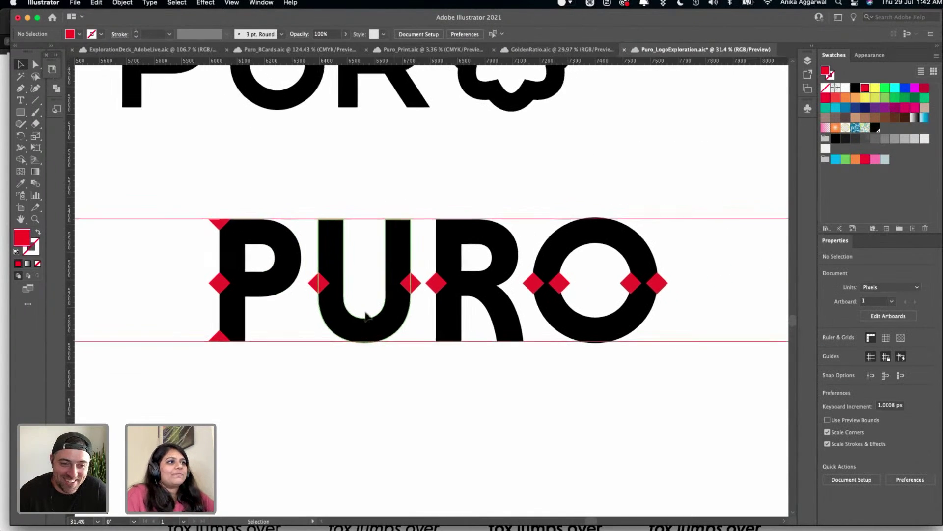
pyautogui.scroll(6, 182, 239)
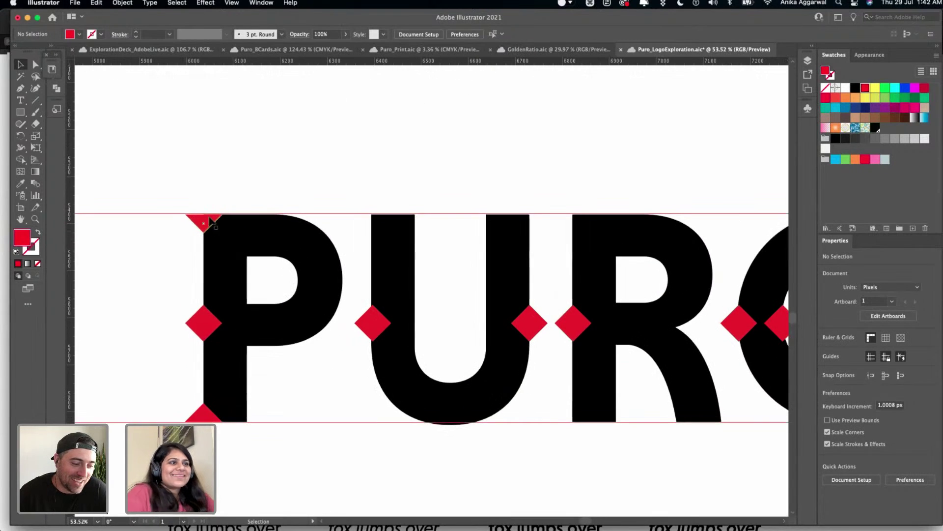
pyautogui.hscroll(5, 210, 218)
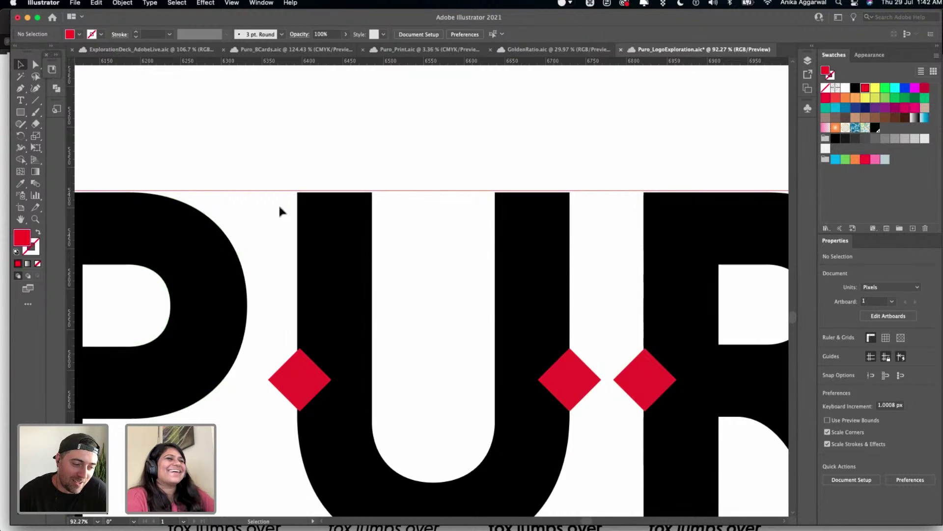
pyautogui.scroll(-5, 110, 225)
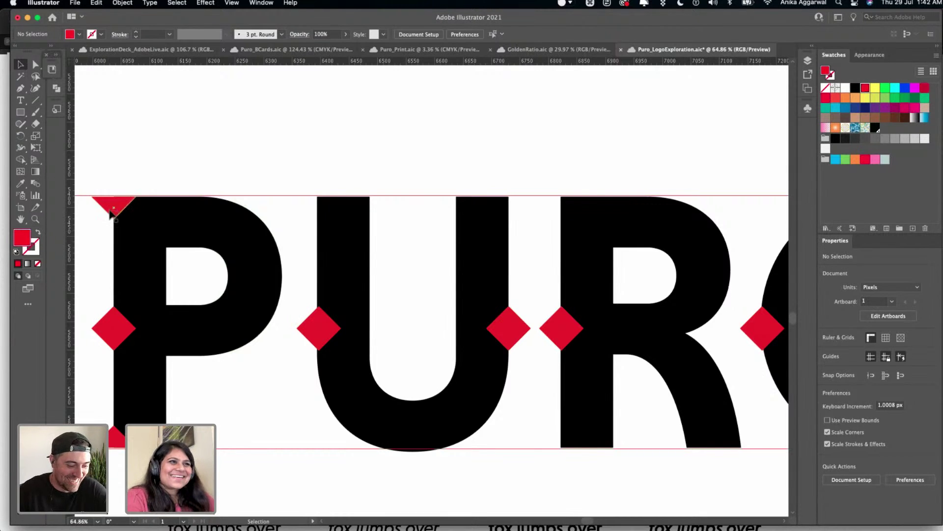
pyautogui.moveTo(112, 206); pyautogui.dragTo(509, 208)
pyautogui.press('alt')
pyautogui.click(514, 163)
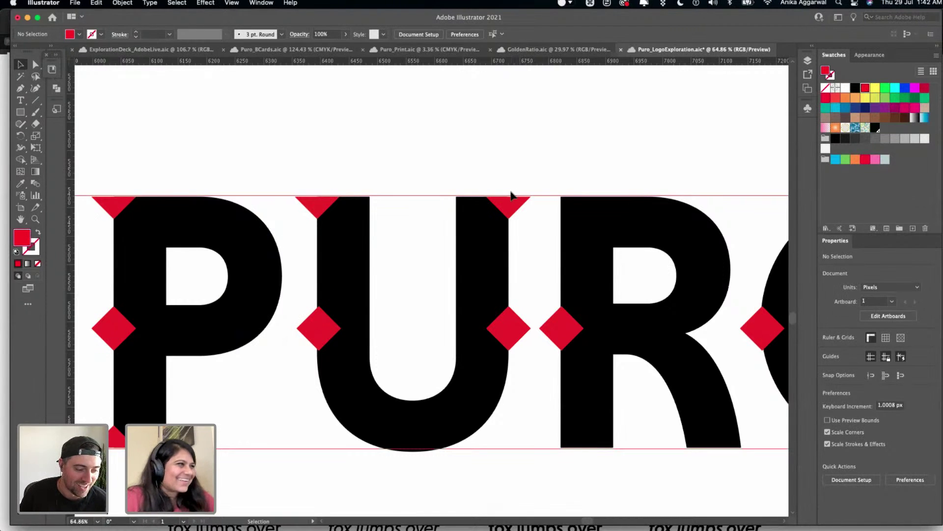
# - Copy the half diamond from the U's right stem onto the outer top corner of the R's stem
pyautogui.hscroll(3, 515, 191)
pyautogui.scroll(-5, 509, 215)
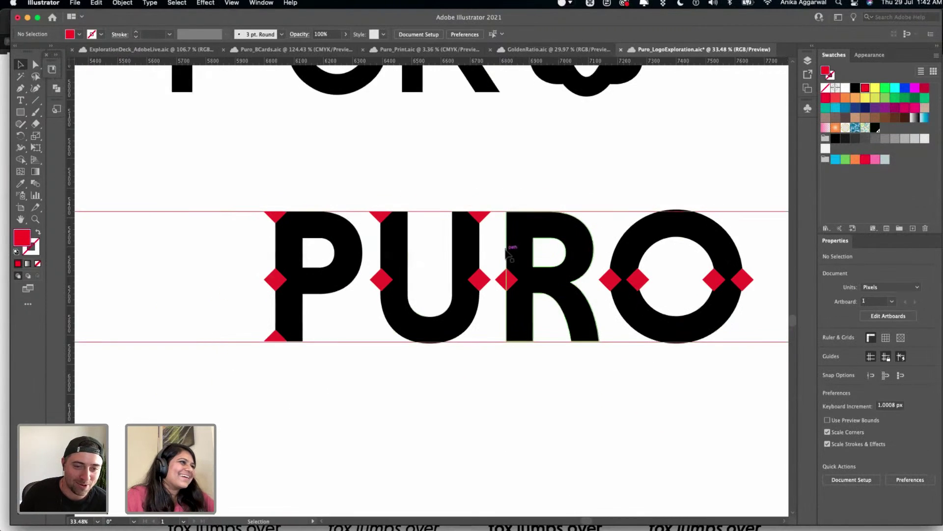
pyautogui.scroll(3, 498, 237)
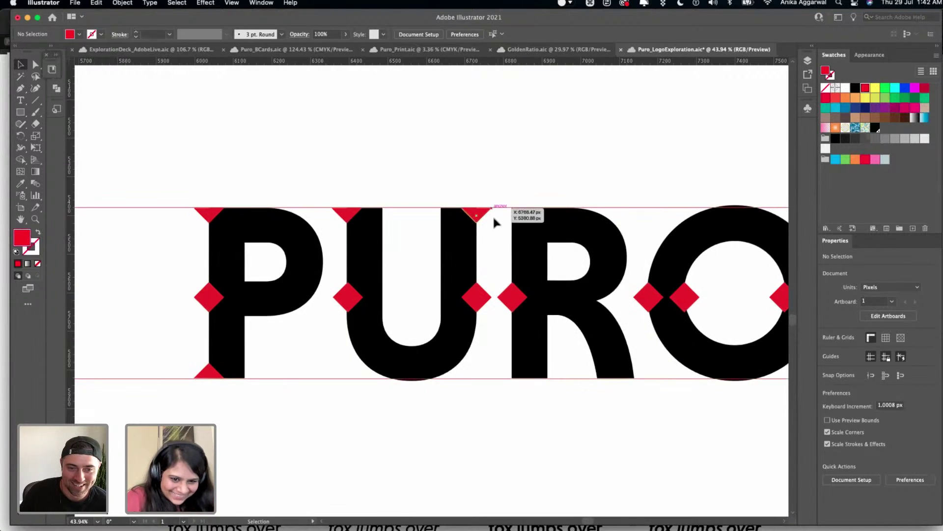
pyautogui.hscroll(3, 472, 169)
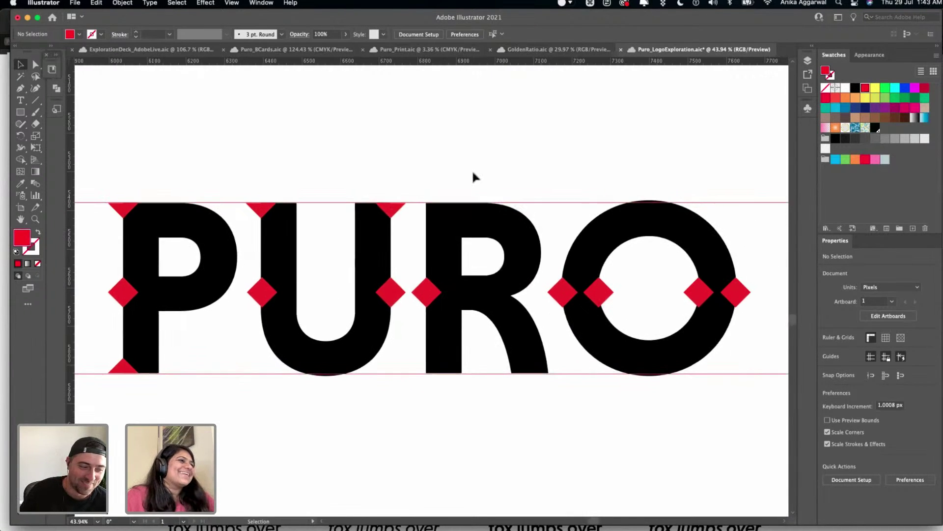
pyautogui.scroll(3, 437, 192)
pyautogui.hscroll(2, 434, 192)
pyautogui.scroll(1, 427, 189)
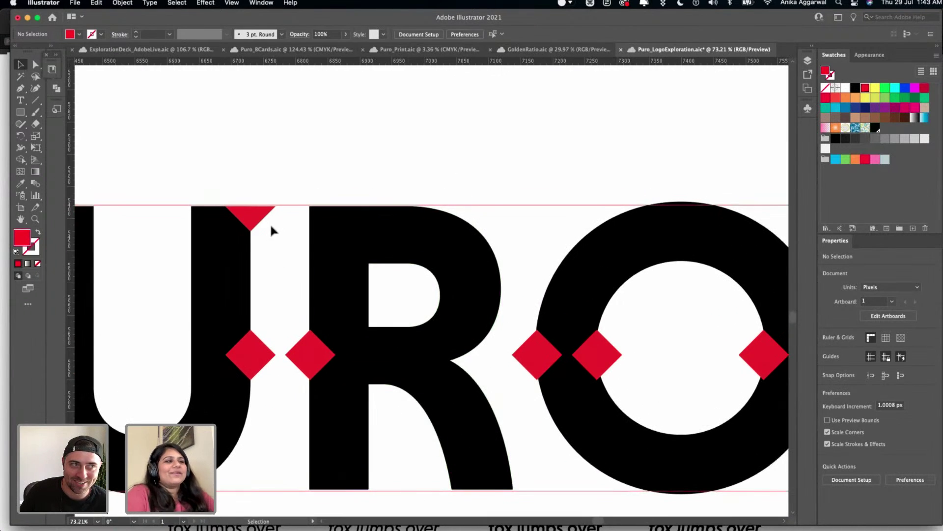
pyautogui.moveTo(245, 218); pyautogui.dragTo(308, 217)
pyautogui.click(331, 148)
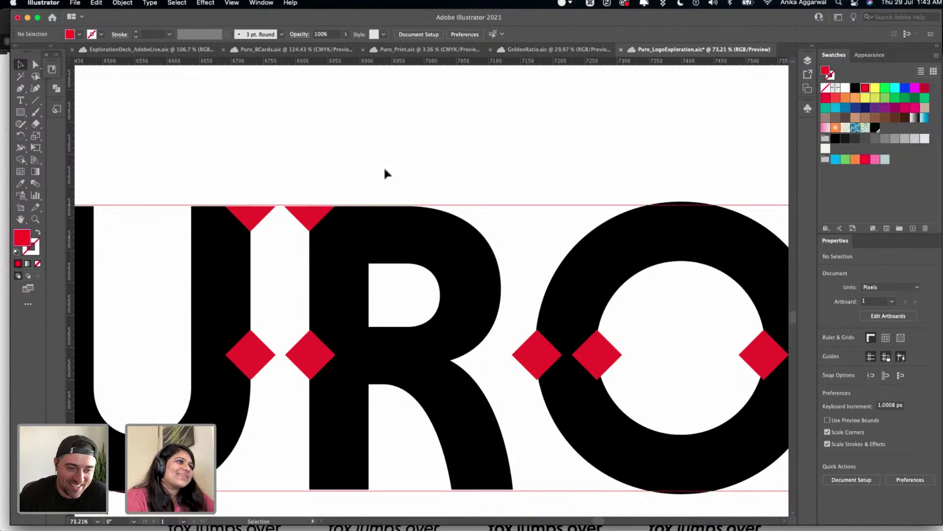
pyautogui.click(310, 216)
pyautogui.click(297, 178)
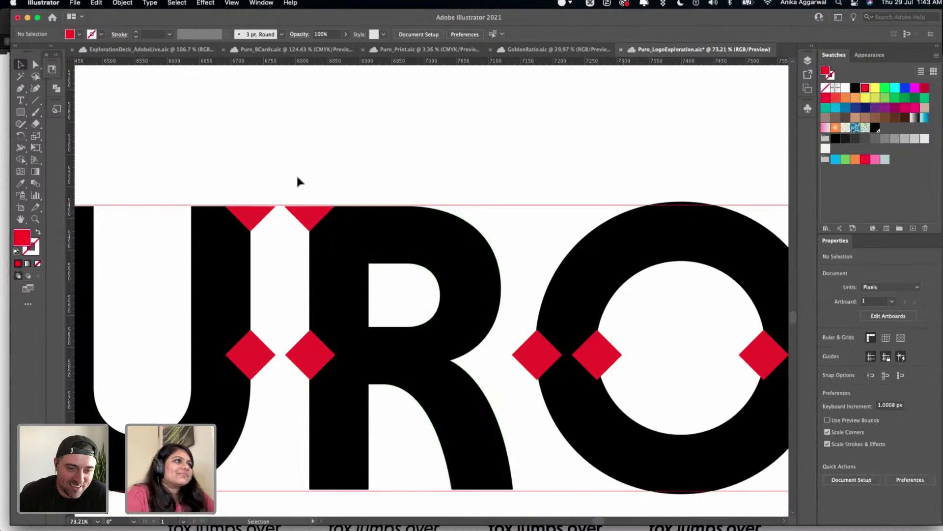
# - Copy the P's bottom half diamond along the baseline onto the outer bottom corner of the R's stem
pyautogui.scroll(-5, 298, 173)
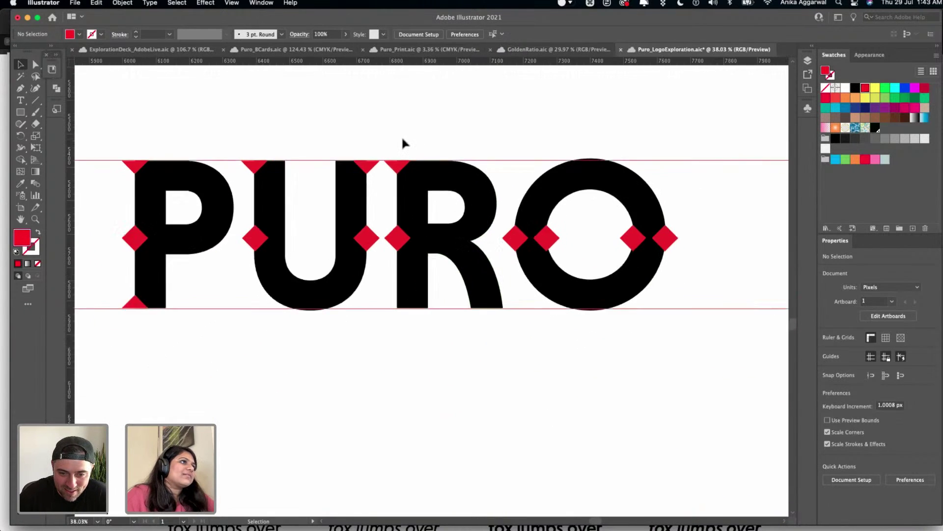
pyautogui.hscroll(-5, 402, 142)
pyautogui.moveTo(229, 301); pyautogui.dragTo(493, 302)
pyautogui.click(486, 330)
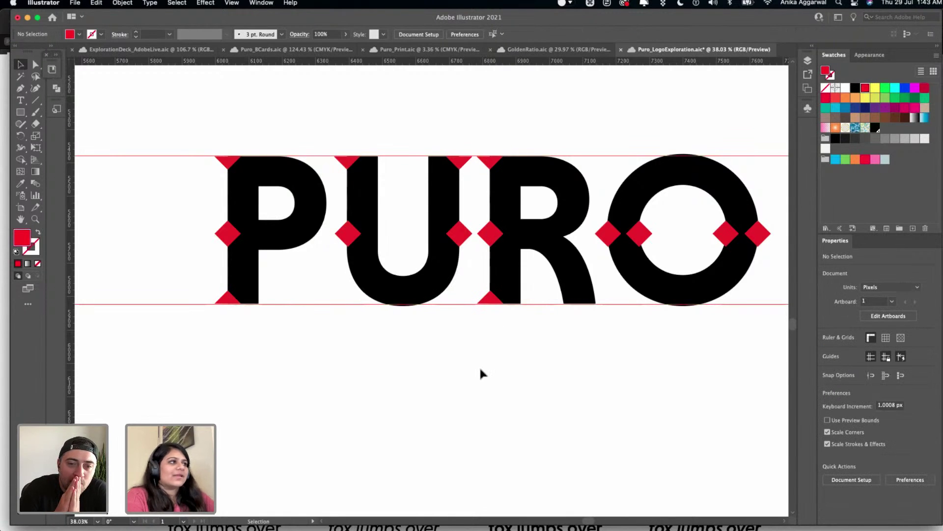
# - In Outline view, centre the R's middle diamond exactly on the stem's left edge and return to the normal preview
pyautogui.scroll(-2, 511, 314)
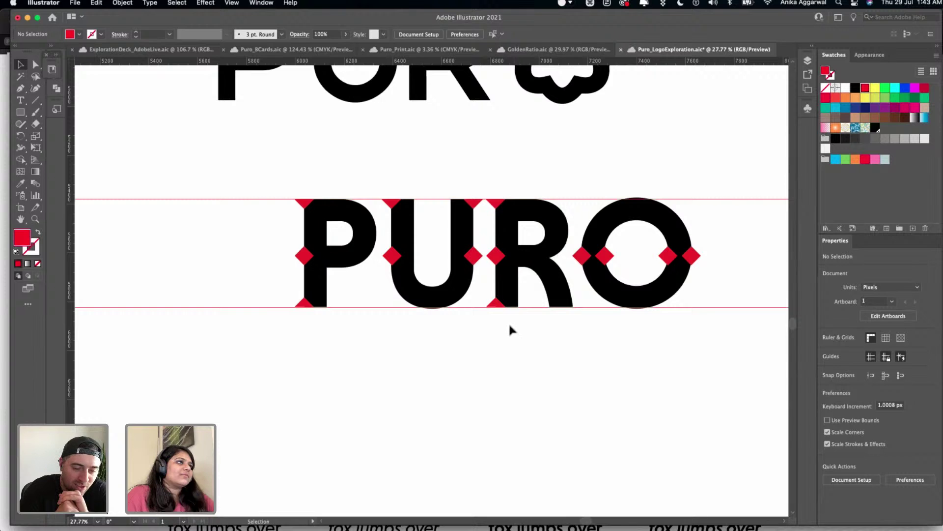
pyautogui.press('super+y')
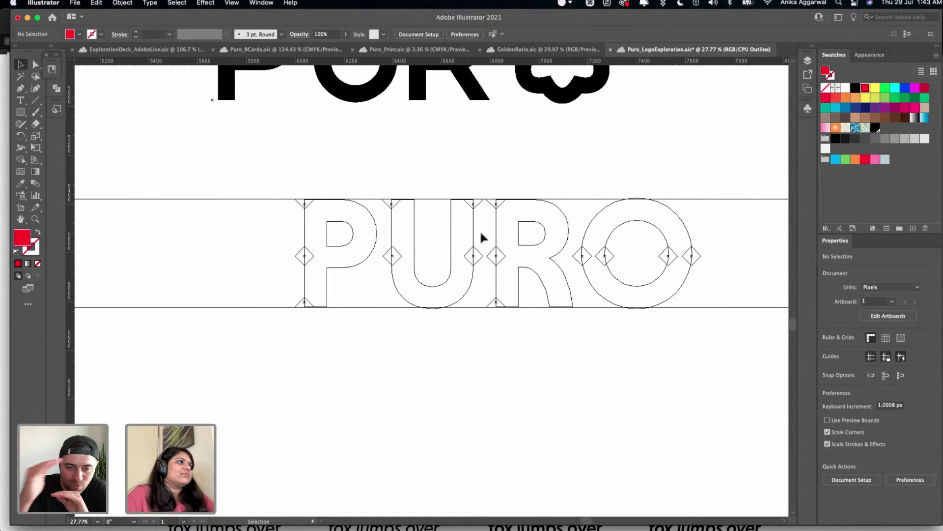
pyautogui.scroll(5, 518, 241)
pyautogui.scroll(8, 519, 235)
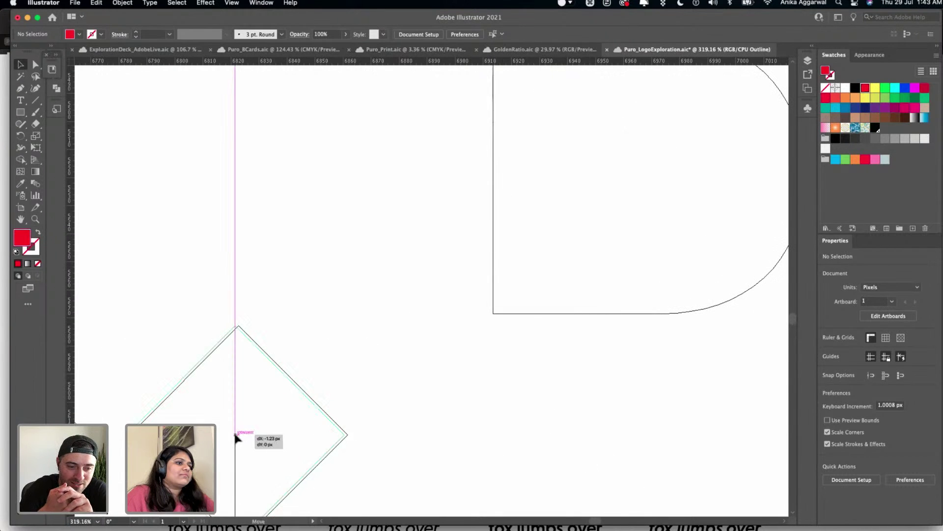
pyautogui.click(235, 432)
pyautogui.scroll(-5, 461, 328)
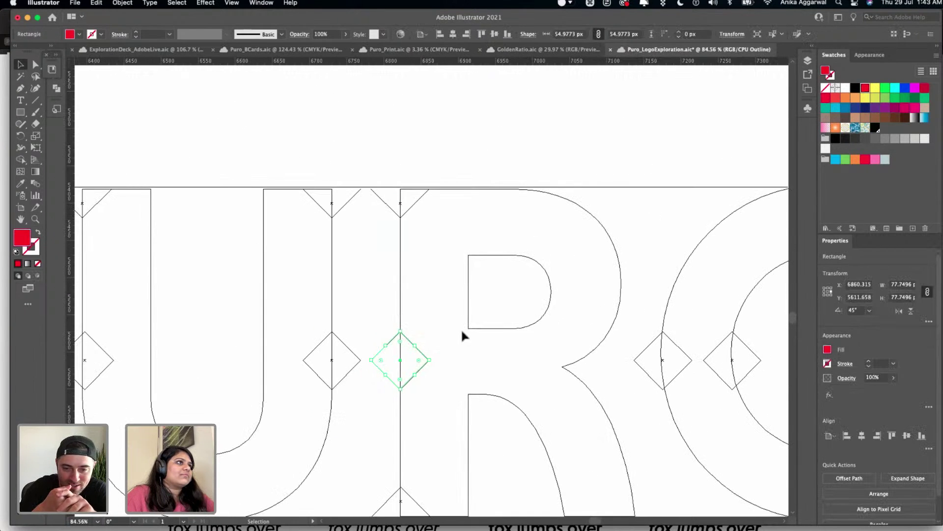
pyautogui.scroll(-1, 462, 336)
pyautogui.press('super+y')
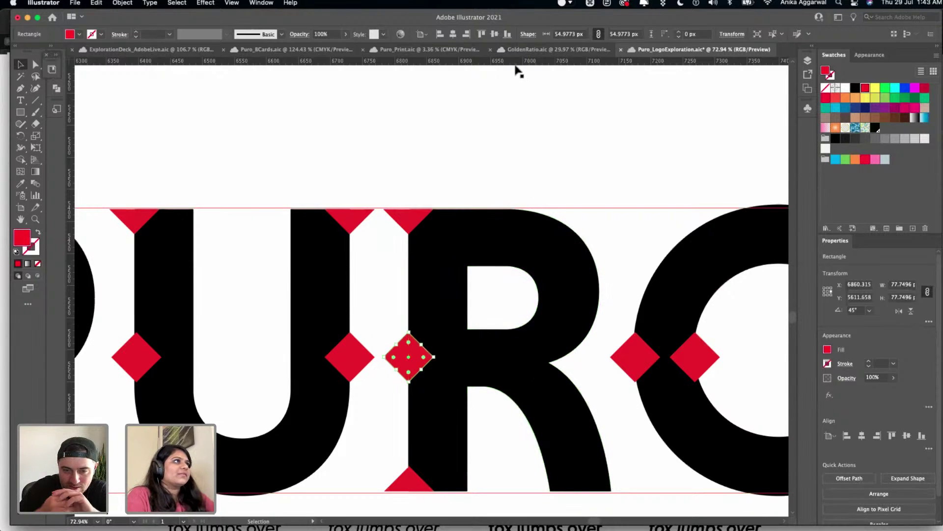
# - Add a horizontal guide through the point where the R's bowl meets its leg
pyautogui.moveTo(515, 63); pyautogui.dragTo(536, 362)
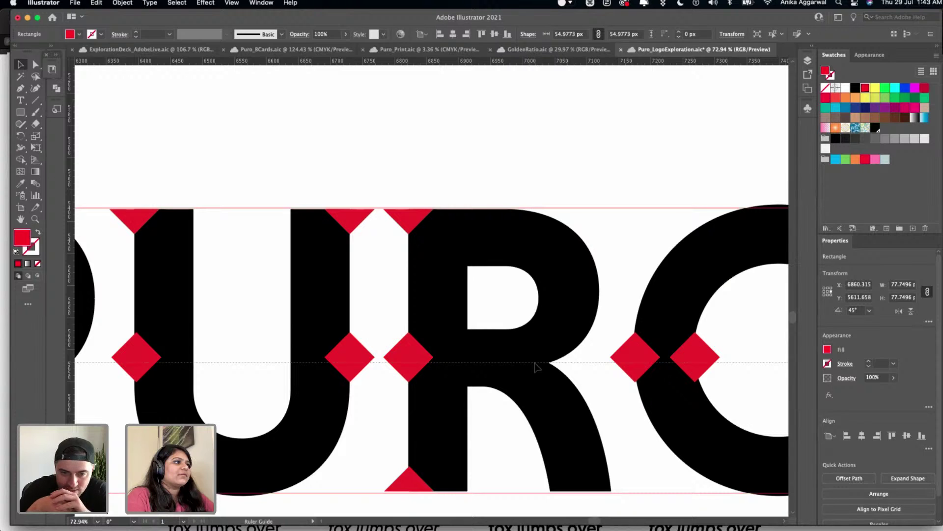
pyautogui.moveTo(534, 363); pyautogui.dragTo(534, 362)
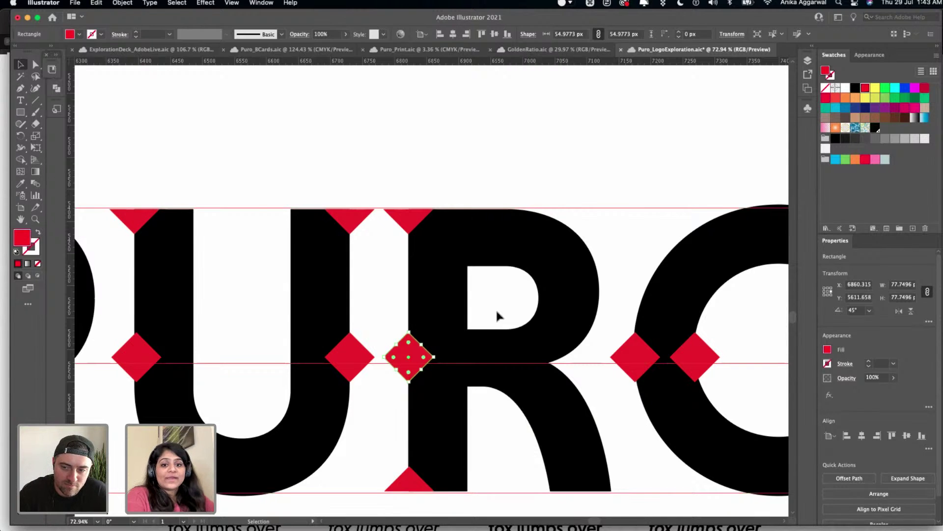
pyautogui.click(502, 173)
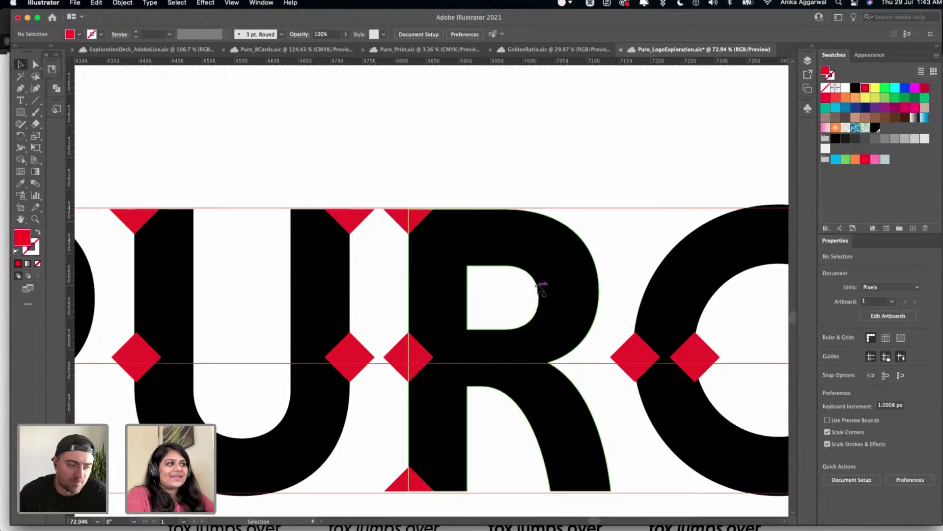
pyautogui.scroll(-5, 522, 151)
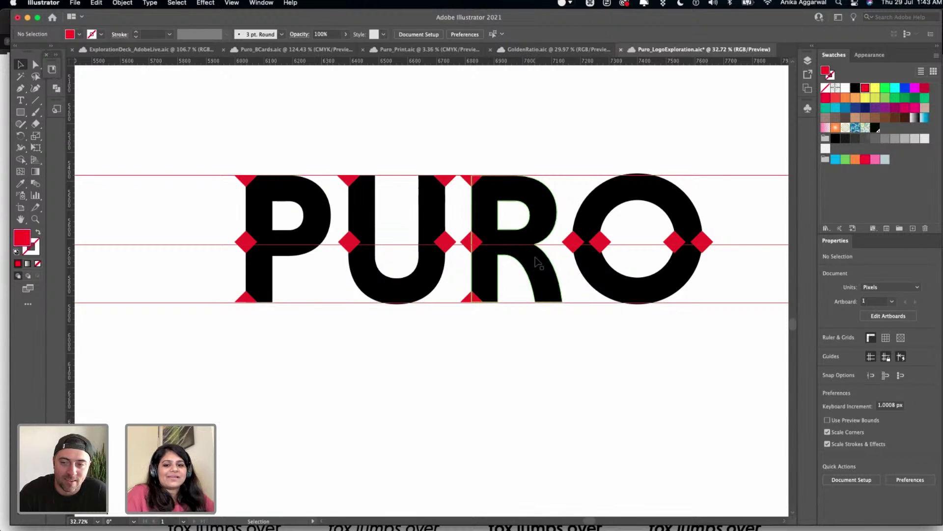
pyautogui.scroll(5, 538, 262)
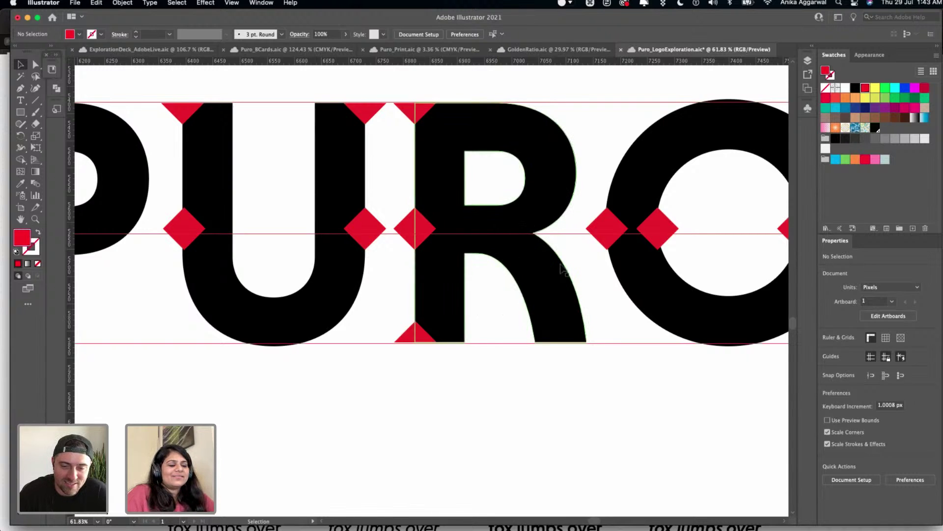
pyautogui.press('m')
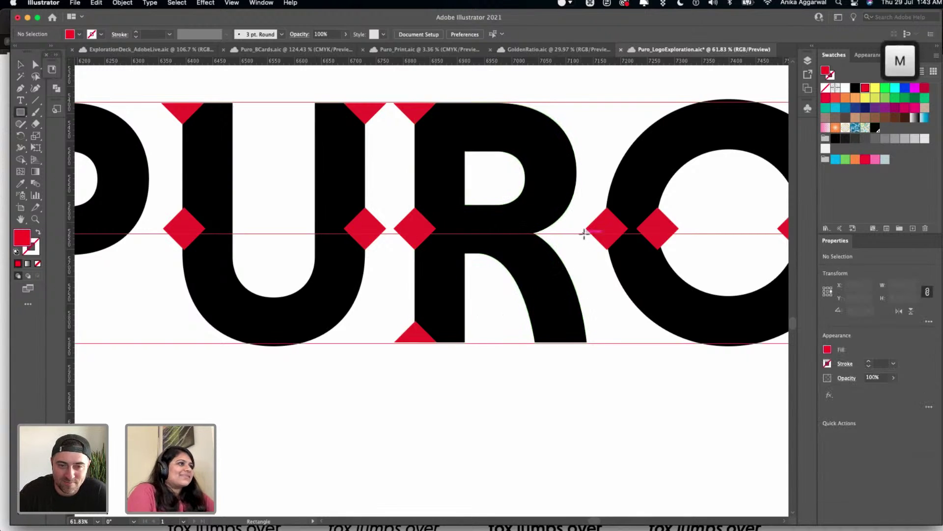
pyautogui.moveTo(584, 233); pyautogui.dragTo(489, 355)
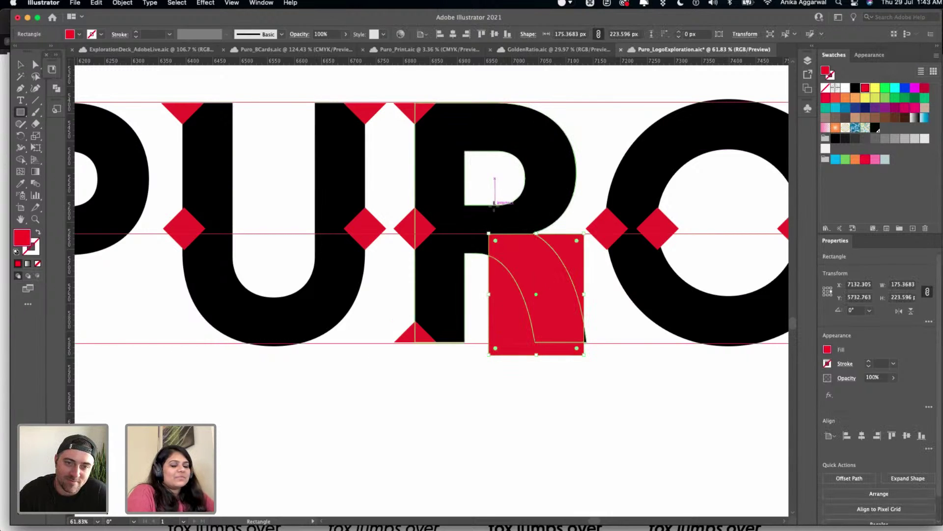
pyautogui.press('v')
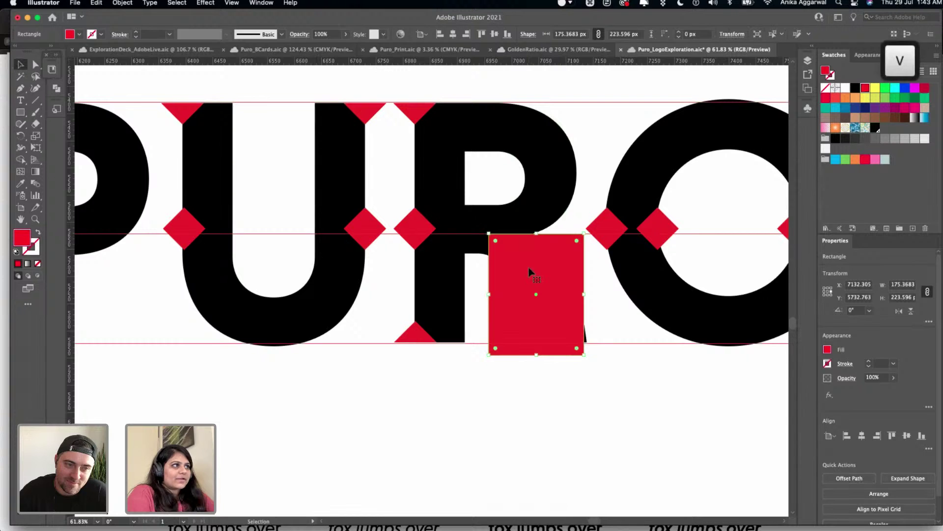
pyautogui.moveTo(528, 268); pyautogui.dragTo(537, 302)
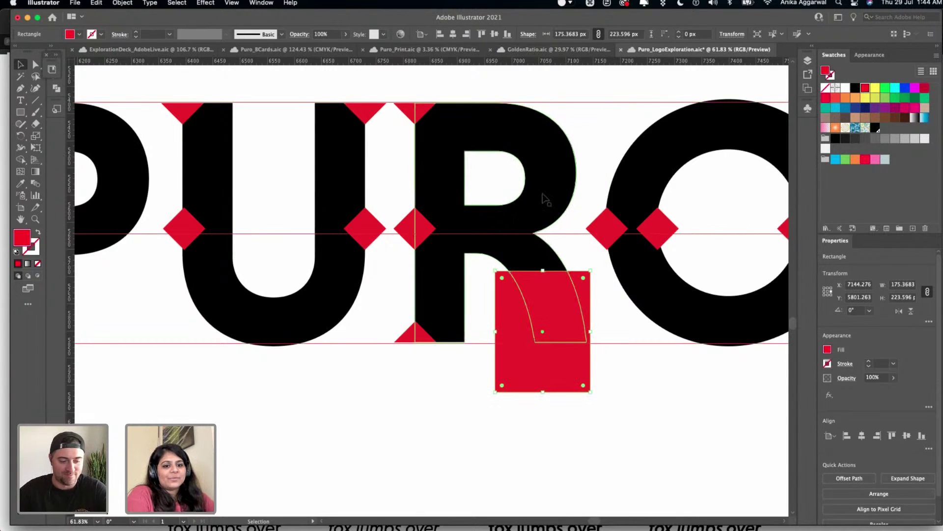
pyautogui.press('Delete')
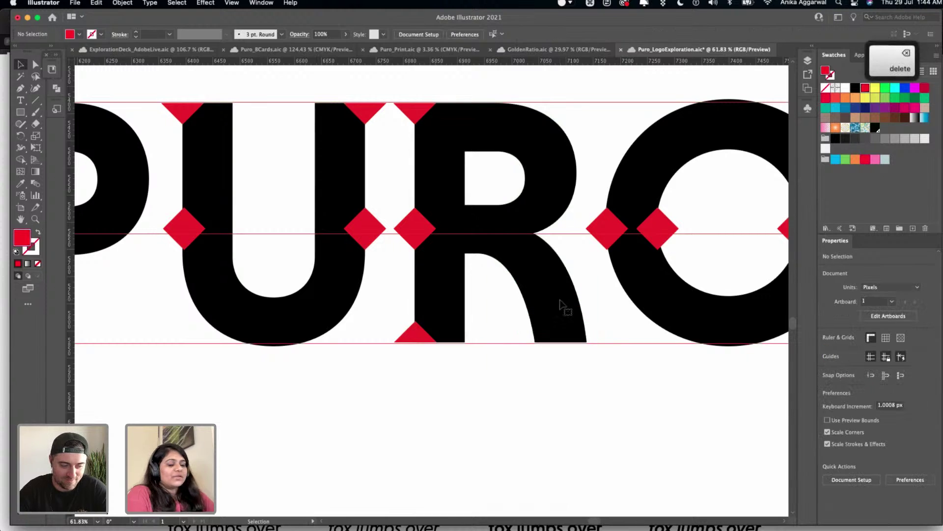
pyautogui.scroll(-5, 560, 301)
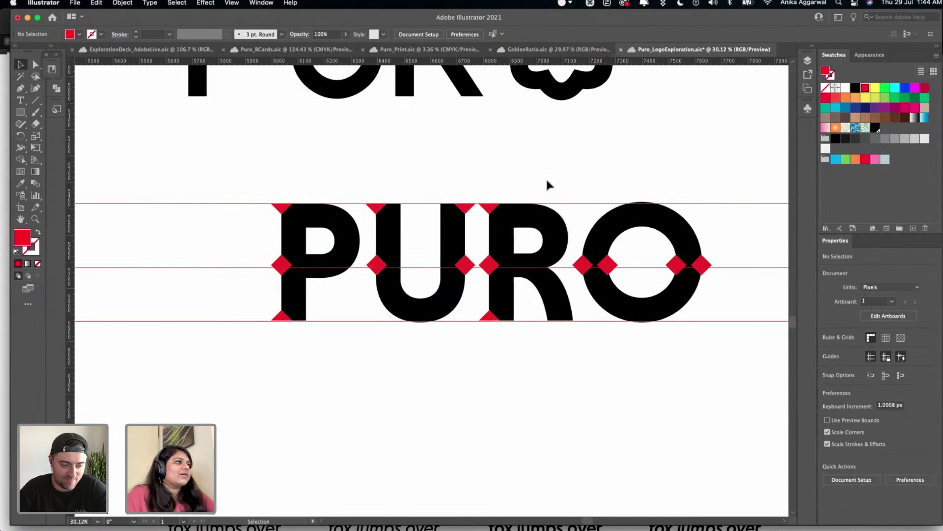
pyautogui.scroll(2, 542, 290)
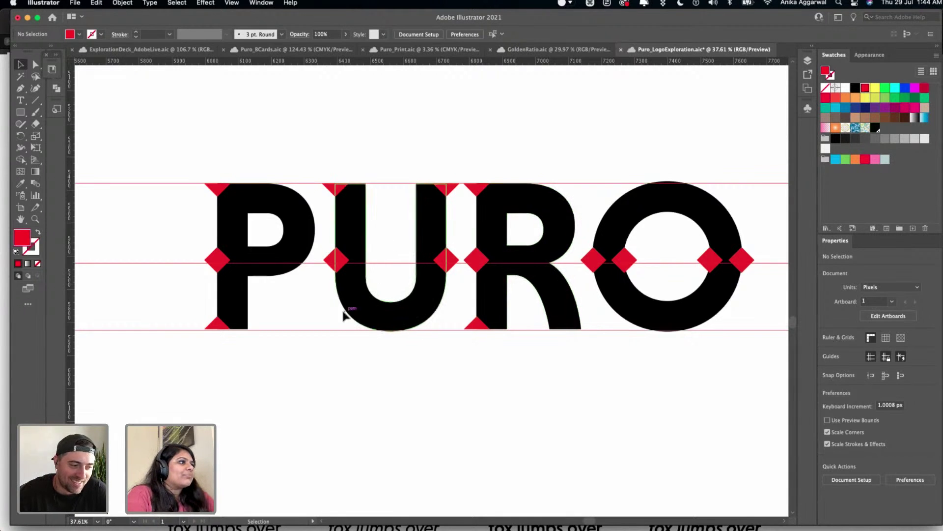
# - Duplicate the whole PURO wordmark with its red notch shapes beside the original on the same guides, and save the document
pyautogui.scroll(3, 241, 216)
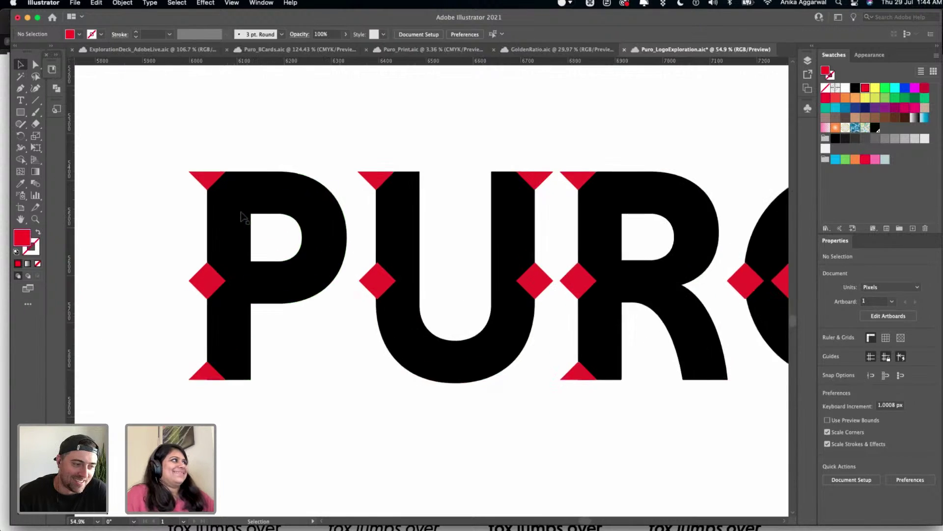
pyautogui.scroll(-4, 206, 207)
pyautogui.hscroll(2, 215, 211)
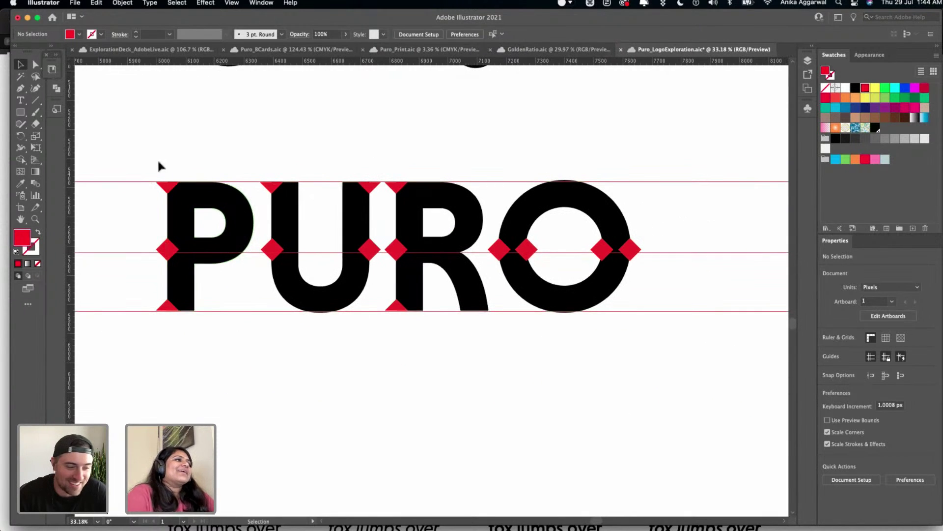
pyautogui.moveTo(158, 165); pyautogui.dragTo(594, 339)
pyautogui.moveTo(526, 250); pyautogui.dragTo(526, 252)
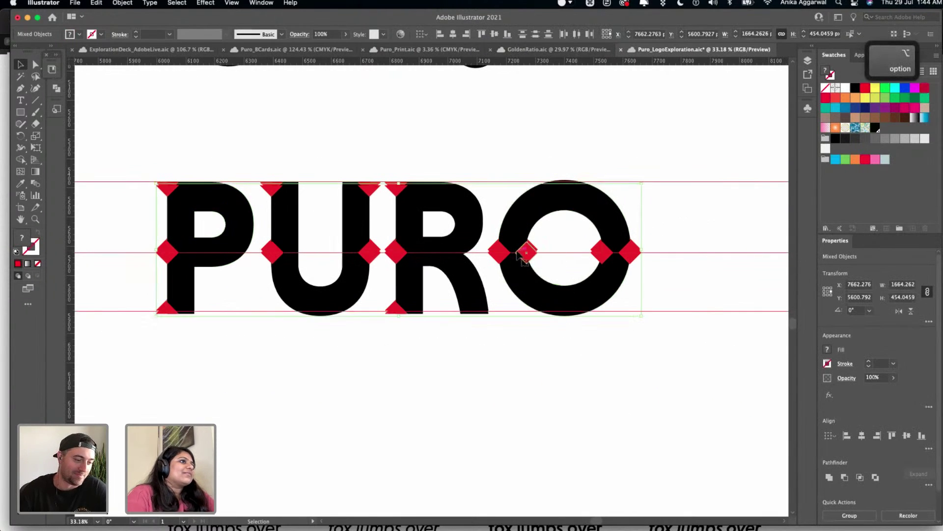
pyautogui.scroll(-5, 531, 251)
pyautogui.moveTo(358, 250); pyautogui.dragTo(652, 251)
pyautogui.click(618, 217)
pyautogui.hscroll(3, 609, 226)
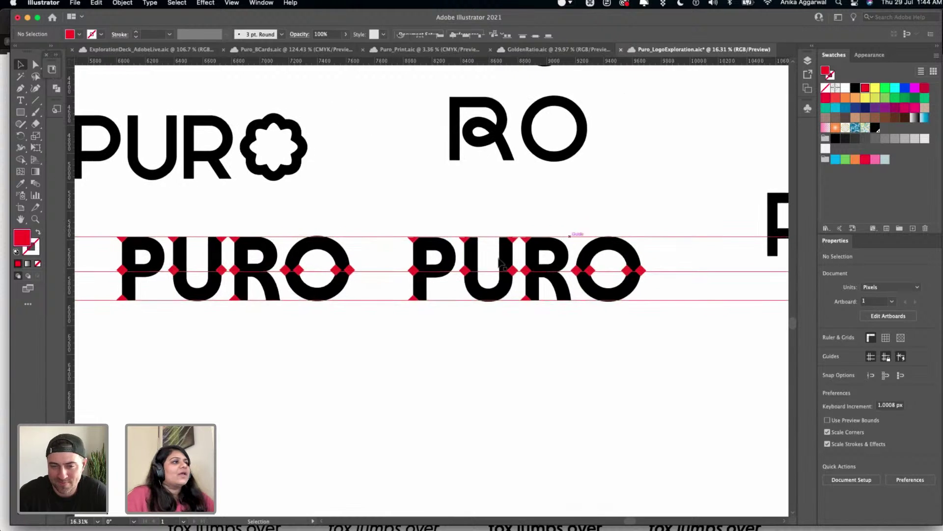
pyautogui.scroll(-3, 463, 253)
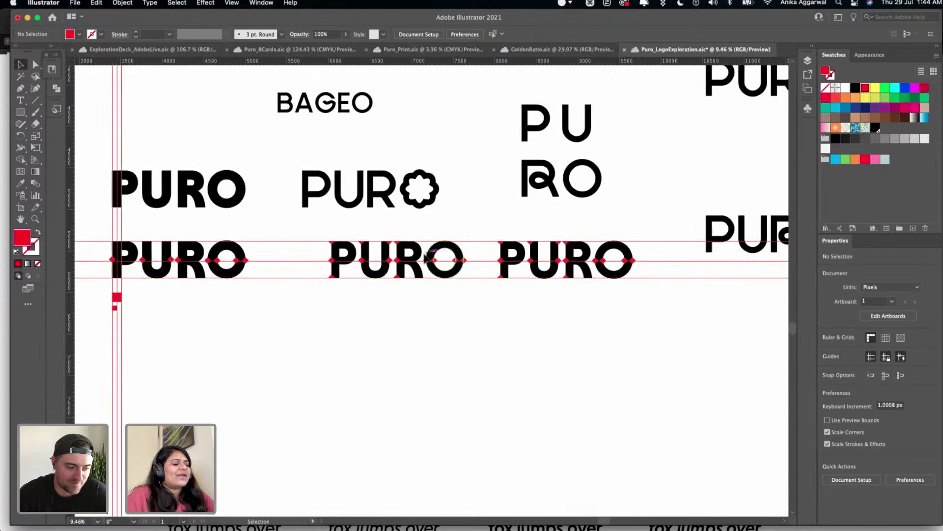
pyautogui.hscroll(2, 524, 268)
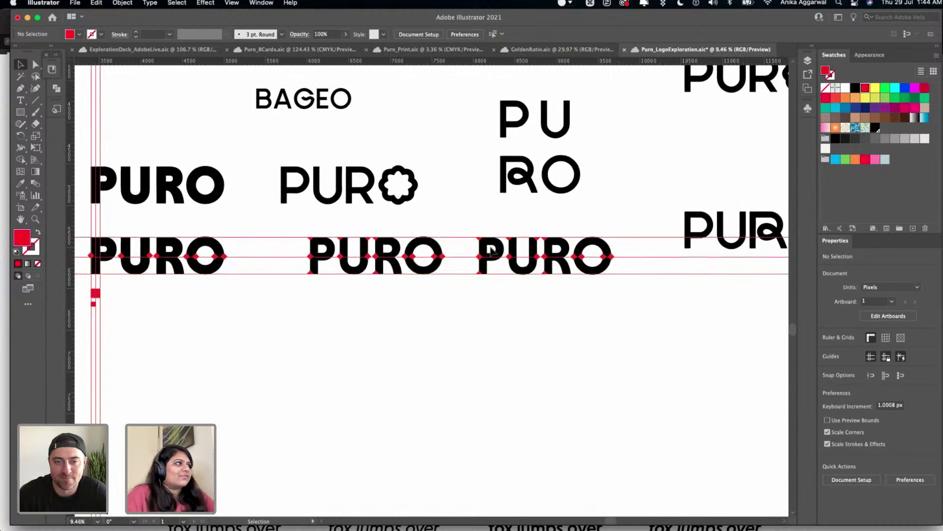
pyautogui.scroll(3, 511, 273)
pyautogui.scroll(-2, 498, 295)
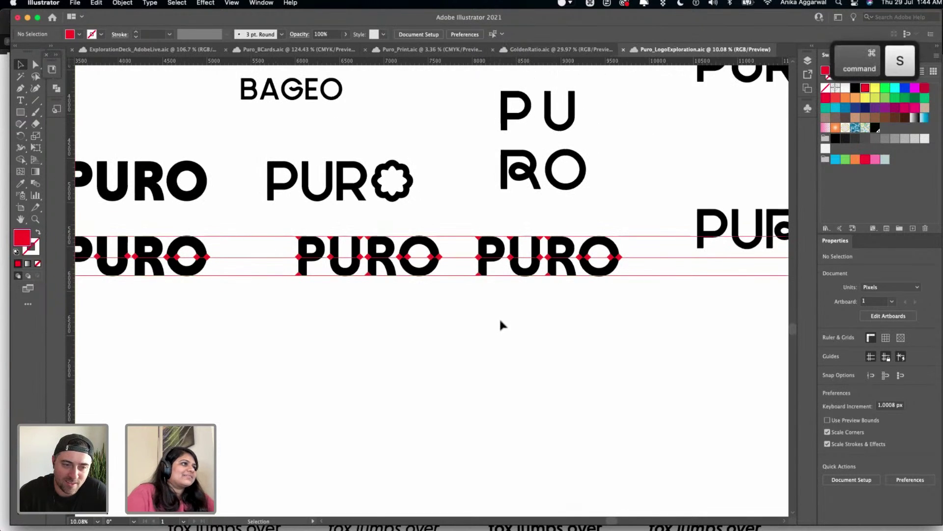
# - Unlock the guides running across the duplicated PURO wordmark
pyautogui.hscroll(3, 500, 299)
pyautogui.scroll(5, 450, 272)
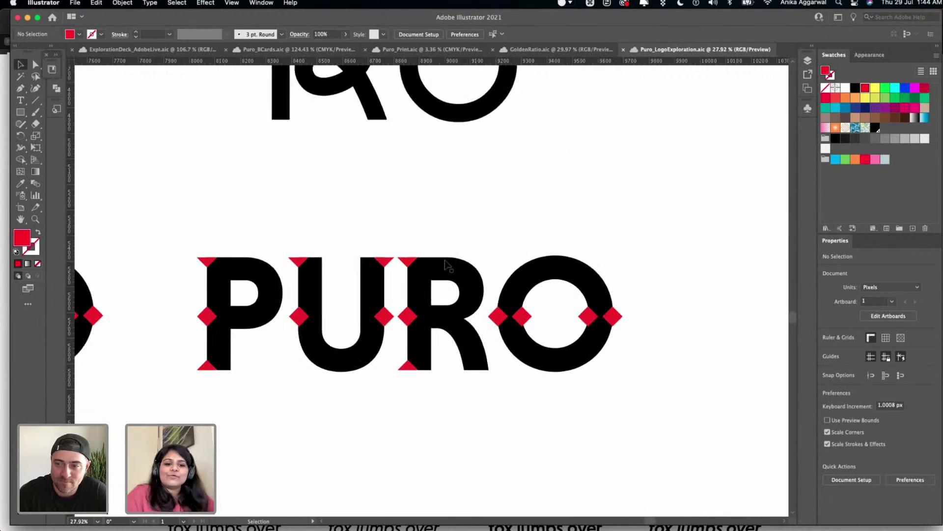
pyautogui.hscroll(-2, 346, 324)
pyautogui.scroll(-2, 346, 324)
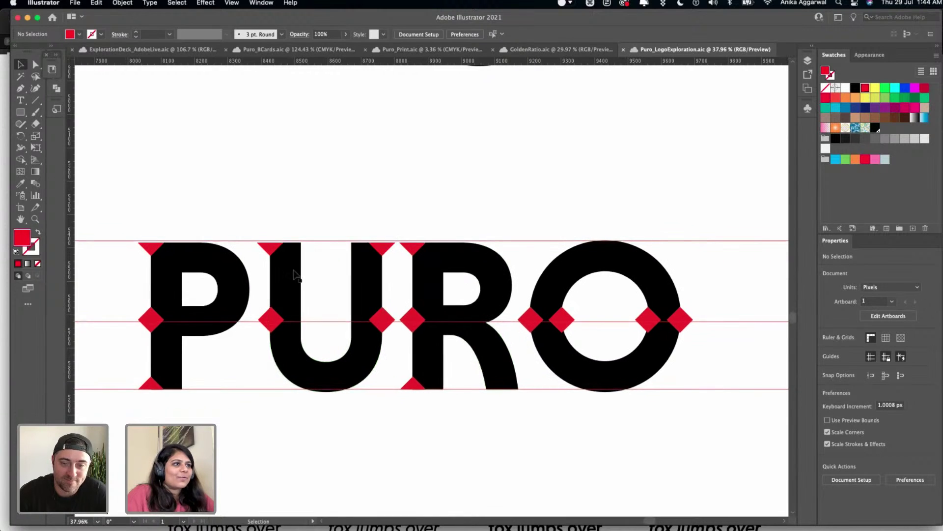
pyautogui.scroll(3, 270, 272)
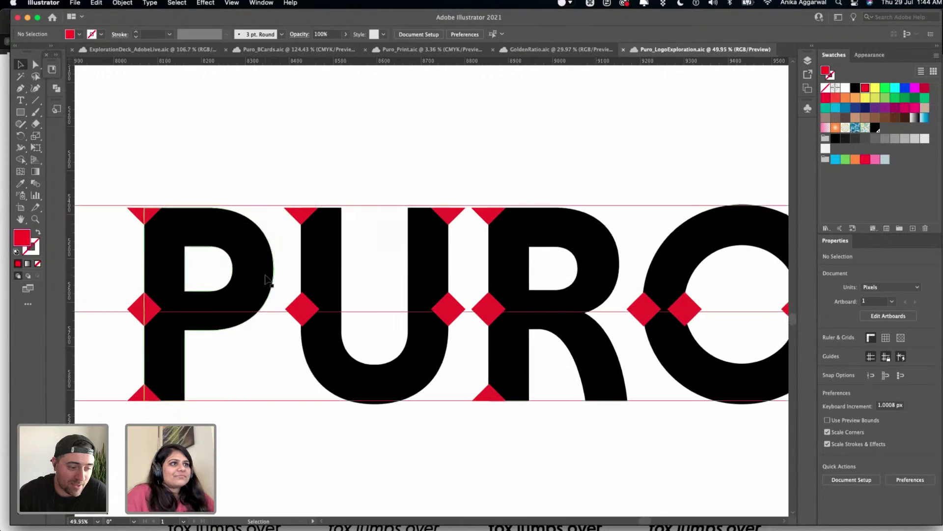
pyautogui.rightClick(285, 200)
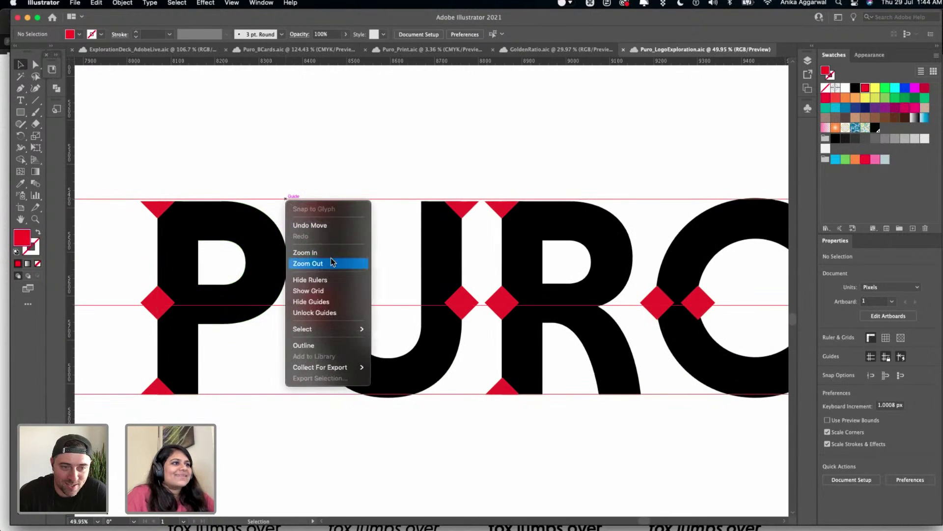
pyautogui.click(333, 312)
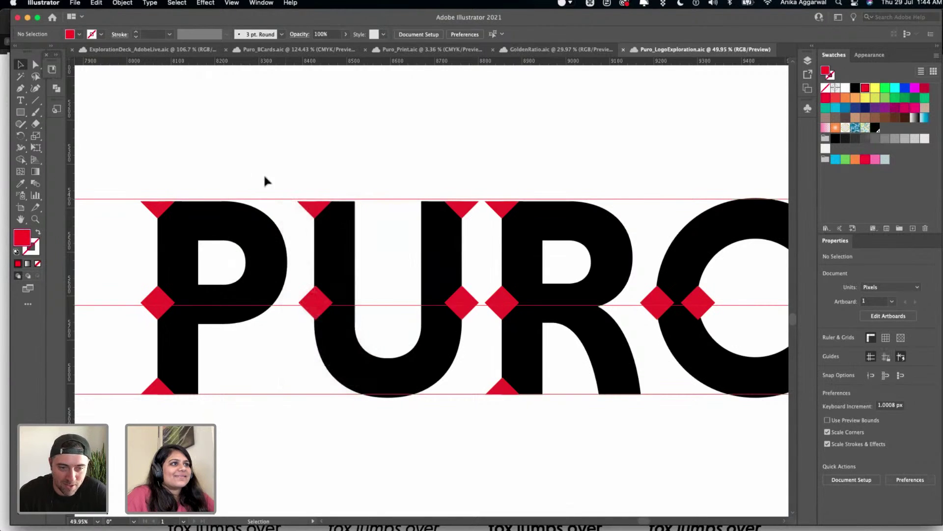
# - Align the uppermost horizontal guide with the flat top edges of the duplicated wordmark's letters and save the document
pyautogui.moveTo(287, 200); pyautogui.dragTo(363, 400)
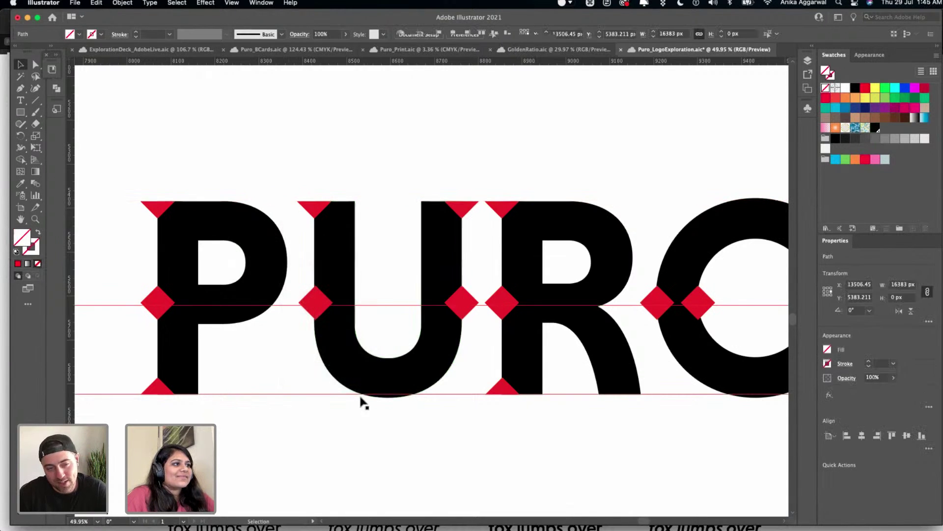
pyautogui.press('super+s')
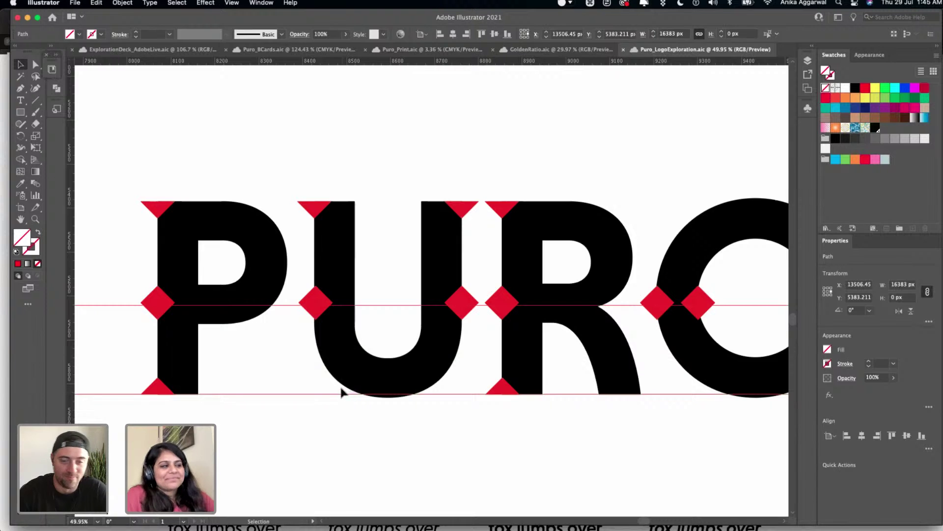
pyautogui.scroll(3, 340, 384)
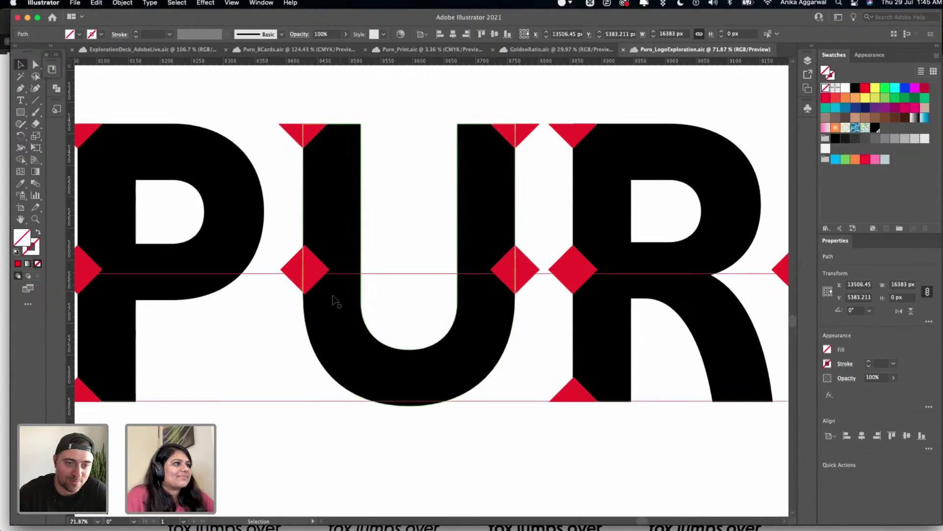
# - Move the middle horizontal guide down slightly to about Y 5624 px at the R's junction and save the document
pyautogui.moveTo(381, 273); pyautogui.dragTo(380, 275)
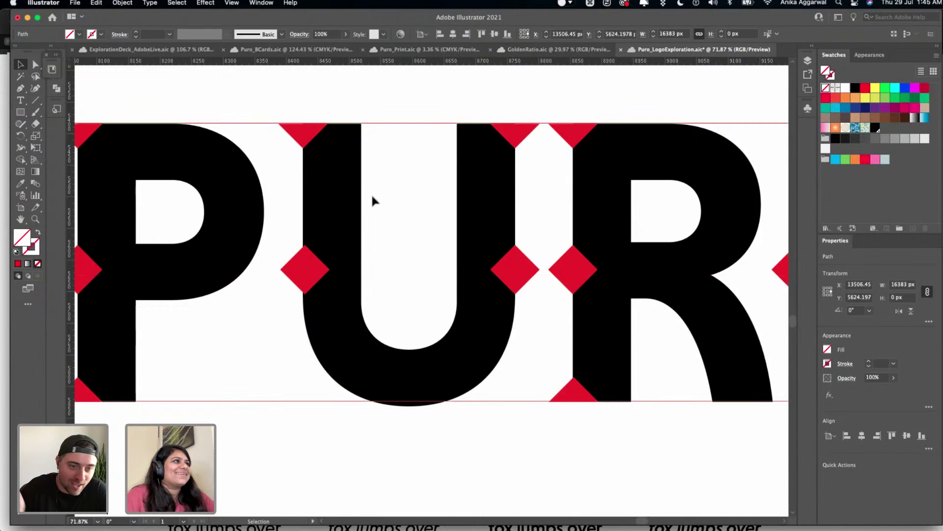
pyautogui.scroll(-4, 372, 196)
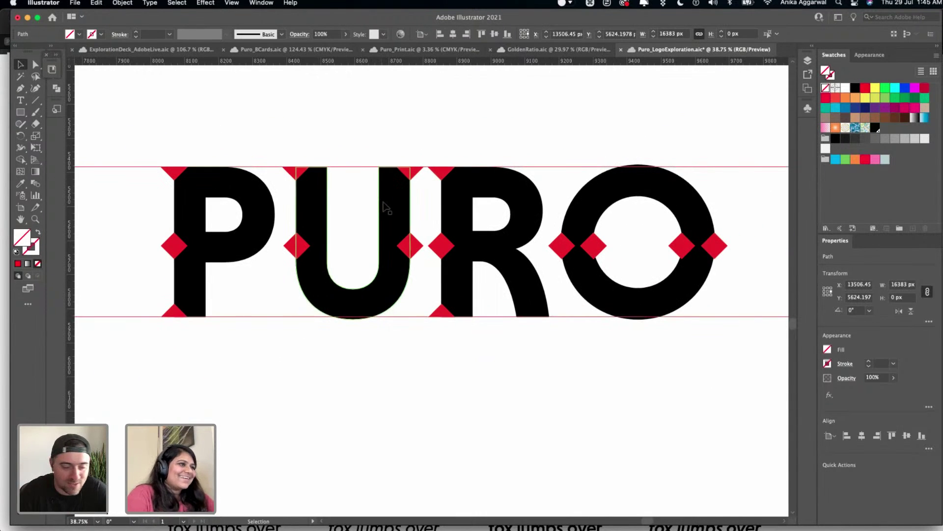
pyautogui.press('v')
pyautogui.click(388, 131)
pyautogui.press('super+s')
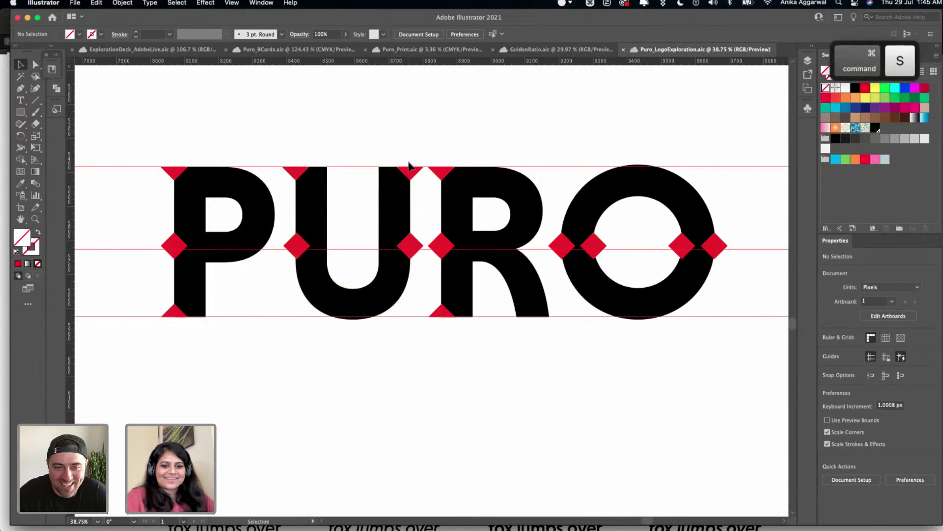
pyautogui.press('super+semicolon')
pyautogui.scroll(1, 280, 225)
pyautogui.press('super+semicolon')
pyautogui.scroll(3, 278, 221)
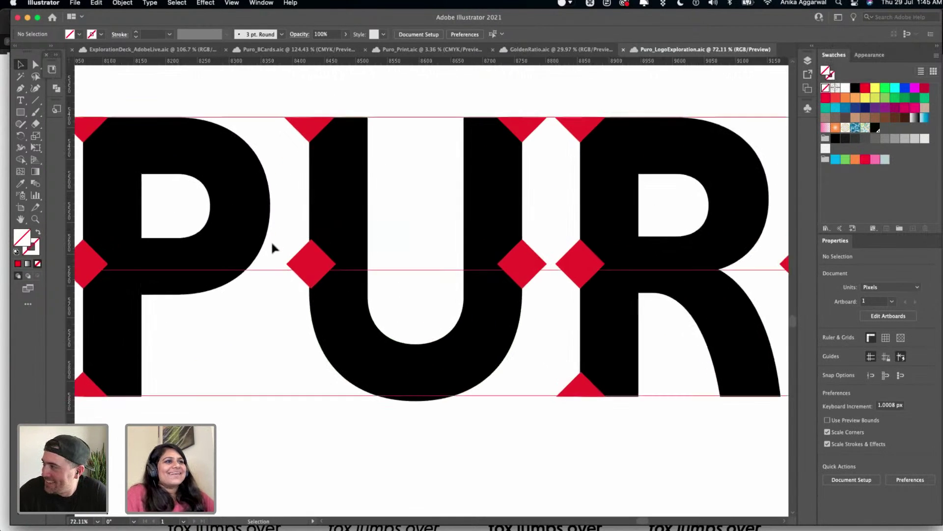
# - Draw a rectangle about 41 by 129 px between the P and U, starting at the top guide, and fill it blue
pyautogui.scroll(-3, 275, 246)
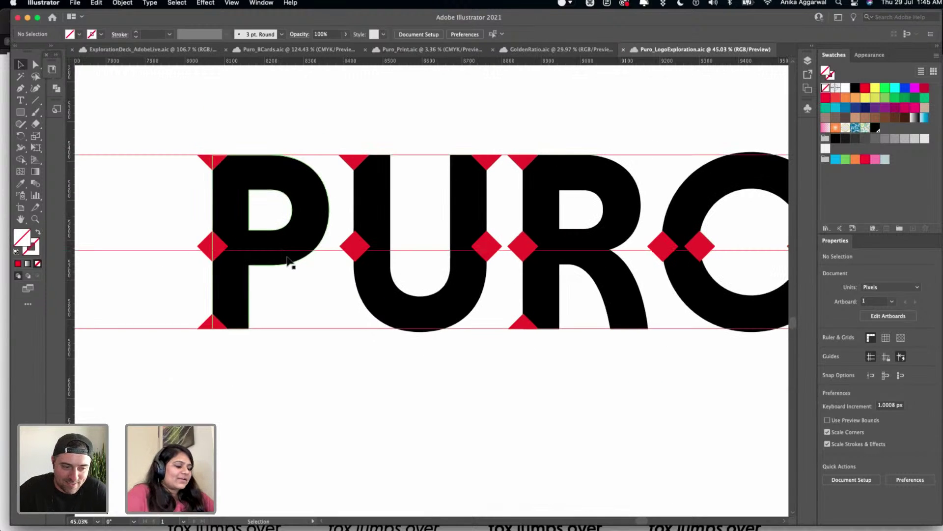
pyautogui.press('m')
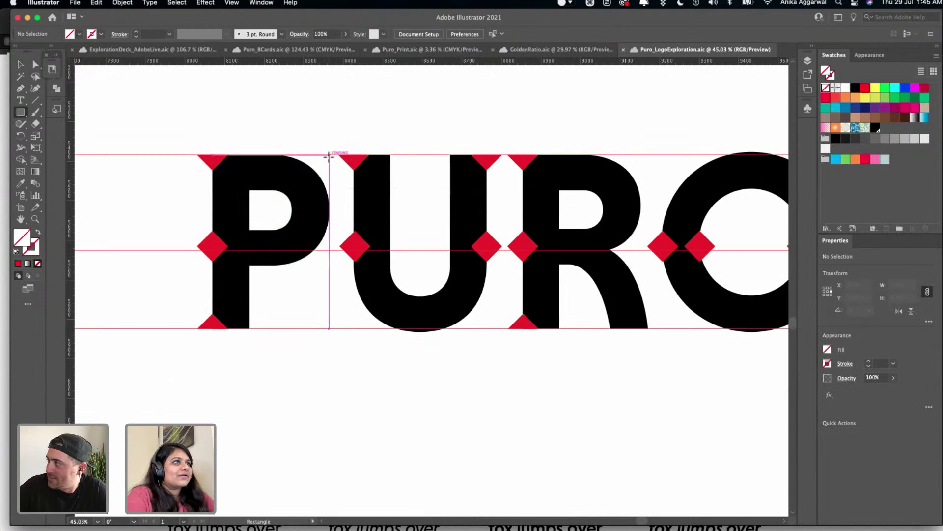
pyautogui.moveTo(328, 155); pyautogui.dragTo(347, 206)
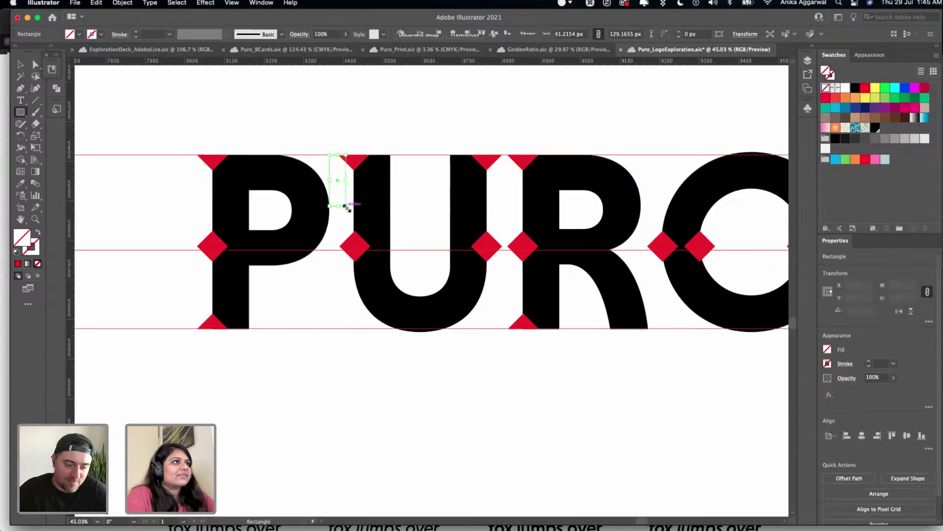
pyautogui.click(873, 89)
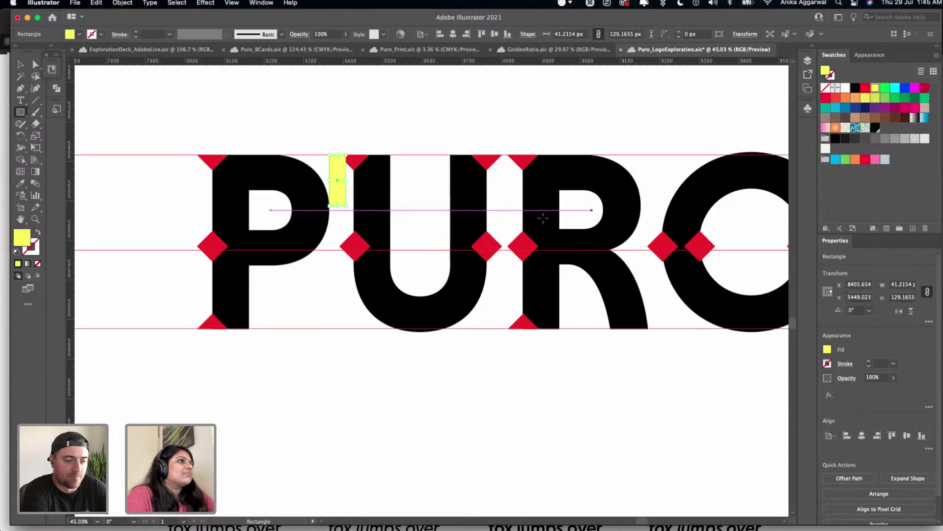
pyautogui.click(906, 87)
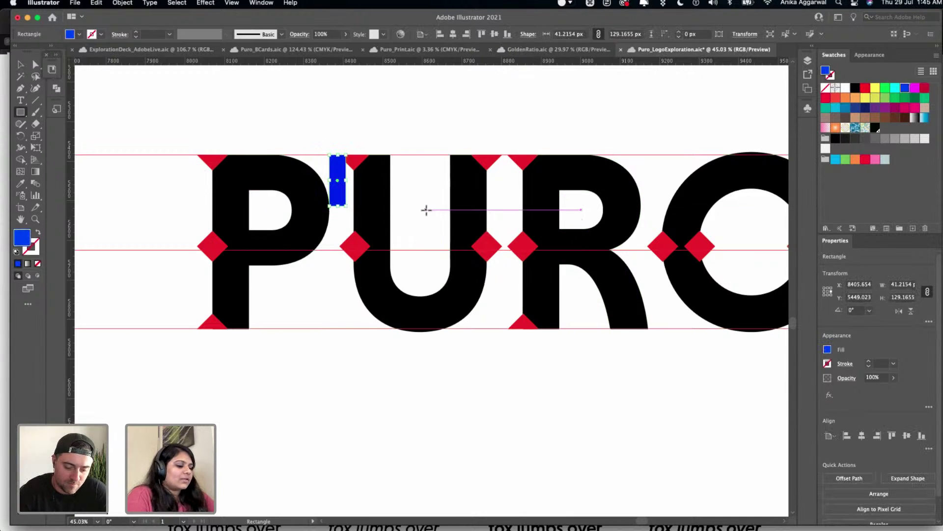
# - Move the blue rectangle straight down to about Y 5510 px between the P and U and widen it to about 47 px
pyautogui.press('v')
pyautogui.scroll(3, 361, 181)
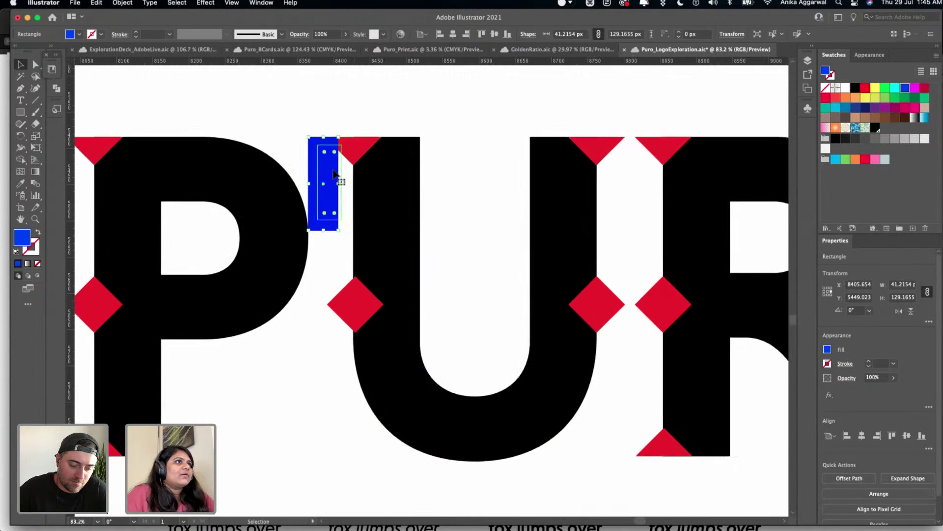
pyautogui.moveTo(337, 183); pyautogui.dragTo(353, 218)
pyautogui.scroll(-4, 341, 132)
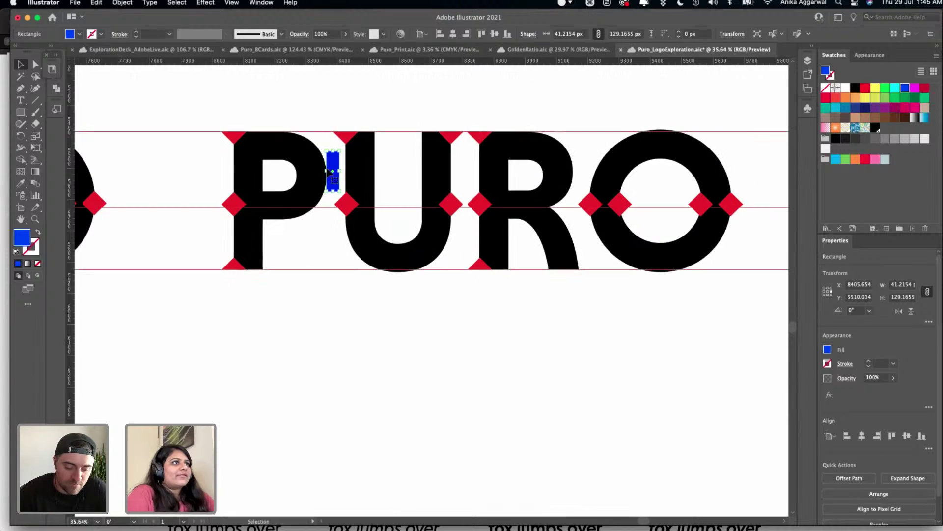
pyautogui.moveTo(334, 167); pyautogui.dragTo(465, 131)
pyautogui.press('BackSpace')
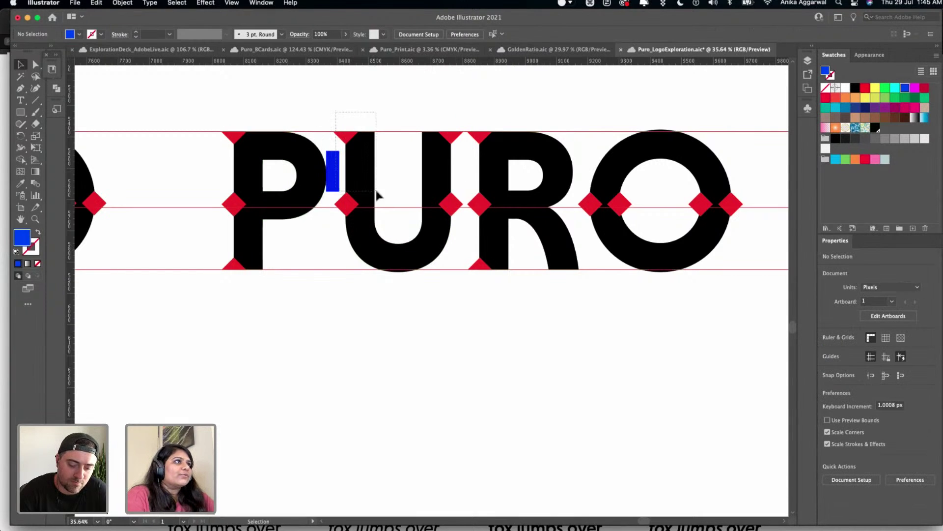
pyautogui.click(333, 171)
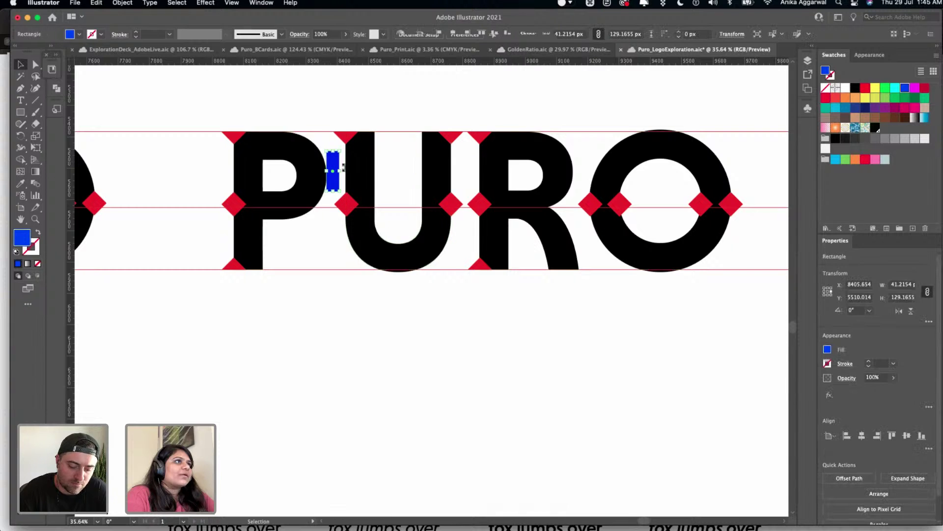
pyautogui.moveTo(339, 171); pyautogui.dragTo(341, 170)
pyautogui.click(332, 93)
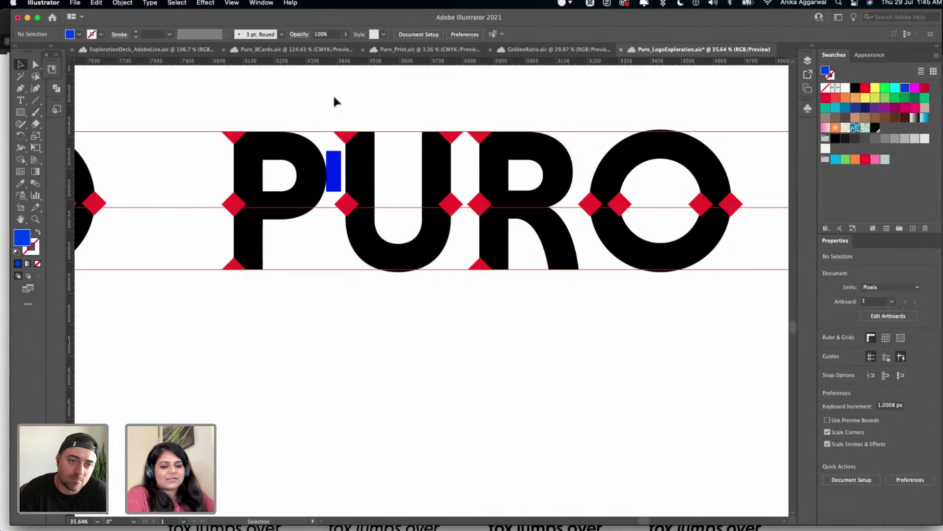
# - Try to nudge the U and its red diamonds to the right
pyautogui.scroll(4, 358, 123)
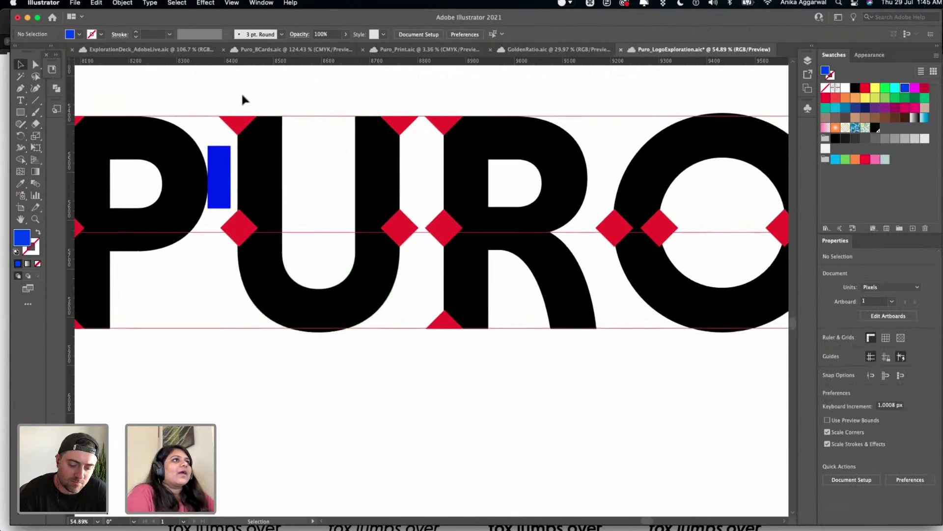
pyautogui.moveTo(403, 348); pyautogui.dragTo(359, 290)
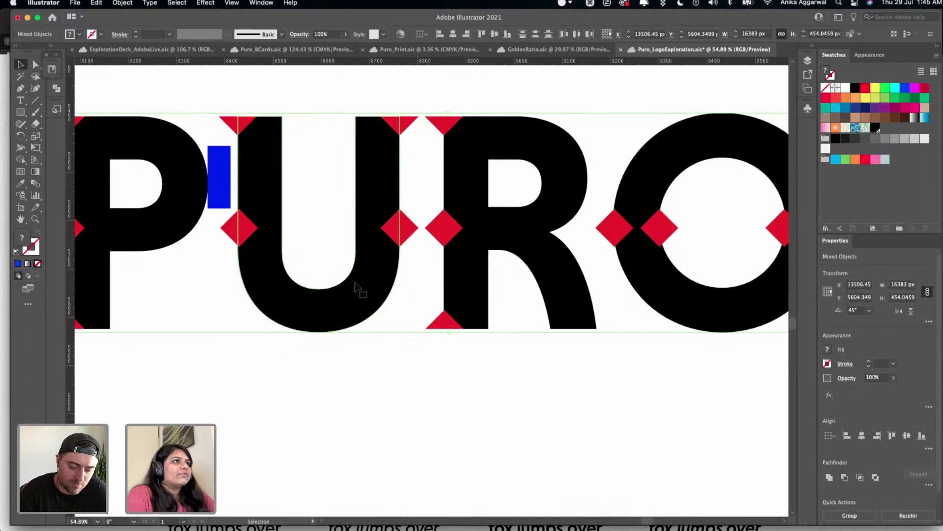
pyautogui.press('super+z')
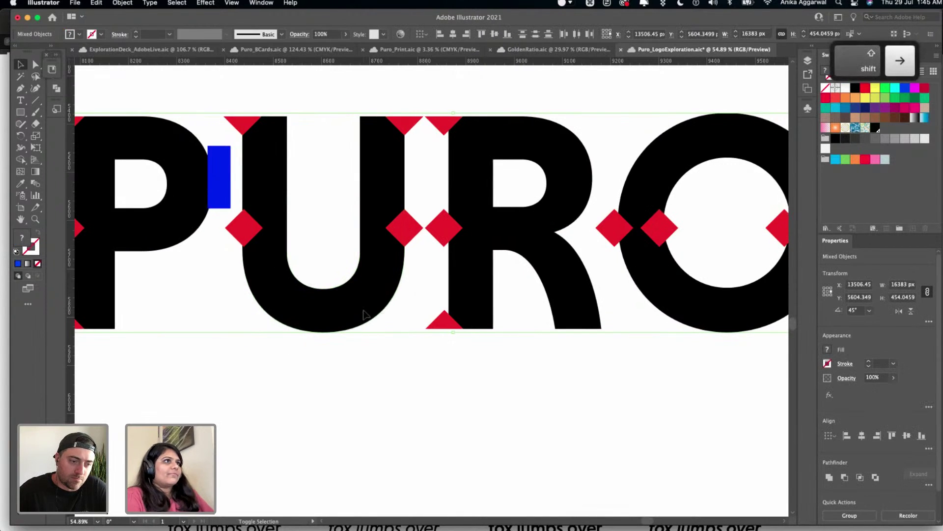
# - Lock the guides that run across the PURO lettering
pyautogui.press('v')
pyautogui.click(333, 316)
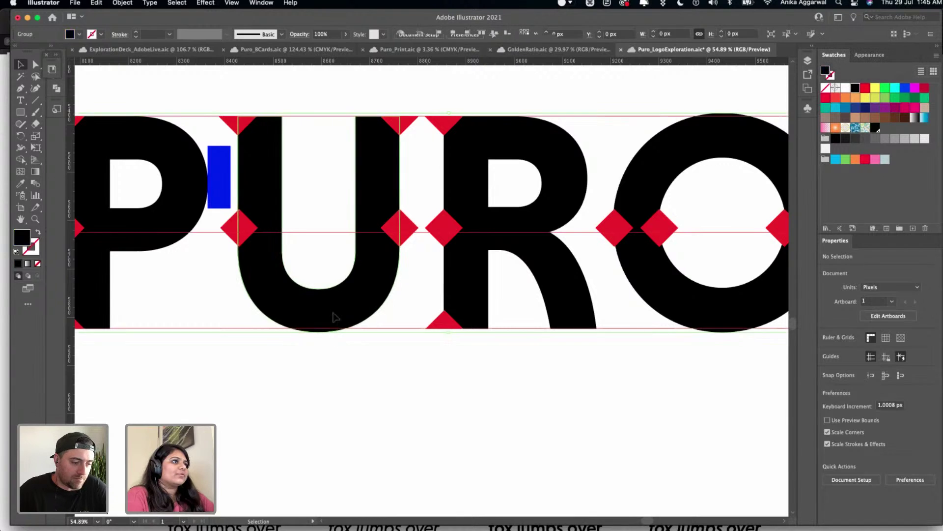
pyautogui.rightClick(333, 316)
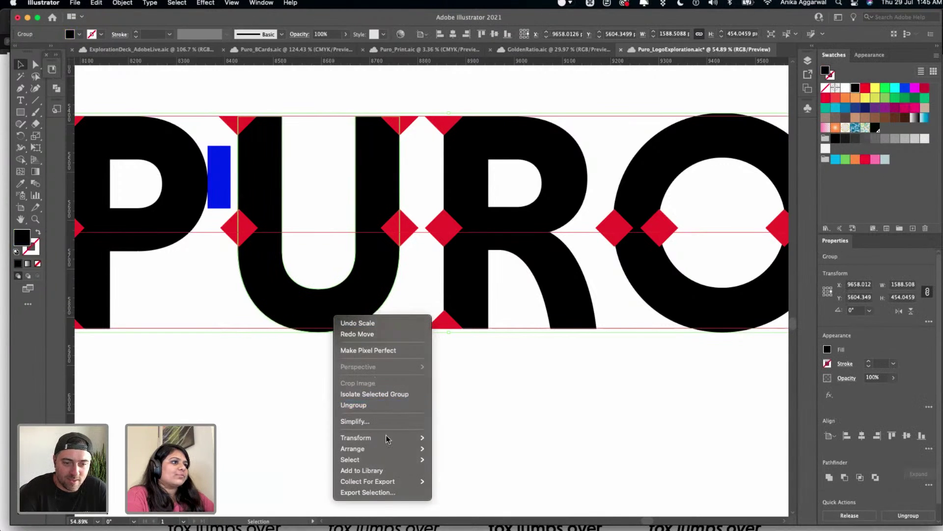
pyautogui.click(402, 304)
pyautogui.click(212, 2)
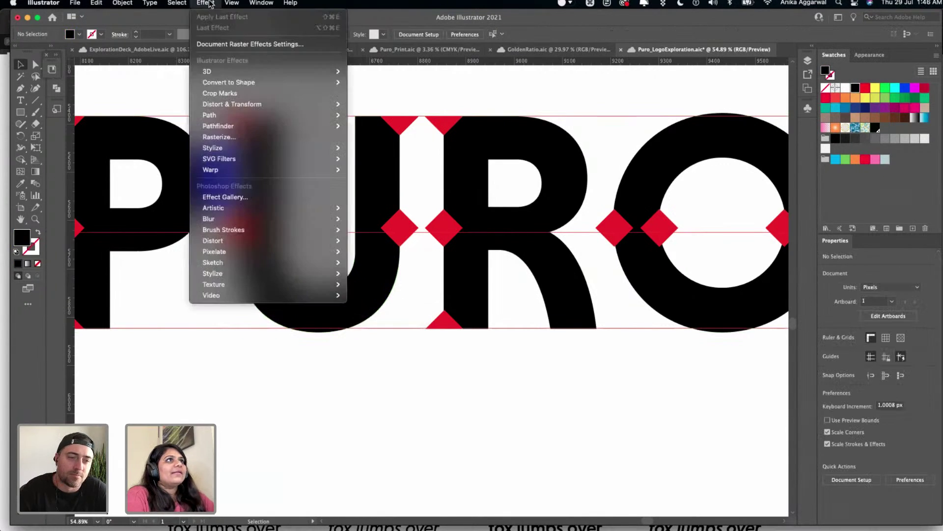
pyautogui.moveTo(284, 437)
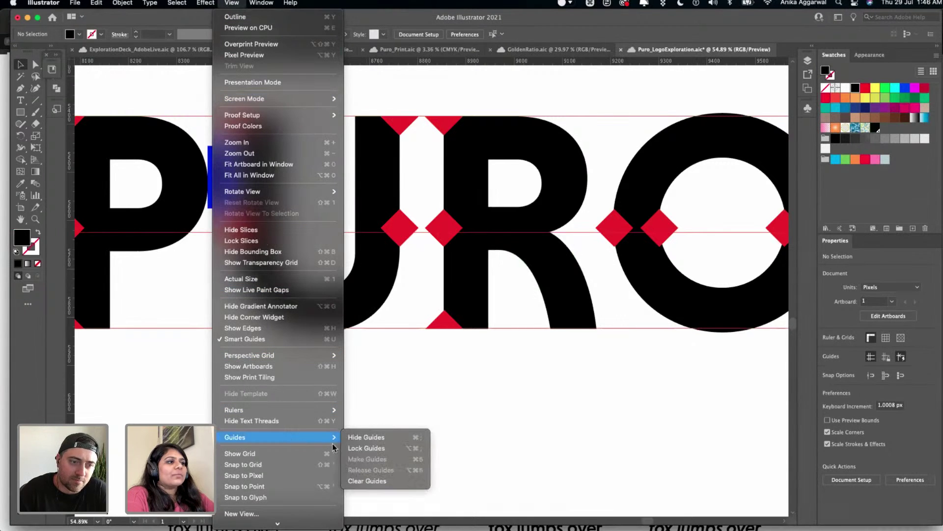
pyautogui.click(364, 383)
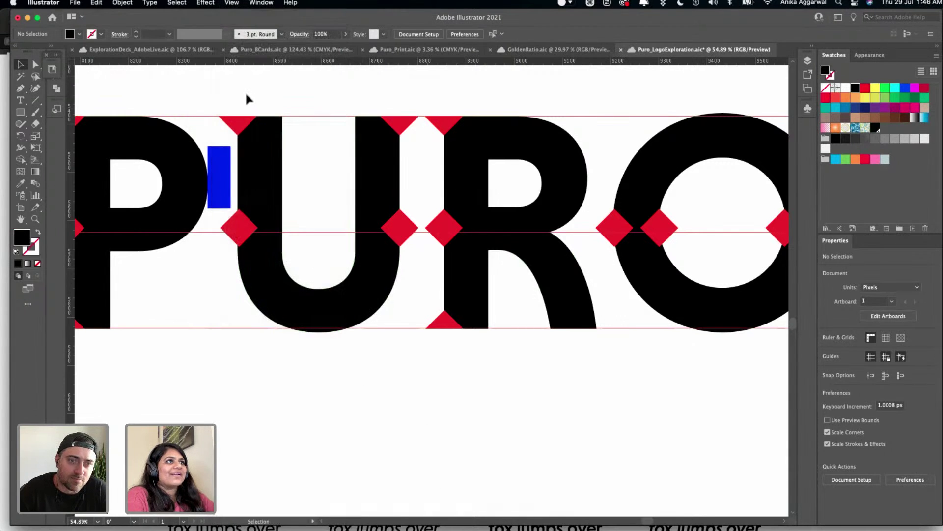
# - Select the U with its red shapes and nudge them horizontally to about X 8811 px, away from the blue rectangle
pyautogui.moveTo(401, 375); pyautogui.dragTo(401, 372)
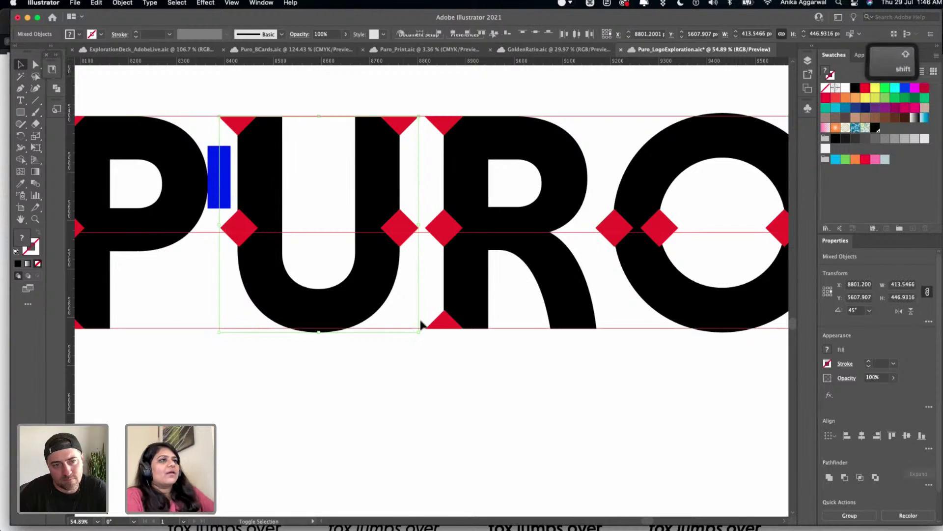
pyautogui.hotkey('shift', 'Left')
pyautogui.hotkey('shift', 'Left')
pyautogui.hotkey('shift', 'Left')
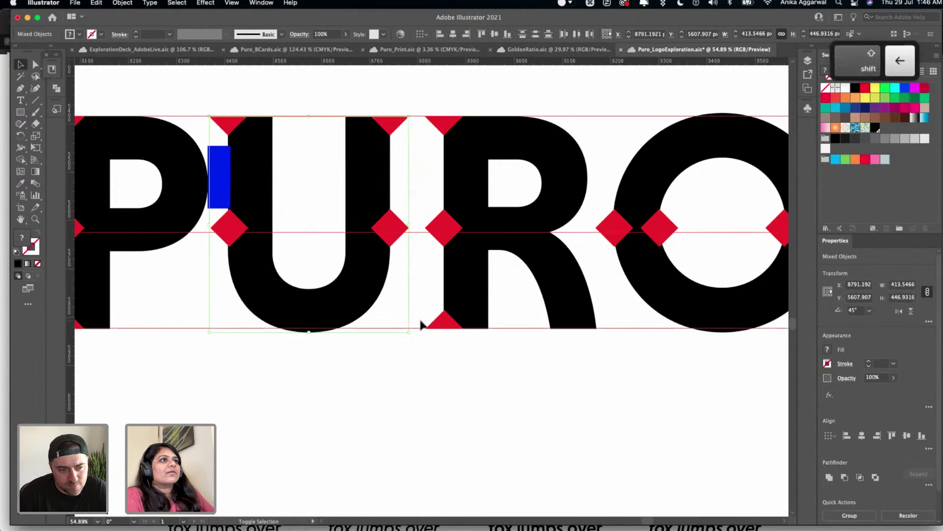
pyautogui.hotkey('shift', 'Right')
pyautogui.hotkey('shift', 'Right')
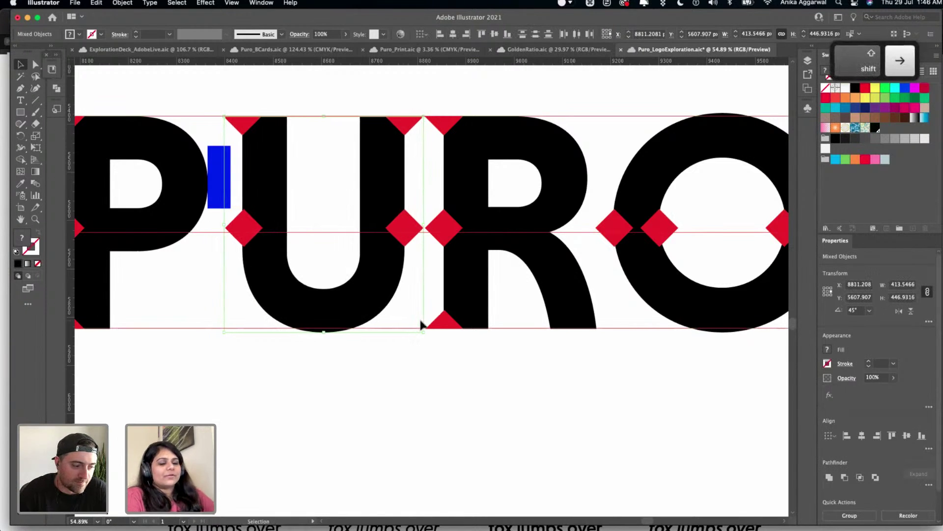
pyautogui.click(301, 92)
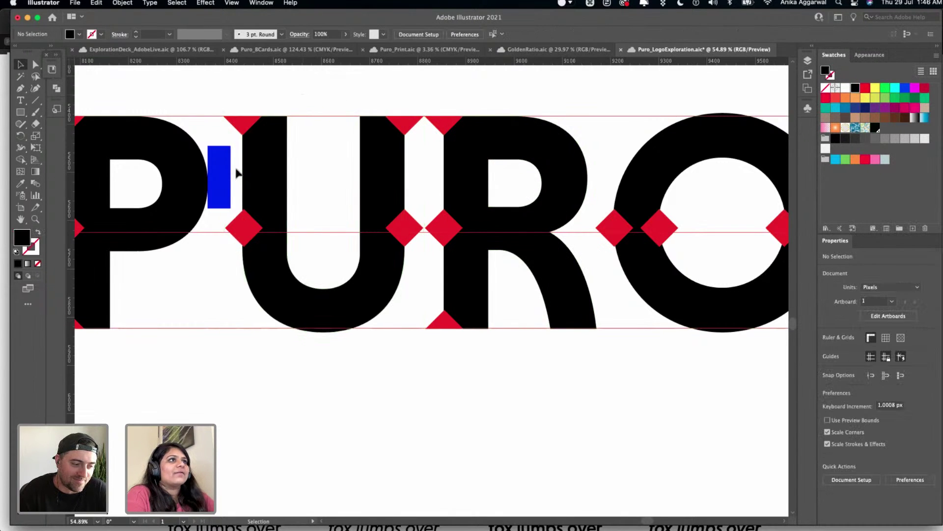
# - Shift the U and its red shapes another 20 px to the right, to about X 8831 px
pyautogui.click(227, 174)
pyautogui.moveTo(231, 177); pyautogui.dragTo(231, 178)
pyautogui.moveTo(231, 97); pyautogui.dragTo(408, 338)
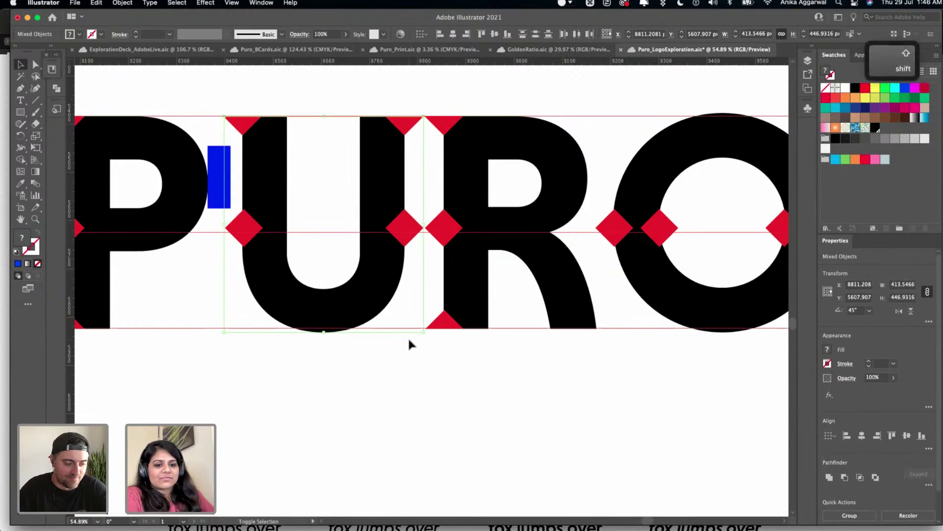
pyautogui.hotkey('shift', 'Right')
pyautogui.hotkey('shift', 'Right')
pyautogui.hotkey('shift', 'Right')
pyautogui.hotkey('shift', 'Left')
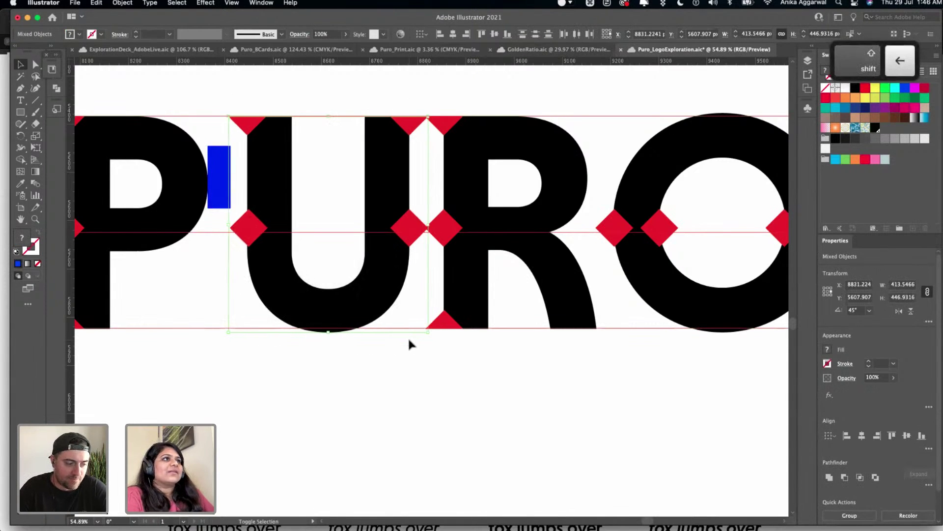
pyautogui.hotkey('shift', 'Right')
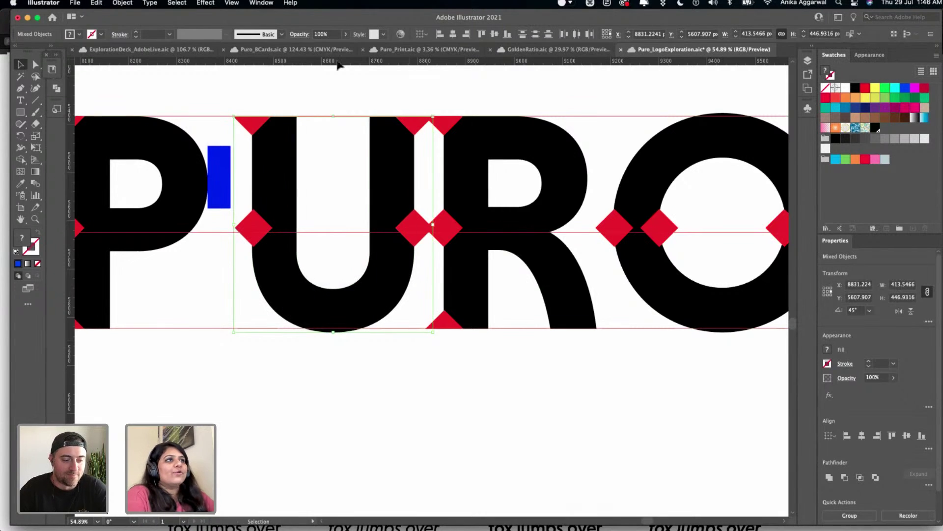
pyautogui.click(295, 95)
# - Widen the blue rectangle to about 53 px and extend it past the letters' top and bottom to about 525 px high
pyautogui.click(216, 182)
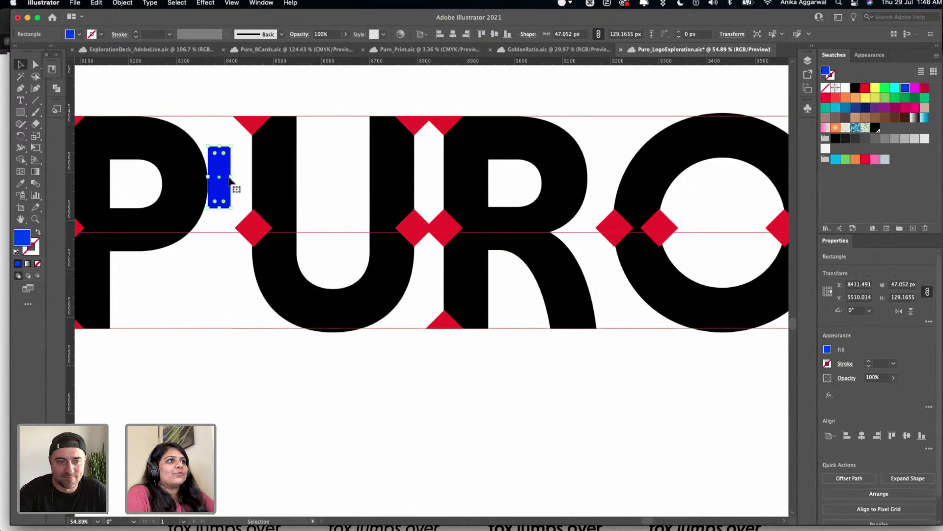
pyautogui.moveTo(231, 177); pyautogui.dragTo(234, 178)
pyautogui.moveTo(220, 145); pyautogui.dragTo(221, 104)
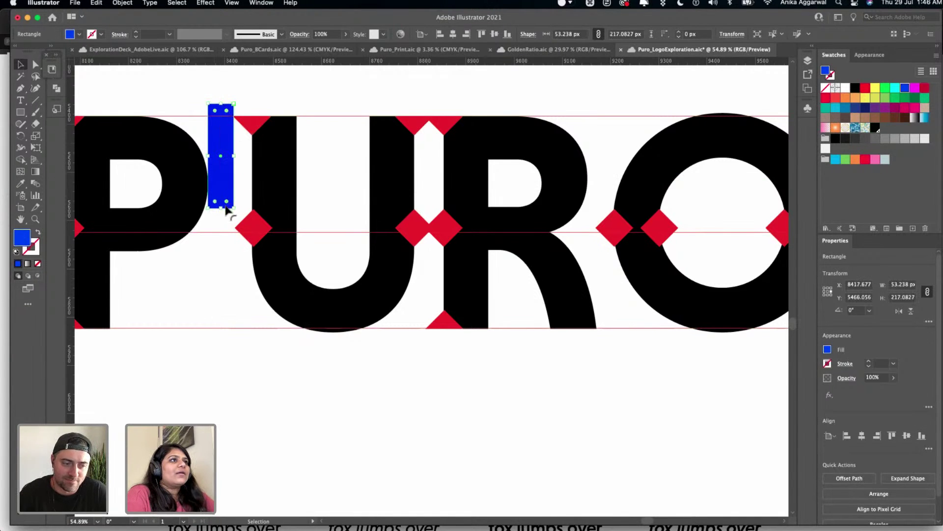
pyautogui.moveTo(221, 211); pyautogui.dragTo(232, 363)
pyautogui.click(254, 356)
# - Duplicate the tall blue rectangle into the empty area below the lettering, at about X 8508 px and Y 6342 px
pyautogui.scroll(-3, 254, 356)
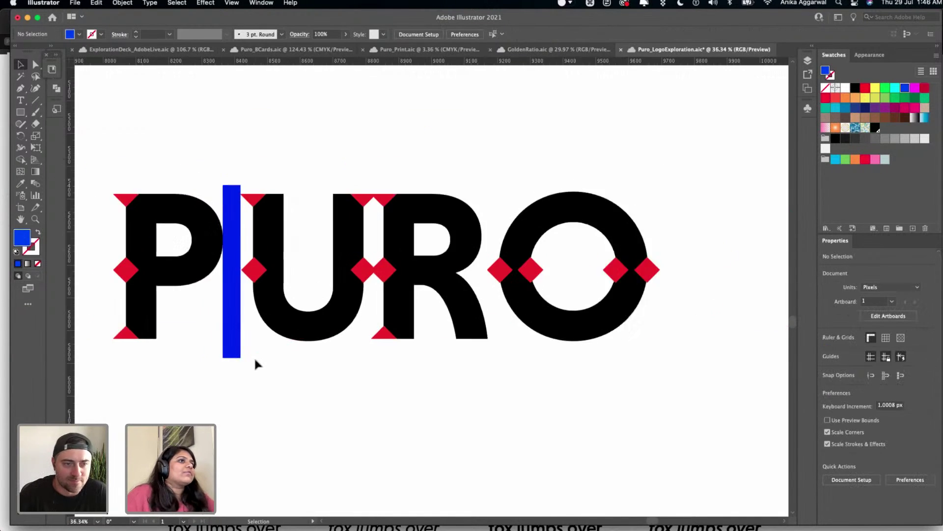
pyautogui.hscroll(2, 255, 295)
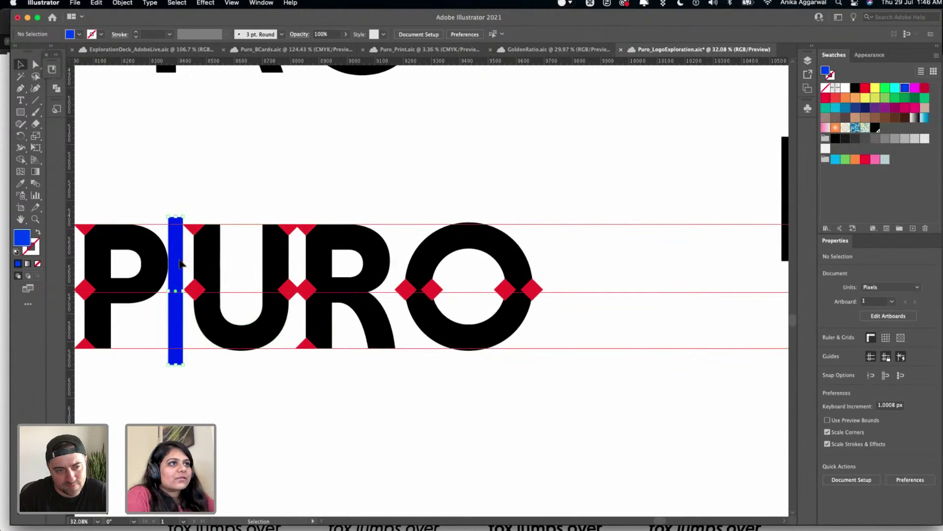
pyautogui.moveTo(180, 262); pyautogui.dragTo(202, 433)
pyautogui.click(361, 186)
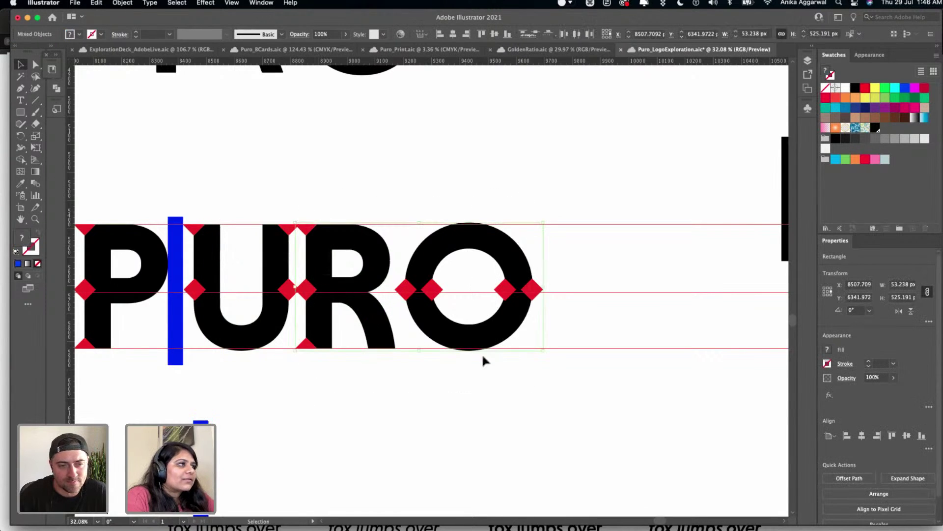
# - Move the R and O together with their red shapes to the right, opening a wide gap after the U
pyautogui.moveTo(482, 358); pyautogui.dragTo(388, 305)
pyautogui.moveTo(423, 267); pyautogui.dragTo(480, 265)
pyautogui.click(331, 385)
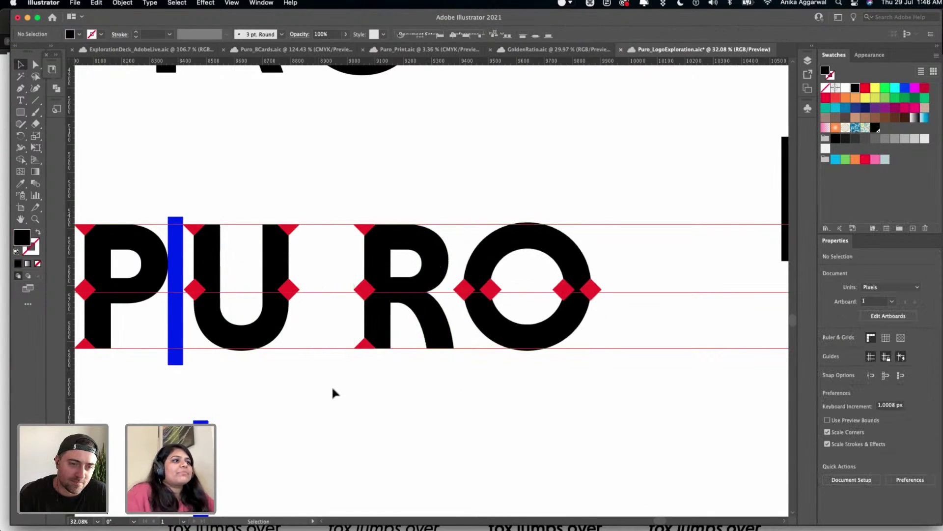
# - Move the duplicate blue rectangle up beside the U, against the tips of its red shapes on the R's side
pyautogui.scroll(-1, 329, 388)
pyautogui.hscroll(-1, 329, 388)
pyautogui.moveTo(220, 423); pyautogui.dragTo(315, 218)
pyautogui.click(369, 359)
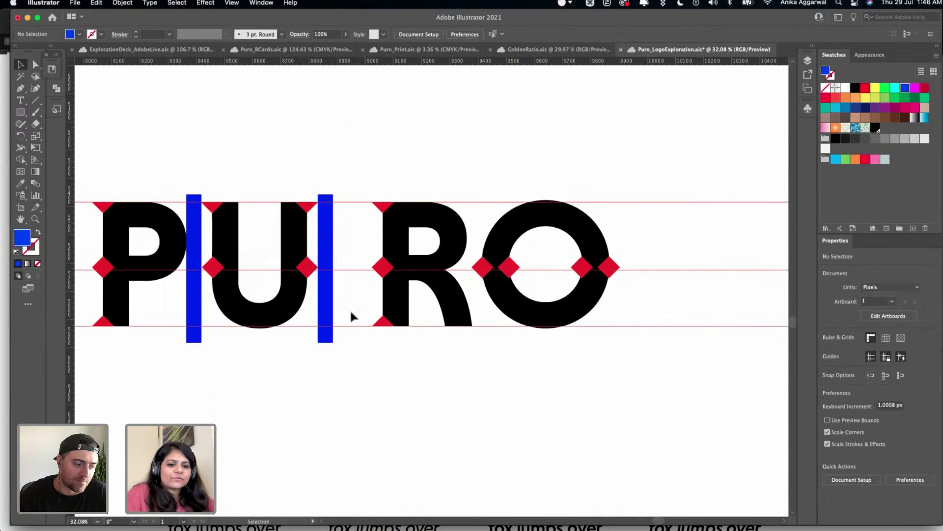
# - Move the R with its red shapes toward the U until the red tips touch the blue rectangle
pyautogui.scroll(3, 349, 315)
pyautogui.scroll(1, 351, 145)
pyautogui.moveTo(351, 143); pyautogui.dragTo(494, 352)
pyautogui.moveTo(454, 268); pyautogui.dragTo(385, 272)
pyautogui.click(368, 110)
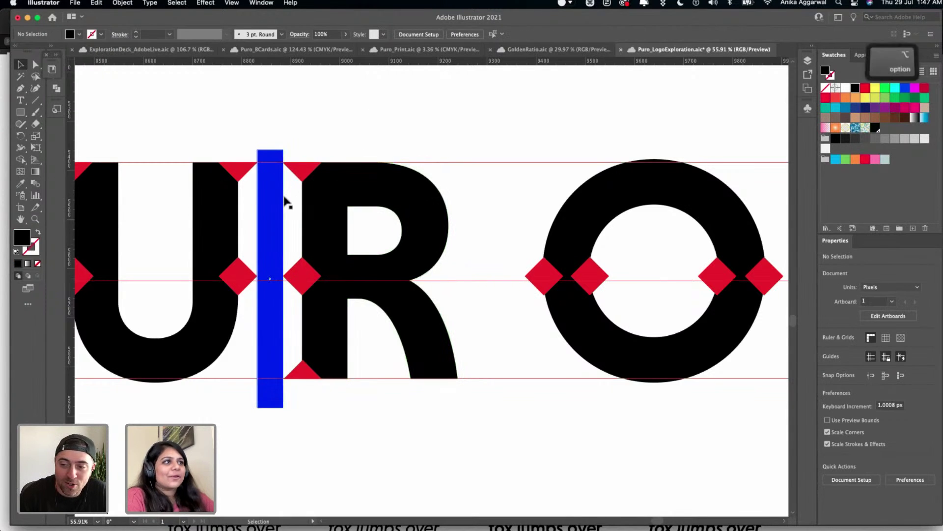
# - Duplicate the blue rectangle against the foot of the R's leg, and move the O with its red shapes up to the copy
pyautogui.moveTo(268, 205); pyautogui.dragTo(469, 190)
pyautogui.click(515, 147)
pyautogui.moveTo(638, 371); pyautogui.dragTo(792, 443)
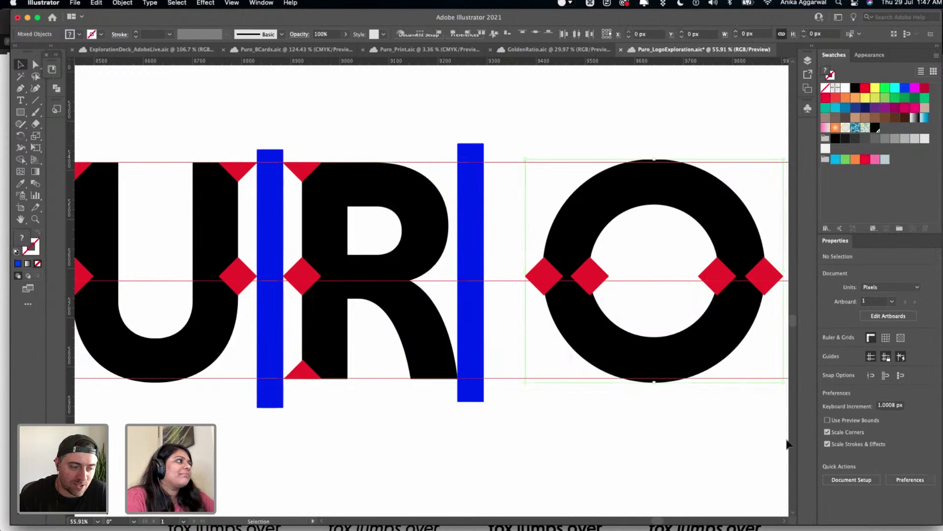
pyautogui.moveTo(716, 356); pyautogui.dragTo(674, 354)
pyautogui.click(594, 133)
# - Examine the letter spacing against the blue rectangles and red diamonds, and compare it with the earlier PURO construction with red squares
pyautogui.scroll(-5, 593, 134)
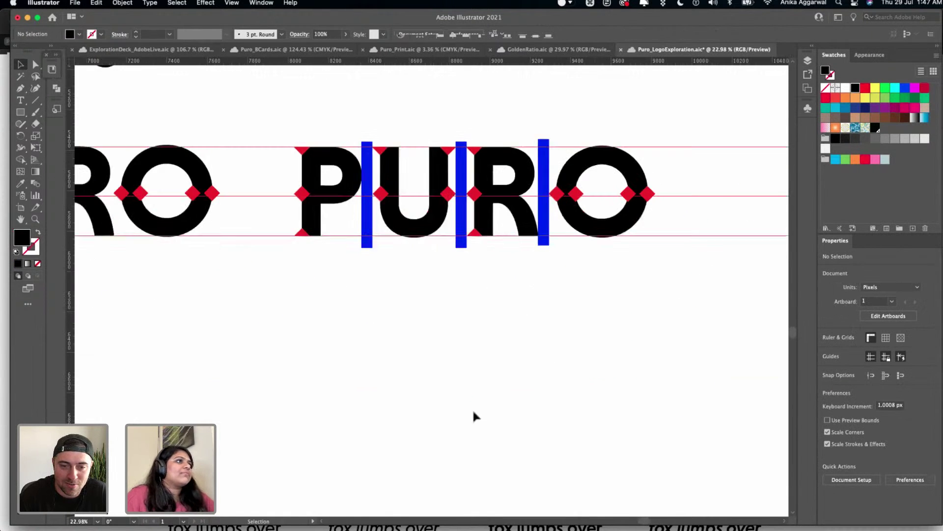
pyautogui.scroll(4, 358, 217)
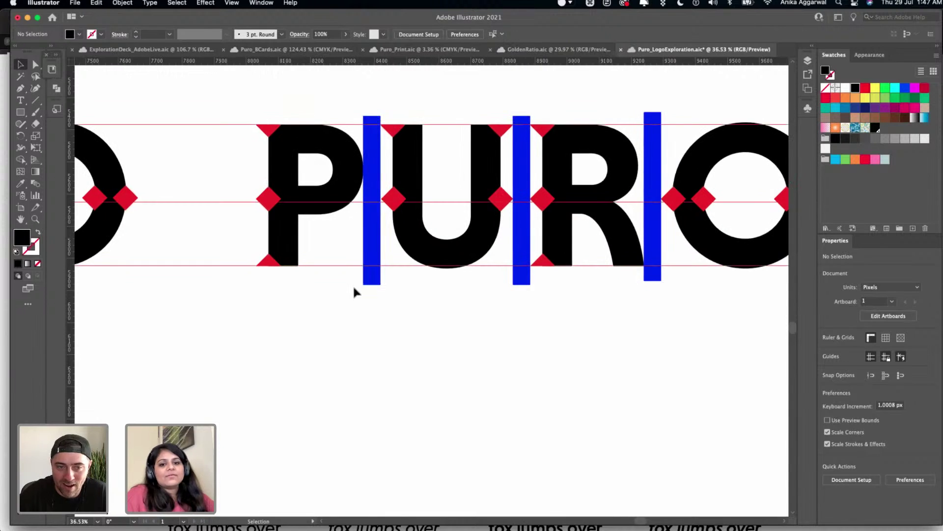
pyautogui.scroll(1, 373, 295)
pyautogui.scroll(-4, 389, 317)
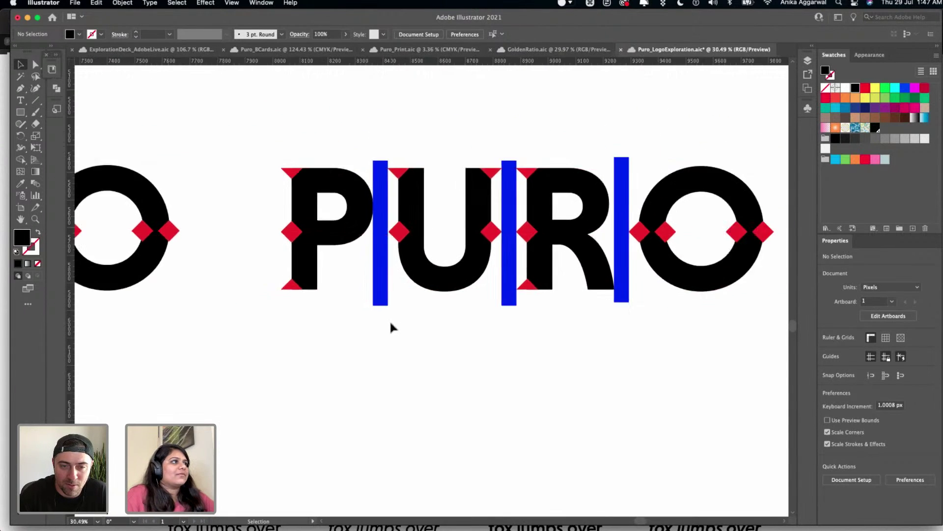
pyautogui.scroll(1, 406, 316)
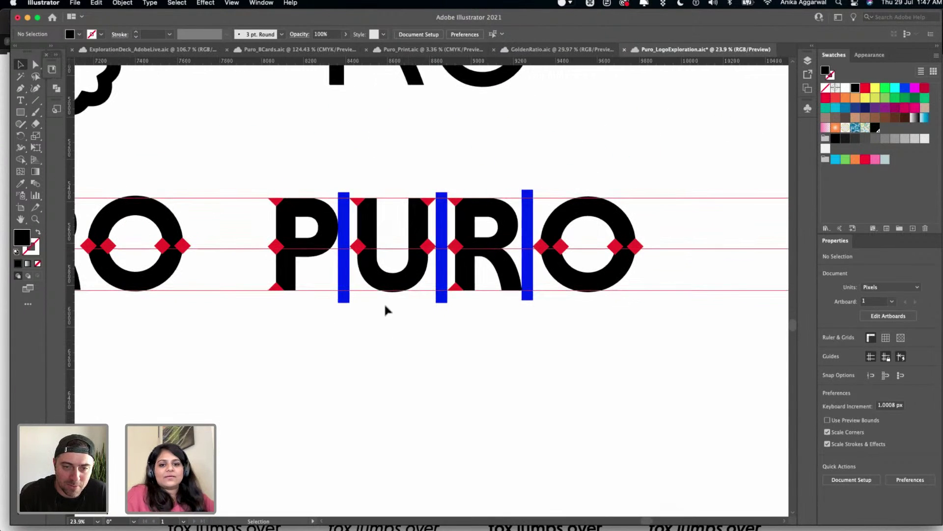
pyautogui.scroll(3, 311, 251)
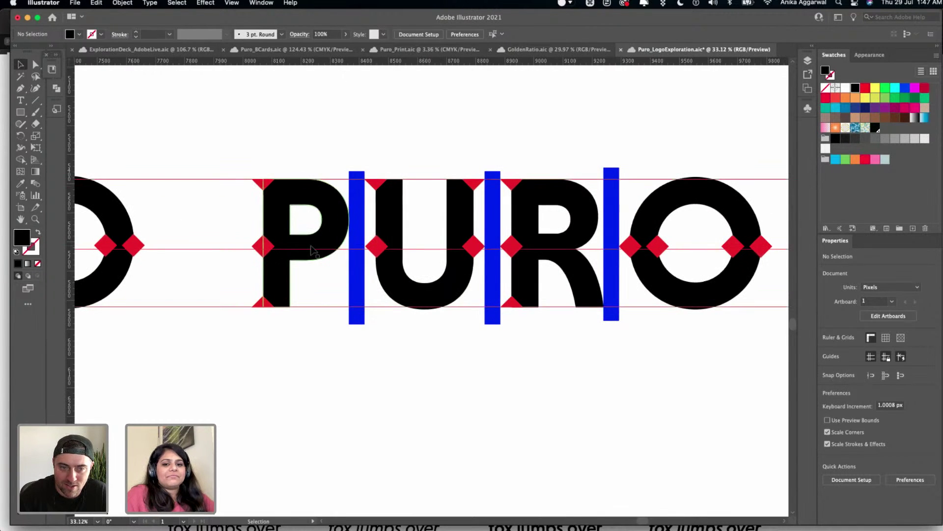
pyautogui.click(357, 241)
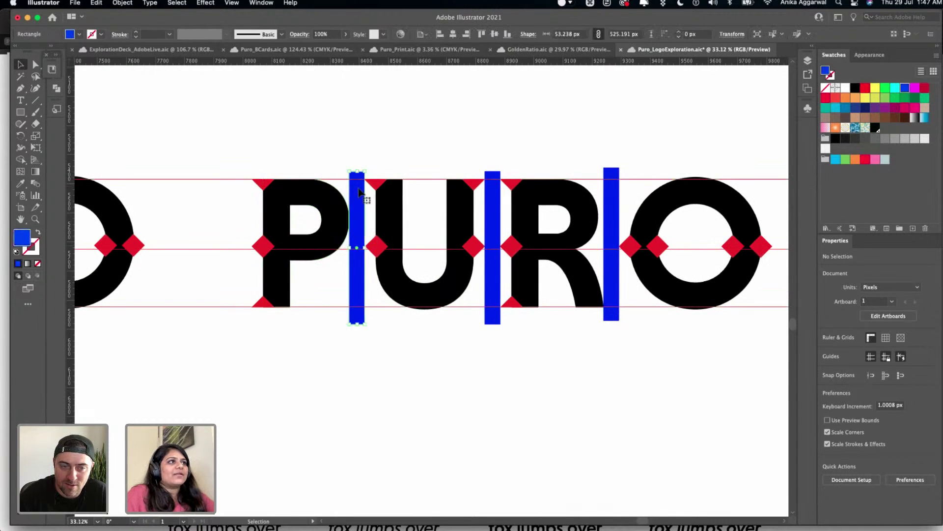
pyautogui.click(360, 143)
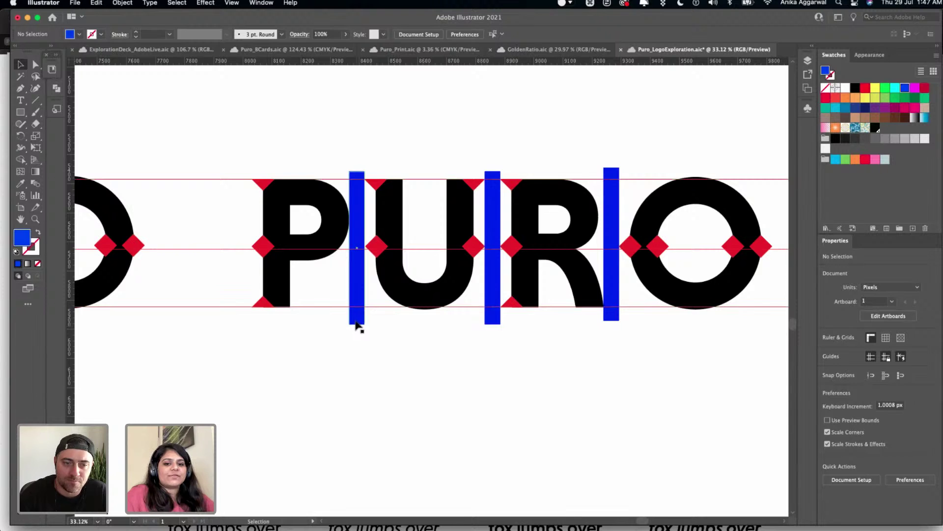
pyautogui.click(264, 246)
pyautogui.scroll(-3, 263, 248)
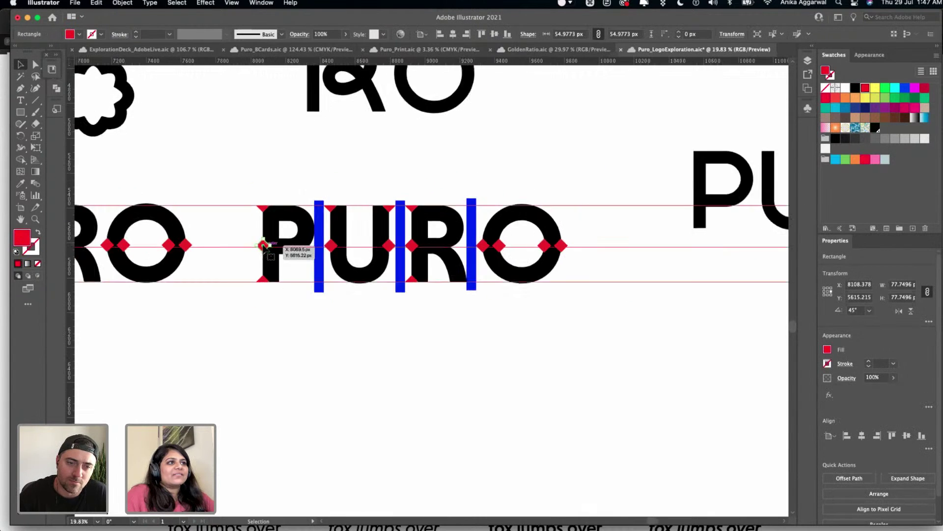
pyautogui.hscroll(-10, 264, 249)
pyautogui.hscroll(-15, 263, 247)
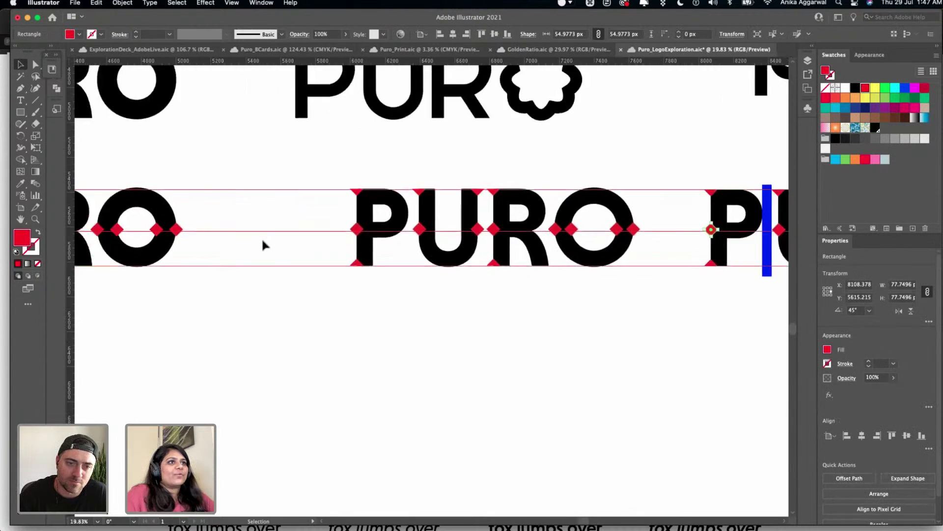
pyautogui.scroll(2, 261, 246)
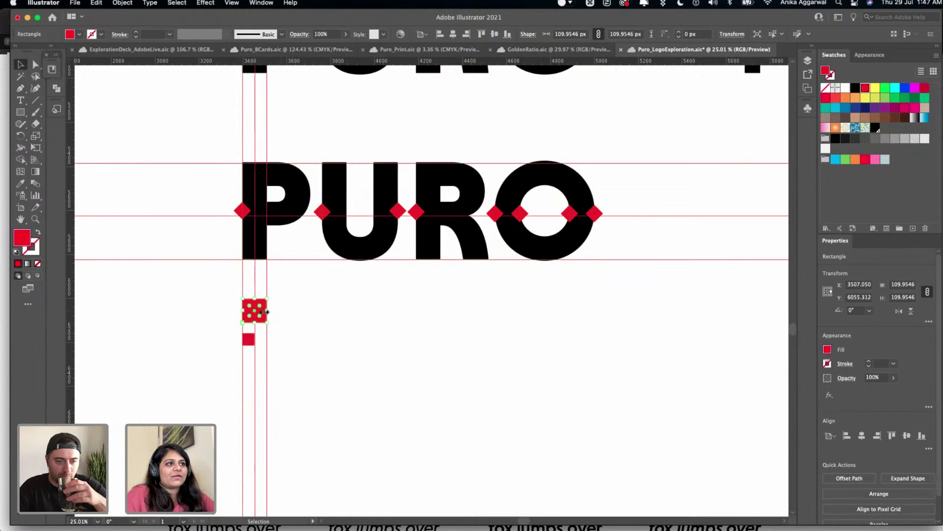
# - Try moving the larger red square onto the stem of the P in the earlier construction, and undo the move
pyautogui.press('v')
pyautogui.moveTo(262, 313); pyautogui.dragTo(252, 215)
pyautogui.press('super+z')
pyautogui.click(368, 293)
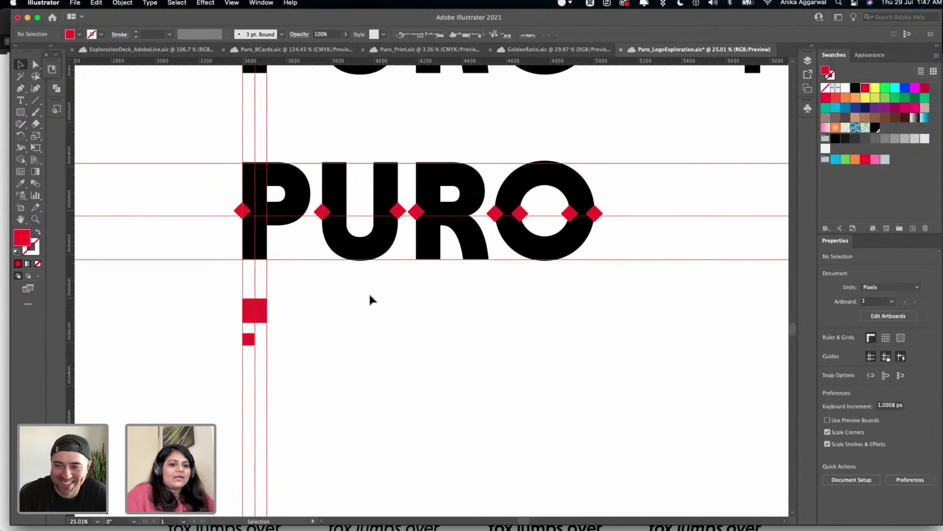
# - Copy the larger red square from the earlier construction and place it below the blue rectangle between P and U, aligned with its left edge
pyautogui.scroll(-1, 370, 296)
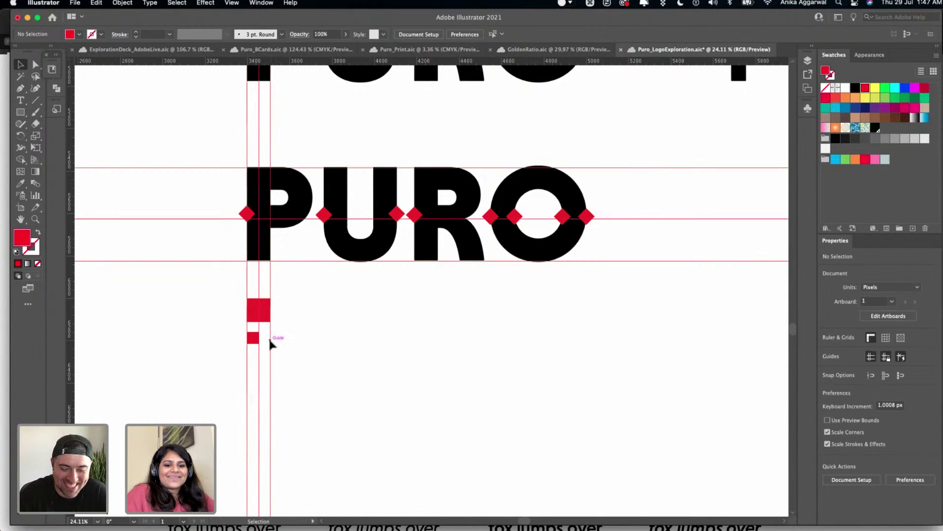
pyautogui.click(255, 310)
pyautogui.press('super+c')
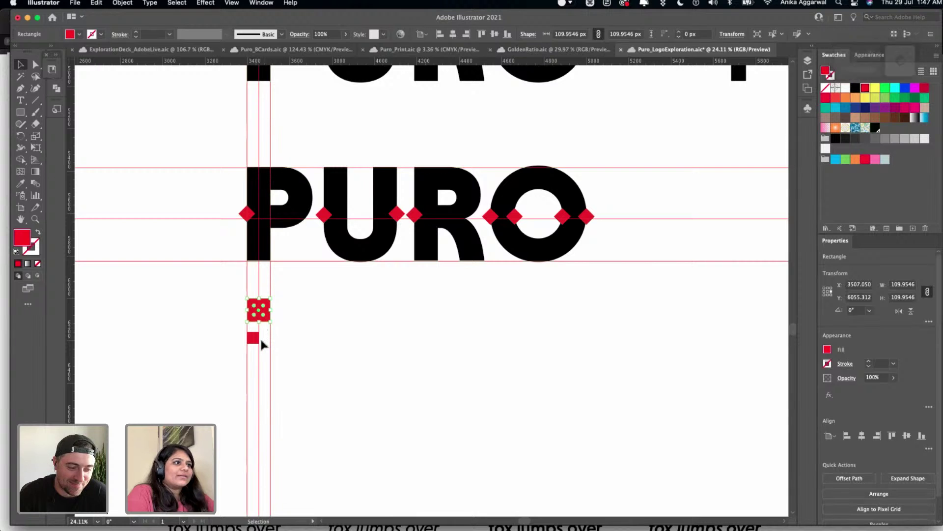
pyautogui.scroll(-2, 266, 334)
pyautogui.hscroll(5, 263, 338)
pyautogui.hscroll(10, 320, 344)
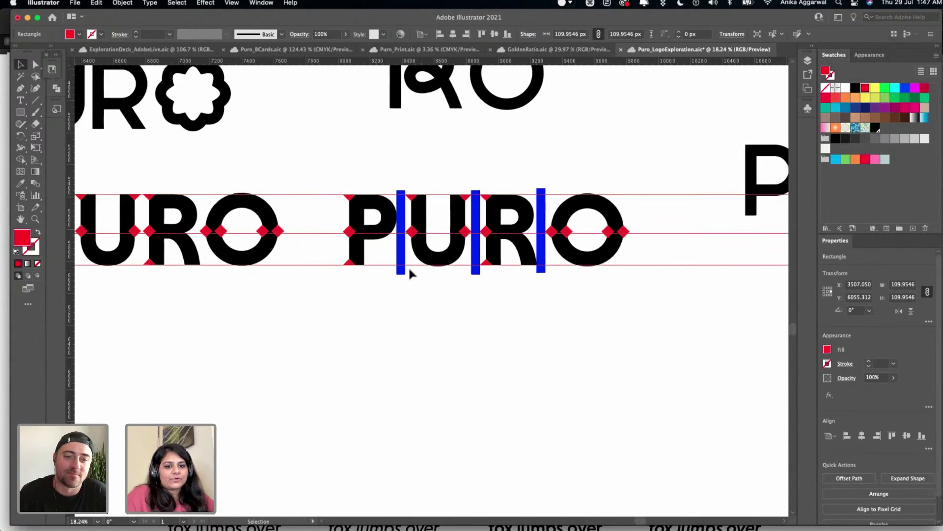
pyautogui.scroll(3, 410, 271)
pyautogui.press('super+v')
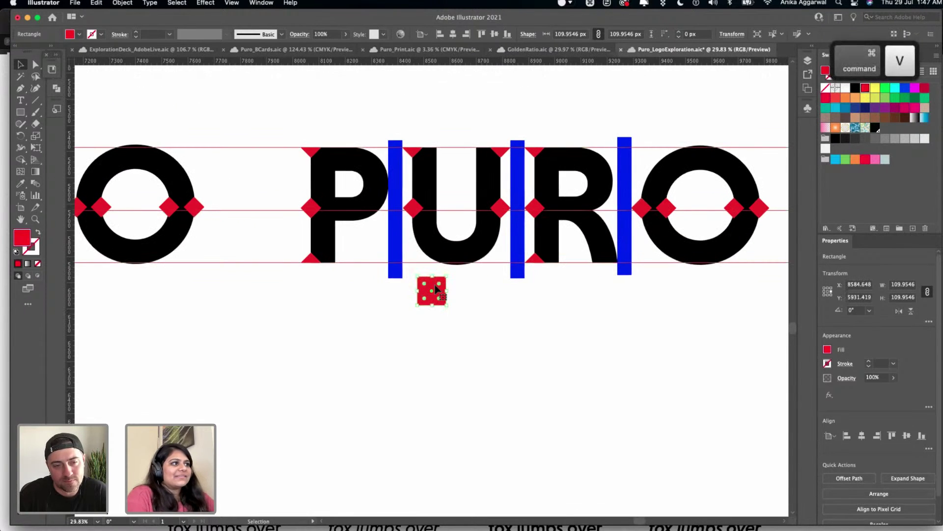
pyautogui.moveTo(417, 303); pyautogui.dragTo(404, 295)
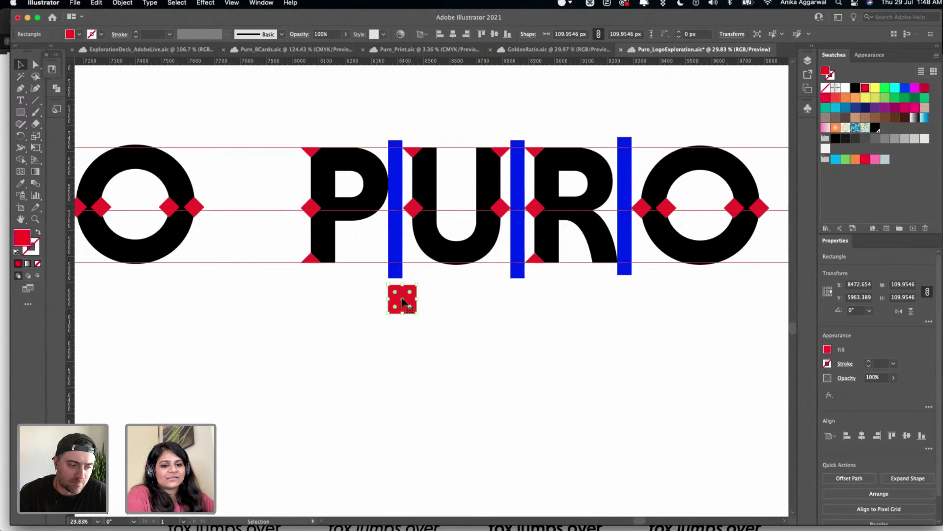
pyautogui.scroll(5, 416, 283)
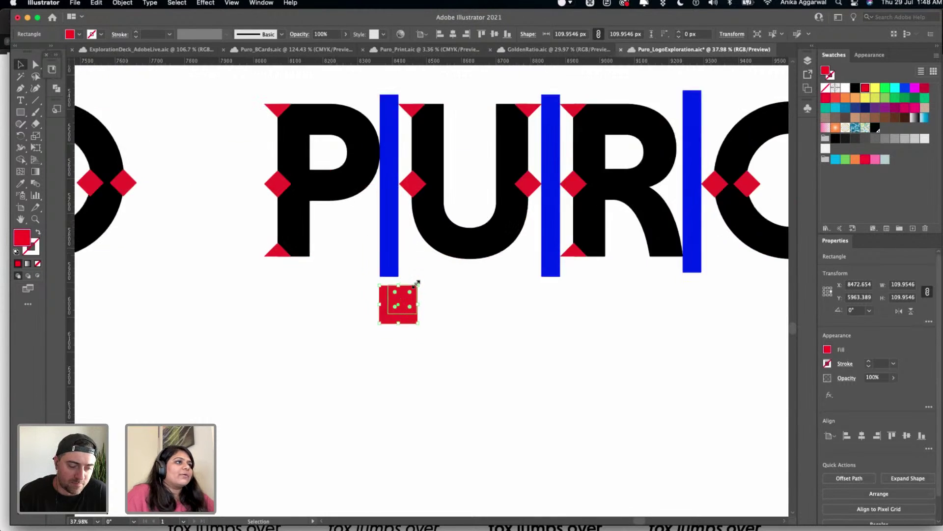
# - Extend the blue rectangle between P and U downward behind the red square, to about 717 px high
pyautogui.click(351, 264)
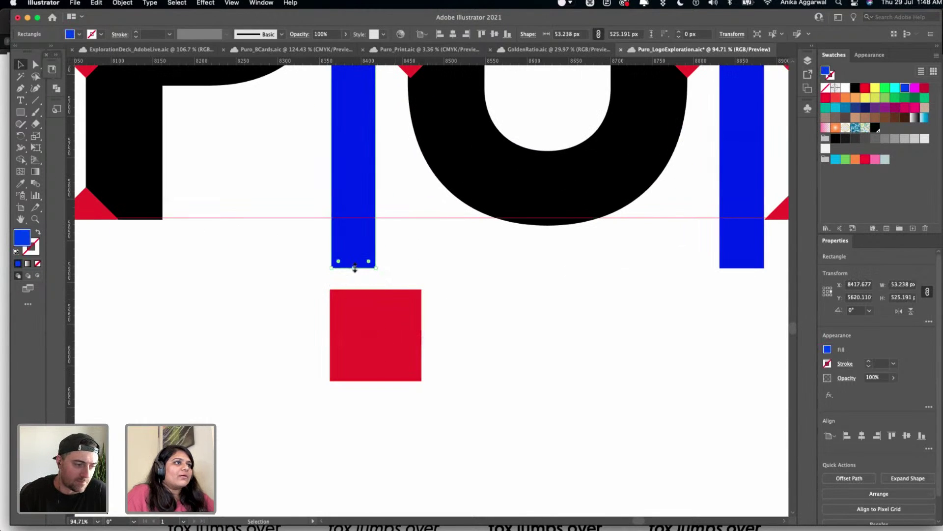
pyautogui.moveTo(355, 268); pyautogui.dragTo(363, 405)
pyautogui.moveTo(362, 416); pyautogui.dragTo(362, 428)
# - Duplicate the red square straight down to just below the original, at about Y 6085 px
pyautogui.click(388, 324)
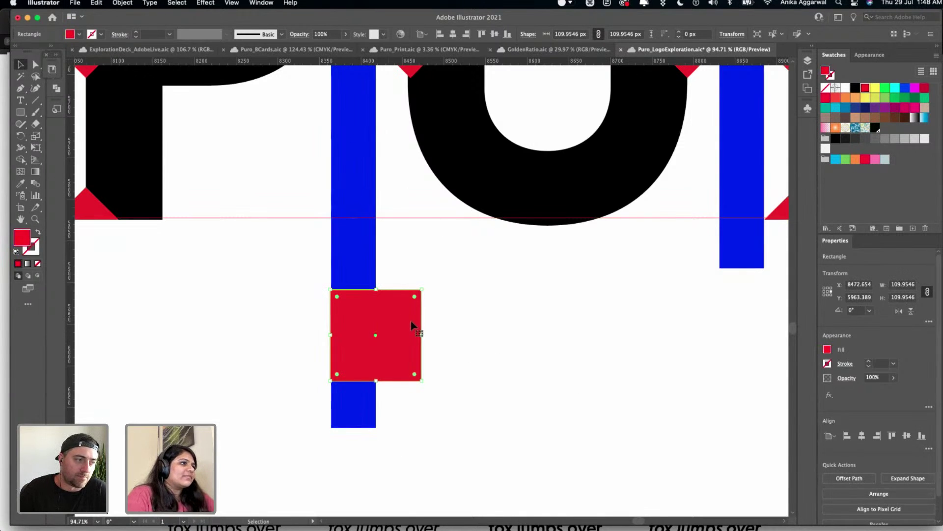
pyautogui.press('alt')
pyautogui.moveTo(402, 322); pyautogui.dragTo(402, 422)
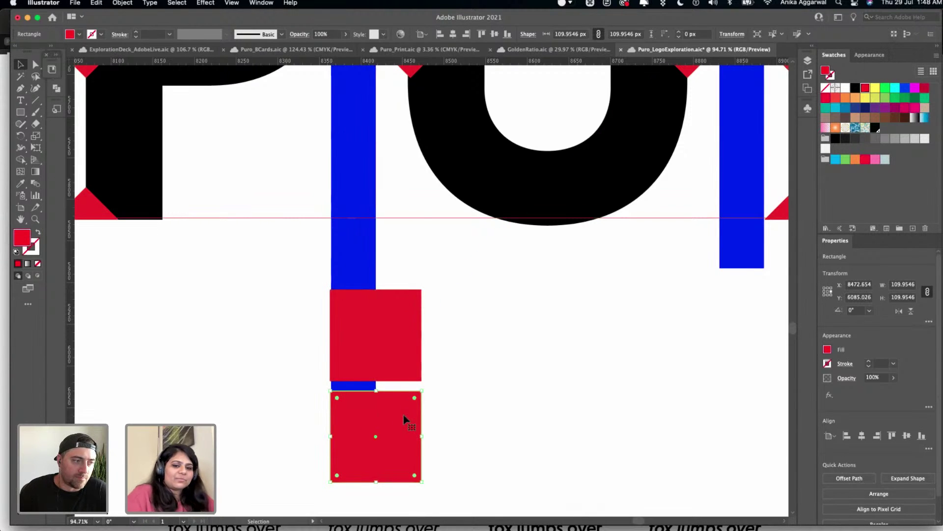
# - Add a vertical guide through the center of the two red squares
pyautogui.scroll(-5, 403, 419)
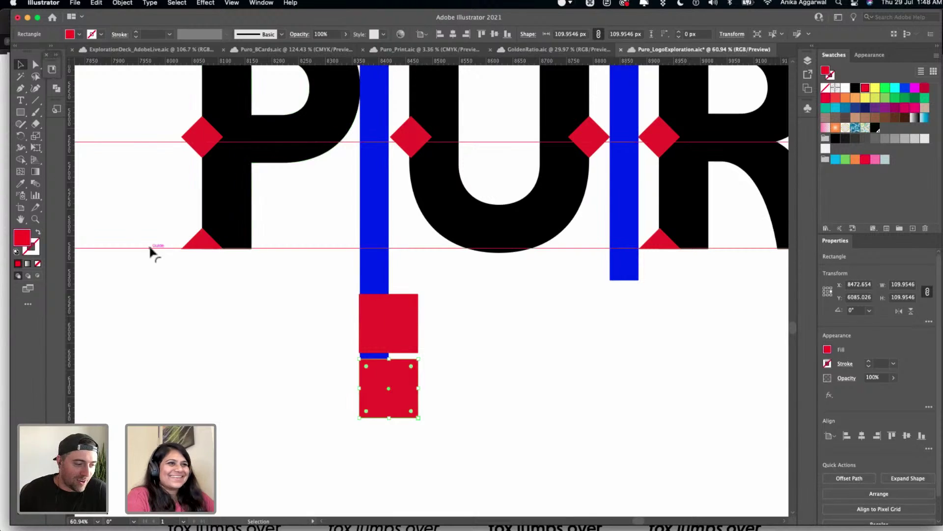
pyautogui.moveTo(71, 294); pyautogui.dragTo(324, 361)
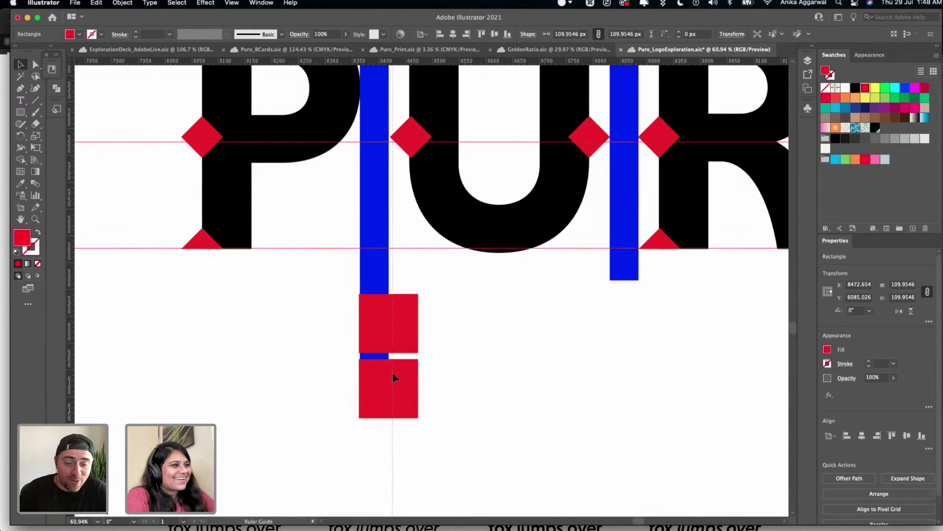
pyautogui.moveTo(393, 378); pyautogui.dragTo(389, 384)
pyautogui.click(392, 391)
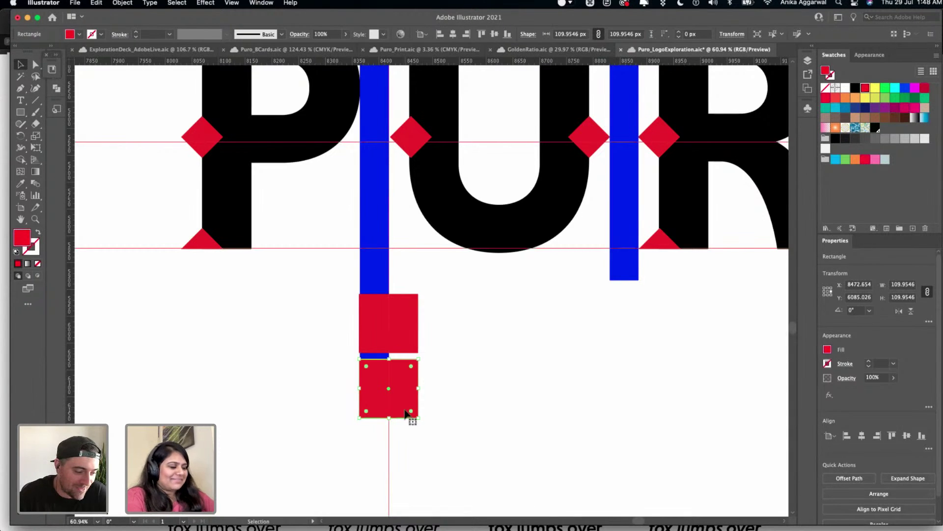
# - Scale the lower red square proportionally to half size, about 55 px, so its right edge meets the vertical guide
pyautogui.press('v')
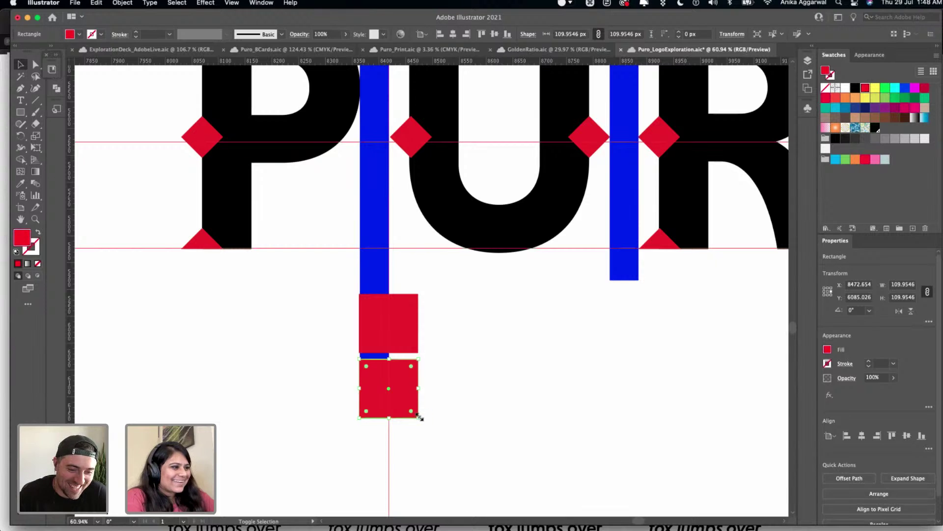
pyautogui.moveTo(419, 416); pyautogui.dragTo(390, 393)
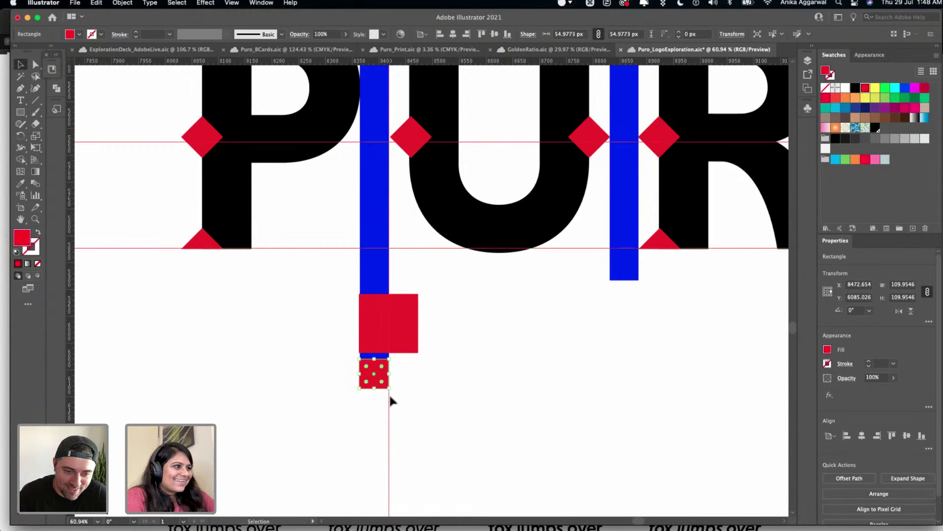
pyautogui.press('v')
pyautogui.click(409, 386)
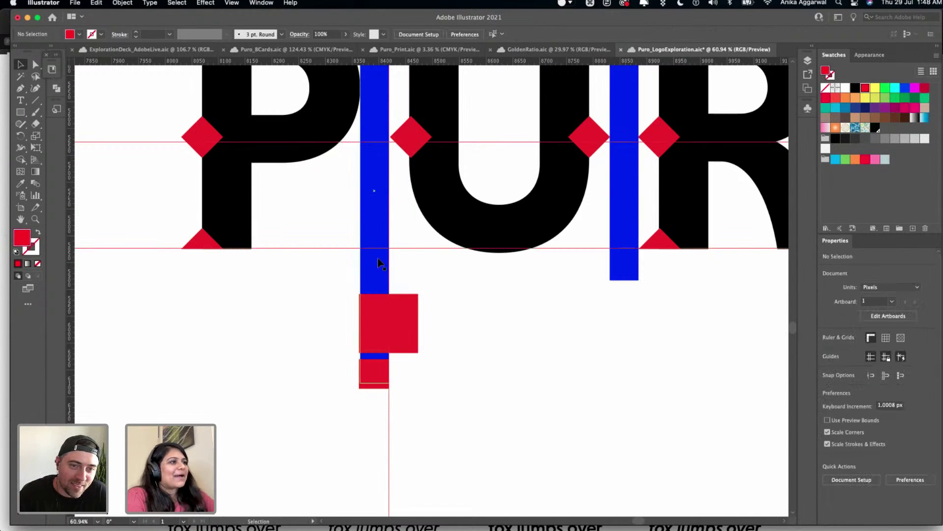
# - Compare the width of the blue rectangle between P and U with the half-size red square and the vertical guide
pyautogui.click(375, 273)
pyautogui.keyDown('alt'); pyautogui.scroll(-5, 375, 270); pyautogui.keyUp('alt')
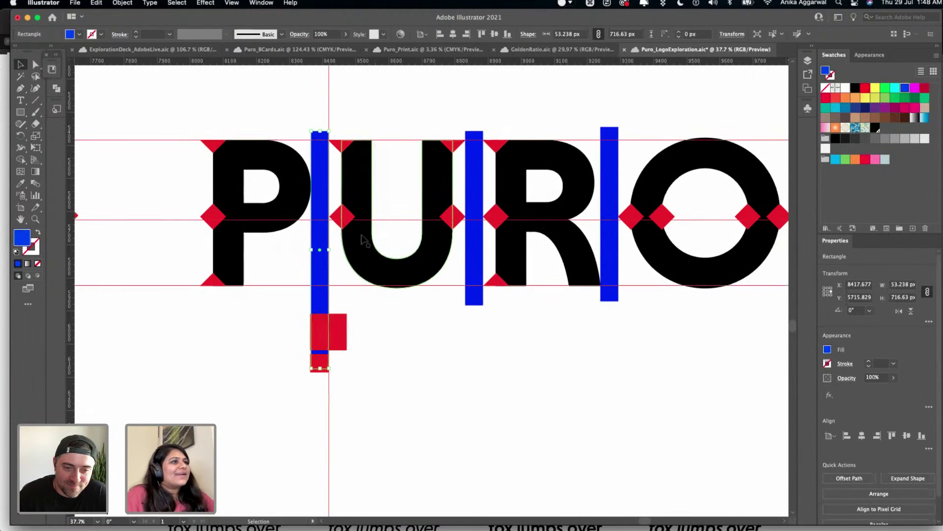
pyautogui.scroll(5, 326, 240)
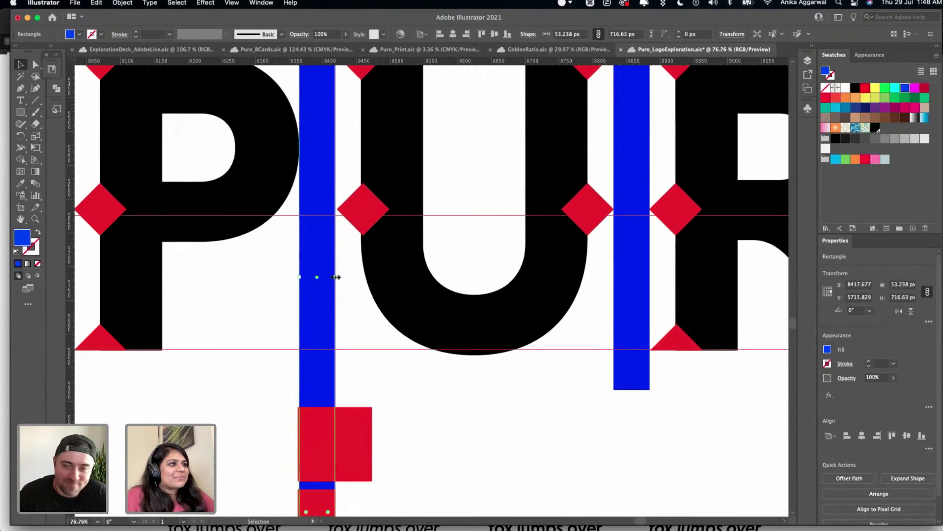
pyautogui.moveTo(329, 250); pyautogui.dragTo(336, 277)
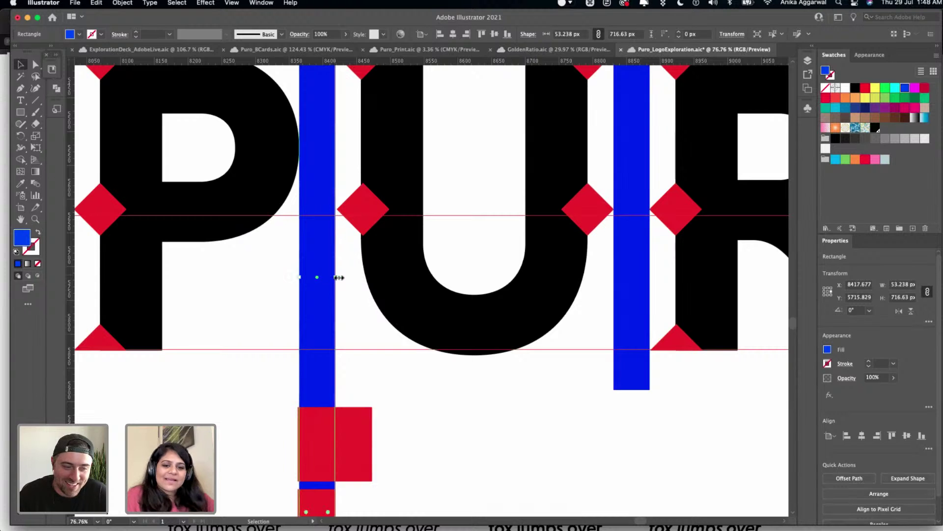
pyautogui.click(403, 396)
pyautogui.keyDown('alt'); pyautogui.scroll(-3, 402, 396); pyautogui.keyUp('alt')
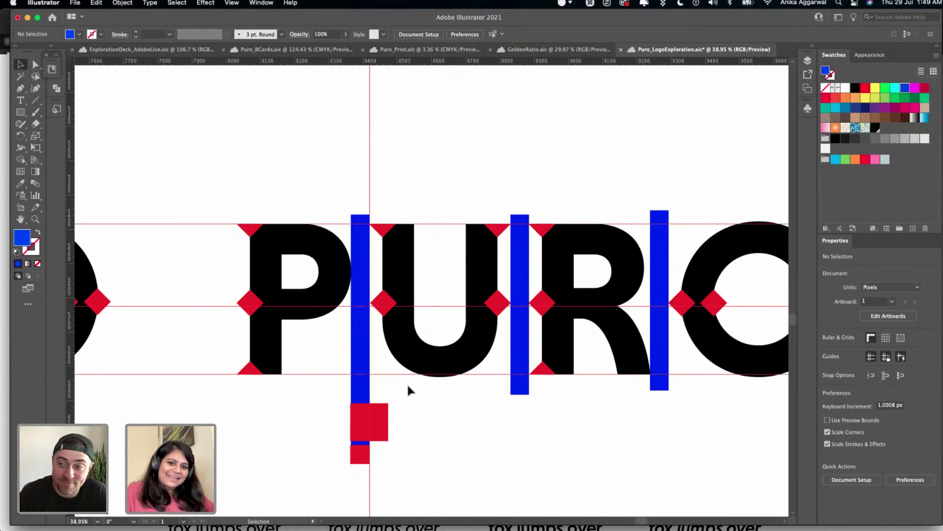
# - Save the logo exploration document
pyautogui.scroll(5, 411, 385)
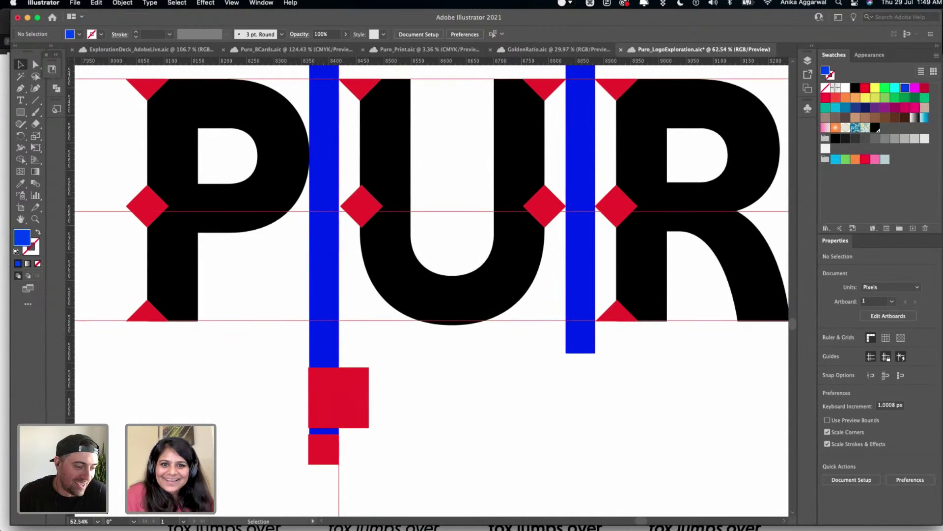
pyautogui.press('super+s')
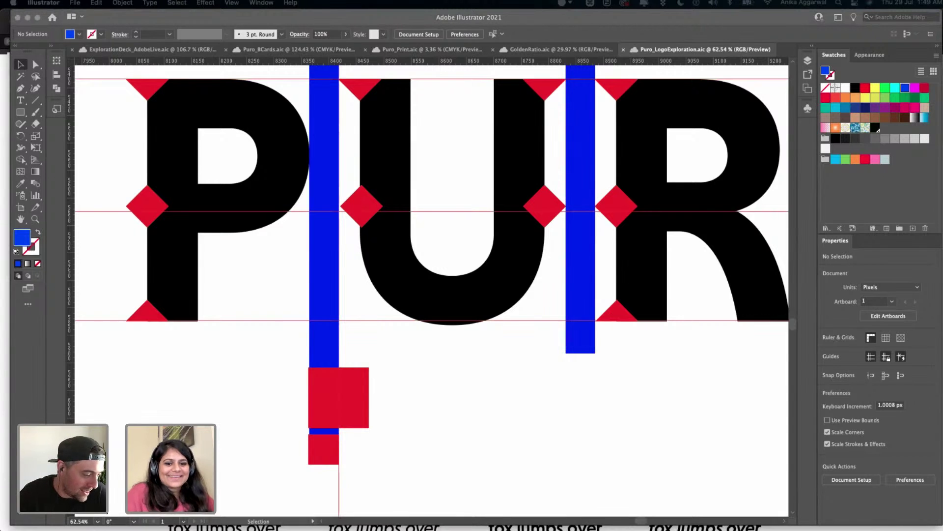
# - Compare the width of the blue spacer between P and U with the one between U and R
pyautogui.click(342, 395)
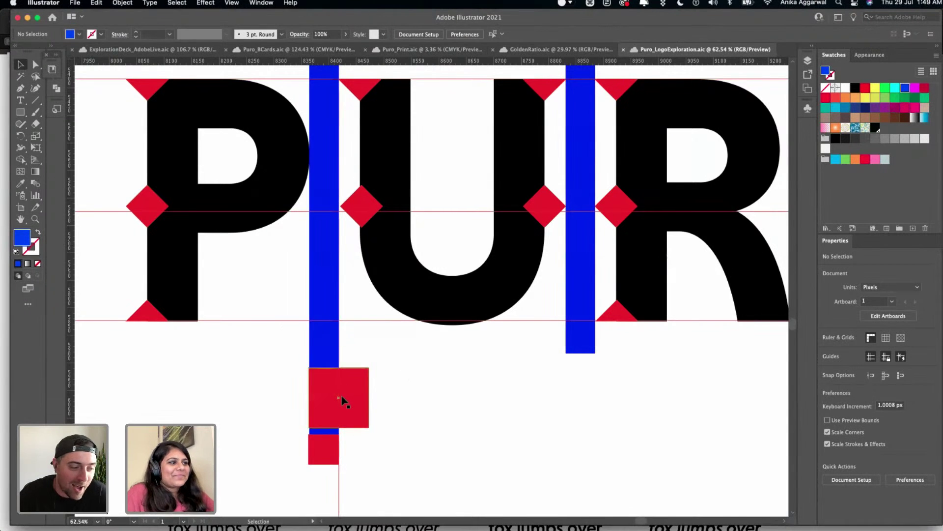
pyautogui.click(336, 325)
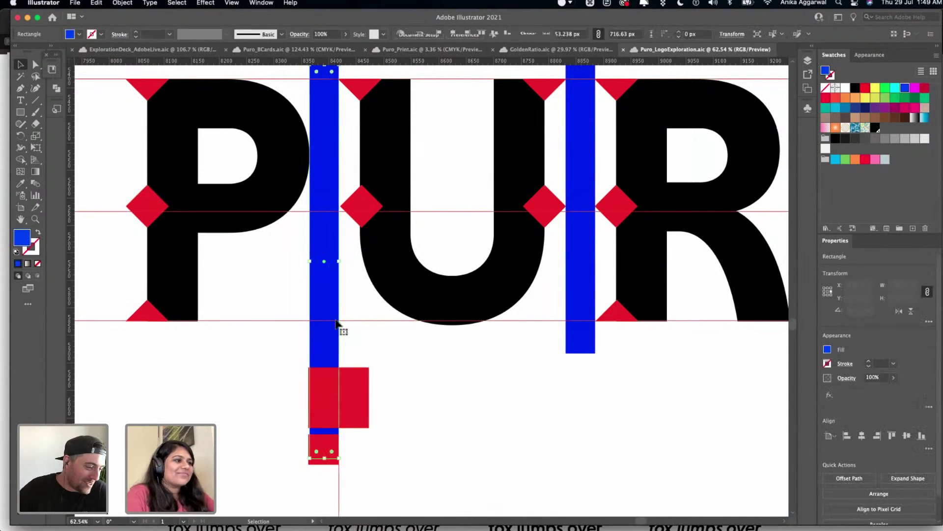
pyautogui.click(572, 273)
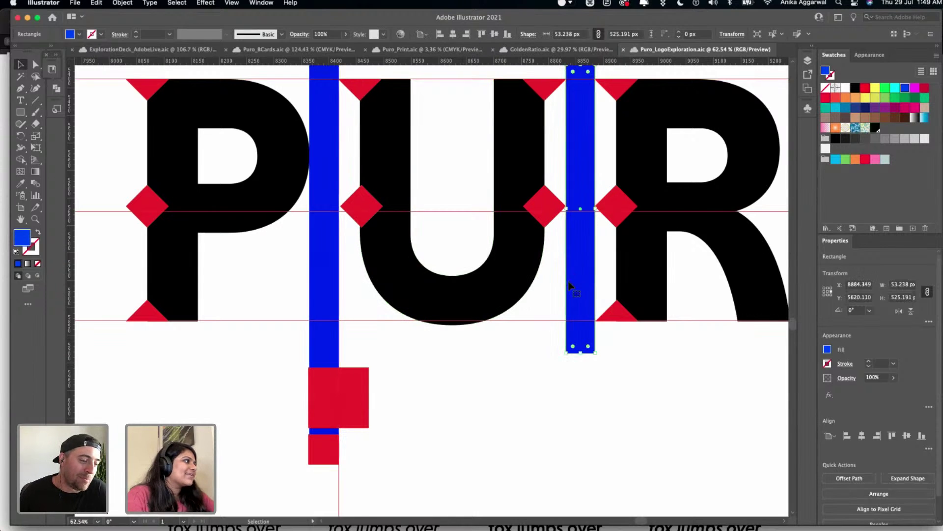
pyautogui.click(324, 275)
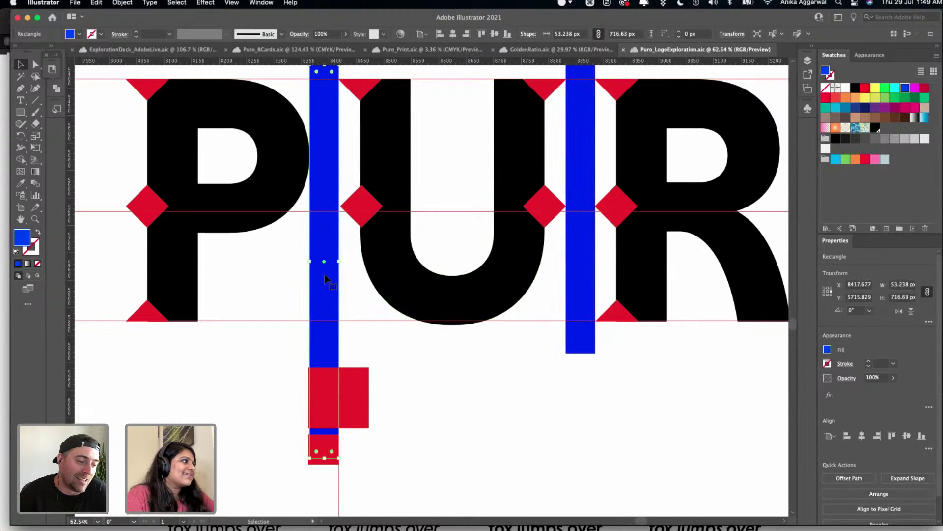
pyautogui.click(590, 270)
pyautogui.click(481, 416)
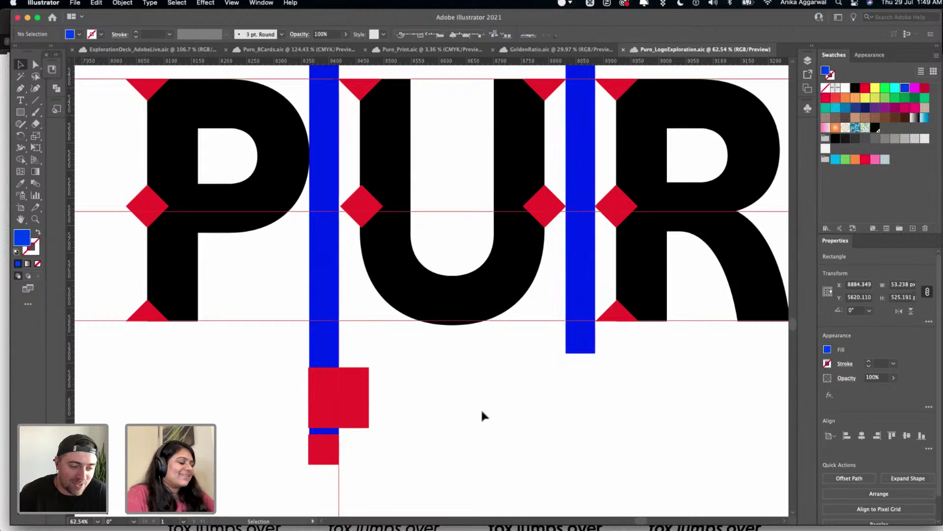
# - Replace the blue spacers between U and R and between R and O with copies of the spacer between P and U
pyautogui.scroll(-5, 481, 415)
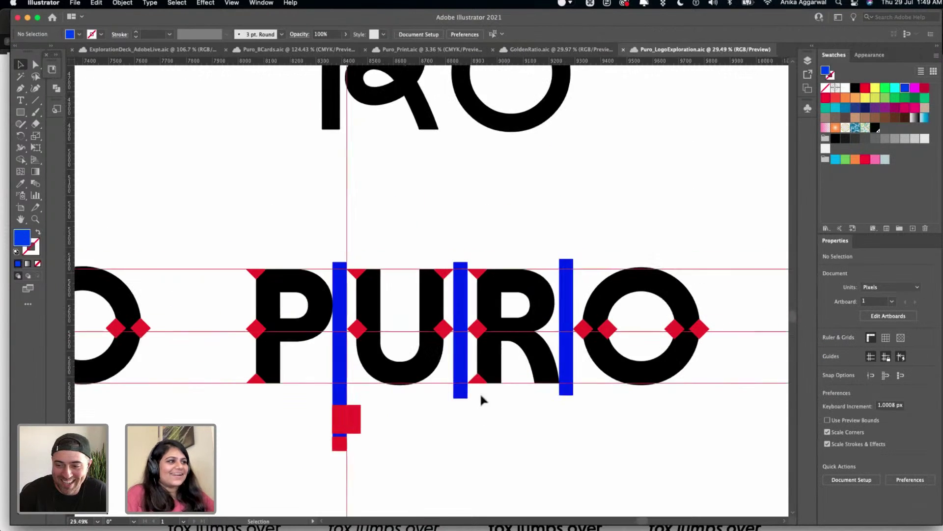
pyautogui.hscroll(2, 481, 396)
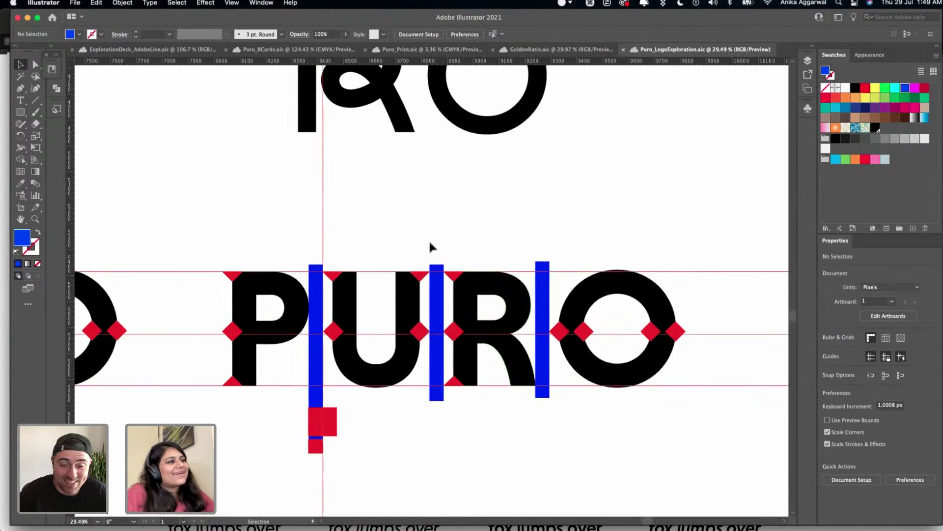
pyautogui.click(436, 299)
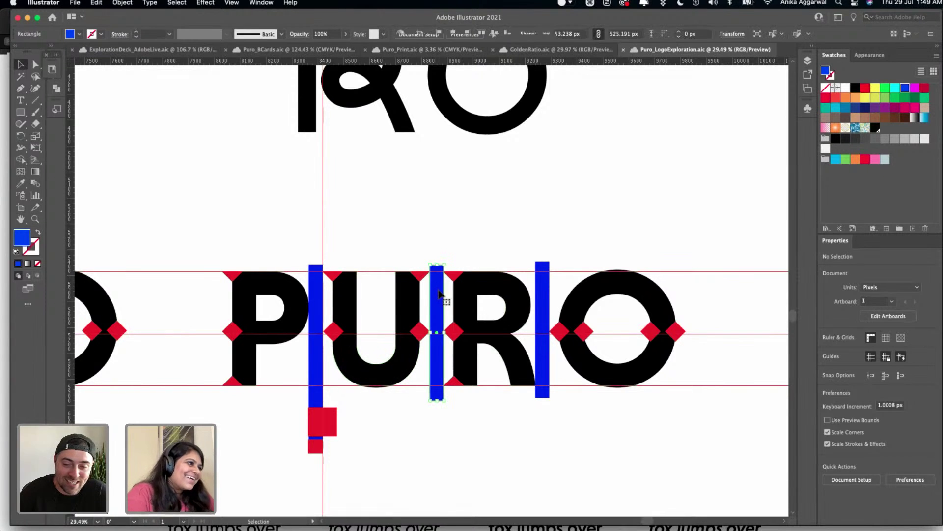
pyautogui.press('Delete')
pyautogui.click(540, 294)
pyautogui.press('Delete')
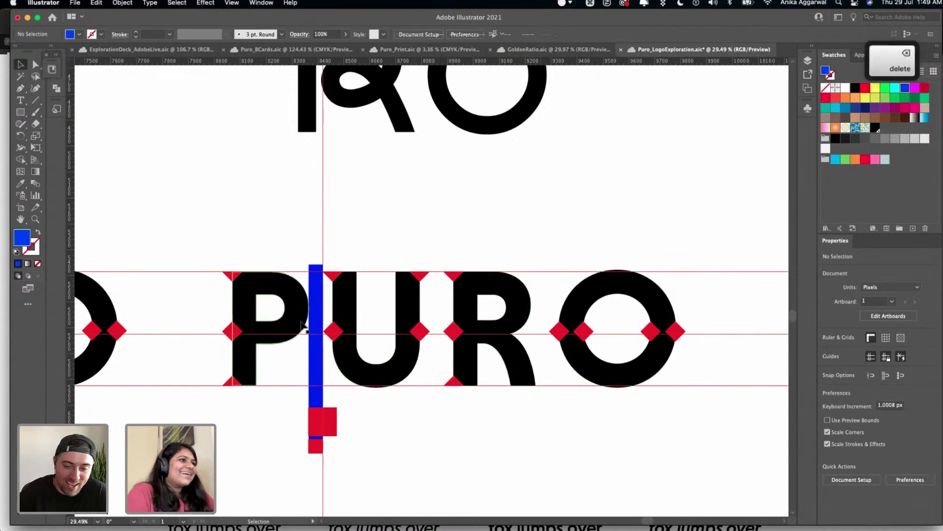
pyautogui.click(316, 322)
pyautogui.moveTo(316, 322); pyautogui.dragTo(548, 301)
pyautogui.click(596, 247)
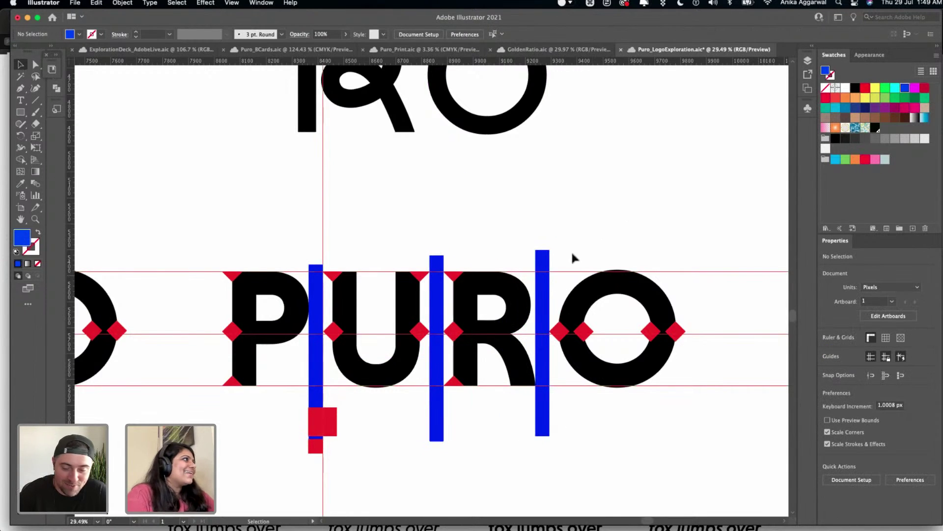
# - Try to unite the letter P with its red diamond and corner shapes into one shape
pyautogui.scroll(5, 340, 249)
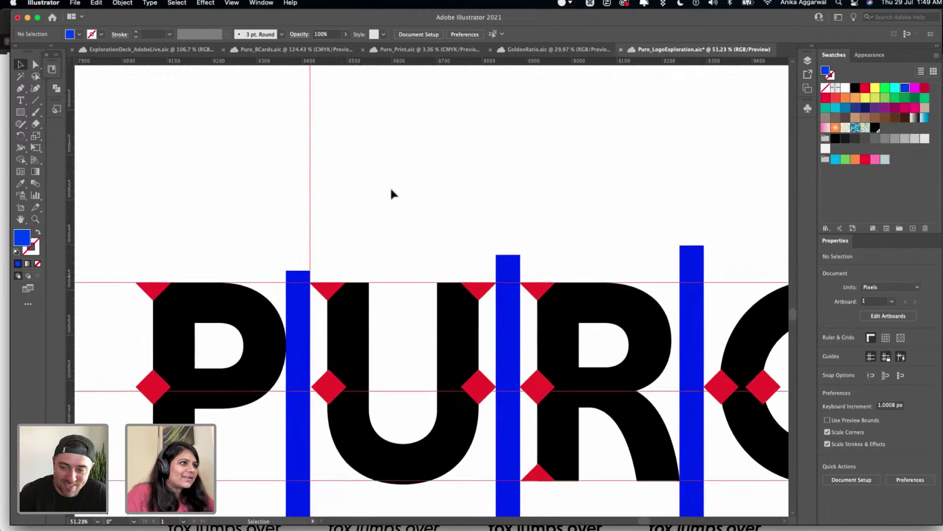
pyautogui.scroll(-2, 323, 478)
pyautogui.press('super+semicolon')
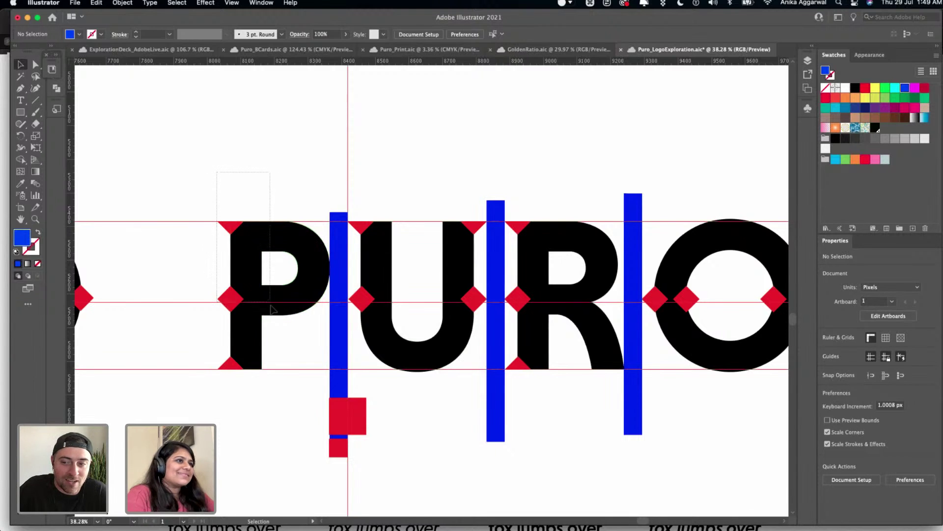
pyautogui.click(306, 372)
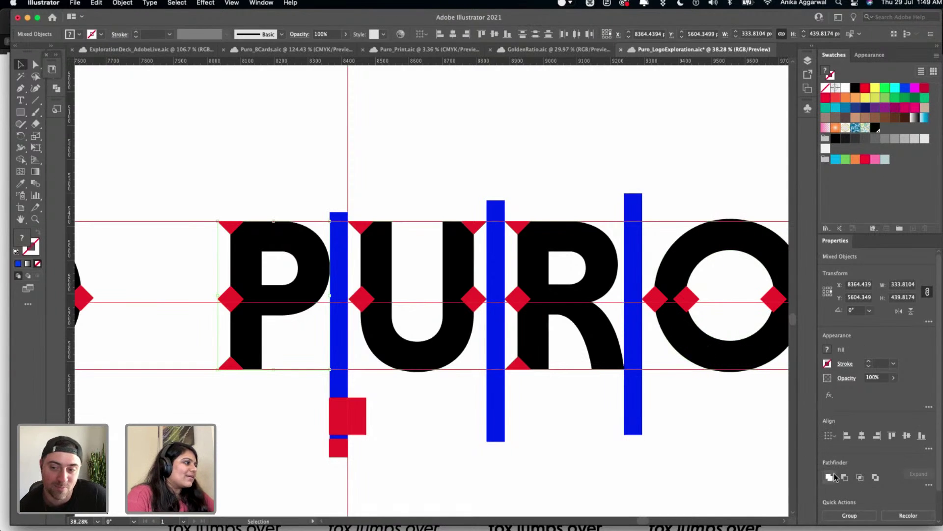
pyautogui.click(830, 477)
pyautogui.press('super+z')
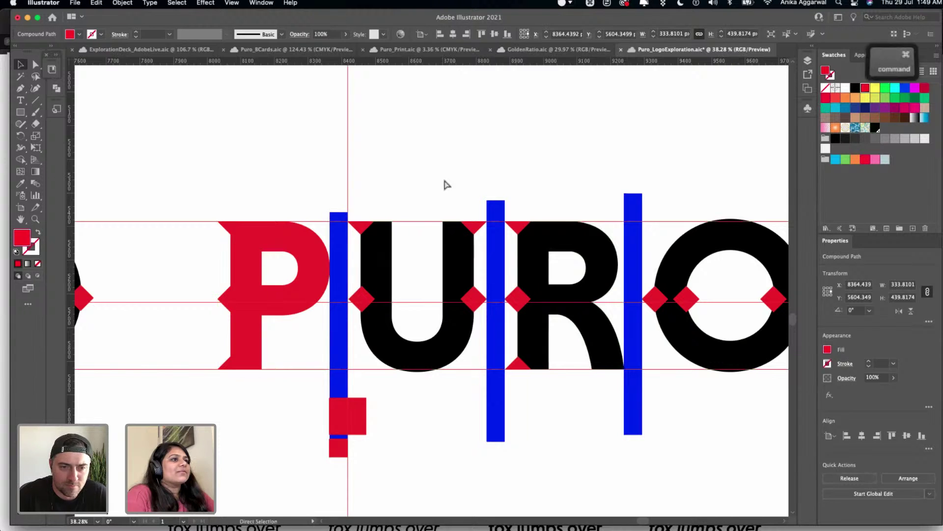
# - Try to duplicate the spaced PURO wordmark, including its red shapes and blue spacers, below the original
pyautogui.scroll(-5, 446, 211)
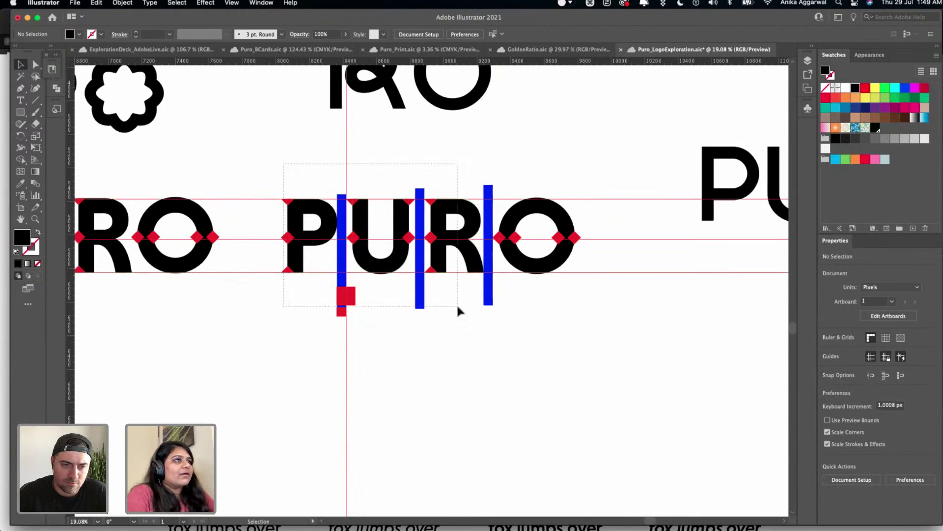
pyautogui.moveTo(458, 311); pyautogui.dragTo(457, 311)
pyautogui.moveTo(524, 268); pyautogui.dragTo(525, 415)
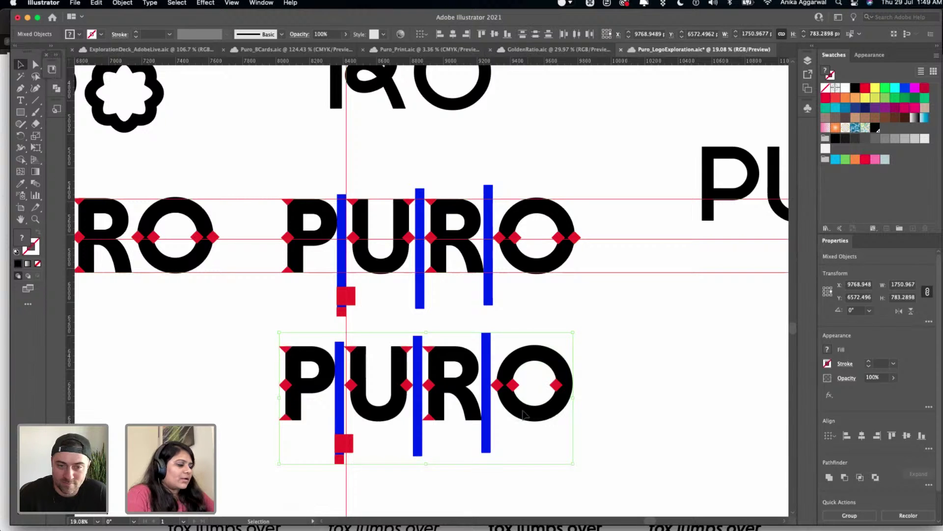
pyautogui.press('super+z')
pyautogui.click(528, 383)
# - Duplicate the PURO wordmark with its red shapes and blue spacers straight below the original, keeping it vertically aligned
pyautogui.moveTo(288, 147); pyautogui.dragTo(486, 310)
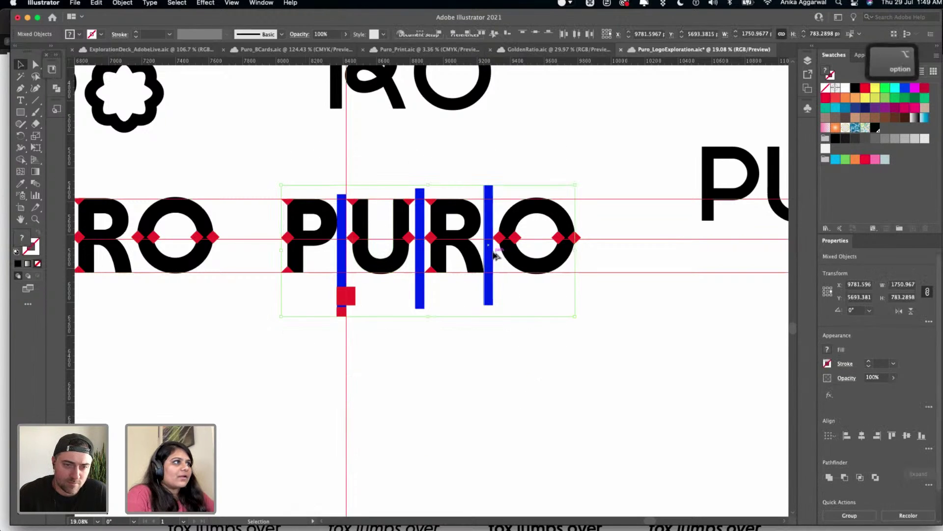
pyautogui.moveTo(496, 255); pyautogui.dragTo(469, 396)
pyautogui.click(562, 326)
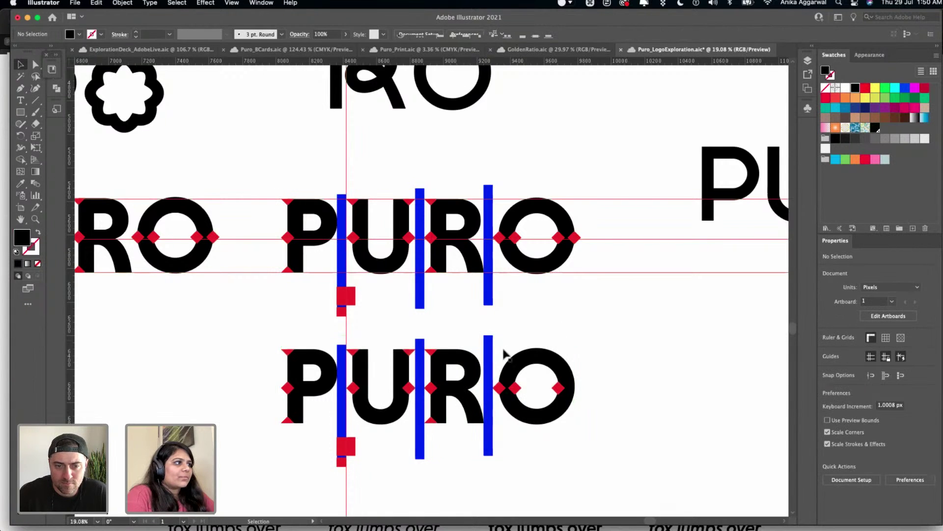
# - Delete the three blue spacers and the two red reference squares from the lower PURO copy
pyautogui.click(488, 354)
pyautogui.press('BackSpace')
pyautogui.click(421, 383)
pyautogui.press('BackSpace')
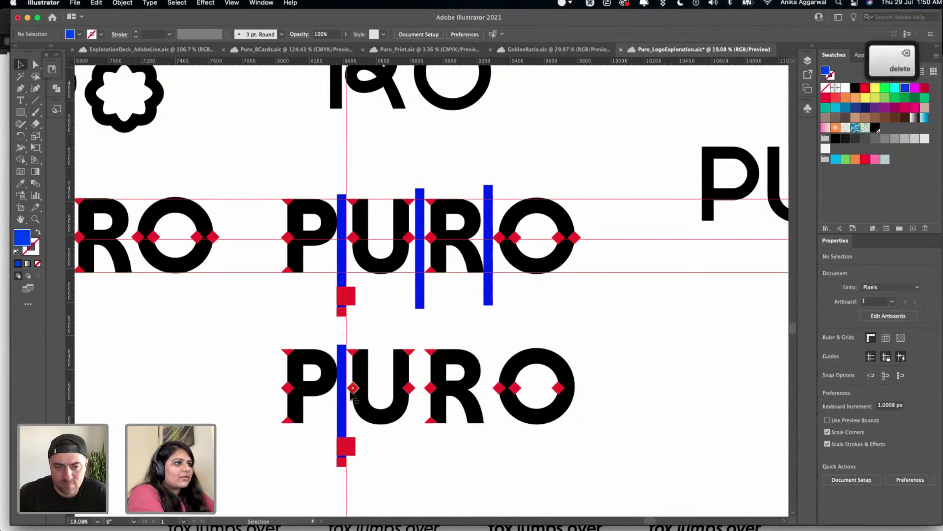
pyautogui.click(341, 413)
pyautogui.press('BackSpace')
pyautogui.click(346, 445)
pyautogui.press('BackSpace')
pyautogui.click(341, 462)
pyautogui.press('BackSpace')
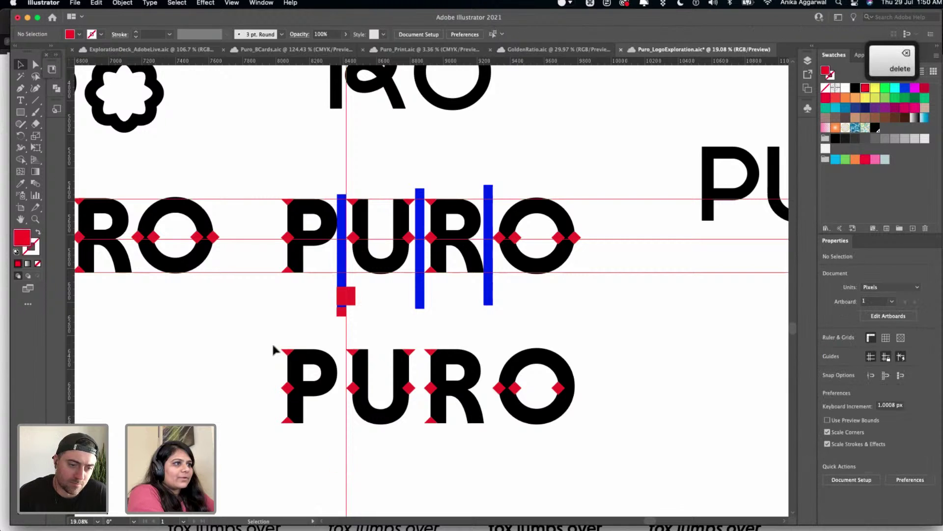
# - Unite the letters P, U and R of the lower copy each with their own red shapes
pyautogui.moveTo(241, 326); pyautogui.dragTo(323, 437)
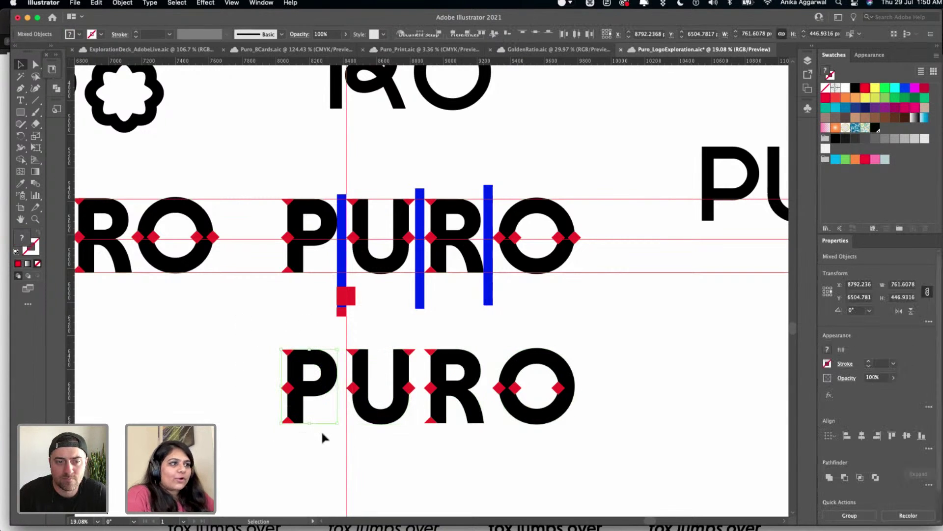
pyautogui.click(830, 477)
pyautogui.moveTo(348, 339); pyautogui.dragTo(422, 452)
pyautogui.click(830, 477)
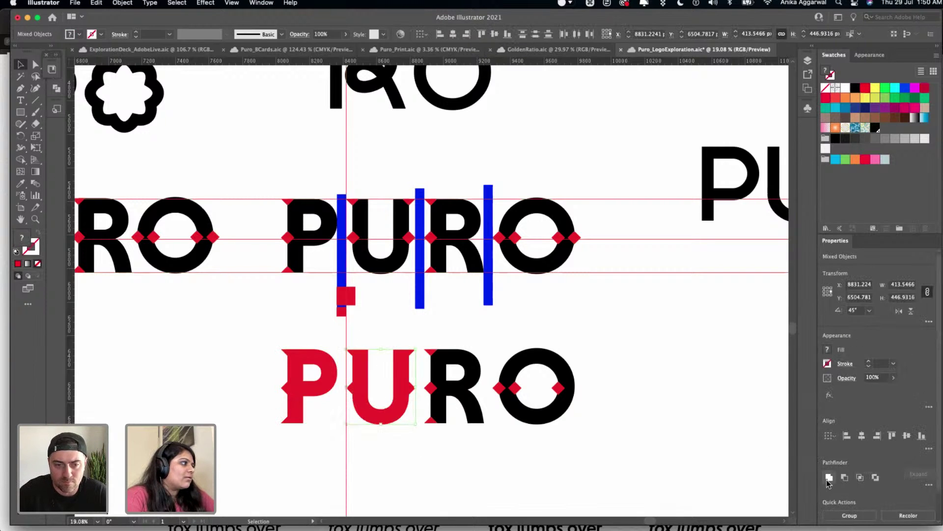
pyautogui.moveTo(428, 336); pyautogui.dragTo(494, 434)
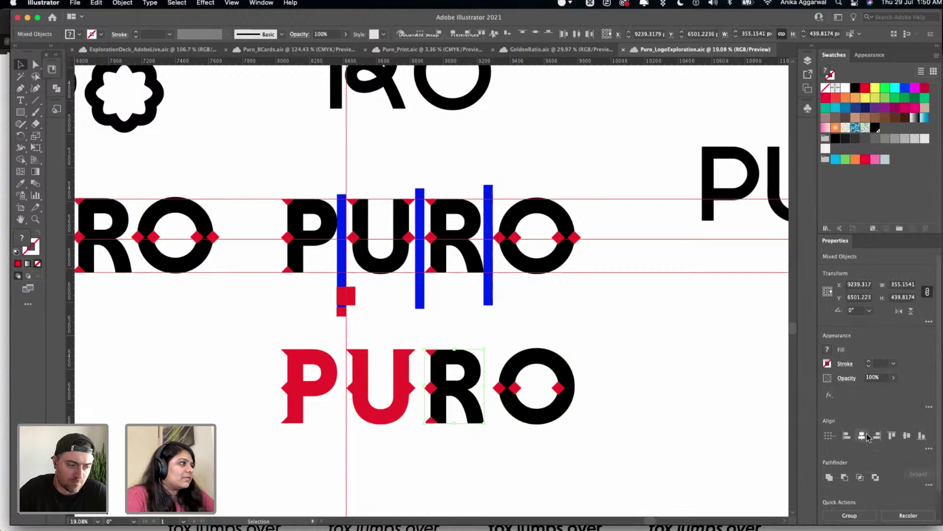
pyautogui.click(830, 477)
pyautogui.click(526, 307)
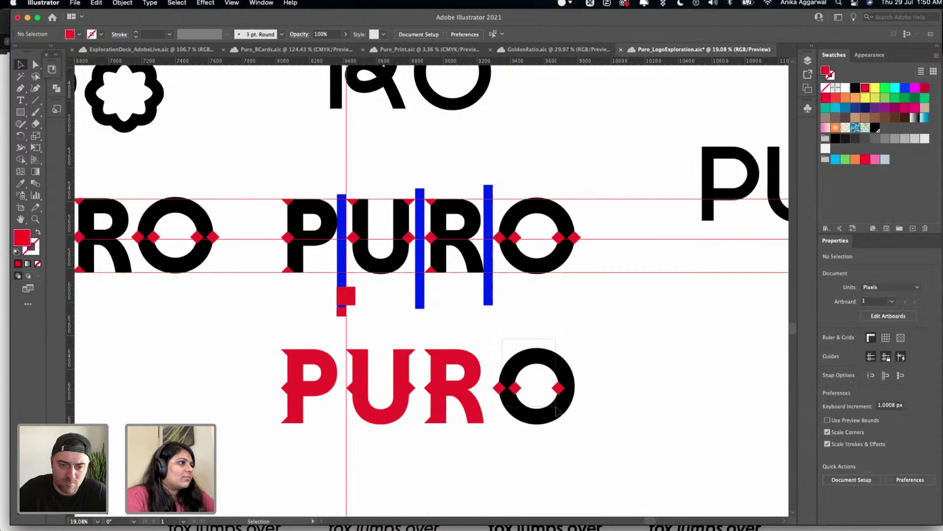
# - Copy the red diamond on the inner right edge of the lower O horizontally onto its outer right edge
pyautogui.scroll(5, 579, 370)
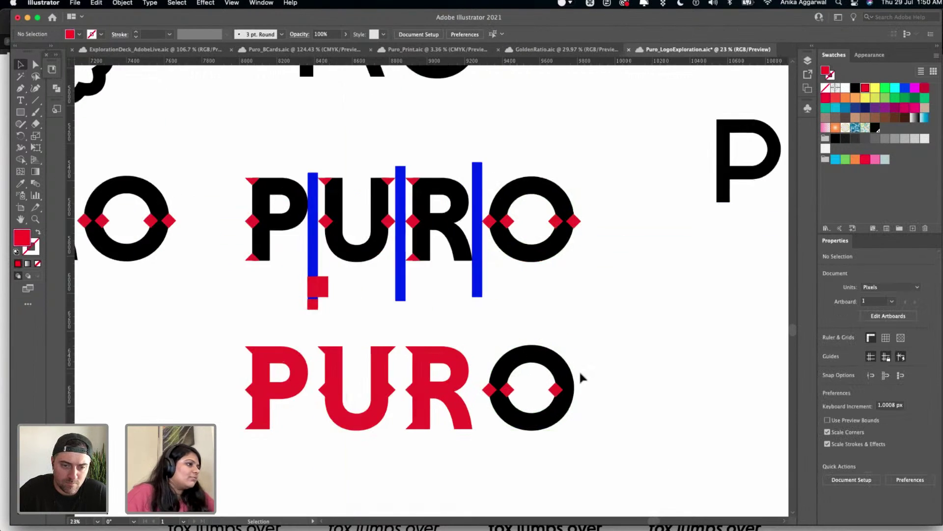
pyautogui.click(559, 388)
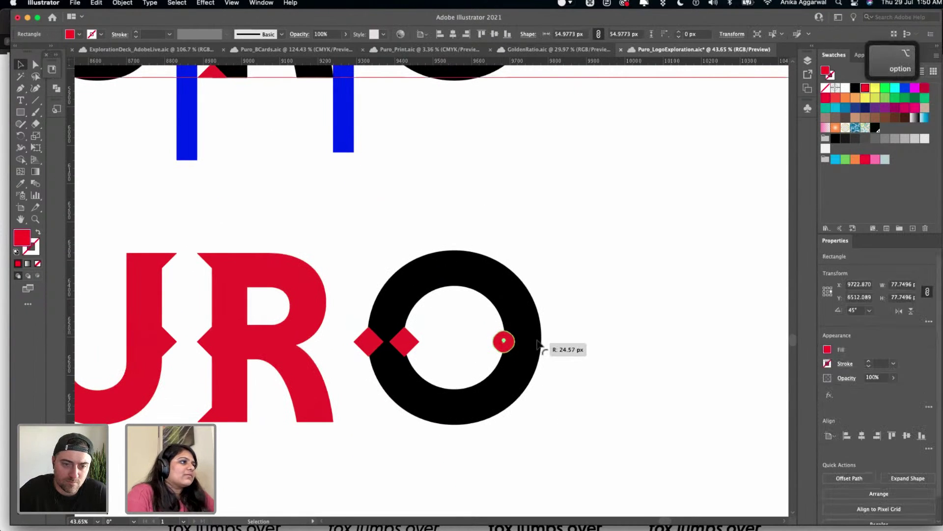
pyautogui.press('v')
pyautogui.moveTo(513, 346); pyautogui.dragTo(553, 346)
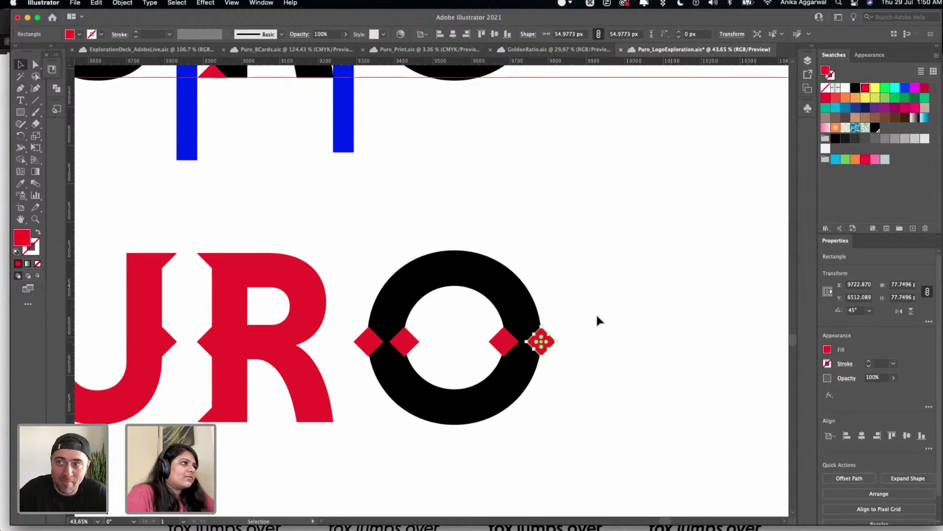
# - Try to unite the lower O with its four red diamonds into one shape
pyautogui.moveTo(596, 319); pyautogui.dragTo(371, 444)
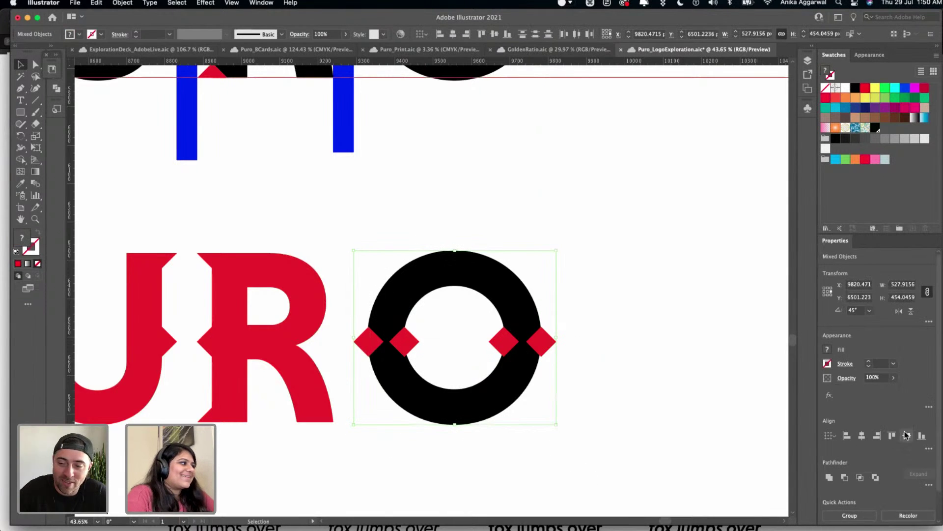
pyautogui.click(829, 476)
pyautogui.click(704, 325)
pyautogui.scroll(2, 605, 337)
pyautogui.scroll(1, 605, 337)
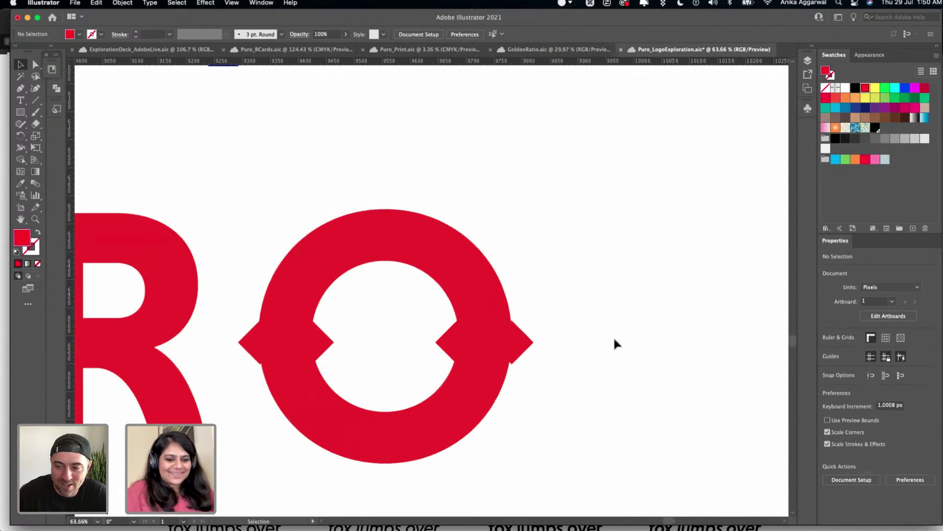
pyautogui.press('cmd+z')
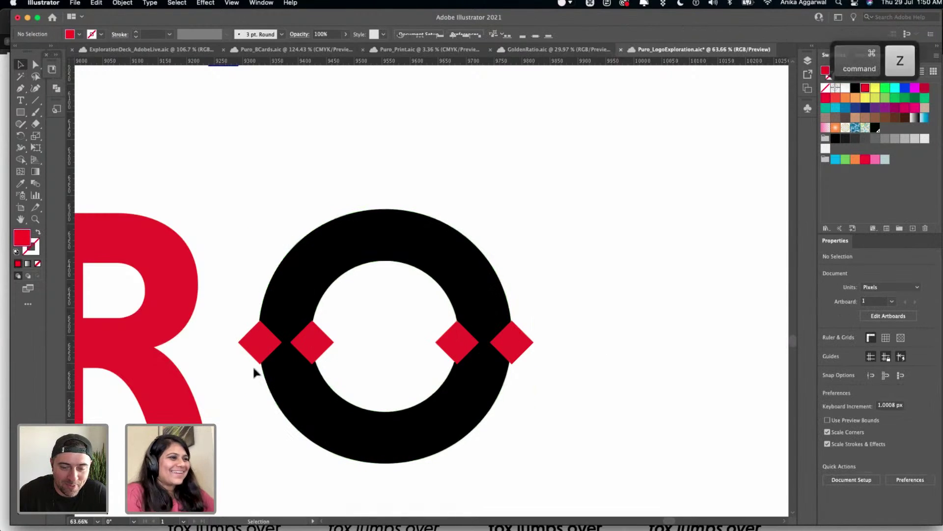
# - Nudge the outer left diamond of the lower O slightly right into the ring
pyautogui.click(254, 332)
pyautogui.press('Right')
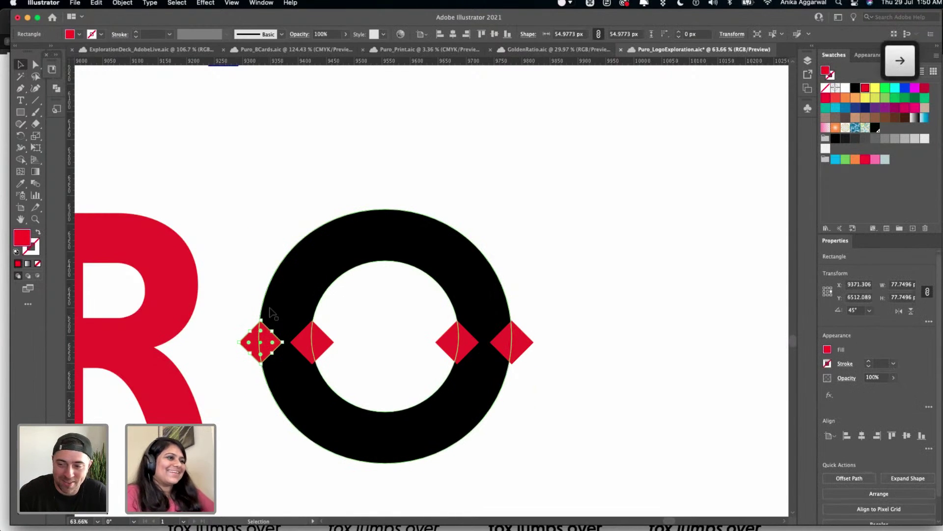
pyautogui.click(350, 306)
# - Try to shift the inner left diamond of the lower O slightly along the horizontal on the ring's inner edge
pyautogui.scroll(4, 350, 306)
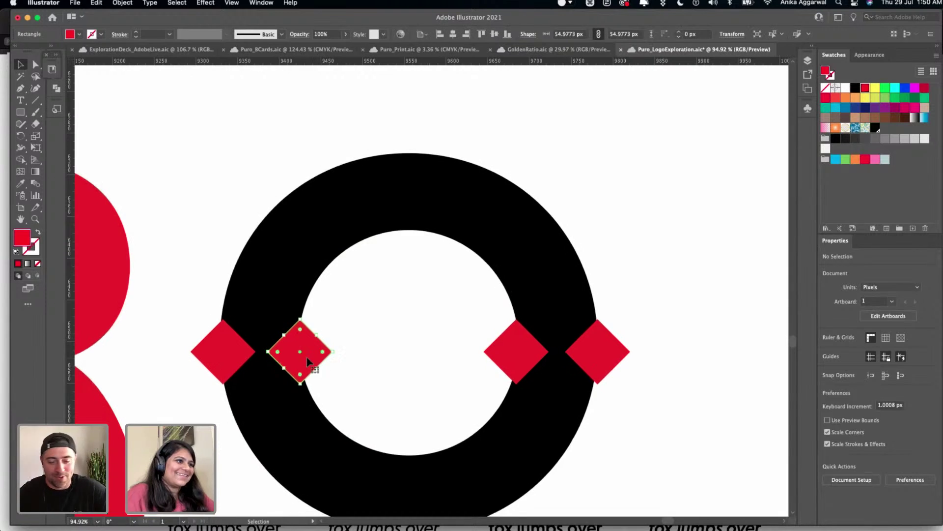
pyautogui.click(307, 357)
pyautogui.moveTo(305, 352); pyautogui.dragTo(308, 350)
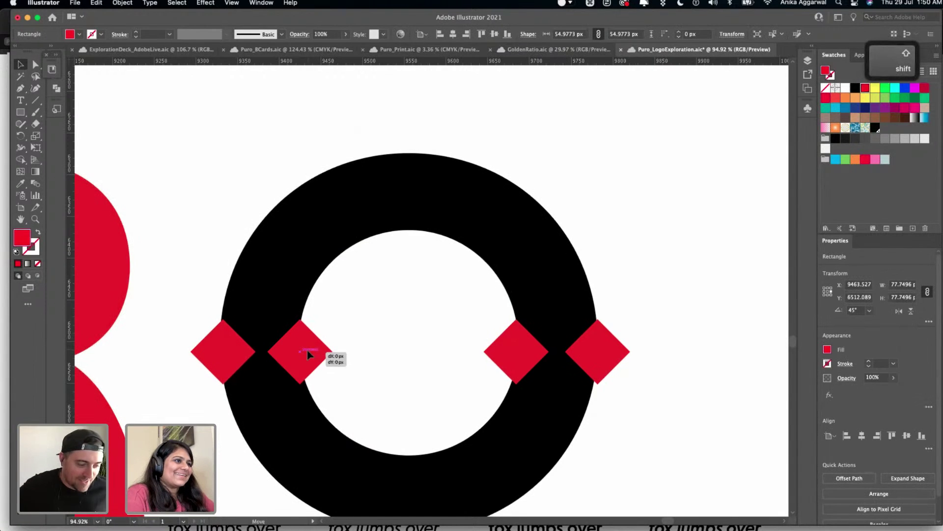
pyautogui.click(413, 344)
pyautogui.moveTo(520, 349); pyautogui.dragTo(520, 344)
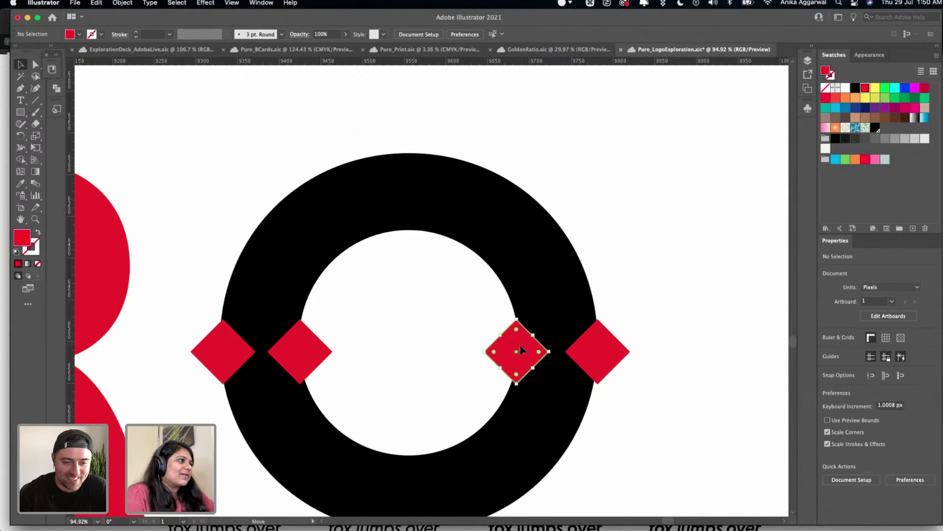
pyautogui.click(610, 347)
pyautogui.click(401, 317)
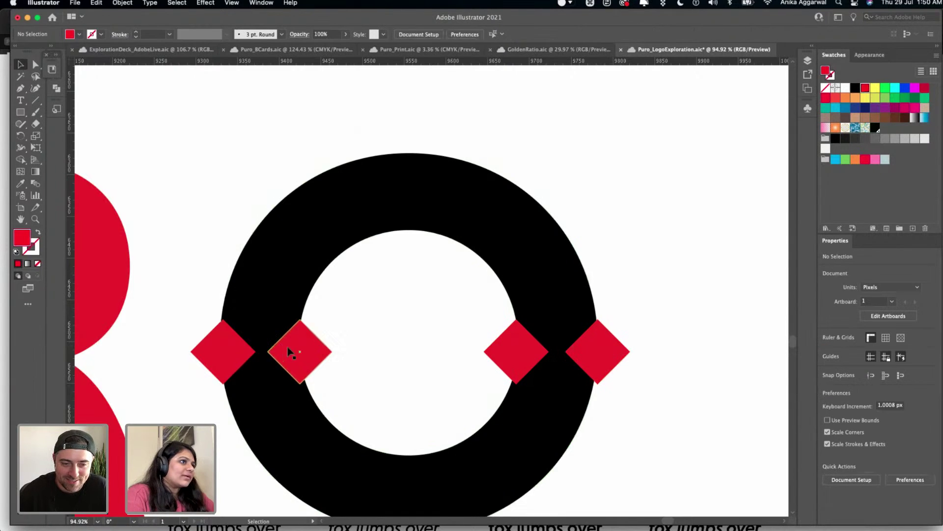
pyautogui.moveTo(292, 351); pyautogui.dragTo(290, 351)
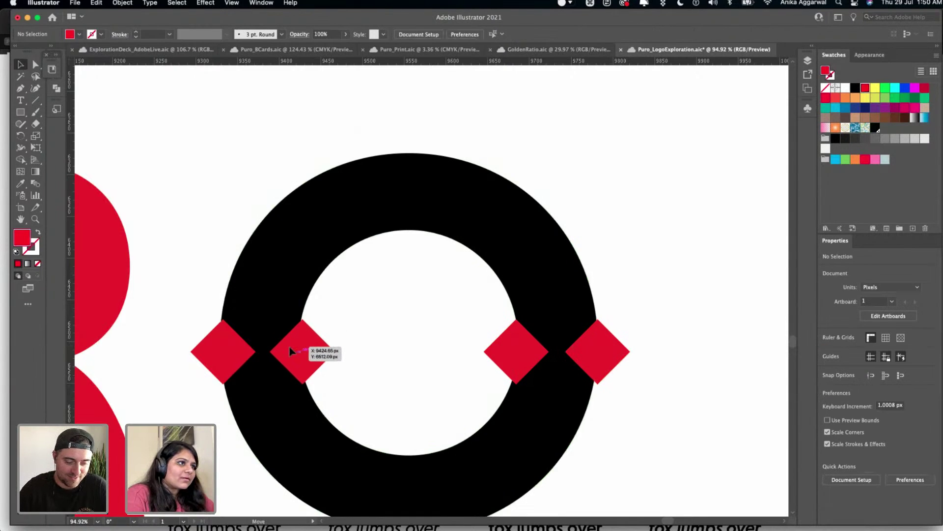
pyautogui.click(289, 350)
pyautogui.click(228, 354)
pyautogui.click(293, 349)
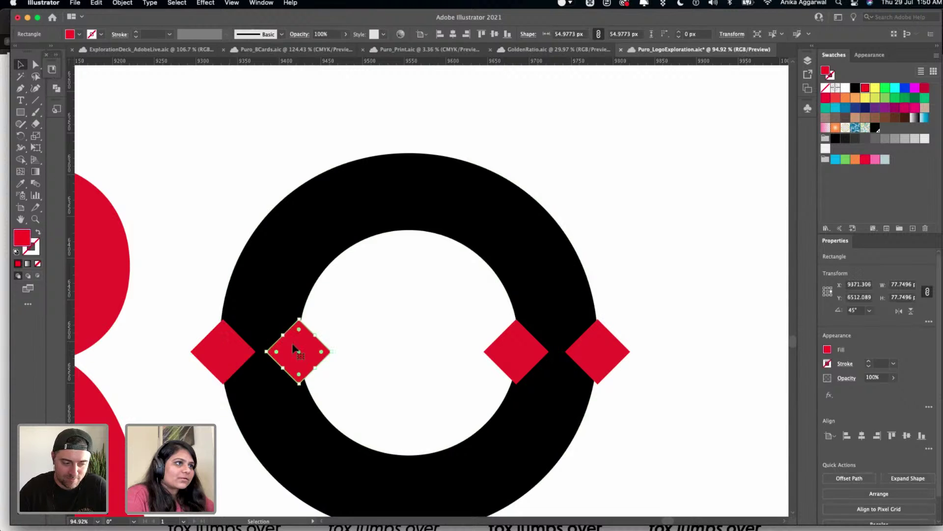
pyautogui.keyDown('shift'); pyautogui.click(294, 349); pyautogui.keyUp('shift')
pyautogui.keyDown('shift'); pyautogui.click(224, 352); pyautogui.keyUp('shift')
pyautogui.keyDown('shift'); pyautogui.click(503, 347); pyautogui.keyUp('shift')
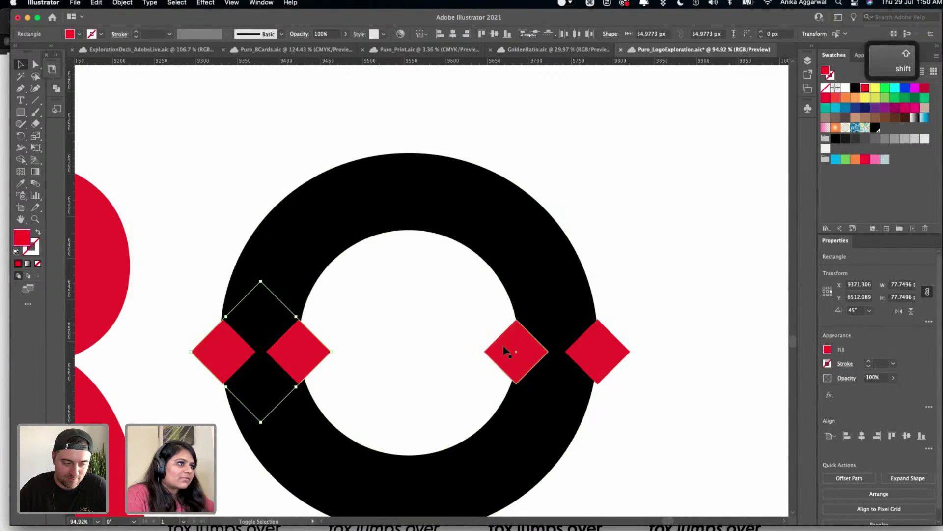
pyautogui.keyDown('shift'); pyautogui.click(575, 353); pyautogui.keyUp('shift')
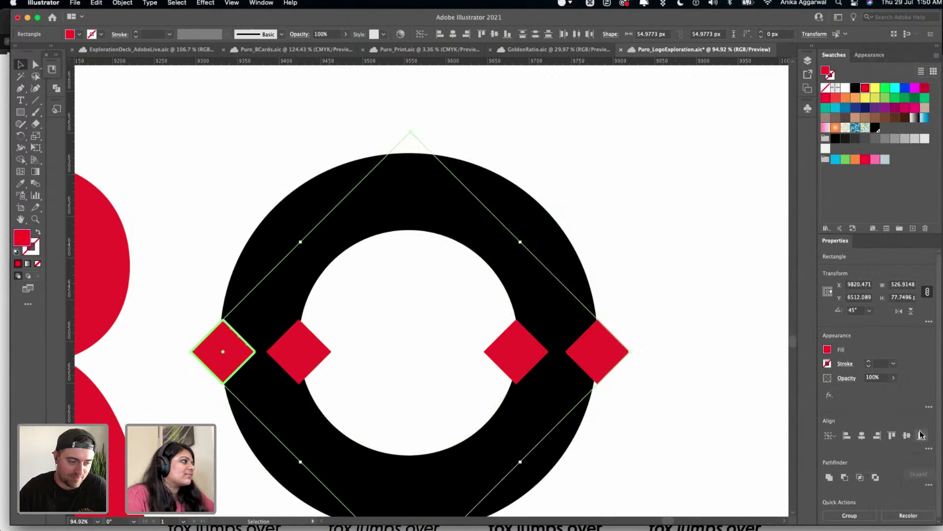
pyautogui.click(658, 243)
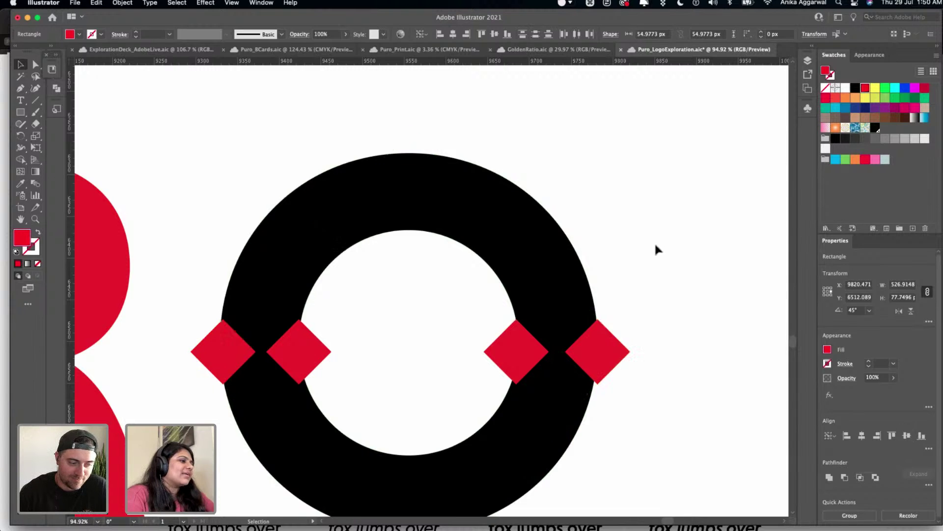
# - Try to nudge the outer right diamond of the lower O slightly left into the ring
pyautogui.click(595, 373)
pyautogui.press('Left')
pyautogui.press('Left')
pyautogui.press('Left')
pyautogui.press('Left')
pyautogui.press('Left')
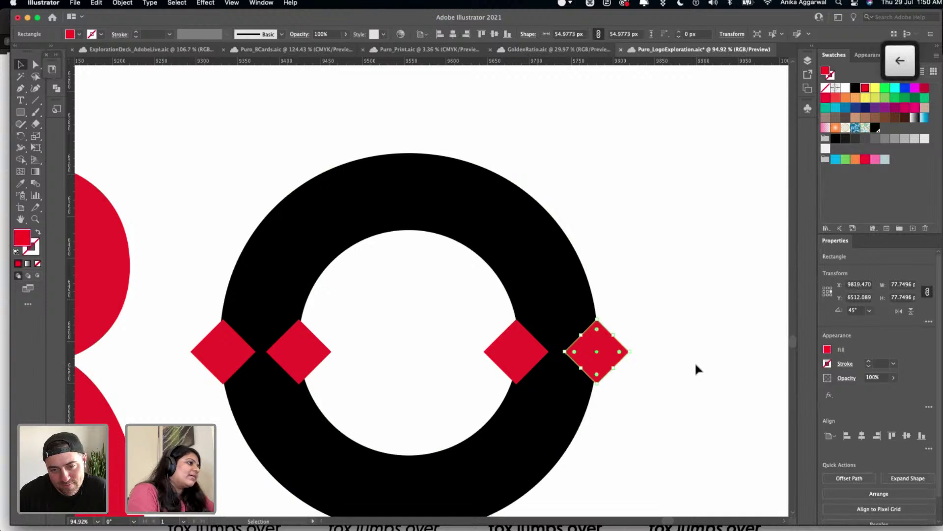
pyautogui.click(695, 368)
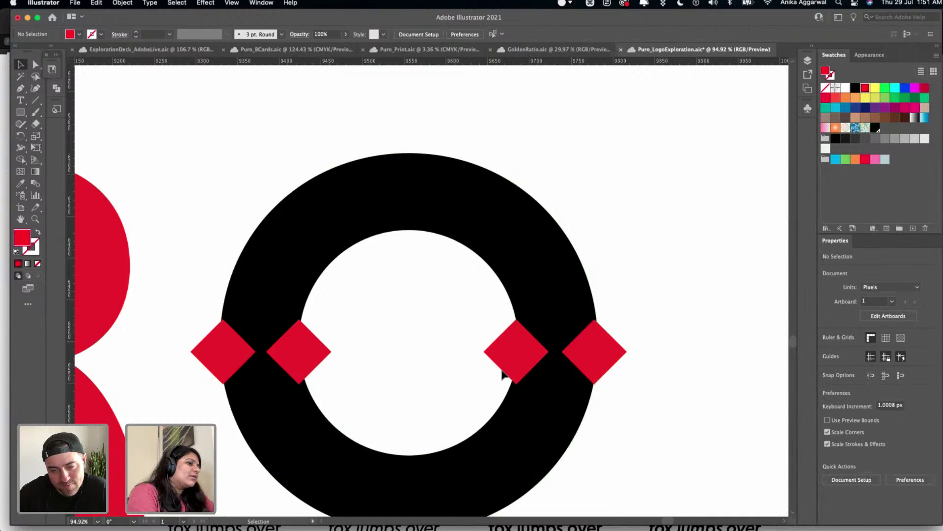
pyautogui.click(598, 350)
pyautogui.press('Left')
pyautogui.press('Left')
pyautogui.click(650, 318)
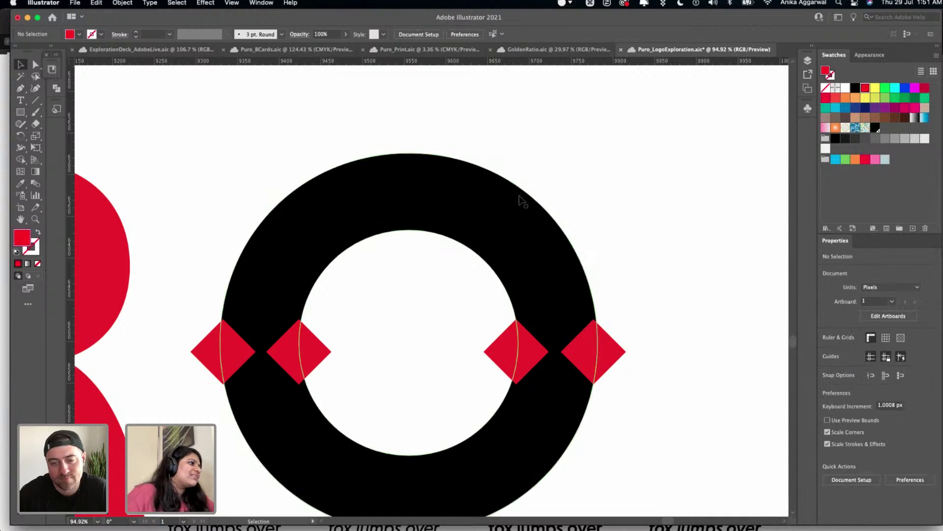
pyautogui.scroll(-3, 642, 258)
pyautogui.scroll(3, 638, 254)
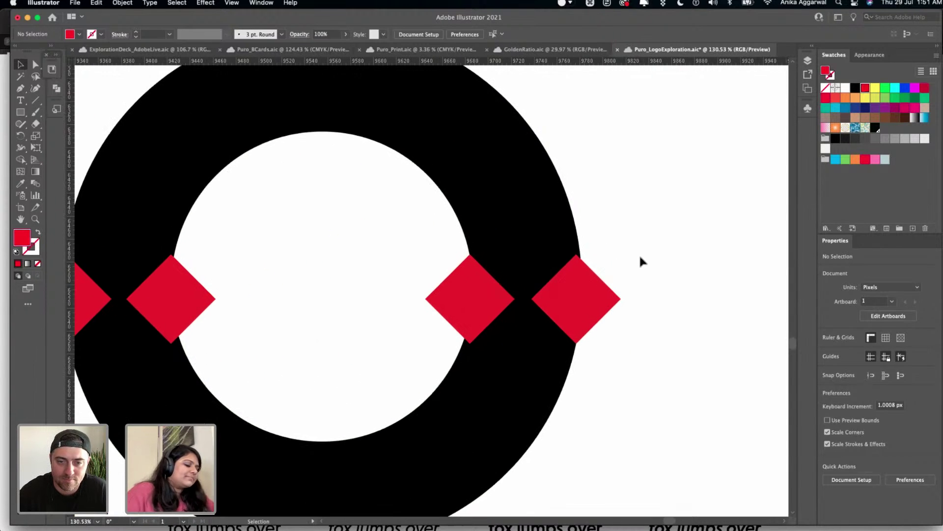
# - Undo the recent moves of the lower O's outer right and inner left diamonds
pyautogui.press('super+z')
pyautogui.press('super+z')
pyautogui.press('super+z')
pyautogui.press('super+z')
pyautogui.press('super+z')
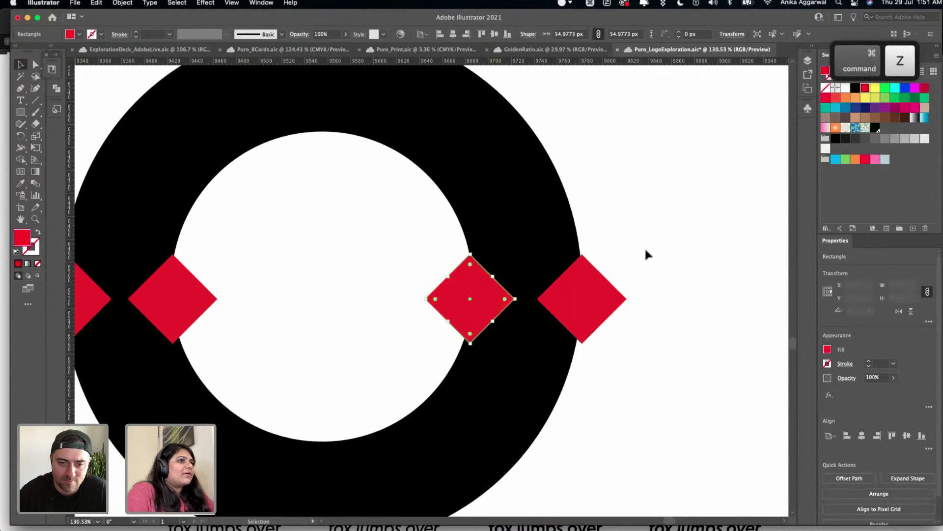
# - Save the logo exploration document
pyautogui.scroll(-5, 658, 228)
pyautogui.scroll(-4, 658, 229)
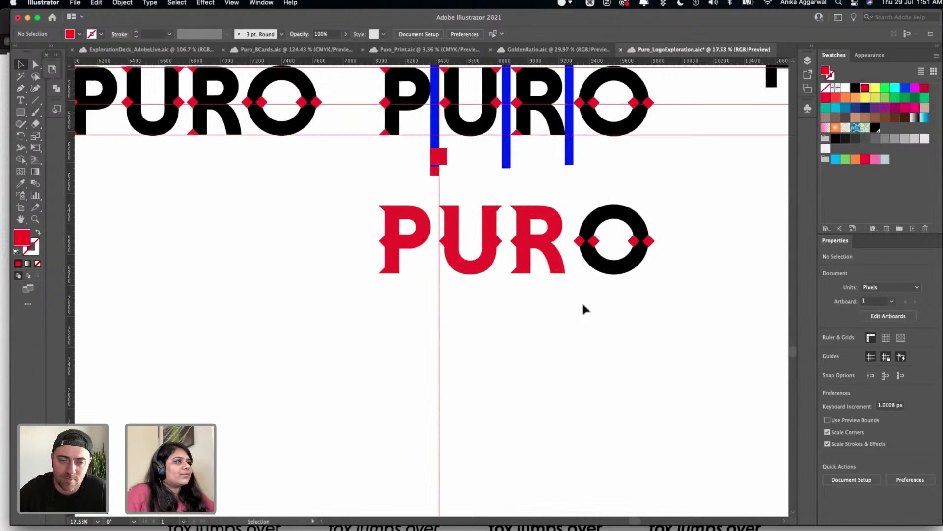
pyautogui.hscroll(3, 585, 280)
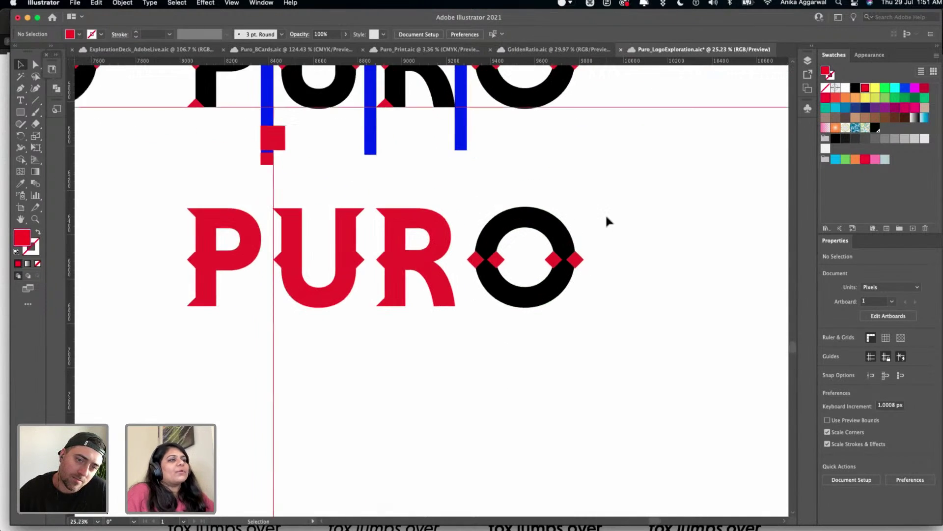
pyautogui.scroll(-4, 606, 220)
pyautogui.press('super+s')
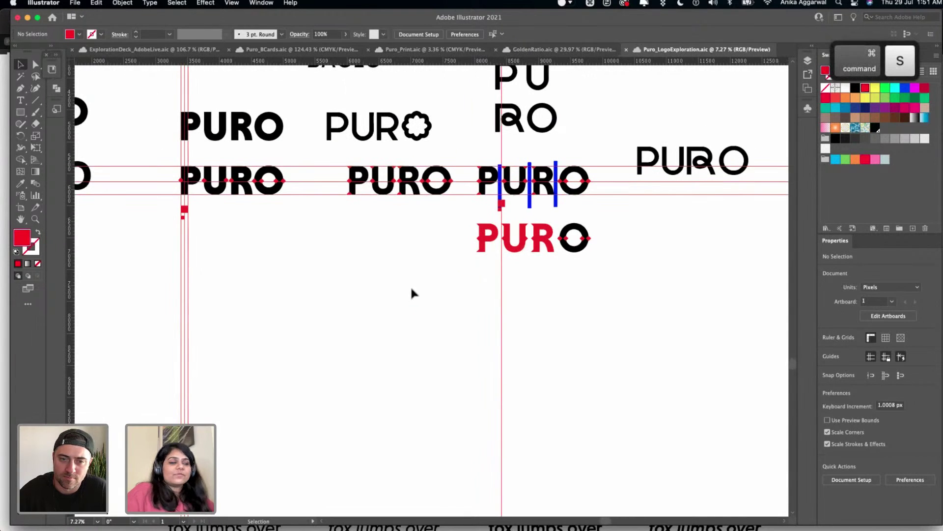
# - Look over the PURO logo and wordmark explorations across the whole artboard
pyautogui.scroll(-3, 413, 293)
pyautogui.scroll(5, 413, 293)
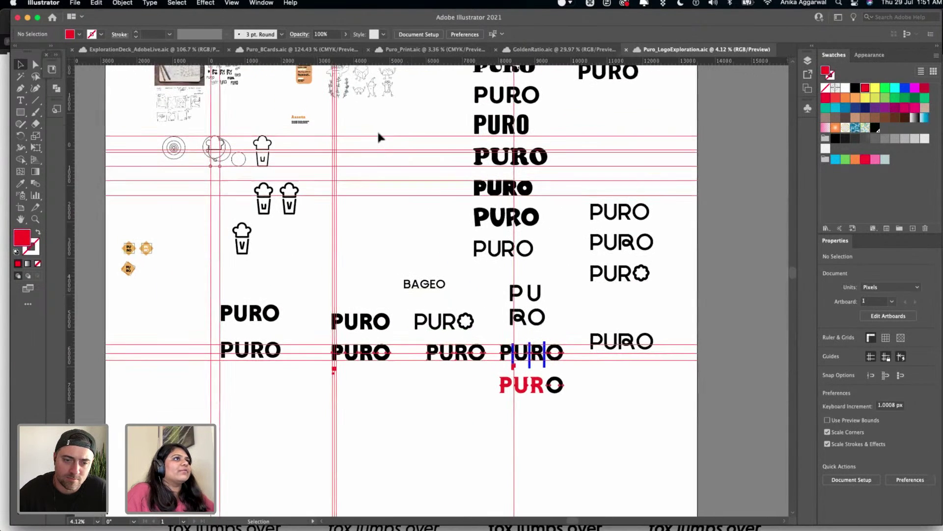
pyautogui.scroll(2, 224, 185)
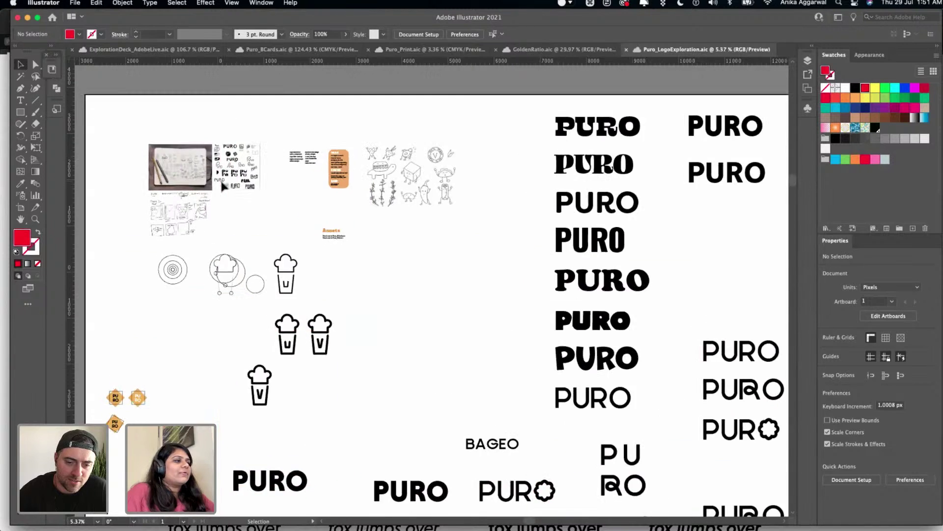
pyautogui.scroll(-3, 224, 185)
pyautogui.scroll(-5, 403, 320)
pyautogui.hscroll(3, 403, 319)
pyautogui.scroll(10, 444, 296)
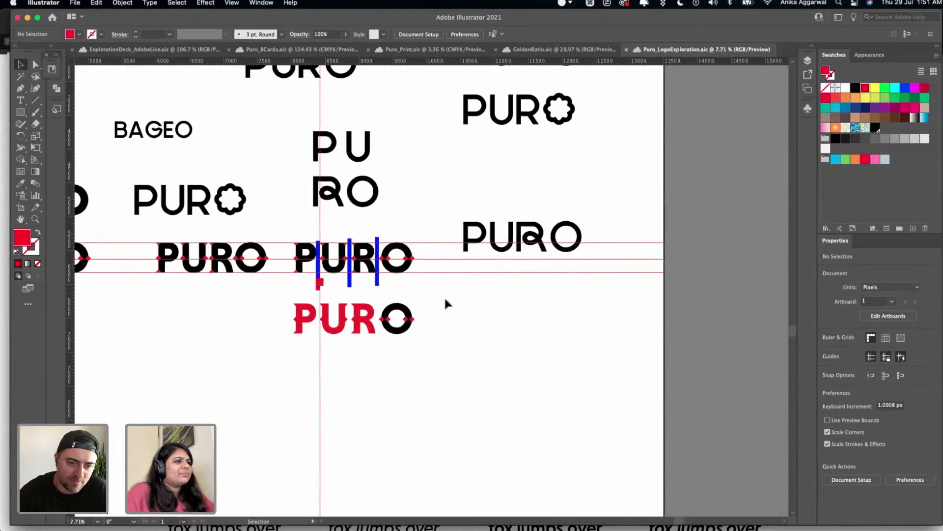
# - Try to unite the lower O with its four red diamonds, and undo the union
pyautogui.scroll(3, 315, 373)
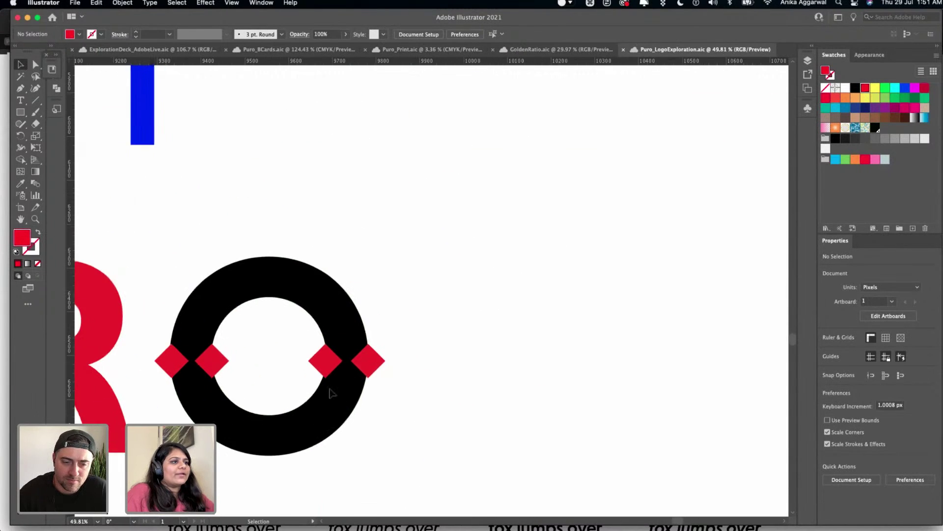
pyautogui.moveTo(368, 270); pyautogui.dragTo(157, 459)
pyautogui.click(829, 476)
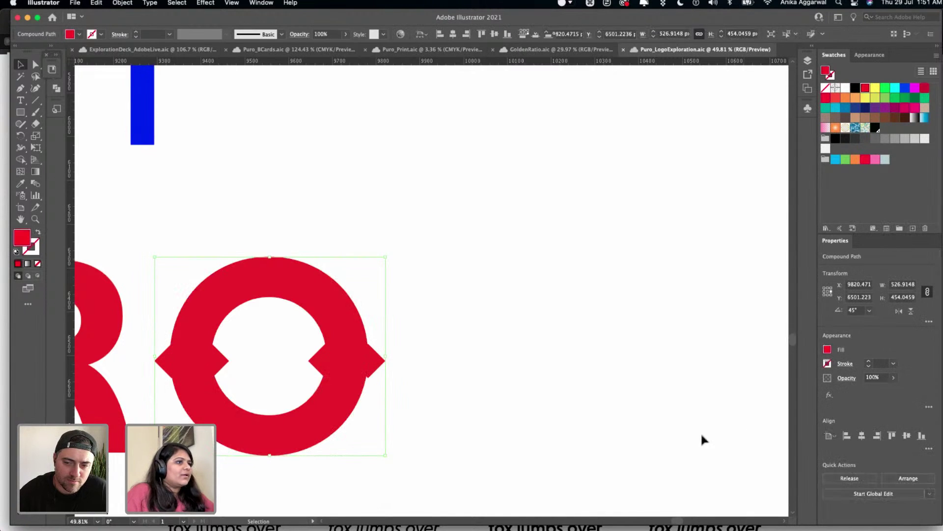
pyautogui.click(369, 383)
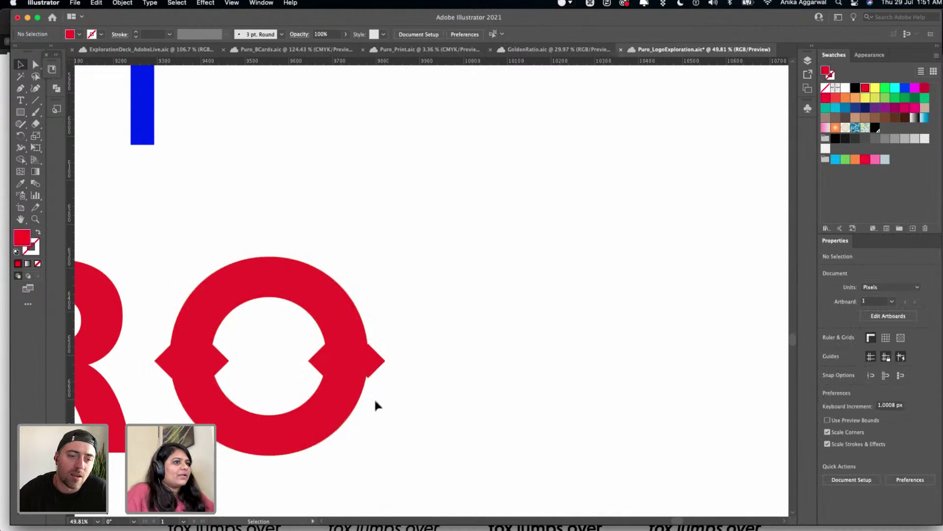
pyautogui.hotkey('ctrl', 'z')
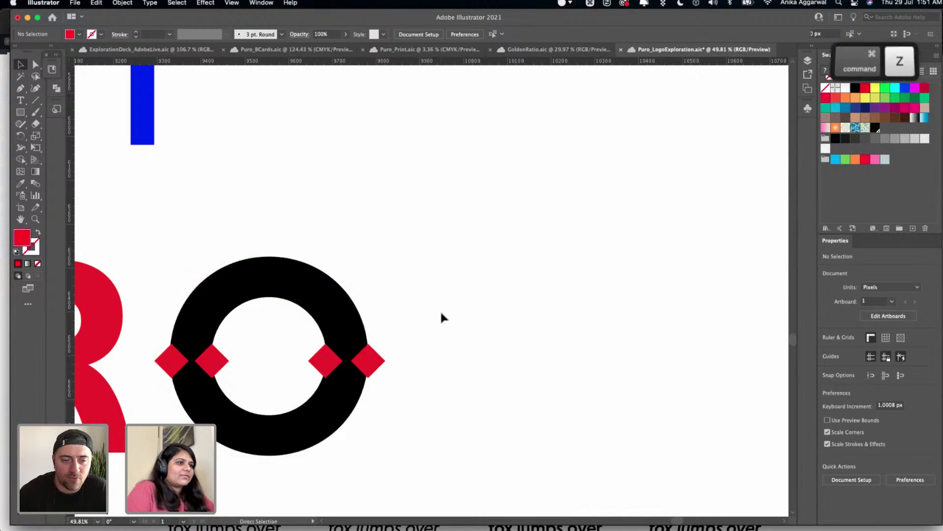
# - Move the outer right diamond of the lower O about 3 px left into the ring
pyautogui.scroll(3, 450, 305)
pyautogui.hscroll(-3, 450, 305)
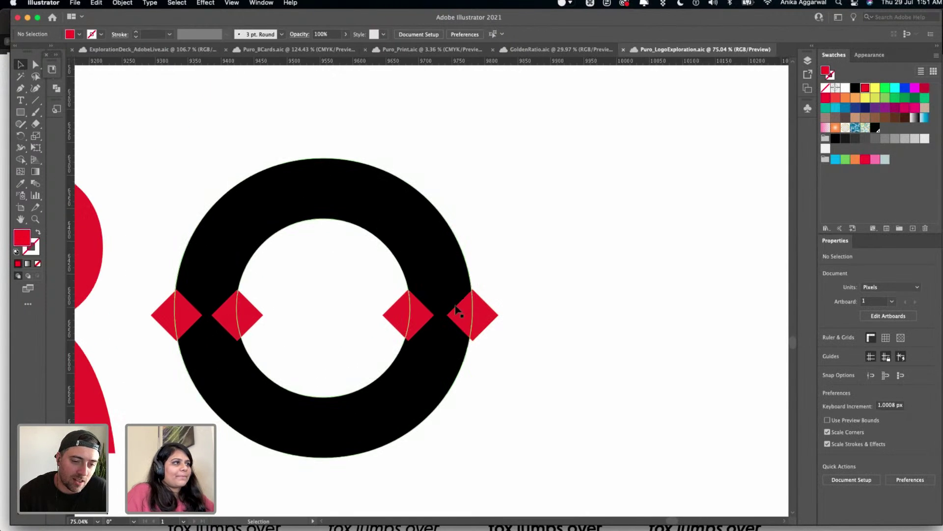
pyautogui.click(468, 313)
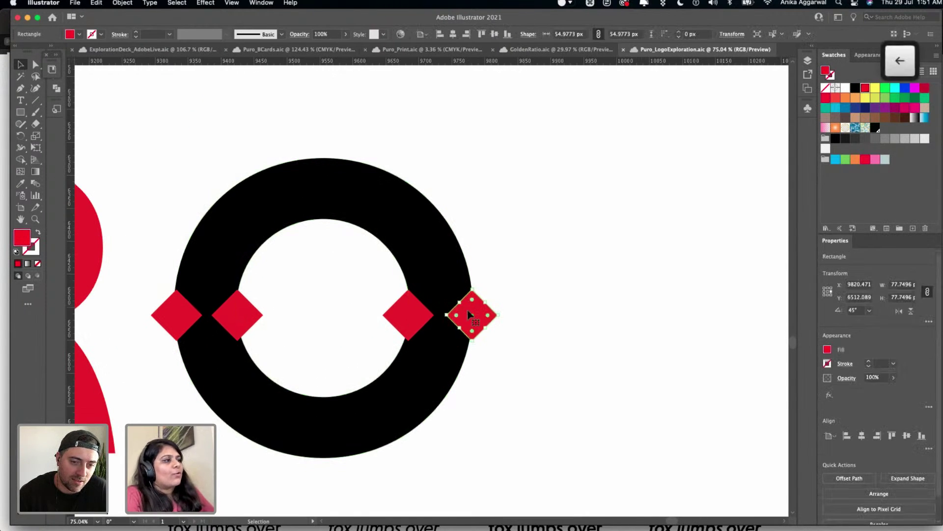
pyautogui.moveTo(467, 310); pyautogui.dragTo(466, 311)
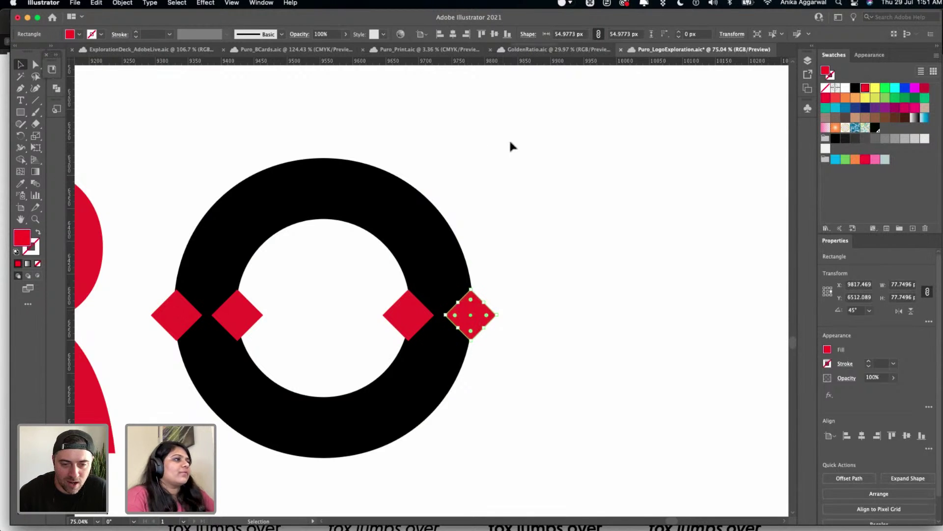
pyautogui.click(488, 244)
# - Switch to outline view and nudge the lower O's outer right diamond further left to X 9815.467 px
pyautogui.press('super+y')
pyautogui.hscroll(-2, 488, 245)
pyautogui.scroll(2, 400, 330)
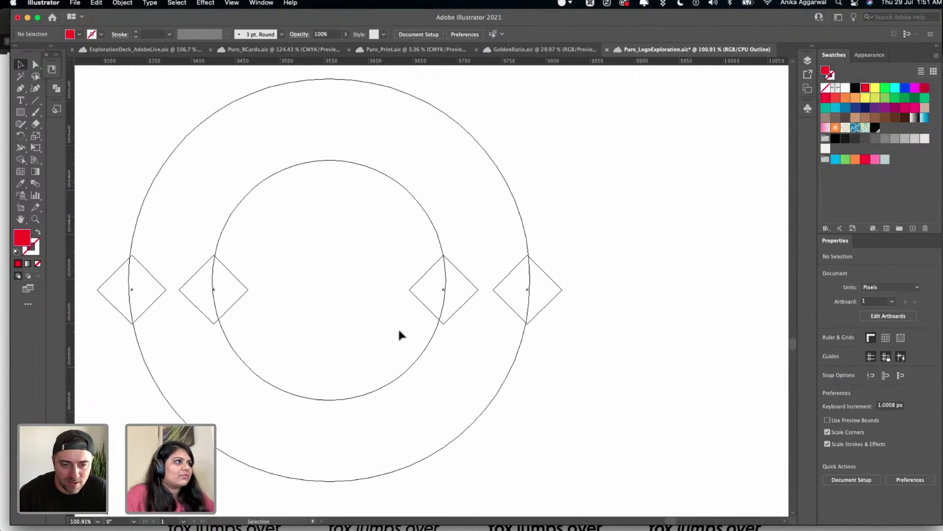
pyautogui.click(542, 308)
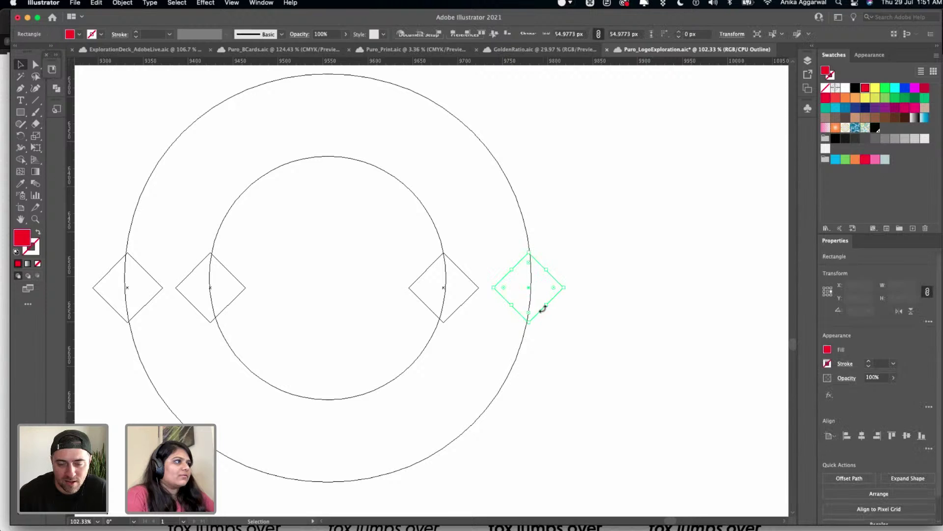
pyautogui.press('Left')
pyautogui.press('Left')
pyautogui.press('Left')
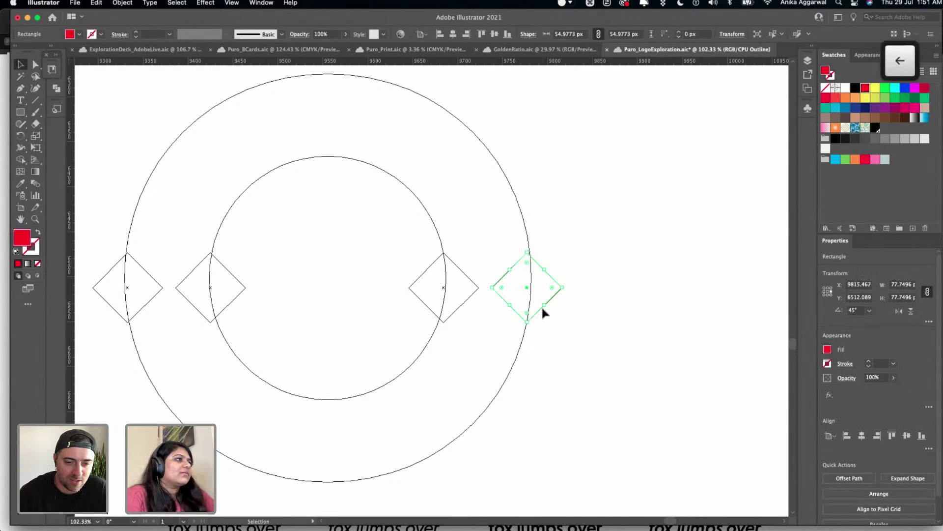
pyautogui.click(555, 331)
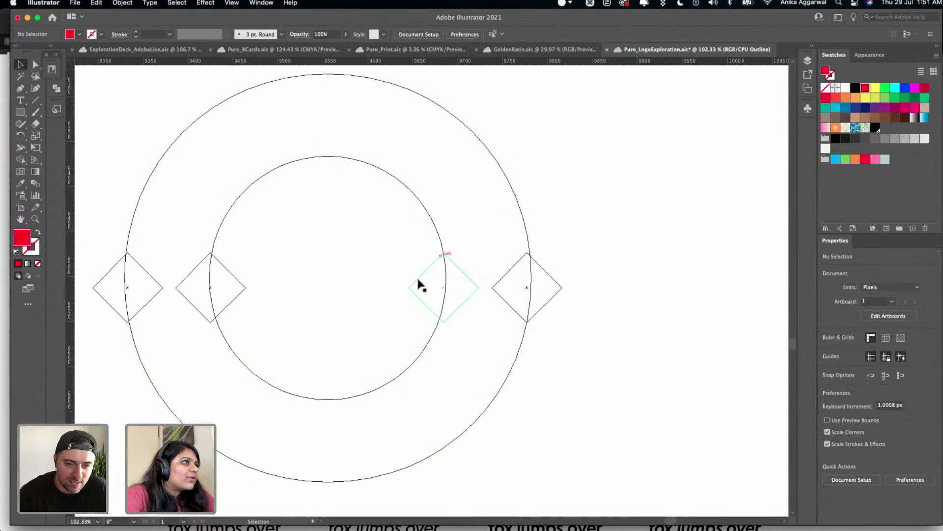
# - Nudge the inner left diamond of the lower O slightly right so its corners meet the inner circle
pyautogui.click(229, 268)
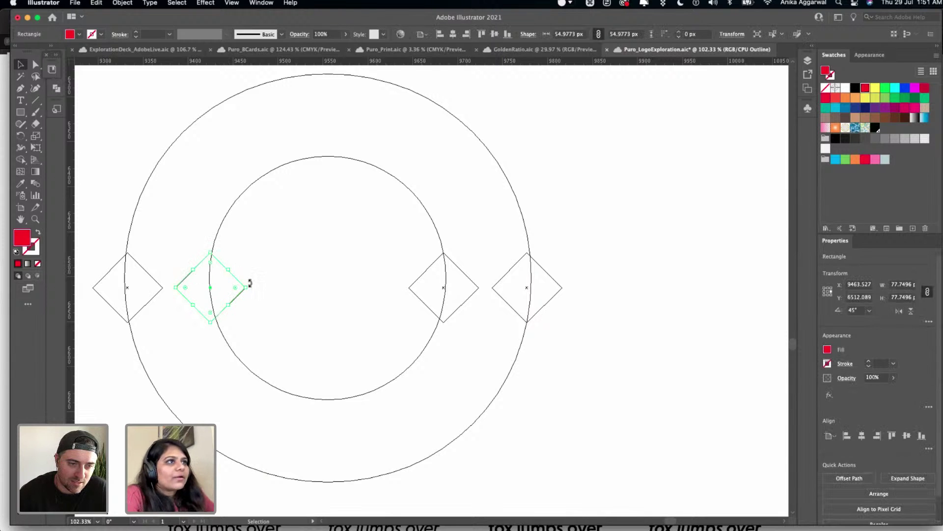
pyautogui.press('Right')
pyautogui.press('Right')
pyautogui.press('Right')
pyautogui.press('Right')
pyautogui.press('super+shift+a')
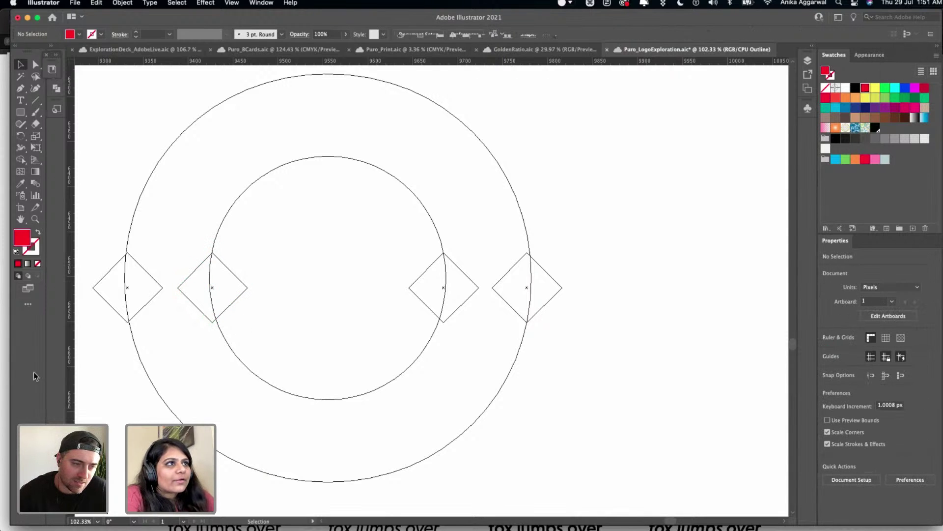
# - Nudge the outer left diamond of the lower O right to X 9374.308 px so its corners meet the outer circle
pyautogui.click(93, 285)
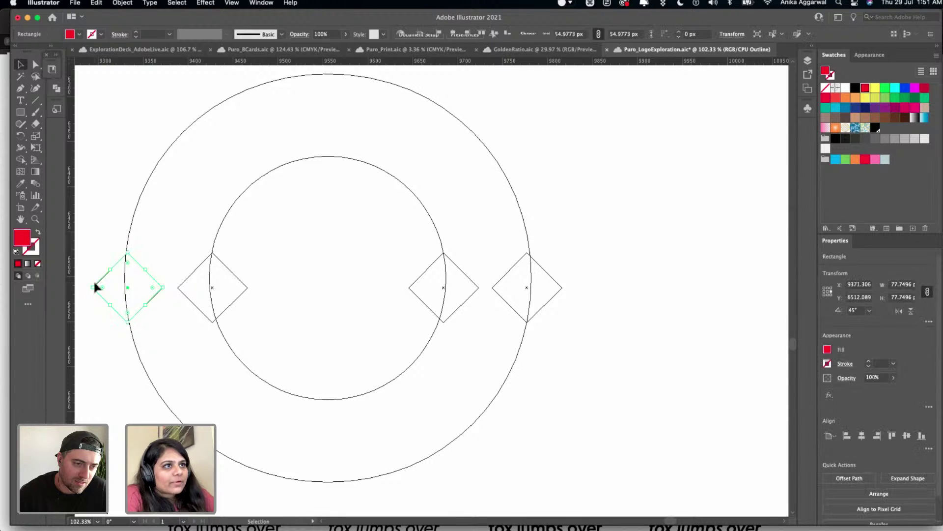
pyautogui.press('Right')
pyautogui.press('Right')
pyautogui.press('Right')
pyautogui.press('Right')
pyautogui.press('Right')
pyautogui.press('Right')
pyautogui.press('Right')
pyautogui.press('Left')
pyautogui.press('Left')
pyautogui.press('Left')
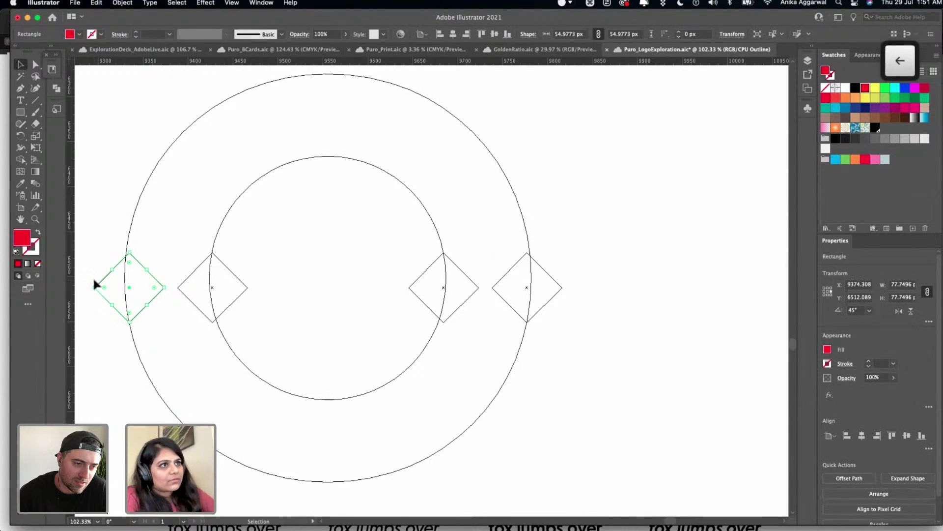
# - Deselect the lower O's outer left diamond and return the artwork from outline view to the colour preview
pyautogui.click(194, 320)
pyautogui.press('super+y')
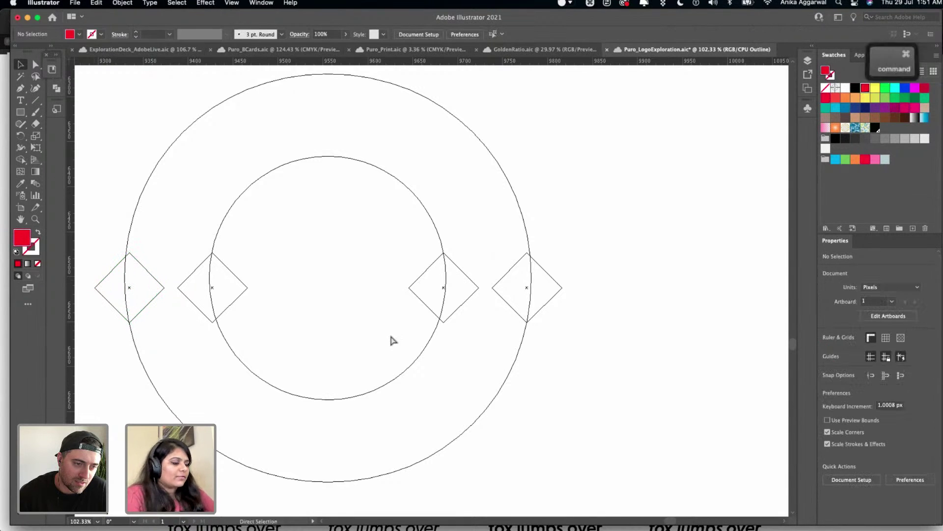
pyautogui.hscroll(-5, 654, 176)
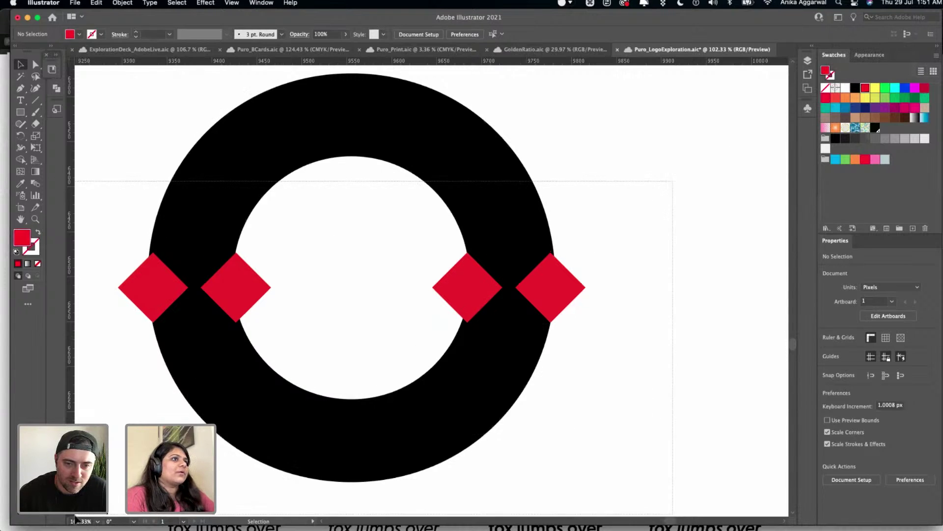
# - Try uniting the lower O's ring and all four of its diamonds into one shape, and undo the merge
pyautogui.moveTo(767, 181); pyautogui.dragTo(438, 484)
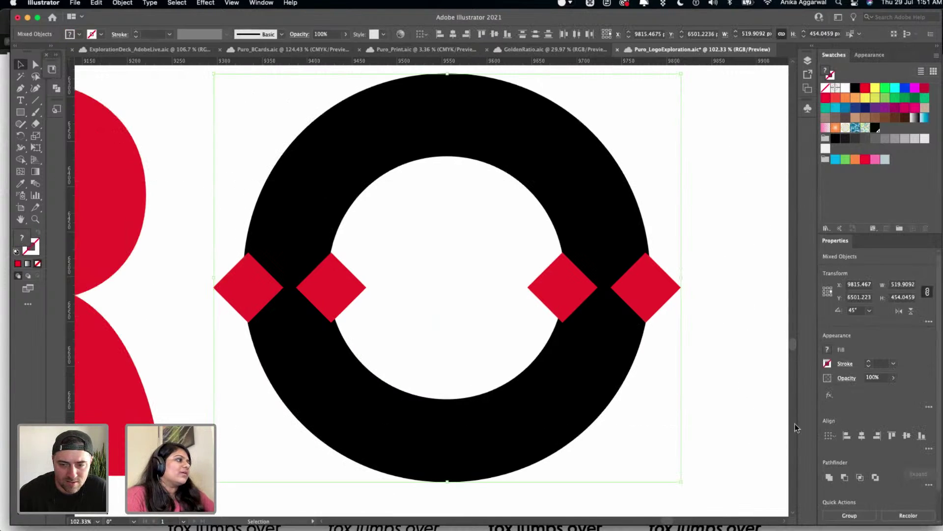
pyautogui.click(835, 471)
pyautogui.click(758, 242)
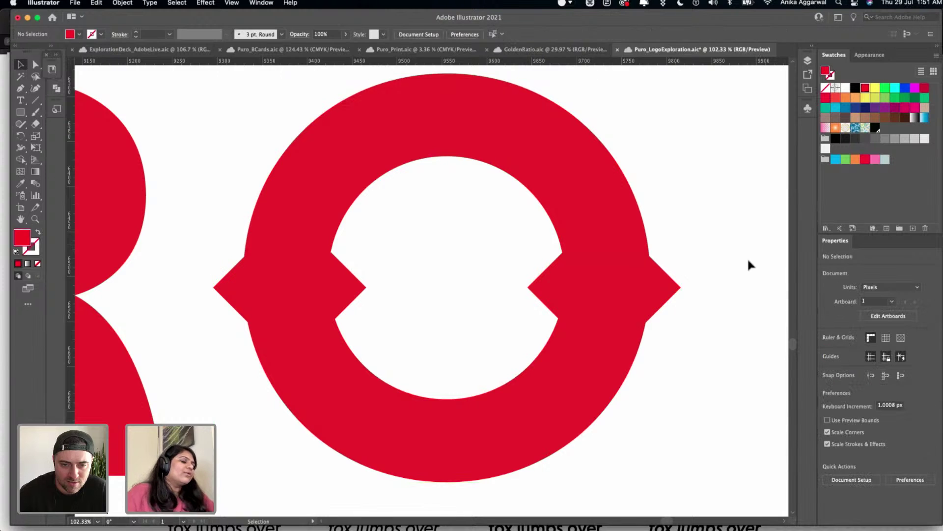
pyautogui.scroll(-10, 748, 265)
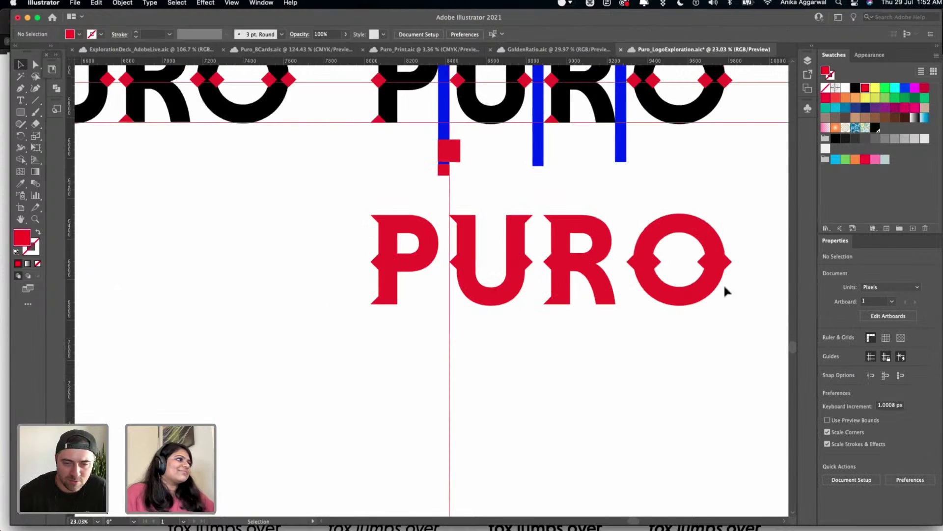
pyautogui.hscroll(3, 676, 380)
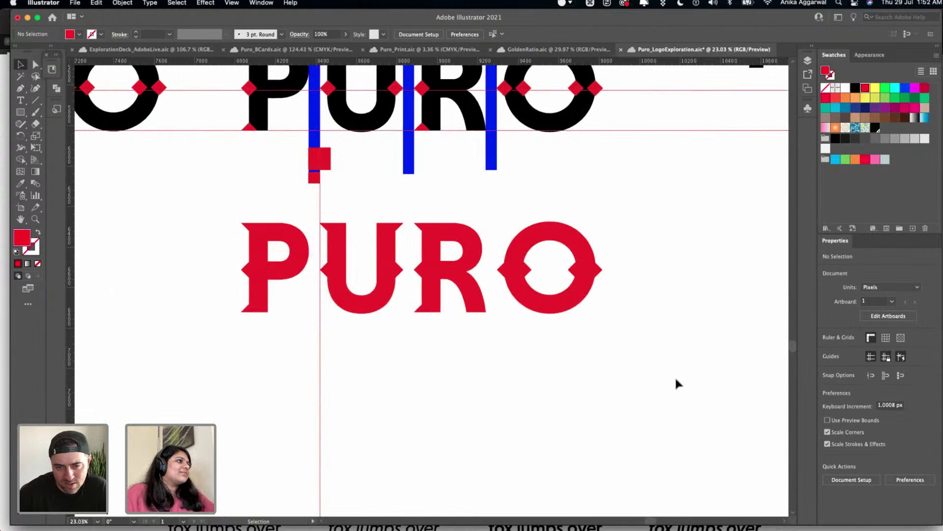
pyautogui.hscroll(1, 562, 272)
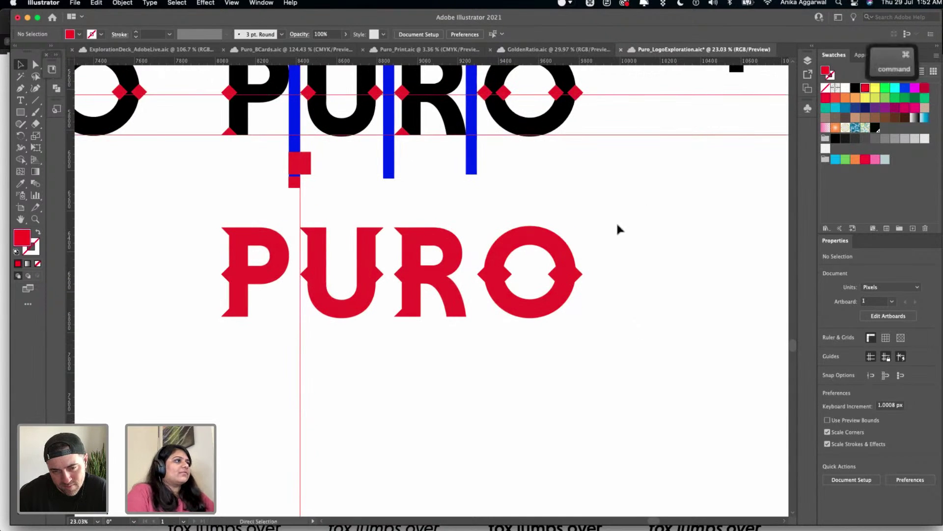
pyautogui.press('super+z')
# - Duplicate the PURO wordmark about 738 px straight below and delete the two inner diamonds from the copy's O
pyautogui.moveTo(328, 265); pyautogui.dragTo(329, 415)
pyautogui.click(578, 346)
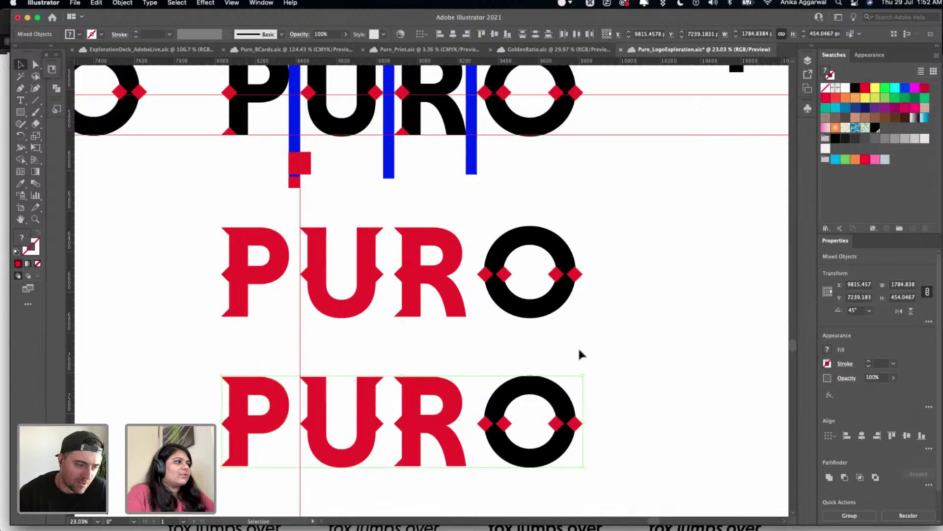
pyautogui.scroll(6, 575, 347)
pyautogui.click(334, 301)
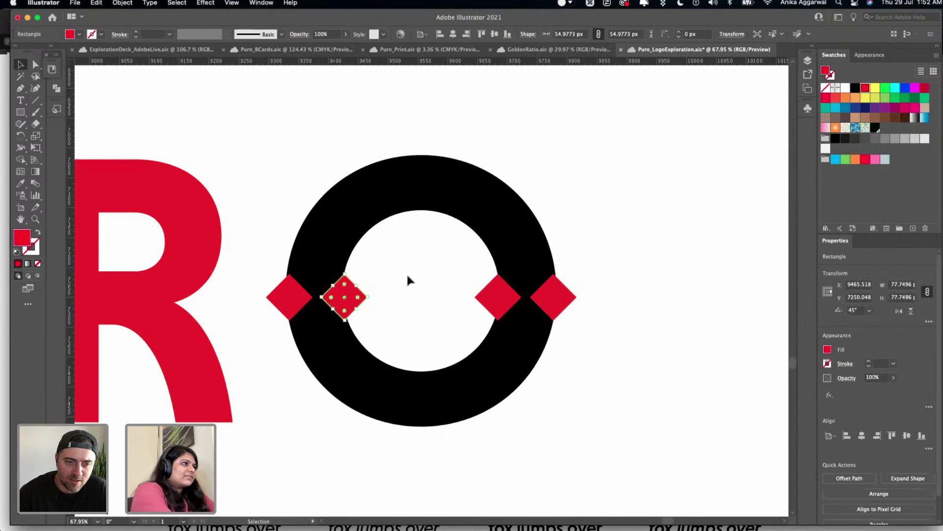
pyautogui.press('BackSpace')
pyautogui.click(498, 296)
pyautogui.press('BackSpace')
# - Unite the bottom copy's O ring with its two outer diamonds into one red shape
pyautogui.moveTo(334, 411); pyautogui.dragTo(284, 418)
pyautogui.click(829, 478)
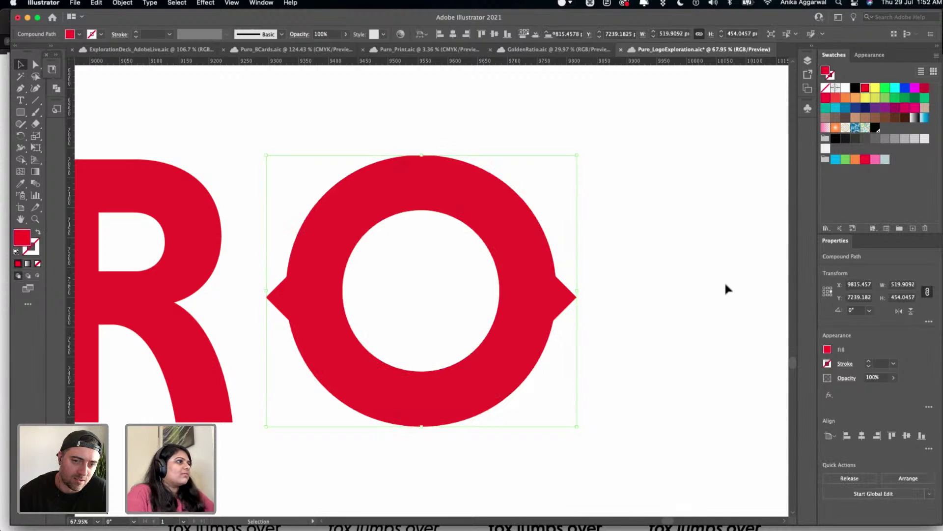
pyautogui.click(667, 277)
pyautogui.scroll(-6, 667, 278)
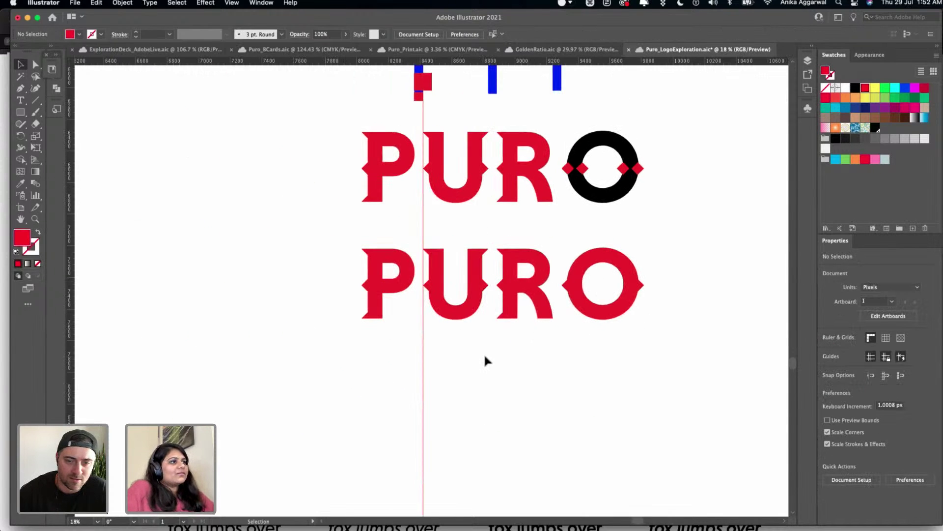
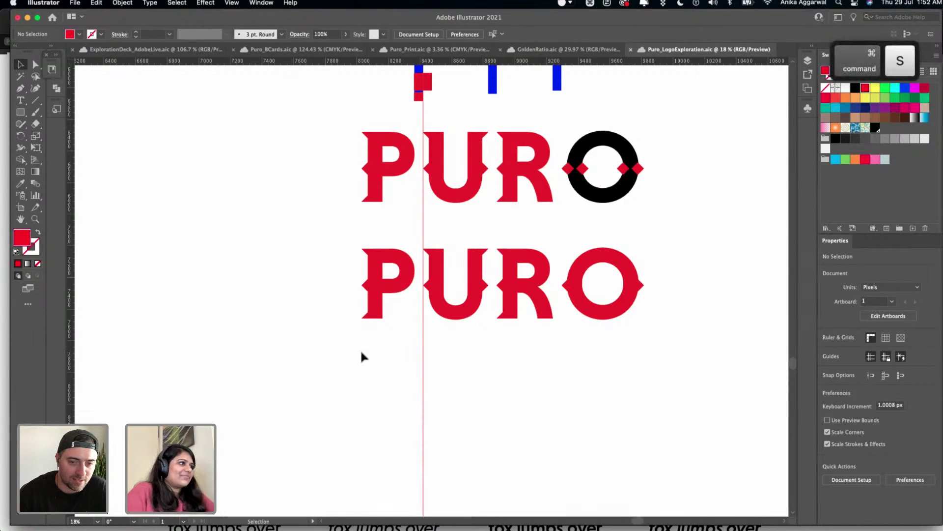
# - Try stretching the inner circle of the bottom wordmark's O up and down into a tall oval counter
pyautogui.hscroll(3, 363, 356)
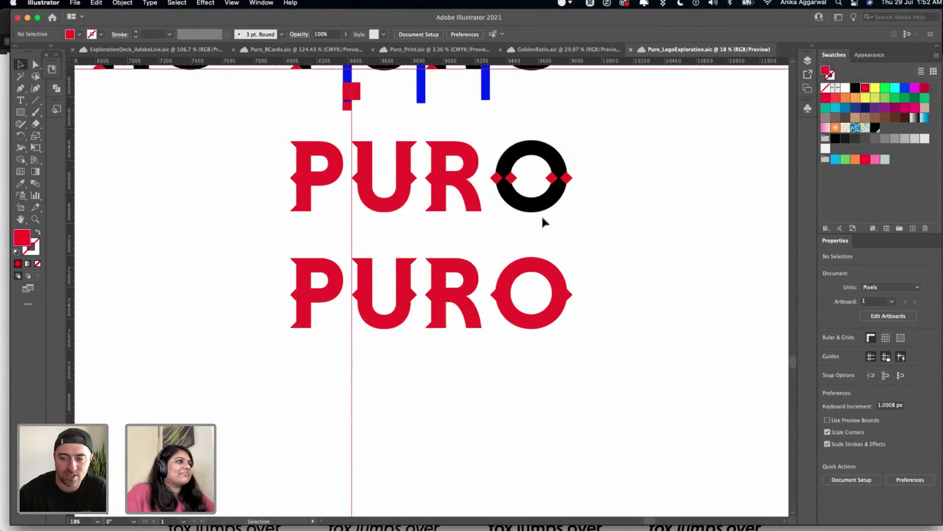
pyautogui.click(534, 274)
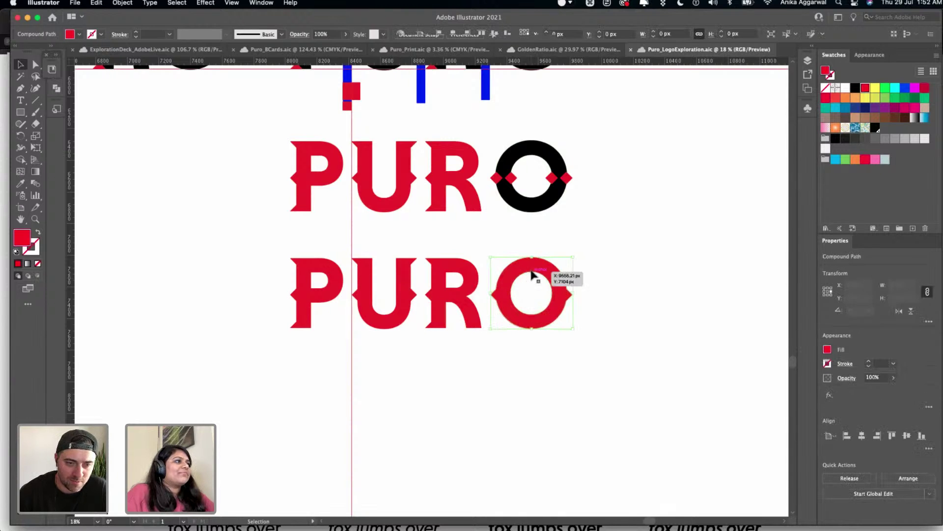
pyautogui.scroll(2, 534, 274)
pyautogui.scroll(1, 532, 274)
pyautogui.doubleClick(532, 273)
pyautogui.click(553, 271)
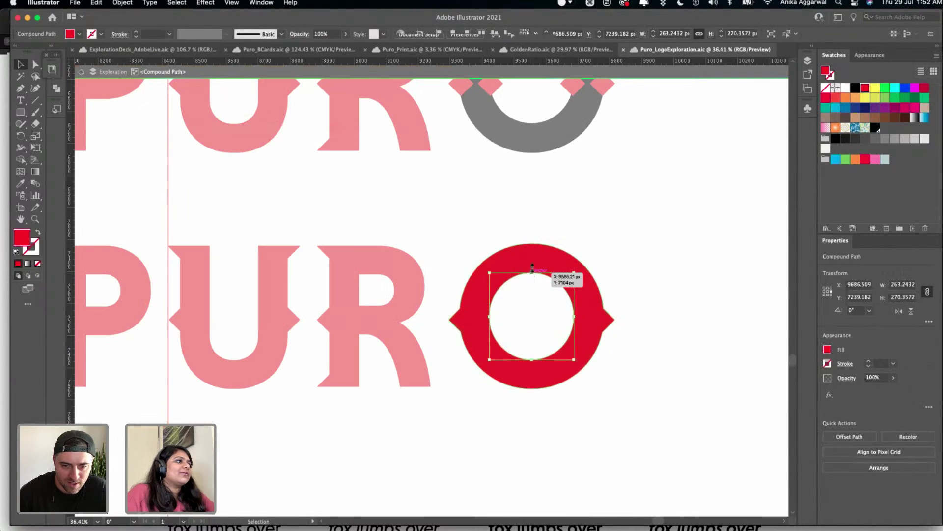
pyautogui.moveTo(532, 263); pyautogui.dragTo(533, 263)
pyautogui.moveTo(532, 359); pyautogui.dragTo(534, 376)
pyautogui.click(639, 220)
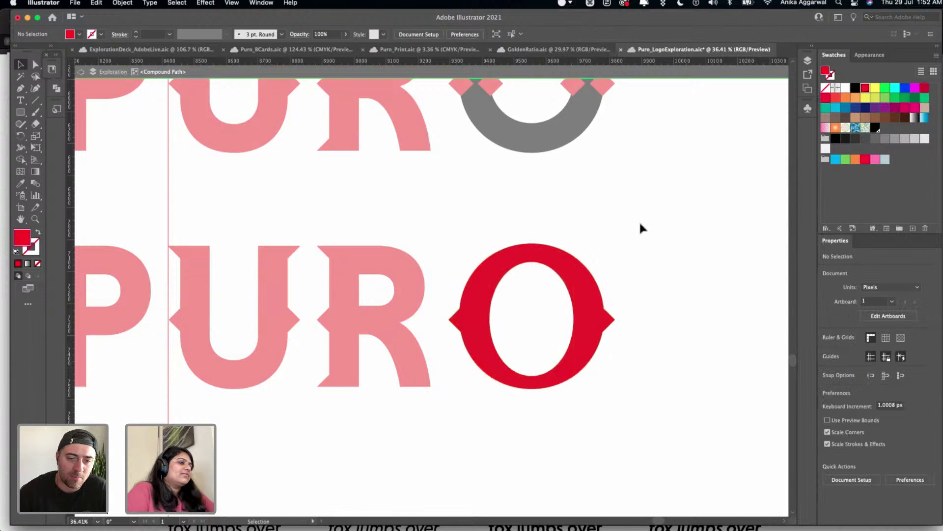
pyautogui.press('Escape')
pyautogui.scroll(-4, 639, 223)
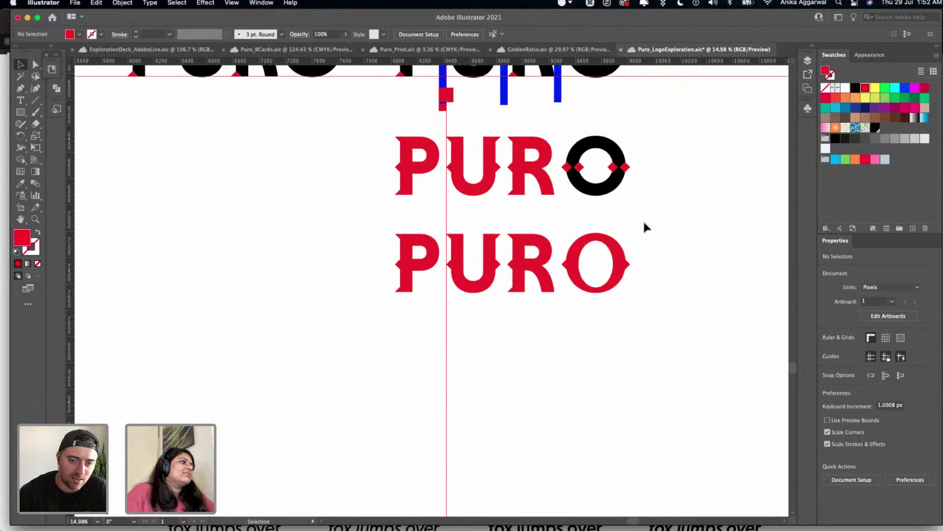
# - Undo both vertical stretches of the O's counter and leave the compound path's isolation mode
pyautogui.press('super+z')
pyautogui.press('super+z')
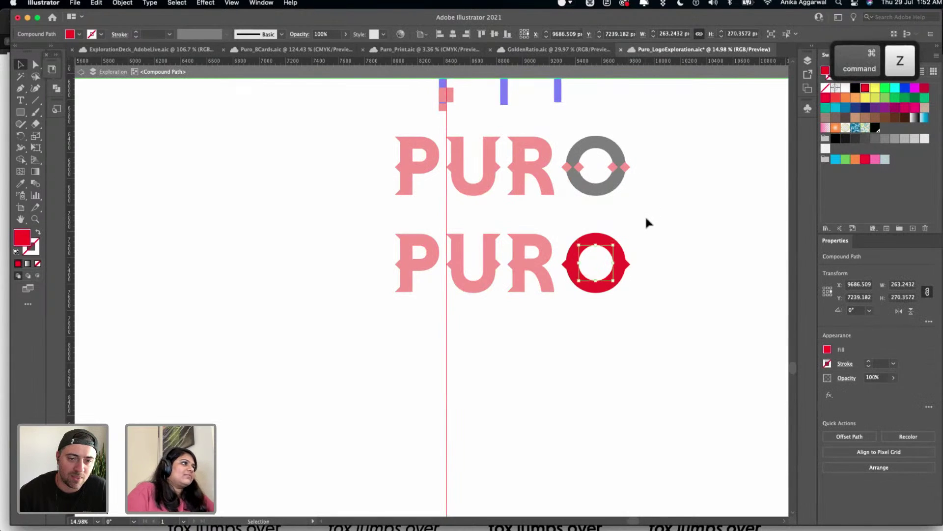
pyautogui.press('Escape')
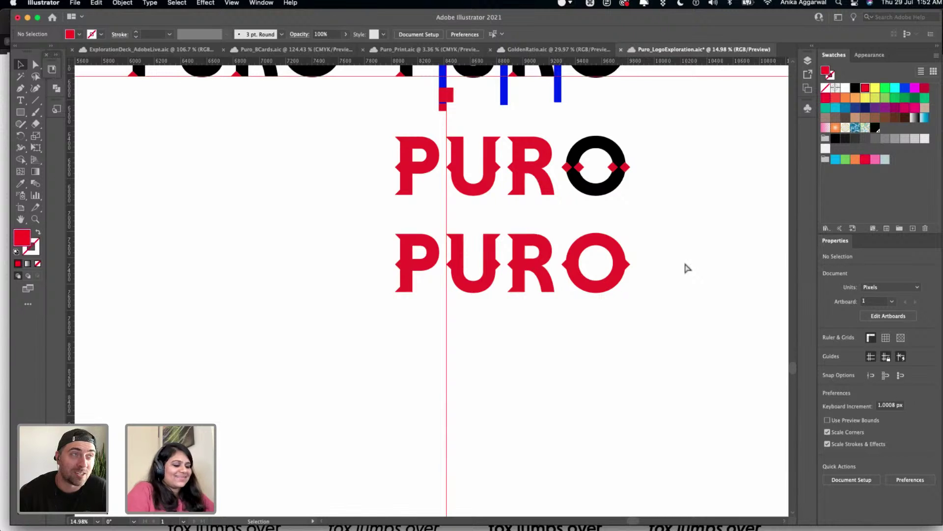
# - Examine the hand-drawn PURO sketches and the document's layer list with the Exploration layer collapsed
pyautogui.keyDown('alt'); pyautogui.scroll(-2, 674, 257); pyautogui.keyUp('alt')
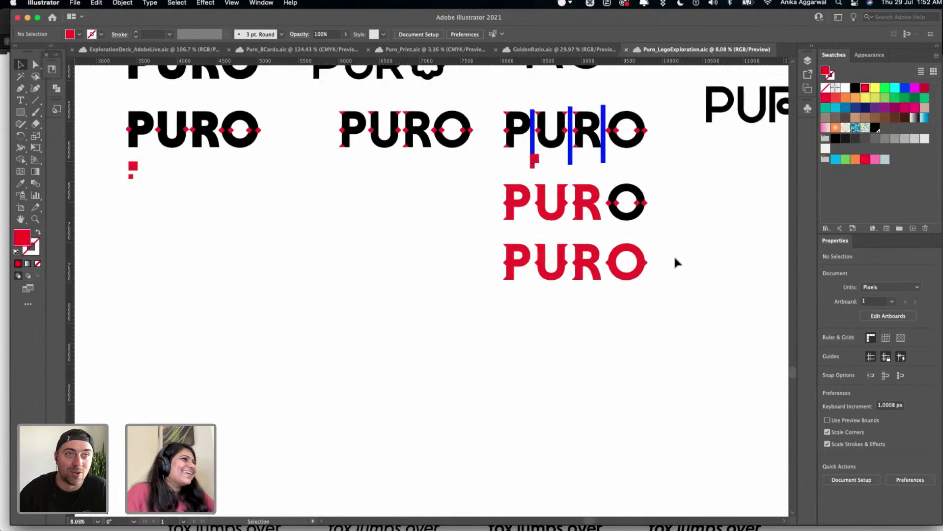
pyautogui.scroll(-1, 674, 255)
pyautogui.scroll(10, 251, 193)
pyautogui.hscroll(-5, 251, 192)
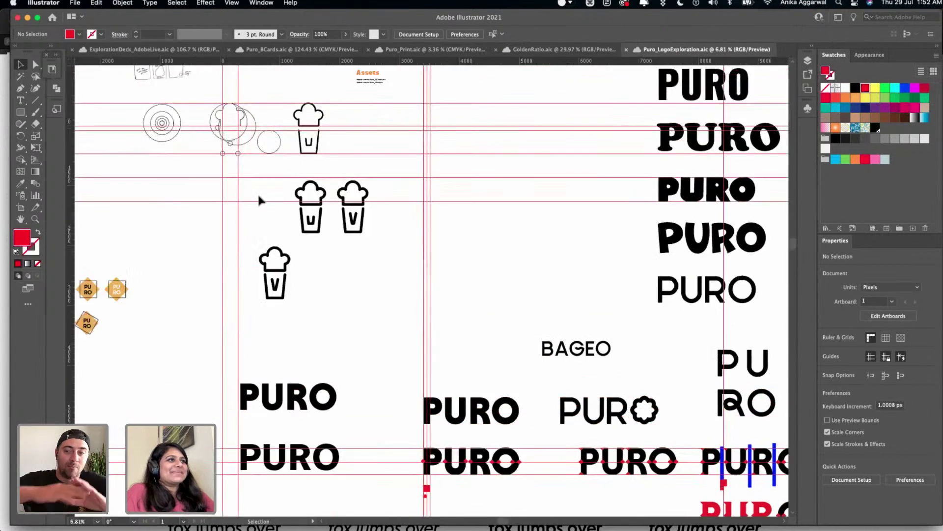
pyautogui.scroll(3, 259, 199)
pyautogui.keyDown('alt'); pyautogui.scroll(8, 399, 195); pyautogui.keyUp('alt')
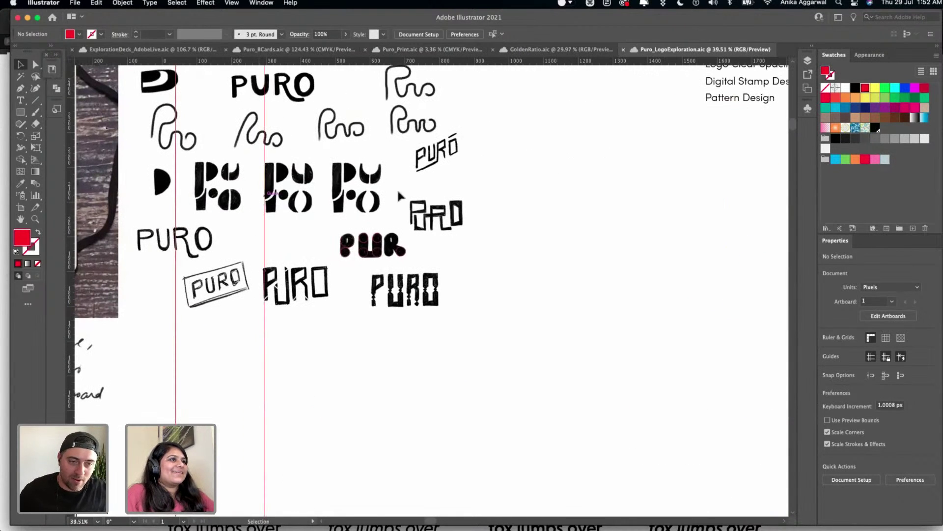
pyautogui.click(808, 59)
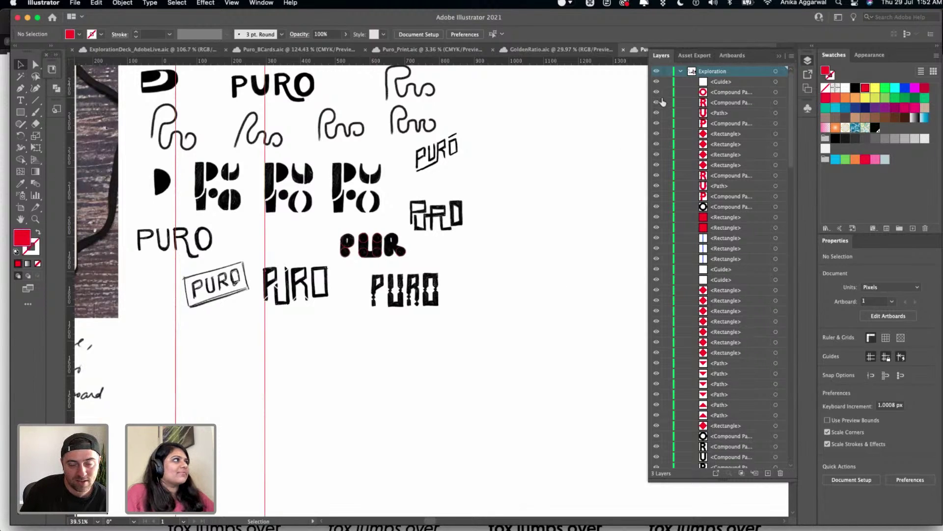
pyautogui.click(681, 72)
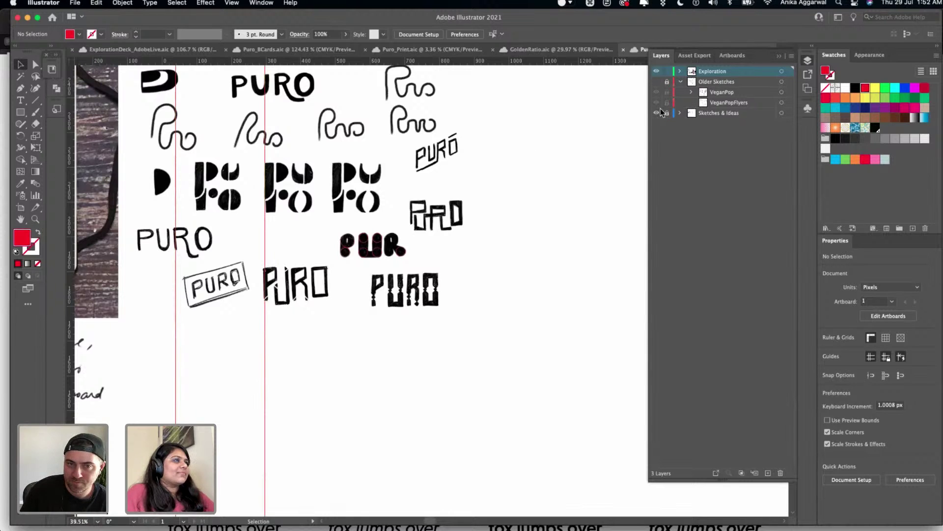
# - Duplicate the black O with its four red diamonds about 882 px to the right of the original
pyautogui.scroll(-10, 580, 272)
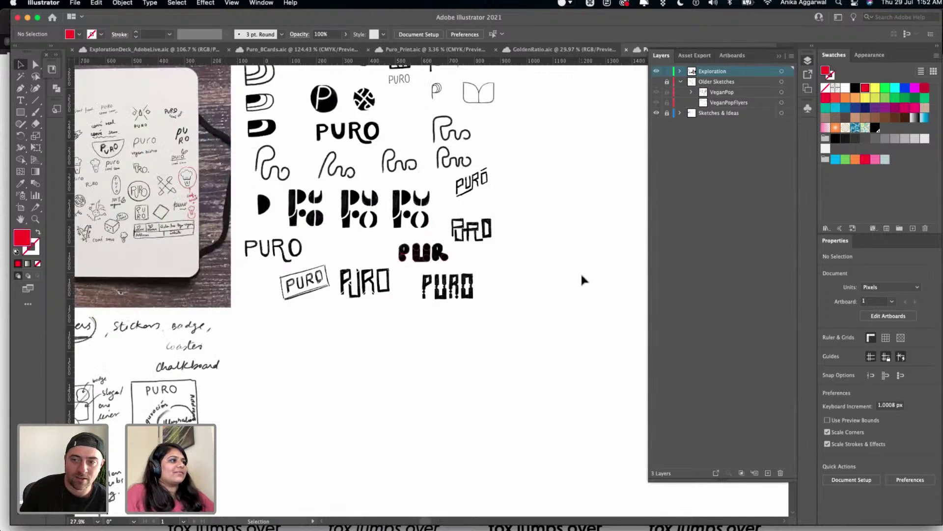
pyautogui.scroll(-10, 582, 279)
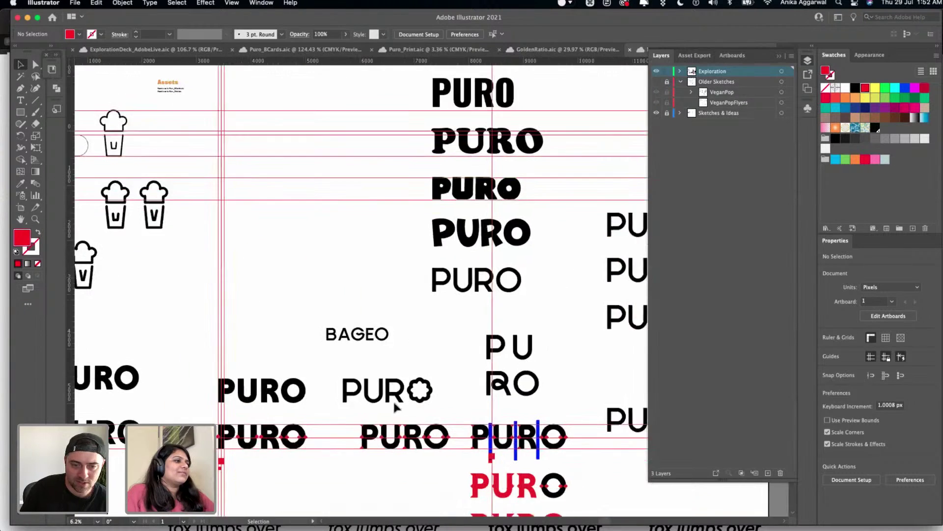
pyautogui.scroll(3, 393, 400)
pyautogui.scroll(5, 393, 399)
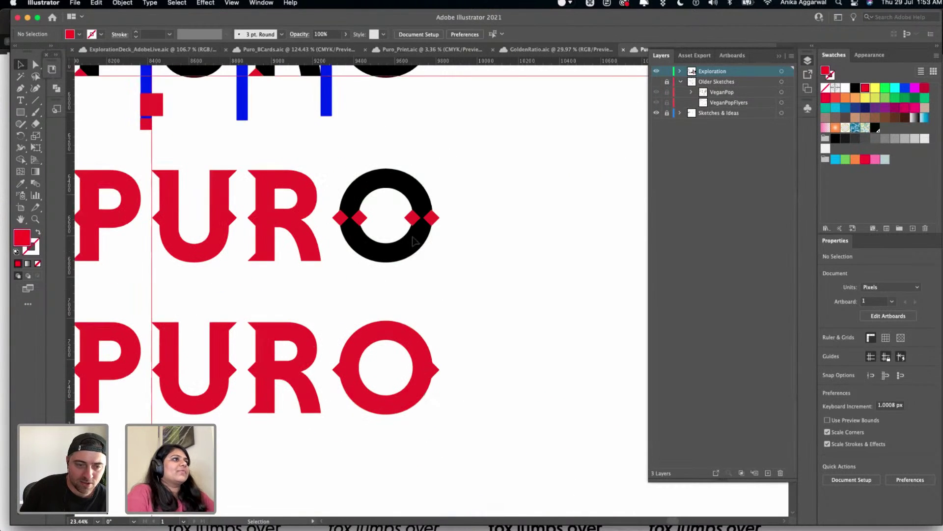
pyautogui.moveTo(444, 157); pyautogui.dragTo(329, 265)
pyautogui.moveTo(374, 244); pyautogui.dragTo(555, 246)
pyautogui.hscroll(2, 524, 214)
# - Try the Shape Builder on the copied O's counter and cut away its inner left diamond, undoing each attempt
pyautogui.scroll(7, 523, 214)
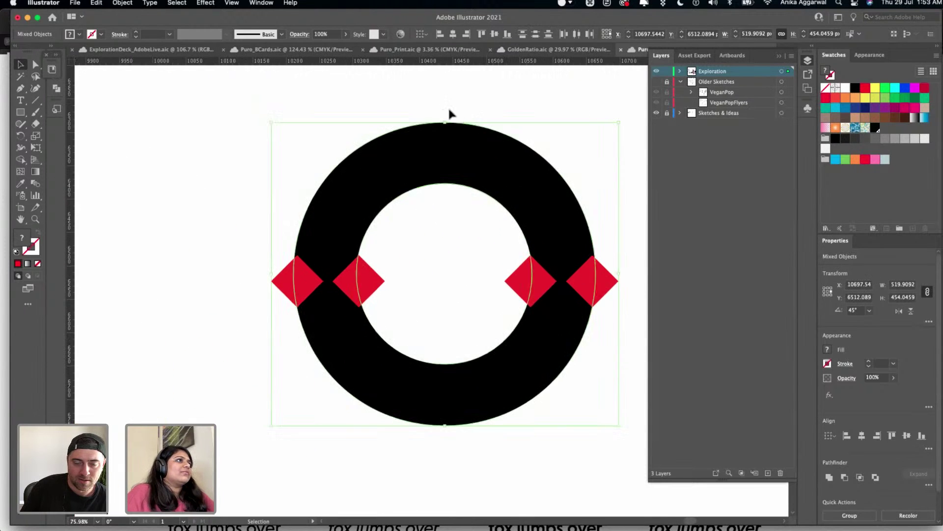
pyautogui.click(26, 159)
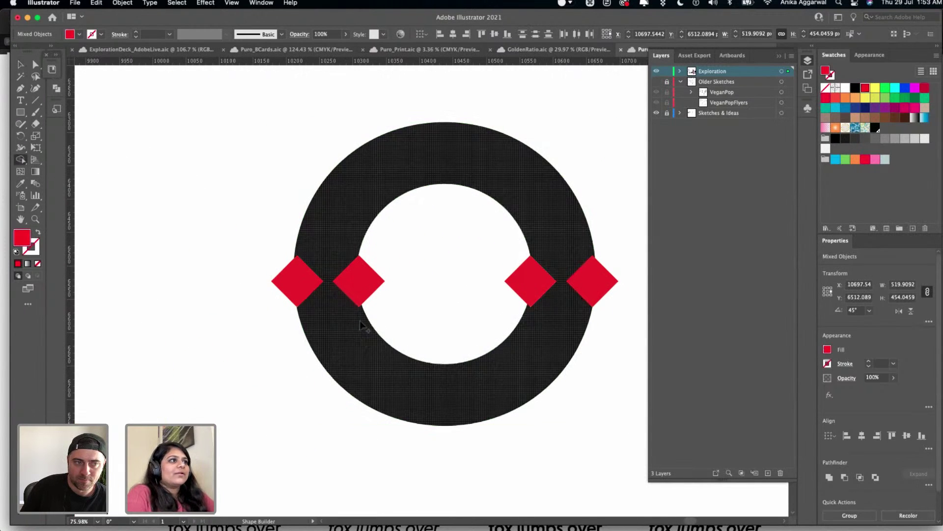
pyautogui.click(454, 282)
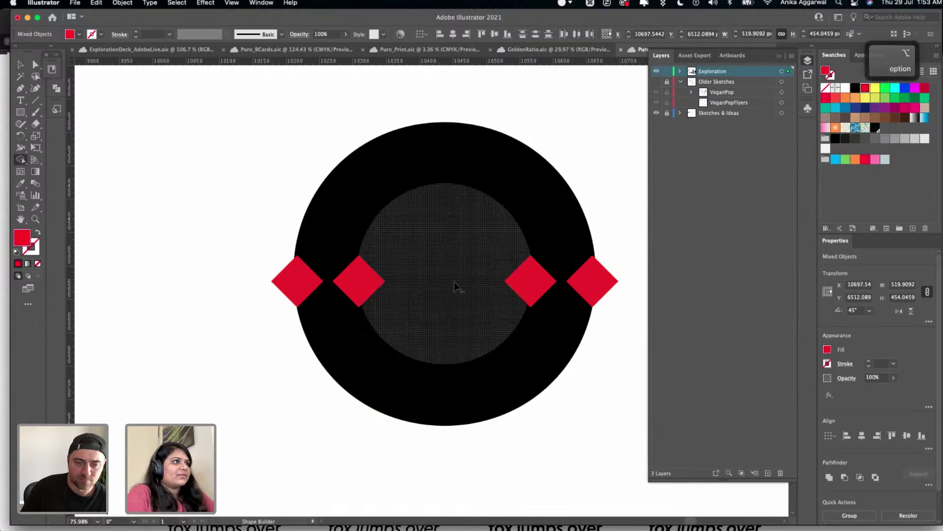
pyautogui.press('super+z')
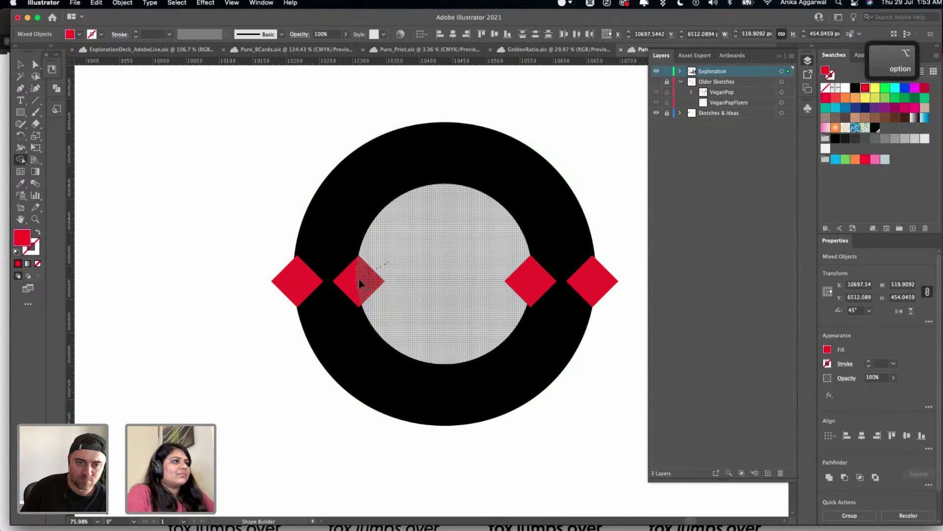
pyautogui.moveTo(385, 280); pyautogui.dragTo(350, 289)
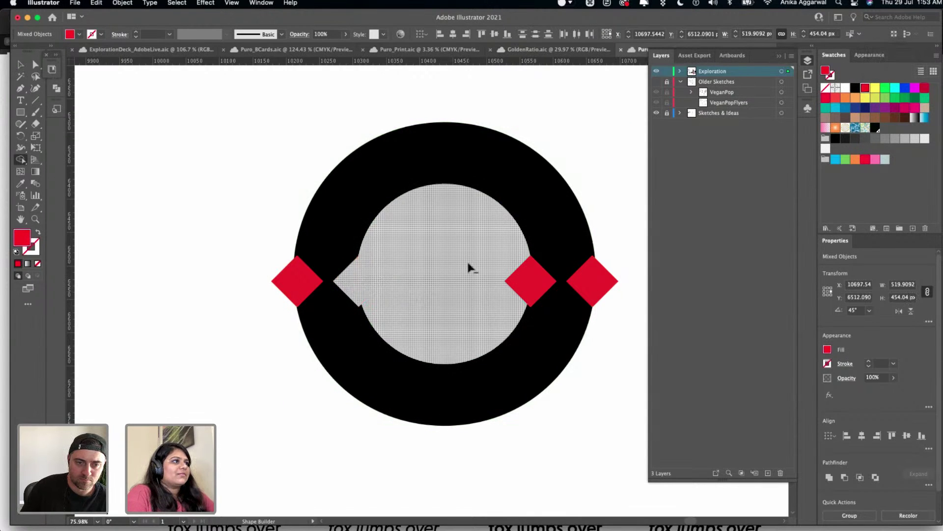
pyautogui.press('super+z')
pyautogui.press('Escape')
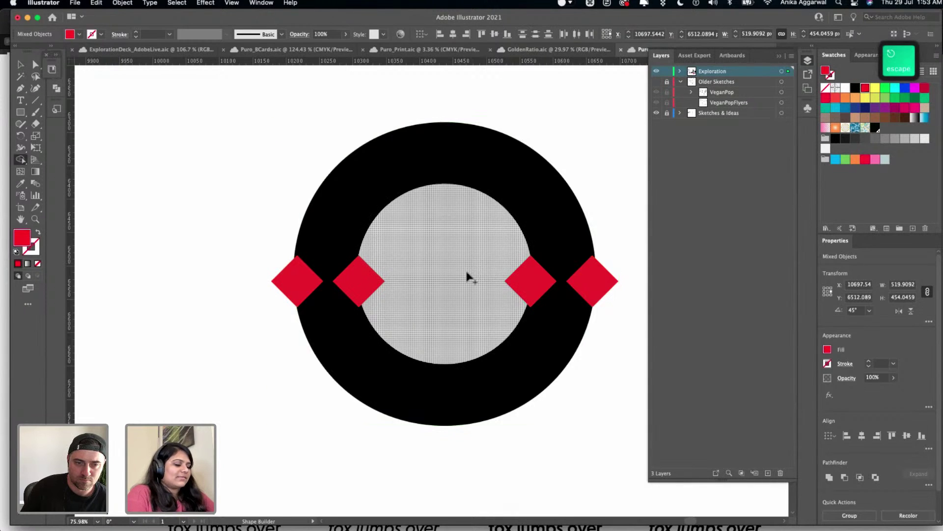
# - Try rotating the copied O's inner left diamond anticlockwise to about 52°, and undo the rotation
pyautogui.press('v')
pyautogui.click(354, 279)
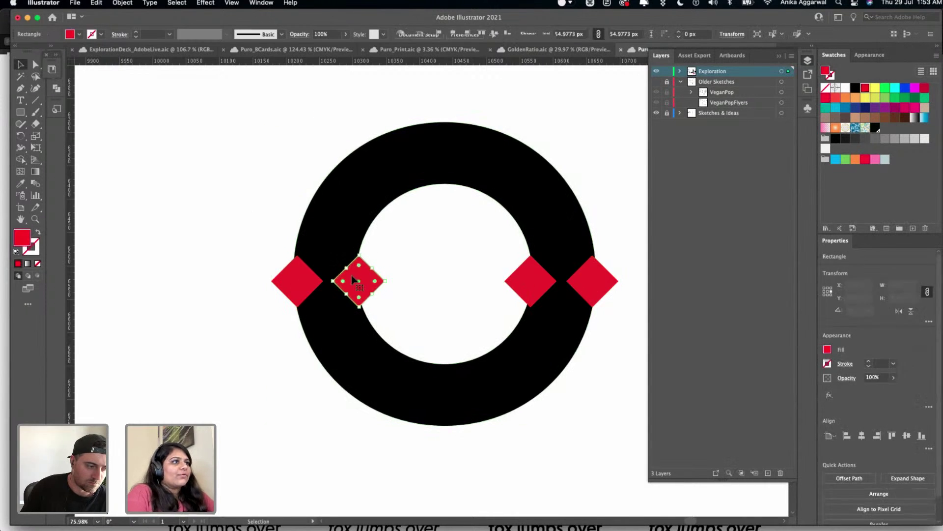
pyautogui.scroll(5, 370, 278)
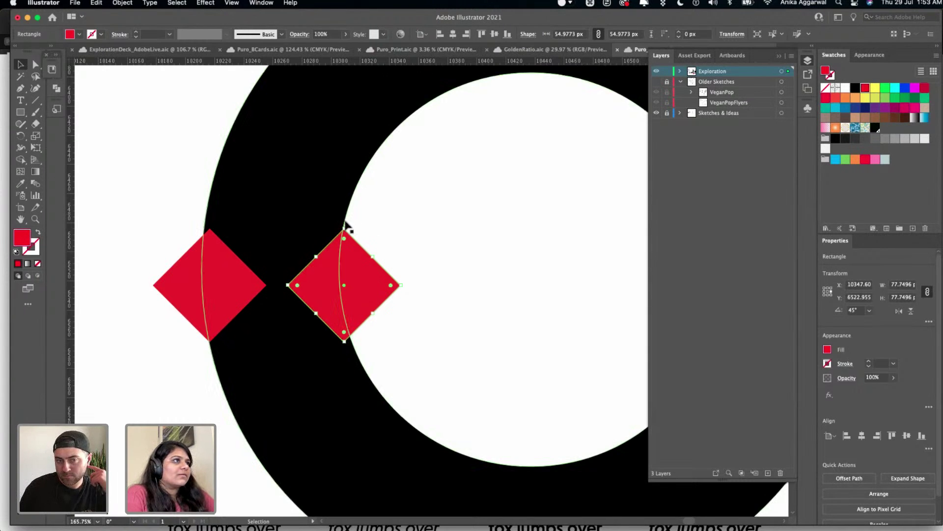
pyautogui.moveTo(342, 224); pyautogui.dragTo(338, 222)
pyautogui.press('super+z')
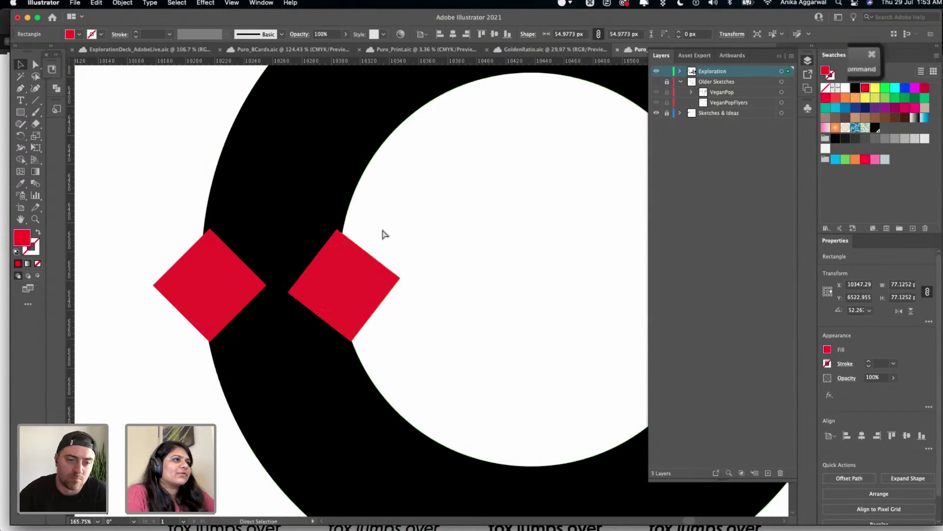
pyautogui.click(408, 222)
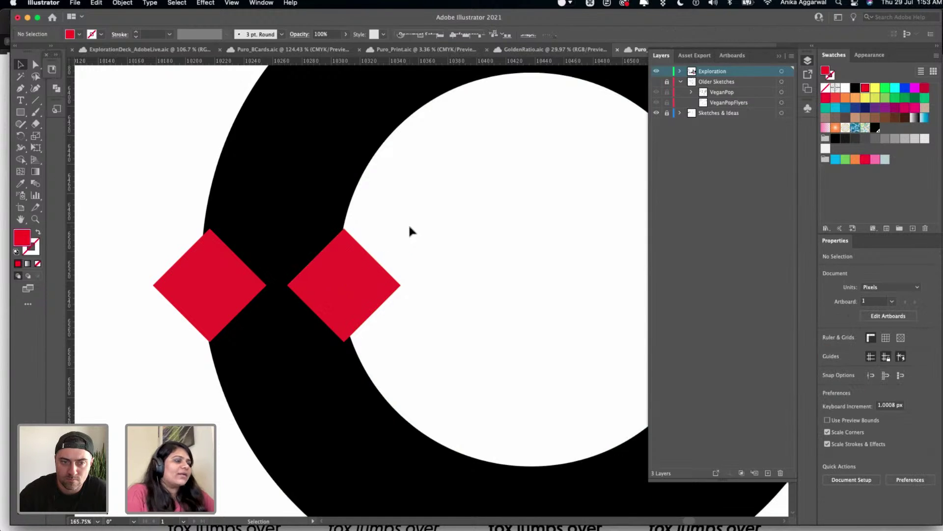
# - Try making the copied O's counter taller by stretching its top edge upward and its bottom edge downward
pyautogui.scroll(-4, 408, 223)
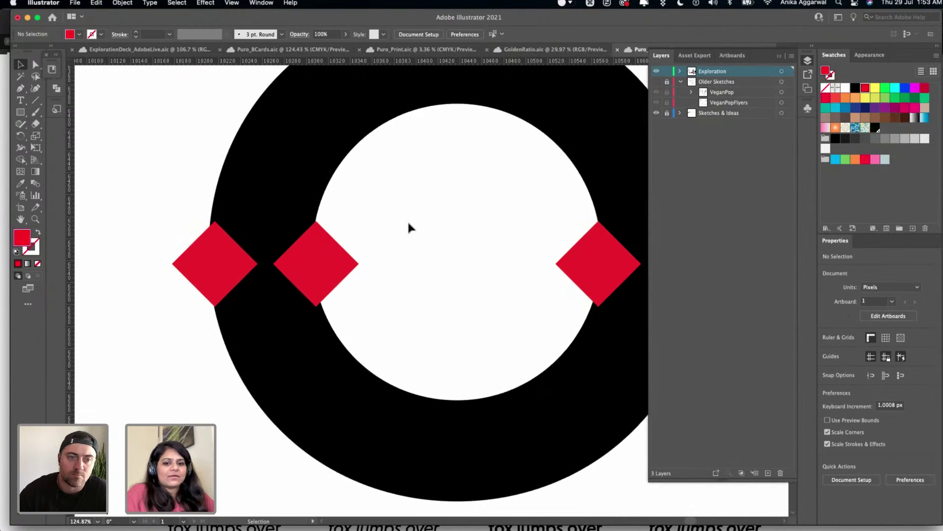
pyautogui.scroll(-3, 407, 225)
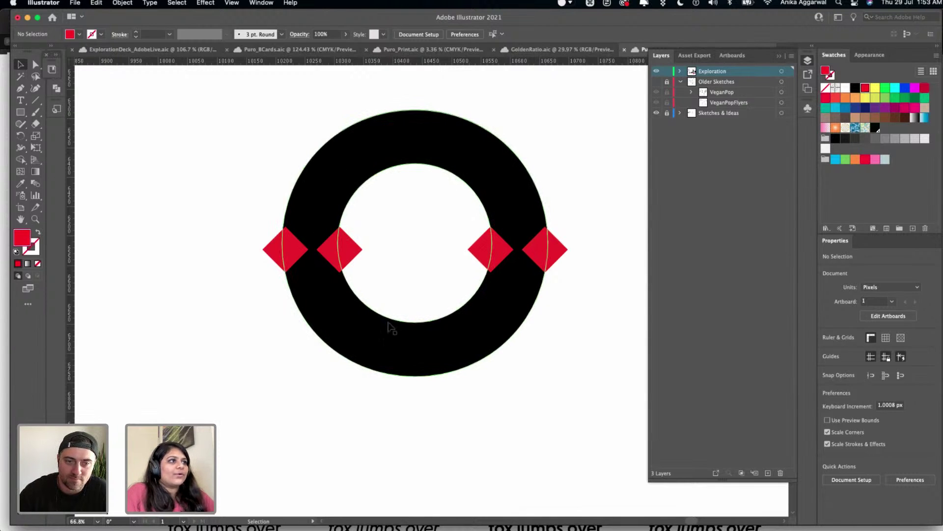
pyautogui.doubleClick(414, 166)
pyautogui.moveTo(414, 166); pyautogui.dragTo(411, 150)
pyautogui.moveTo(415, 323); pyautogui.dragTo(416, 331)
pyautogui.press('Escape')
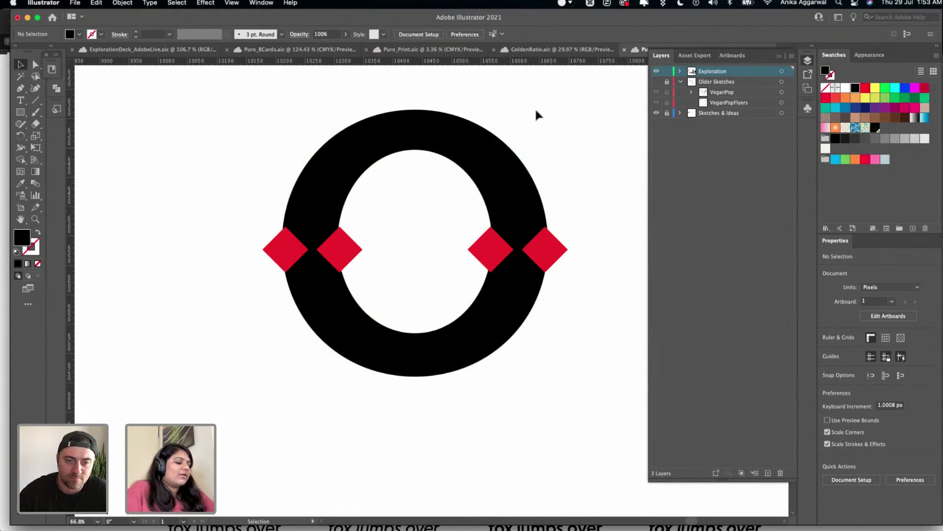
# - Undo the stretches of the copied O's counter and leave isolation mode
pyautogui.press('super+z')
pyautogui.press('super+z')
pyautogui.press('super+z')
pyautogui.press('Escape')
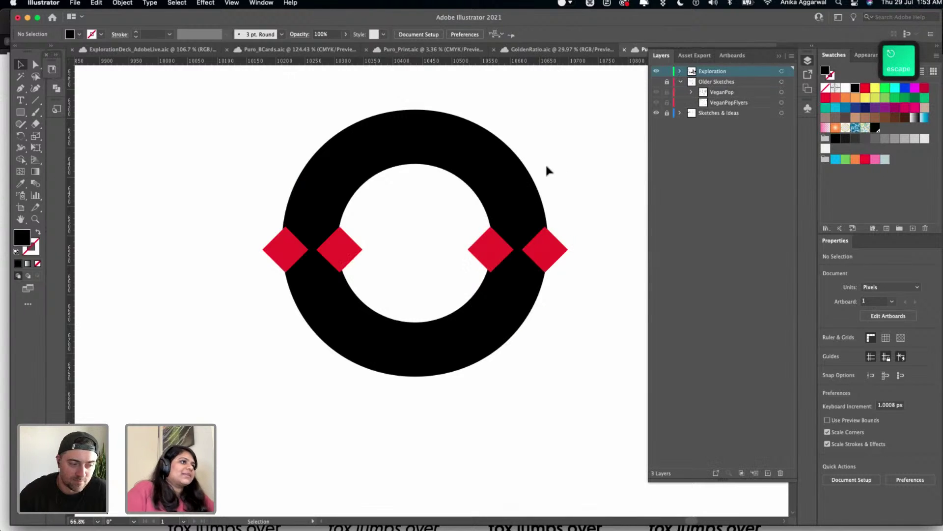
# - Add an area text box about 482 × 321 px below the copied O containing a U in Niveau Grotesk Bold
pyautogui.scroll(3, 364, 208)
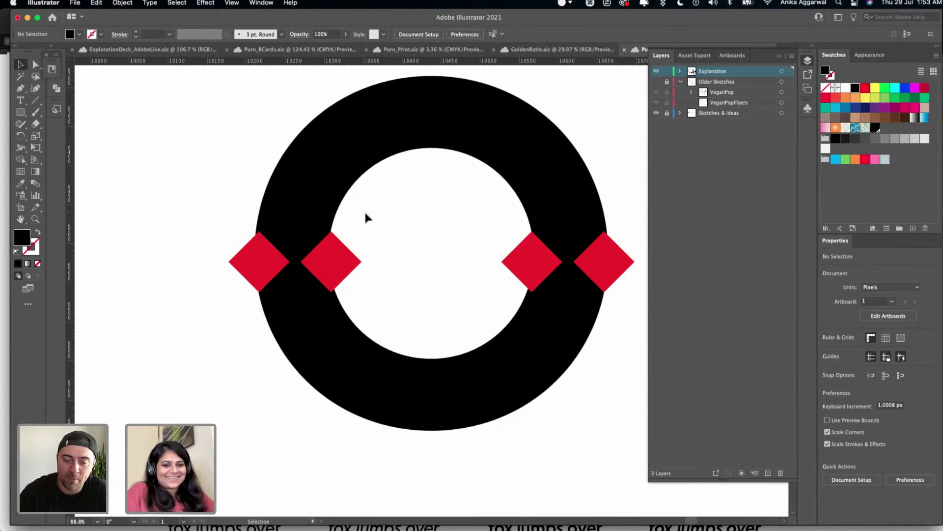
pyautogui.scroll(-6, 359, 212)
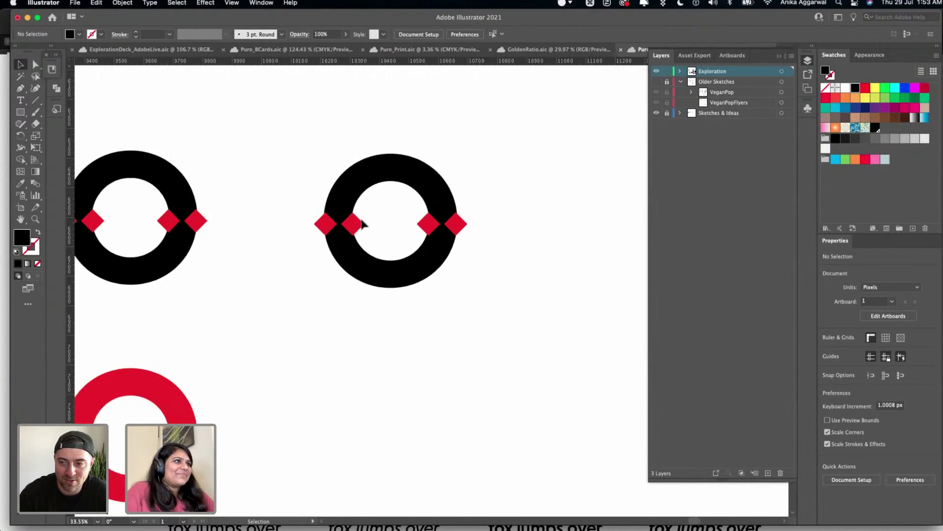
pyautogui.press('t')
pyautogui.moveTo(413, 288); pyautogui.dragTo(483, 334)
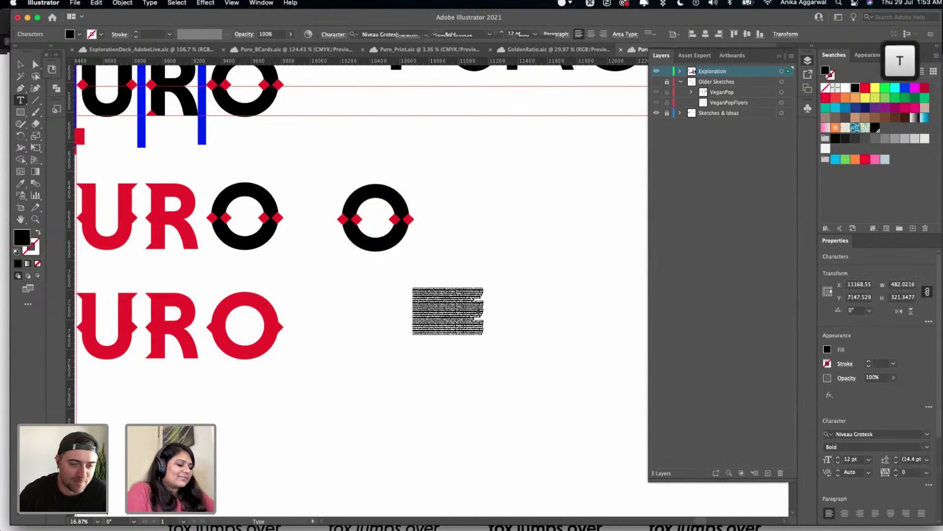
pyautogui.press('BackSpace')
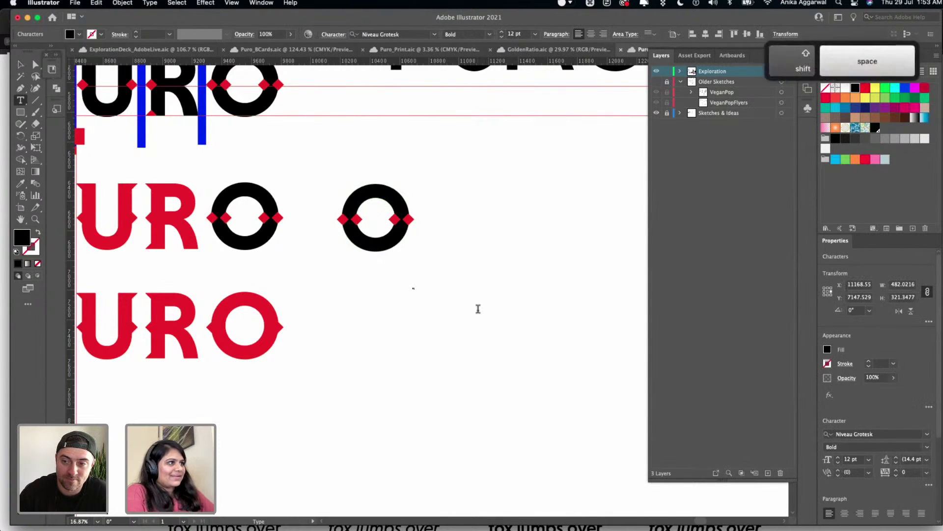
pyautogui.press('Escape')
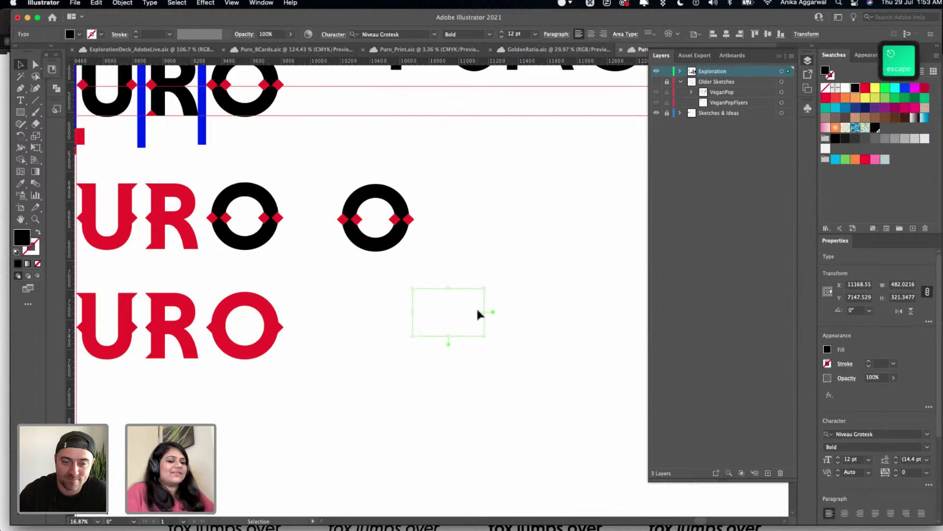
# - Convert the U's text box to point type and scale the letter up to about 165 pt
pyautogui.scroll(5, 476, 307)
pyautogui.click(343, 259)
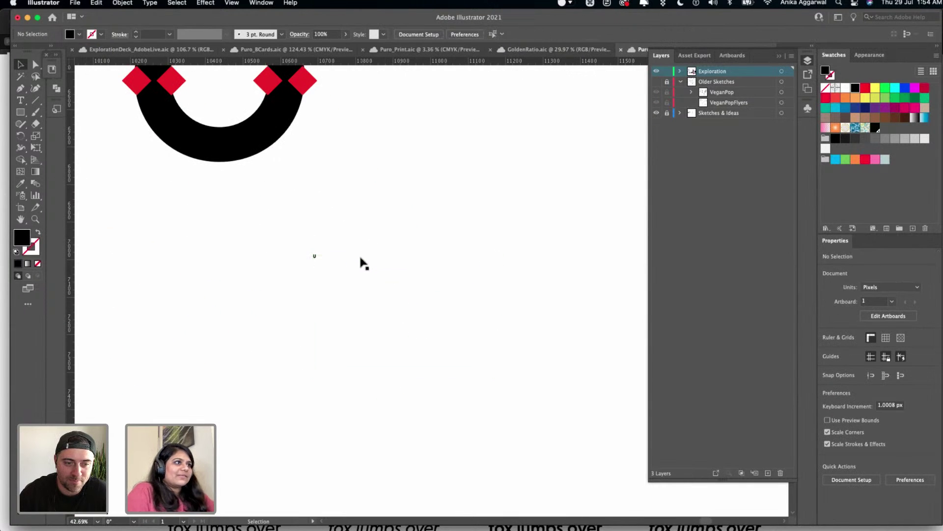
pyautogui.click(314, 256)
pyautogui.doubleClick(501, 315)
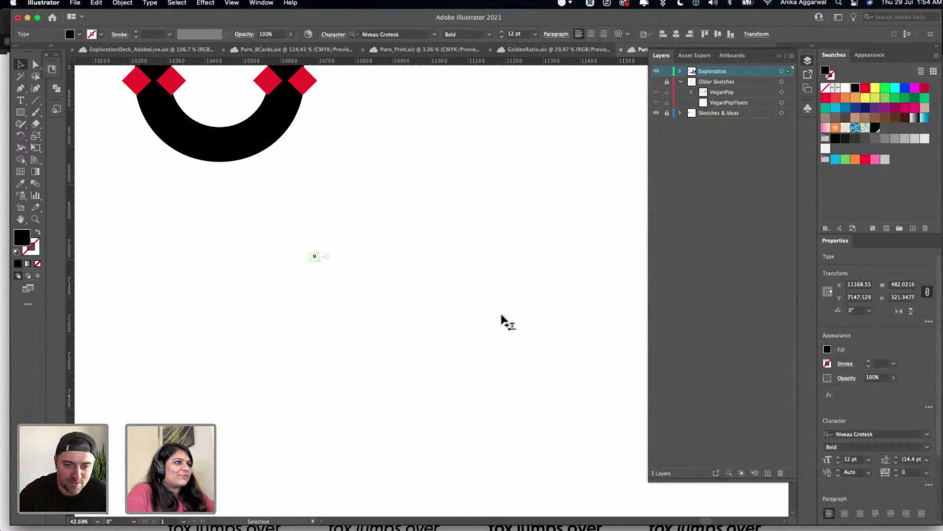
pyautogui.moveTo(317, 259); pyautogui.dragTo(346, 308)
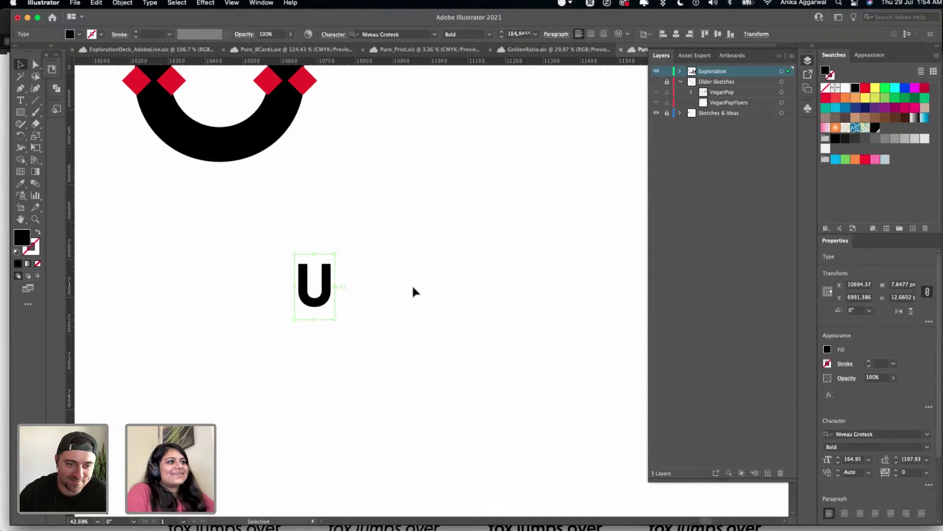
pyautogui.click(413, 290)
# - Duplicate the U about 242 px to the right and set the copy in Minion Variable Concept
pyautogui.moveTo(324, 275); pyautogui.dragTo(428, 273)
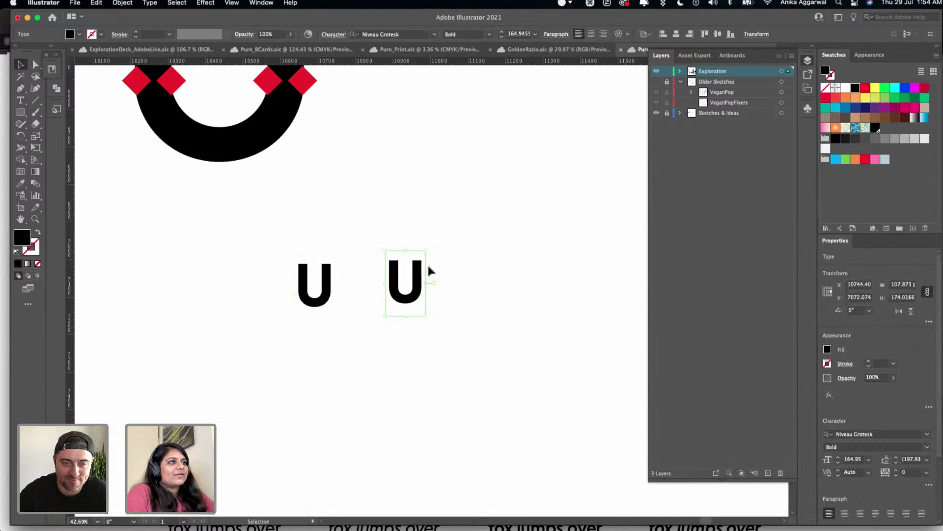
pyautogui.click(427, 279)
pyautogui.click(423, 290)
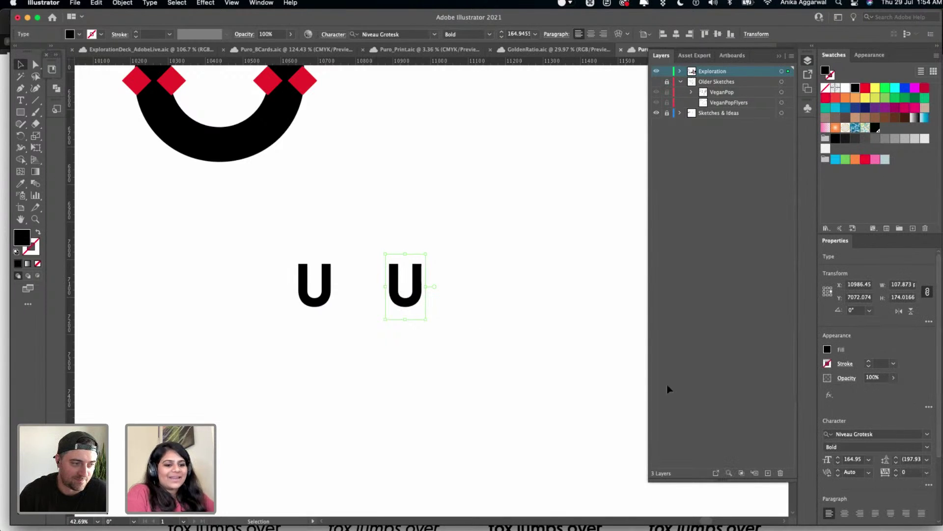
pyautogui.click(927, 433)
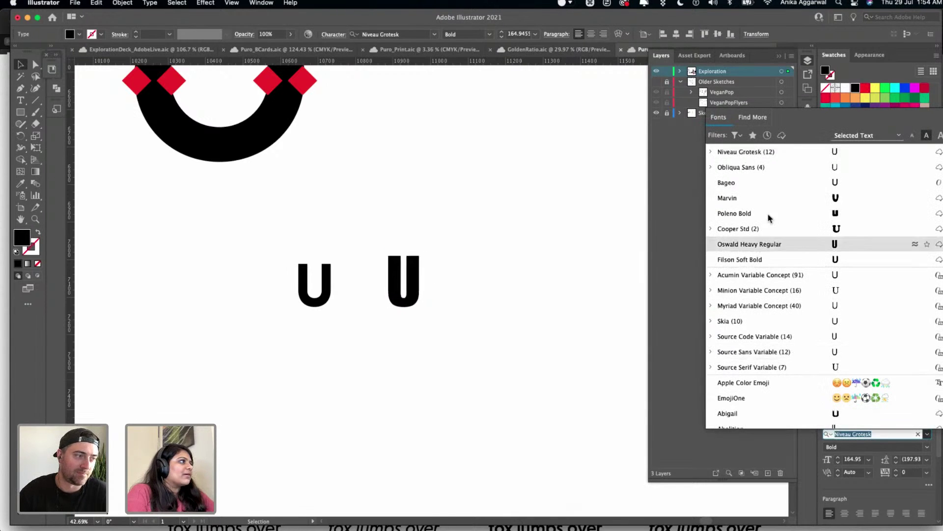
pyautogui.click(771, 294)
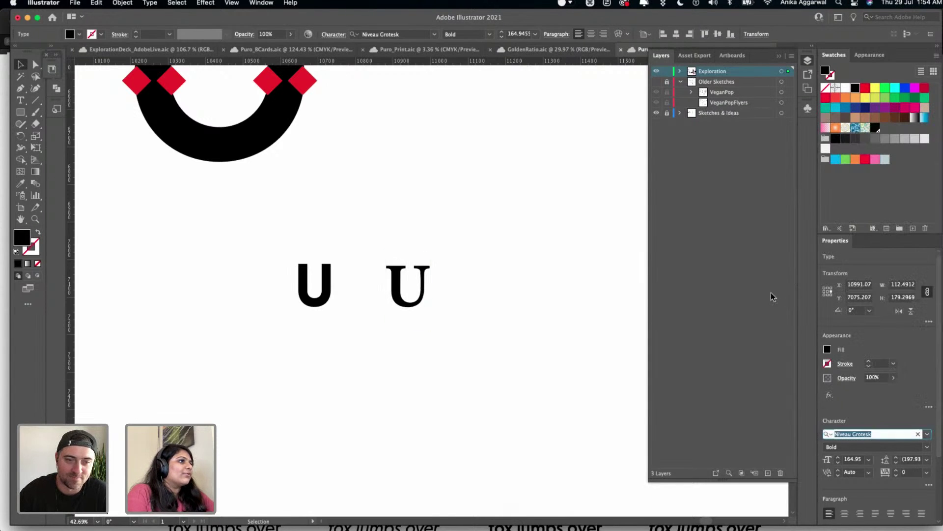
pyautogui.click(491, 266)
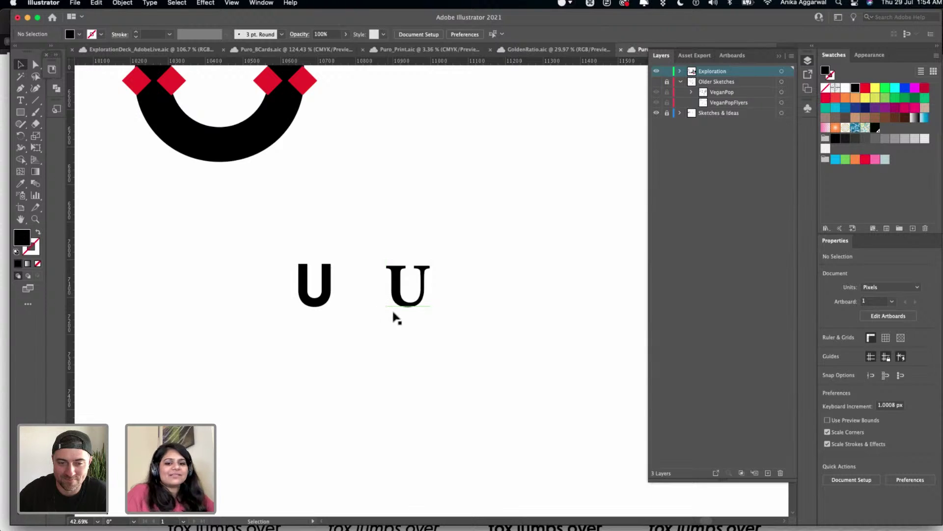
# - Duplicate the serif U directly below itself and set the new copy in Athelas Bold
pyautogui.scroll(5, 396, 319)
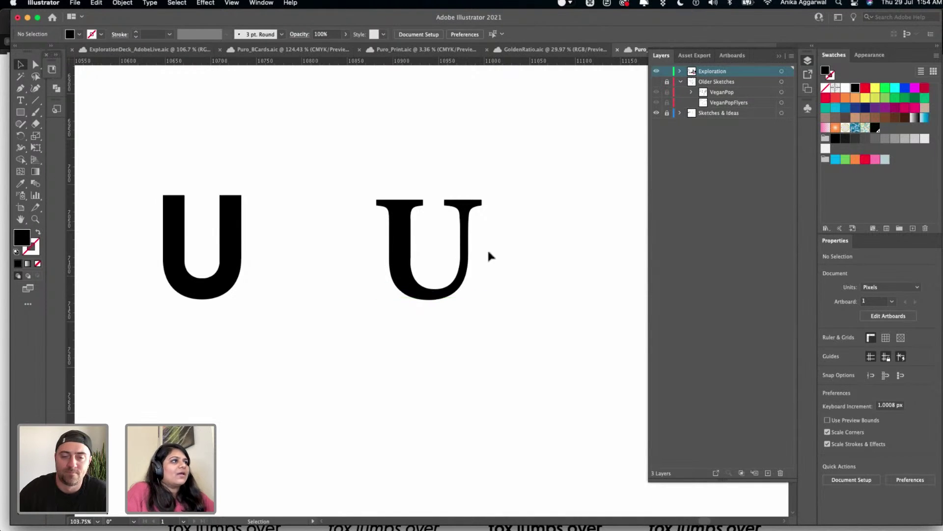
pyautogui.moveTo(473, 242); pyautogui.dragTo(468, 403)
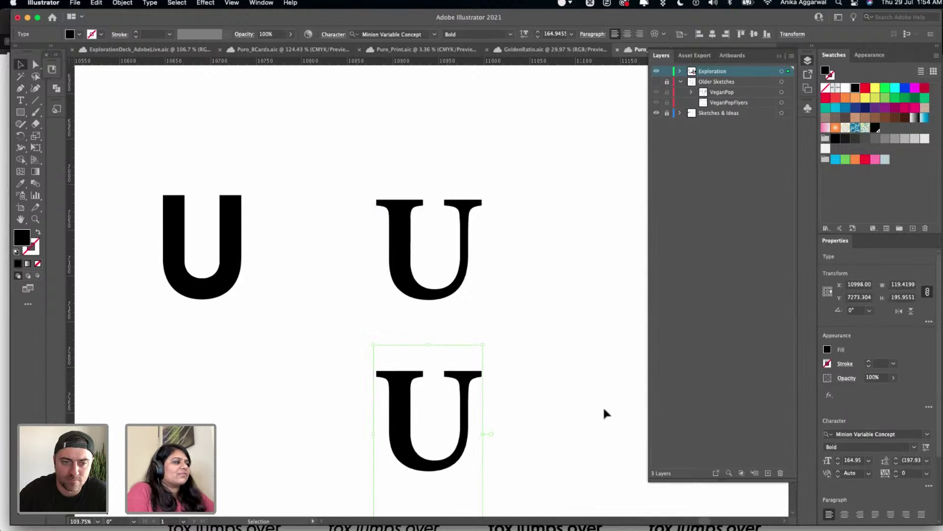
pyautogui.click(926, 434)
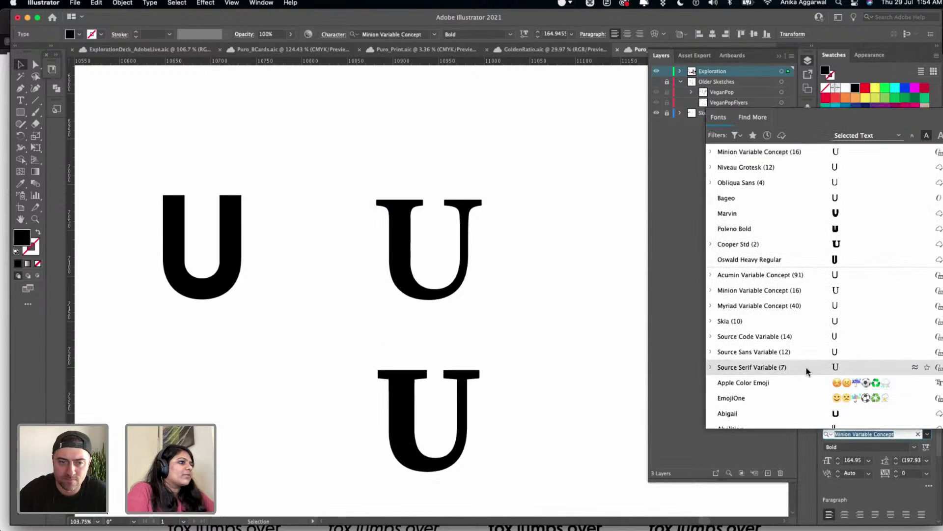
pyautogui.scroll(-10, 807, 371)
pyautogui.click(792, 352)
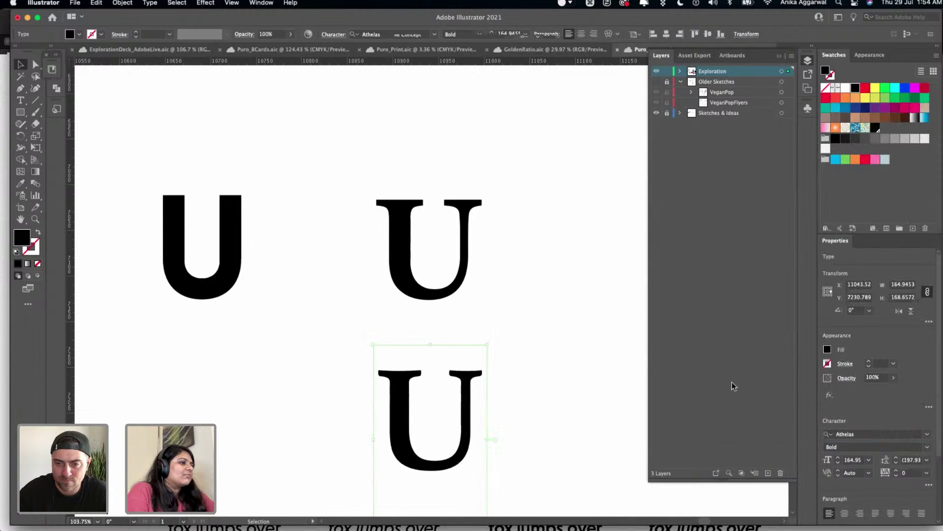
pyautogui.click(570, 408)
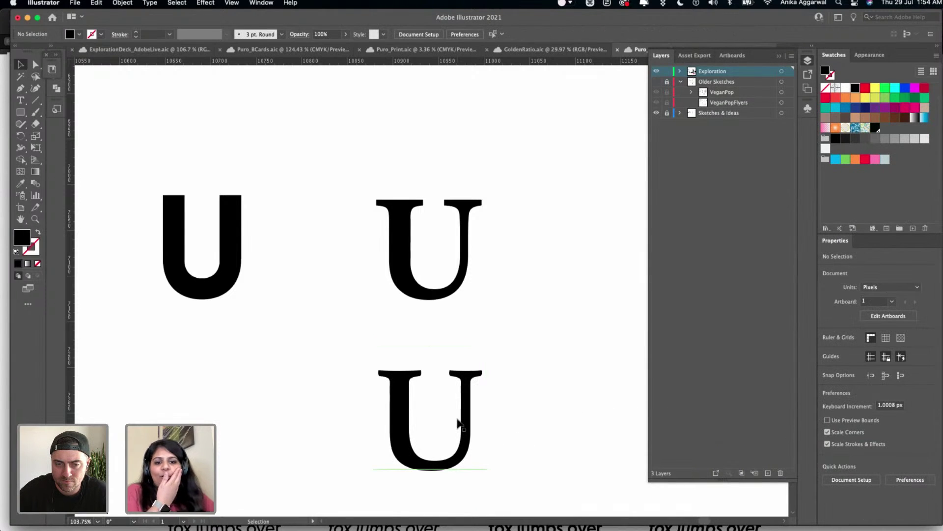
# - Delete the two serif U samples and the sans-serif U
pyautogui.scroll(-5, 544, 331)
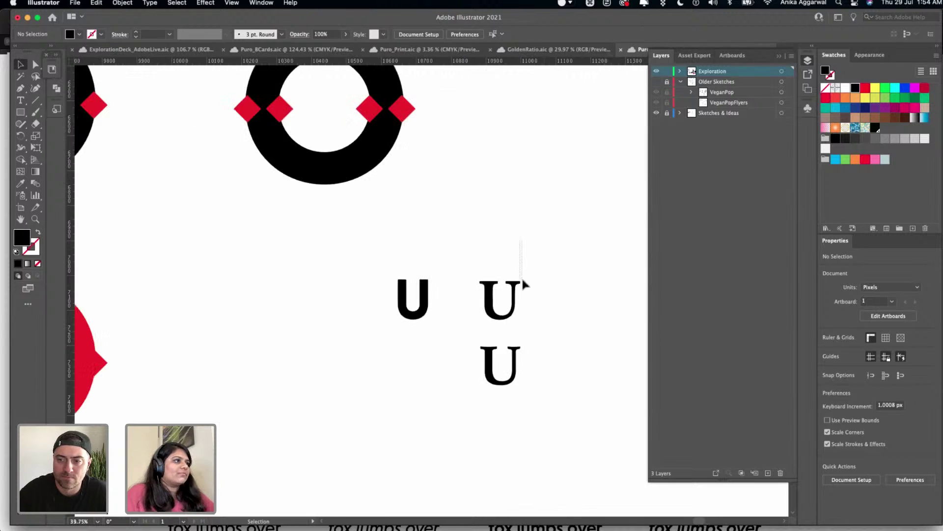
pyautogui.moveTo(521, 278); pyautogui.dragTo(486, 394)
pyautogui.press('BackSpace')
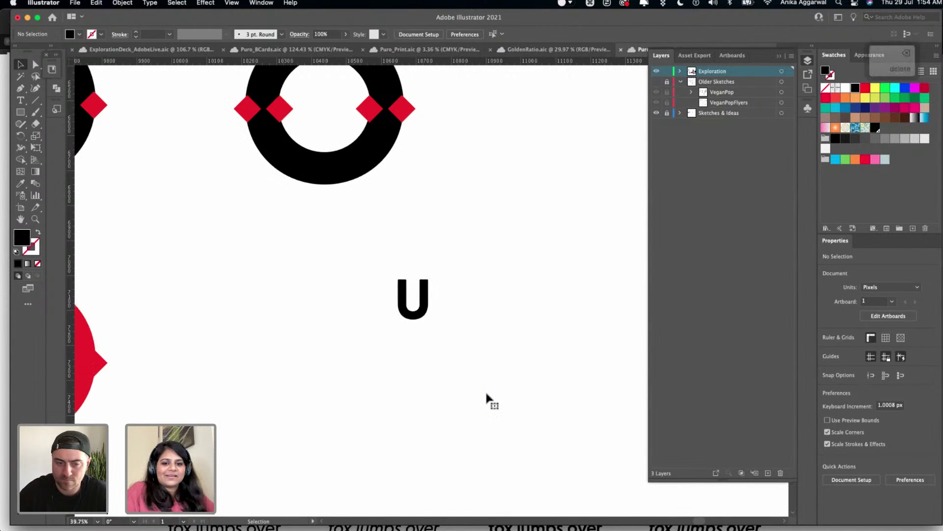
pyautogui.click(397, 325)
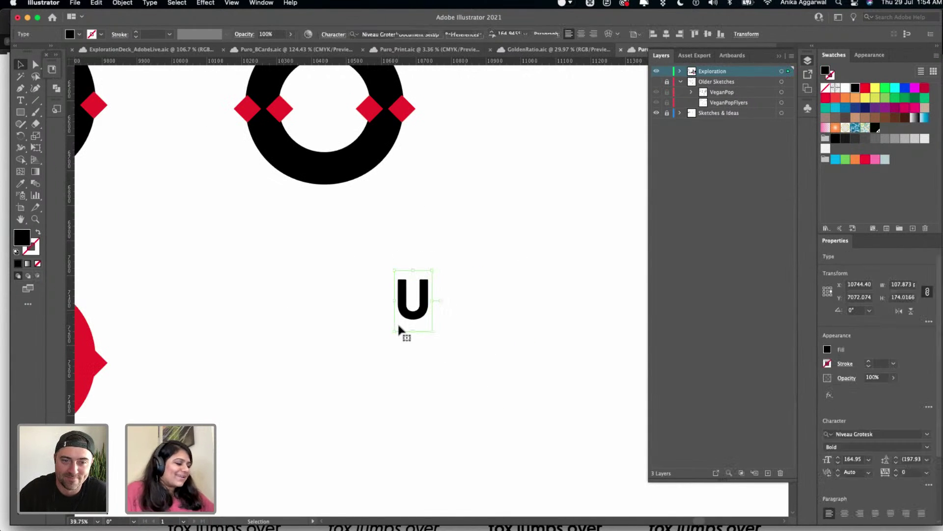
pyautogui.press('BackSpace')
# - Rotate the left inner diamond of the standalone O freehand, about 6° counterclockwise
pyautogui.hscroll(-5, 404, 312)
pyautogui.scroll(-1, 404, 312)
pyautogui.hscroll(-3, 404, 315)
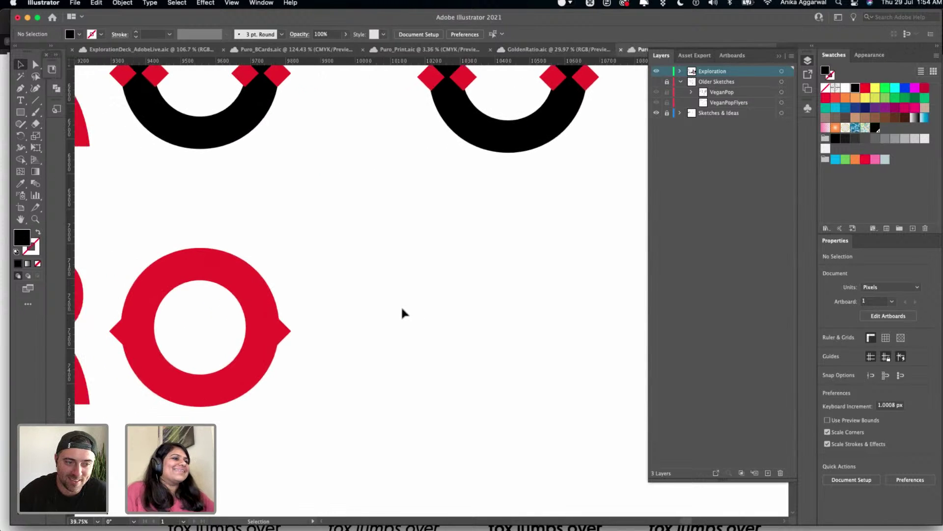
pyautogui.scroll(-5, 402, 314)
pyautogui.hscroll(3, 419, 278)
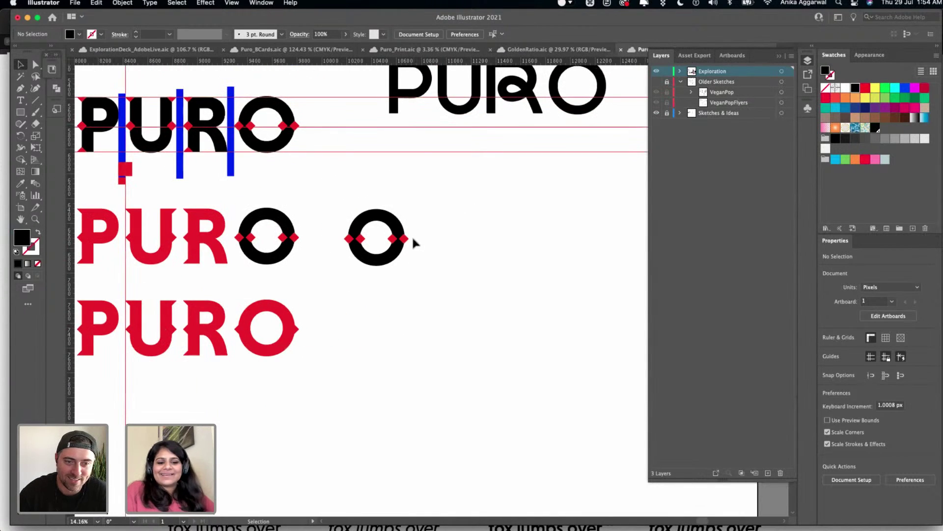
pyautogui.scroll(5, 412, 235)
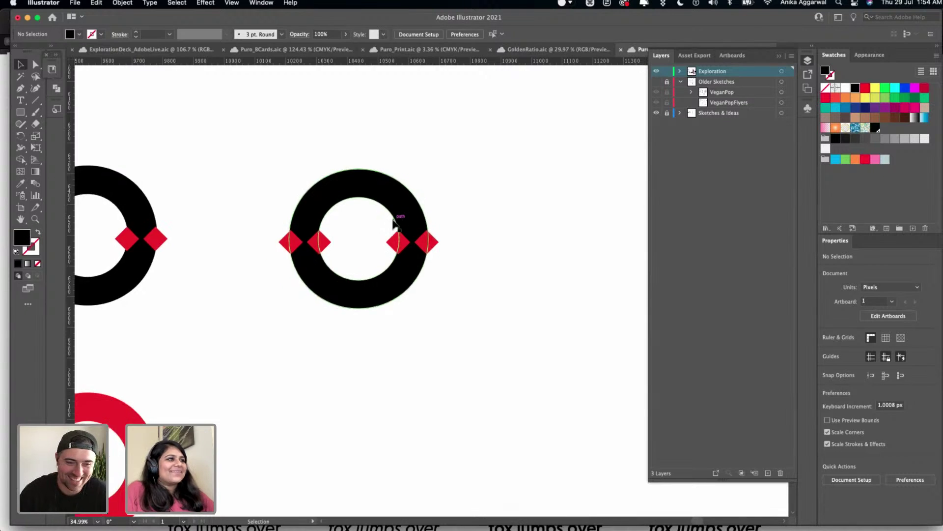
pyautogui.scroll(5, 393, 224)
pyautogui.scroll(3, 286, 276)
pyautogui.click(269, 261)
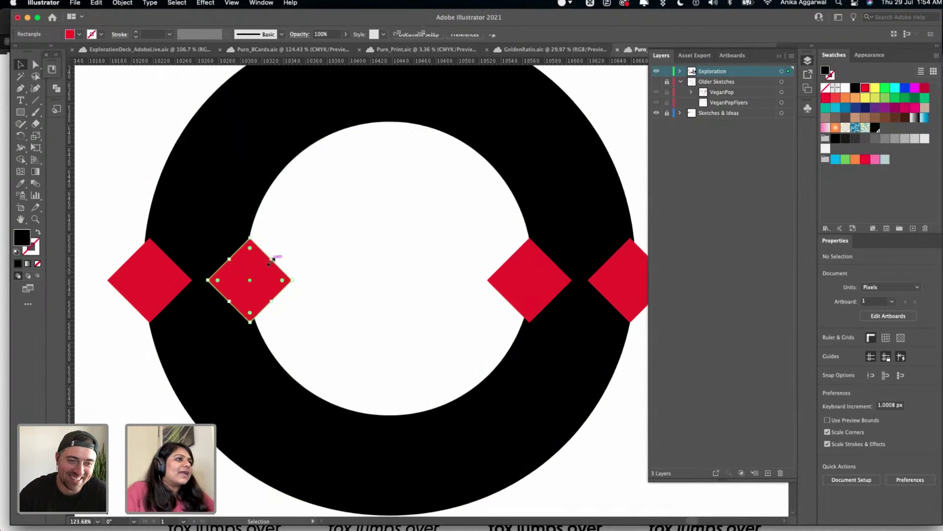
pyautogui.moveTo(255, 237); pyautogui.dragTo(245, 227)
pyautogui.click(329, 232)
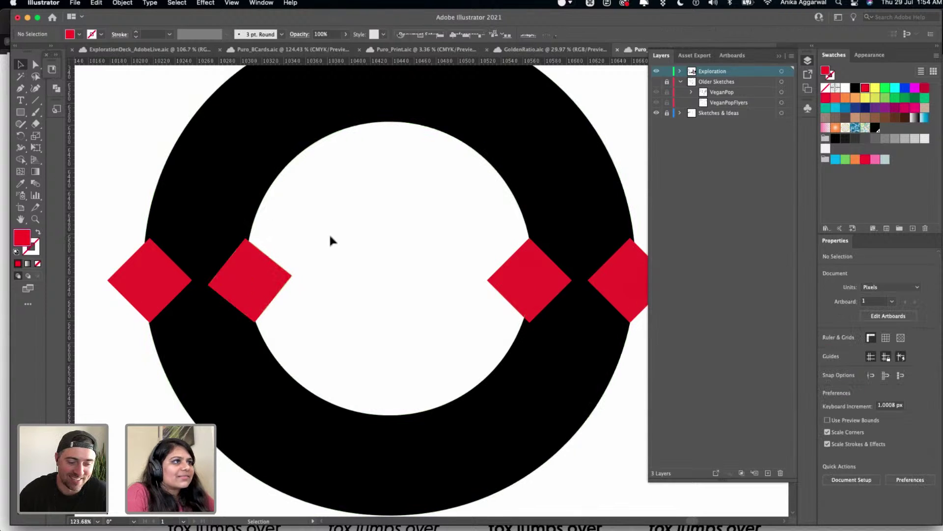
# - Rotate the right inner diamond of the standalone O freehand, about 3° clockwise
pyautogui.click(514, 260)
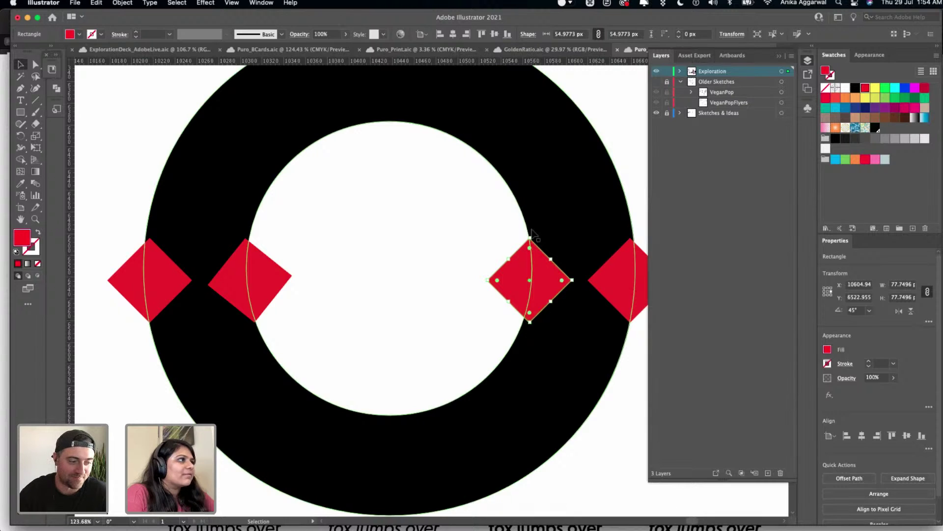
pyautogui.click(528, 264)
pyautogui.click(539, 314)
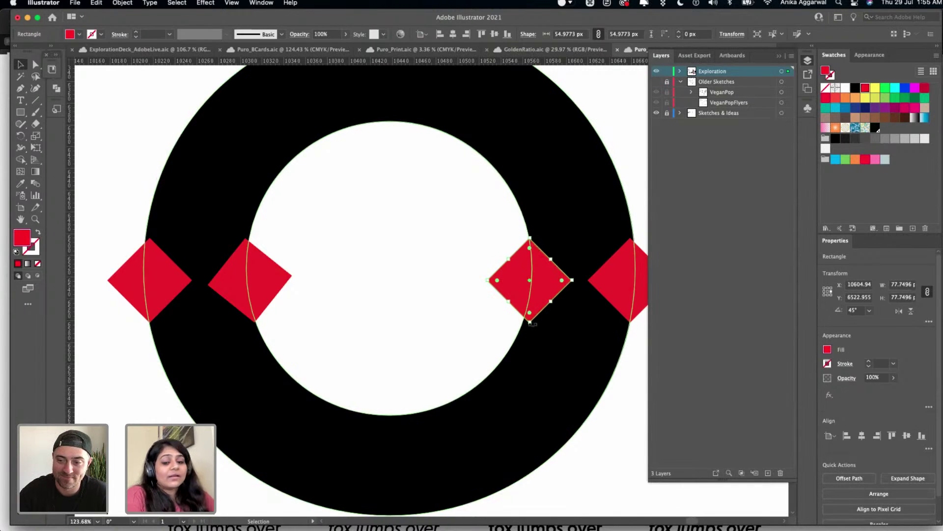
pyautogui.moveTo(533, 325); pyautogui.dragTo(528, 322)
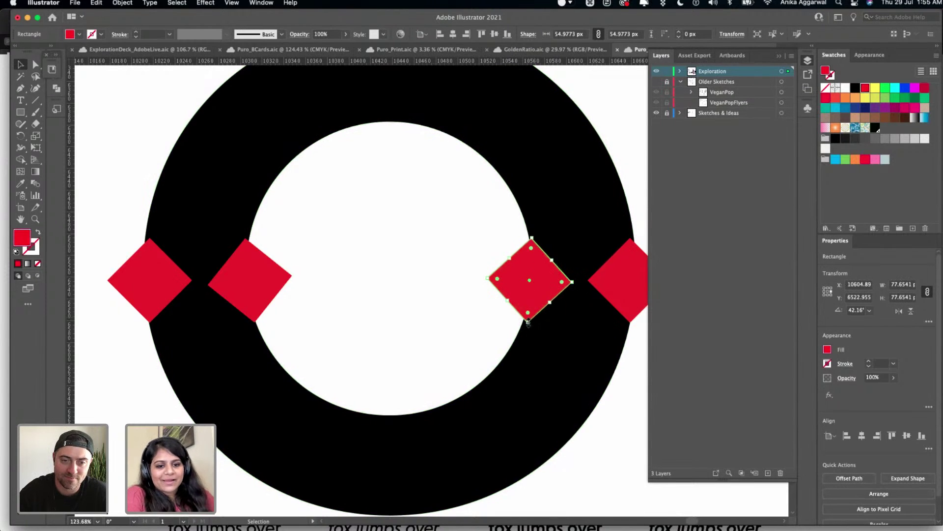
pyautogui.click(480, 226)
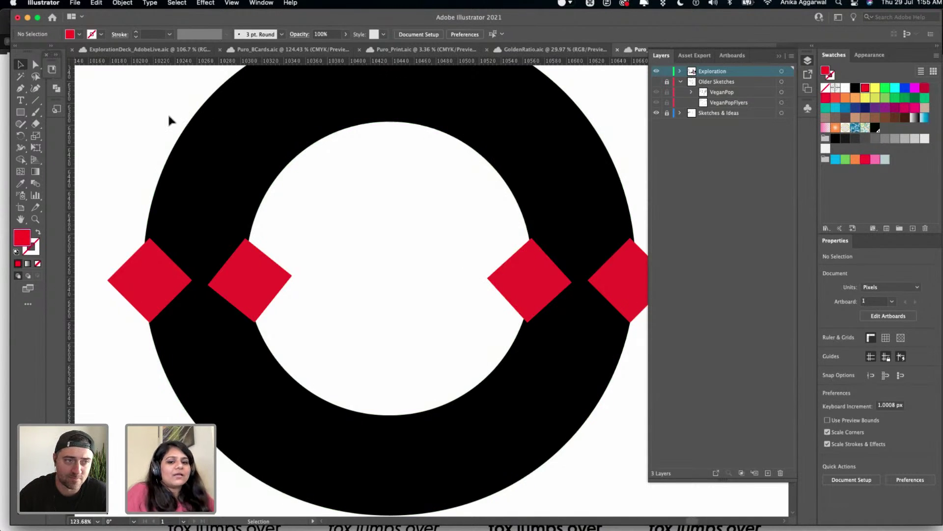
# - Compare the modified O with the PURO wordmarks beside it and save the document
pyautogui.scroll(-10, 169, 117)
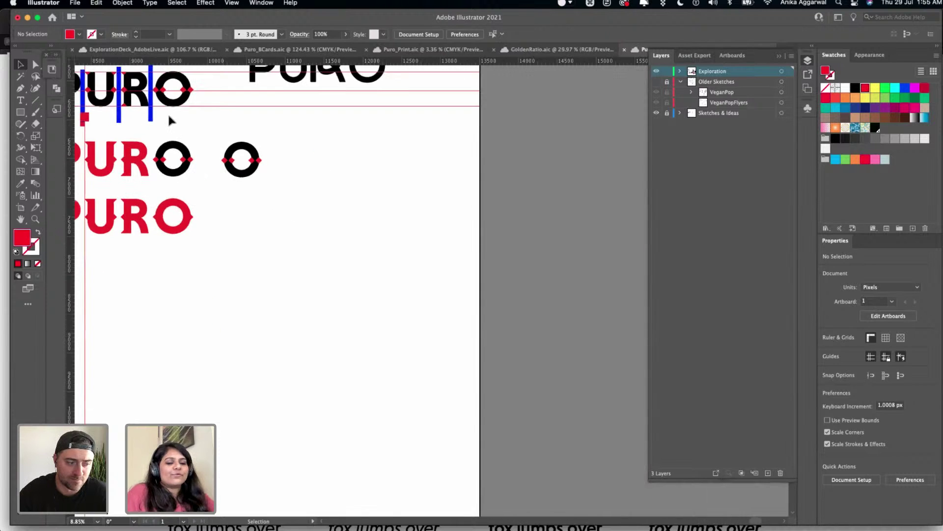
pyautogui.hscroll(-5, 168, 120)
pyautogui.scroll(2, 168, 120)
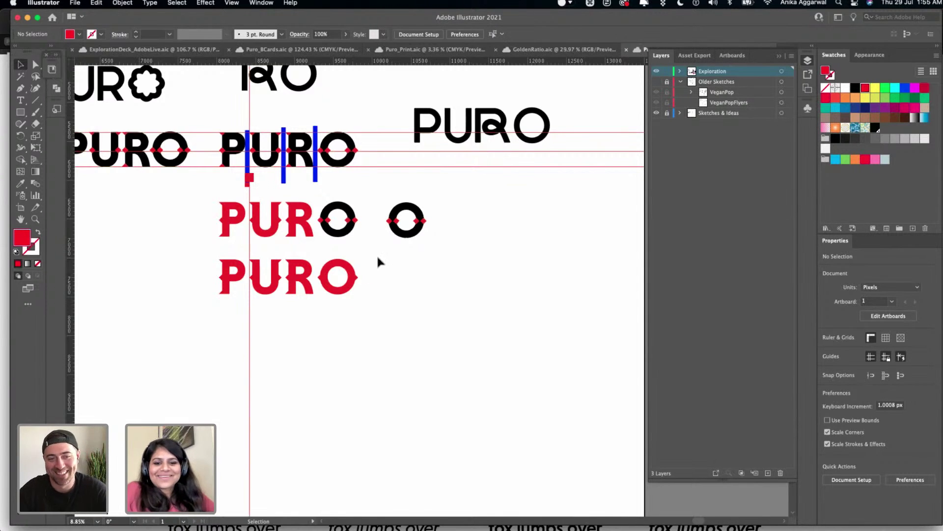
pyautogui.scroll(5, 397, 231)
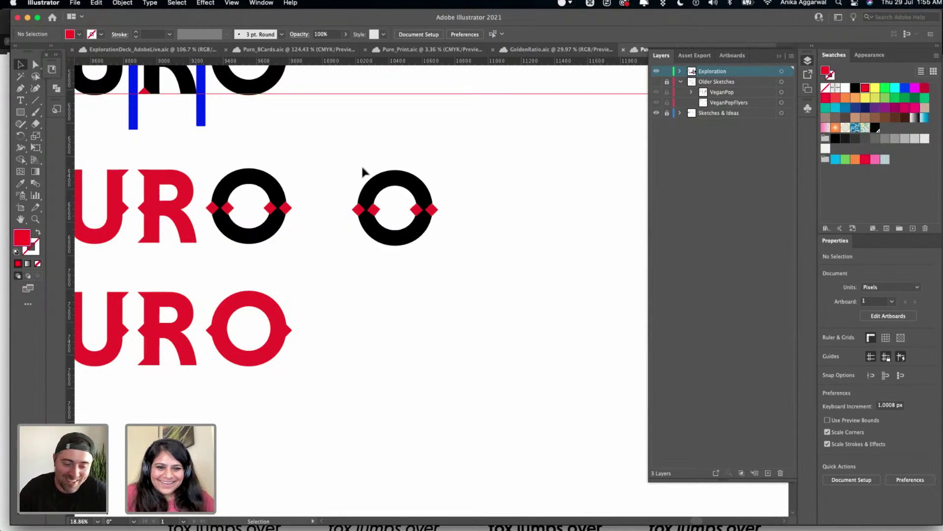
pyautogui.scroll(-5, 363, 170)
pyautogui.press('super+s')
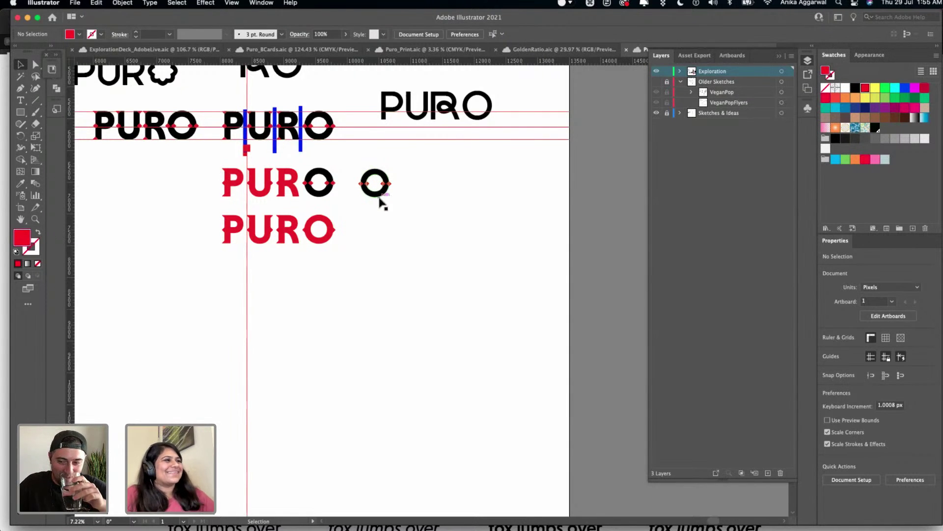
# - Undo the freehand rotations of both inner diamonds in the standalone O
pyautogui.scroll(3, 380, 200)
pyautogui.scroll(5, 380, 190)
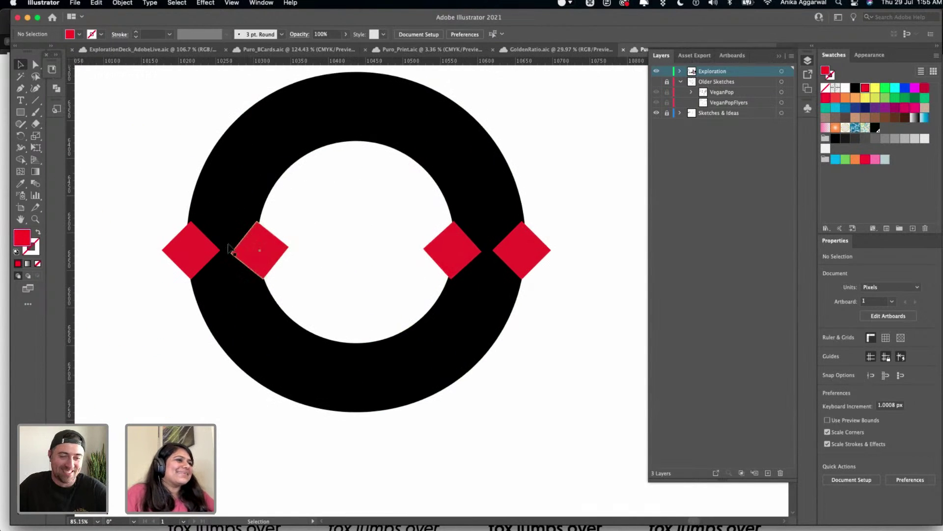
pyautogui.scroll(3, 260, 248)
pyautogui.click(271, 235)
pyautogui.press('super+z')
pyautogui.press('super+z')
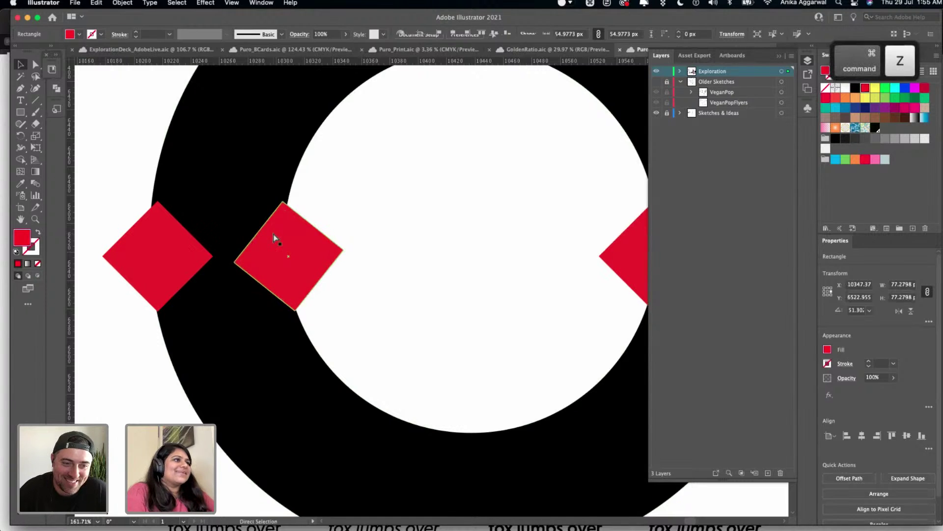
pyautogui.press('super+z')
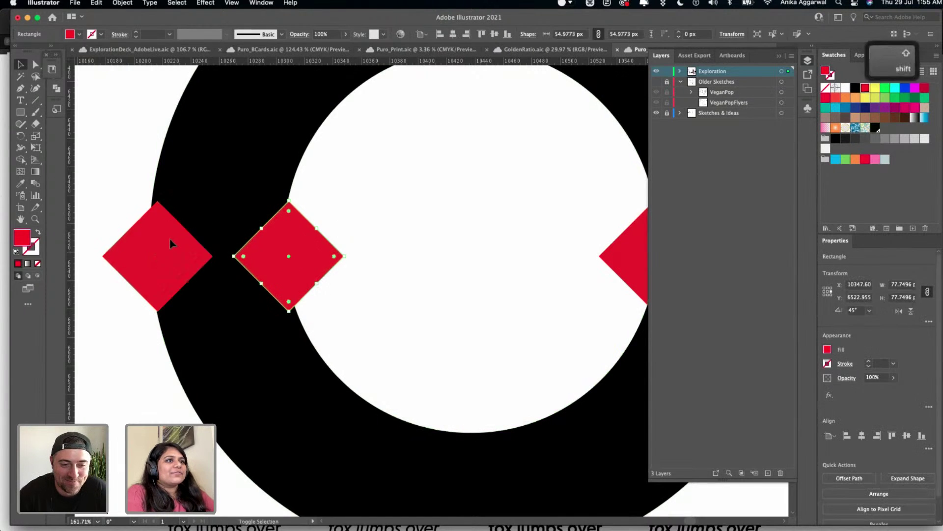
pyautogui.press('super+shift+z')
# - Try rotating the standalone O's left inner diamond by exactly 10°, and undo the rotation
pyautogui.click(150, 3)
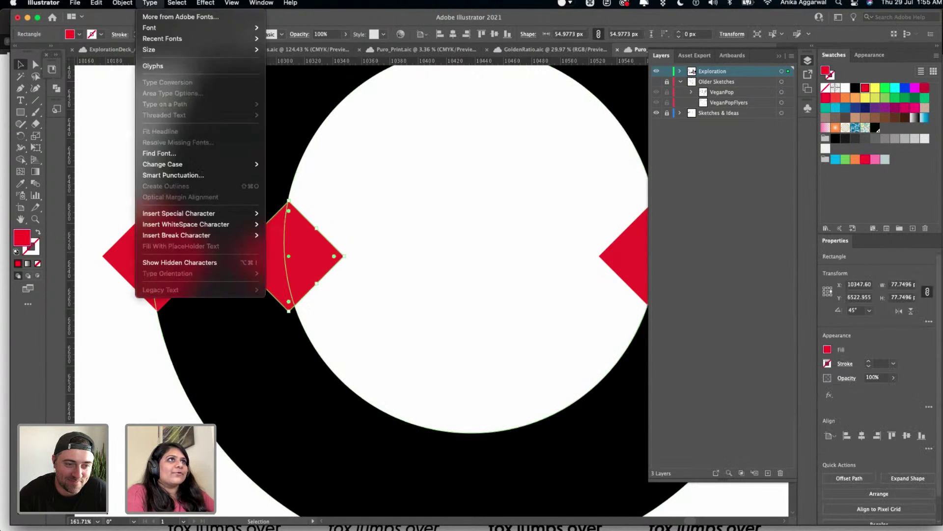
pyautogui.moveTo(205, 3)
pyautogui.moveTo(122, 3)
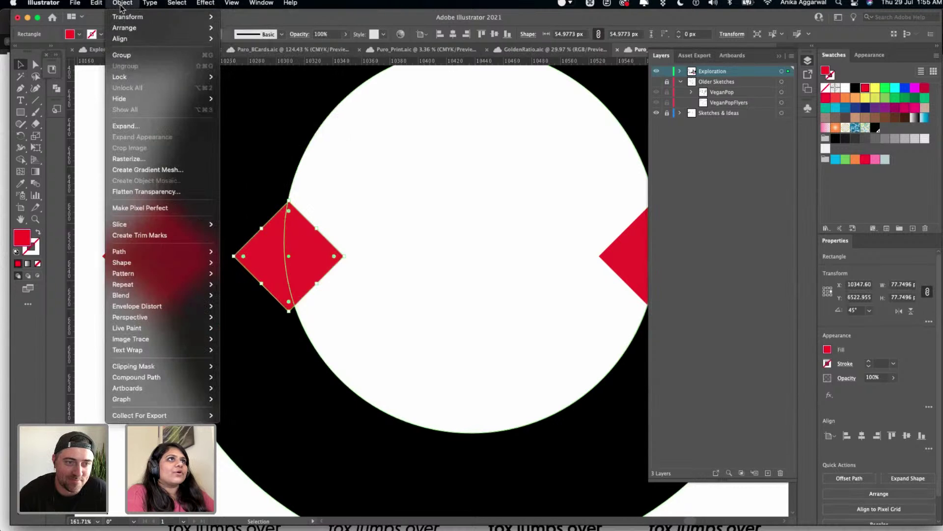
pyautogui.moveTo(140, 18)
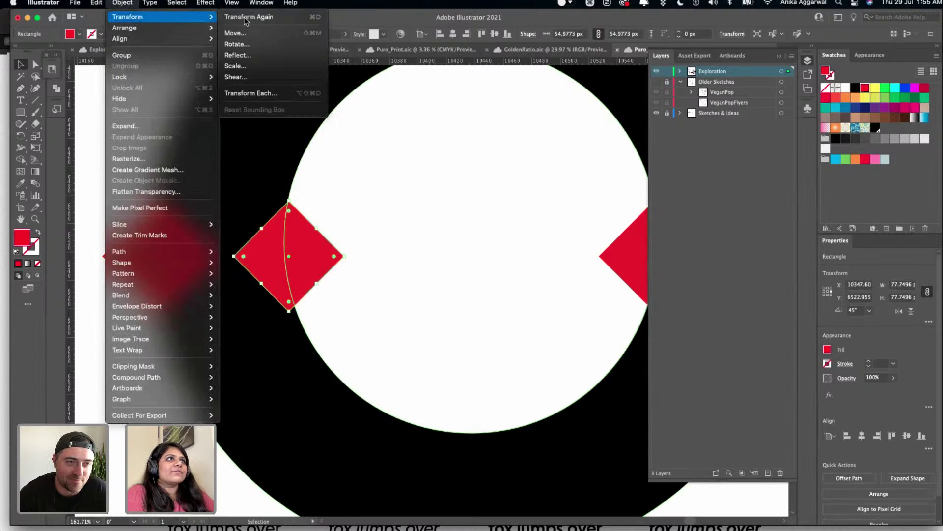
pyautogui.click(257, 44)
pyautogui.write('10')
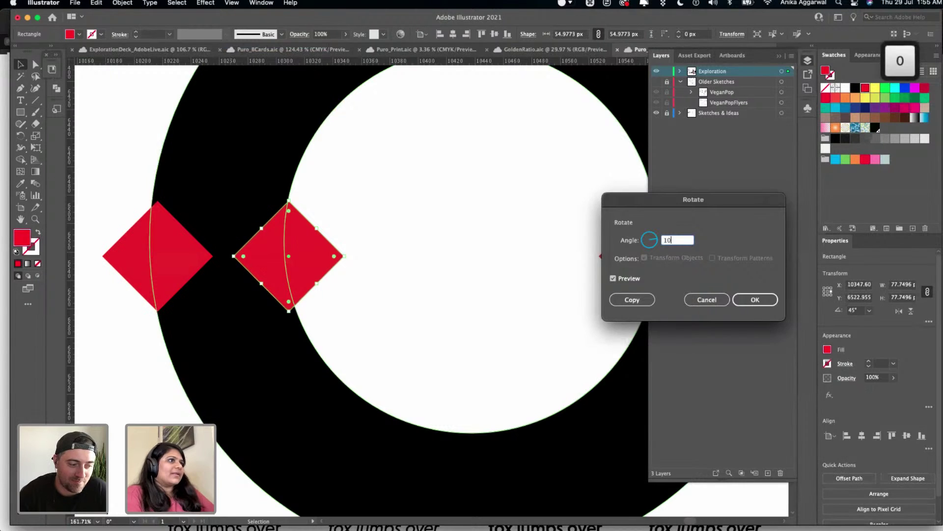
pyautogui.press('Return')
pyautogui.press('super+z')
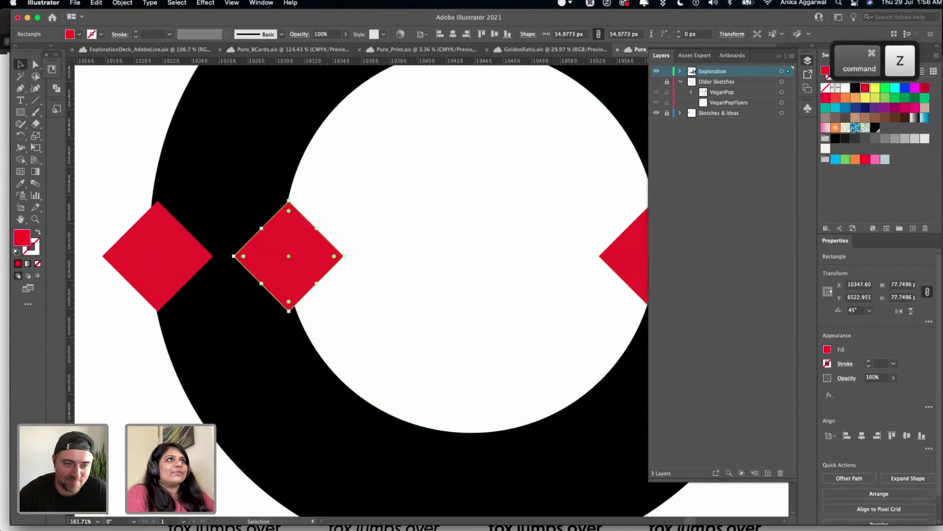
# - Rotate the left inner diamond of the standalone O by exactly 5° and deselect it
pyautogui.click(122, 3)
pyautogui.moveTo(136, 18)
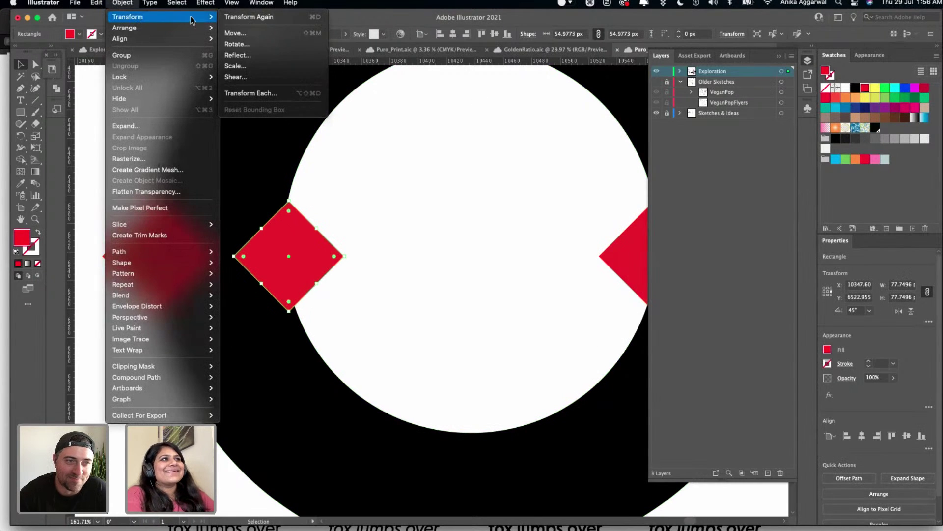
pyautogui.click(261, 45)
pyautogui.write('5')
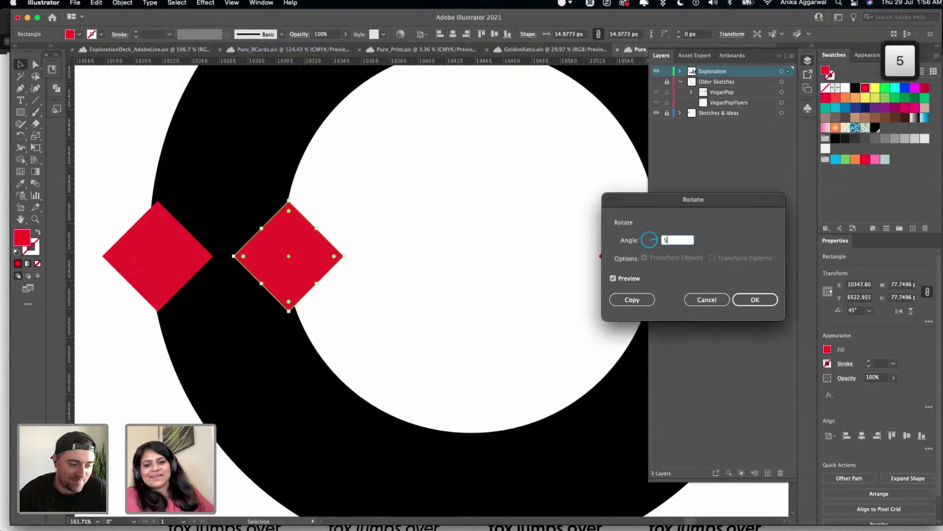
pyautogui.press('Return')
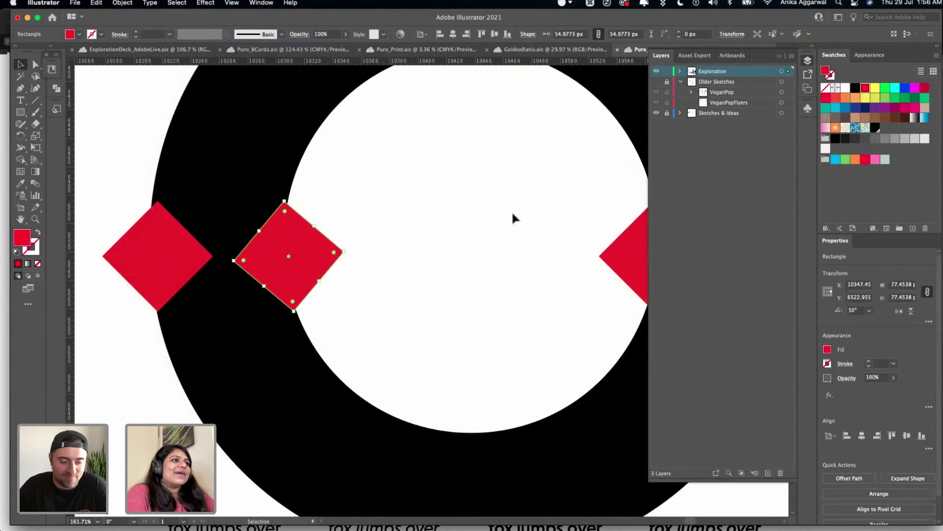
pyautogui.click(468, 219)
# - Nudge the rotated left inner diamond about 2 px to the right to refit it against the O's inner edge
pyautogui.scroll(-1, 454, 261)
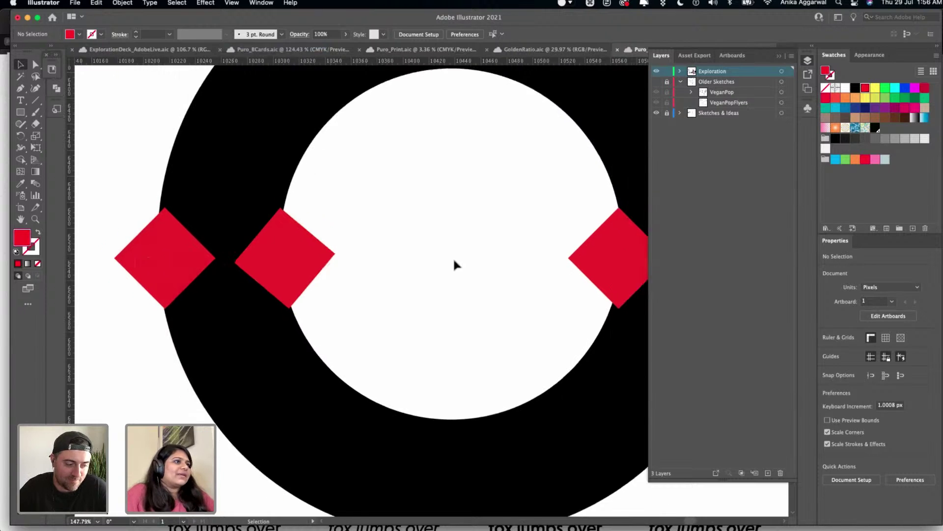
pyautogui.hscroll(2, 453, 265)
pyautogui.click(289, 237)
pyautogui.press('Right')
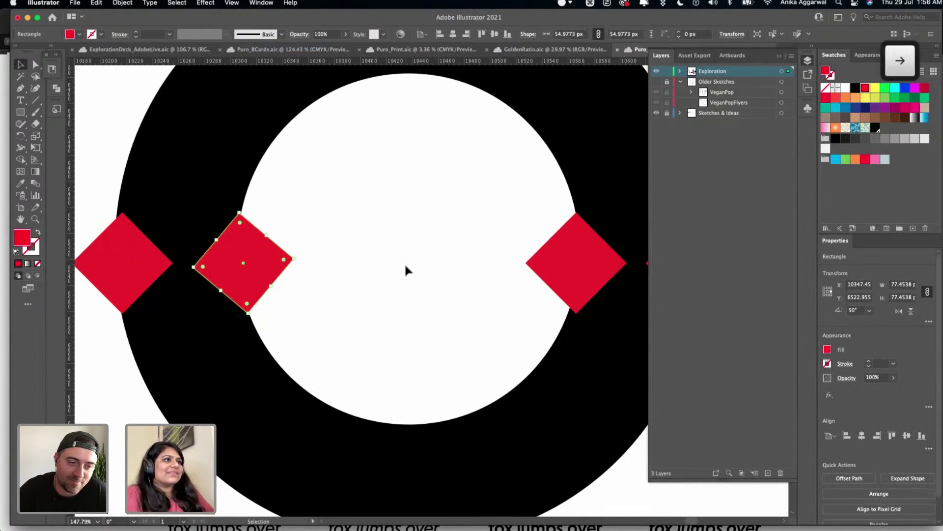
pyautogui.press('Right')
pyautogui.scroll(3, 405, 270)
pyautogui.hscroll(-5, 382, 207)
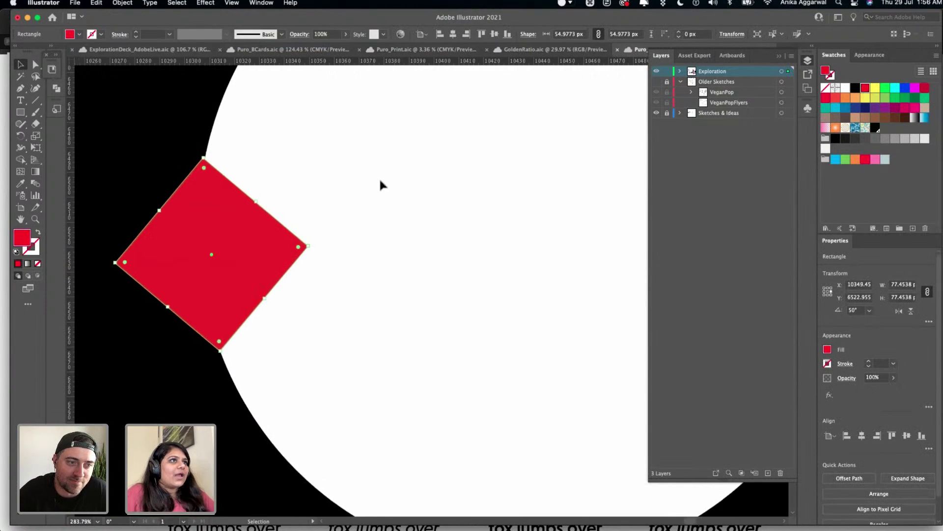
pyautogui.click(361, 204)
pyautogui.click(239, 245)
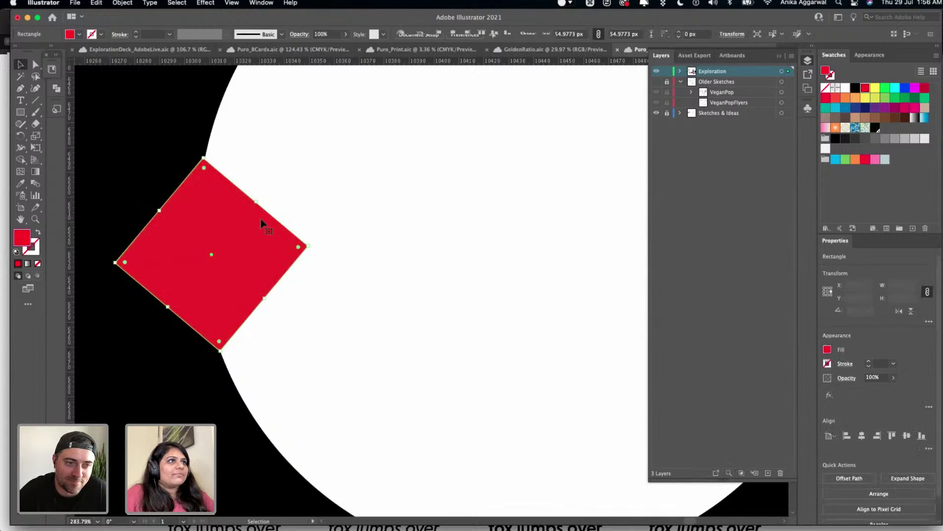
# - Try rotating the standalone O's right inner diamond by 5°, and undo the rotation
pyautogui.scroll(-5, 309, 178)
pyautogui.click(497, 208)
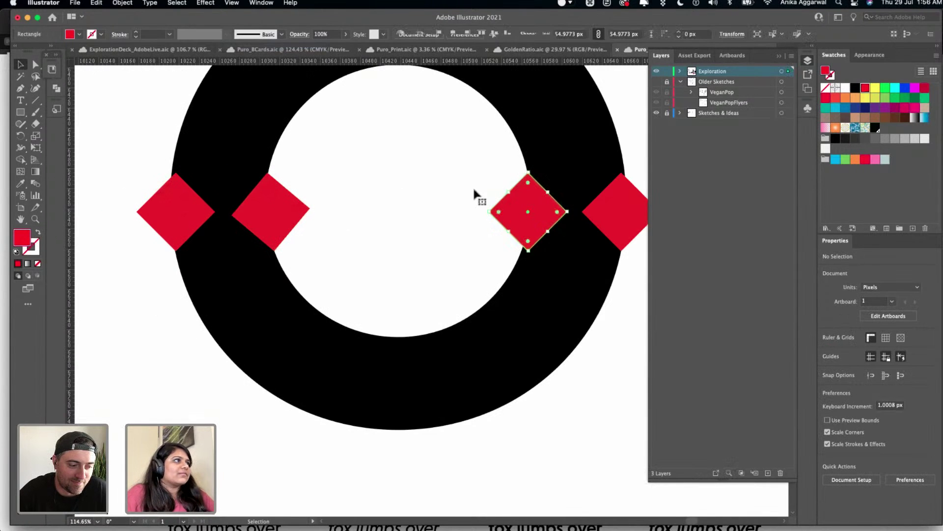
pyautogui.click(122, 3)
pyautogui.moveTo(177, 3)
pyautogui.moveTo(122, 3)
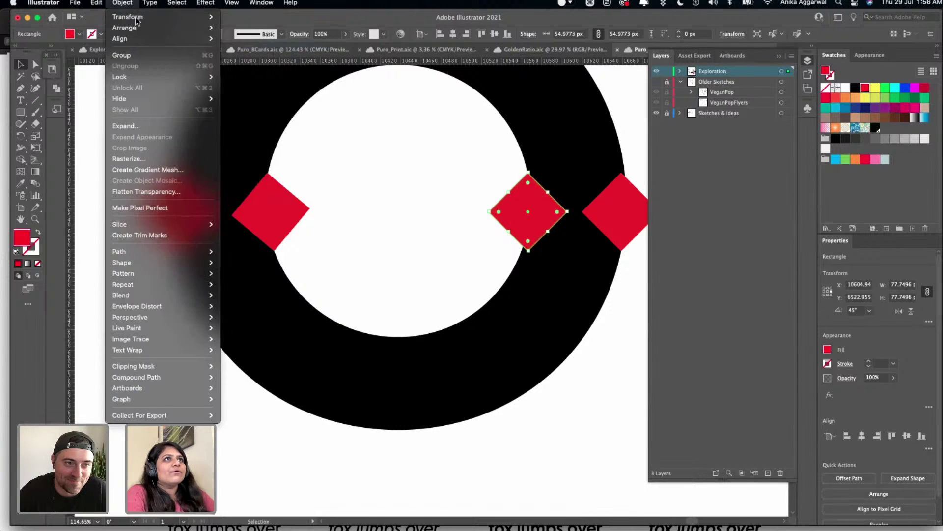
pyautogui.moveTo(213, 17)
pyautogui.click(243, 46)
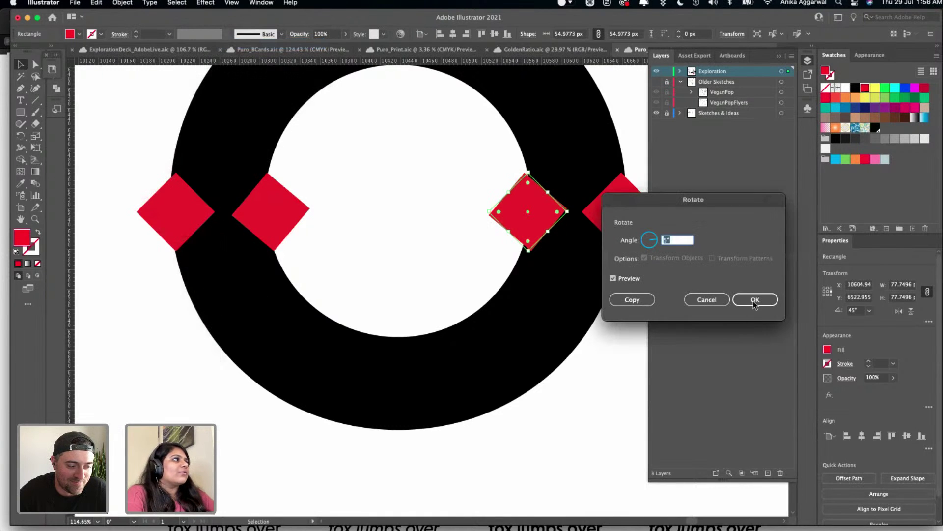
pyautogui.click(756, 300)
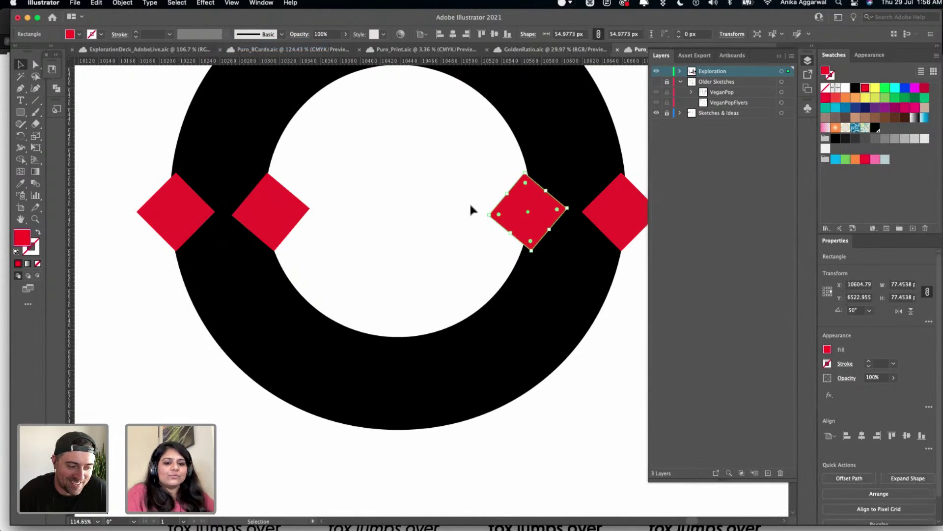
pyautogui.hscroll(2, 469, 204)
pyautogui.scroll(5, 470, 206)
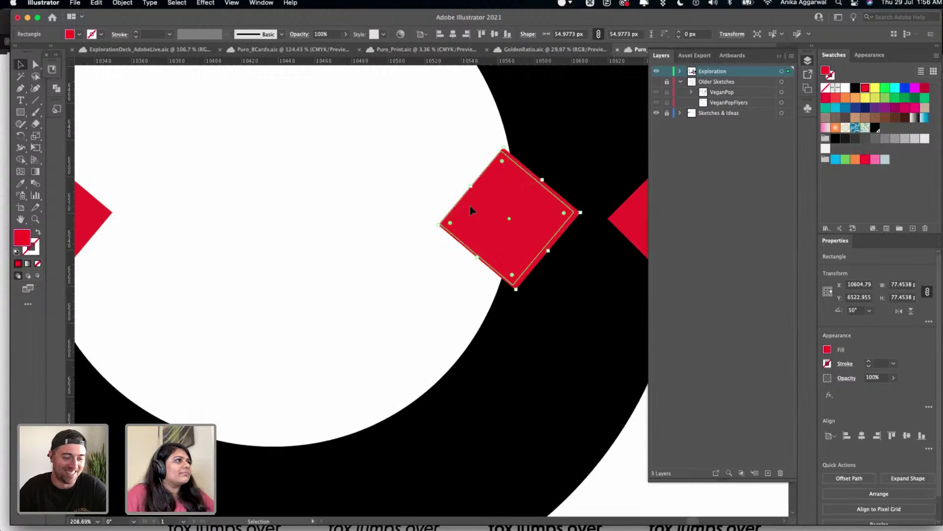
pyautogui.press('super+z')
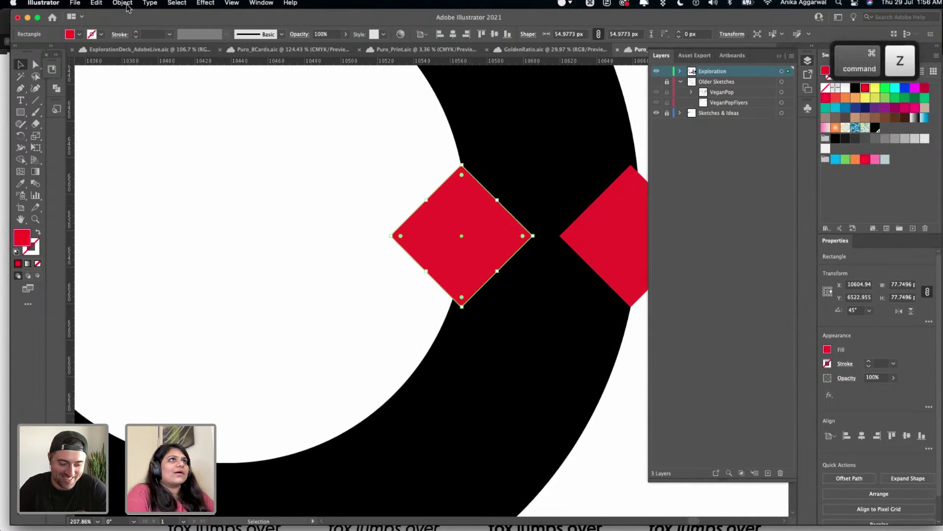
# - Rotate the standalone O's right inner diamond by exactly -5° and nudge it about 2 px to the left against the inner edge
pyautogui.click(126, 5)
pyautogui.moveTo(133, 16)
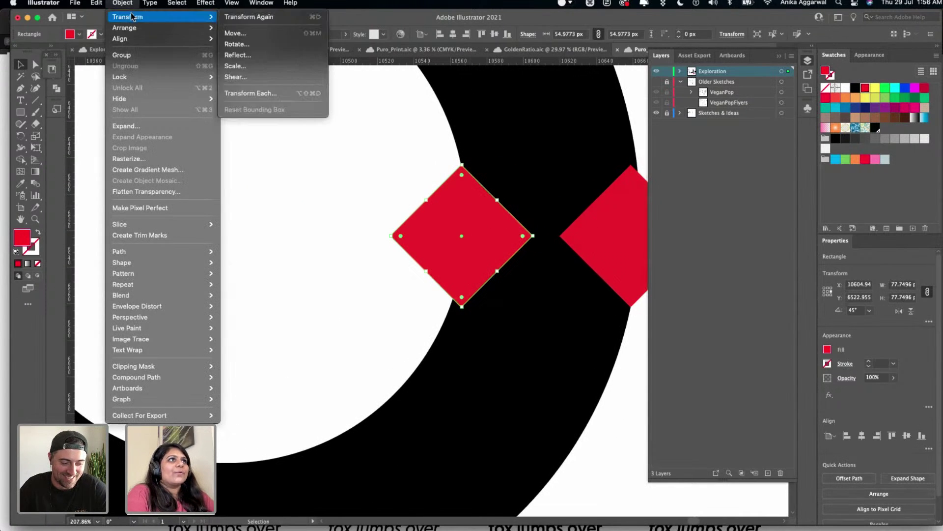
pyautogui.click(249, 44)
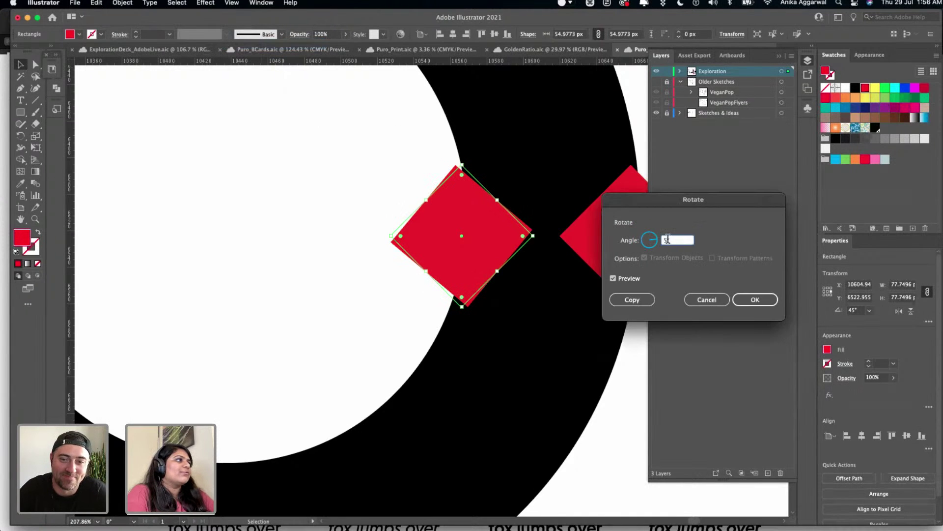
pyautogui.press('Return')
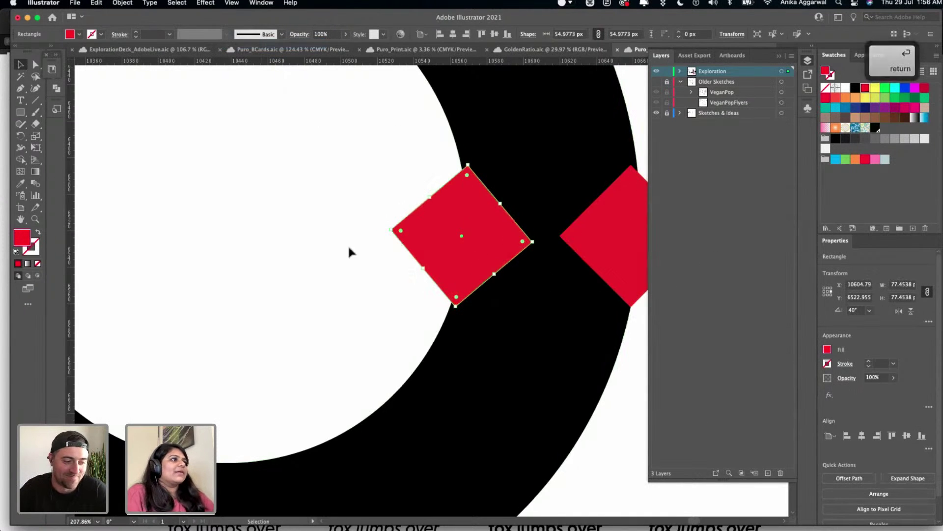
pyautogui.press('Left')
pyautogui.press('Left')
pyautogui.press('Left')
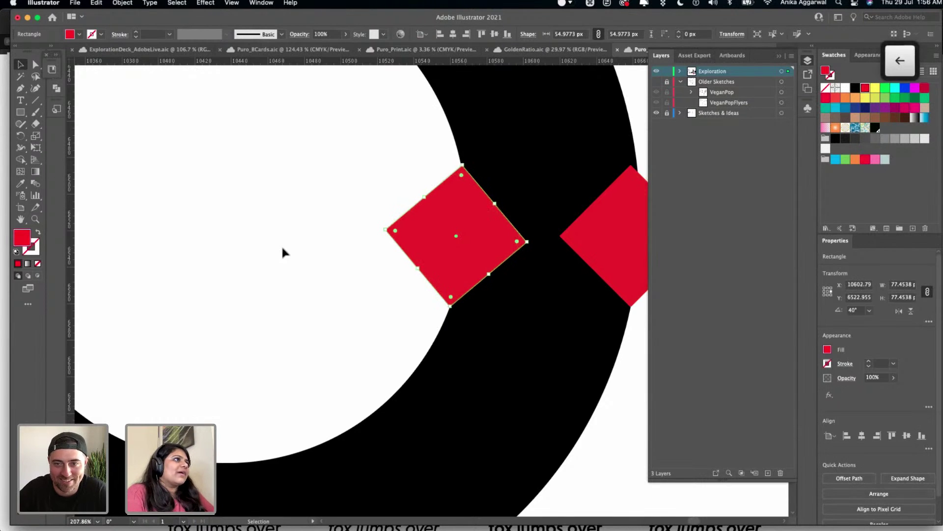
# - Rotate the standalone O's right outer diamond by -5° and deselect it
pyautogui.scroll(-5, 311, 181)
pyautogui.click(446, 221)
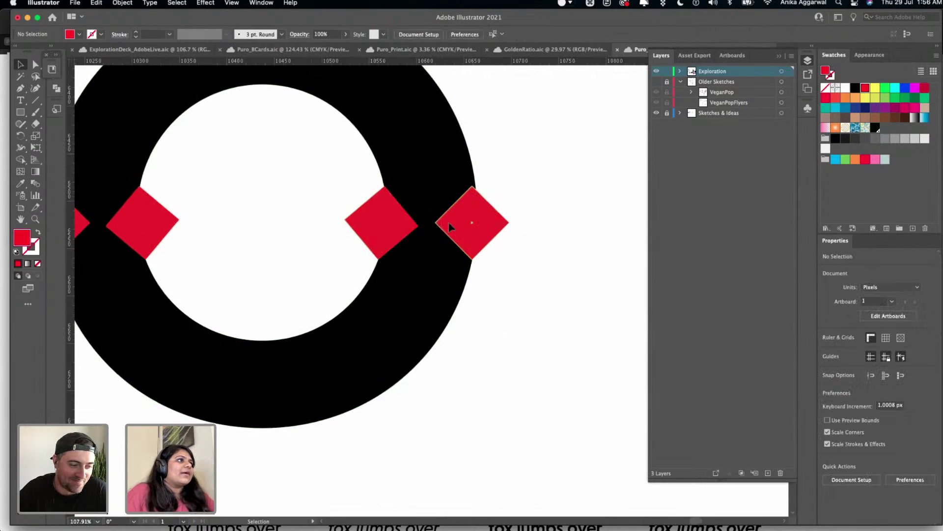
pyautogui.click(122, 3)
pyautogui.moveTo(129, 17)
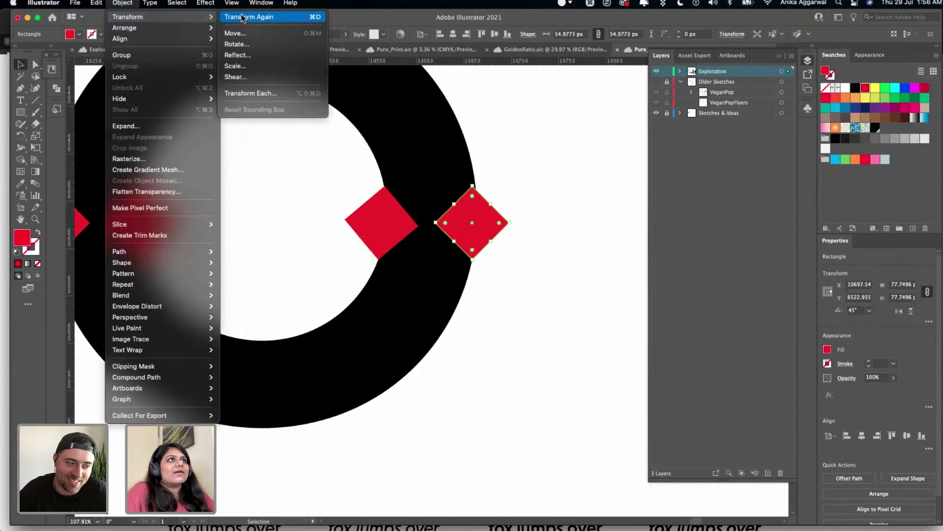
pyautogui.click(274, 46)
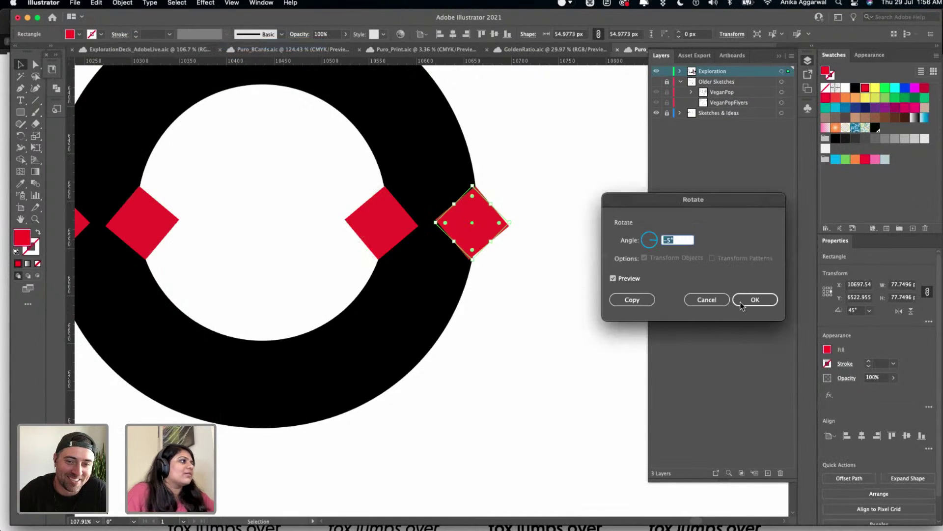
pyautogui.click(721, 299)
pyautogui.click(539, 347)
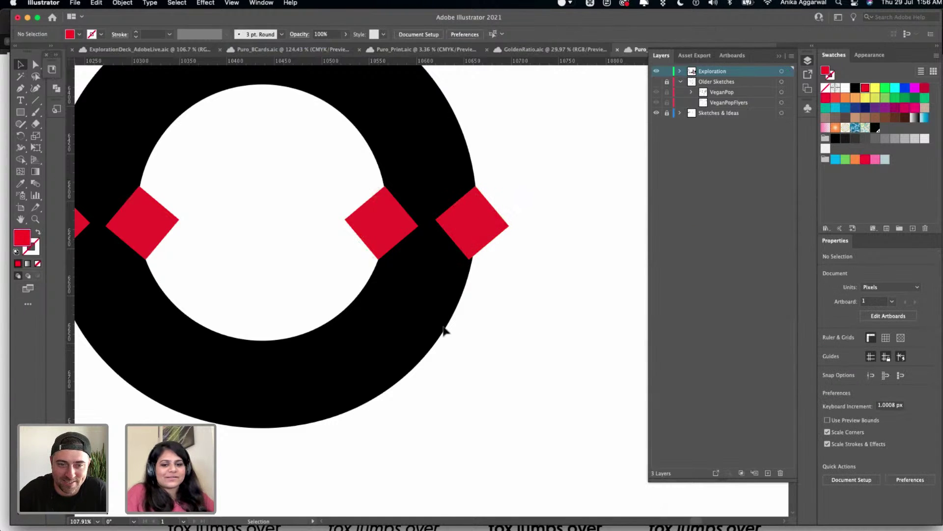
# - Rotate the standalone O's left outer diamond by 5° and deselect it
pyautogui.hscroll(-5, 443, 330)
pyautogui.click(175, 205)
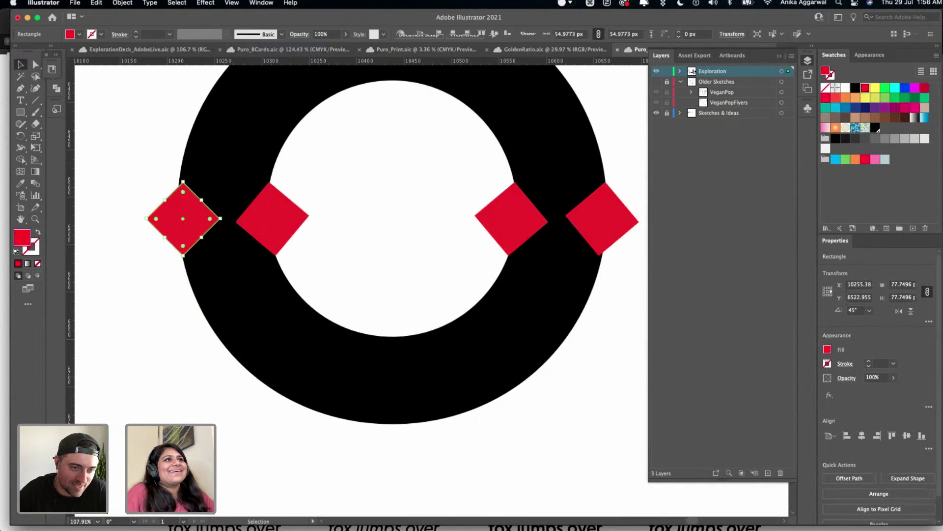
pyautogui.click(123, 3)
pyautogui.moveTo(148, 17)
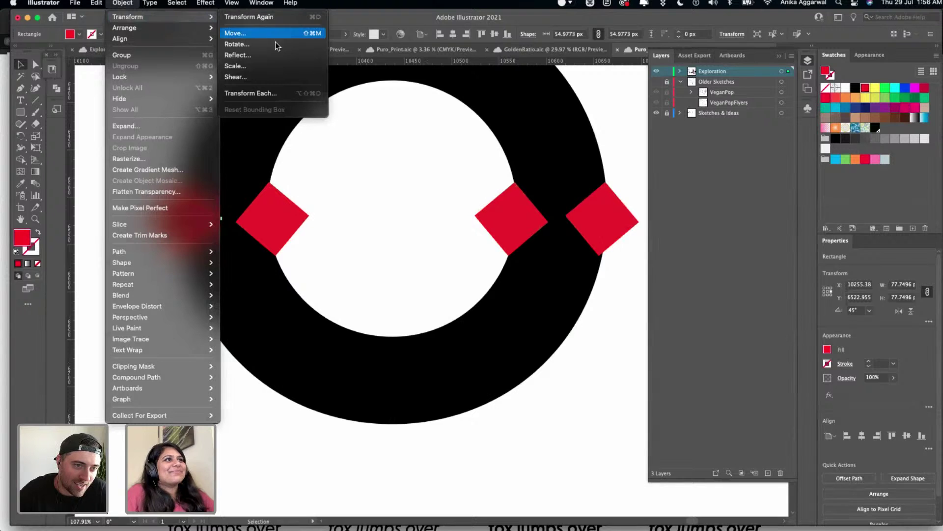
pyautogui.click(237, 44)
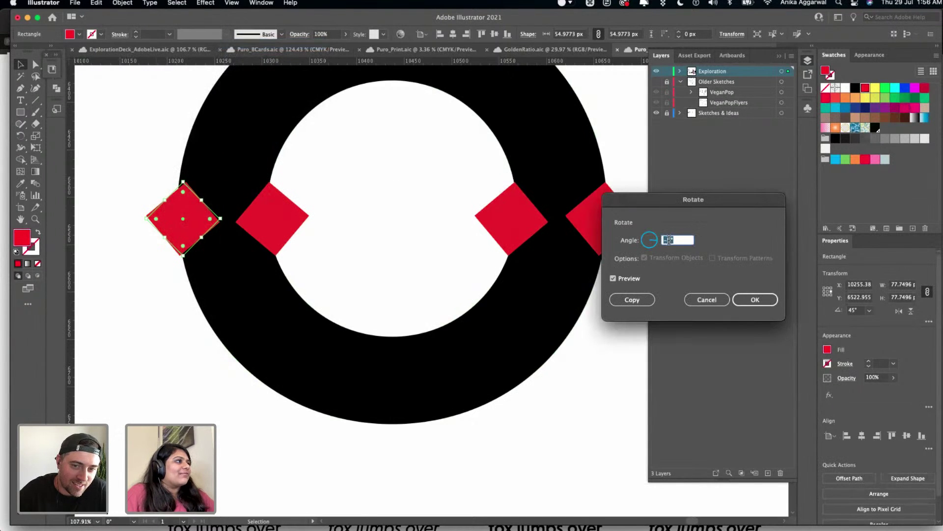
pyautogui.write('5')
pyautogui.press('Return')
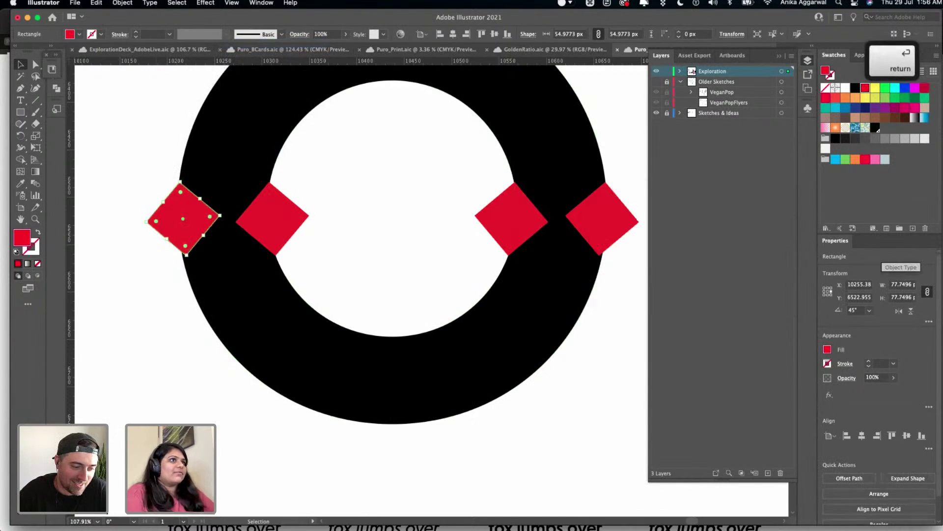
pyautogui.click(391, 208)
# - Duplicate the O with its four rotated diamonds straight below the original, about 558 px down, and save the document
pyautogui.scroll(-5, 392, 208)
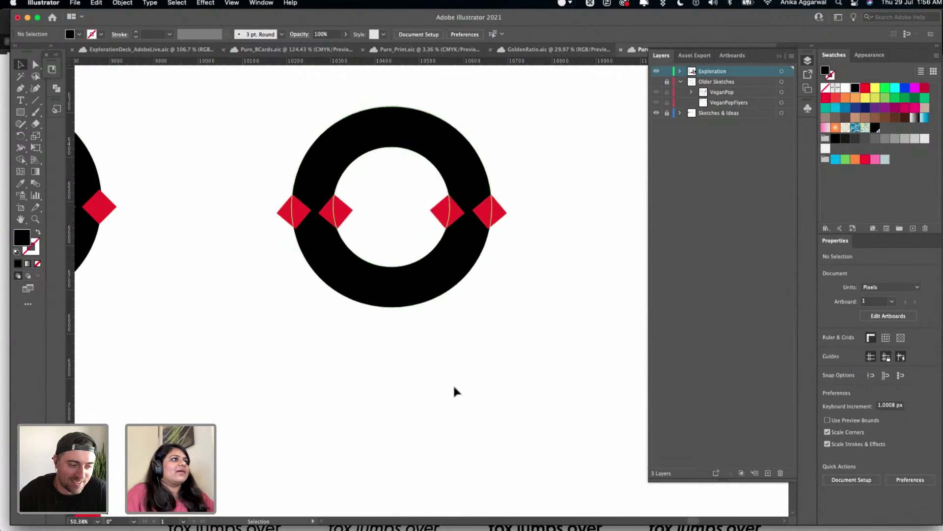
pyautogui.hscroll(1, 412, 279)
pyautogui.moveTo(522, 97); pyautogui.dragTo(307, 449)
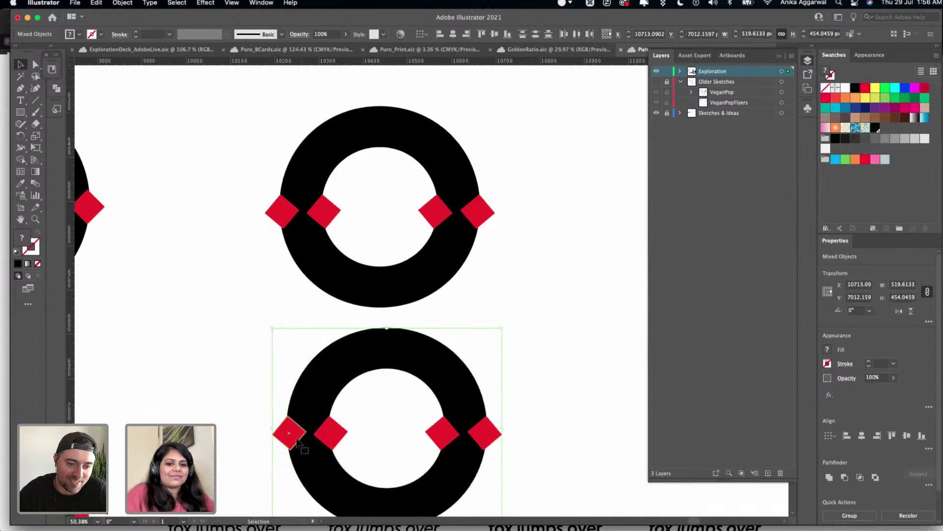
pyautogui.moveTo(315, 379); pyautogui.dragTo(311, 394)
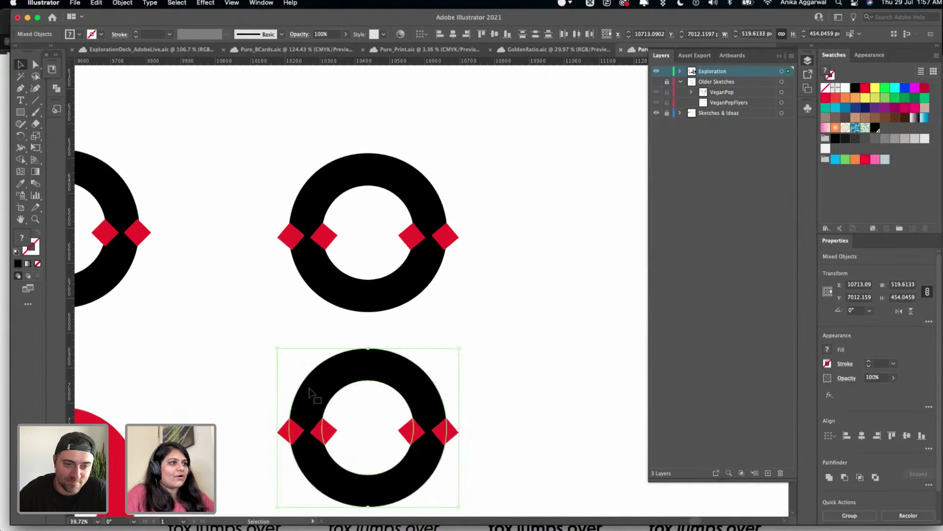
pyautogui.scroll(-2, 311, 394)
pyautogui.scroll(3, 311, 388)
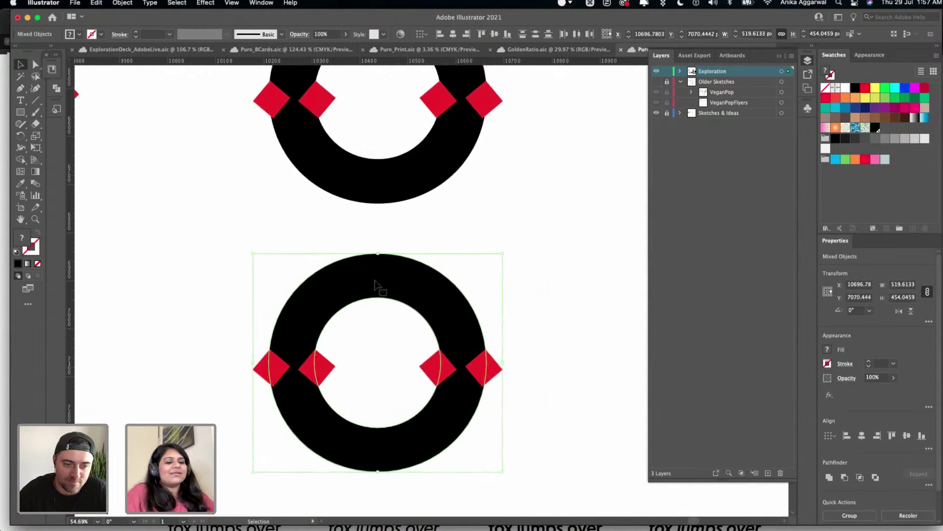
pyautogui.scroll(1, 374, 284)
pyautogui.scroll(-3, 452, 162)
pyautogui.click(479, 154)
pyautogui.press('super+s')
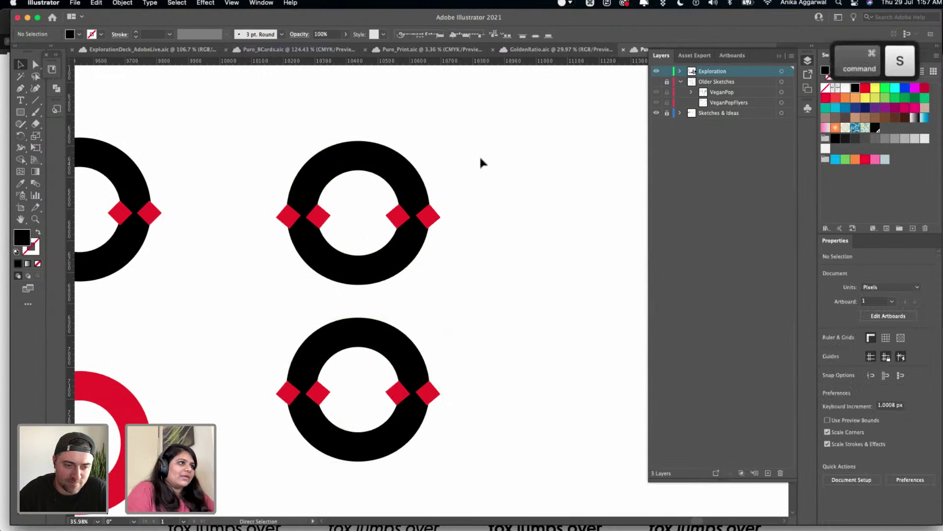
pyautogui.scroll(4, 435, 178)
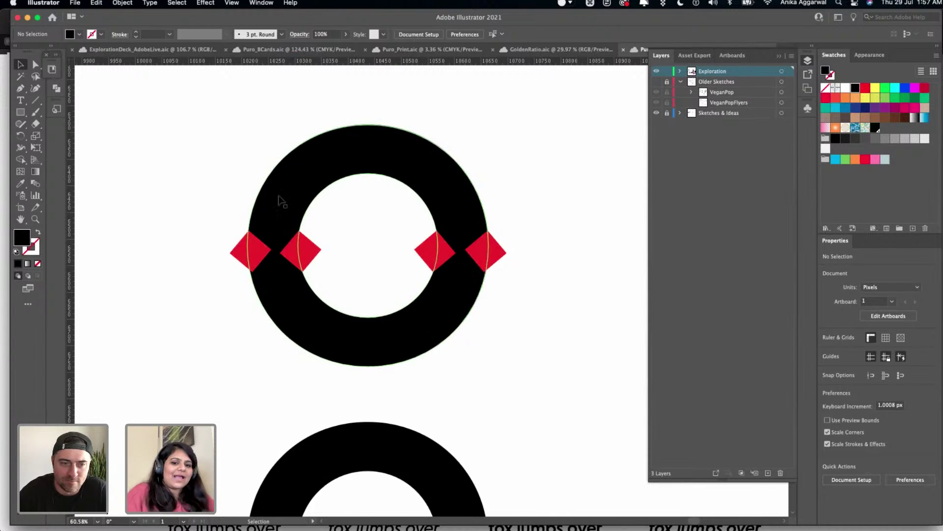
pyautogui.scroll(-10, 280, 200)
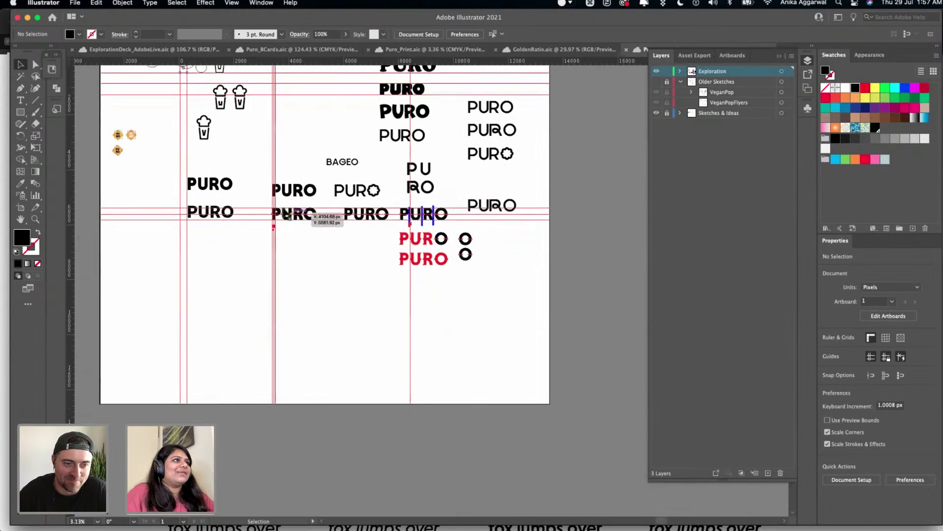
pyautogui.press('Escape')
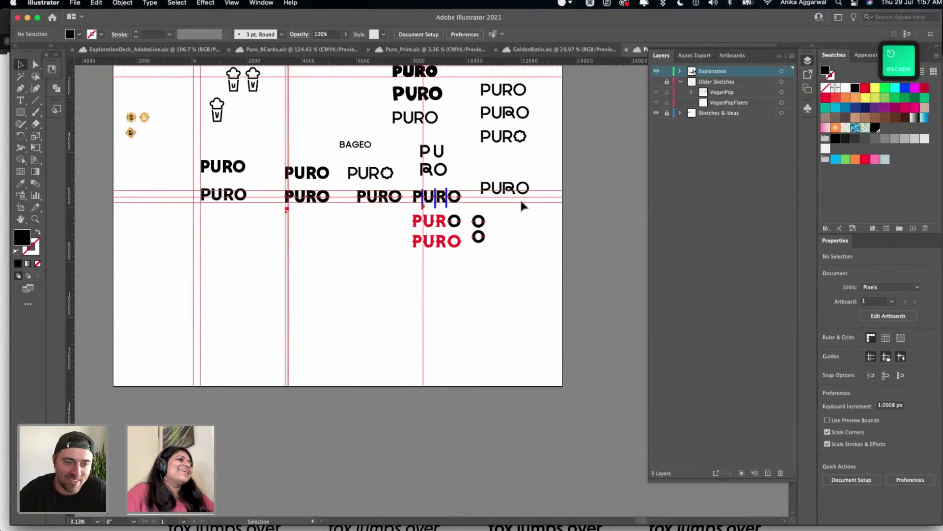
# - Merge the upper O's two inner diamonds with its round counter using the Shape Builder tool, and deselect the result
pyautogui.scroll(8, 519, 204)
pyautogui.scroll(4, 344, 249)
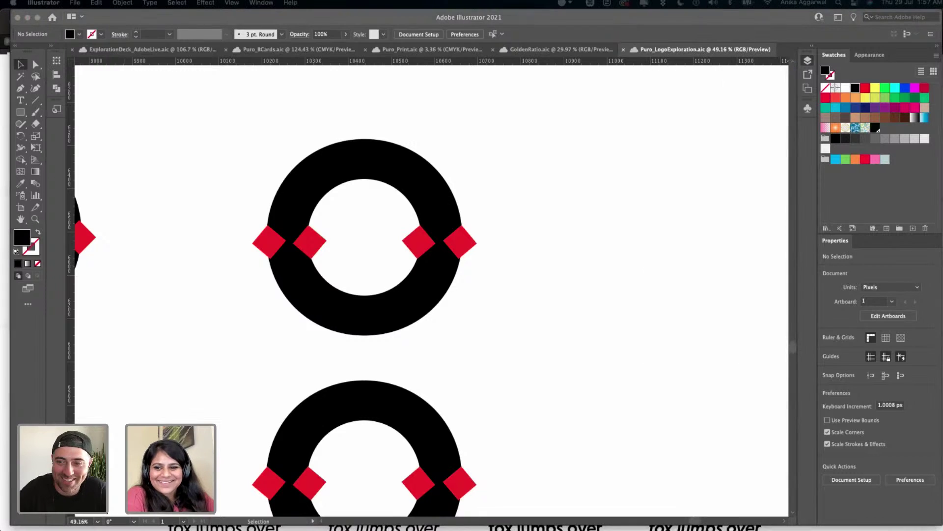
pyautogui.click(451, 153)
pyautogui.moveTo(468, 152); pyautogui.dragTo(253, 293)
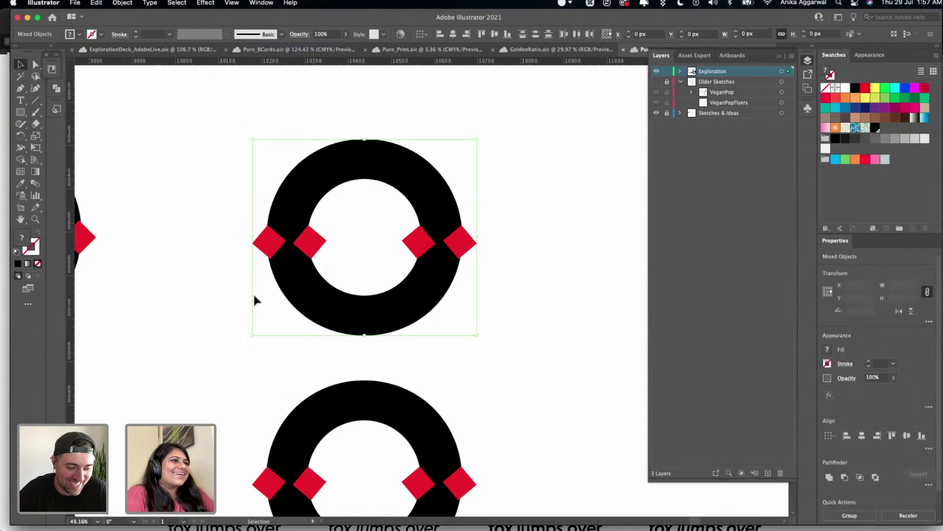
pyautogui.click(23, 159)
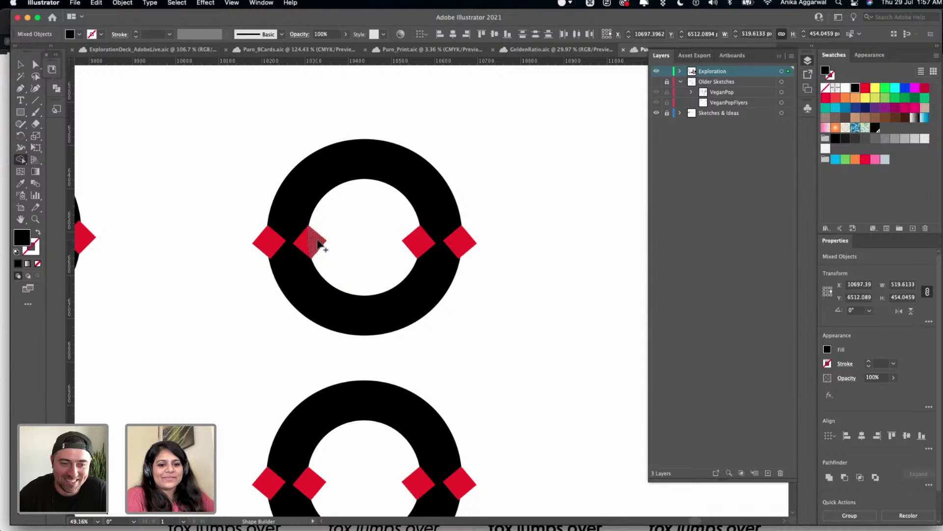
pyautogui.moveTo(318, 243)
pyautogui.mouseDown()
pyautogui.moveTo(364, 236)
pyautogui.moveTo(417, 242)
pyautogui.moveTo(411, 246)
pyautogui.mouseUp()
pyautogui.press('v')
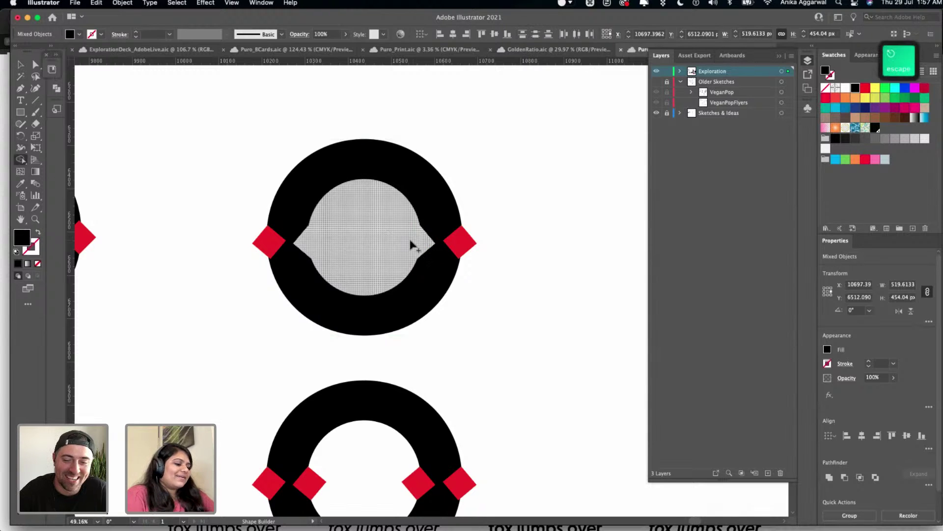
pyautogui.click(526, 155)
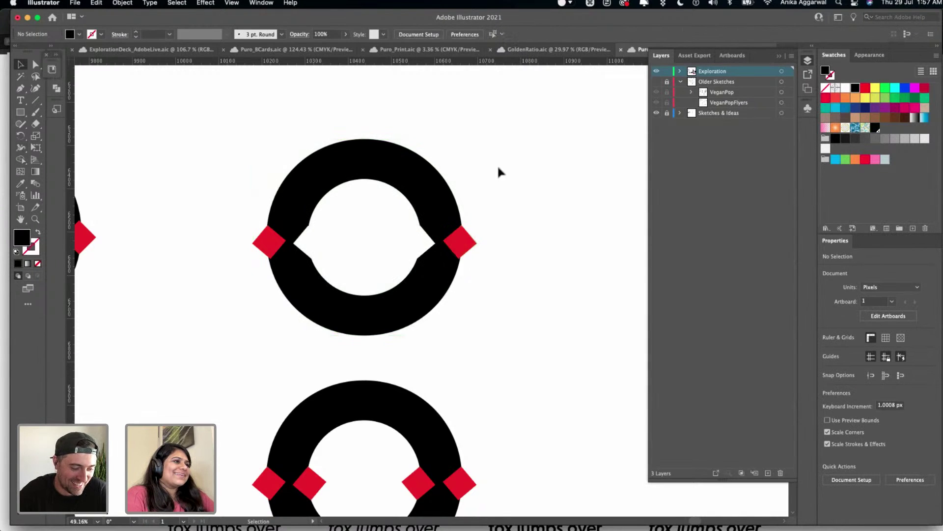
# - Try merging the upper O's two outer diamonds into its black ring with the Shape Builder tool
pyautogui.moveTo(497, 167); pyautogui.dragTo(523, 202)
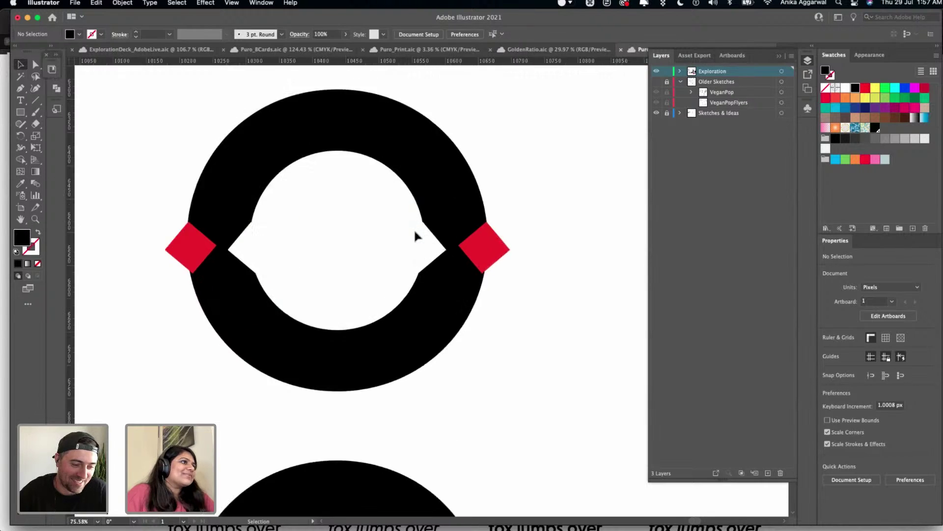
pyautogui.scroll(10, 414, 236)
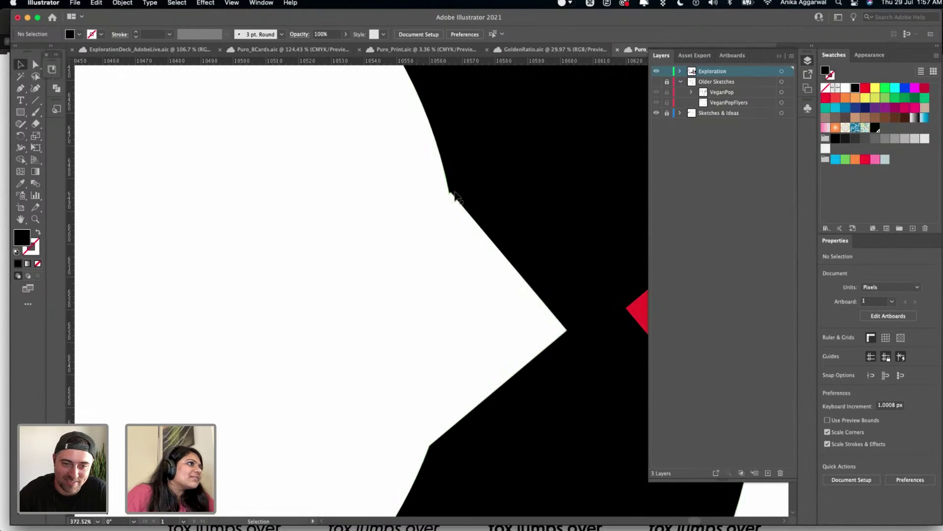
pyautogui.scroll(-10, 456, 196)
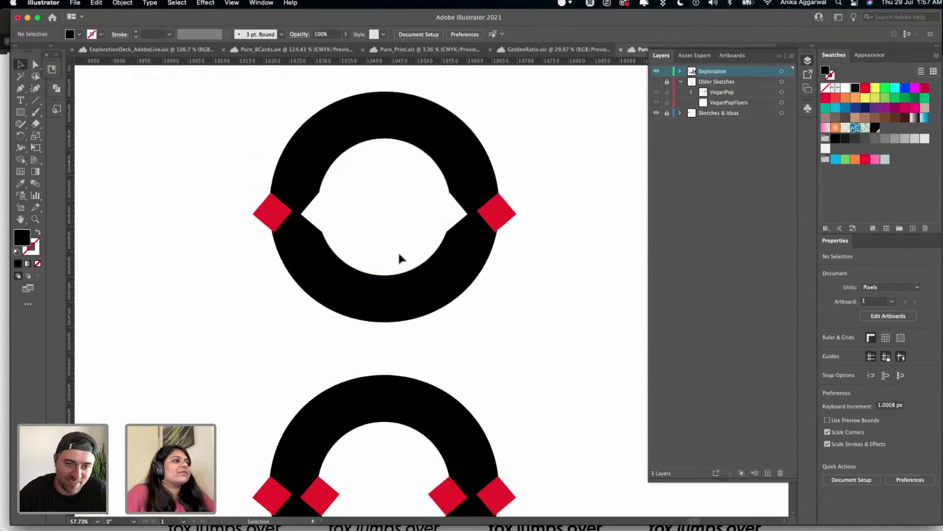
pyautogui.moveTo(516, 132); pyautogui.dragTo(249, 333)
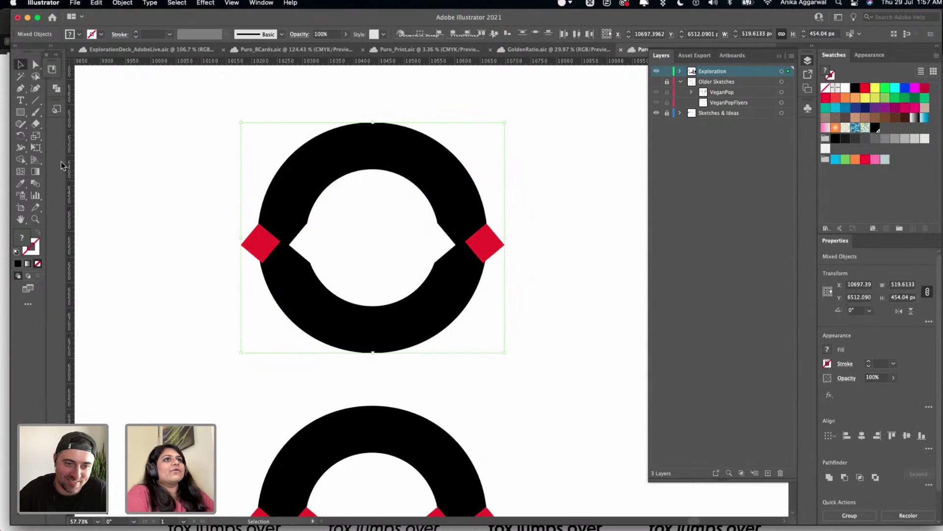
pyautogui.click(20, 159)
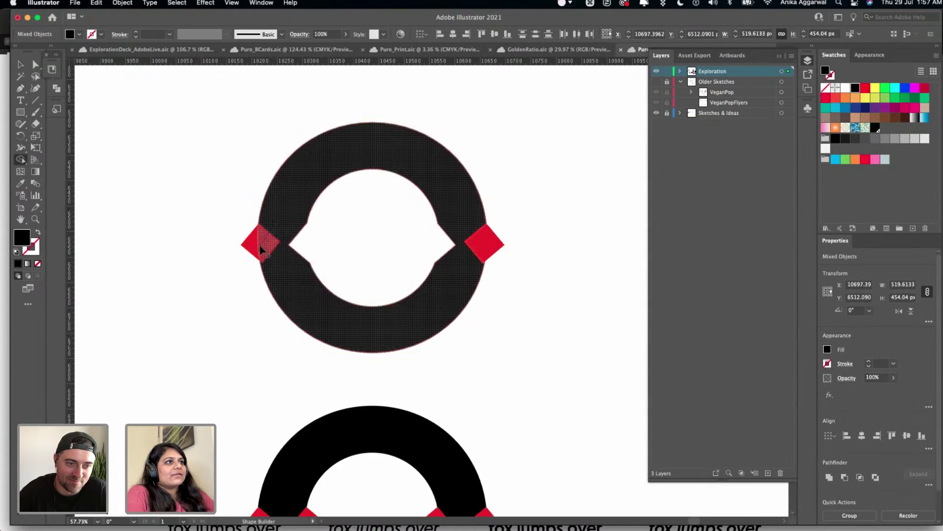
pyautogui.moveTo(468, 221); pyautogui.dragTo(492, 244)
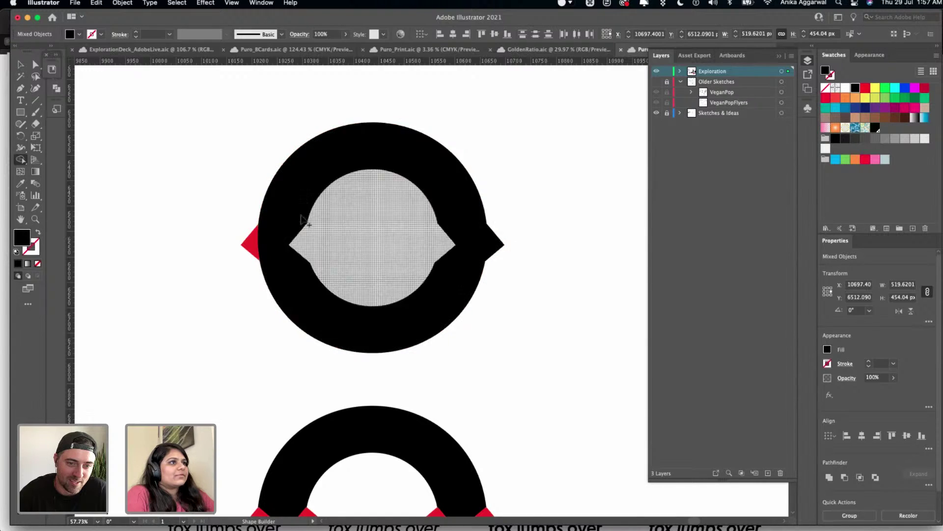
pyautogui.moveTo(250, 243); pyautogui.dragTo(298, 264)
pyautogui.press('v')
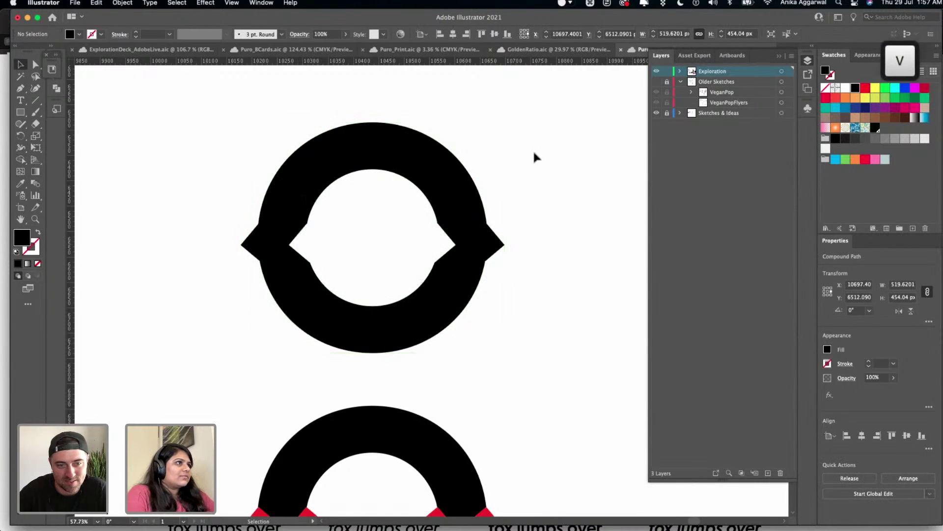
pyautogui.click(534, 149)
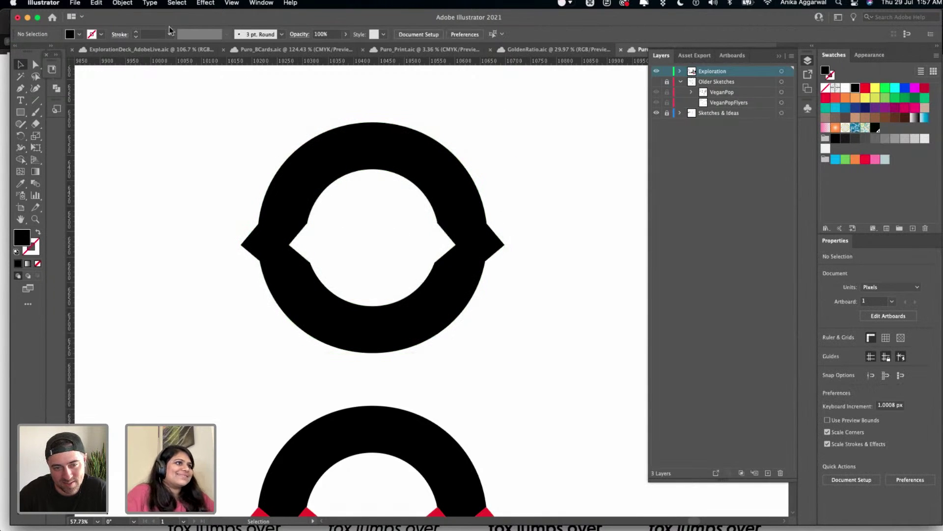
# - Undo the merge of the upper O's outer diamonds, keeping both inner diamonds merged with the counter, and deselect the artwork
pyautogui.scroll(5, 322, 186)
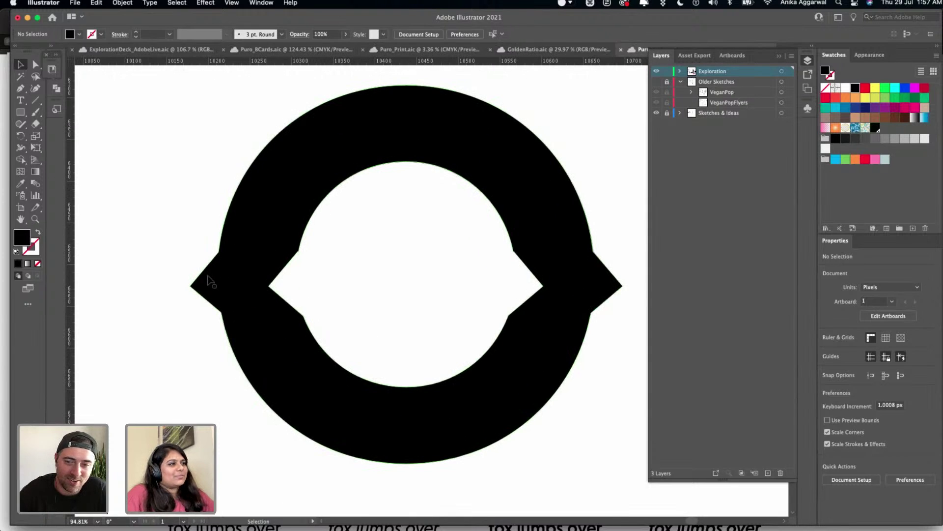
pyautogui.scroll(-3, 209, 279)
pyautogui.press('super+z')
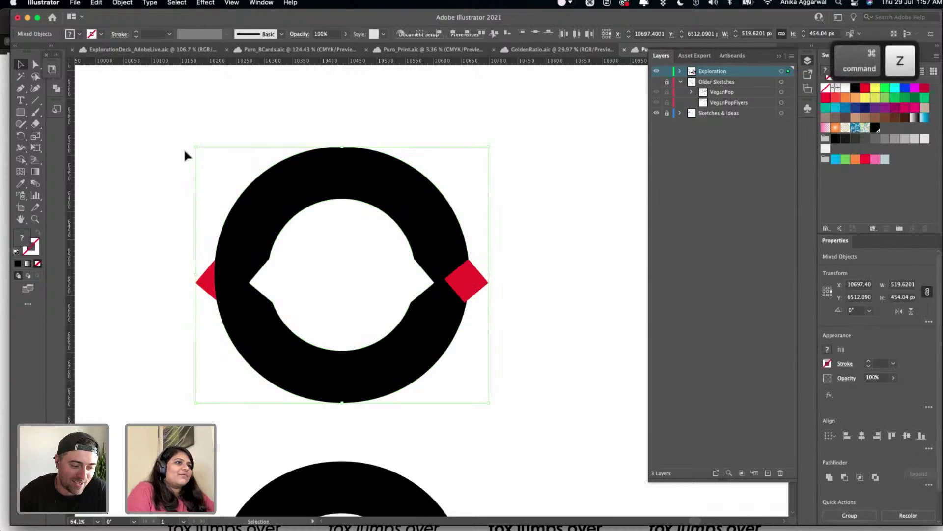
pyautogui.click(185, 153)
pyautogui.press('super+z')
pyautogui.press('super+z')
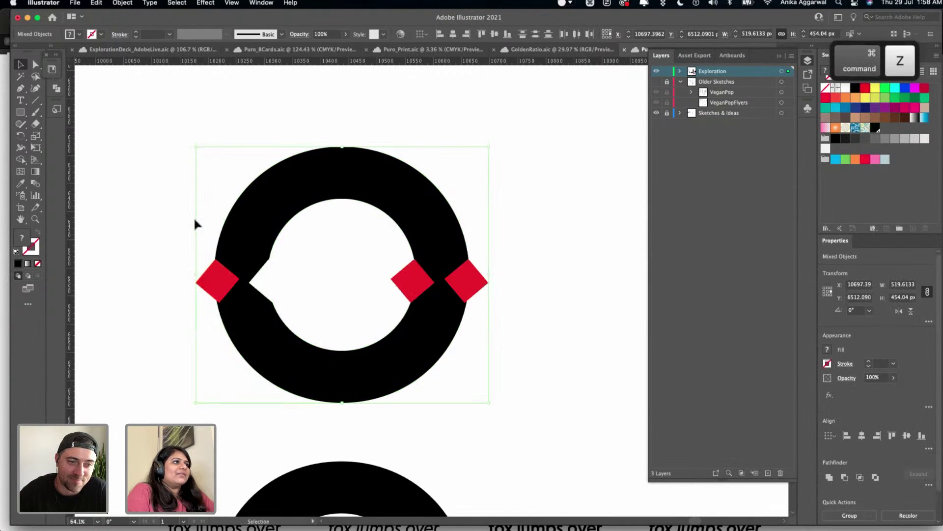
pyautogui.click(96, 3)
pyautogui.click(113, 28)
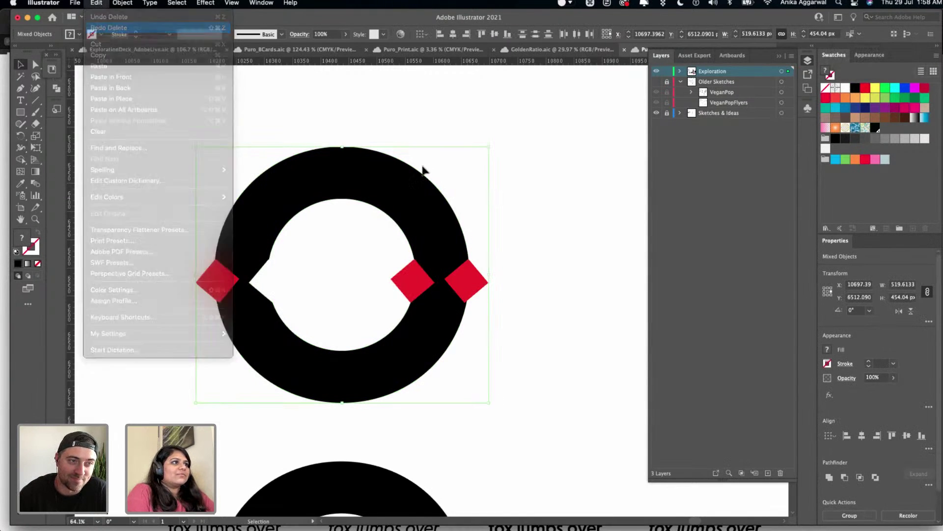
pyautogui.click(530, 197)
# - Delete the two outer red diamonds from the upper O, keeping its plain outer ring and pointed counter
pyautogui.click(484, 286)
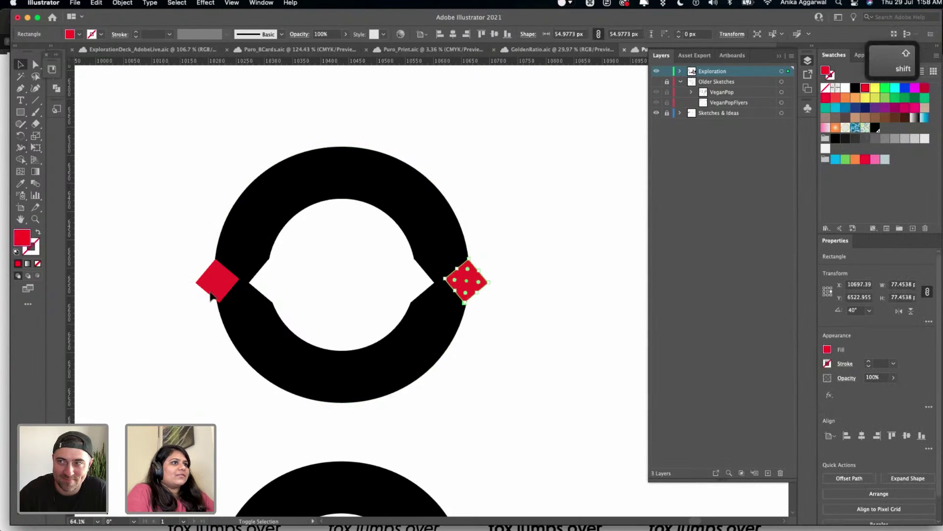
pyautogui.keyDown('shift'); pyautogui.click(213, 294); pyautogui.keyUp('shift')
pyautogui.press('Delete')
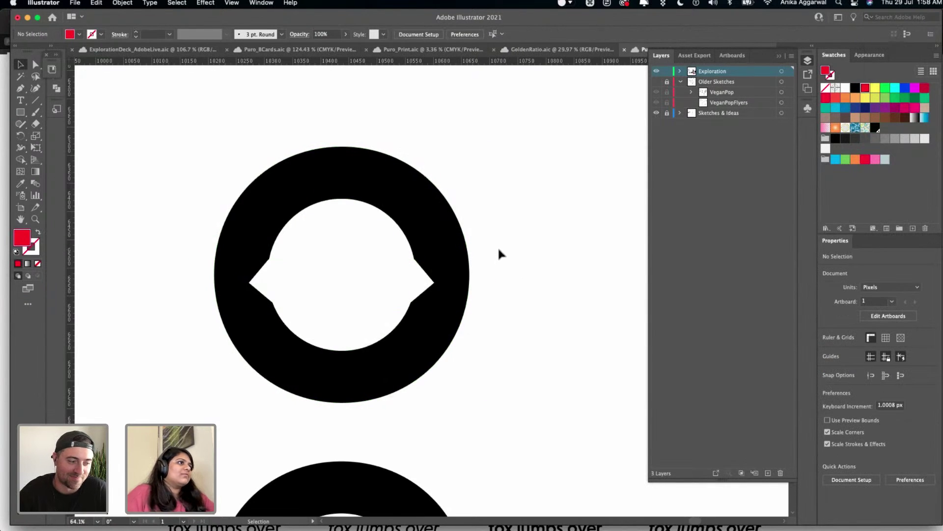
pyautogui.scroll(-5, 498, 246)
pyautogui.hscroll(2, 495, 253)
pyautogui.scroll(-2, 495, 253)
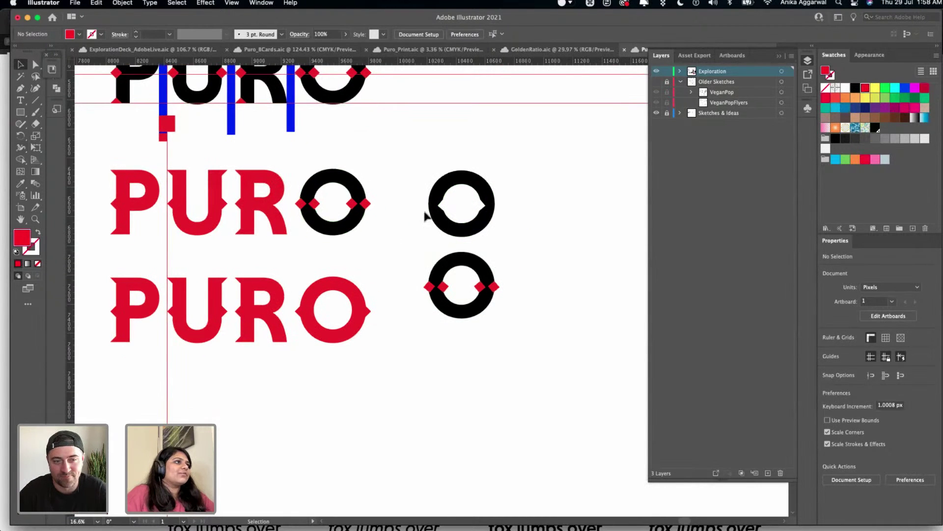
# - Try deleting the stray anchor point at the notch on the upper right of the upper O's counter, and undo the deletion
pyautogui.scroll(4, 465, 210)
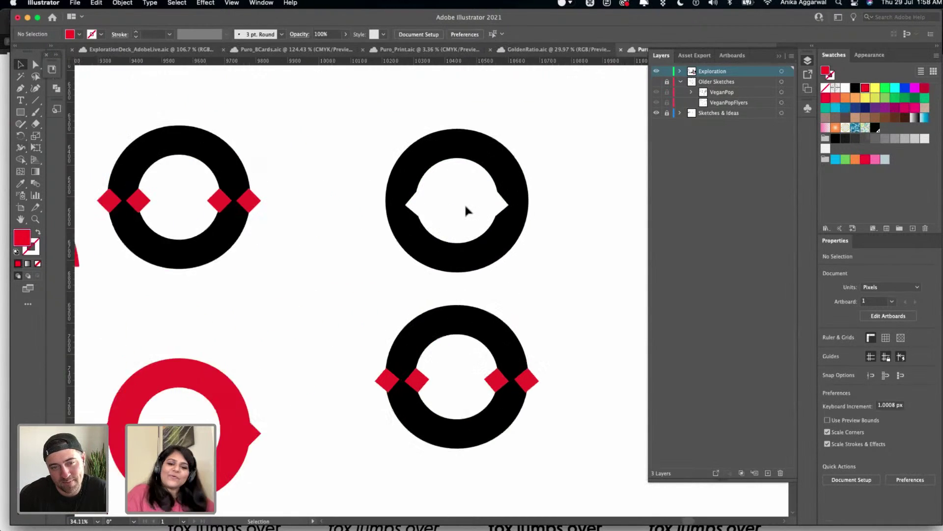
pyautogui.scroll(6, 465, 210)
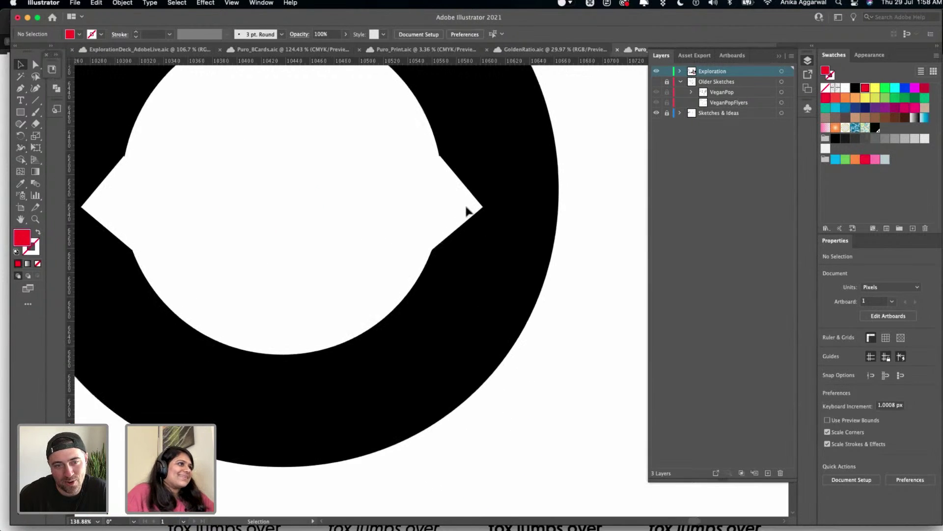
pyautogui.click(432, 134)
pyautogui.press('a')
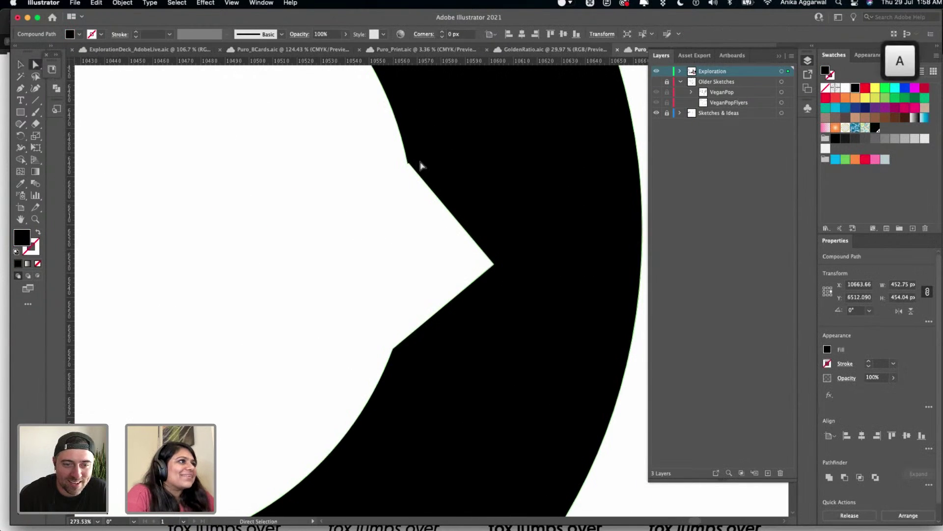
pyautogui.scroll(5, 409, 167)
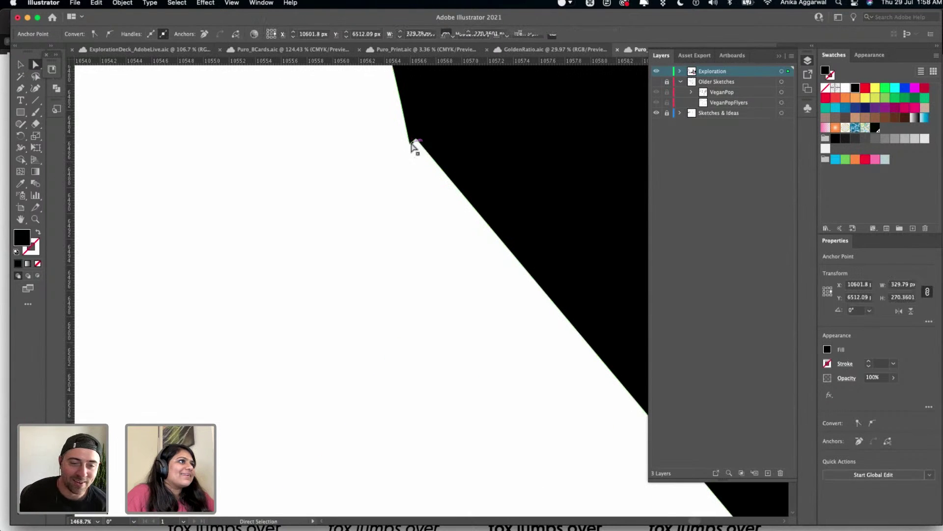
pyautogui.press('BackSpace')
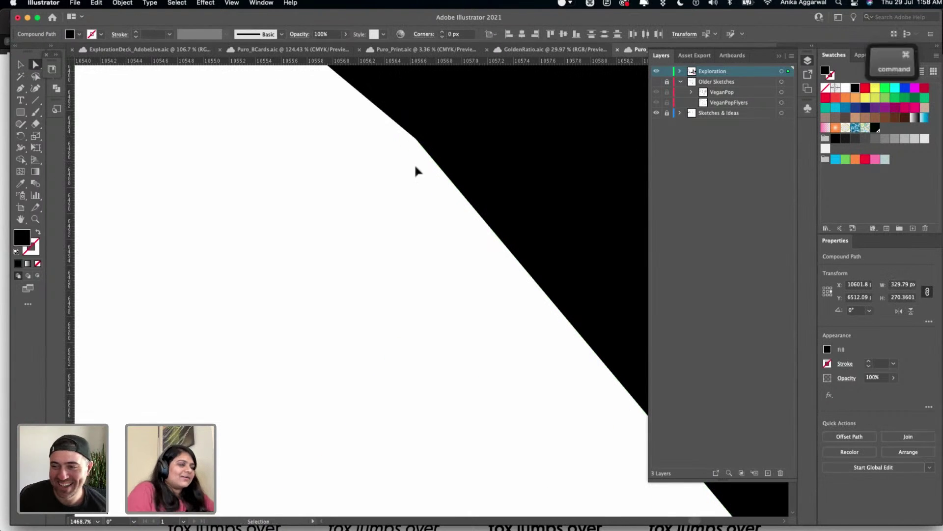
pyautogui.press('super+z')
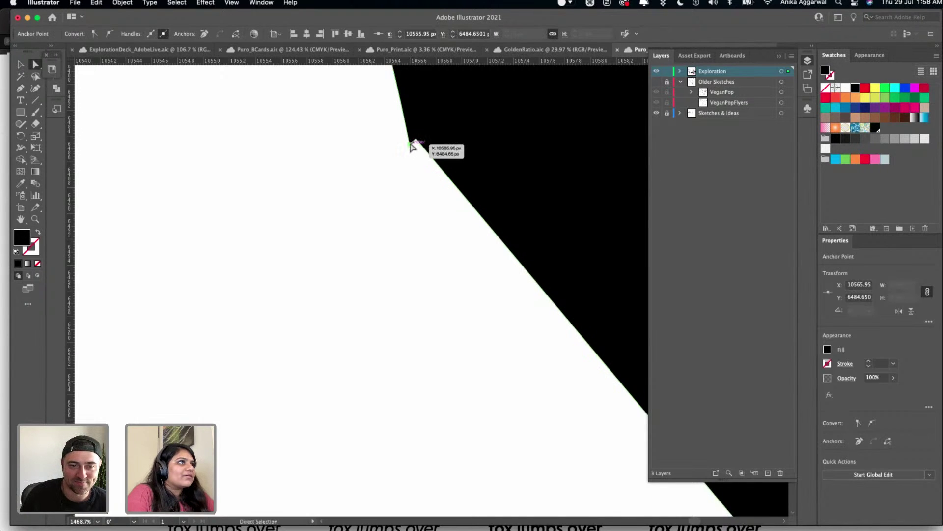
pyautogui.scroll(6, 412, 136)
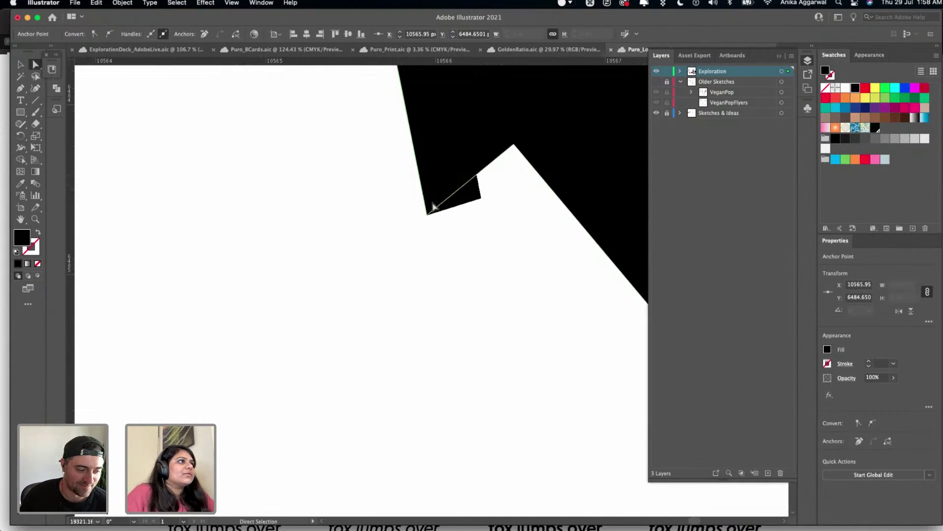
pyautogui.click(483, 201)
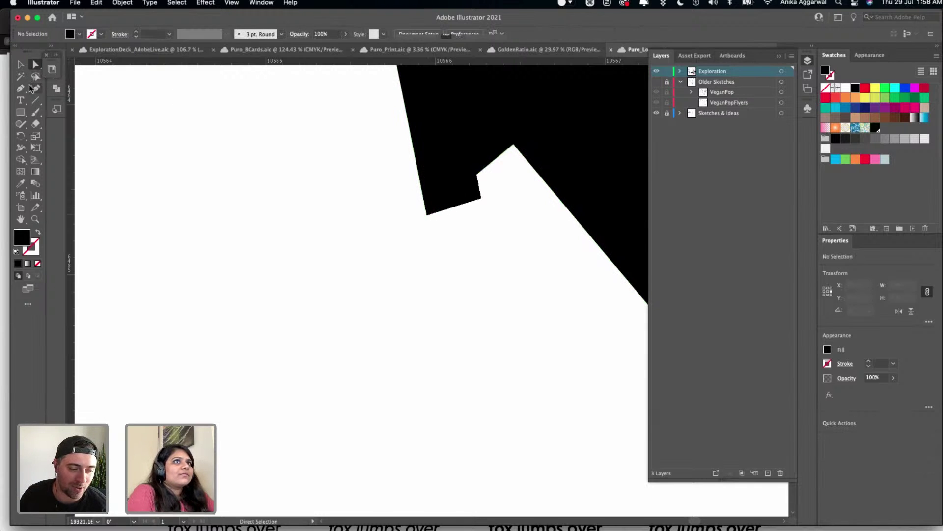
pyautogui.press('Escape')
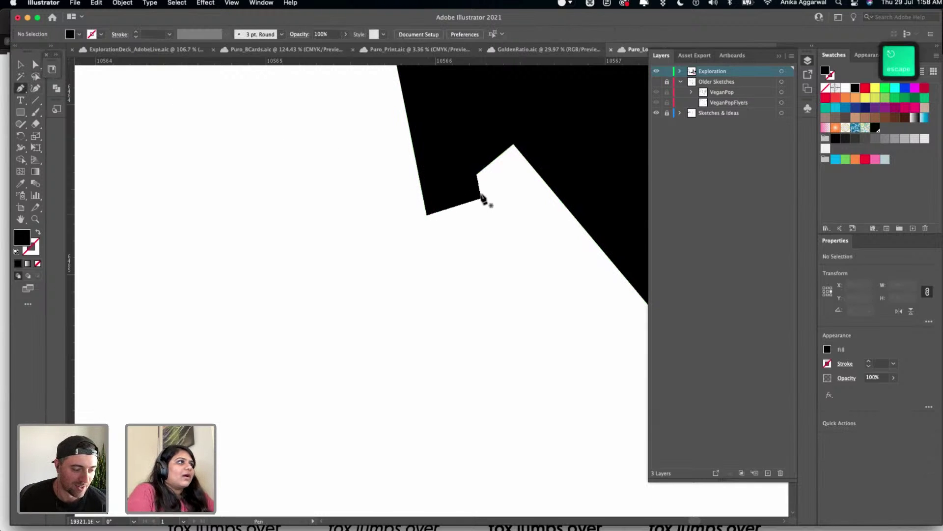
pyautogui.press('v')
pyautogui.scroll(-6, 481, 244)
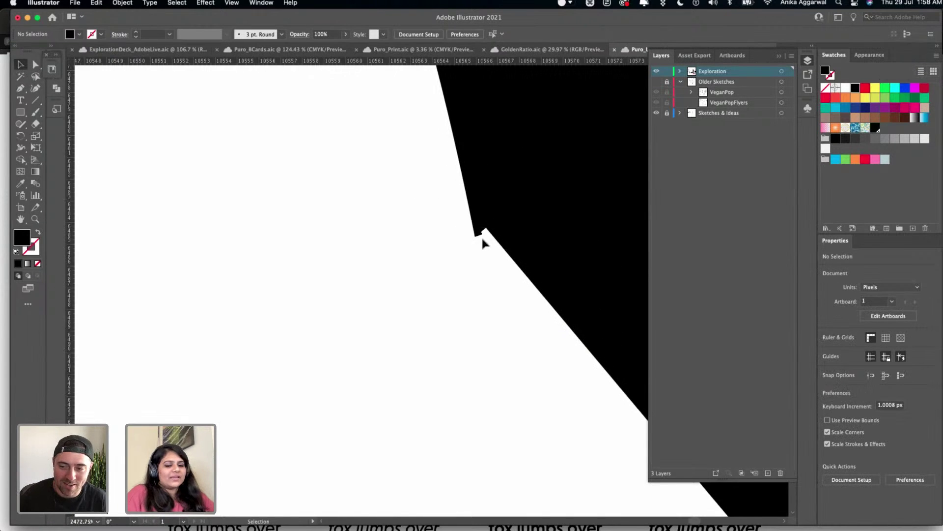
pyautogui.scroll(-8, 483, 241)
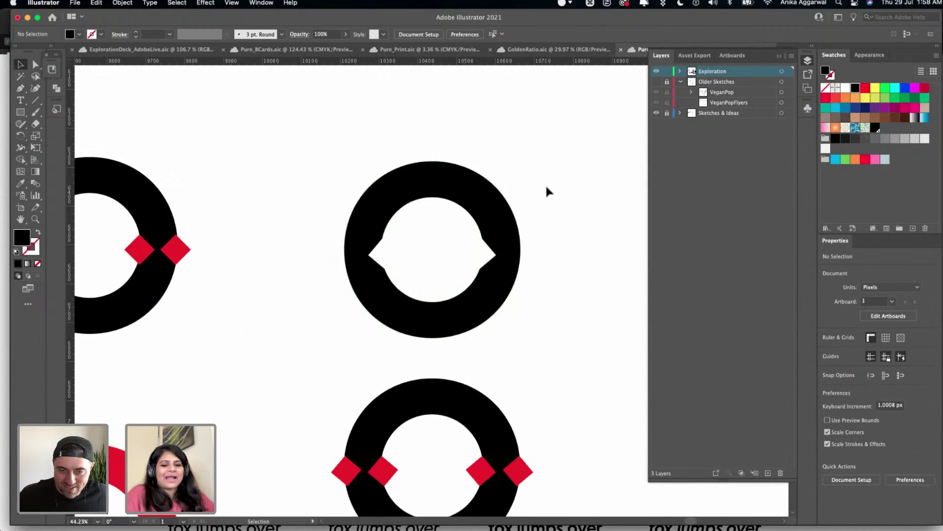
# - Check the upper O beside the wordmarks and save the document
pyautogui.scroll(-8, 547, 191)
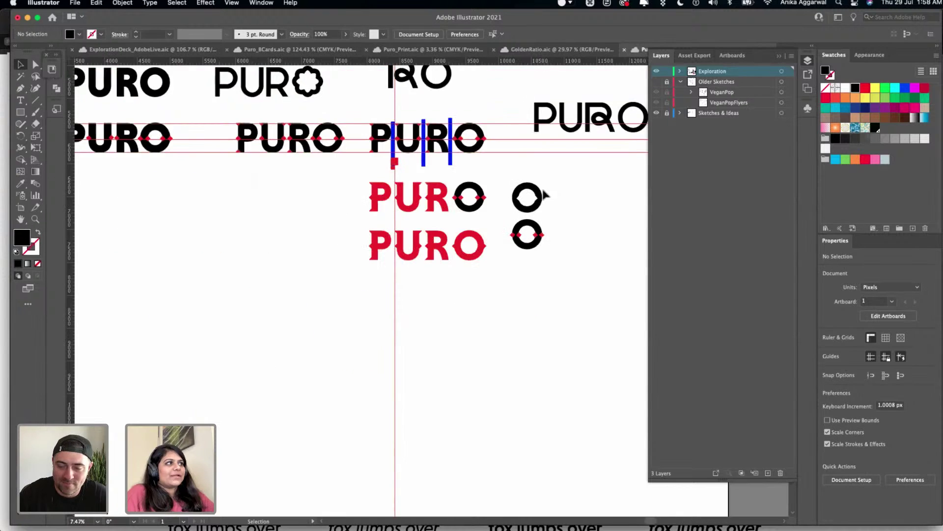
pyautogui.scroll(7, 544, 192)
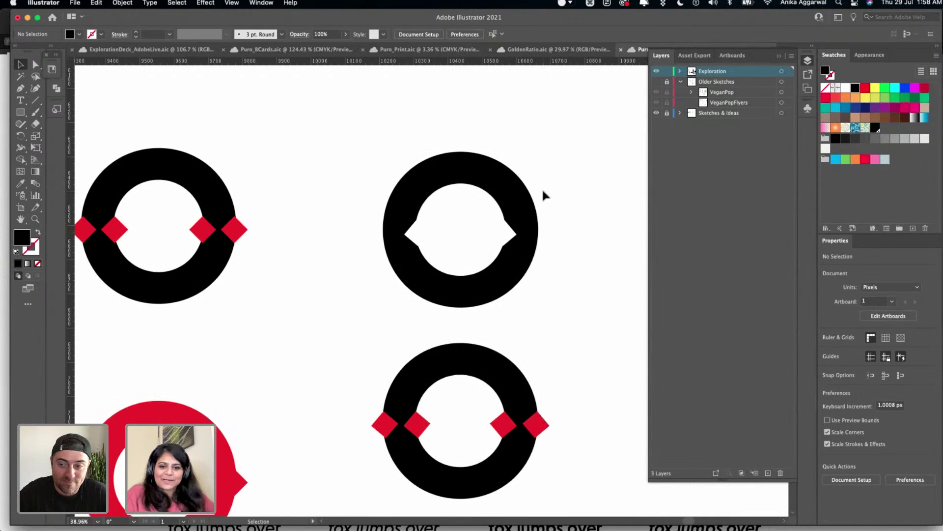
pyautogui.scroll(-4, 545, 184)
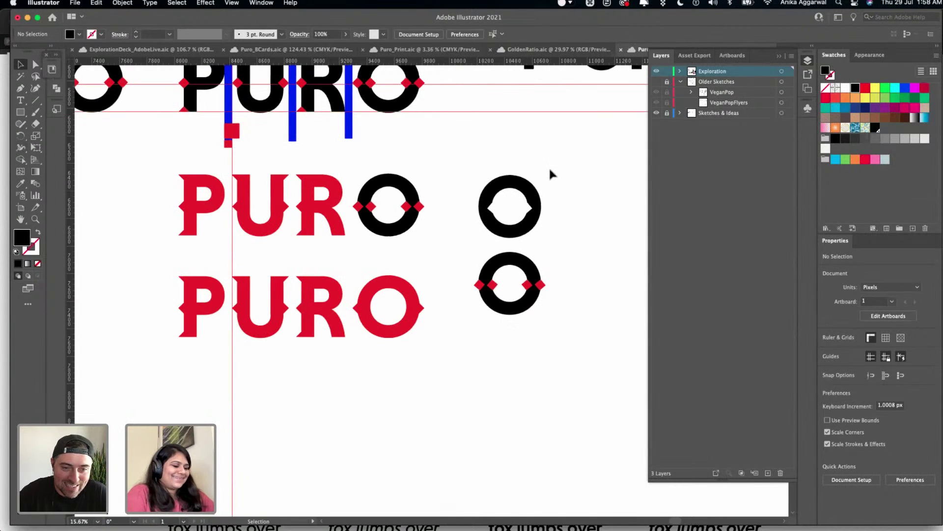
pyautogui.press('super+s')
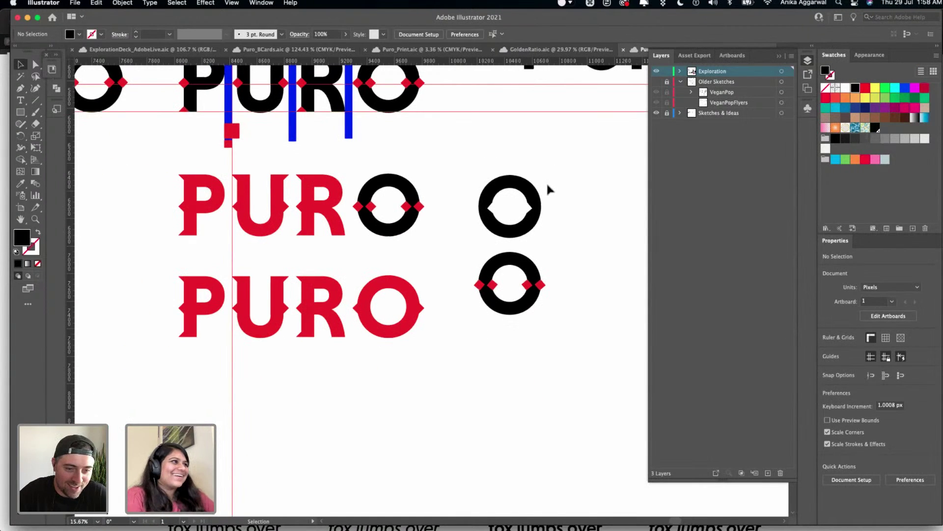
# - Duplicate the black P and its red serif pieces from the guided PURO wordmark into the empty area right of the standalone Os
pyautogui.scroll(4, 546, 187)
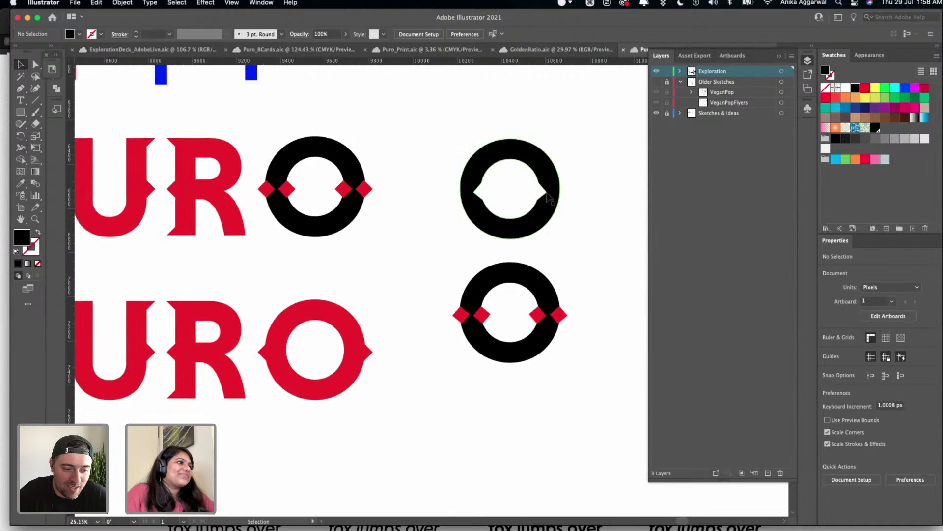
pyautogui.scroll(-2, 545, 216)
pyautogui.scroll(-3, 253, 226)
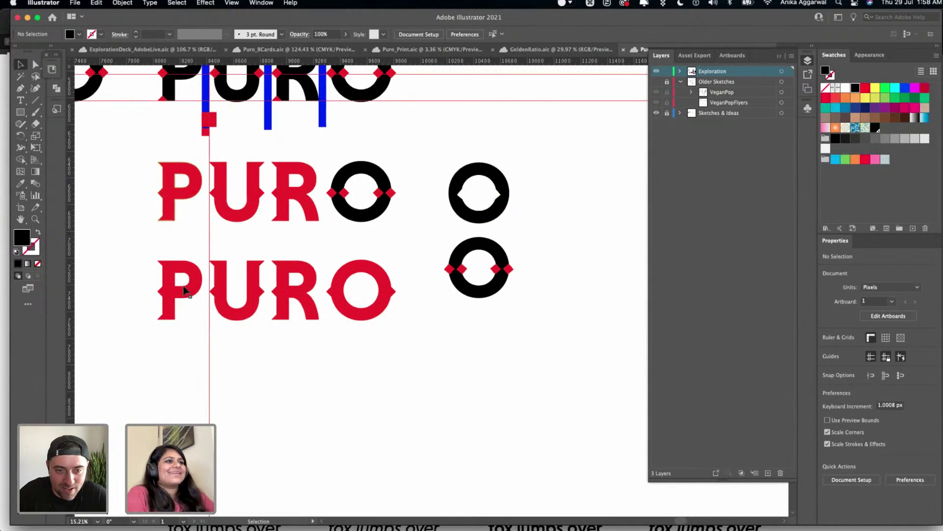
pyautogui.click(159, 293)
pyautogui.scroll(3, 157, 180)
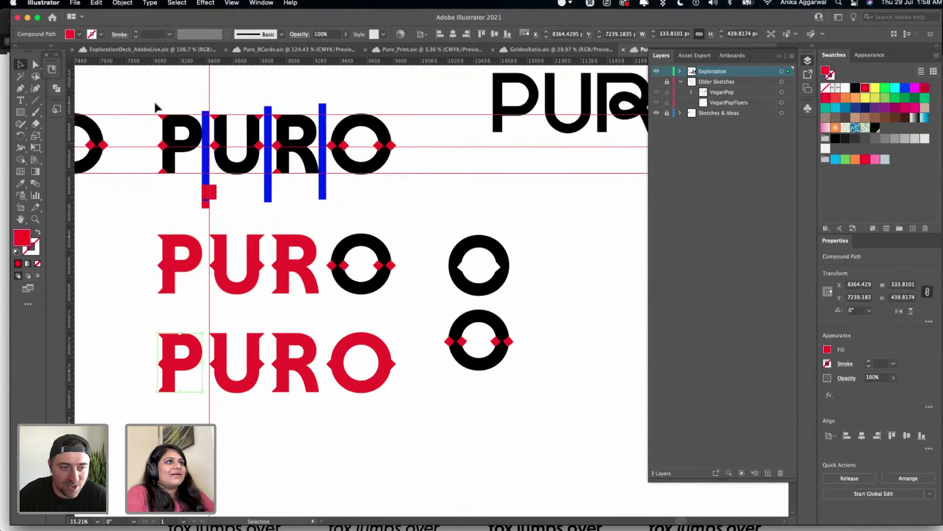
pyautogui.click(187, 148)
pyautogui.moveTo(187, 148); pyautogui.dragTo(582, 226)
pyautogui.press('alt')
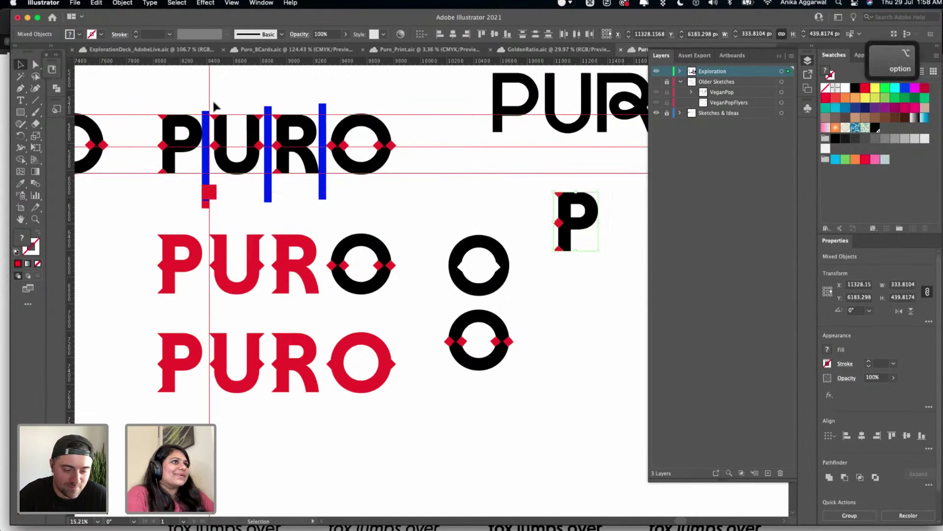
# - Duplicate the black U with its red pieces beside the copied P, aligned at mid-height, and deselect it
pyautogui.click(248, 162)
pyautogui.press('alt')
pyautogui.moveTo(248, 162); pyautogui.dragTo(643, 248)
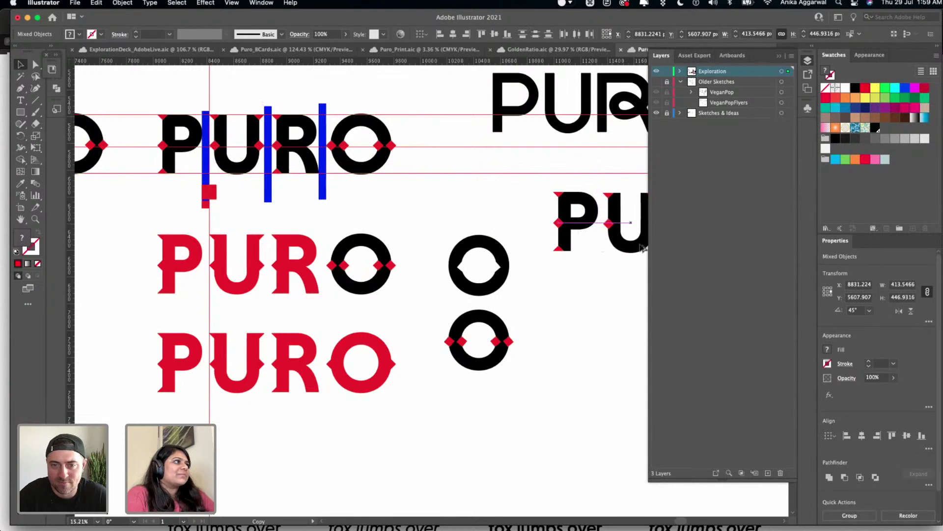
pyautogui.click(615, 271)
# - Duplicate the black R with its red pieces to the right of the copied U and deselect it
pyautogui.scroll(-3, 540, 277)
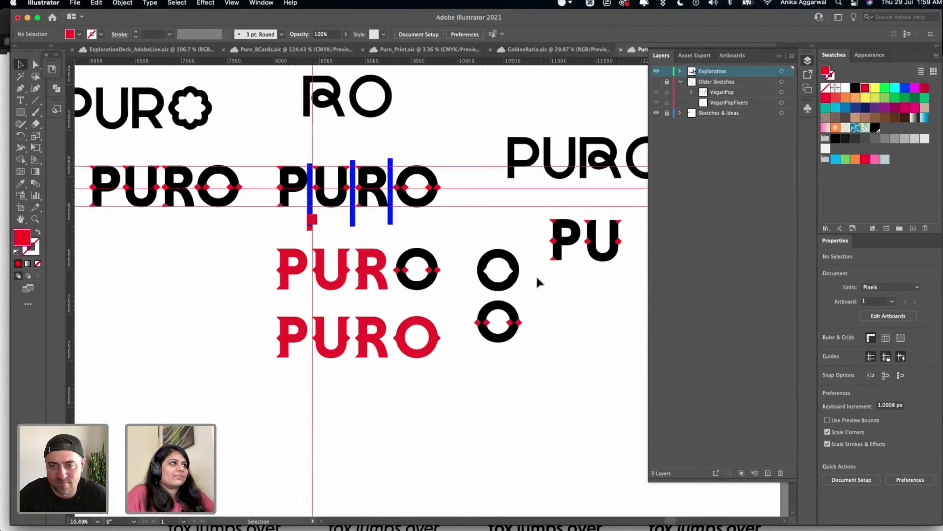
pyautogui.hscroll(3, 535, 274)
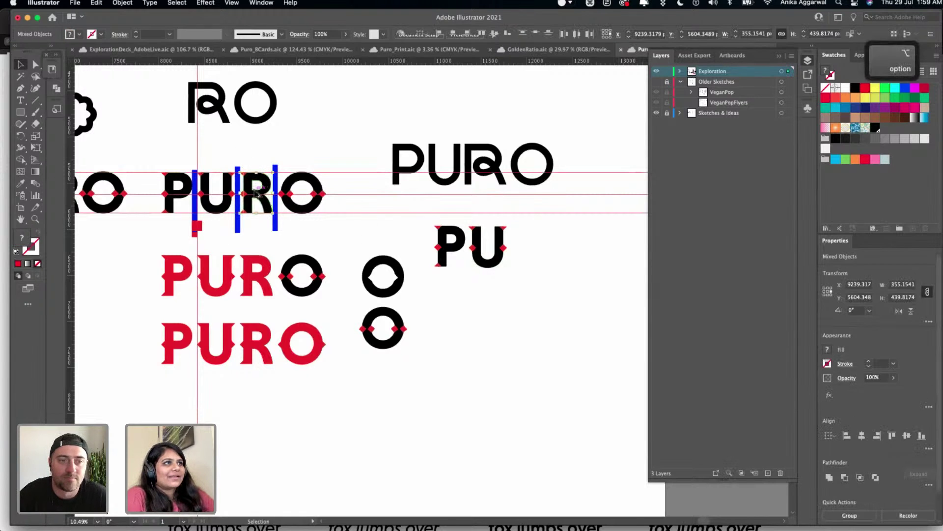
pyautogui.moveTo(257, 193); pyautogui.dragTo(529, 247)
pyautogui.click(408, 214)
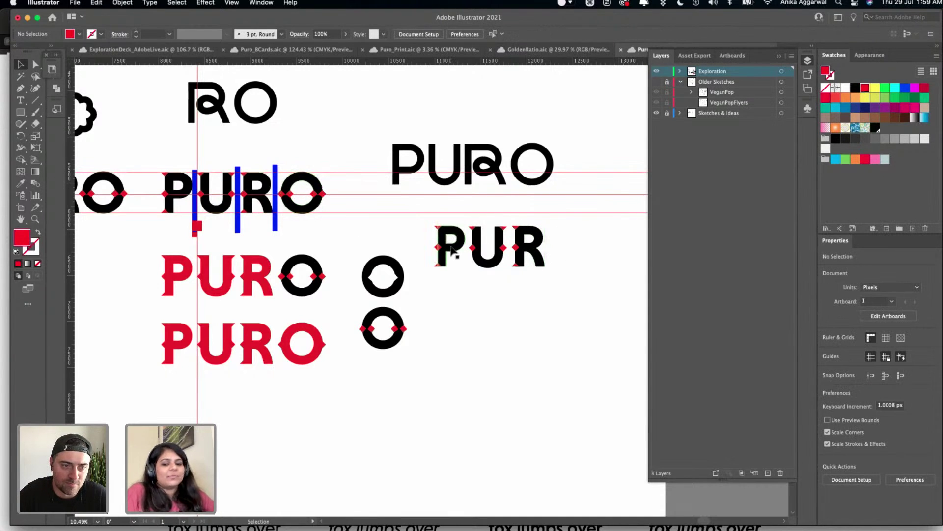
# - Select the copied P together with its red serif pieces for the Shape Builder tool
pyautogui.scroll(5, 459, 240)
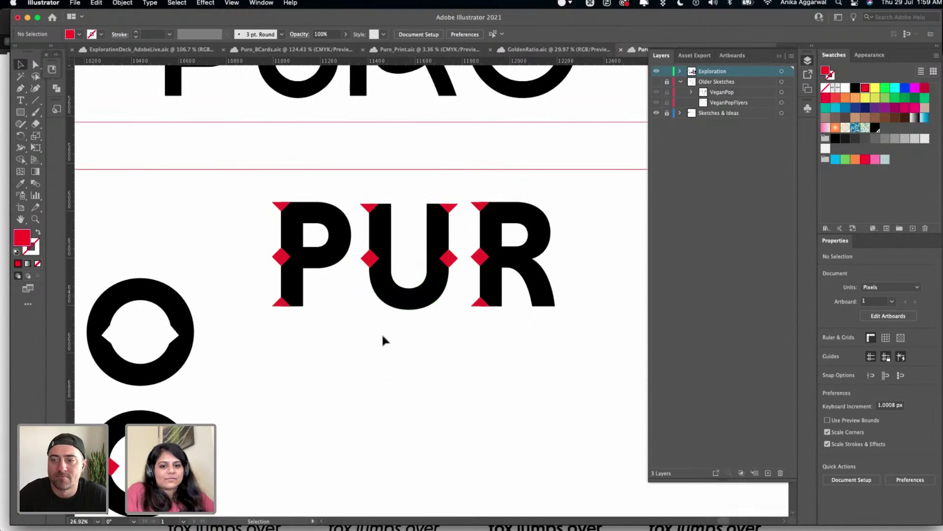
pyautogui.hscroll(2, 382, 332)
pyautogui.scroll(3, 347, 300)
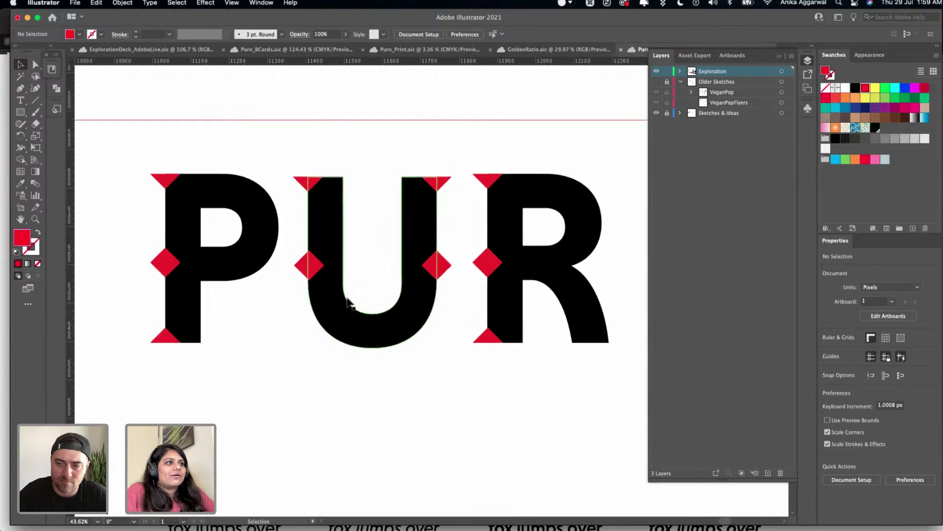
pyautogui.scroll(1, 348, 301)
pyautogui.hscroll(1, 348, 300)
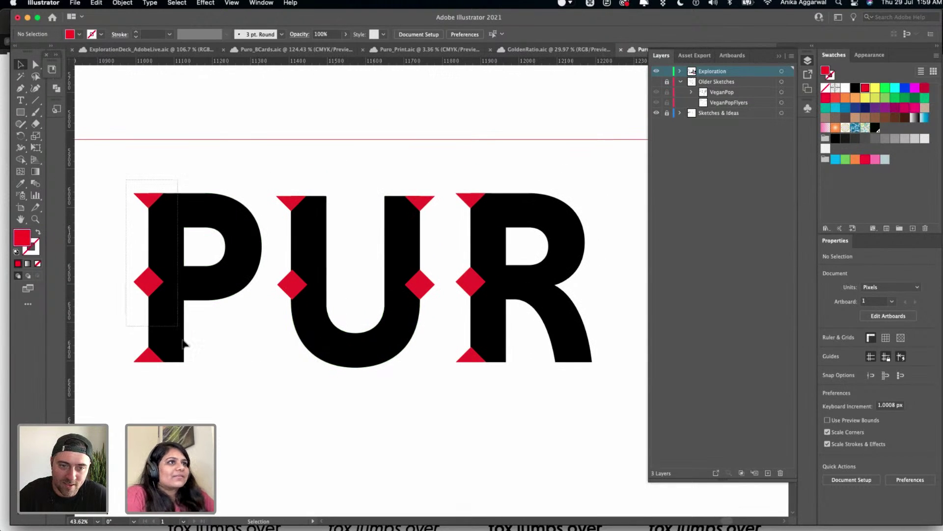
pyautogui.moveTo(233, 384); pyautogui.dragTo(232, 384)
pyautogui.click(22, 159)
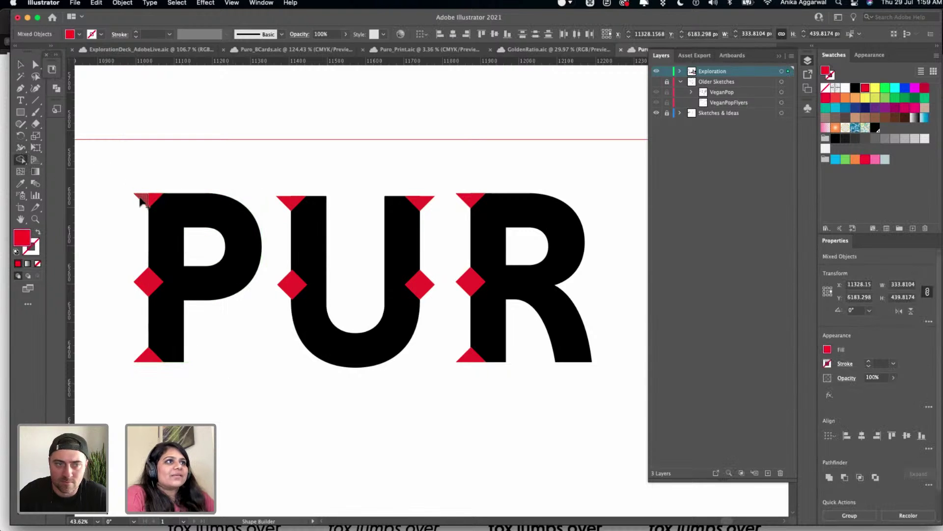
# - Try to subtract the upper serif triangle and middle diamond from the copied P with Shape Builder
pyautogui.press('alt')
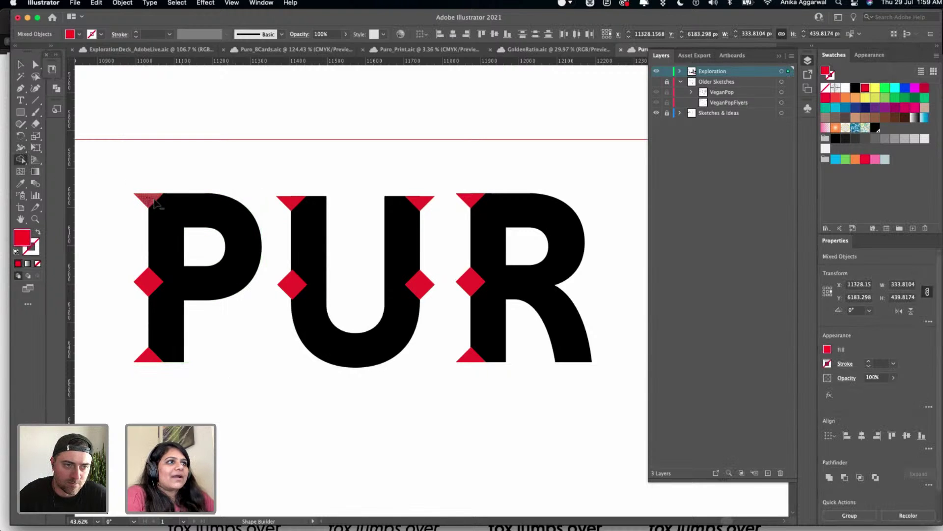
pyautogui.keyDown('alt'); pyautogui.click(155, 200); pyautogui.keyUp('alt')
pyautogui.press('cmd+z')
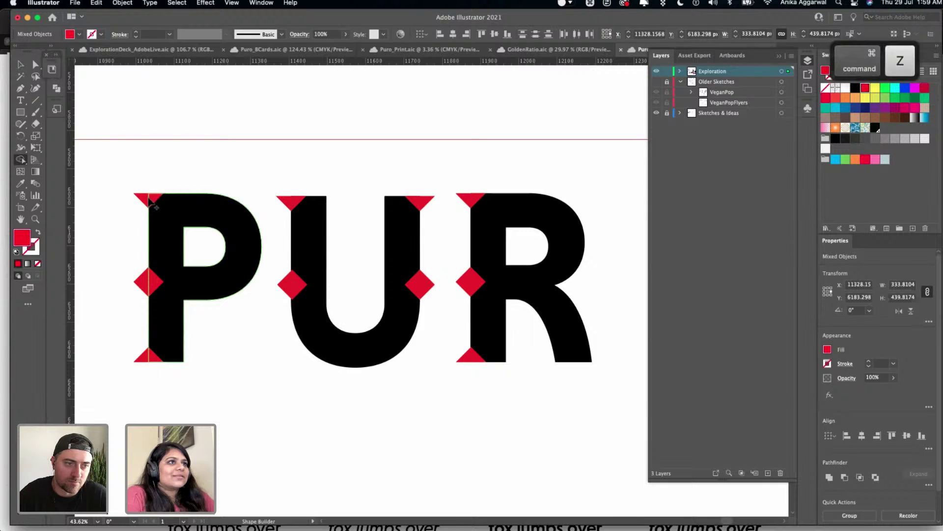
pyautogui.press('alt')
pyautogui.keyDown('alt'); pyautogui.click(148, 199); pyautogui.keyUp('alt')
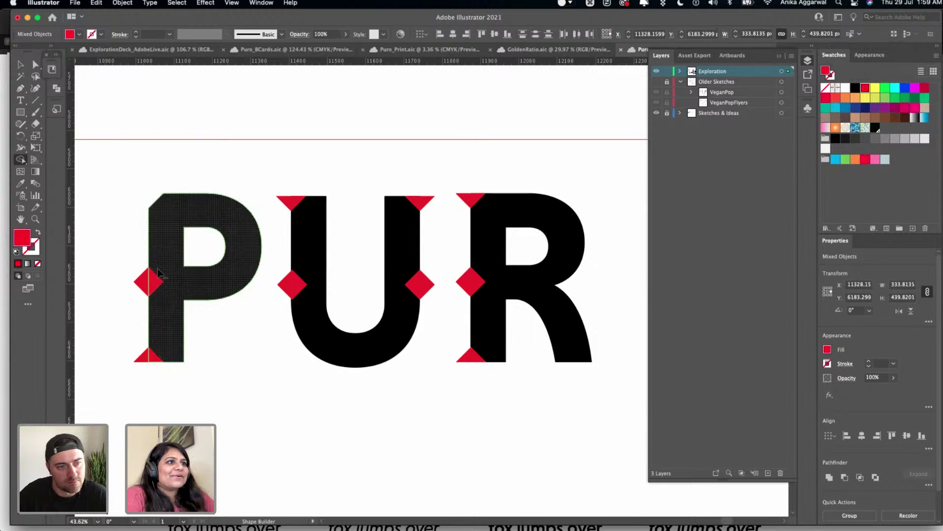
pyautogui.keyDown('alt'); pyautogui.click(149, 282); pyautogui.keyUp('alt')
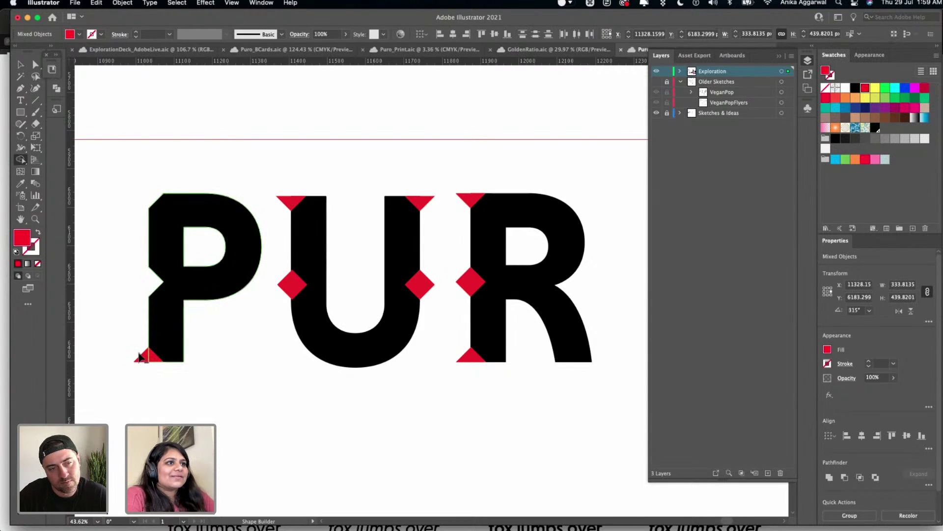
pyautogui.press('super+z')
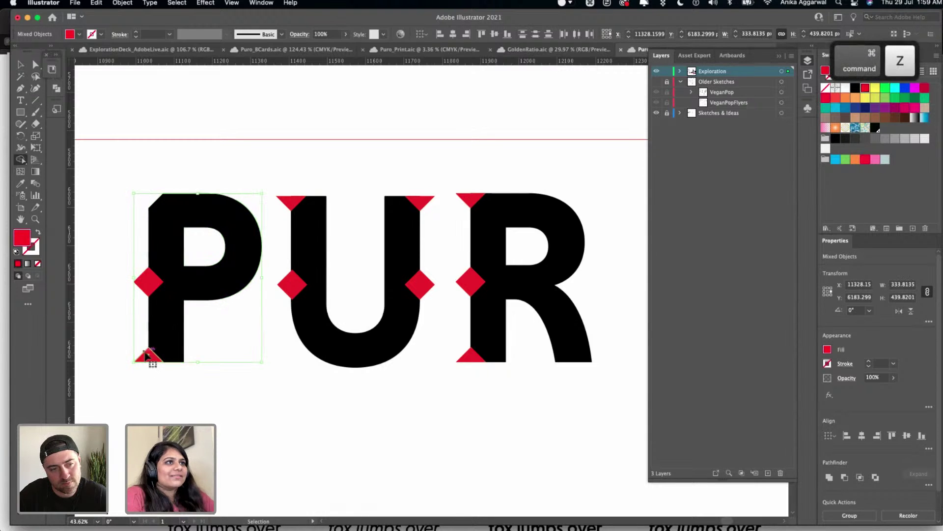
pyautogui.press('super+z')
pyautogui.press('shift')
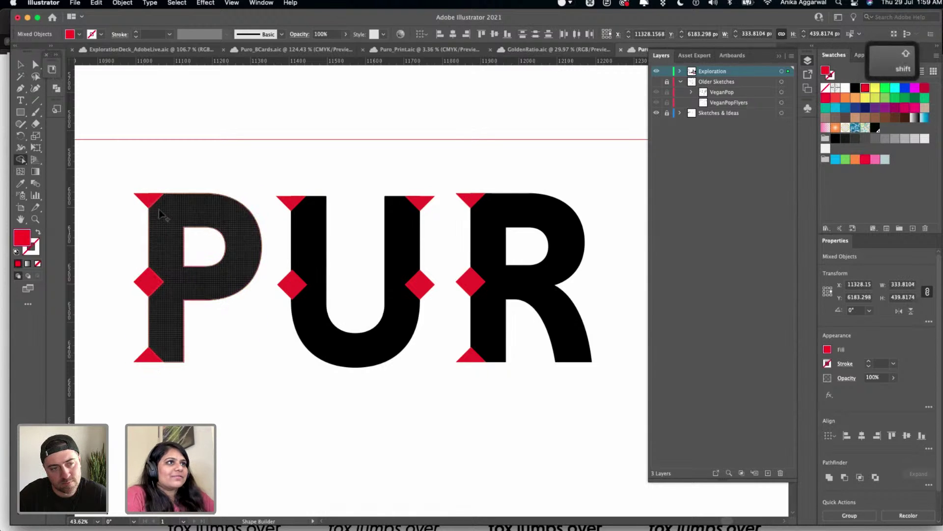
# - Merge the copied P with its upper and lower red serifs, cut the middle diamond out of its stem, and deselect it
pyautogui.click(153, 206)
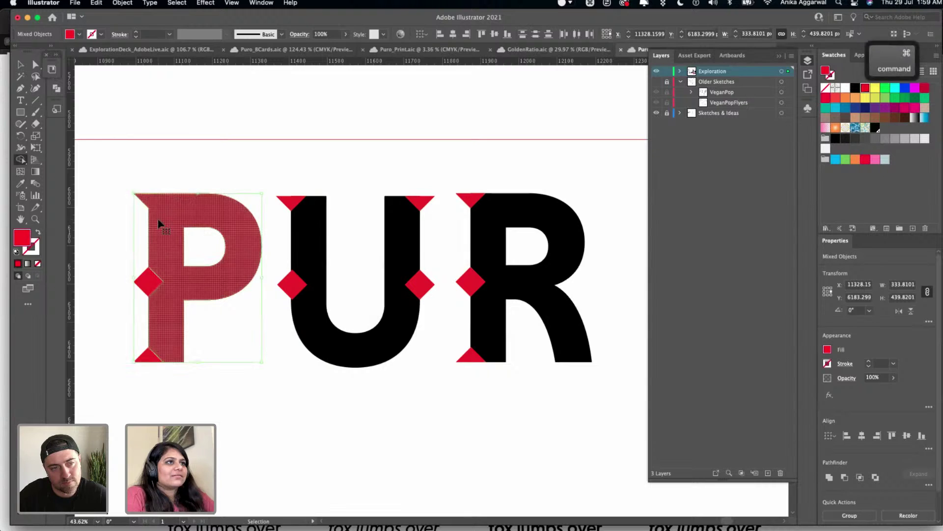
pyautogui.press('super+z')
pyautogui.click(152, 205)
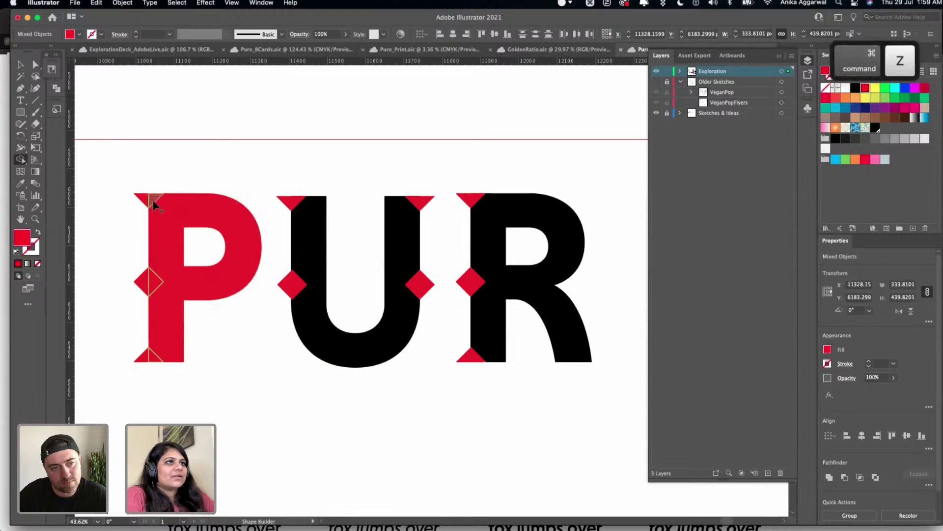
pyautogui.press('alt')
pyautogui.keyDown('alt'); pyautogui.click(141, 284); pyautogui.keyUp('alt')
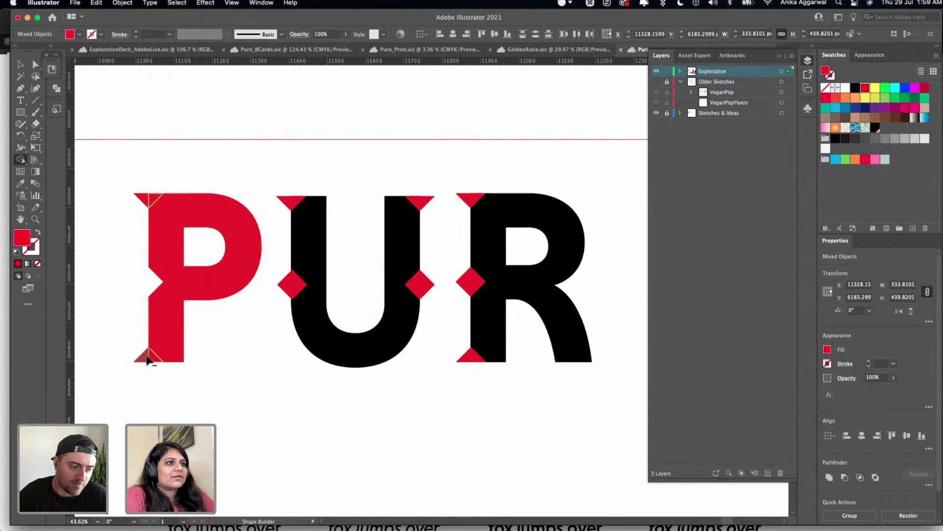
pyautogui.click(153, 354)
pyautogui.press('Escape')
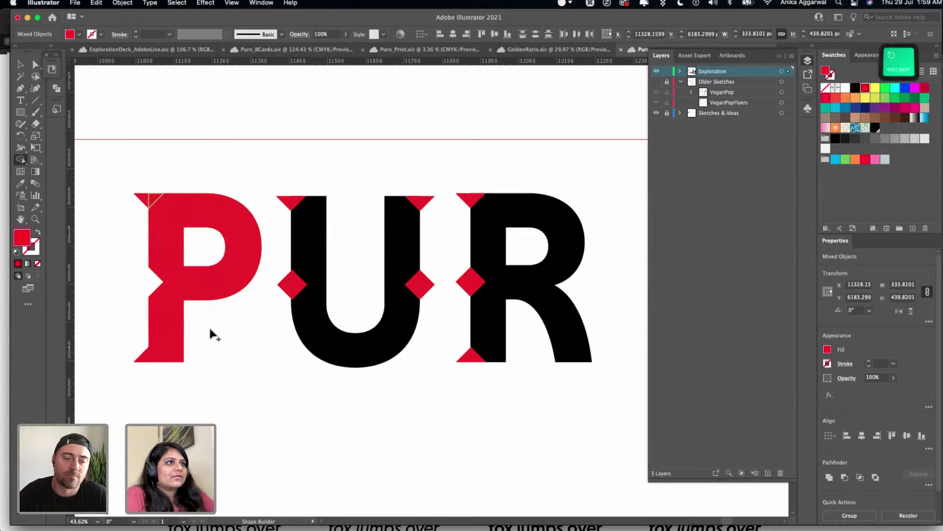
pyautogui.click(152, 204)
pyautogui.press('v')
pyautogui.click(264, 381)
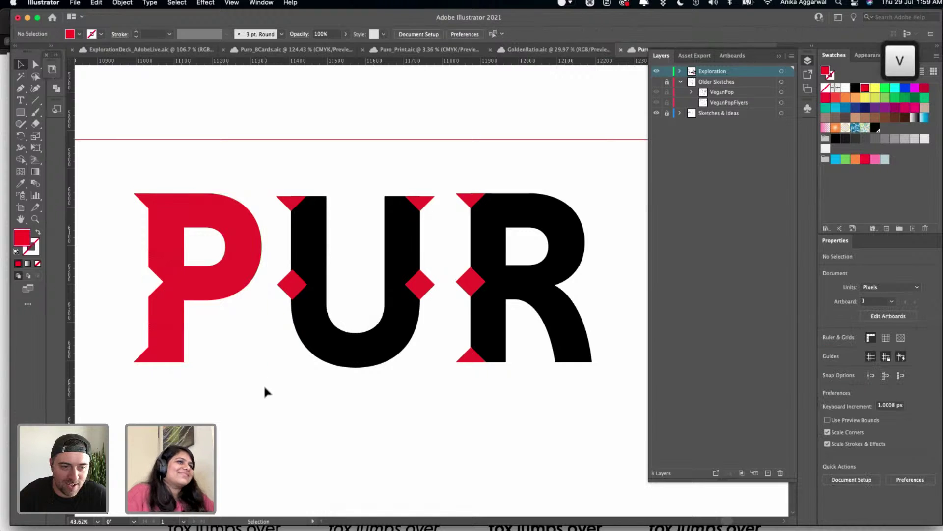
# - Merge the copied black U with its two upper red serif triangles using Shape Builder
pyautogui.scroll(-3, 263, 385)
pyautogui.scroll(3, 278, 321)
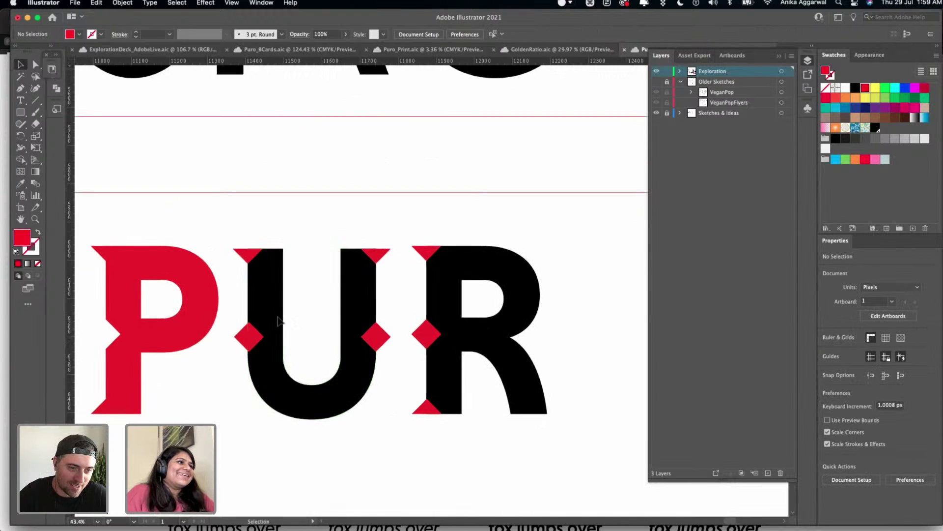
pyautogui.moveTo(239, 225); pyautogui.dragTo(374, 442)
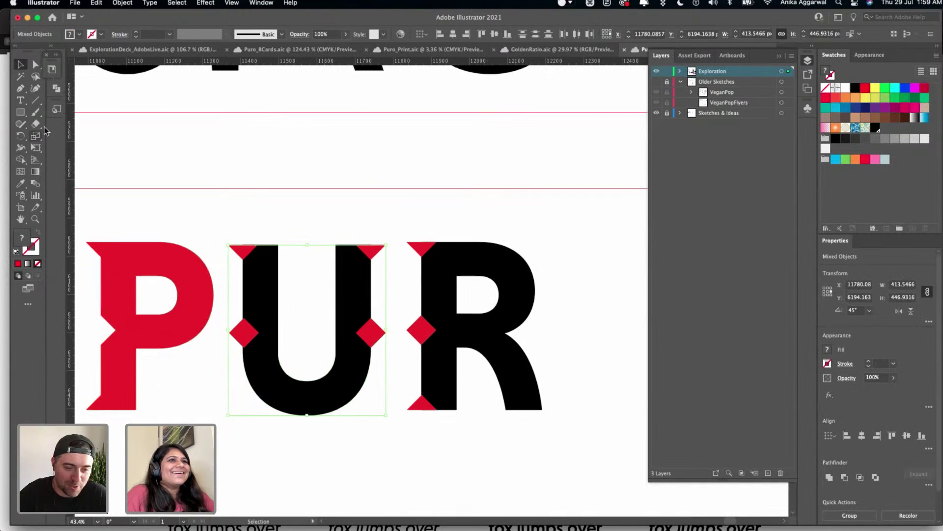
pyautogui.click(20, 160)
pyautogui.scroll(2, 255, 276)
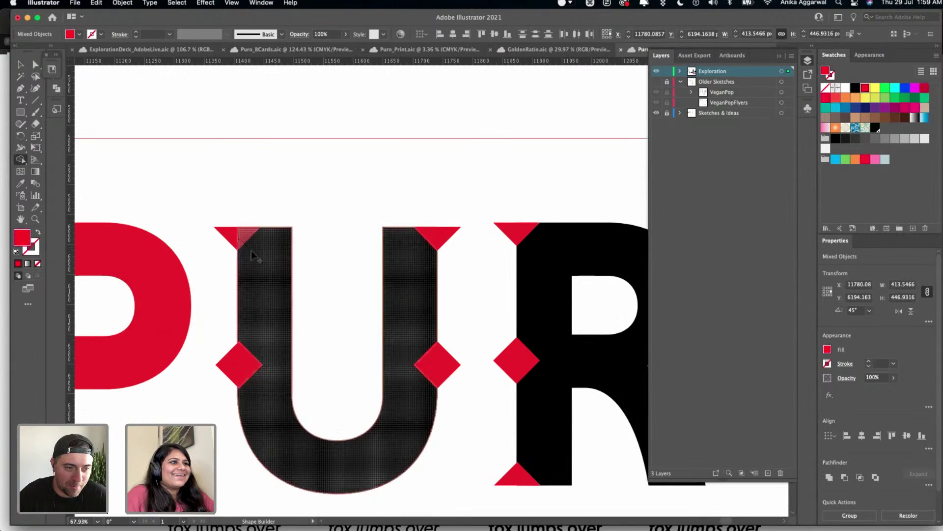
pyautogui.moveTo(251, 251); pyautogui.dragTo(393, 228)
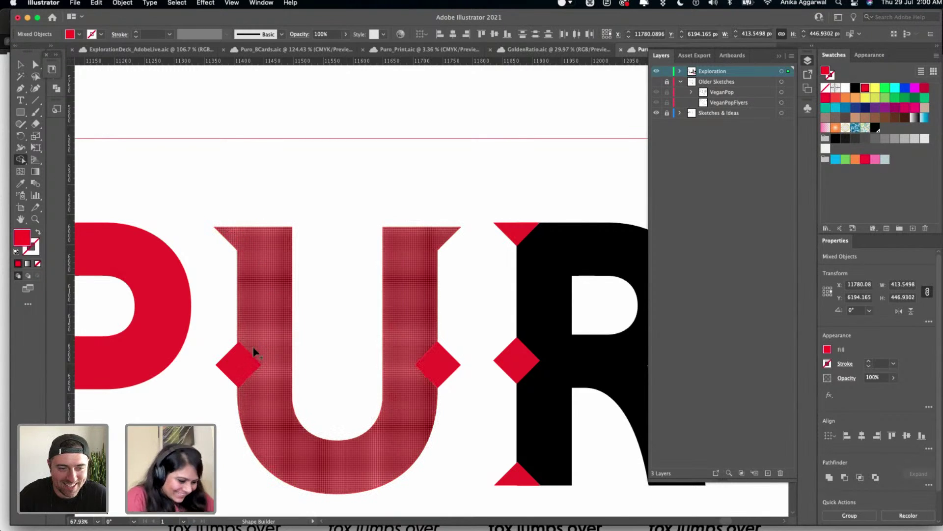
# - Try to cut the red side diamonds out of the merged U
pyautogui.press('alt')
pyautogui.moveTo(217, 368); pyautogui.dragTo(243, 363)
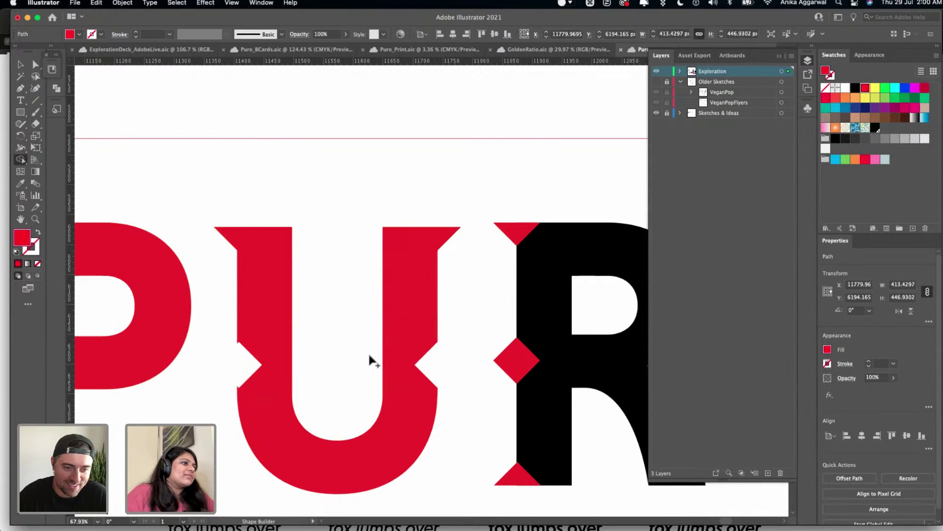
pyautogui.hotkey('ctrl', 'z')
# - Show the artwork as outlines and nudge the U's left-hand diamond left to centre it on the stem's outer edge
pyautogui.scroll(3, 355, 345)
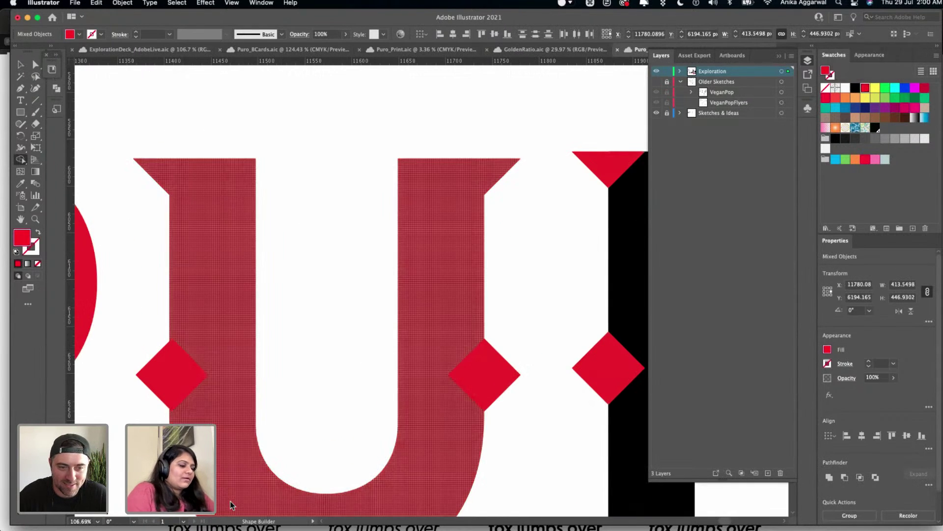
pyautogui.hotkey('ctrl', 'y')
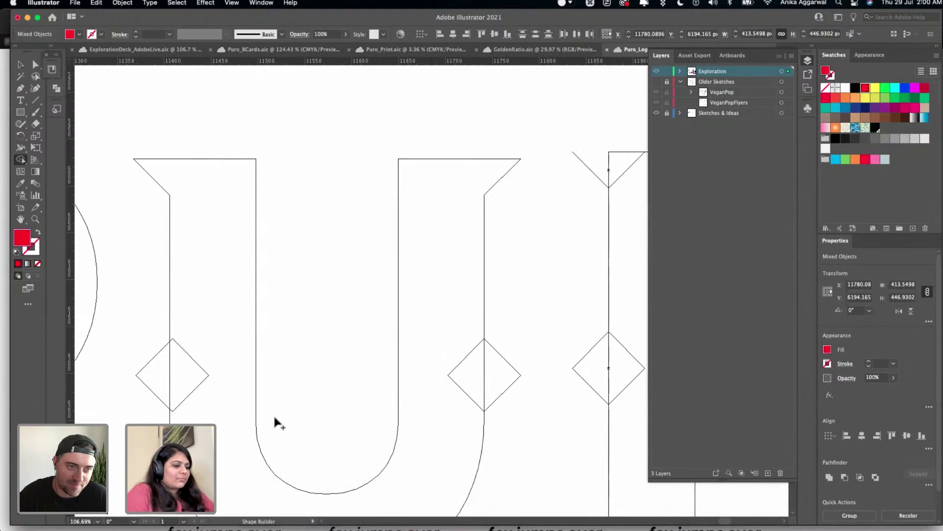
pyautogui.press('v')
pyautogui.click(293, 363)
pyautogui.scroll(-2, 293, 343)
pyautogui.hscroll(-2, 293, 344)
pyautogui.scroll(3, 290, 339)
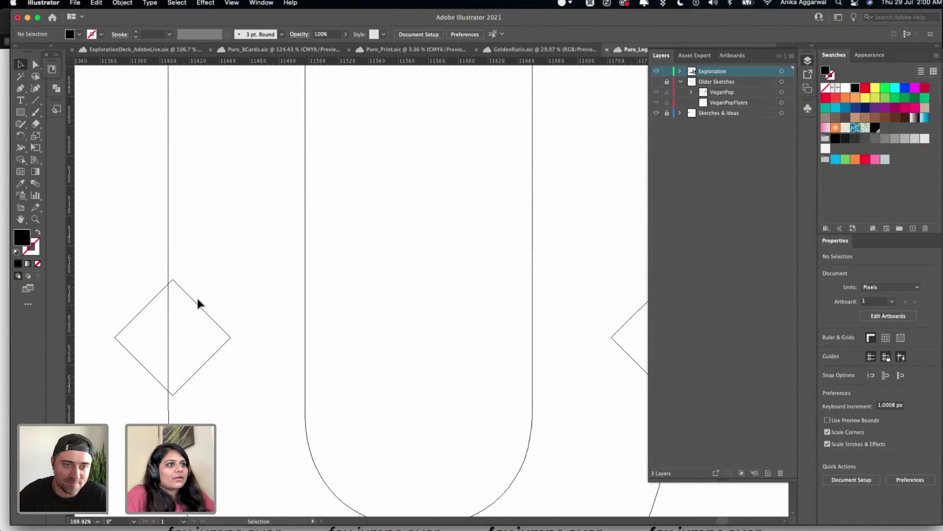
pyautogui.click(198, 305)
pyautogui.press('Left')
pyautogui.press('Left')
pyautogui.press('Left')
pyautogui.press('Left')
pyautogui.press('Left')
pyautogui.press('Left')
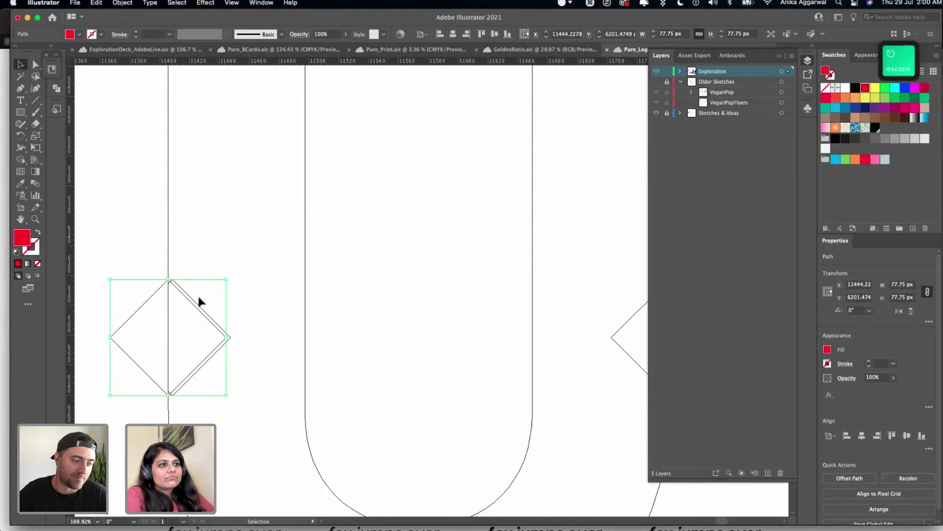
# - Select the path beside the shifted diamond, return to the colour preview, and try to delete the black sliver
pyautogui.press('super+a')
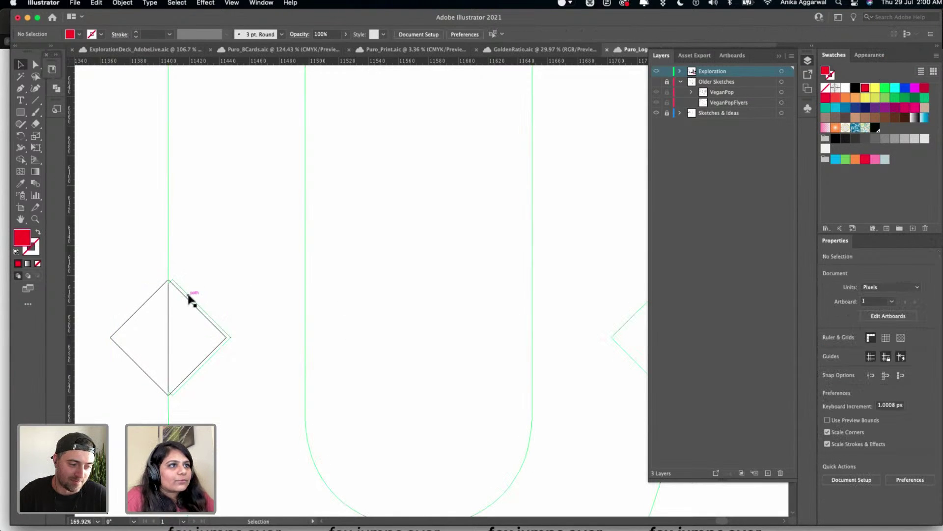
pyautogui.keyDown('shift'); pyautogui.click(190, 298); pyautogui.keyUp('shift')
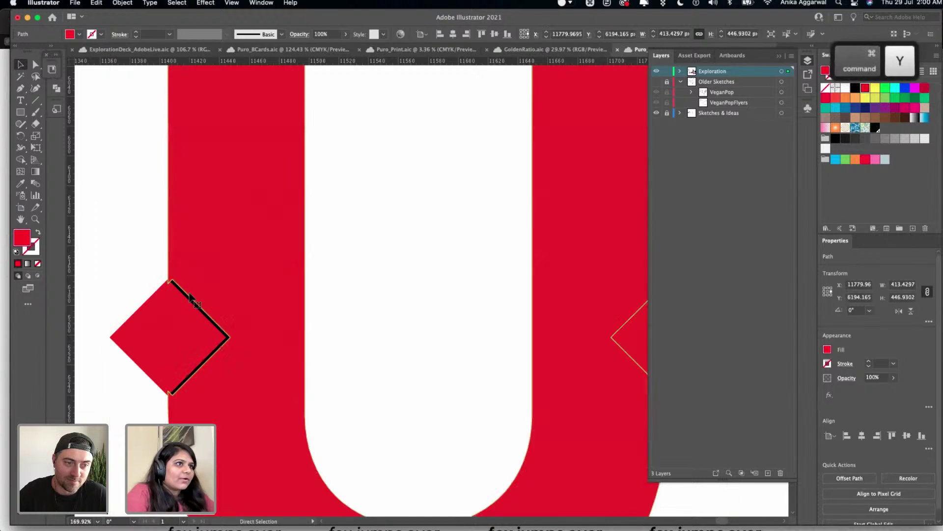
pyautogui.press('super+y')
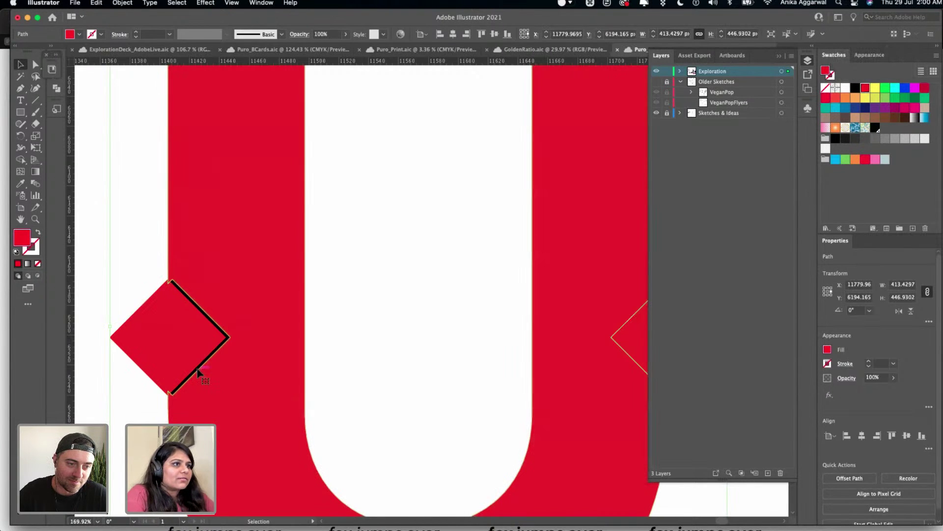
pyautogui.press('BackSpace')
pyautogui.press('super+z')
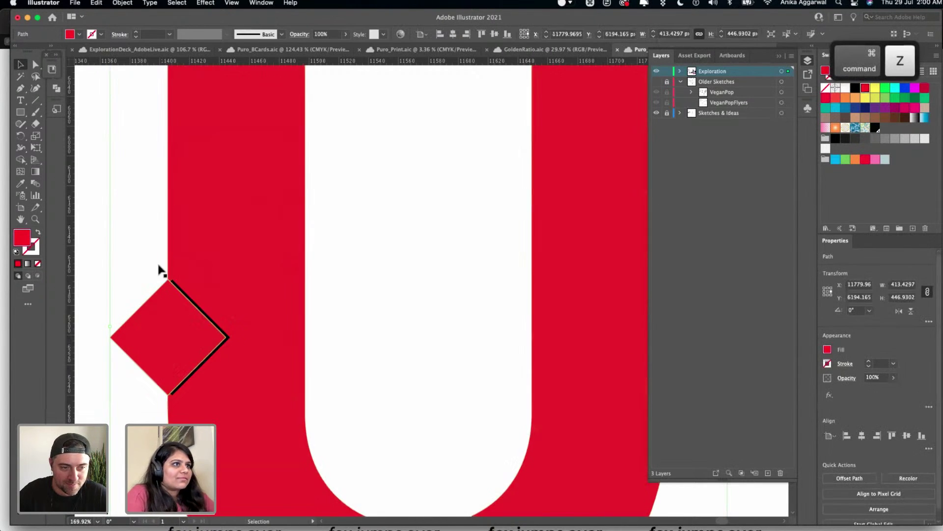
# - Isolate the U path around the black sliver to inspect it, and leave isolation mode
pyautogui.click(159, 268)
pyautogui.scroll(5, 186, 332)
pyautogui.doubleClick(181, 208)
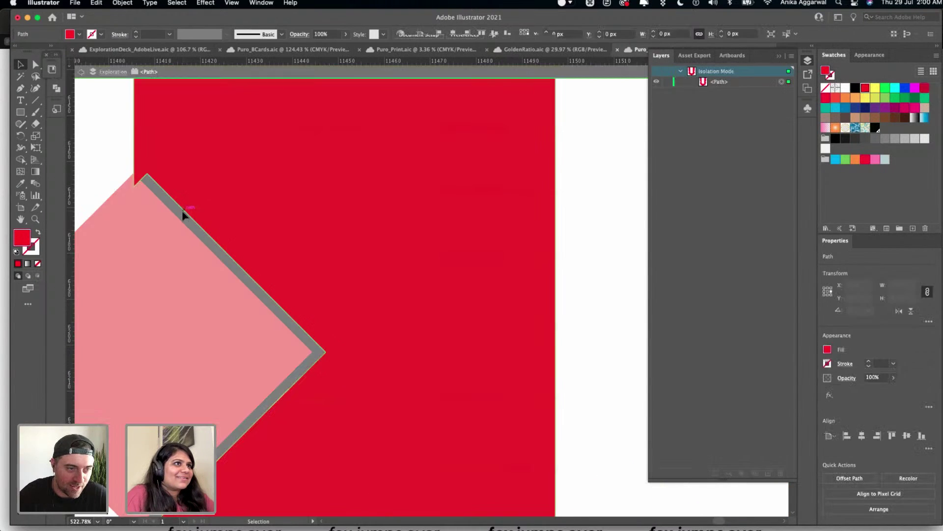
pyautogui.press('Escape')
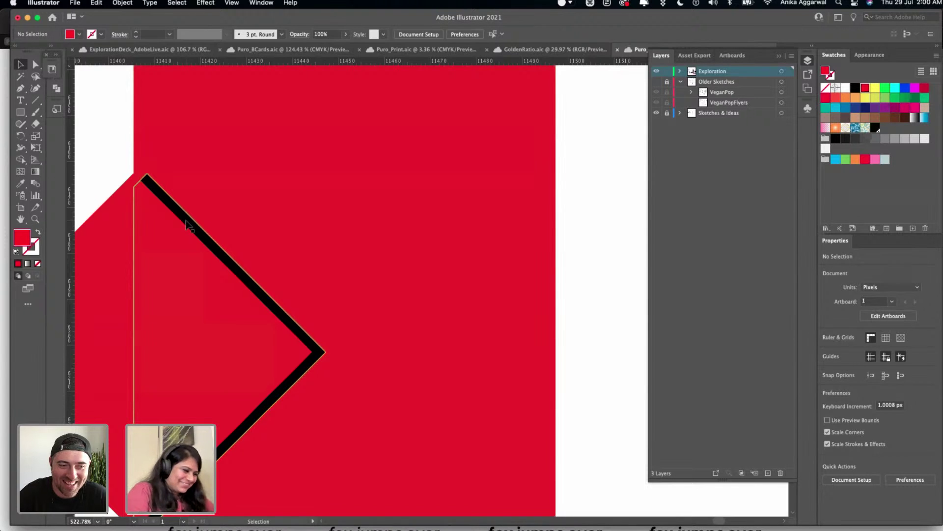
pyautogui.press('super+bracketleft')
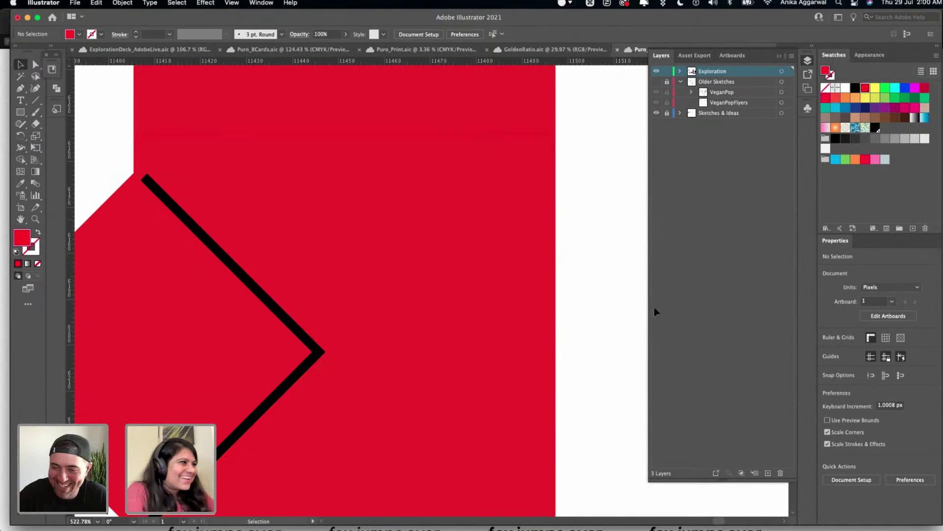
# - Undo the diamond shift and the Shape Builder merge on the copied U, back to the separate black letter and red pieces
pyautogui.press('super+minus')
pyautogui.press('super+minus')
pyautogui.press('super+minus')
pyautogui.press('super+minus')
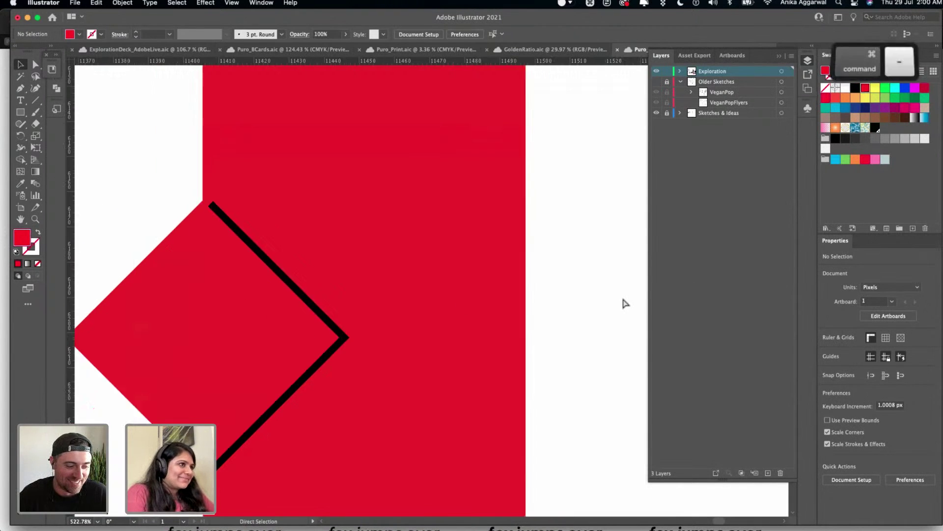
pyautogui.press('super+minus')
pyautogui.press('super+minus')
pyautogui.scroll(-3, 522, 219)
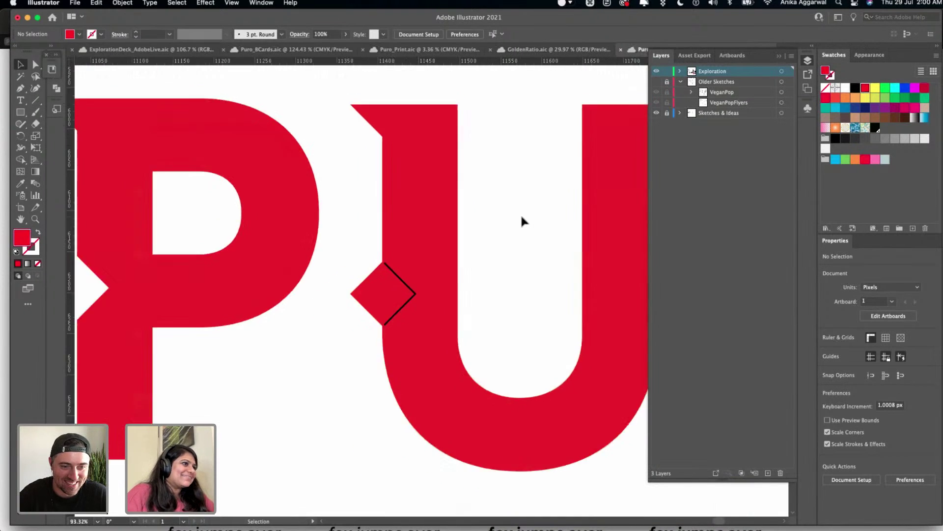
pyautogui.press('super+z')
pyautogui.press('super+z')
pyautogui.press('super+z')
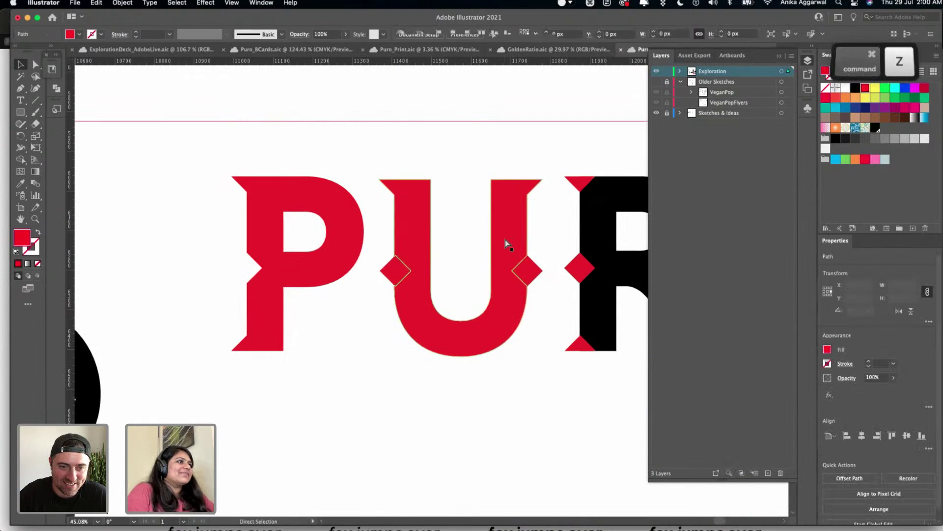
pyautogui.press('super+z')
pyautogui.press('super+z')
pyautogui.press('super+z')
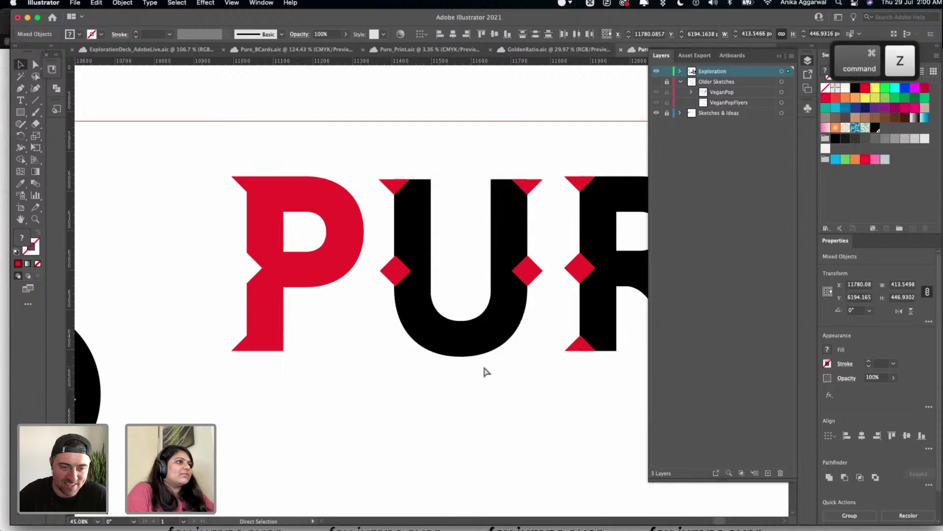
# - In outline view, centre the left diamond of the copied U on the stem's outer edge and return to colour preview
pyautogui.scroll(5, 461, 344)
pyautogui.press('super+y')
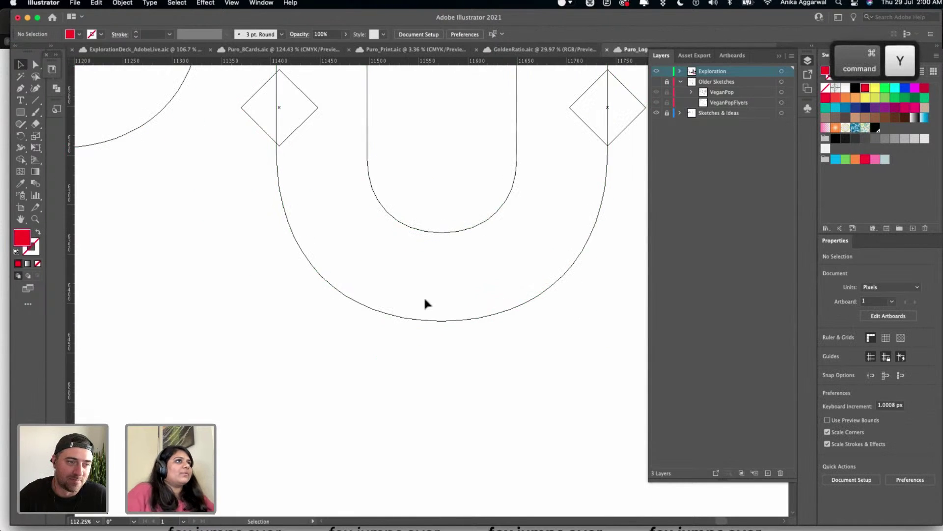
pyautogui.scroll(5, 295, 224)
pyautogui.click(245, 252)
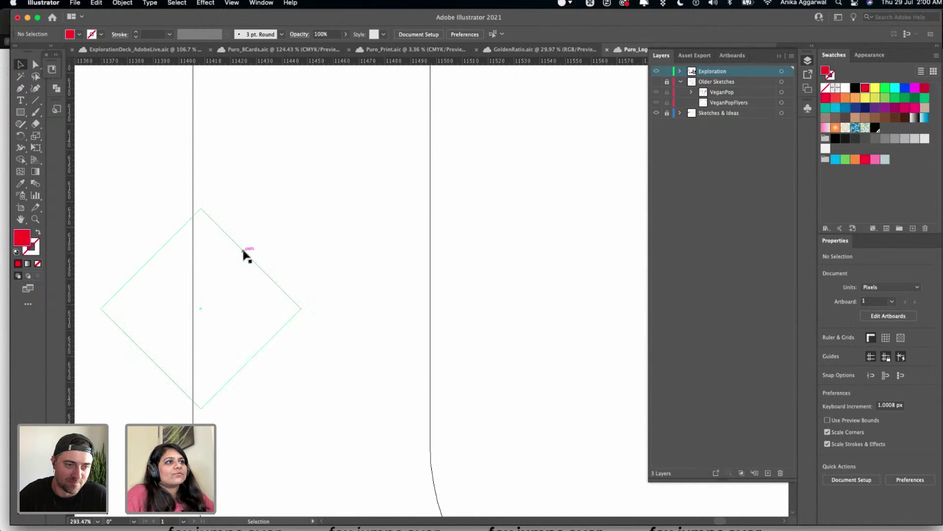
pyautogui.press('Left')
pyautogui.press('Left')
pyautogui.press('Left')
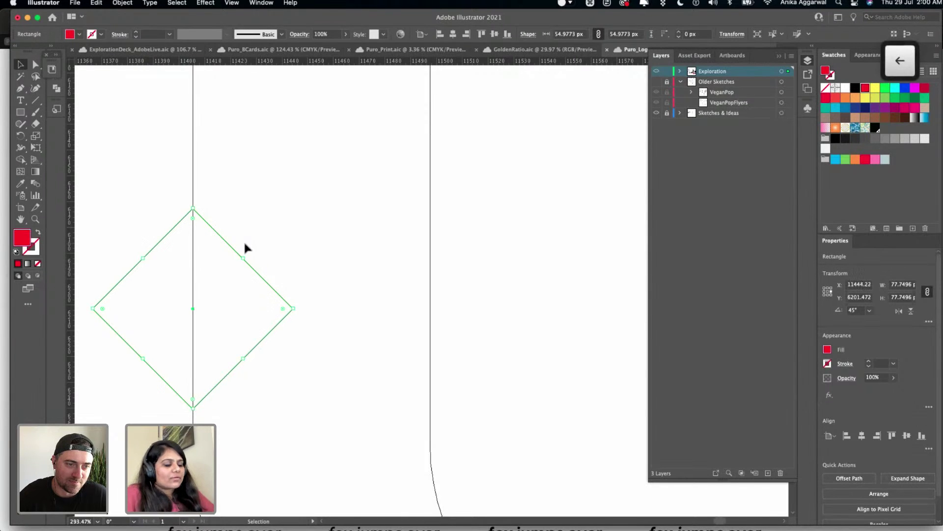
pyautogui.press('super+y')
pyautogui.scroll(-6, 244, 241)
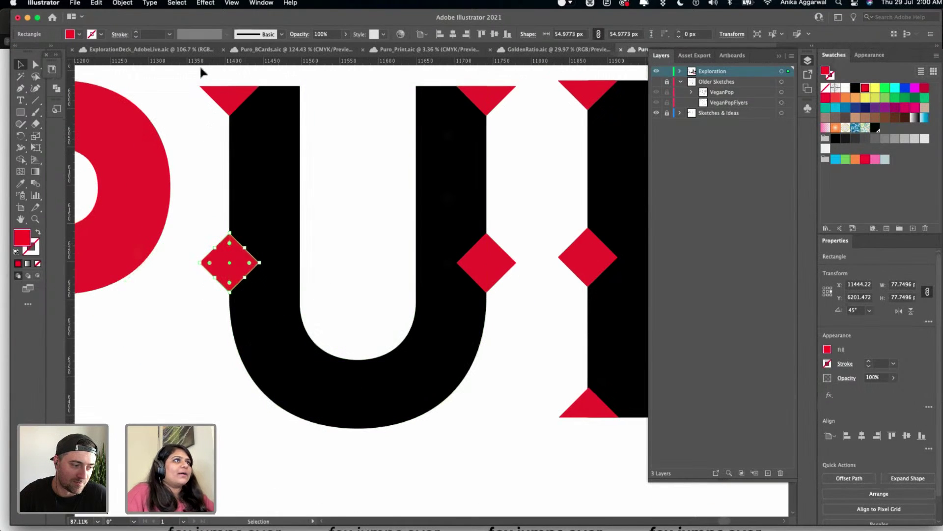
# - Select the copied U with its red pieces and merge them into one red letter with Shape Builder
pyautogui.keyDown('shift'); pyautogui.click(471, 118); pyautogui.keyUp('shift')
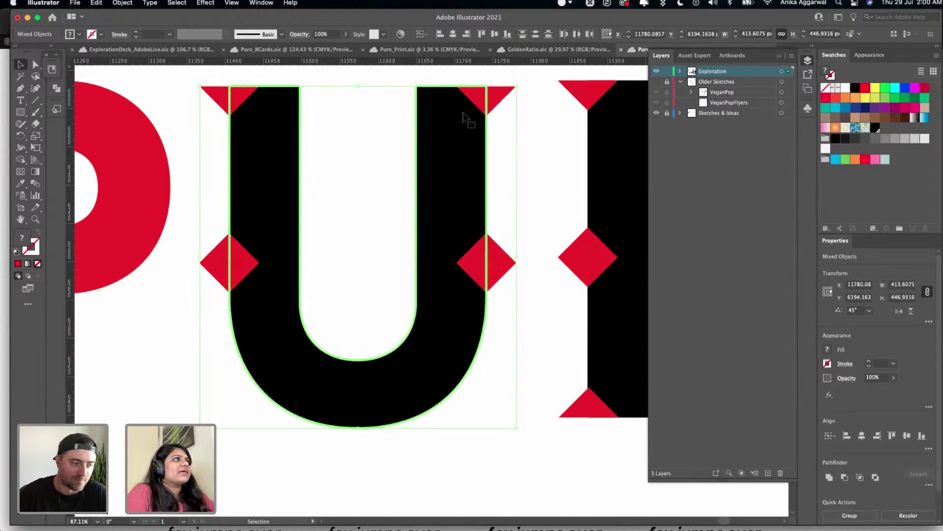
pyautogui.moveTo(520, 109); pyautogui.dragTo(204, 76)
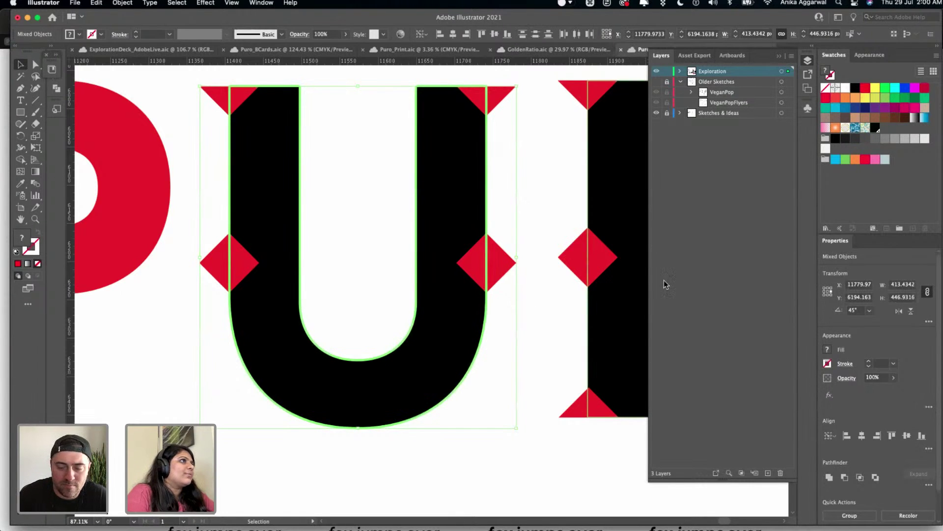
pyautogui.click(558, 163)
pyautogui.moveTo(520, 88); pyautogui.dragTo(199, 394)
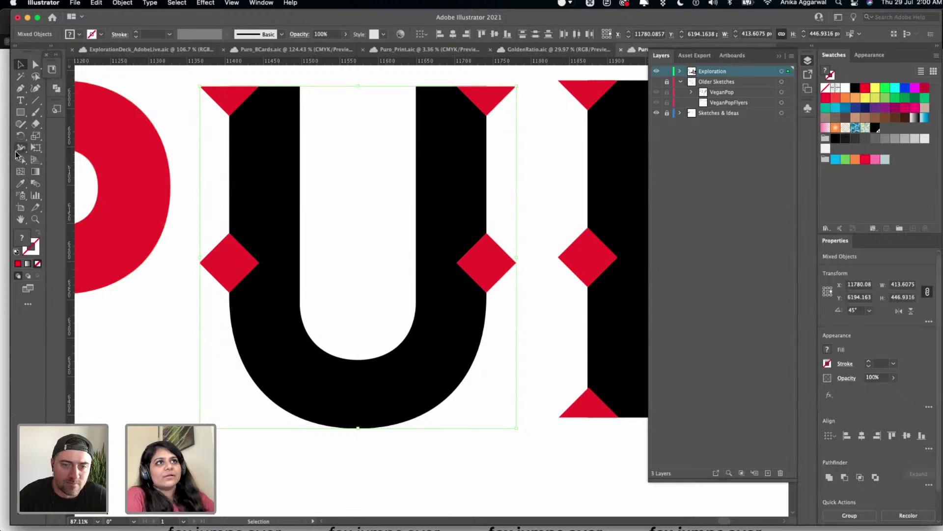
pyautogui.click(20, 158)
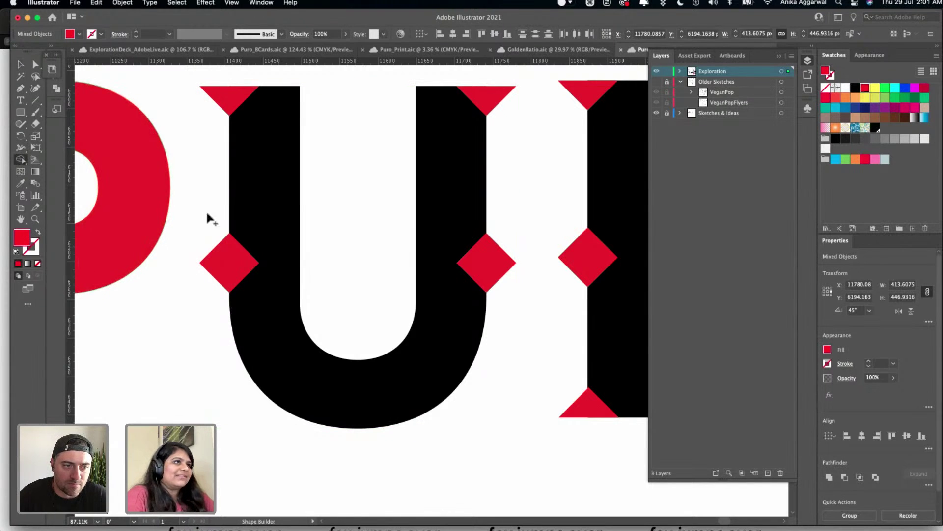
pyautogui.moveTo(230, 97)
pyautogui.mouseDown()
pyautogui.moveTo(259, 127)
pyautogui.moveTo(487, 96)
pyautogui.moveTo(445, 127)
pyautogui.moveTo(356, 301)
pyautogui.moveTo(274, 352)
pyautogui.moveTo(268, 339)
pyautogui.mouseUp()
# - Cut the two diamonds out of the merged U to leave a notch on each side, and deselect it
pyautogui.keyDown('alt'); pyautogui.click(228, 266); pyautogui.keyUp('alt')
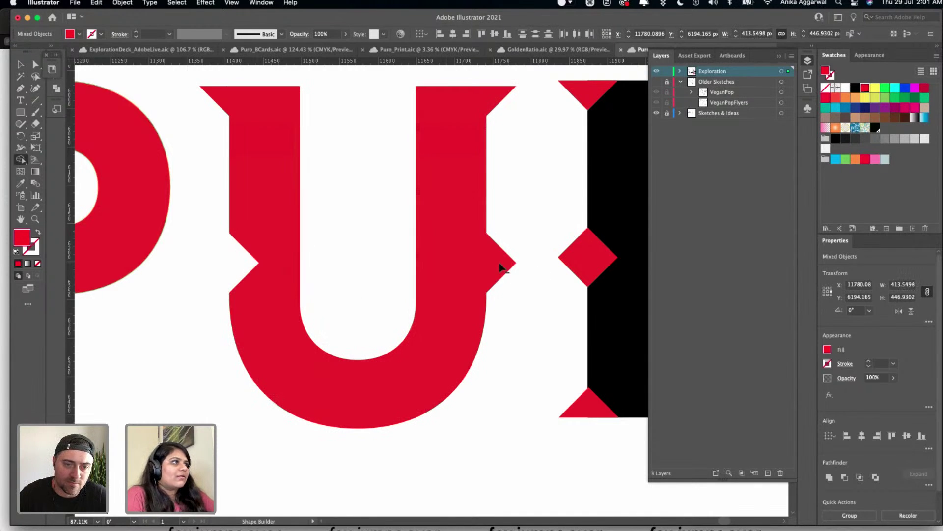
pyautogui.keyDown('alt'); pyautogui.click(473, 268); pyautogui.keyUp('alt')
pyautogui.press('v')
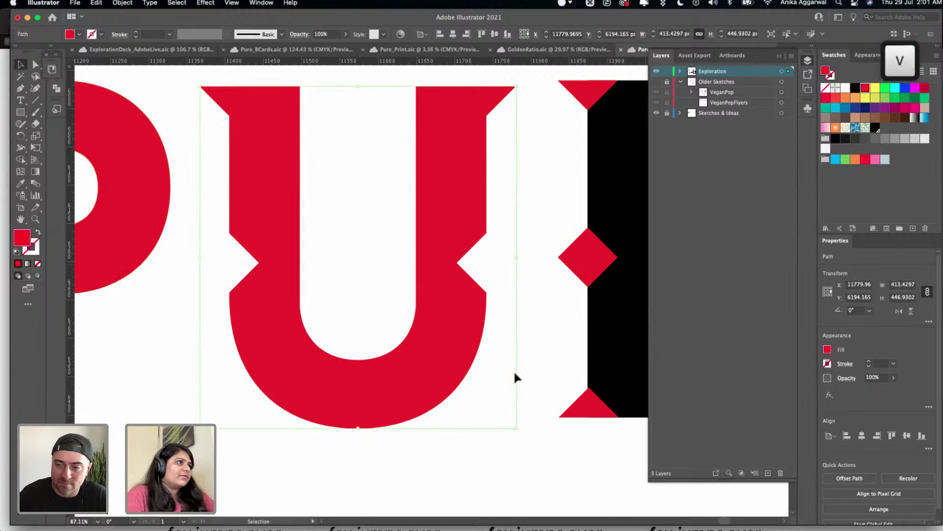
pyautogui.click(523, 467)
pyautogui.scroll(-5, 525, 469)
pyautogui.scroll(-4, 523, 461)
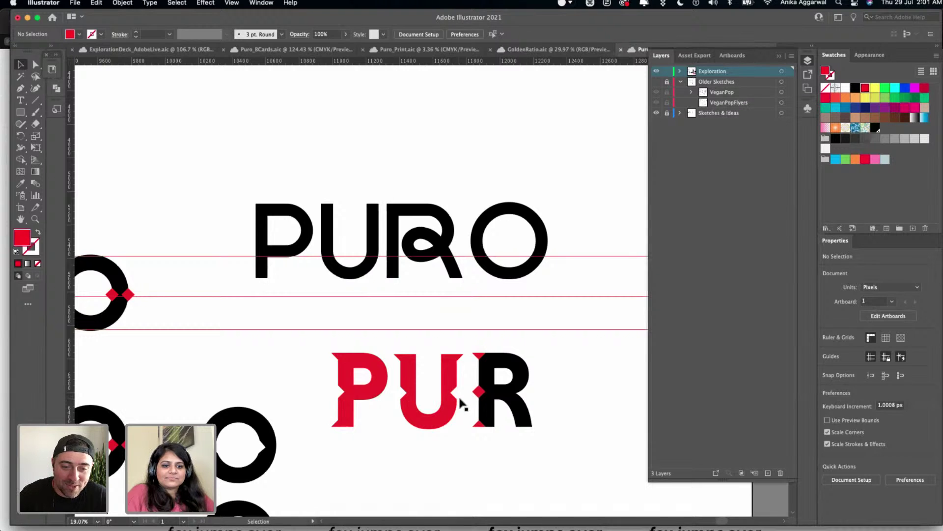
pyautogui.scroll(5, 462, 404)
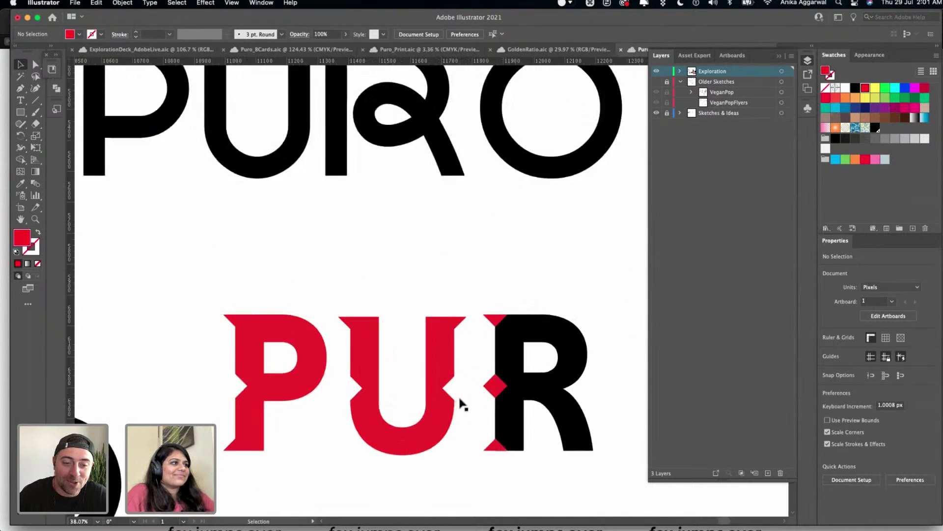
pyautogui.click(432, 257)
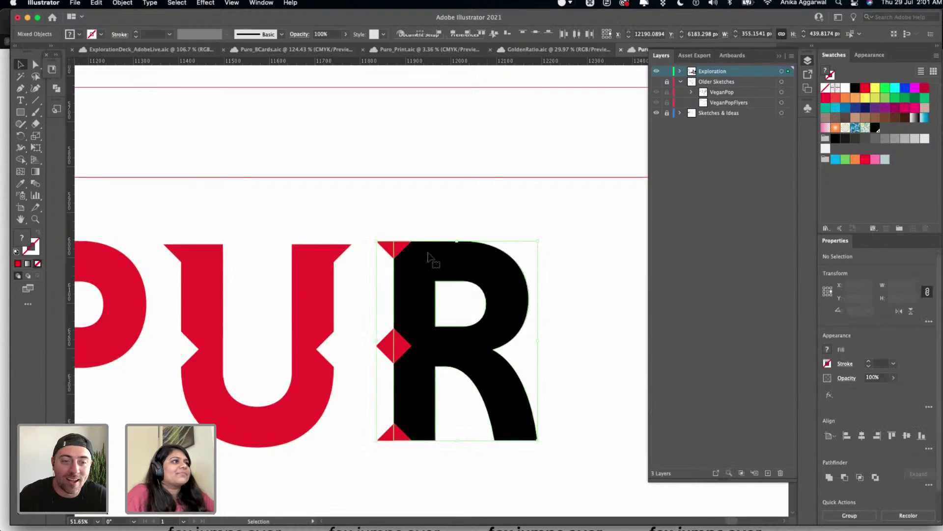
pyautogui.click(892, 435)
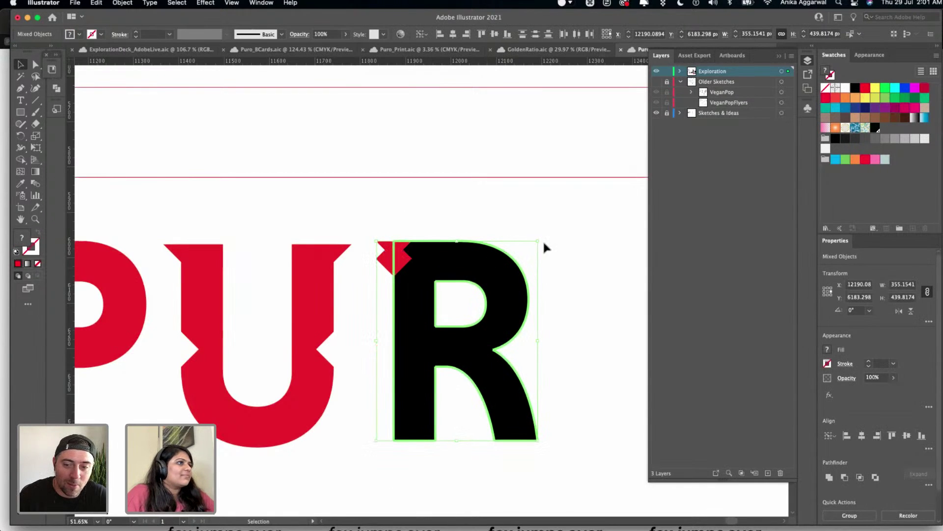
pyautogui.press('cmd+z')
pyautogui.click(506, 230)
pyautogui.click(423, 279)
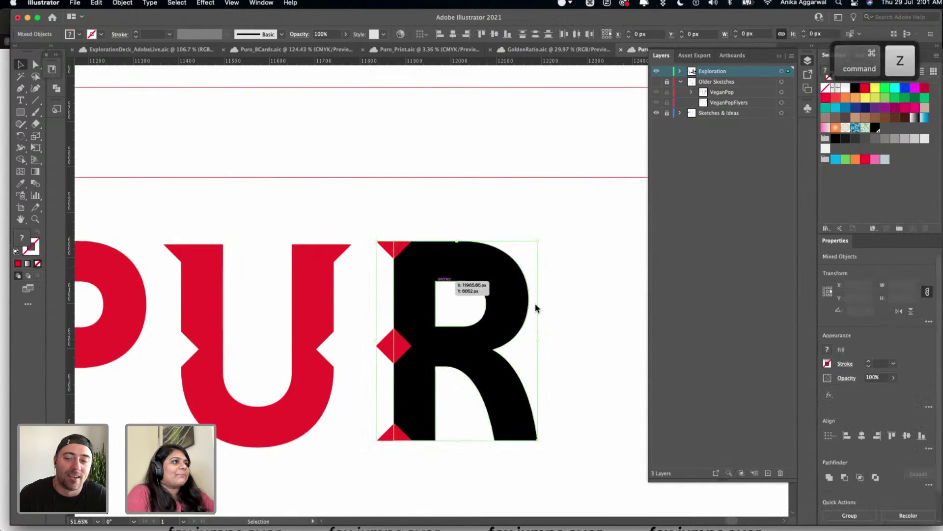
pyautogui.click(473, 223)
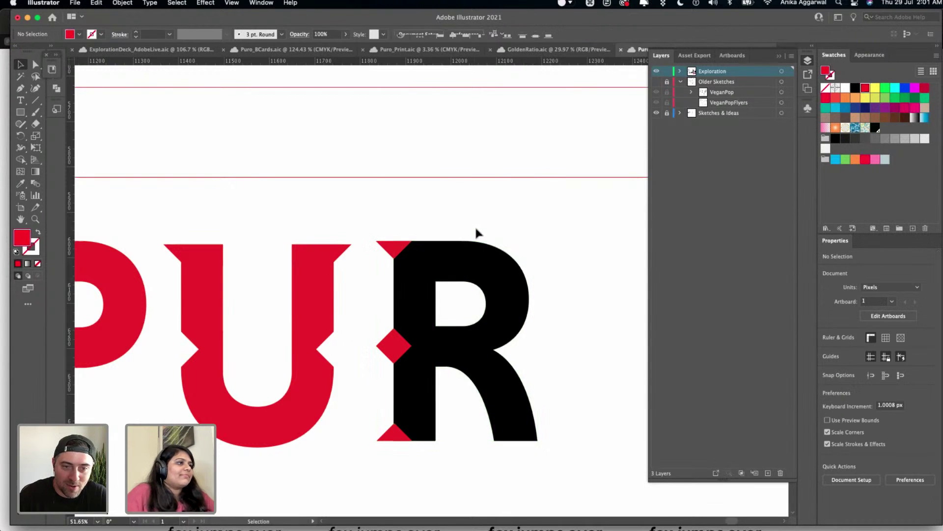
# - Merge the copied R with its red serif triangles using Shape Builder and cut the diamond notch out of its stem
pyautogui.scroll(5, 396, 238)
pyautogui.scroll(-1, 300, 160)
pyautogui.moveTo(299, 120); pyautogui.dragTo(559, 446)
pyautogui.click(21, 160)
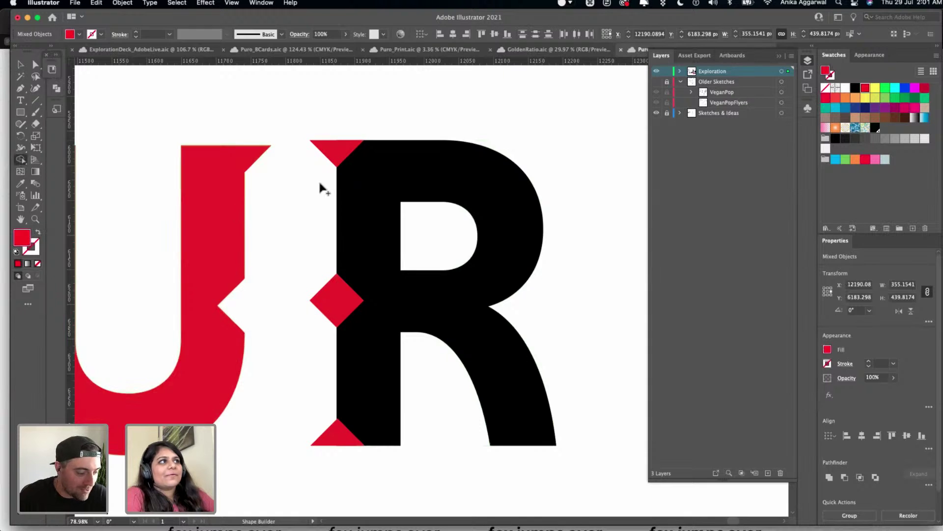
pyautogui.moveTo(340, 155); pyautogui.dragTo(327, 156)
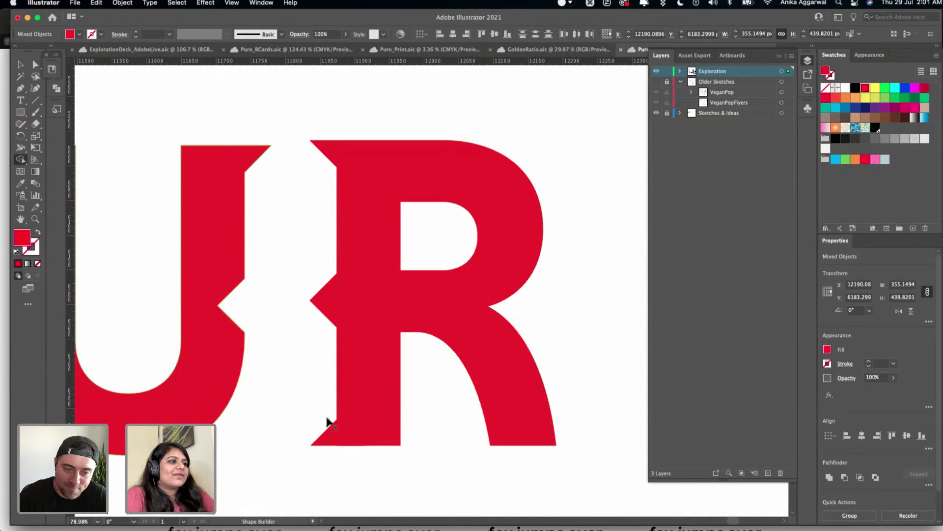
pyautogui.keyDown('alt'); pyautogui.click(335, 297); pyautogui.keyUp('alt')
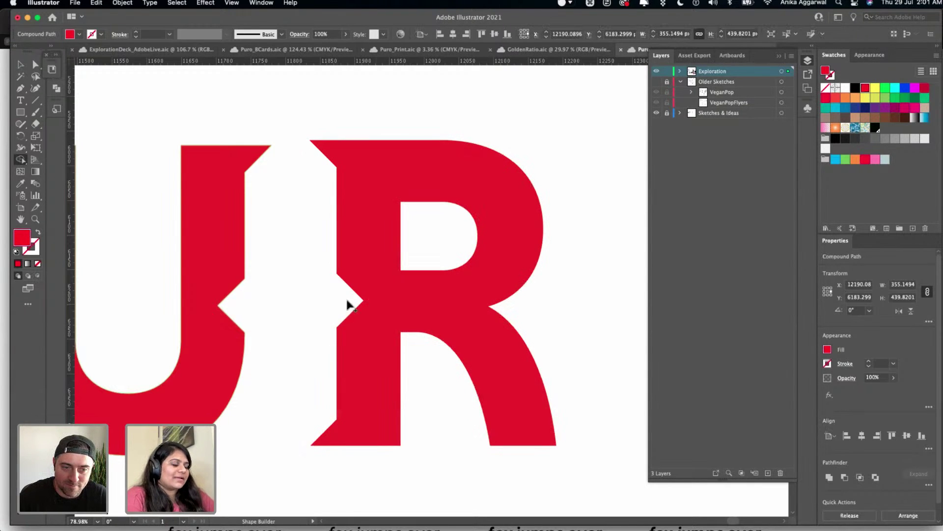
pyautogui.press('v')
# - Place a copy of the black O with the notched counter after the red R to complete the PURO wordmark
pyautogui.scroll(-5, 422, 94)
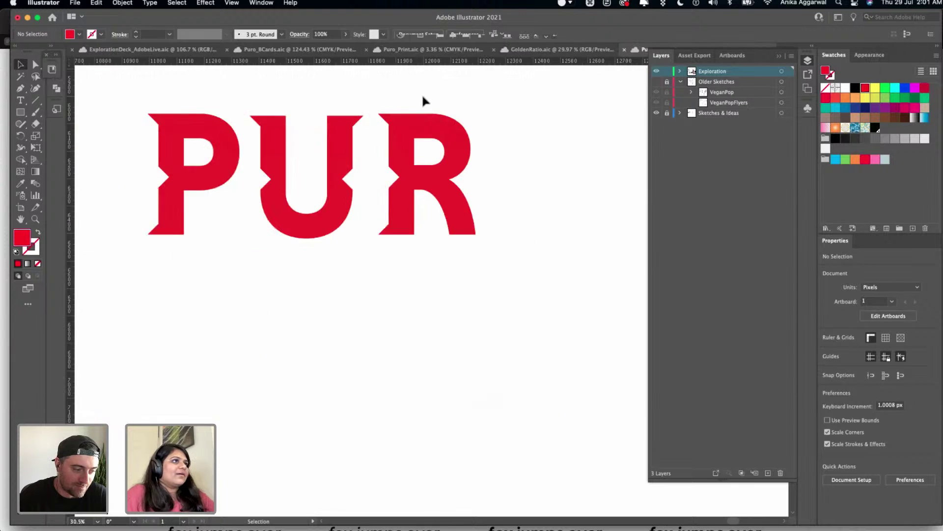
pyautogui.scroll(-3, 384, 270)
pyautogui.scroll(2, 382, 263)
pyautogui.click(216, 216)
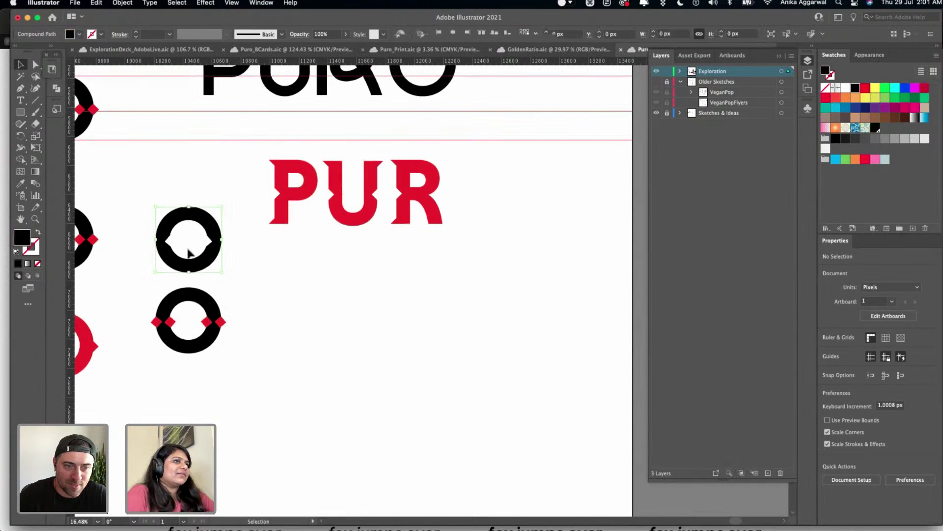
pyautogui.moveTo(217, 216); pyautogui.dragTo(519, 162)
pyautogui.click(462, 148)
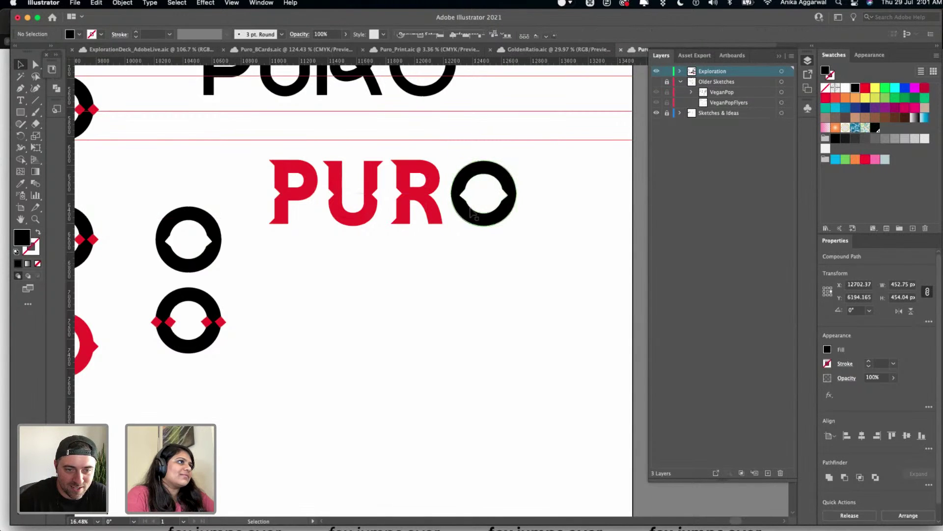
# - Recolour the red P, U and R black to match the O
pyautogui.moveTo(441, 155); pyautogui.dragTo(266, 246)
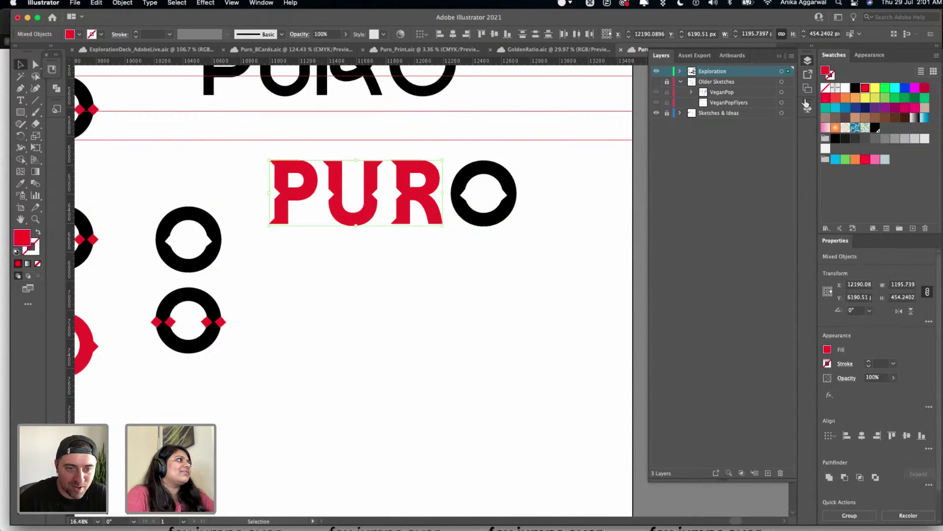
pyautogui.click(855, 87)
pyautogui.click(523, 269)
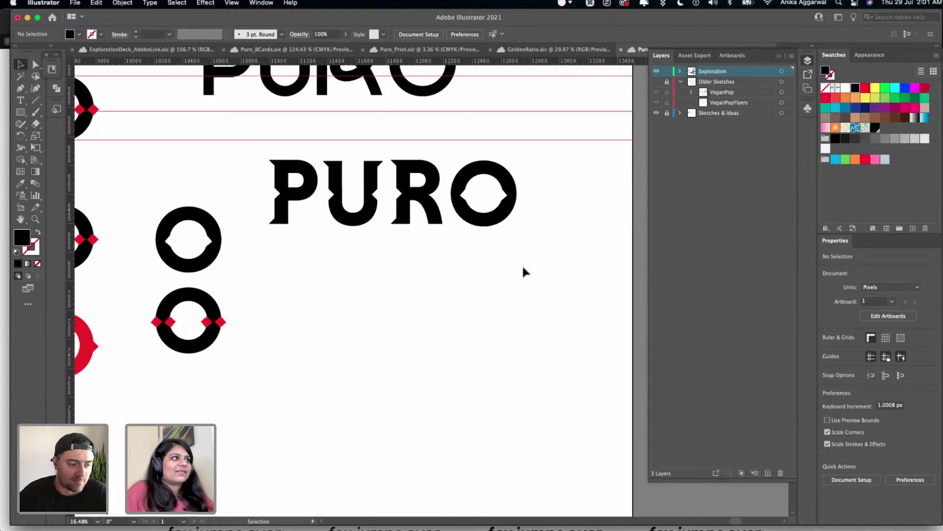
# - Examine the notched PURO wordmark and compare it with the lettering references in the ExplorationDeck_AdobeLive document
pyautogui.scroll(3, 522, 268)
pyautogui.scroll(2, 523, 267)
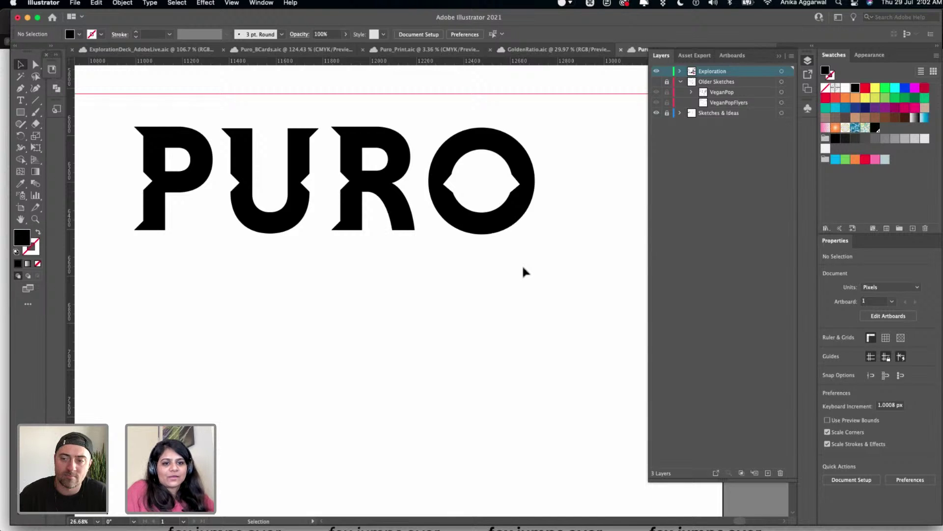
pyautogui.scroll(3, 523, 268)
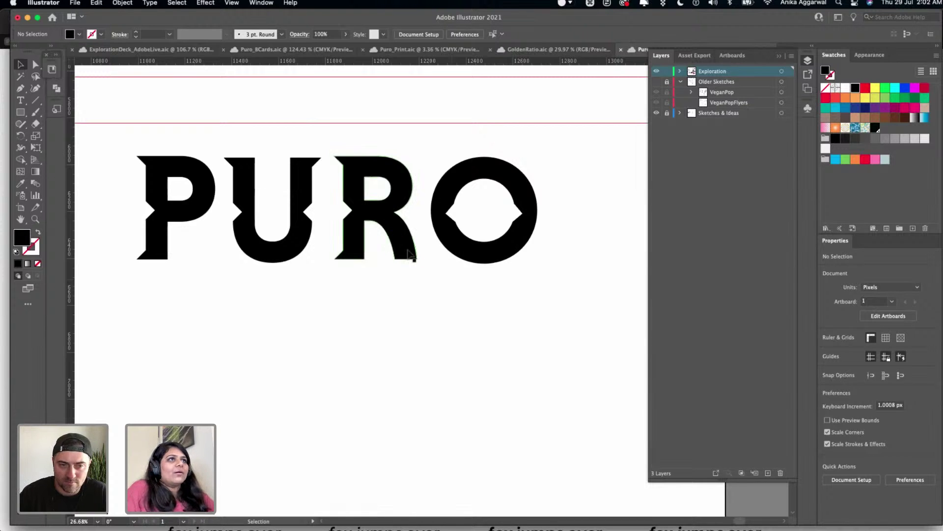
pyautogui.scroll(-3, 408, 250)
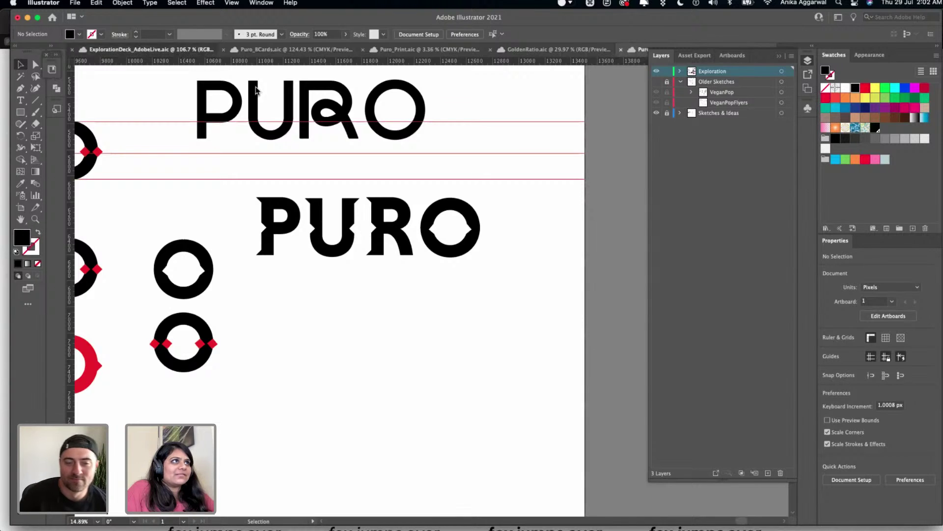
pyautogui.hotkey('ctrl', 'Tab')
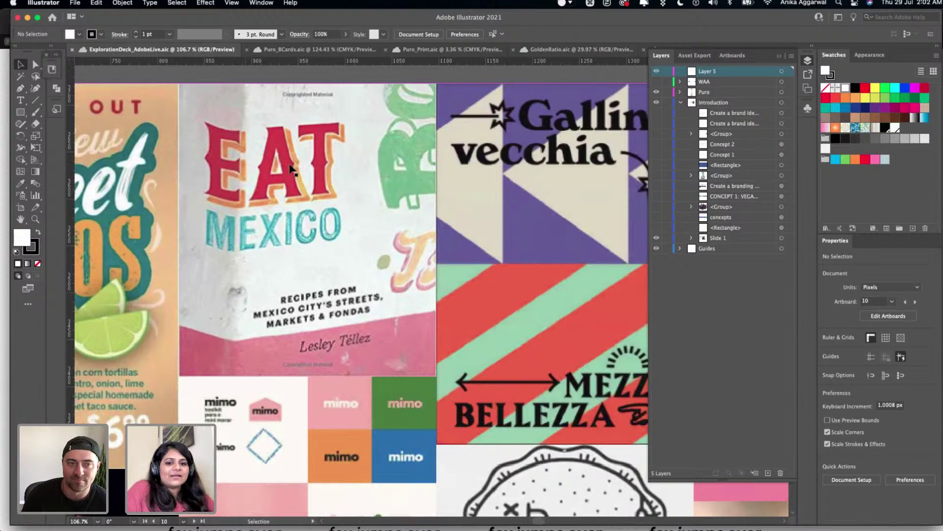
pyautogui.scroll(-5, 291, 168)
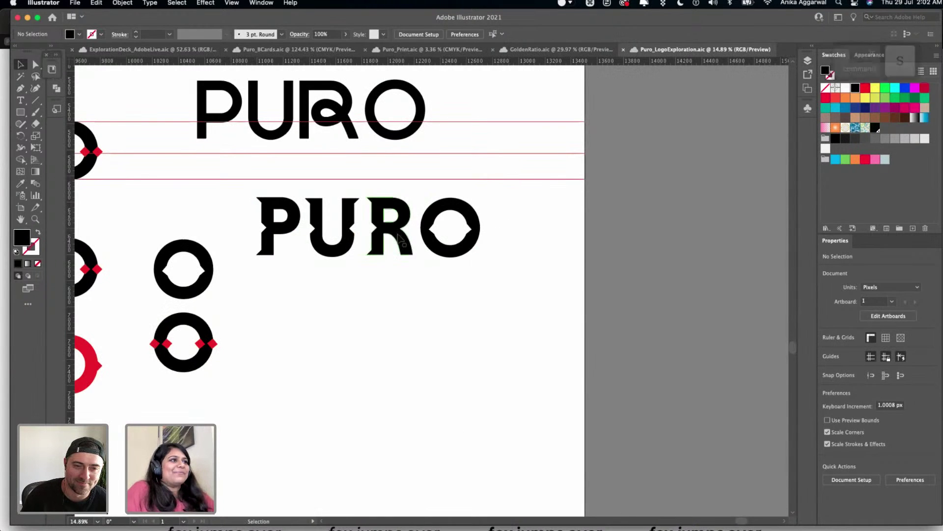
pyautogui.scroll(3, 343, 220)
pyautogui.scroll(1, 335, 217)
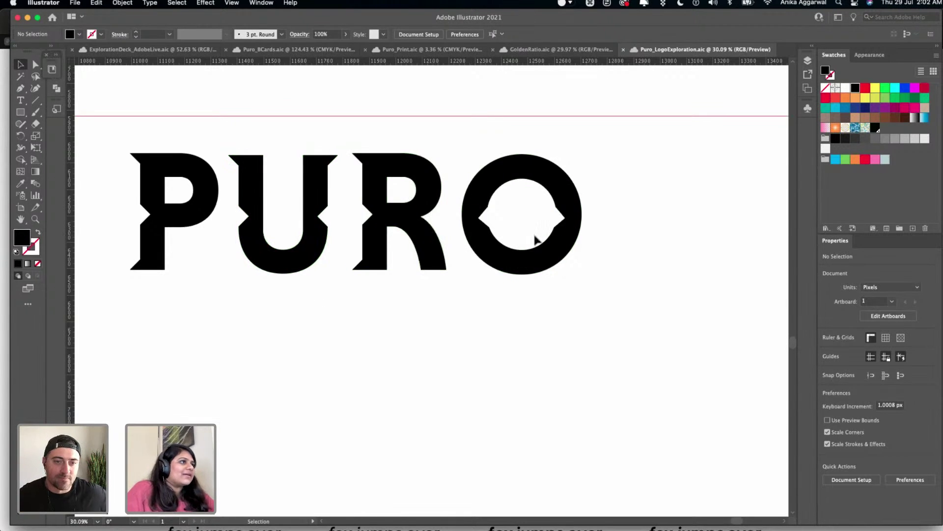
# - Move the notched PURO wordmark down and right into the open space beside the two spare O's, and save the document
pyautogui.scroll(-5, 537, 238)
pyautogui.moveTo(353, 192); pyautogui.dragTo(517, 274)
pyautogui.moveTo(504, 218); pyautogui.dragTo(546, 262)
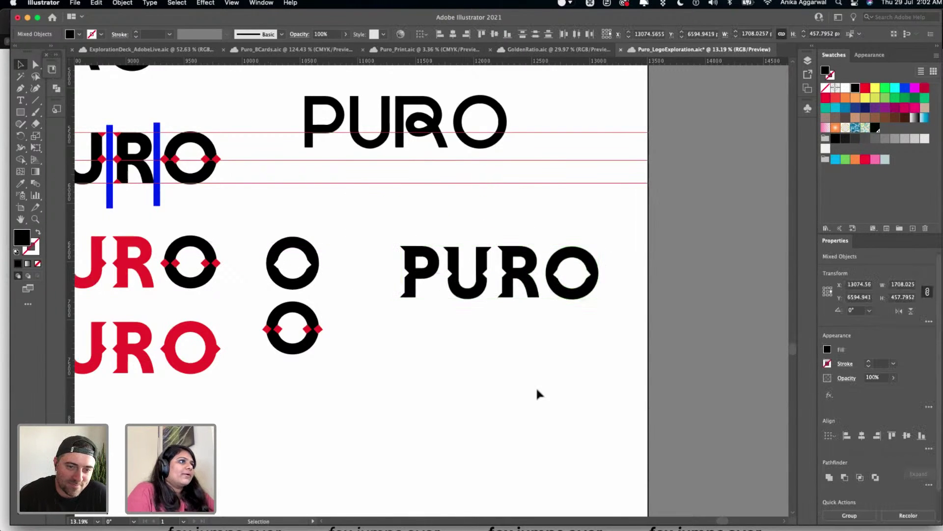
pyautogui.click(536, 386)
pyautogui.scroll(-4, 505, 308)
pyautogui.scroll(6, 505, 311)
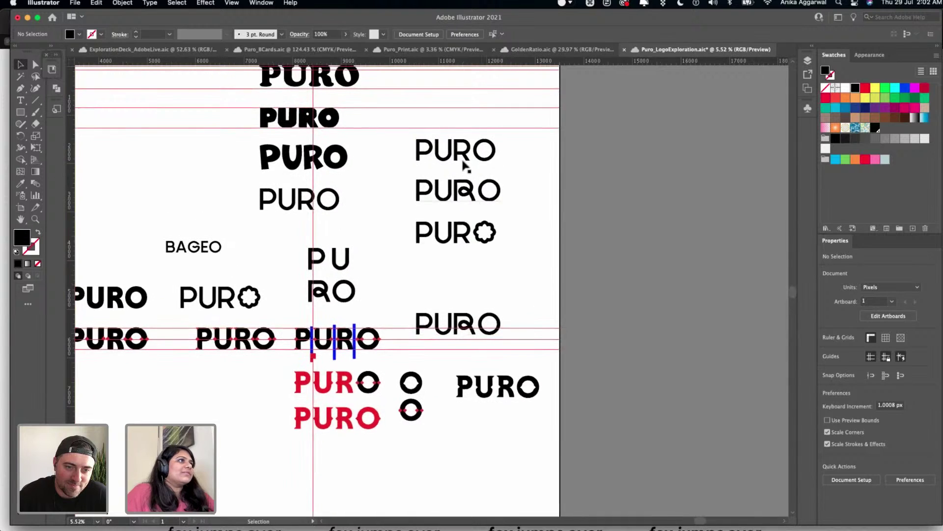
pyautogui.press('super+s')
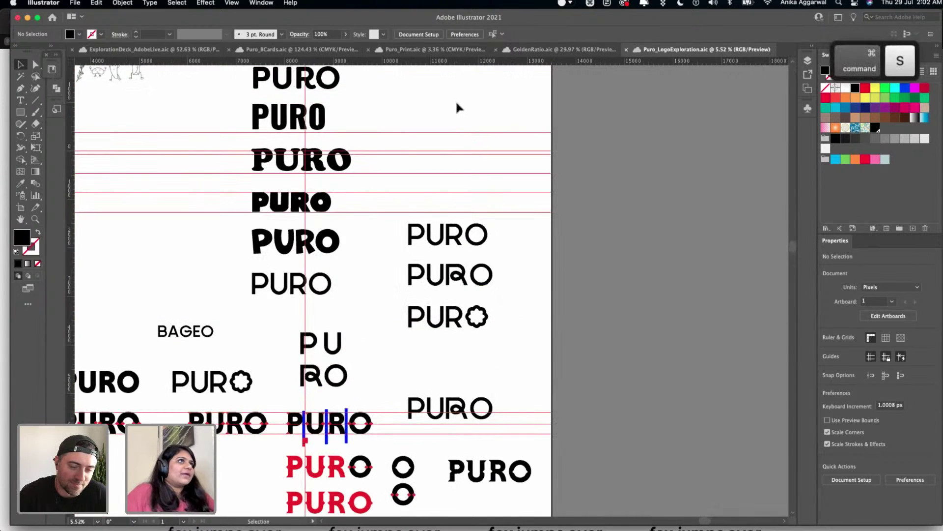
# - Unlock the Sketches & Ideas layer that holds the food character sketches
pyautogui.scroll(-3, 456, 100)
pyautogui.scroll(8, 207, 72)
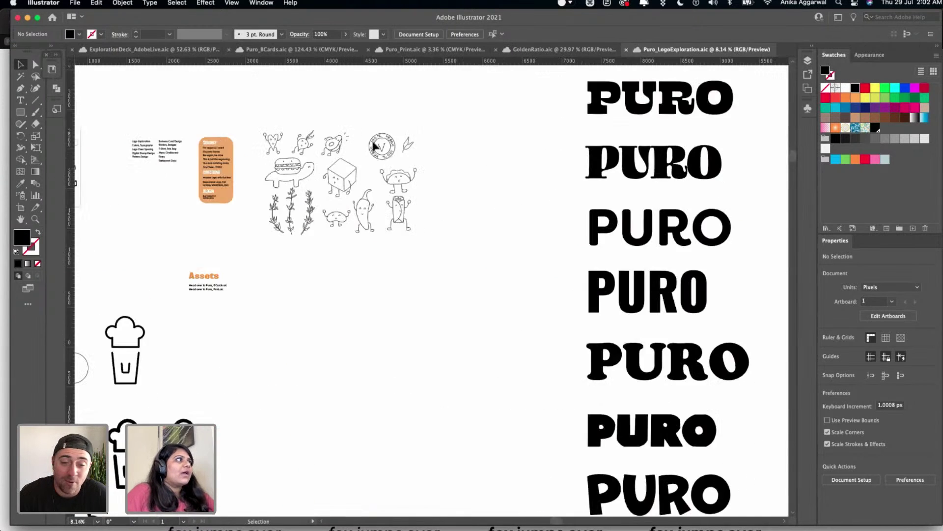
pyautogui.click(808, 61)
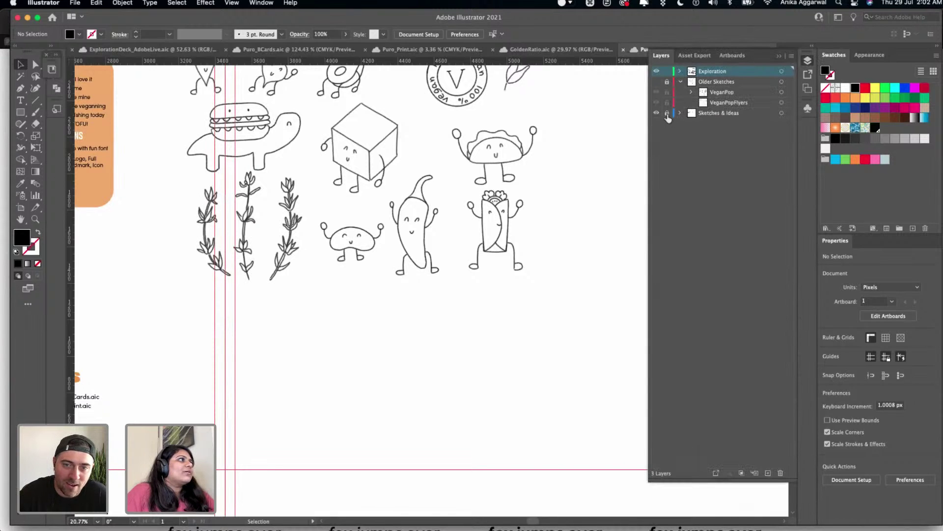
pyautogui.click(667, 113)
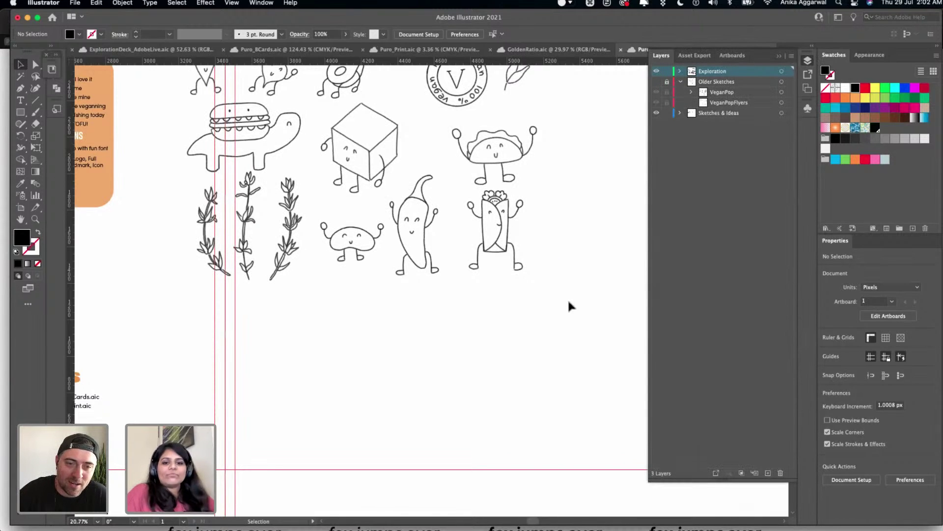
# - Select the PuroPattern.png image with the food character sketches
pyautogui.scroll(2, 240, 369)
pyautogui.scroll(4, 240, 369)
pyautogui.click(285, 298)
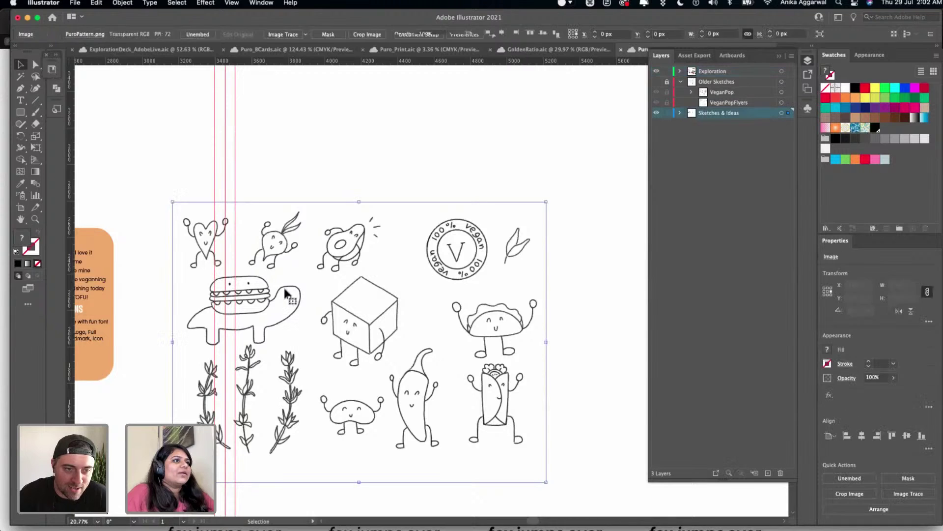
pyautogui.scroll(-5, 296, 212)
pyautogui.click(294, 229)
pyautogui.scroll(3, 294, 221)
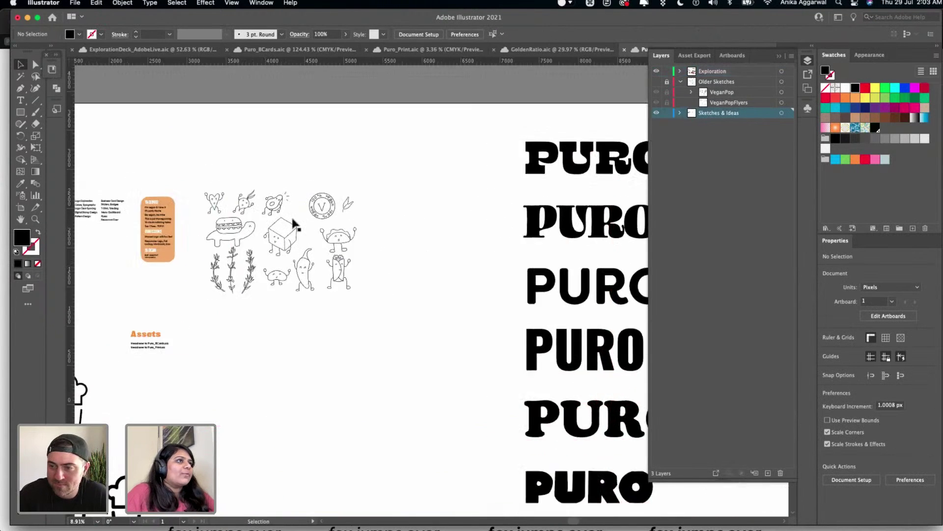
pyautogui.scroll(-2, 293, 237)
pyautogui.hscroll(-1, 293, 236)
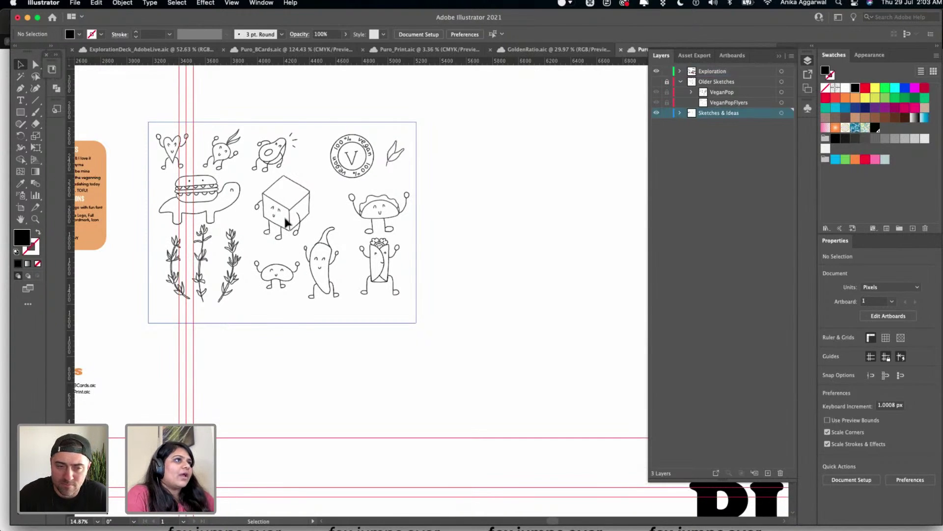
pyautogui.click(285, 219)
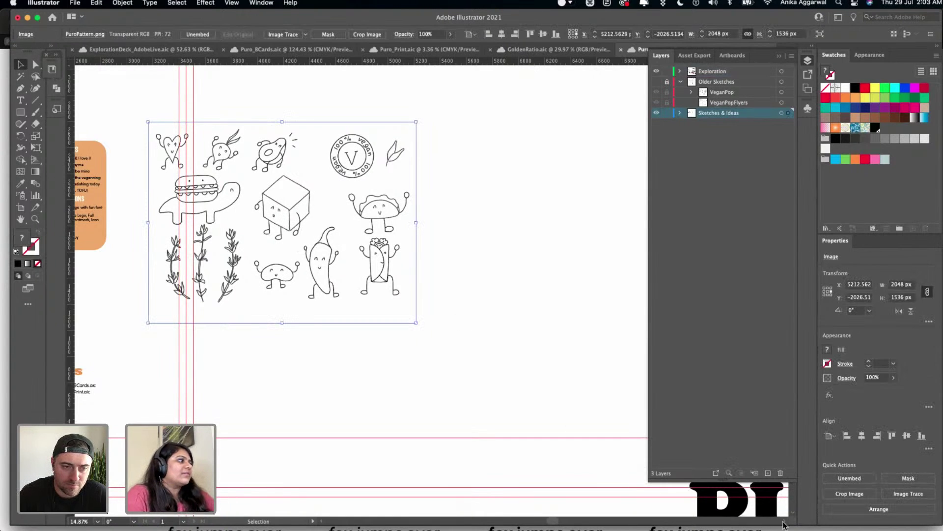
# - Undock the Properties panel and float it over the canvas near the food character sketches
pyautogui.click(899, 494)
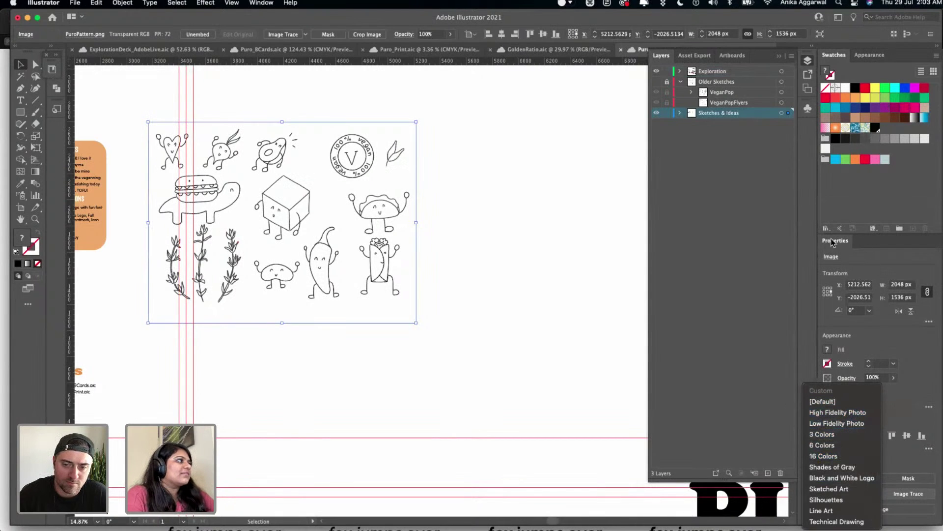
pyautogui.press('Escape')
pyautogui.moveTo(826, 240); pyautogui.dragTo(327, 80)
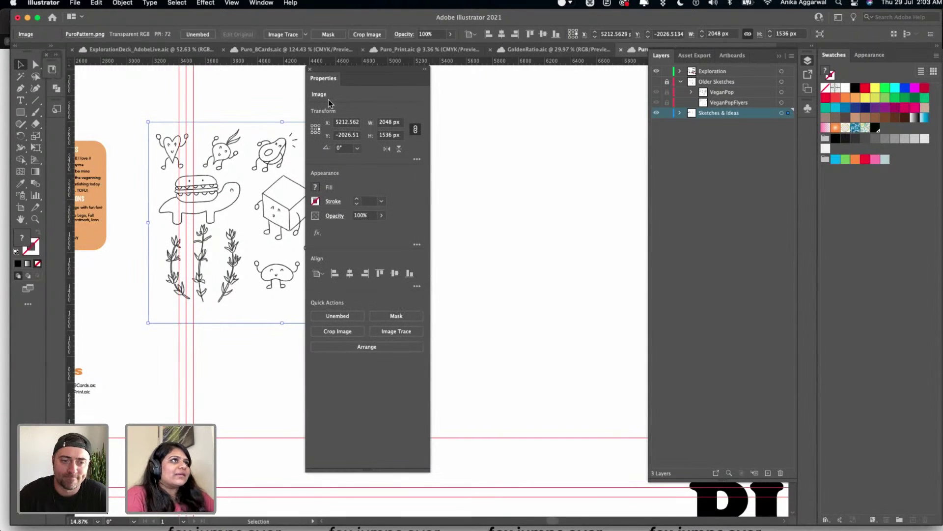
pyautogui.moveTo(416, 67); pyautogui.dragTo(494, 71)
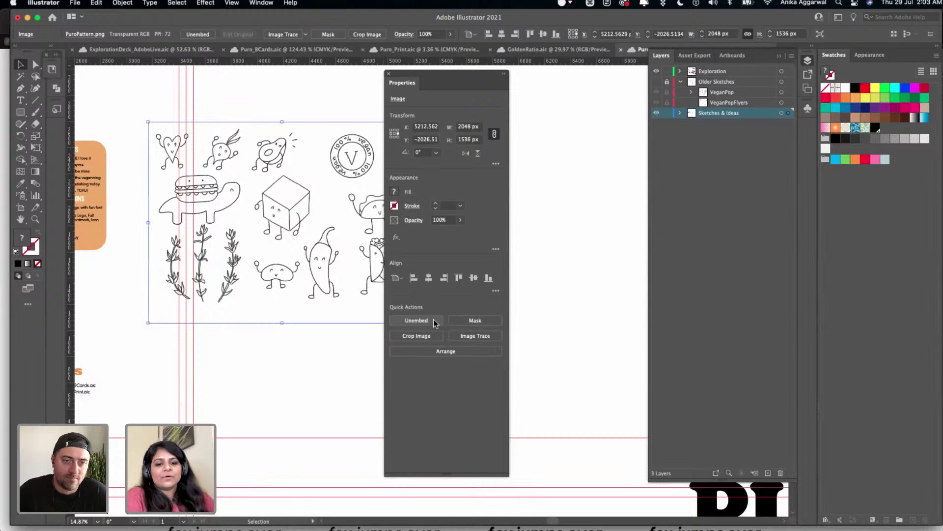
# - Image-trace the food character sketches with the Black and White Logo preset and open the detailed Image Trace settings
pyautogui.click(475, 335)
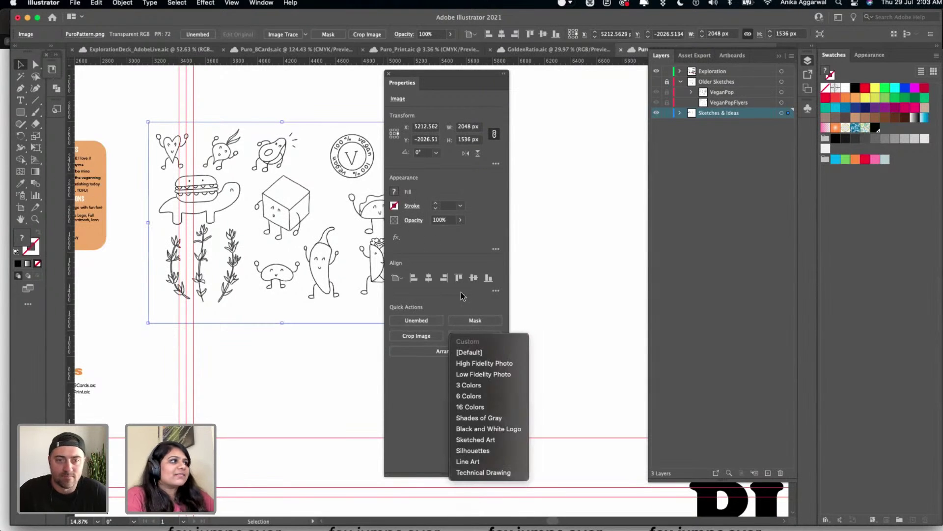
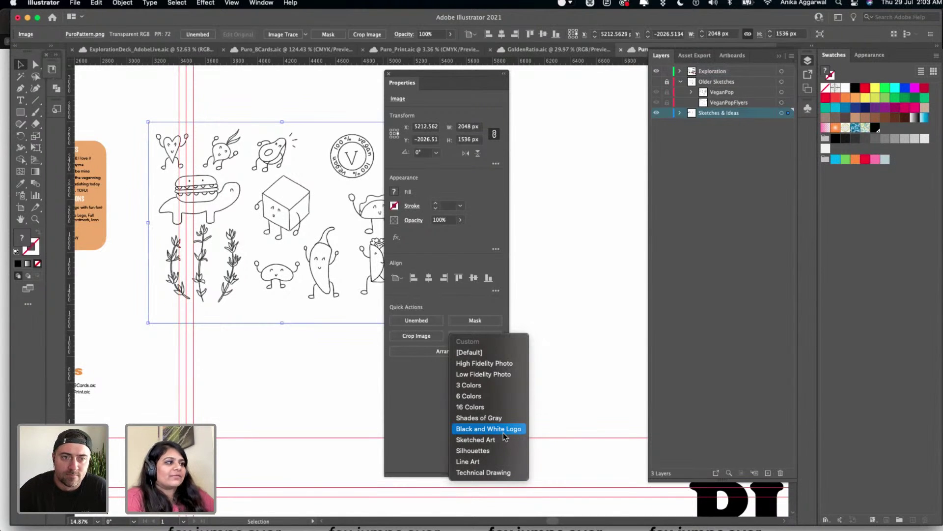
pyautogui.click(503, 434)
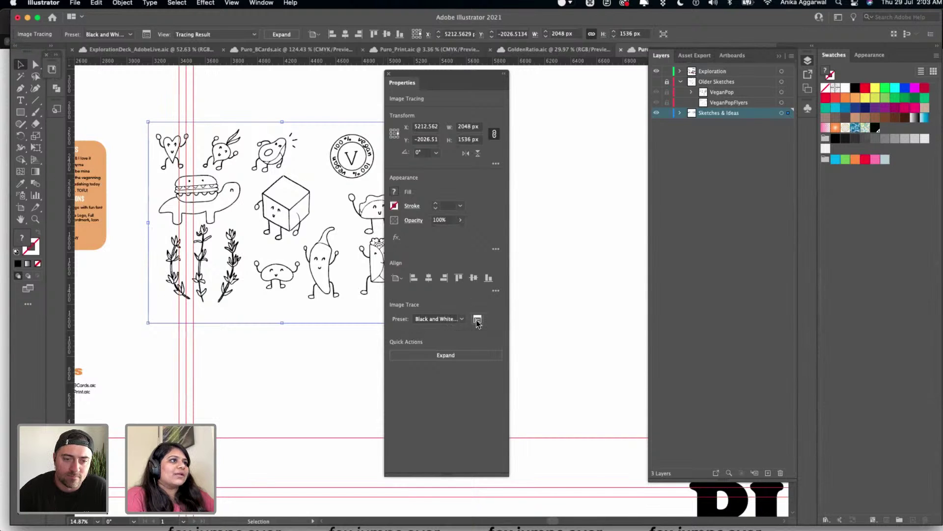
pyautogui.click(477, 319)
pyautogui.scroll(2, 340, 281)
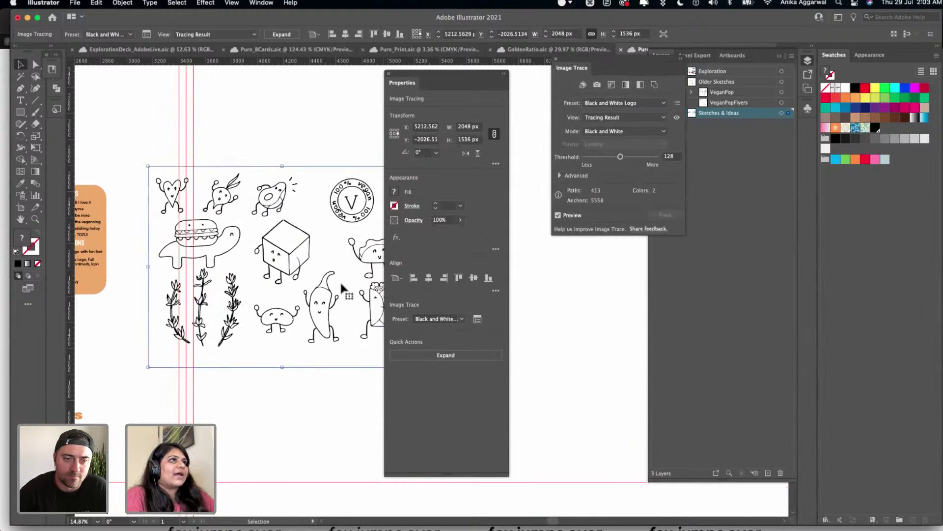
pyautogui.scroll(-5, 337, 280)
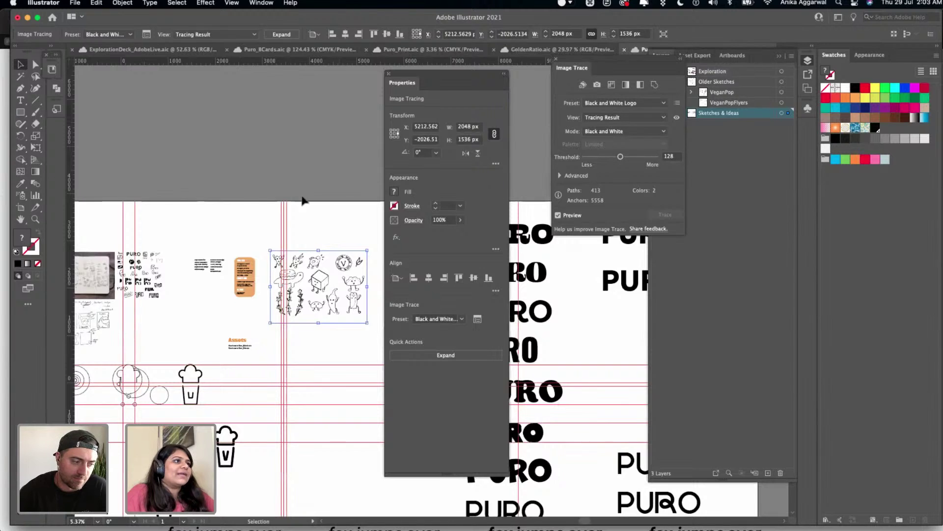
pyautogui.moveTo(329, 291)
pyautogui.mouseDown()
pyautogui.moveTo(302, 159)
pyautogui.moveTo(308, 133)
pyautogui.mouseUp()
pyautogui.click(568, 290)
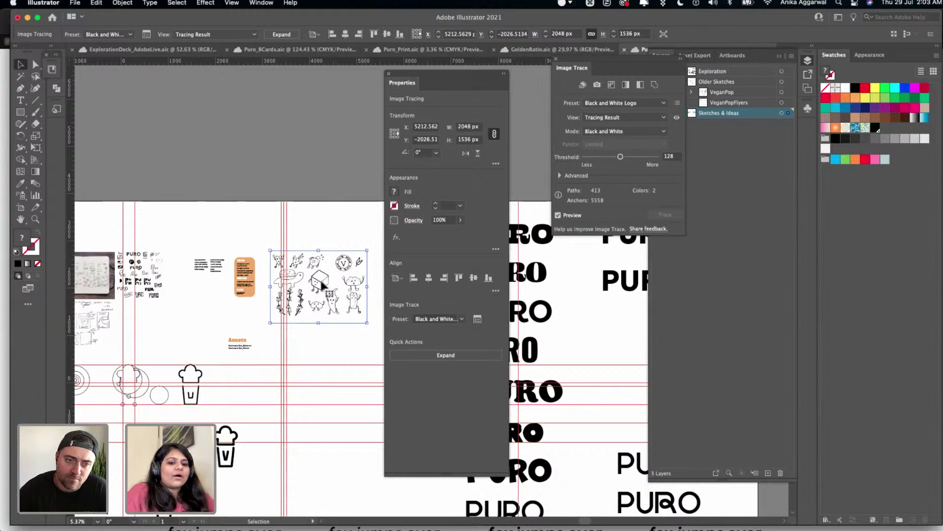
# - Set the tracing threshold to 162 and make the trace ignore white, using the advanced options
pyautogui.click(560, 175)
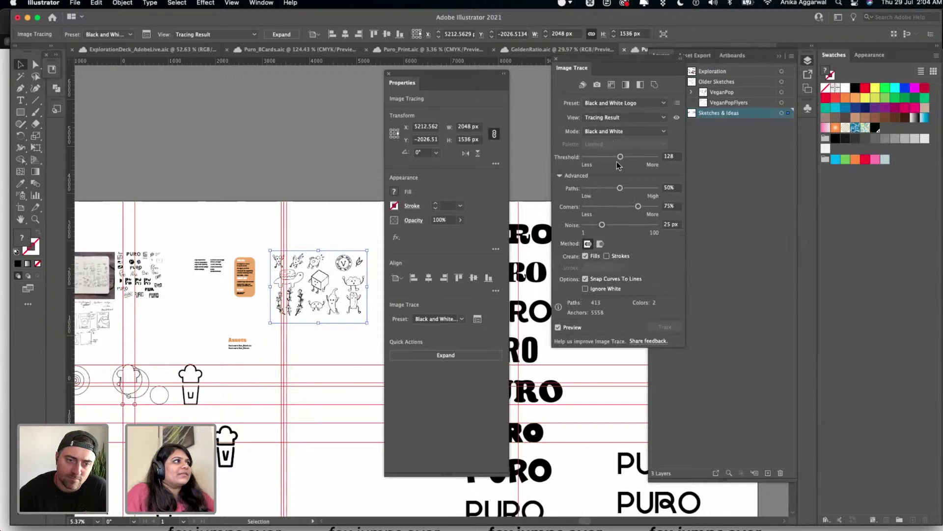
pyautogui.moveTo(633, 157); pyautogui.dragTo(632, 167)
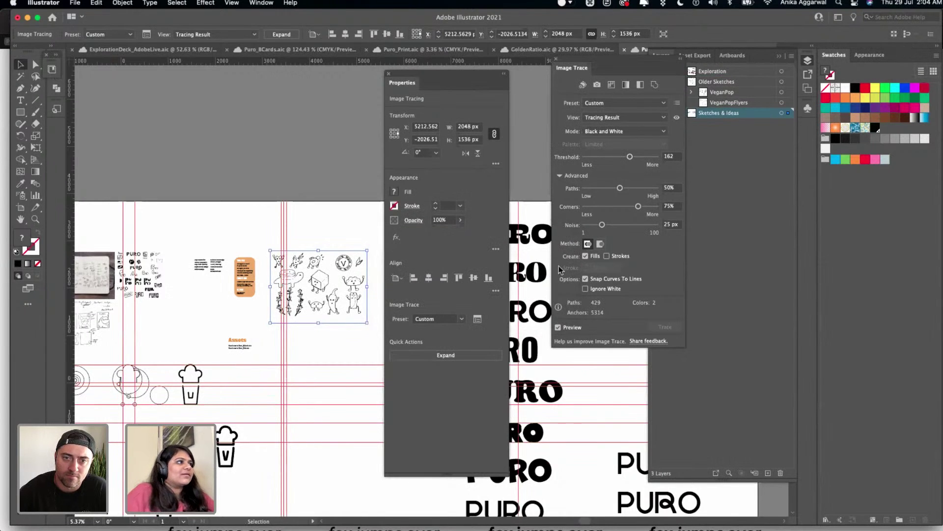
pyautogui.click(585, 289)
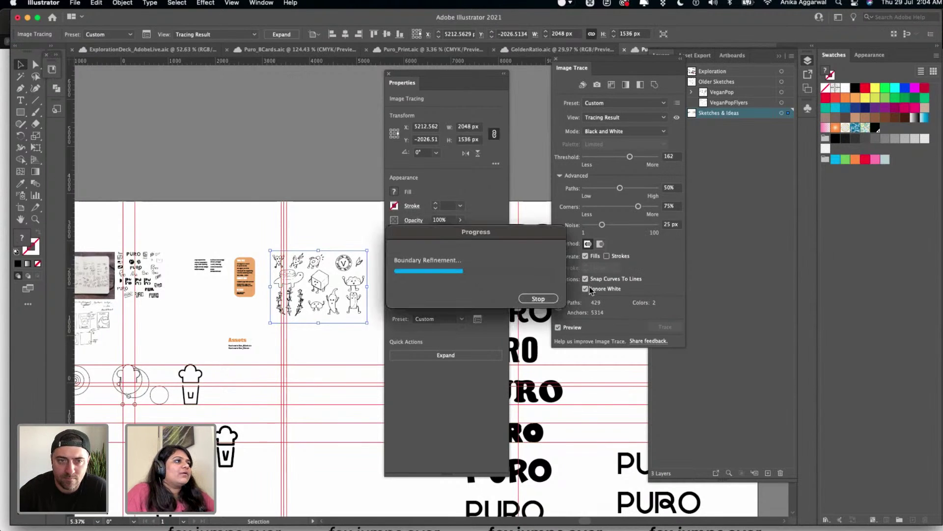
# - Expand the traced food character sketches into editable vector paths
pyautogui.click(452, 353)
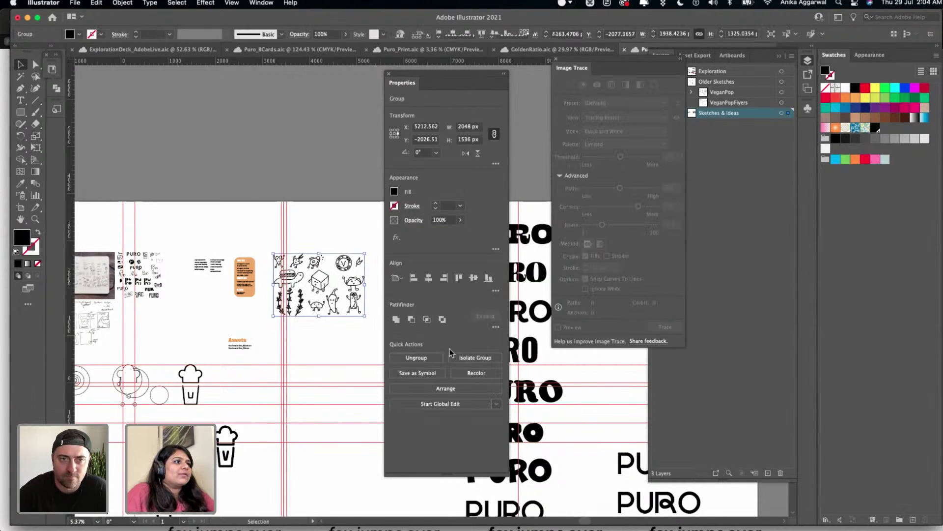
pyautogui.click(336, 216)
pyautogui.scroll(5, 319, 270)
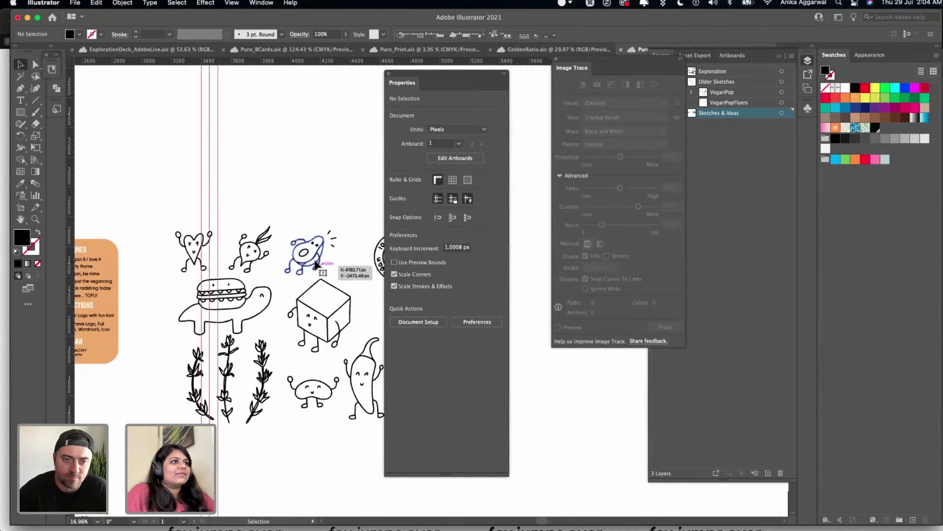
pyautogui.click(319, 270)
# - Close the Image Trace settings and dock the Properties panel beside Swatches and Appearance
pyautogui.click(556, 61)
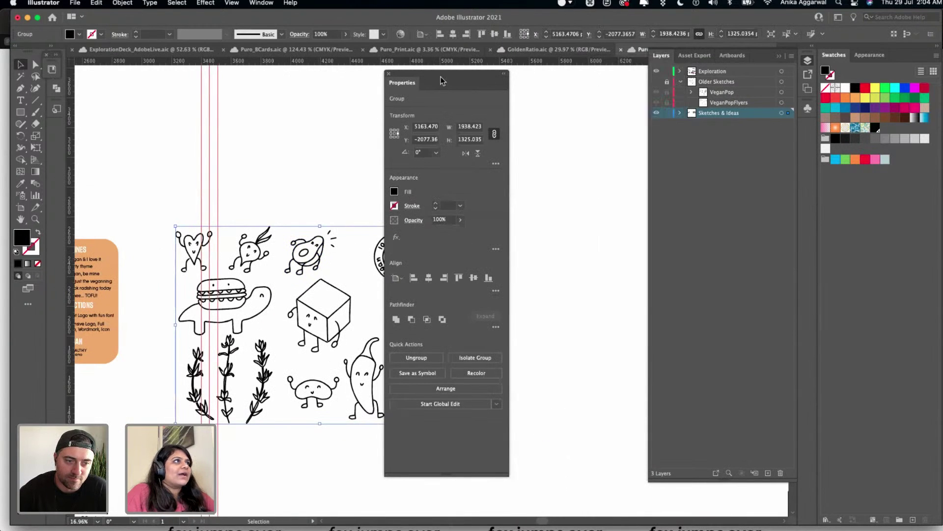
pyautogui.moveTo(441, 75); pyautogui.dragTo(860, 491)
pyautogui.click(835, 517)
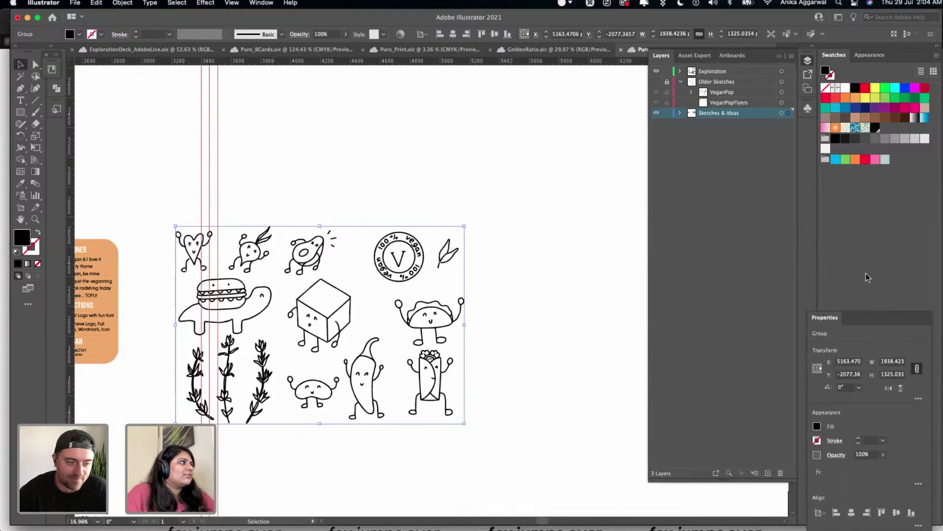
pyautogui.moveTo(811, 451); pyautogui.dragTo(905, 55)
pyautogui.click(534, 220)
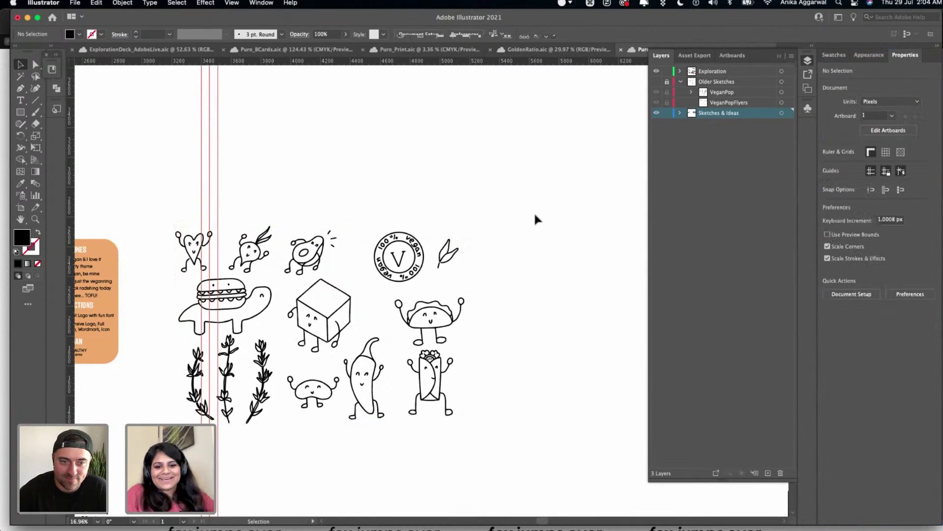
# - Examine the line quality of the vectorised food characters up close
pyautogui.scroll(5, 390, 228)
pyautogui.scroll(1, 343, 211)
pyautogui.click(343, 211)
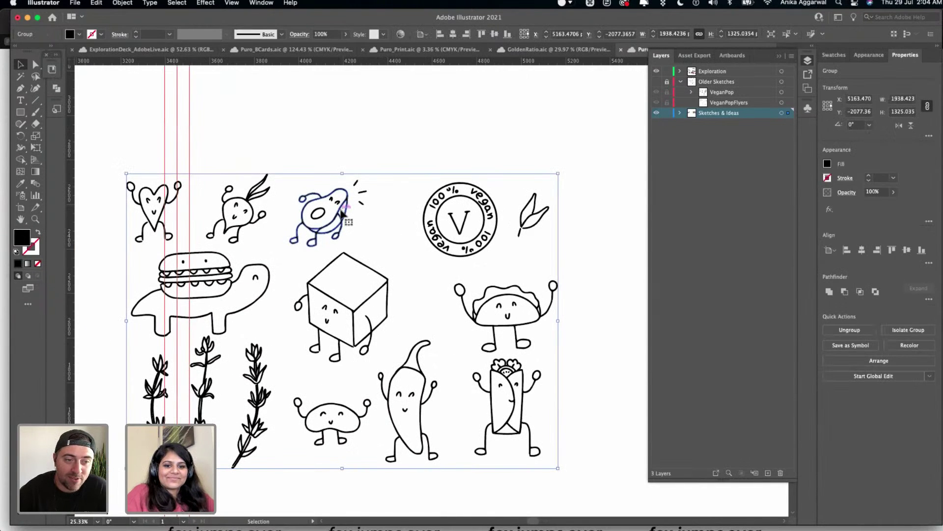
pyautogui.click(352, 157)
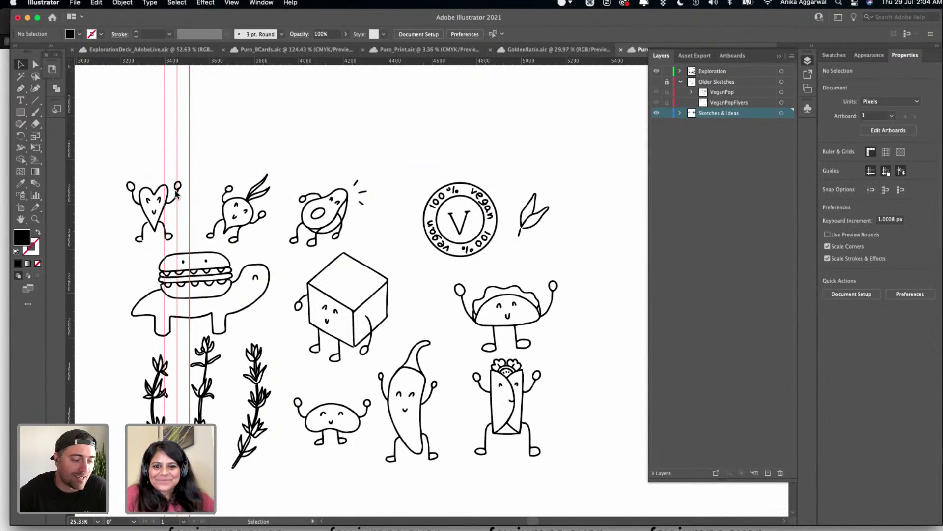
pyautogui.press('super+Tab')
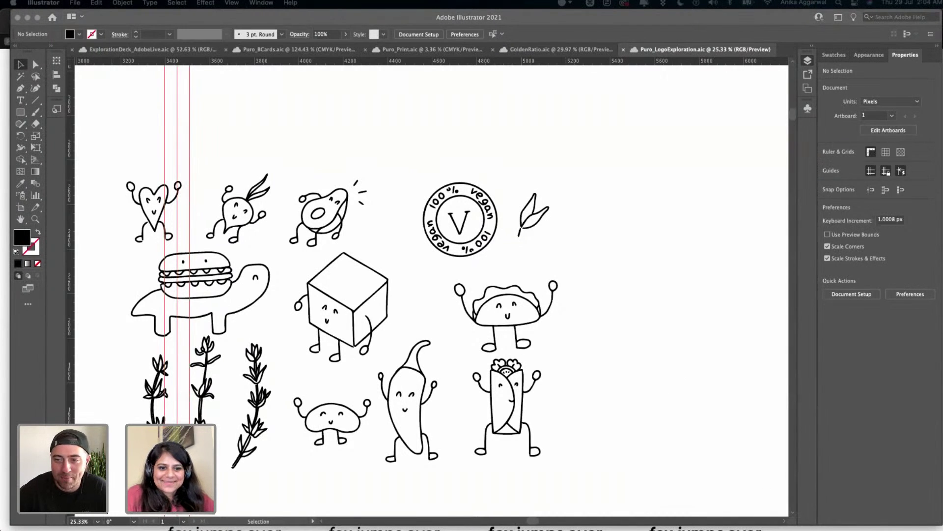
pyautogui.click(580, 211)
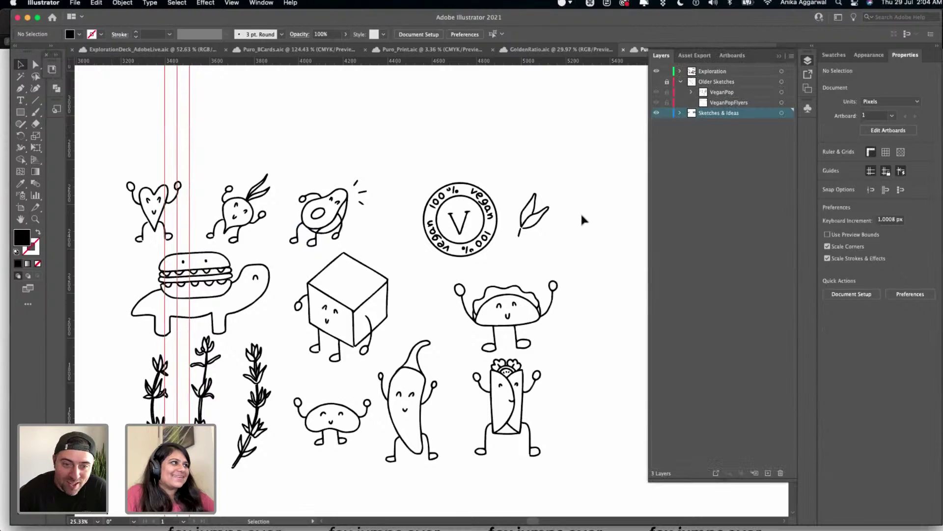
# - Save the logo exploration document with the vectorised food characters
pyautogui.scroll(-2, 579, 212)
pyautogui.scroll(-2, 578, 209)
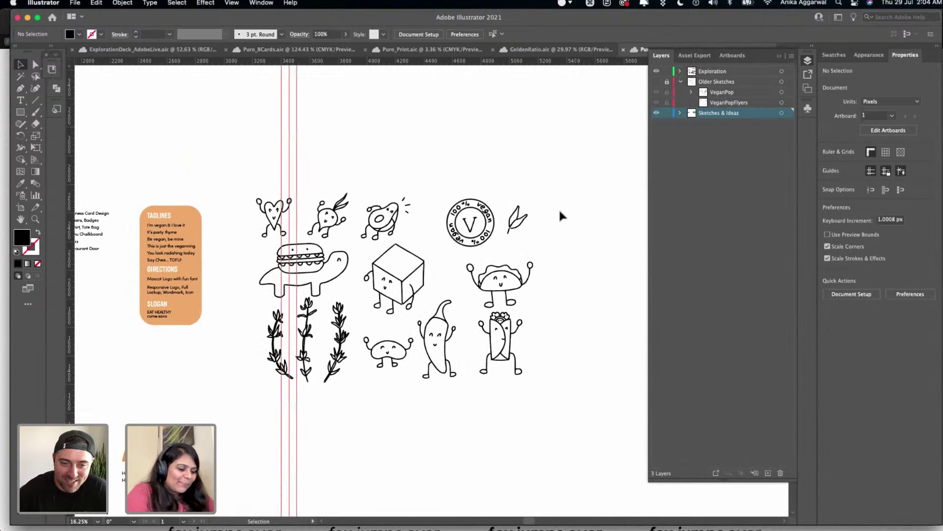
pyautogui.press('super+s')
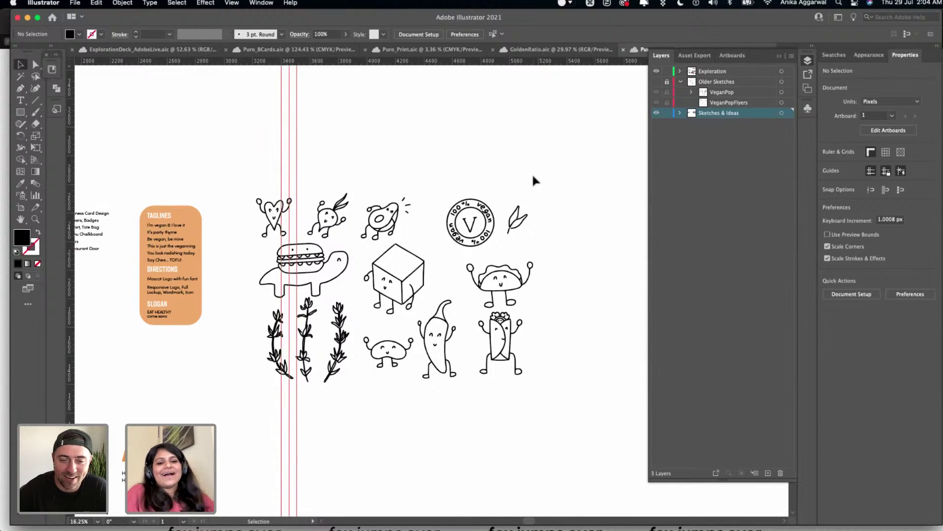
# - Move the group of vectorised food characters up, close to the artboard's upper edge
pyautogui.hscroll(3, 533, 180)
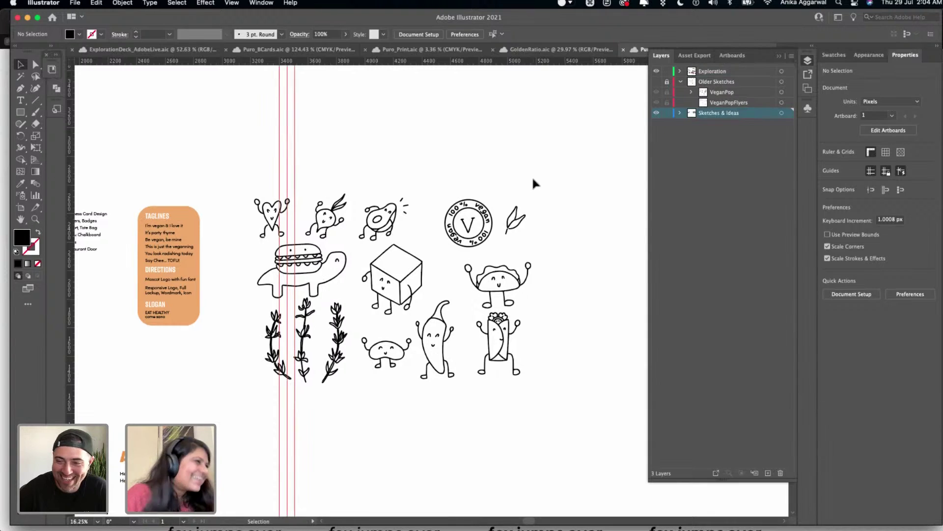
pyautogui.scroll(-2, 422, 268)
pyautogui.moveTo(422, 267)
pyautogui.mouseDown()
pyautogui.moveTo(406, 189)
pyautogui.moveTo(439, 173)
pyautogui.mouseUp()
pyautogui.click(444, 263)
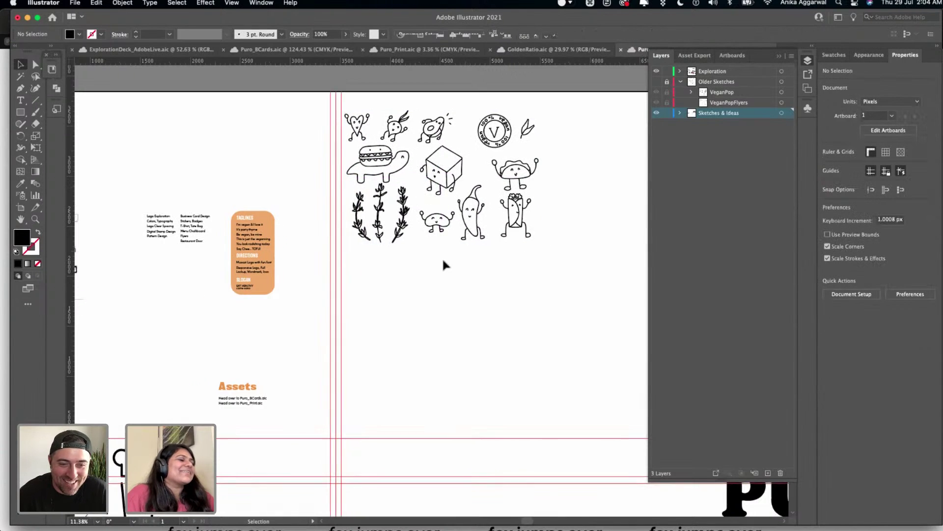
pyautogui.scroll(3, 495, 140)
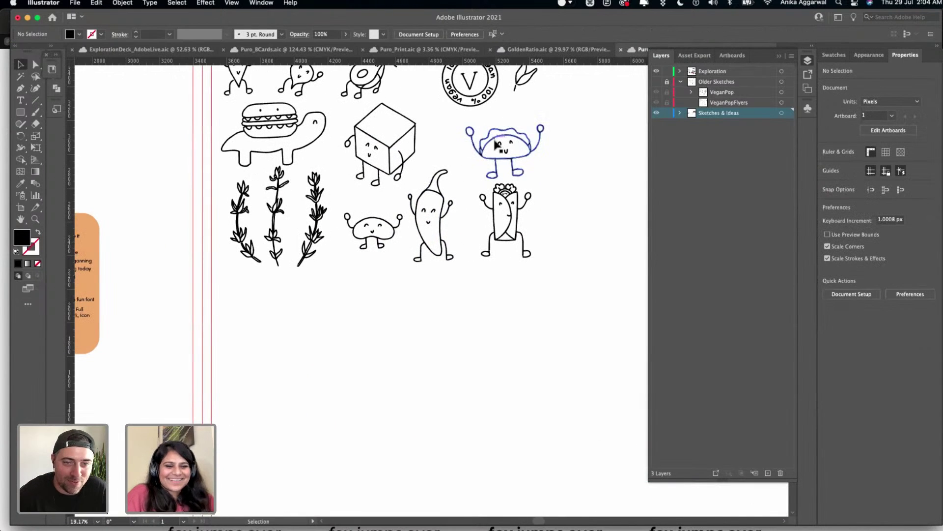
pyautogui.scroll(2, 501, 155)
pyautogui.hscroll(2, 501, 155)
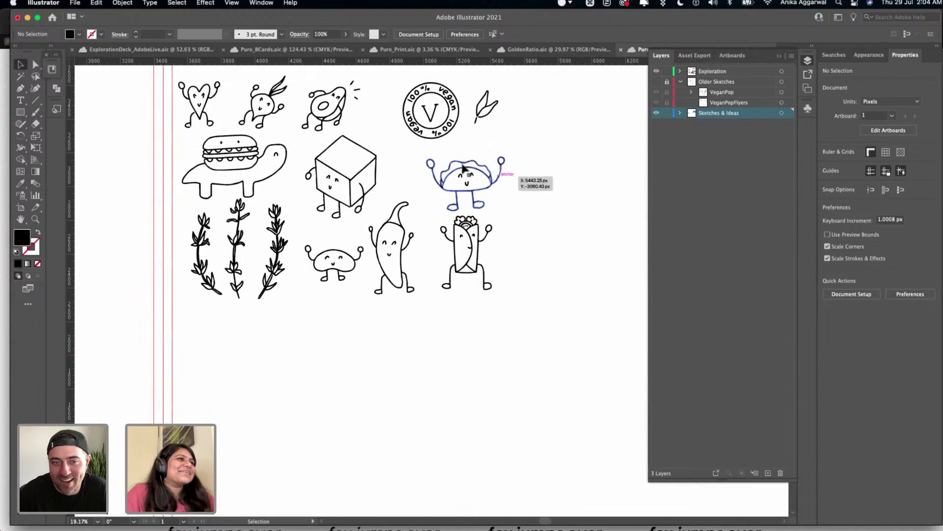
# - Ungroup the block of food character sketches and save the logo exploration document
pyautogui.click(462, 173)
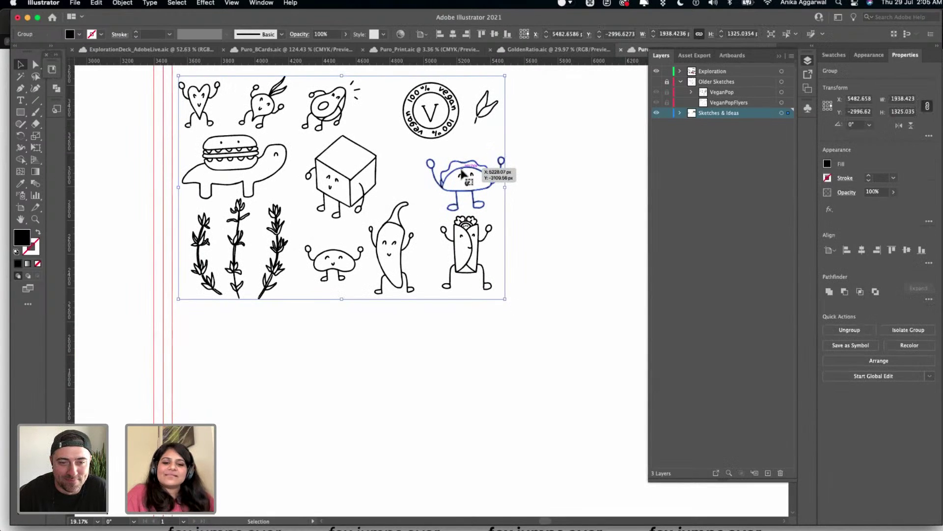
pyautogui.rightClick(462, 173)
pyautogui.click(489, 261)
pyautogui.click(540, 194)
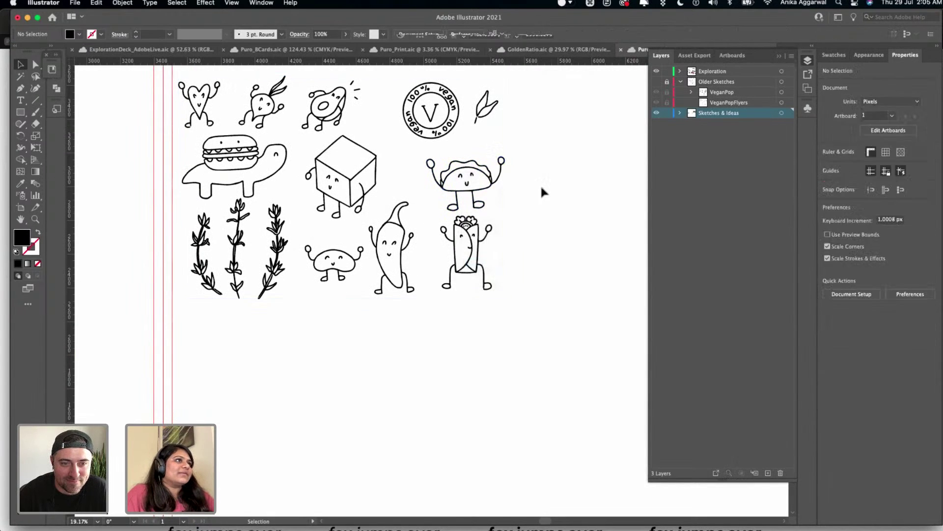
pyautogui.scroll(2, 398, 161)
pyautogui.hscroll(-2, 399, 162)
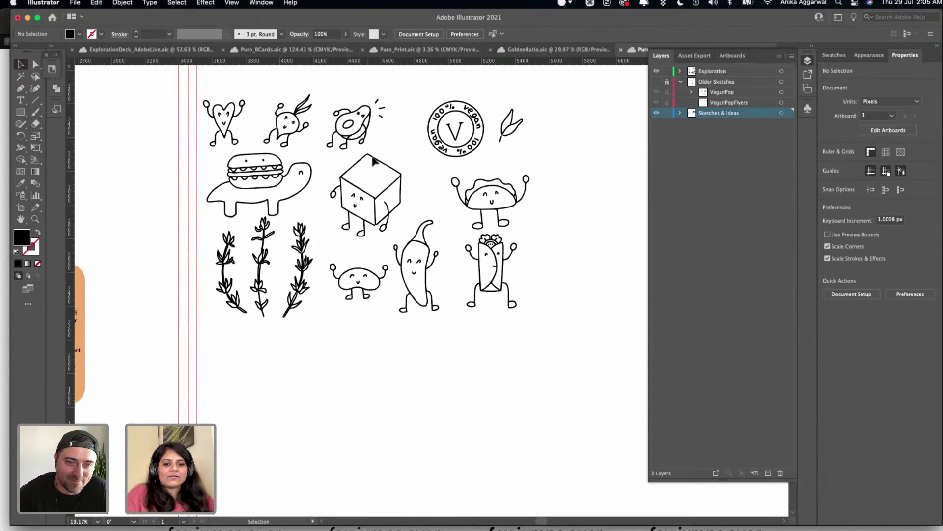
pyautogui.scroll(-8, 376, 364)
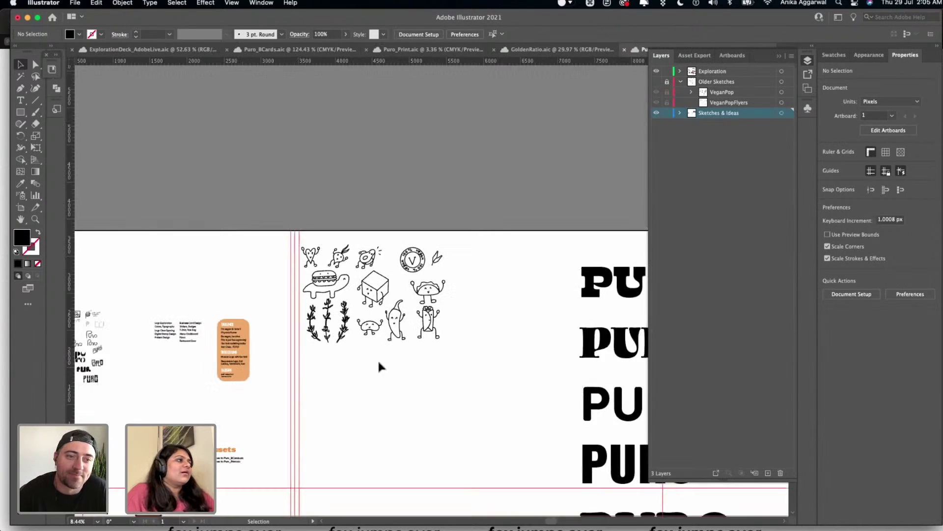
pyautogui.scroll(-3, 365, 334)
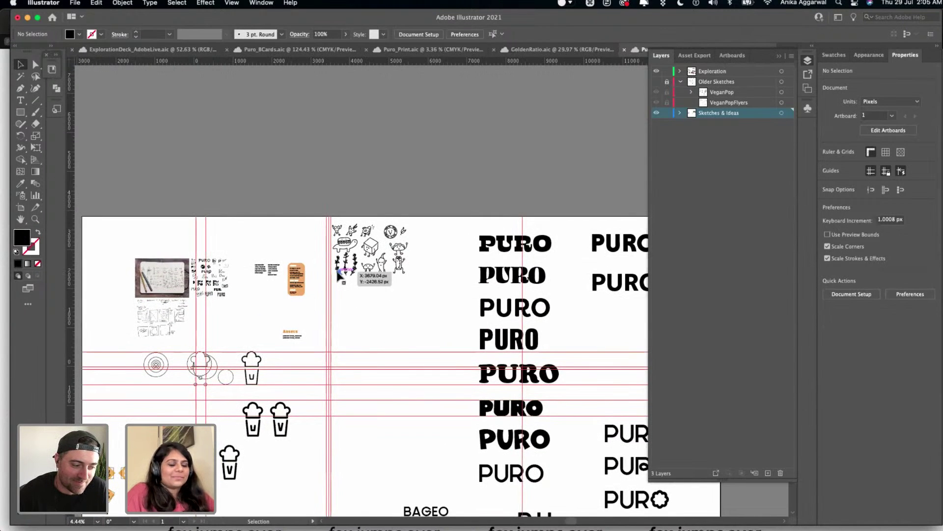
pyautogui.scroll(5, 338, 265)
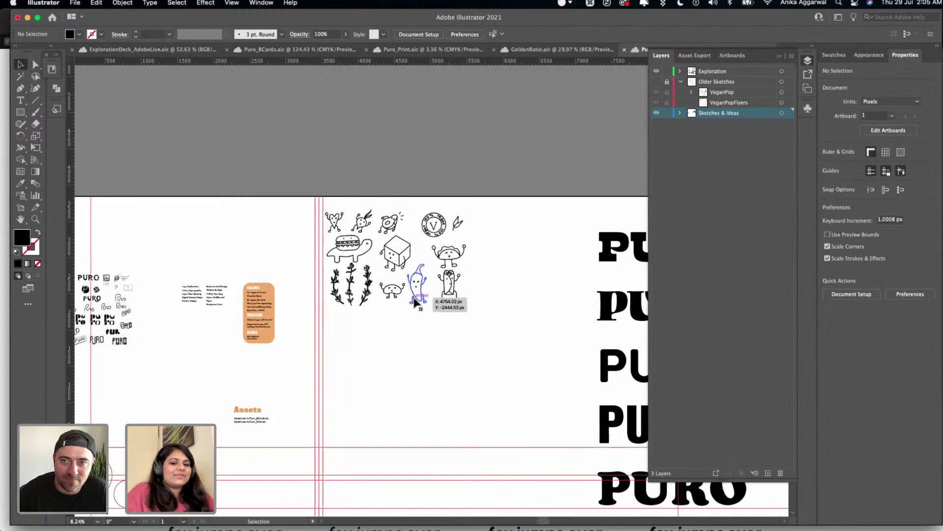
pyautogui.scroll(-2, 415, 303)
pyautogui.press('super+s')
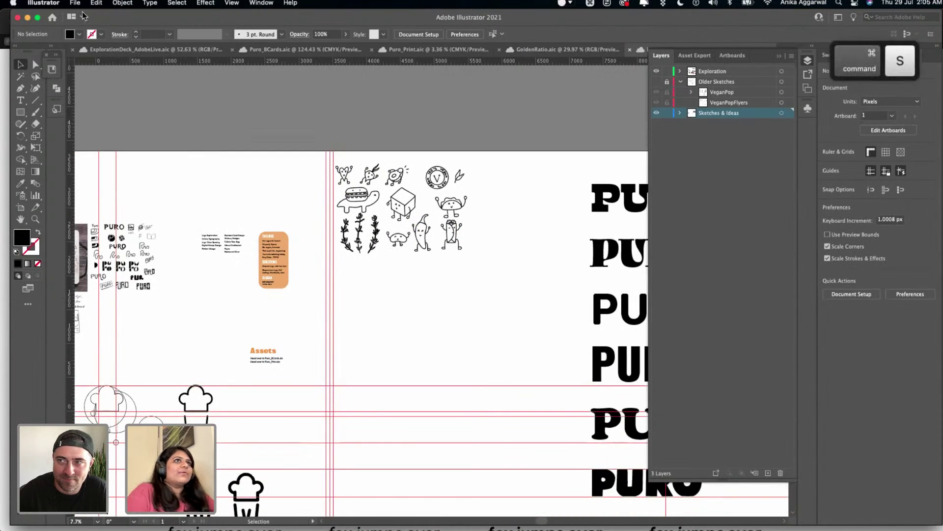
# - Create a new Web-Large document, 1920 x 1080 px, with one artboard and raster effects set to High (300 ppi)
pyautogui.click(68, 4)
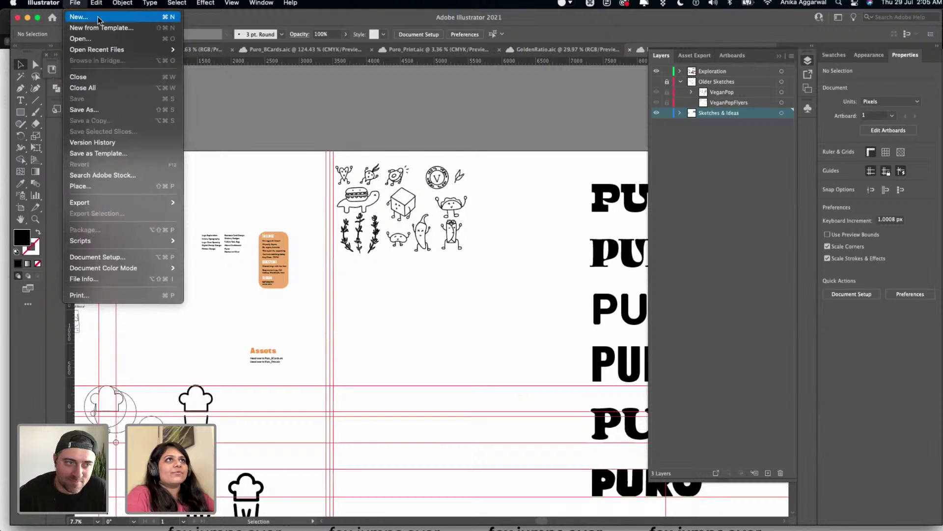
pyautogui.click(52, 18)
pyautogui.click(52, 18)
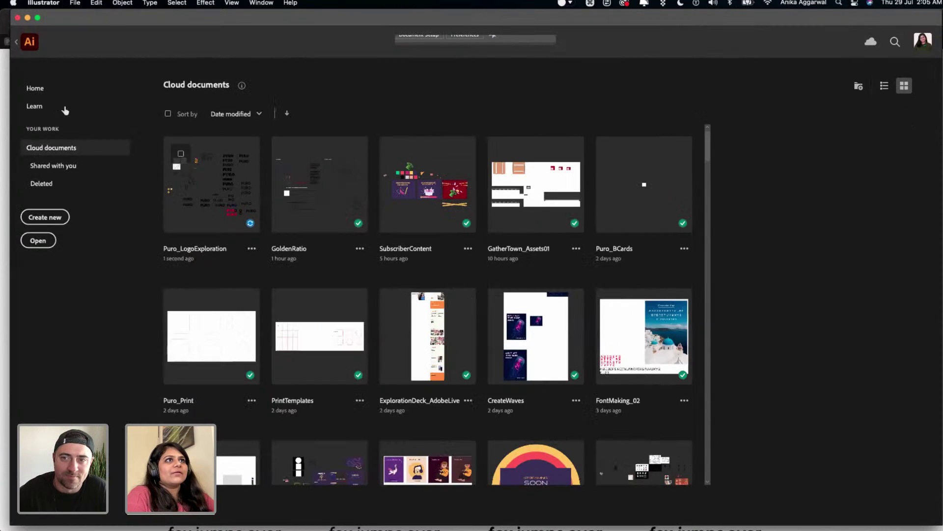
pyautogui.click(52, 217)
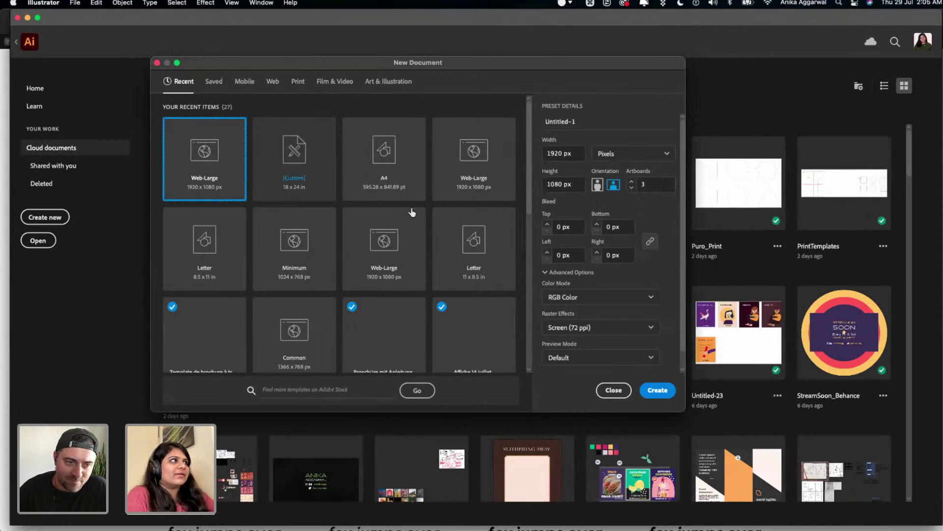
pyautogui.click(631, 187)
pyautogui.click(631, 187)
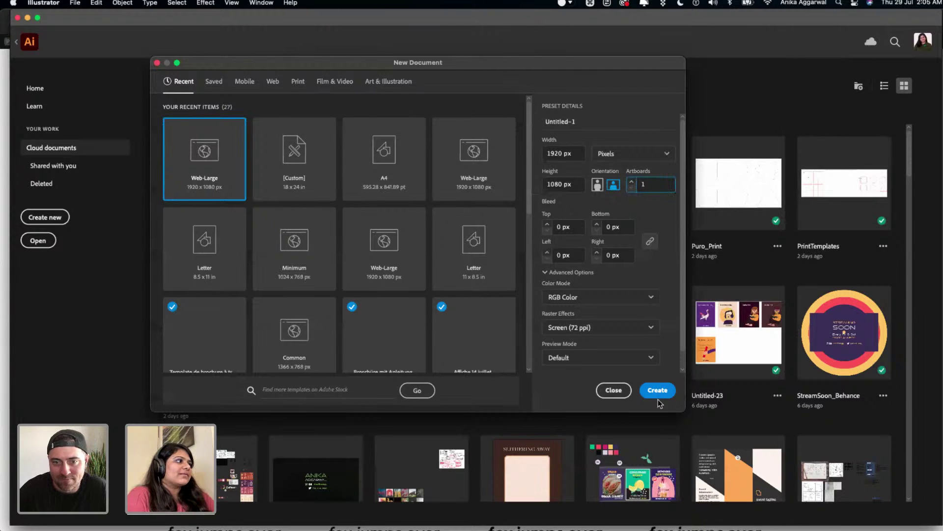
pyautogui.click(602, 327)
pyautogui.click(570, 346)
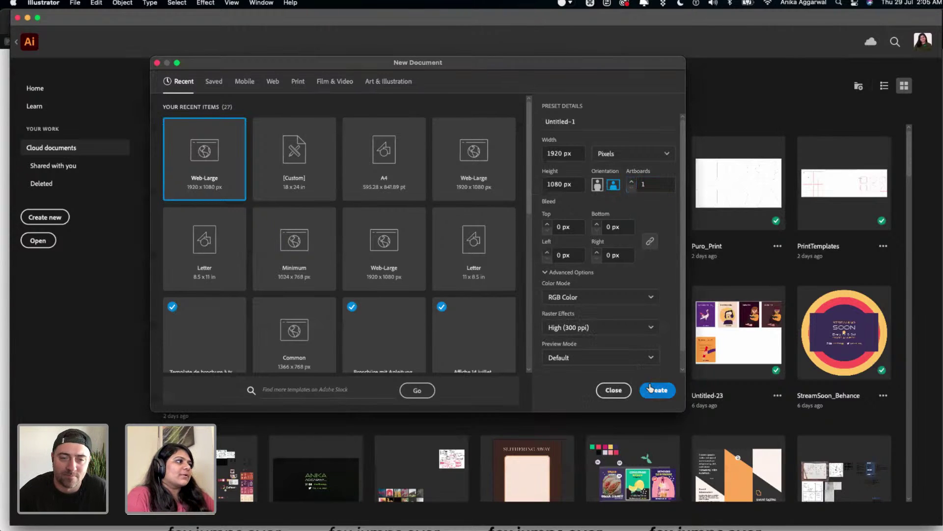
pyautogui.click(653, 389)
pyautogui.scroll(-5, 302, 219)
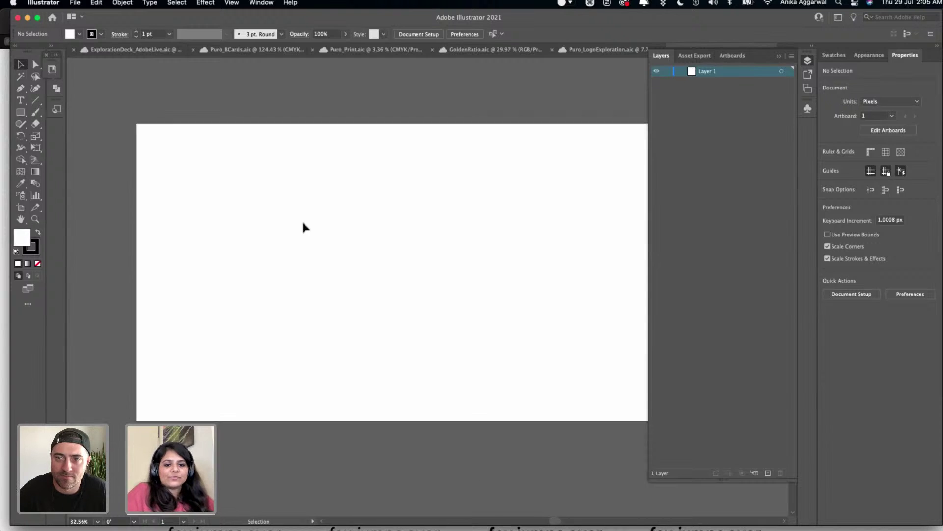
pyautogui.scroll(4, 301, 219)
pyautogui.scroll(-3, 291, 173)
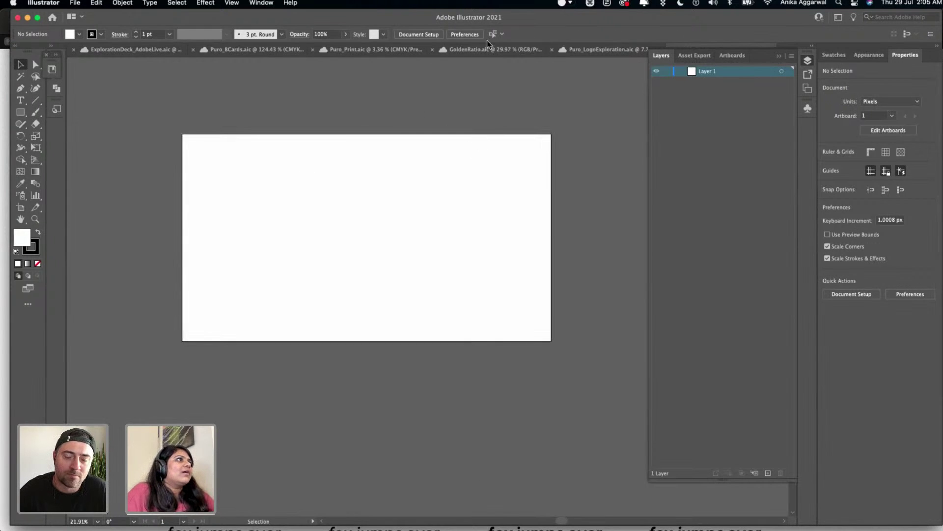
# - Close the GoldenRatio and Puro_Print documents and save Puro_LogoExploration
pyautogui.click(433, 49)
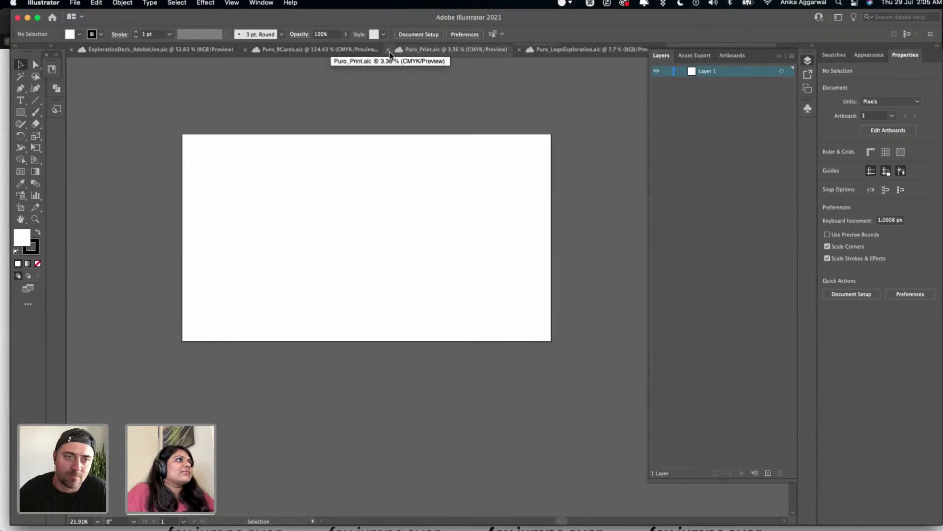
pyautogui.click(389, 49)
pyautogui.click(472, 54)
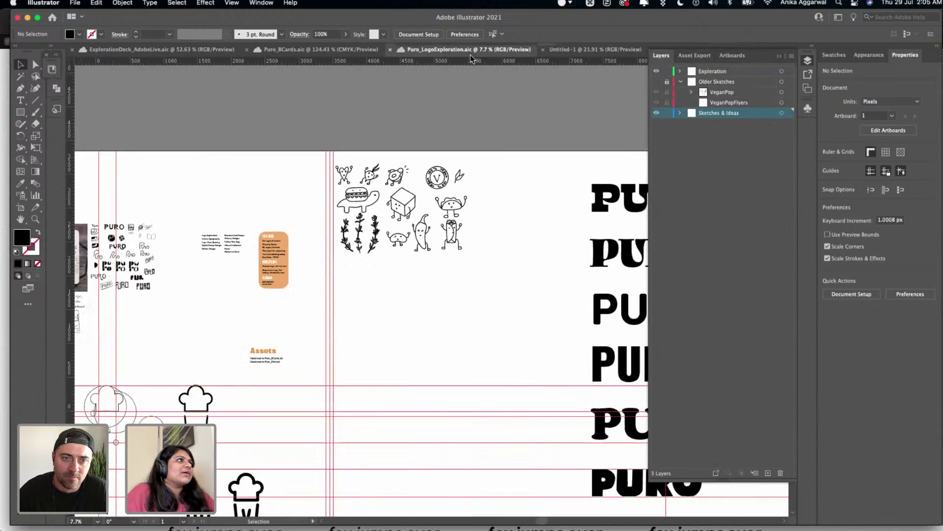
pyautogui.press('super+s')
# - Copy all the food character sketches from Puro_LogoExploration into the new Untitled-1 document
pyautogui.moveTo(418, 237); pyautogui.dragTo(336, 268)
pyautogui.press('super+c')
pyautogui.click(589, 49)
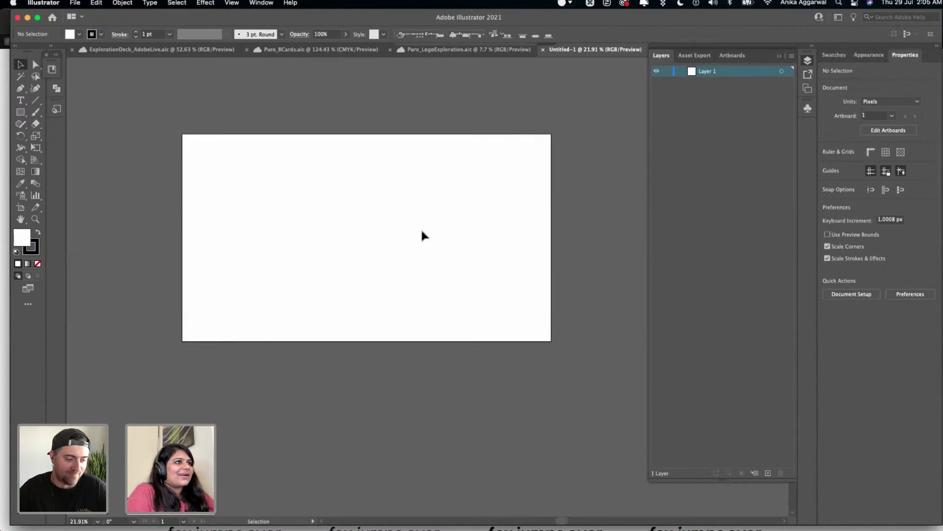
pyautogui.press('super+v')
# - Scale the pasted sketches down to about 817 x 558 px and move them onto the pasteboard above the artboard
pyautogui.moveTo(613, 411)
pyautogui.mouseDown()
pyautogui.moveTo(564, 362)
pyautogui.moveTo(574, 369)
pyautogui.moveTo(474, 308)
pyautogui.moveTo(565, 353)
pyautogui.moveTo(572, 371)
pyautogui.mouseUp()
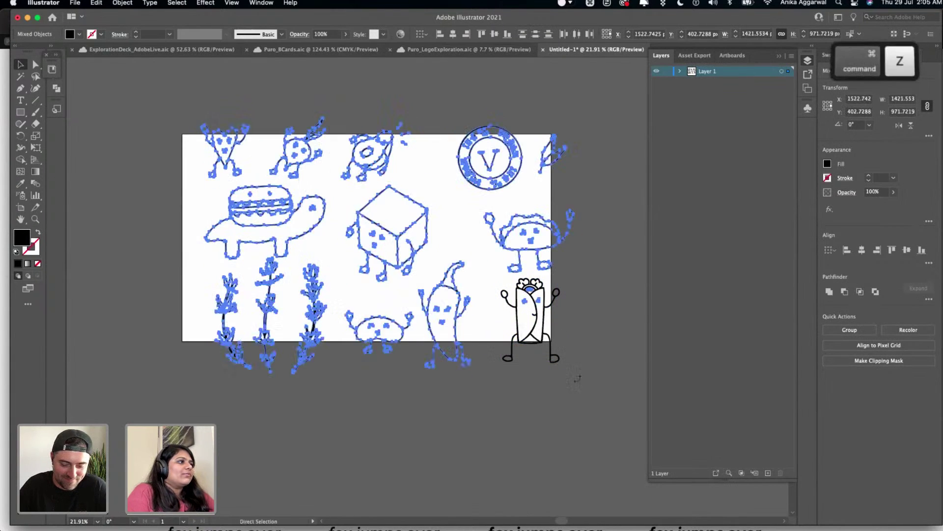
pyautogui.click(596, 310)
pyautogui.moveTo(204, 386)
pyautogui.mouseDown()
pyautogui.moveTo(575, 363)
pyautogui.moveTo(340, 191)
pyautogui.mouseUp()
pyautogui.scroll(5, 319, 189)
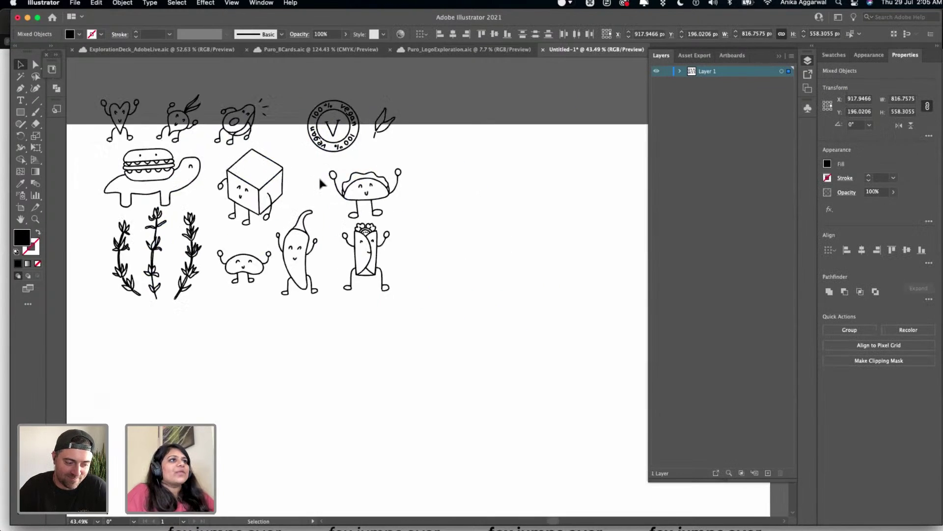
pyautogui.scroll(-5, 334, 183)
pyautogui.moveTo(392, 248)
pyautogui.mouseDown()
pyautogui.moveTo(321, 164)
pyautogui.moveTo(330, 204)
pyautogui.moveTo(295, 134)
pyautogui.mouseUp()
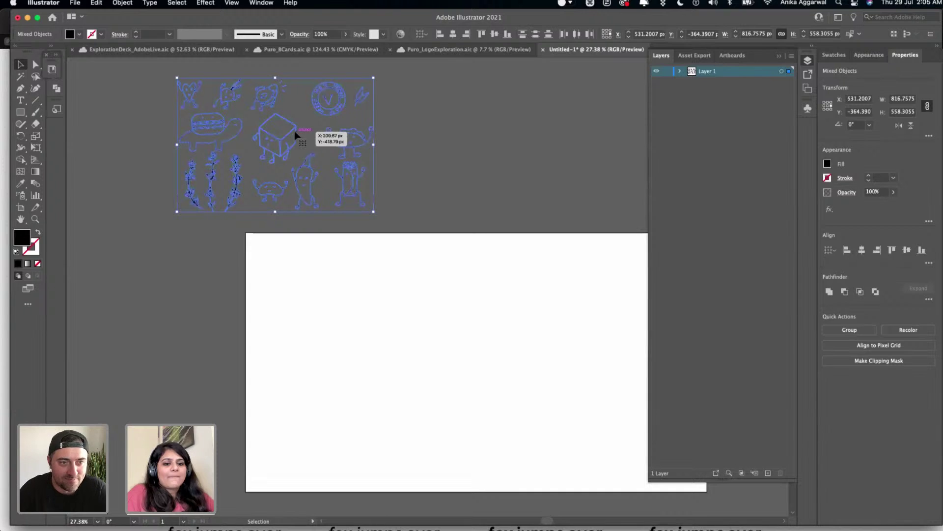
pyautogui.click(415, 147)
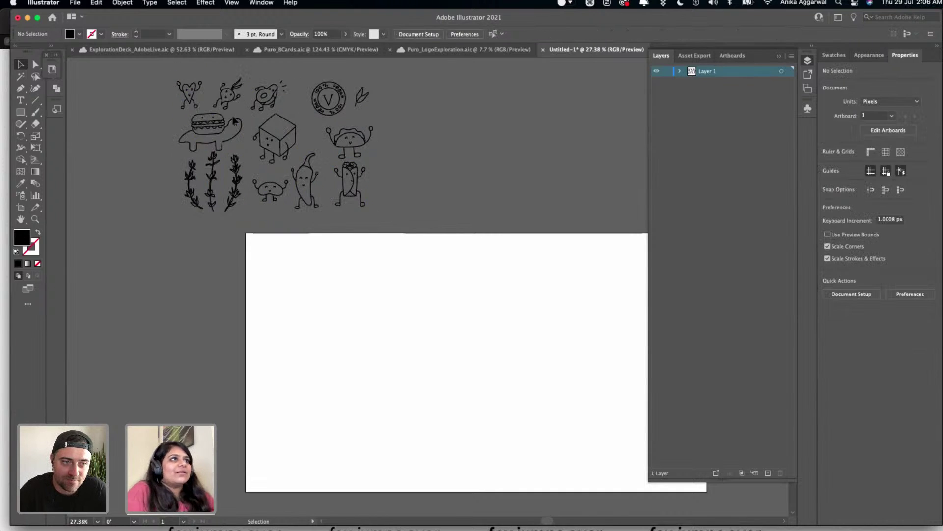
# - Group the parts of the taco character and place a copy of it near the artboard's upper-left corner
pyautogui.scroll(10, 235, 121)
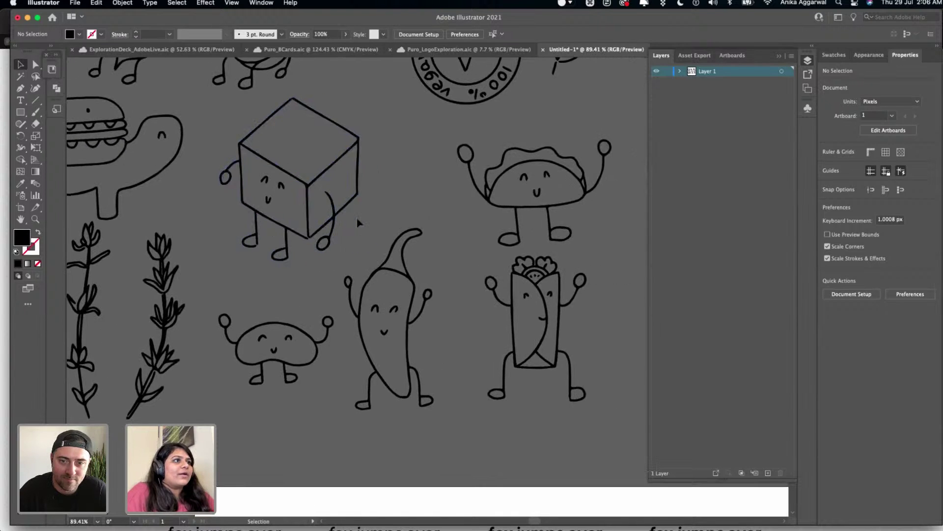
pyautogui.scroll(5, 357, 222)
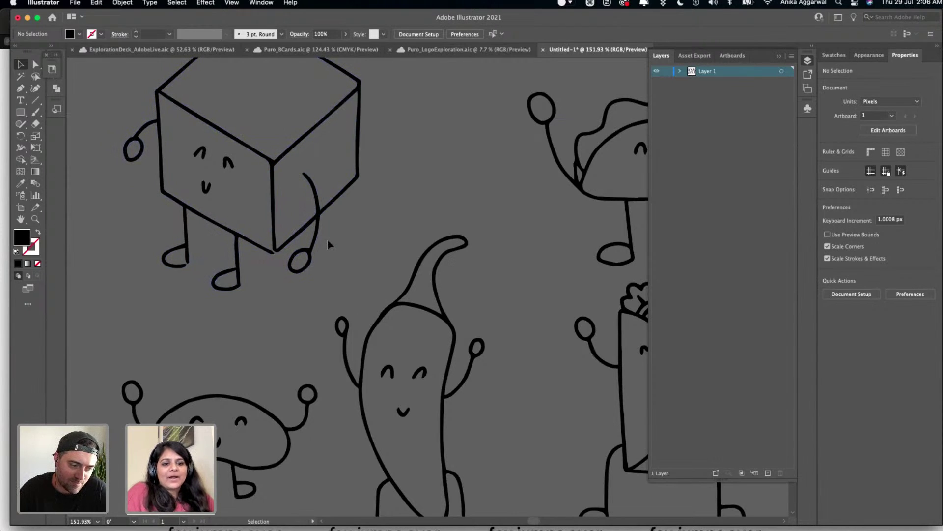
pyautogui.scroll(-8, 328, 238)
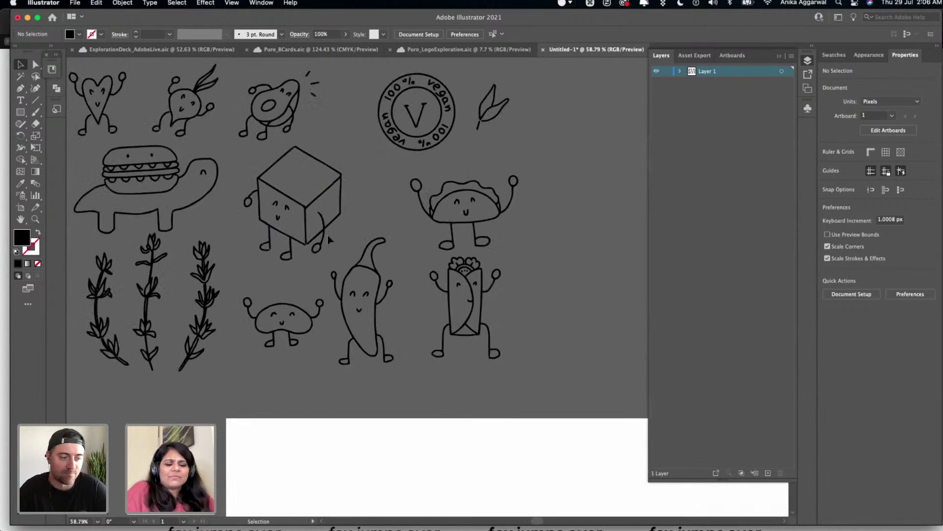
pyautogui.hscroll(5, 328, 233)
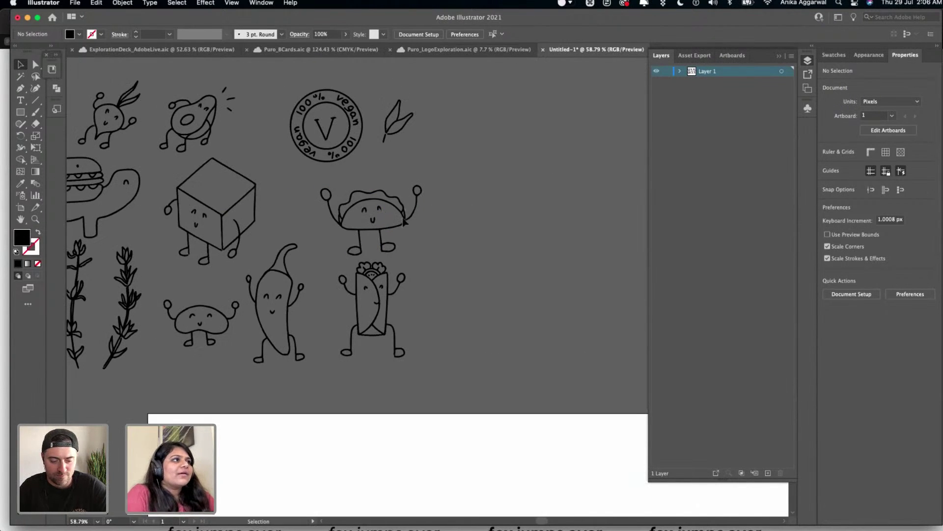
pyautogui.click(354, 222)
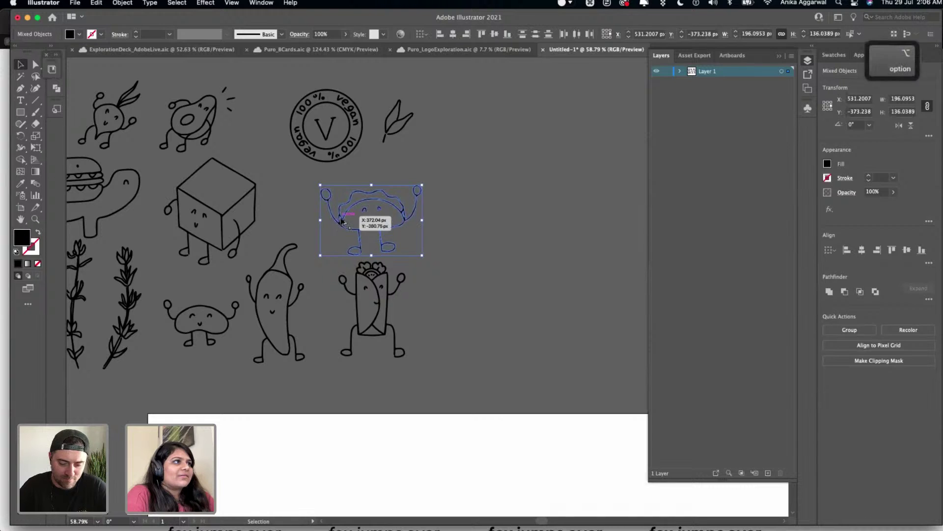
pyautogui.moveTo(343, 216); pyautogui.dragTo(249, 464)
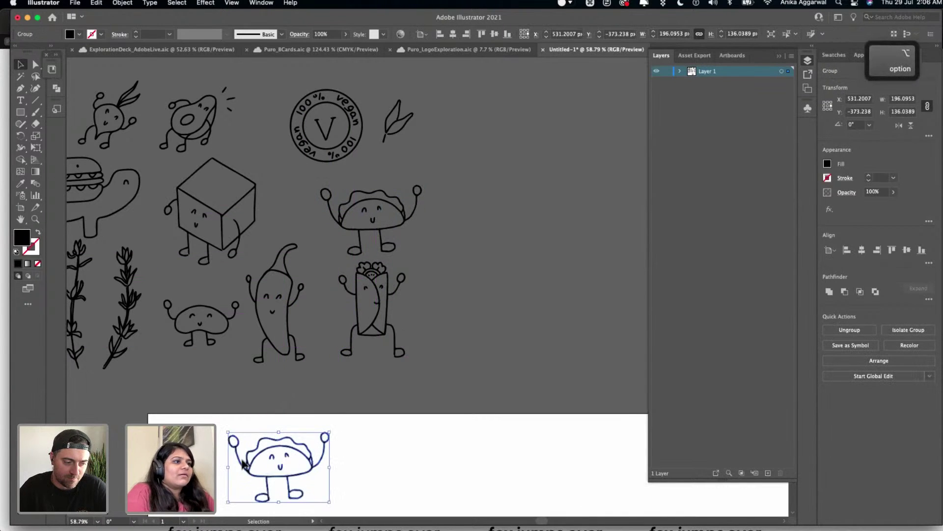
pyautogui.scroll(4, 269, 324)
pyautogui.moveTo(270, 324); pyautogui.dragTo(171, 347)
pyautogui.scroll(3, 406, 319)
pyautogui.click(405, 320)
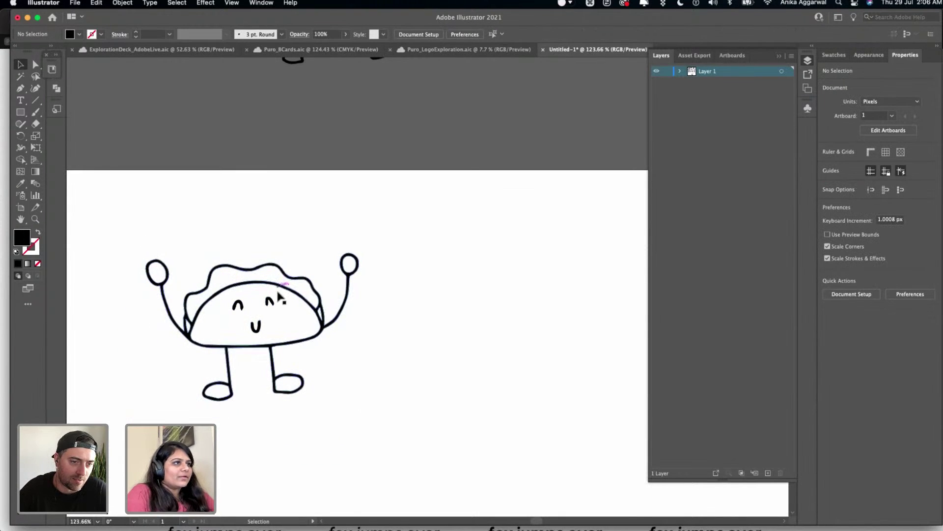
# - Copy the taco character on the artboard and save the document to the cloud as Puro_Patterns
pyautogui.click(281, 297)
pyautogui.press('super+c')
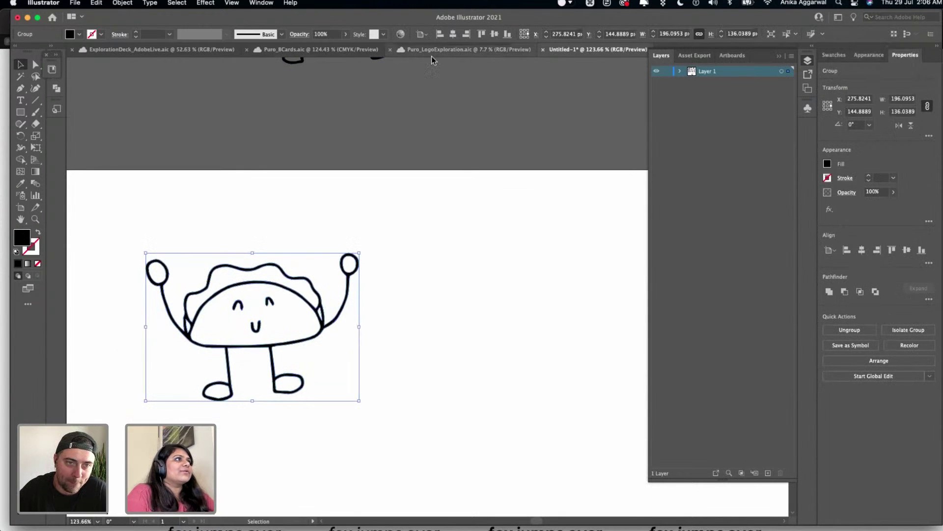
pyautogui.press('super+s')
pyautogui.click(340, 368)
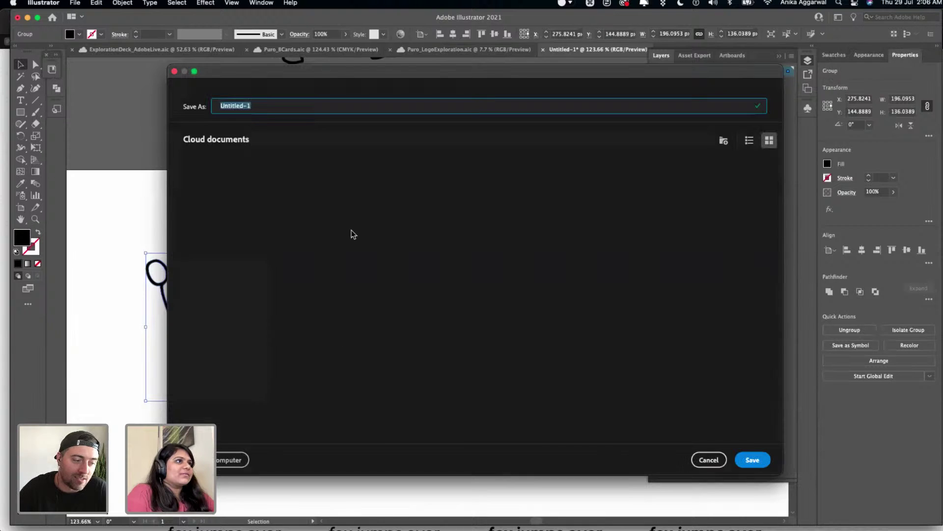
pyautogui.write('Puro_')
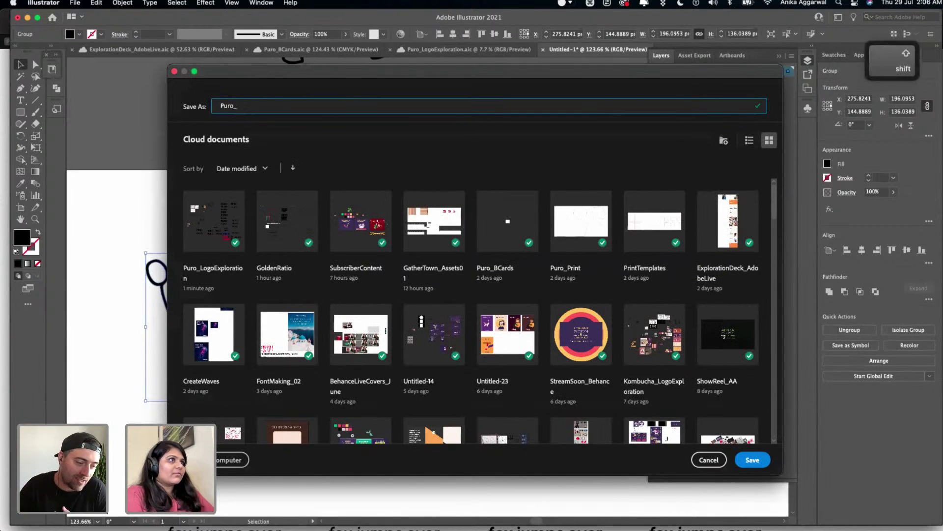
pyautogui.write('L')
pyautogui.press('BackSpace')
pyautogui.write('Patterns')
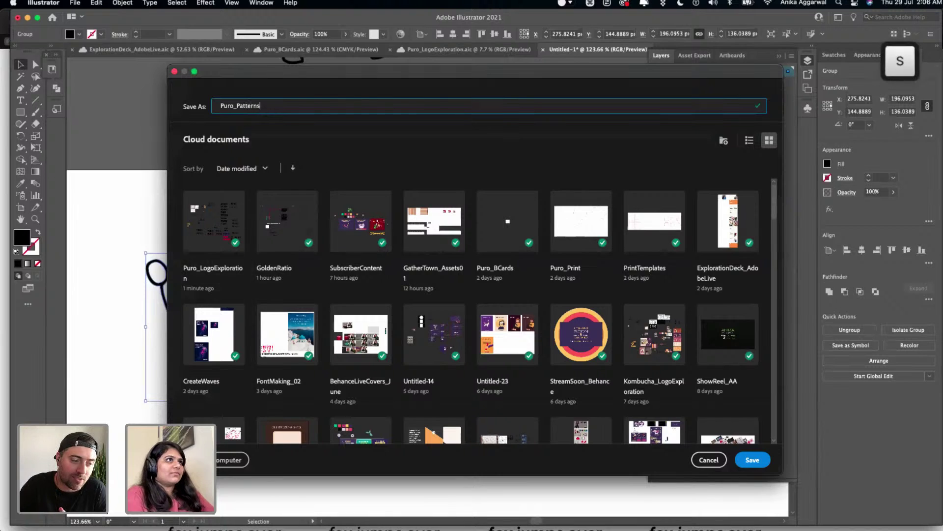
pyautogui.press('Return')
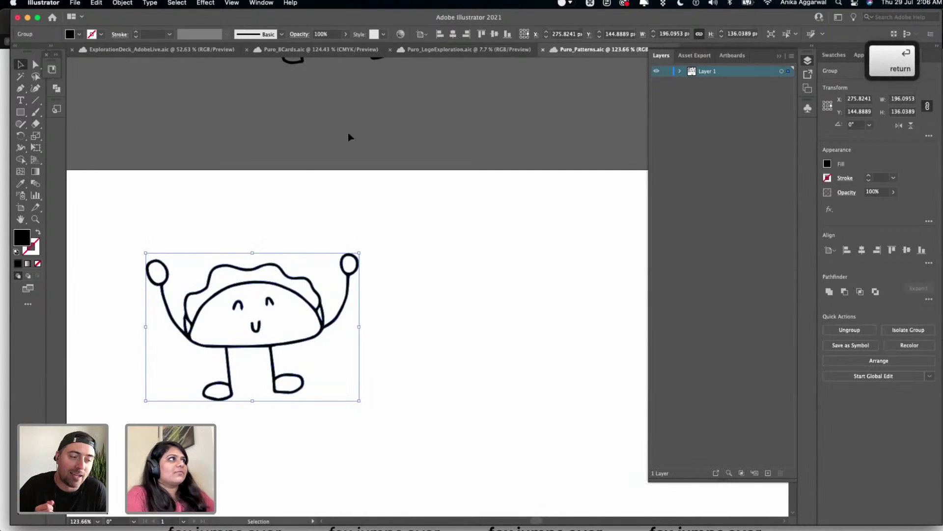
# - Paste the copied taco character into Puro_LogoExploration, in the empty area below the food sketches
pyautogui.click(435, 49)
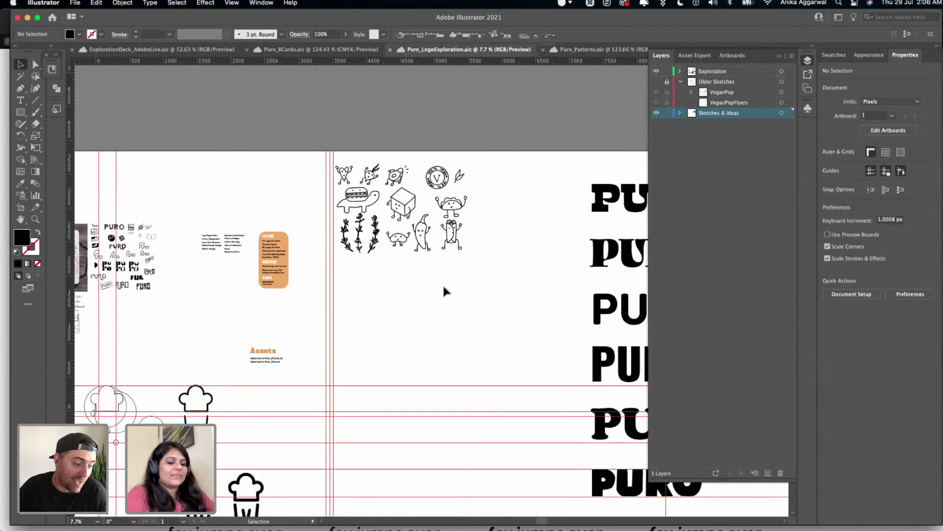
pyautogui.press('super+v')
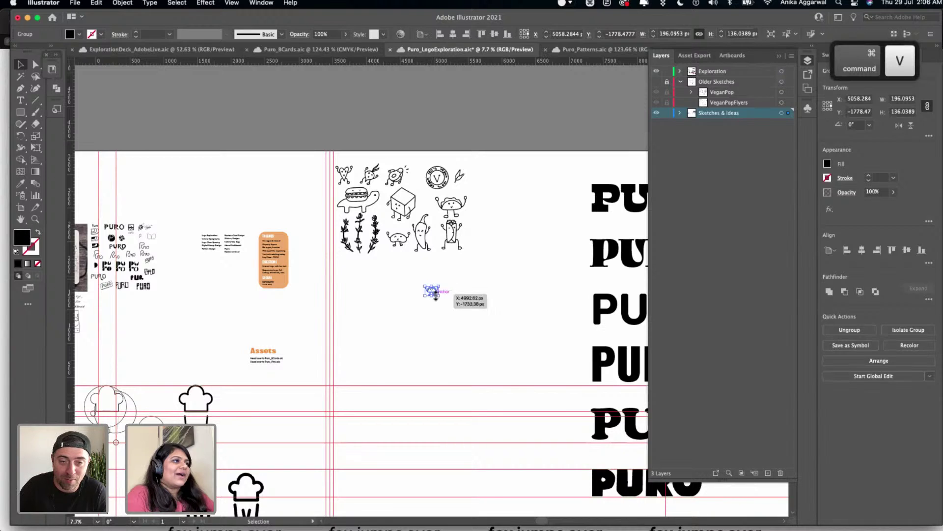
# - Cut the taco character and paste it onto the Exploration layer, in the empty area below the red PURO wordmarks
pyautogui.press('super')
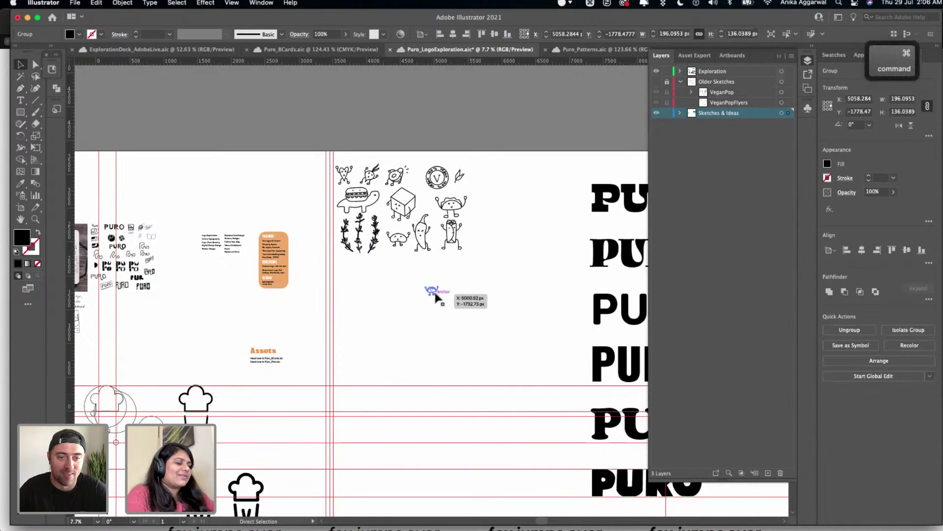
pyautogui.press('super+x')
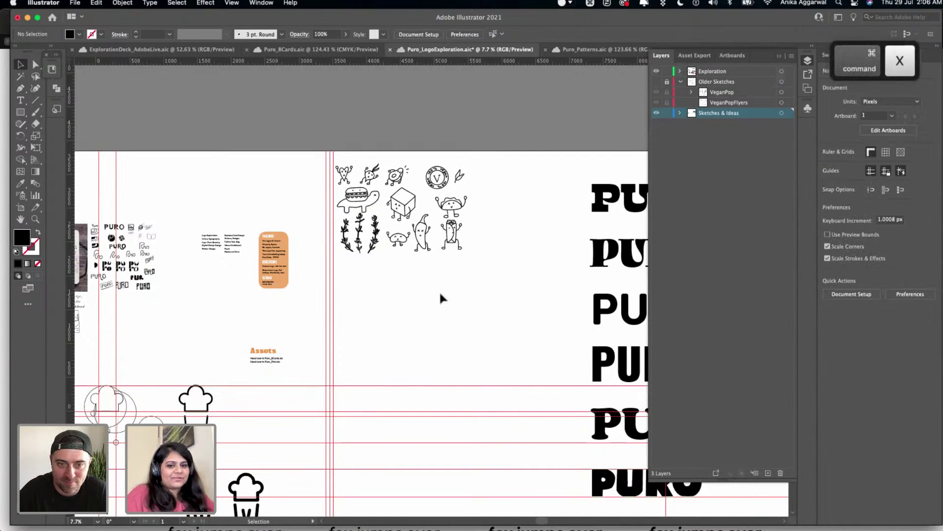
pyautogui.scroll(-10, 440, 299)
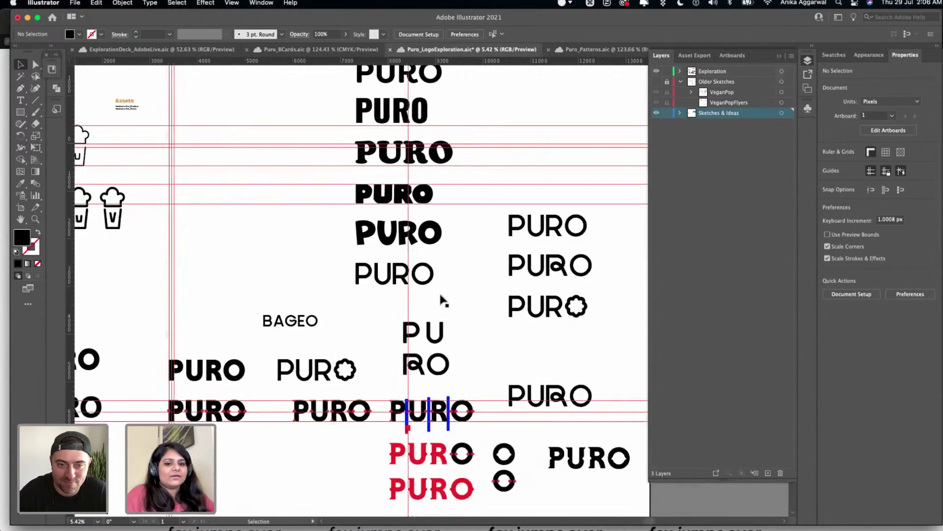
pyautogui.scroll(-5, 440, 300)
pyautogui.scroll(5, 441, 299)
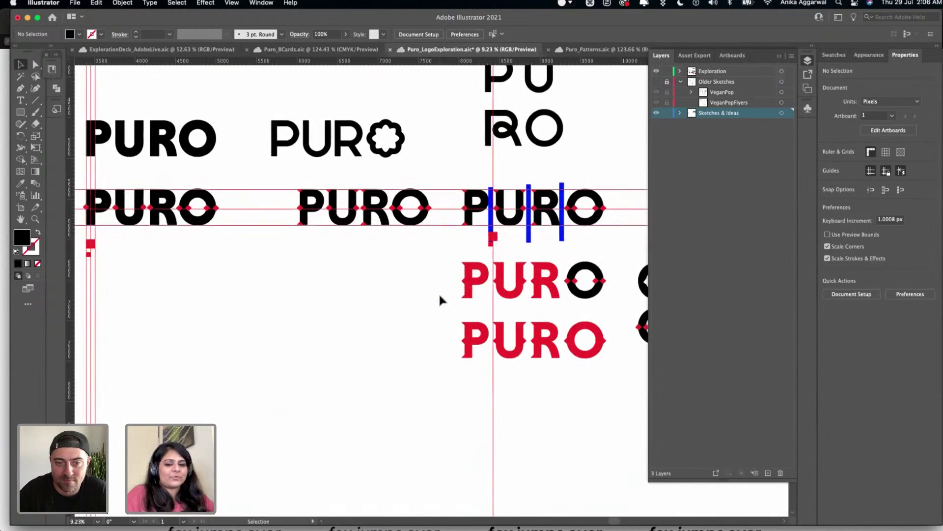
pyautogui.scroll(-4, 440, 296)
pyautogui.hscroll(-3, 440, 296)
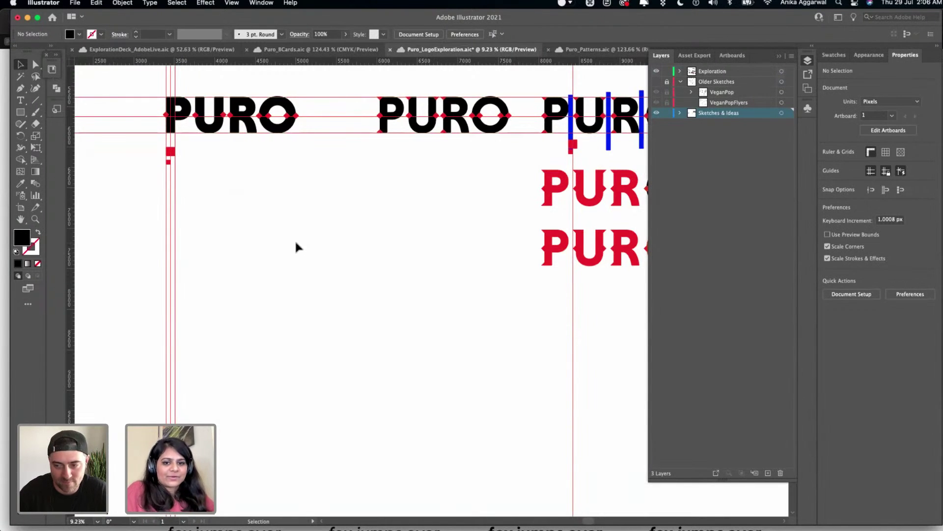
pyautogui.scroll(-5, 295, 240)
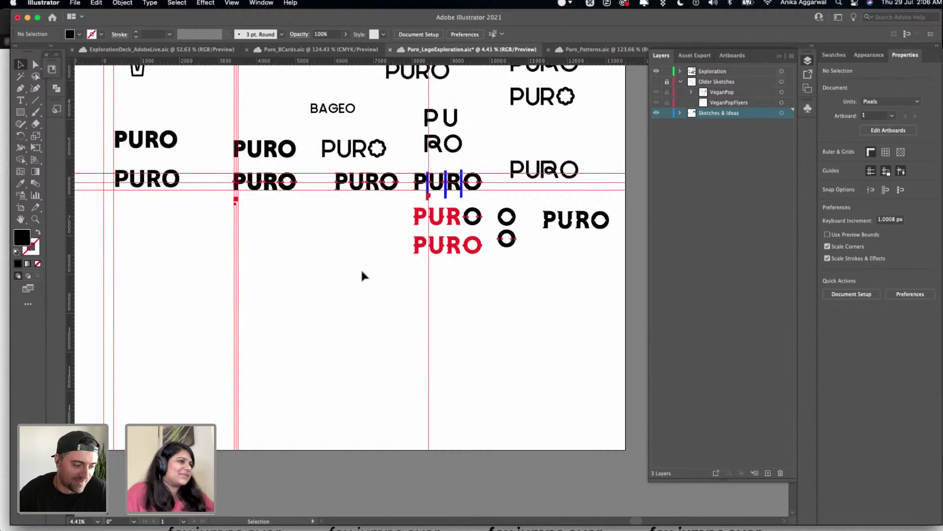
pyautogui.click(690, 74)
pyautogui.press('super+v')
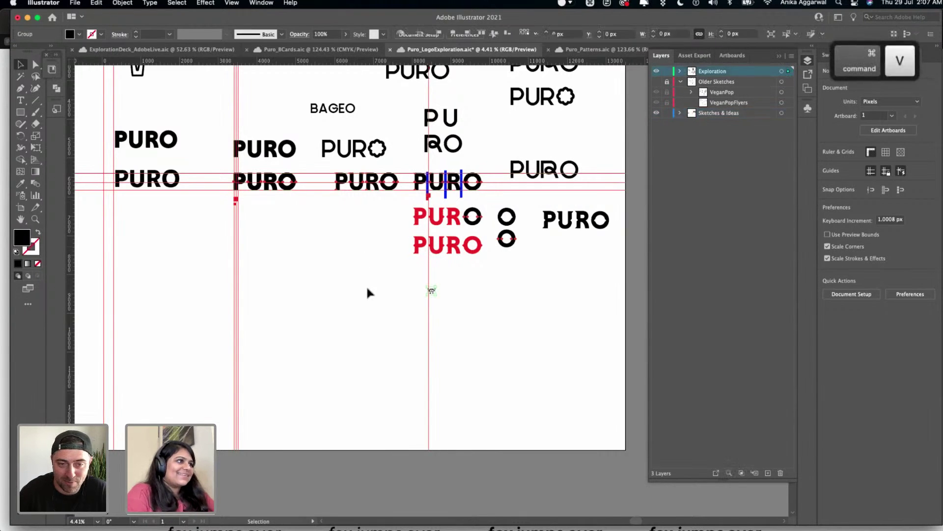
# - Scale the pasted taco character up to about 2581 x 1790 px
pyautogui.moveTo(432, 295)
pyautogui.mouseDown()
pyautogui.moveTo(515, 363)
pyautogui.moveTo(522, 347)
pyautogui.moveTo(493, 337)
pyautogui.moveTo(514, 337)
pyautogui.moveTo(539, 357)
pyautogui.mouseUp()
pyautogui.click(550, 282)
pyautogui.scroll(5, 552, 282)
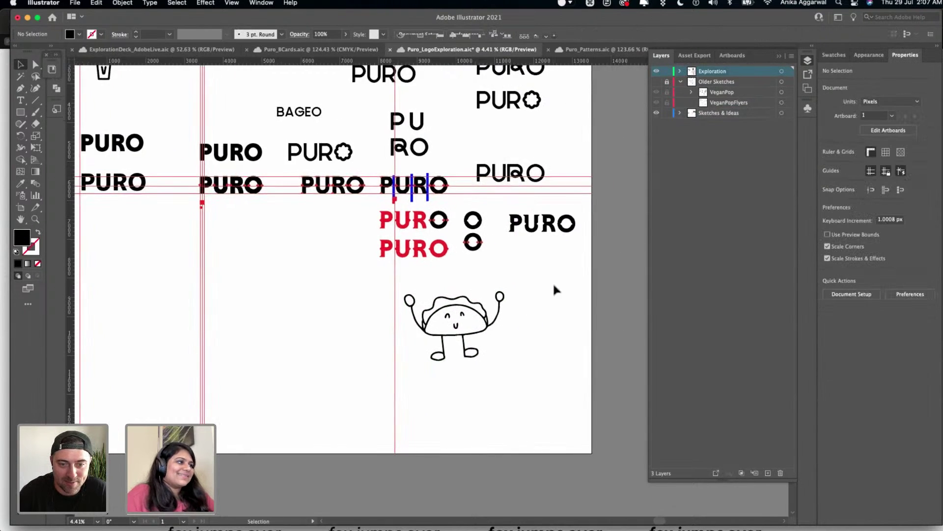
# - Ungroup the taco character and select its outline compound path
pyautogui.click(388, 318)
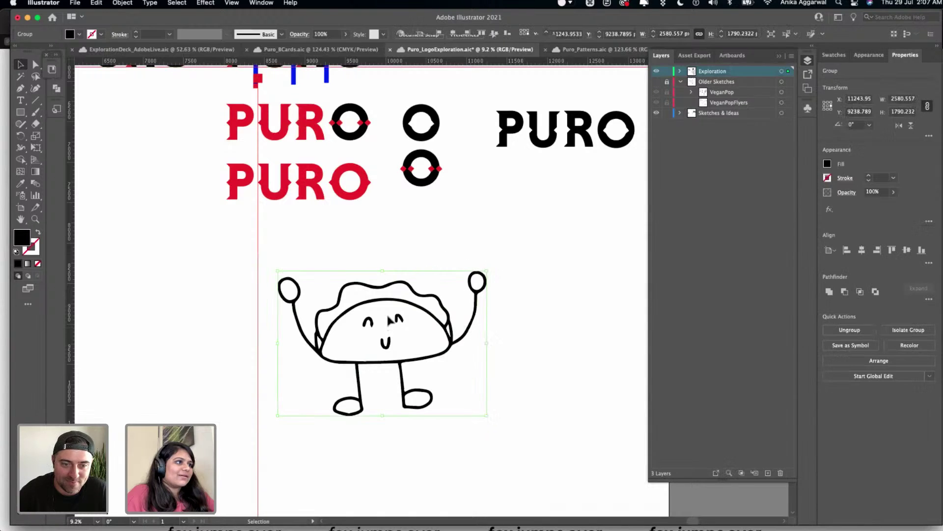
pyautogui.rightClick(399, 318)
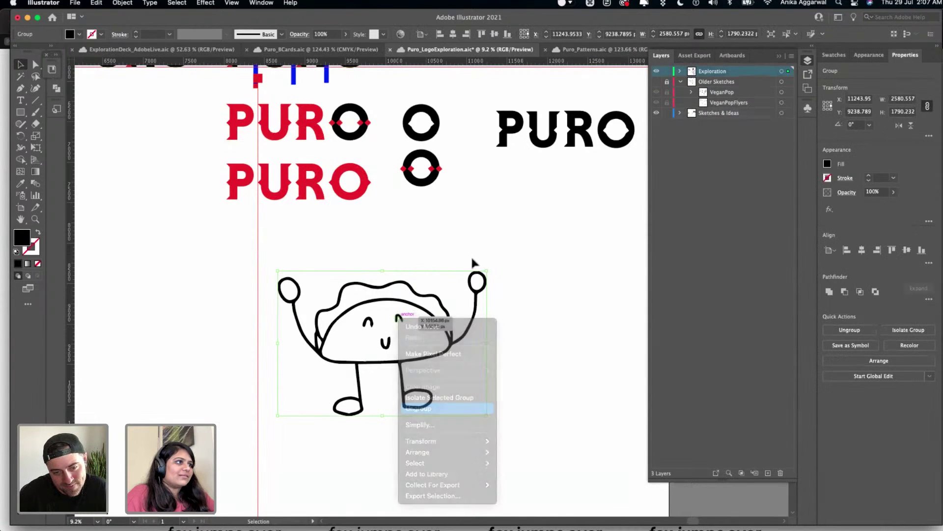
pyautogui.click(477, 283)
pyautogui.click(477, 290)
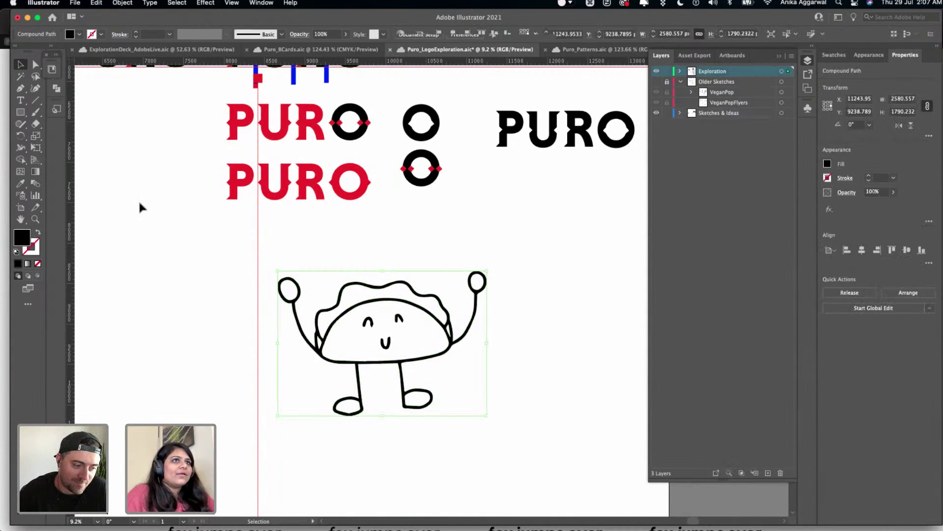
# - Try to remove the taco's raised left arm with the Shape Builder tool and undo the removal
pyautogui.click(21, 158)
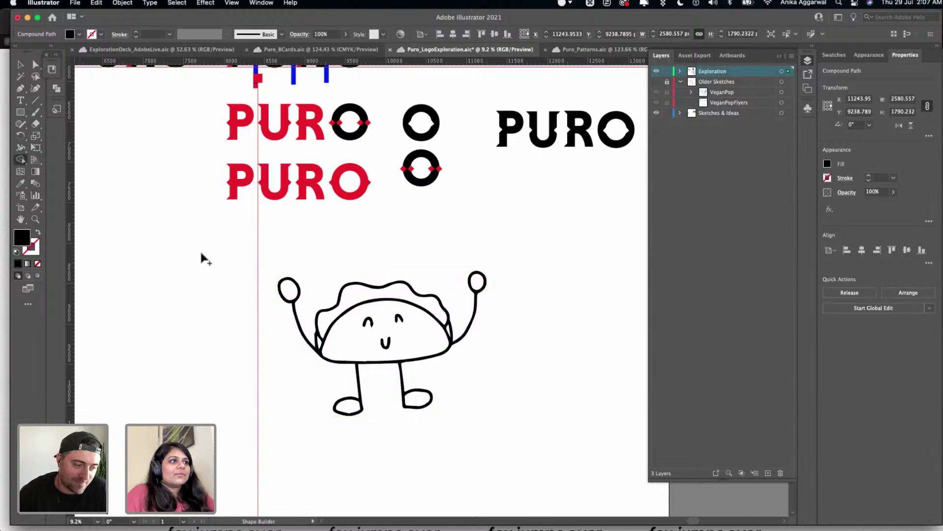
pyautogui.keyDown('alt'); pyautogui.click(294, 315); pyautogui.keyUp('alt')
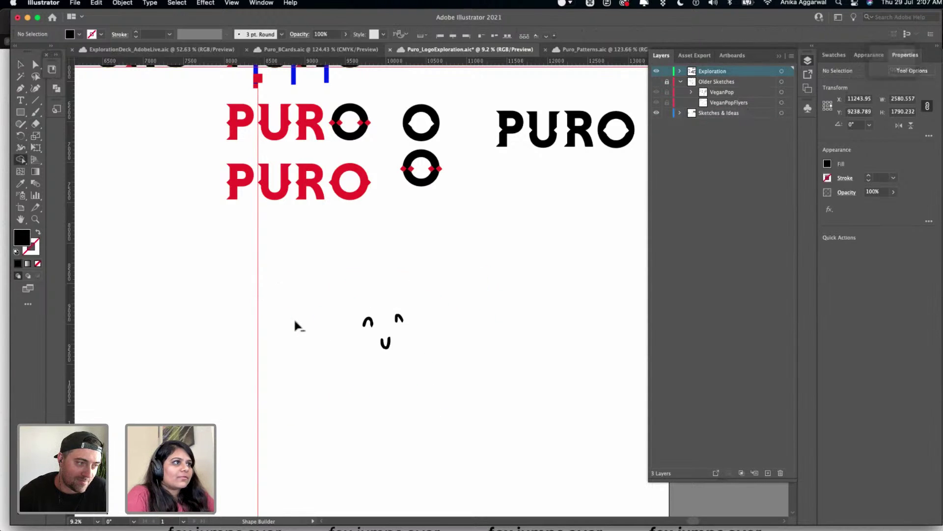
pyautogui.press('super+z')
pyautogui.press('v')
pyautogui.click(350, 216)
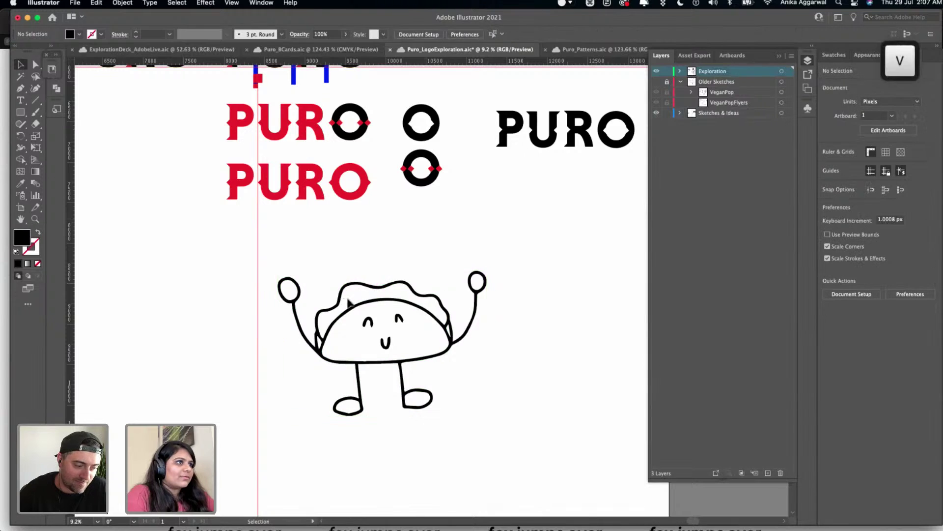
# - Cut the taco's outline with the Scissors tool where the left arm meets the shell
pyautogui.click(340, 305)
pyautogui.press('c')
pyautogui.scroll(5, 339, 307)
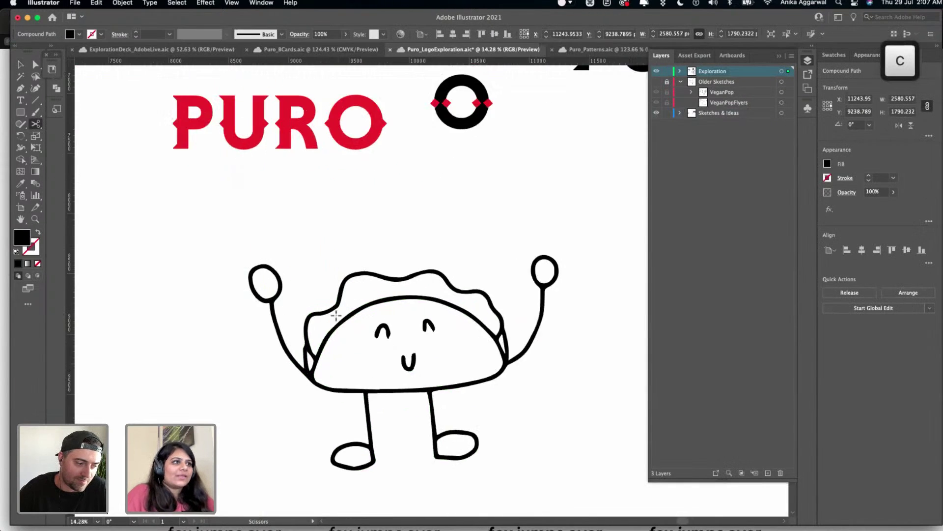
pyautogui.scroll(-2, 316, 343)
pyautogui.click(316, 345)
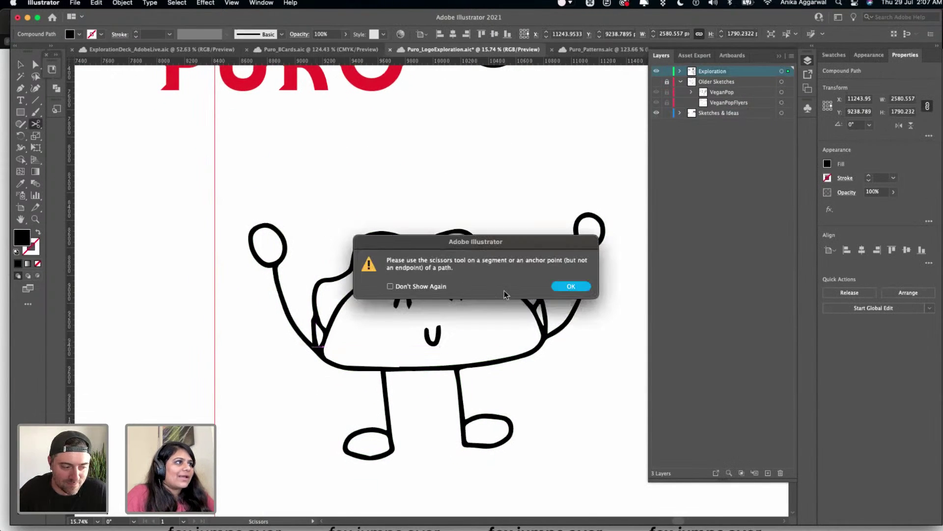
pyautogui.click(570, 286)
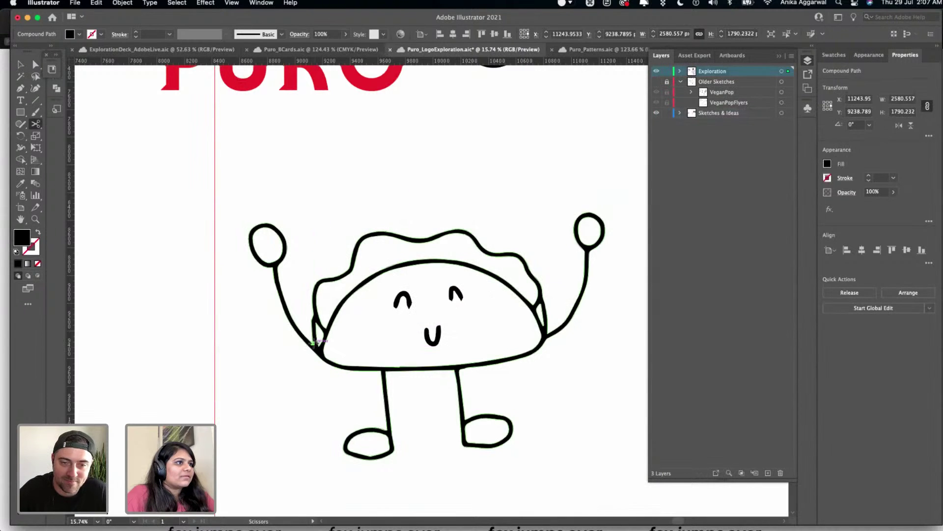
pyautogui.click(320, 348)
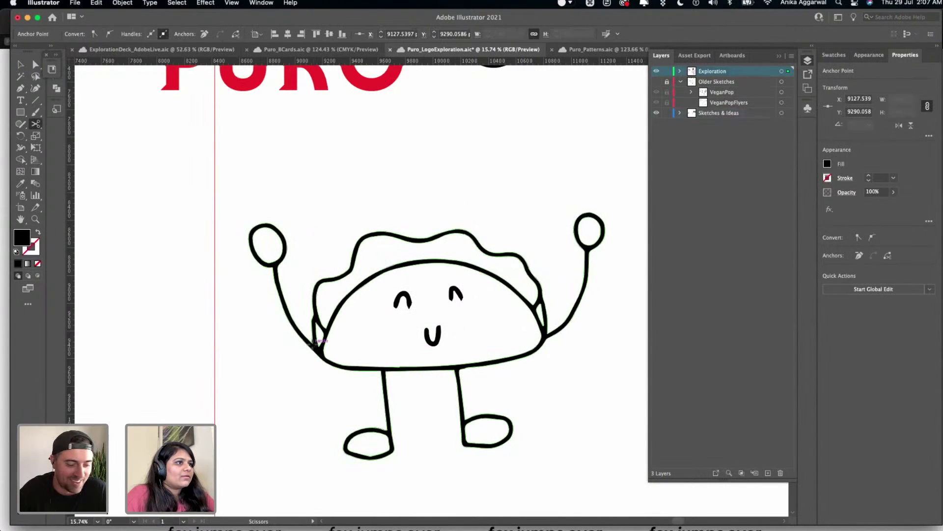
pyautogui.click(313, 342)
pyautogui.click(570, 286)
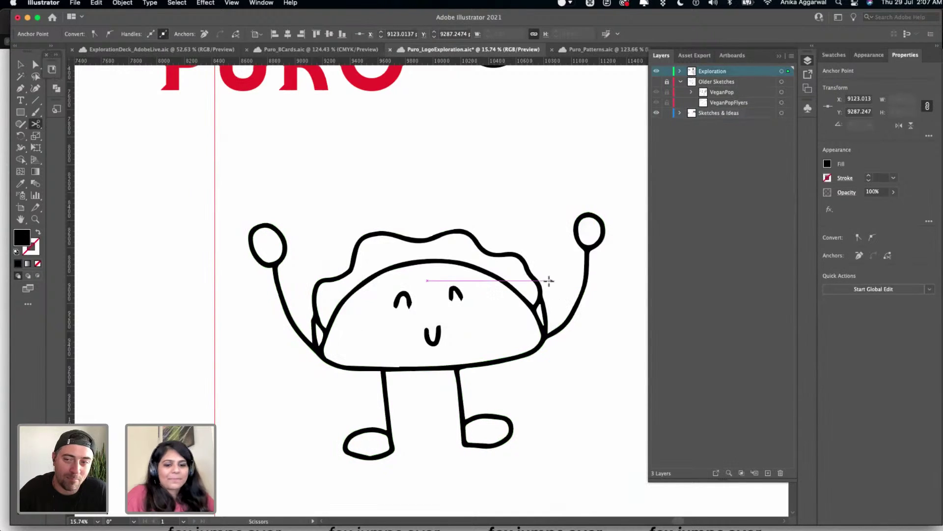
# - Examine the taco character at its new size beside the PURO wordmark variations on the artboard
pyautogui.hscroll(1, 495, 302)
pyautogui.scroll(-3, 495, 301)
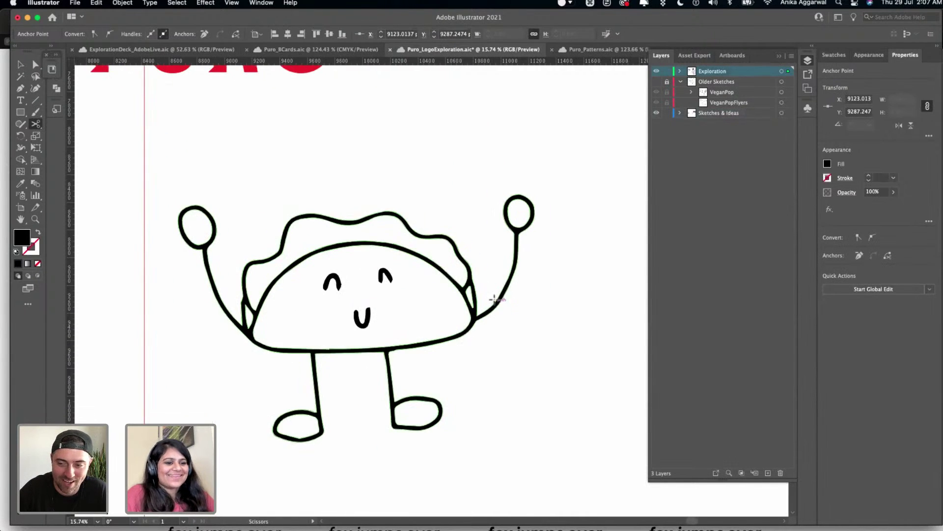
pyautogui.scroll(-2, 487, 318)
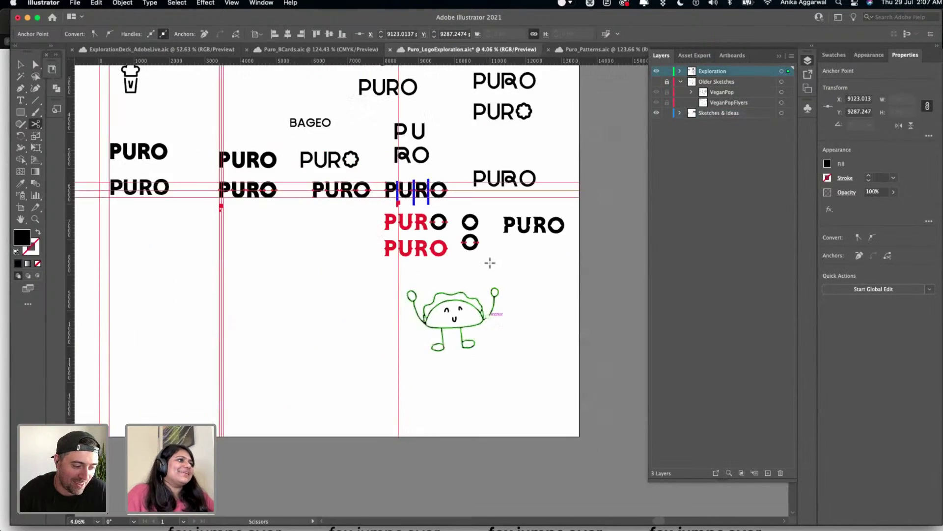
pyautogui.scroll(5, 423, 227)
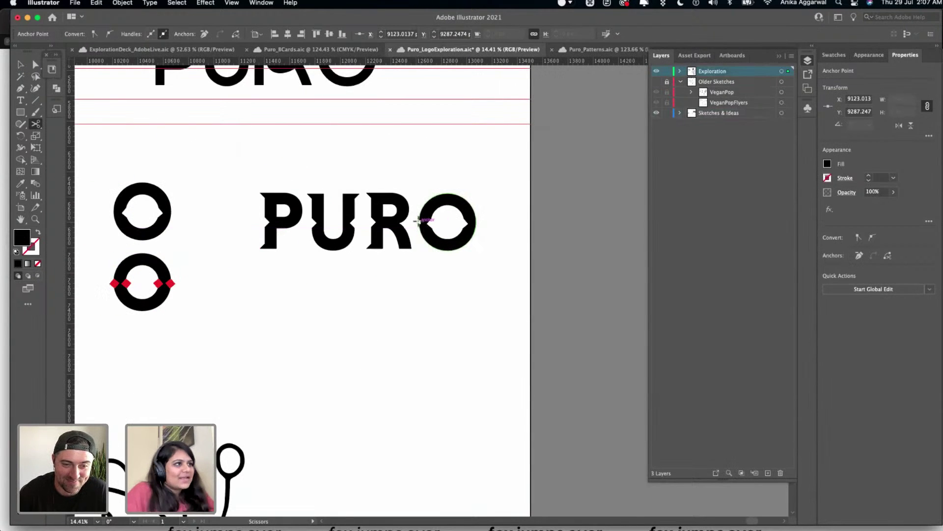
pyautogui.scroll(-6, 418, 221)
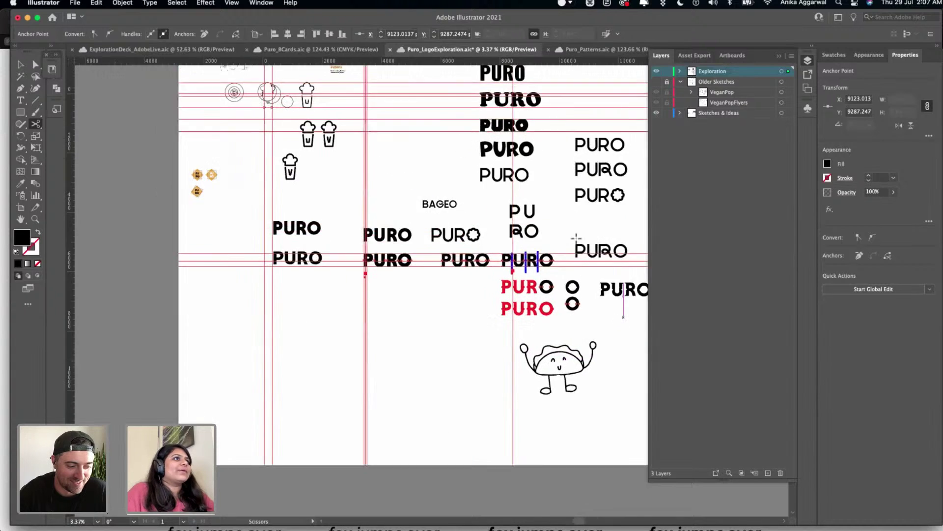
pyautogui.scroll(3, 379, 242)
pyautogui.scroll(3, 295, 189)
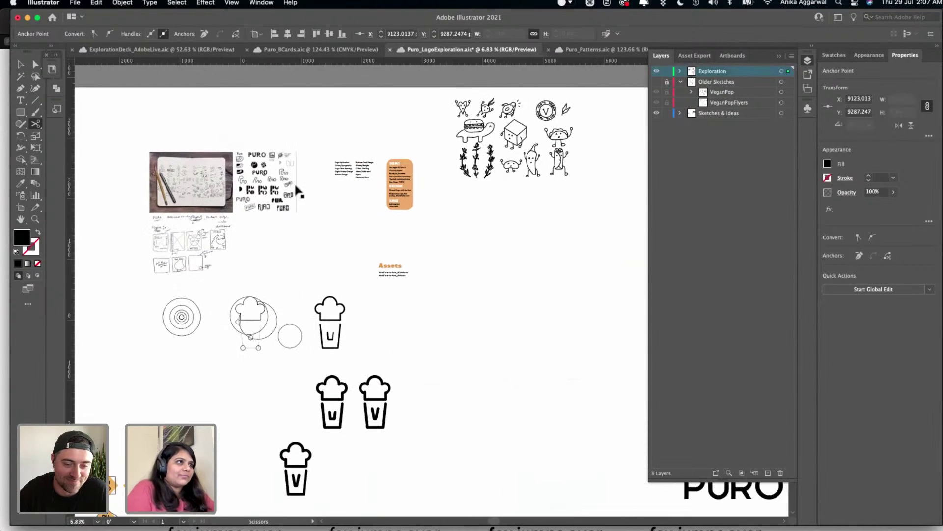
# - Examine the notebook photo, the hand-drawn PURO logo sketches and the flyer layout sketches
pyautogui.press('v')
pyautogui.scroll(4, 278, 124)
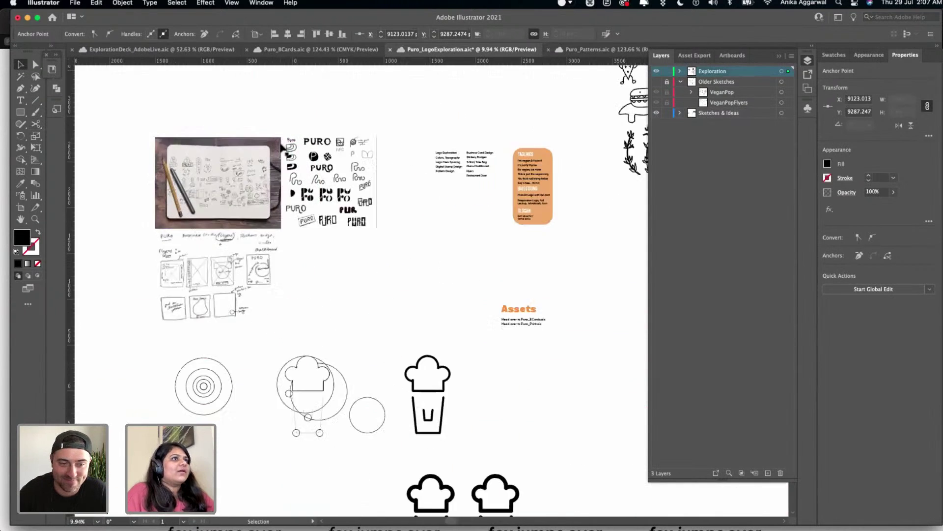
pyautogui.scroll(3, 264, 160)
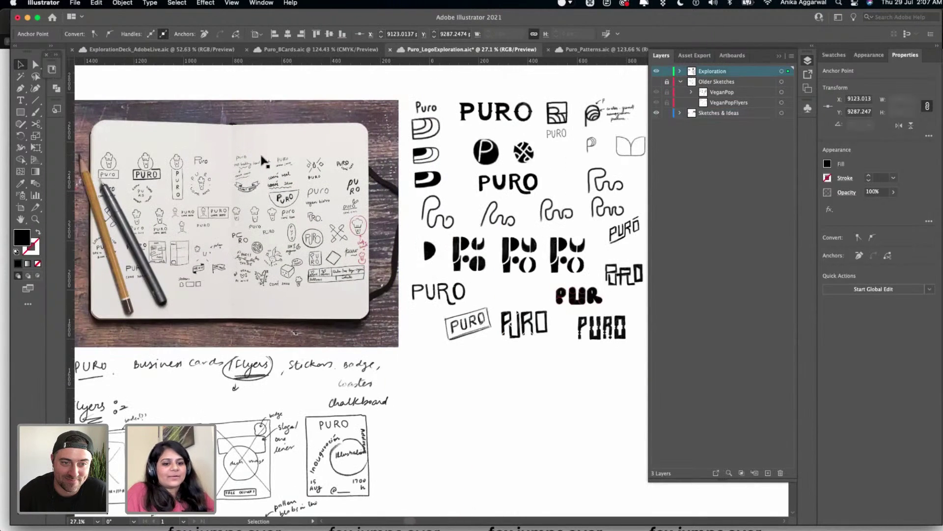
pyautogui.scroll(-2, 439, 189)
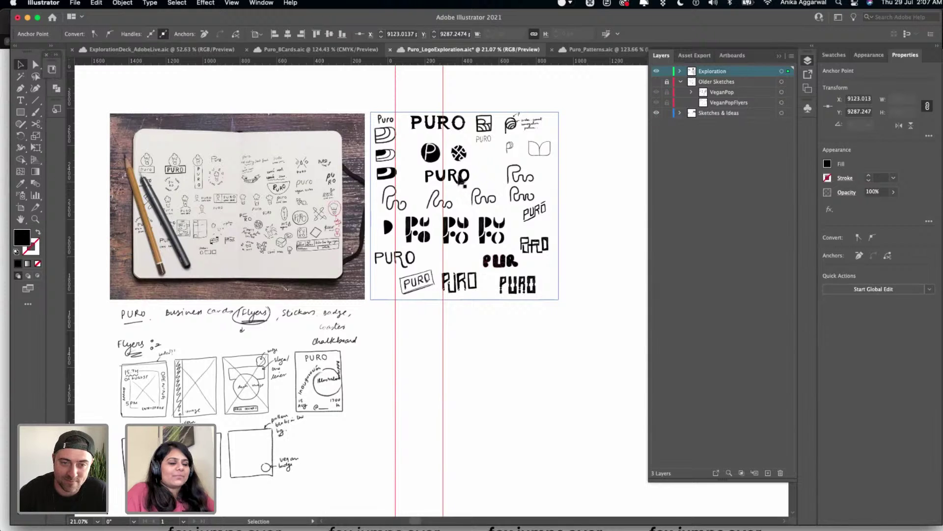
pyautogui.scroll(-3, 461, 182)
pyautogui.scroll(2, 461, 182)
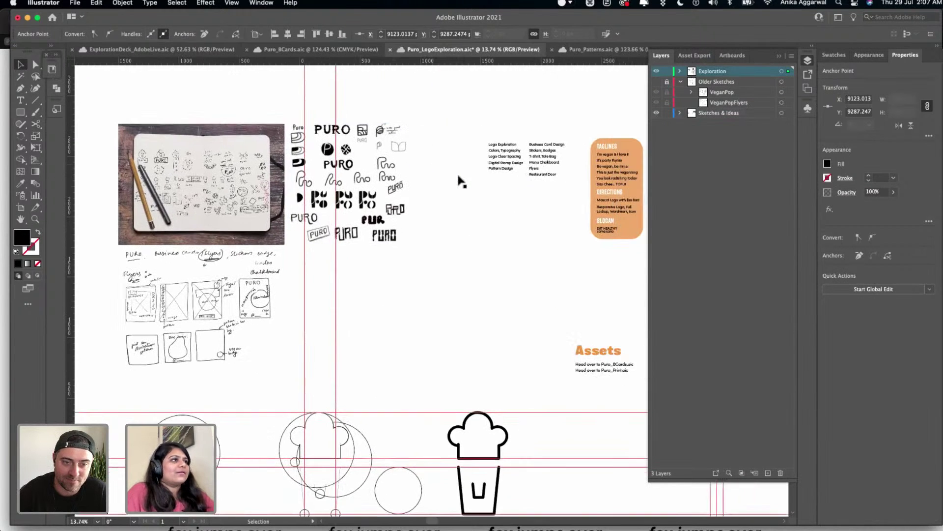
pyautogui.hscroll(5, 460, 182)
pyautogui.scroll(-3, 457, 177)
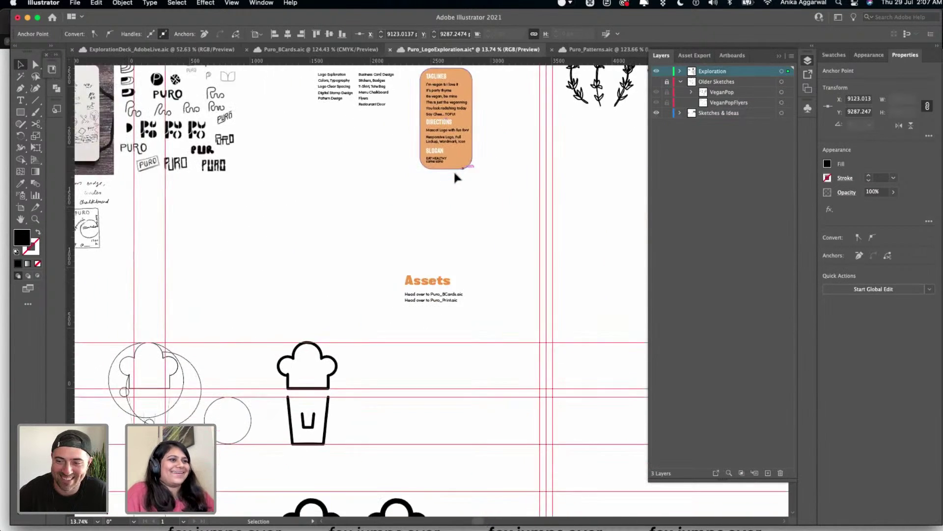
# - Examine the construction circles behind the chef-hat shape and the cup icon variations with U and V
pyautogui.scroll(-3, 456, 177)
pyautogui.hscroll(-2, 442, 187)
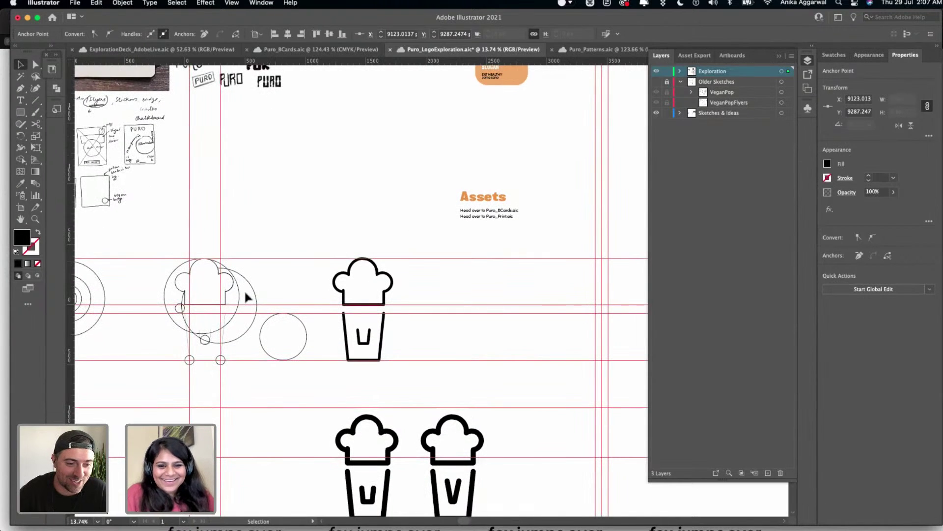
pyautogui.hscroll(-3, 243, 287)
pyautogui.scroll(-2, 253, 267)
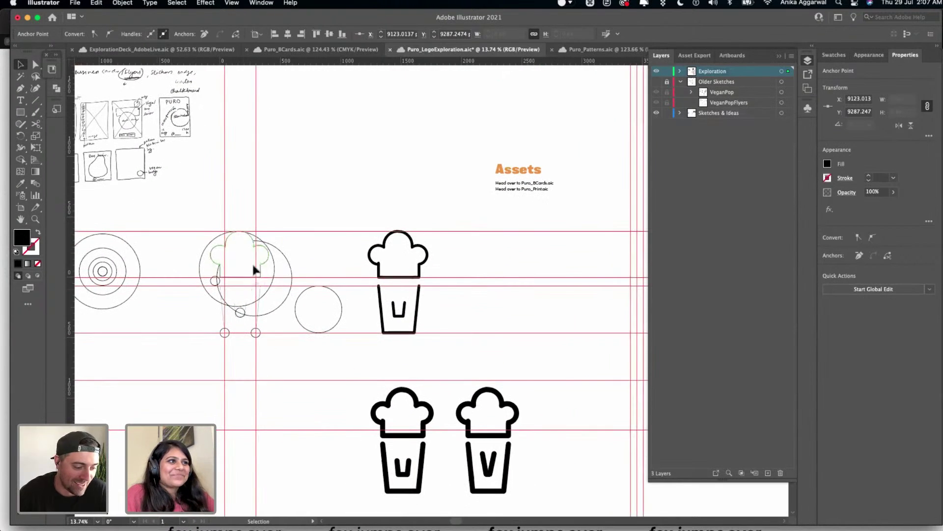
pyautogui.click(298, 250)
pyautogui.moveTo(299, 288); pyautogui.dragTo(206, 337)
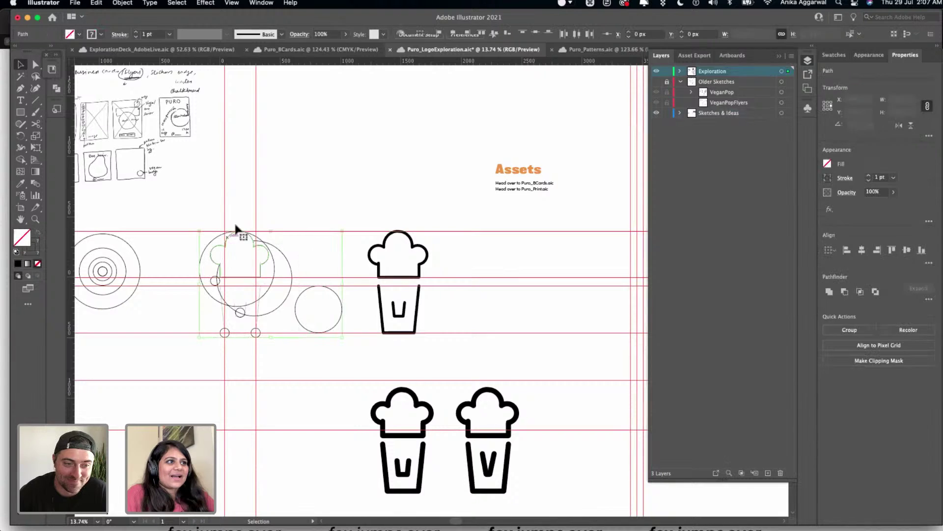
pyautogui.click(278, 197)
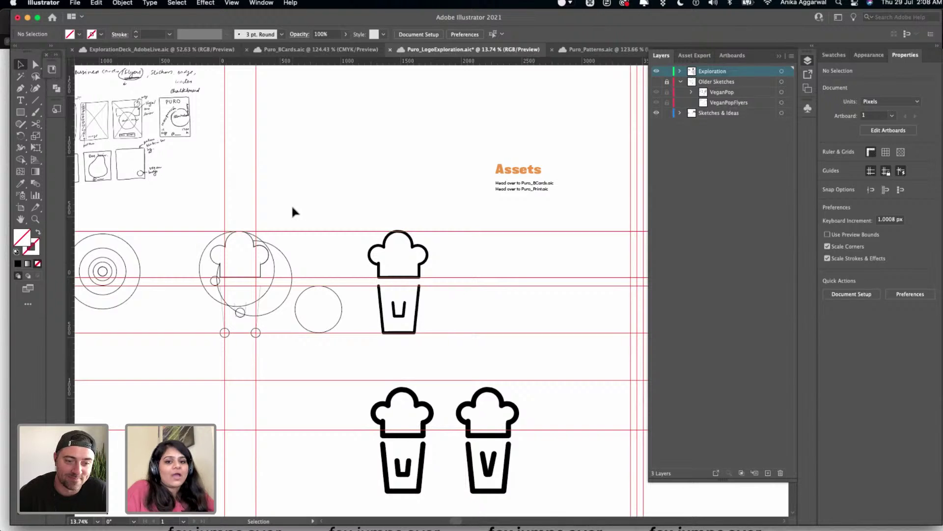
pyautogui.scroll(5, 291, 204)
pyautogui.scroll(-10, 412, 341)
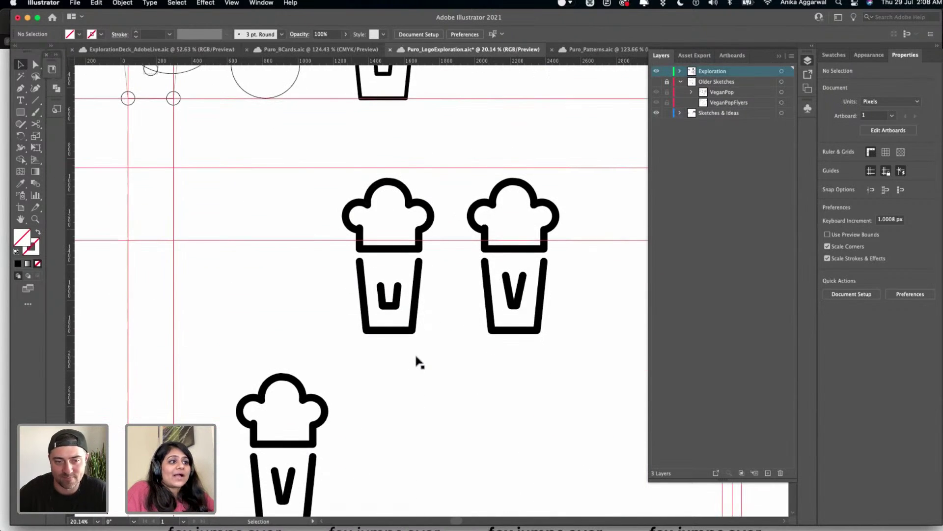
pyautogui.scroll(-5, 417, 362)
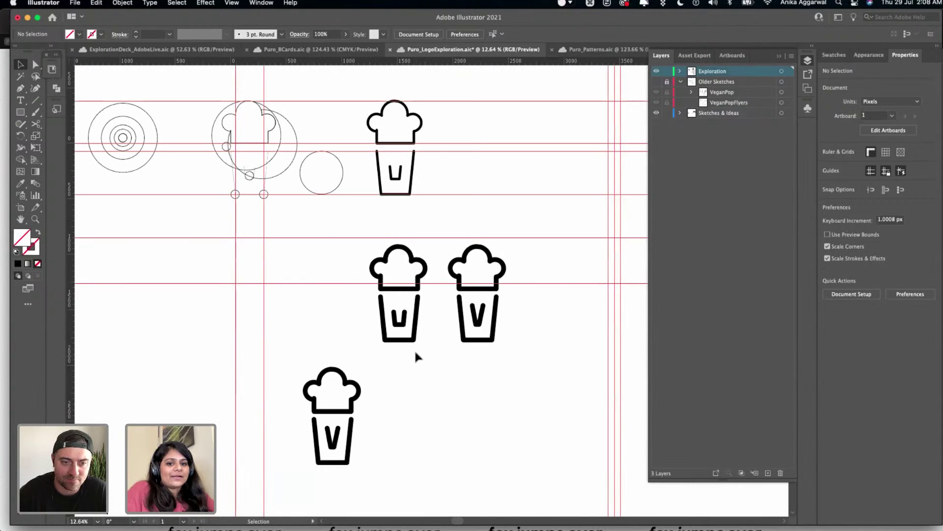
# - Duplicate the tilted orange PURO diamond badge to the right of the original, level with it
pyautogui.scroll(-5, 481, 361)
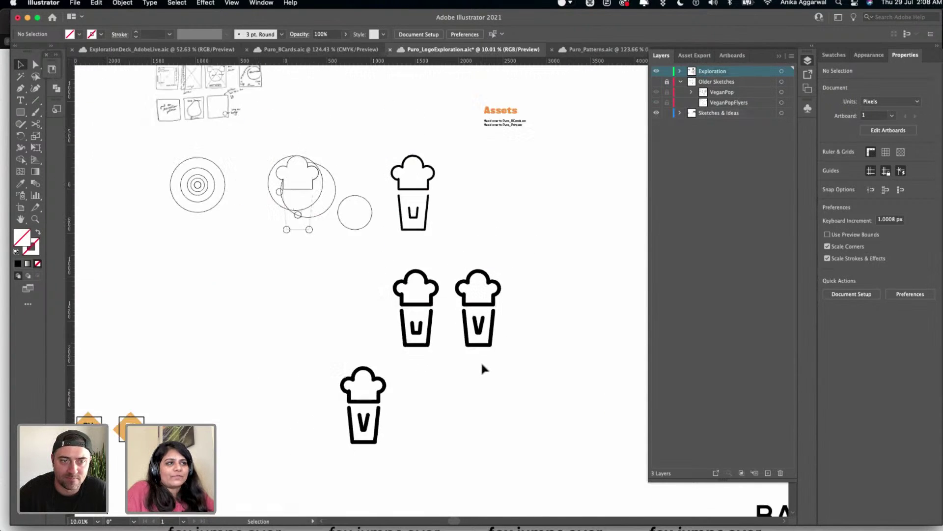
pyautogui.scroll(-5, 196, 373)
pyautogui.hscroll(-5, 196, 373)
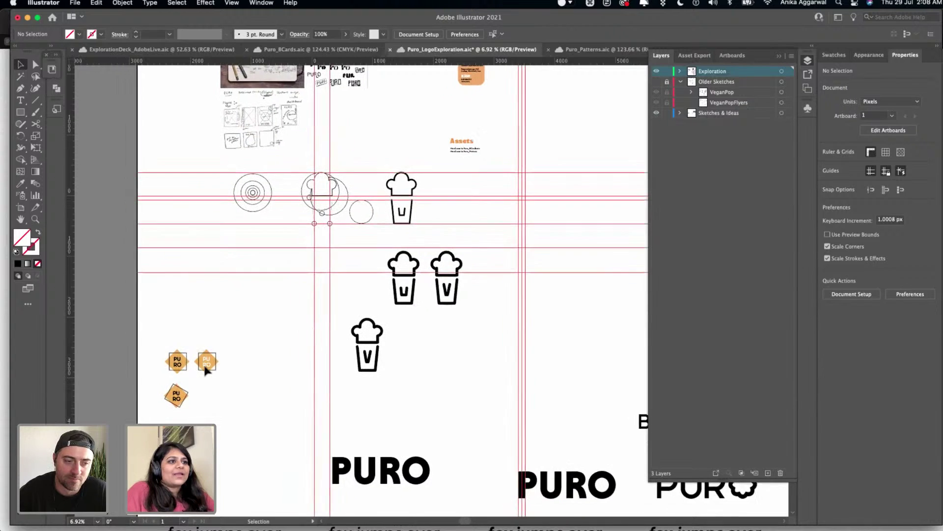
pyautogui.scroll(10, 212, 350)
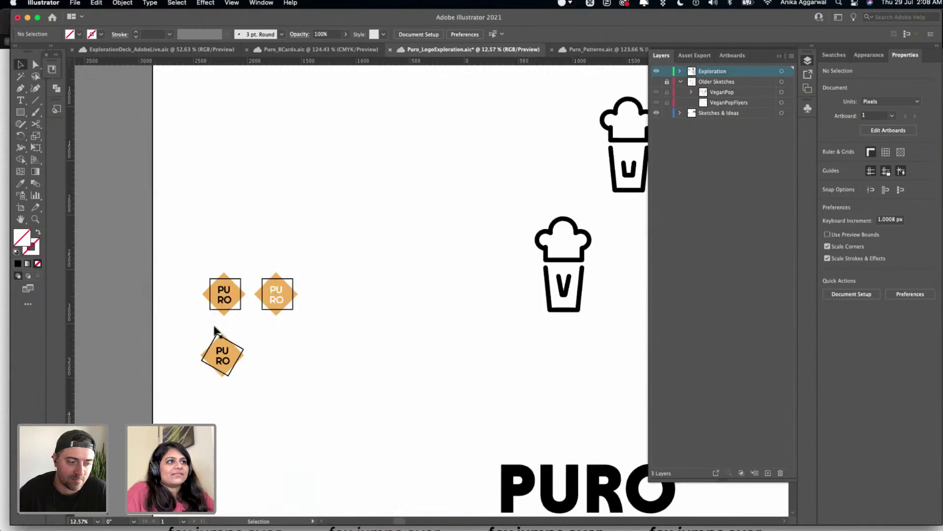
pyautogui.click(238, 228)
pyautogui.click(402, 314)
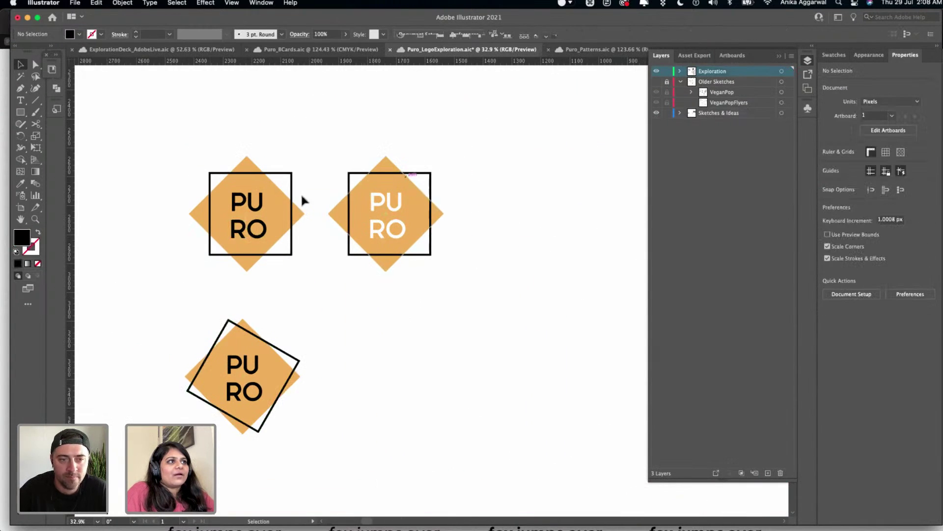
pyautogui.click(238, 423)
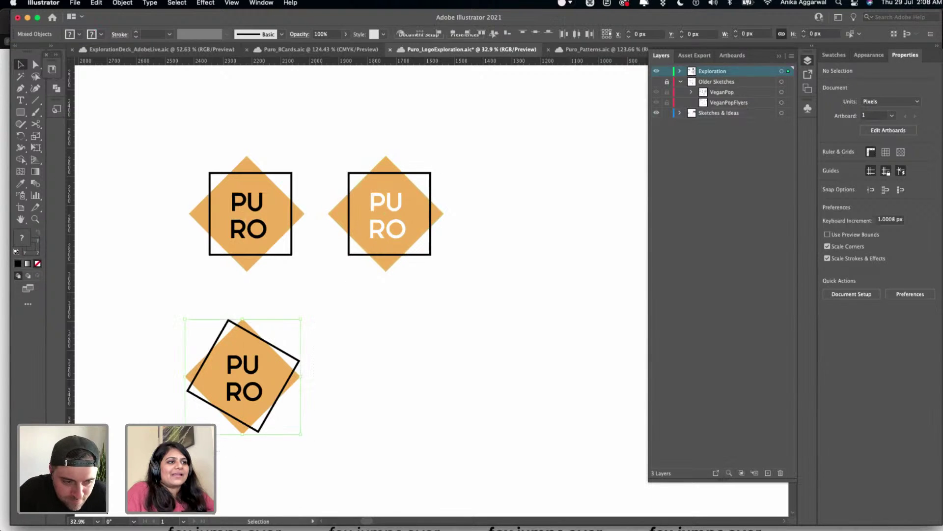
pyautogui.click(375, 373)
pyautogui.click(249, 358)
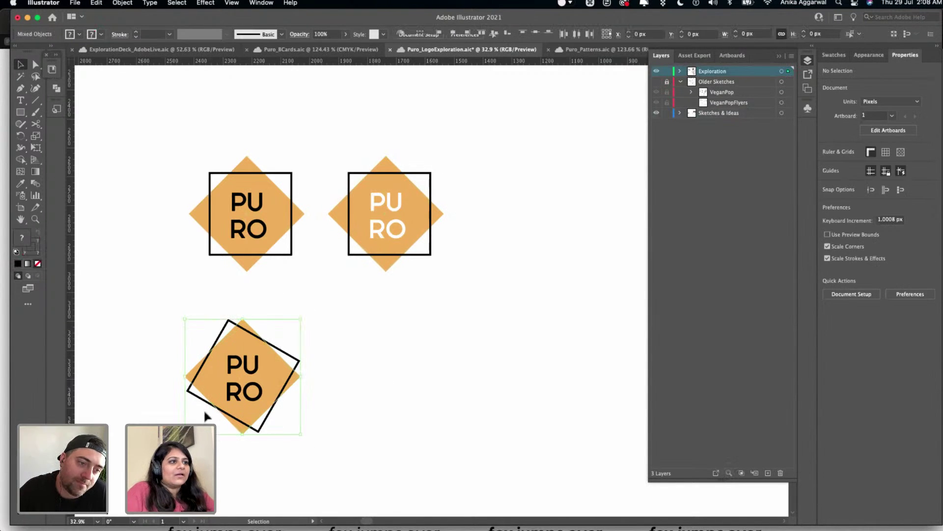
pyautogui.moveTo(238, 375); pyautogui.dragTo(420, 374)
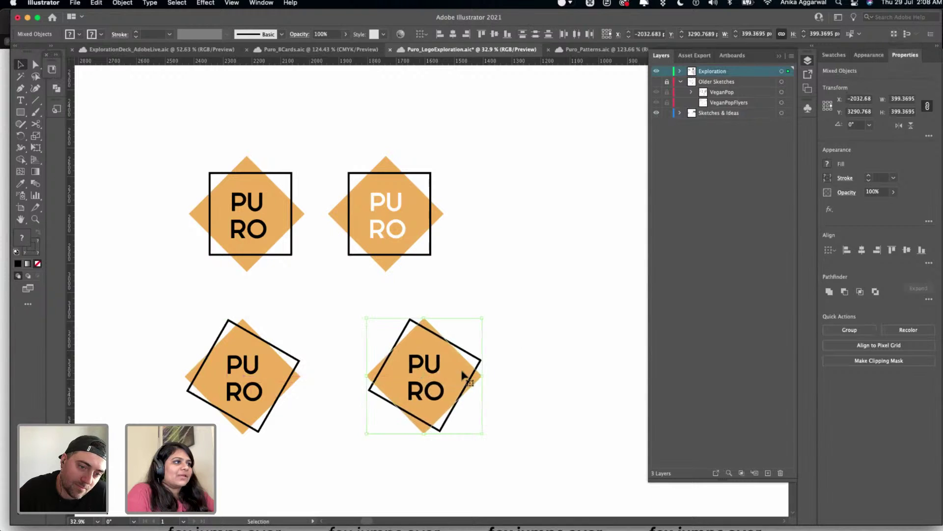
pyautogui.click(493, 375)
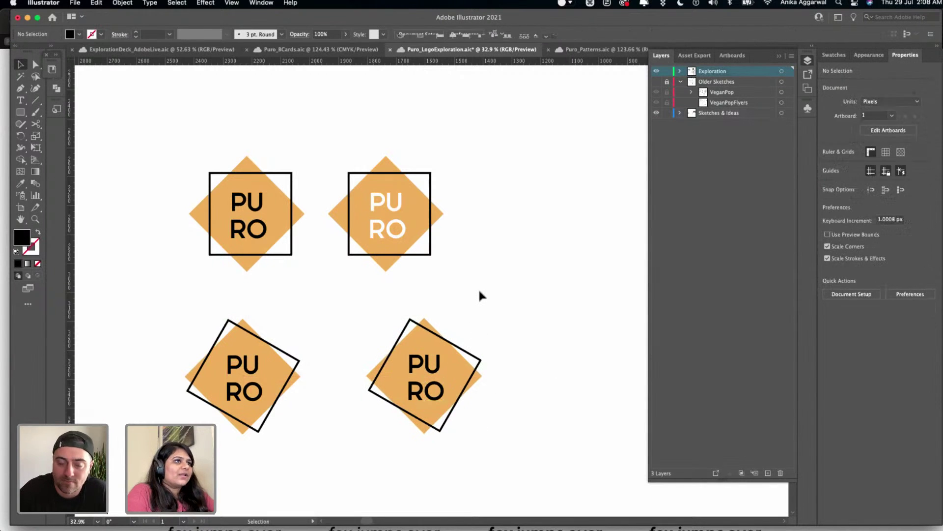
# - Duplicate the black notched PURO wordmark from beside the red versions to the space right of the taco character
pyautogui.scroll(-5, 480, 293)
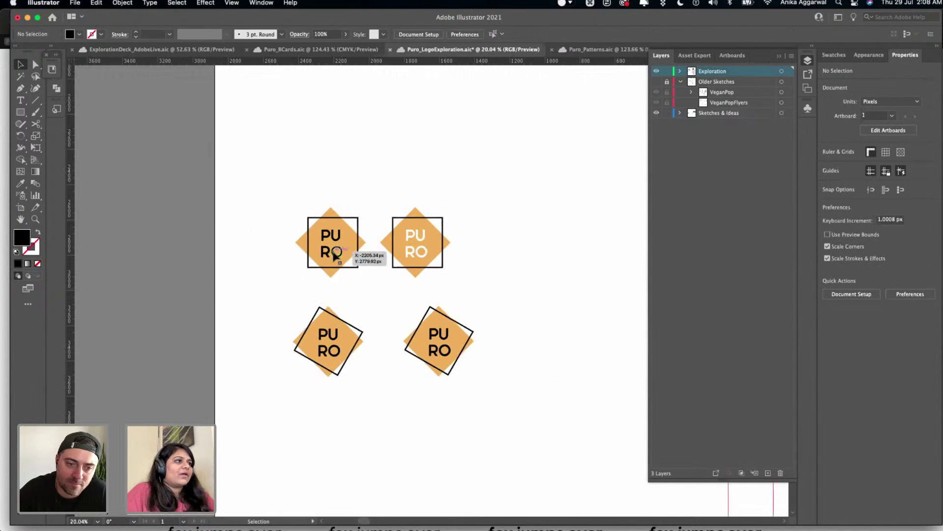
pyautogui.hscroll(6, 371, 293)
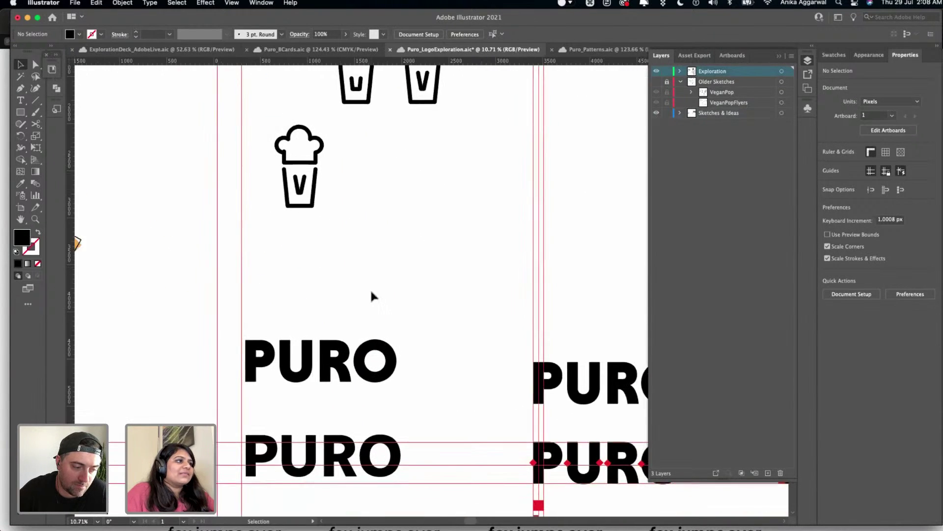
pyautogui.scroll(-3, 372, 293)
pyautogui.hscroll(6, 394, 310)
pyautogui.scroll(-2, 394, 311)
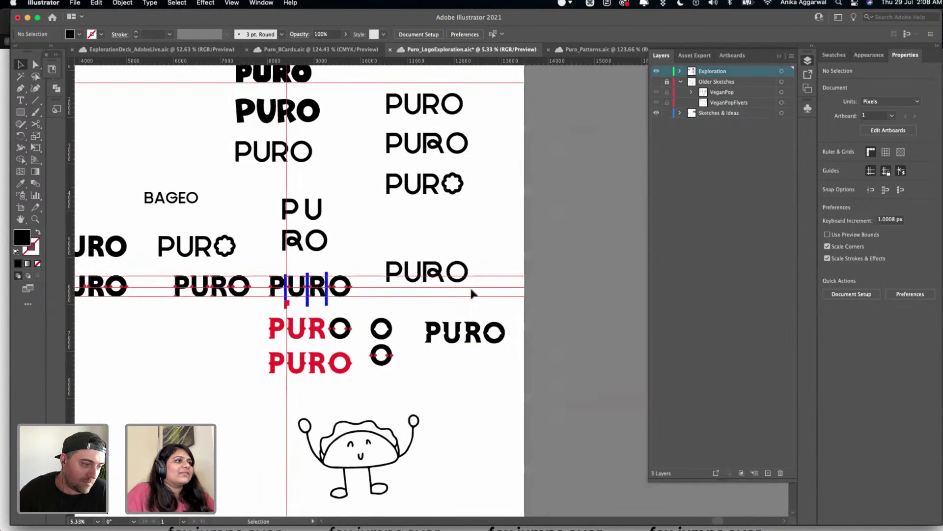
pyautogui.moveTo(471, 290); pyautogui.dragTo(380, 348)
pyautogui.click(416, 385)
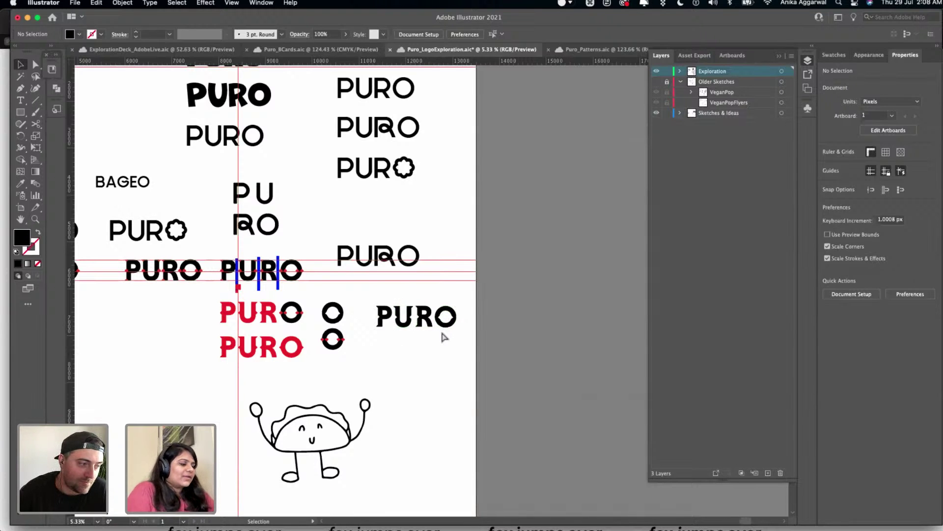
pyautogui.press('super+minus')
pyautogui.press('super+minus')
pyautogui.hscroll(5, 442, 334)
pyautogui.scroll(-2, 442, 334)
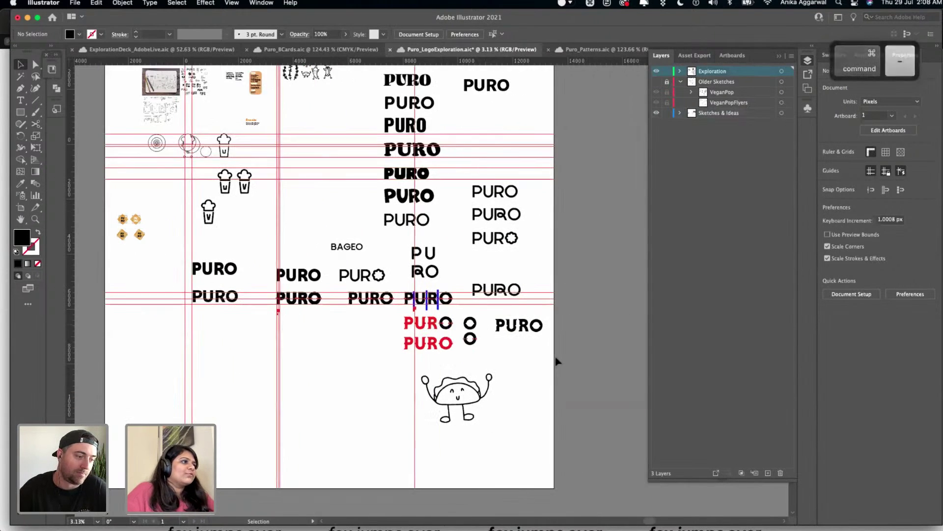
pyautogui.click(503, 329)
pyautogui.moveTo(501, 331); pyautogui.dragTo(506, 420)
# - Examine the typefaces of the bold PURO and BAGEO texts and the diamond construction on the PURO wordmark below
pyautogui.scroll(5, 333, 284)
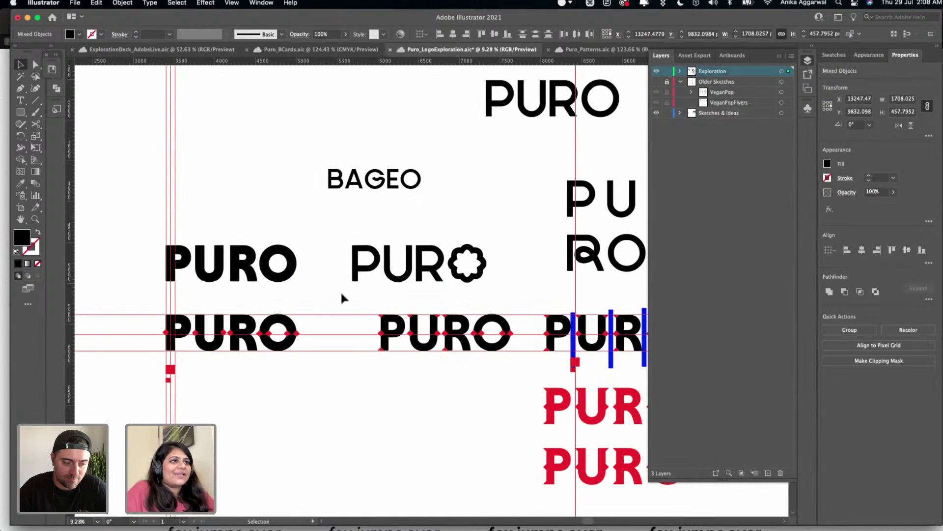
pyautogui.click(247, 276)
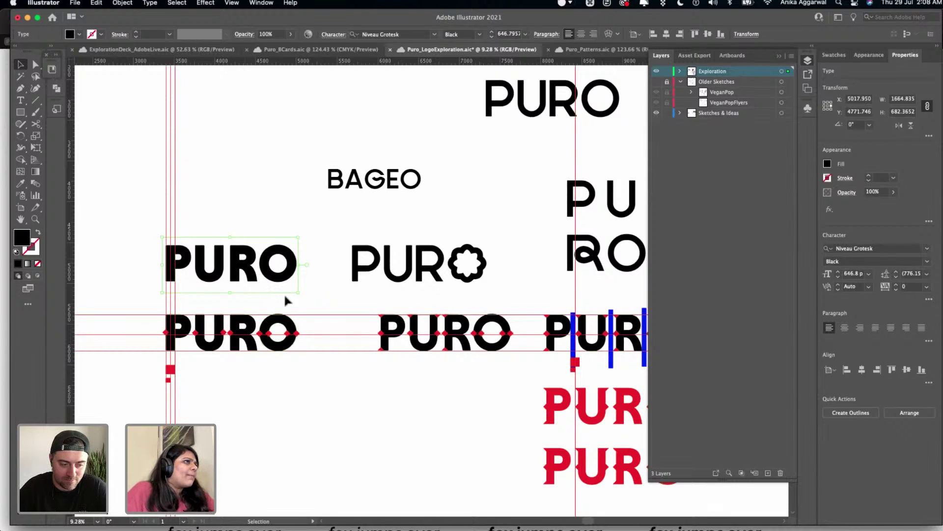
pyautogui.click(374, 183)
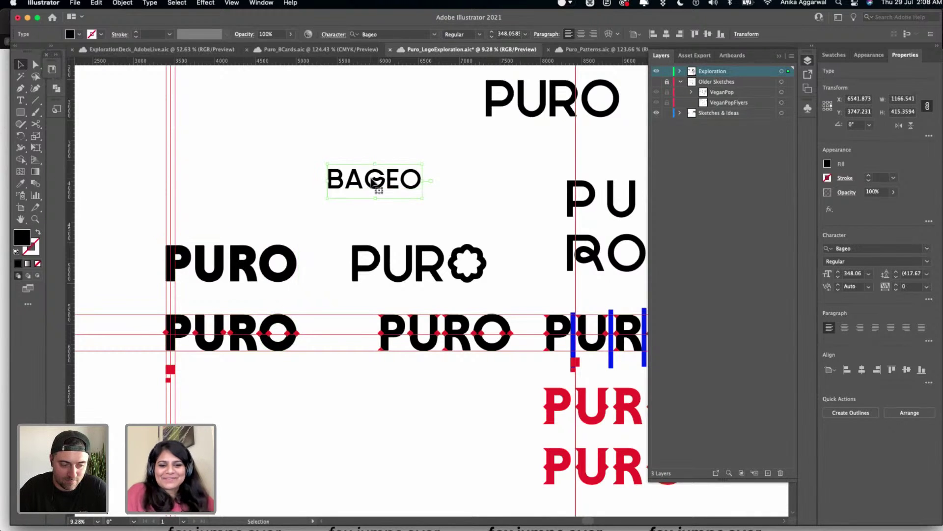
pyautogui.click(370, 153)
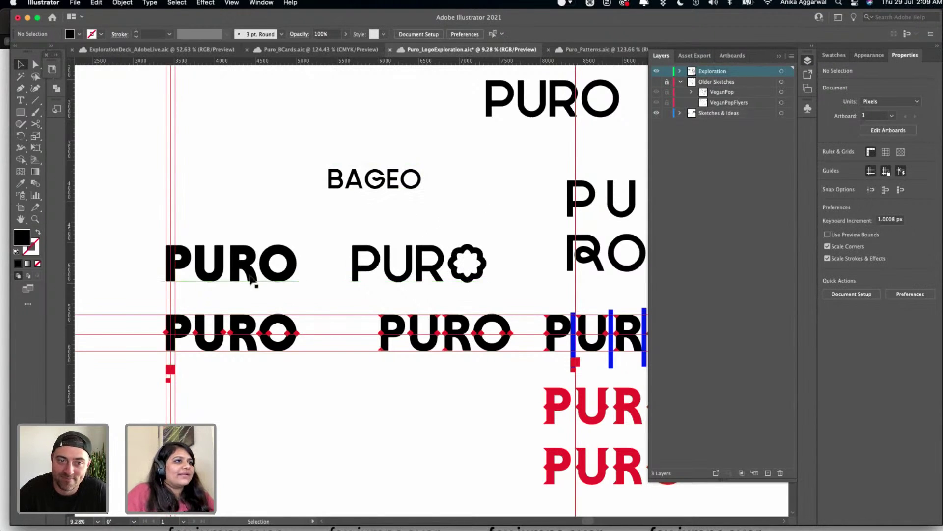
pyautogui.click(255, 260)
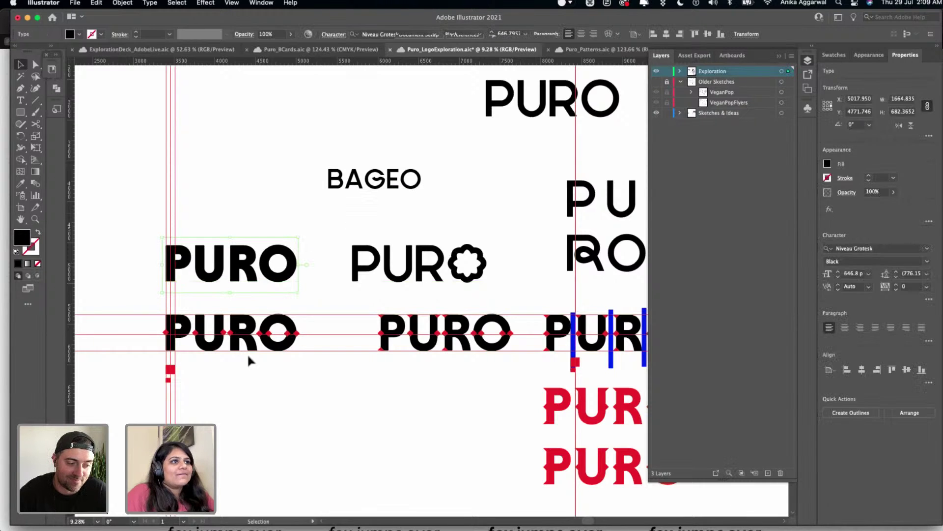
pyautogui.click(235, 360)
pyautogui.scroll(5, 227, 361)
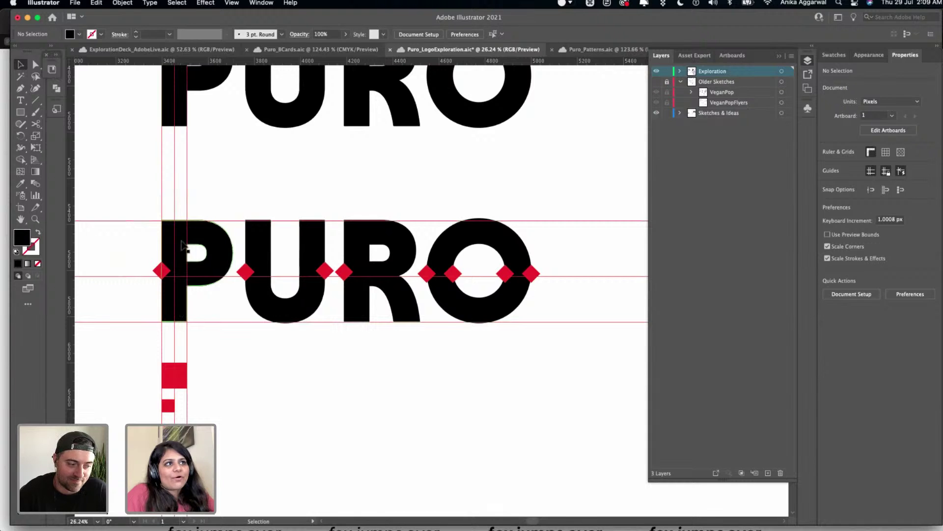
pyautogui.scroll(-3, 216, 255)
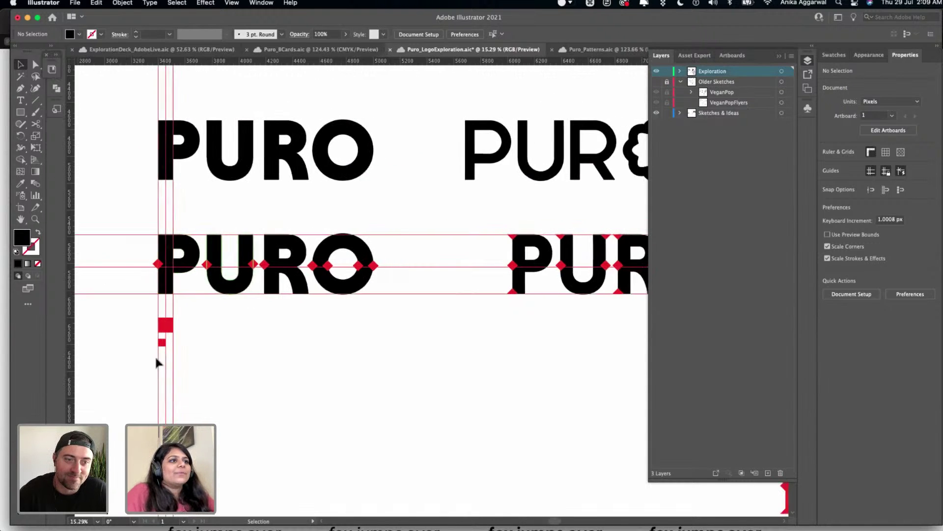
pyautogui.scroll(2, 150, 264)
pyautogui.press('super+semicolon')
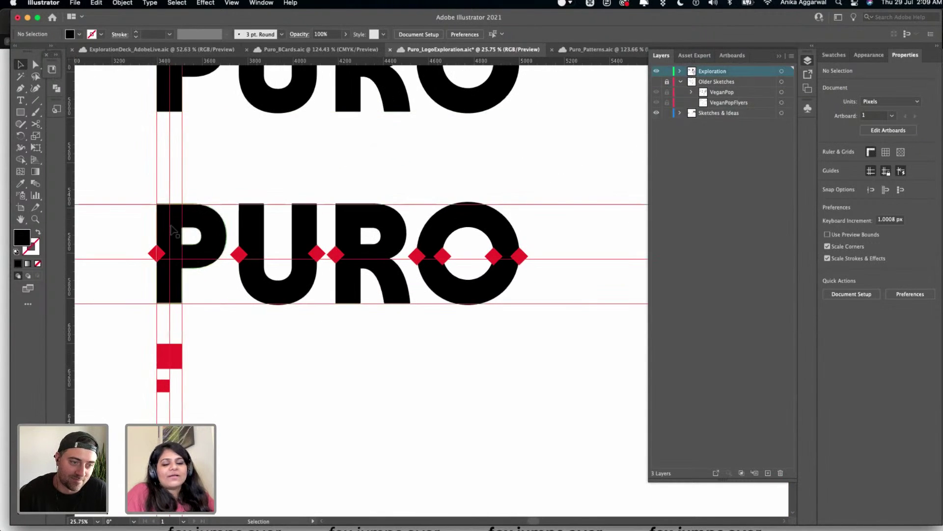
# - Examine the diamond-notched PURO variations, the red versions, the separate O studies and the black notched wordmark
pyautogui.hscroll(5, 378, 261)
pyautogui.scroll(-3, 388, 265)
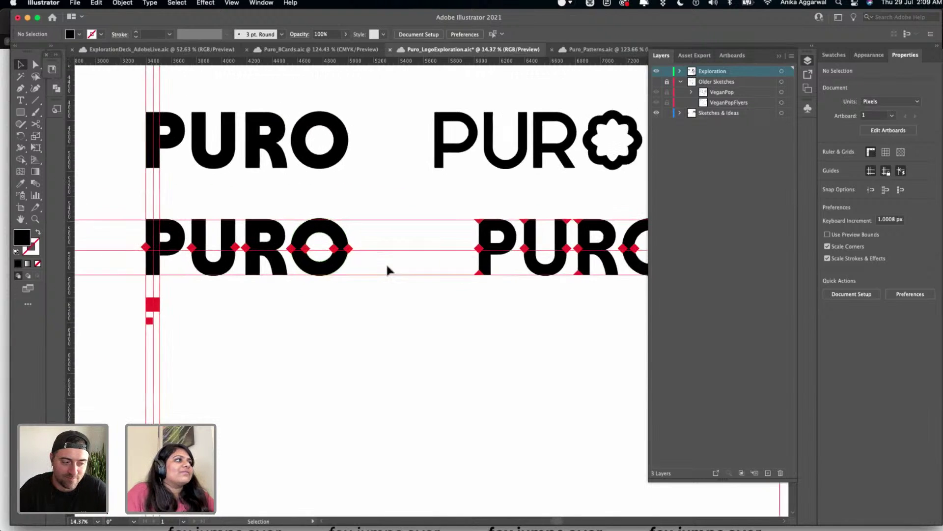
pyautogui.scroll(-2, 390, 260)
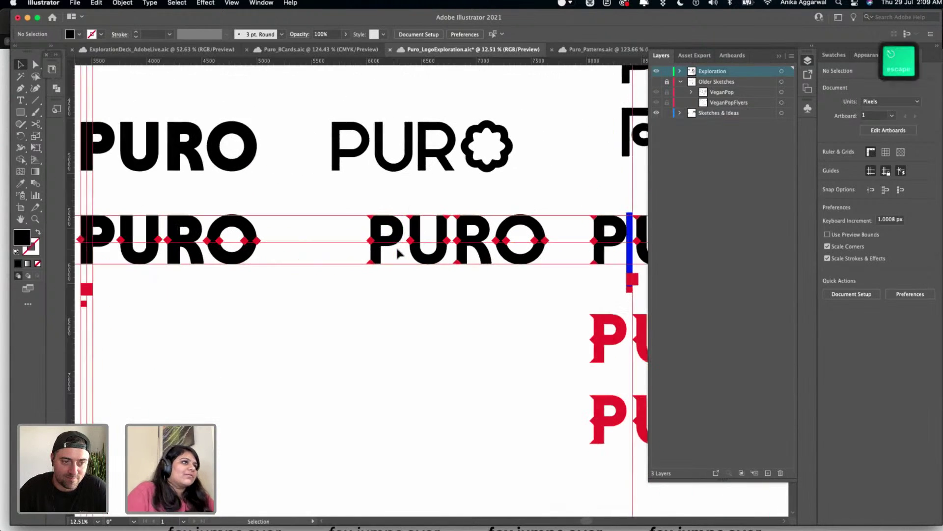
pyautogui.press('Escape')
pyautogui.hscroll(10, 398, 253)
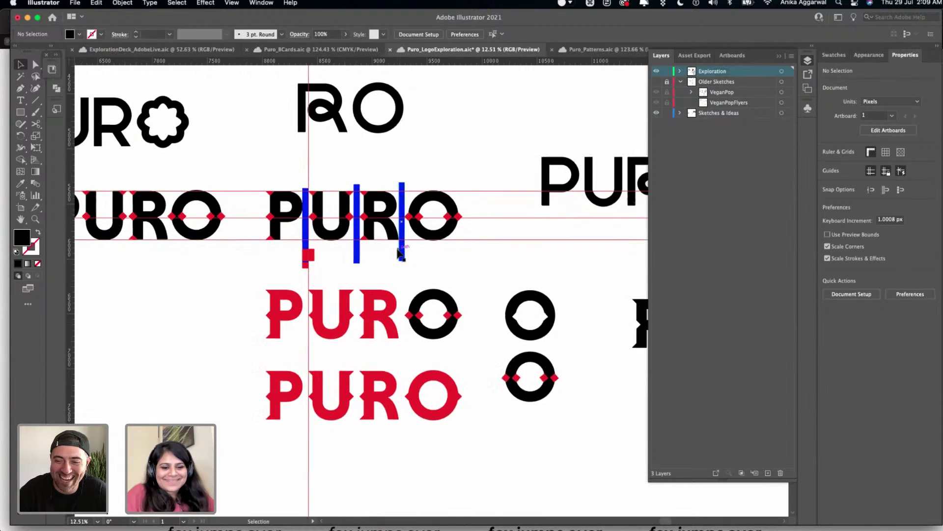
pyautogui.hscroll(10, 390, 270)
pyautogui.scroll(-2, 390, 270)
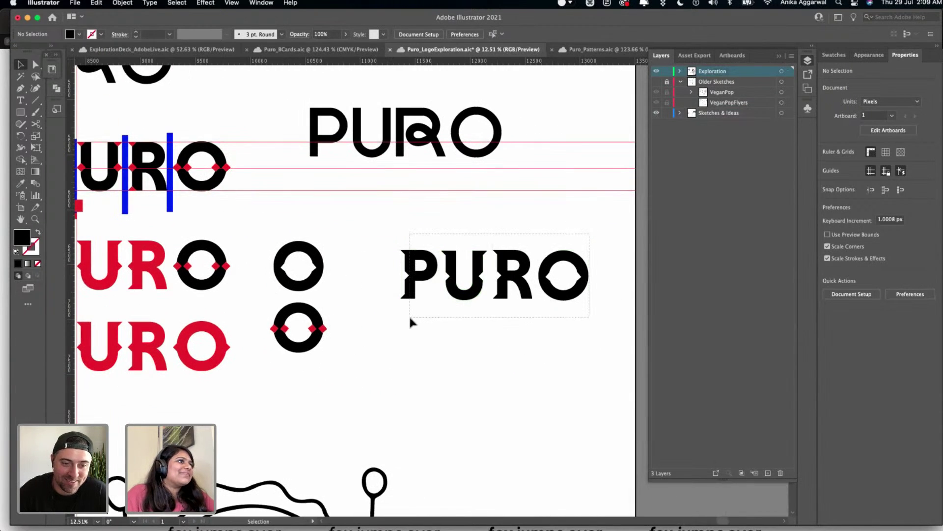
pyautogui.scroll(-2, 407, 338)
pyautogui.scroll(3, 407, 338)
pyautogui.scroll(-2, 407, 337)
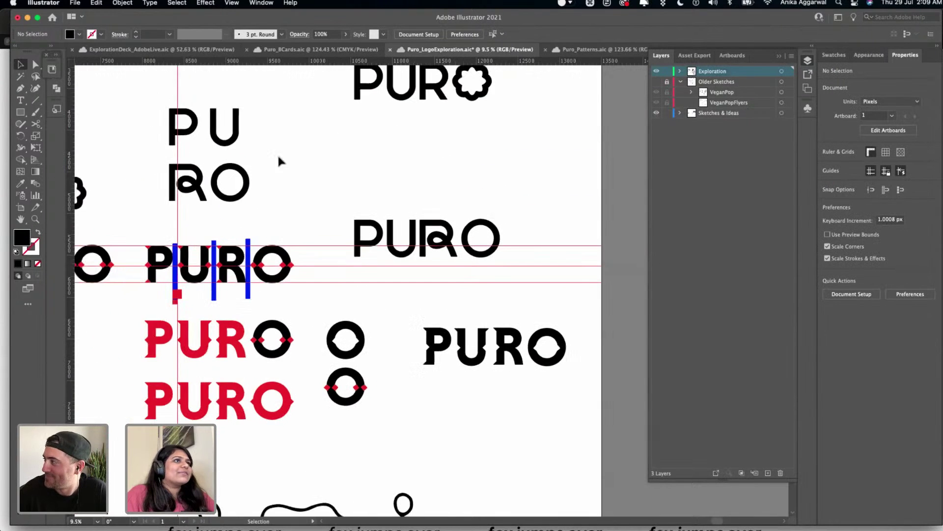
# - Lock the Exploration layer containing the taco character and add a new layer above it
pyautogui.scroll(-6, 303, 178)
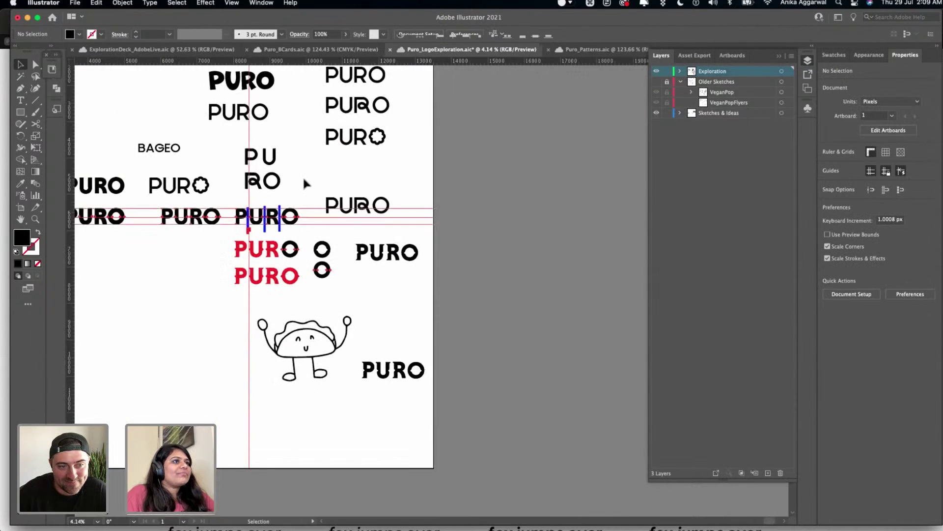
pyautogui.scroll(3, 297, 278)
pyautogui.hscroll(-3, 297, 278)
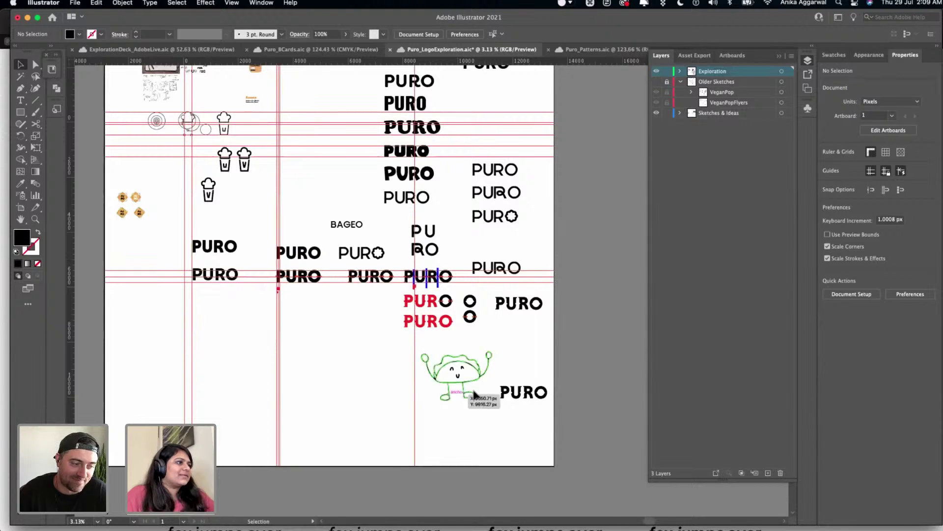
pyautogui.scroll(4, 419, 343)
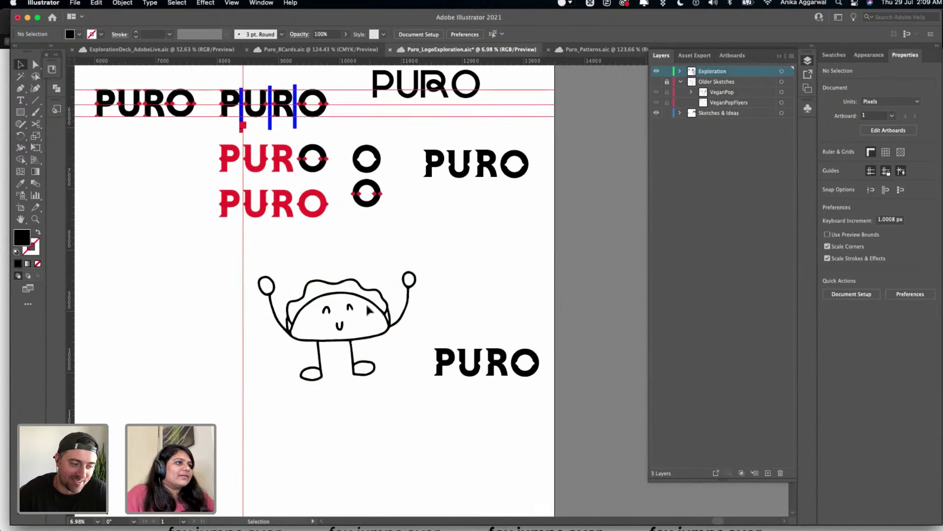
pyautogui.scroll(2, 346, 217)
pyautogui.click(344, 223)
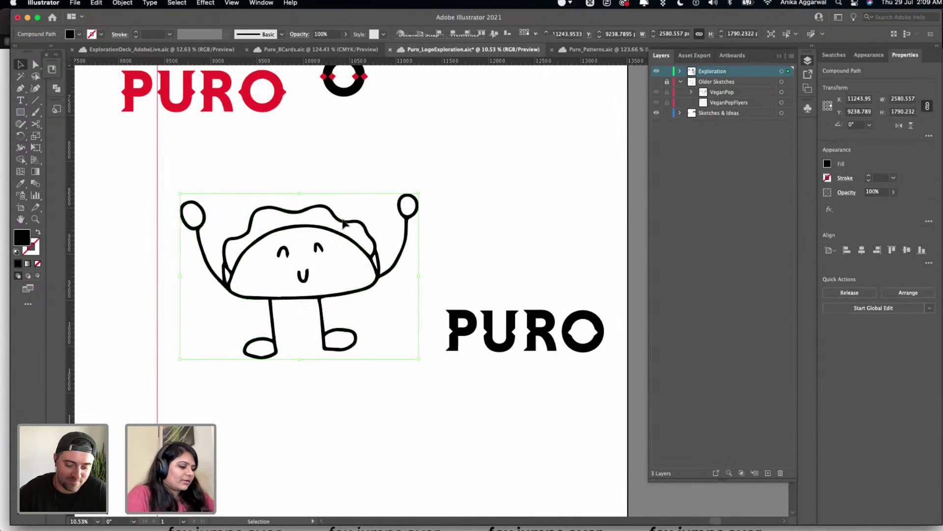
pyautogui.click(667, 71)
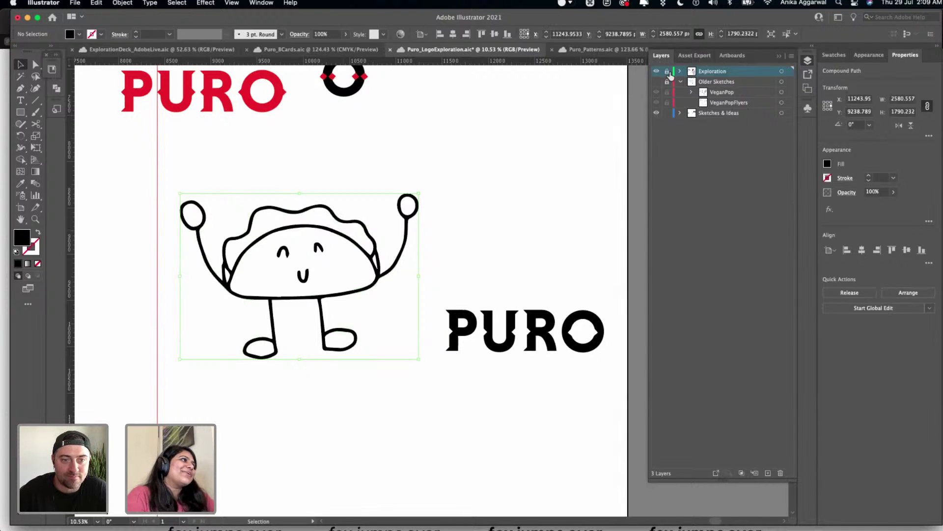
pyautogui.click(772, 470)
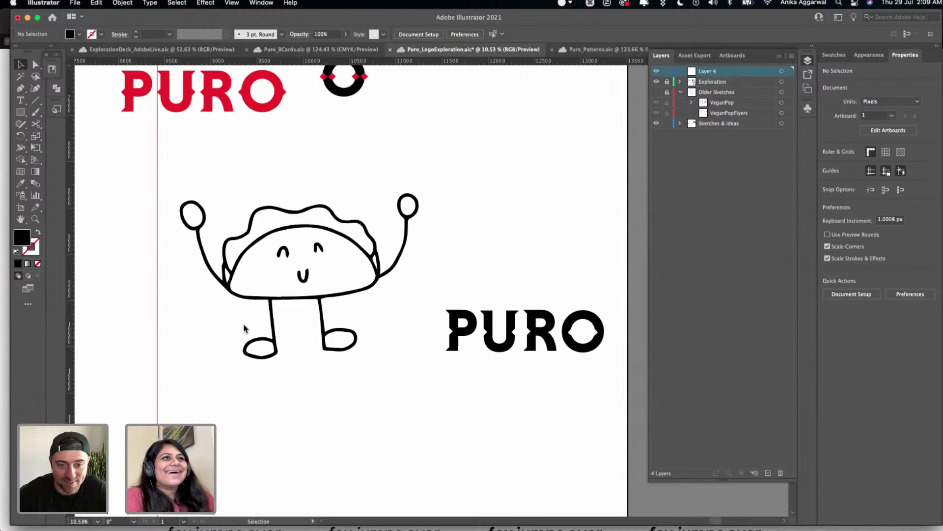
pyautogui.click(21, 90)
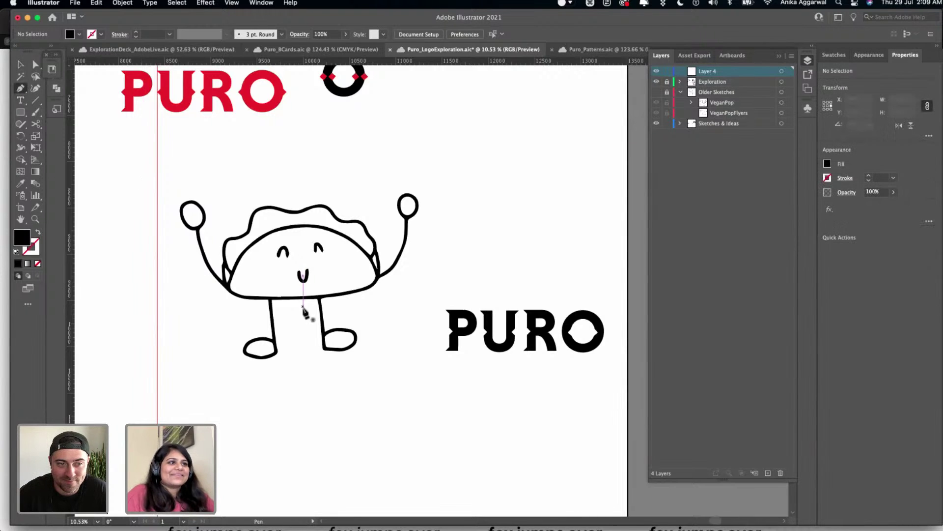
pyautogui.scroll(3, 303, 310)
pyautogui.click(141, 275)
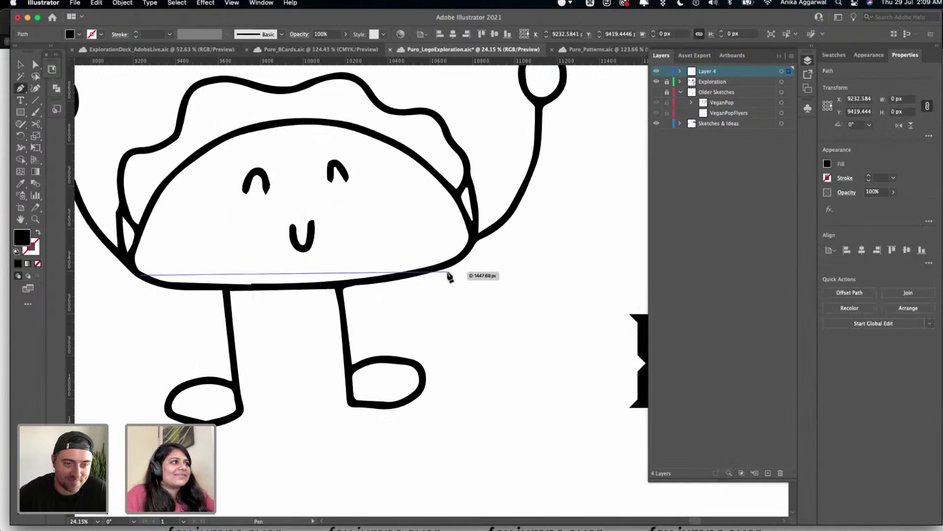
pyautogui.moveTo(455, 264); pyautogui.dragTo(480, 193)
pyautogui.press('super+z')
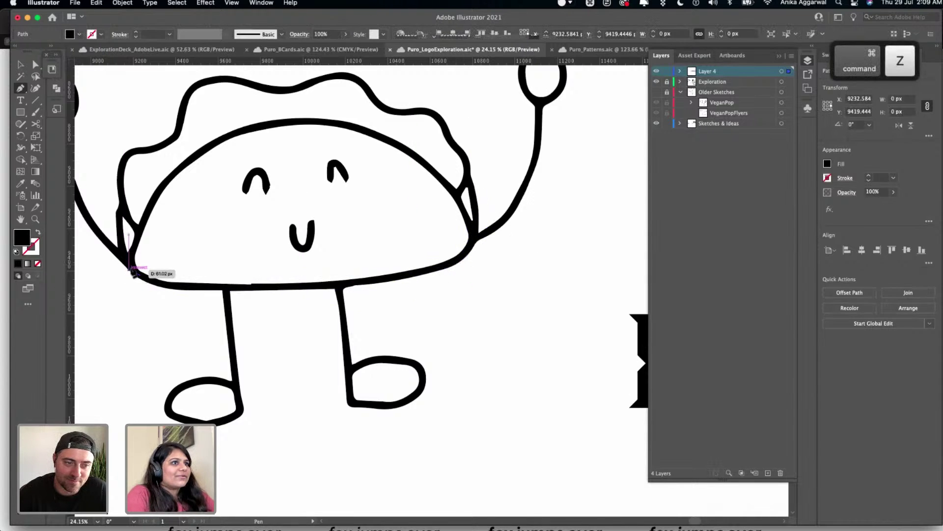
pyautogui.press('Escape')
# - Trace the taco's half-moon shell with the Pen tool, using no fill and a black stroke
pyautogui.click(39, 232)
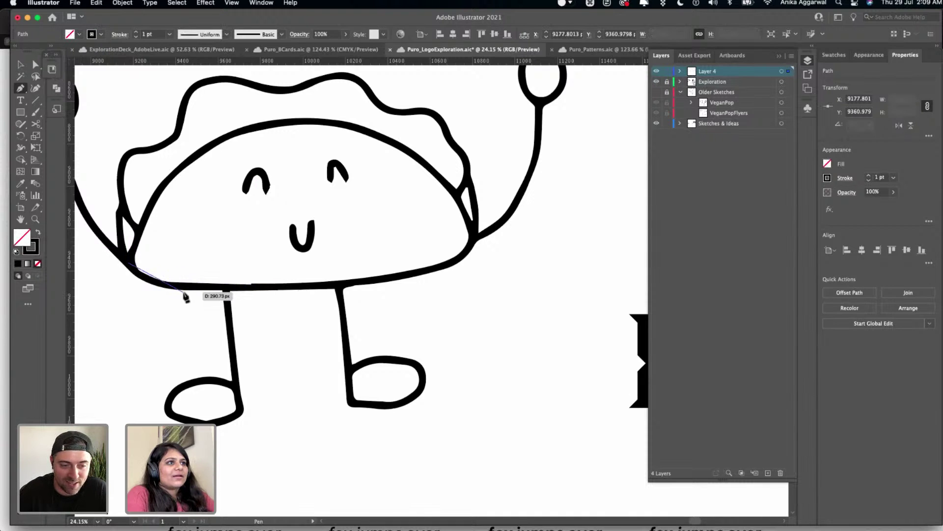
pyautogui.moveTo(263, 289); pyautogui.dragTo(242, 290)
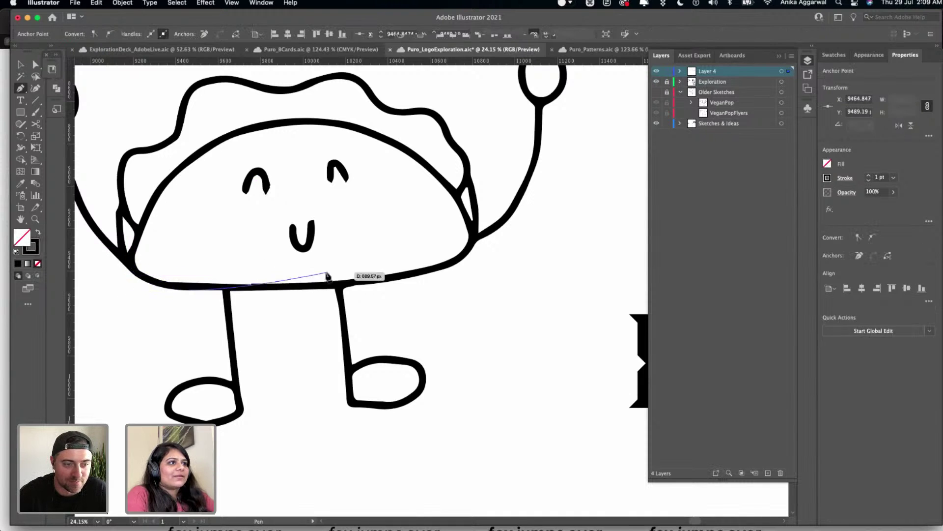
pyautogui.click(420, 272)
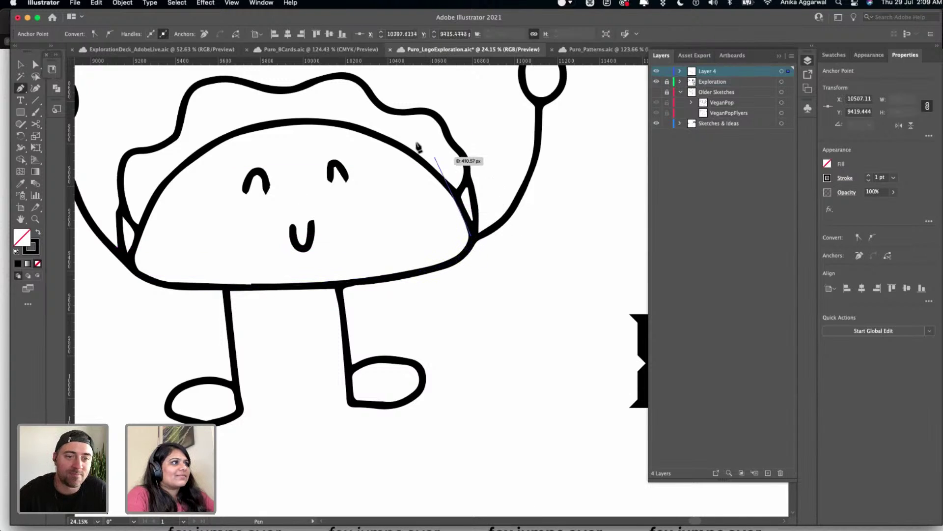
pyautogui.click(330, 127)
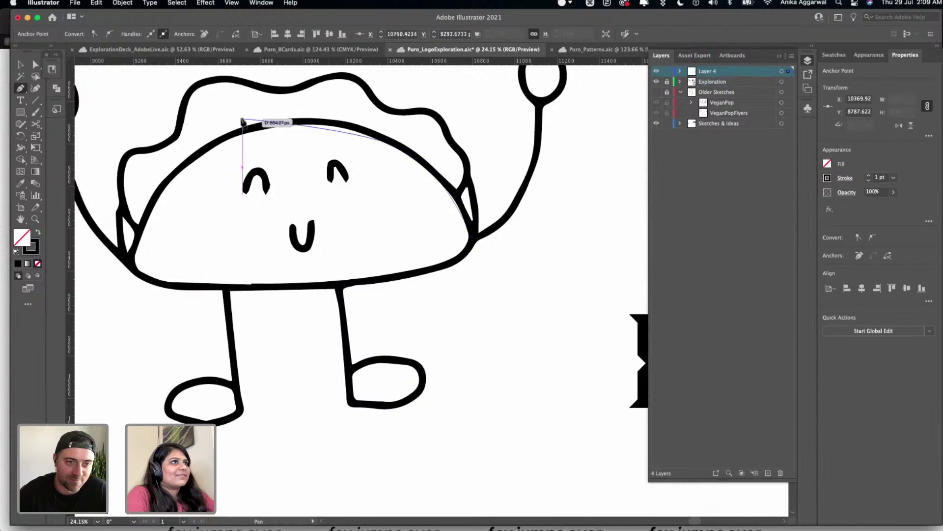
pyautogui.moveTo(233, 137); pyautogui.dragTo(183, 157)
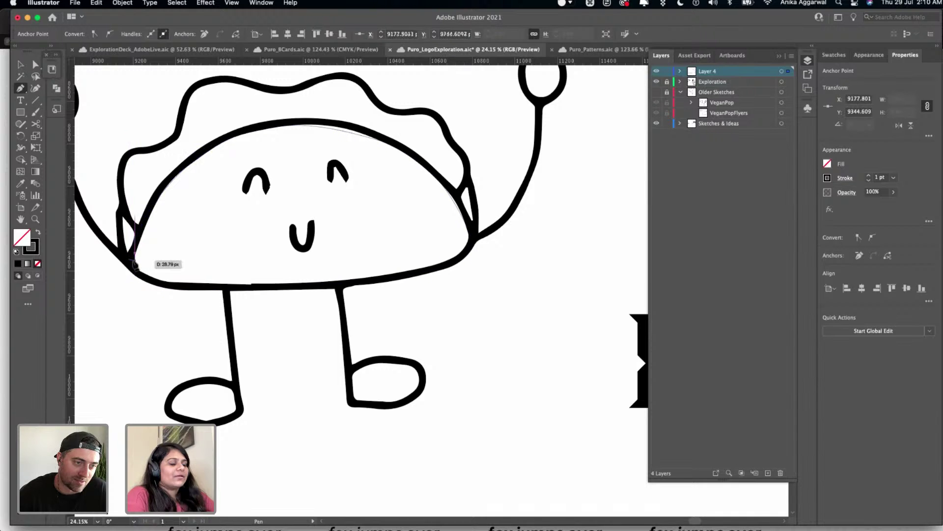
# - Move the traced shell outline off the sketch to the empty space above the black notched PURO wordmark
pyautogui.press('v')
pyautogui.scroll(-3, 168, 268)
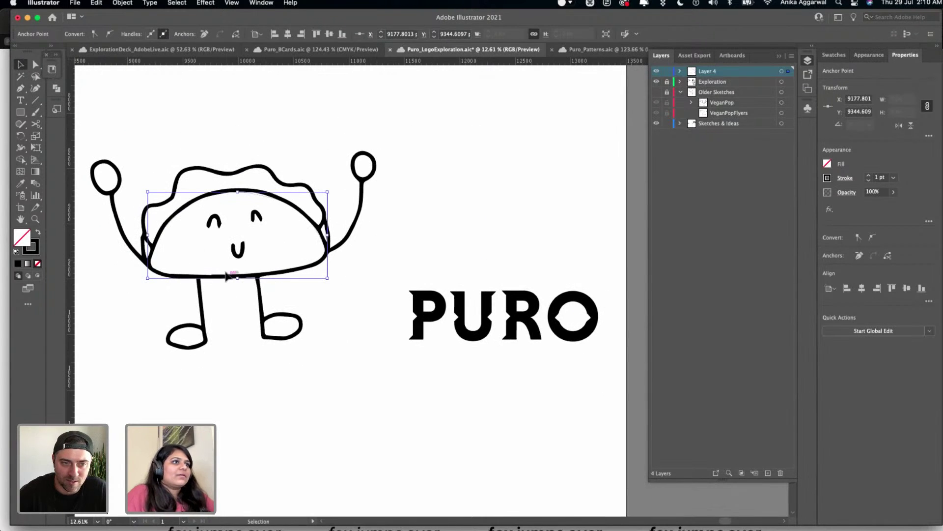
pyautogui.moveTo(319, 271); pyautogui.dragTo(557, 217)
# - Set the shell outline's stroke to 11 pt and join its open ends into a closed path
pyautogui.scroll(4, 548, 209)
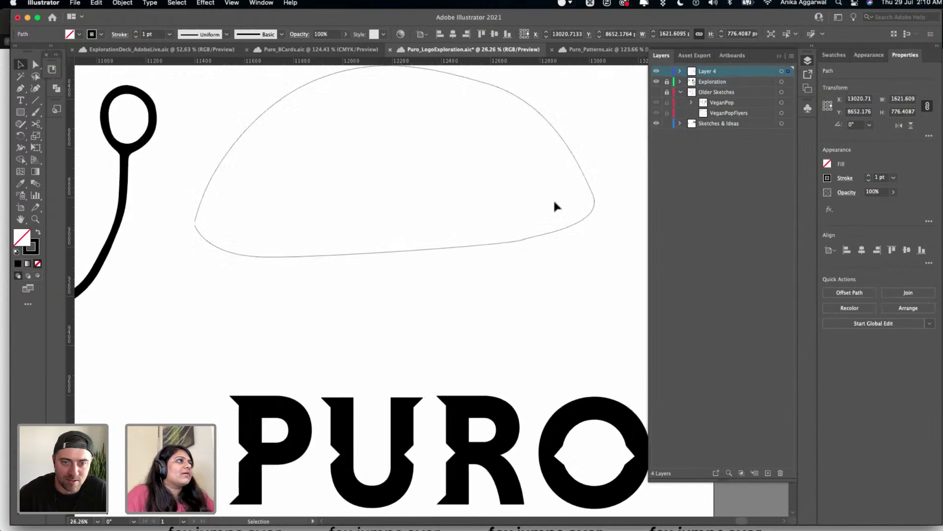
pyautogui.click(869, 175)
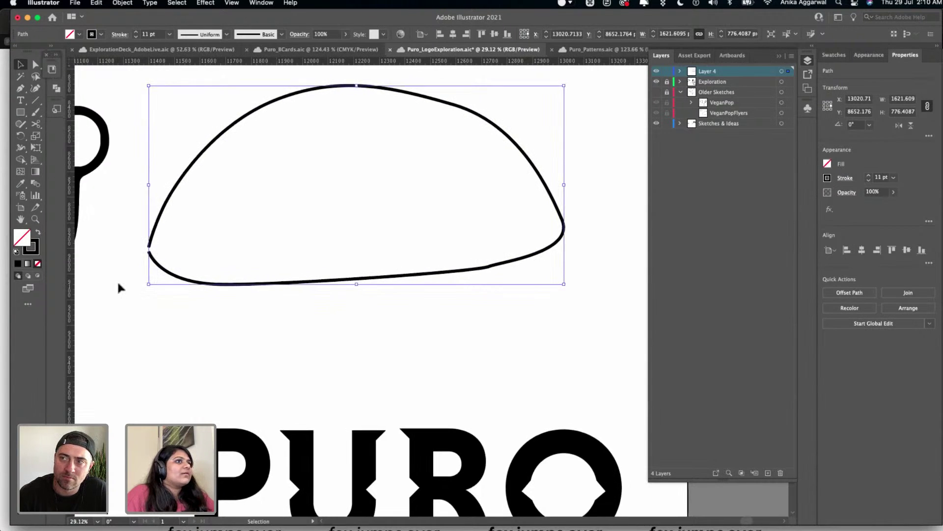
pyautogui.scroll(2, 137, 216)
pyautogui.press('super+j')
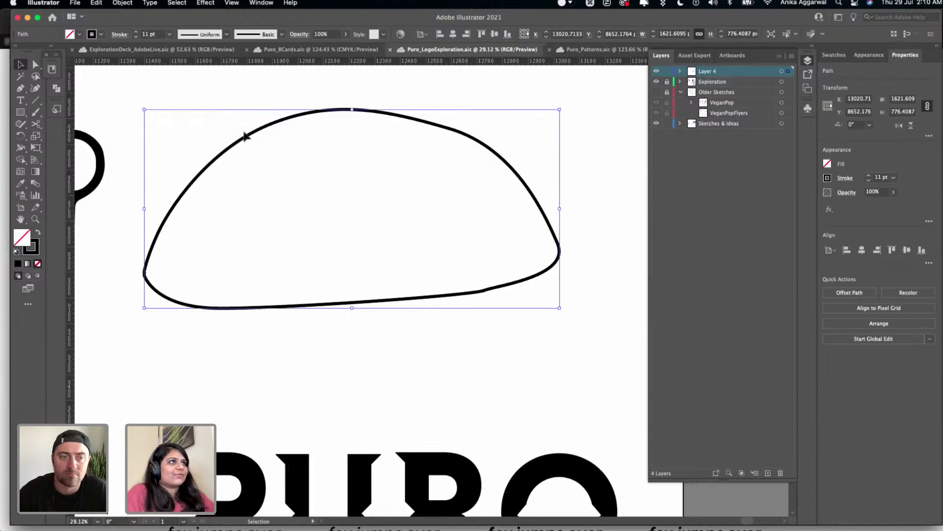
# - Smooth the shell outline with the Curvature tool by adjusting its anchor points along the dome, corners and base
pyautogui.click(37, 89)
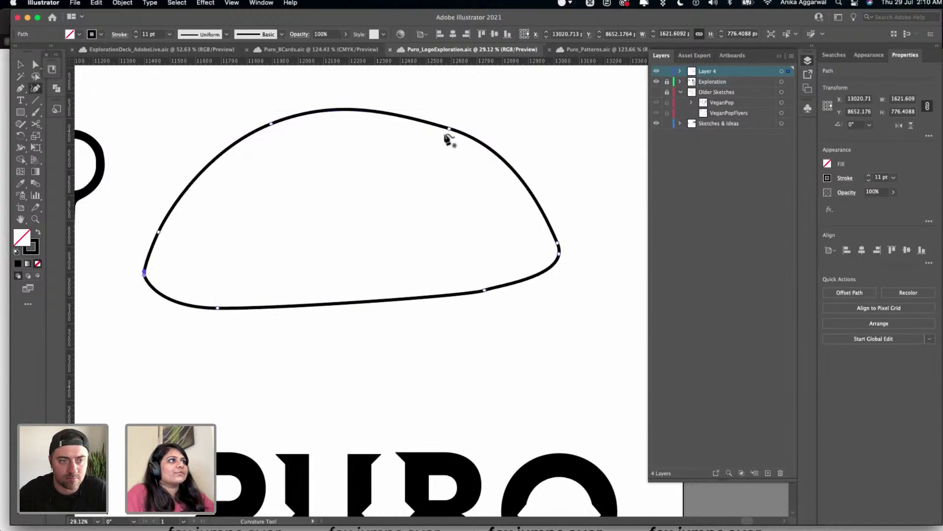
pyautogui.moveTo(448, 130); pyautogui.dragTo(444, 125)
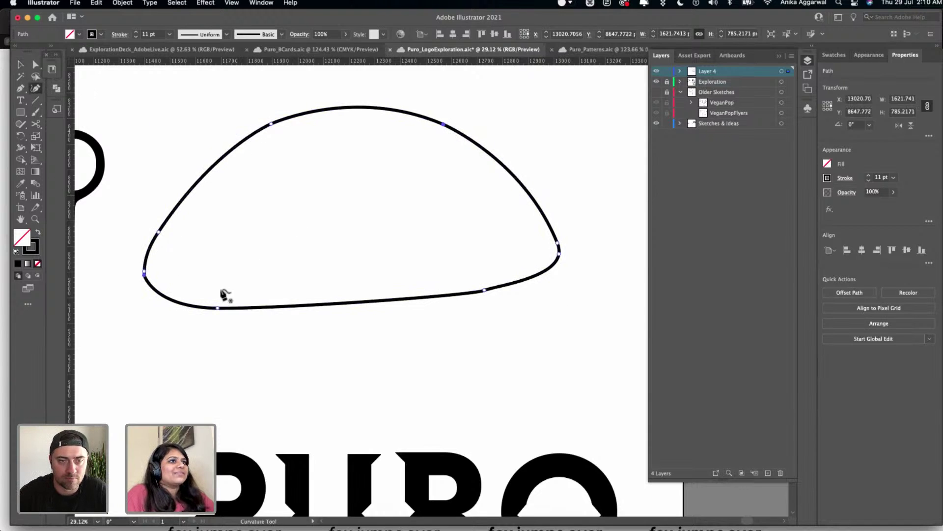
pyautogui.moveTo(159, 231); pyautogui.dragTo(158, 229)
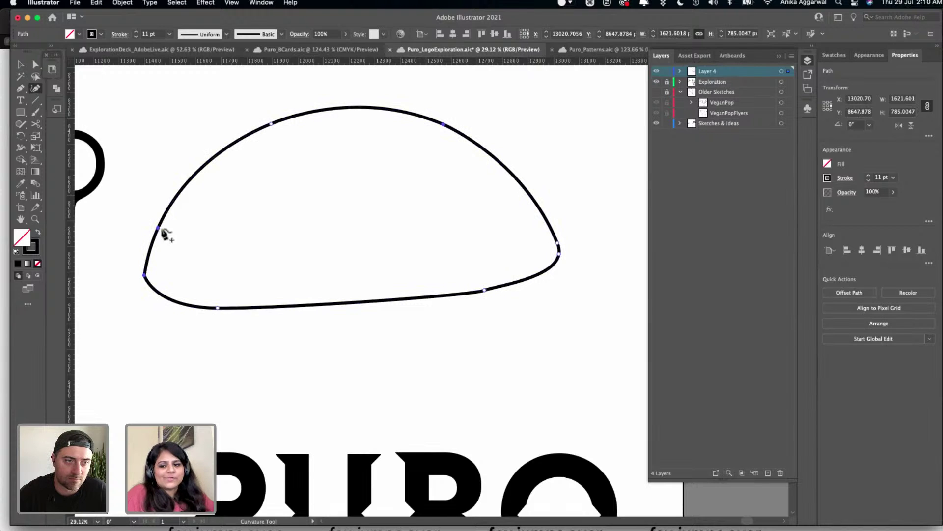
pyautogui.click(556, 240)
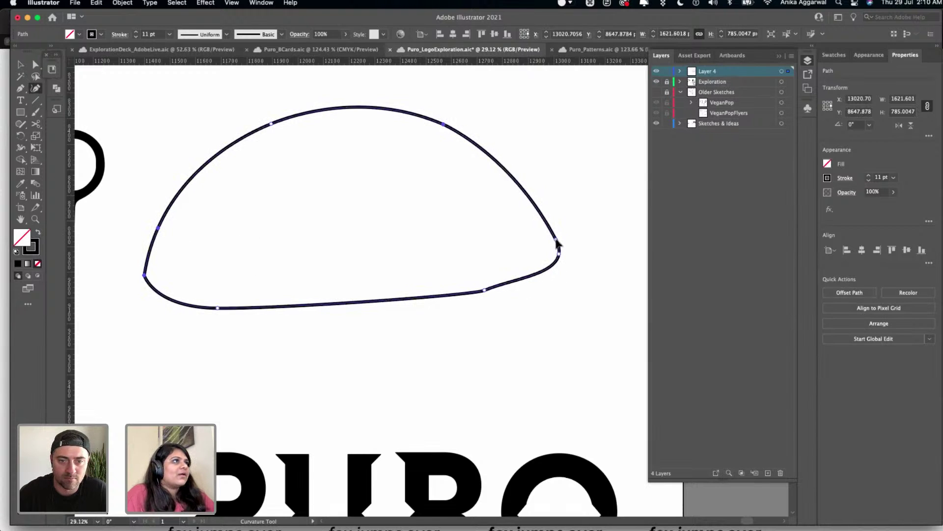
pyautogui.moveTo(557, 238); pyautogui.dragTo(559, 236)
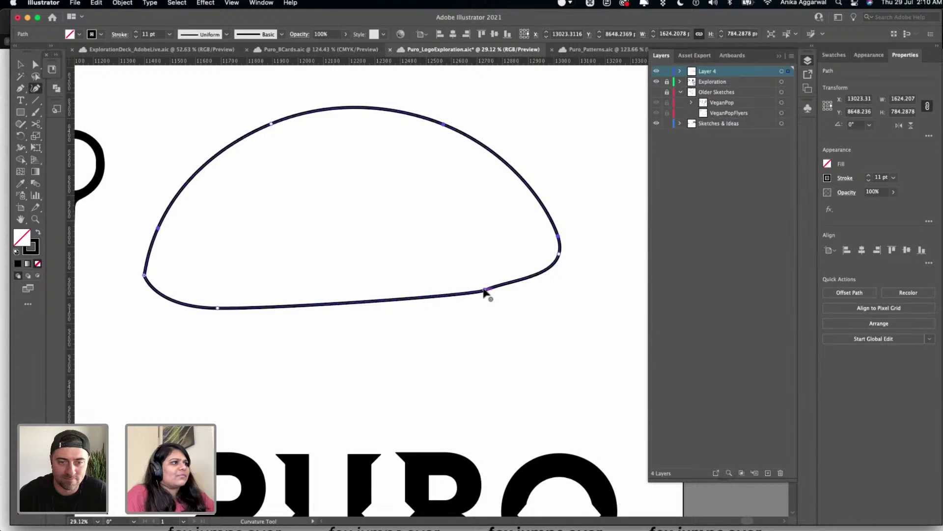
pyautogui.moveTo(484, 291); pyautogui.dragTo(488, 289)
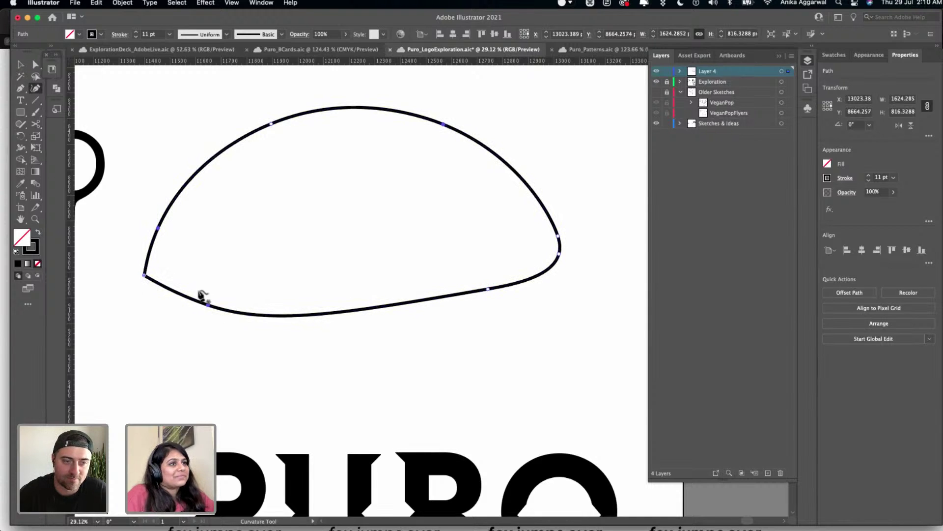
pyautogui.moveTo(158, 276)
pyautogui.mouseDown()
pyautogui.moveTo(154, 288)
pyautogui.moveTo(144, 280)
pyautogui.moveTo(149, 262)
pyautogui.mouseUp()
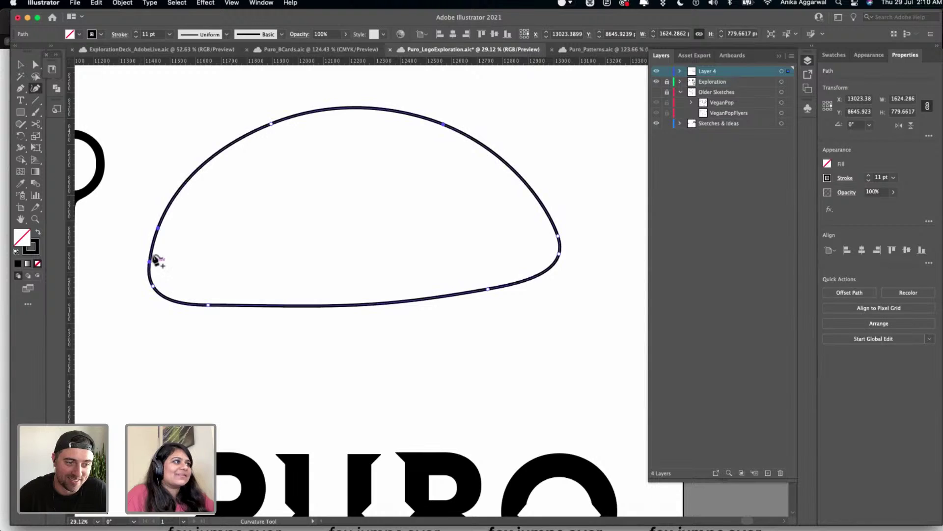
pyautogui.press('v')
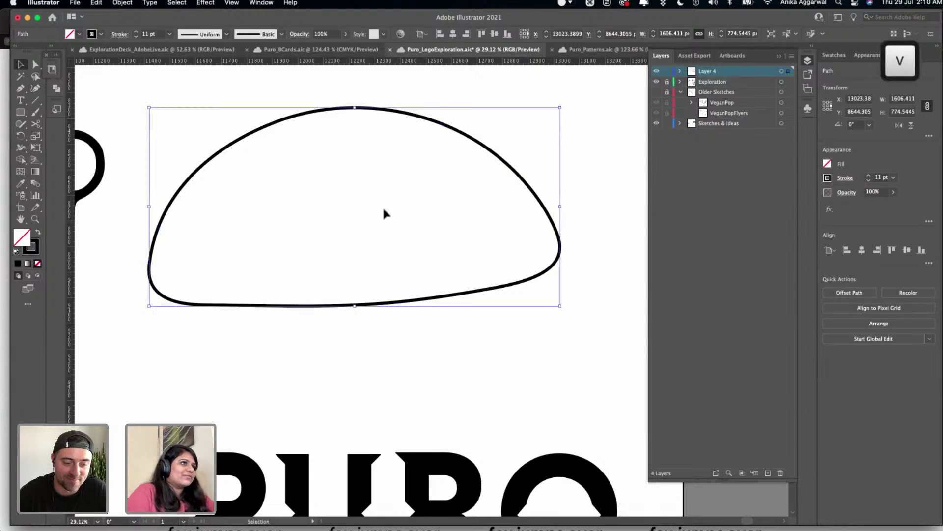
# - Duplicate the smoothed shell outline so the two versions are stacked above the black notched PURO wordmark
pyautogui.click(475, 87)
pyautogui.scroll(-3, 549, 295)
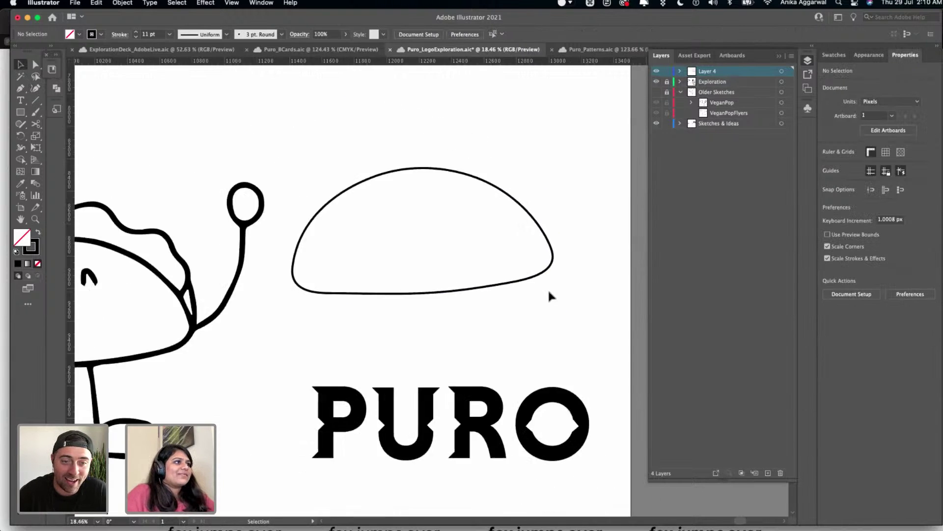
pyautogui.scroll(-3, 550, 293)
pyautogui.scroll(-2, 545, 292)
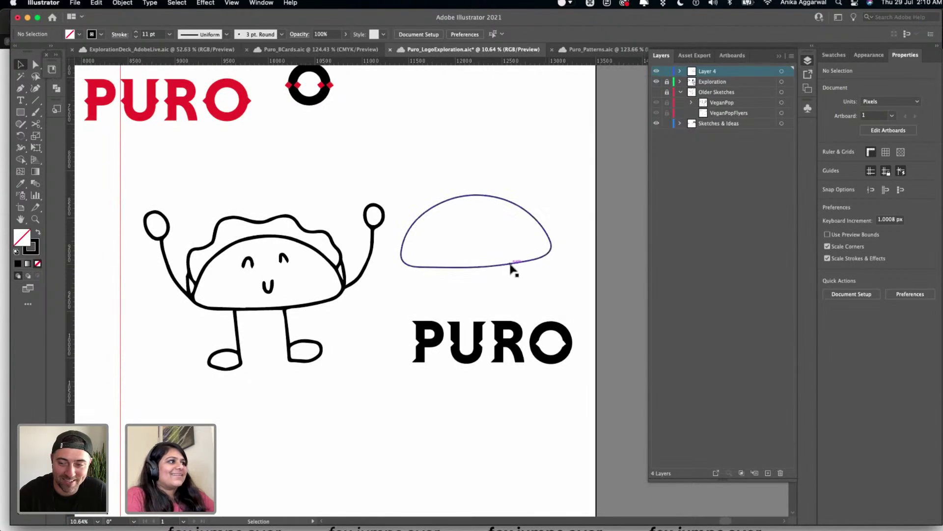
pyautogui.moveTo(510, 267)
pyautogui.mouseDown()
pyautogui.moveTo(499, 160)
pyautogui.moveTo(507, 274)
pyautogui.mouseUp()
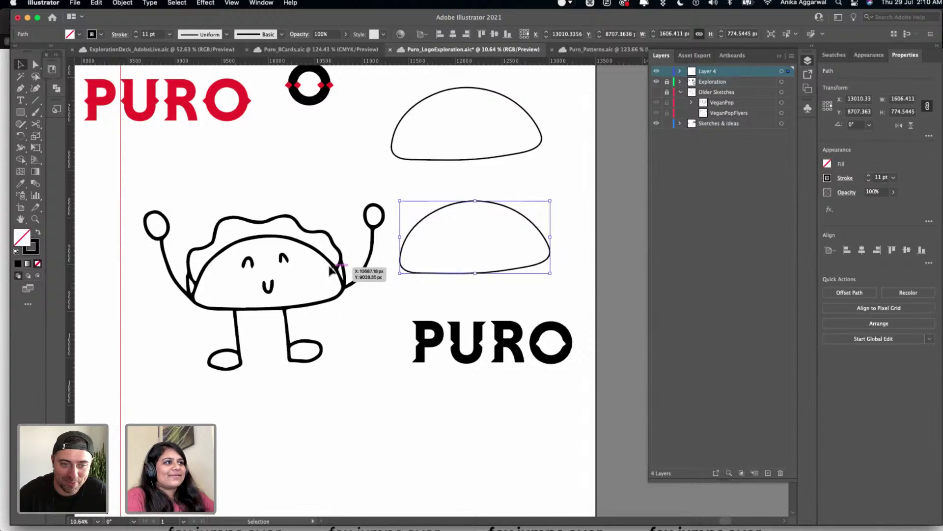
pyautogui.click(291, 234)
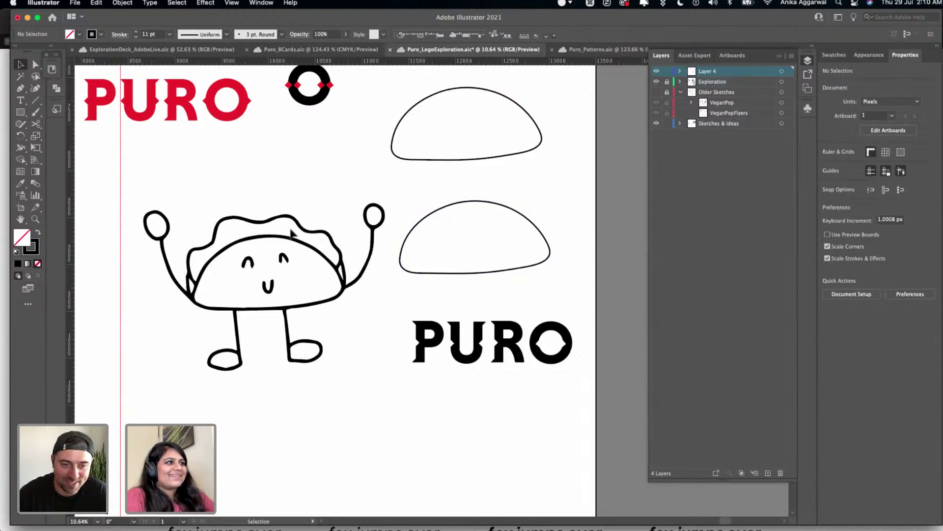
# - Unlock the Exploration layer and shift the hand-drawn taco body outline slightly to the left, leaving its facial features in place
pyautogui.click(666, 83)
pyautogui.moveTo(284, 217); pyautogui.dragTo(250, 221)
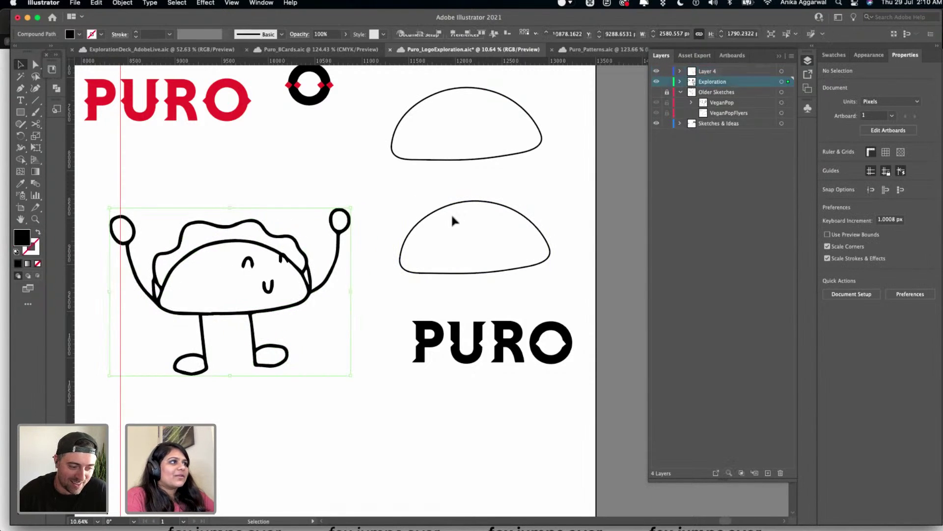
pyautogui.click(454, 221)
# - Set the lower shell outline's stroke to 40 pt and save the document
pyautogui.click(446, 203)
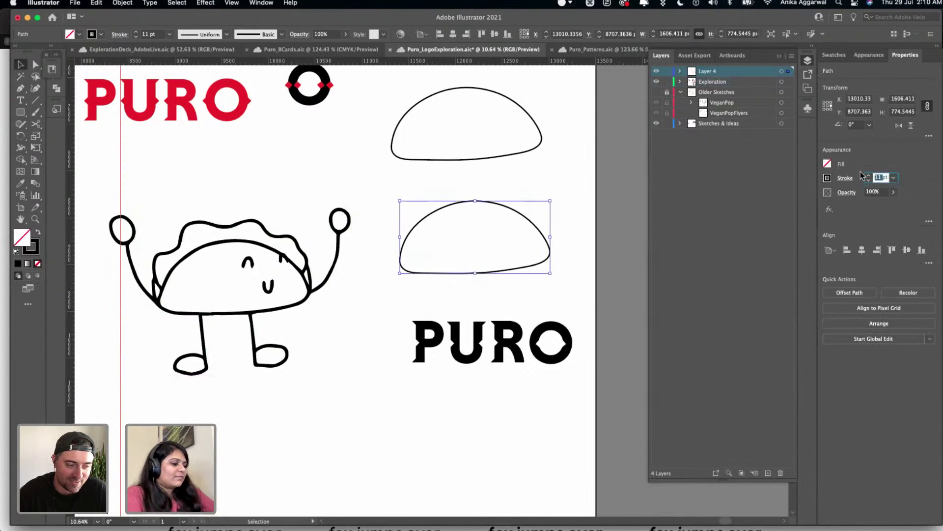
pyautogui.write('40')
pyautogui.press('Return')
pyautogui.click(573, 166)
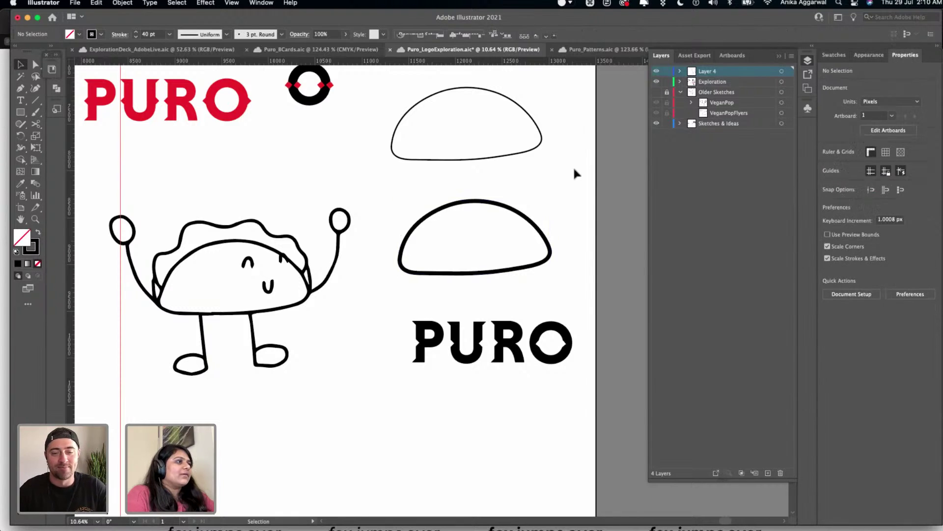
pyautogui.press('super+s')
# - Duplicate the Bageo PURO text with the looped R above the original and convert the copy to outlines
pyautogui.scroll(10, 476, 293)
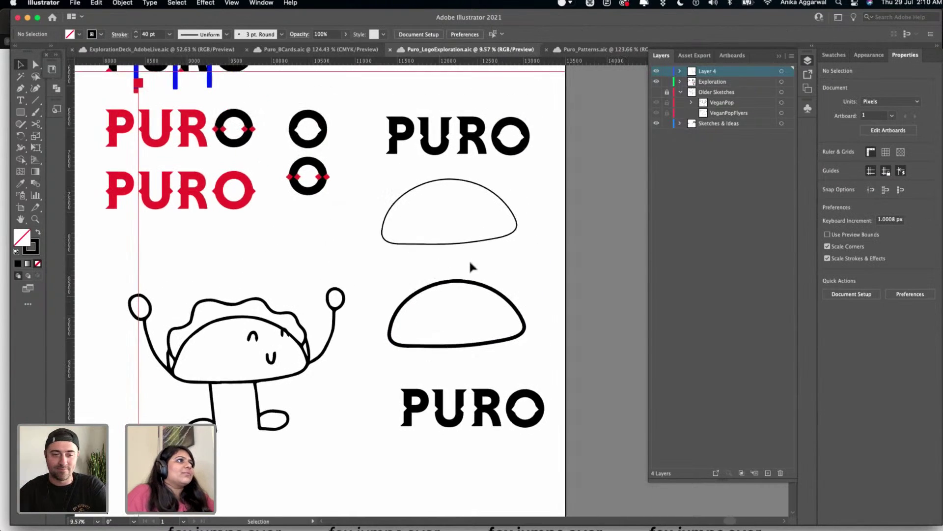
pyautogui.click(423, 216)
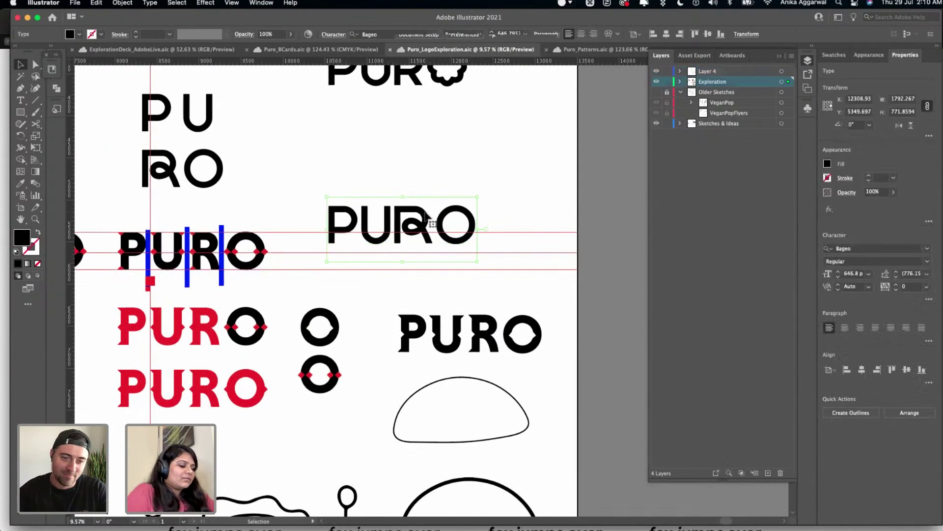
pyautogui.press('super+c')
pyautogui.press('super+v')
pyautogui.moveTo(462, 309); pyautogui.dragTo(456, 182)
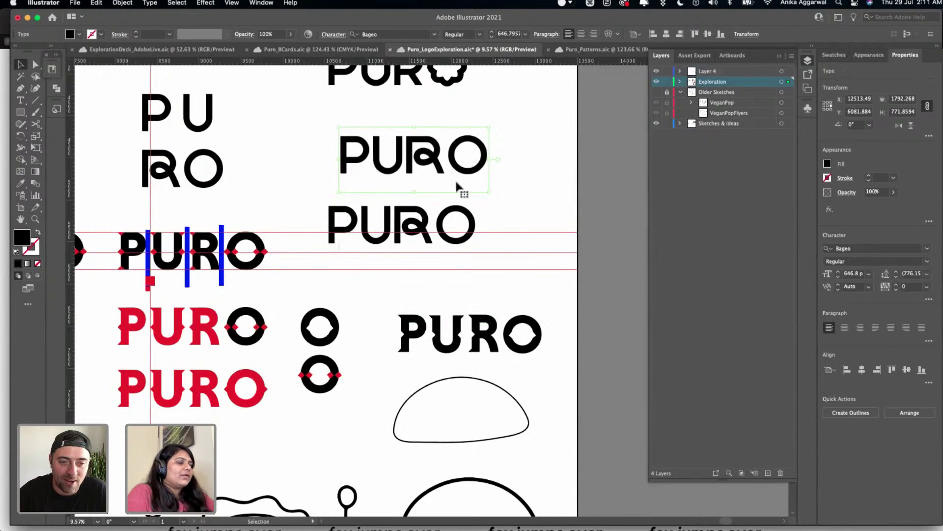
pyautogui.press('shift+super+o')
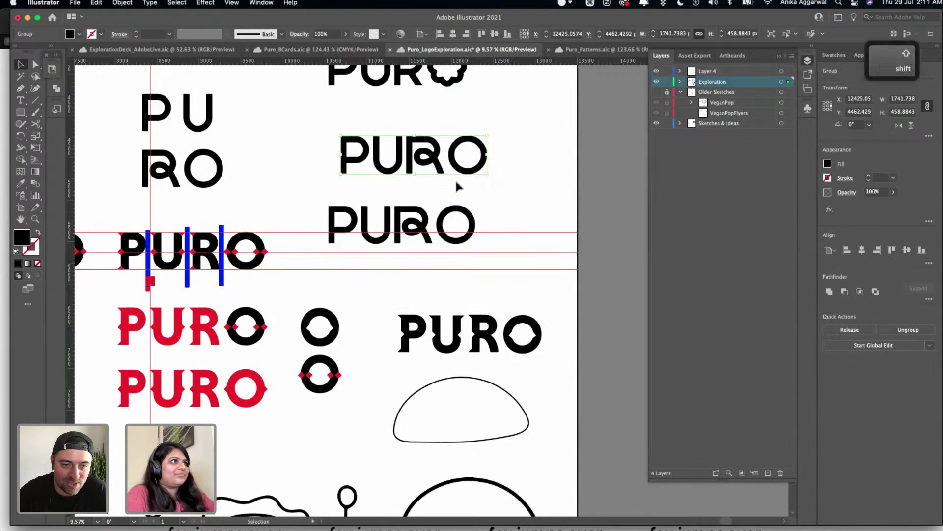
# - Place the outlined looped-R PURO over the middle of the thick-stroked shell outline
pyautogui.moveTo(455, 179); pyautogui.dragTo(440, 459)
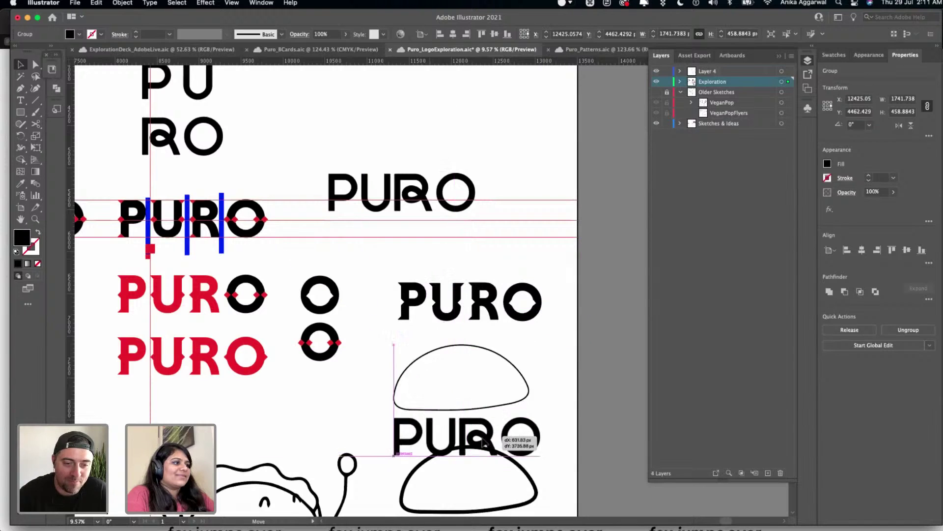
pyautogui.scroll(-3, 440, 459)
pyautogui.hscroll(1, 439, 460)
pyautogui.scroll(3, 425, 342)
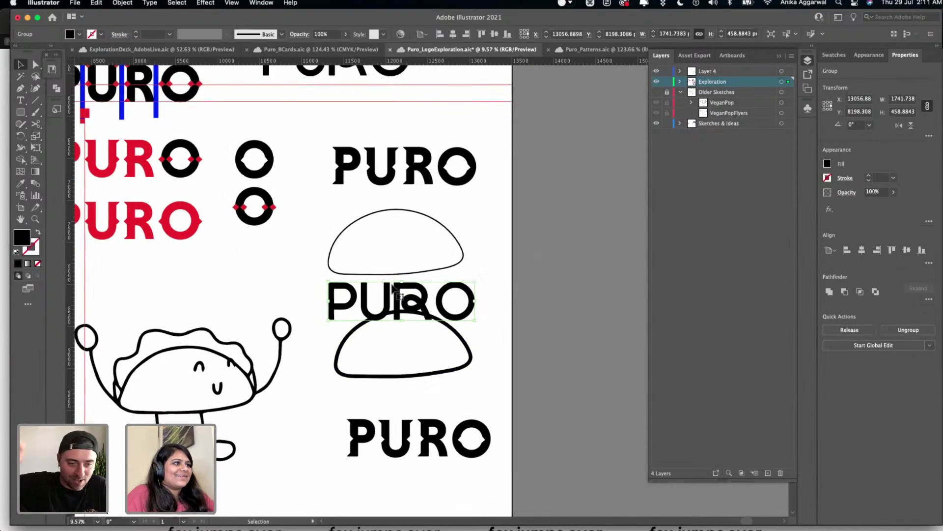
pyautogui.moveTo(407, 327); pyautogui.dragTo(414, 366)
pyautogui.scroll(-4, 496, 300)
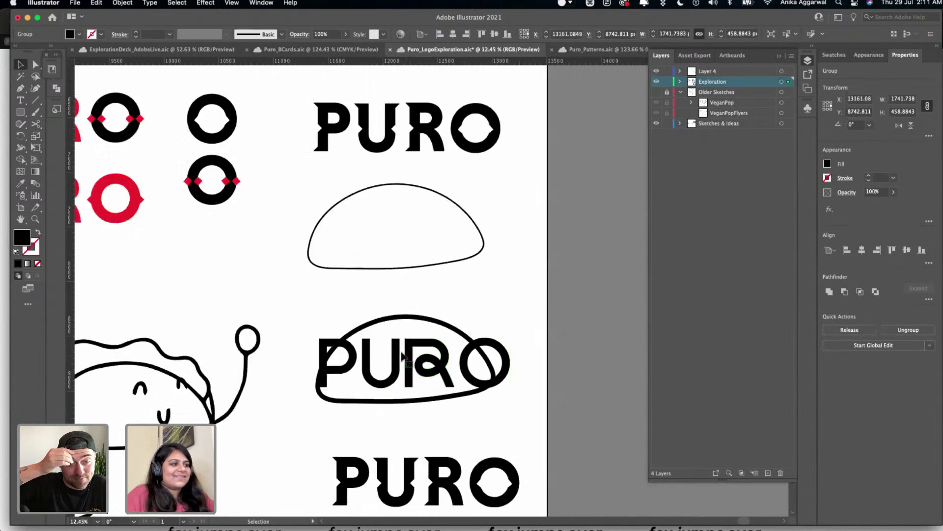
# - Move the thick-stroked shell and the overlaid PURO lettering together to the space beside the taco character's left foot
pyautogui.moveTo(493, 302); pyautogui.dragTo(160, 419)
pyautogui.hscroll(-2, 243, 402)
pyautogui.hscroll(-3, 243, 401)
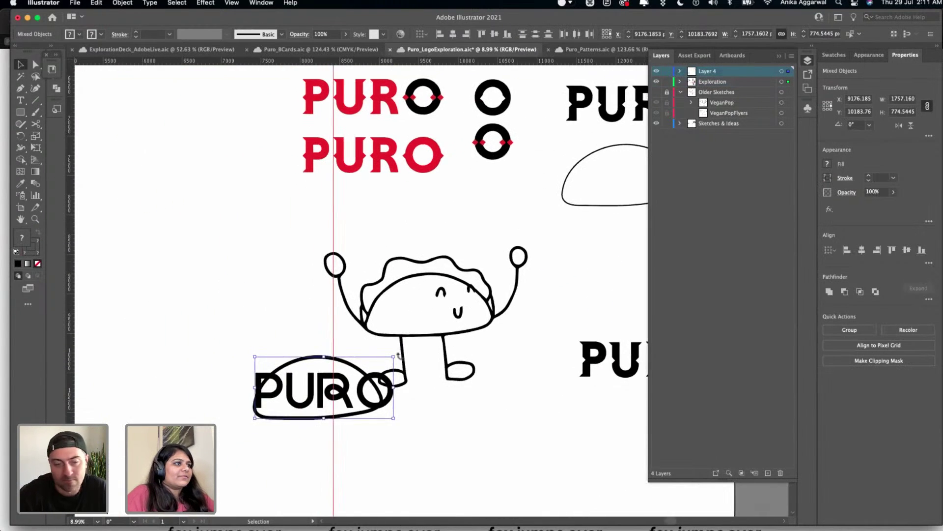
# - Move the selected shell outline and PURO lettering farther away from the taco character into clear empty space
pyautogui.moveTo(408, 389); pyautogui.dragTo(344, 397)
pyautogui.scroll(2, 311, 374)
pyautogui.scroll(2, 310, 375)
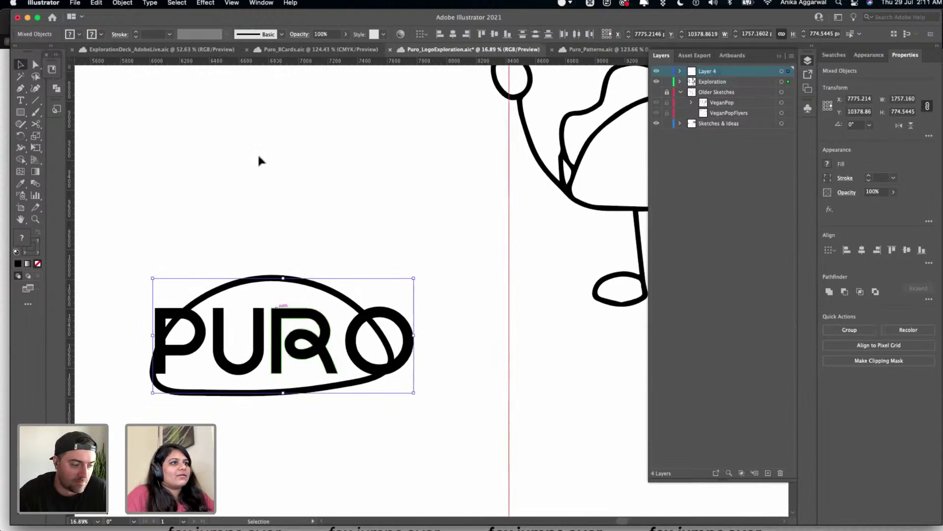
pyautogui.scroll(-1, 259, 155)
pyautogui.hscroll(-1, 259, 154)
pyautogui.click(265, 158)
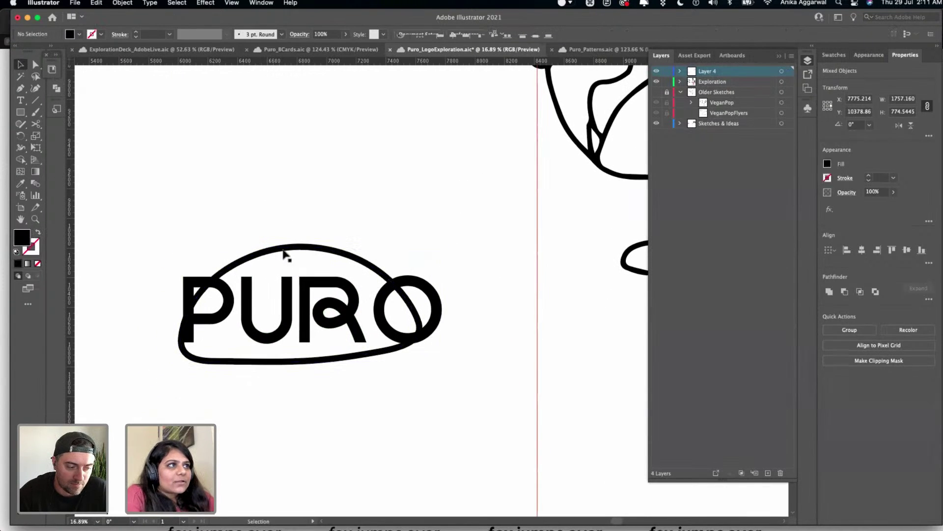
# - Enlarge the shell outline to about 2386 px wide, centre it around the PURO lettering and tilt it about 3.2°
pyautogui.click(374, 254)
pyautogui.moveTo(421, 247)
pyautogui.mouseDown()
pyautogui.moveTo(488, 160)
pyautogui.moveTo(527, 142)
pyautogui.moveTo(535, 190)
pyautogui.mouseUp()
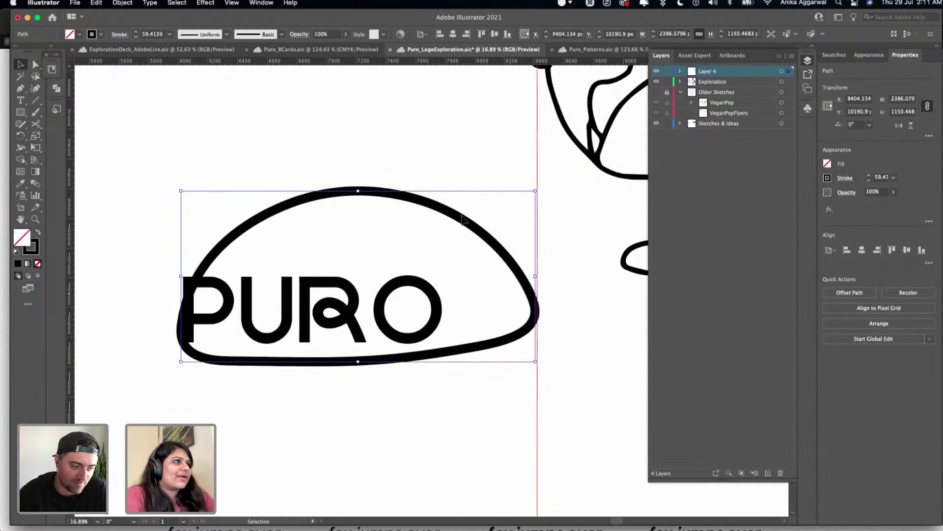
pyautogui.moveTo(432, 206); pyautogui.dragTo(385, 212)
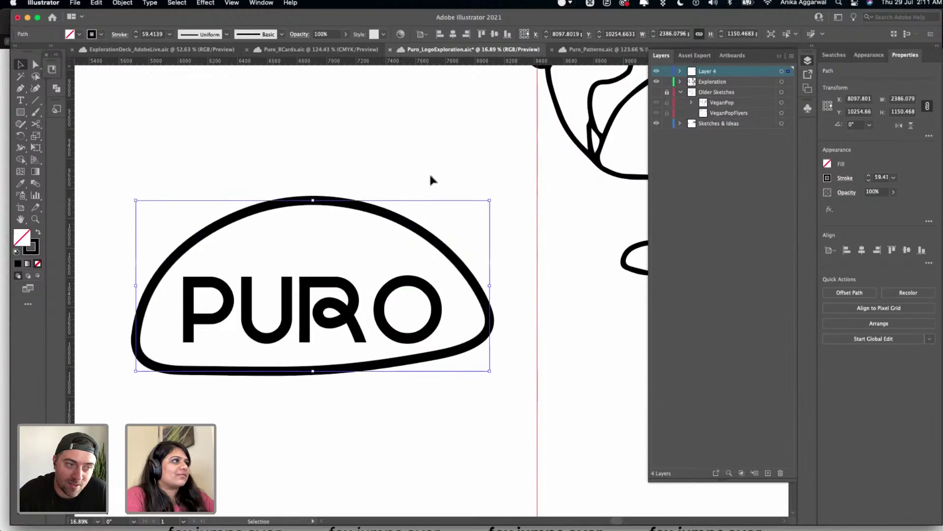
pyautogui.moveTo(493, 195)
pyautogui.mouseDown()
pyautogui.moveTo(480, 182)
pyautogui.moveTo(486, 185)
pyautogui.mouseUp()
pyautogui.click(444, 175)
# - Try a slight shift of the shell and a small rotation of the PURO lettering, and undo both
pyautogui.moveTo(414, 217); pyautogui.dragTo(413, 222)
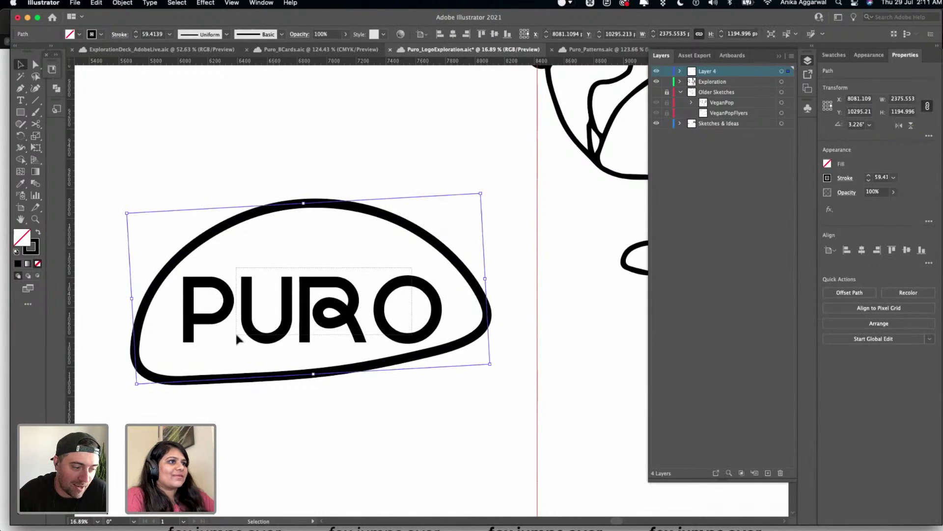
pyautogui.click(219, 326)
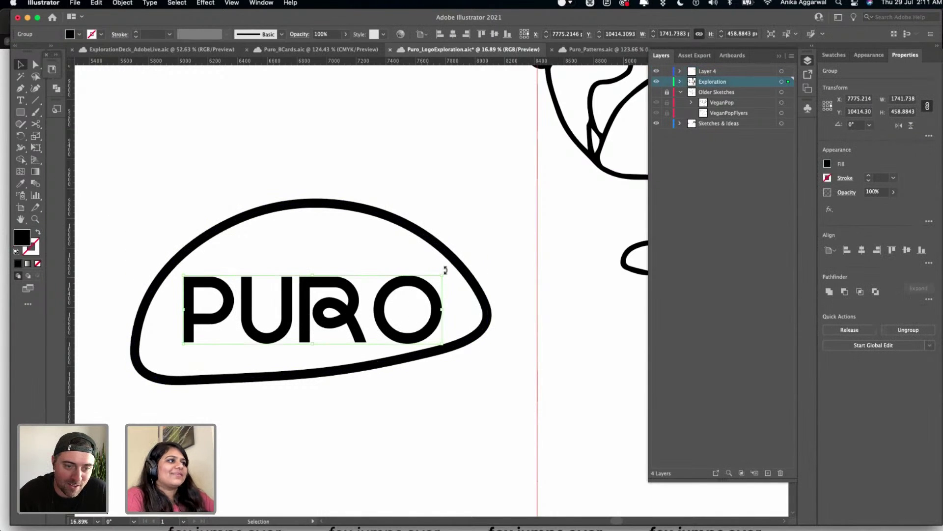
pyautogui.moveTo(445, 270); pyautogui.dragTo(442, 265)
pyautogui.moveTo(441, 264); pyautogui.dragTo(438, 258)
pyautogui.press('super+z')
pyautogui.press('v')
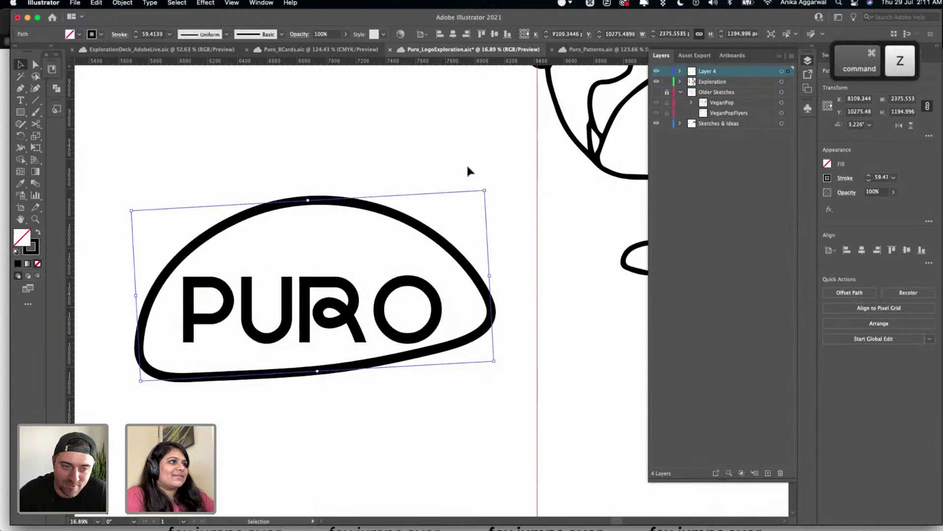
# - Clear the selection of the shell outline and save the document
pyautogui.click(466, 165)
pyautogui.doubleClick(439, 240)
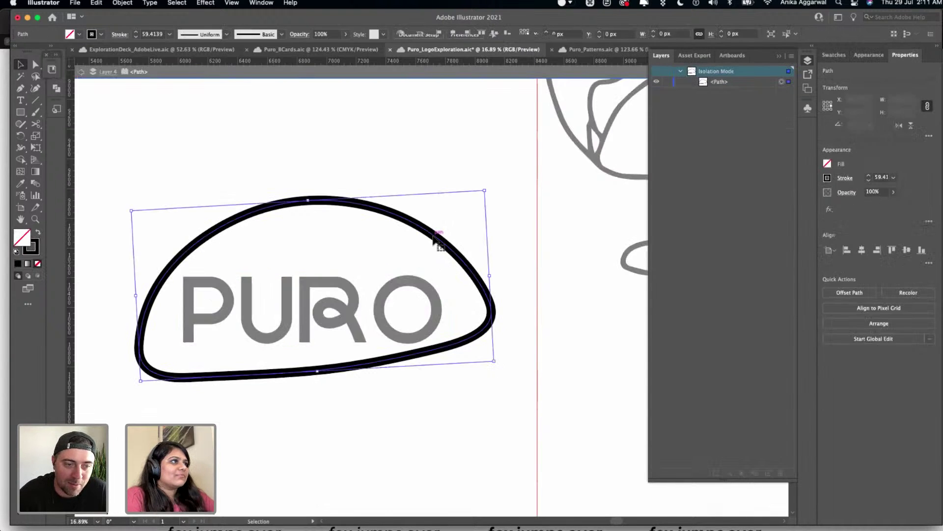
pyautogui.doubleClick(429, 178)
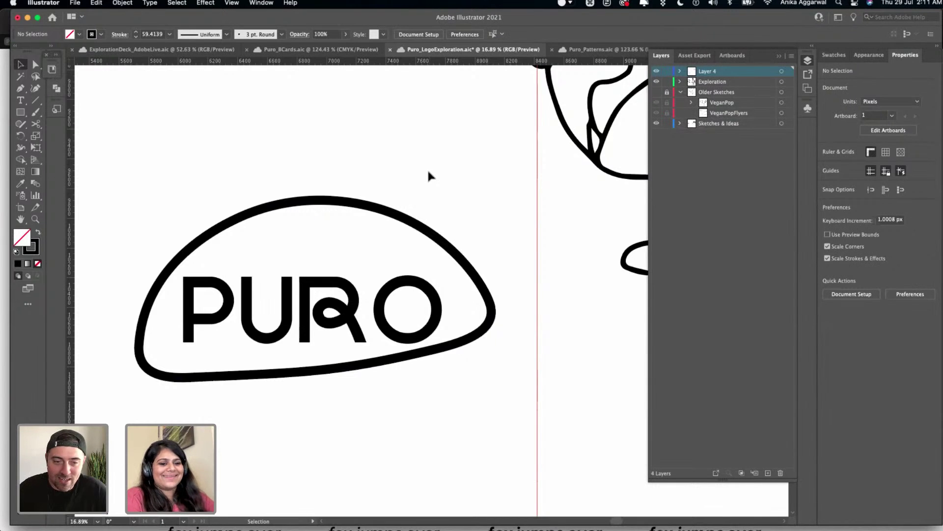
pyautogui.press('super+s')
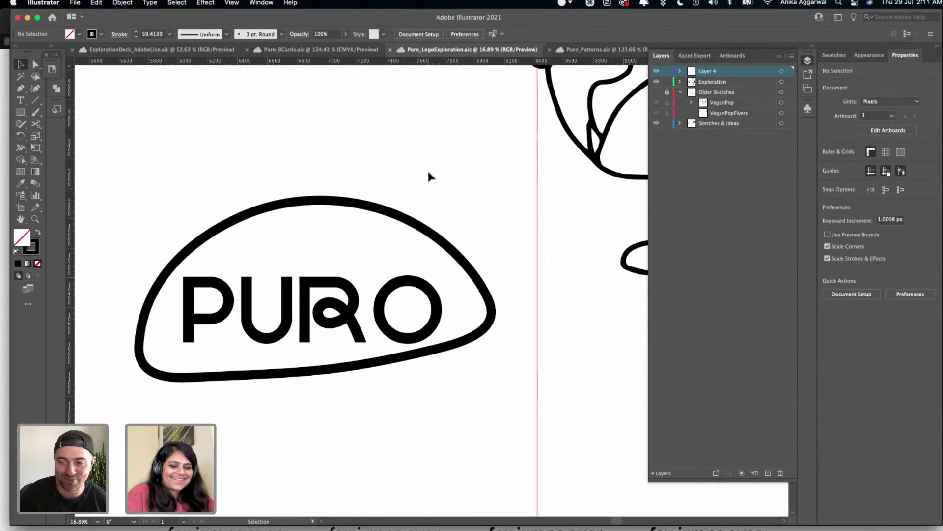
# - Review the PURO explorations across the artboard and compare the shell-framed lettering with the taco character
pyautogui.press('super+0')
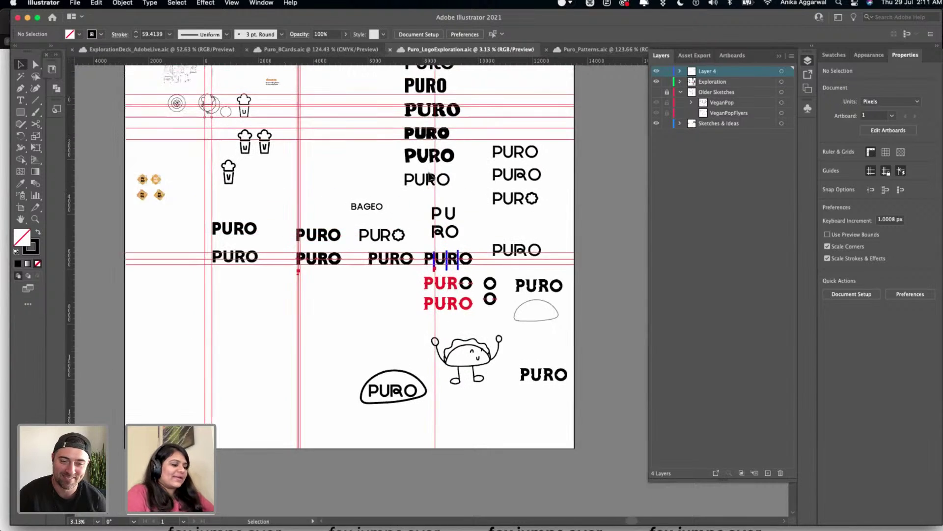
pyautogui.scroll(2, 428, 176)
pyautogui.press('super+shift+h')
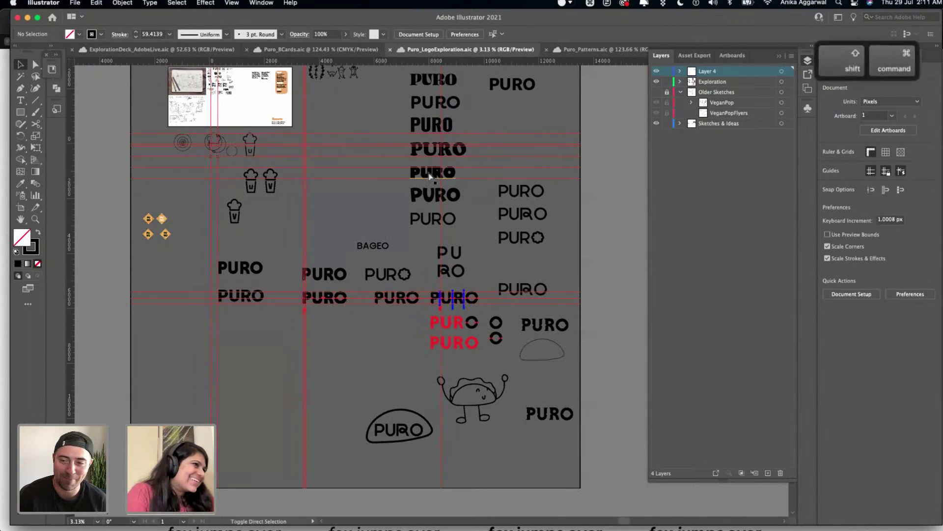
pyautogui.press('super+shift+h')
pyautogui.click(432, 173)
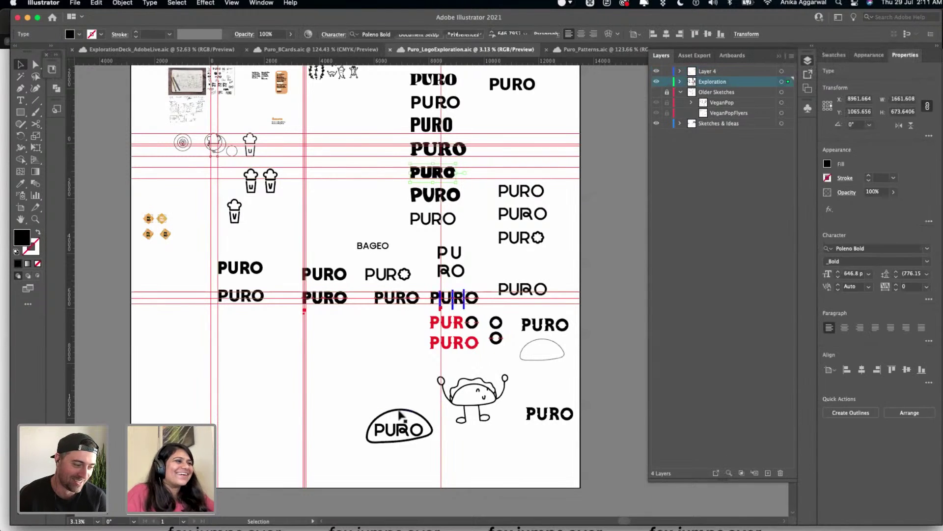
pyautogui.click(401, 371)
pyautogui.scroll(-3, 423, 373)
pyautogui.scroll(8, 487, 347)
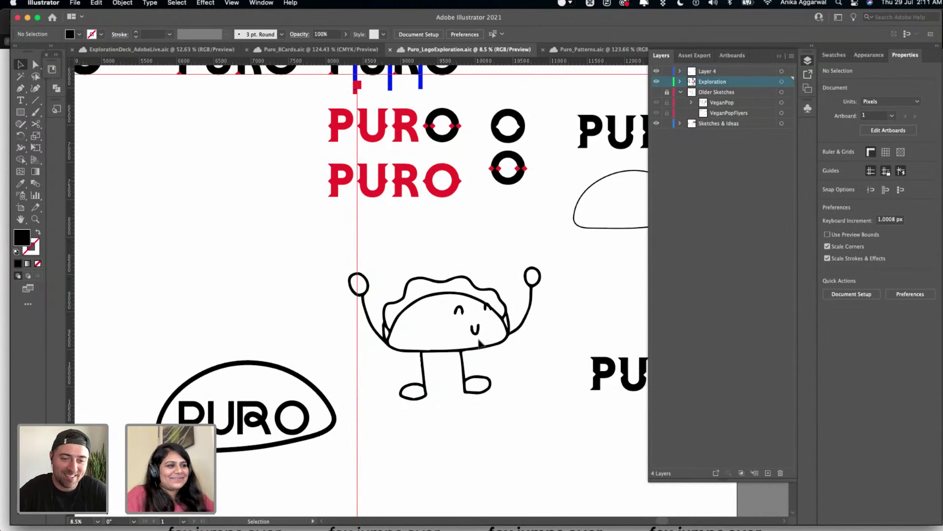
pyautogui.scroll(4, 252, 385)
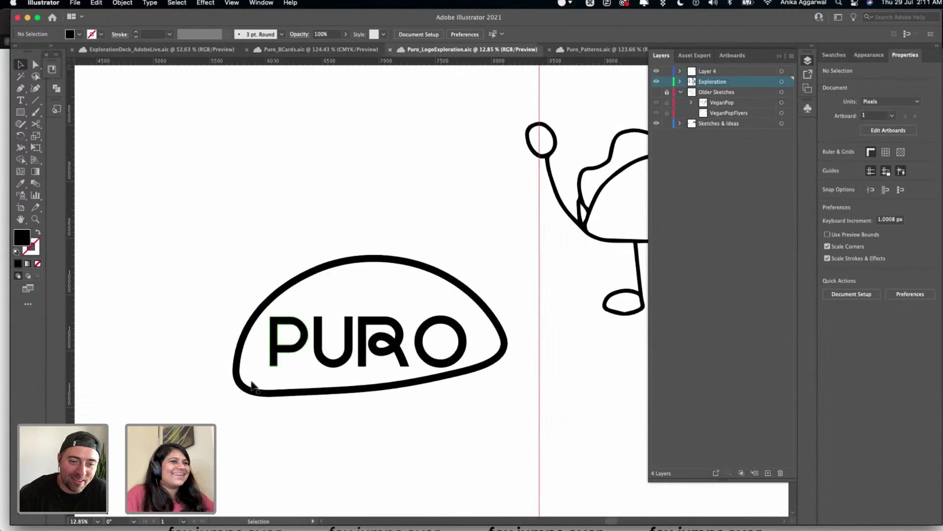
pyautogui.scroll(-1, 252, 381)
pyautogui.hscroll(5, 303, 361)
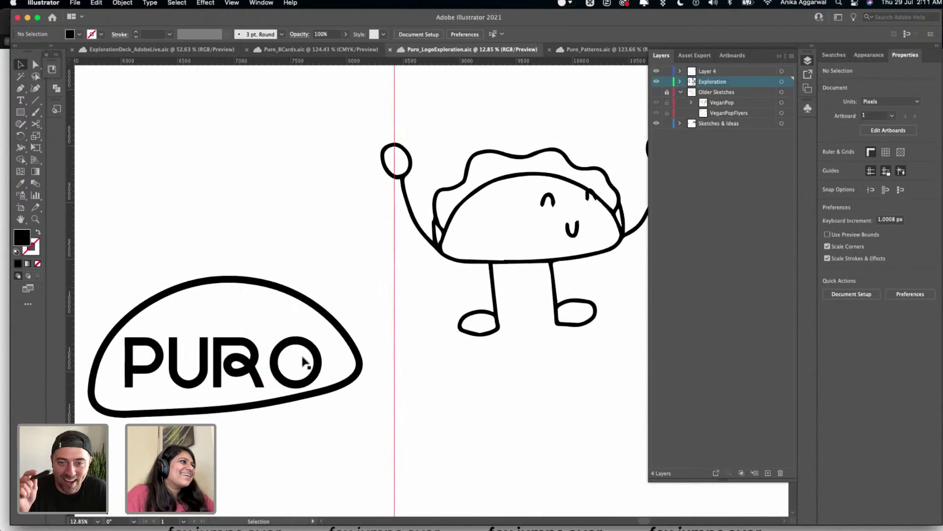
pyautogui.hscroll(2, 305, 362)
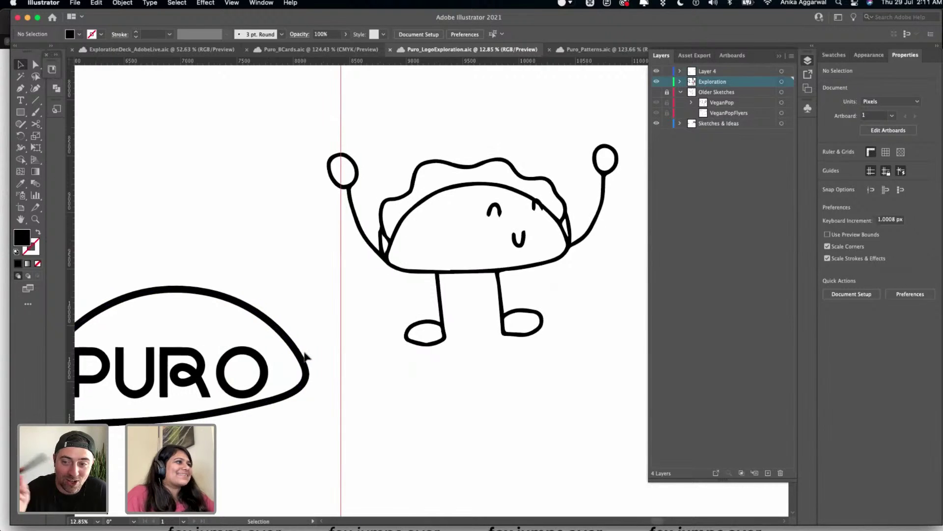
pyautogui.scroll(-3, 511, 220)
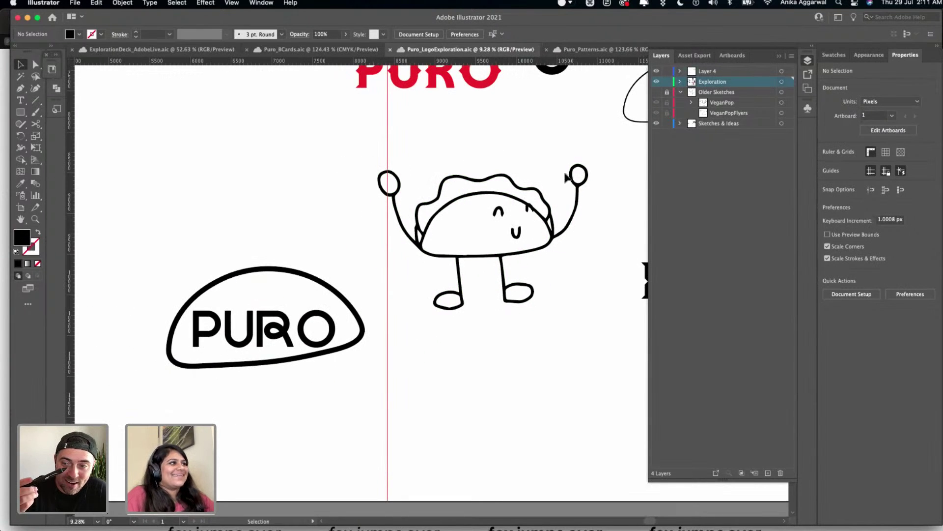
# - Group all parts of the hand-drawn taco character into one object
pyautogui.press('a')
pyautogui.moveTo(591, 147); pyautogui.dragTo(464, 304)
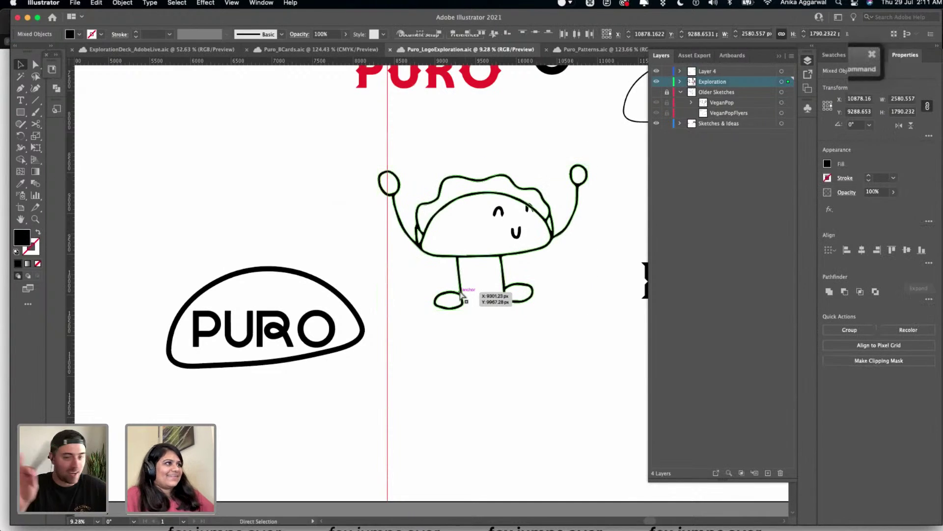
pyautogui.press('super+g')
pyautogui.press('v')
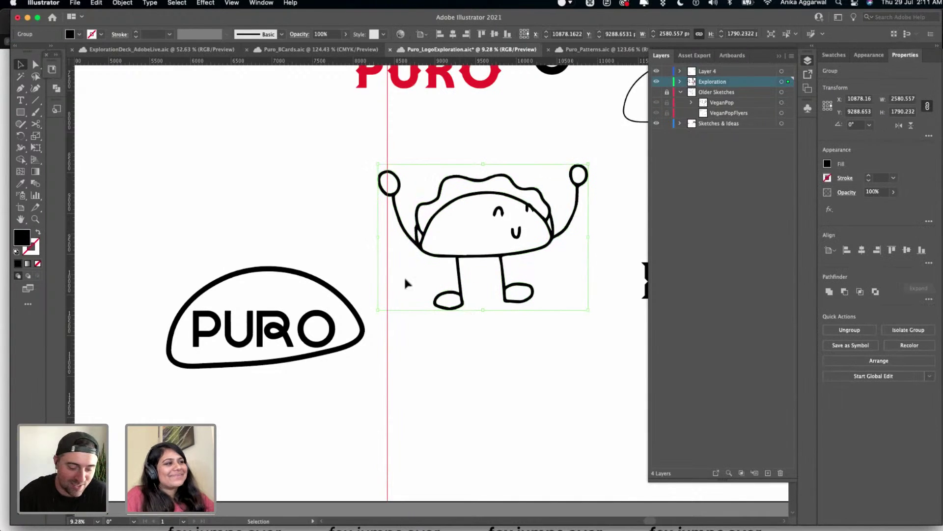
pyautogui.click(314, 196)
# - Try a duplicate of the shell outline offset slightly above the original, and delete the copy
pyautogui.scroll(5, 315, 196)
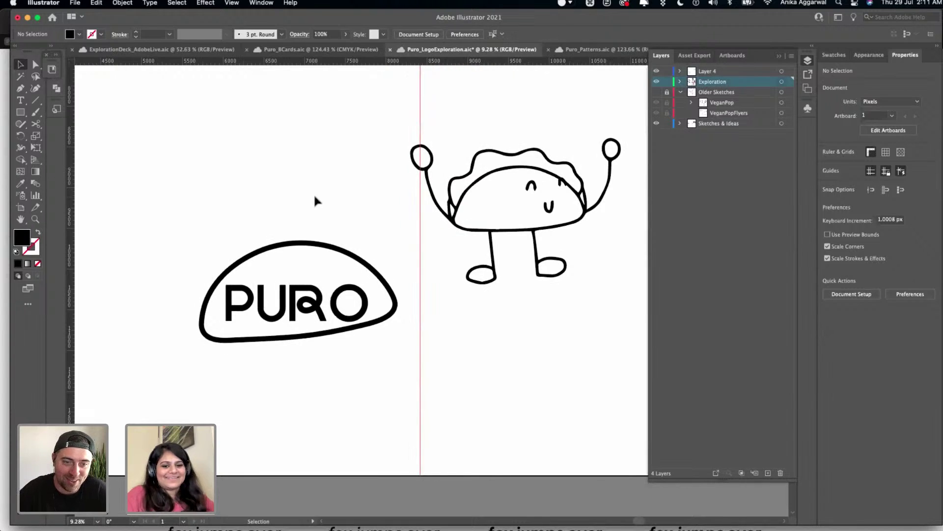
pyautogui.scroll(-4, 320, 236)
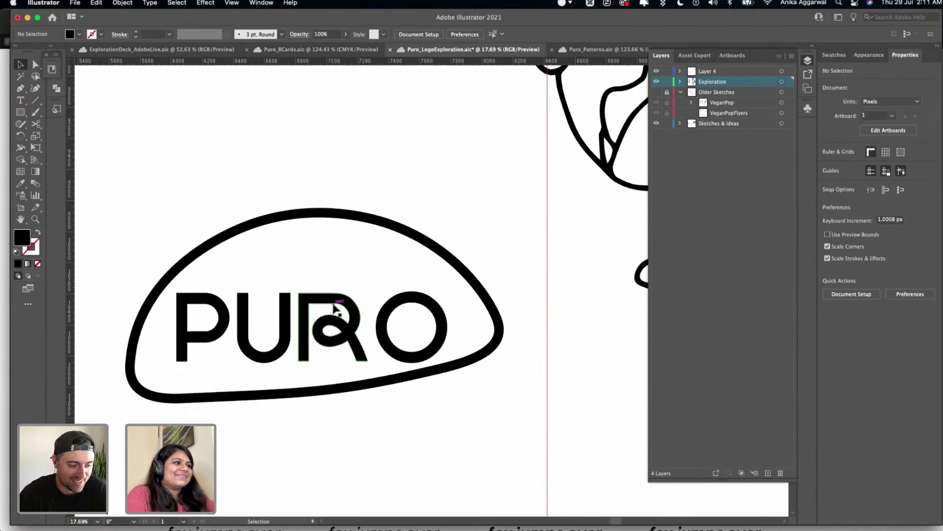
pyautogui.click(337, 312)
pyautogui.click(336, 201)
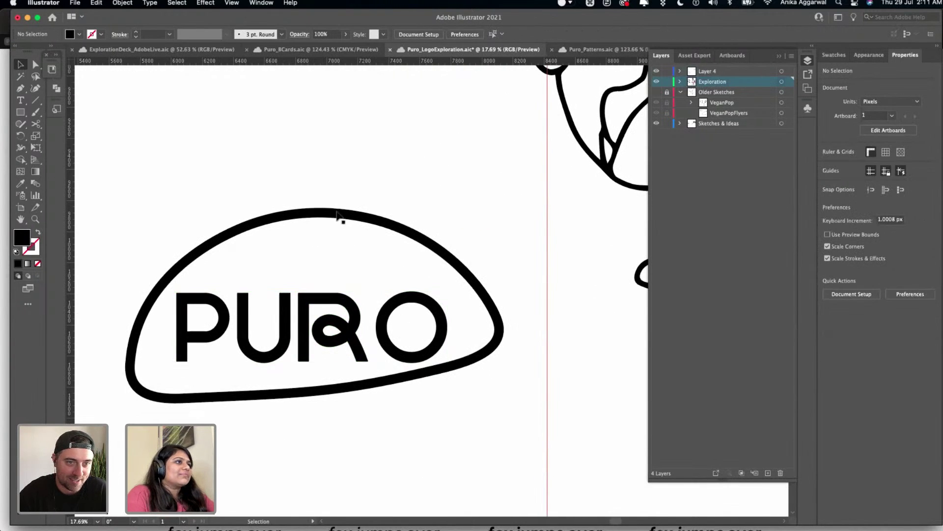
pyautogui.click(338, 217)
pyautogui.moveTo(337, 216); pyautogui.dragTo(341, 185)
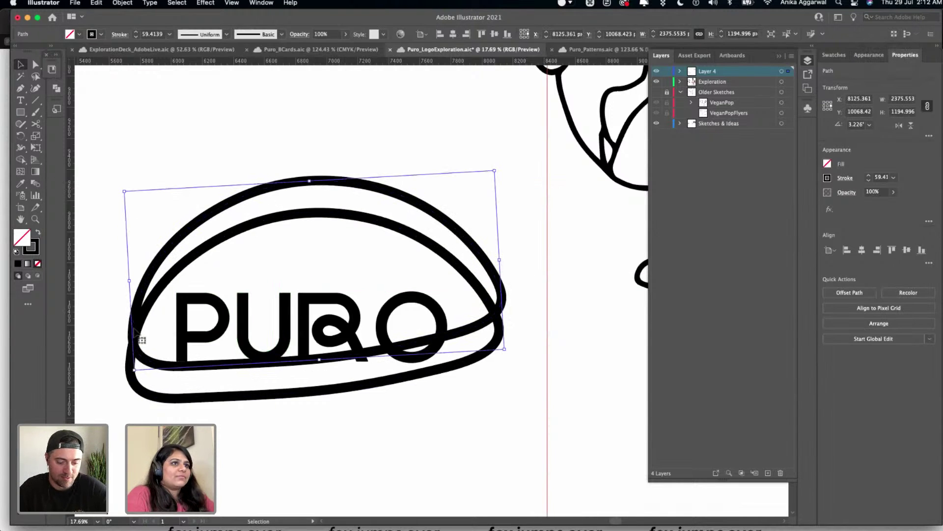
pyautogui.press('a')
pyautogui.click(93, 199)
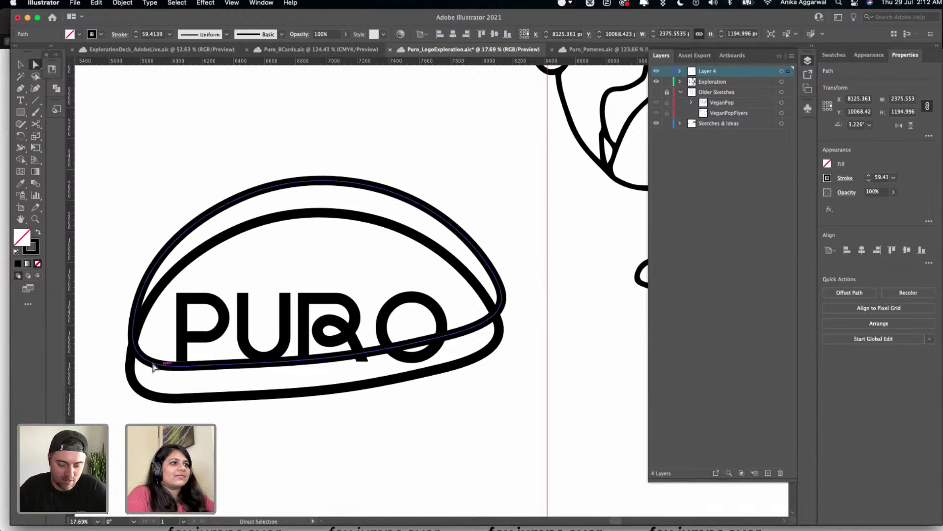
pyautogui.click(20, 66)
pyautogui.press('Delete')
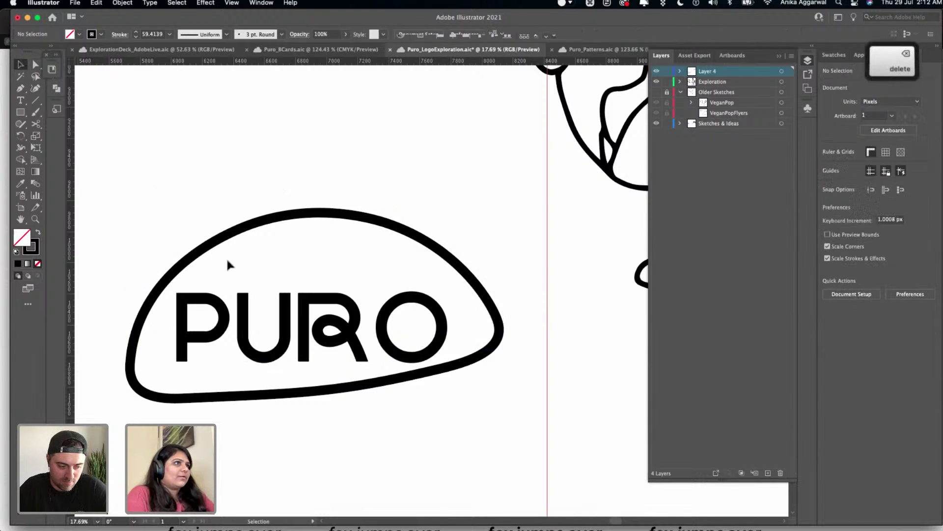
# - Draw an open, gently wavy curve with the Pen tool above the shell, from its lower-left side to its right end
pyautogui.press('p')
pyautogui.click(127, 355)
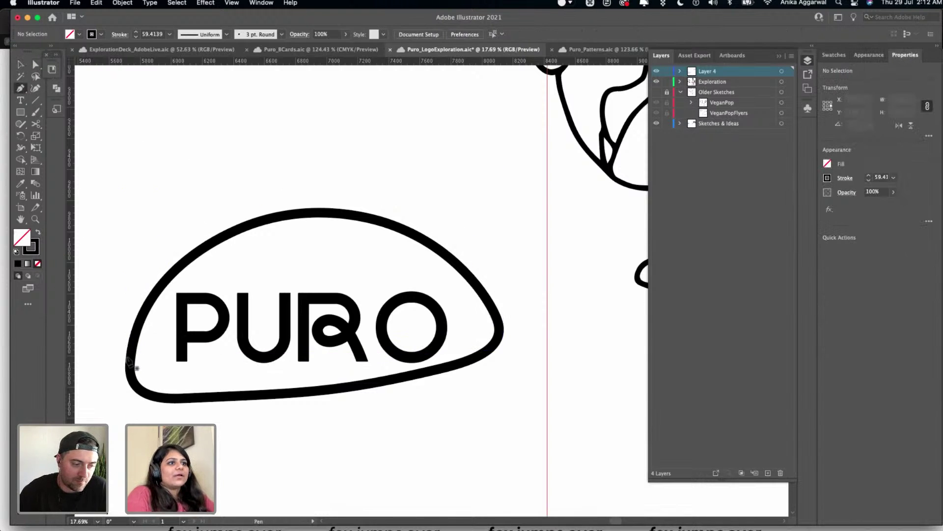
pyautogui.moveTo(187, 200)
pyautogui.mouseDown()
pyautogui.moveTo(377, 198)
pyautogui.moveTo(469, 226)
pyautogui.mouseUp()
pyautogui.press('super+z')
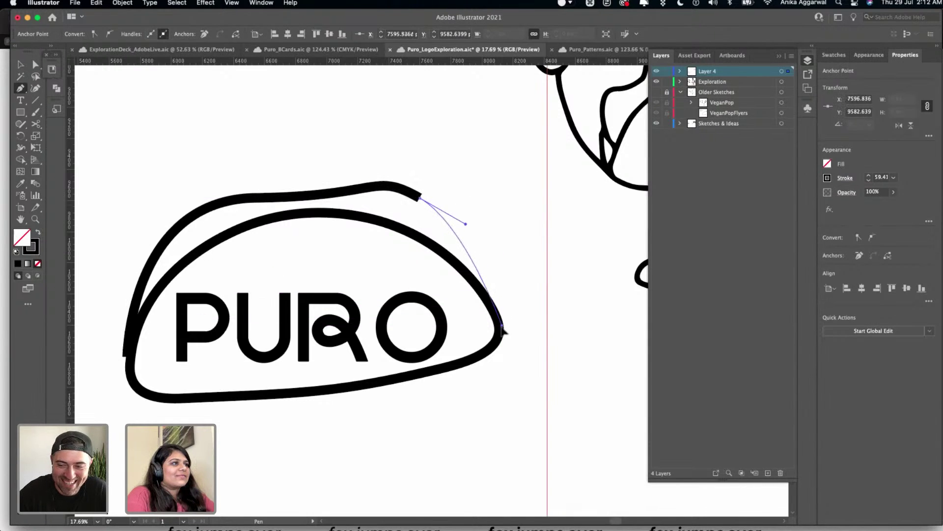
pyautogui.moveTo(502, 330); pyautogui.dragTo(495, 344)
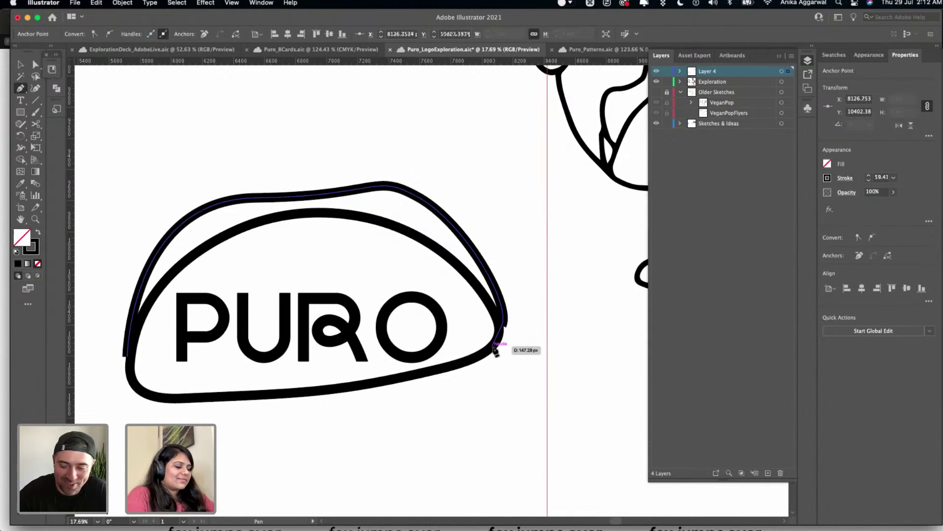
pyautogui.press('v')
# - Try reshaping the left hump of the wavy curve with the Curvature tool, and undo the change
pyautogui.click(36, 89)
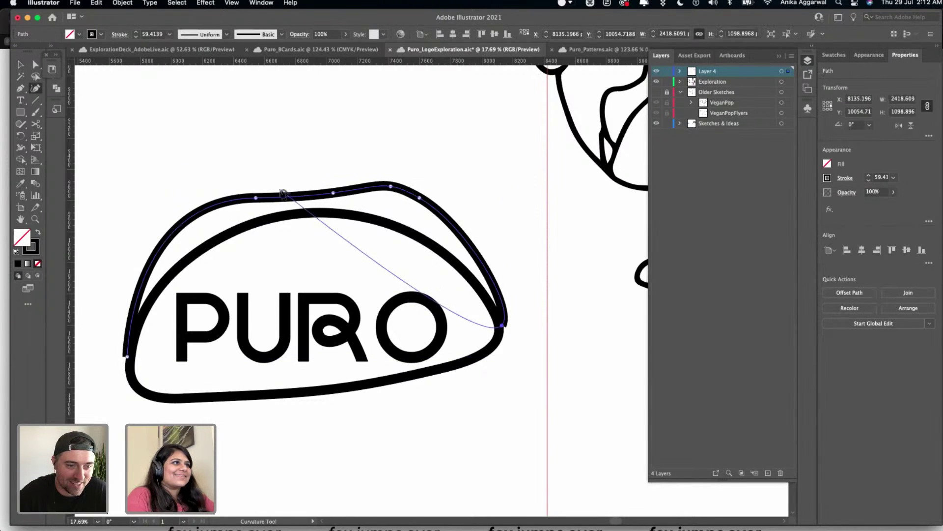
pyautogui.moveTo(255, 197); pyautogui.dragTo(251, 195)
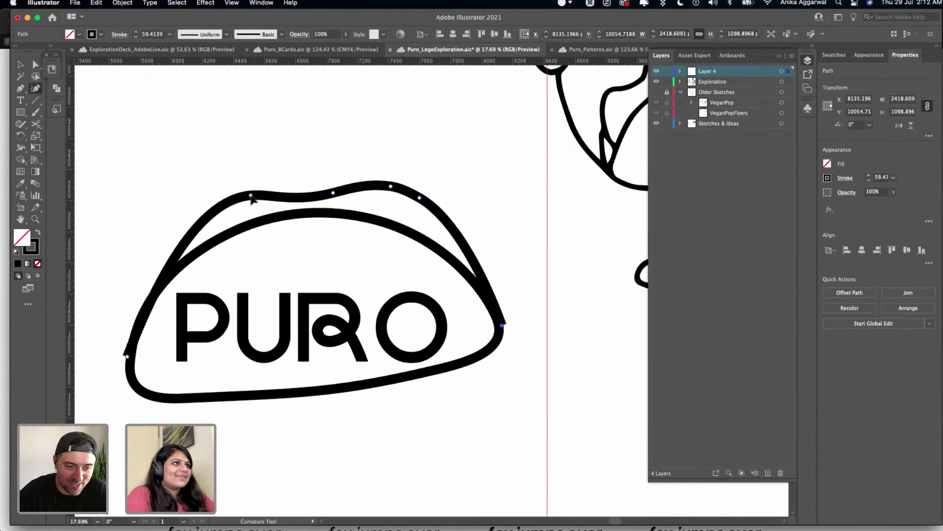
pyautogui.press('super+z')
pyautogui.press('Escape')
pyautogui.press('v')
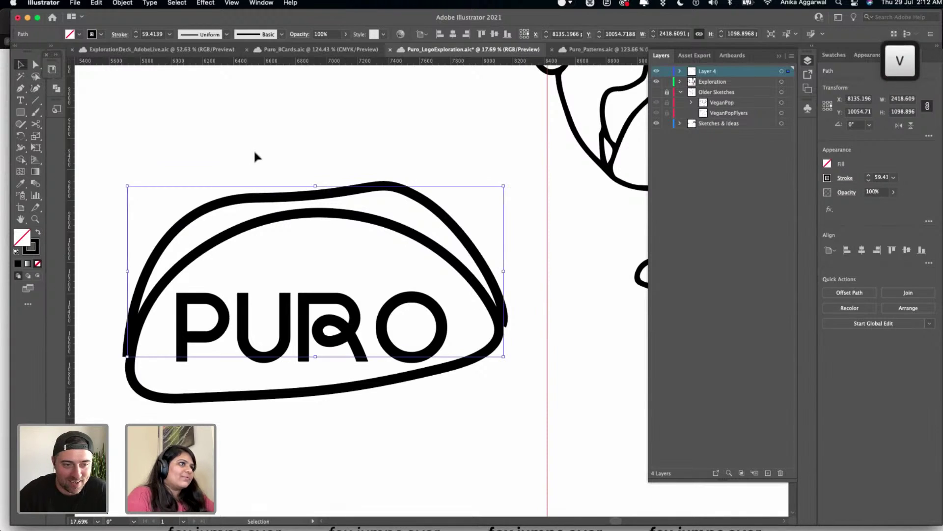
# - Reshape the filling curve above the shell with the Curvature tool, adding a point along its top and pulling the left hump outward
pyautogui.click(255, 149)
pyautogui.scroll(-3, 254, 149)
pyautogui.scroll(3, 255, 168)
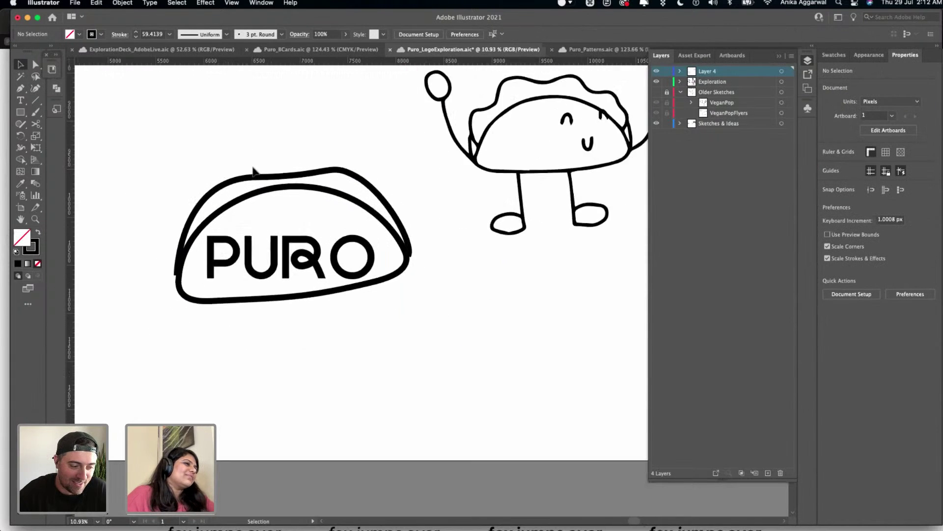
pyautogui.click(273, 183)
pyautogui.hotkey('shift', '`')
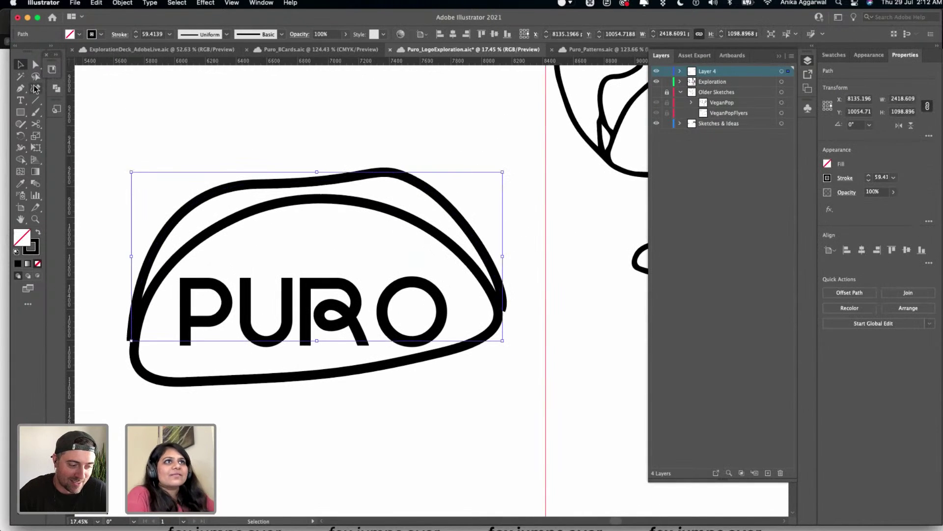
pyautogui.moveTo(330, 175)
pyautogui.mouseDown()
pyautogui.moveTo(337, 185)
pyautogui.moveTo(331, 176)
pyautogui.mouseUp()
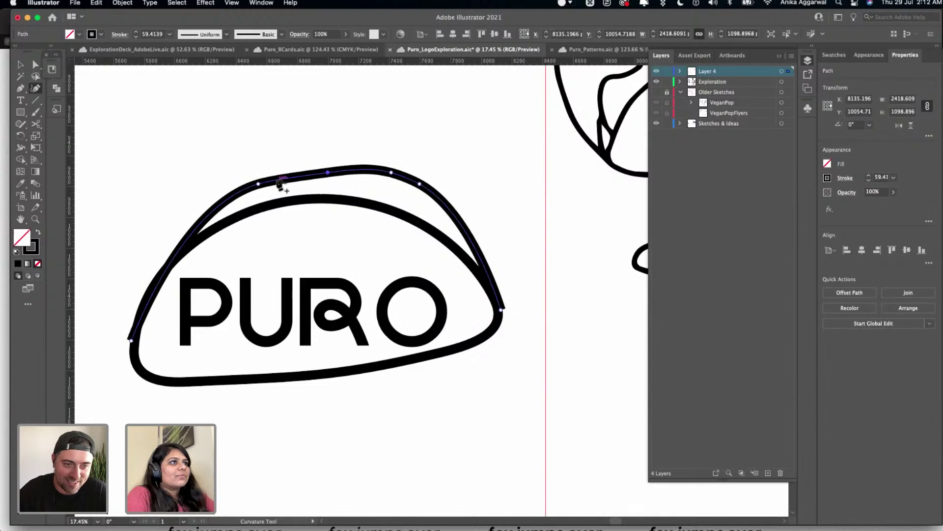
pyautogui.moveTo(258, 186); pyautogui.dragTo(207, 194)
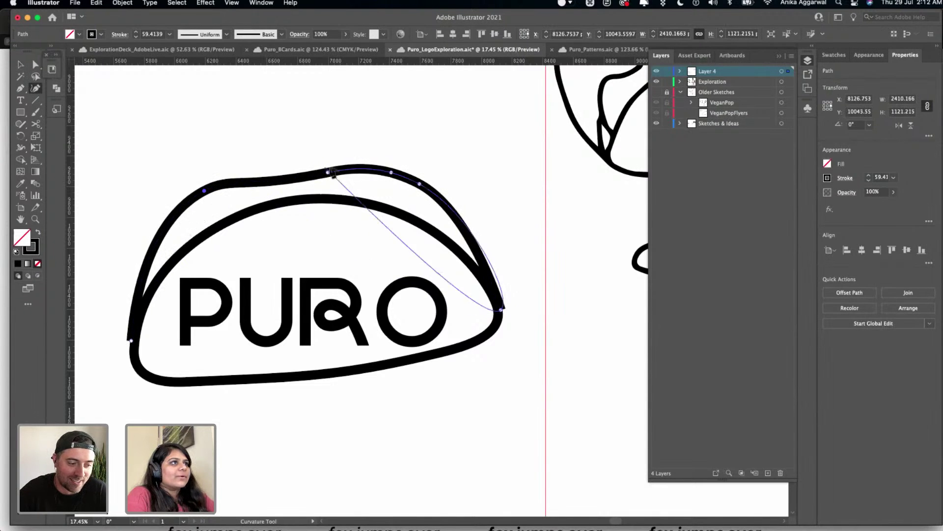
# - Refine the top of the filling curve between its two humps with the Curvature tool, raising the point in the dip slightly
pyautogui.moveTo(324, 178); pyautogui.dragTo(305, 174)
pyautogui.press('super+z')
pyautogui.press('super+z')
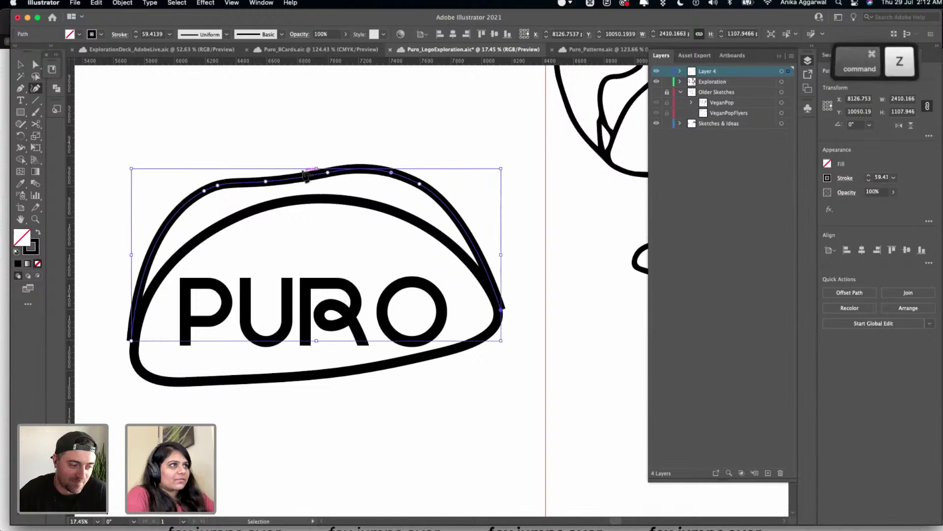
pyautogui.press('super+z')
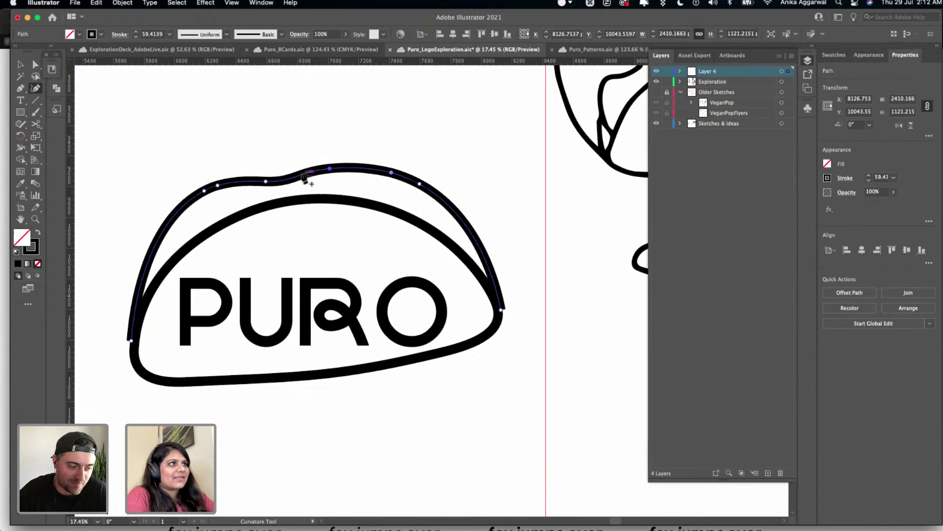
pyautogui.press('super+shift+z')
pyautogui.press('super+z')
pyautogui.press('super+shift+z')
pyautogui.moveTo(266, 181); pyautogui.dragTo(265, 177)
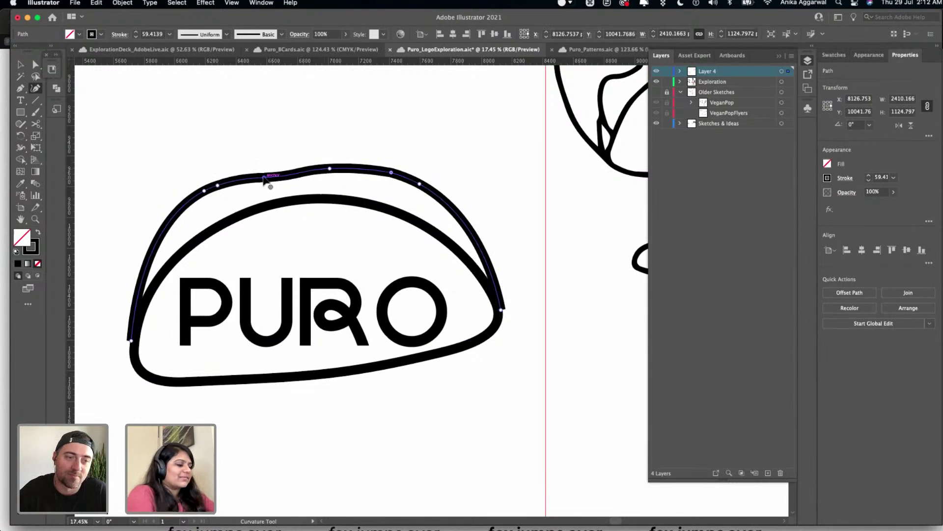
# - Delete the anchor point in the dip of the filling curve with the Pen tool to smooth its top, and deselect the path
pyautogui.press('p')
pyautogui.press('alt')
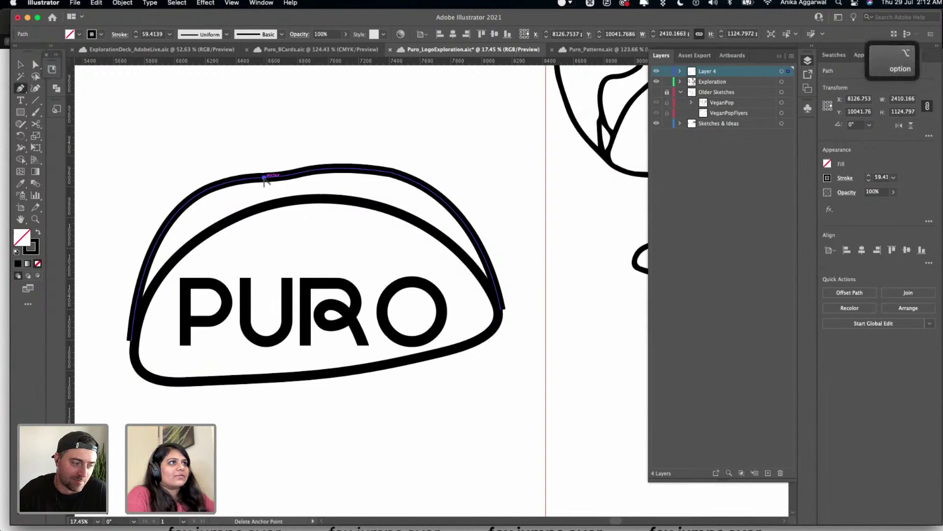
pyautogui.click(265, 178)
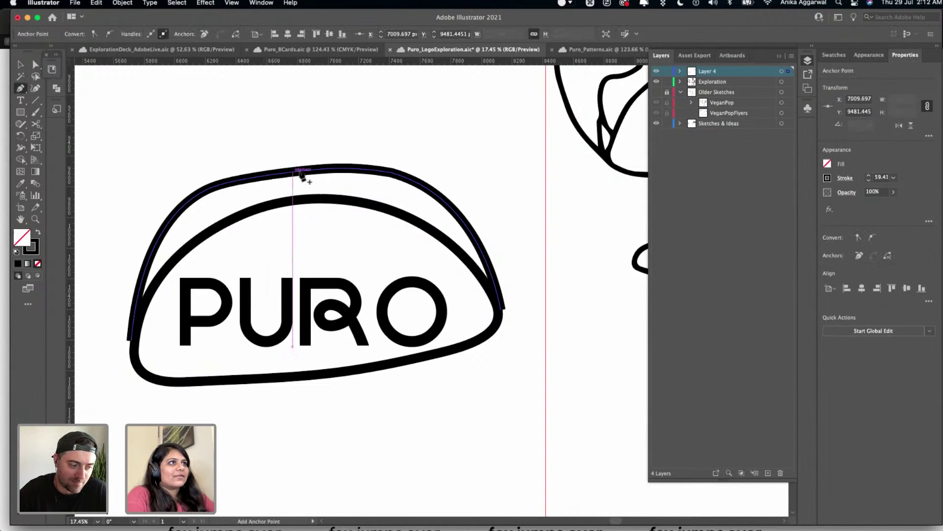
pyautogui.click(342, 165)
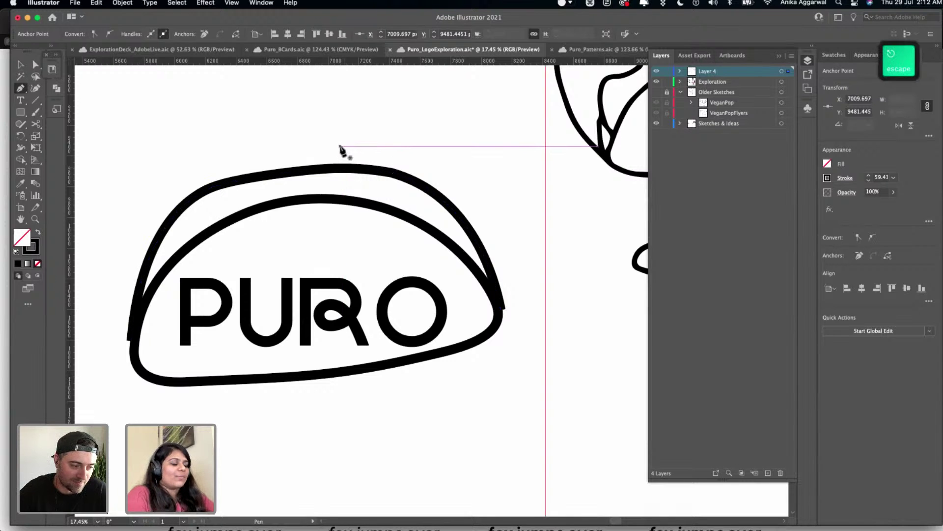
pyautogui.press('v')
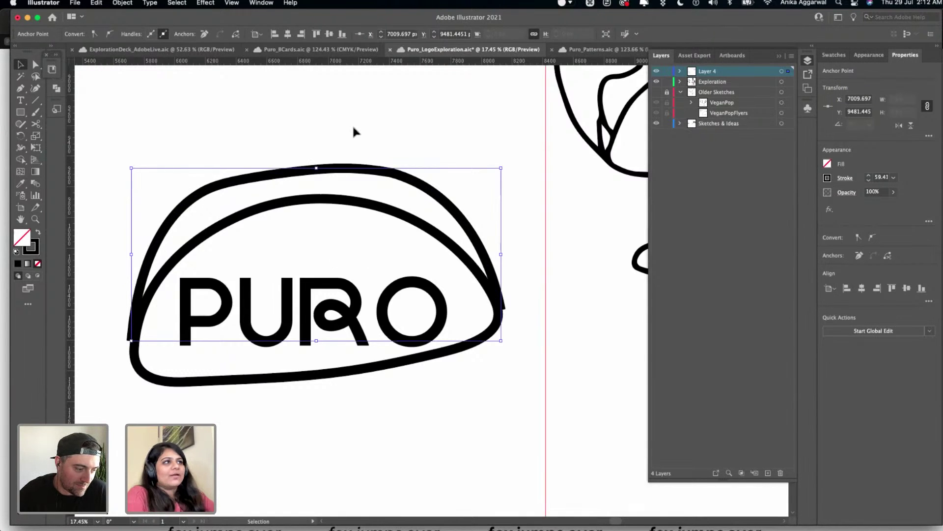
pyautogui.click(354, 130)
# - Try a tapered, wavy width profile on the strokes of the shell and filling outlines, and undo it
pyautogui.click(362, 172)
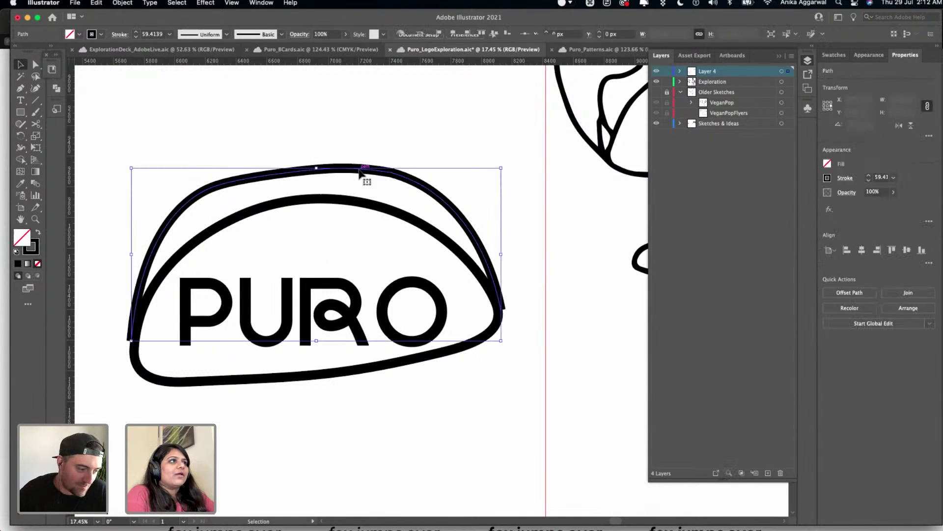
pyautogui.keyDown('shift'); pyautogui.click(382, 205); pyautogui.keyUp('shift')
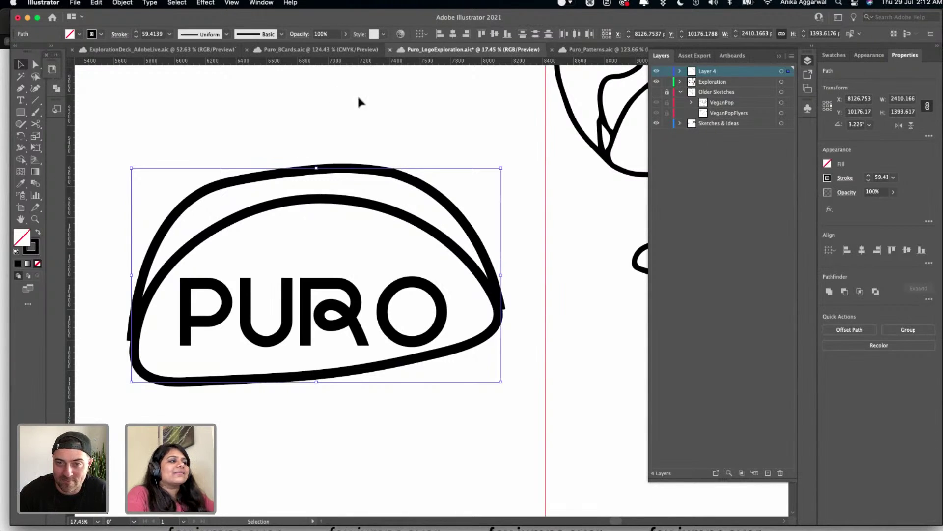
pyautogui.click(440, 215)
pyautogui.moveTo(451, 122); pyautogui.dragTo(320, 219)
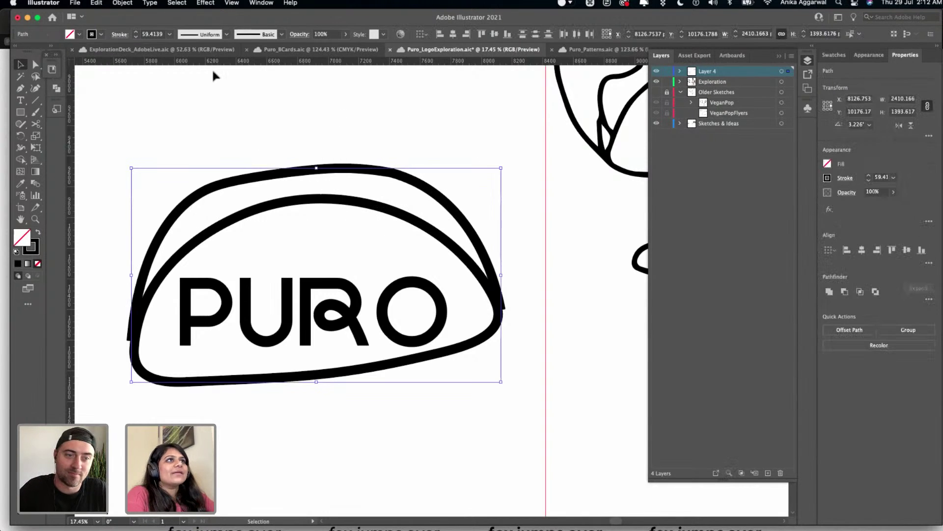
pyautogui.click(225, 35)
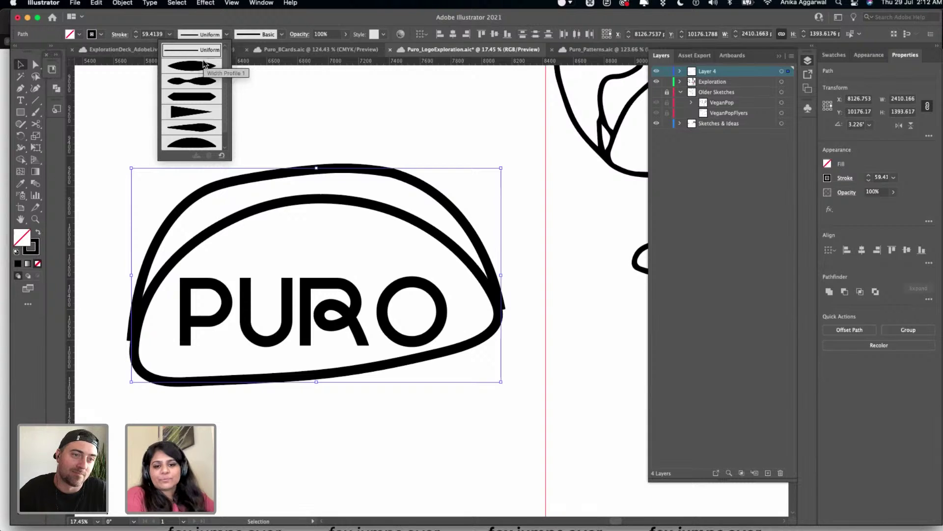
pyautogui.scroll(-1, 202, 110)
pyautogui.click(194, 141)
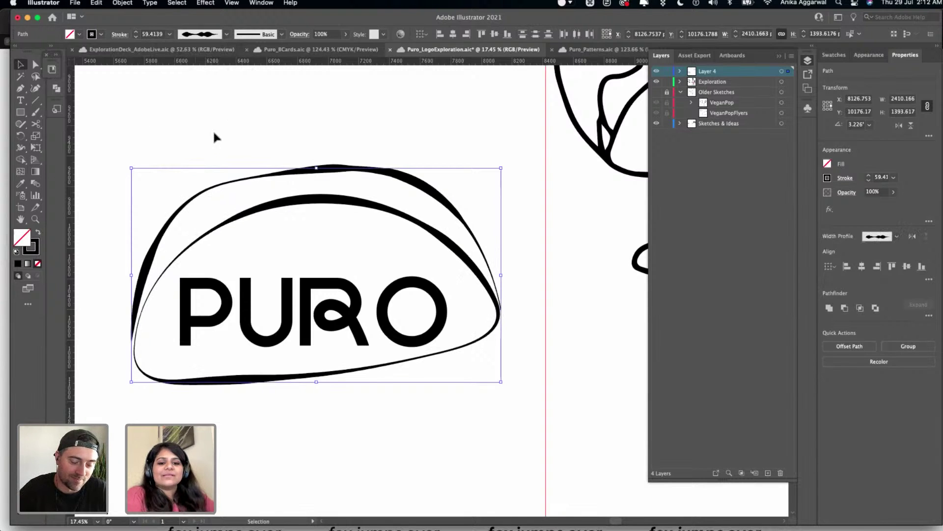
pyautogui.press('super+z')
pyautogui.click(218, 117)
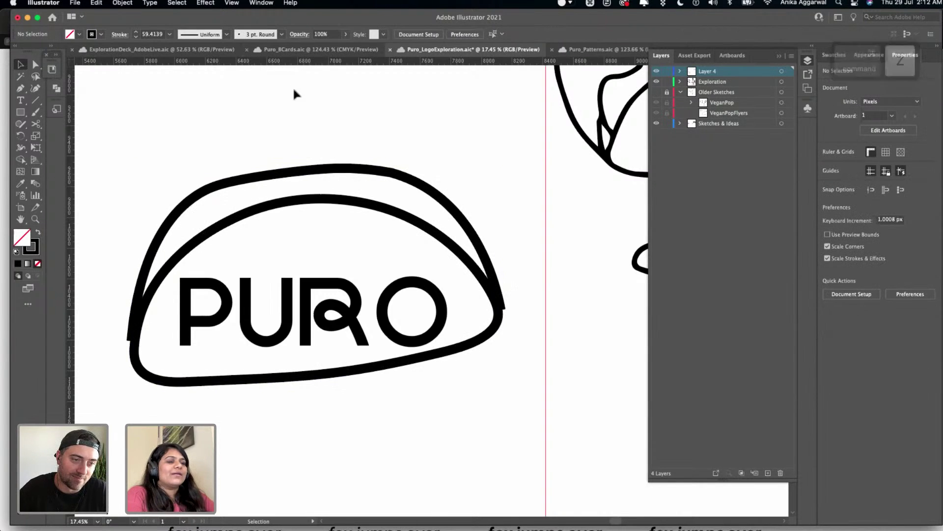
# - Apply the rough, textured brush definition to the strokes of the shell and filling outlines, and deselect them
pyautogui.moveTo(274, 115); pyautogui.dragTo(381, 224)
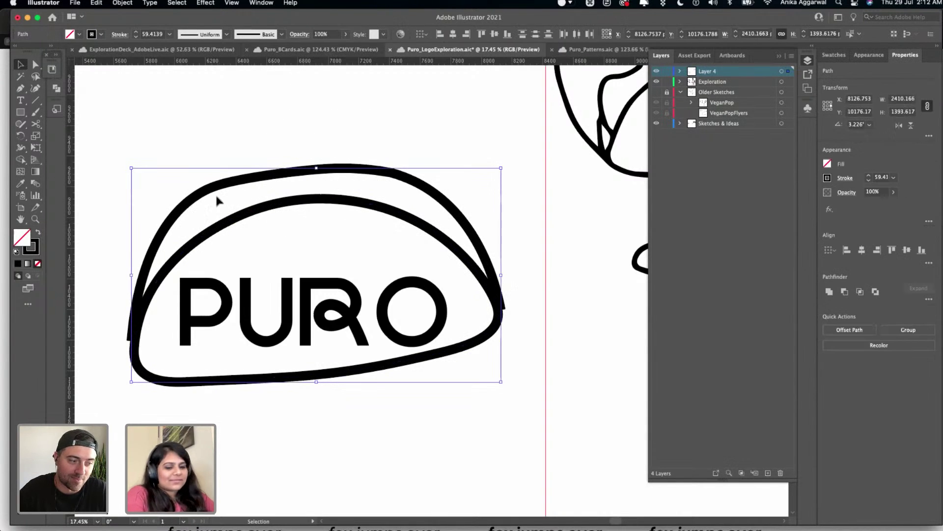
pyautogui.click(283, 35)
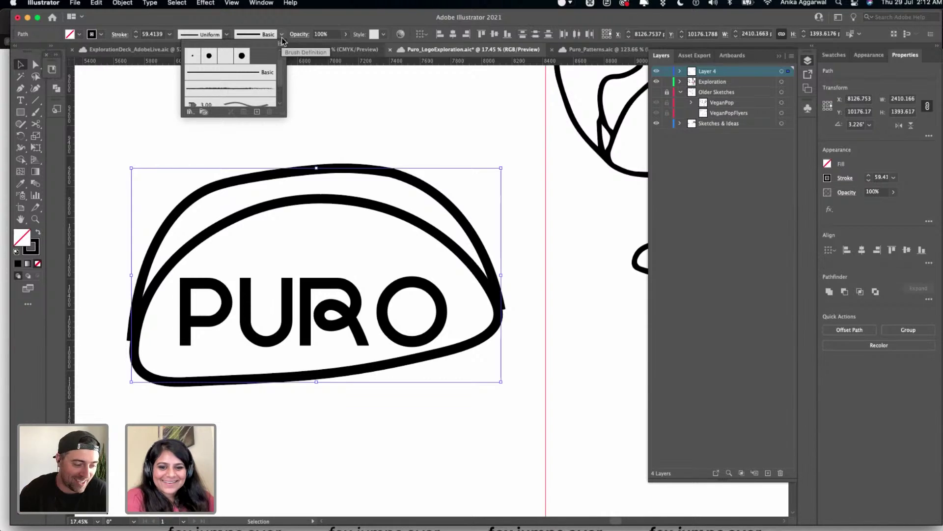
pyautogui.click(237, 90)
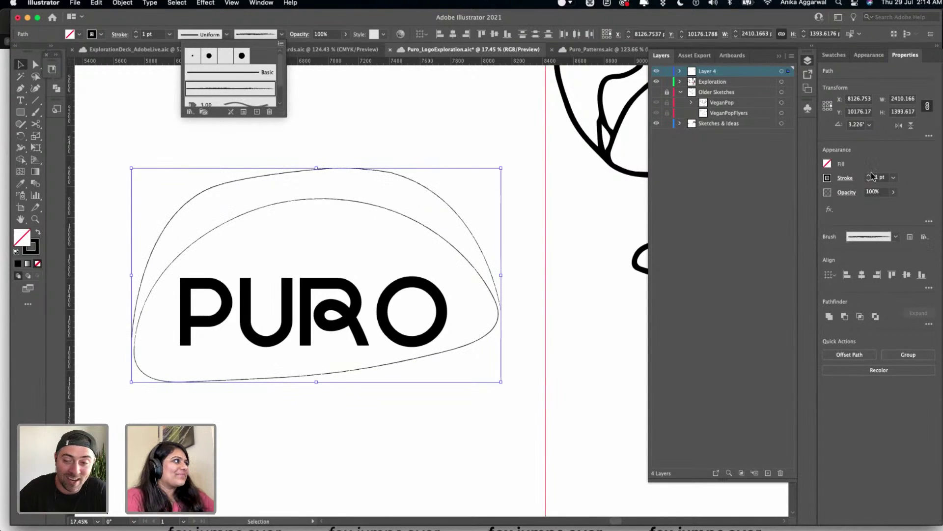
pyautogui.click(414, 146)
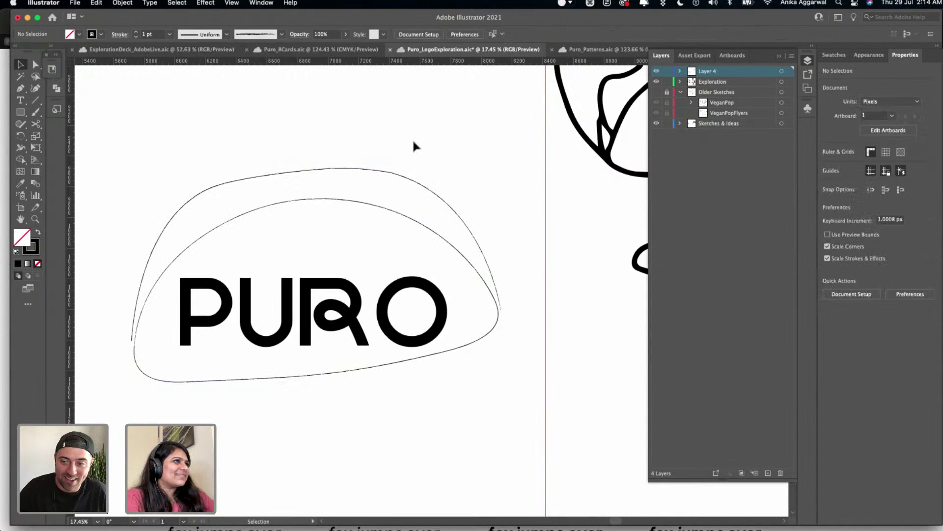
# - Save the logo exploration document
pyautogui.hotkey('ctrl', 's')
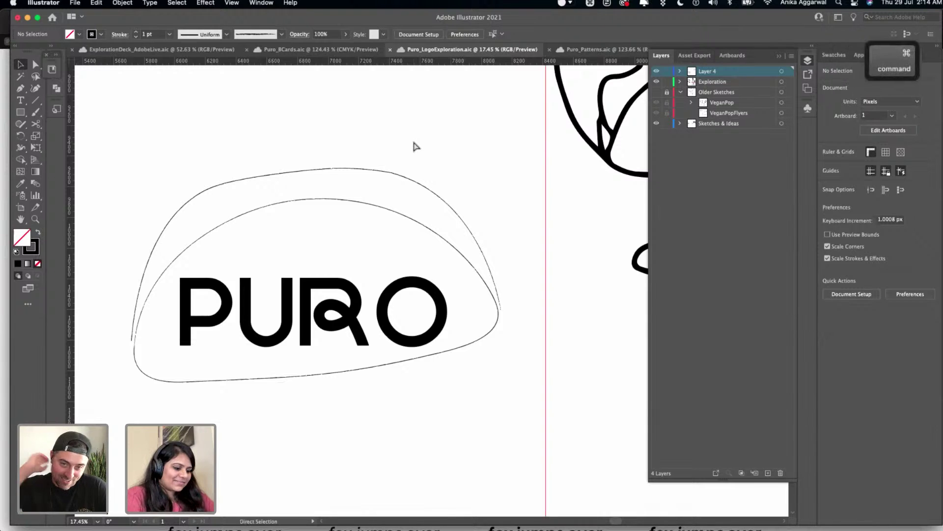
pyautogui.hotkey('ctrl', 'shift', 'e')
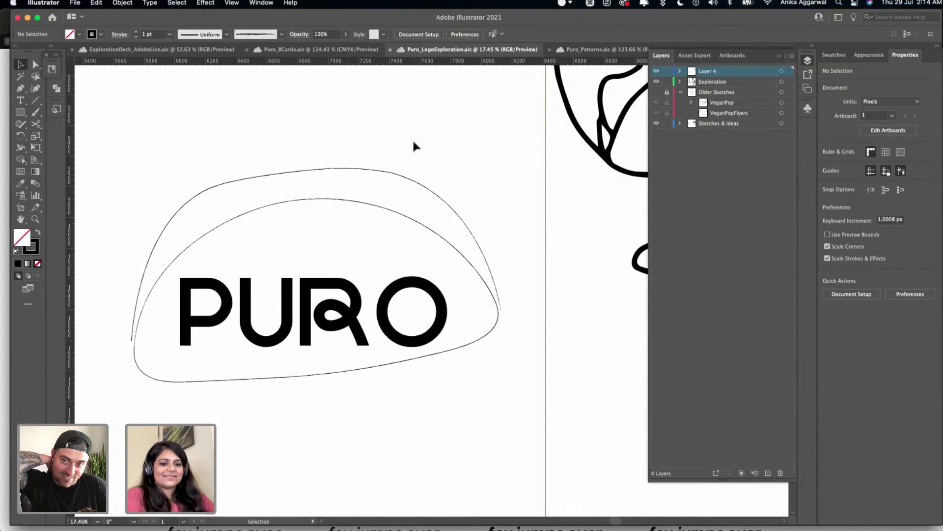
pyautogui.hotkey('ctrl', 's')
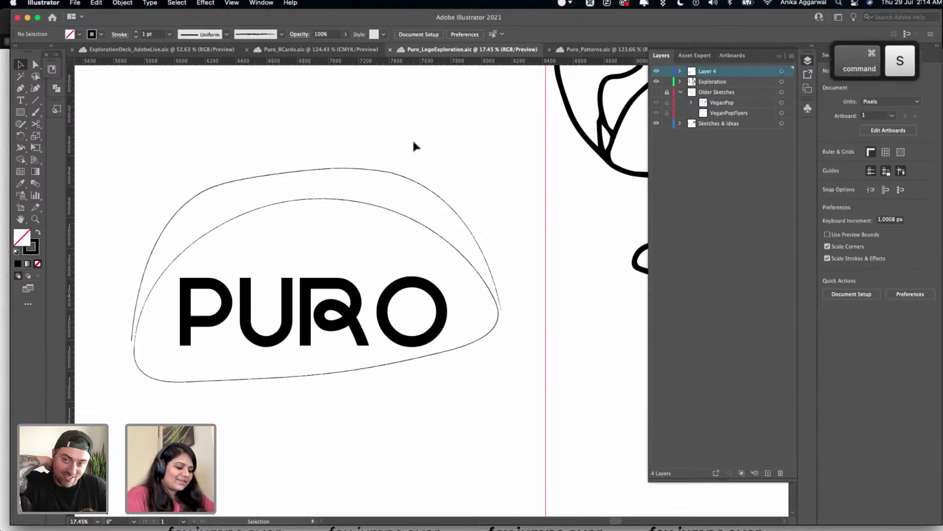
pyautogui.hotkey('ctrl', 'shift', 'e')
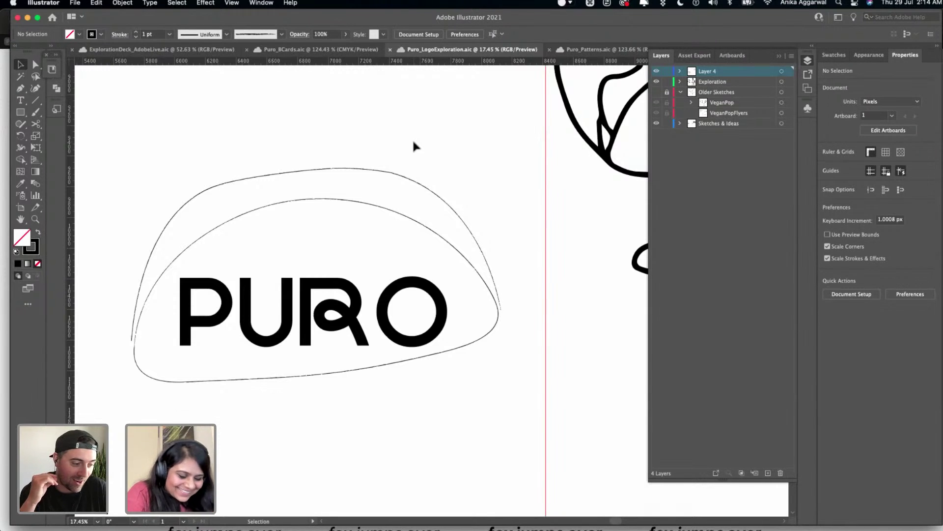
pyautogui.hotkey('ctrl', 's')
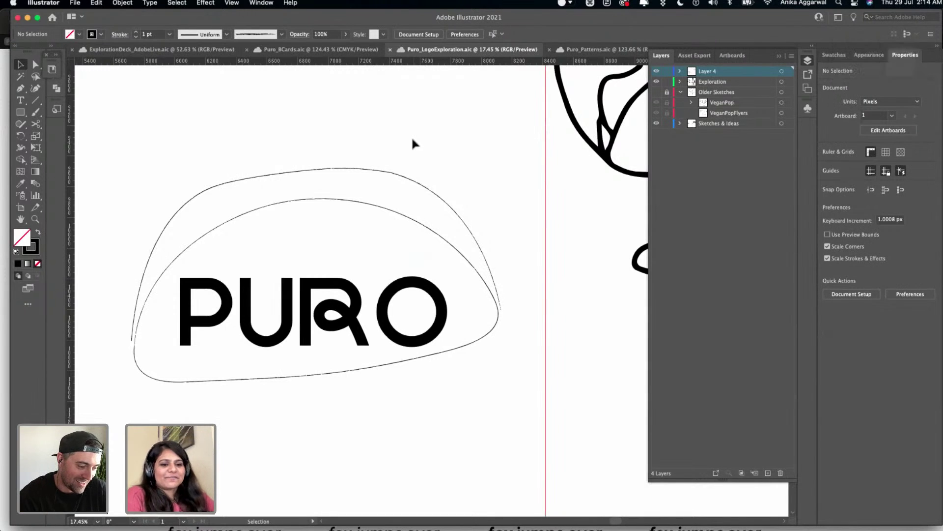
pyautogui.press('shift')
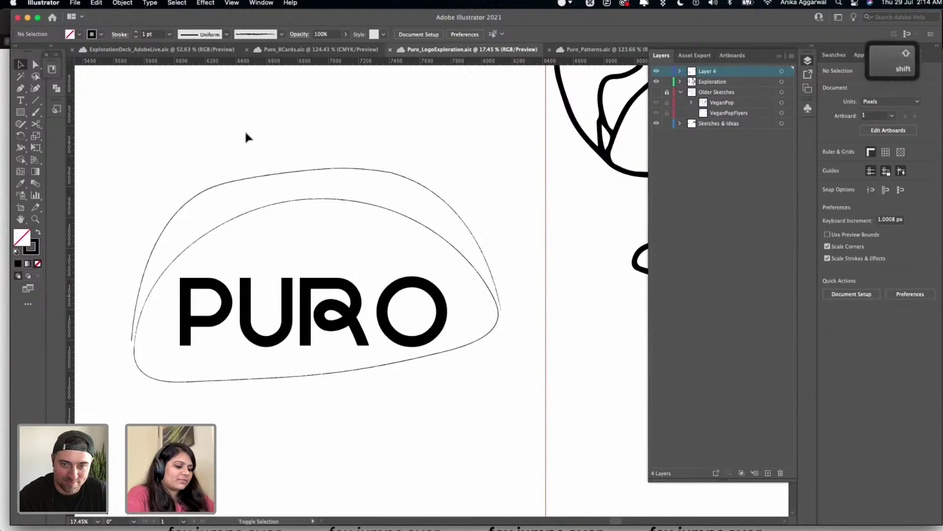
pyautogui.hotkey('shift', 'ctrl', 'e')
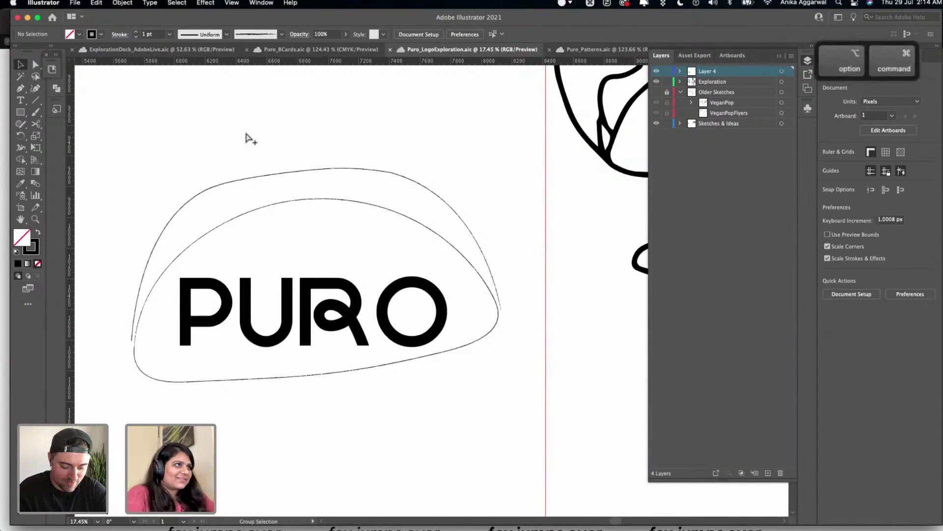
pyautogui.hotkey('alt', 'ctrl', 'e')
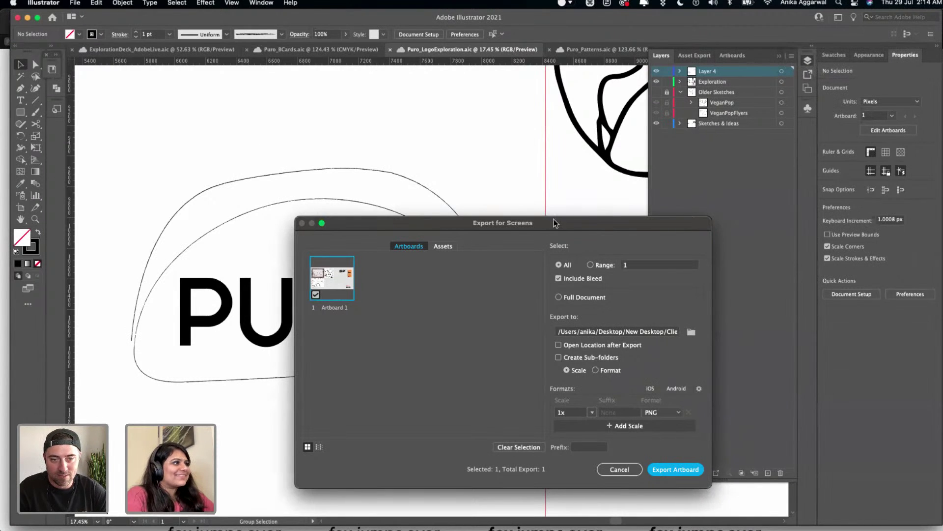
pyautogui.moveTo(553, 219); pyautogui.dragTo(530, 188)
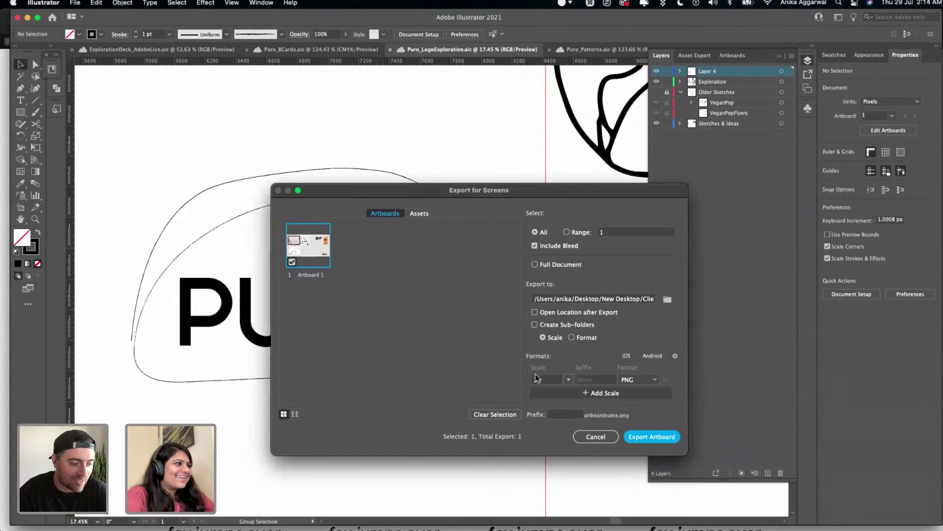
pyautogui.click(415, 214)
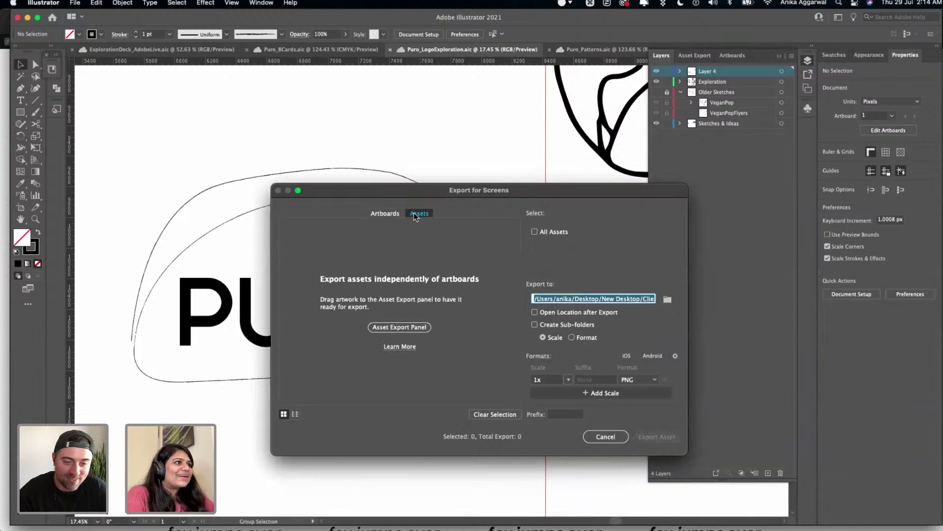
pyautogui.click(388, 217)
pyautogui.click(597, 437)
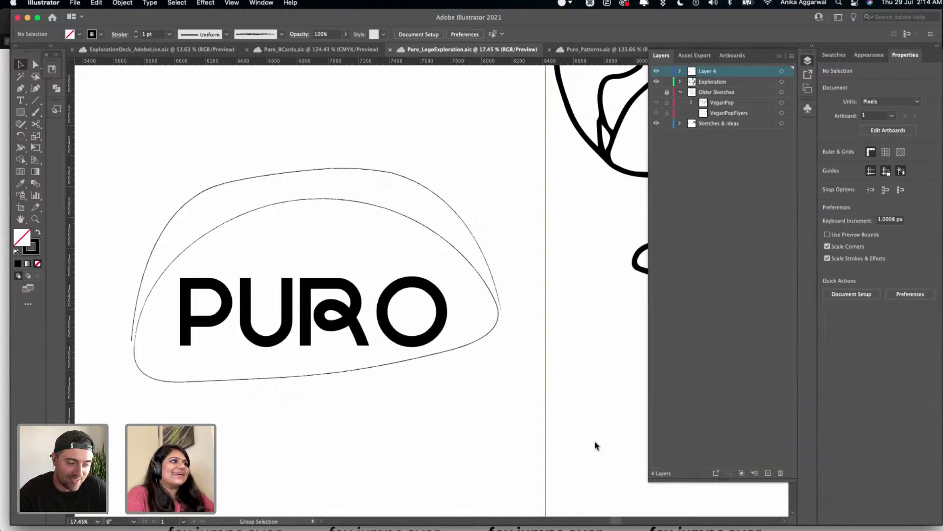
# - Save the document and set the brush stroke weight of the shell and filling outlines to 15 pt
pyautogui.press('super+s')
pyautogui.moveTo(433, 156); pyautogui.dragTo(374, 232)
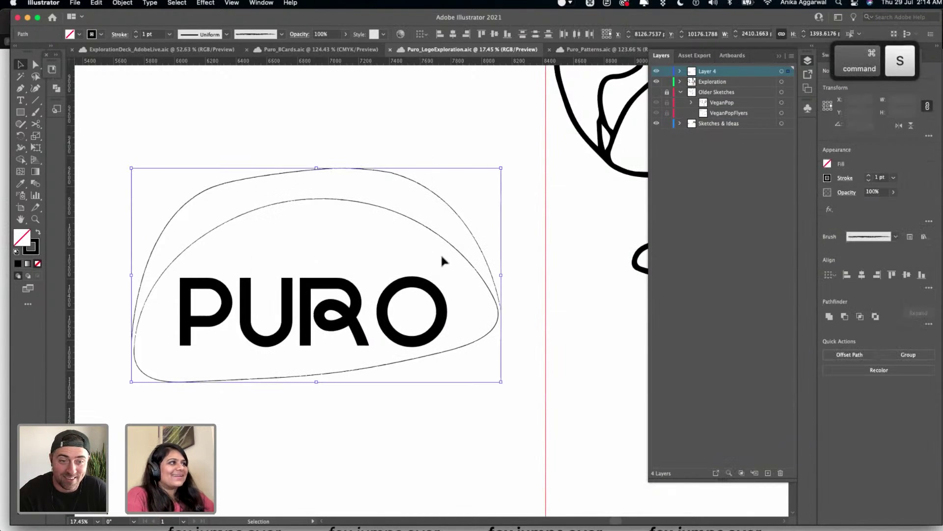
pyautogui.click(868, 175)
pyautogui.click(868, 175)
pyautogui.click(868, 176)
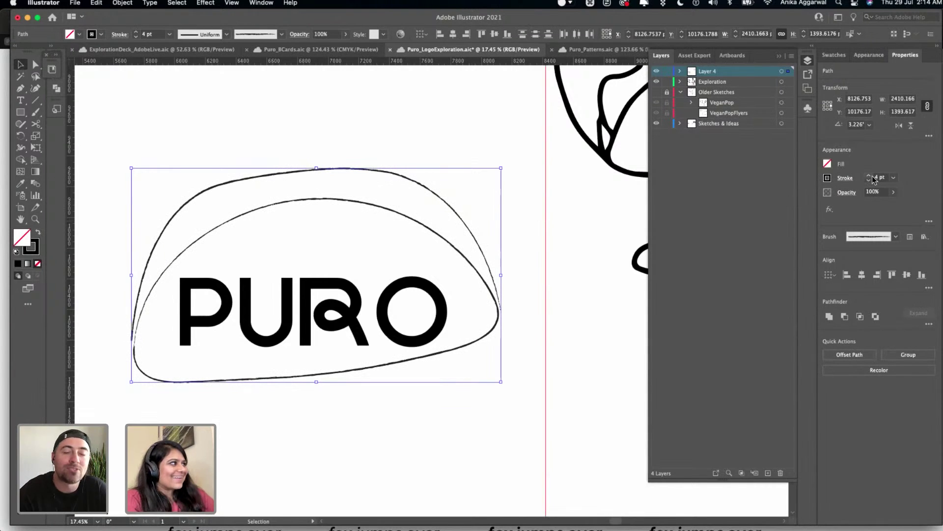
pyautogui.click(869, 175)
pyautogui.click(868, 175)
pyautogui.click(869, 176)
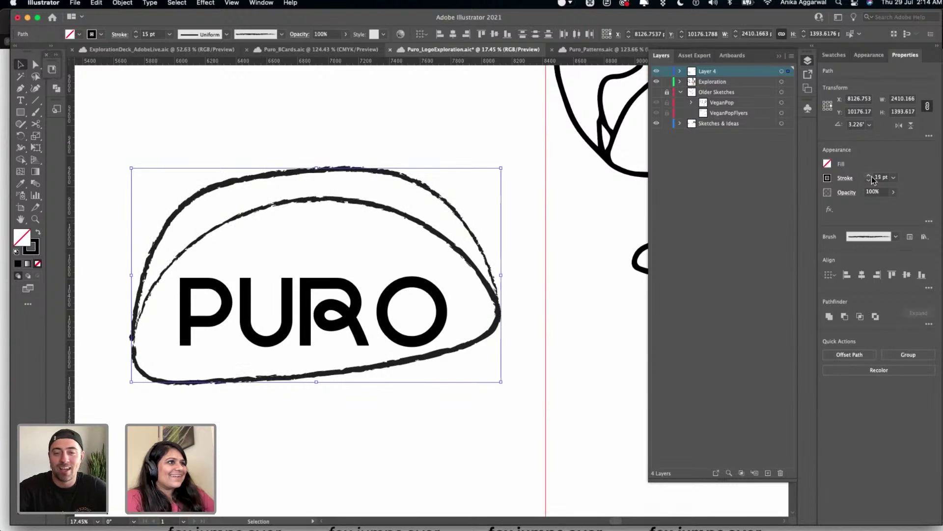
# - Set the stroke weight of the textured shell and filling outlines to 25 pt and deselect them
pyautogui.click(869, 176)
pyautogui.click(870, 175)
pyautogui.click(870, 175)
pyautogui.click(869, 176)
pyautogui.click(870, 176)
pyautogui.click(870, 175)
pyautogui.click(869, 175)
pyautogui.click(870, 176)
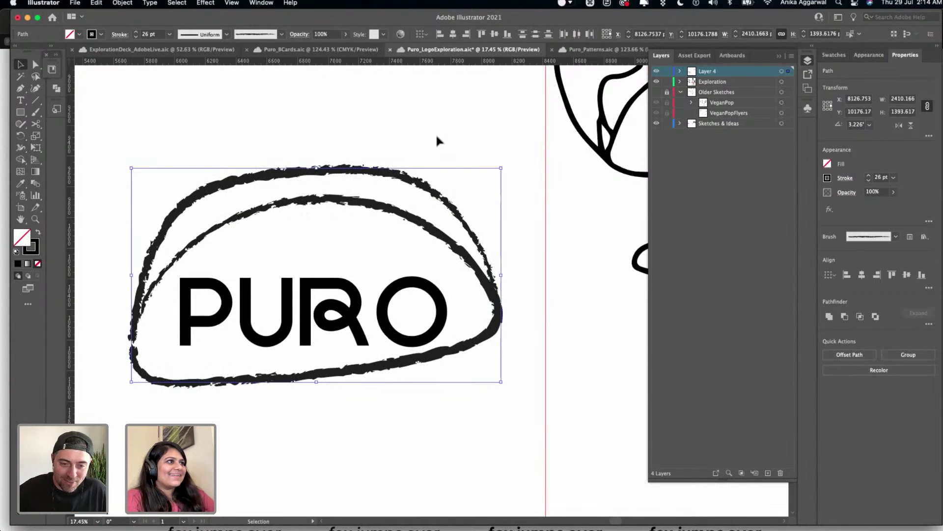
pyautogui.click(866, 180)
pyautogui.click(420, 123)
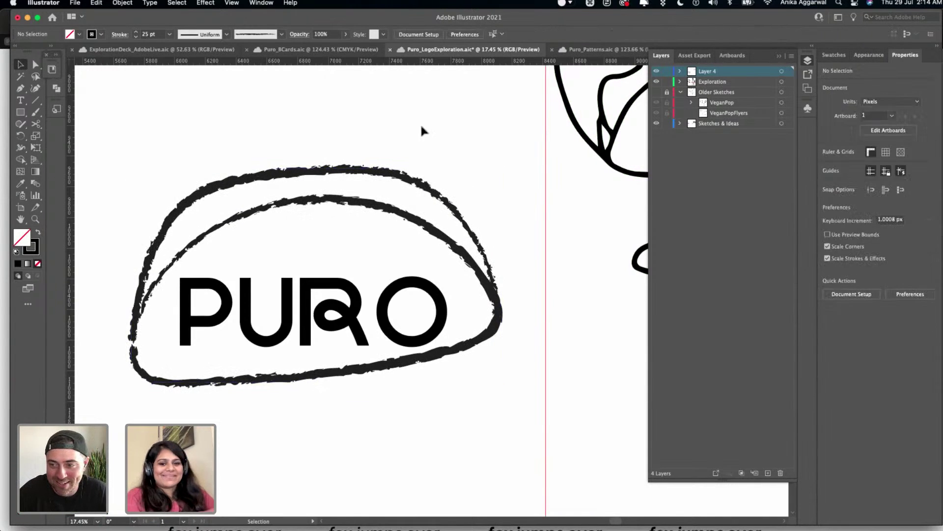
# - Move the PURO lettering about 61 px up and 17 px right inside the taco outline and deselect it
pyautogui.scroll(-3, 421, 123)
pyautogui.scroll(2, 221, 162)
pyautogui.hscroll(2, 221, 163)
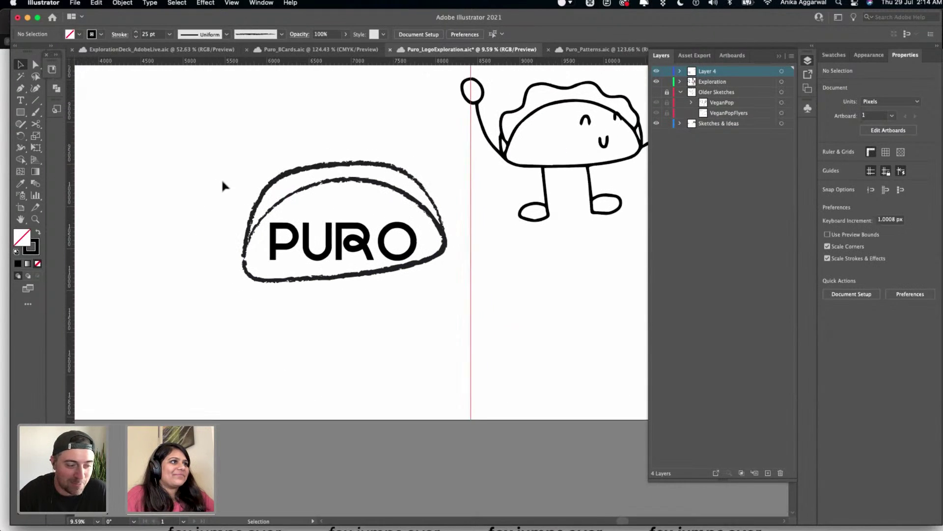
pyautogui.click(295, 278)
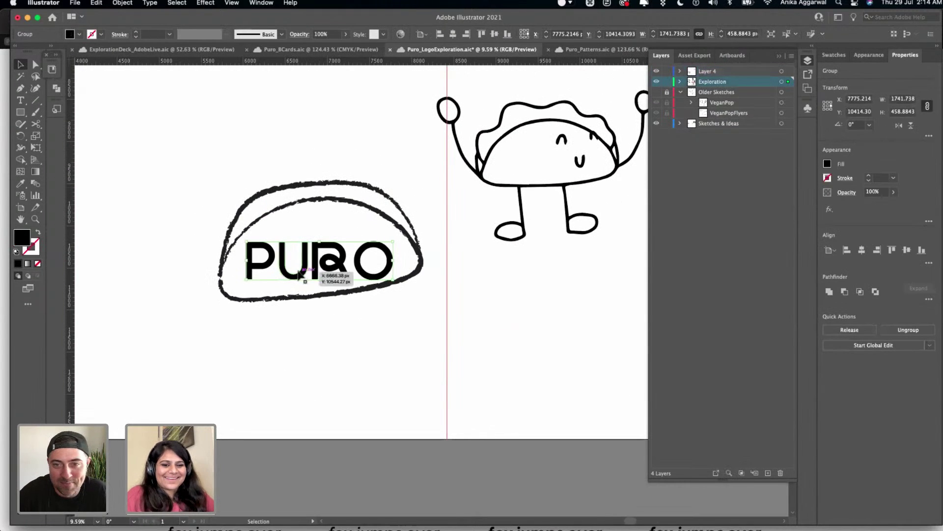
pyautogui.moveTo(326, 246); pyautogui.dragTo(327, 242)
pyautogui.scroll(4, 327, 242)
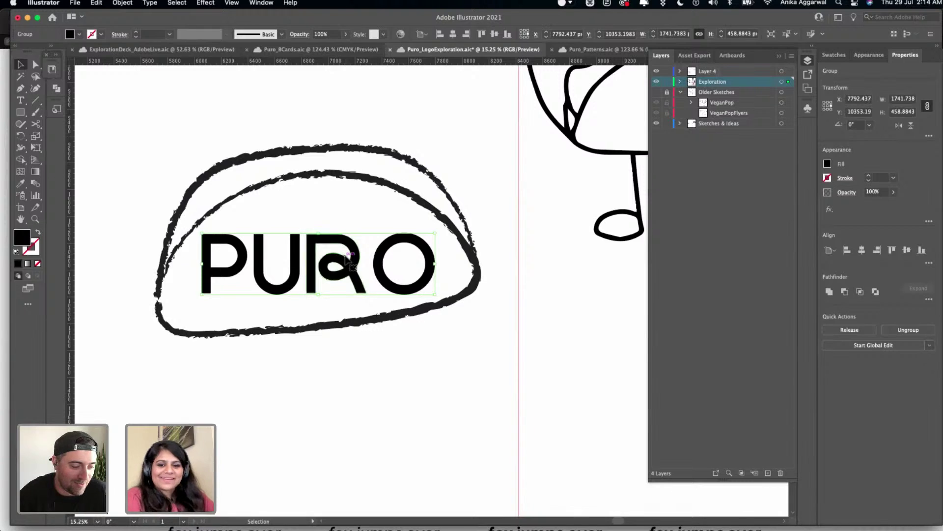
pyautogui.click(354, 118)
# - Duplicate the PURO lettering and place the copy in the empty space above the taco outline
pyautogui.click(339, 265)
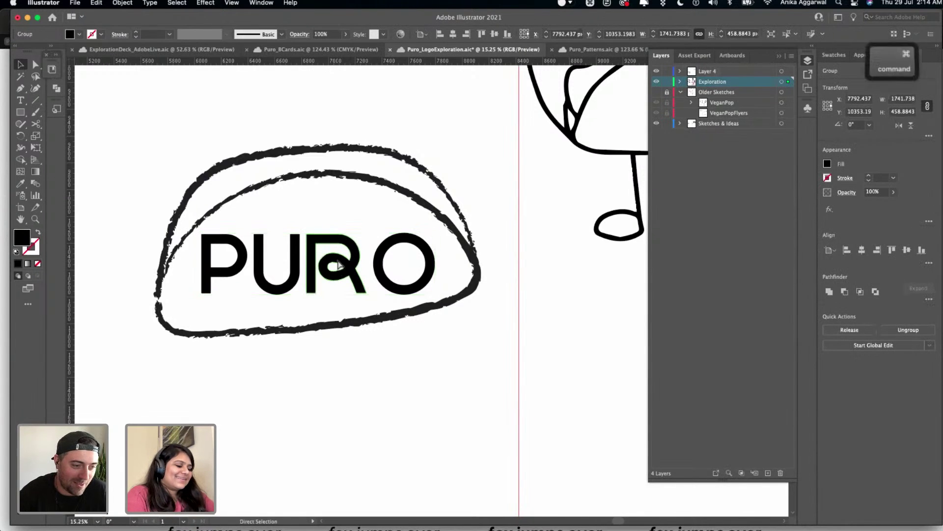
pyautogui.press('super+c')
pyautogui.press('super+v')
pyautogui.moveTo(351, 297); pyautogui.dragTo(253, 86)
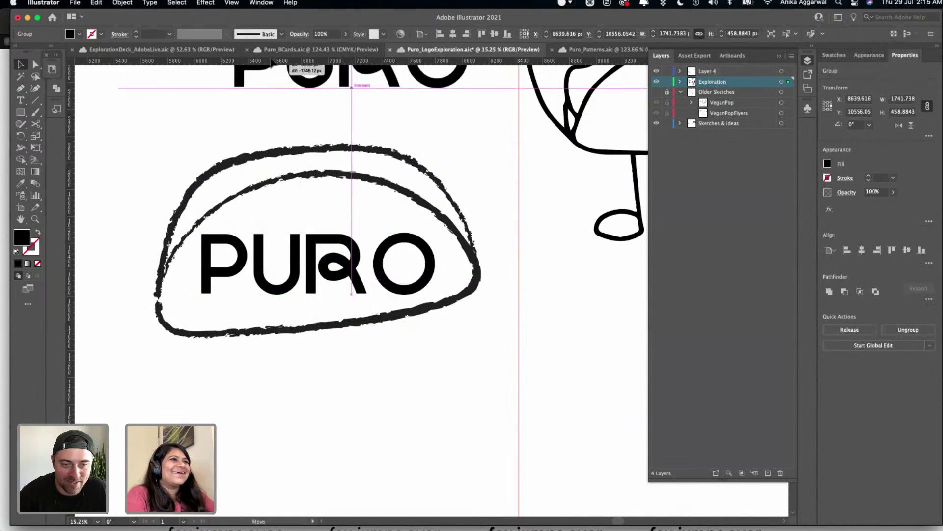
pyautogui.scroll(5, 346, 185)
pyautogui.moveTo(347, 185); pyautogui.dragTo(309, 102)
pyautogui.click(366, 216)
# - Apply the rough, textured brush as a 1 pt stroke to the PURO lettering inside the taco and deselect it
pyautogui.scroll(-2, 425, 229)
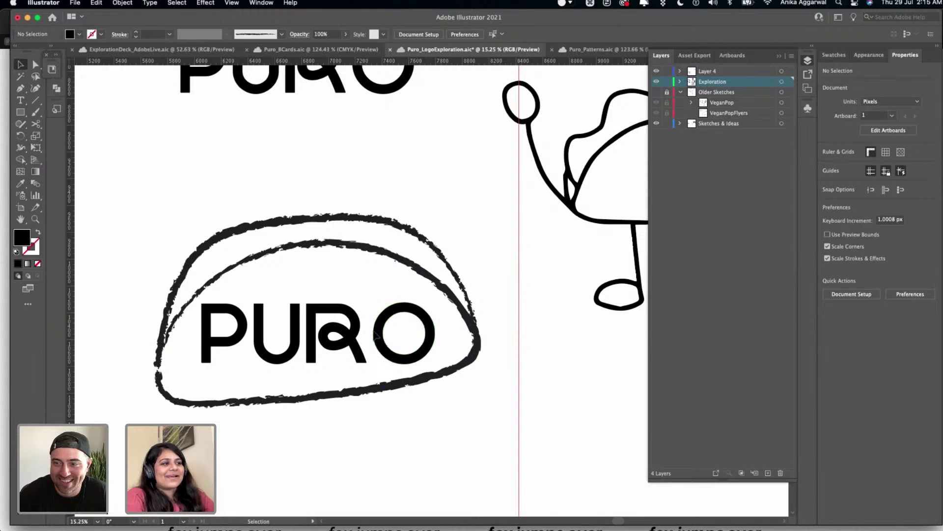
pyautogui.click(314, 334)
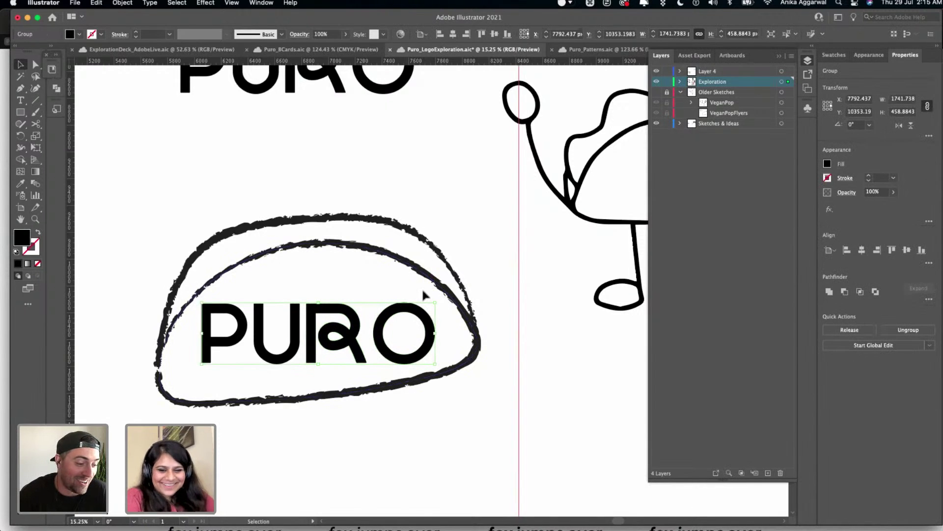
pyautogui.press('shift+super+o')
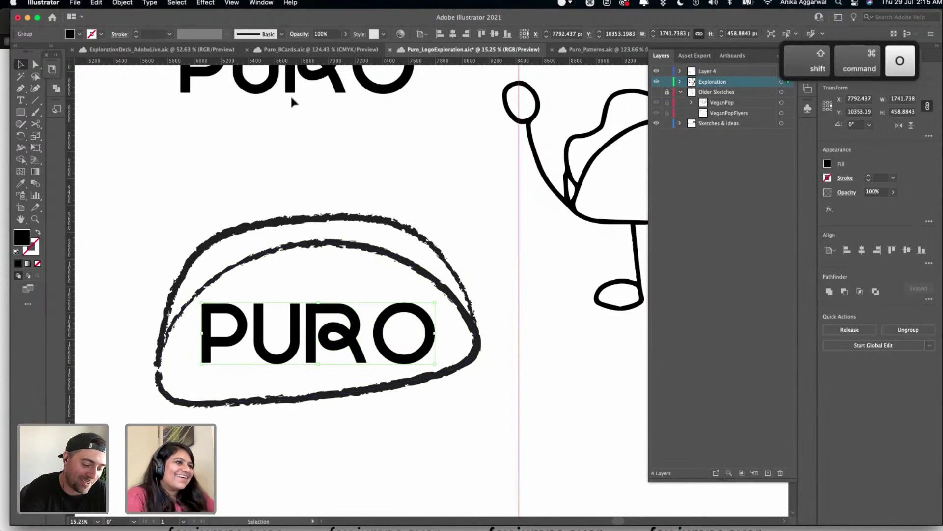
pyautogui.click(278, 35)
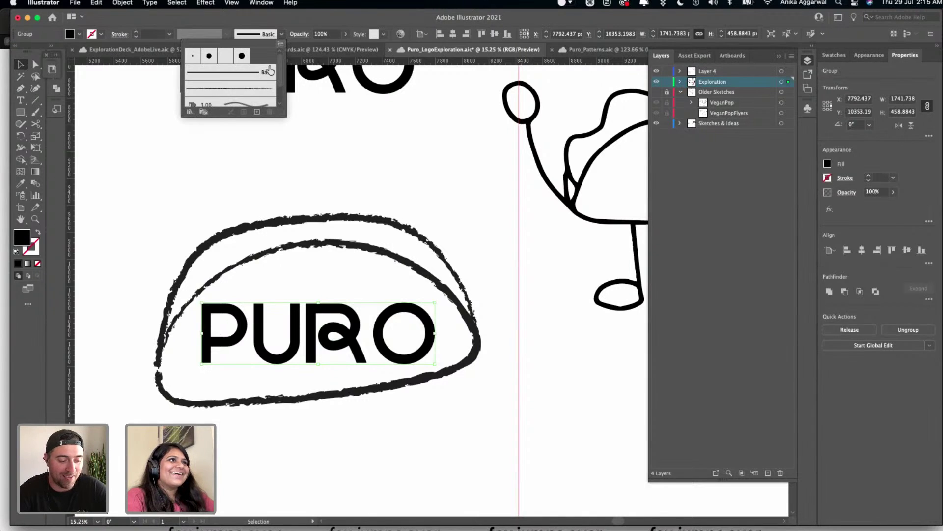
pyautogui.click(252, 88)
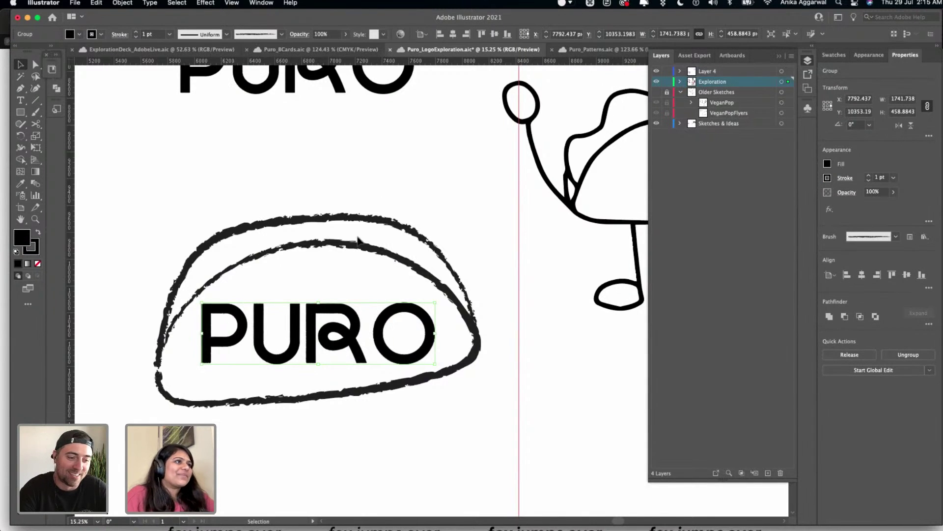
pyautogui.click(357, 187)
pyautogui.scroll(-3, 358, 186)
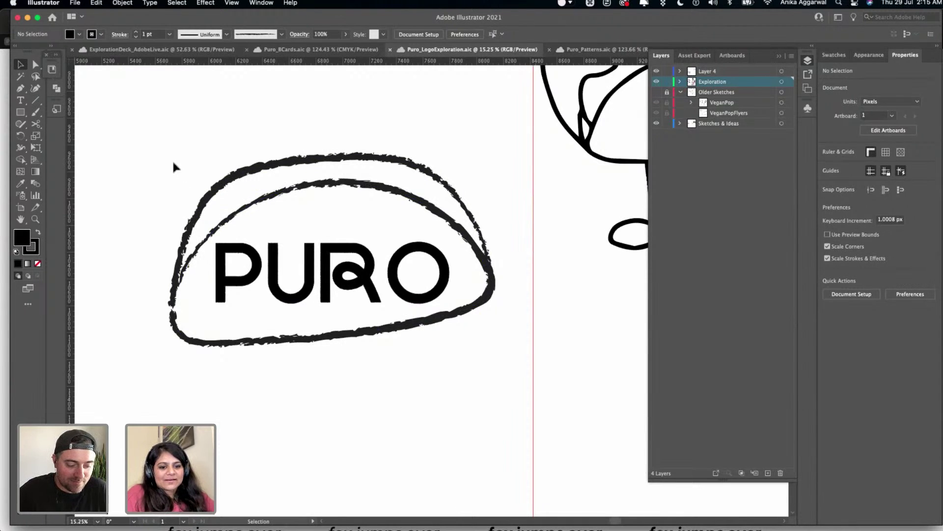
# - Save the logo exploration document and switch to the Puro_Patterns.aic document
pyautogui.scroll(-3, 173, 166)
pyautogui.scroll(1, 242, 137)
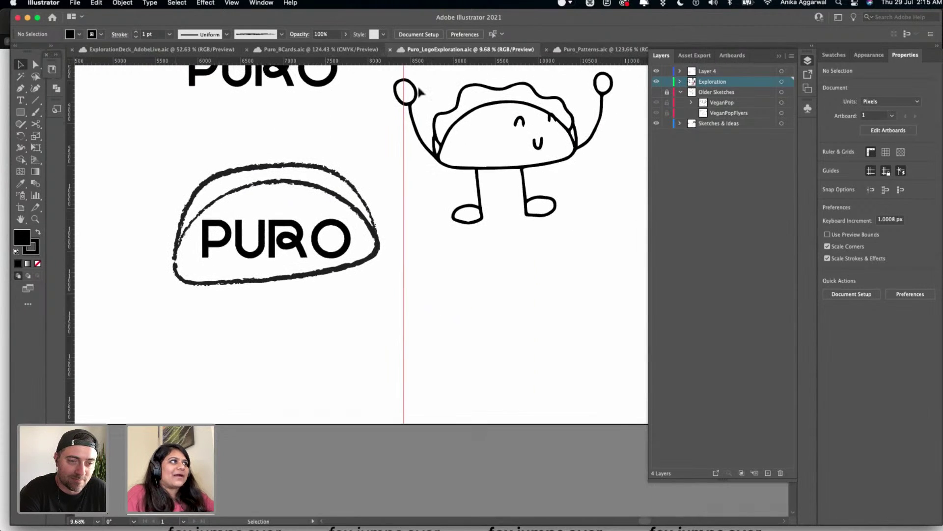
pyautogui.press('super+s')
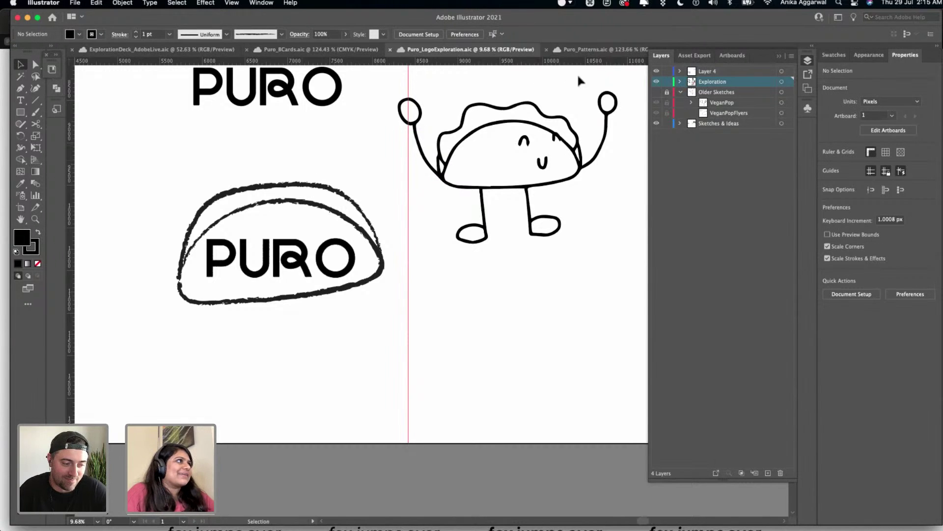
pyautogui.click(582, 49)
pyautogui.click(369, 178)
pyautogui.scroll(-3, 369, 179)
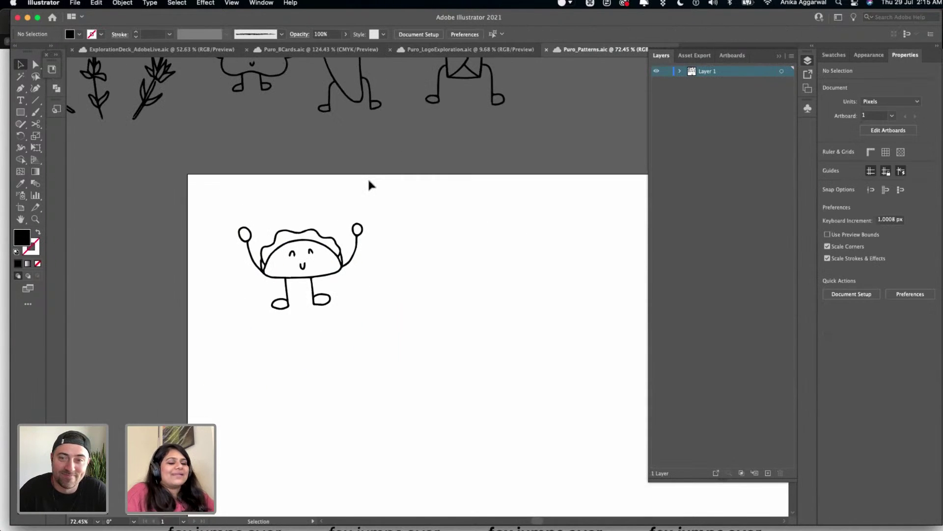
pyautogui.click(502, 46)
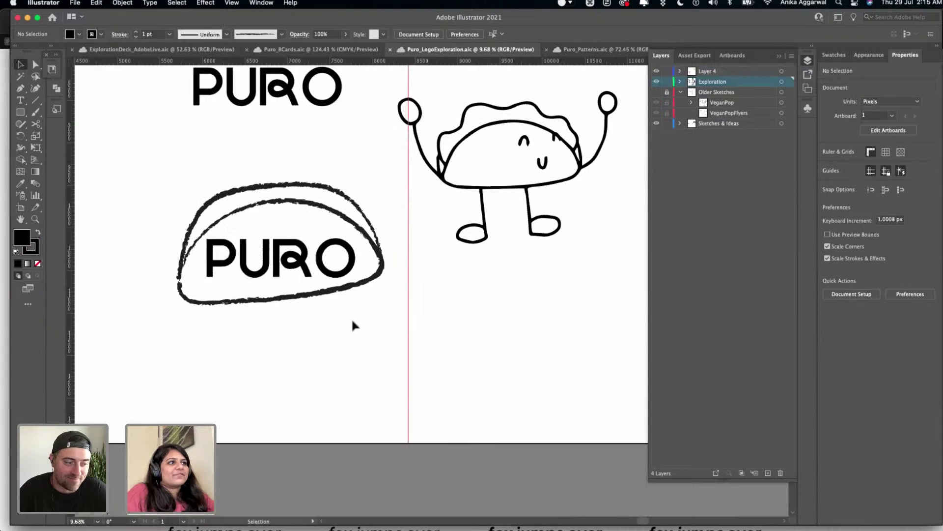
pyautogui.press('super+s')
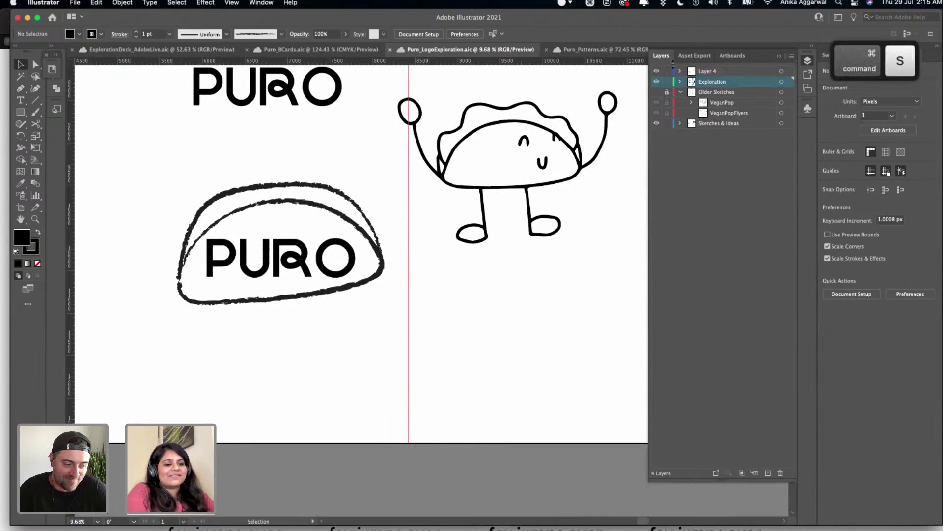
pyautogui.click(617, 46)
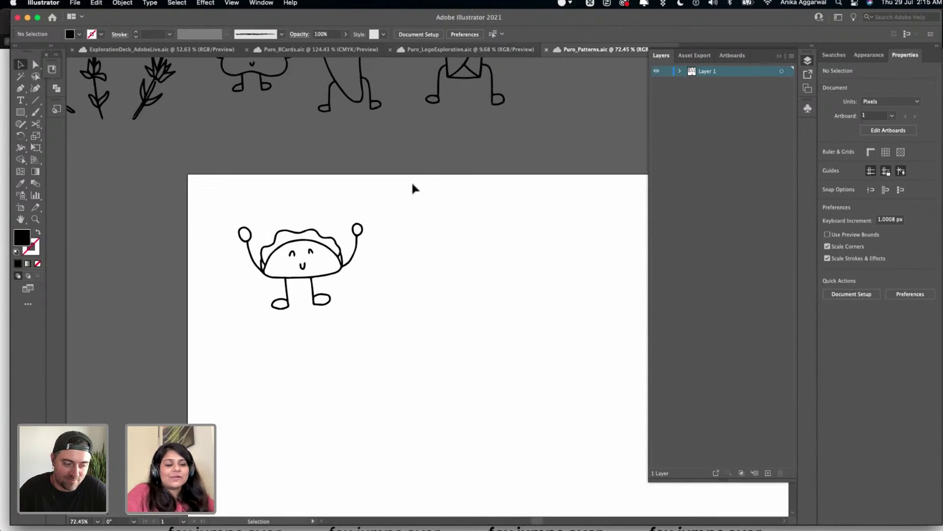
pyautogui.moveTo(400, 204); pyautogui.dragTo(275, 309)
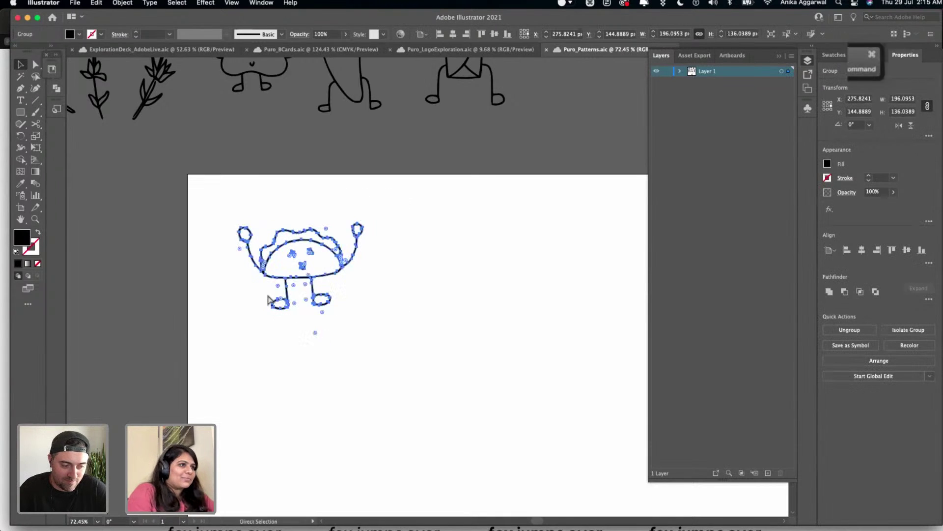
pyautogui.press('v')
pyautogui.click(400, 293)
# - Duplicate the chili pepper character onto the white artboard, diagonally below the taco character
pyautogui.scroll(-3, 395, 252)
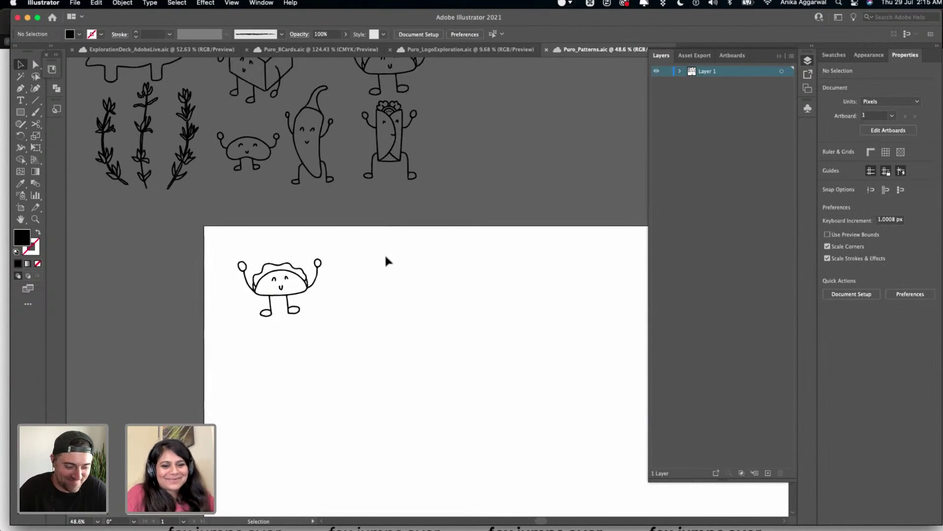
pyautogui.hscroll(2, 386, 261)
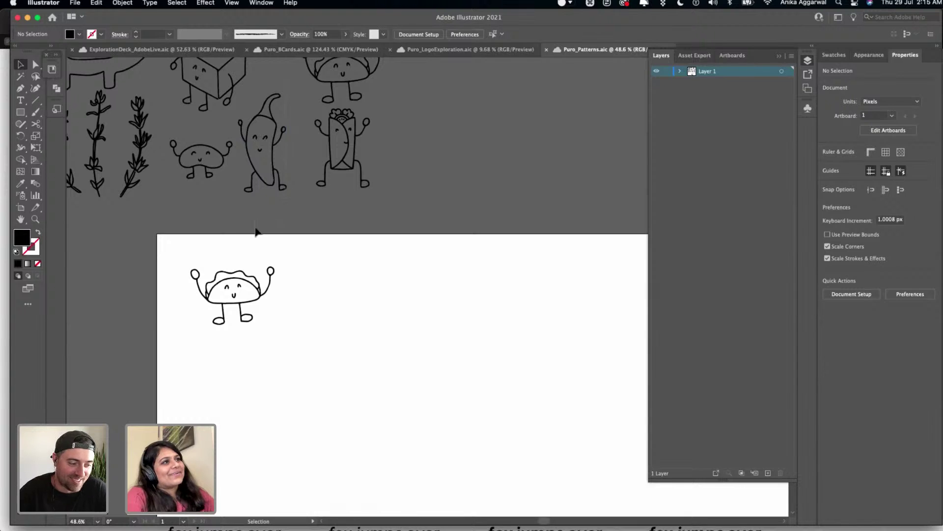
pyautogui.click(256, 147)
pyautogui.moveTo(256, 147); pyautogui.dragTo(313, 377)
pyautogui.click(387, 317)
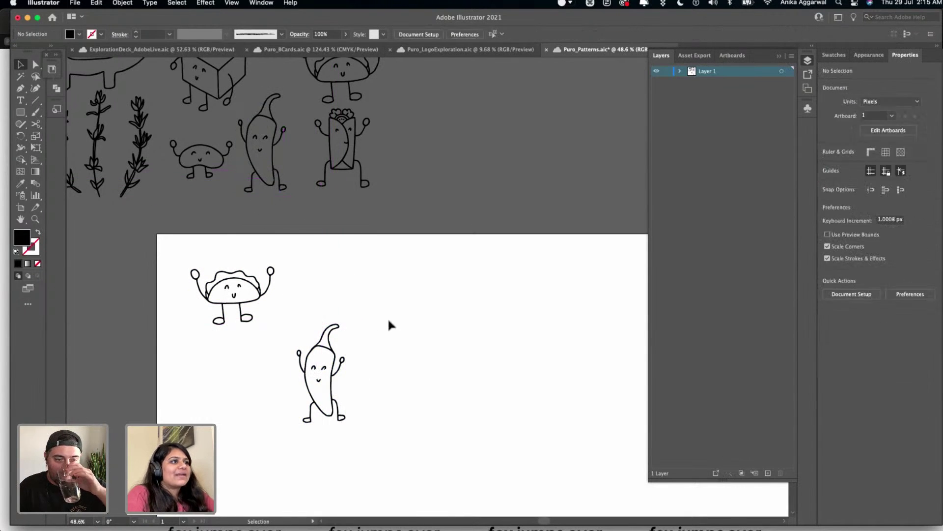
# - Duplicate the turtle carrying a burger onto the artboard, to the right of the taco and chili characters
pyautogui.scroll(-2, 388, 305)
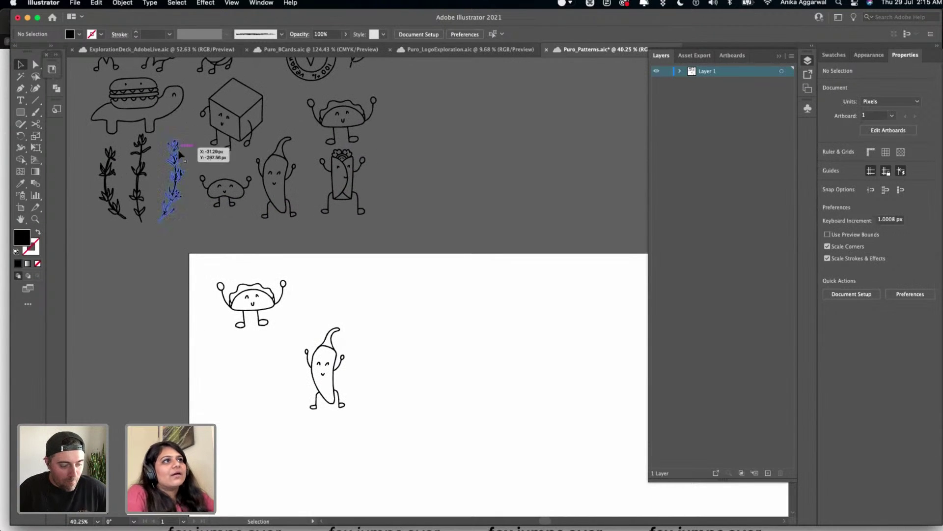
pyautogui.click(111, 133)
pyautogui.press('alt')
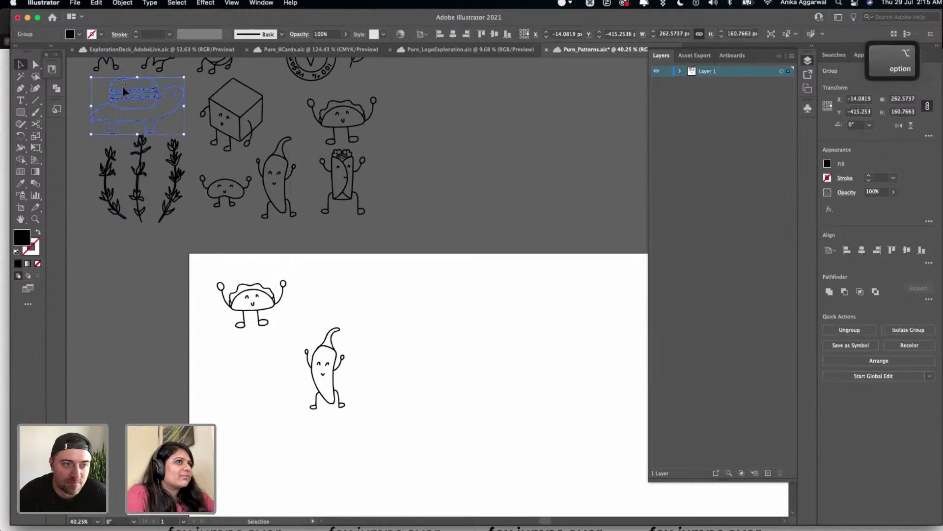
pyautogui.moveTo(124, 91); pyautogui.dragTo(433, 302)
pyautogui.click(464, 374)
# - Duplicate the cube character onto the artboard, below the burger turtle
pyautogui.scroll(2, 277, 224)
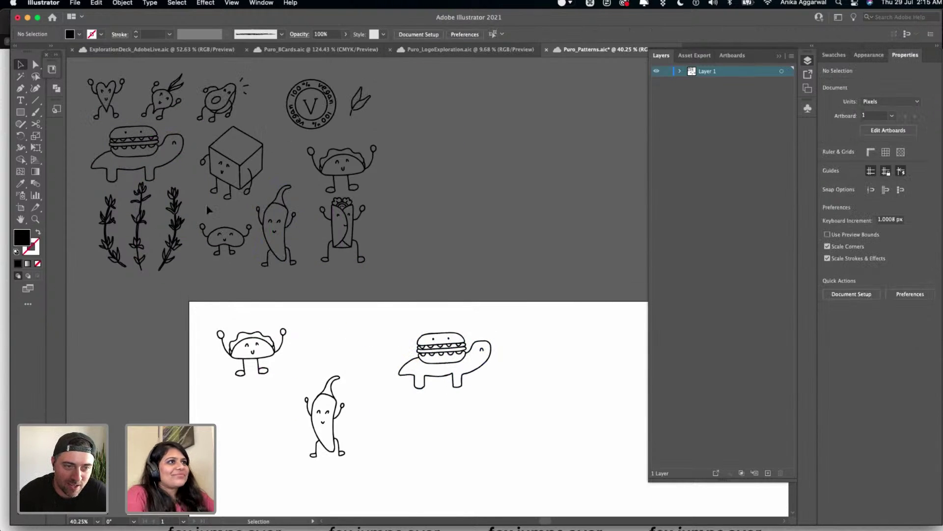
pyautogui.click(213, 169)
pyautogui.press('alt')
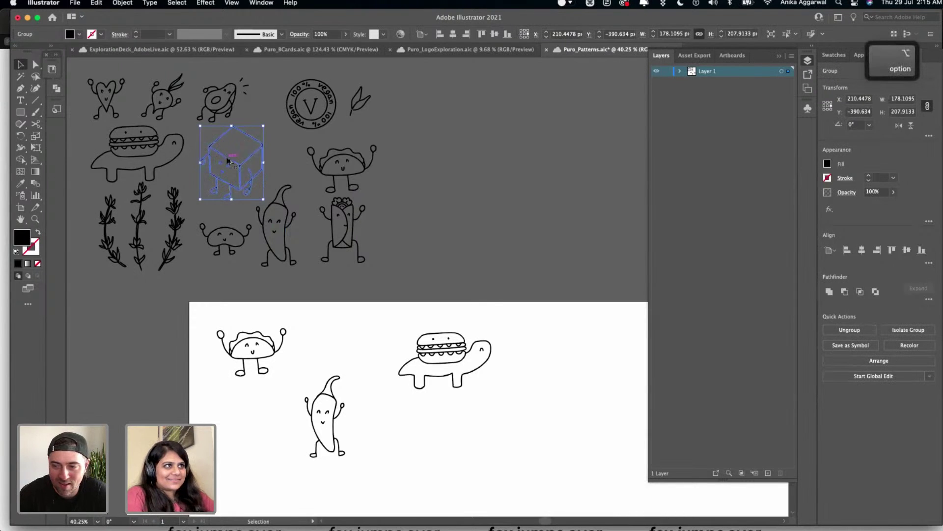
pyautogui.moveTo(228, 161); pyautogui.dragTo(459, 483)
pyautogui.press('super+minus')
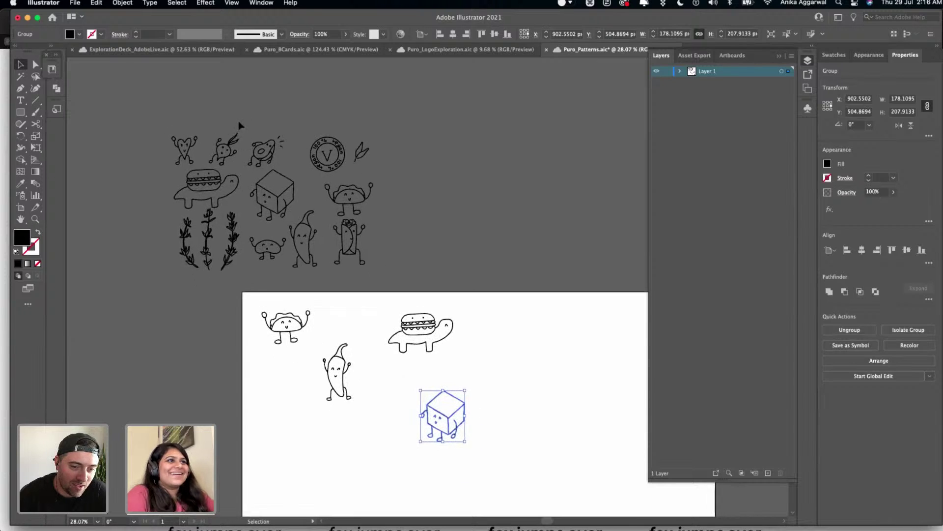
# - Duplicate the radish character to below the chili pepper and the heart character to the right of the burger turtle
pyautogui.scroll(-1, 229, 156)
pyautogui.click(211, 153)
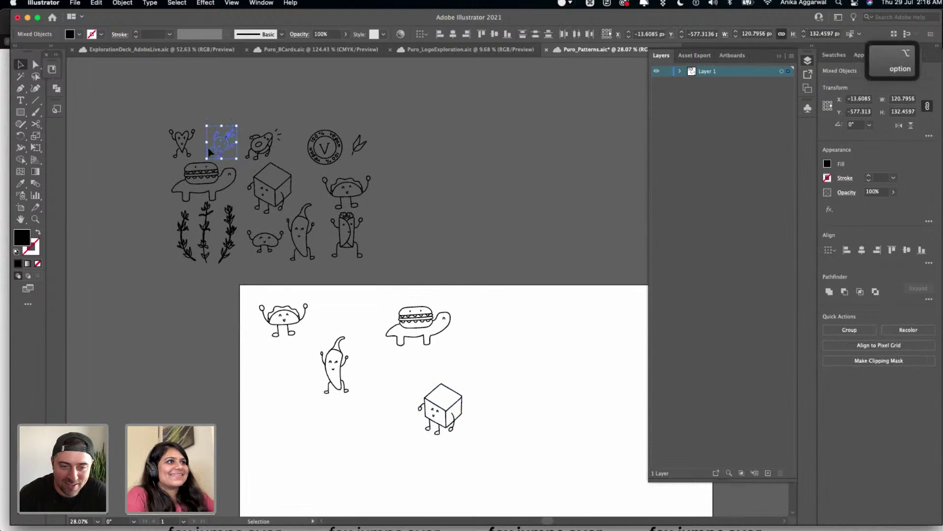
pyautogui.moveTo(214, 148)
pyautogui.mouseDown()
pyautogui.moveTo(330, 328)
pyautogui.moveTo(279, 447)
pyautogui.moveTo(270, 443)
pyautogui.moveTo(274, 428)
pyautogui.moveTo(281, 434)
pyautogui.mouseUp()
pyautogui.click(236, 294)
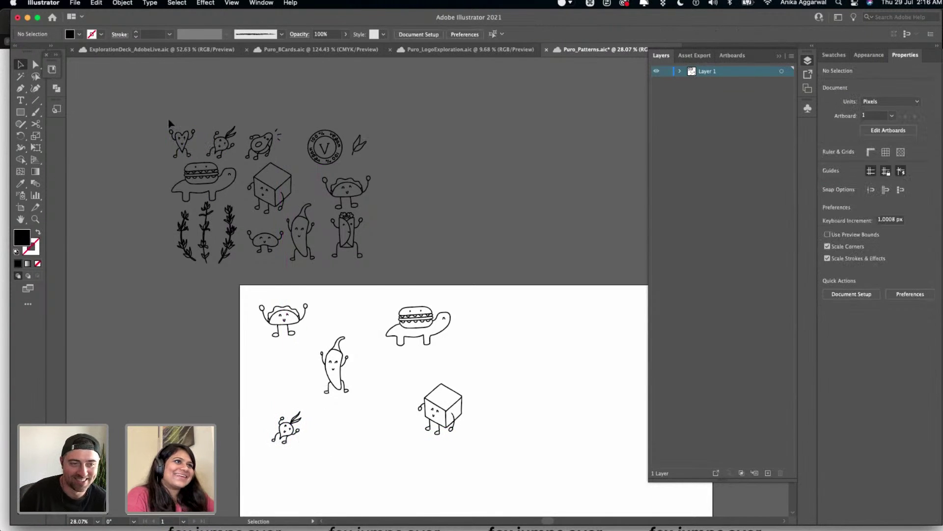
pyautogui.moveTo(191, 158)
pyautogui.mouseDown()
pyautogui.moveTo(191, 147)
pyautogui.moveTo(278, 250)
pyautogui.moveTo(452, 343)
pyautogui.moveTo(488, 349)
pyautogui.mouseUp()
pyautogui.click(493, 411)
# - Group the avocado character's parts and move it onto the artboard, between the radish and the cube and slightly below them
pyautogui.scroll(-2, 457, 395)
pyautogui.scroll(5, 370, 308)
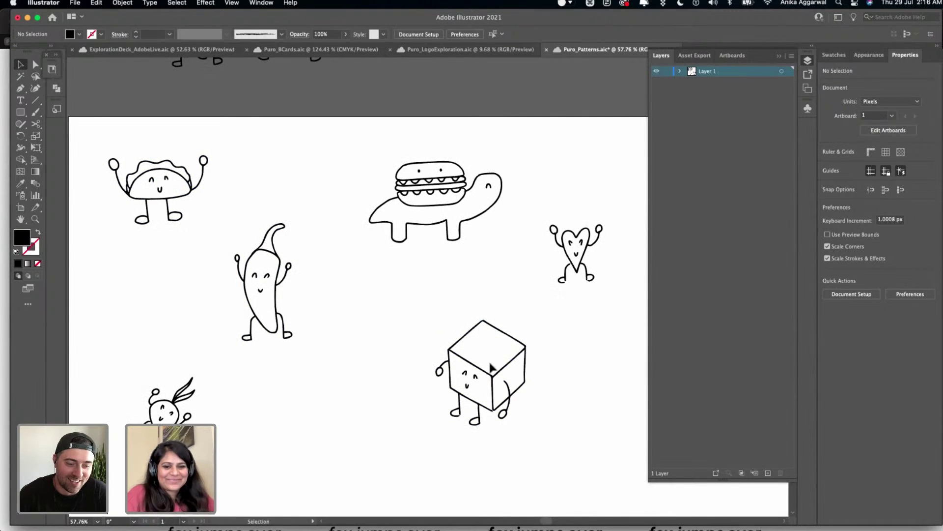
pyautogui.scroll(-3, 492, 368)
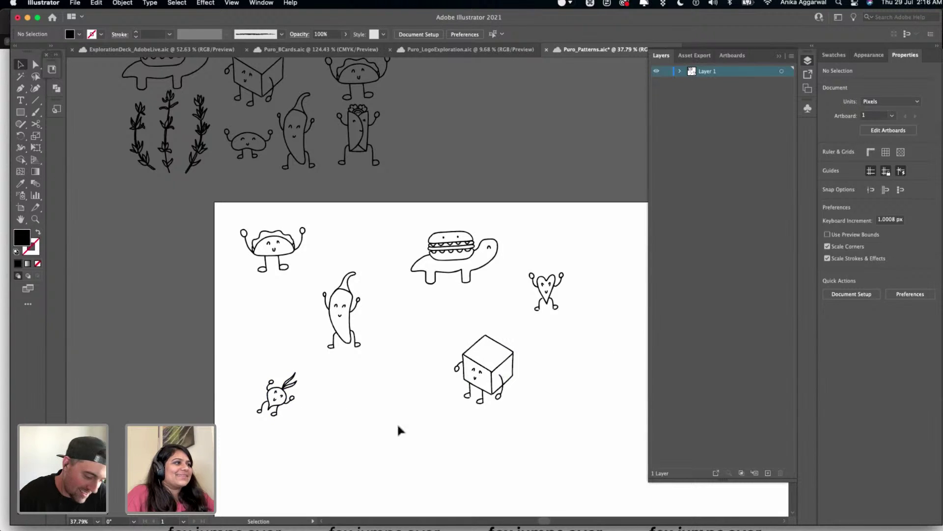
pyautogui.scroll(5, 297, 129)
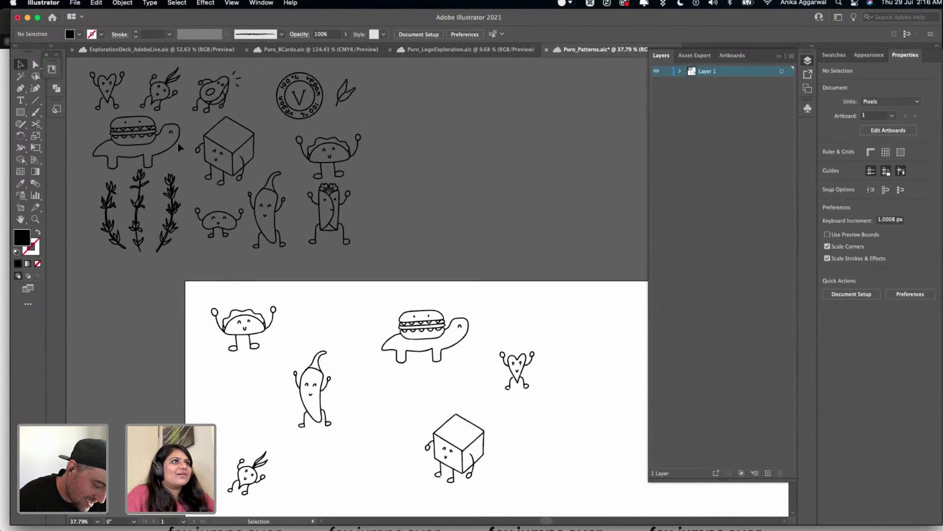
pyautogui.click(190, 132)
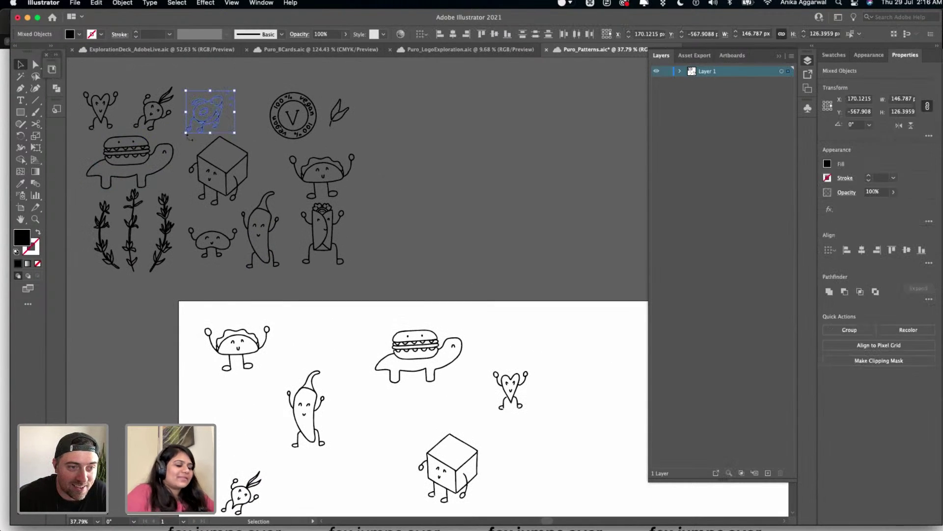
pyautogui.scroll(-1, 188, 134)
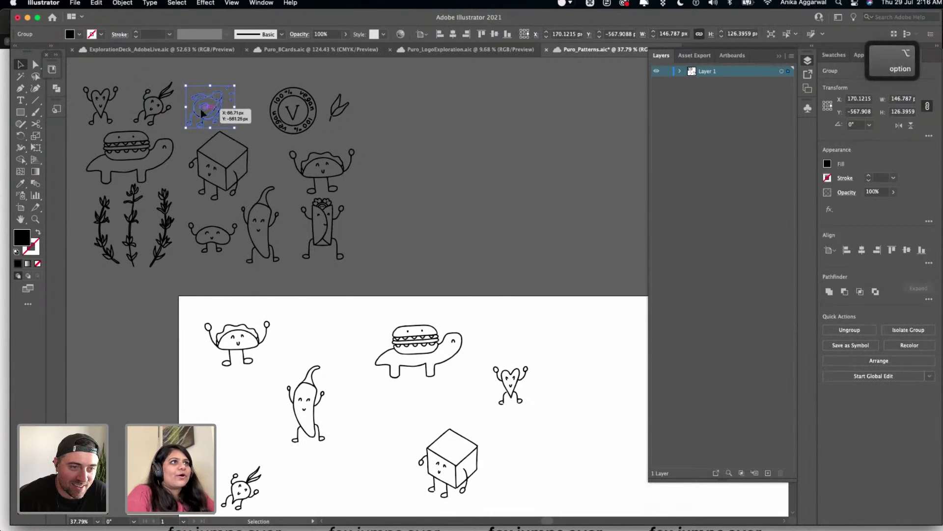
pyautogui.moveTo(203, 113)
pyautogui.mouseDown()
pyautogui.moveTo(510, 442)
pyautogui.moveTo(550, 455)
pyautogui.moveTo(518, 432)
pyautogui.moveTo(489, 385)
pyautogui.moveTo(467, 420)
pyautogui.mouseUp()
pyautogui.scroll(-3, 546, 462)
pyautogui.moveTo(320, 441); pyautogui.dragTo(413, 440)
pyautogui.click(414, 441)
pyautogui.scroll(-3, 414, 440)
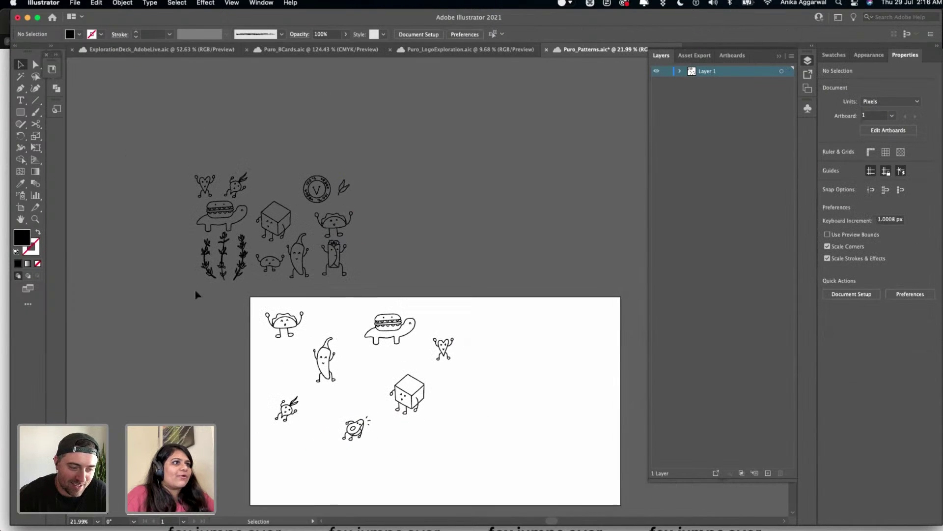
# - Move the set of source drawings farther up and left, away from the artboard, and save the file
pyautogui.moveTo(223, 268)
pyautogui.mouseDown()
pyautogui.moveTo(194, 151)
pyautogui.moveTo(141, 164)
pyautogui.mouseUp()
pyautogui.click(337, 186)
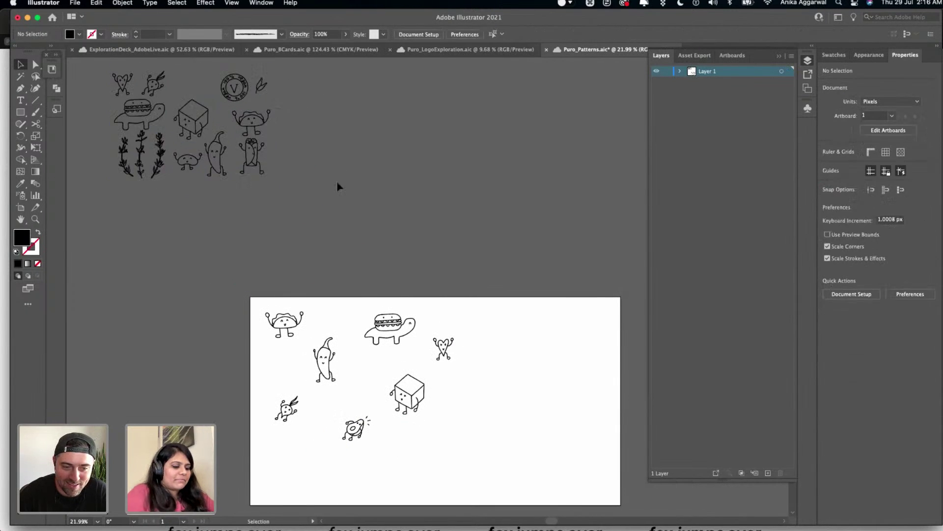
pyautogui.press('super+s')
# - Reposition the chili pepper and radish characters closer to the taco character on the artboard
pyautogui.scroll(-3, 337, 231)
pyautogui.hscroll(2, 337, 232)
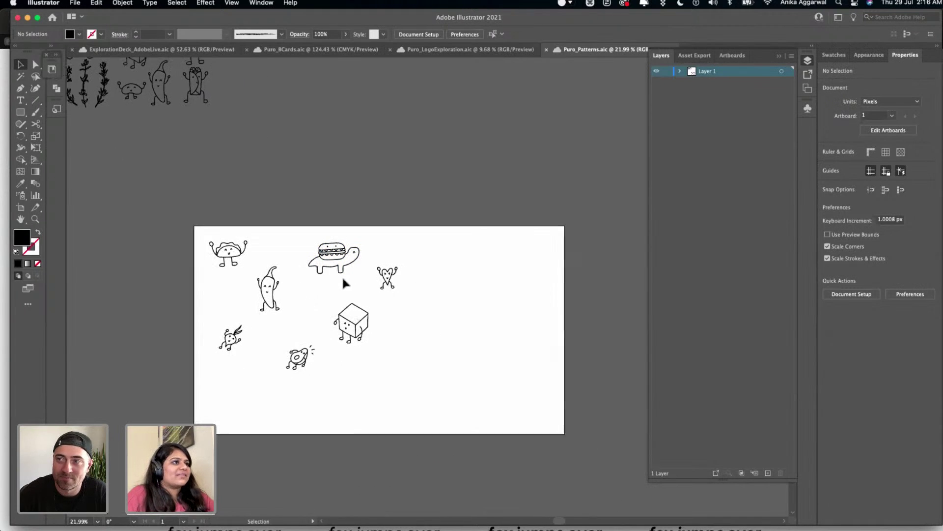
pyautogui.moveTo(384, 237)
pyautogui.mouseDown()
pyautogui.moveTo(210, 362)
pyautogui.moveTo(238, 378)
pyautogui.mouseUp()
pyautogui.scroll(3, 239, 376)
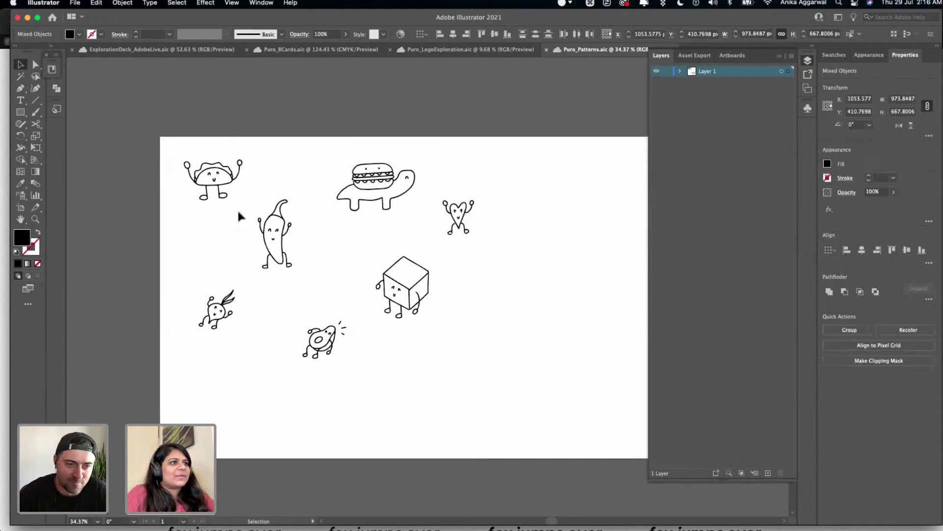
pyautogui.scroll(1, 238, 216)
pyautogui.moveTo(271, 252); pyautogui.dragTo(259, 241)
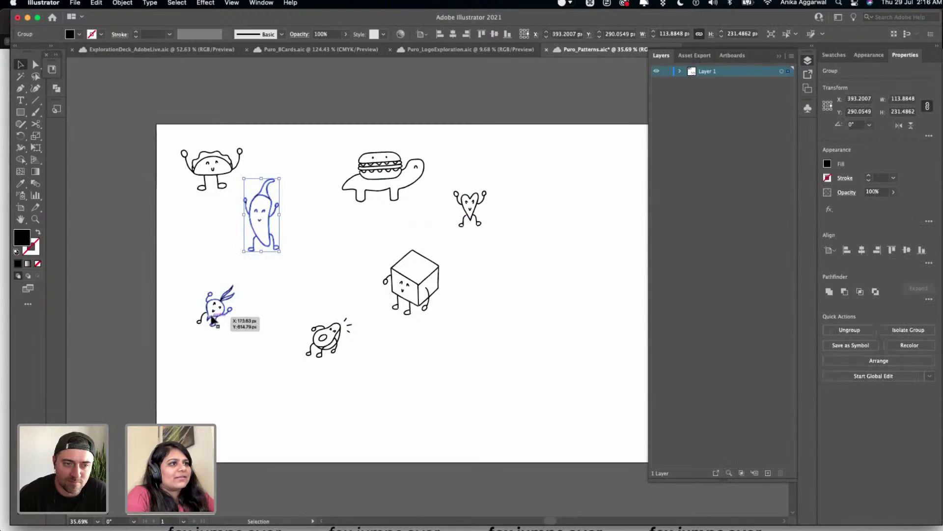
pyautogui.moveTo(212, 319)
pyautogui.mouseDown()
pyautogui.moveTo(207, 284)
pyautogui.moveTo(204, 306)
pyautogui.moveTo(194, 281)
pyautogui.mouseUp()
pyautogui.press('super+z')
pyautogui.press('super+z')
# - Shift the burger turtle, heart, cube and avocado characters to the left to tighten the cluster
pyautogui.moveTo(320, 152); pyautogui.dragTo(412, 206)
pyautogui.moveTo(382, 168); pyautogui.dragTo(350, 156)
pyautogui.moveTo(272, 217); pyautogui.dragTo(271, 217)
pyautogui.moveTo(466, 204); pyautogui.dragTo(432, 202)
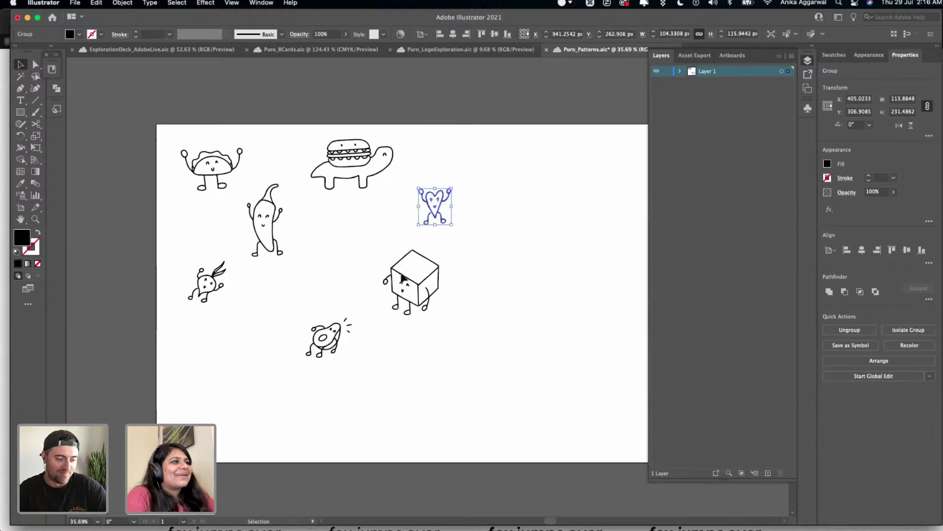
pyautogui.moveTo(401, 277); pyautogui.dragTo(362, 264)
pyautogui.moveTo(334, 347); pyautogui.dragTo(294, 339)
# - Select all the characters on the artboard, save the file and apply a Grid repeat to them
pyautogui.click(479, 102)
pyautogui.moveTo(450, 130)
pyautogui.mouseDown()
pyautogui.moveTo(289, 320)
pyautogui.moveTo(176, 355)
pyautogui.mouseUp()
pyautogui.hscroll(2, 176, 354)
pyautogui.scroll(-3, 176, 353)
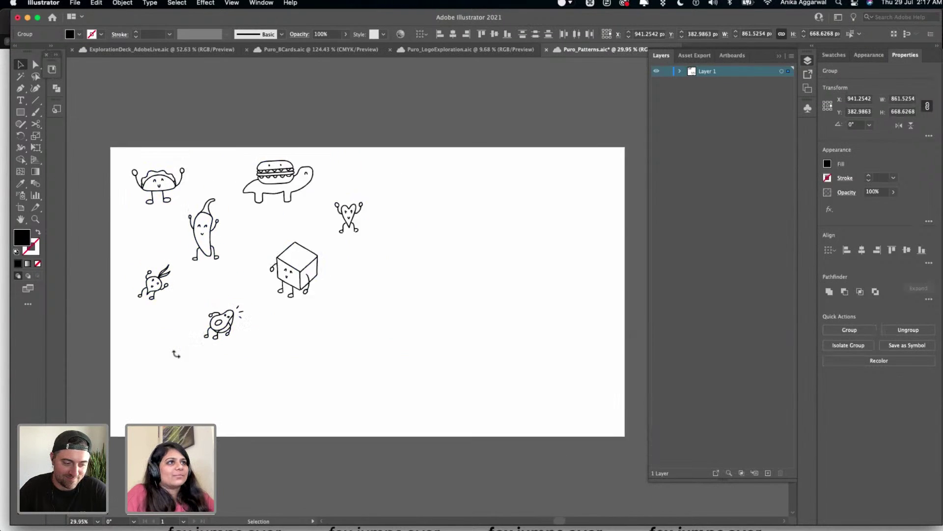
pyautogui.press('super+s')
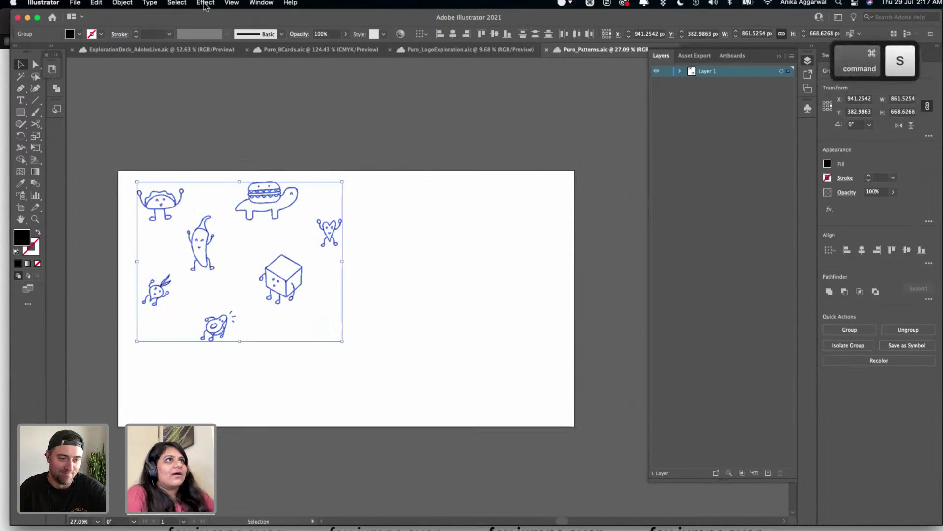
pyautogui.click(131, 6)
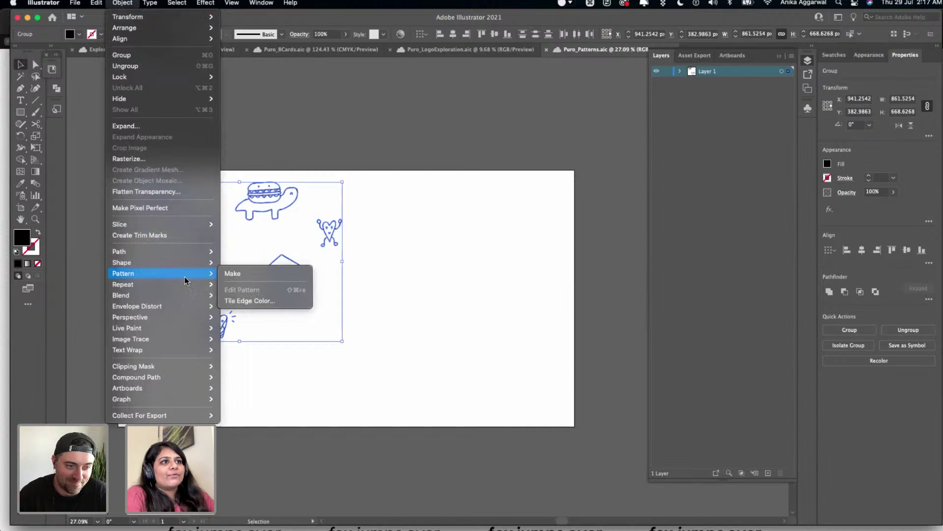
pyautogui.moveTo(197, 284)
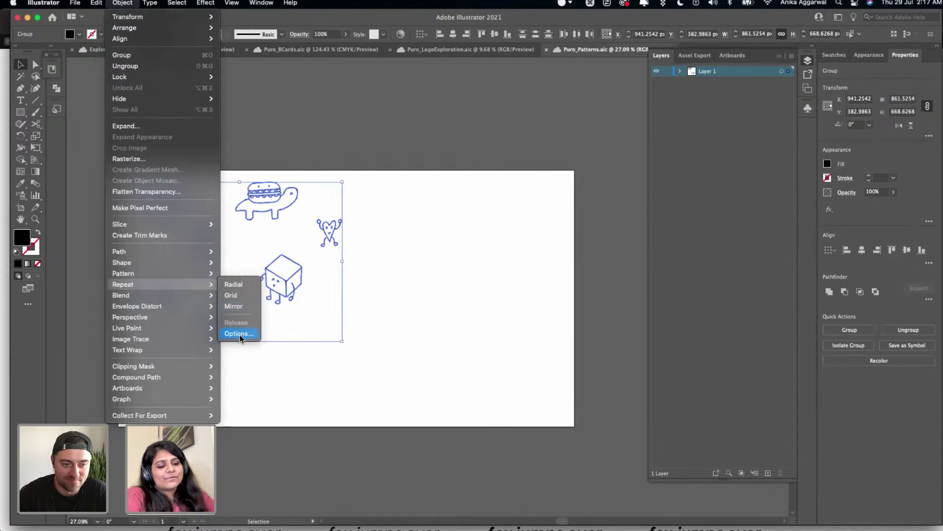
pyautogui.click(231, 295)
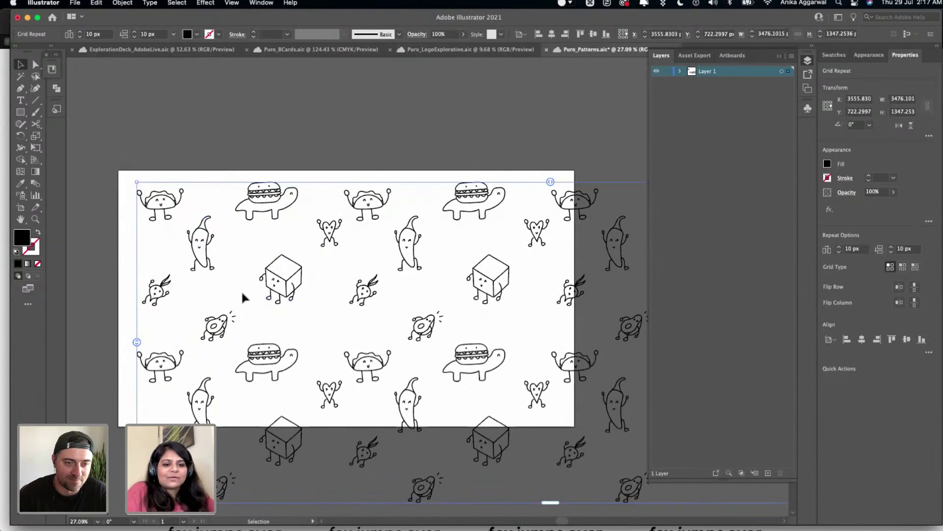
# - Open the Repeat Options for the character grid repeat
pyautogui.scroll(-5, 242, 297)
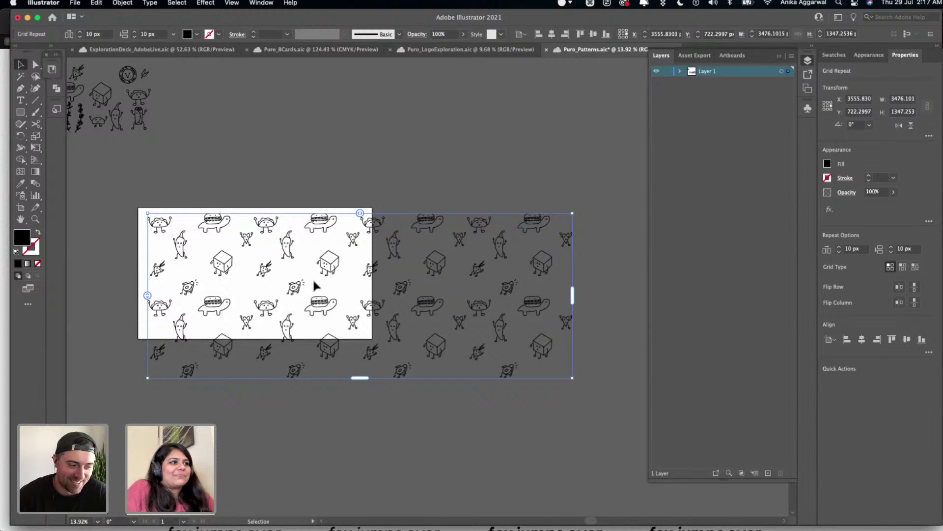
pyautogui.scroll(5, 313, 284)
pyautogui.scroll(-4, 314, 285)
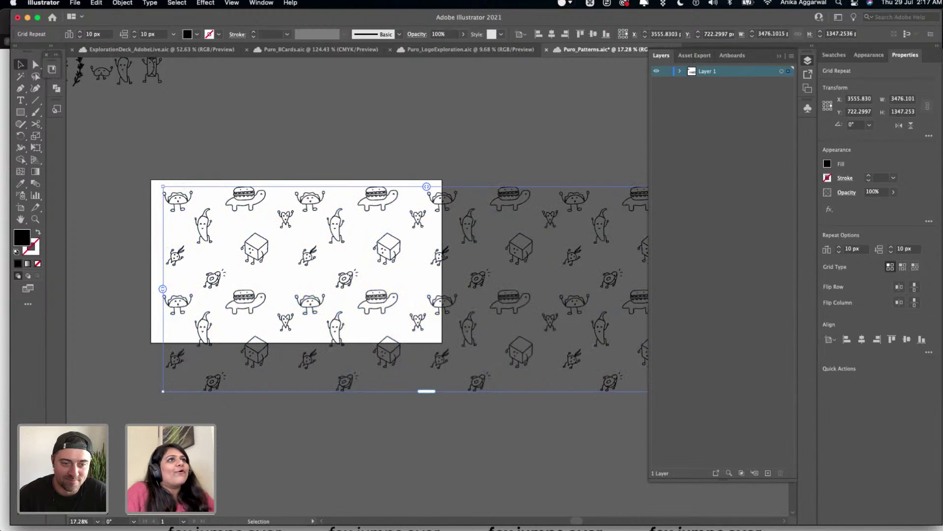
pyautogui.click(123, 3)
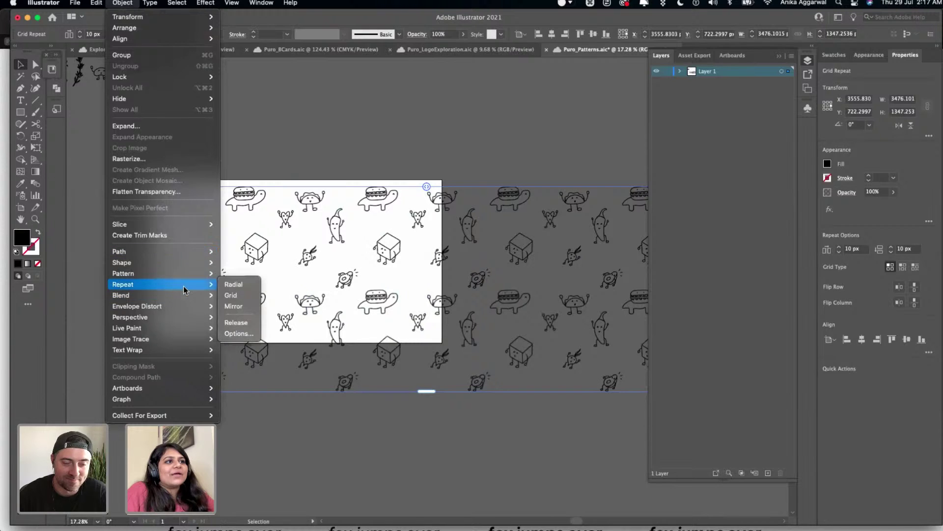
pyautogui.click(236, 333)
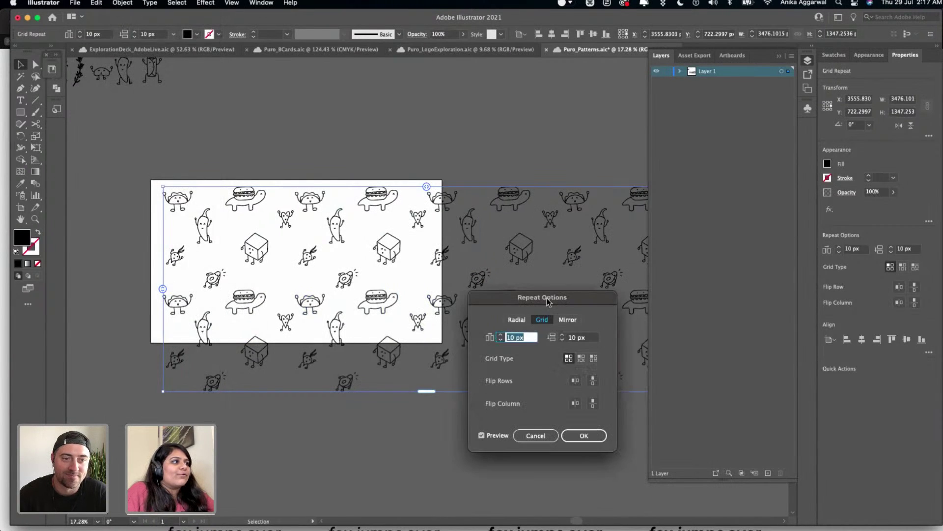
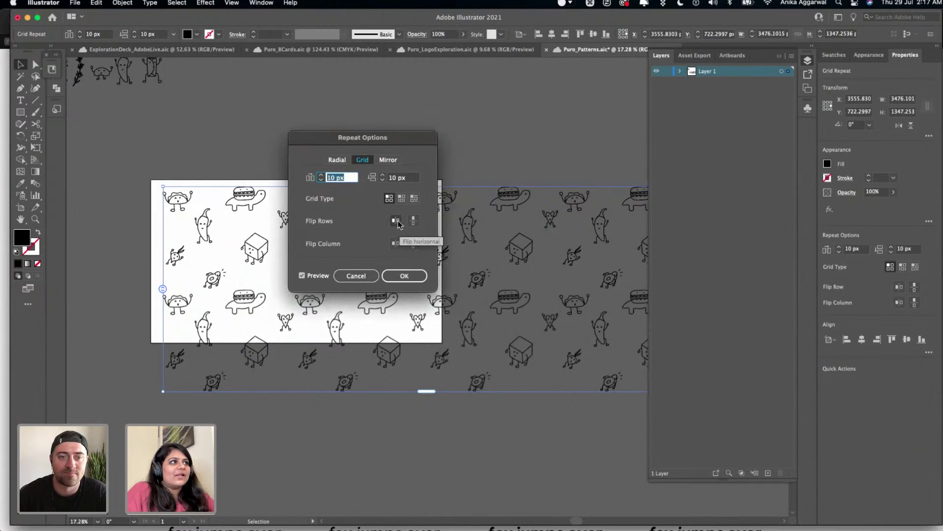
# - Try the brick-by-row grid type with both rows and columns flipped vertically and horizontally
pyautogui.click(403, 201)
pyautogui.click(412, 221)
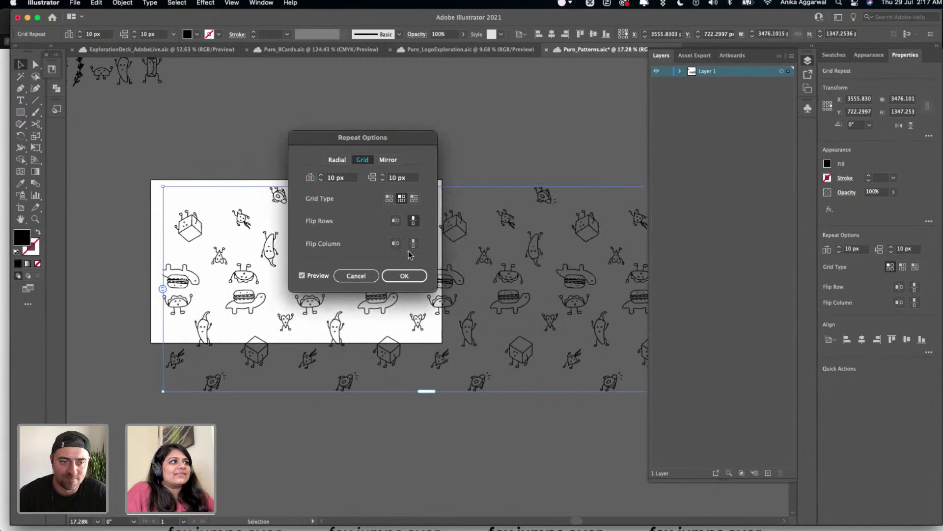
pyautogui.click(413, 243)
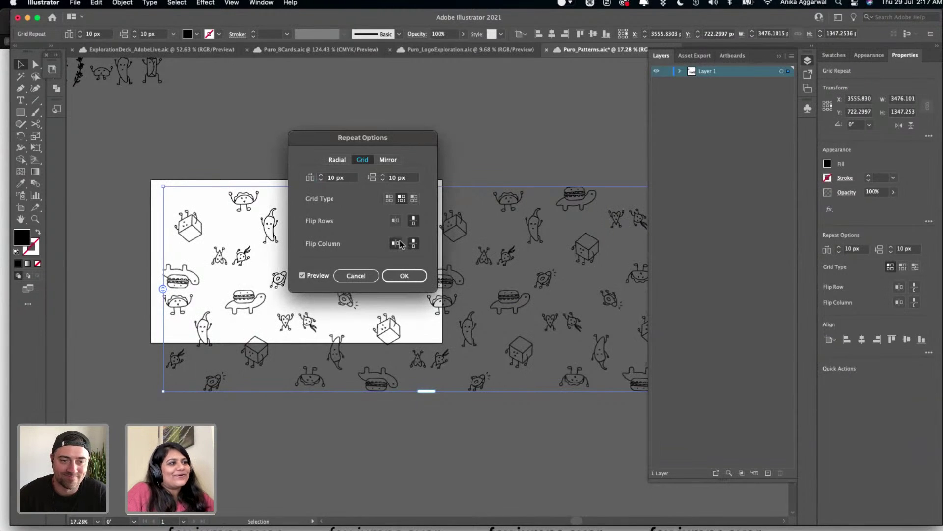
pyautogui.click(395, 243)
pyautogui.click(396, 220)
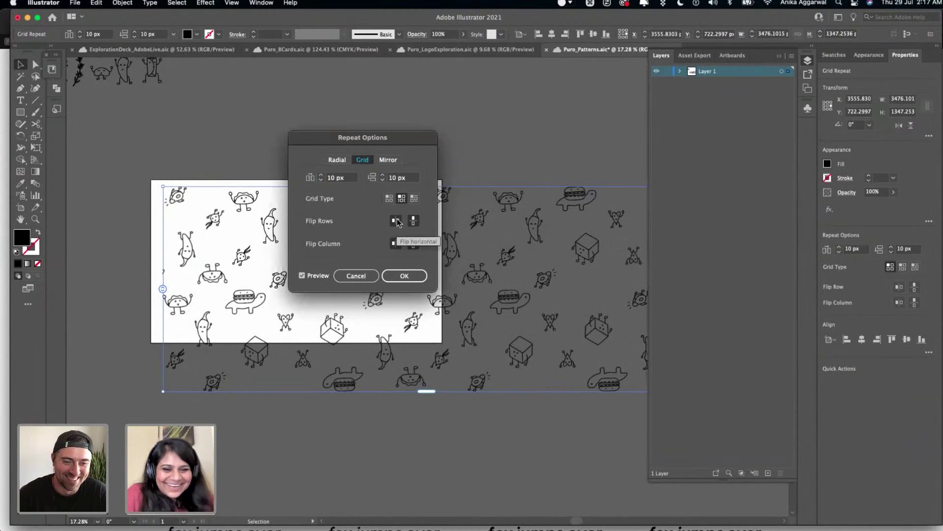
# - Compare the plain grid, brick-by-row and brick-by-column types, toggling the vertical row and column flips off and on in the last one
pyautogui.click(389, 199)
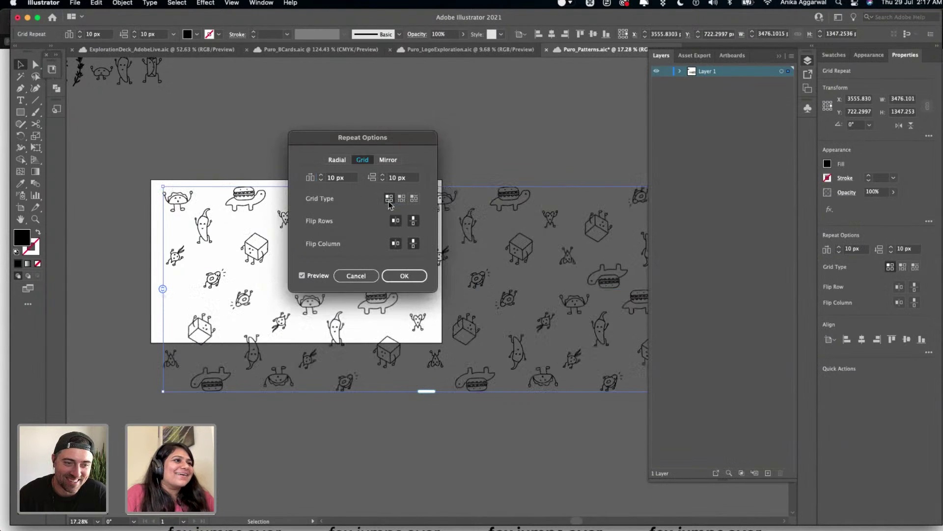
pyautogui.moveTo(400, 141); pyautogui.dragTo(390, 15)
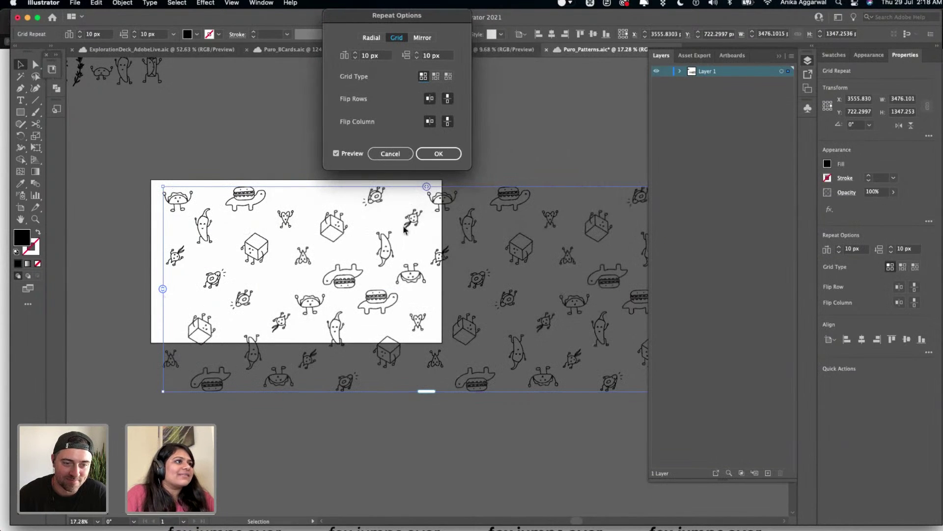
pyautogui.click(436, 77)
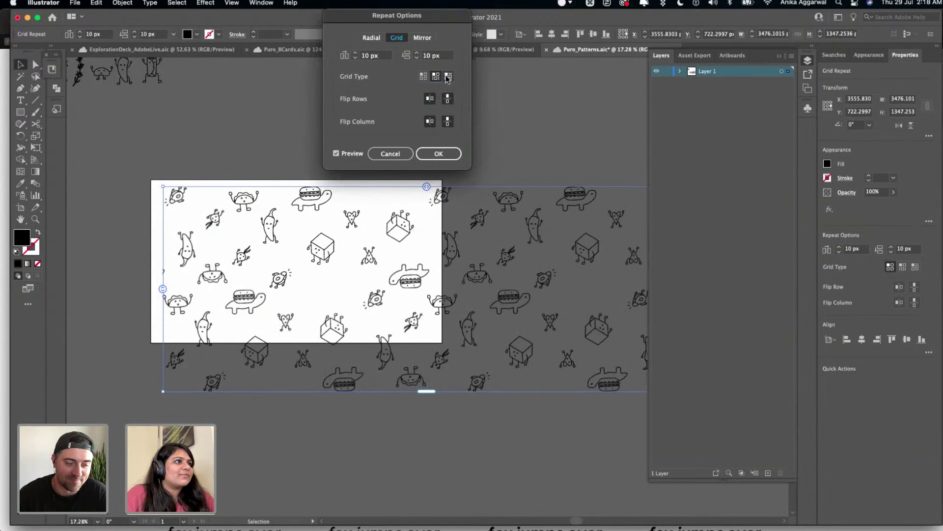
pyautogui.click(448, 77)
pyautogui.click(447, 98)
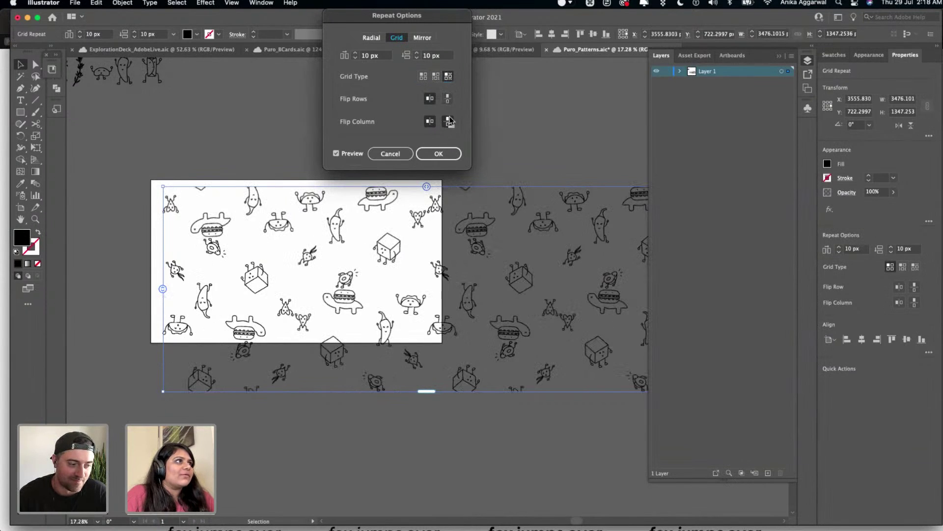
pyautogui.click(447, 121)
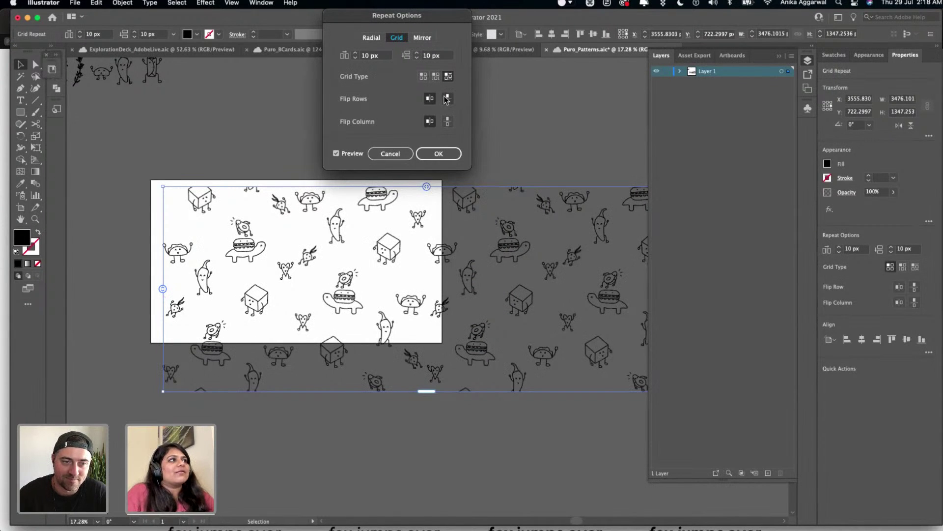
pyautogui.click(448, 98)
pyautogui.click(448, 122)
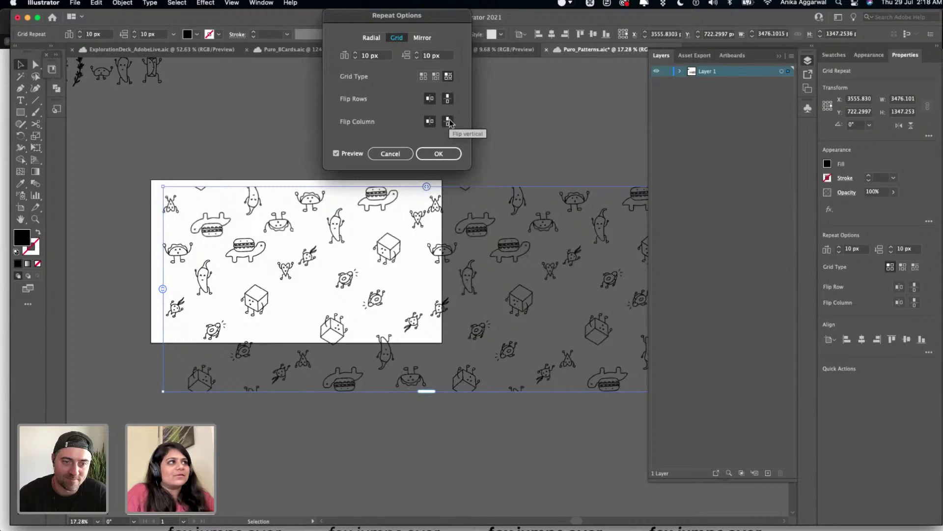
# - Turn off all row and column flips and switch the repeat back to the plain grid type
pyautogui.click(448, 121)
pyautogui.click(431, 122)
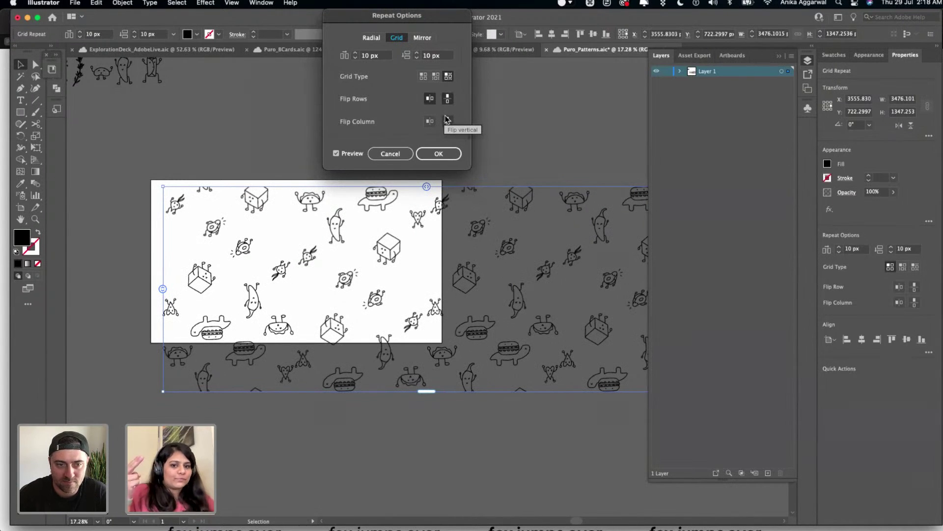
pyautogui.click(433, 98)
pyautogui.click(448, 99)
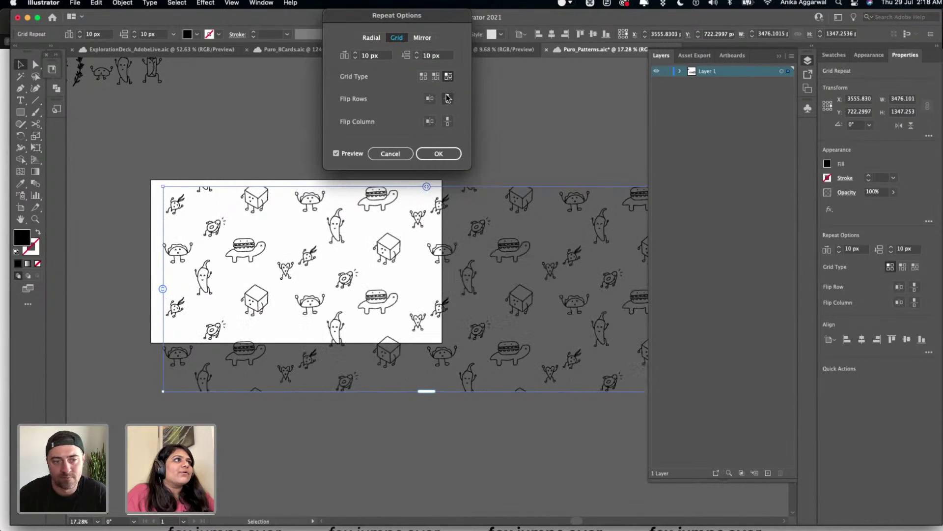
pyautogui.click(424, 77)
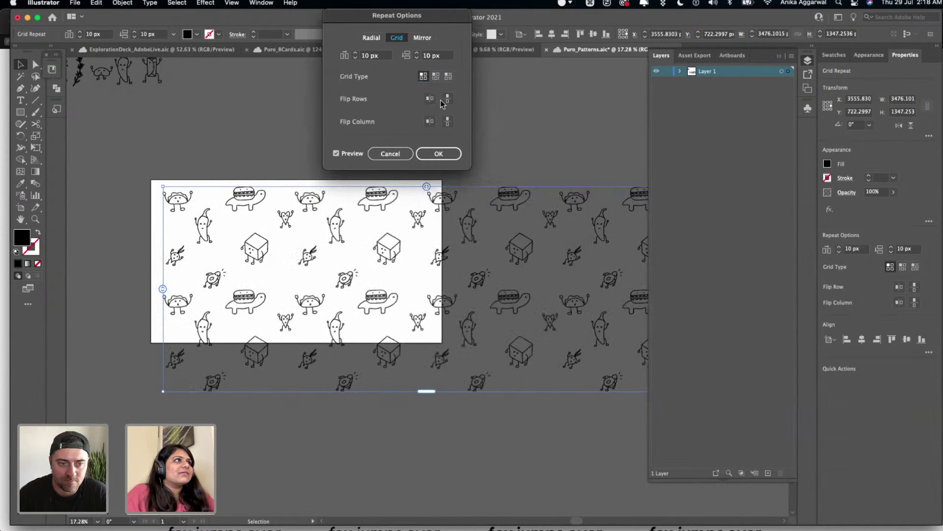
# - Try the vertical and horizontal row flips and the vertical column flip on the plain grid type
pyautogui.click(447, 98)
pyautogui.click(447, 99)
pyautogui.click(430, 99)
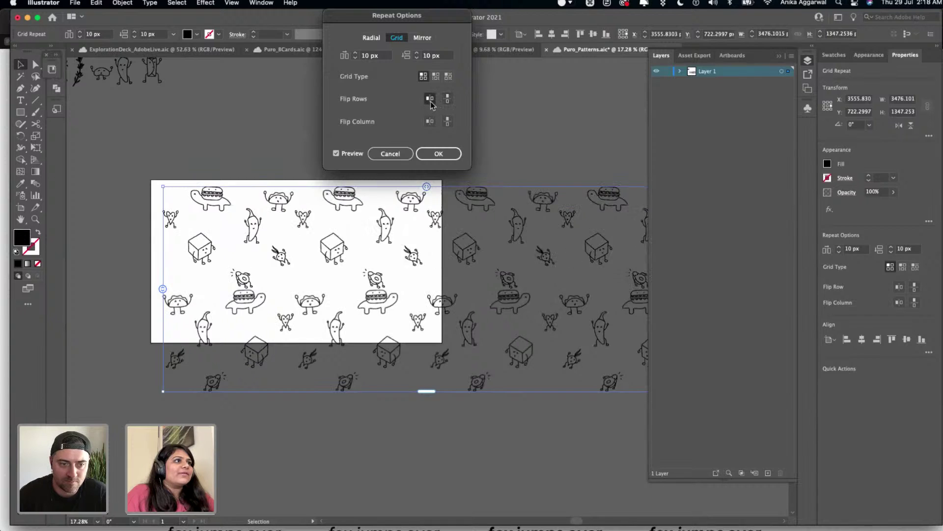
pyautogui.click(448, 121)
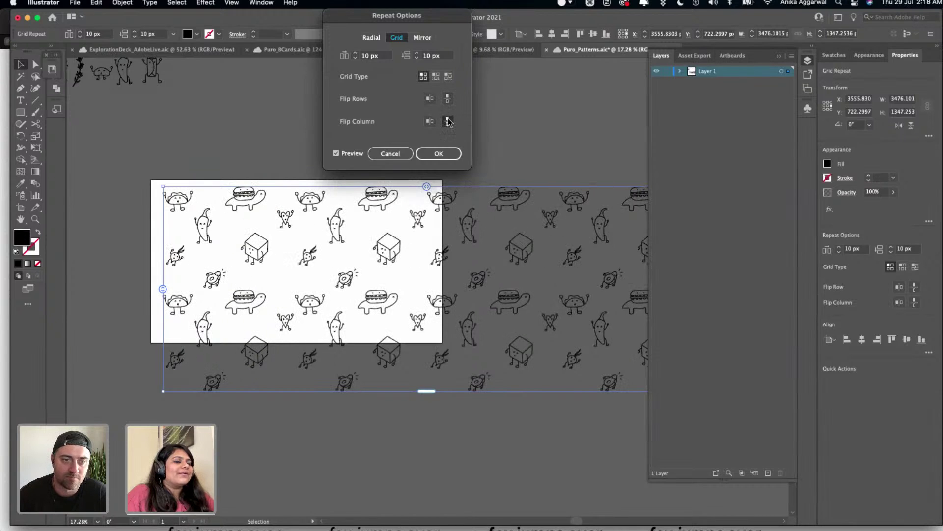
pyautogui.click(447, 122)
pyautogui.click(448, 121)
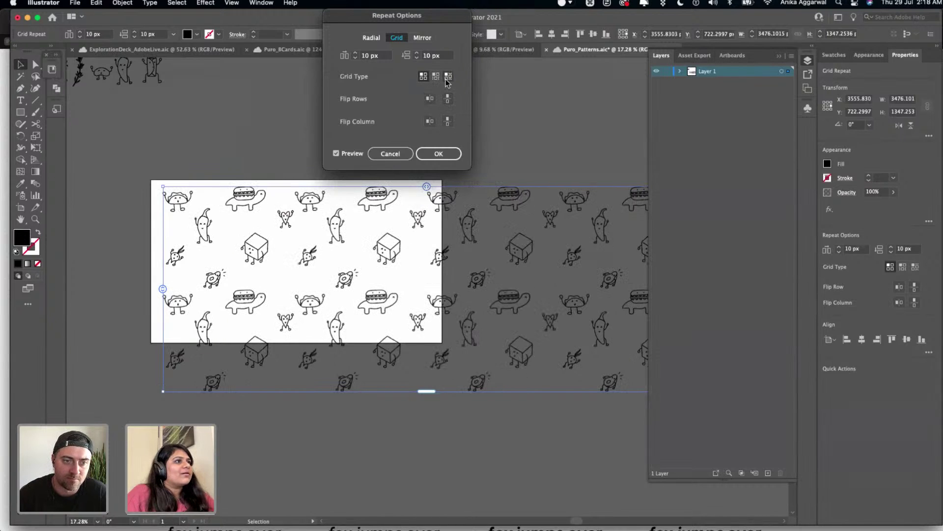
# - Apply the brick-by-column grid type to the repeat with the columns flipped horizontally and both row flips off
pyautogui.click(448, 77)
pyautogui.click(433, 99)
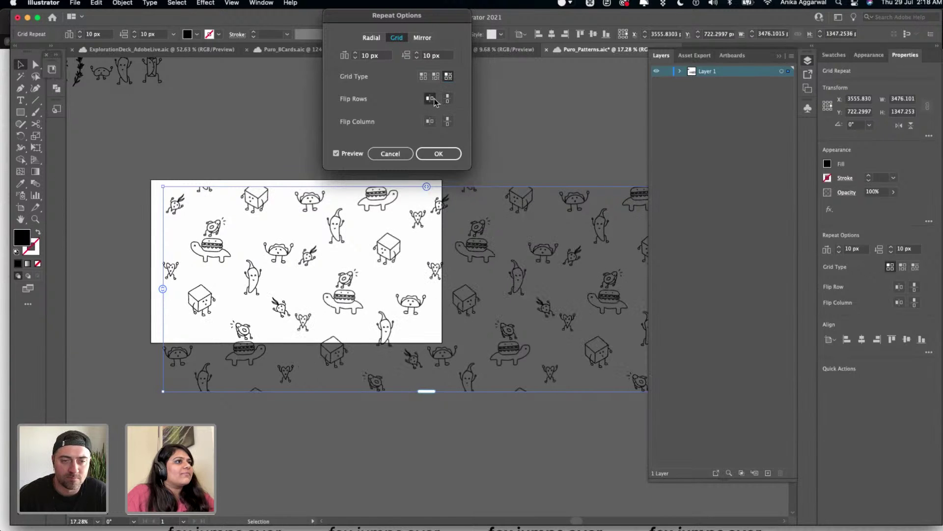
pyautogui.click(445, 99)
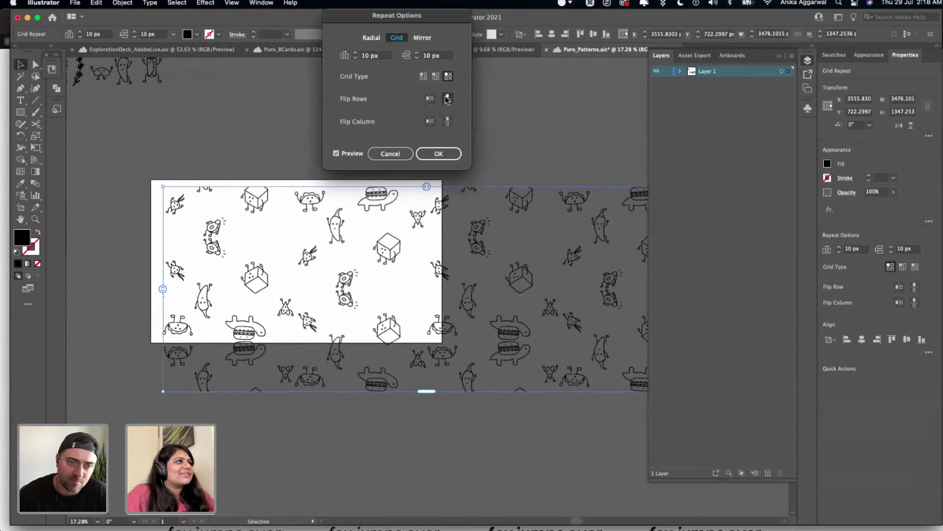
pyautogui.click(447, 99)
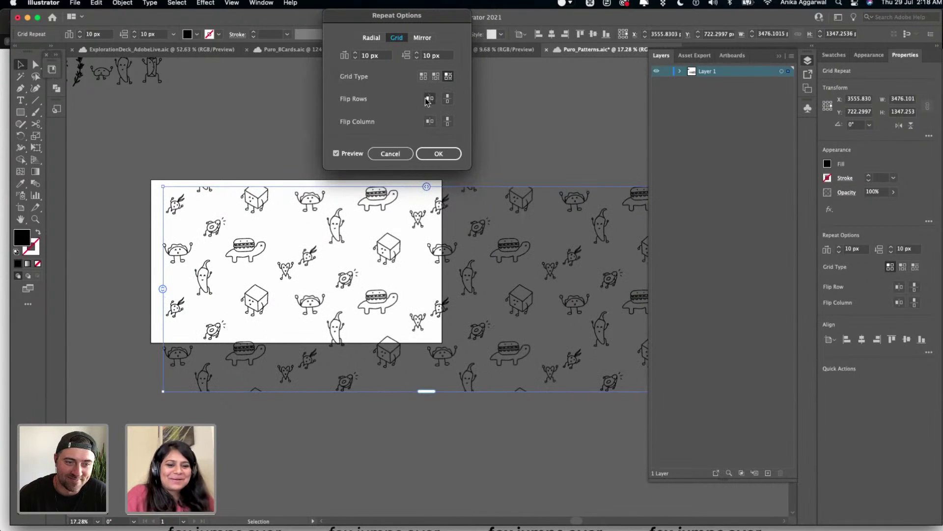
pyautogui.click(436, 121)
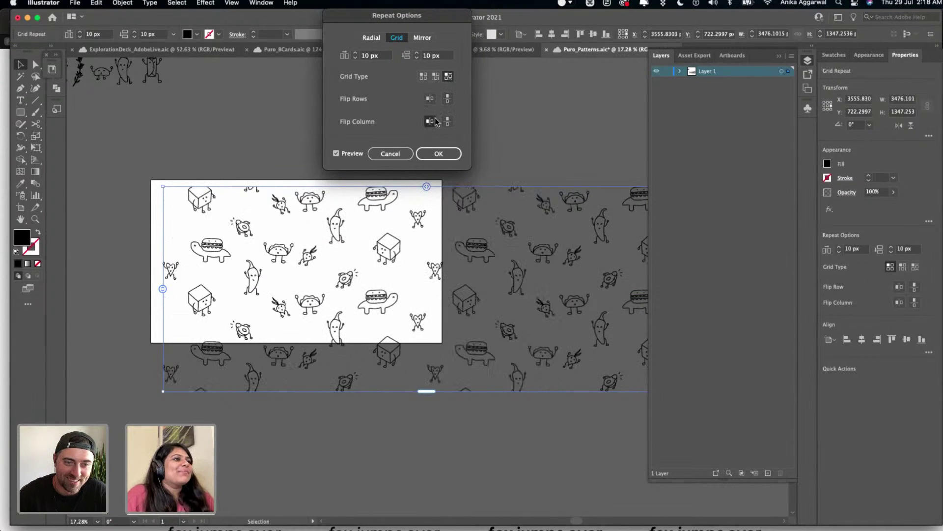
pyautogui.click(438, 153)
pyautogui.click(314, 140)
# - Increase the vertical spacing of the character grid repeat to about 44 px
pyautogui.hscroll(1, 332, 240)
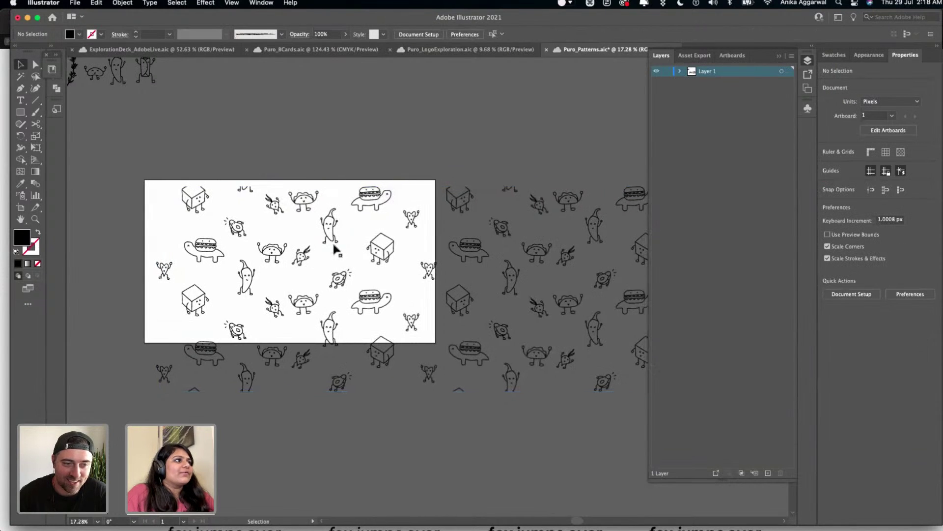
pyautogui.hscroll(5, 332, 240)
pyautogui.click(331, 259)
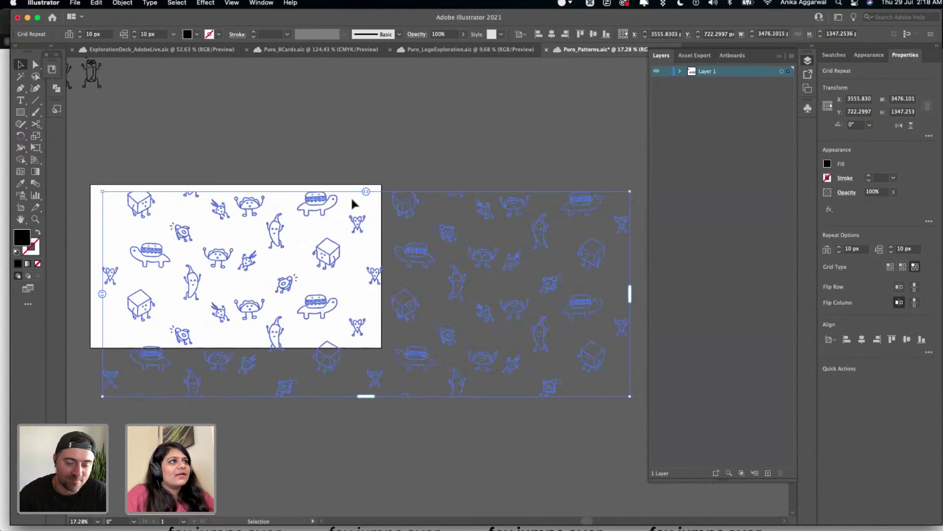
pyautogui.scroll(10, 366, 194)
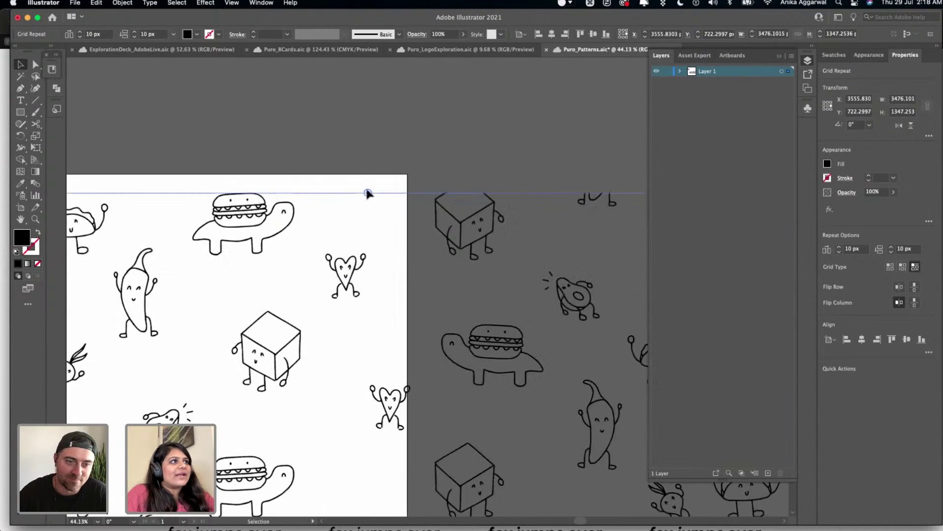
pyautogui.scroll(1, 366, 187)
pyautogui.scroll(-10, 366, 187)
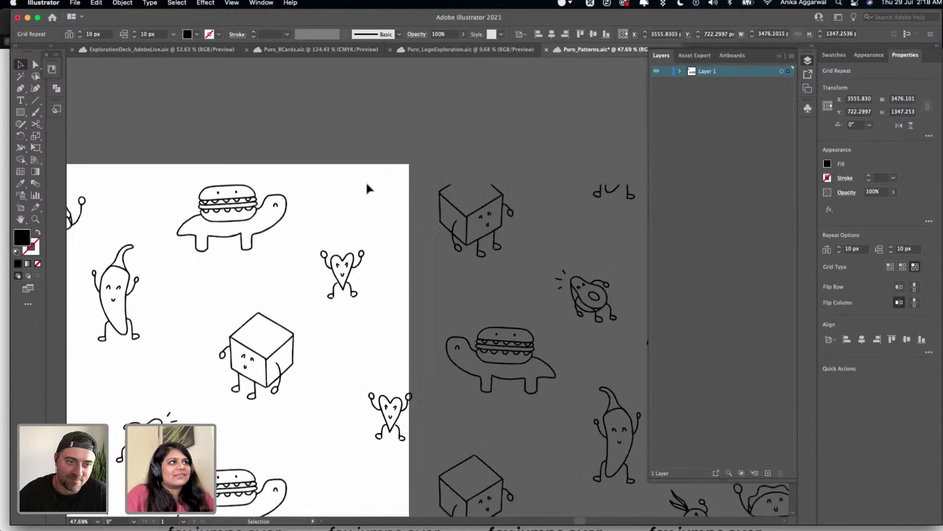
pyautogui.scroll(-2, 329, 214)
pyautogui.hscroll(-5, 231, 251)
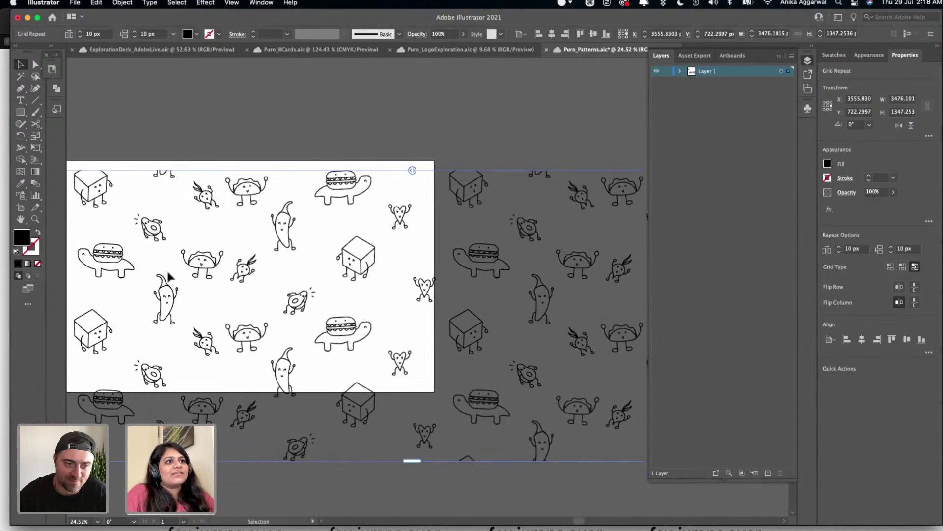
pyautogui.scroll(6, 180, 281)
pyautogui.moveTo(234, 280)
pyautogui.mouseDown()
pyautogui.moveTo(238, 360)
pyautogui.moveTo(232, 295)
pyautogui.mouseUp()
pyautogui.scroll(-5, 231, 293)
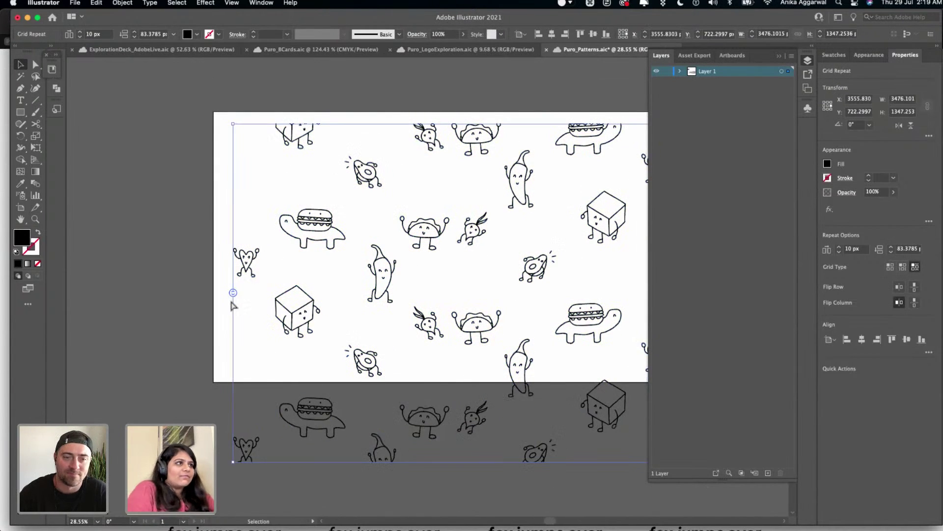
pyautogui.press('super+z')
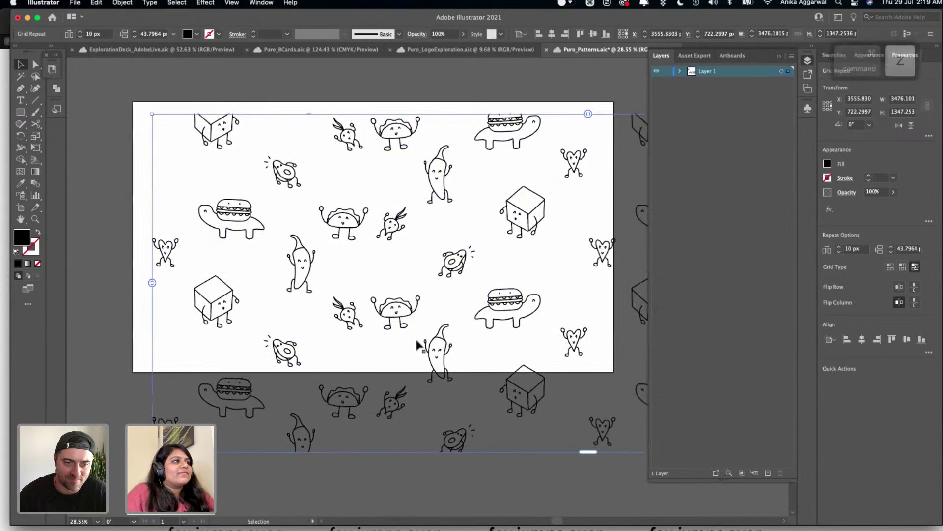
# - Resize the grid repeat's bounds to about 2876 px wide and 2887 px high
pyautogui.scroll(-3, 421, 344)
pyautogui.moveTo(558, 278); pyautogui.dragTo(480, 266)
pyautogui.scroll(-2, 353, 359)
pyautogui.scroll(-3, 346, 324)
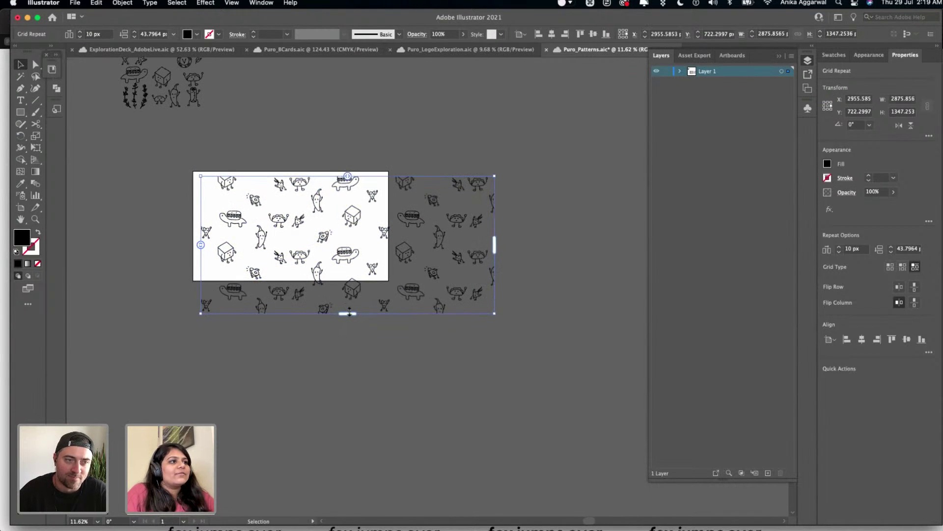
pyautogui.moveTo(349, 313); pyautogui.dragTo(383, 472)
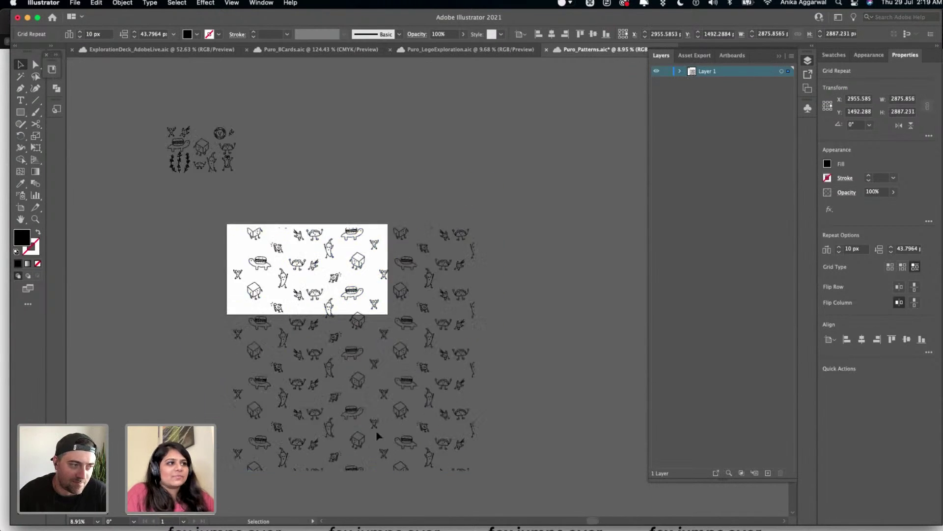
# - Hide the artboards, deselect the grid repeat and review the overall pattern
pyautogui.scroll(-2, 383, 466)
pyautogui.press('super+shift+h')
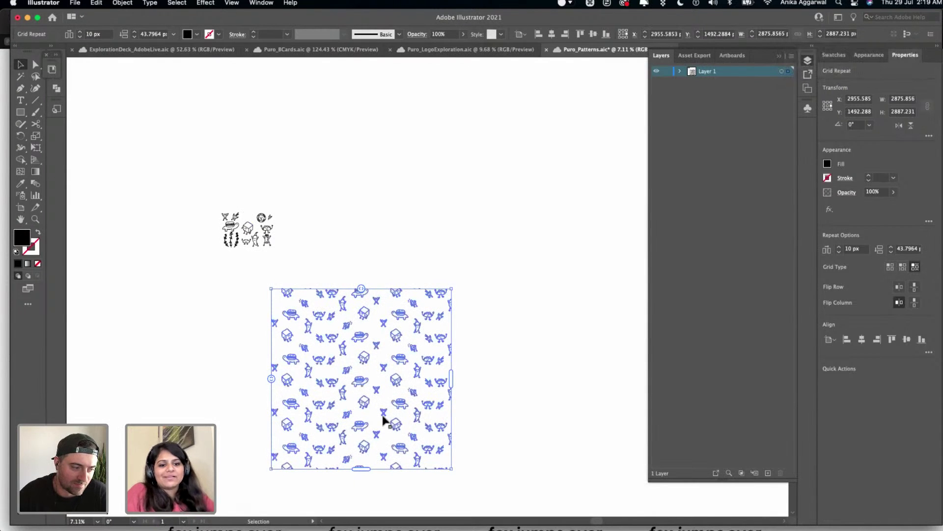
pyautogui.scroll(-4, 385, 419)
pyautogui.scroll(5, 331, 337)
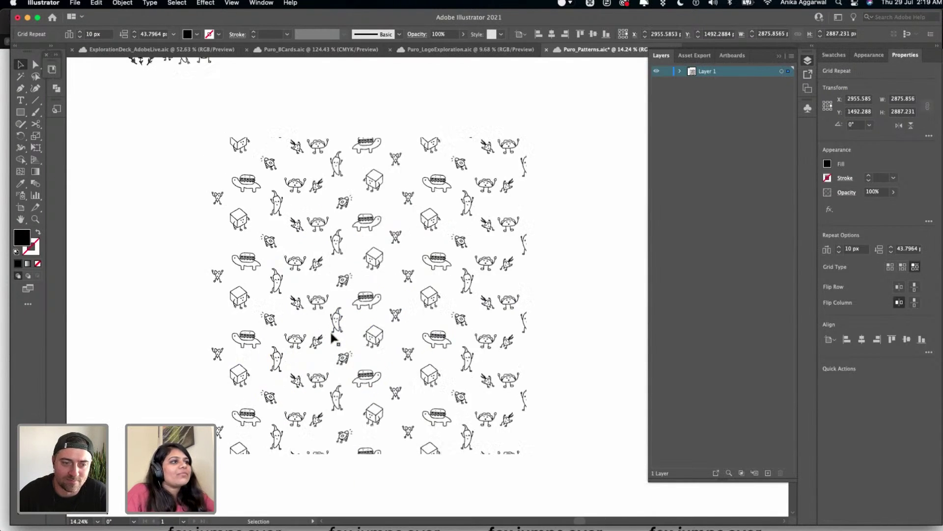
pyautogui.scroll(-6, 423, 285)
pyautogui.click(453, 284)
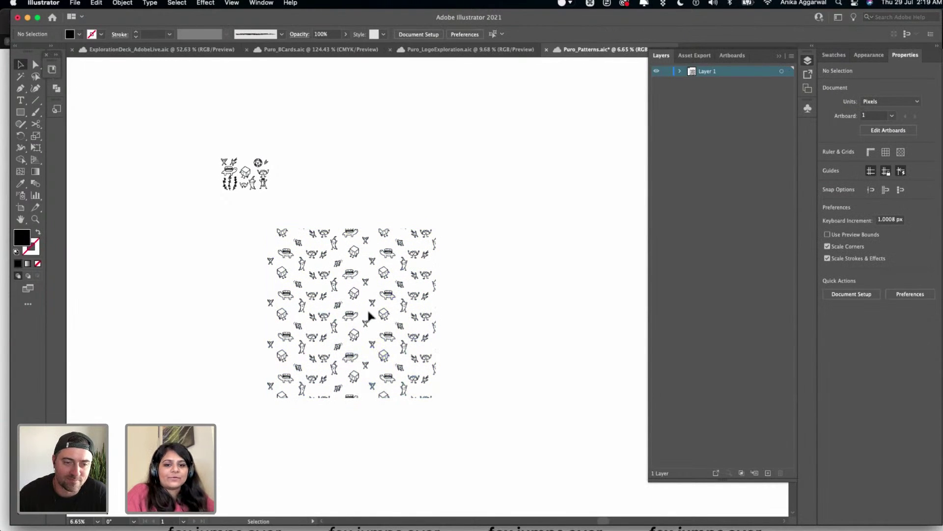
# - Place a duplicate of the grid repeat above and to the right of the original pattern
pyautogui.click(355, 299)
pyautogui.moveTo(354, 299); pyautogui.dragTo(309, 298)
pyautogui.moveTo(453, 155); pyautogui.dragTo(556, 200)
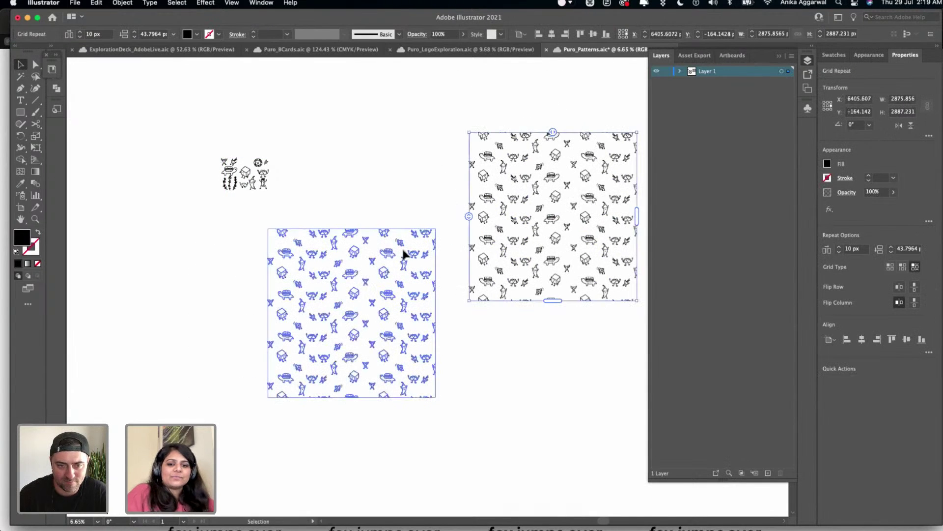
pyautogui.scroll(-2, 402, 251)
pyautogui.click(299, 166)
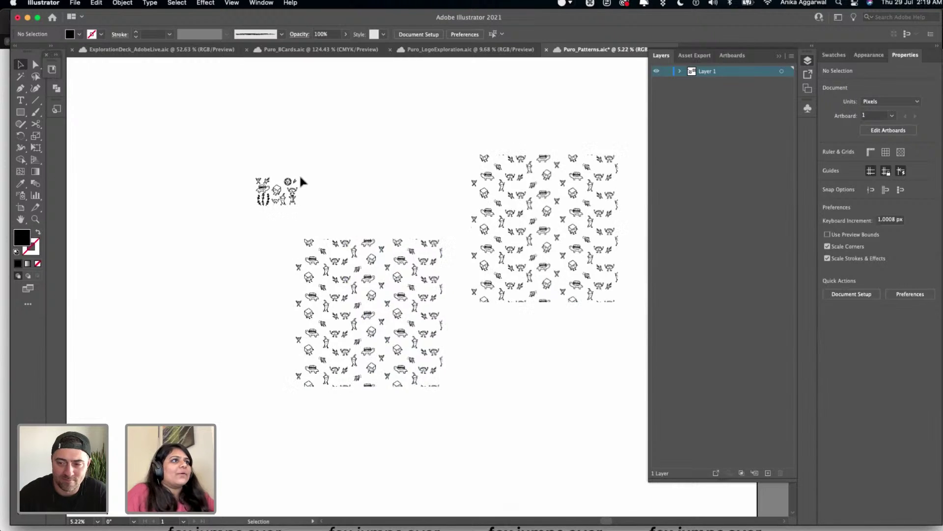
# - Copy the taco and burrito characters from the source drawings and paste them into the empty area below the patterns
pyautogui.scroll(10, 300, 181)
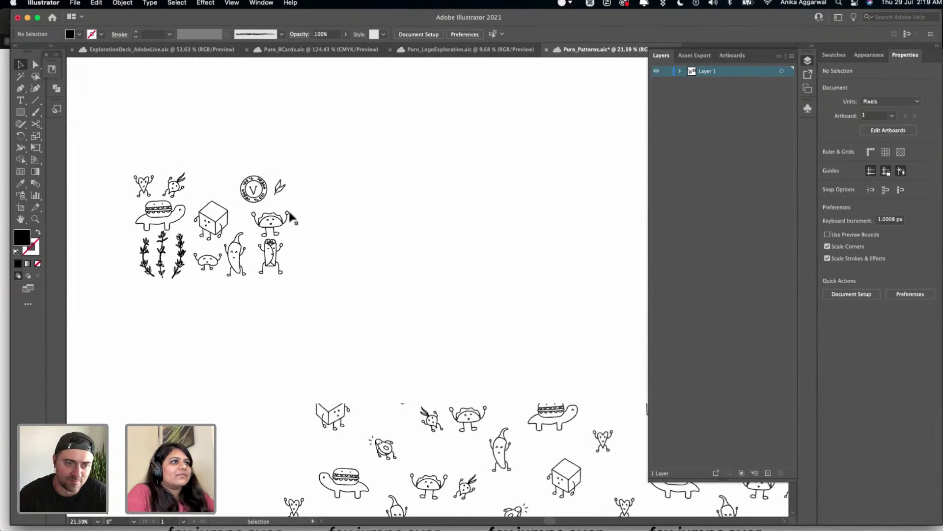
pyautogui.moveTo(290, 216); pyautogui.dragTo(295, 248)
pyautogui.press('cmd+z')
pyautogui.moveTo(315, 205); pyautogui.dragTo(267, 272)
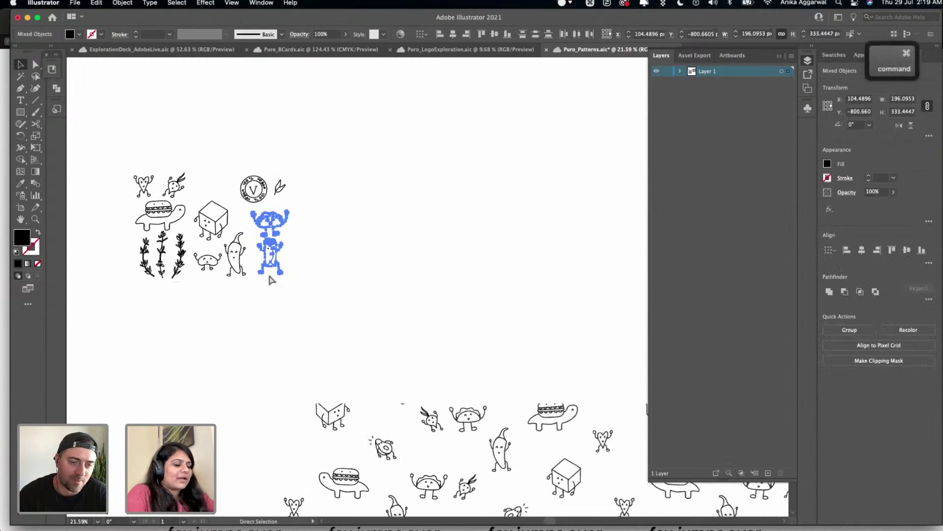
pyautogui.scroll(-8, 269, 276)
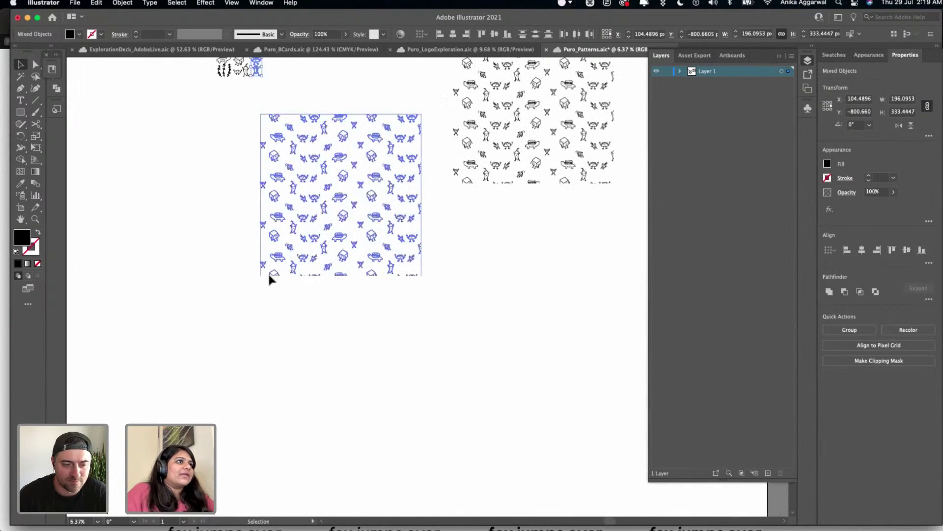
pyautogui.scroll(-5, 229, 235)
pyautogui.hscroll(-3, 226, 234)
pyautogui.press('cmd+v')
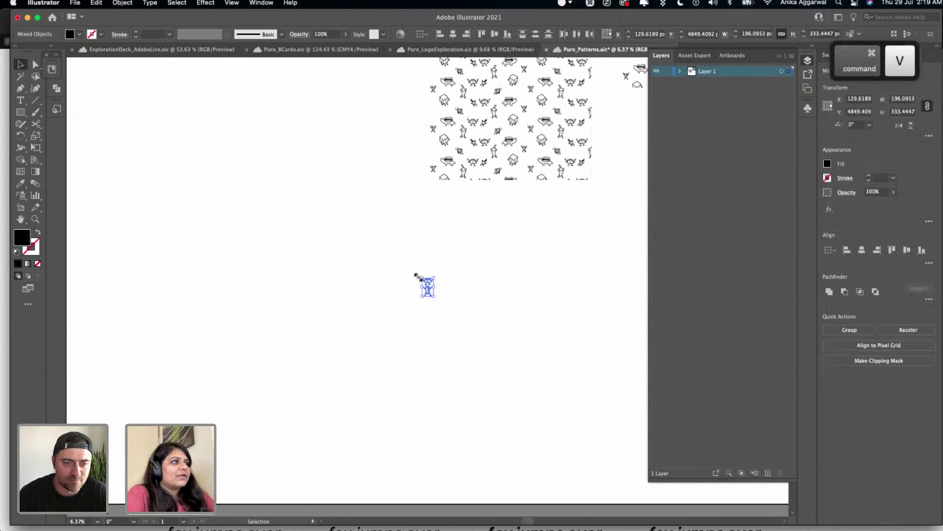
# - Enlarge the pasted taco and burrito and move the burrito to the lower right of the taco
pyautogui.moveTo(423, 280)
pyautogui.mouseDown()
pyautogui.moveTo(219, 274)
pyautogui.moveTo(295, 339)
pyautogui.mouseUp()
pyautogui.moveTo(243, 305)
pyautogui.mouseDown()
pyautogui.moveTo(284, 304)
pyautogui.moveTo(231, 300)
pyautogui.moveTo(304, 298)
pyautogui.moveTo(290, 298)
pyautogui.mouseUp()
pyautogui.press('cmd+z')
pyautogui.press('super+g')
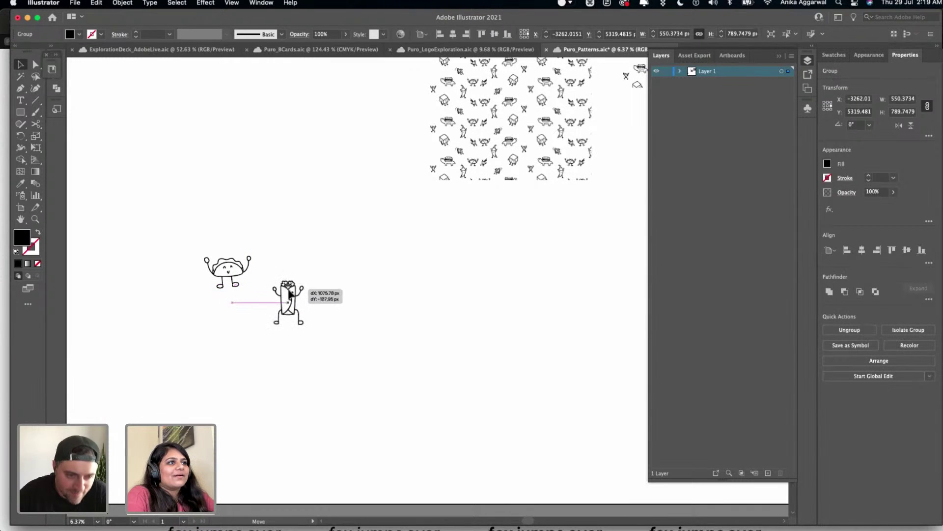
pyautogui.moveTo(284, 235)
pyautogui.mouseDown()
pyautogui.moveTo(250, 300)
pyautogui.moveTo(199, 332)
pyautogui.mouseUp()
pyautogui.click(293, 348)
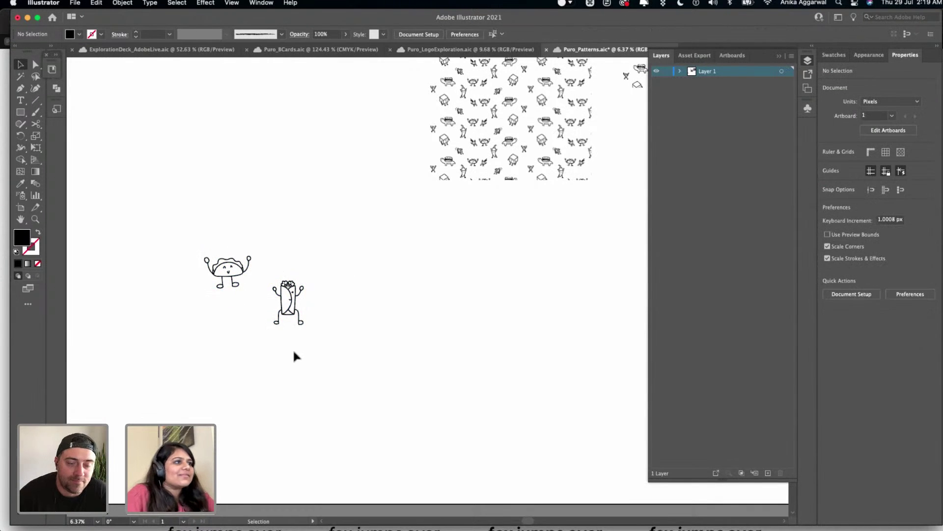
# - Isolate the burrito group and place a copy of its eye on the left half of the wrap
pyautogui.scroll(5, 293, 349)
pyautogui.hscroll(-5, 289, 229)
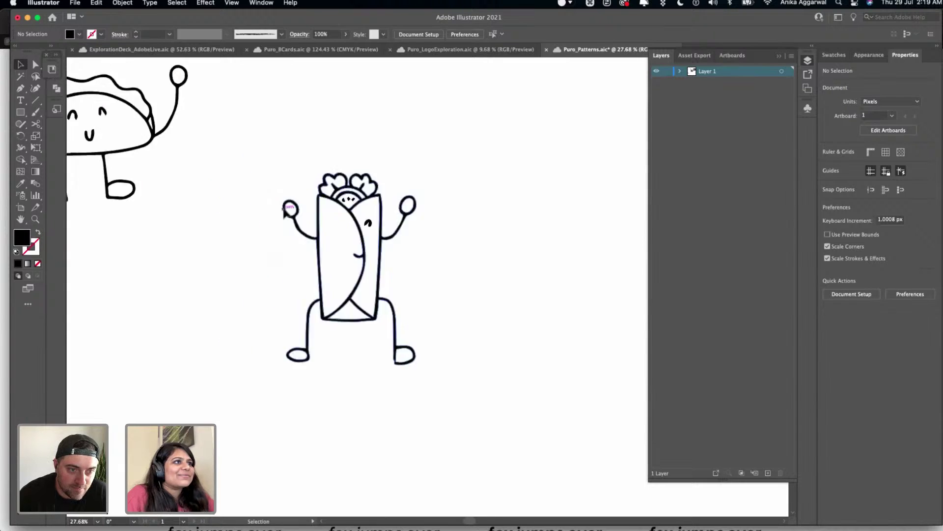
pyautogui.scroll(-2, 282, 205)
pyautogui.scroll(3, 319, 221)
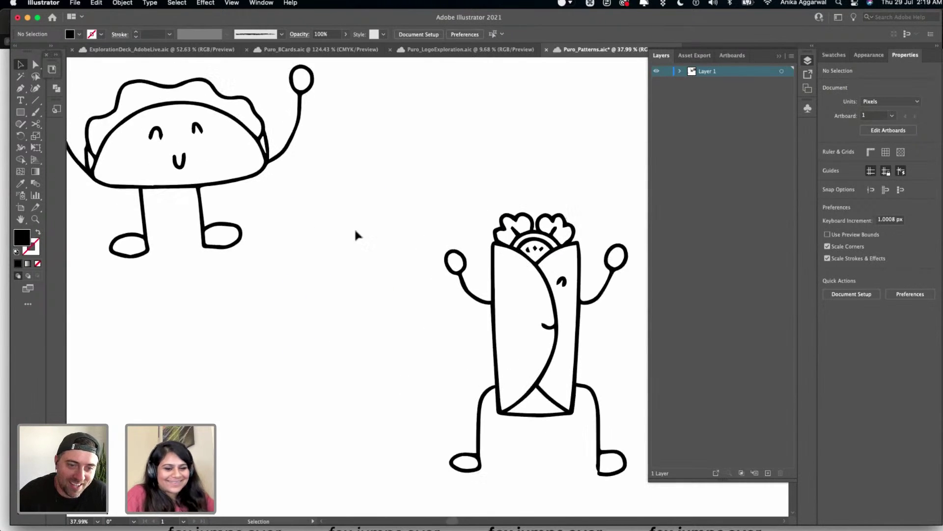
pyautogui.hscroll(3, 356, 234)
pyautogui.doubleClick(502, 280)
pyautogui.click(502, 280)
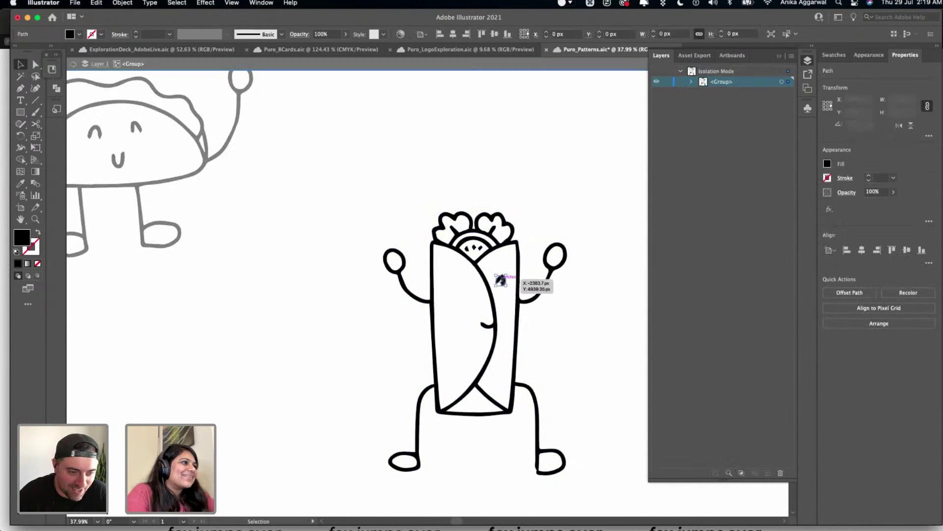
pyautogui.press('cmd+c')
pyautogui.press('cmd+v')
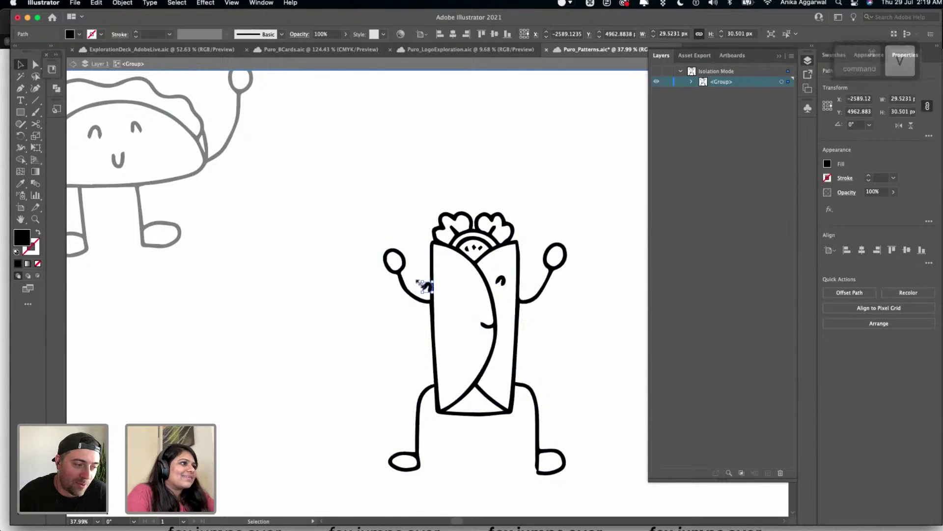
pyautogui.moveTo(428, 284); pyautogui.dragTo(485, 285)
pyautogui.press('z')
# - Mirror the burrito's copied eye and align it roughly level with the original eye
pyautogui.click(423, 287)
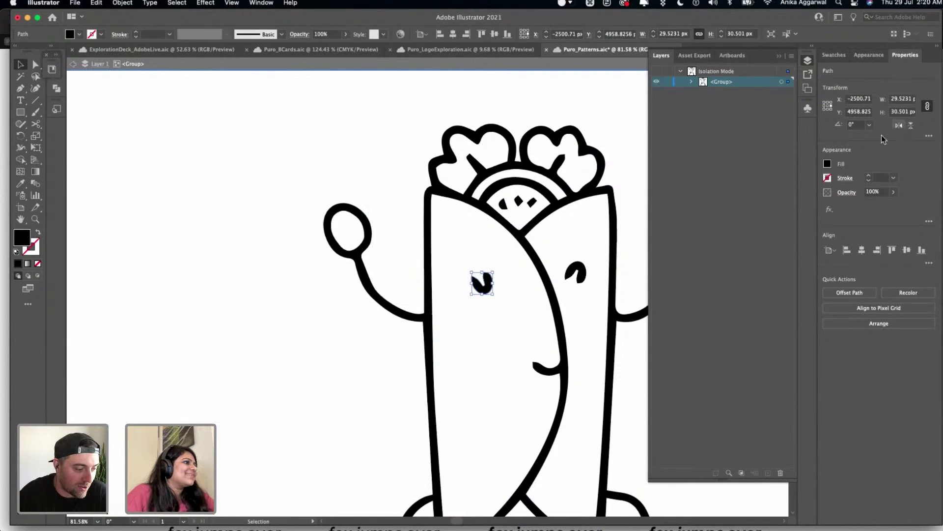
pyautogui.click(901, 127)
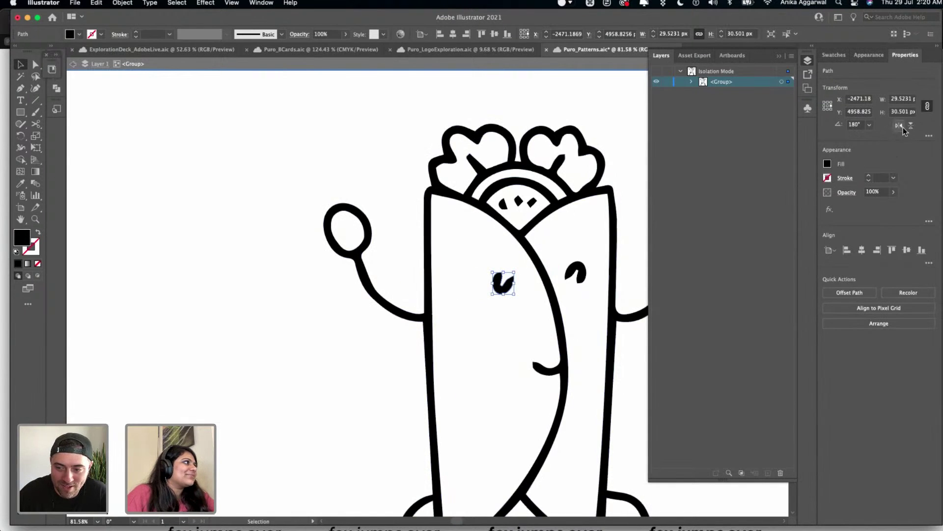
pyautogui.moveTo(509, 284); pyautogui.dragTo(496, 278)
pyautogui.press('Escape')
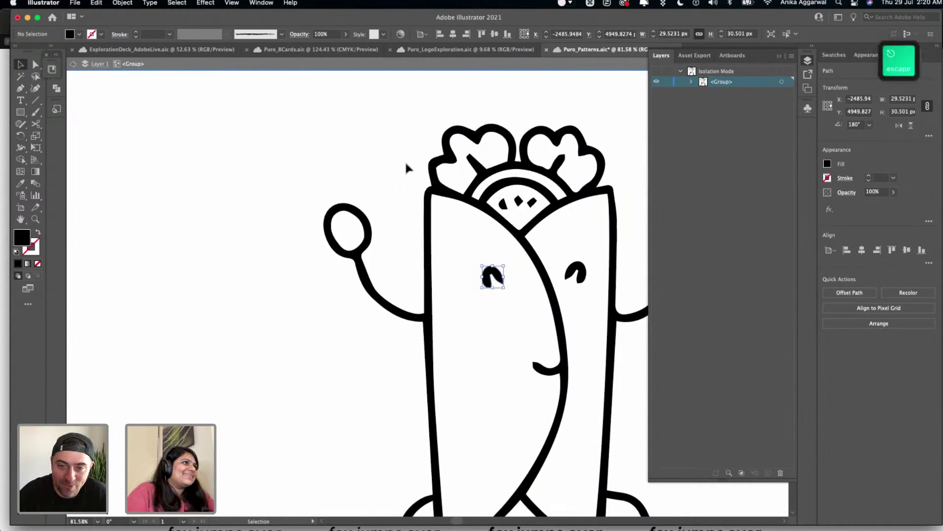
pyautogui.scroll(-5, 387, 147)
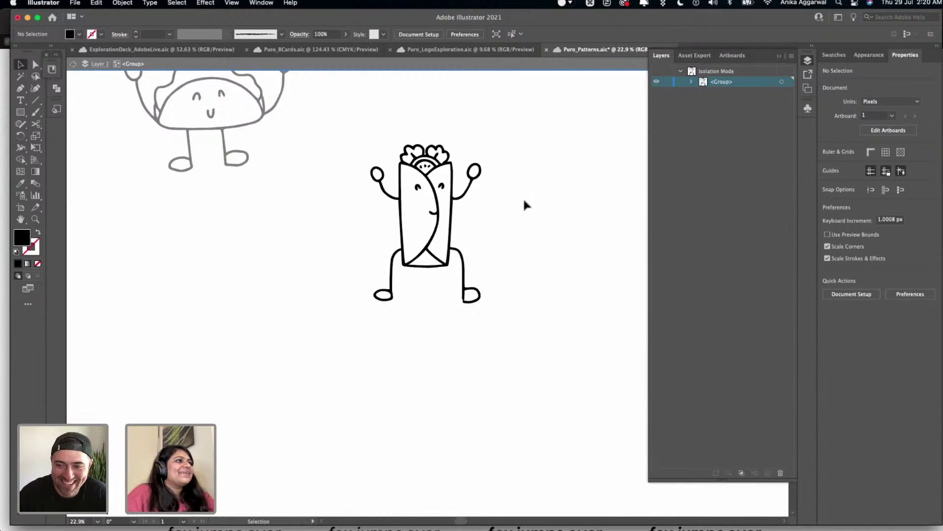
# - Check the burrito's eyes up close and leave the group's isolation mode
pyautogui.scroll(2, 520, 194)
pyautogui.scroll(-4, 508, 184)
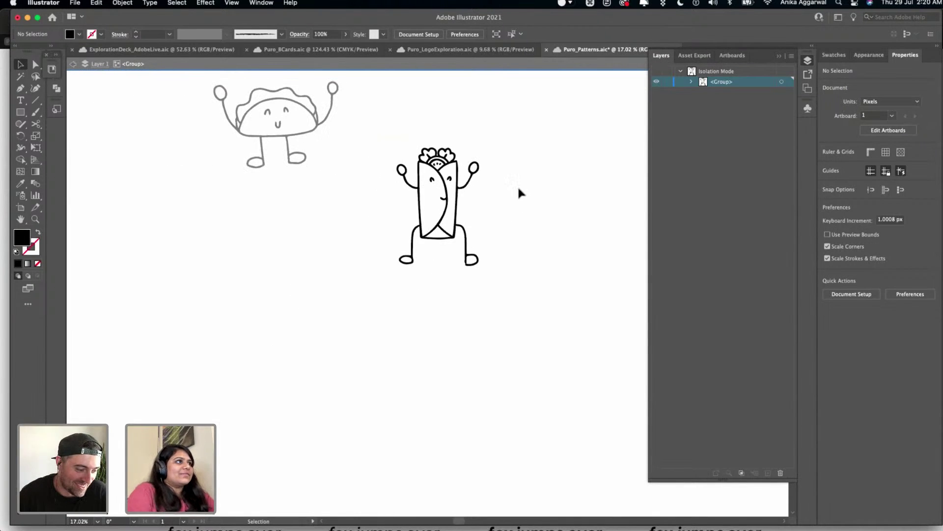
pyautogui.press('Escape')
pyautogui.scroll(4, 493, 164)
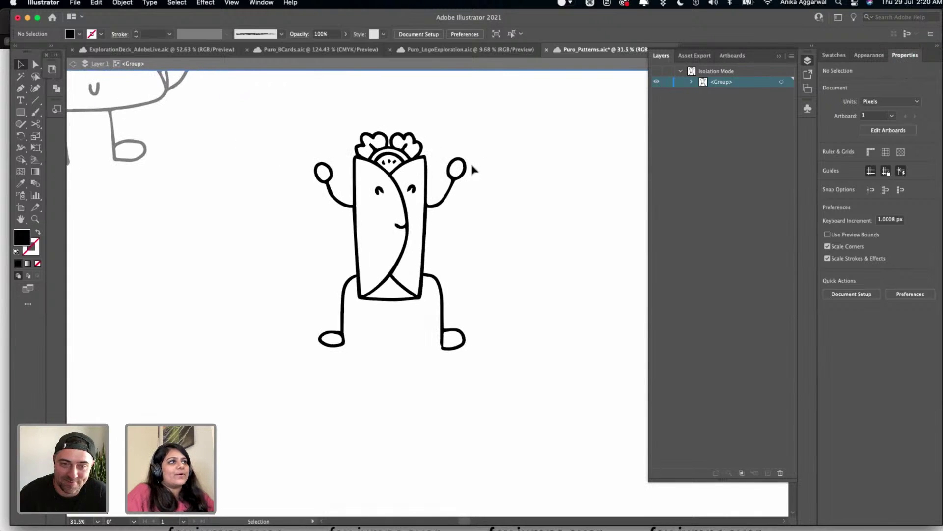
pyautogui.scroll(4, 411, 188)
pyautogui.click(413, 191)
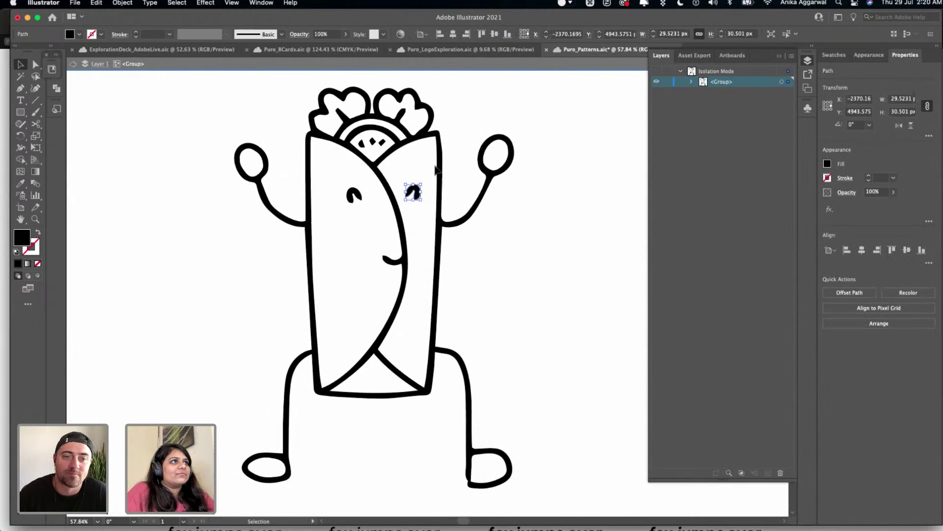
pyautogui.press('Escape')
pyautogui.click(459, 163)
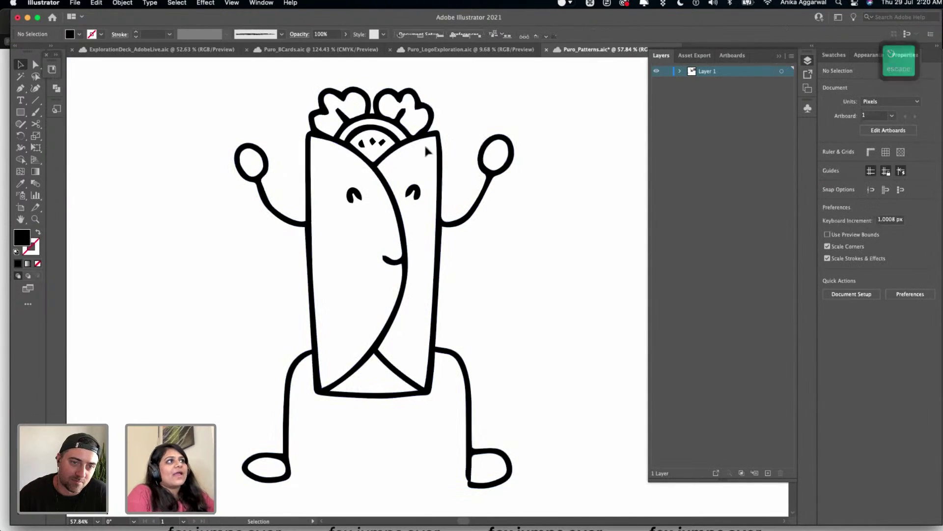
# - Isolate the burrito group and try moving its right eye down beside the wrap
pyautogui.click(417, 141)
pyautogui.doubleClick(417, 141)
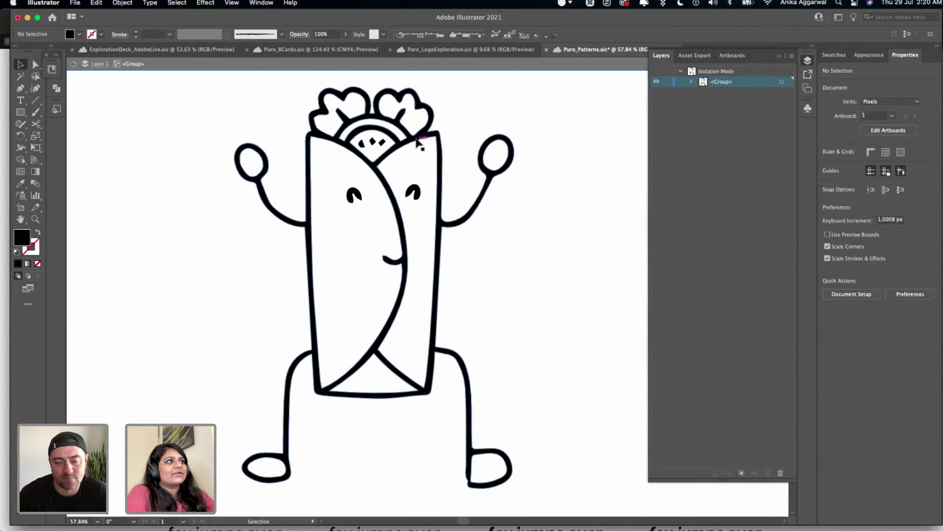
pyautogui.click(415, 166)
pyautogui.click(413, 192)
pyautogui.moveTo(416, 192); pyautogui.dragTo(450, 289)
pyautogui.doubleClick(538, 249)
pyautogui.press('super+z')
pyautogui.press('super+z')
pyautogui.press('super+z')
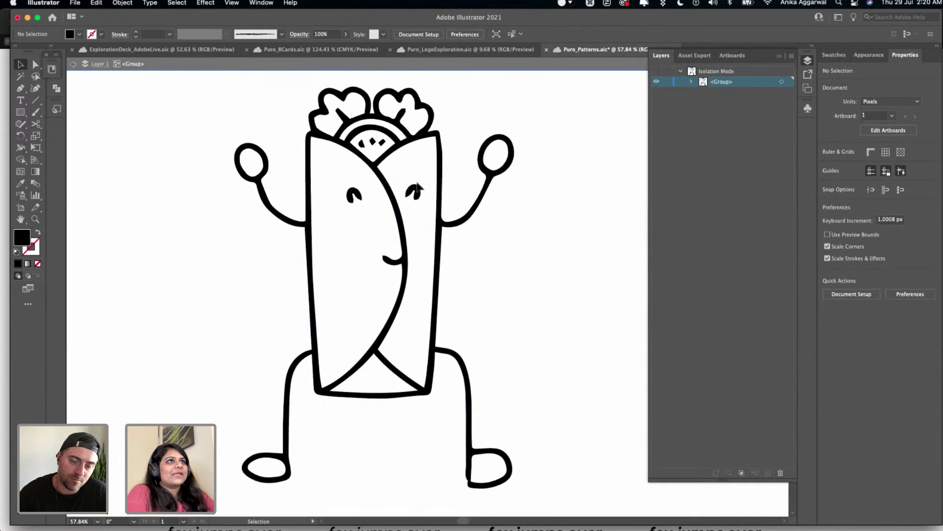
# - Isolate the burrito group again, select both of its eyes together, and leave isolation mode
pyautogui.press('Escape')
pyautogui.doubleClick(414, 192)
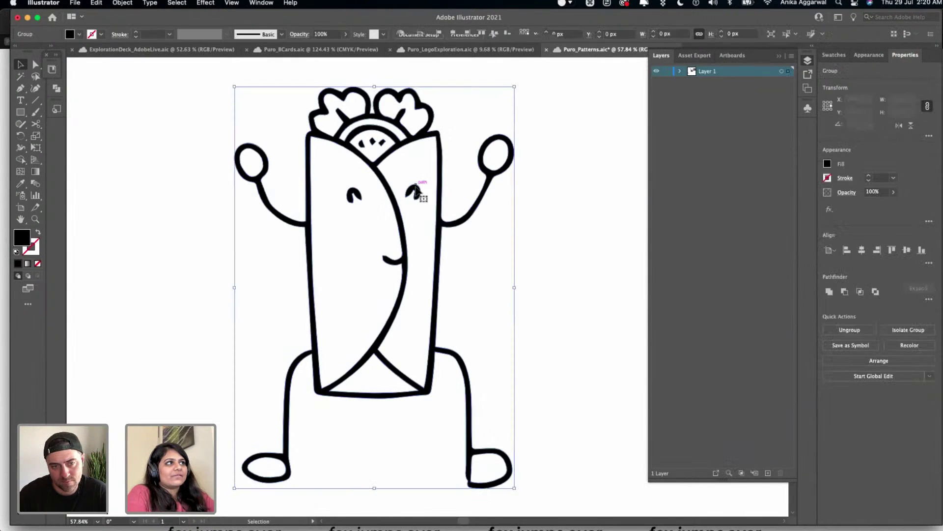
pyautogui.click(415, 189)
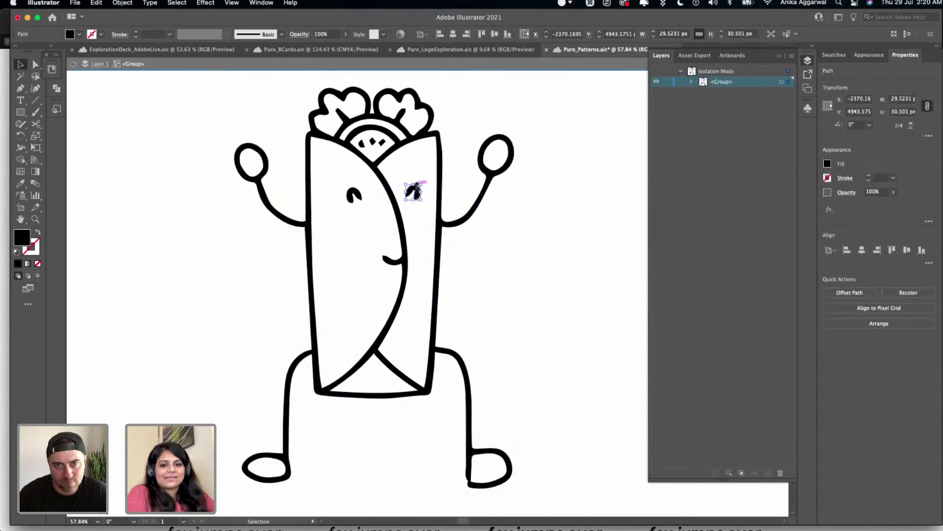
pyautogui.keyDown('shift'); pyautogui.click(353, 199); pyautogui.keyUp('shift')
pyautogui.click(509, 230)
pyautogui.press('Escape')
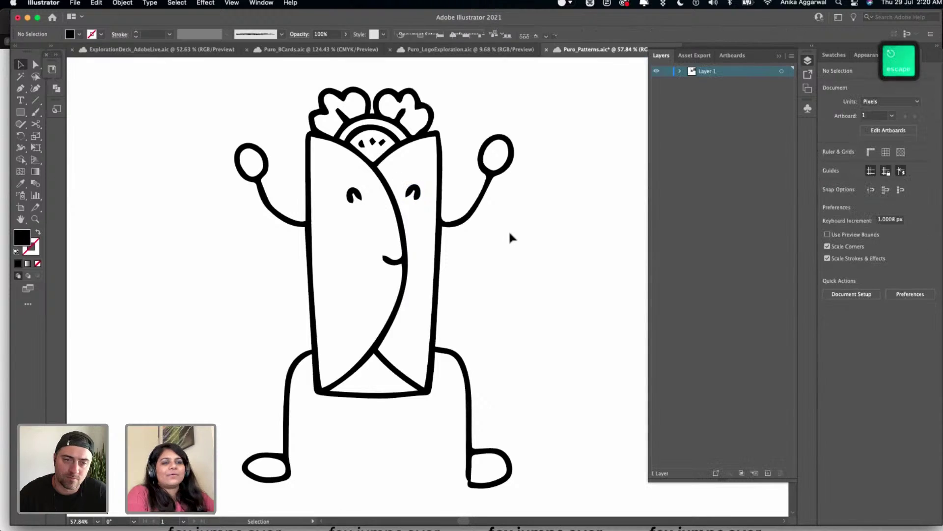
# - Select the enlarged taco and burrito together and move them up and left into the empty area
pyautogui.scroll(-6, 513, 235)
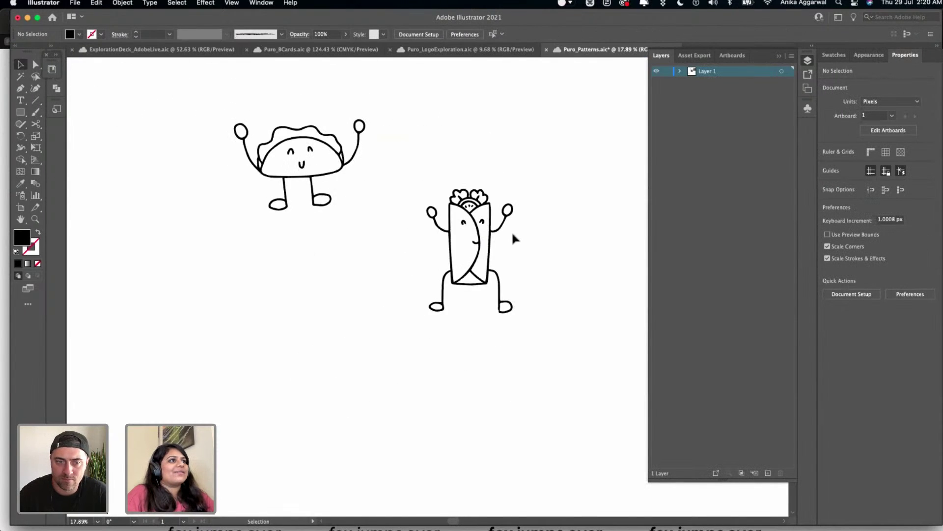
pyautogui.scroll(-3, 511, 231)
pyautogui.hscroll(3, 512, 231)
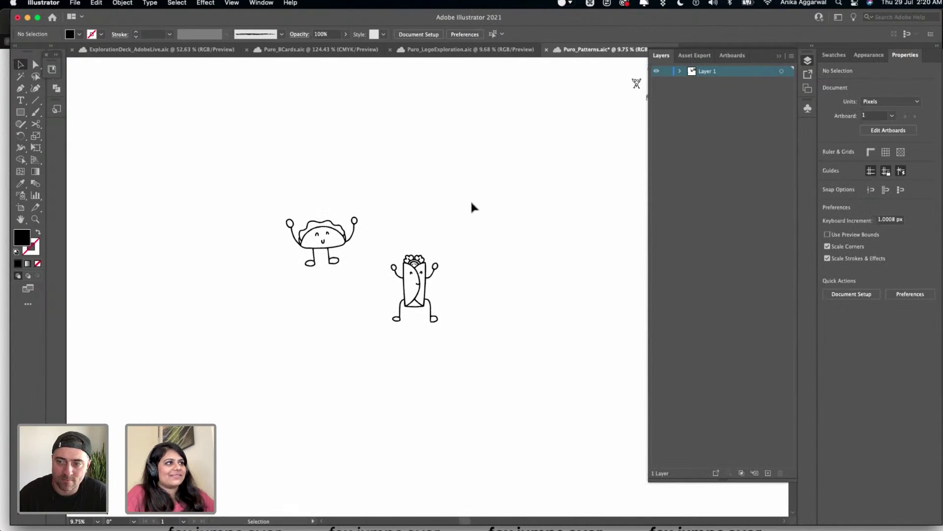
pyautogui.moveTo(322, 262); pyautogui.dragTo(347, 396)
pyautogui.hscroll(2, 339, 377)
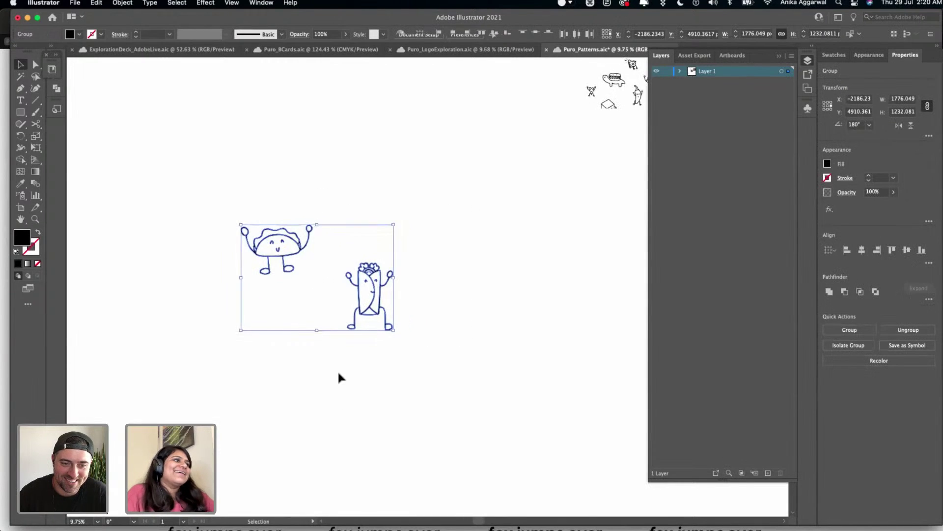
pyautogui.scroll(-2, 339, 377)
pyautogui.moveTo(324, 275); pyautogui.dragTo(241, 246)
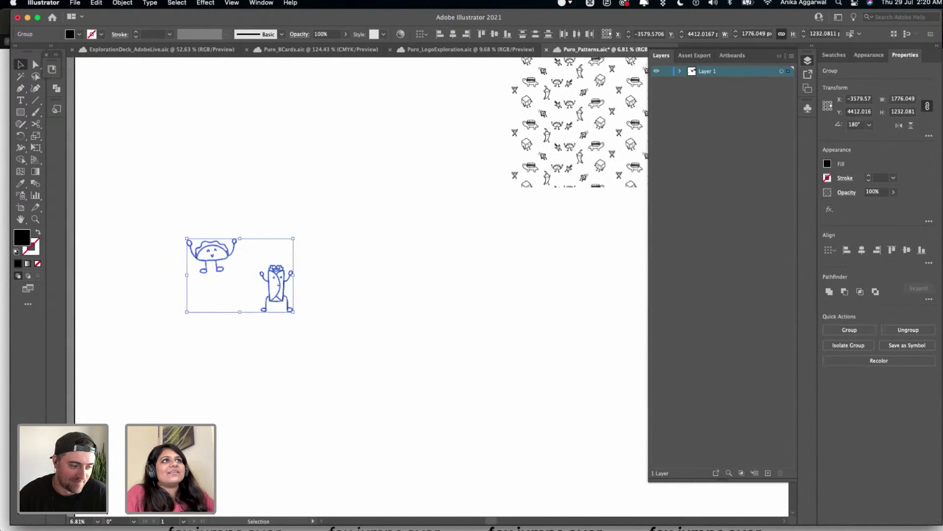
# - Make a new pattern swatch from the selected taco and burrito
pyautogui.click(122, 3)
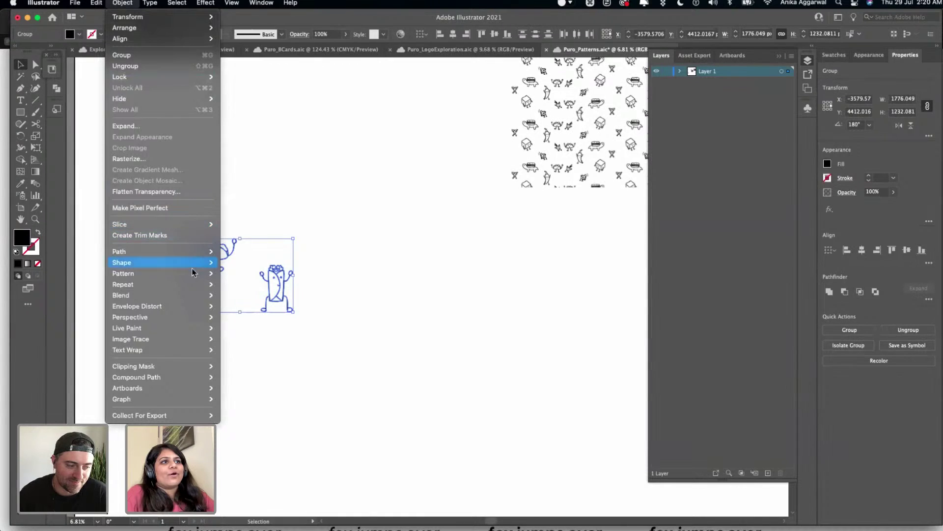
pyautogui.moveTo(200, 273)
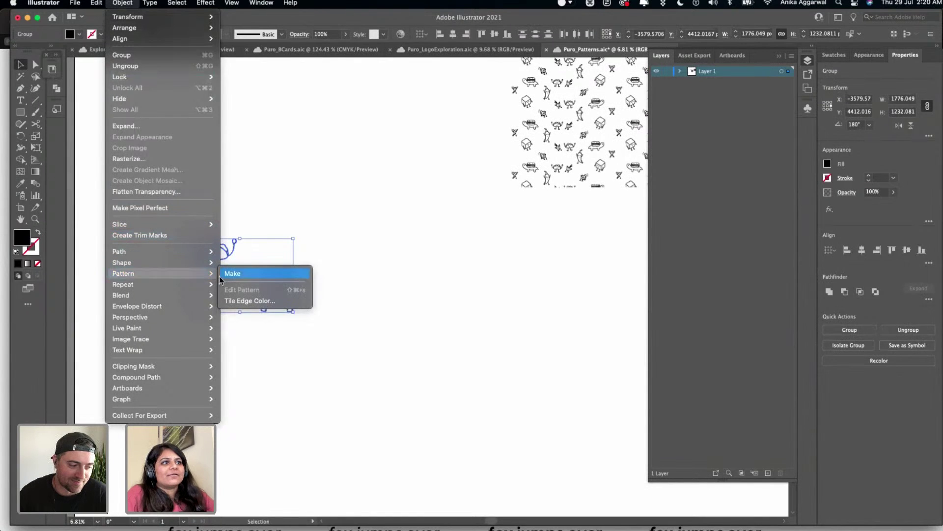
pyautogui.click(265, 273)
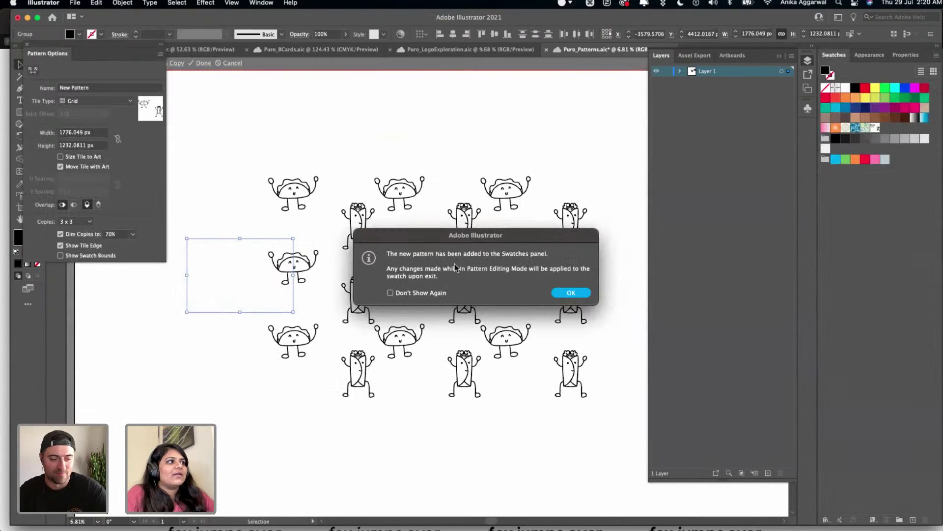
pyautogui.click(571, 293)
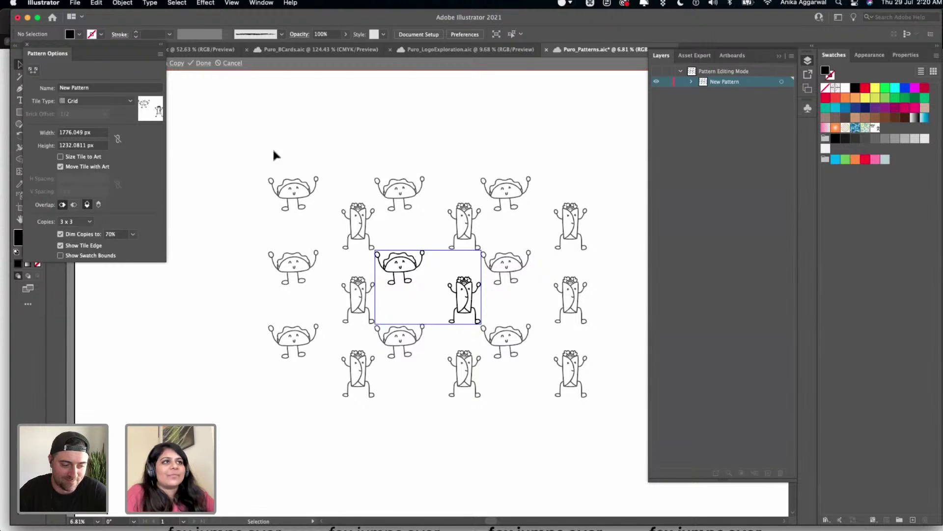
# - Preview the pattern with the Brick by Row, Brick by Column, Hex by Column and Hex by Row tile types
pyautogui.click(85, 100)
pyautogui.click(109, 121)
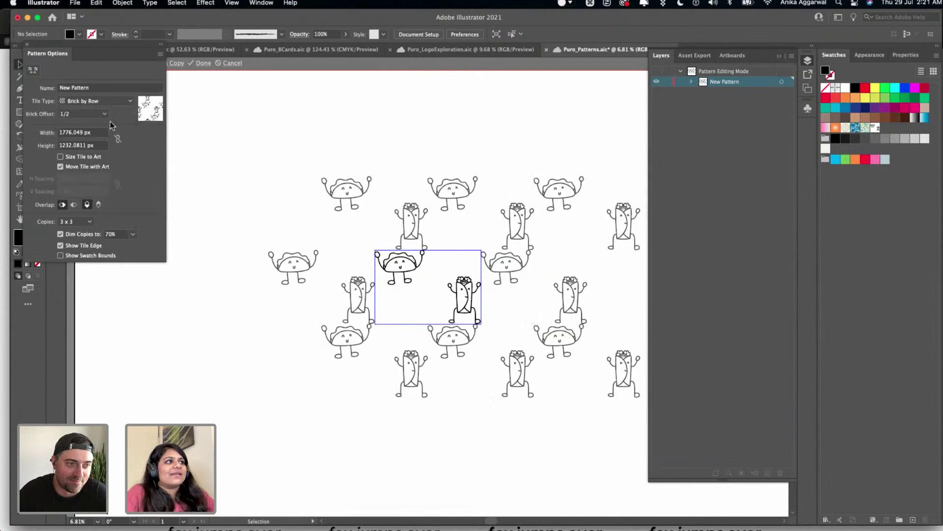
pyautogui.click(100, 100)
pyautogui.click(109, 131)
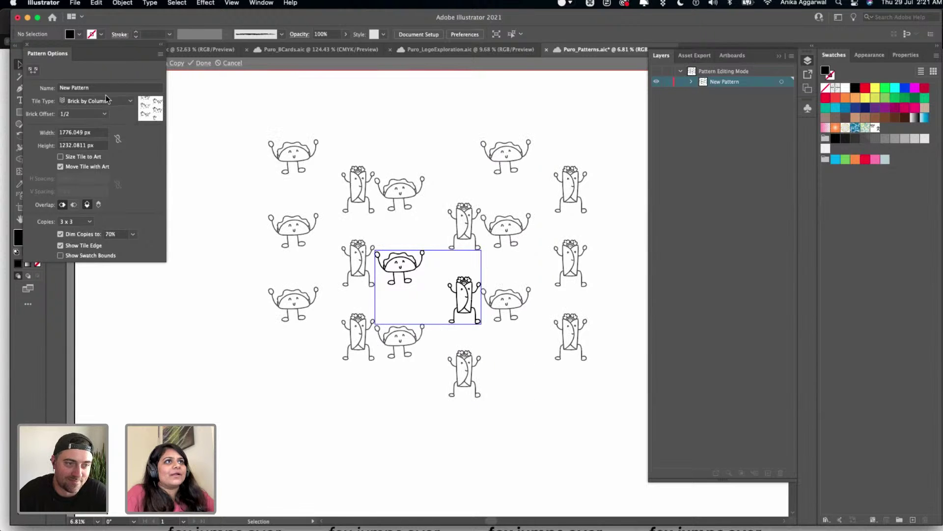
pyautogui.click(106, 99)
pyautogui.click(110, 145)
pyautogui.click(110, 102)
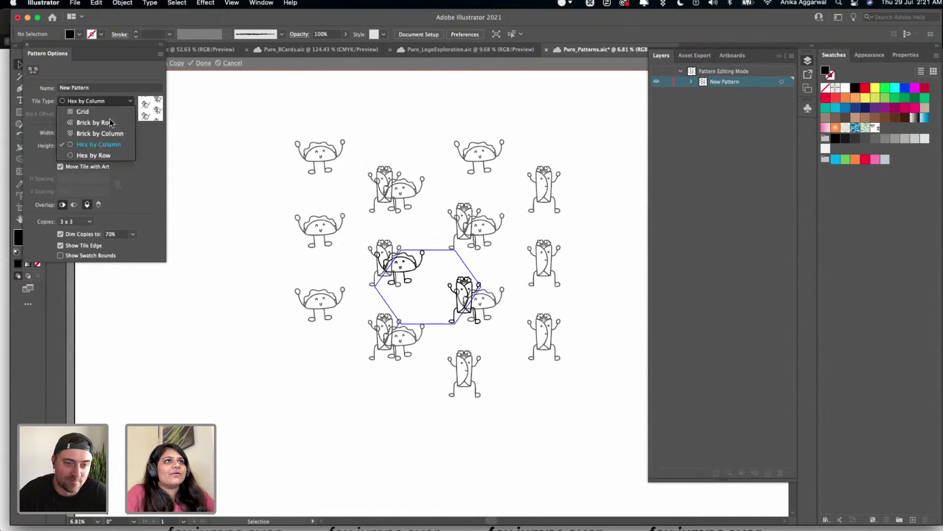
pyautogui.click(109, 155)
pyautogui.click(105, 101)
pyautogui.click(106, 122)
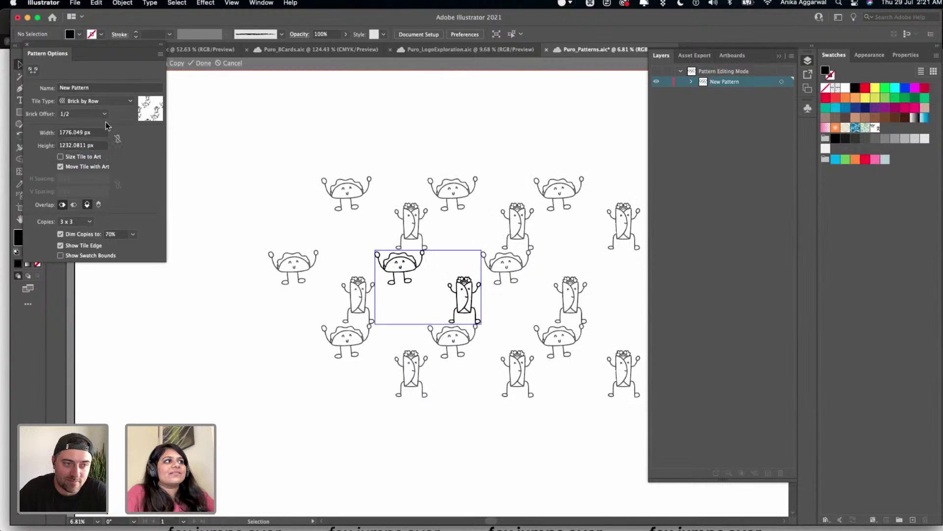
# - Set the pattern's tile type to Grid and finish editing the pattern
pyautogui.click(105, 99)
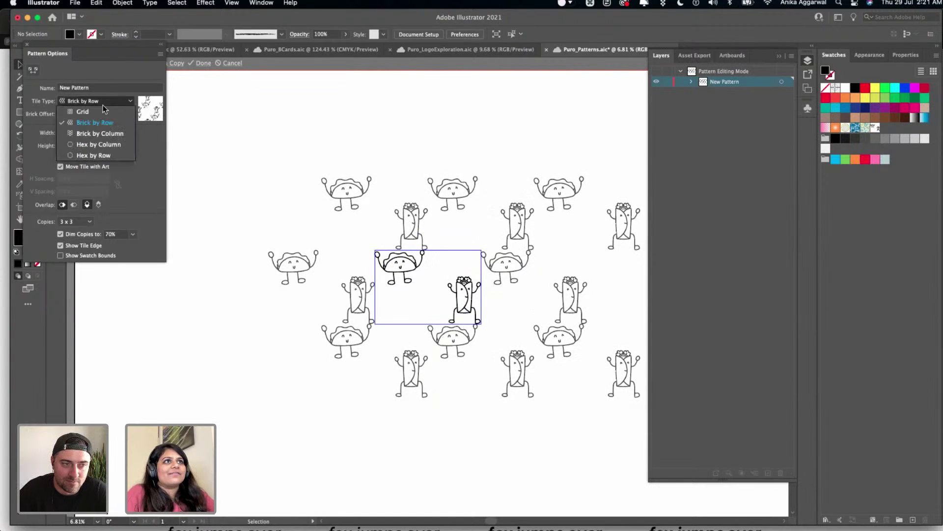
pyautogui.click(102, 109)
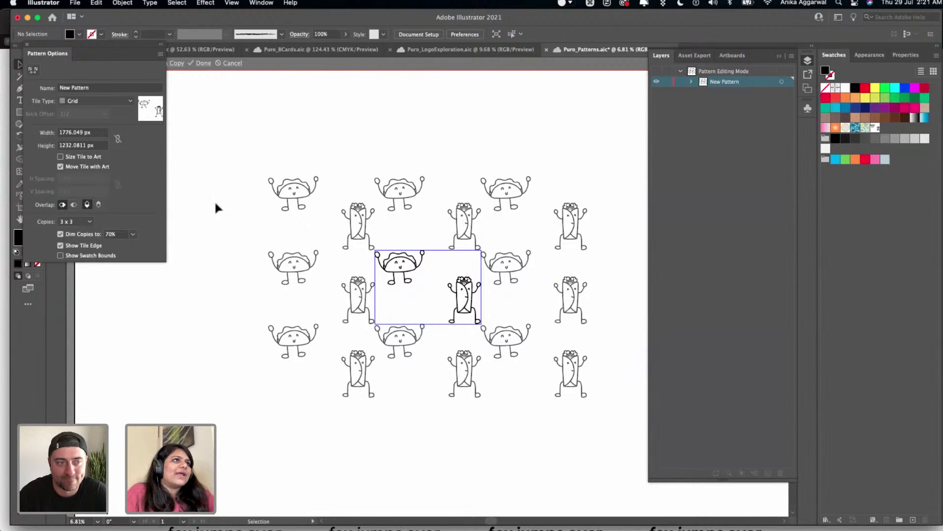
pyautogui.click(204, 63)
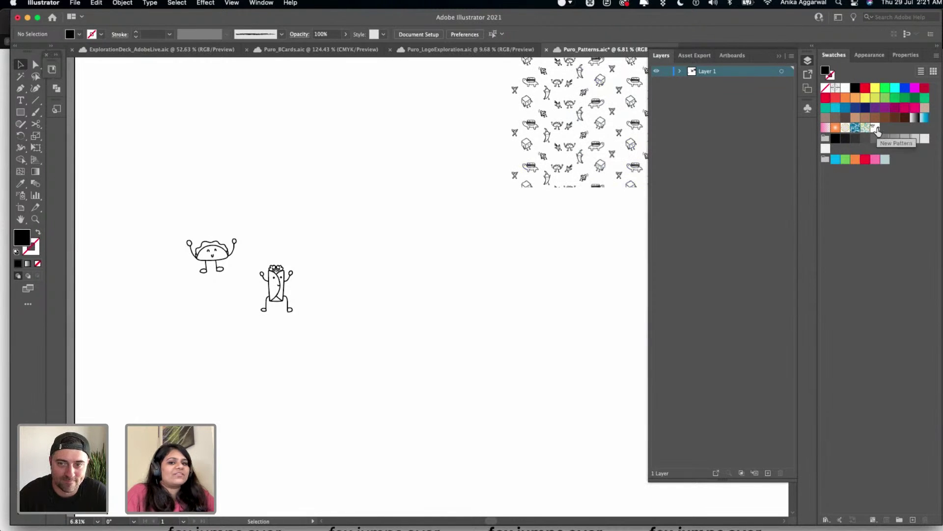
# - Draw a rectangle about 3951 by 2679 px below the existing patterns and fill it with the New Pattern swatch
pyautogui.scroll(-5, 629, 292)
pyautogui.hscroll(5, 628, 293)
pyautogui.hscroll(3, 280, 282)
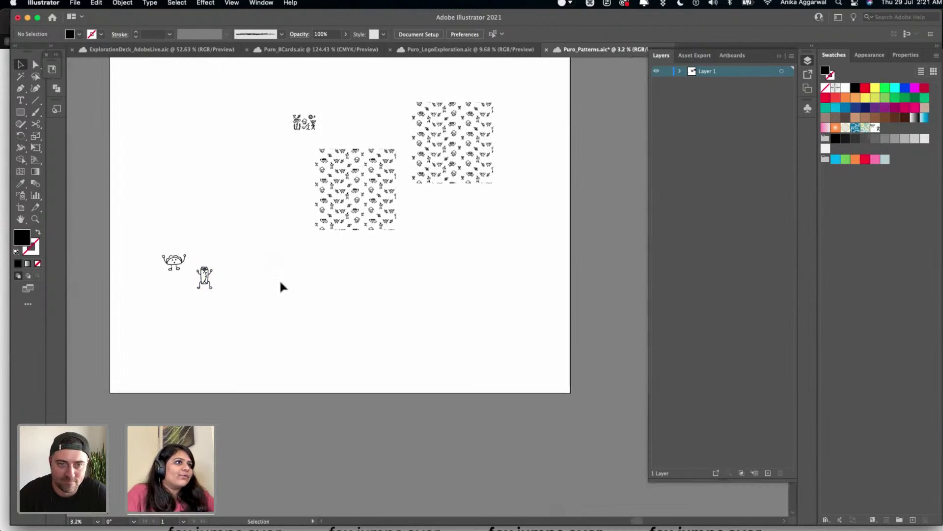
pyautogui.scroll(3, 280, 282)
pyautogui.scroll(1, 280, 283)
pyautogui.press('m')
pyautogui.moveTo(270, 273); pyautogui.dragTo(480, 416)
pyautogui.click(875, 127)
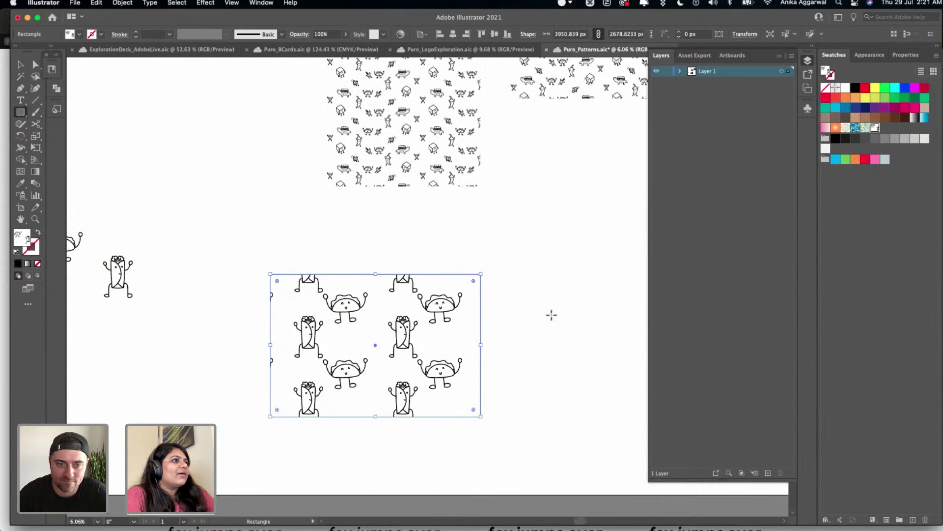
# - Resize the pattern-filled rectangle into a wider, shorter strip of about 4753 by 1786 px and deselect it
pyautogui.press('v')
pyautogui.click(541, 305)
pyautogui.click(438, 326)
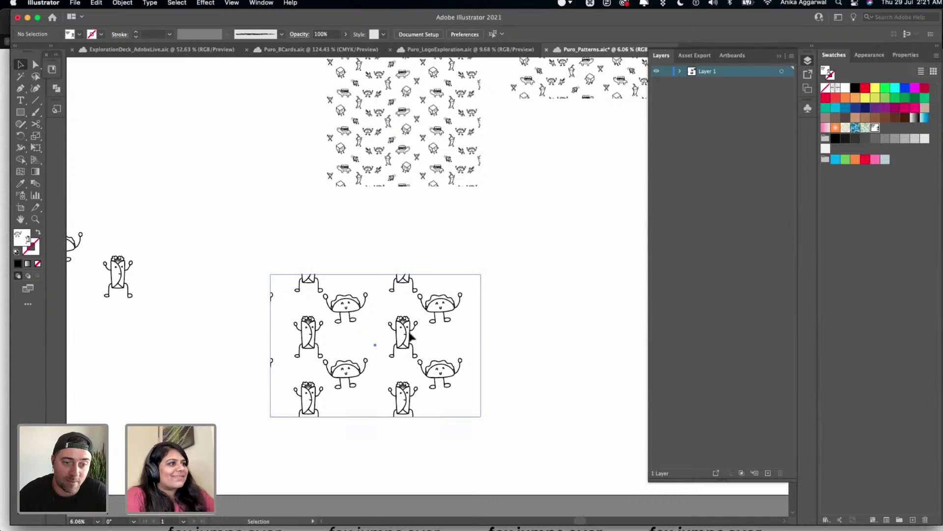
pyautogui.moveTo(484, 276); pyautogui.dragTo(522, 330)
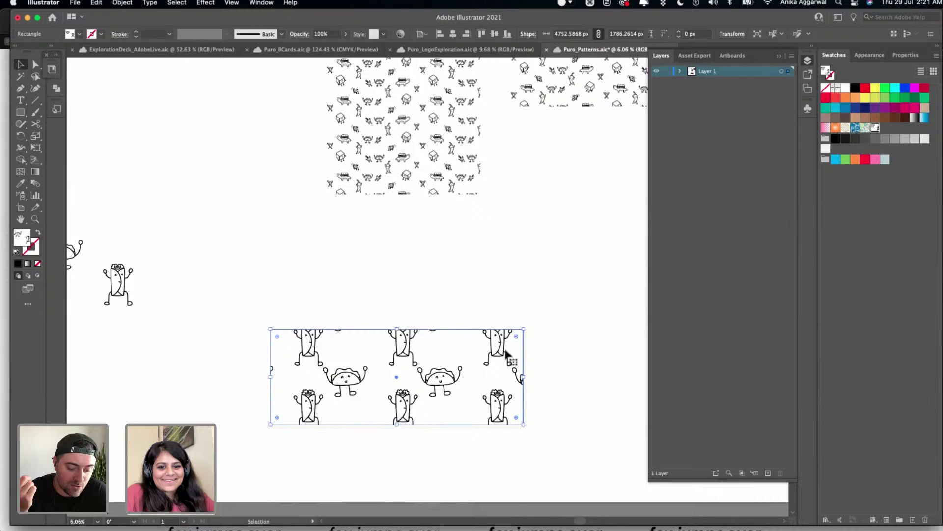
pyautogui.scroll(-3, 508, 354)
pyautogui.click(461, 310)
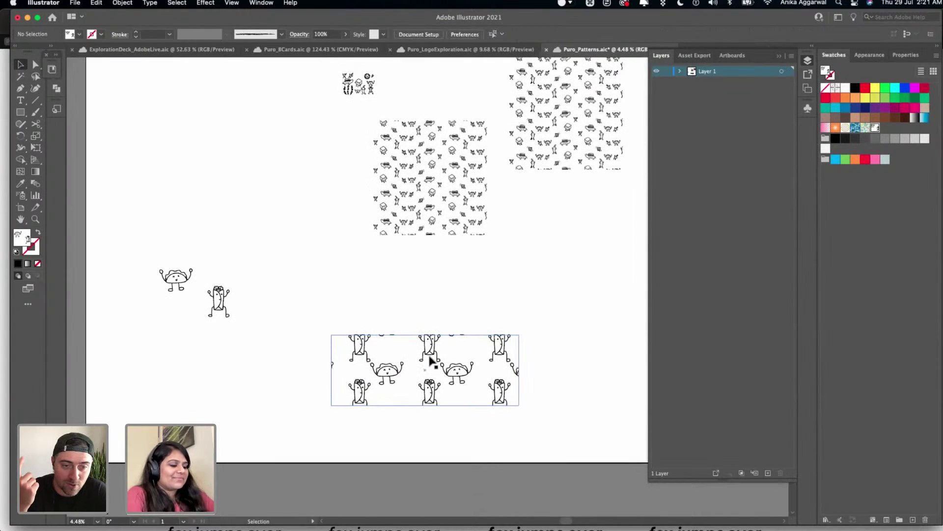
pyautogui.press('super+t')
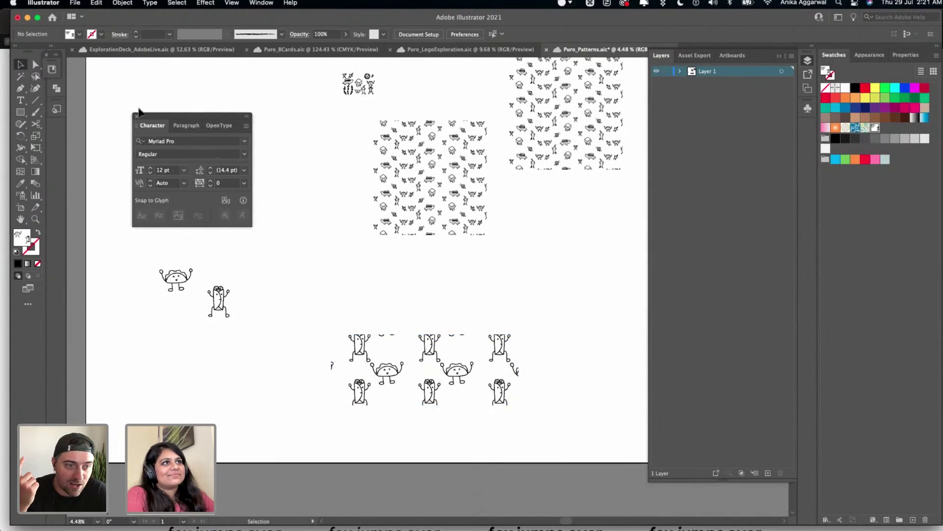
pyautogui.press('super+t')
pyautogui.click(406, 344)
pyautogui.press('super+t')
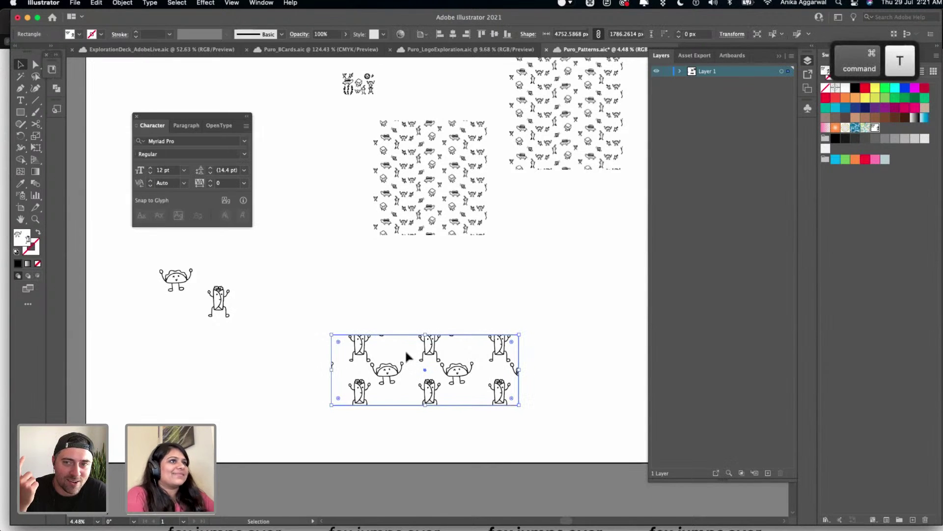
pyautogui.click(137, 116)
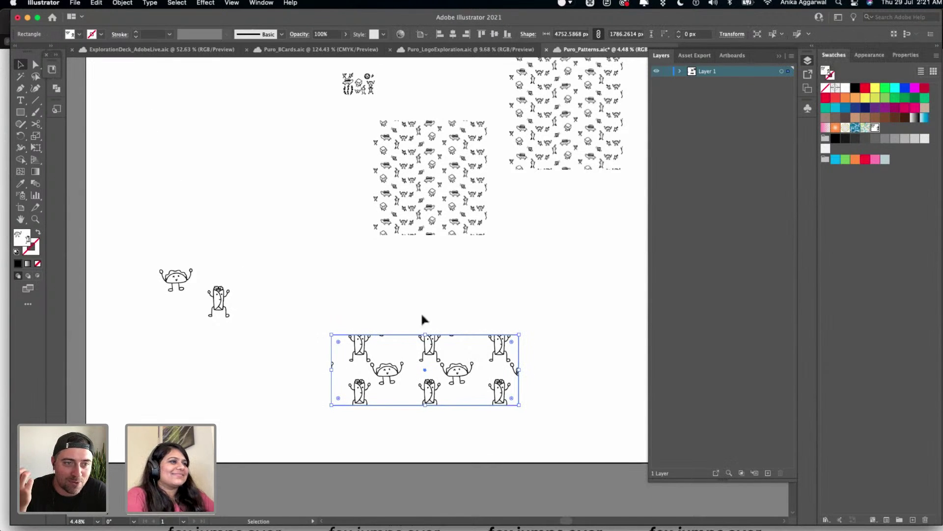
# - Open the rectangle's taco and burrito fill pattern for editing to view its tile and options, and leave pattern editing
pyautogui.doubleClick(430, 350)
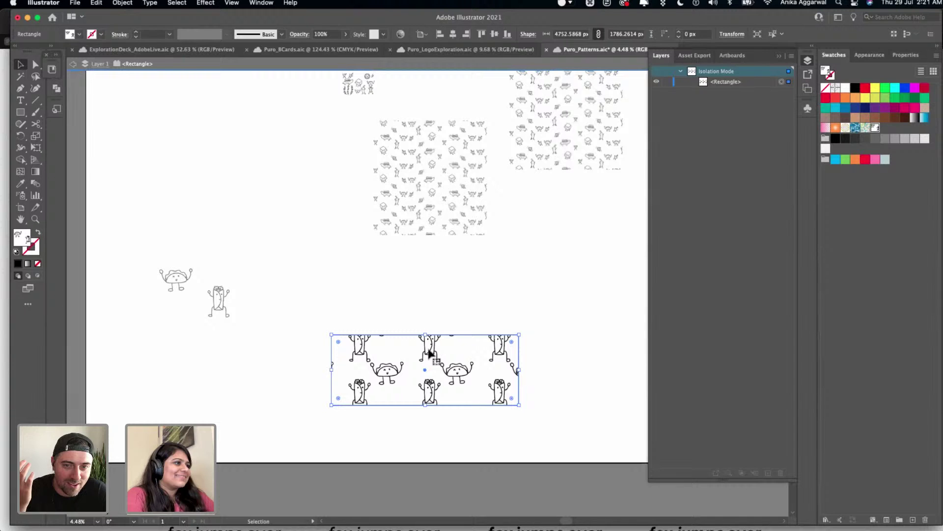
pyautogui.doubleClick(426, 320)
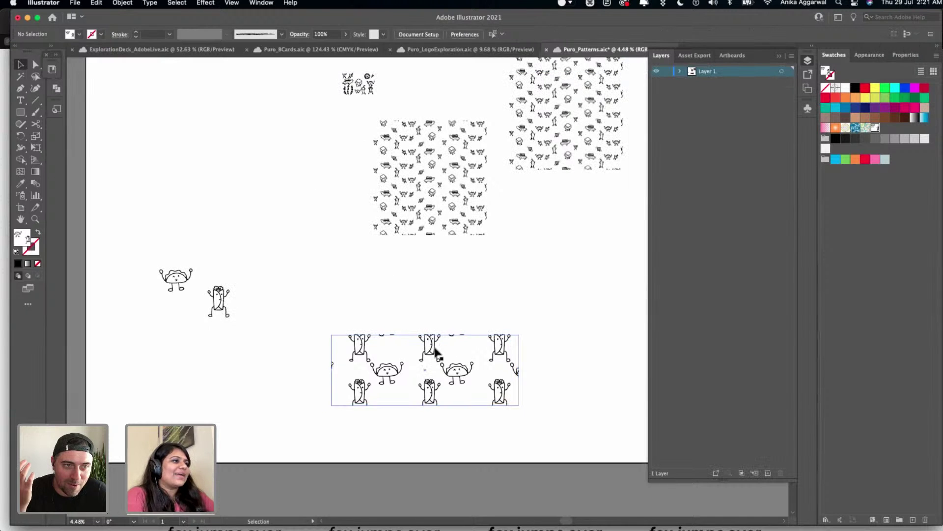
pyautogui.click(121, 3)
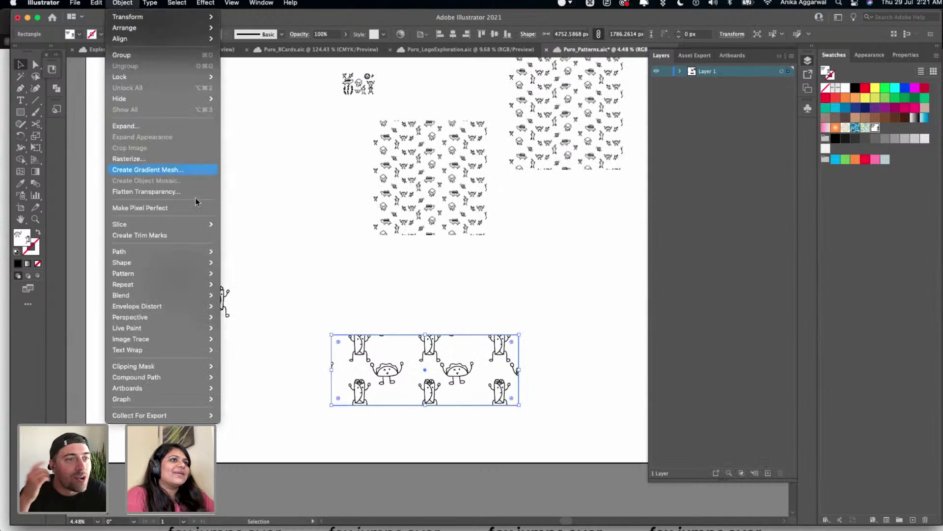
pyautogui.moveTo(206, 273)
pyautogui.click(241, 290)
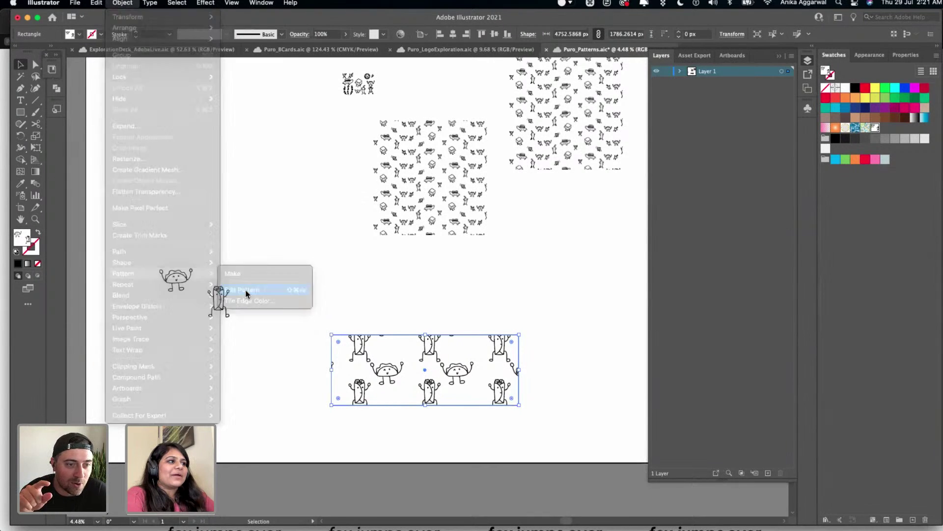
pyautogui.moveTo(27, 46); pyautogui.dragTo(107, 124)
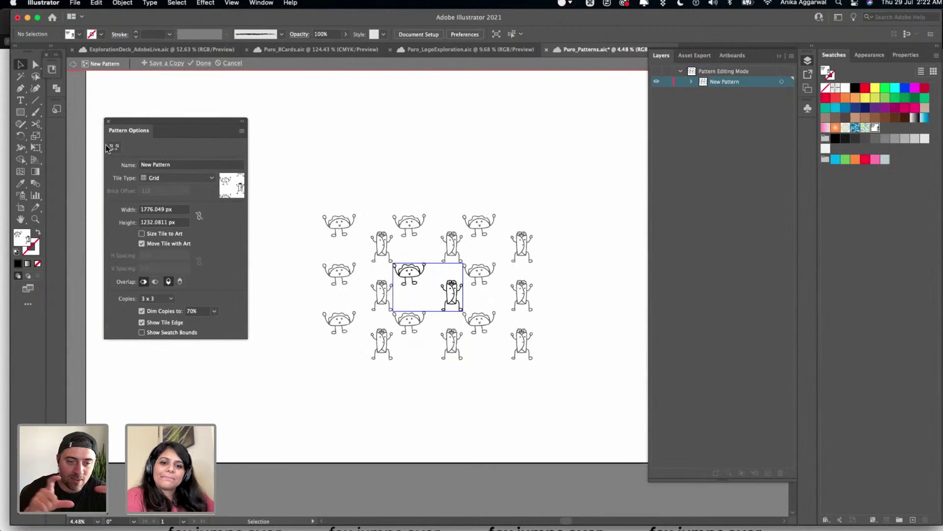
pyautogui.click(108, 122)
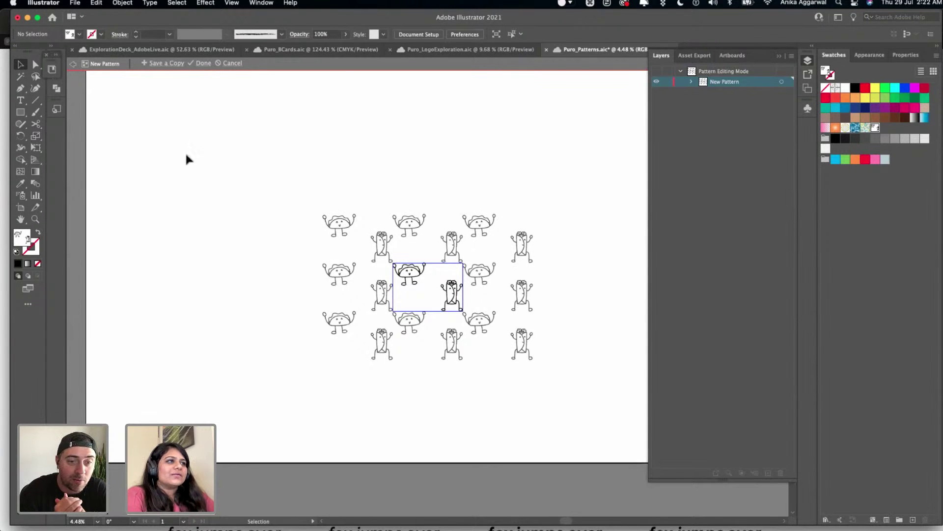
pyautogui.press('Escape')
pyautogui.click(393, 373)
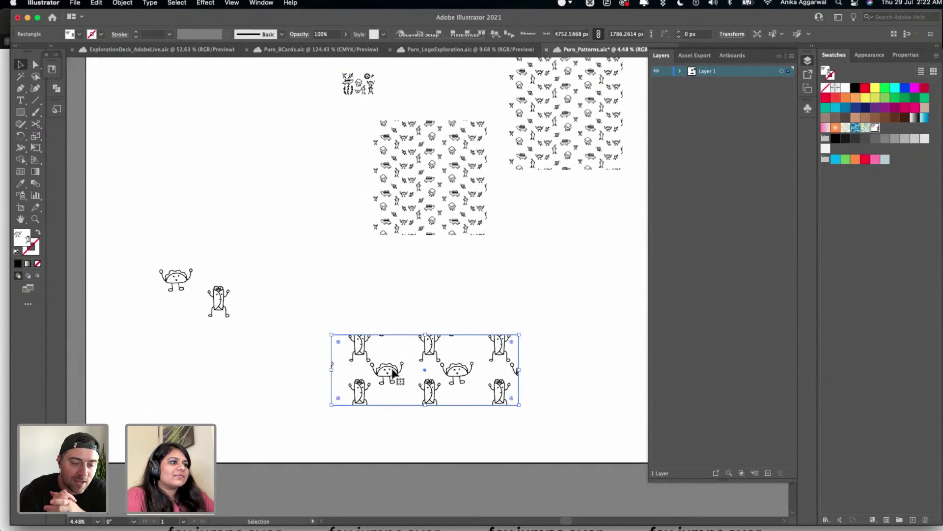
pyautogui.doubleClick(358, 342)
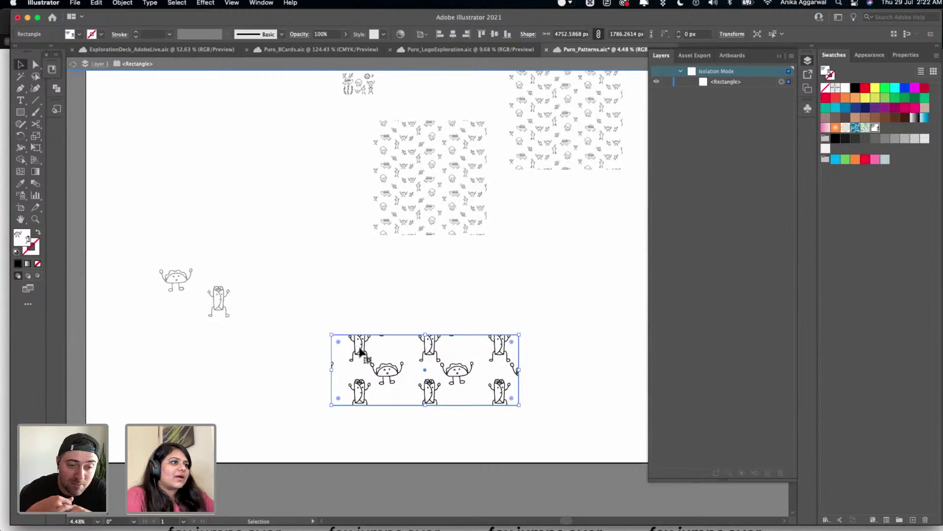
pyautogui.press('Escape')
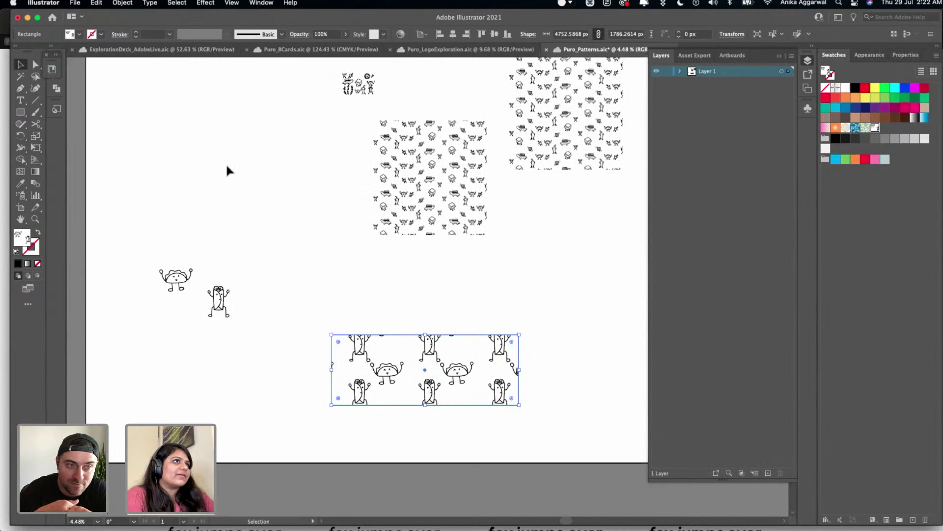
pyautogui.click(225, 172)
pyautogui.scroll(3, 204, 240)
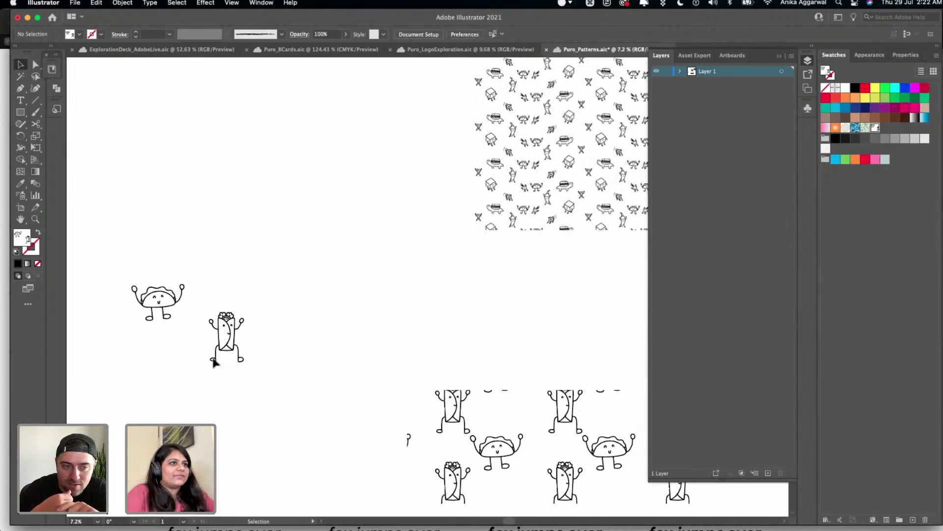
pyautogui.click(214, 363)
pyautogui.press('alt')
pyautogui.click(400, 201)
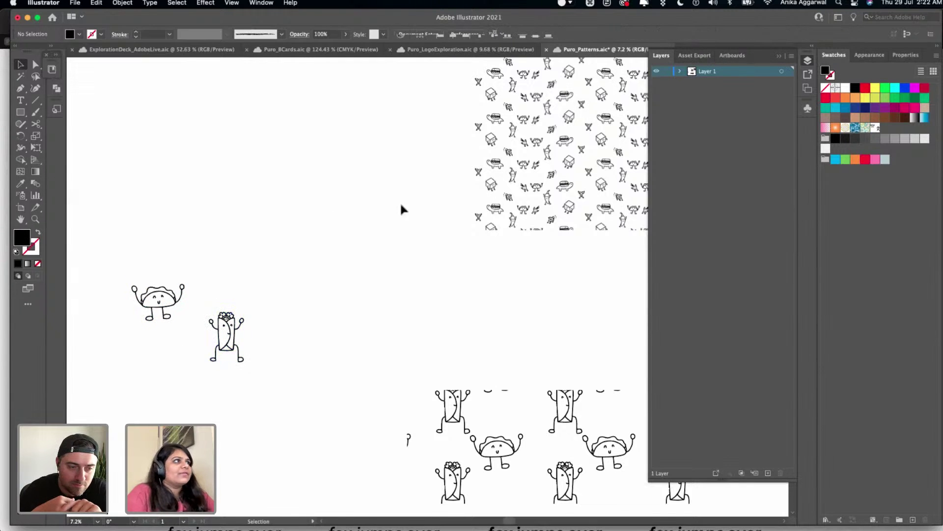
# - Shift the source artwork slightly down and right inside the middle grid repeat, exit isolation and save the document
pyautogui.hscroll(5, 452, 157)
pyautogui.scroll(2, 452, 157)
pyautogui.click(440, 148)
pyautogui.hscroll(5, 388, 134)
pyautogui.scroll(5, 388, 135)
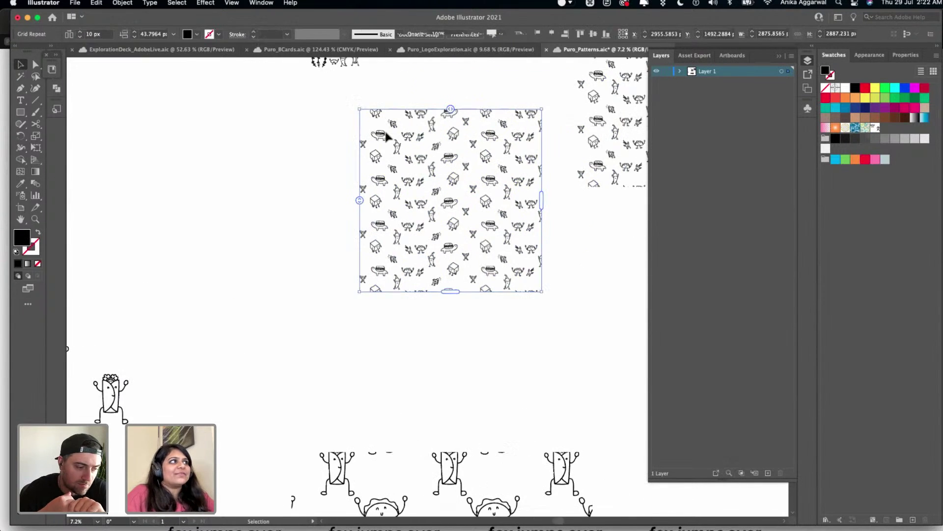
pyautogui.scroll(5, 337, 77)
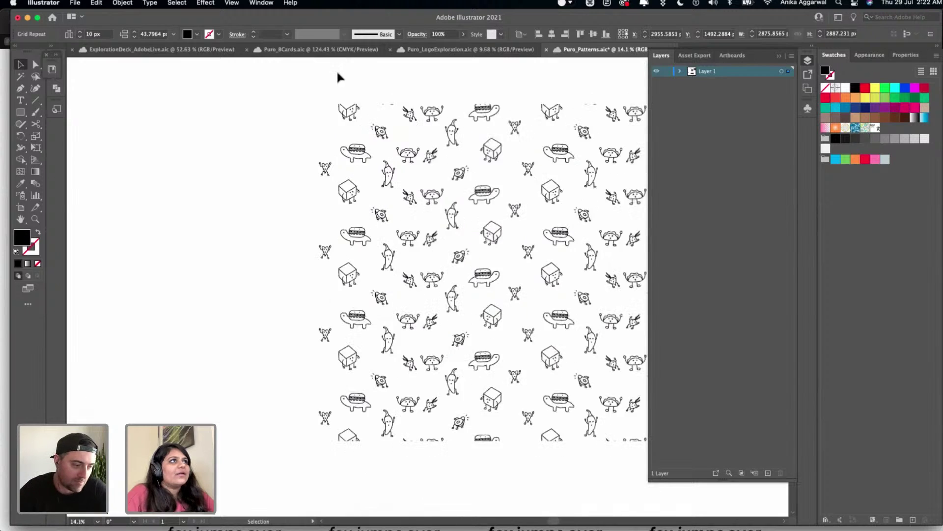
pyautogui.doubleClick(343, 95)
pyautogui.moveTo(343, 94); pyautogui.dragTo(345, 96)
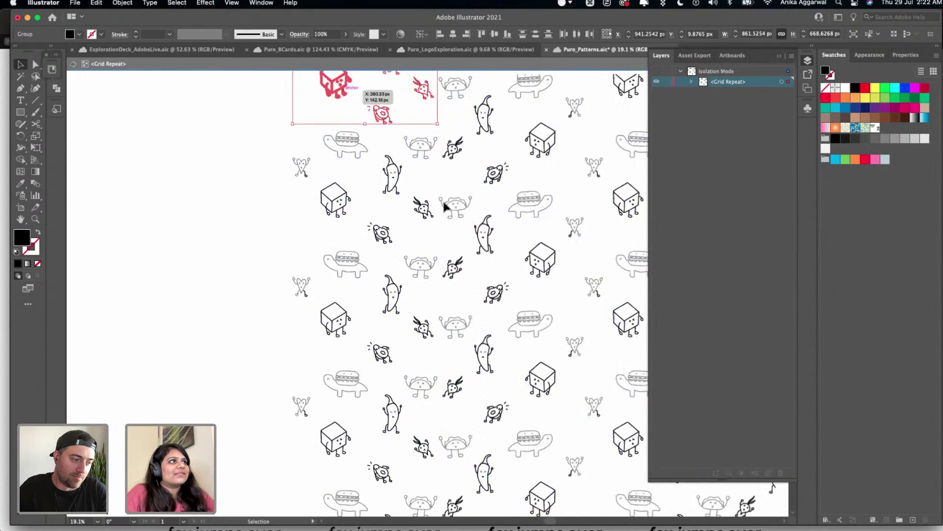
pyautogui.scroll(-2, 427, 203)
pyautogui.scroll(-3, 425, 204)
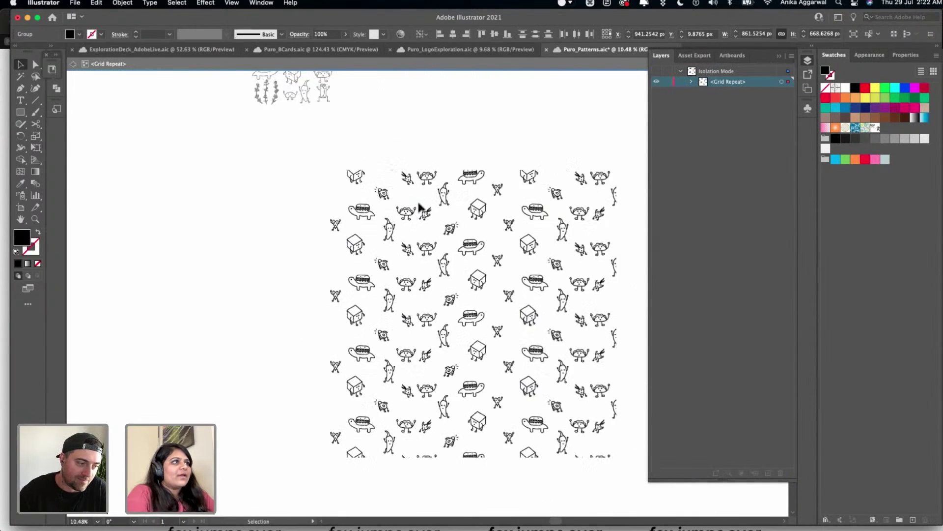
pyautogui.moveTo(422, 204); pyautogui.dragTo(450, 232)
pyautogui.press('Escape')
pyautogui.click(451, 135)
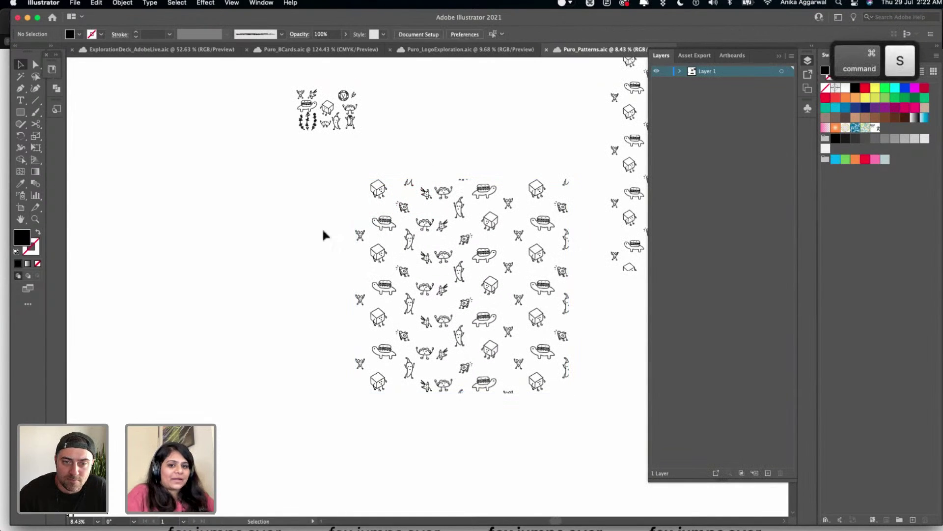
# - Shrink the taco in the rectangle's pattern tile to about 623 by 432 px, finish editing the pattern and save the document
pyautogui.scroll(-3, 267, 316)
pyautogui.hscroll(-1, 267, 316)
pyautogui.scroll(-5, 269, 320)
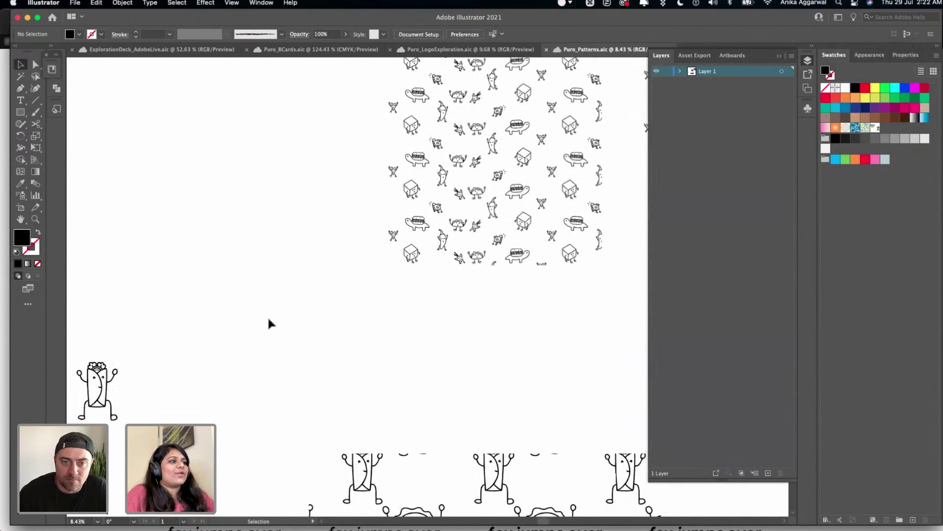
pyautogui.scroll(-2, 319, 339)
pyautogui.click(317, 339)
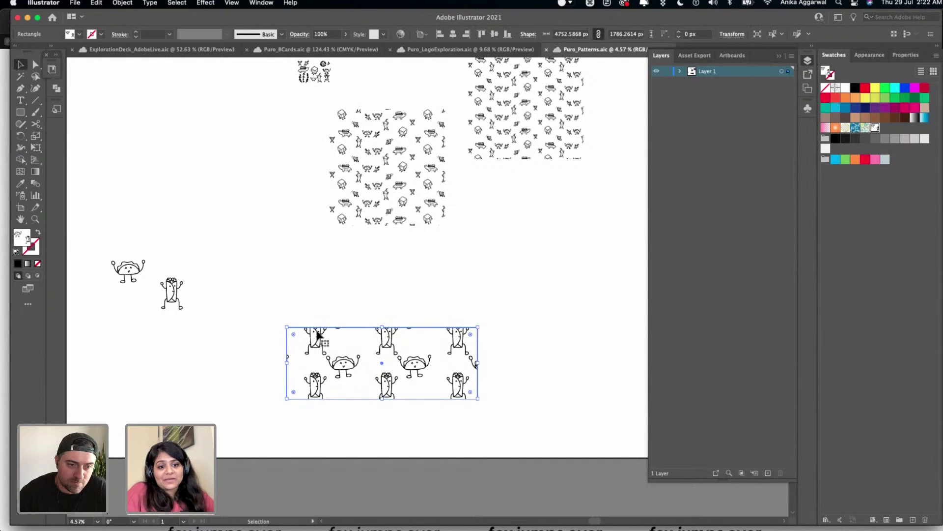
pyautogui.click(101, 3)
pyautogui.moveTo(124, 4)
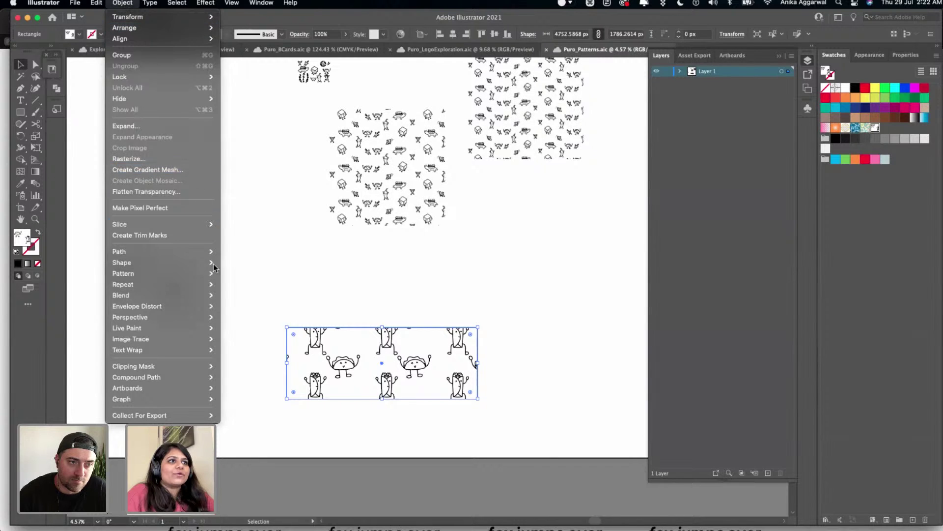
pyautogui.moveTo(211, 273)
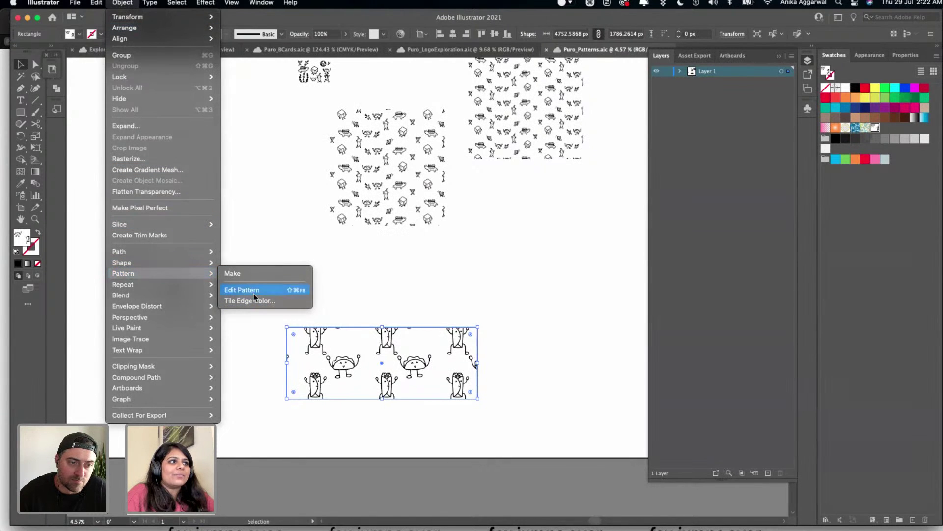
pyautogui.click(253, 293)
pyautogui.moveTo(409, 261); pyautogui.dragTo(424, 293)
pyautogui.press('shift')
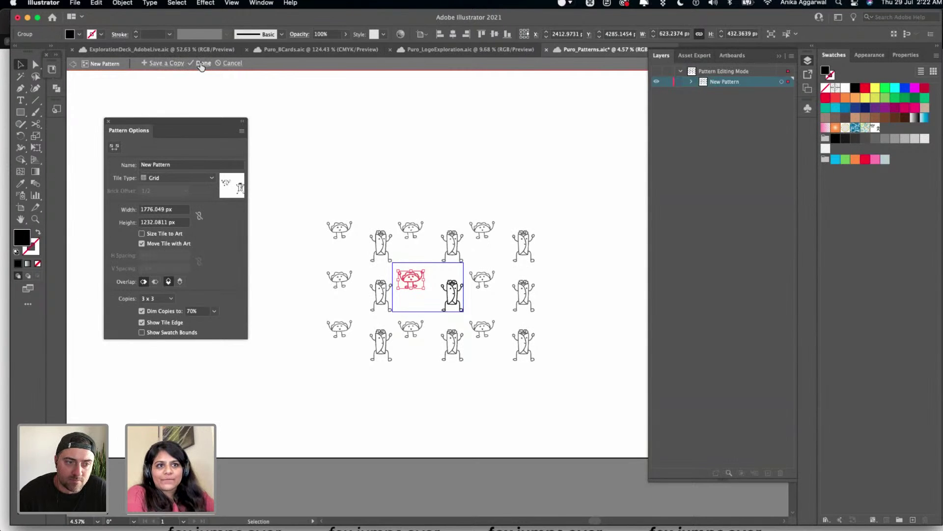
pyautogui.click(203, 64)
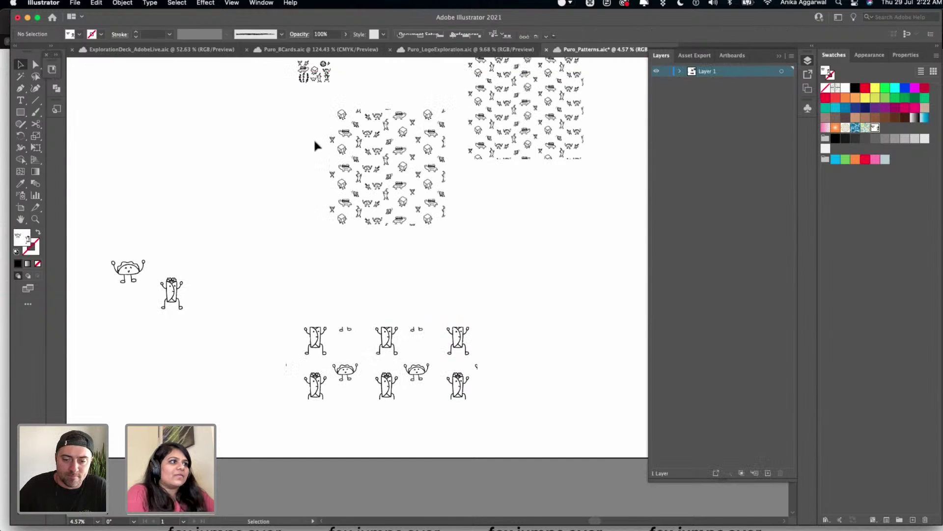
pyautogui.press('super+s')
# - Switch to the Puro_LogoExploration document and examine the PURO wordmark variations, taco drawings and early sketches across the artboard
pyautogui.click(469, 51)
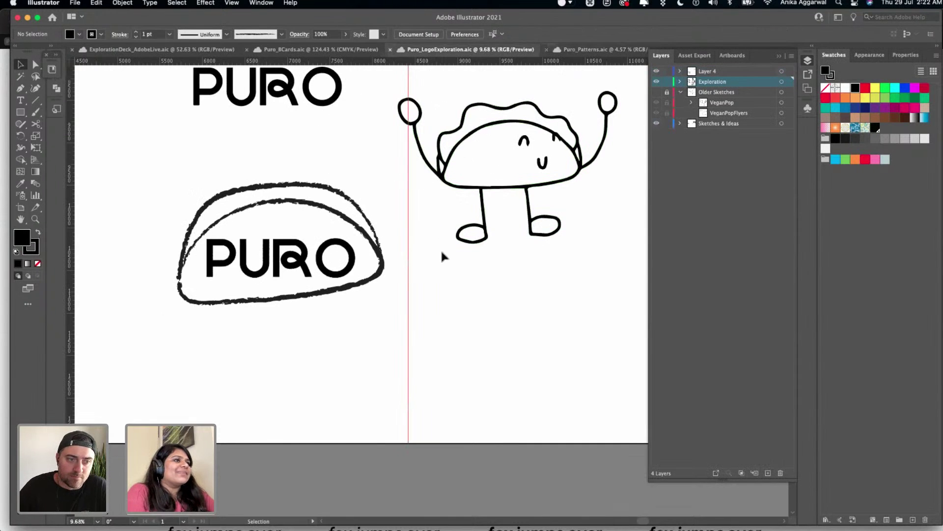
pyautogui.scroll(-5, 442, 245)
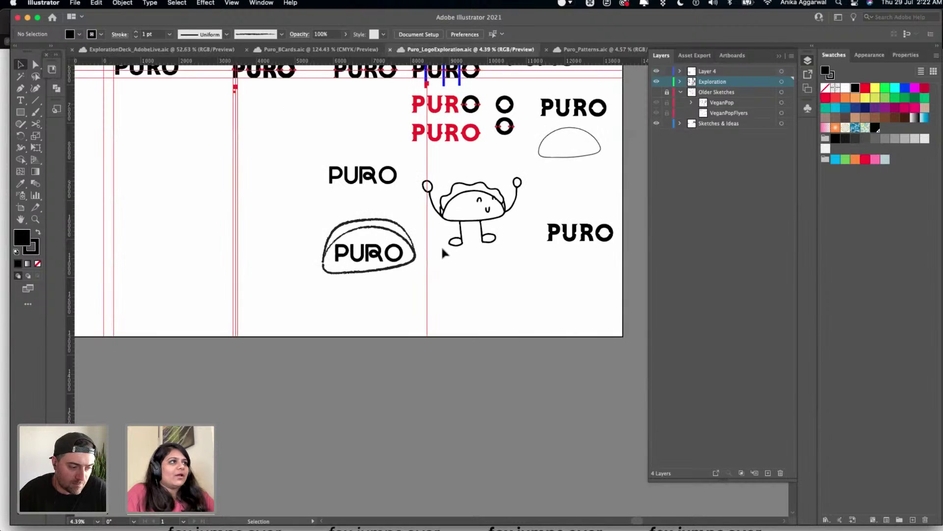
pyautogui.scroll(4, 441, 245)
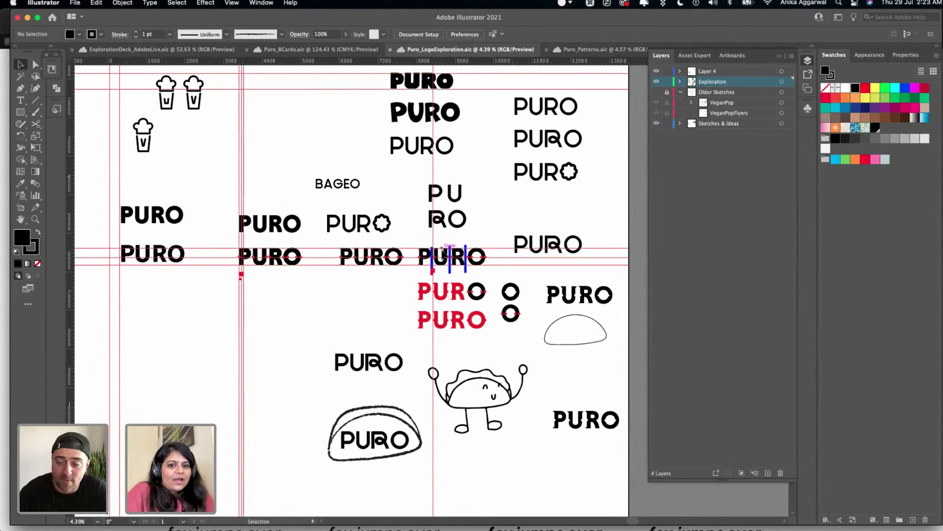
pyautogui.scroll(-4, 444, 249)
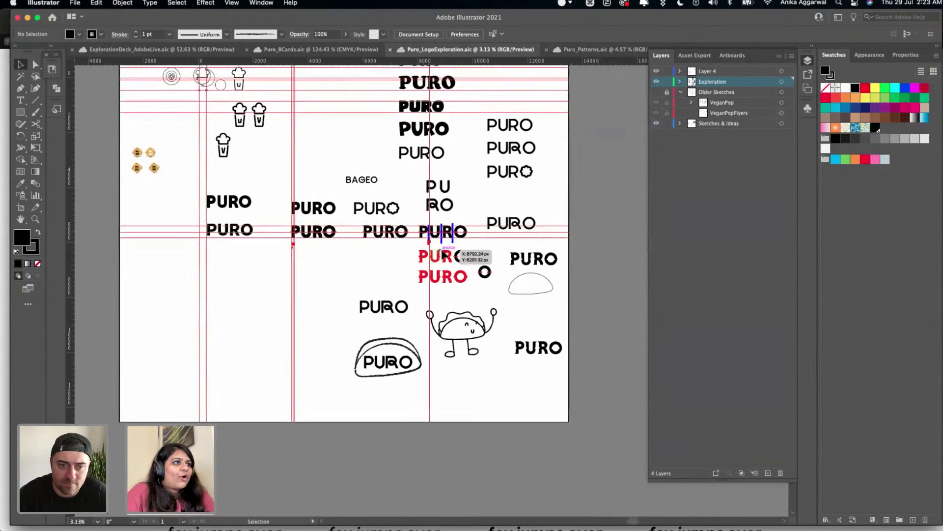
pyautogui.scroll(4, 415, 347)
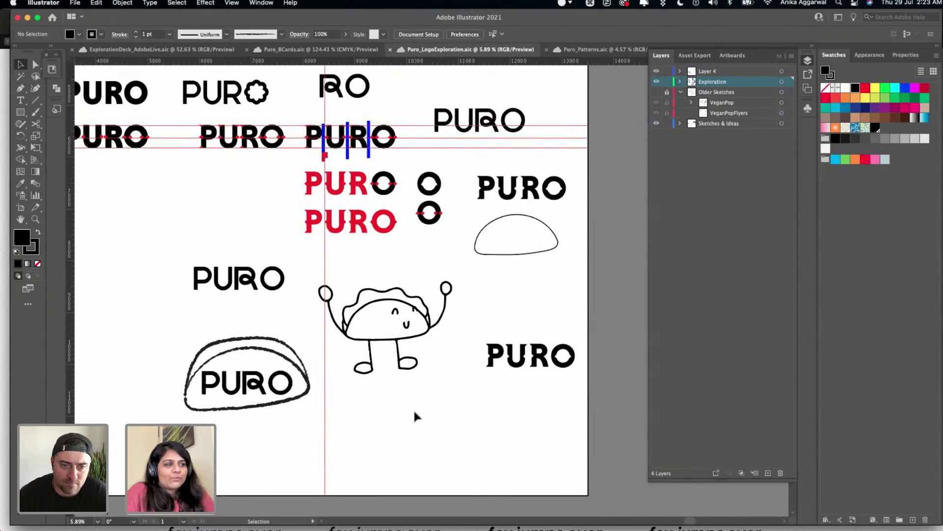
pyautogui.scroll(-4, 414, 417)
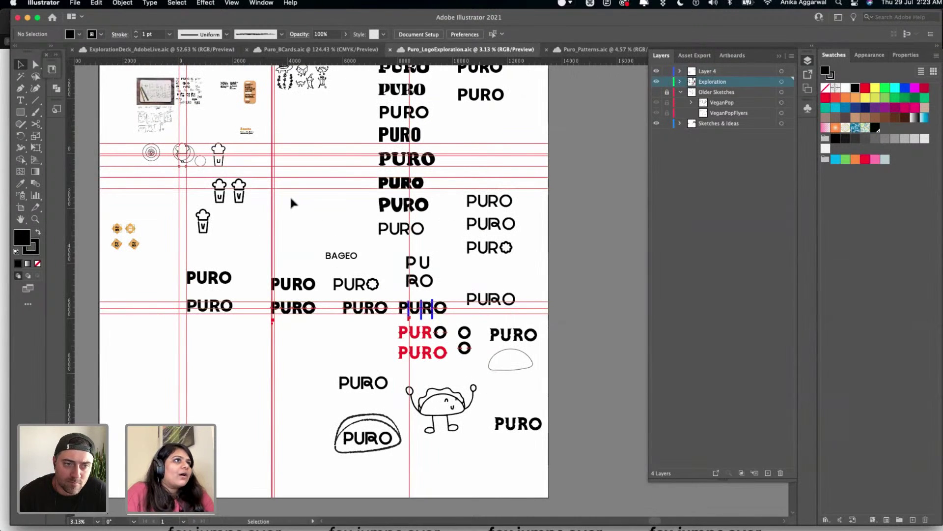
pyautogui.scroll(3, 292, 202)
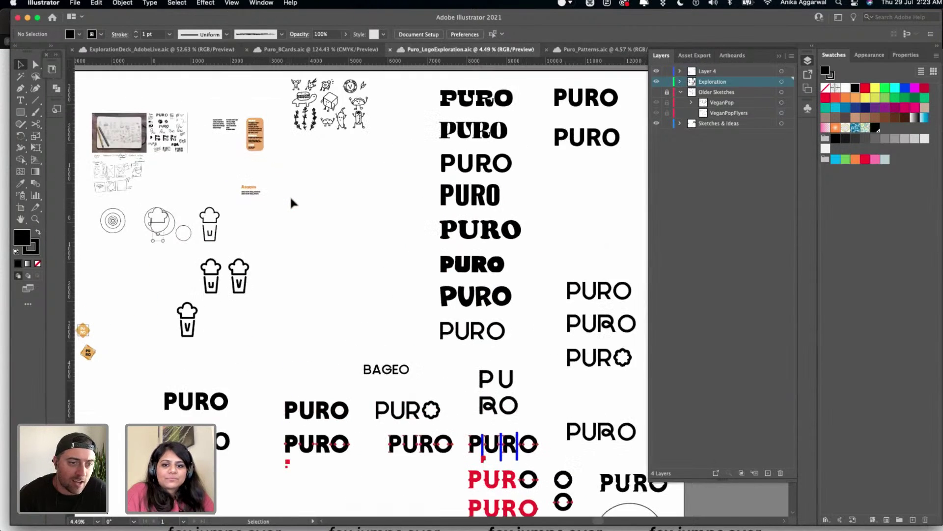
pyautogui.scroll(2, 291, 202)
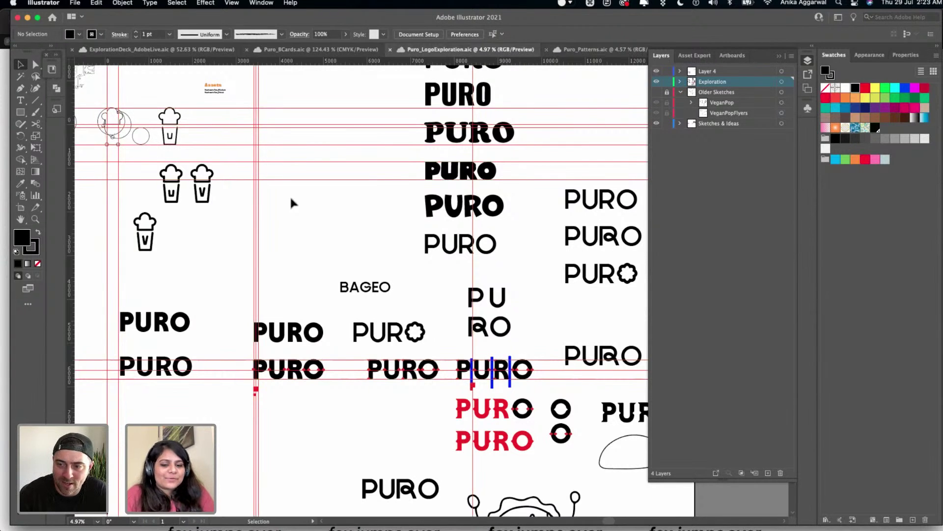
pyautogui.scroll(-3, 291, 202)
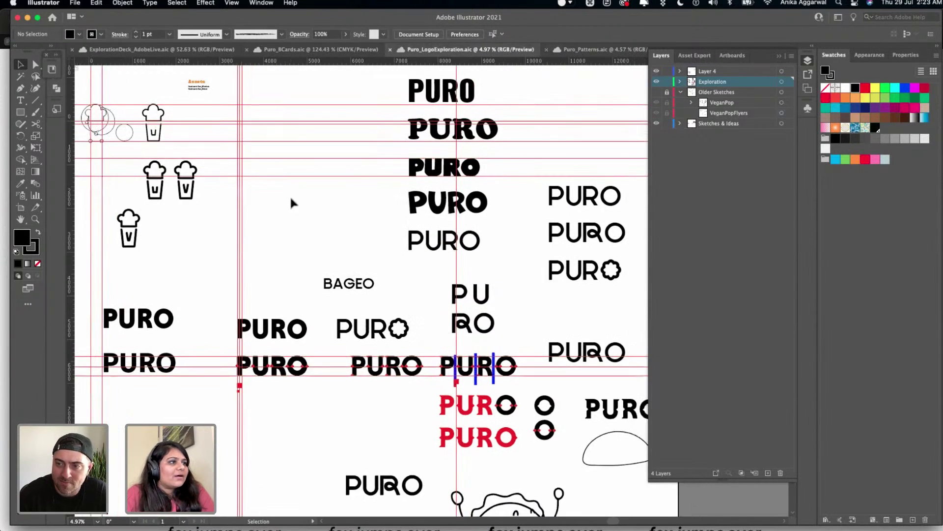
pyautogui.scroll(-2, 291, 203)
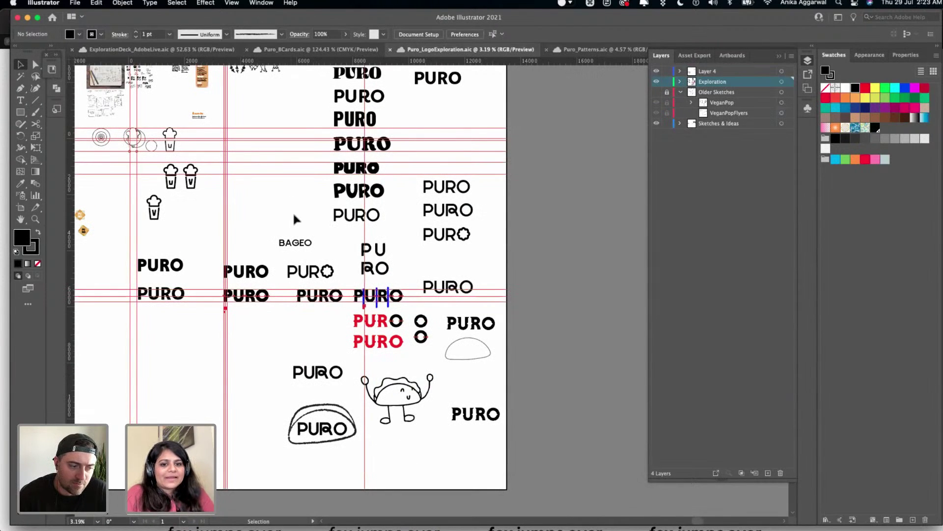
pyautogui.hscroll(-3, 294, 219)
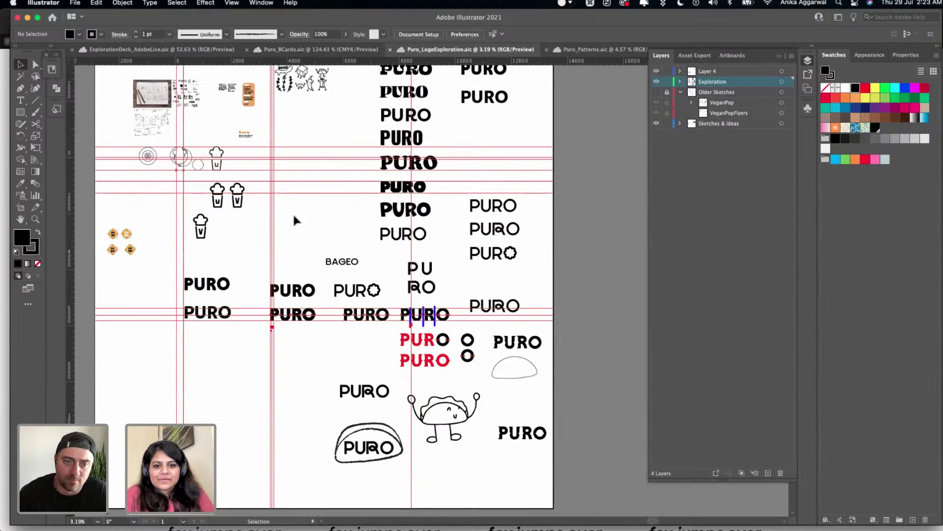
pyautogui.scroll(2, 293, 216)
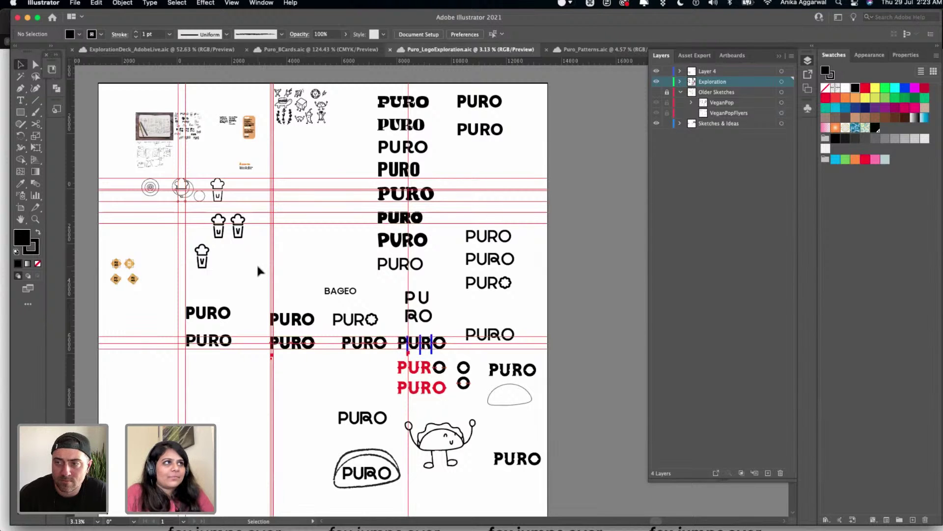
pyautogui.scroll(5, 256, 263)
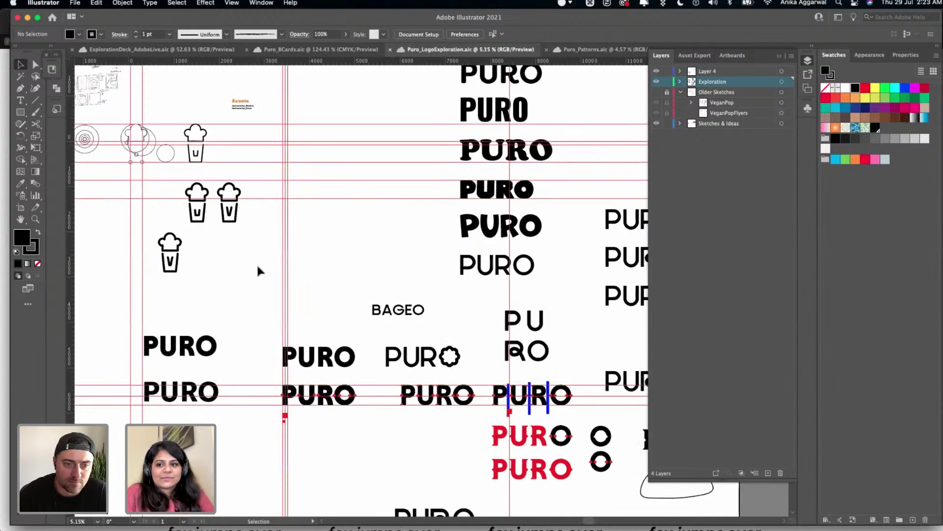
# - Examine the chef-hat cup icon variations and their circle constructions below the notebook sketches
pyautogui.scroll(4, 257, 267)
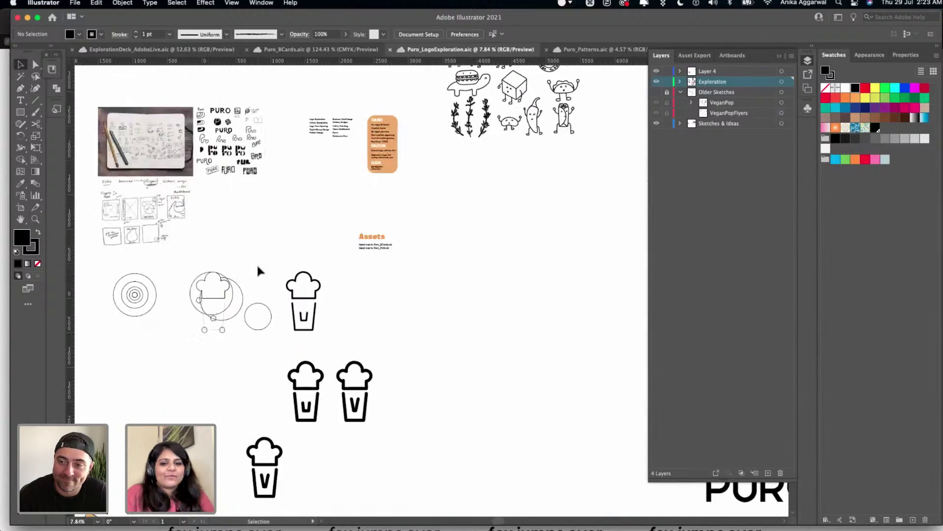
pyautogui.scroll(-3, 257, 264)
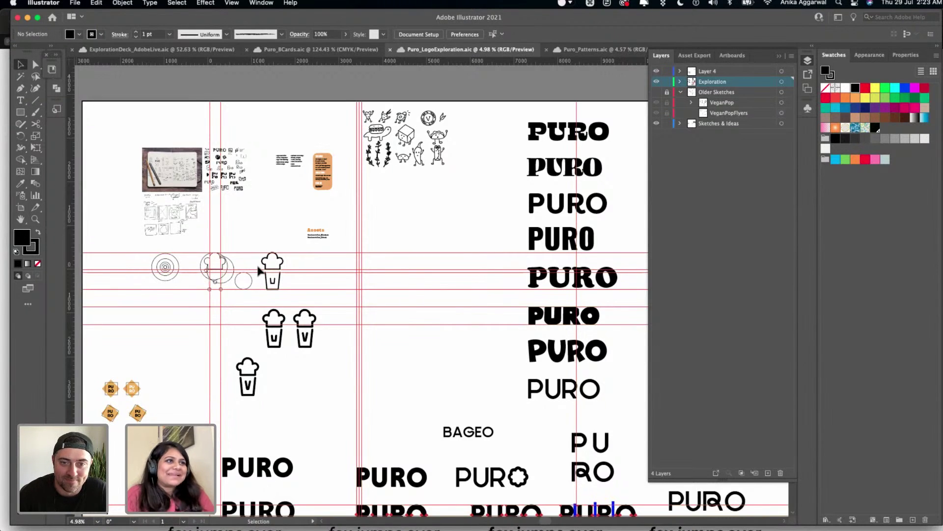
pyautogui.scroll(3, 257, 268)
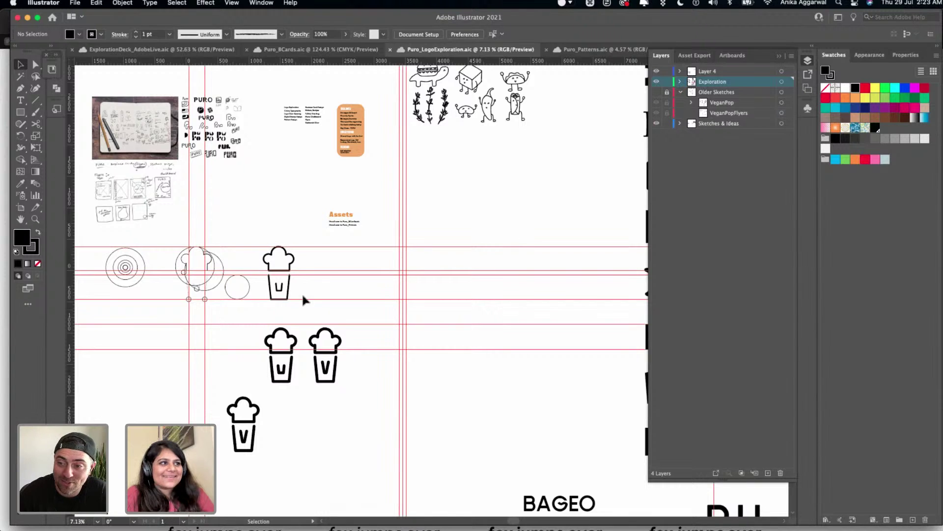
pyautogui.scroll(-3, 316, 296)
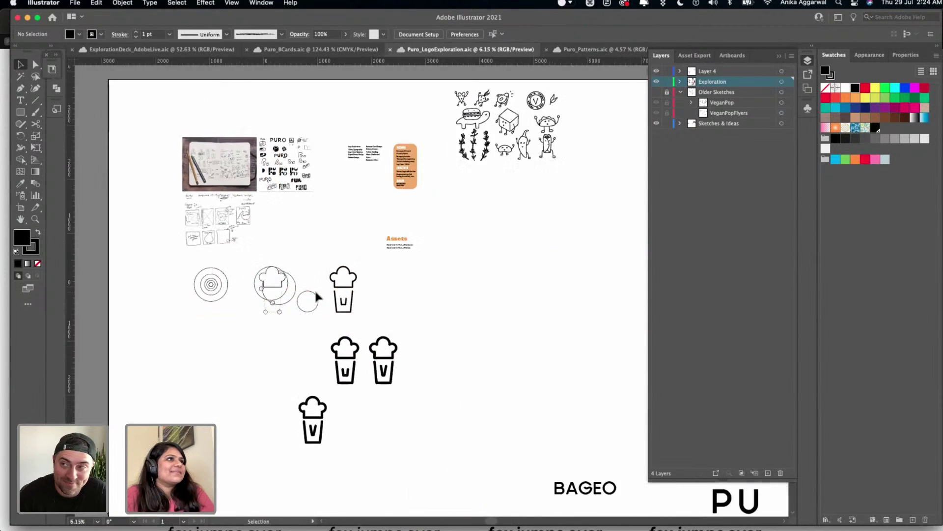
pyautogui.scroll(3, 316, 295)
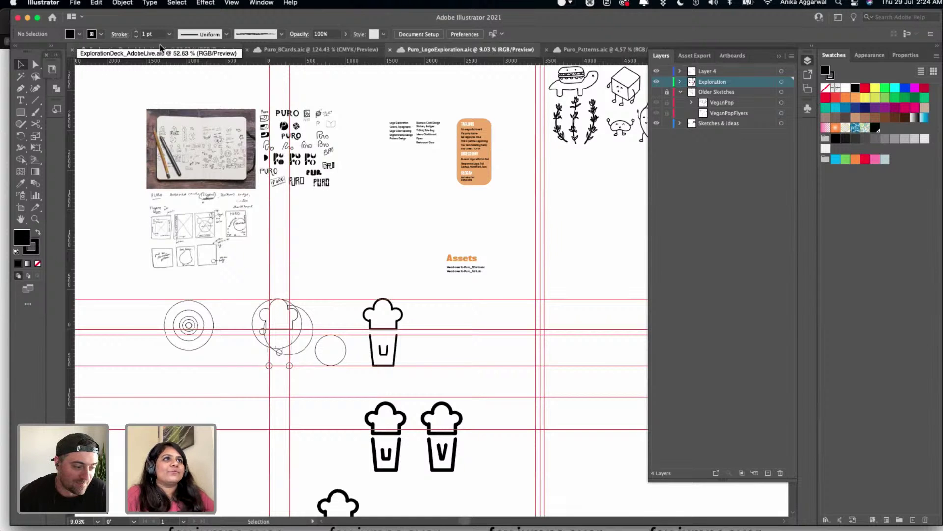
# - Switch to the ExplorationDeck_AdobeLive document and read the discovery and goal slides at the start of the deck
pyautogui.click(161, 47)
pyautogui.scroll(2, 231, 89)
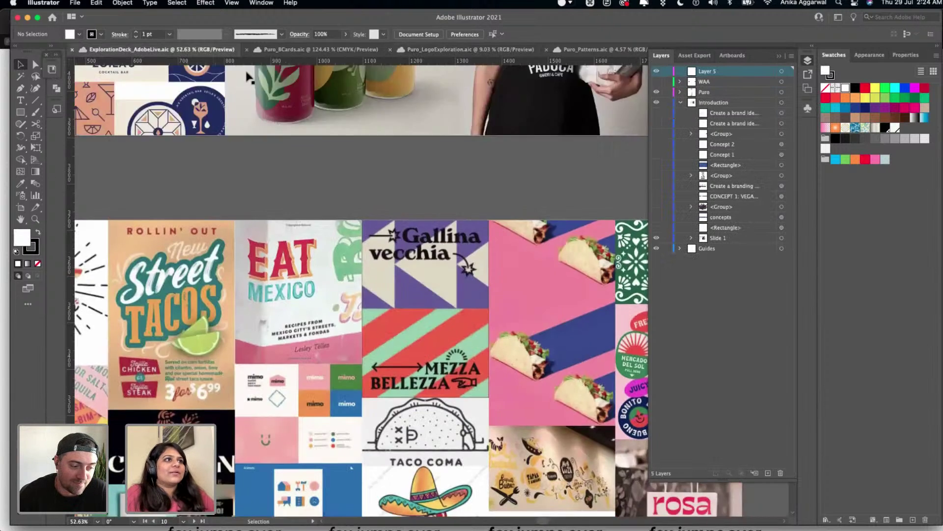
pyautogui.scroll(5, 249, 76)
pyautogui.scroll(-2, 278, 184)
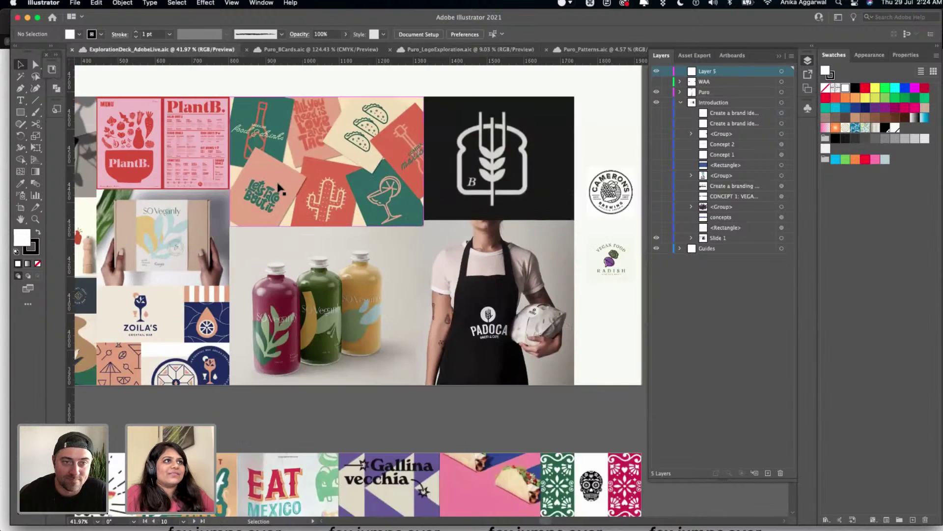
pyautogui.scroll(-3, 278, 187)
pyautogui.scroll(10, 278, 187)
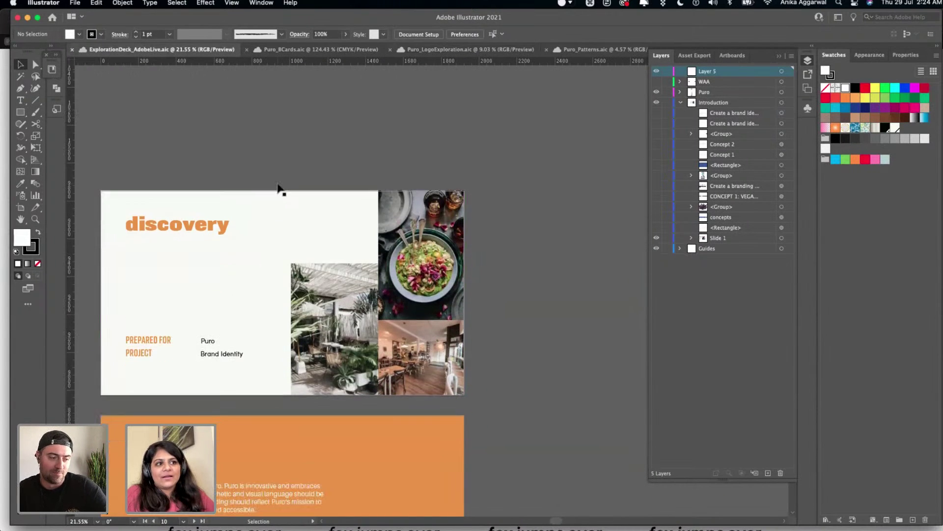
pyautogui.scroll(-2, 279, 189)
pyautogui.scroll(-1, 284, 217)
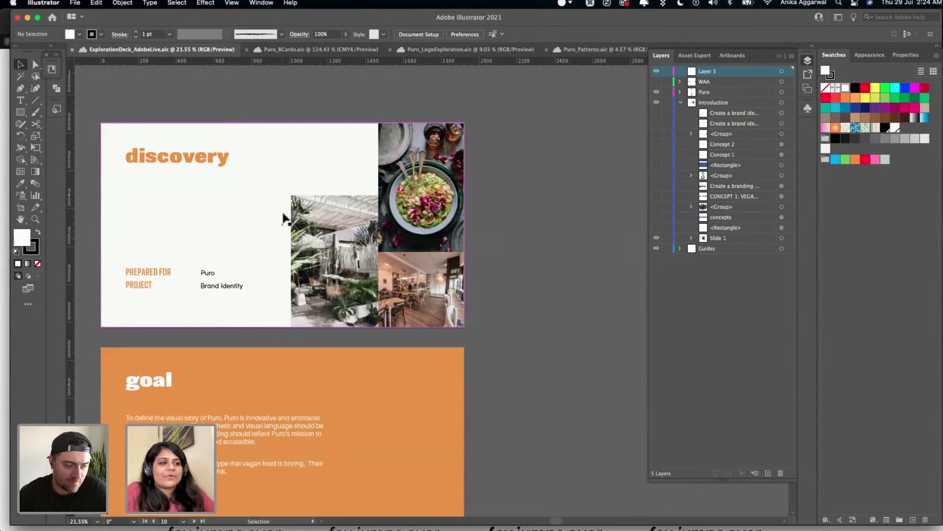
pyautogui.scroll(-1, 284, 216)
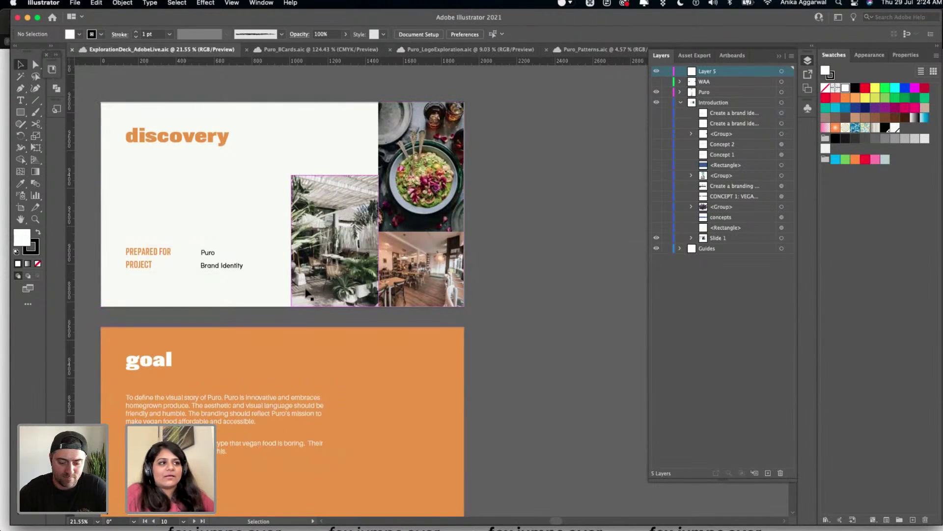
pyautogui.scroll(-2, 307, 293)
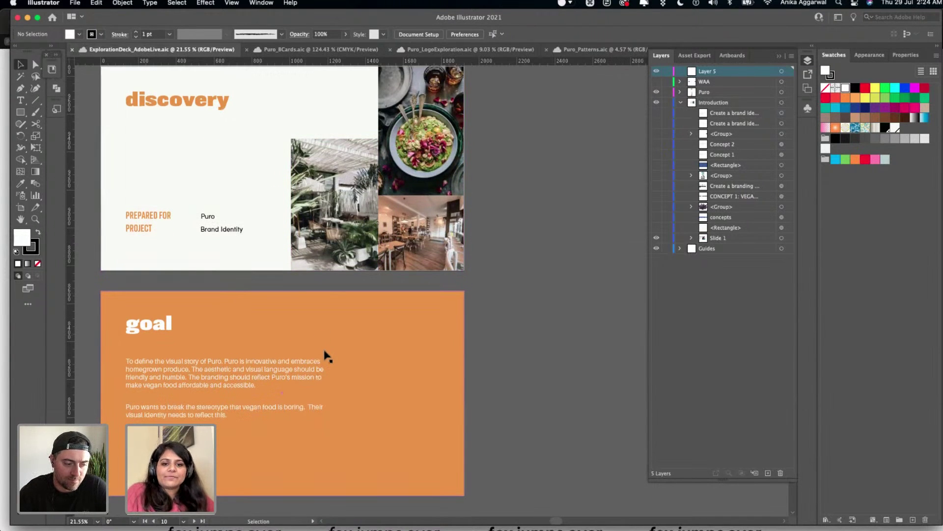
pyautogui.scroll(-2, 327, 356)
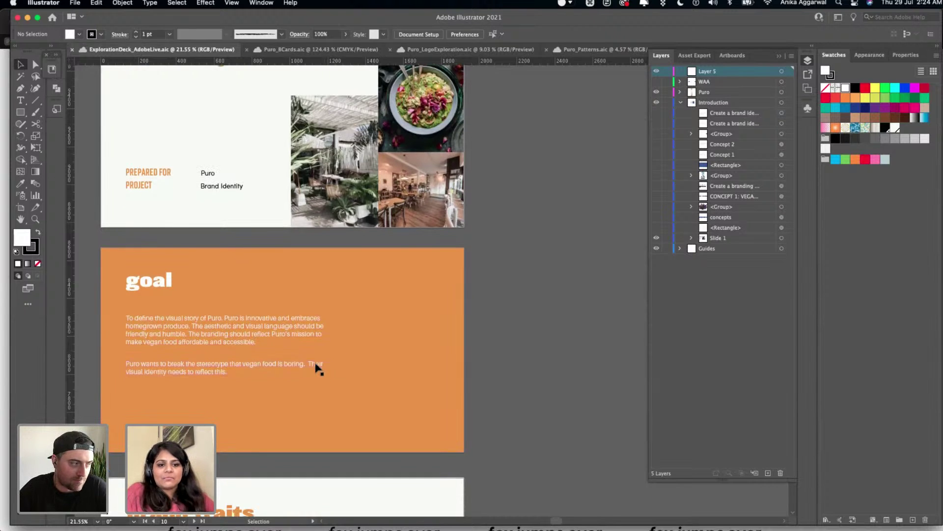
pyautogui.scroll(-2, 316, 366)
pyautogui.scroll(3, 317, 366)
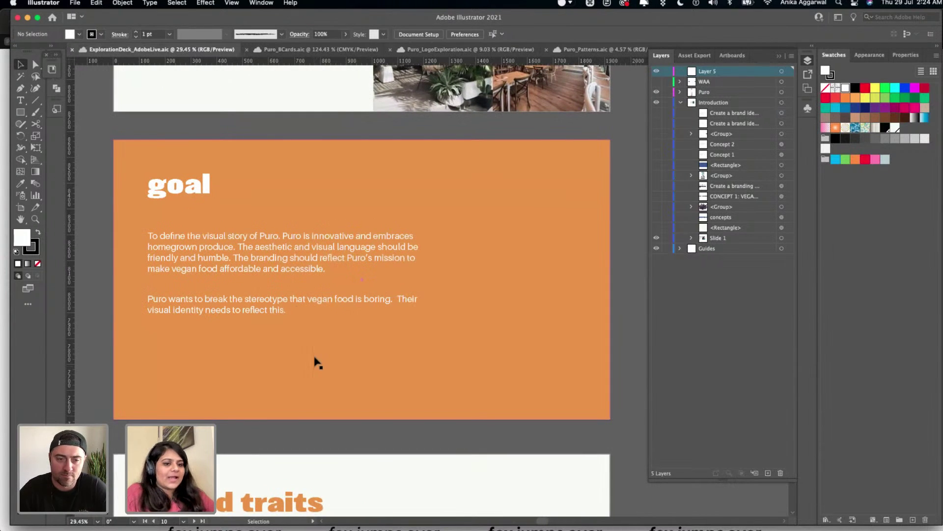
# - Review the deck's brand traits, usage, moodboard, target audience, color and typography slides through to the demo slide
pyautogui.scroll(-10, 290, 280)
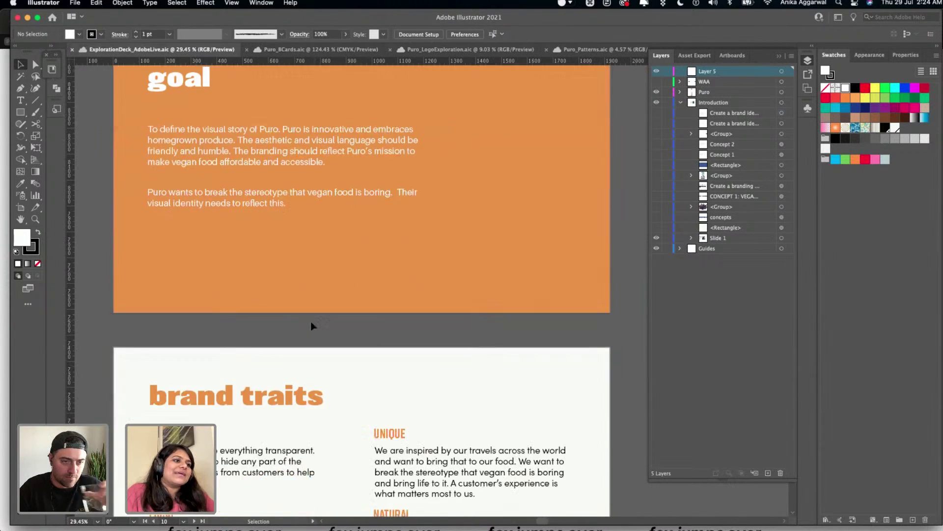
pyautogui.scroll(-12, 326, 346)
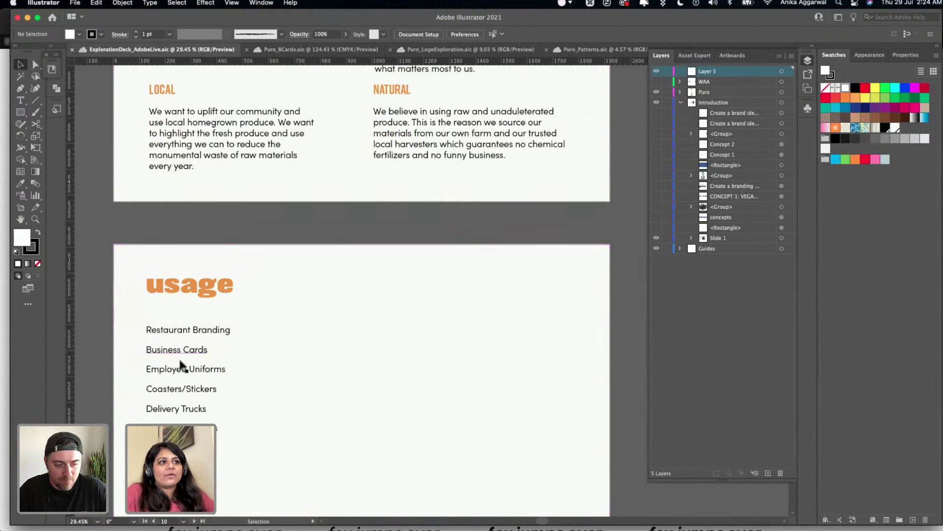
pyautogui.scroll(-15, 301, 457)
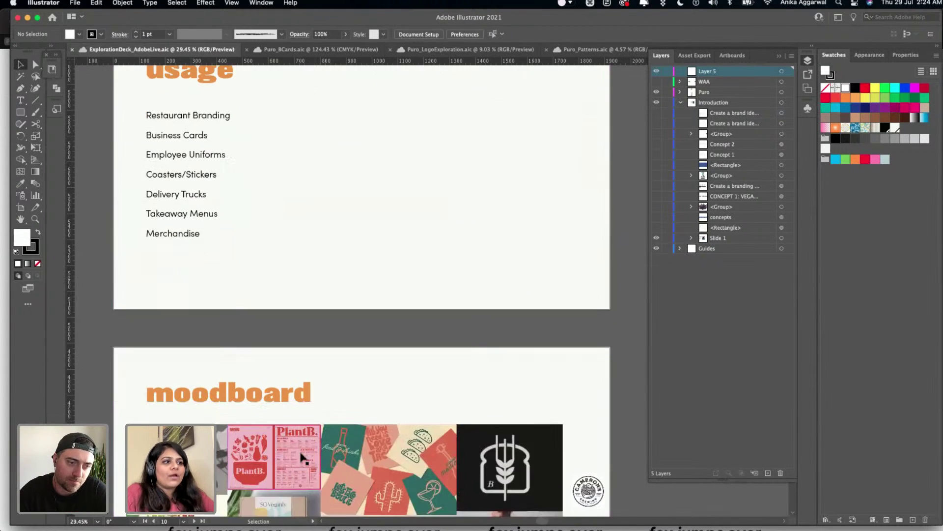
pyautogui.scroll(-3, 295, 344)
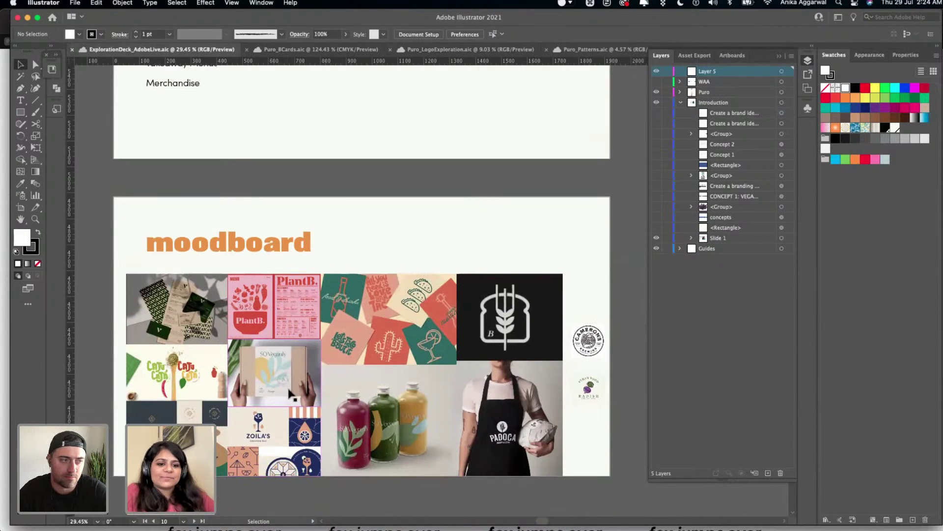
pyautogui.scroll(-3, 334, 310)
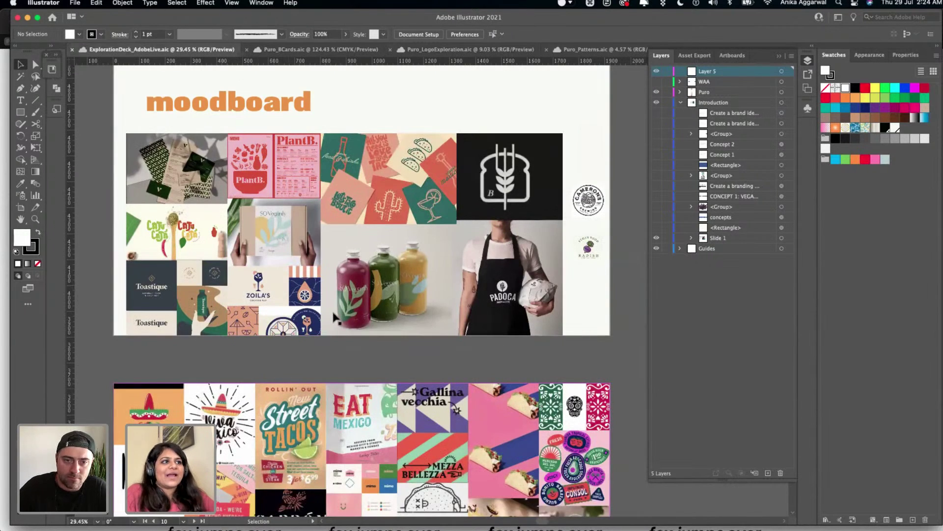
pyautogui.scroll(-4, 302, 284)
pyautogui.scroll(-15, 241, 381)
pyautogui.scroll(-1, 298, 402)
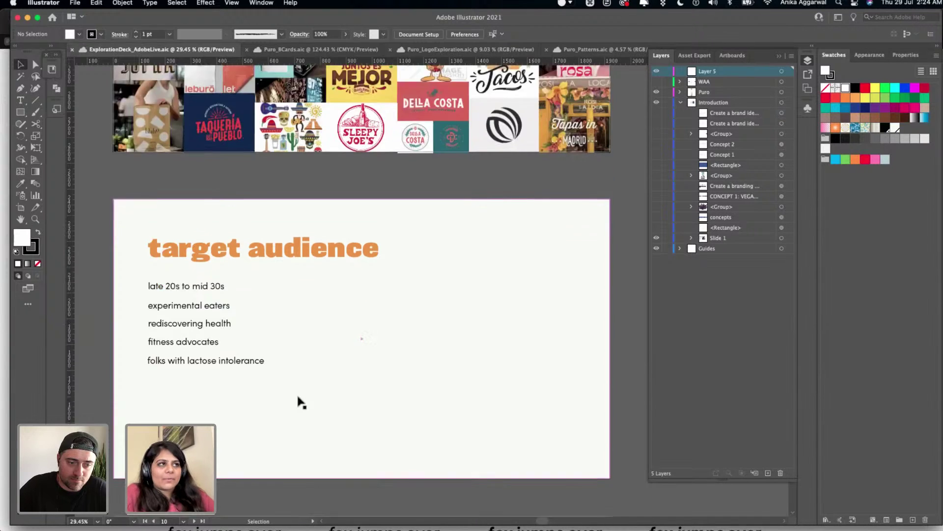
pyautogui.scroll(-20, 301, 402)
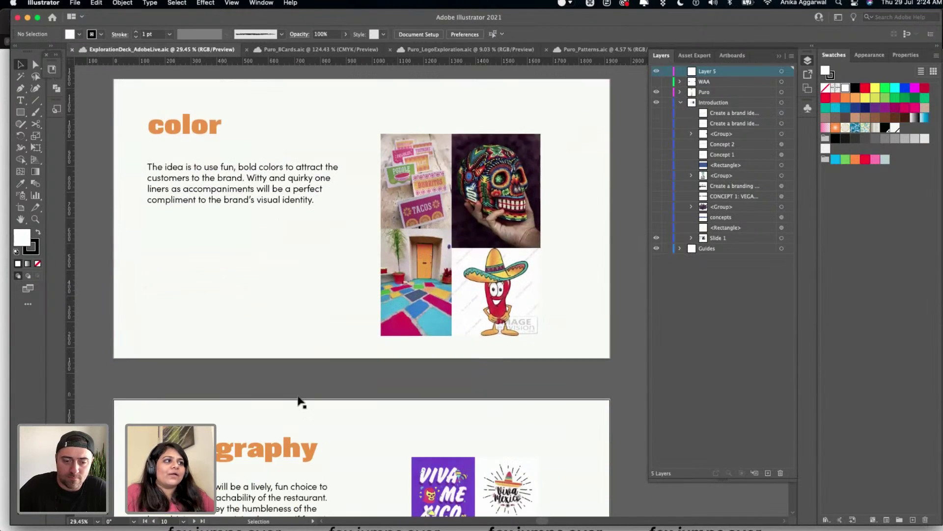
pyautogui.scroll(-20, 298, 401)
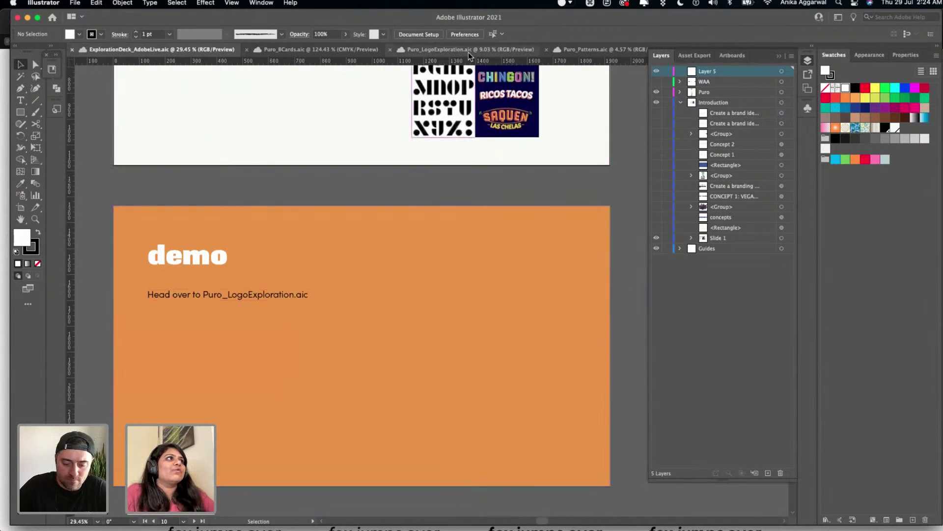
# - Return to the Puro_LogoExploration document and examine the notebook photo and the hand-drawn PURO logo sketches up close
pyautogui.click(468, 52)
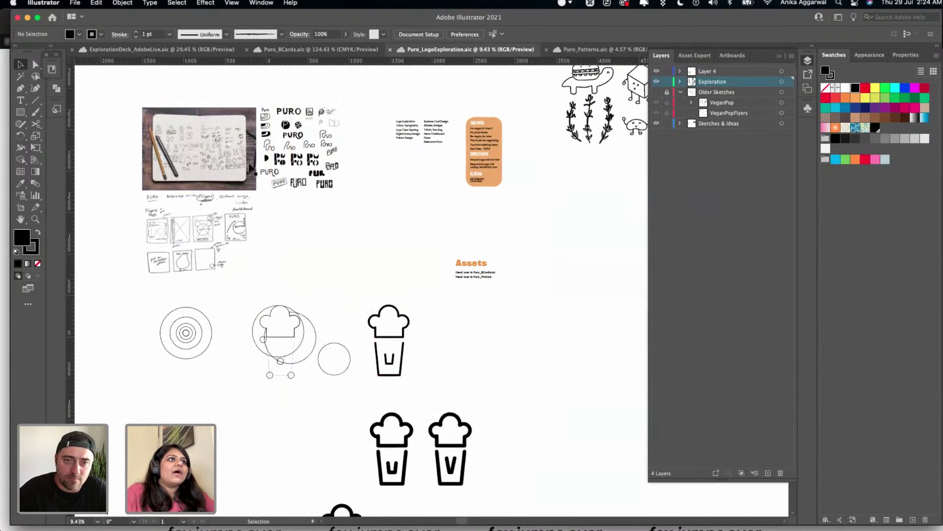
pyautogui.scroll(5, 251, 169)
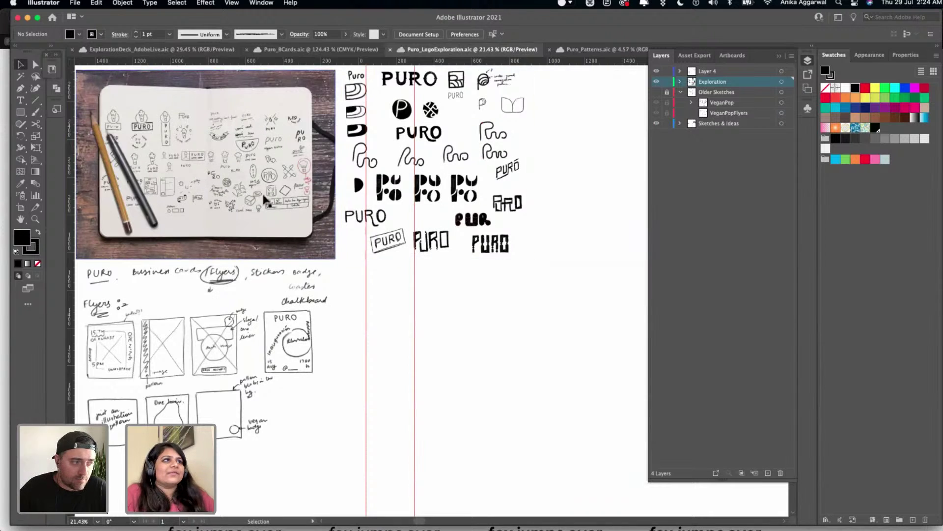
pyautogui.scroll(3, 433, 157)
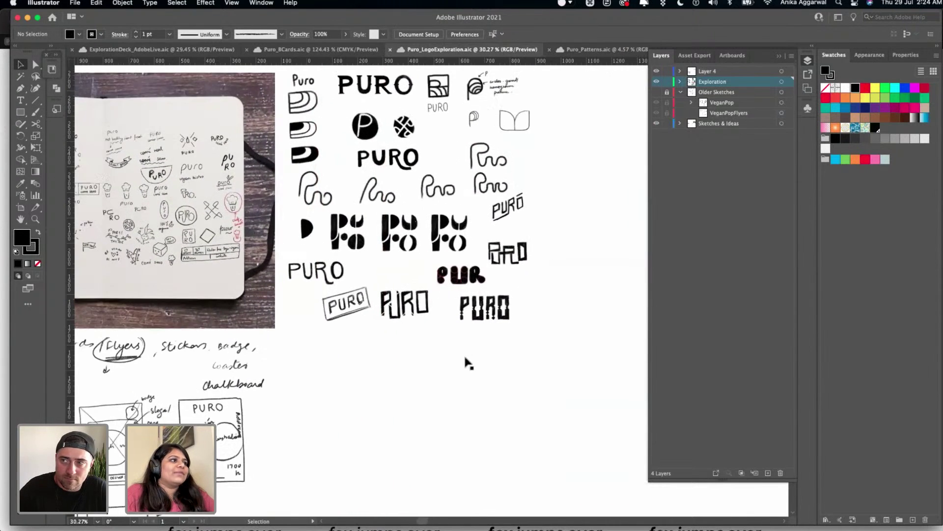
pyautogui.scroll(1, 467, 363)
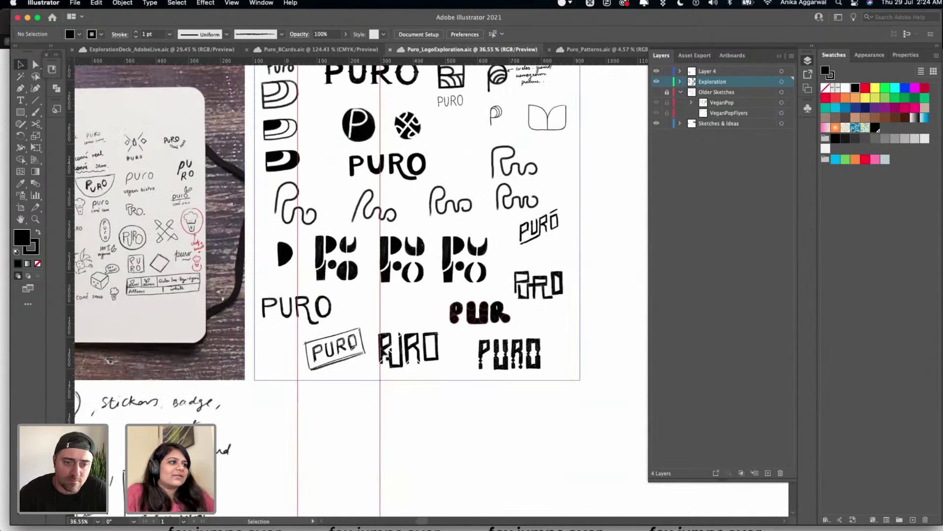
pyautogui.scroll(3, 461, 393)
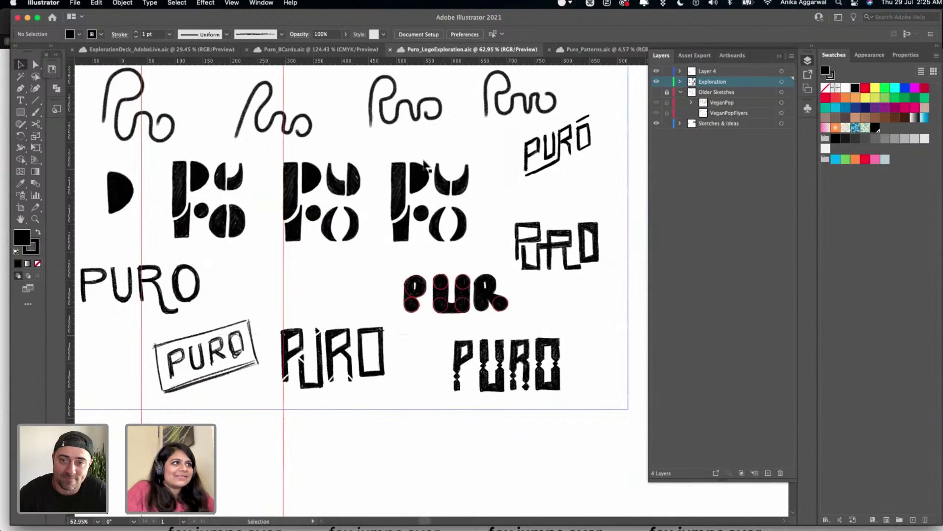
pyautogui.scroll(10, 425, 187)
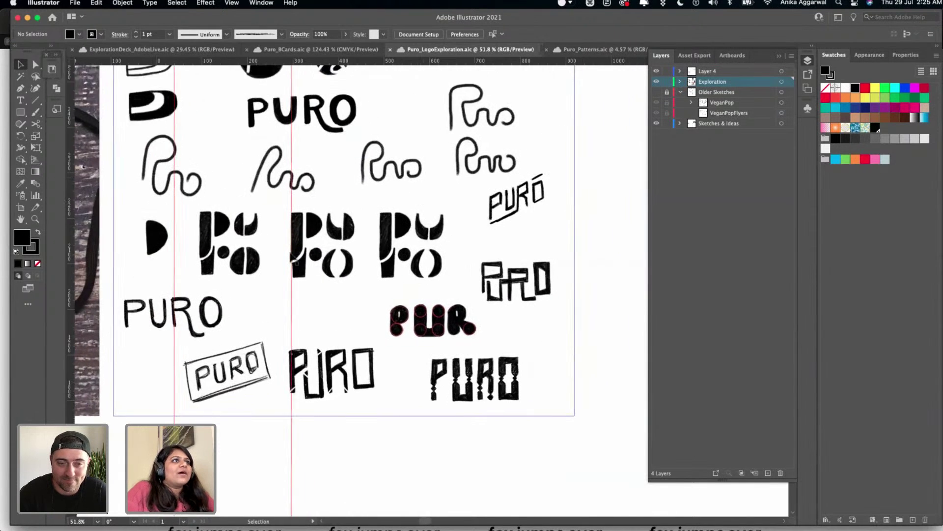
pyautogui.scroll(8, 293, 213)
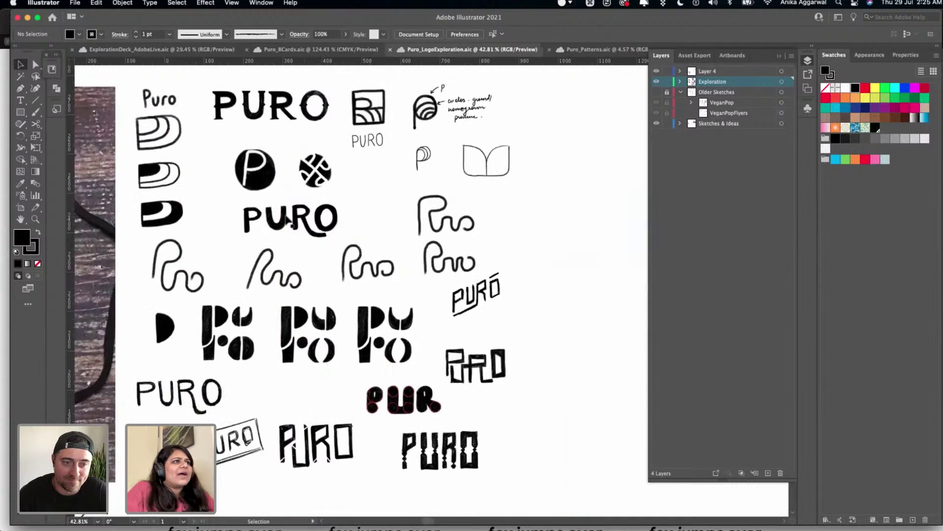
pyautogui.scroll(1, 289, 221)
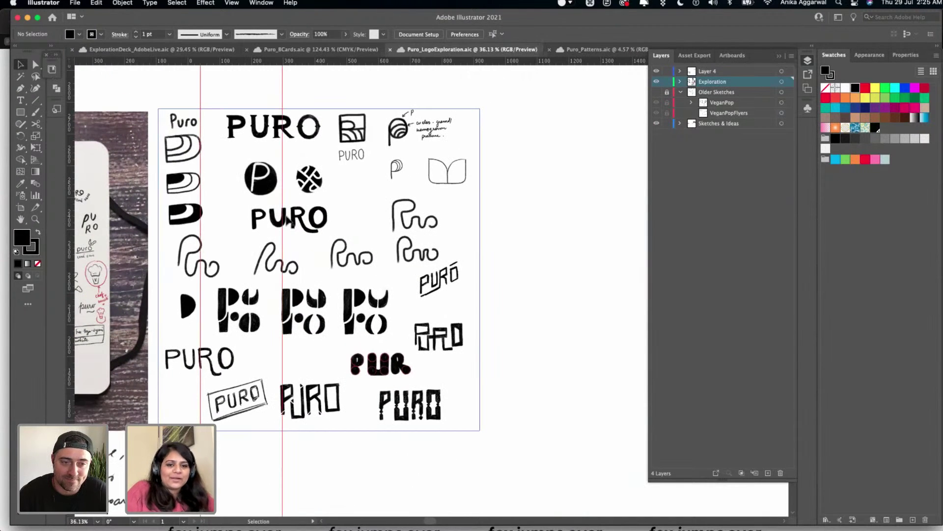